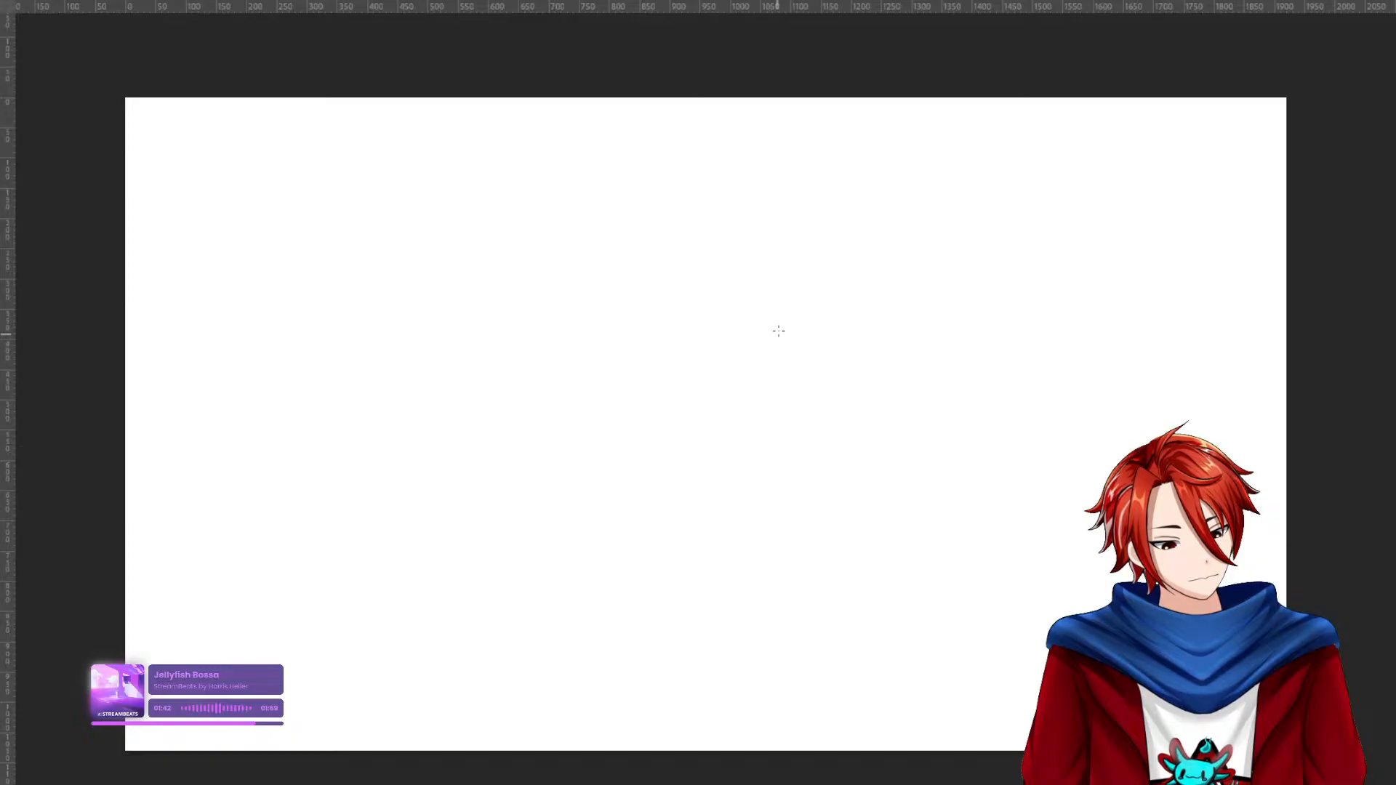
Undo the stray gradient fill and set up the Brush tool at a smaller size for sketching.
drag(775, 329, 679, 426)
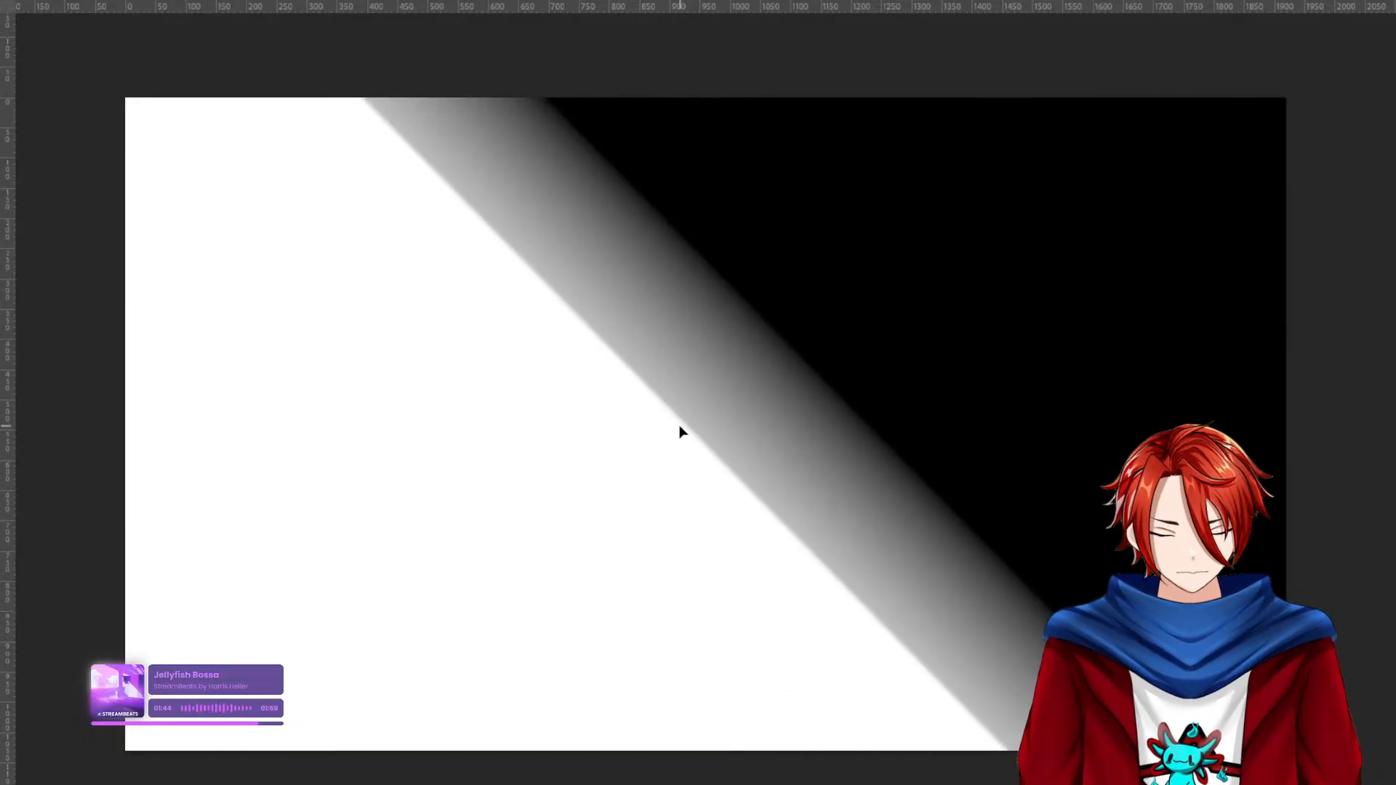
key(ctrl+z)
key(b)
right_click(1023, 522)
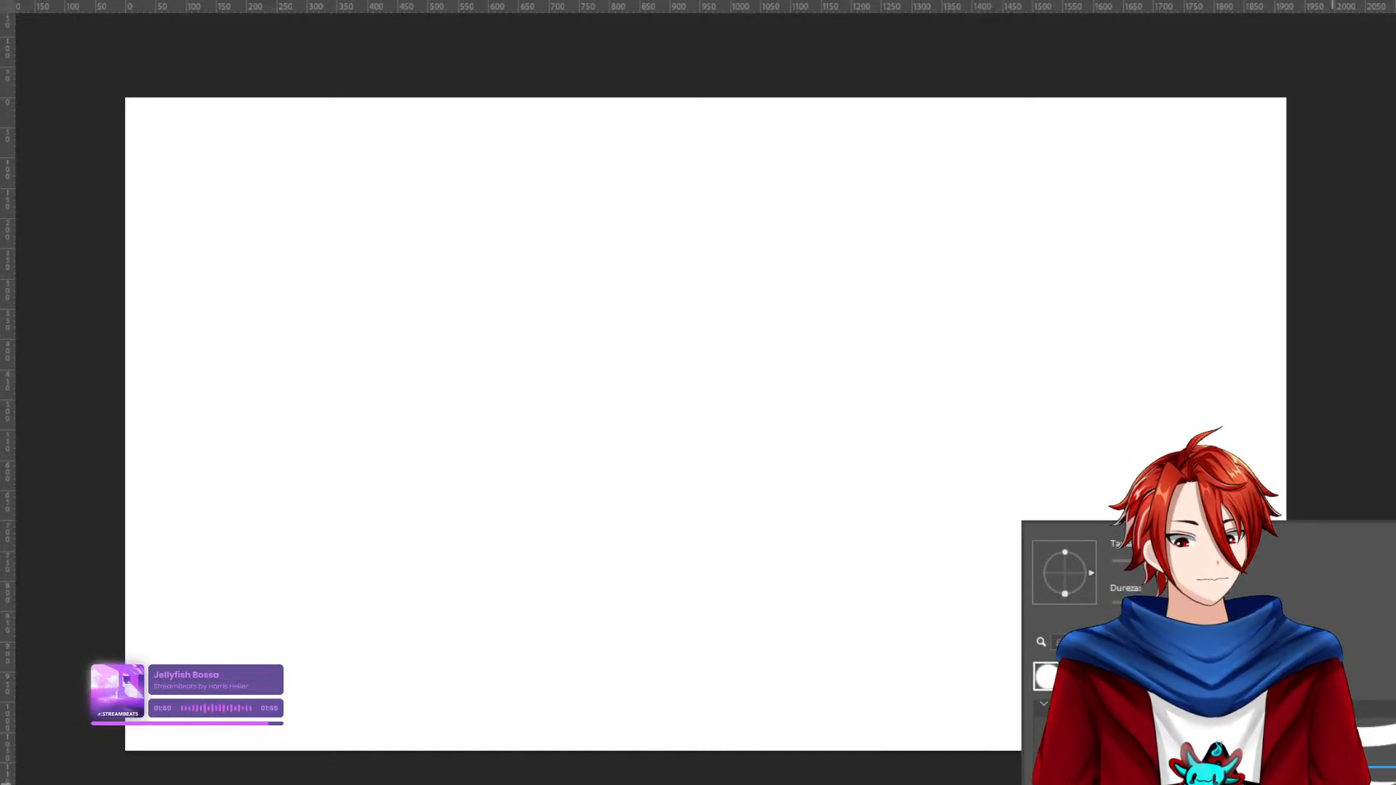
key(bracketleft)
key(bracketleft)
key(bracketleft)
key(bracketleft)
key(bracketleft)
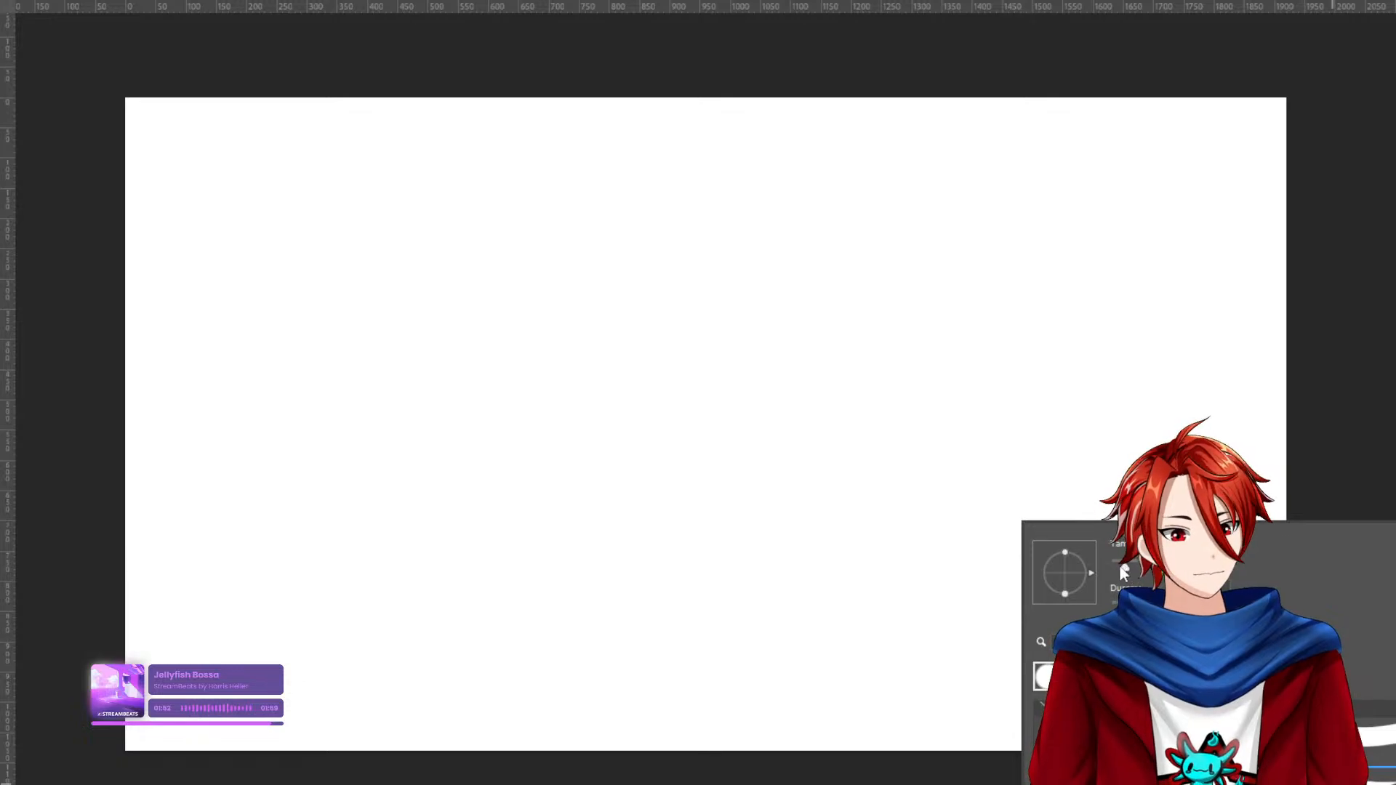
drag(1125, 567, 1113, 567)
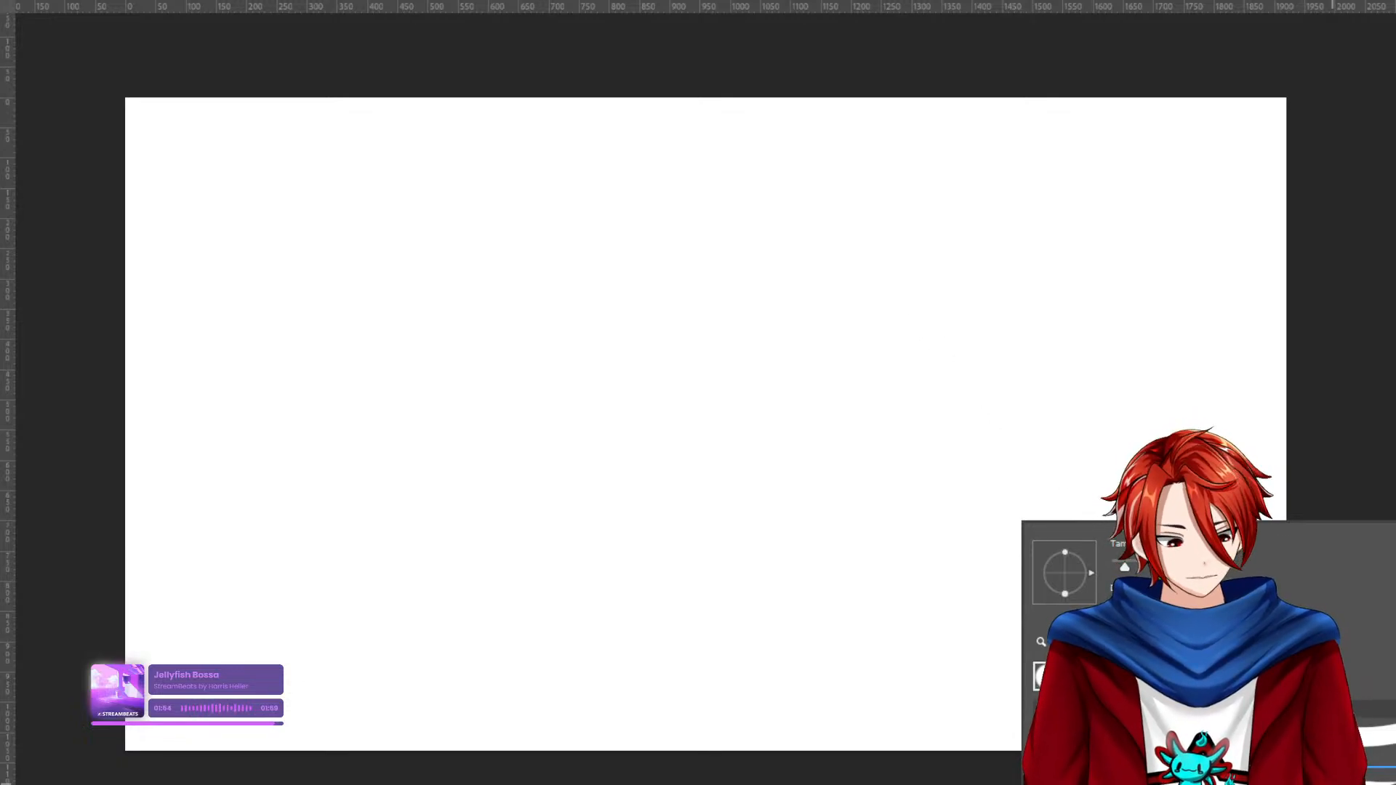
key(Return)
mouse_move(1064, 386)
mouse_down()
mouse_move(698, 555)
mouse_move(784, 431)
mouse_up()
key(ctrl+z)
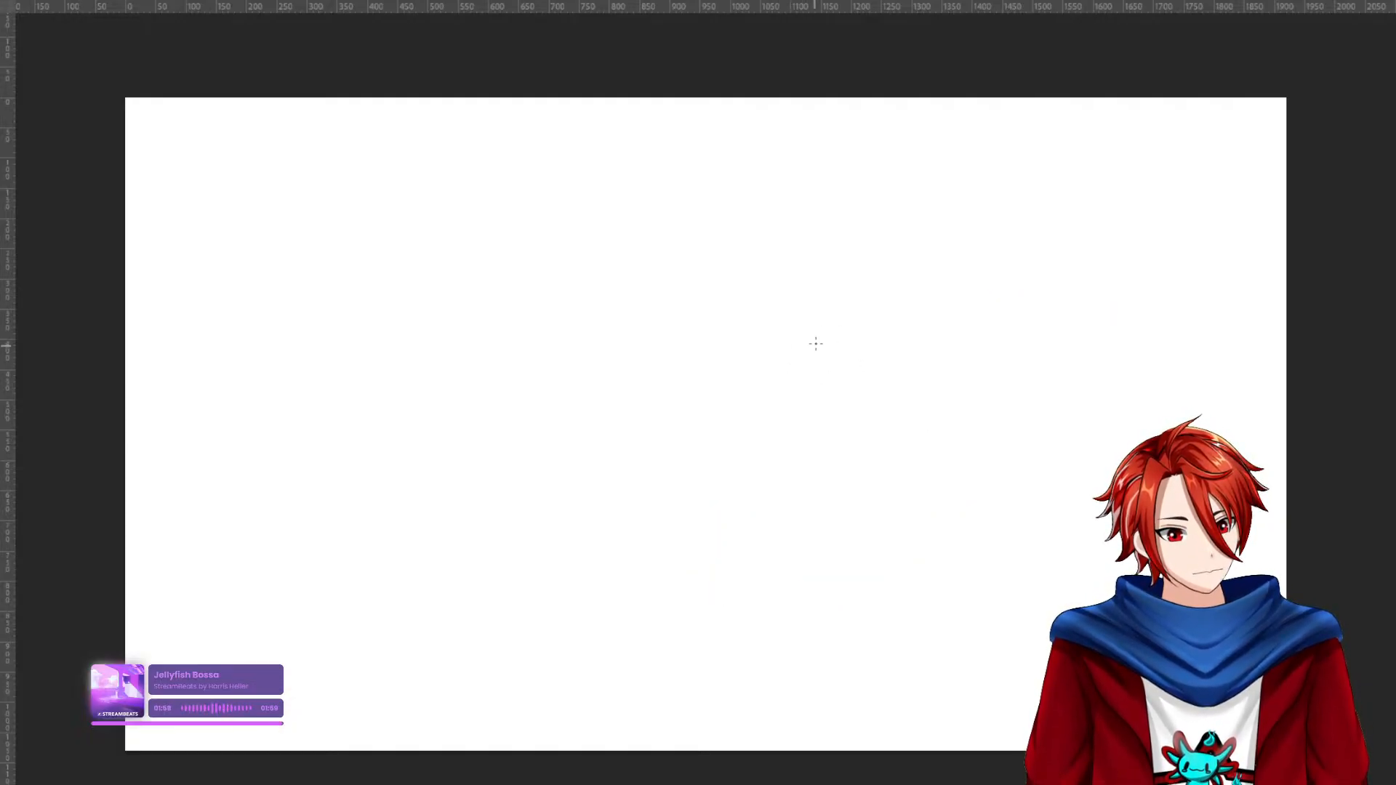
Sketch the character's tilted head in red with curved guide lines, two round eyes, a jaw and a small open mouth.
mouse_move(831, 331)
mouse_down()
mouse_move(807, 335)
mouse_move(816, 405)
mouse_move(935, 430)
mouse_move(897, 315)
mouse_move(787, 438)
mouse_move(991, 380)
mouse_move(776, 430)
mouse_move(945, 336)
mouse_move(760, 415)
mouse_up()
mouse_move(927, 336)
mouse_down()
mouse_move(896, 525)
mouse_move(923, 462)
mouse_up()
mouse_move(786, 423)
mouse_down()
mouse_move(877, 477)
mouse_move(968, 493)
mouse_up()
mouse_move(867, 433)
mouse_down()
mouse_move(838, 493)
mouse_move(872, 431)
mouse_move(861, 476)
mouse_up()
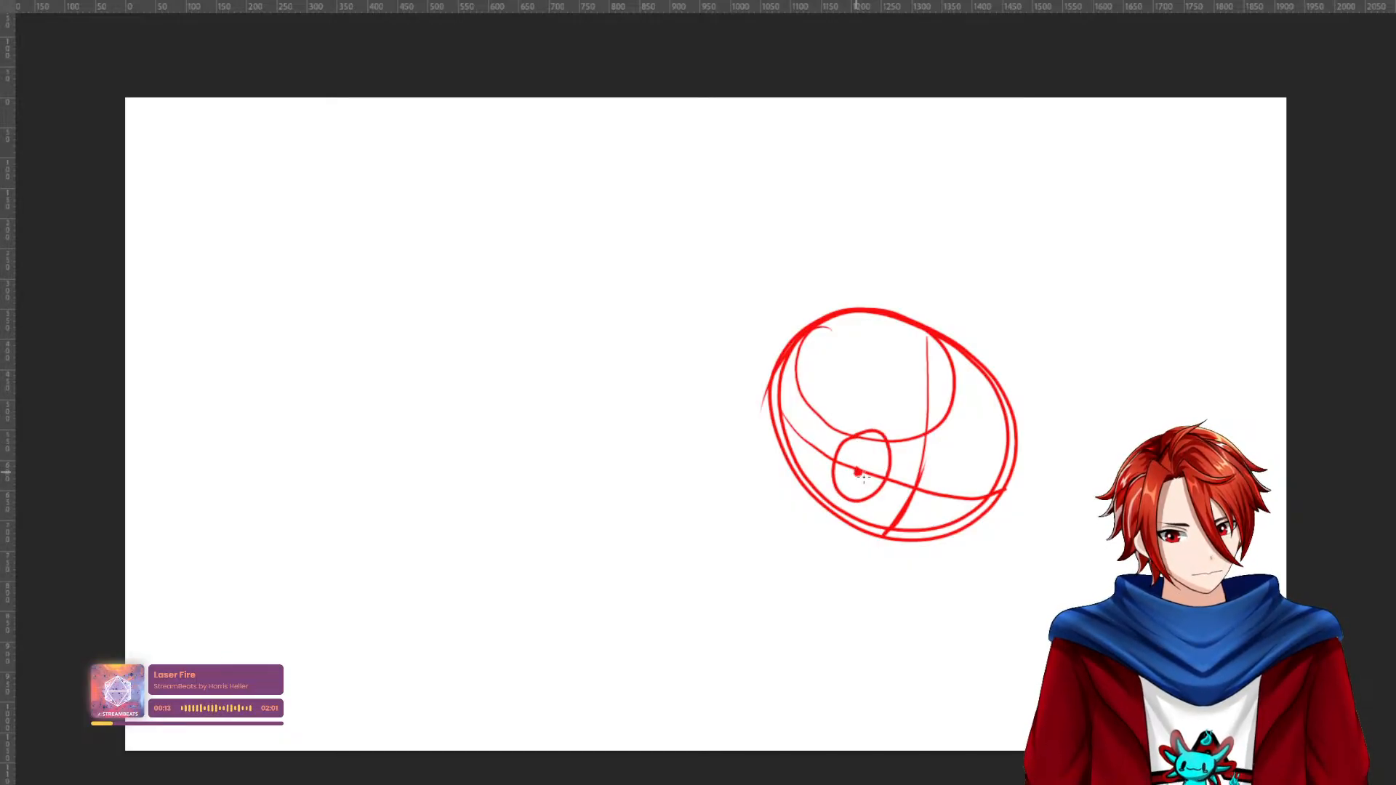
mouse_move(962, 465)
mouse_down()
mouse_move(930, 560)
mouse_move(860, 576)
mouse_move(763, 509)
mouse_move(760, 378)
mouse_up()
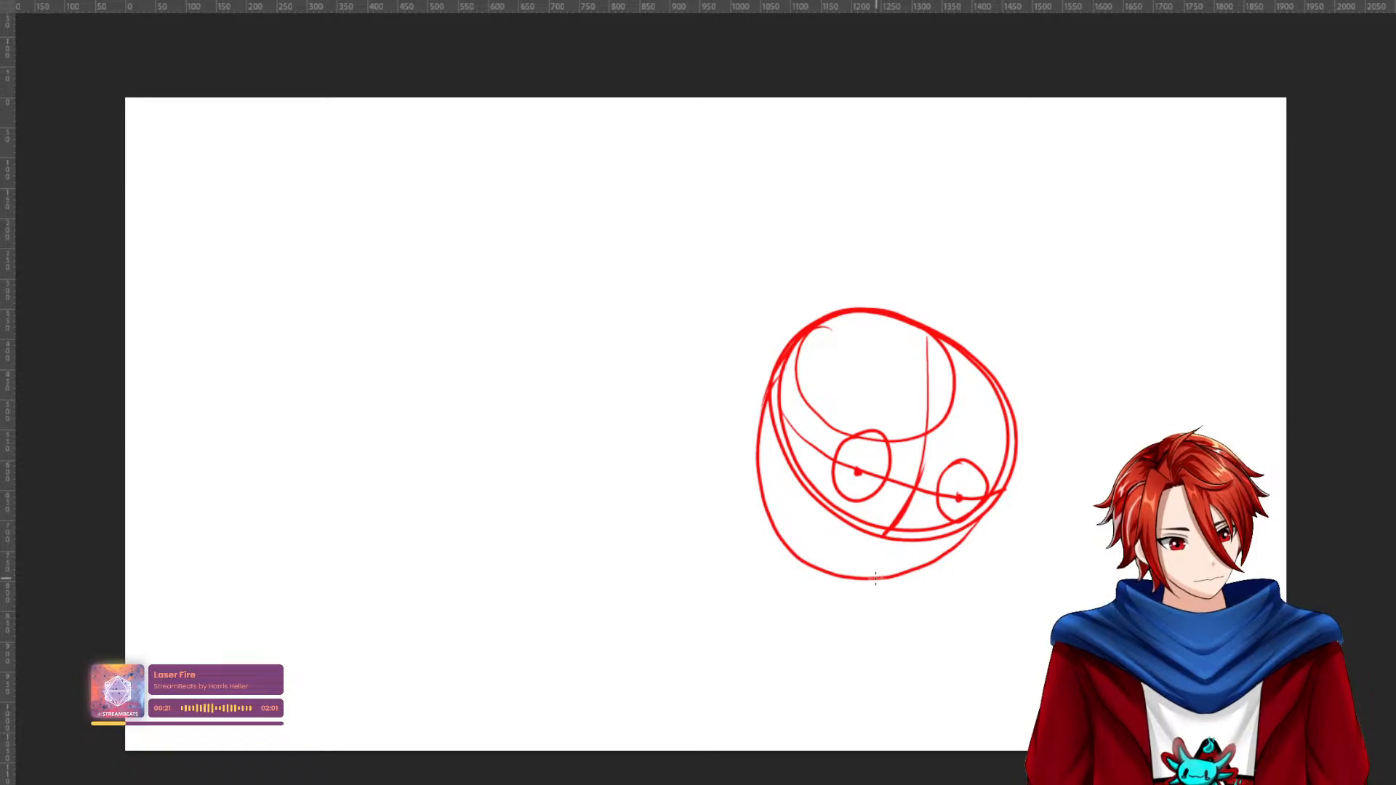
drag(841, 558, 888, 568)
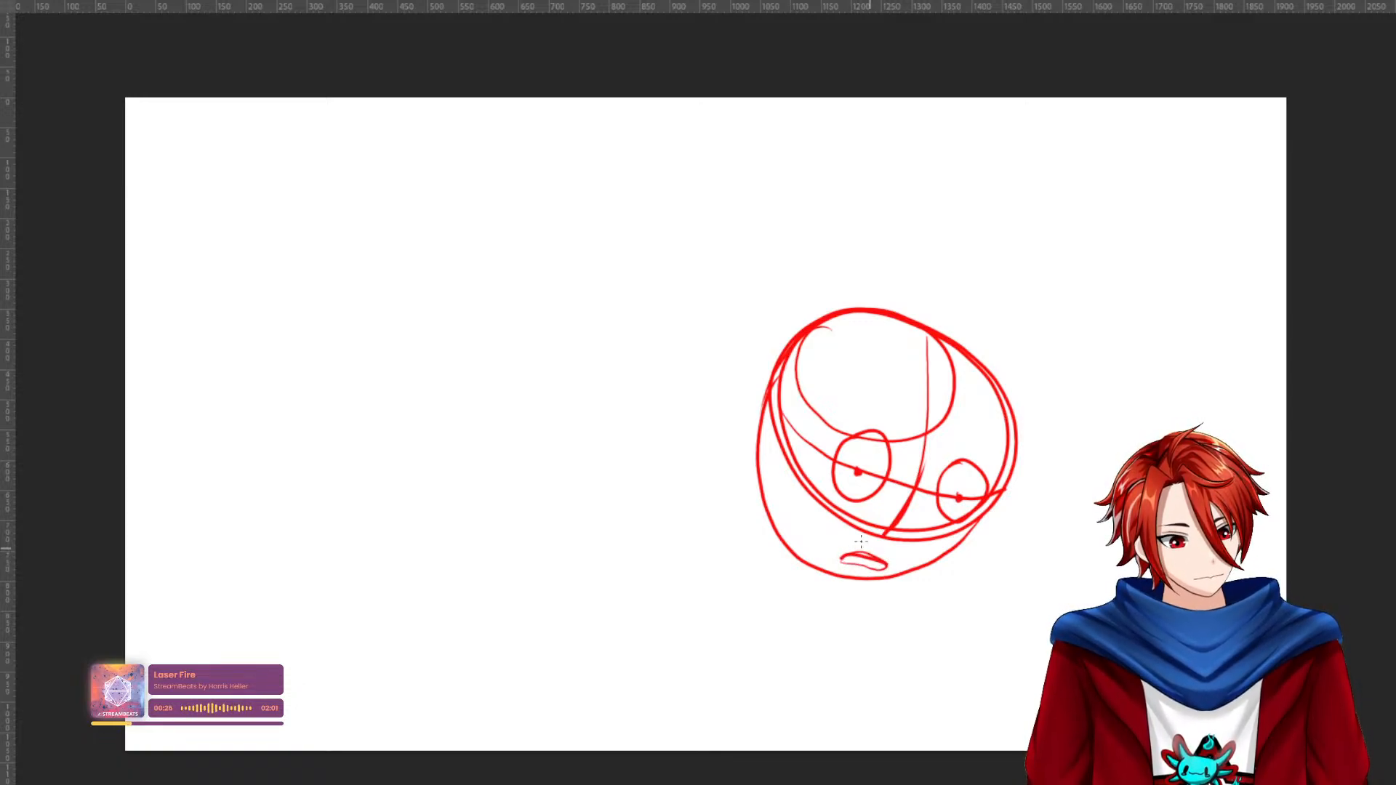
Sketch hands against both sides of the head in red, with forearms running down to the canvas edge.
mouse_move(756, 430)
mouse_down()
mouse_move(780, 385)
mouse_move(776, 426)
mouse_move(808, 394)
mouse_move(804, 422)
mouse_move(839, 415)
mouse_move(809, 455)
mouse_move(825, 464)
mouse_move(807, 500)
mouse_move(784, 520)
mouse_move(759, 541)
mouse_up()
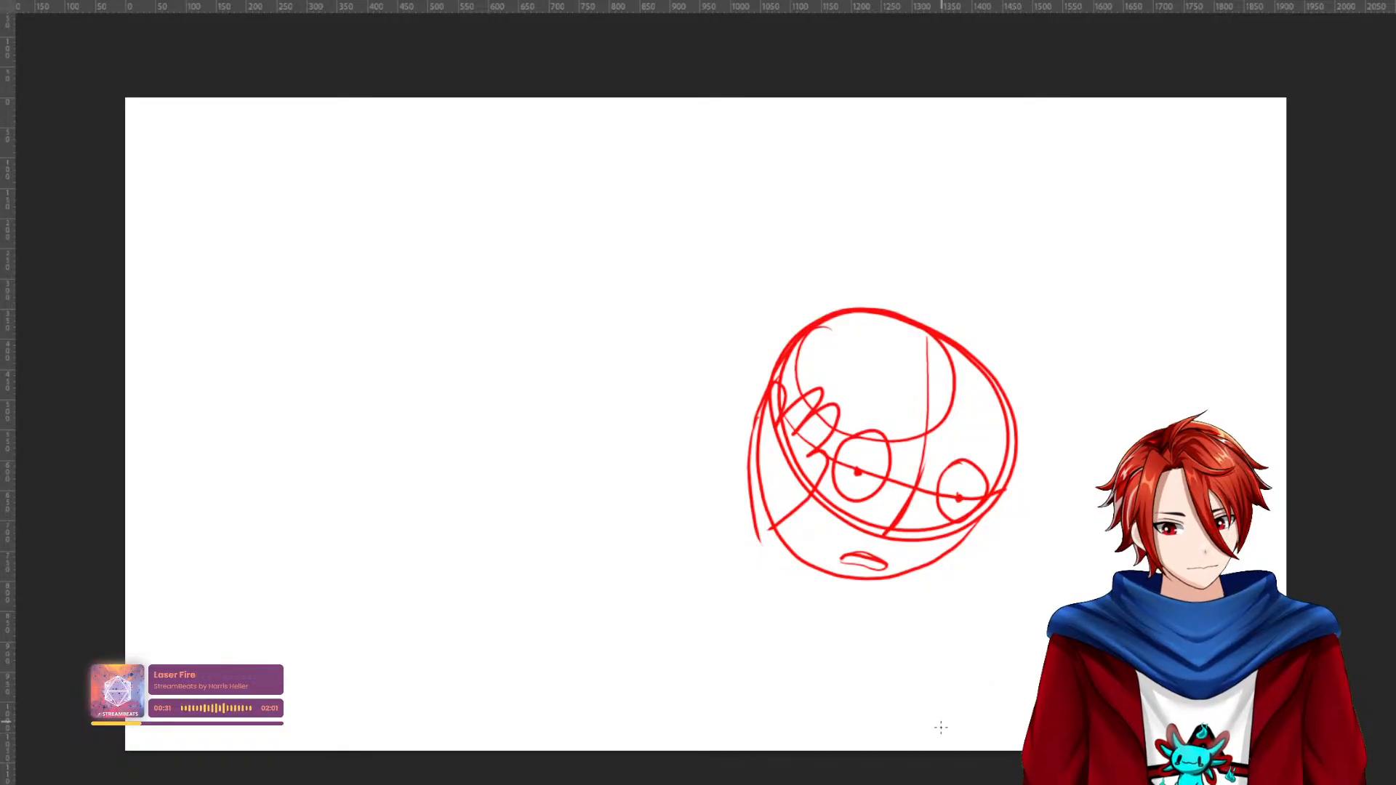
mouse_move(996, 502)
mouse_down()
mouse_move(991, 559)
mouse_move(956, 582)
mouse_move(942, 561)
mouse_up()
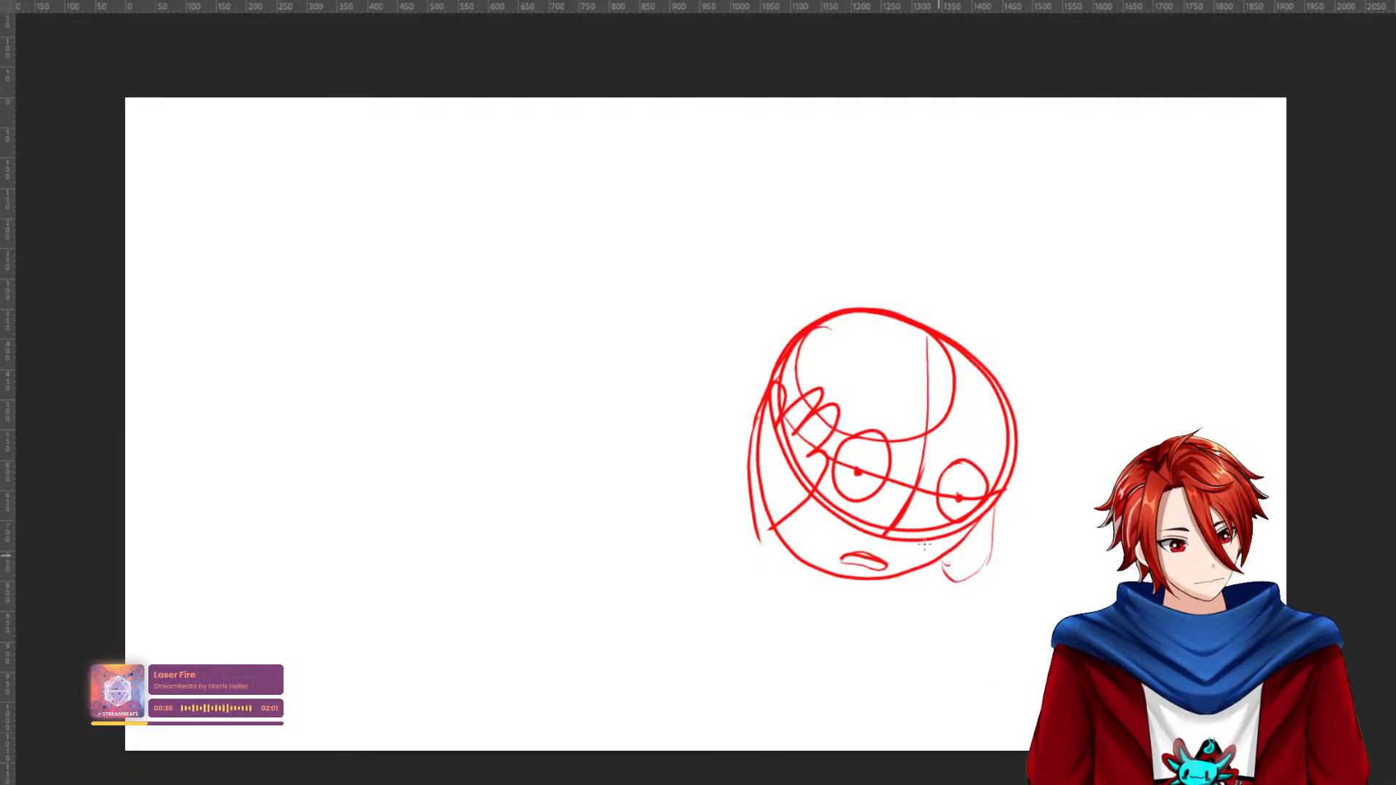
drag(738, 499, 728, 666)
mouse_move(740, 547)
mouse_down()
mouse_move(718, 736)
mouse_move(769, 652)
mouse_move(772, 748)
mouse_up()
drag(948, 588, 952, 746)
drag(992, 567, 995, 721)
drag(731, 539, 727, 691)
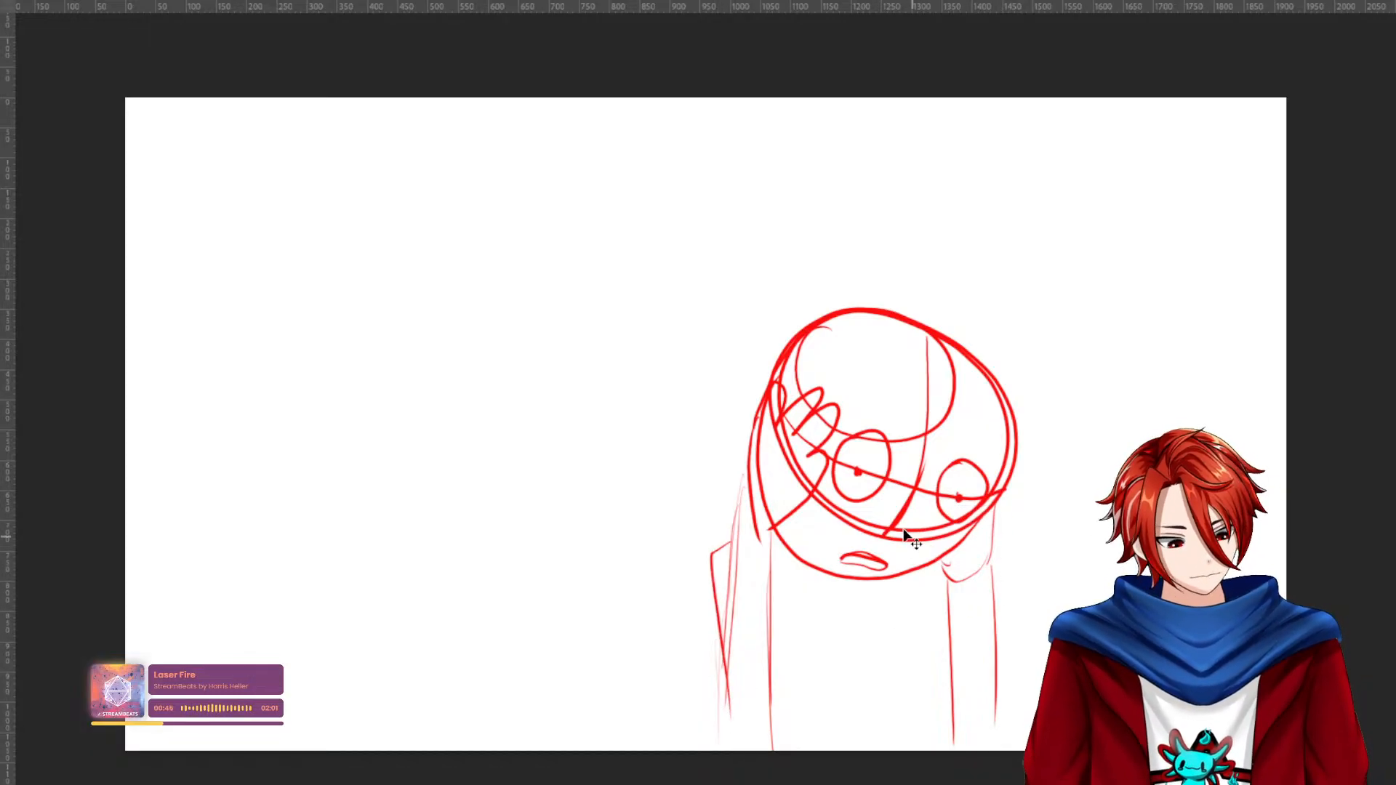
Move the character sketch further right and scale it up proportionally with Free Transform, keeping the head inside the canvas.
drag(906, 536, 946, 525)
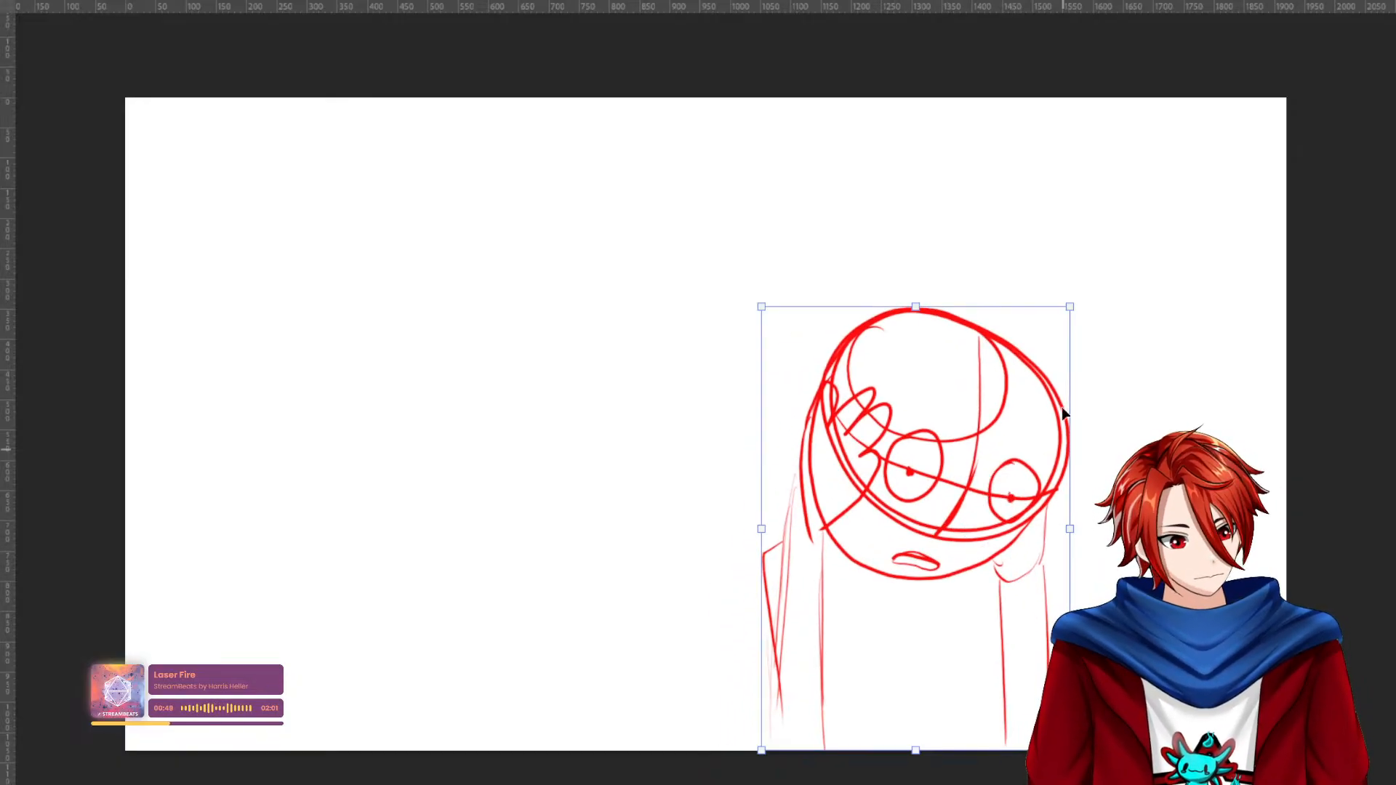
drag(1069, 307, 1212, 100)
mouse_move(1055, 379)
mouse_down()
mouse_move(1059, 454)
mouse_move(1037, 492)
mouse_up()
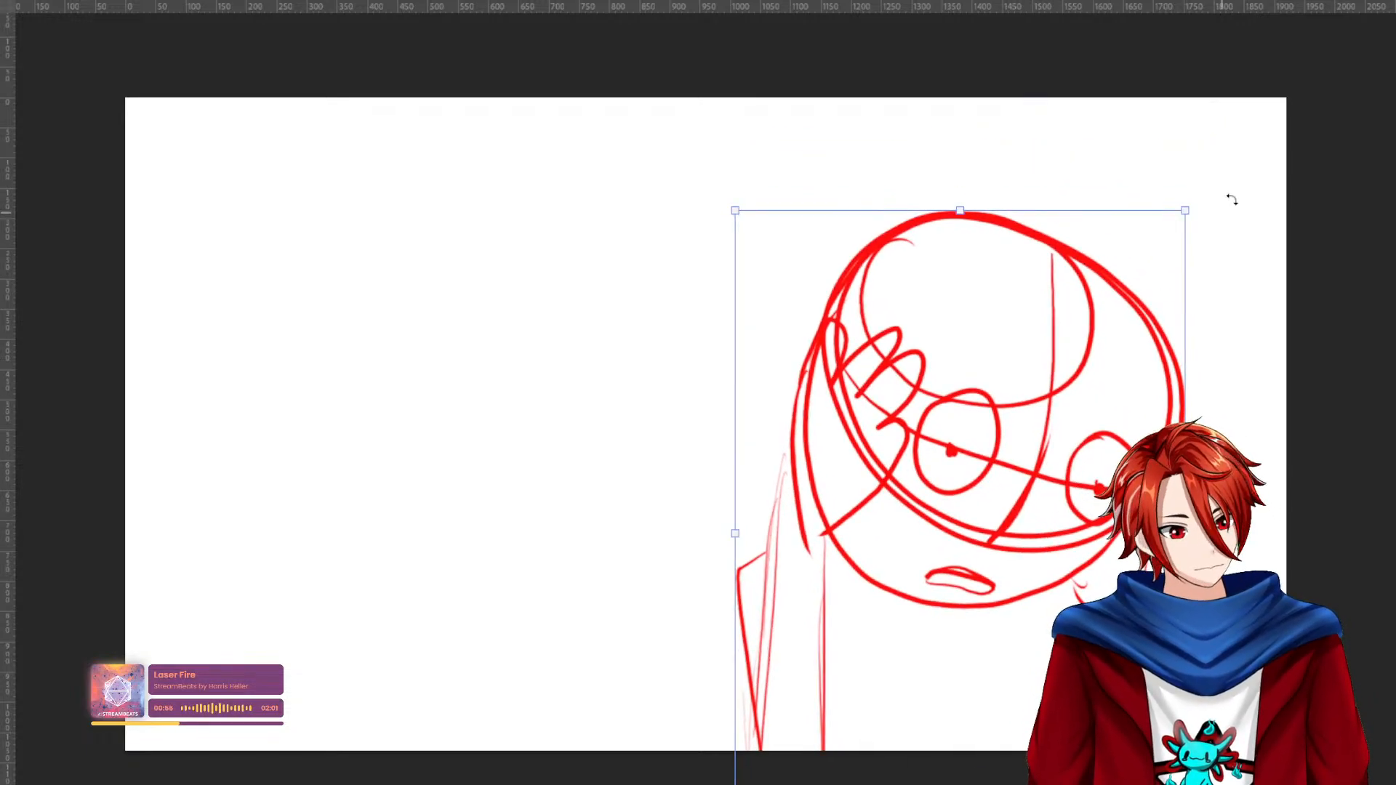
drag(1185, 211, 1125, 293)
drag(997, 534, 1040, 472)
key(Return)
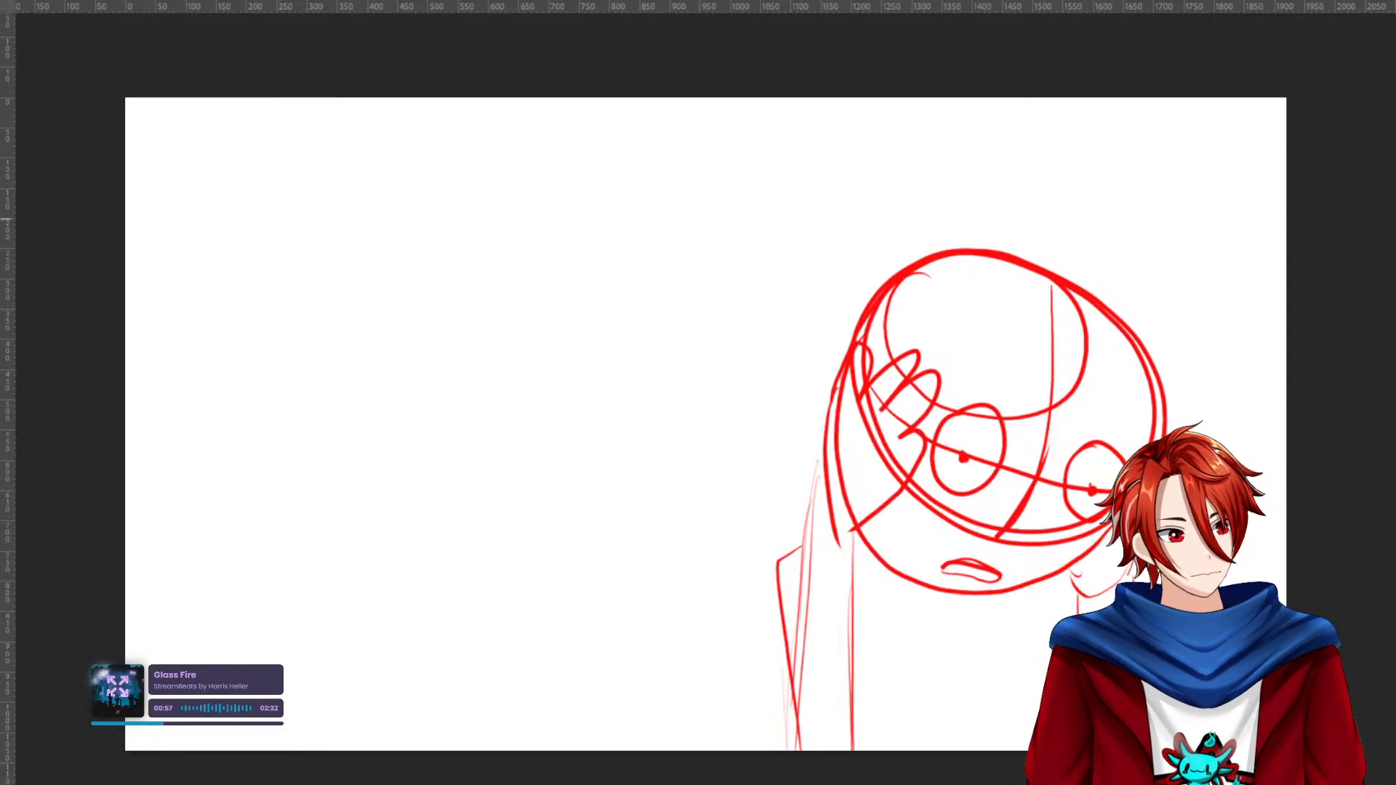
right_click(962, 460)
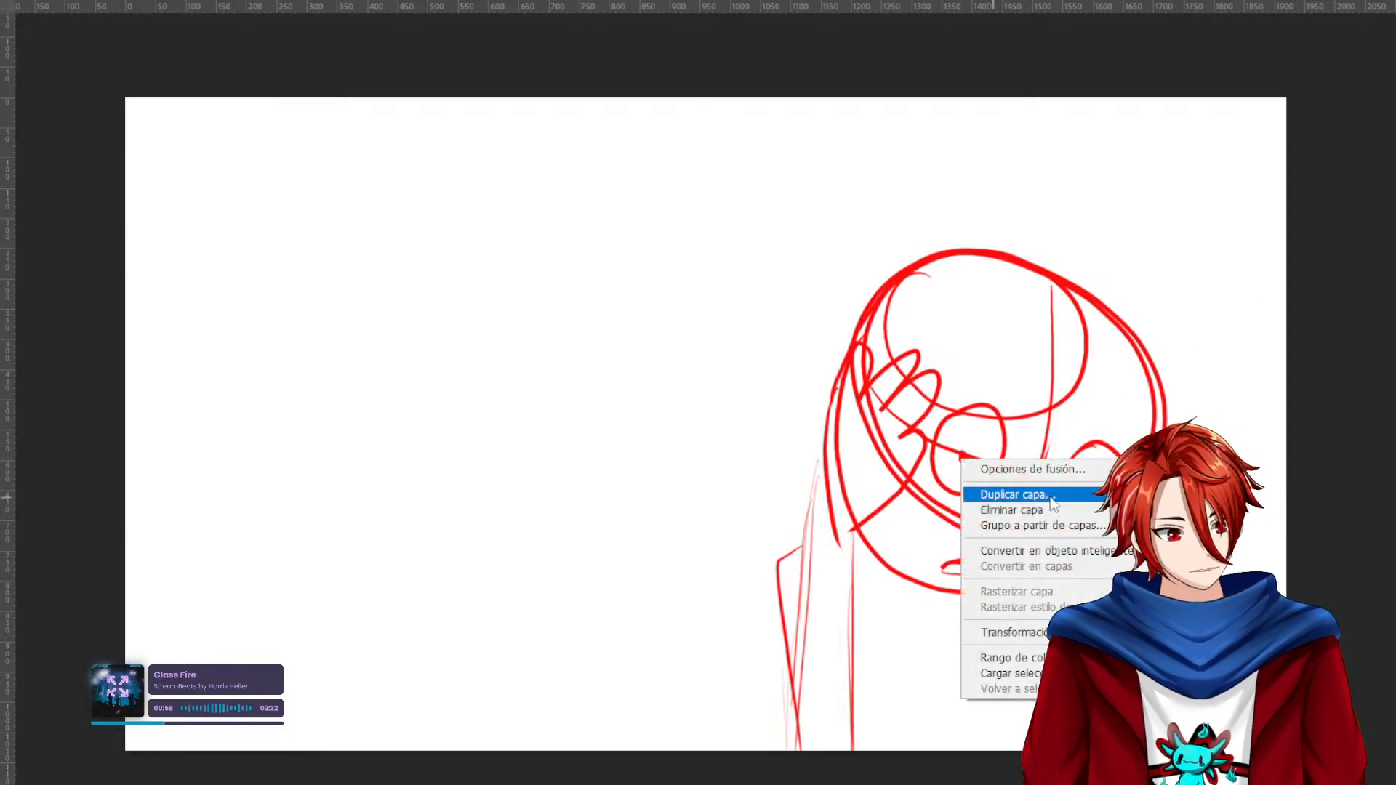
right_click(705, 428)
right_click(664, 471)
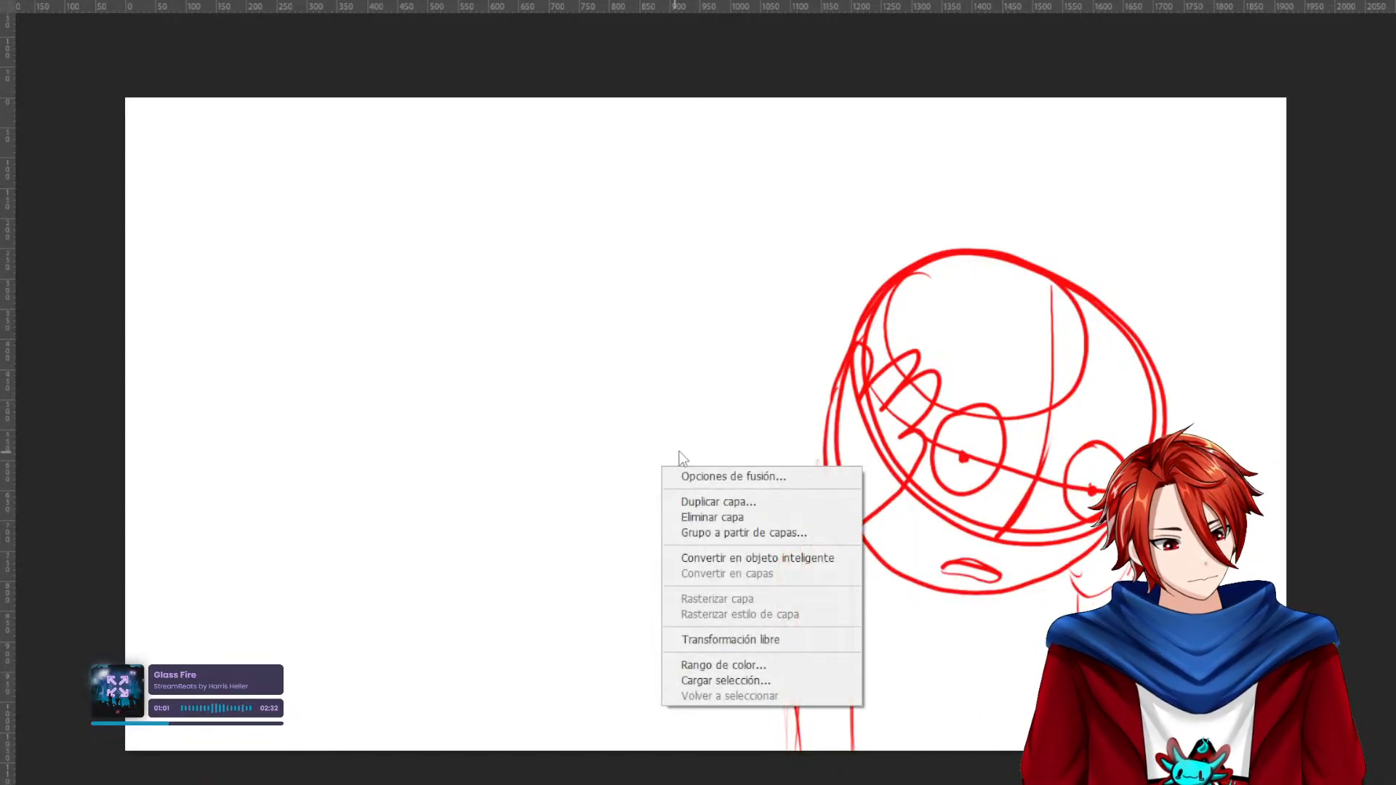
key(Escape)
Hand-letter the word "Title" in large teal strokes with a thicker brush across the empty upper-left area of the canvas.
key(b)
right_click(702, 408)
click(839, 447)
click(1353, 231)
drag(211, 185, 250, 460)
drag(172, 269, 289, 162)
drag(351, 248, 377, 387)
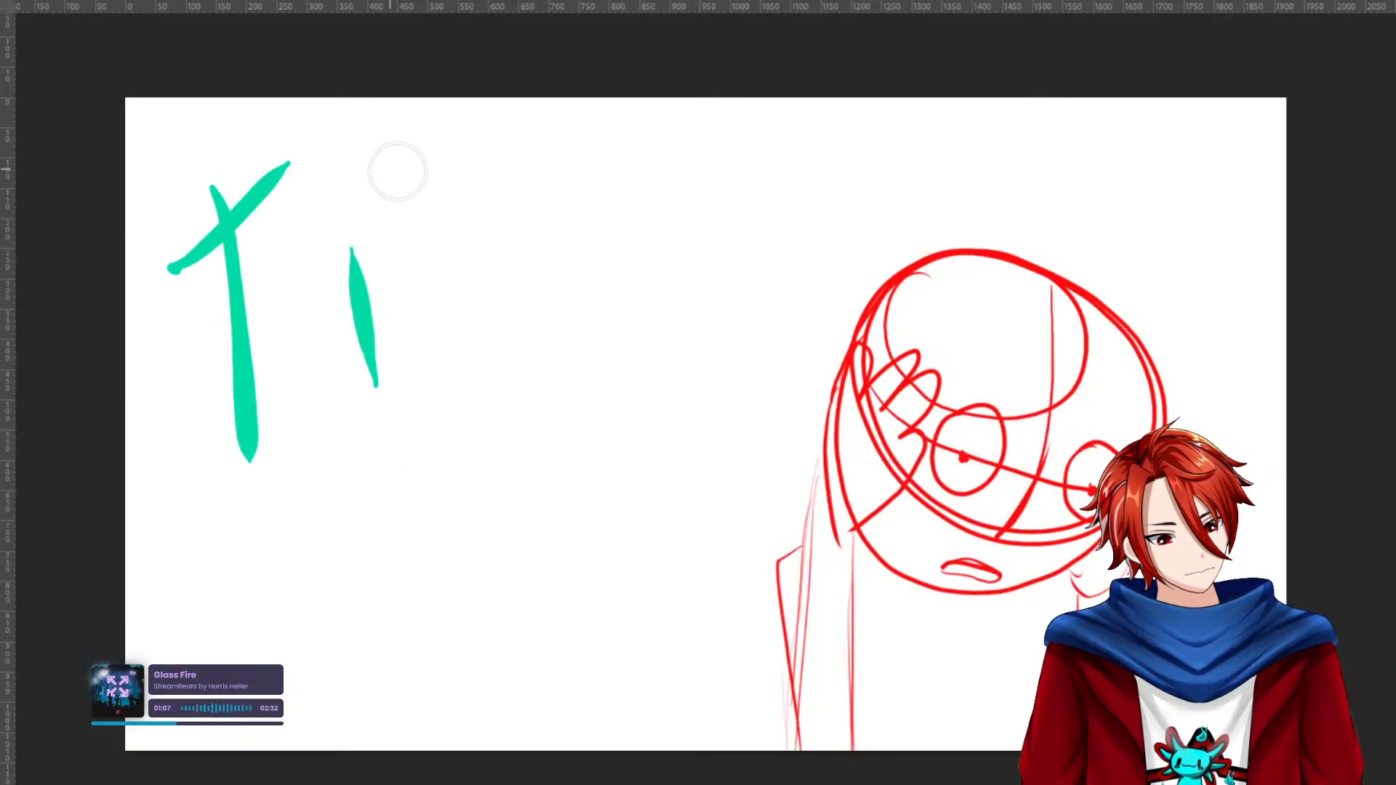
drag(404, 149, 458, 376)
drag(393, 247, 477, 222)
drag(518, 123, 560, 336)
mouse_move(593, 240)
mouse_down()
mouse_move(686, 235)
mouse_move(622, 216)
mouse_move(823, 250)
mouse_up()
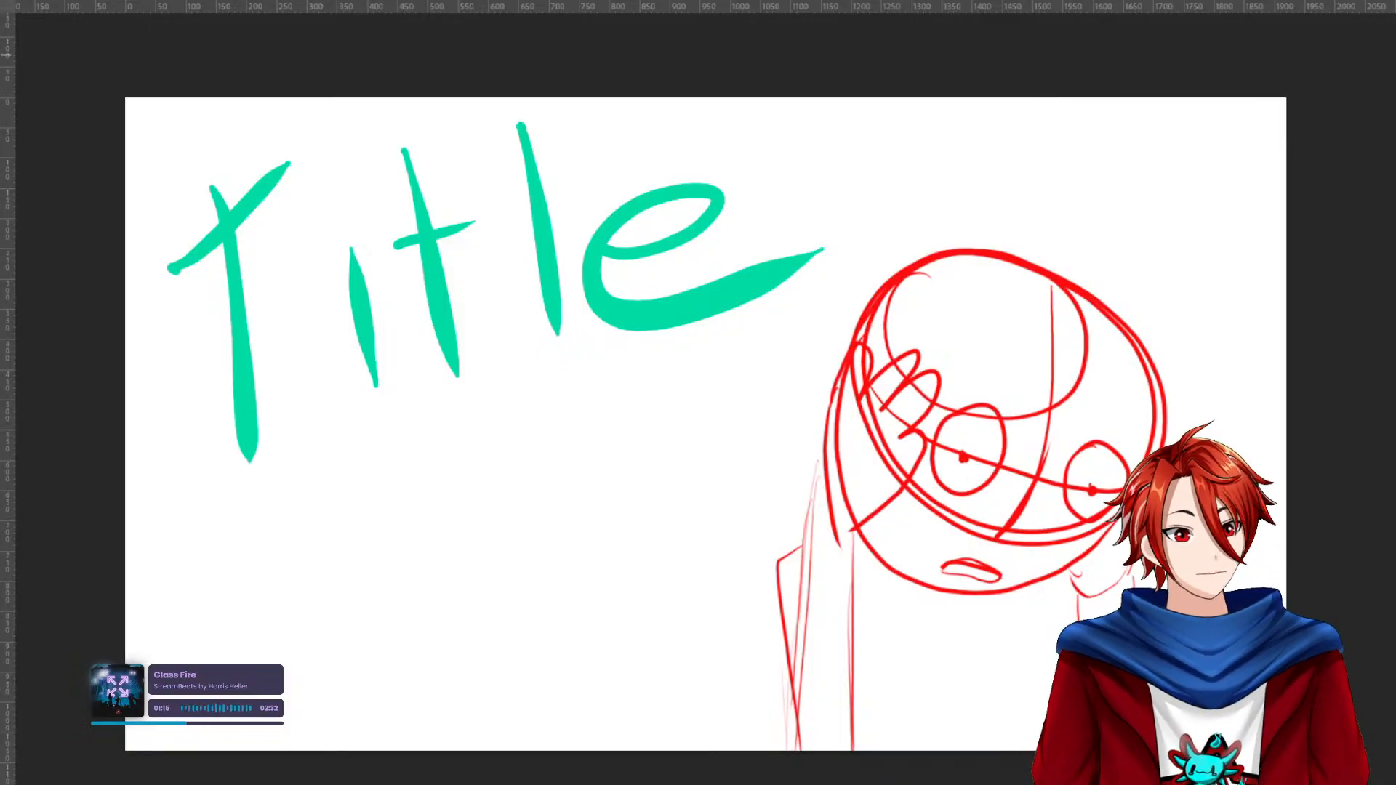
Try a thin red vertical line through the title area and a diagonal across the lower-left corner, and undo both.
right_click(1065, 470)
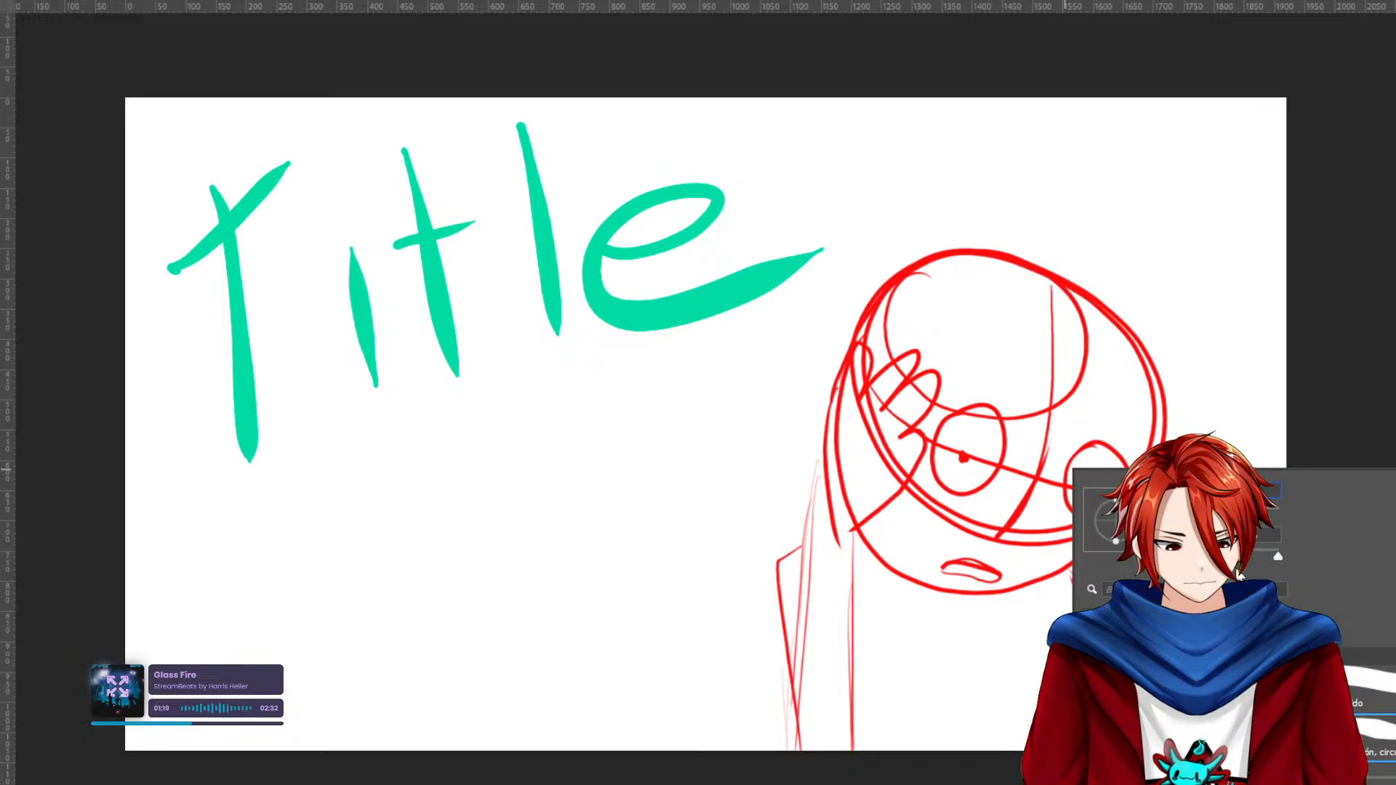
key(Escape)
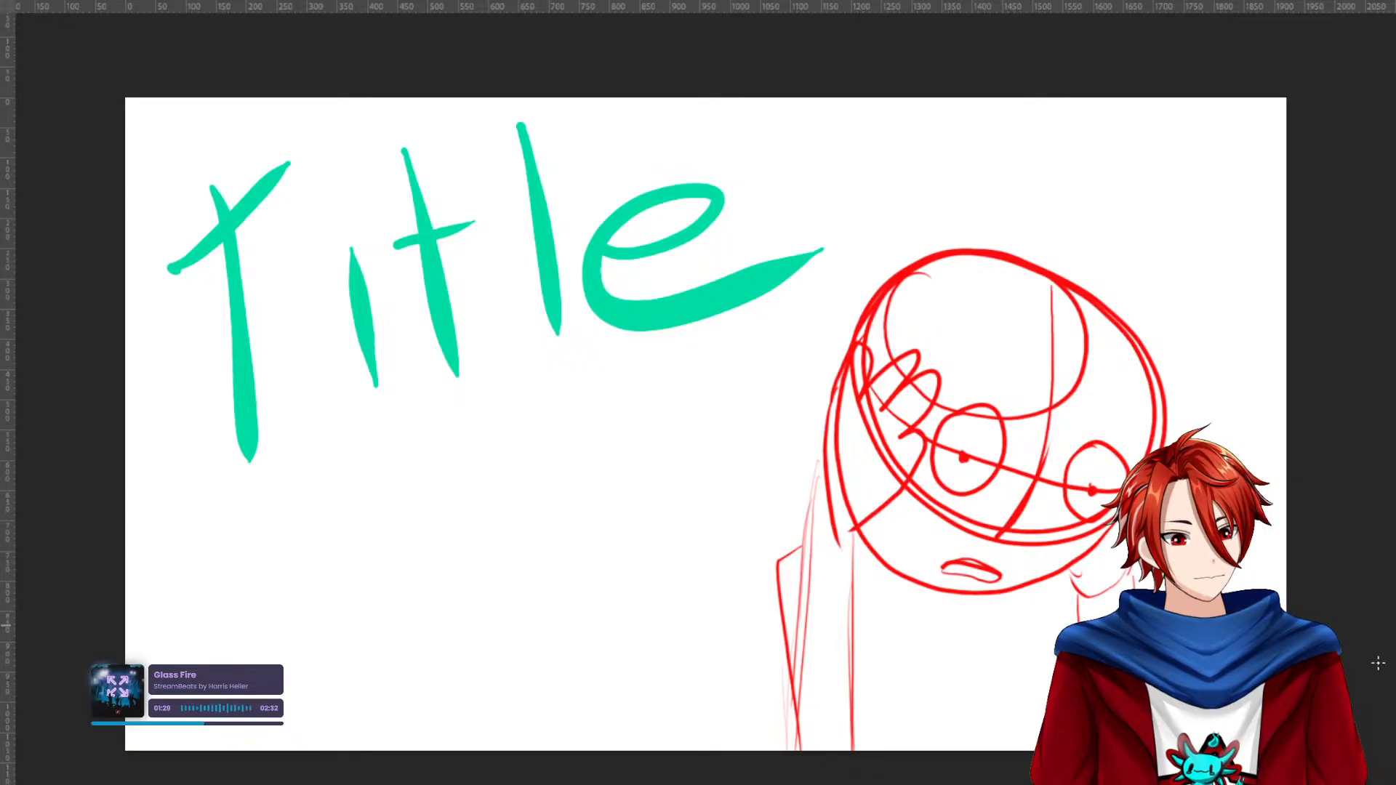
drag(387, 749, 387, 134)
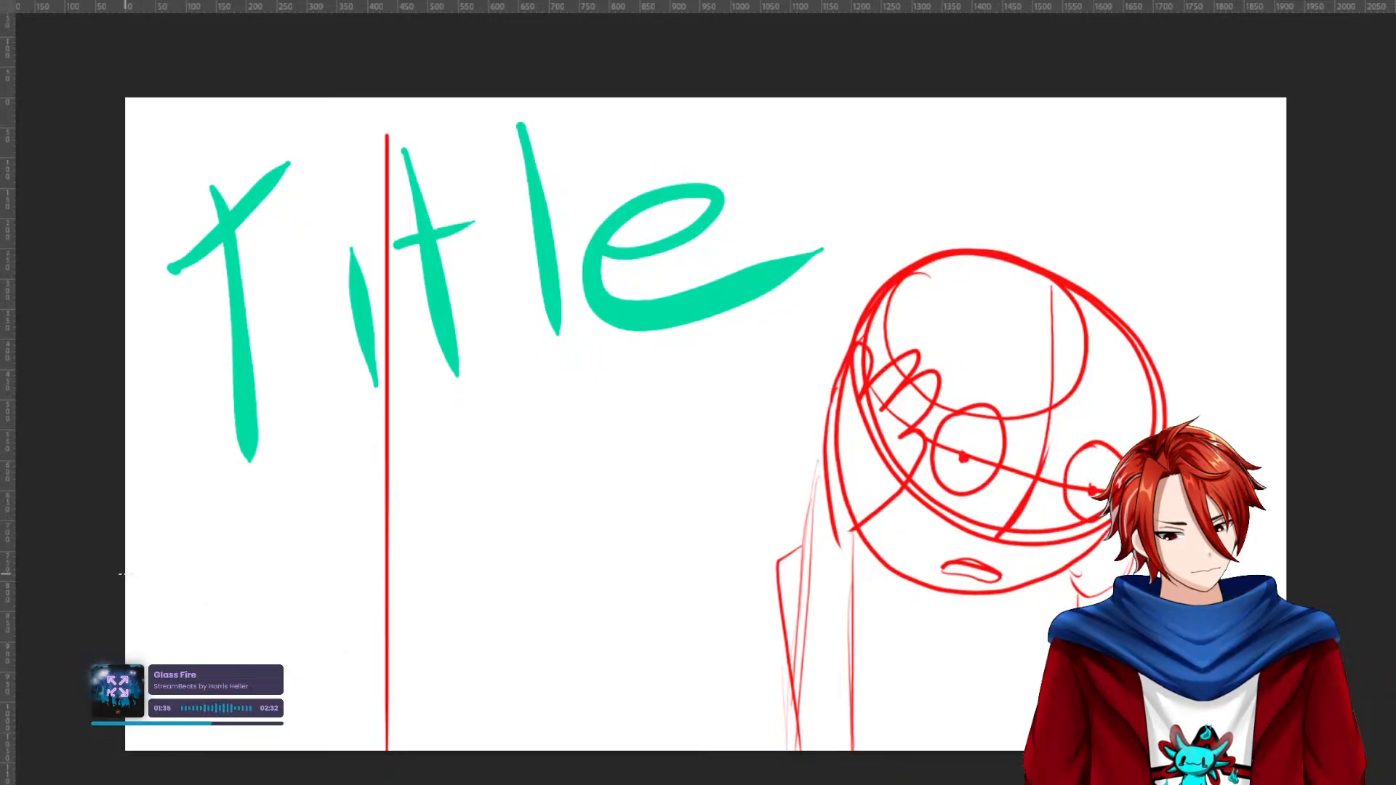
drag(120, 565, 603, 773)
key(ctrl+z)
key(ctrl+z)
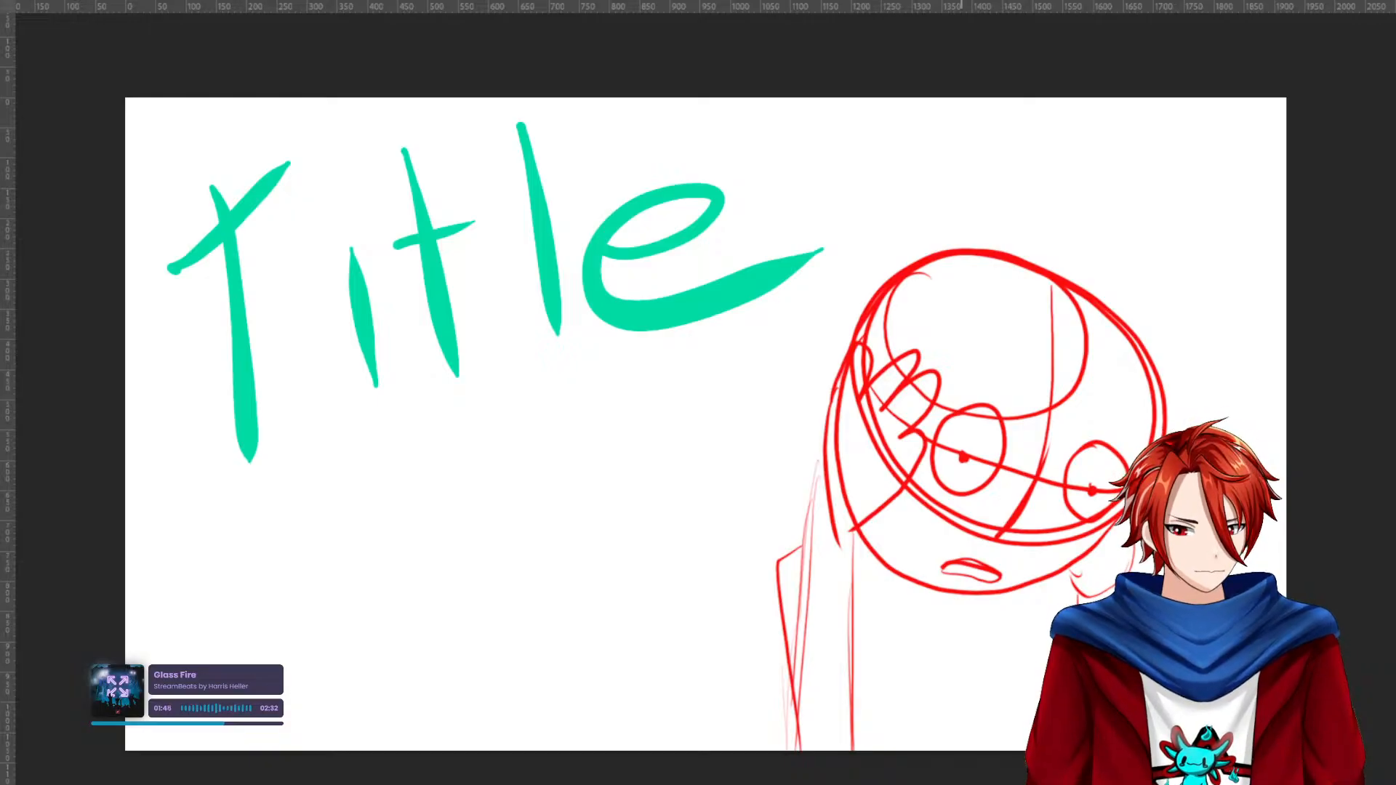
Try red diagonals across the upper-left and lower-left corners with a vertical line between them, and undo all three.
drag(109, 567, 384, 757)
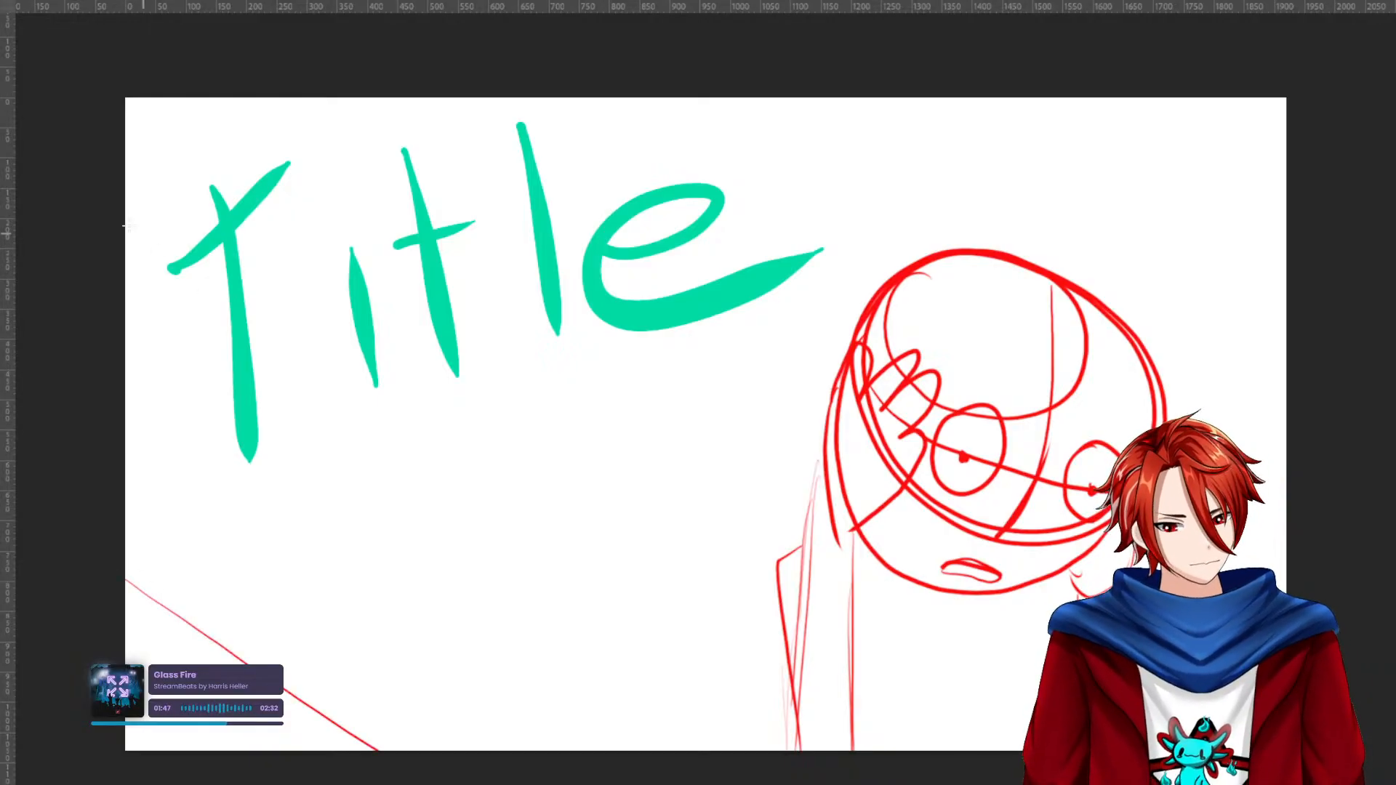
drag(125, 208, 399, 97)
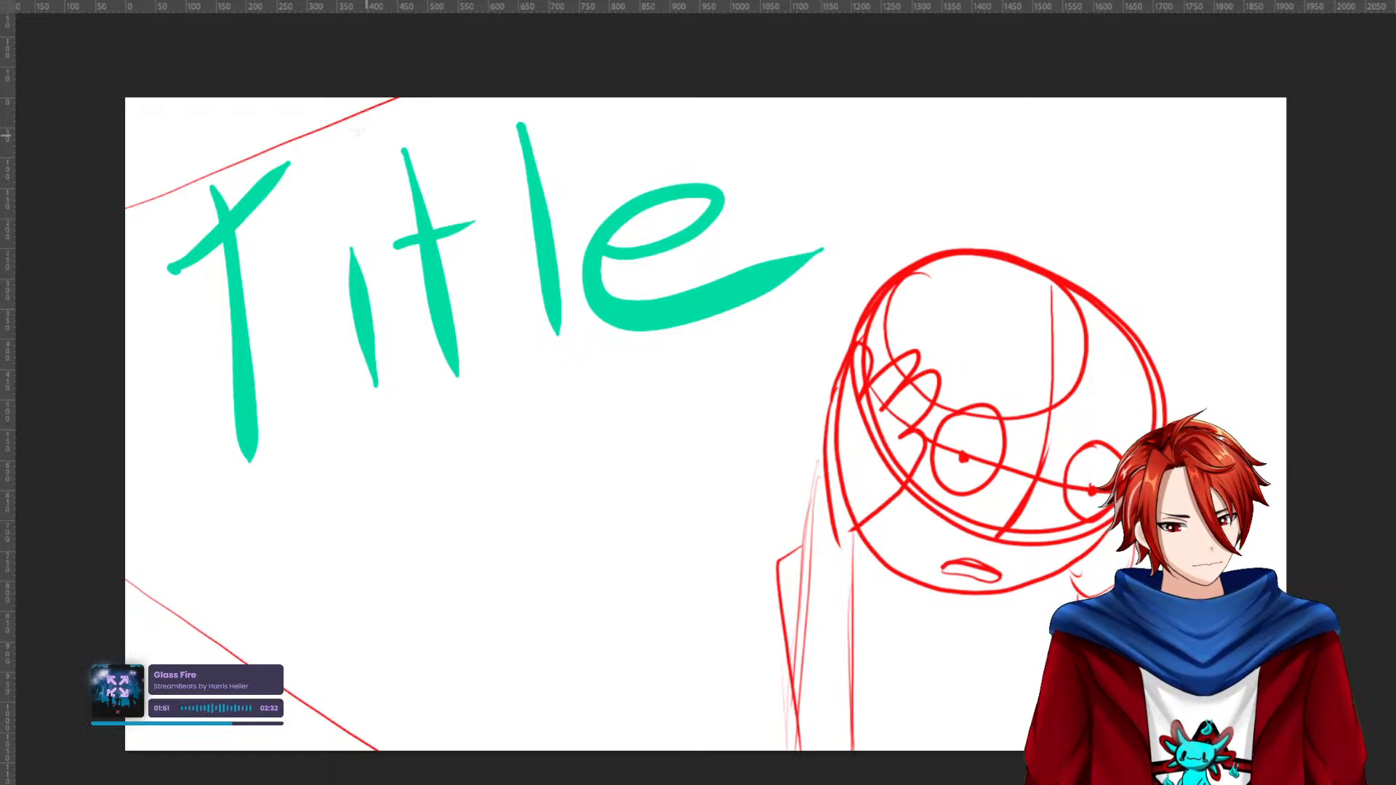
drag(332, 99, 332, 753)
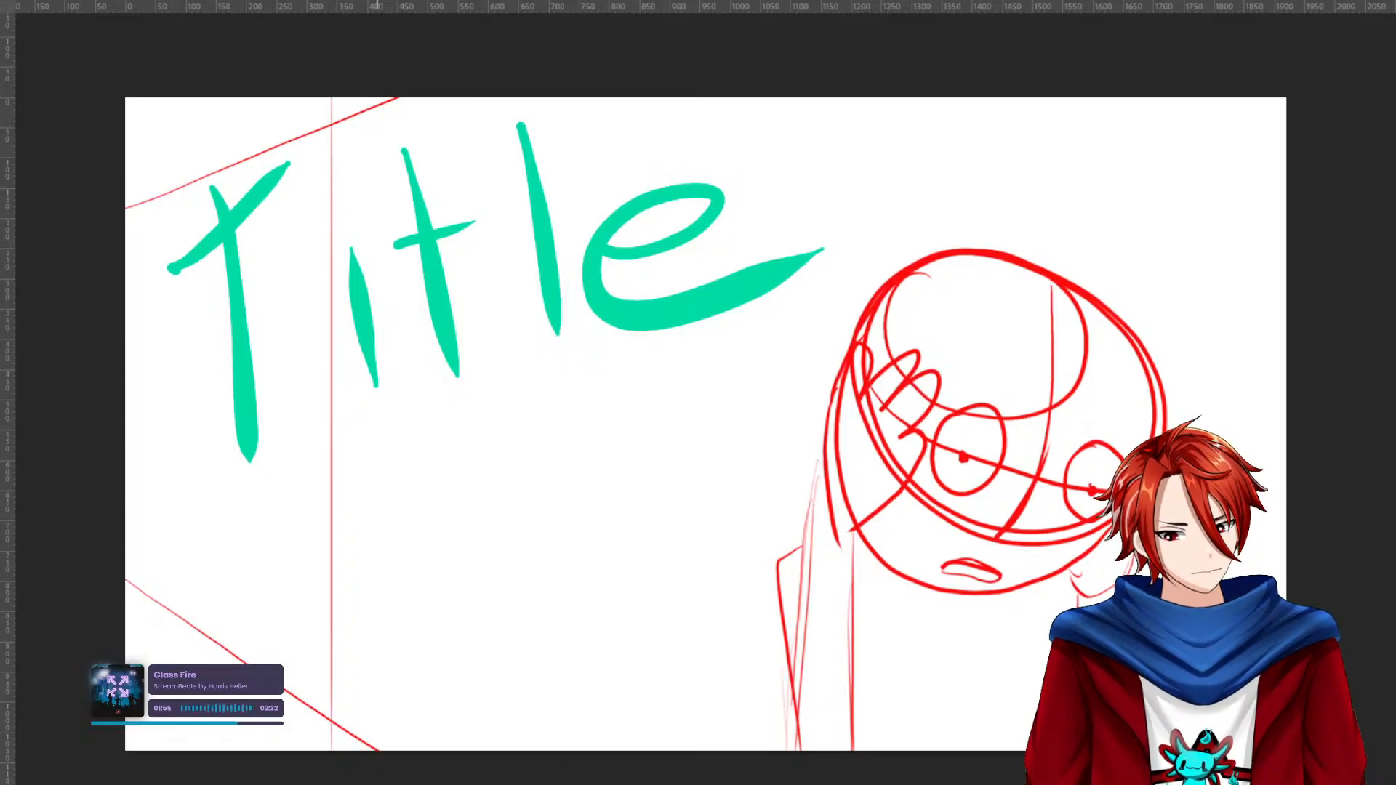
key(ctrl+z)
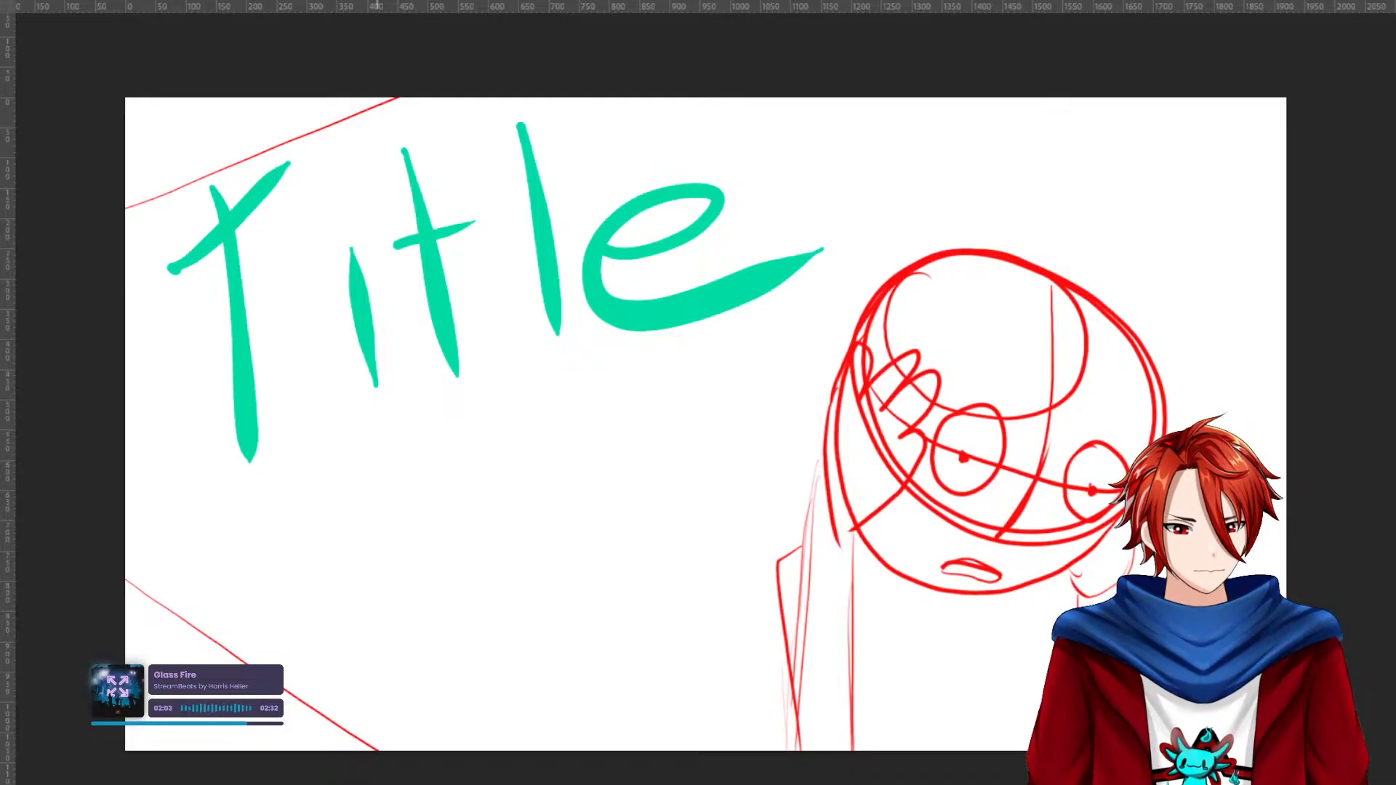
key(ctrl+z)
key(ctrl+z)
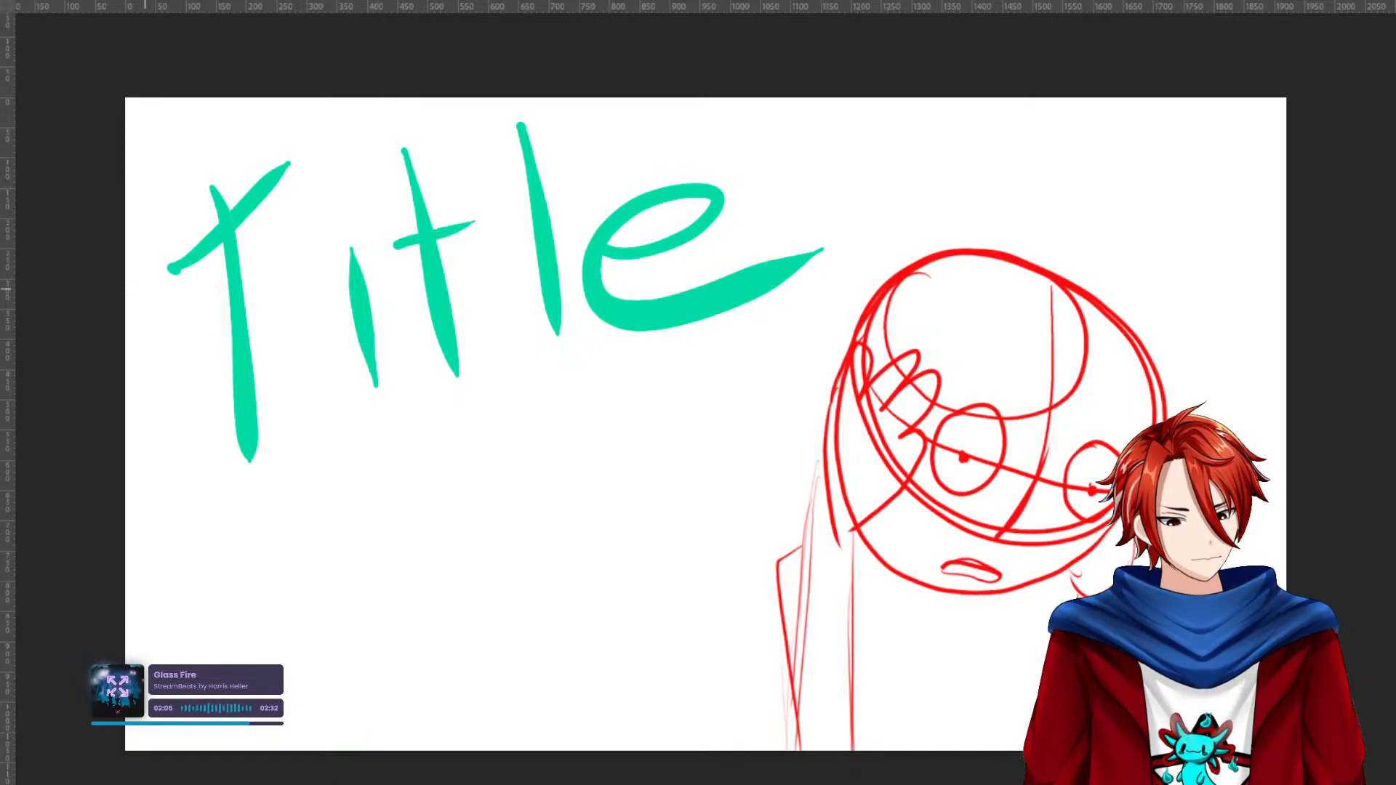
Sketch red perspective lines rising from the left edge to the upper-right corner and descending across the lower-left corner, and retrace them in blue.
drag(1301, 93, 73, 389)
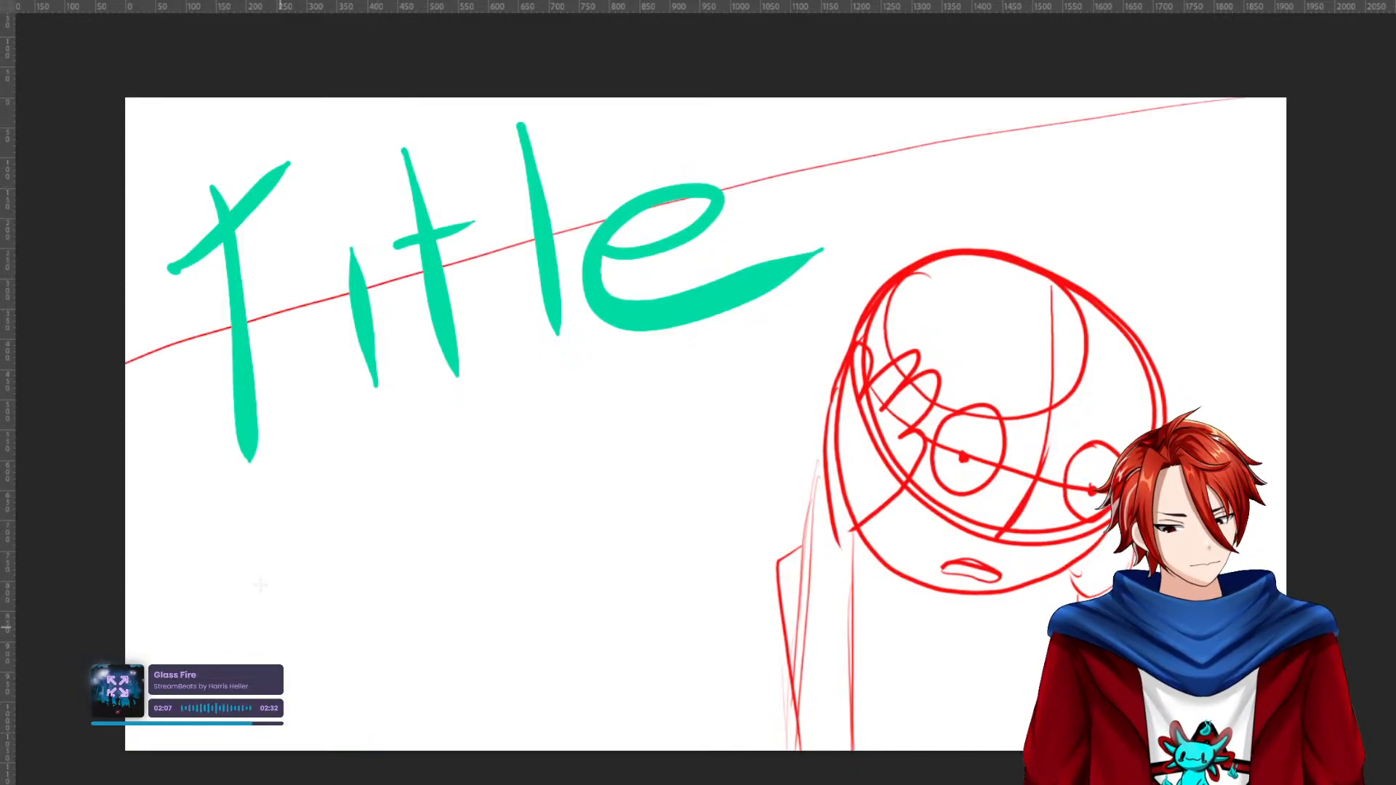
drag(137, 618, 414, 751)
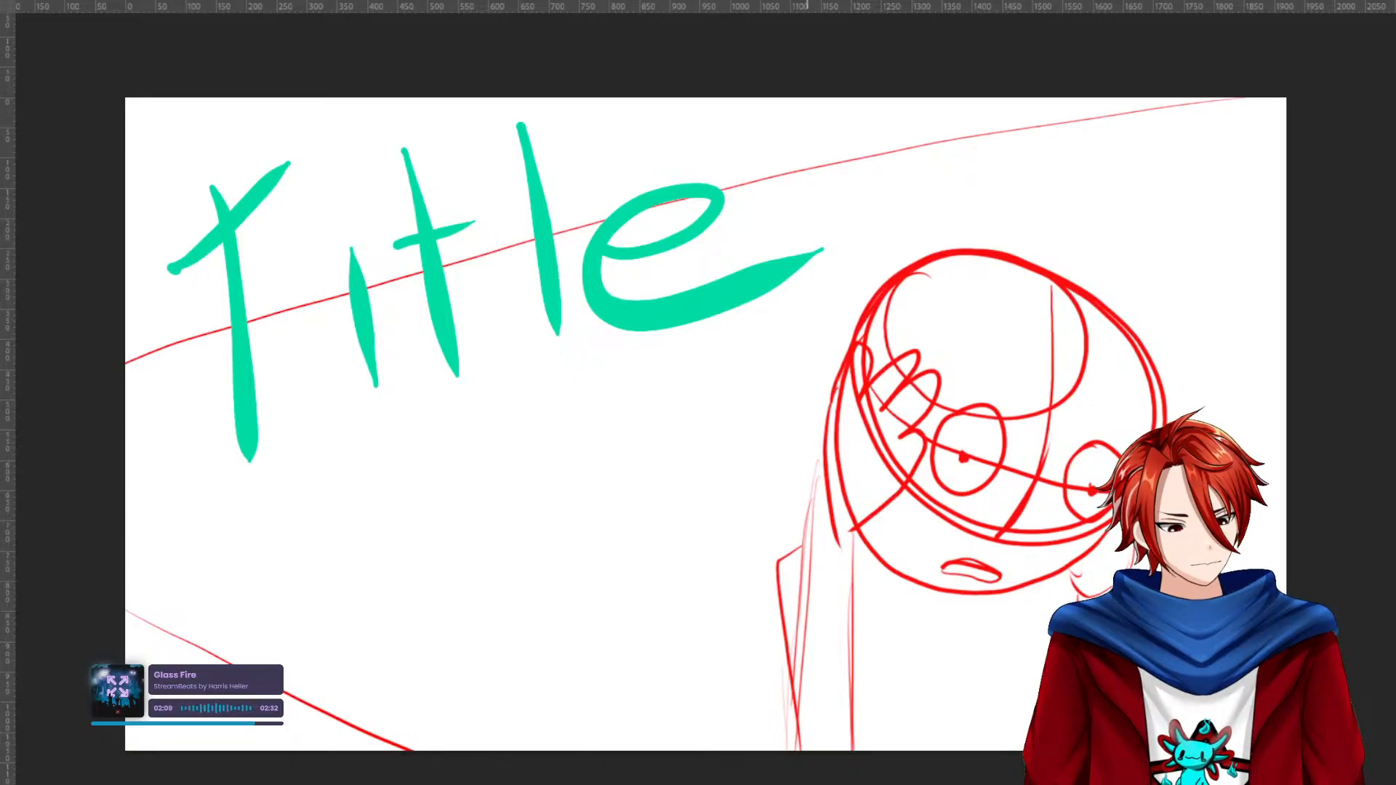
key(ctrl+z)
drag(127, 541, 527, 750)
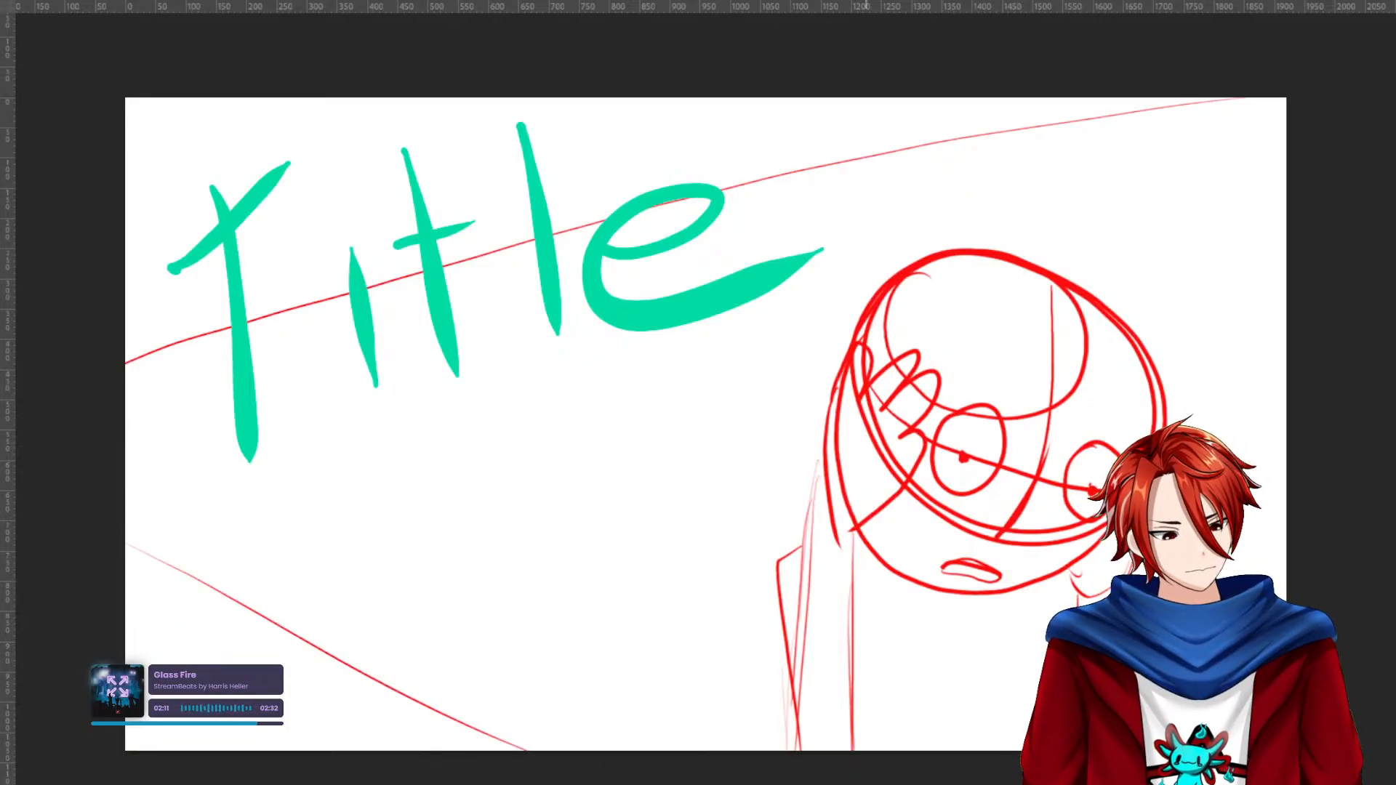
drag(120, 544, 525, 751)
drag(76, 358, 1248, 98)
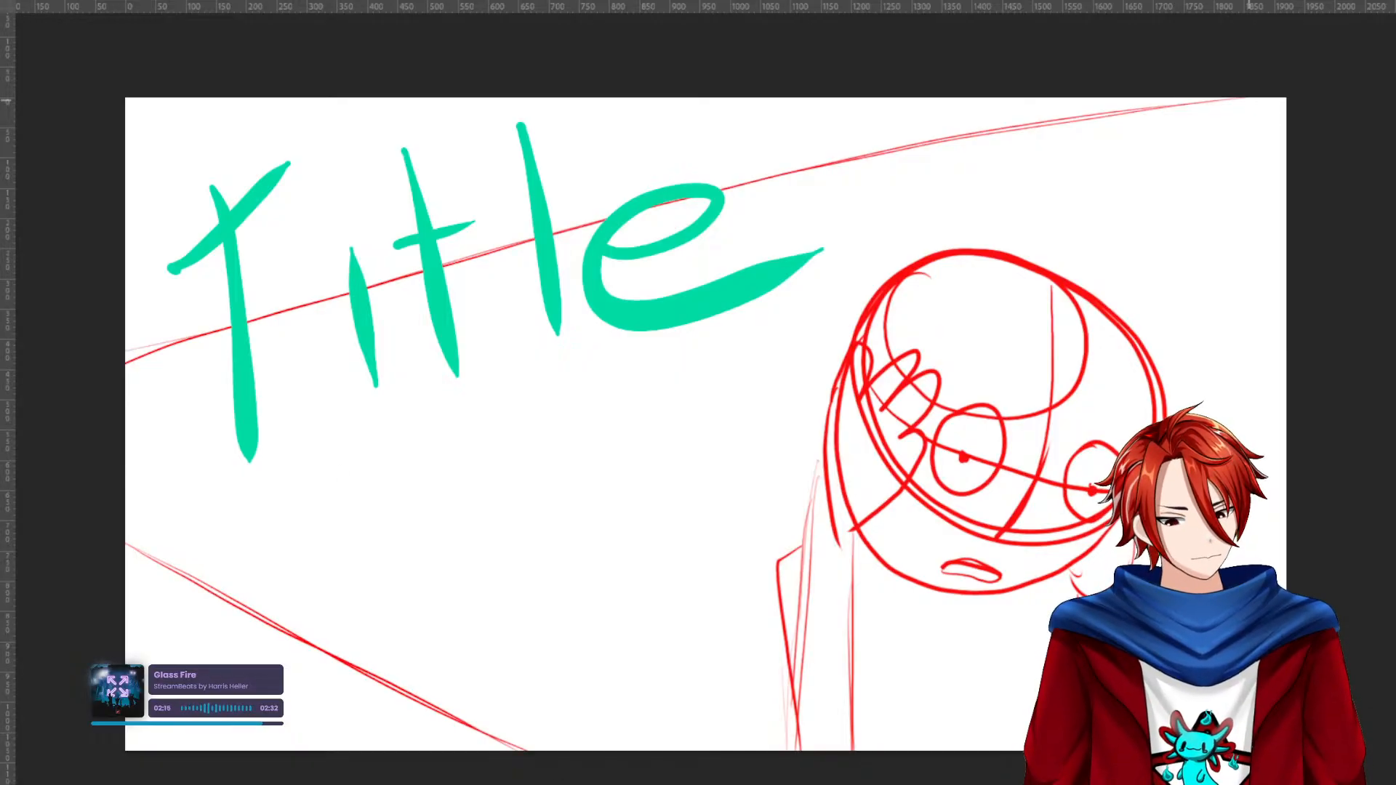
mouse_move(115, 356)
mouse_down()
mouse_move(342, 292)
mouse_move(1230, 122)
mouse_up()
drag(102, 530, 570, 766)
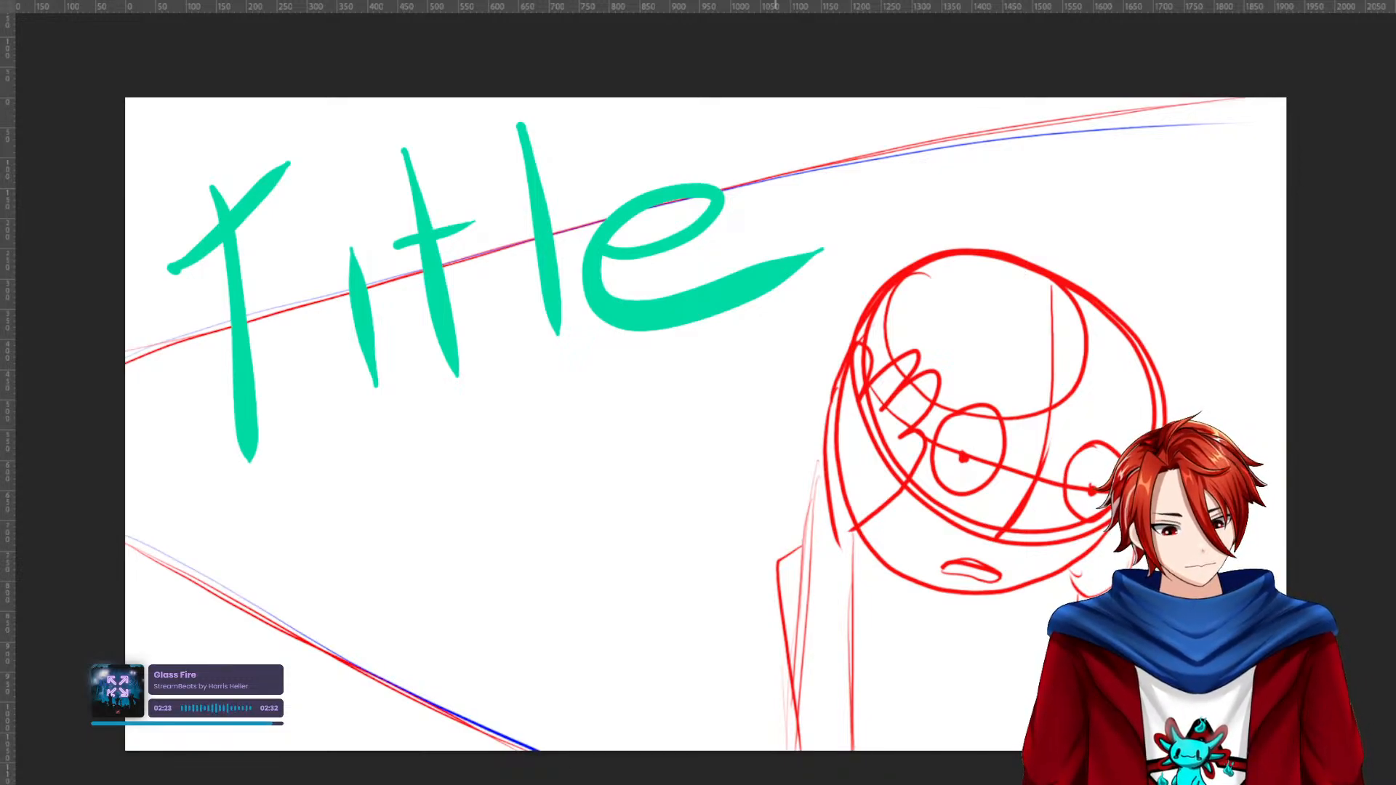
Draw blue upright edges on the lower perspective line below the "T", add an upward-sloping top edge, and erase the downward-sloping one.
drag(243, 605, 243, 455)
mouse_move(328, 651)
mouse_down()
mouse_move(342, 483)
mouse_move(339, 657)
mouse_move(337, 460)
mouse_move(331, 443)
mouse_move(258, 425)
mouse_up()
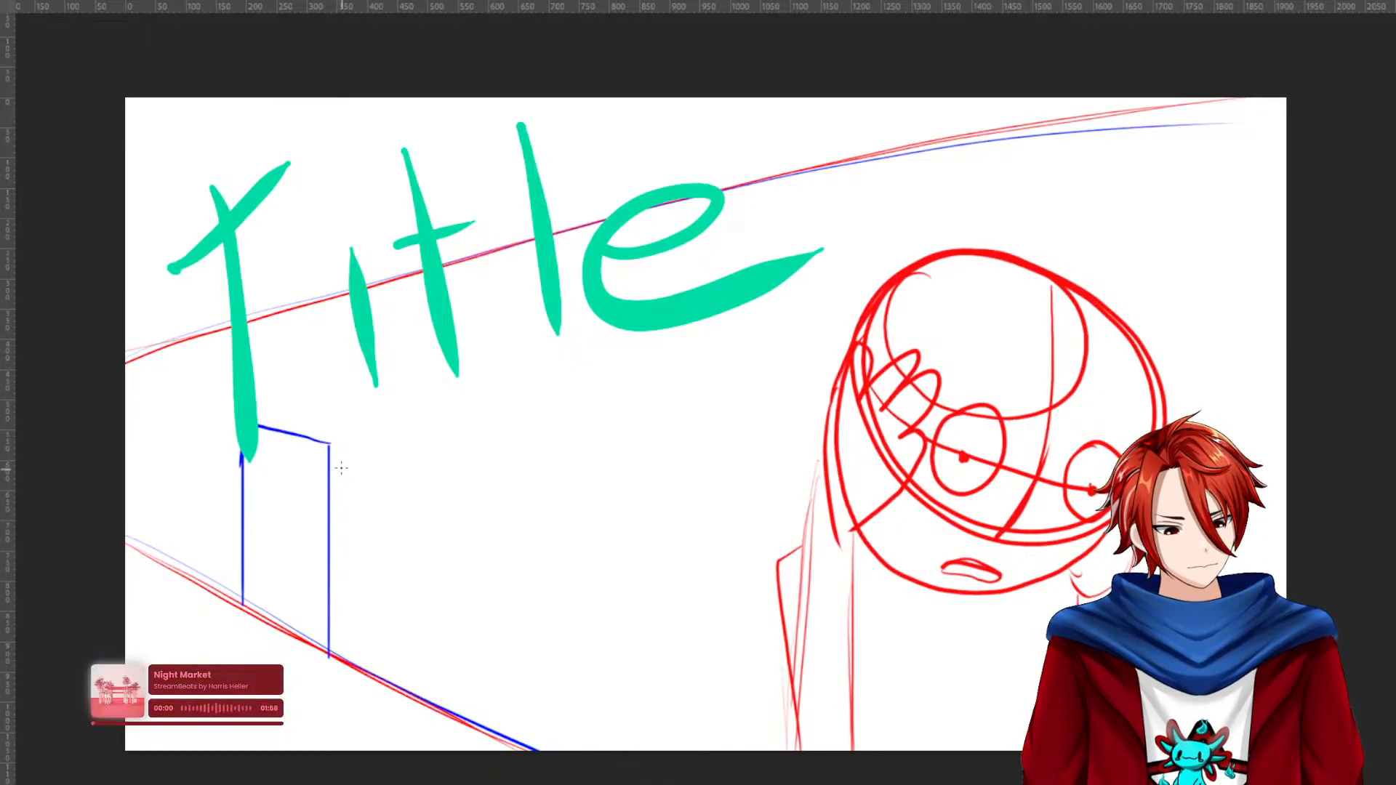
mouse_move(258, 419)
mouse_down()
mouse_move(343, 391)
mouse_move(323, 493)
mouse_up()
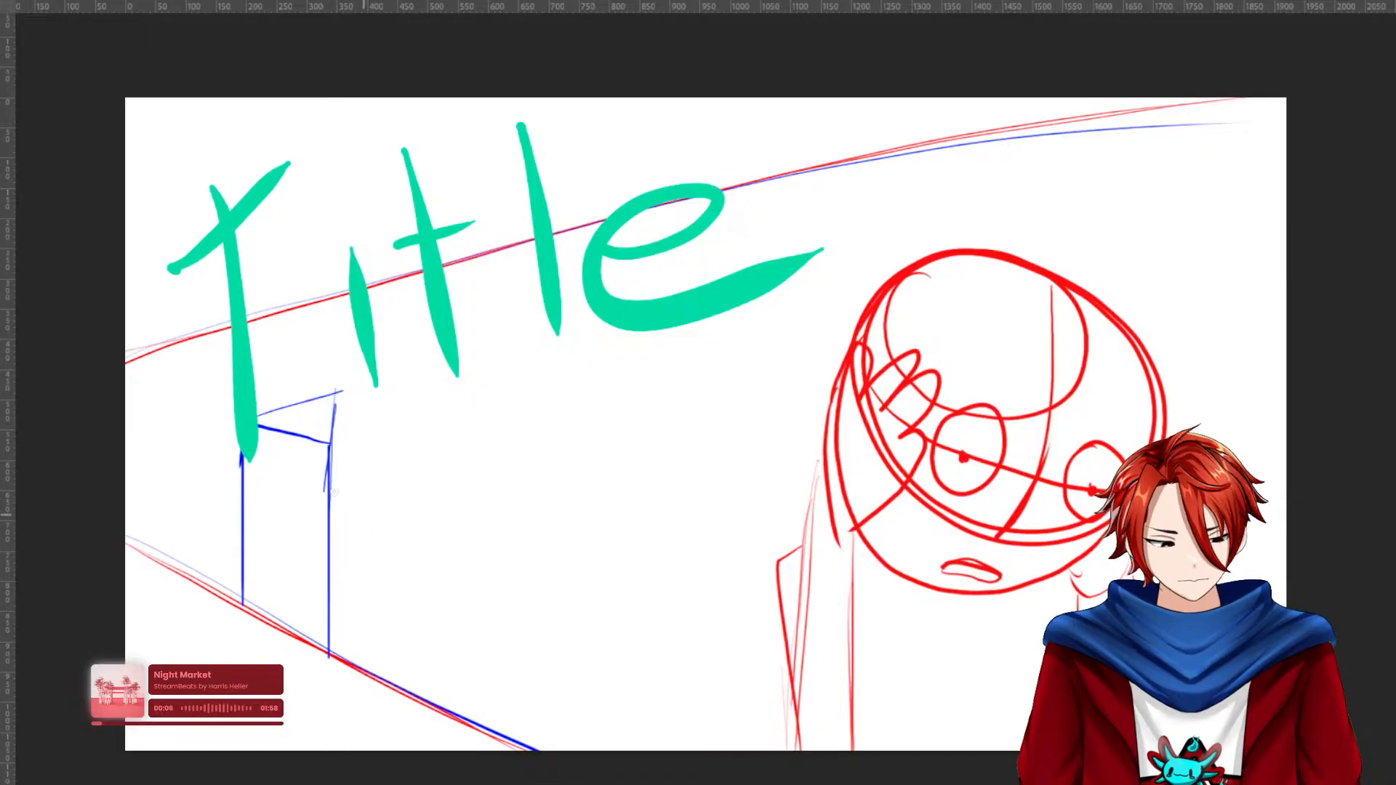
mouse_move(318, 441)
mouse_down()
mouse_move(263, 429)
mouse_move(306, 423)
mouse_up()
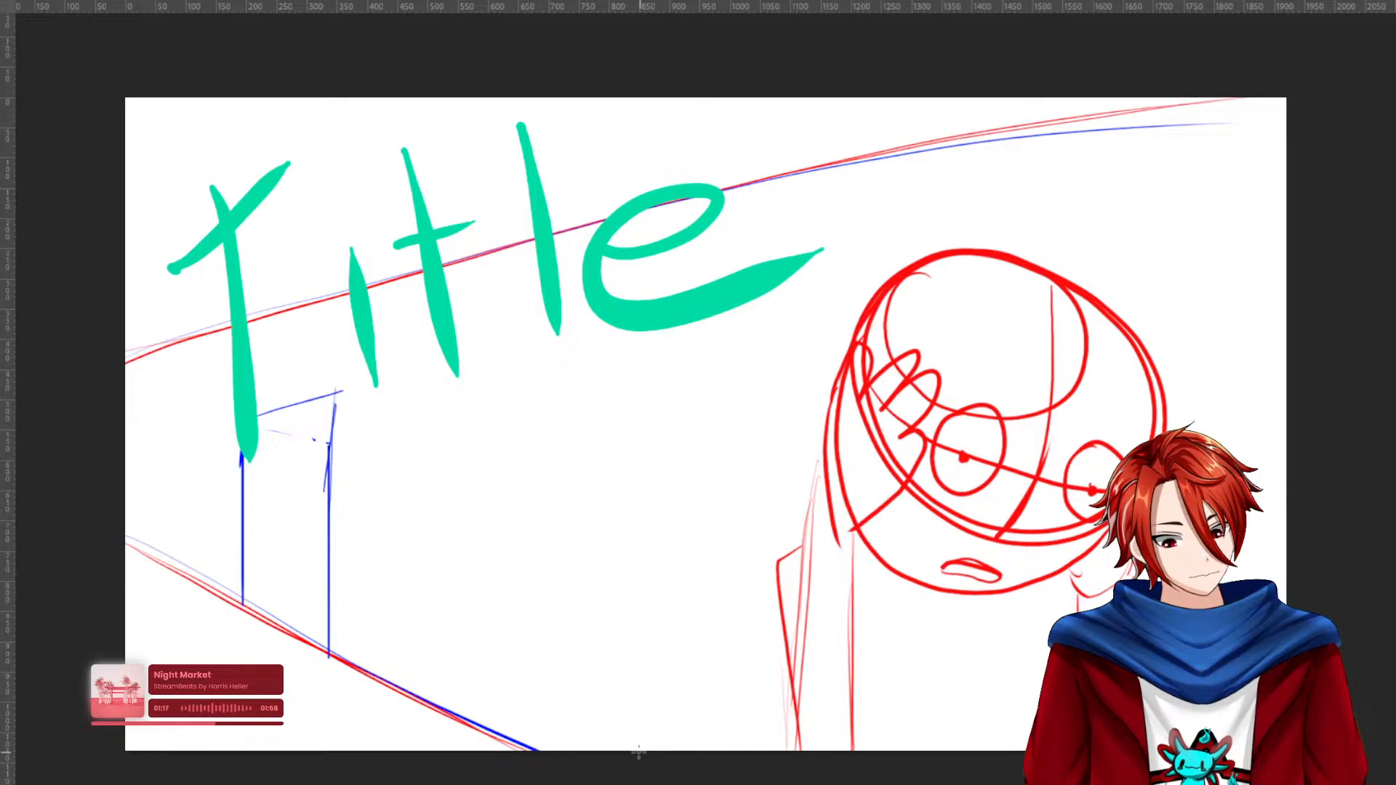
Draw a blue upright edge below the "e", an upward-sloping top edge behind the head, and a second upright at the head's near side.
drag(637, 749, 660, 335)
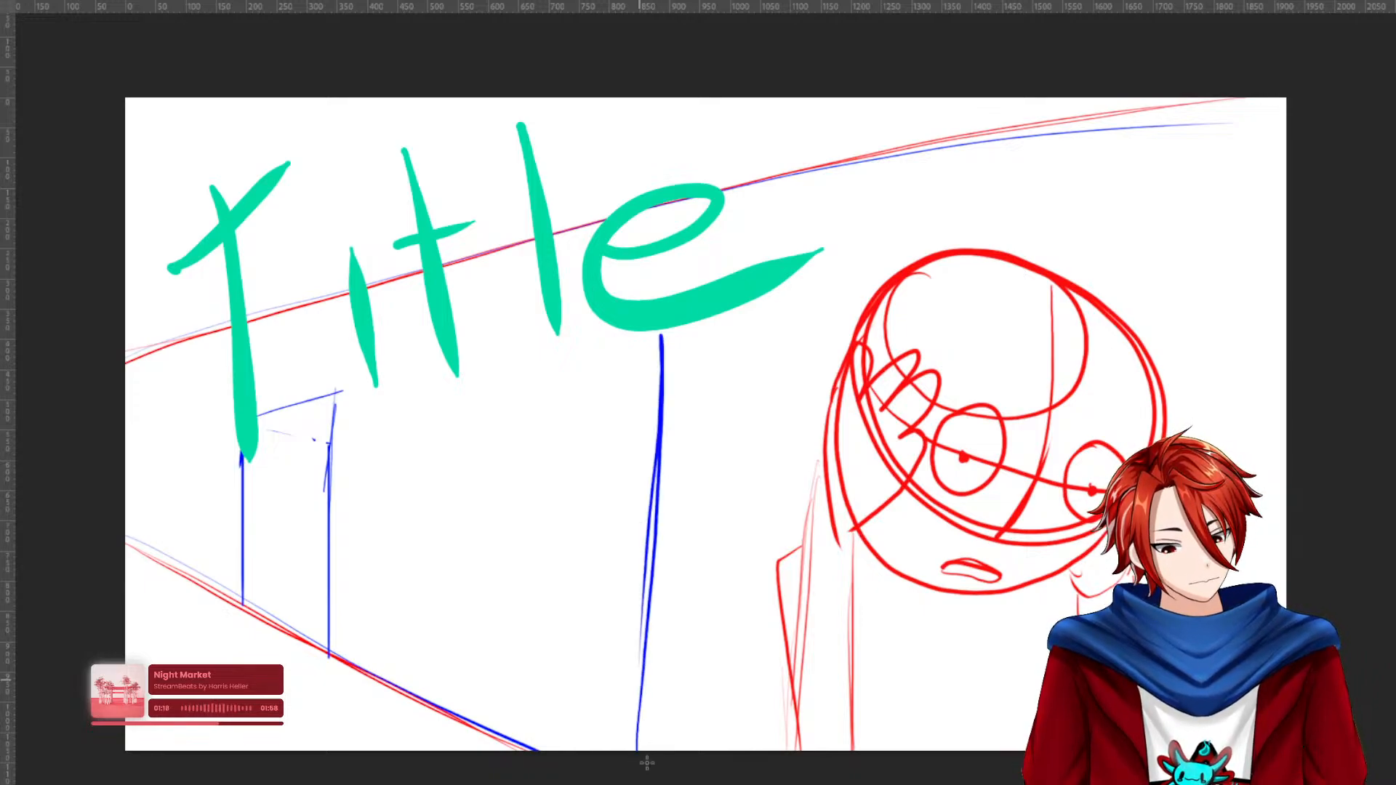
key(ctrl+z)
mouse_move(638, 757)
mouse_down()
mouse_move(637, 338)
mouse_move(683, 342)
mouse_move(638, 328)
mouse_move(1072, 215)
mouse_move(1086, 247)
mouse_move(1070, 278)
mouse_move(1068, 613)
mouse_up()
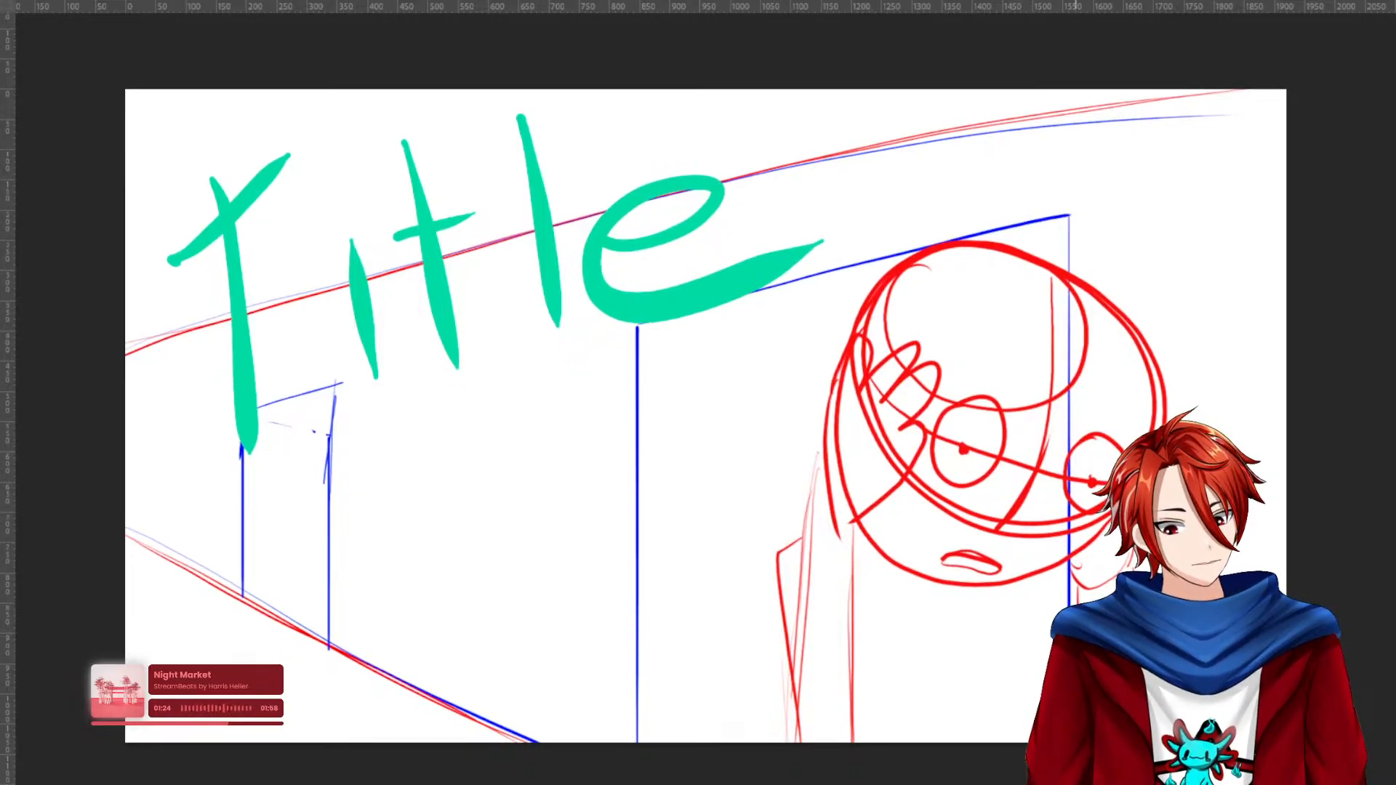
key(ctrl+z)
mouse_move(872, 265)
mouse_down()
mouse_move(871, 741)
mouse_move(871, 309)
mouse_up()
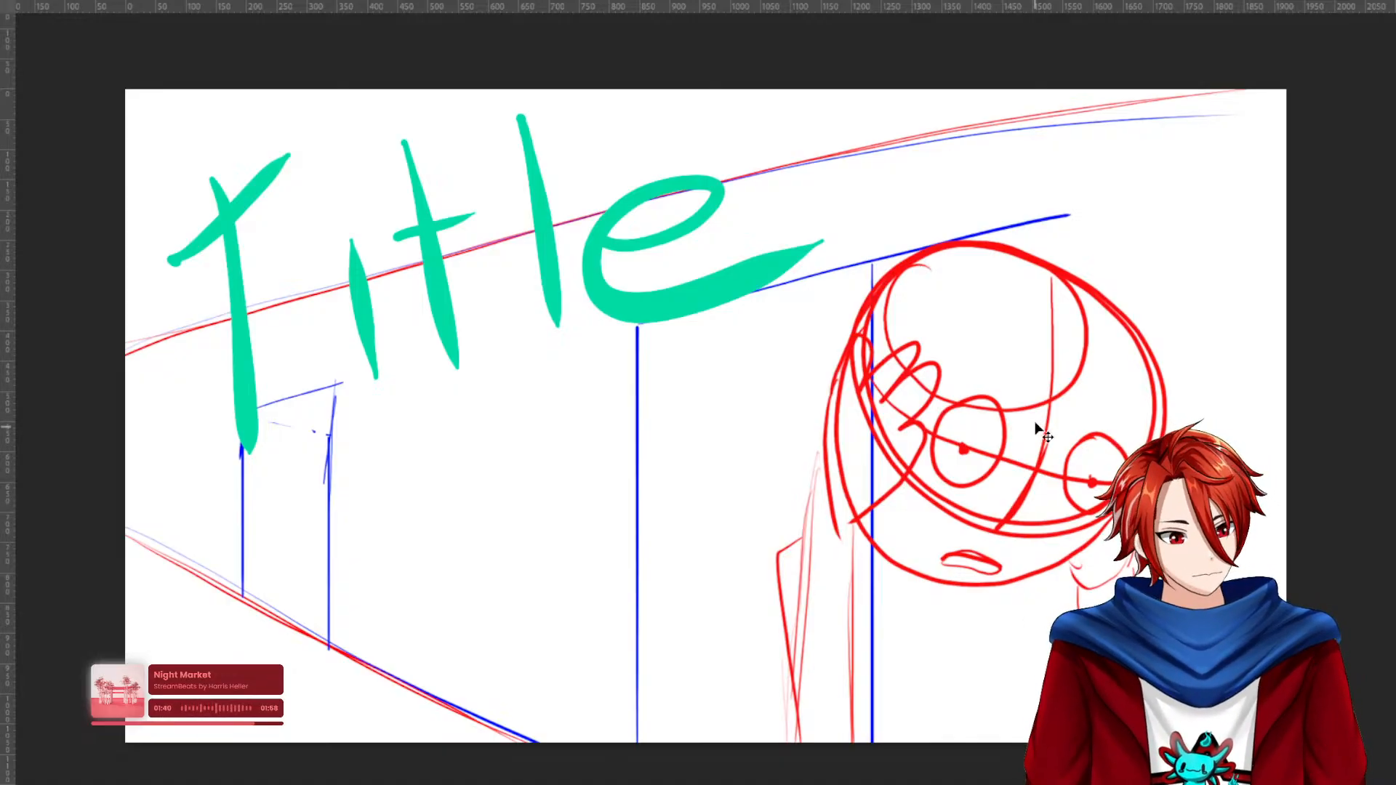
Move the red character sketch left and slightly down so its head meets the end of the title's "e".
mouse_move(1052, 434)
mouse_down()
mouse_move(1044, 485)
mouse_move(909, 494)
mouse_up()
key(ctrl+z)
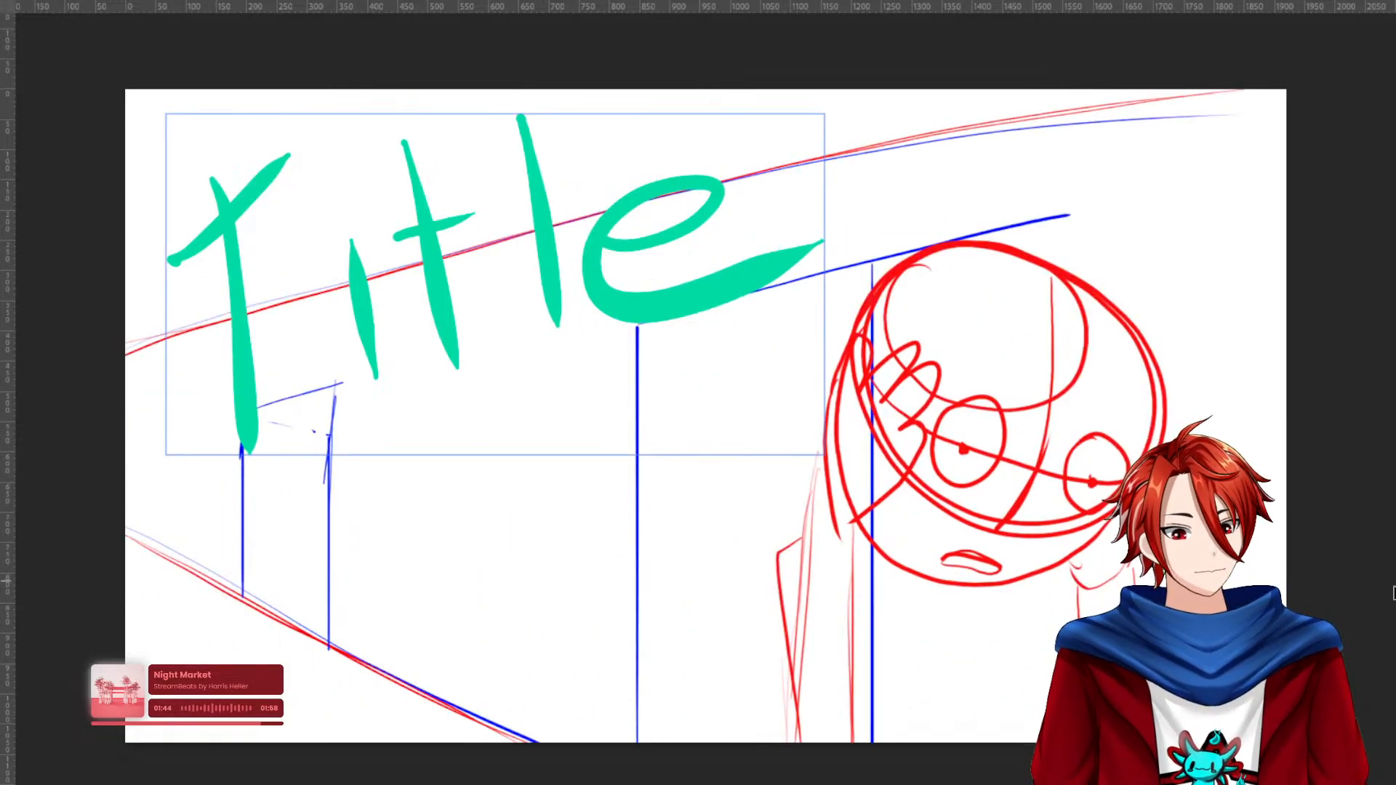
click(1039, 477)
drag(1044, 482, 941, 483)
key(ctrl+z)
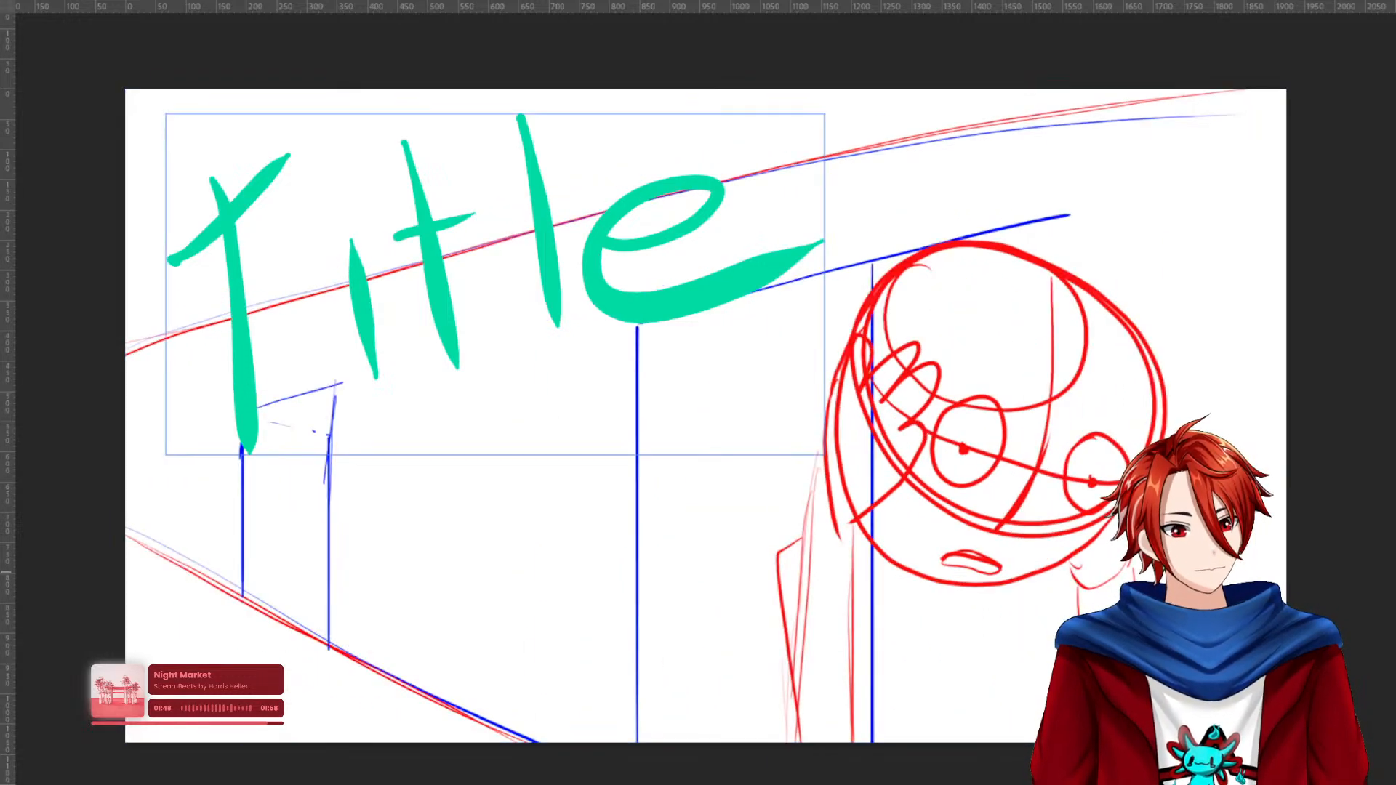
mouse_move(1031, 474)
mouse_down()
mouse_move(922, 463)
mouse_move(876, 494)
mouse_move(913, 486)
mouse_move(931, 502)
mouse_up()
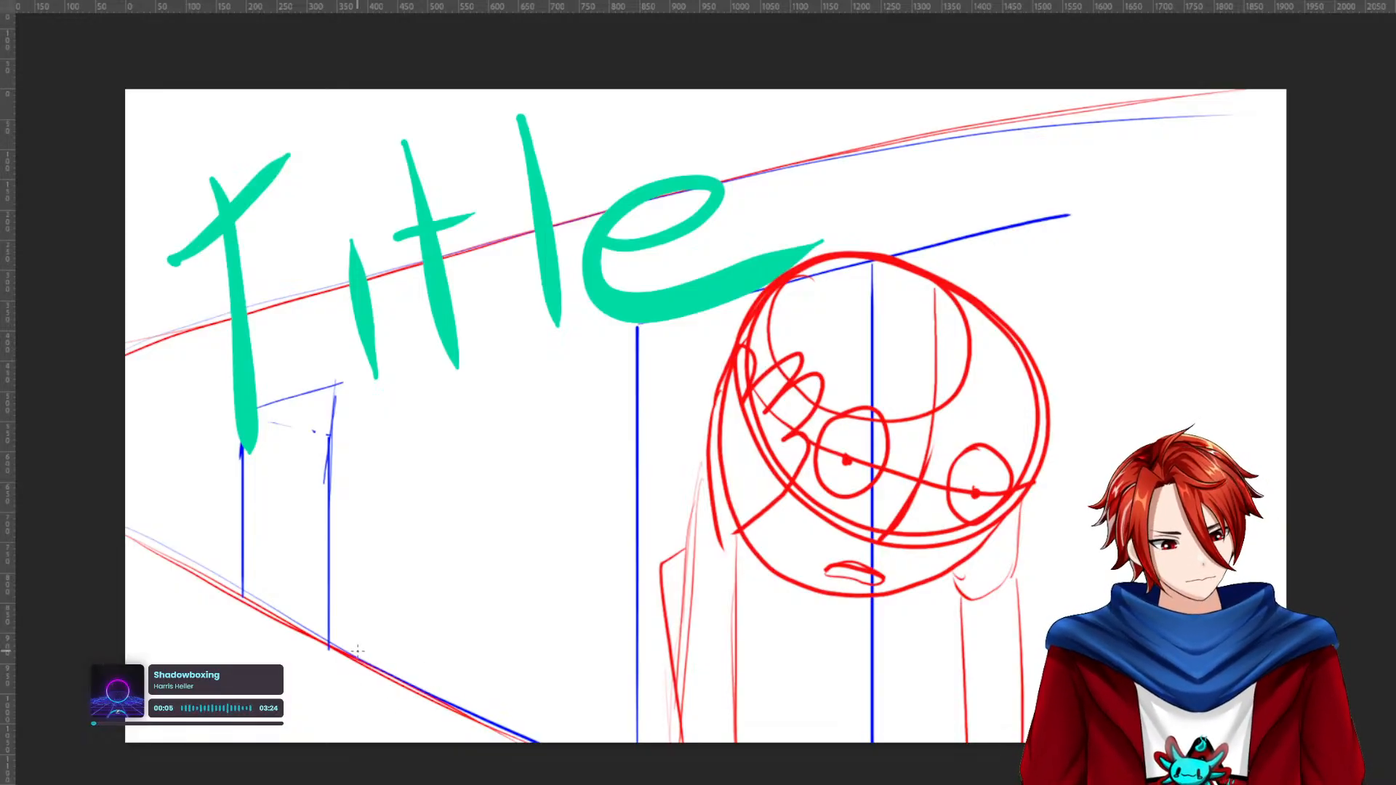
Draw a tall blue box in perspective below the letters "itl", with a front face, a narrower side face and sloping top edges.
mouse_move(346, 687)
mouse_down()
mouse_move(359, 415)
mouse_move(357, 390)
mouse_move(345, 395)
mouse_move(487, 358)
mouse_move(484, 740)
mouse_up()
mouse_move(343, 690)
mouse_down()
mouse_move(470, 755)
mouse_move(558, 722)
mouse_up()
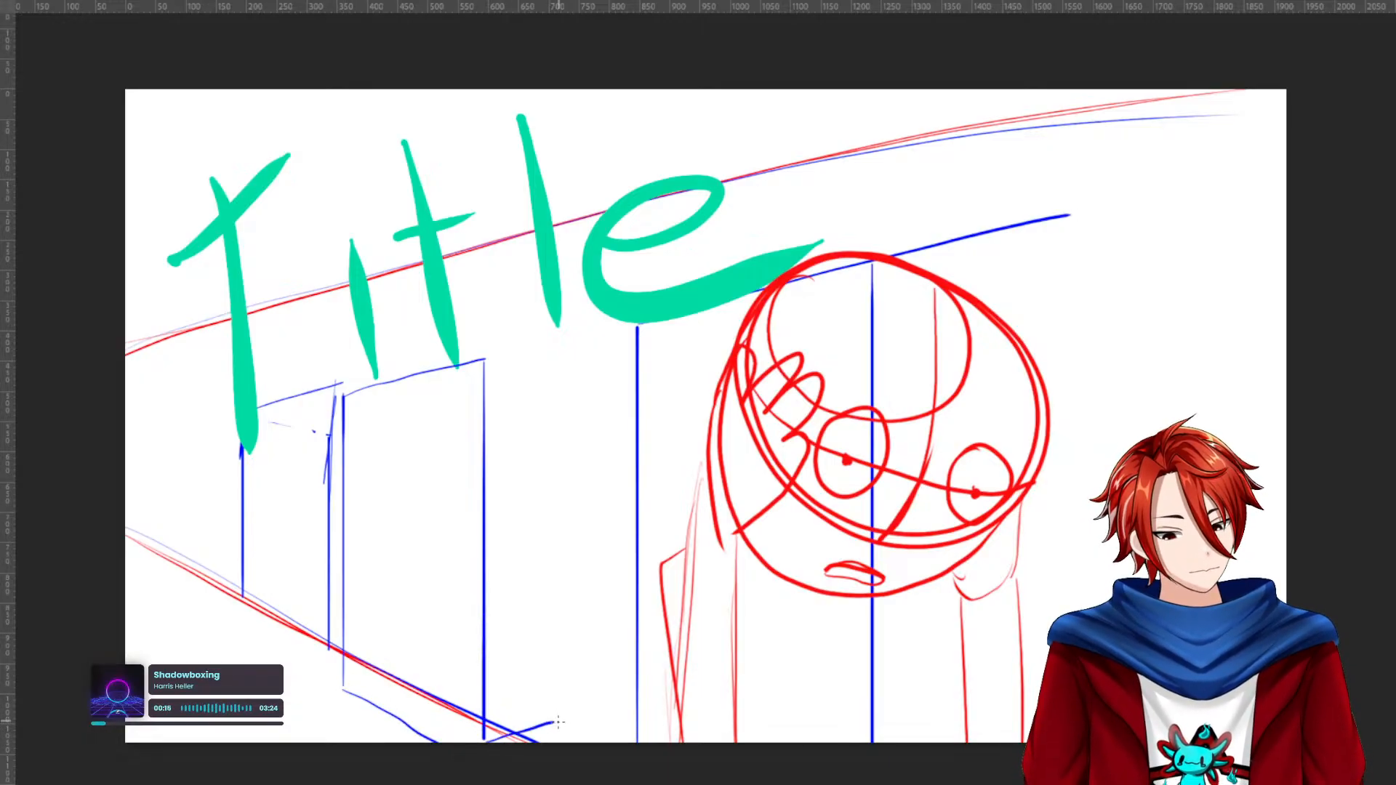
key(ctrl+z)
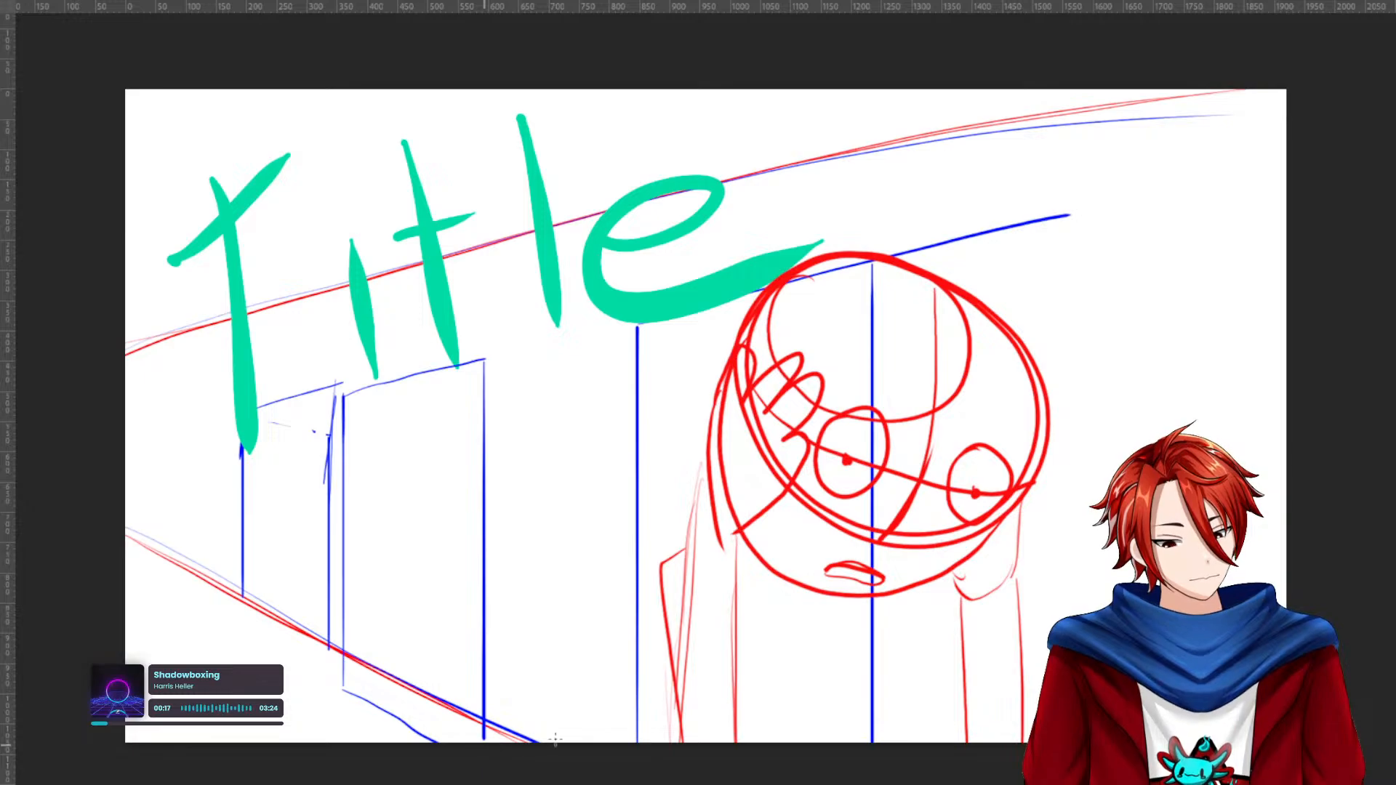
drag(562, 735, 560, 338)
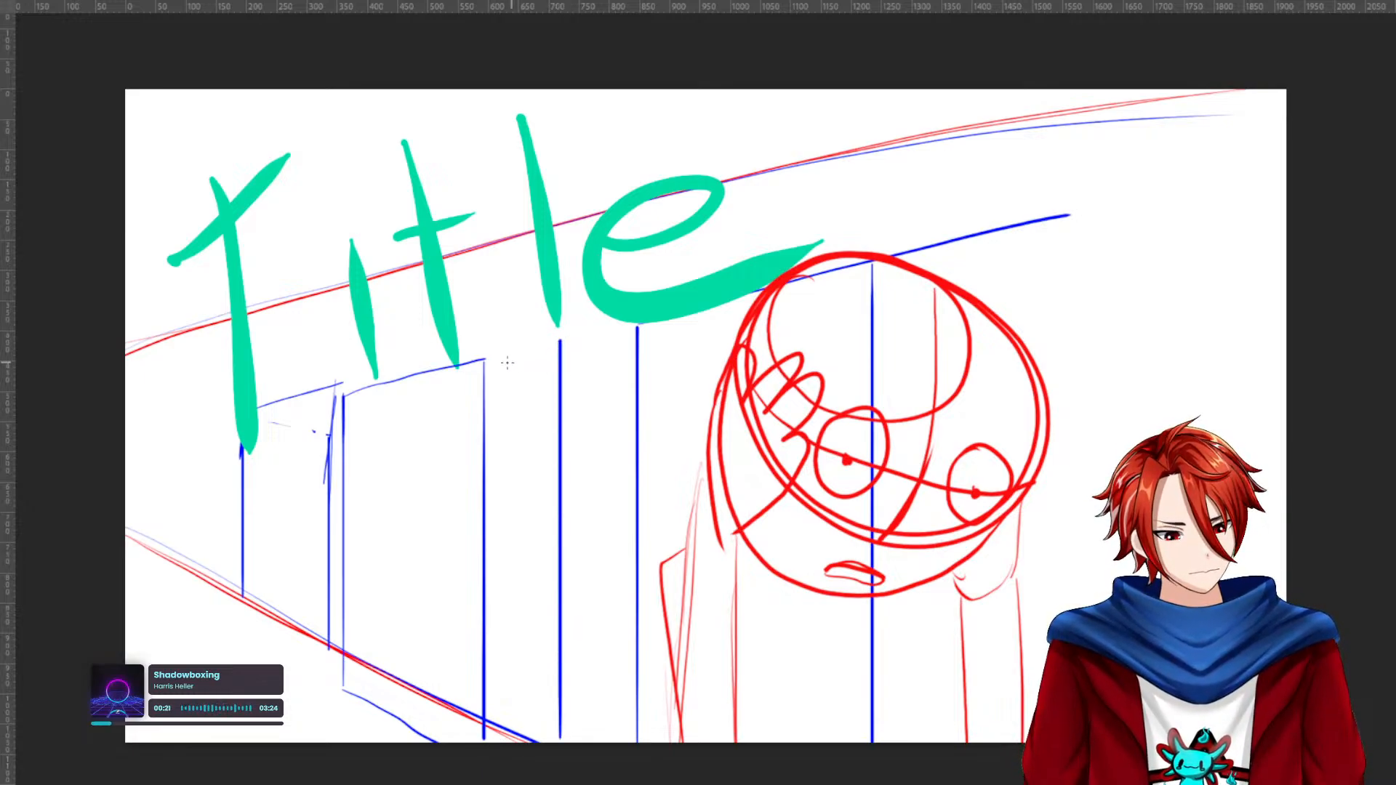
drag(483, 359, 559, 396)
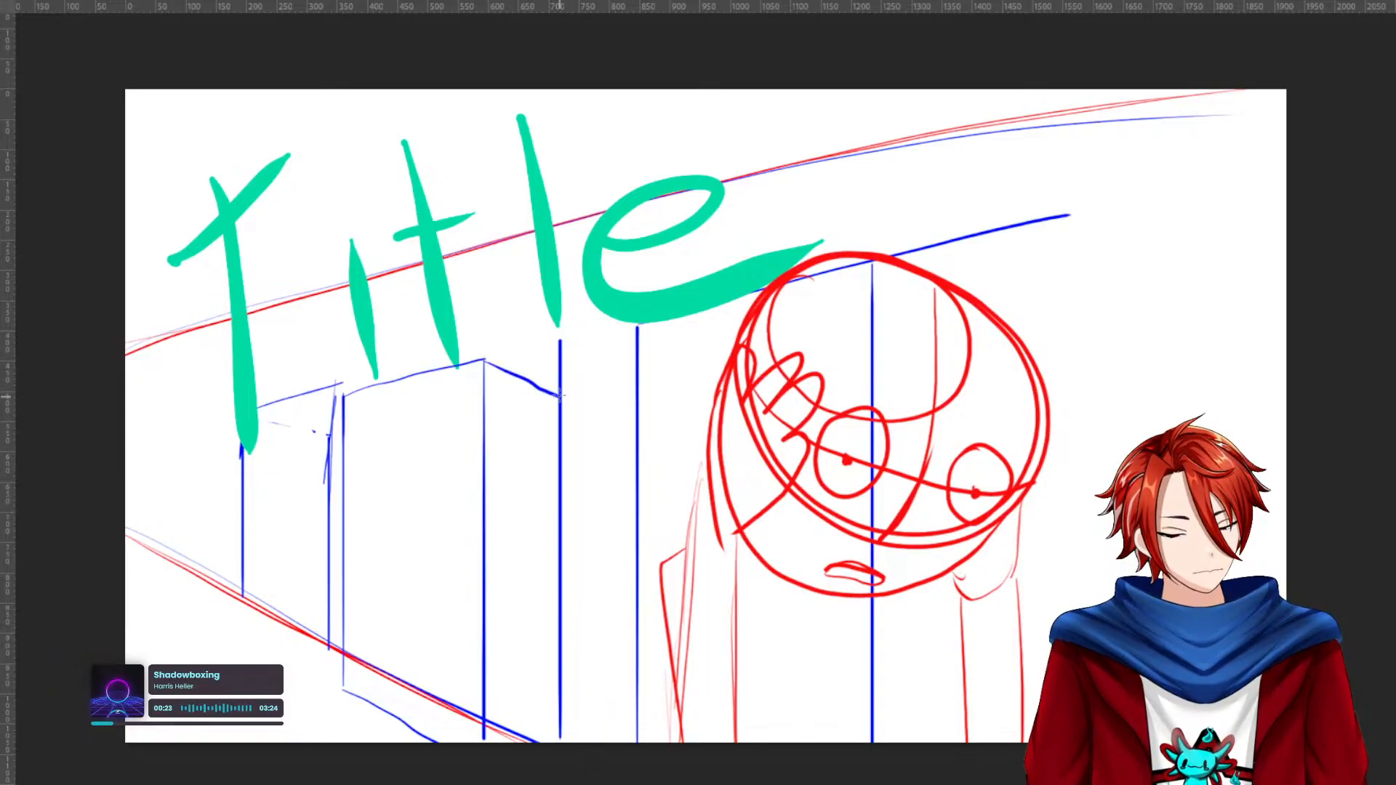
Sketch a hatched rectangle low on the tall box's front face and scatter eye outlines over both faces, filling in the topmost eye's pupil.
mouse_move(367, 622)
mouse_down()
mouse_move(370, 659)
mouse_move(435, 671)
mouse_move(437, 627)
mouse_move(366, 618)
mouse_move(376, 655)
mouse_move(381, 625)
mouse_move(432, 645)
mouse_up()
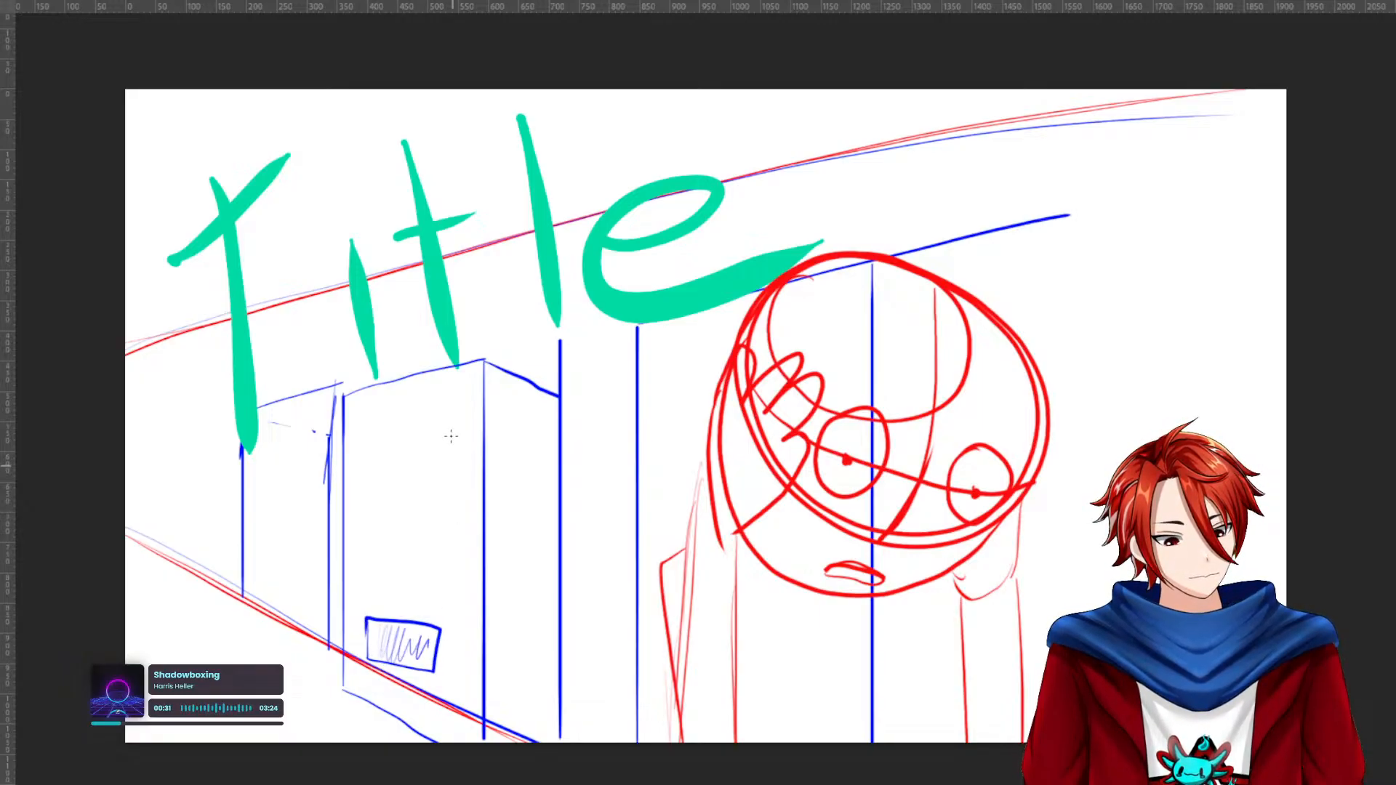
mouse_move(452, 379)
mouse_down()
mouse_move(439, 453)
mouse_move(480, 450)
mouse_move(446, 377)
mouse_up()
mouse_move(376, 469)
mouse_down()
mouse_move(413, 473)
mouse_move(371, 467)
mouse_move(465, 522)
mouse_move(426, 496)
mouse_up()
mouse_move(359, 569)
mouse_down()
mouse_move(396, 596)
mouse_move(359, 591)
mouse_up()
mouse_move(535, 426)
mouse_down()
mouse_move(559, 455)
mouse_move(533, 427)
mouse_up()
drag(517, 552, 521, 556)
drag(468, 428, 473, 430)
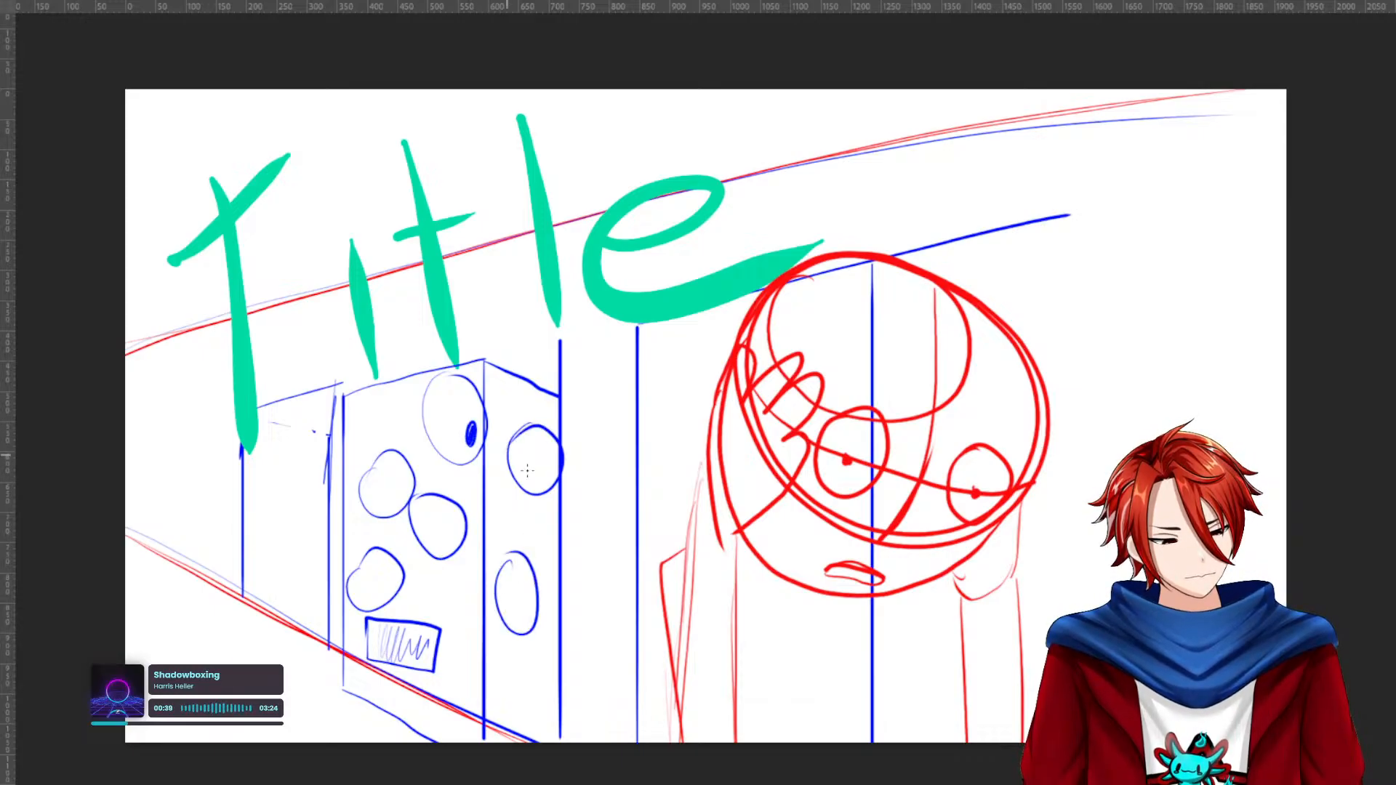
Fill in dark pupils on the remaining eyes of the tall box.
drag(541, 459, 541, 480)
drag(519, 581, 521, 613)
mouse_move(452, 515)
mouse_down()
mouse_move(451, 553)
mouse_move(454, 520)
mouse_move(400, 476)
mouse_move(397, 495)
mouse_up()
mouse_move(384, 569)
mouse_down()
mouse_move(383, 591)
mouse_move(385, 570)
mouse_up()
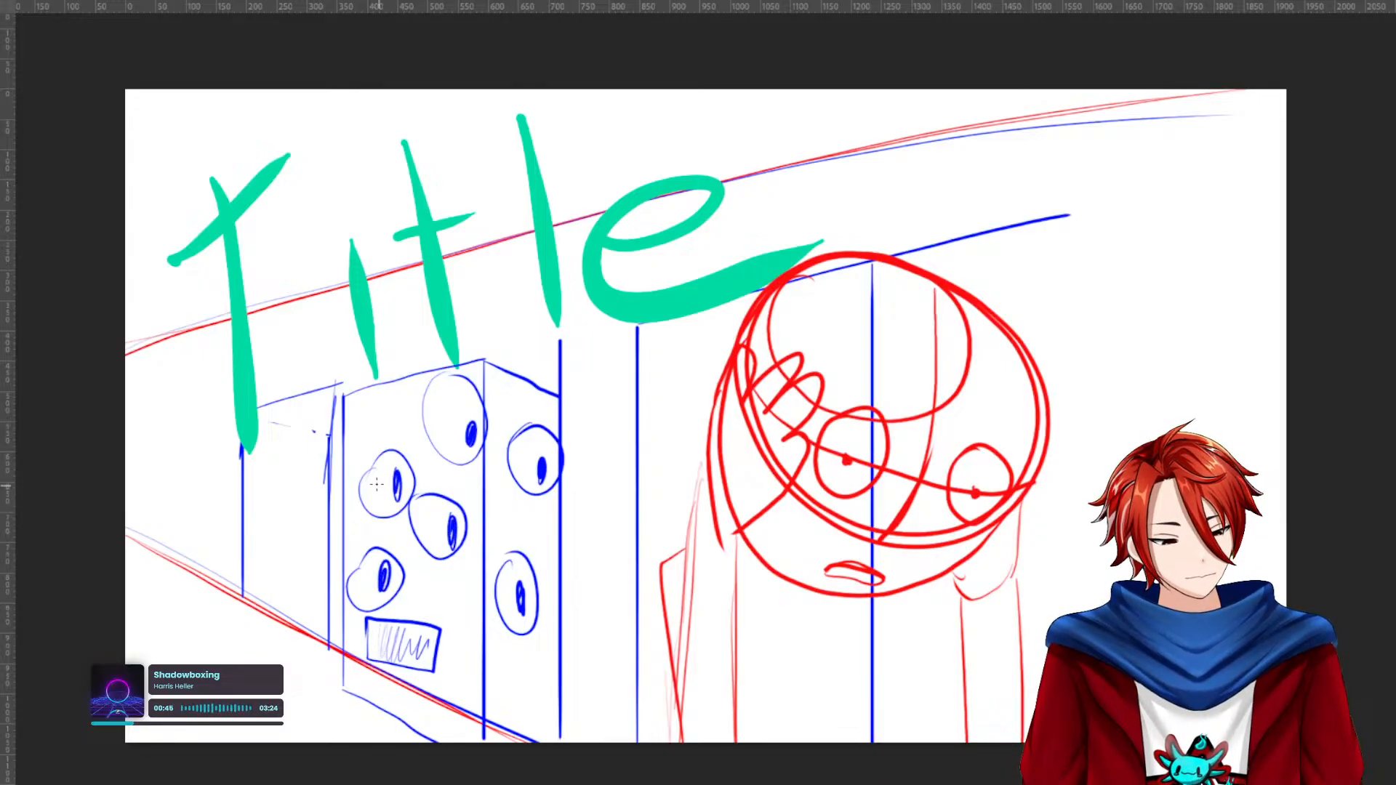
Add slanted brow and eyelid strokes over all the eyes on the tall box.
drag(366, 443, 412, 446)
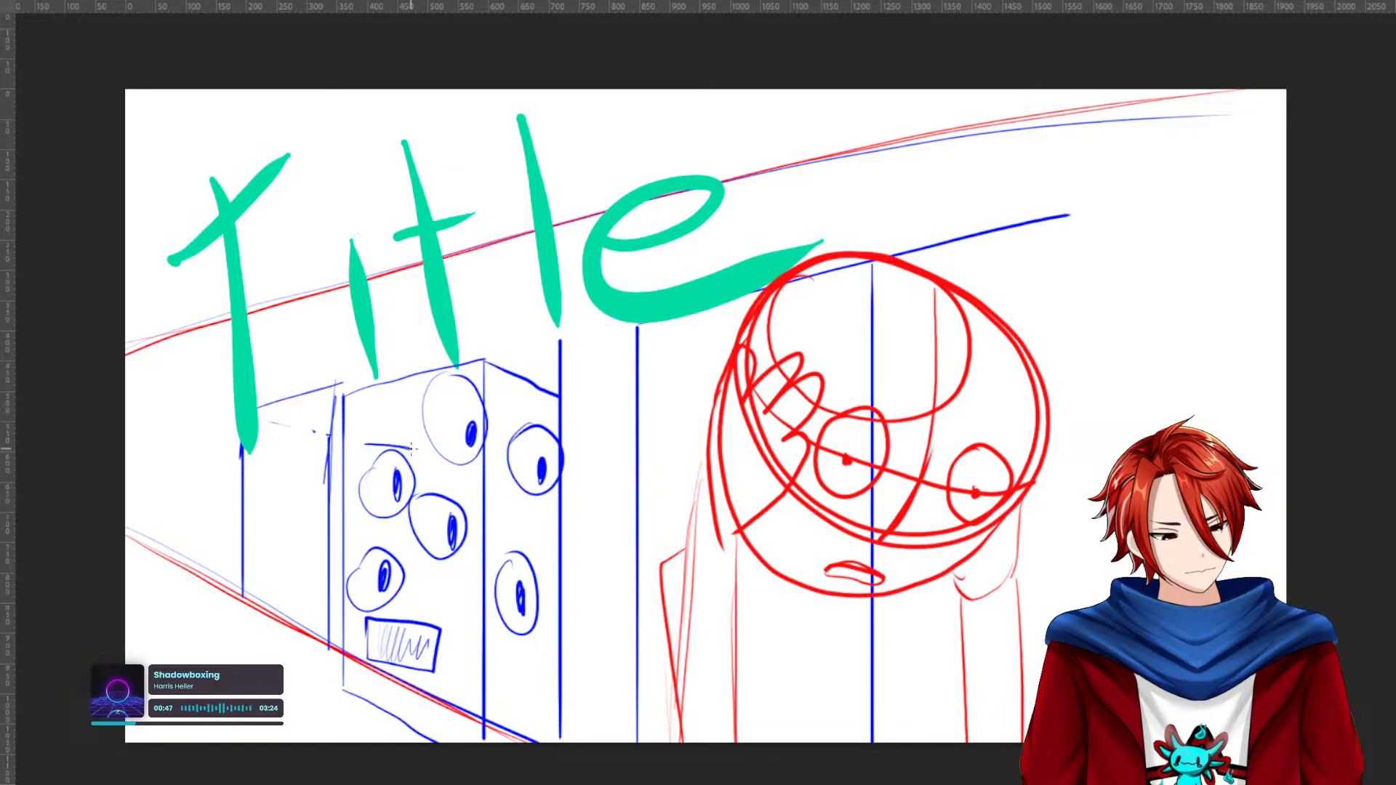
drag(422, 374, 481, 374)
drag(516, 426, 562, 445)
drag(425, 494, 472, 513)
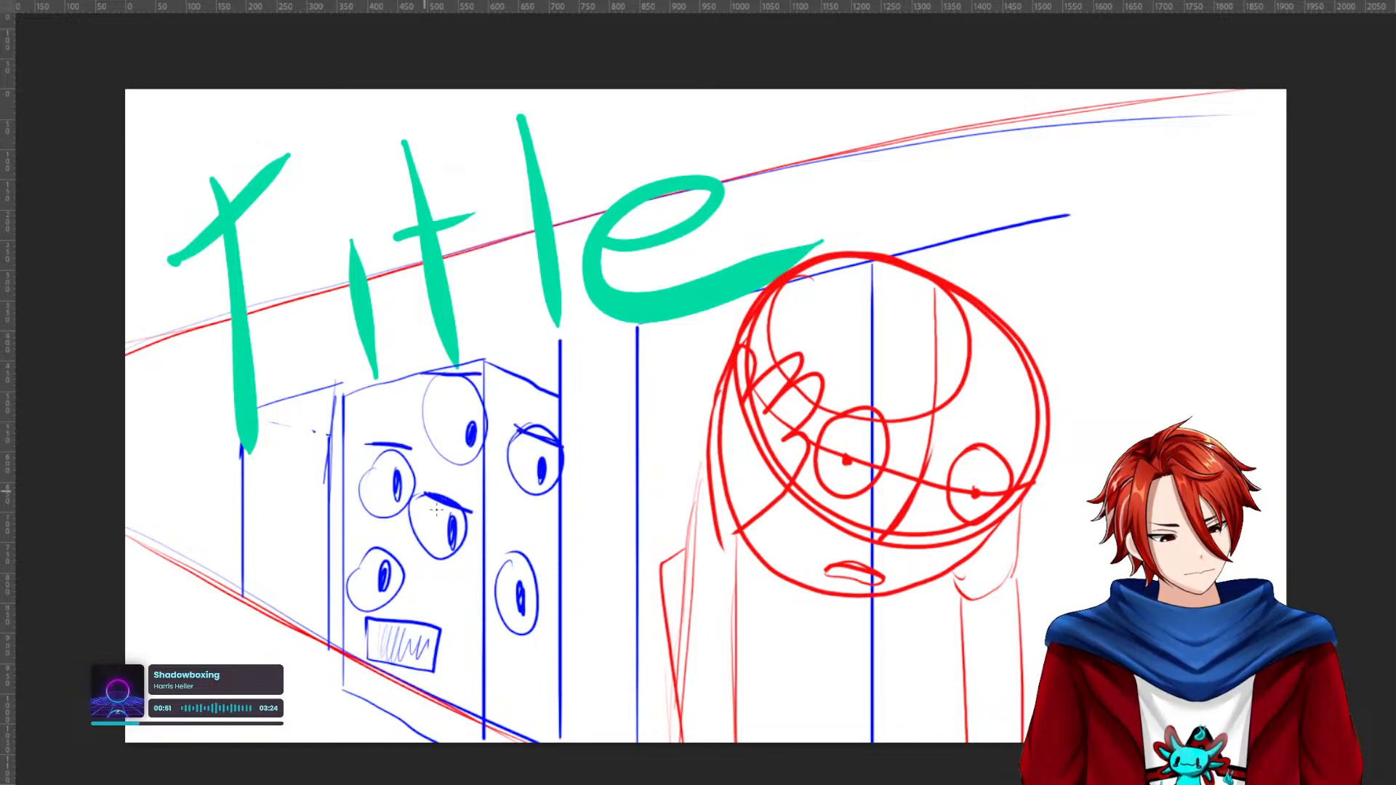
mouse_move(359, 549)
mouse_down()
mouse_move(416, 566)
mouse_move(506, 564)
mouse_move(544, 593)
mouse_up()
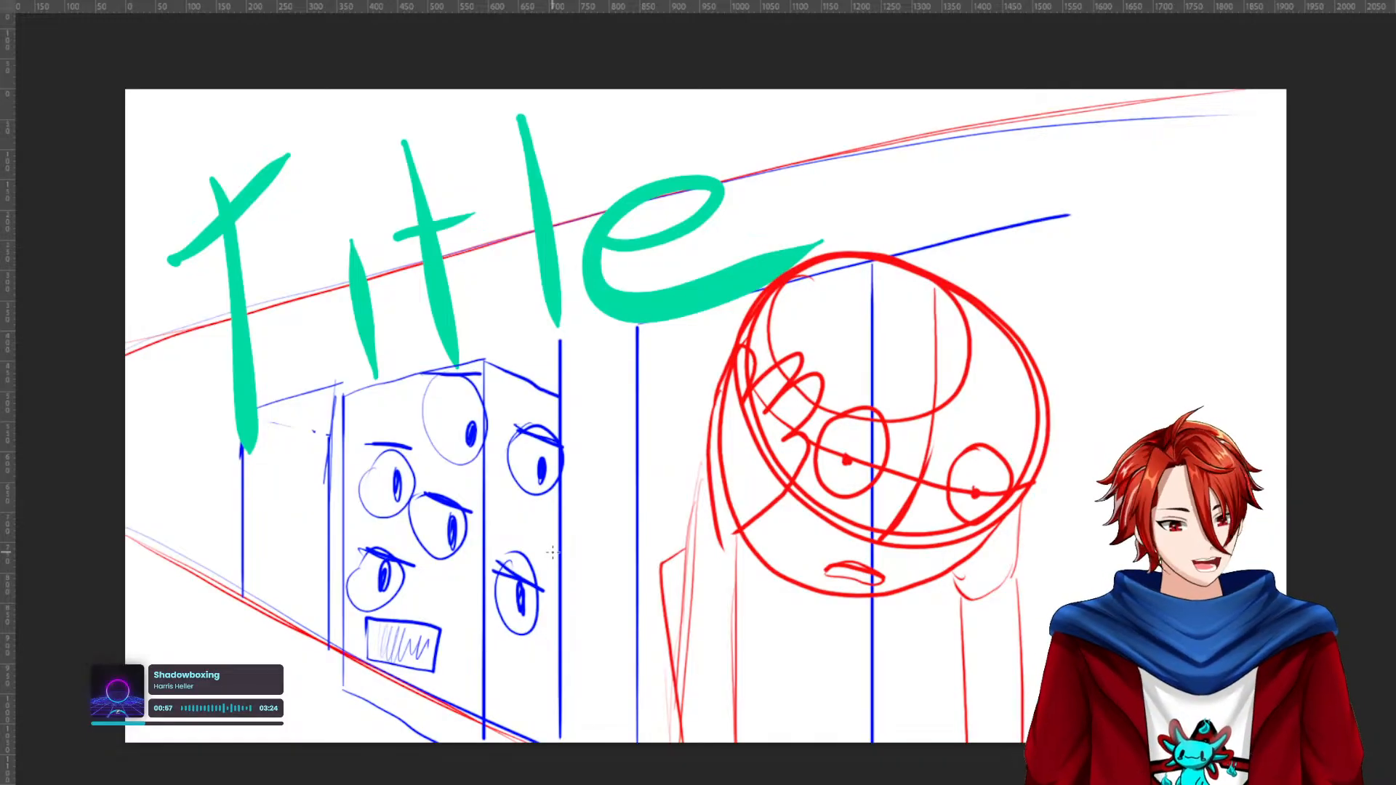
key(ctrl+comma)
key(ctrl+comma)
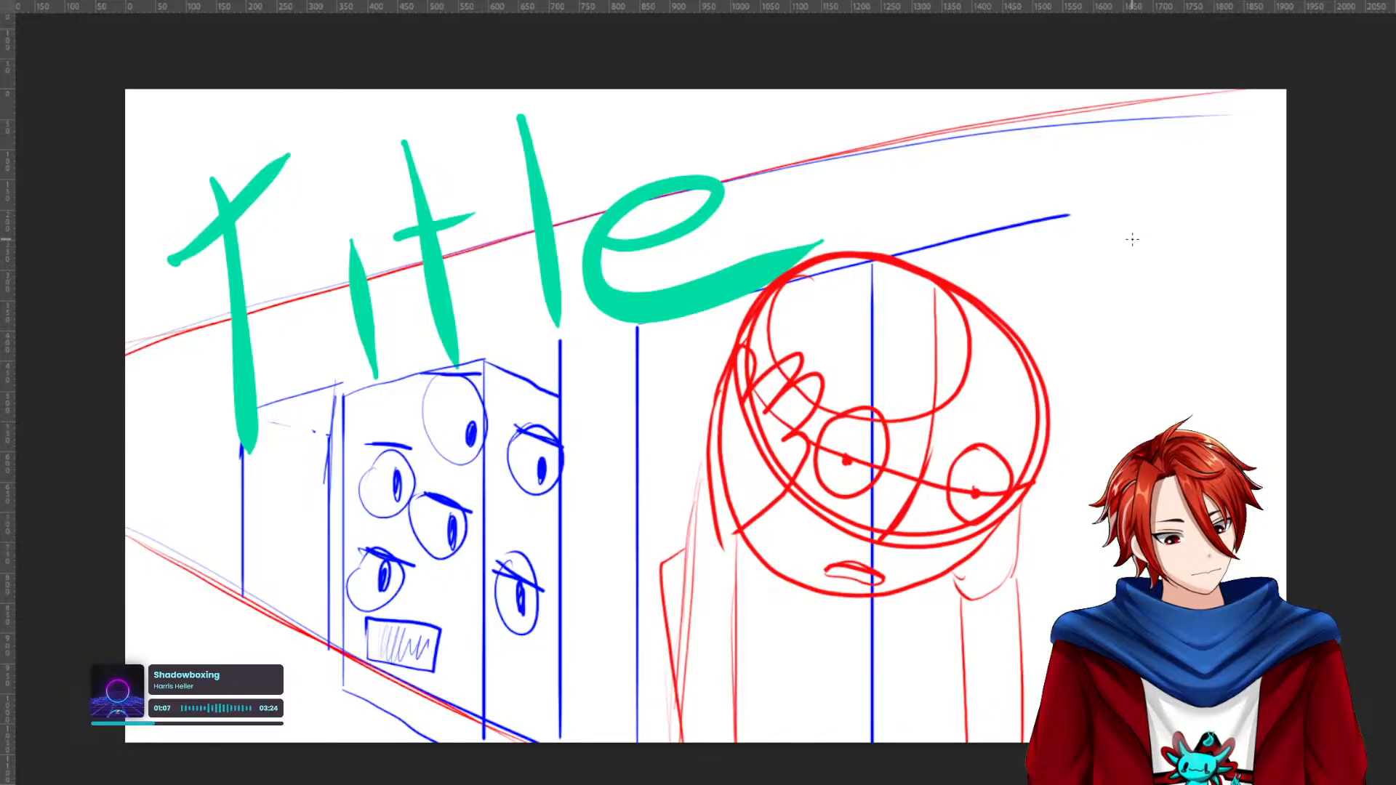
Sketch a blue eye with an irregular outer contour and a dark pupil in the background to the upper right of the character's head.
mouse_move(1136, 209)
mouse_down()
mouse_move(1113, 246)
mouse_move(1160, 270)
mouse_move(1205, 254)
mouse_move(1224, 210)
mouse_move(1182, 186)
mouse_move(1135, 221)
mouse_move(1144, 252)
mouse_move(1165, 257)
mouse_move(1198, 231)
mouse_move(1188, 198)
mouse_move(1136, 258)
mouse_up()
mouse_move(1190, 195)
mouse_down()
mouse_move(1208, 218)
mouse_move(1195, 237)
mouse_move(1133, 255)
mouse_move(1135, 231)
mouse_move(1193, 206)
mouse_move(1153, 246)
mouse_move(1132, 234)
mouse_move(1198, 202)
mouse_up()
key(ctrl+z)
key(ctrl+z)
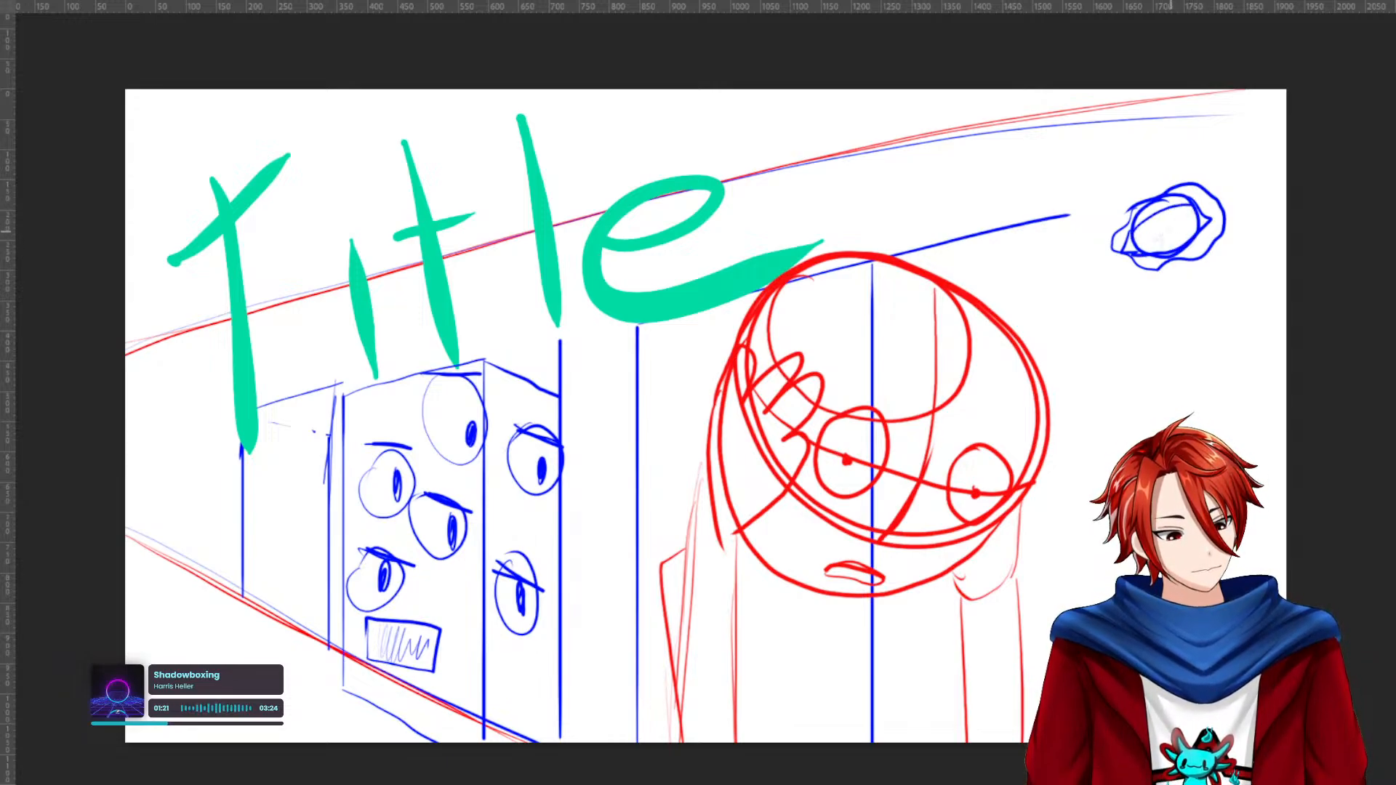
mouse_move(1140, 248)
mouse_down()
mouse_move(1194, 225)
mouse_move(1157, 247)
mouse_up()
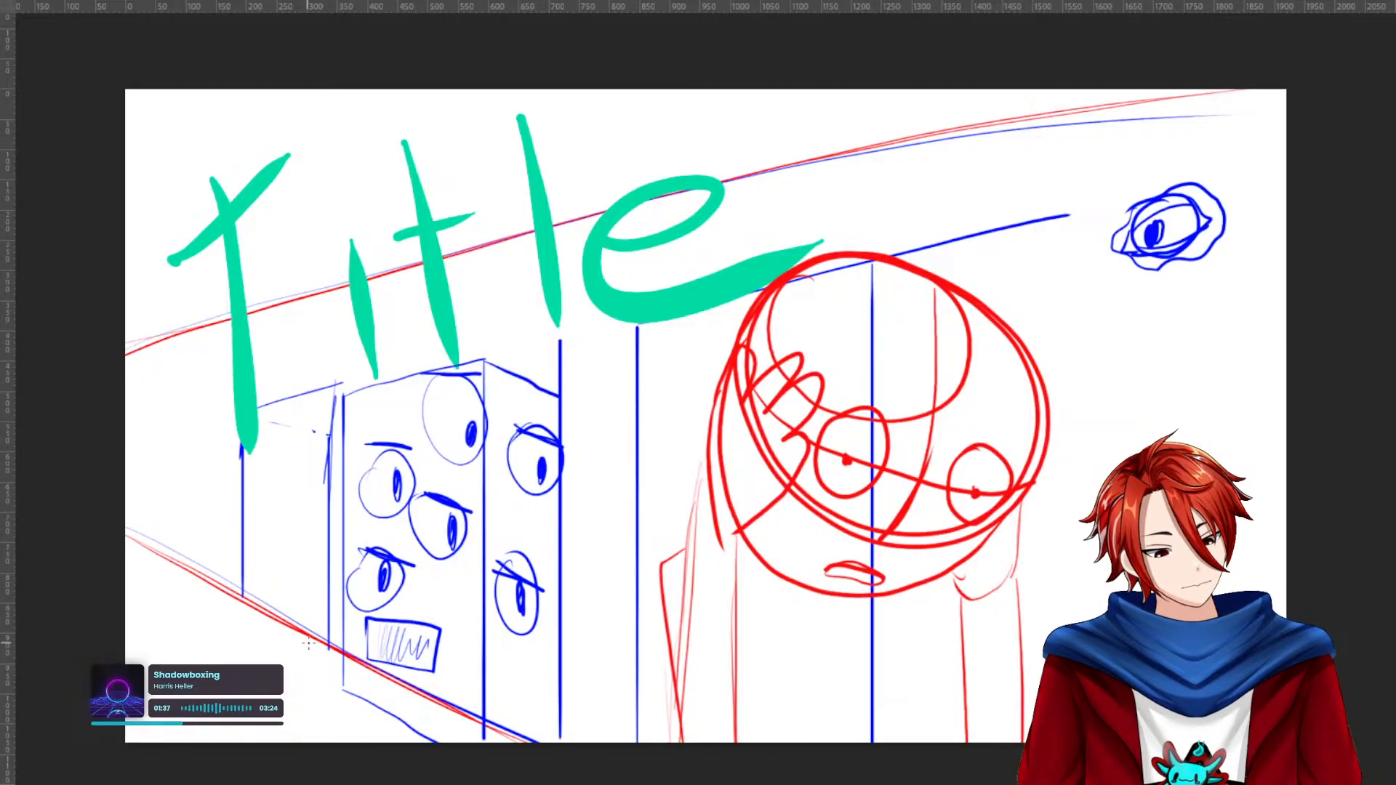
Draw an open door below the "T" with a thin upright edge strip and slanted top and bottom edges.
mouse_move(304, 640)
mouse_down()
mouse_move(304, 396)
mouse_move(304, 606)
mouse_up()
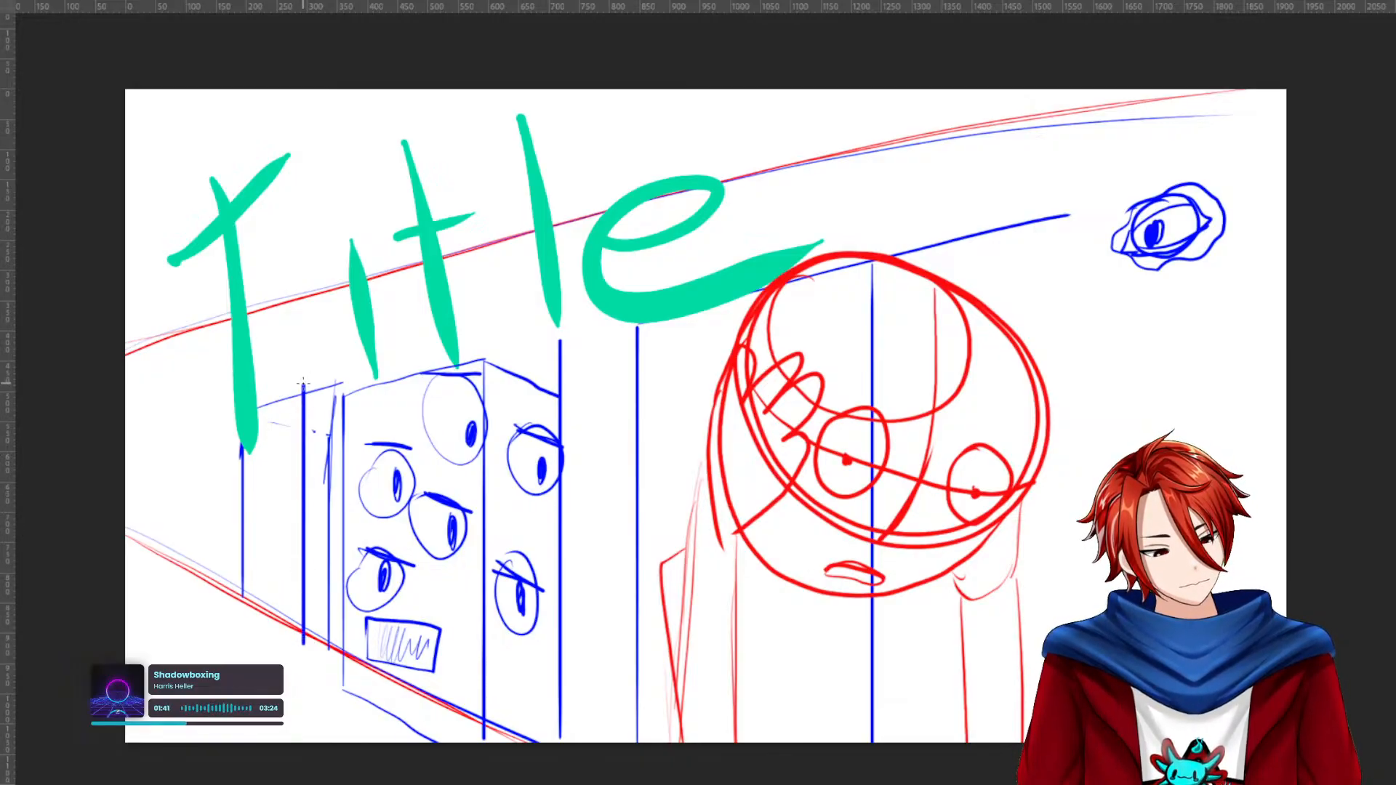
drag(293, 389, 294, 640)
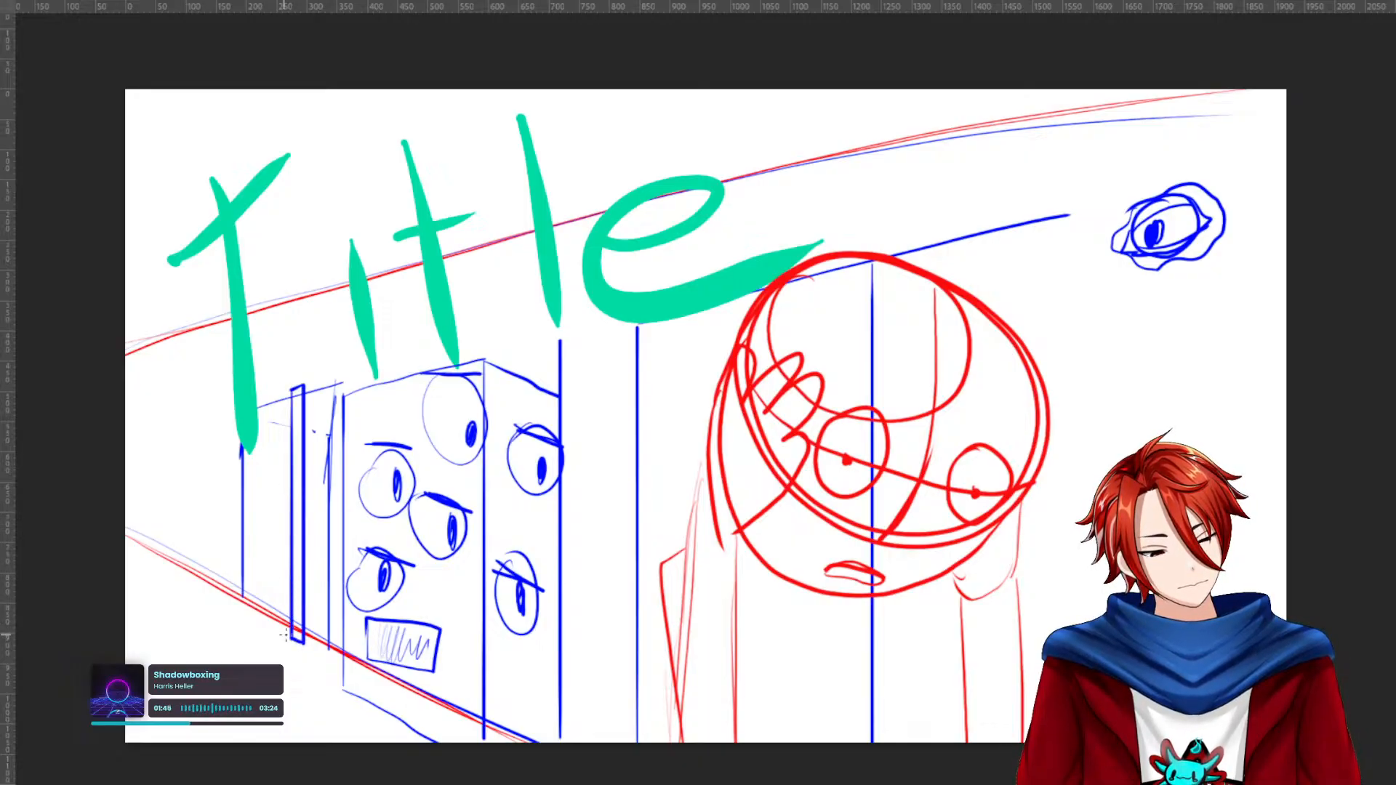
drag(244, 596, 286, 637)
key(ctrl+z)
key(ctrl+z)
mouse_move(289, 390)
mouse_down()
mouse_move(248, 418)
mouse_move(304, 395)
mouse_up()
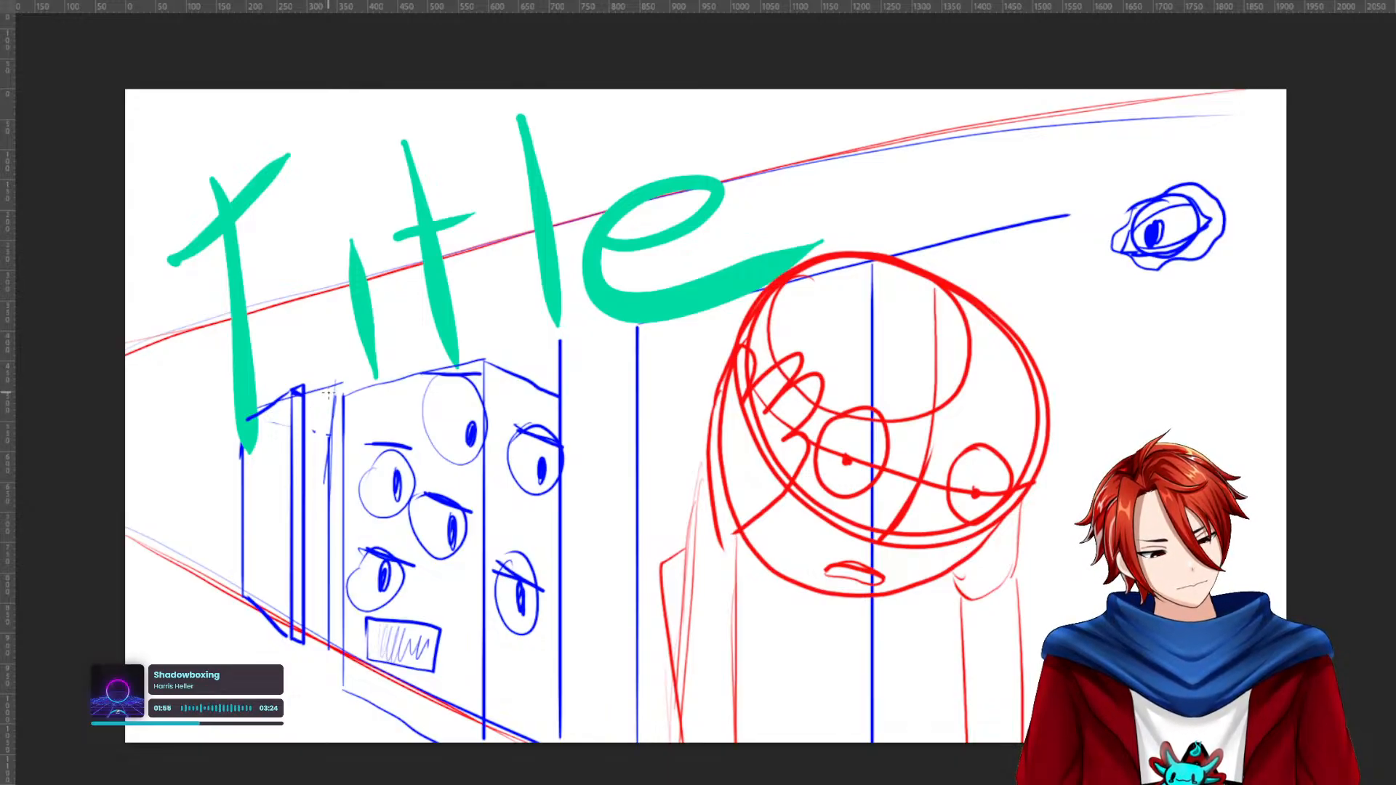
Hatch the gap beside the open door, and add a small knob and an oval detail near the door's top.
drag(321, 391, 310, 442)
drag(333, 393, 304, 485)
mouse_move(324, 440)
mouse_down()
mouse_move(303, 532)
mouse_move(325, 516)
mouse_move(306, 624)
mouse_up()
mouse_move(327, 571)
mouse_down()
mouse_move(308, 651)
mouse_move(315, 637)
mouse_up()
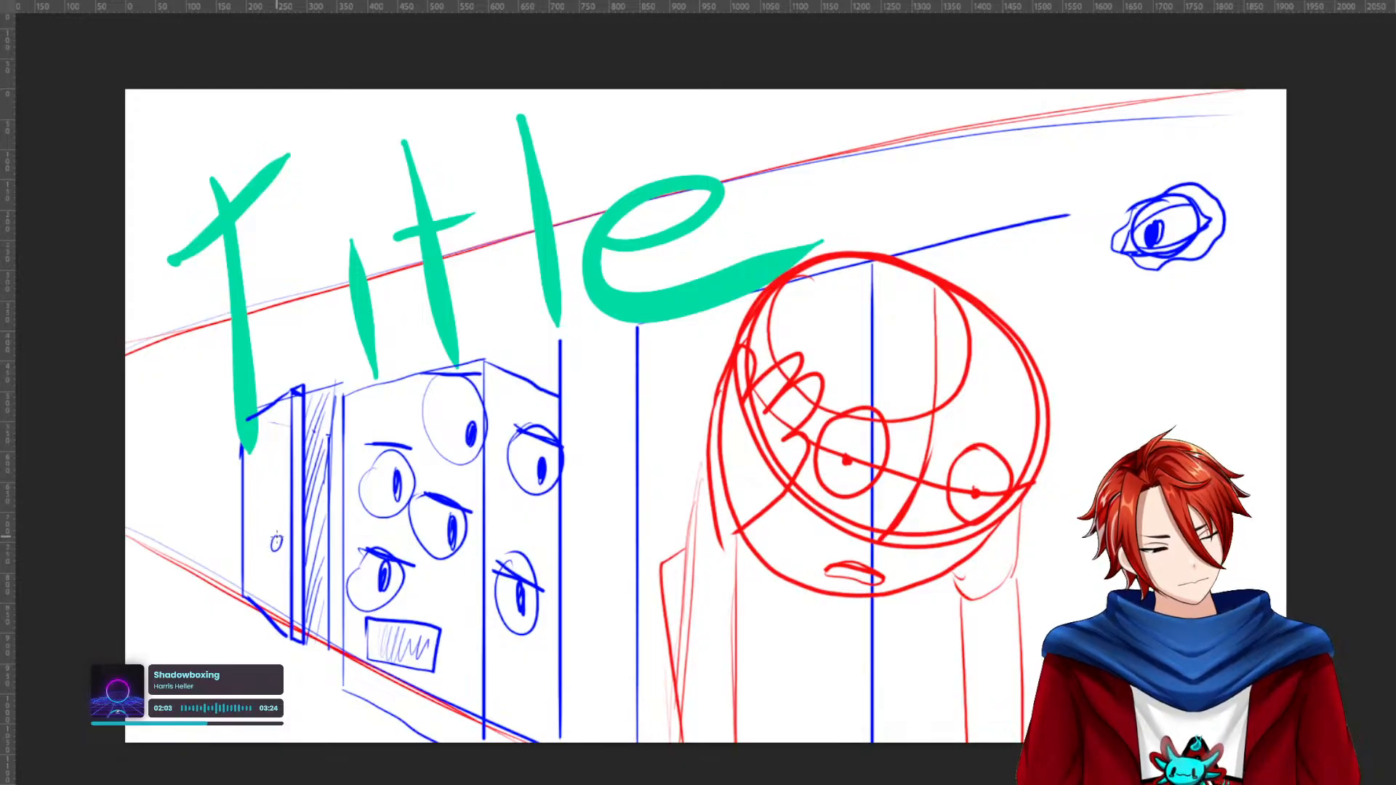
drag(277, 547, 285, 559)
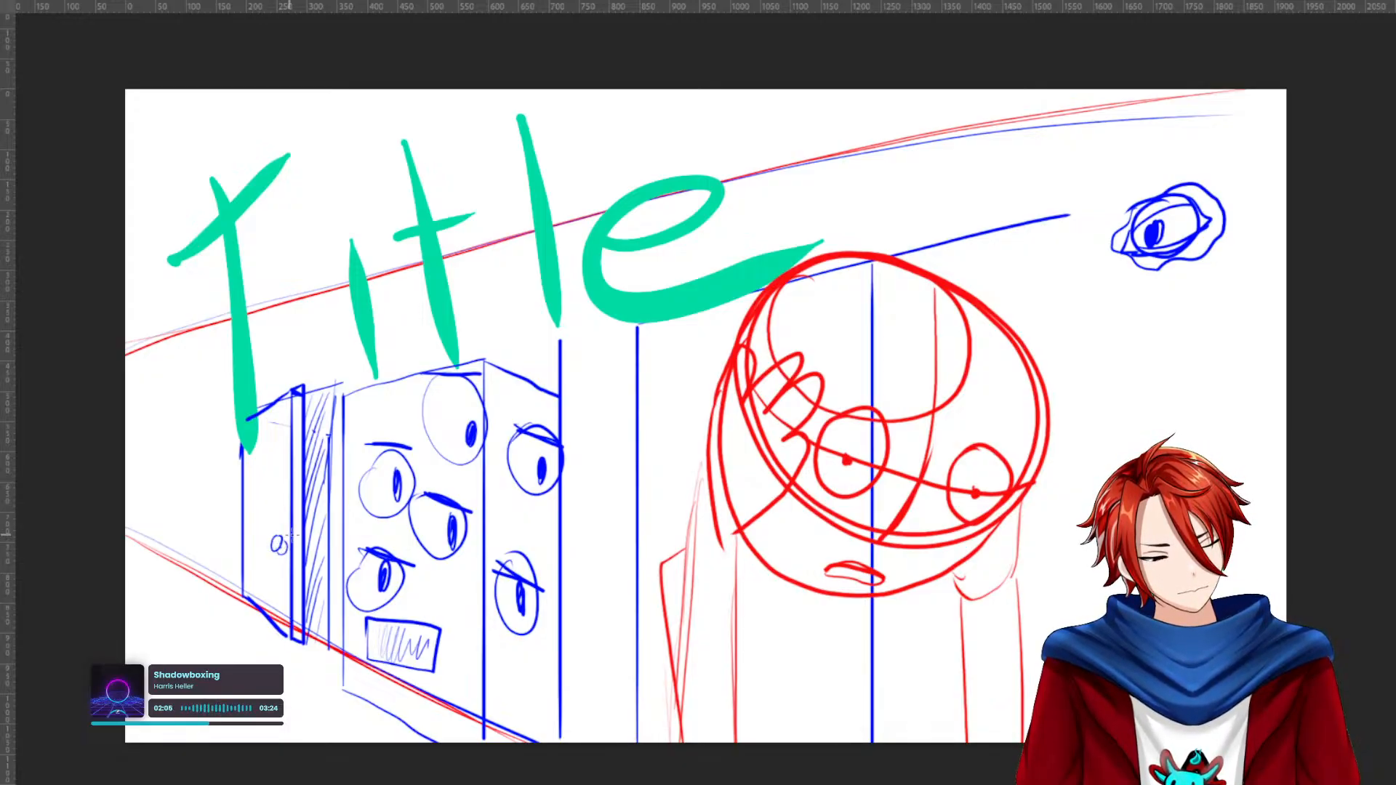
drag(258, 448, 275, 437)
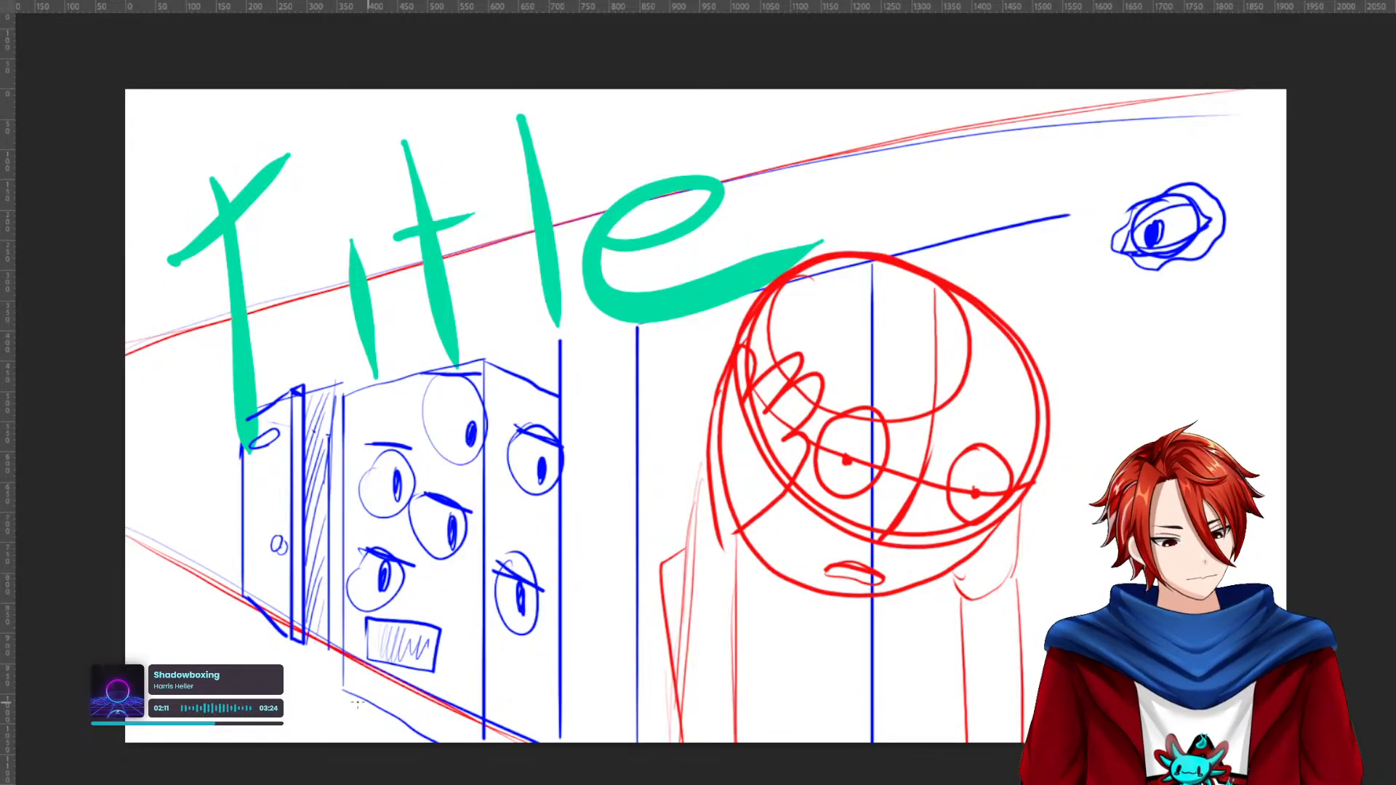
Try slanted four-sided outlines on the floor in front of the open door, and undo them.
mouse_move(333, 659)
mouse_down()
mouse_move(301, 697)
mouse_move(199, 641)
mouse_move(249, 590)
mouse_up()
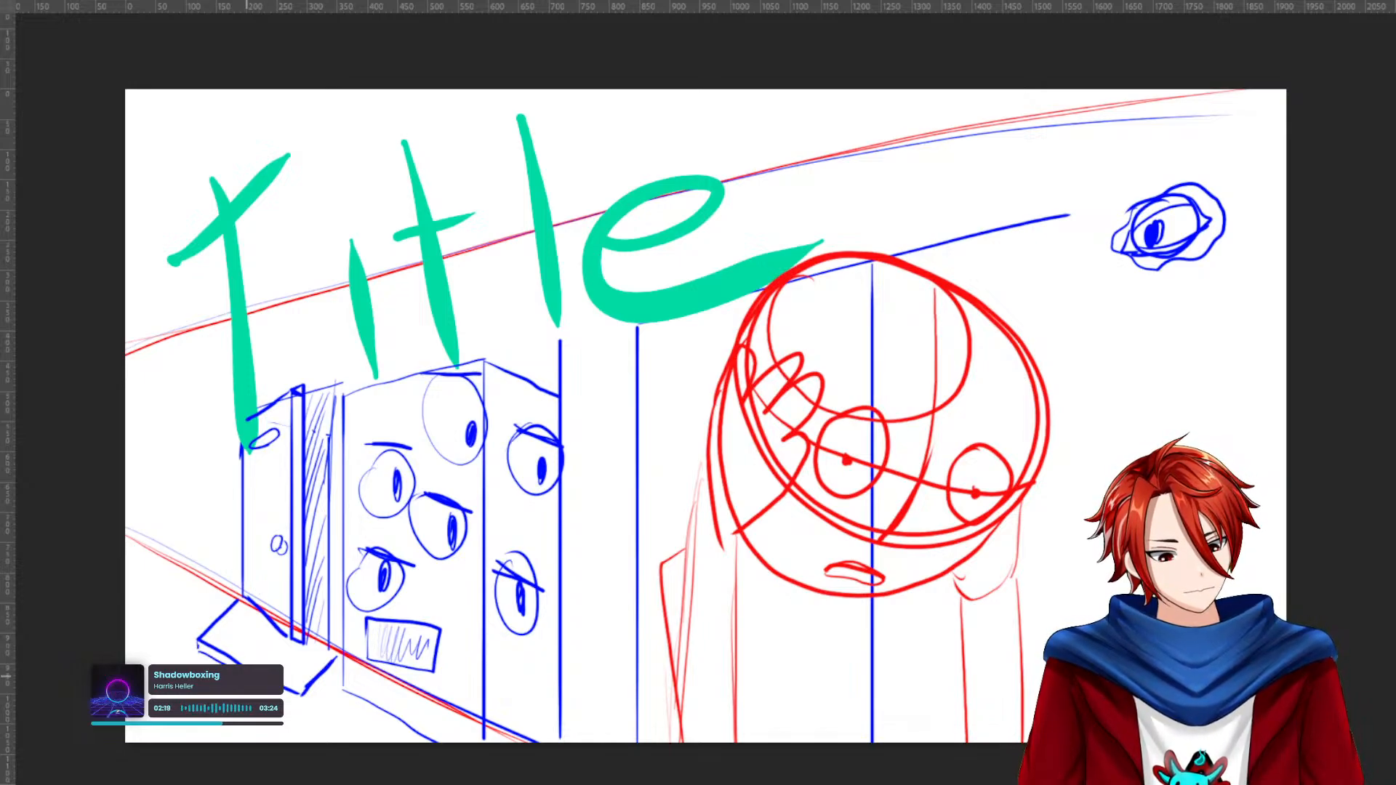
key(ctrl+z)
key(ctrl+z)
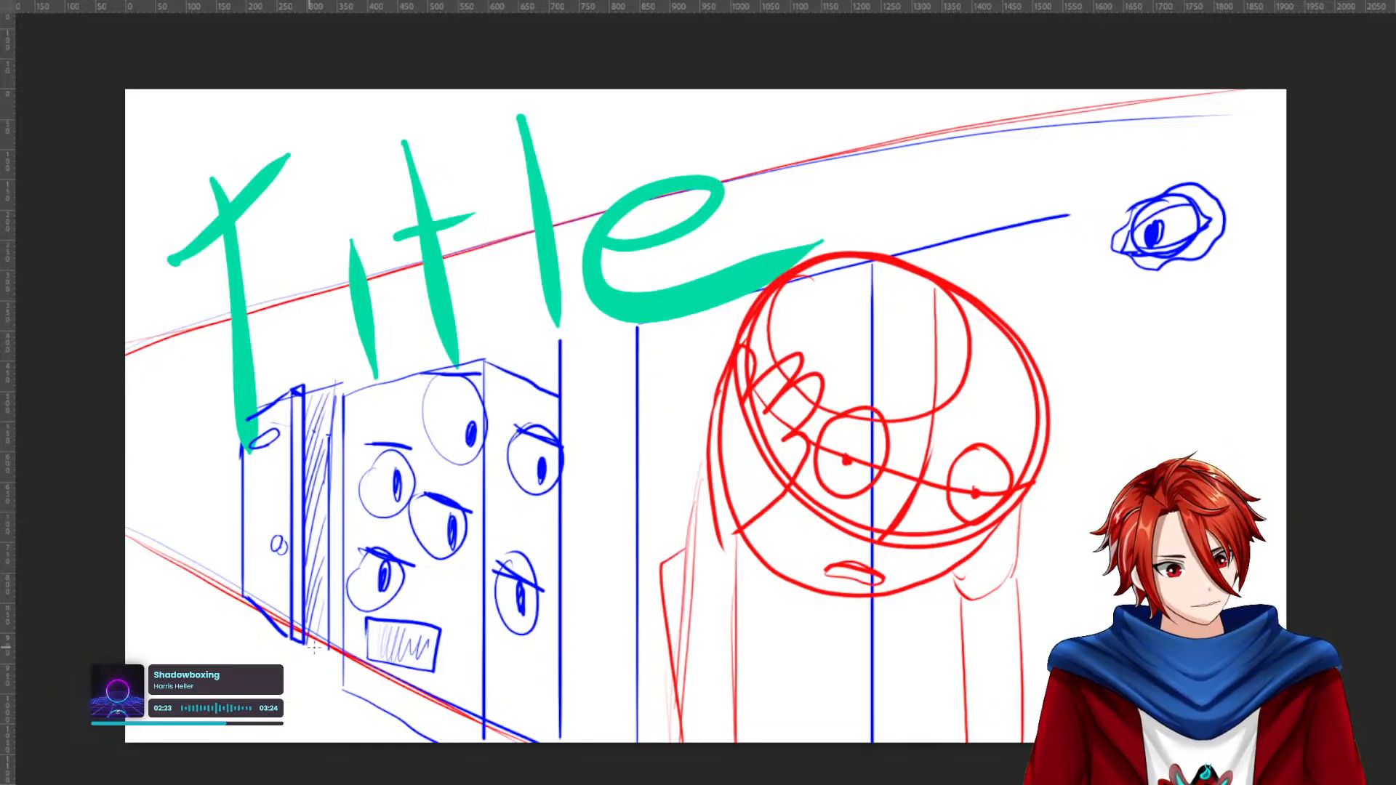
drag(332, 647, 283, 685)
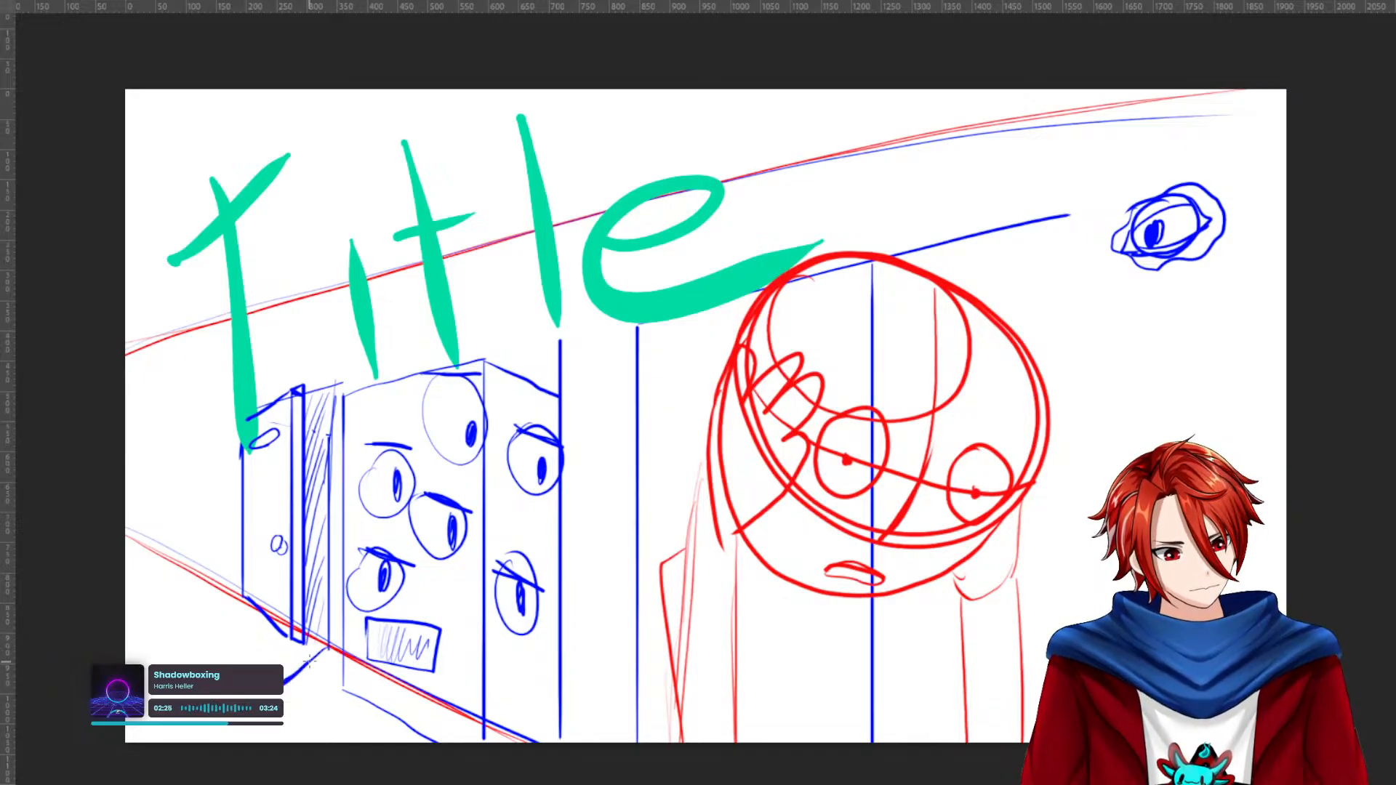
mouse_move(201, 634)
mouse_down()
mouse_move(236, 598)
mouse_move(211, 641)
mouse_move(242, 660)
mouse_up()
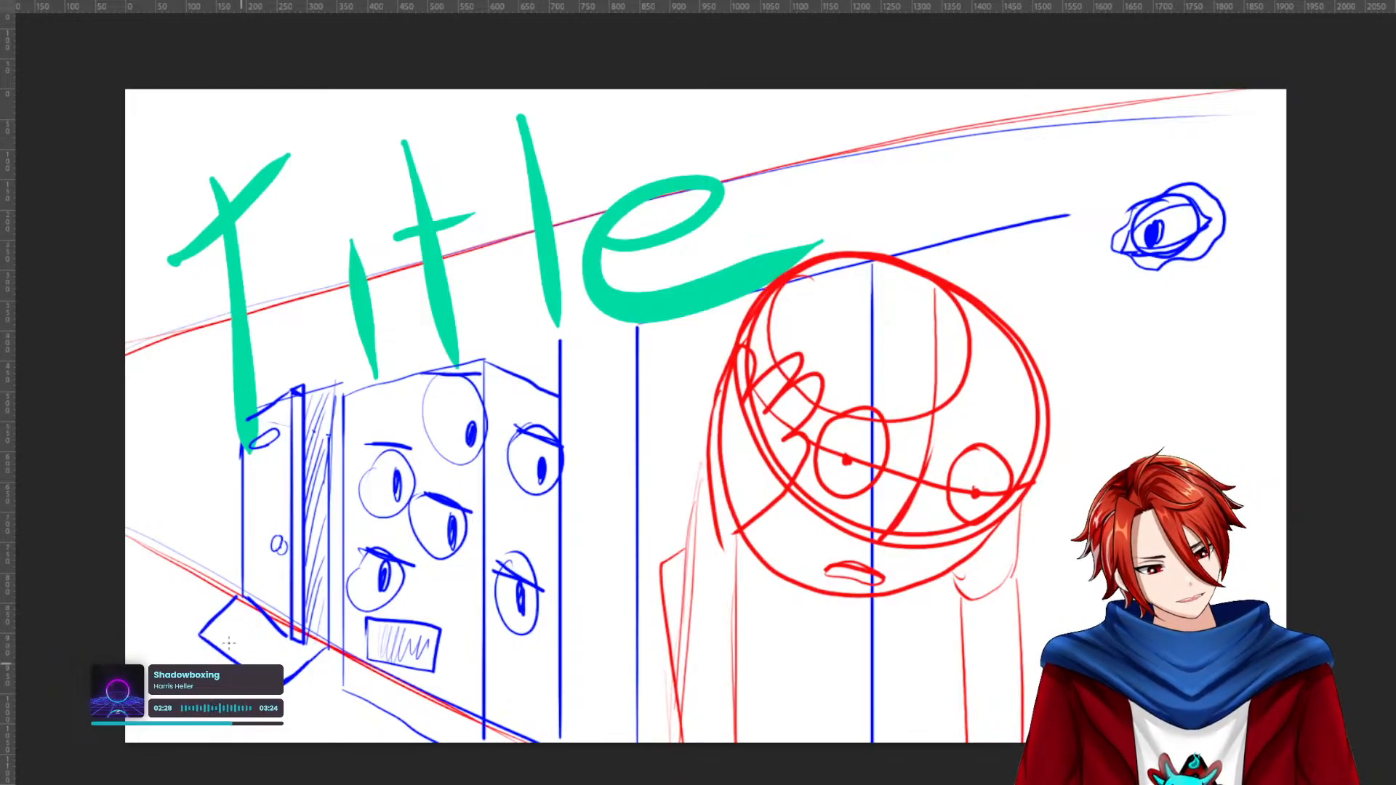
key(ctrl+z)
key(ctrl+z)
key(ctrl+z)
Draw a slanted four-sided patch on the floor in front of the open door, undoing the stray strokes.
mouse_move(330, 649)
mouse_down()
mouse_move(264, 649)
mouse_move(304, 666)
mouse_move(253, 696)
mouse_move(328, 650)
mouse_up()
key(ctrl+z)
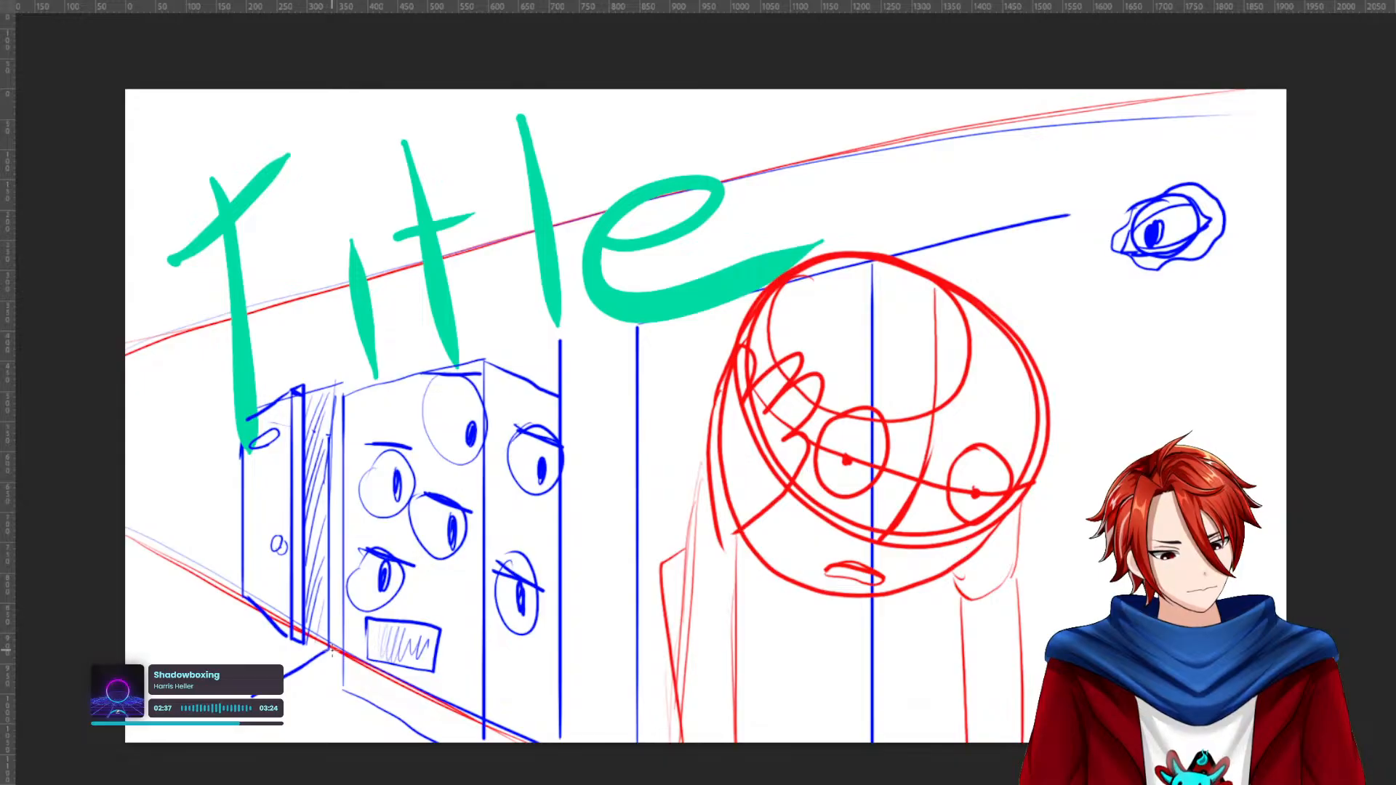
drag(240, 600, 197, 637)
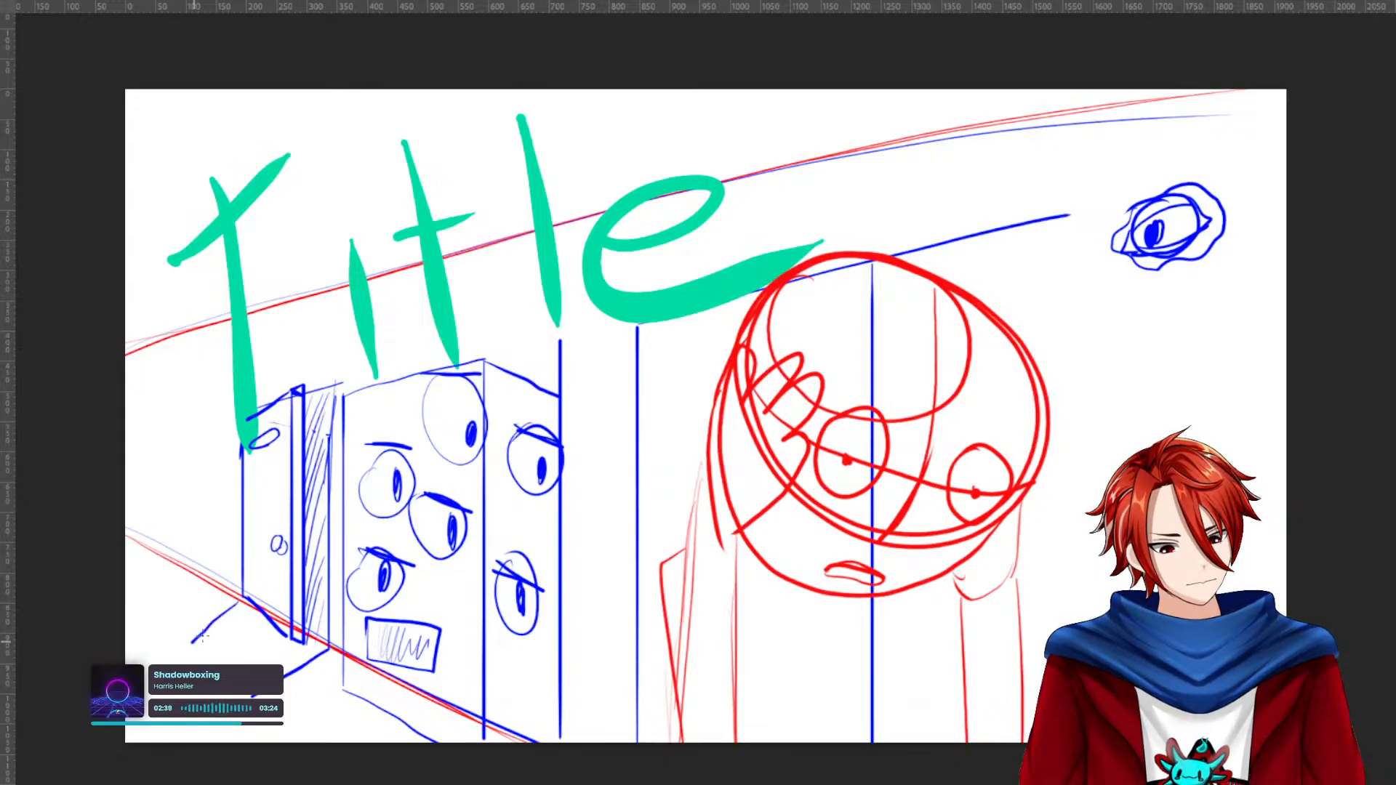
key(ctrl+z)
drag(240, 597, 185, 627)
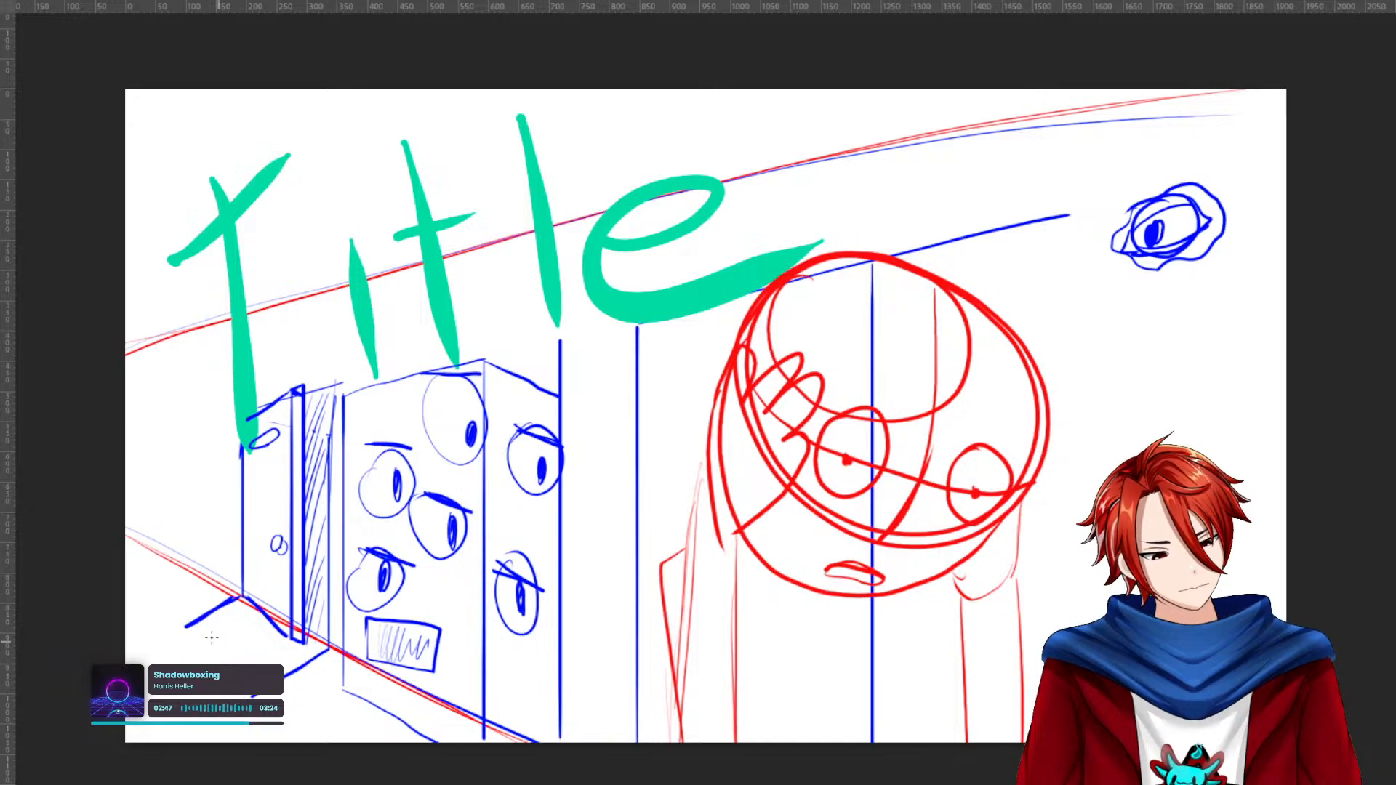
mouse_move(187, 628)
mouse_down()
mouse_move(230, 664)
mouse_move(211, 663)
mouse_up()
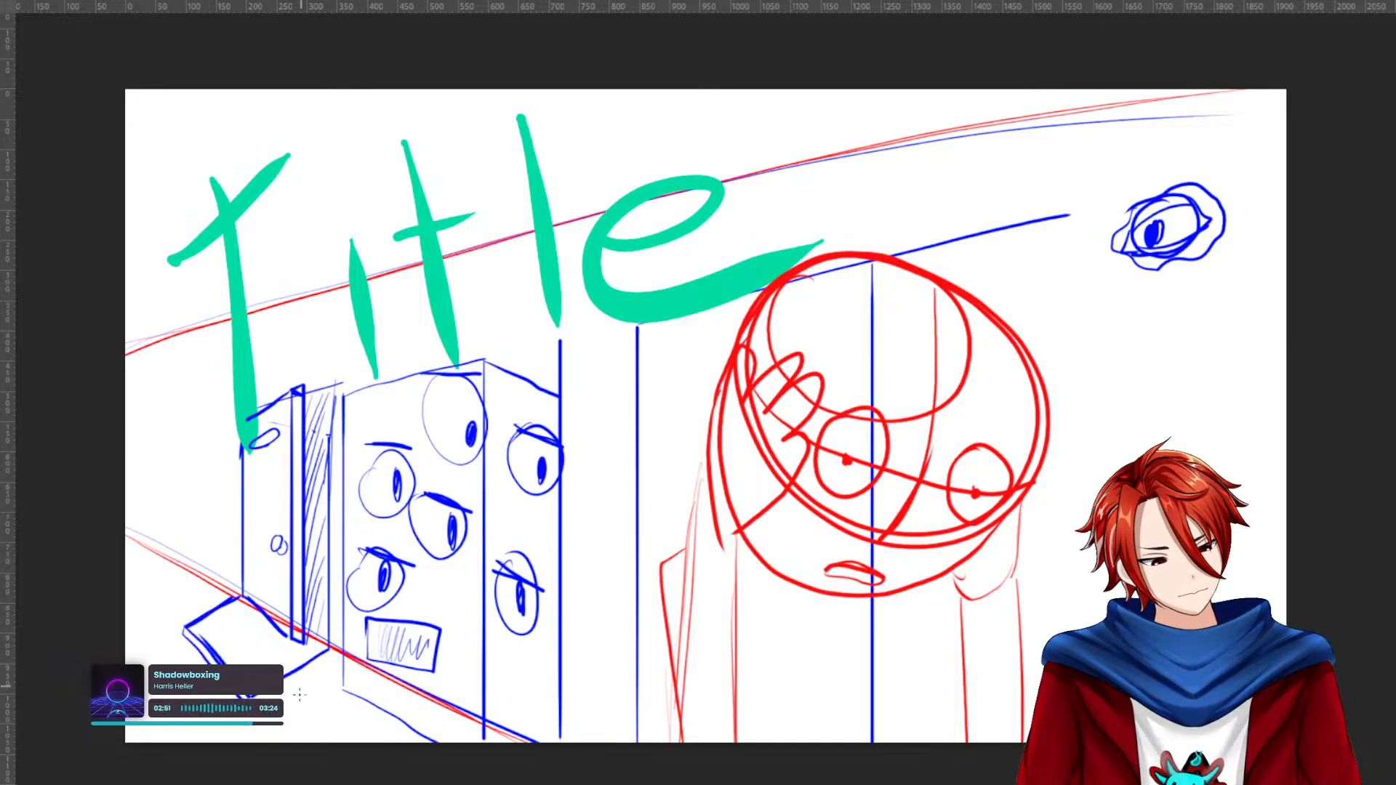
drag(248, 705, 332, 654)
key(ctrl+z)
key(ctrl+z)
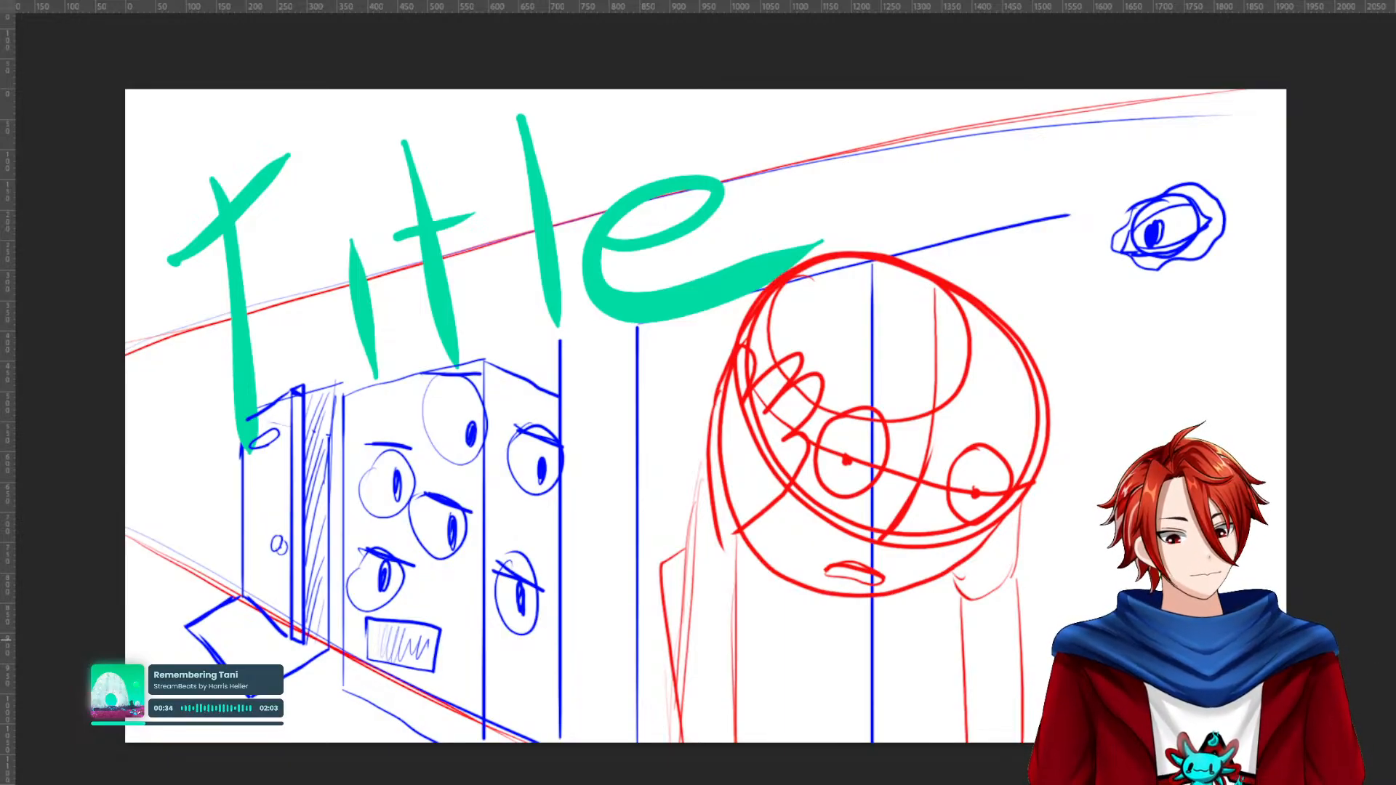
Clear the whole sketch to leave a blank white canvas.
key(Delete)
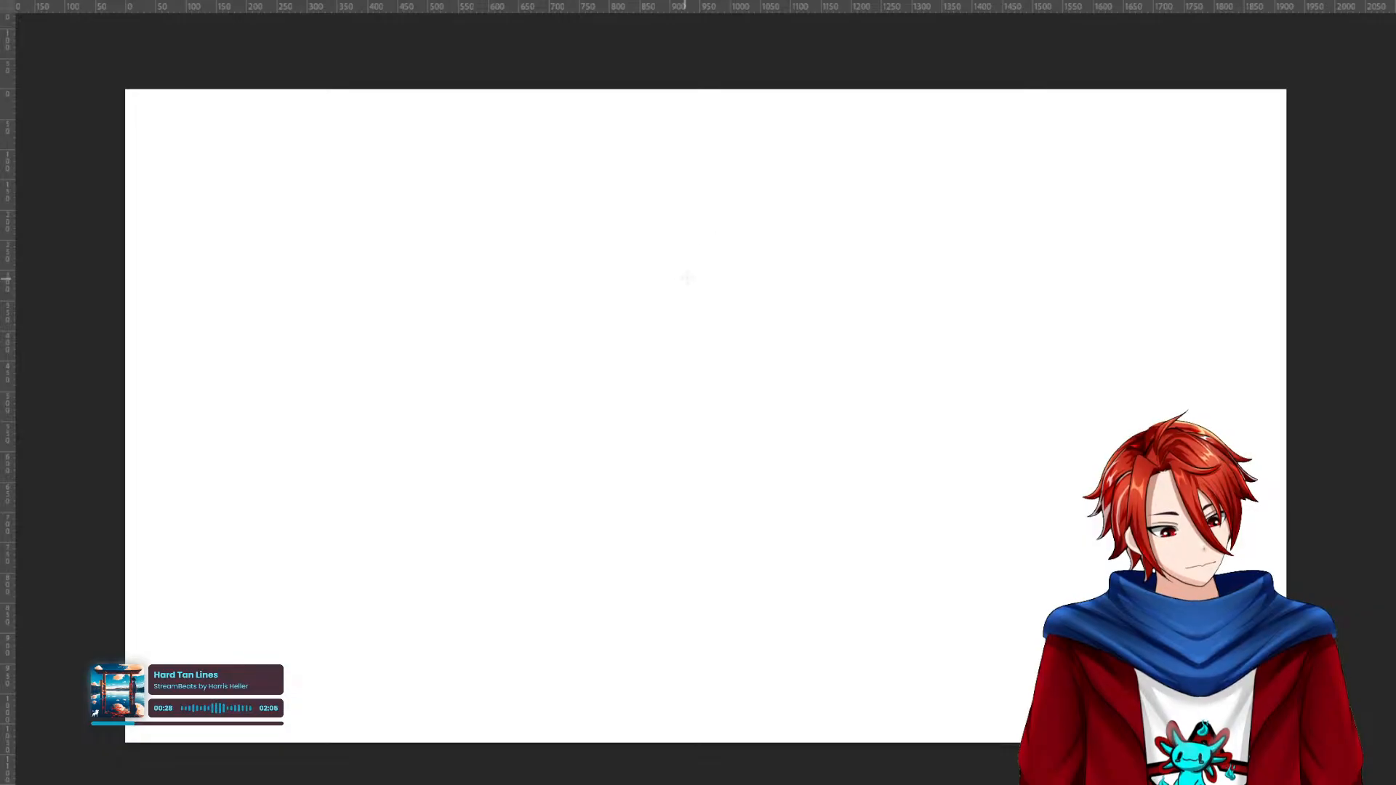
Sketch a centred character with a large round head, two side lines for the body and two upright filled oval eyes.
mouse_move(682, 236)
mouse_down()
mouse_move(632, 237)
mouse_move(528, 429)
mouse_move(723, 545)
mouse_move(893, 411)
mouse_move(674, 224)
mouse_move(637, 246)
mouse_up()
mouse_move(592, 520)
mouse_down()
mouse_move(582, 640)
mouse_move(582, 569)
mouse_up()
mouse_move(820, 517)
mouse_down()
mouse_move(825, 713)
mouse_move(826, 589)
mouse_up()
drag(619, 344, 622, 383)
drag(774, 342, 773, 374)
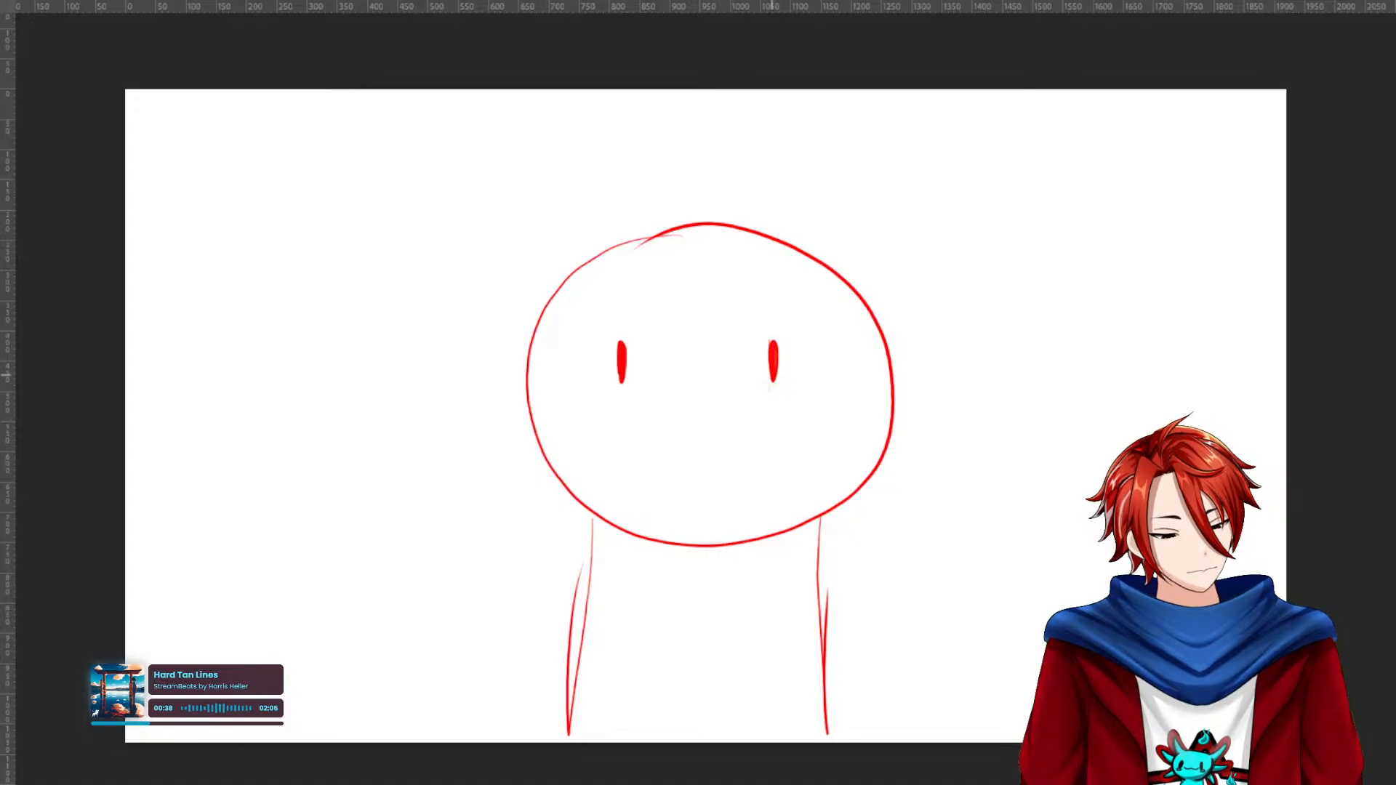
Add curved tired-looking lines under both of the central character's eyes and a short flat mouth.
drag(634, 379, 602, 400)
drag(750, 380, 775, 419)
mouse_move(663, 467)
mouse_down()
mouse_move(689, 466)
mouse_move(660, 469)
mouse_up()
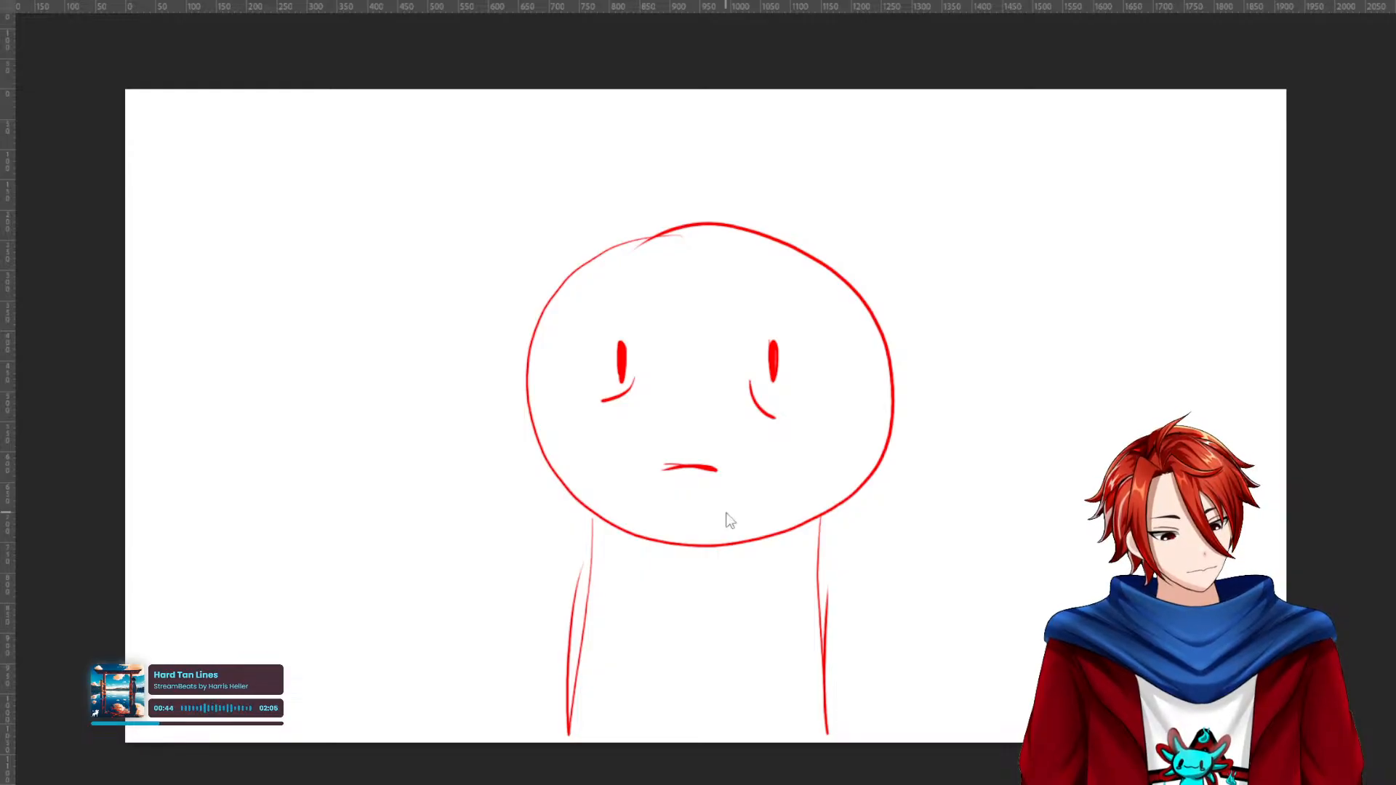
drag(643, 385, 627, 422)
drag(735, 381, 743, 428)
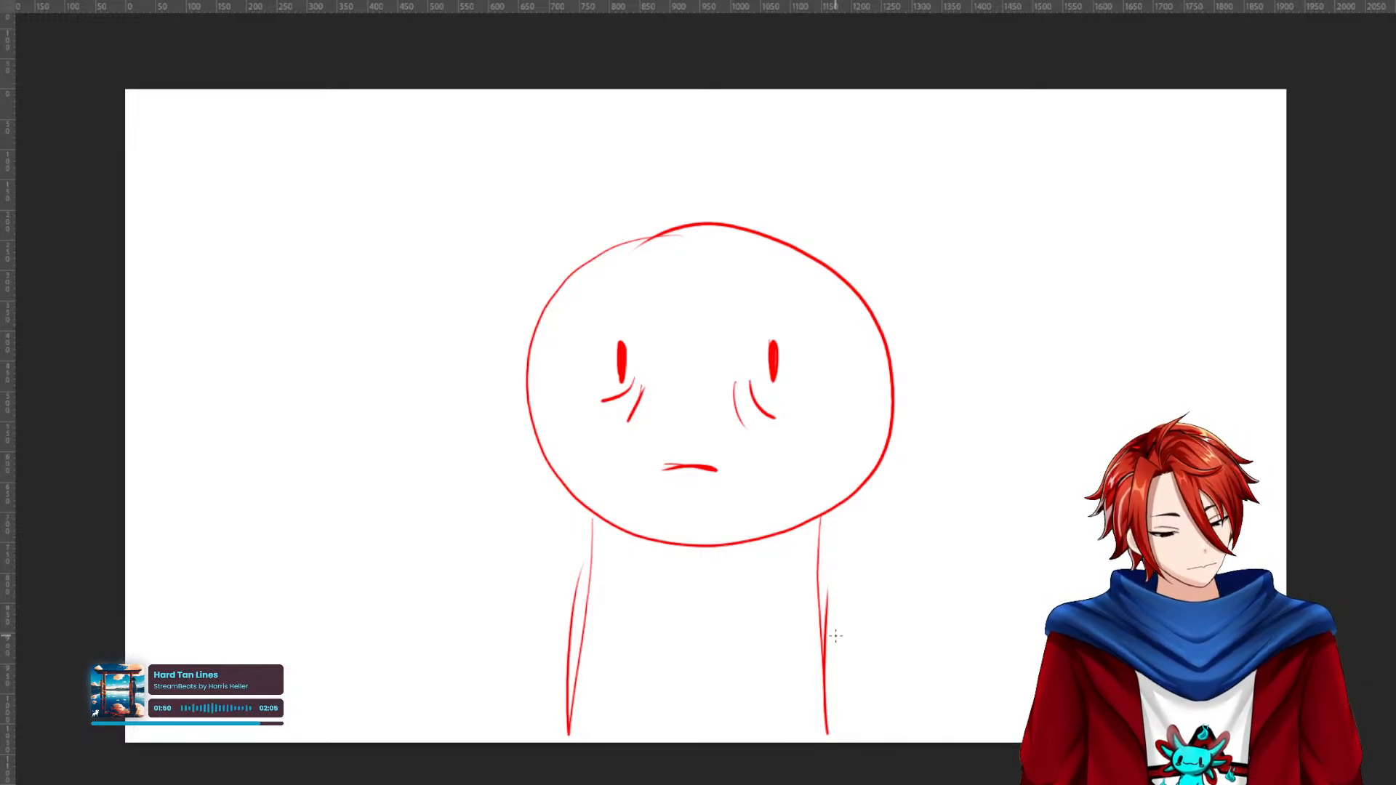
Sketch a tilted round clown face in the canvas's upper-right corner, with X eyes, round nose, curved smile and scalloped fingers on its edge.
mouse_move(1103, 96)
mouse_down()
mouse_move(1087, 91)
mouse_move(1082, 201)
mouse_move(1243, 236)
mouse_move(1175, 54)
mouse_move(1041, 154)
mouse_move(1110, 187)
mouse_move(1118, 141)
mouse_move(1083, 180)
mouse_up()
mouse_move(1169, 89)
mouse_down()
mouse_move(1209, 126)
mouse_move(1172, 93)
mouse_move(1204, 88)
mouse_up()
mouse_move(1204, 88)
mouse_down()
mouse_move(1201, 184)
mouse_move(1182, 201)
mouse_move(1142, 167)
mouse_move(1172, 154)
mouse_move(1198, 201)
mouse_move(1237, 140)
mouse_up()
key(ctrl+z)
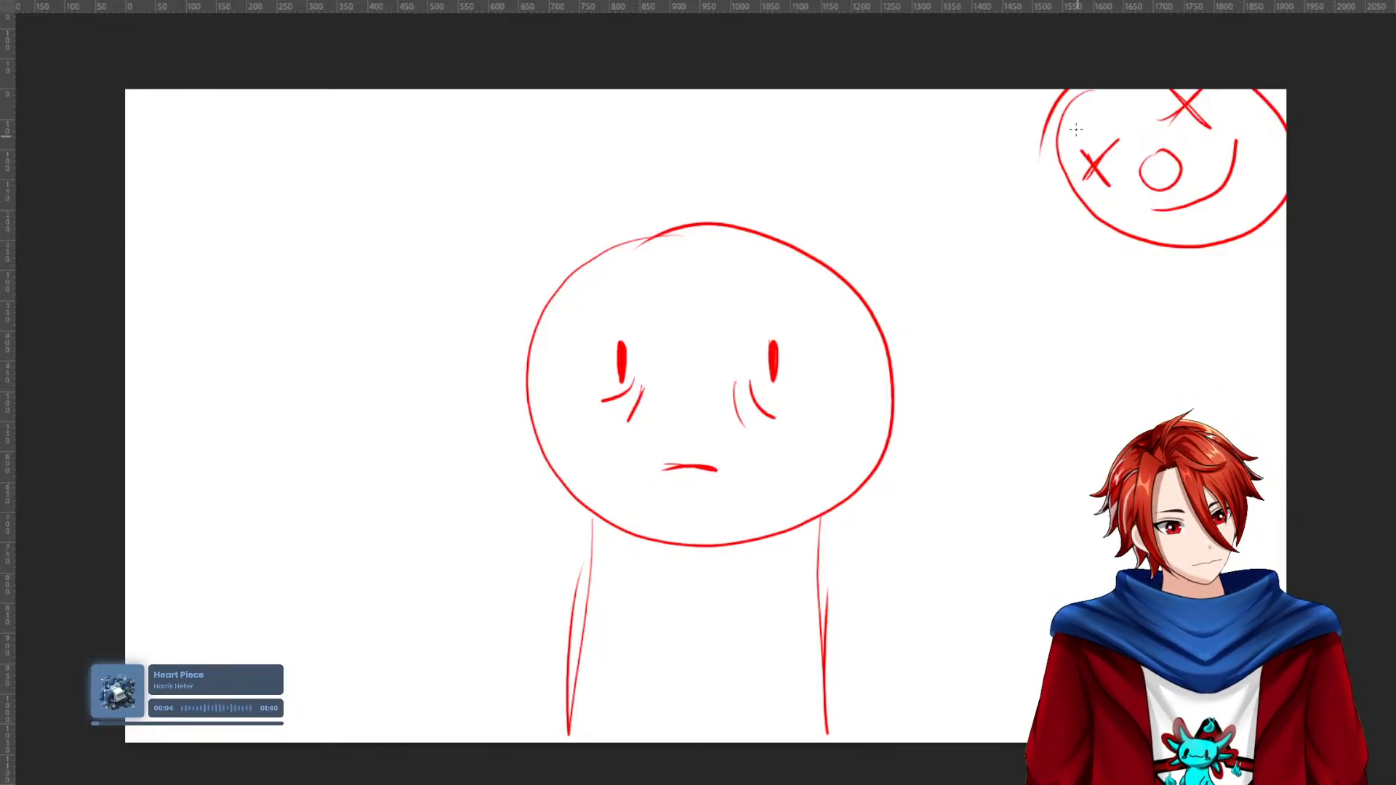
mouse_move(1211, 246)
mouse_down()
mouse_move(1255, 261)
mouse_move(1257, 238)
mouse_move(1286, 227)
mouse_up()
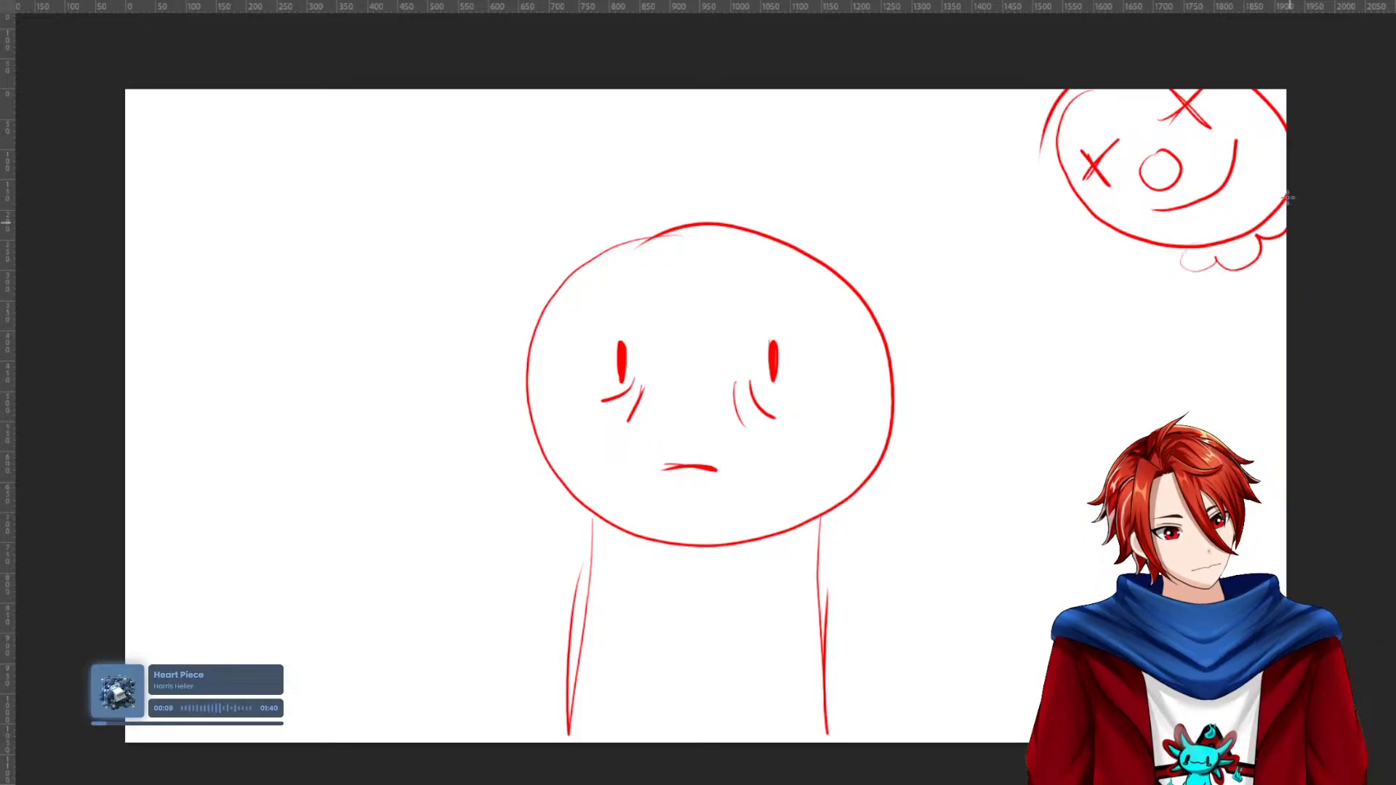
mouse_move(1203, 246)
mouse_down()
mouse_move(1231, 270)
mouse_move(1285, 227)
mouse_up()
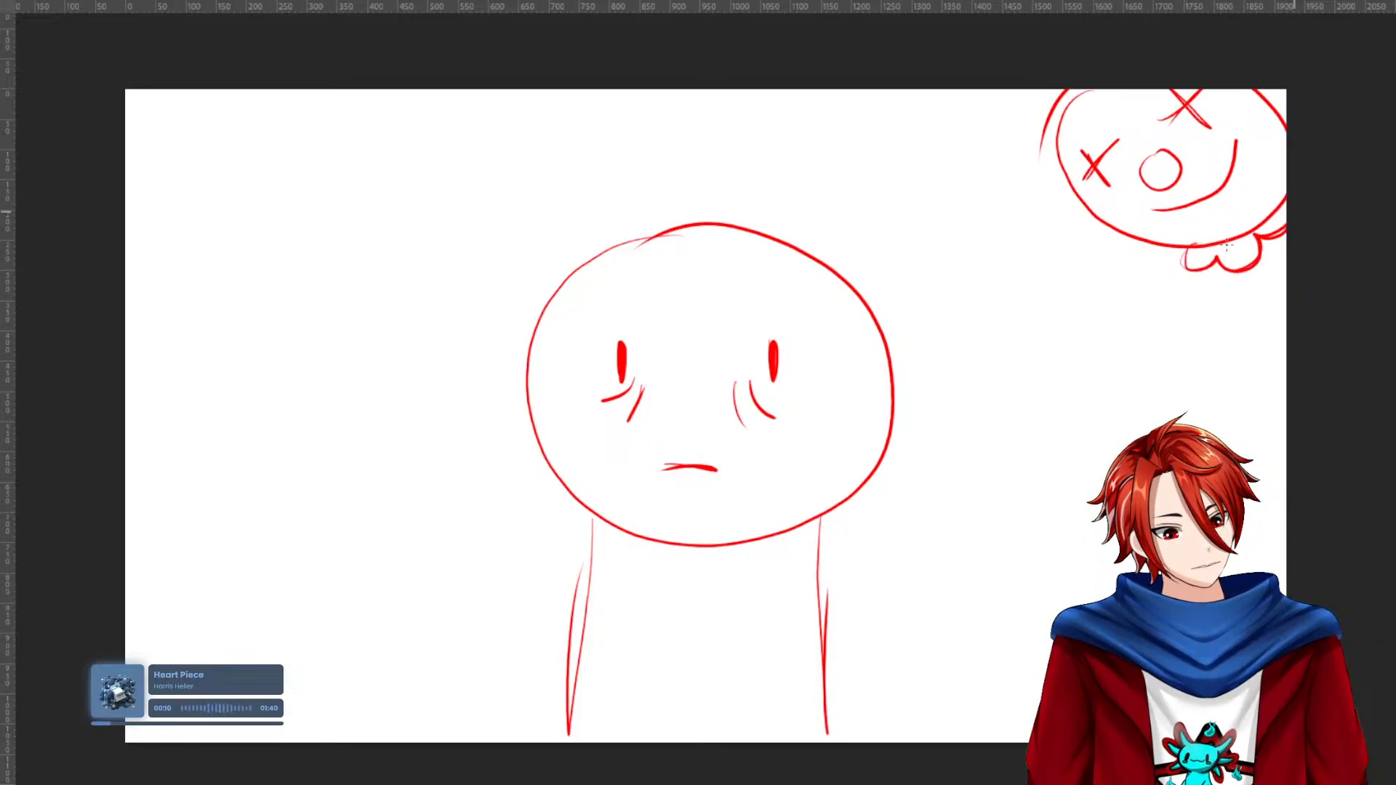
mouse_move(1199, 234)
mouse_down()
mouse_move(1236, 221)
mouse_move(1287, 172)
mouse_up()
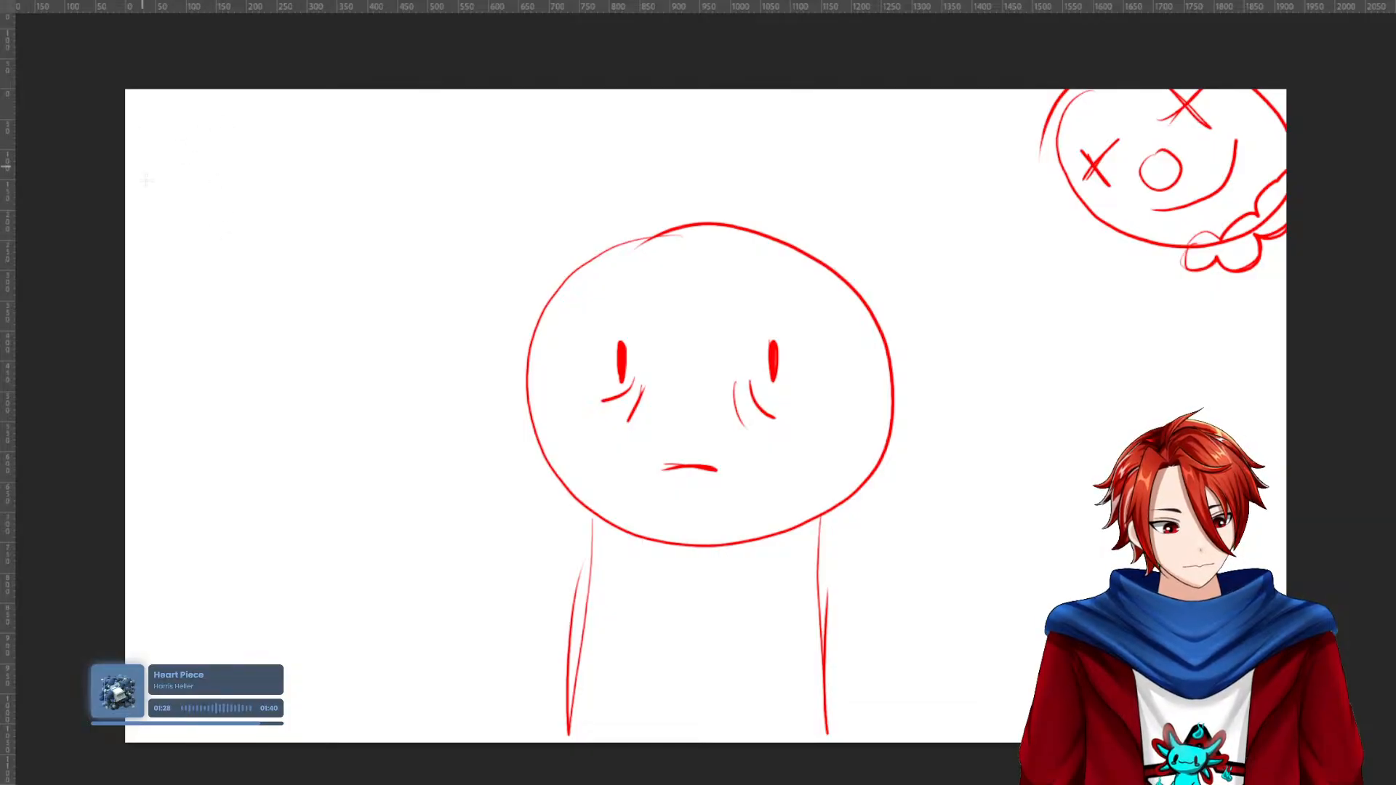
Sketch a creature's arched outline in the canvas's lower-left corner, with layered curves and a long rounded tongue shape inside.
mouse_move(128, 541)
mouse_down()
mouse_move(218, 509)
mouse_move(336, 701)
mouse_move(316, 740)
mouse_up()
mouse_move(151, 499)
mouse_down()
mouse_move(347, 656)
mouse_move(340, 742)
mouse_up()
mouse_move(180, 518)
mouse_down()
mouse_move(219, 606)
mouse_move(195, 642)
mouse_move(139, 534)
mouse_move(213, 515)
mouse_move(300, 571)
mouse_move(320, 629)
mouse_move(320, 714)
mouse_move(281, 747)
mouse_move(309, 742)
mouse_up()
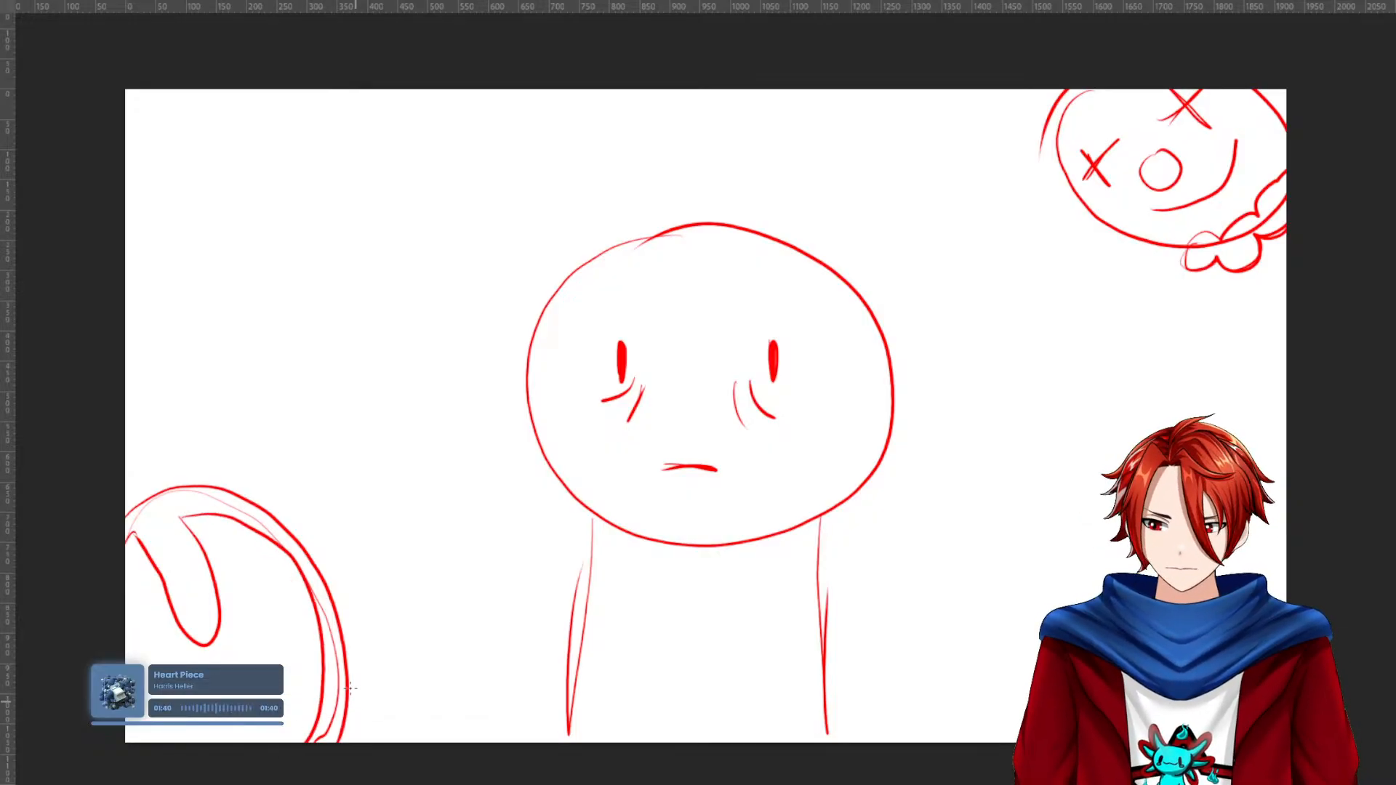
mouse_move(198, 515)
mouse_down()
mouse_move(327, 589)
mouse_move(339, 740)
mouse_up()
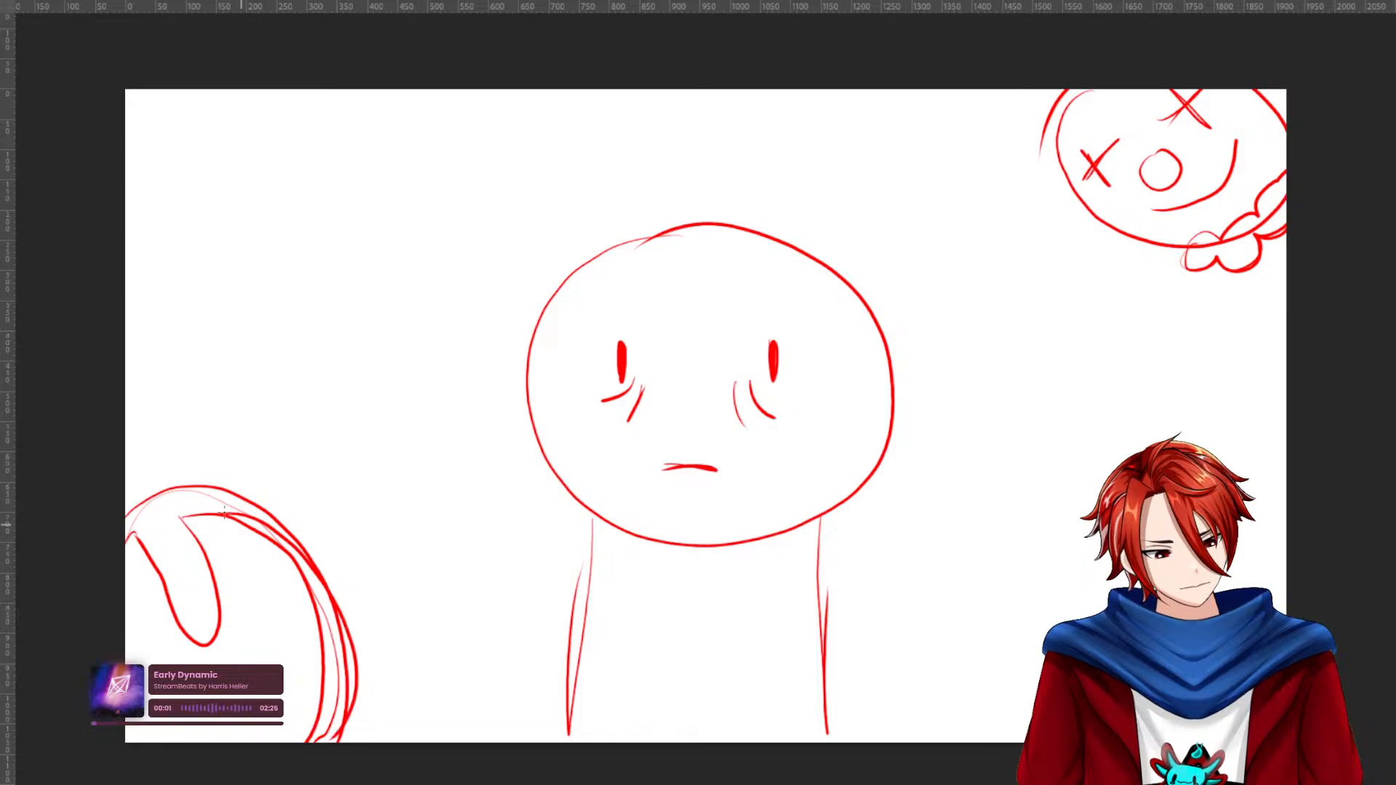
Erase the descending right-hand curves of the lower-left creature, keeping the arch's upper end and the tongue shape.
right_click(353, 588)
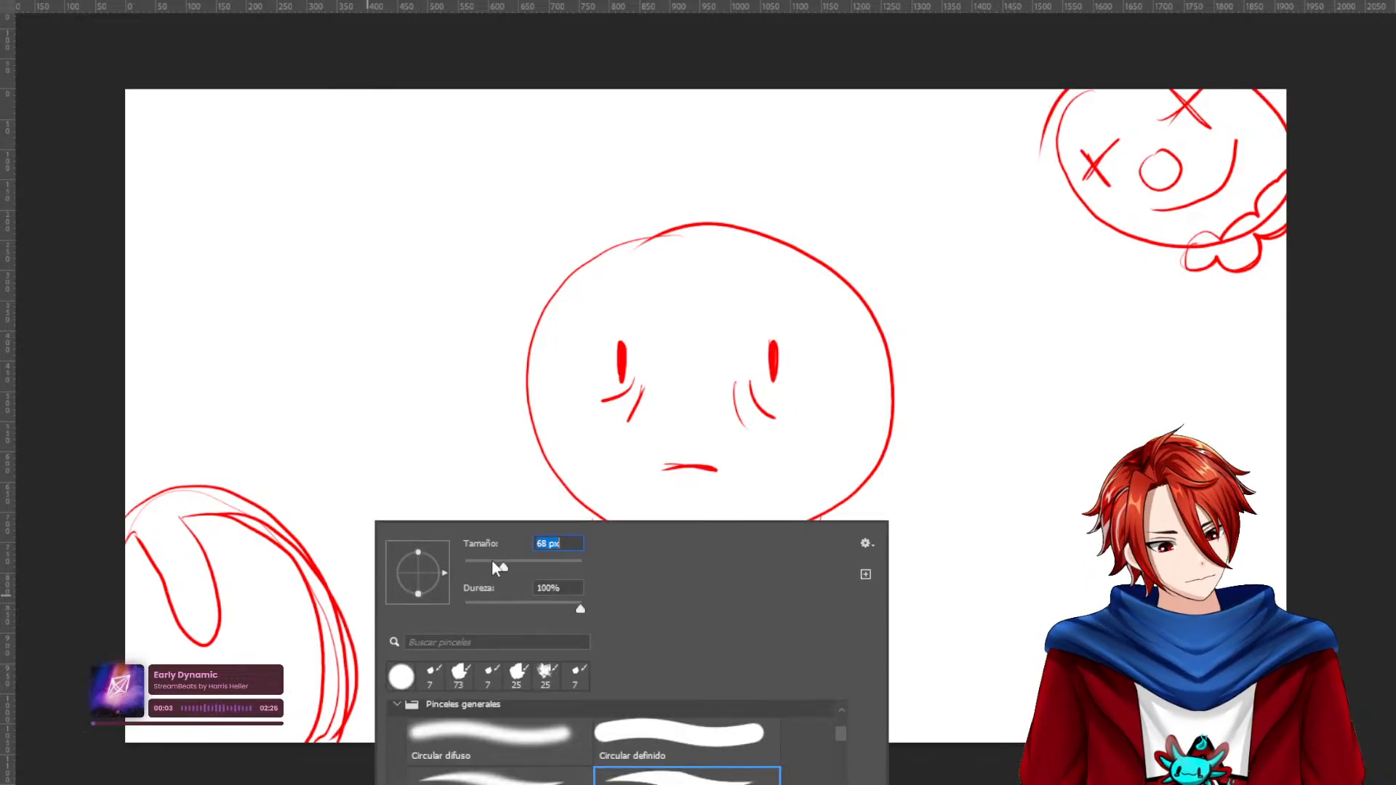
key(Return)
drag(302, 587, 309, 618)
mouse_move(302, 669)
mouse_down()
mouse_move(327, 754)
mouse_move(281, 773)
mouse_move(231, 518)
mouse_up()
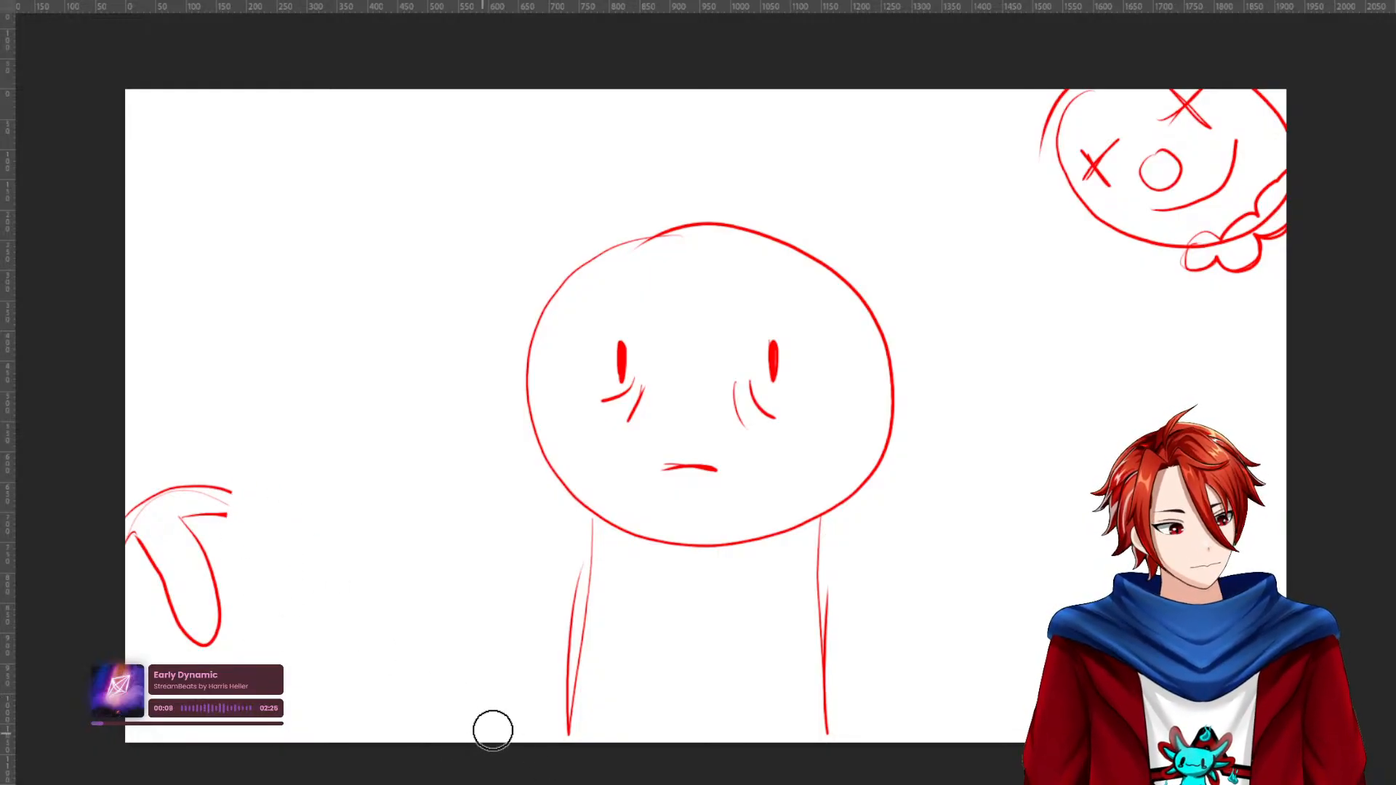
Redraw the lower-left creature's side as a wider double arc, and edge it with inner scallops and outer spikes.
key(b)
mouse_move(227, 514)
mouse_down()
mouse_move(341, 576)
mouse_move(381, 681)
mouse_move(308, 511)
mouse_move(401, 594)
mouse_move(401, 742)
mouse_up()
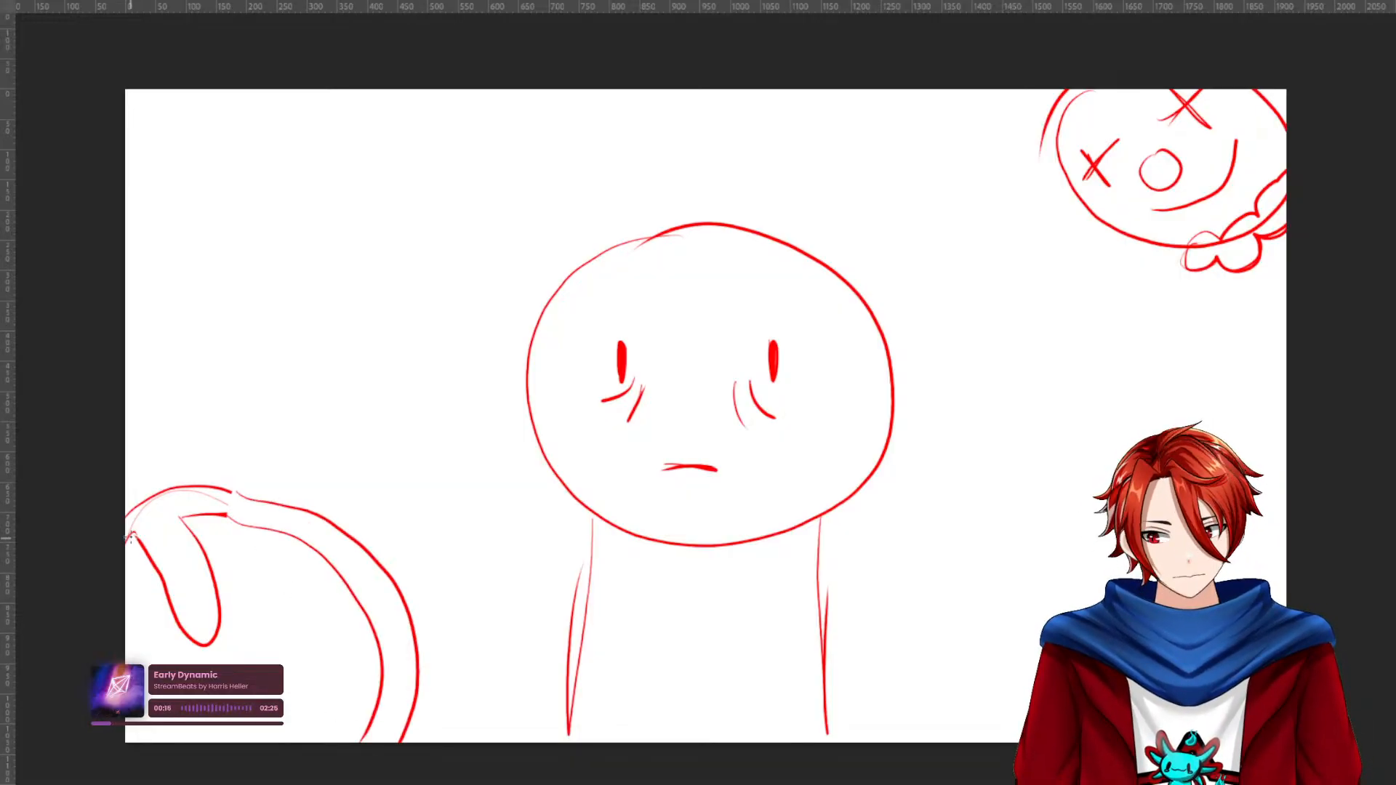
mouse_move(130, 537)
mouse_down()
mouse_move(188, 645)
mouse_move(226, 638)
mouse_move(219, 611)
mouse_move(235, 598)
mouse_move(196, 529)
mouse_move(239, 506)
mouse_move(218, 514)
mouse_move(248, 519)
mouse_move(260, 546)
mouse_move(296, 529)
mouse_move(300, 564)
mouse_move(325, 555)
mouse_move(369, 622)
mouse_move(375, 710)
mouse_move(347, 741)
mouse_up()
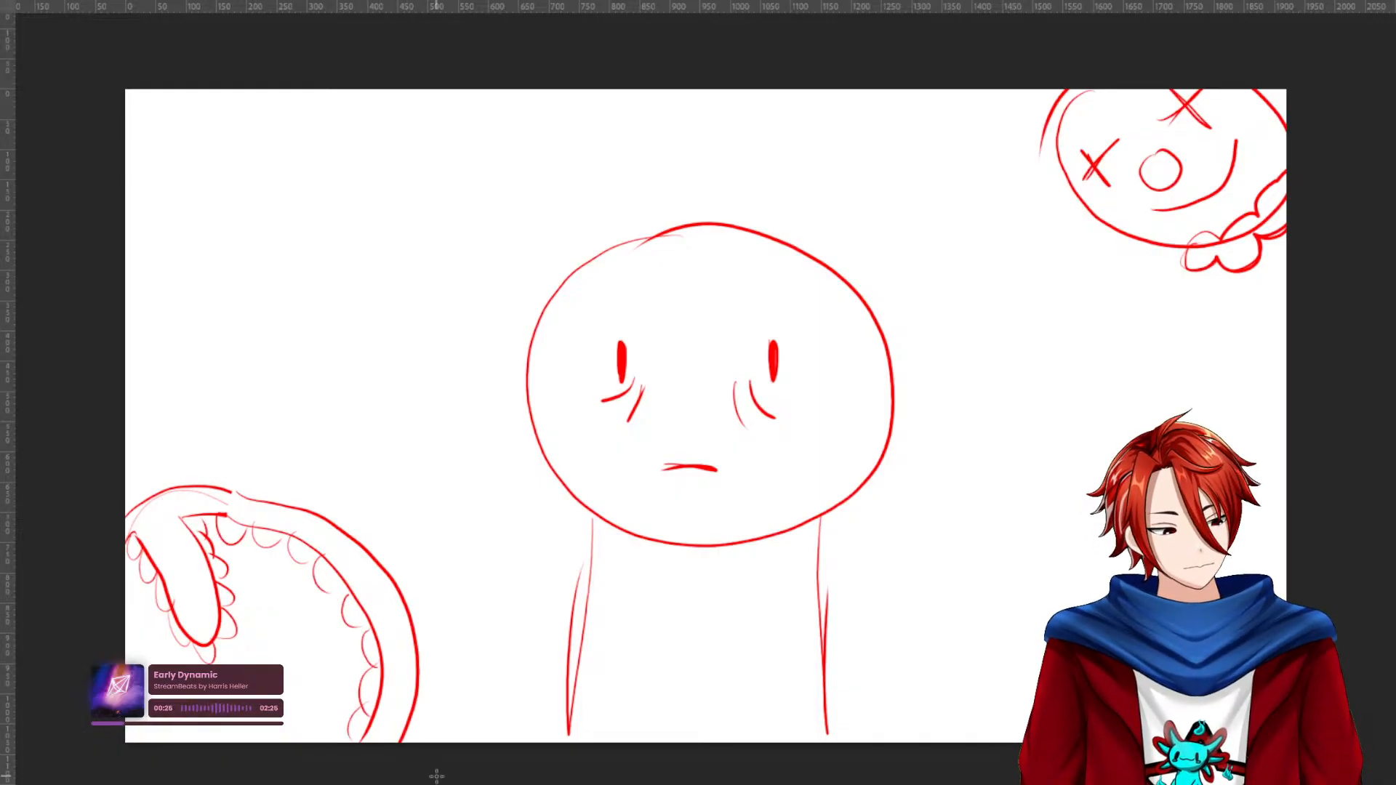
mouse_move(128, 469)
mouse_down()
mouse_move(146, 429)
mouse_move(227, 367)
mouse_move(357, 452)
mouse_move(437, 673)
mouse_move(409, 707)
mouse_up()
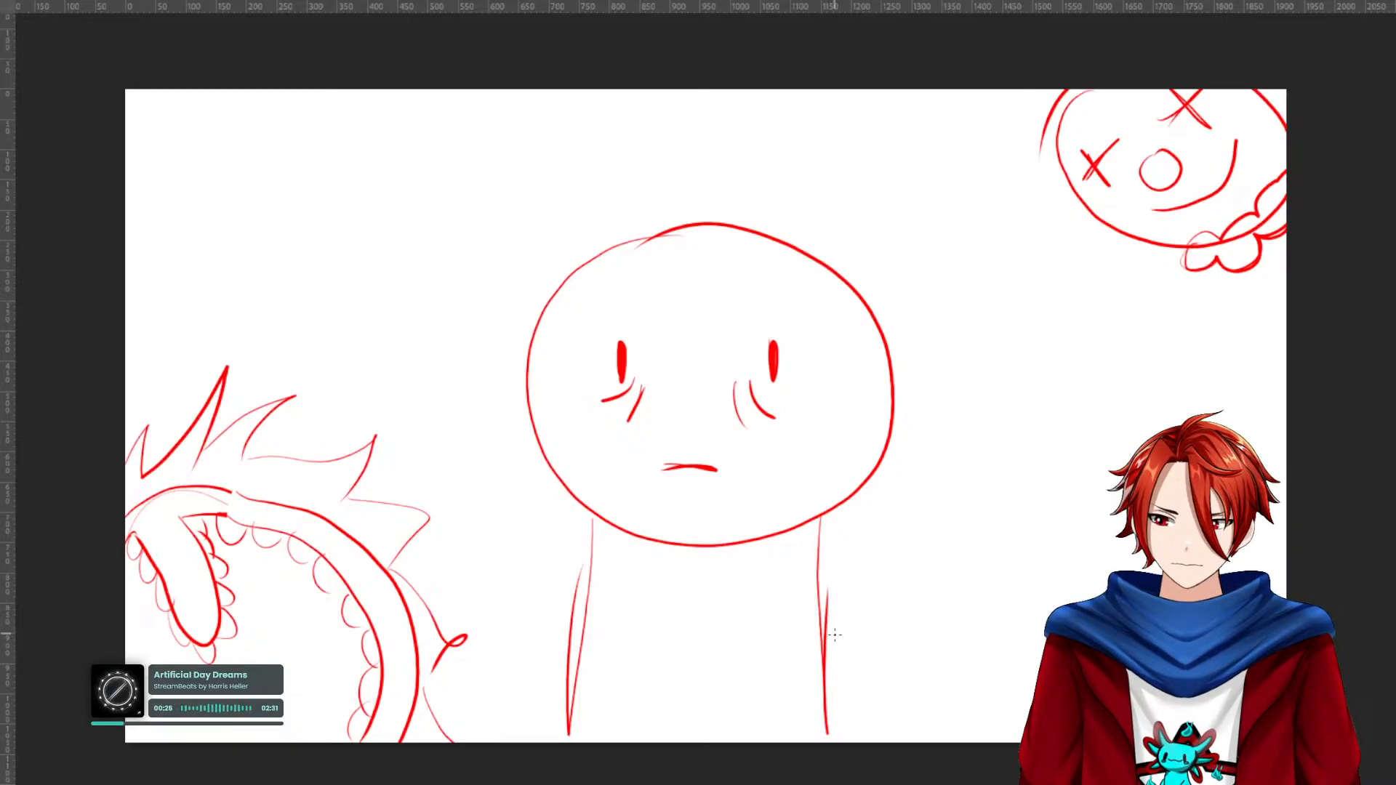
Sketch a small hooded figure at the lower right with ringed staring eyes, a smile and a little hand, redoing its first outline.
mouse_move(827, 673)
mouse_down()
mouse_move(898, 507)
mouse_move(969, 463)
mouse_move(1023, 484)
mouse_move(1037, 538)
mouse_move(1098, 593)
mouse_up()
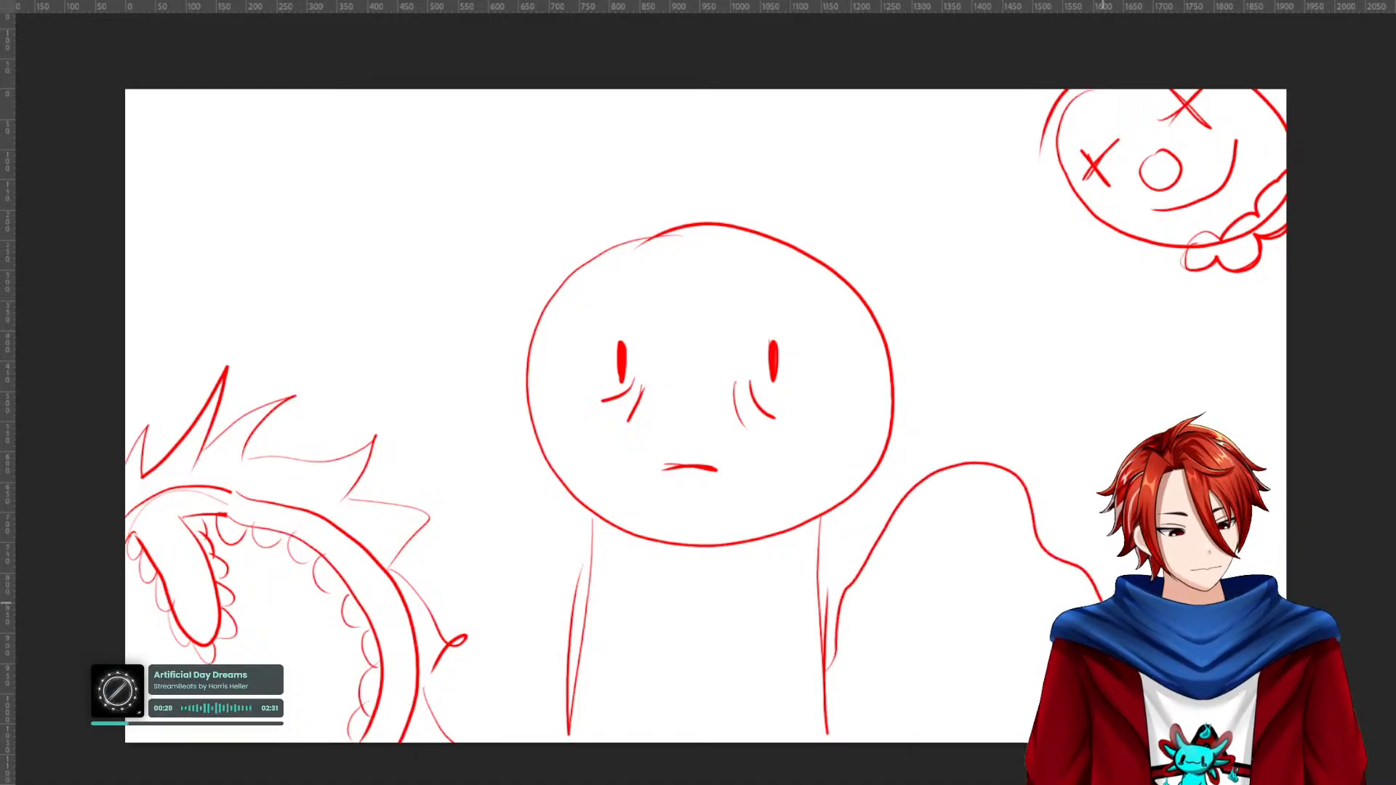
key(ctrl+z)
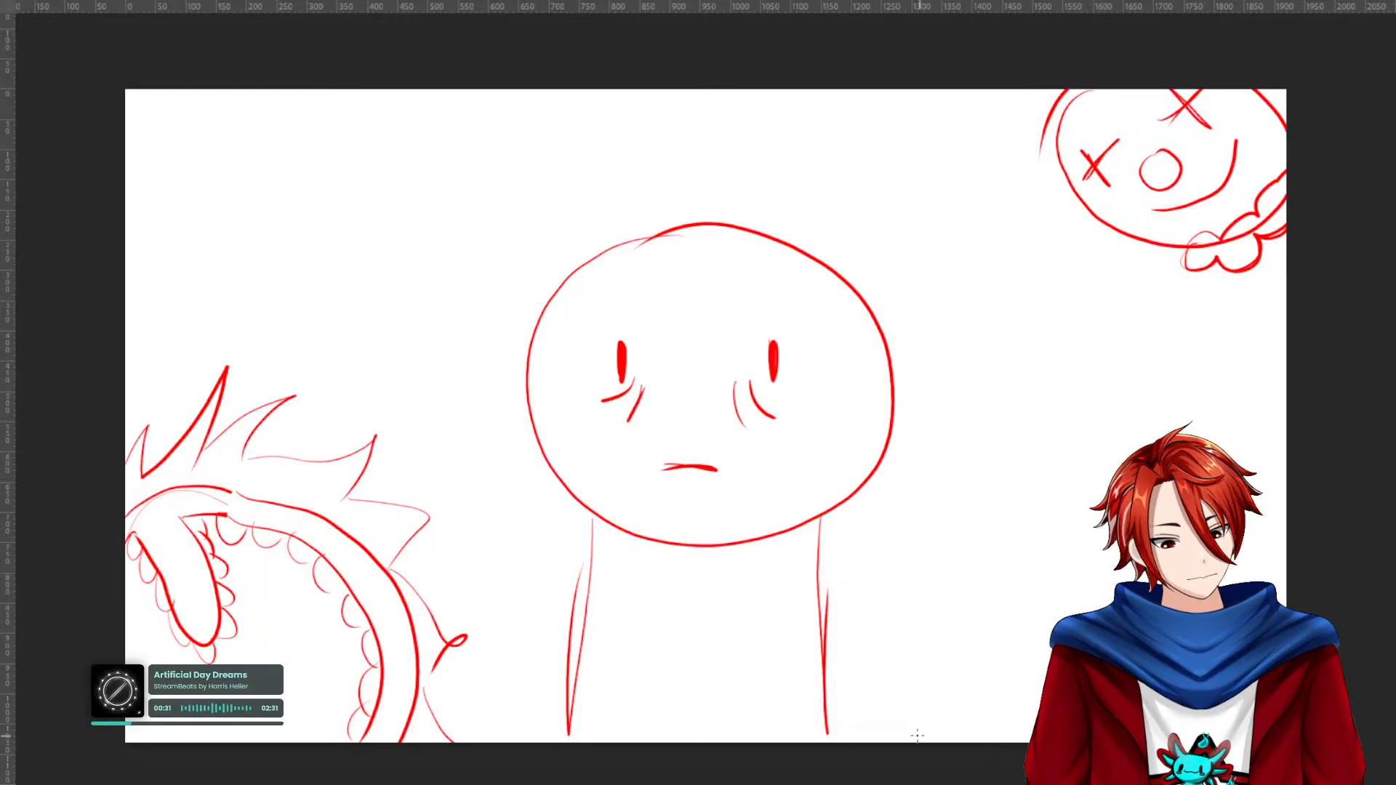
mouse_move(861, 741)
mouse_down()
mouse_move(878, 685)
mouse_move(869, 607)
mouse_move(912, 544)
mouse_move(979, 546)
mouse_move(1032, 585)
mouse_up()
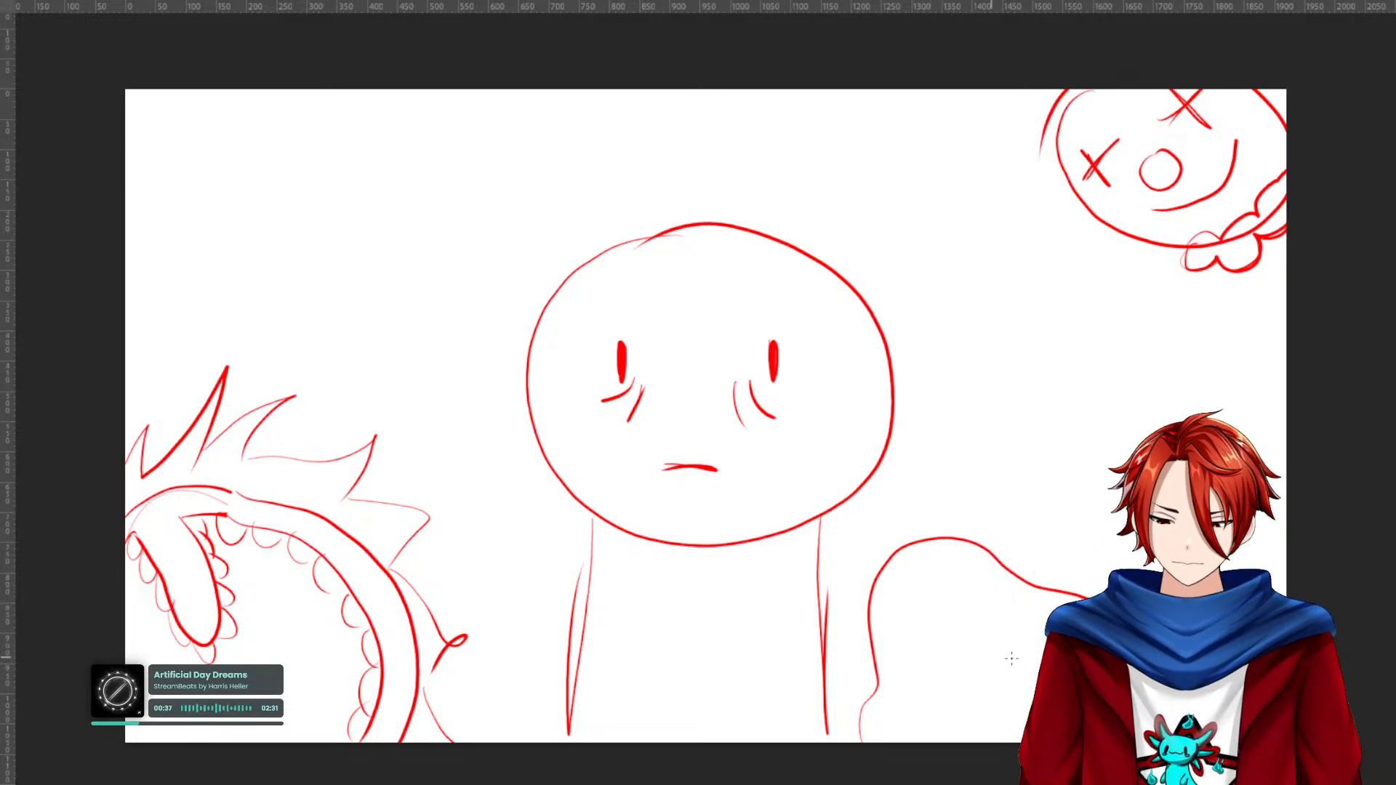
mouse_move(1015, 645)
mouse_down()
mouse_move(884, 689)
mouse_move(907, 690)
mouse_move(877, 719)
mouse_move(917, 710)
mouse_move(891, 641)
mouse_move(904, 581)
mouse_move(996, 586)
mouse_up()
mouse_move(899, 675)
mouse_down()
mouse_move(878, 609)
mouse_move(919, 551)
mouse_move(971, 551)
mouse_move(1012, 600)
mouse_move(1003, 655)
mouse_move(978, 670)
mouse_move(992, 598)
mouse_up()
mouse_move(902, 615)
mouse_down()
mouse_move(897, 658)
mouse_move(899, 632)
mouse_up()
mouse_move(961, 577)
mouse_down()
mouse_move(900, 603)
mouse_move(930, 641)
mouse_move(951, 568)
mouse_move(987, 620)
mouse_up()
drag(898, 593, 941, 650)
mouse_move(951, 562)
mouse_down()
mouse_move(971, 640)
mouse_move(984, 635)
mouse_up()
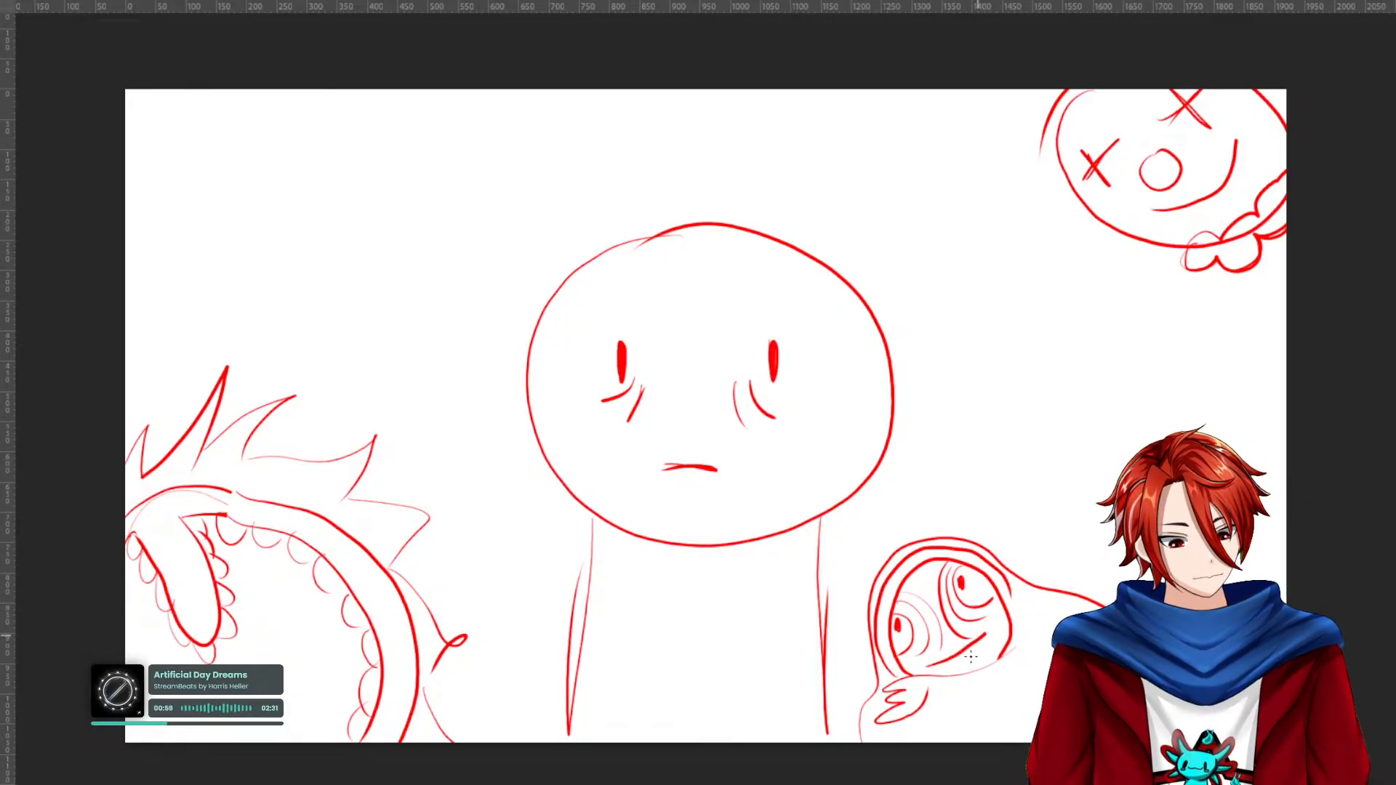
Replace the hooded figure's smile with a wide open mouth full of large teeth.
key(ctrl+z)
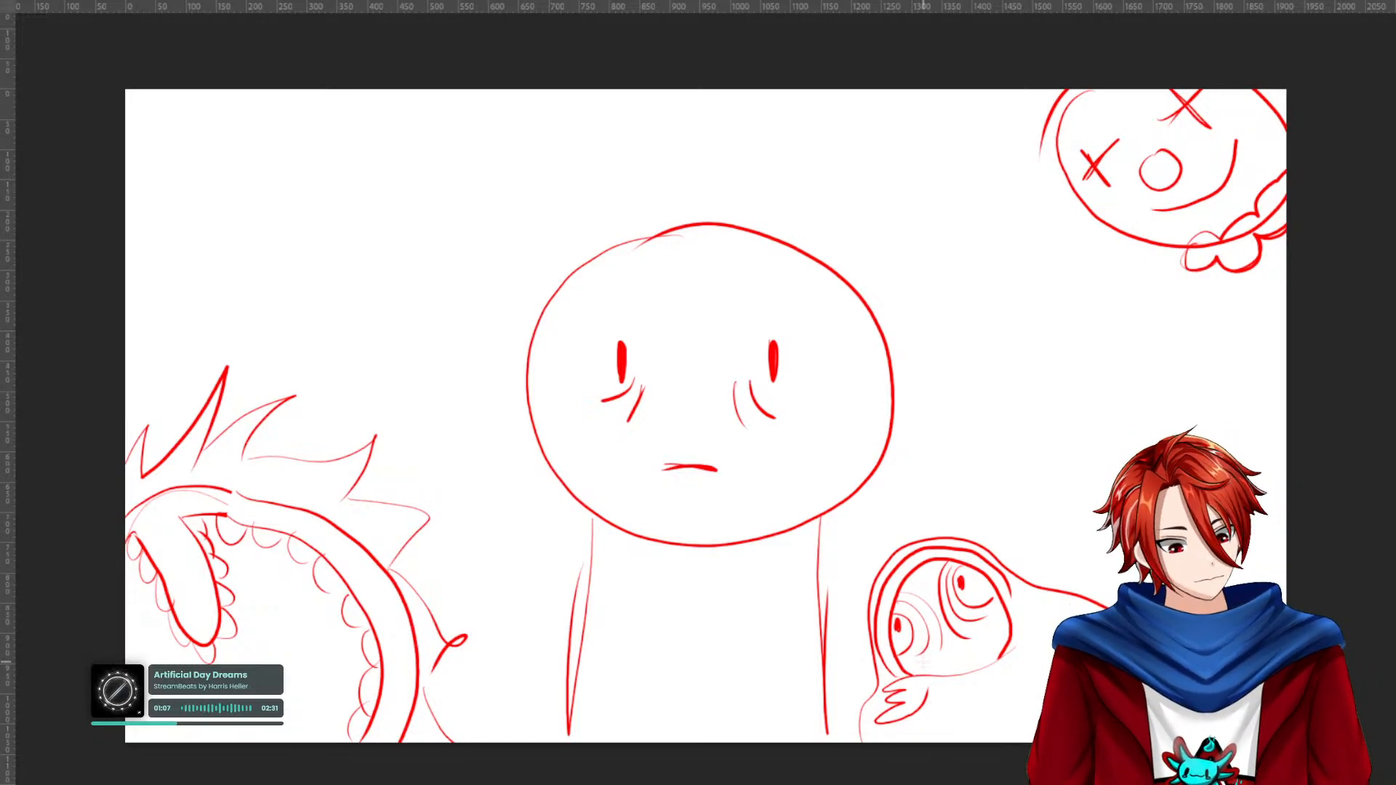
mouse_move(938, 659)
mouse_down()
mouse_move(971, 634)
mouse_move(931, 663)
mouse_move(964, 672)
mouse_move(981, 659)
mouse_move(943, 673)
mouse_move(974, 653)
mouse_move(954, 673)
mouse_move(970, 670)
mouse_up()
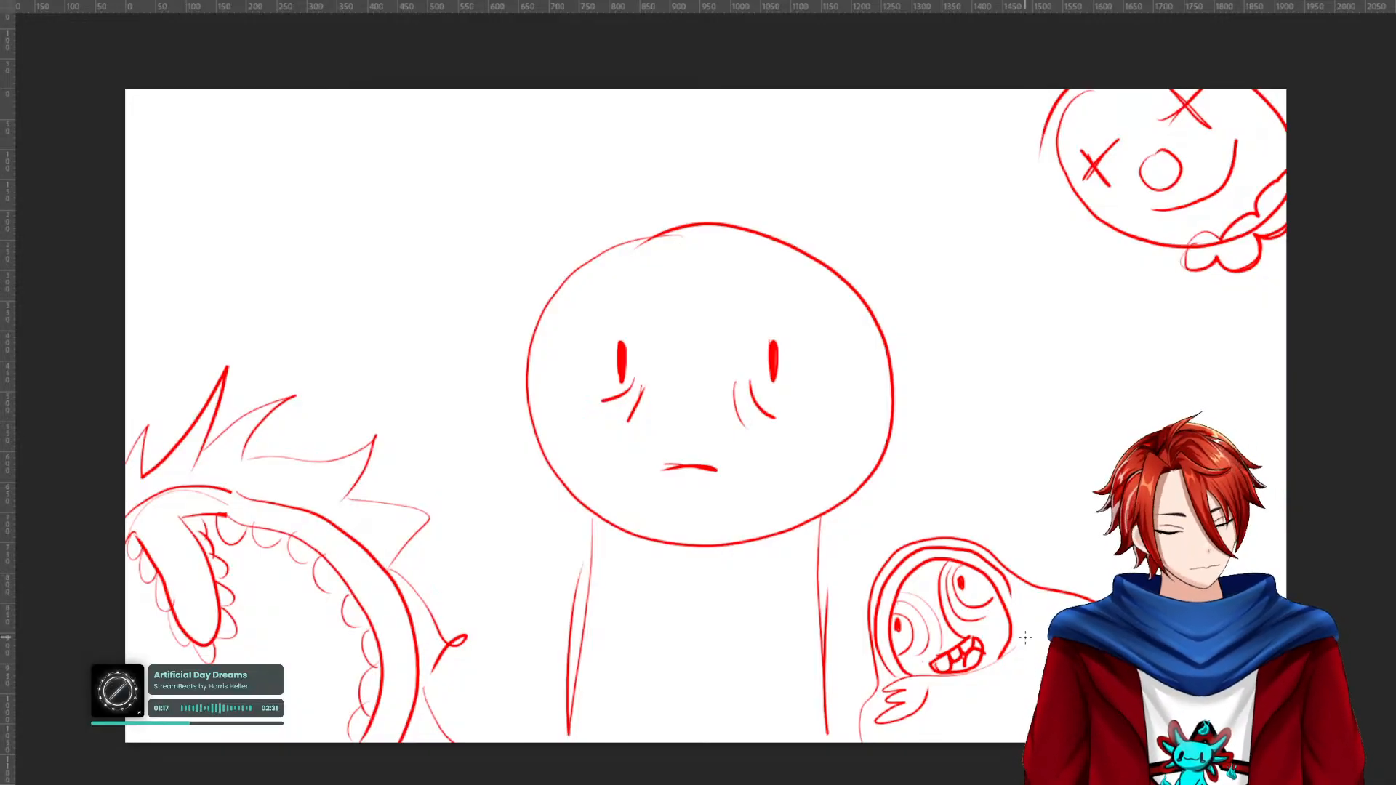
mouse_move(987, 630)
mouse_down()
mouse_move(983, 659)
mouse_move(946, 680)
mouse_move(922, 664)
mouse_move(942, 646)
mouse_up()
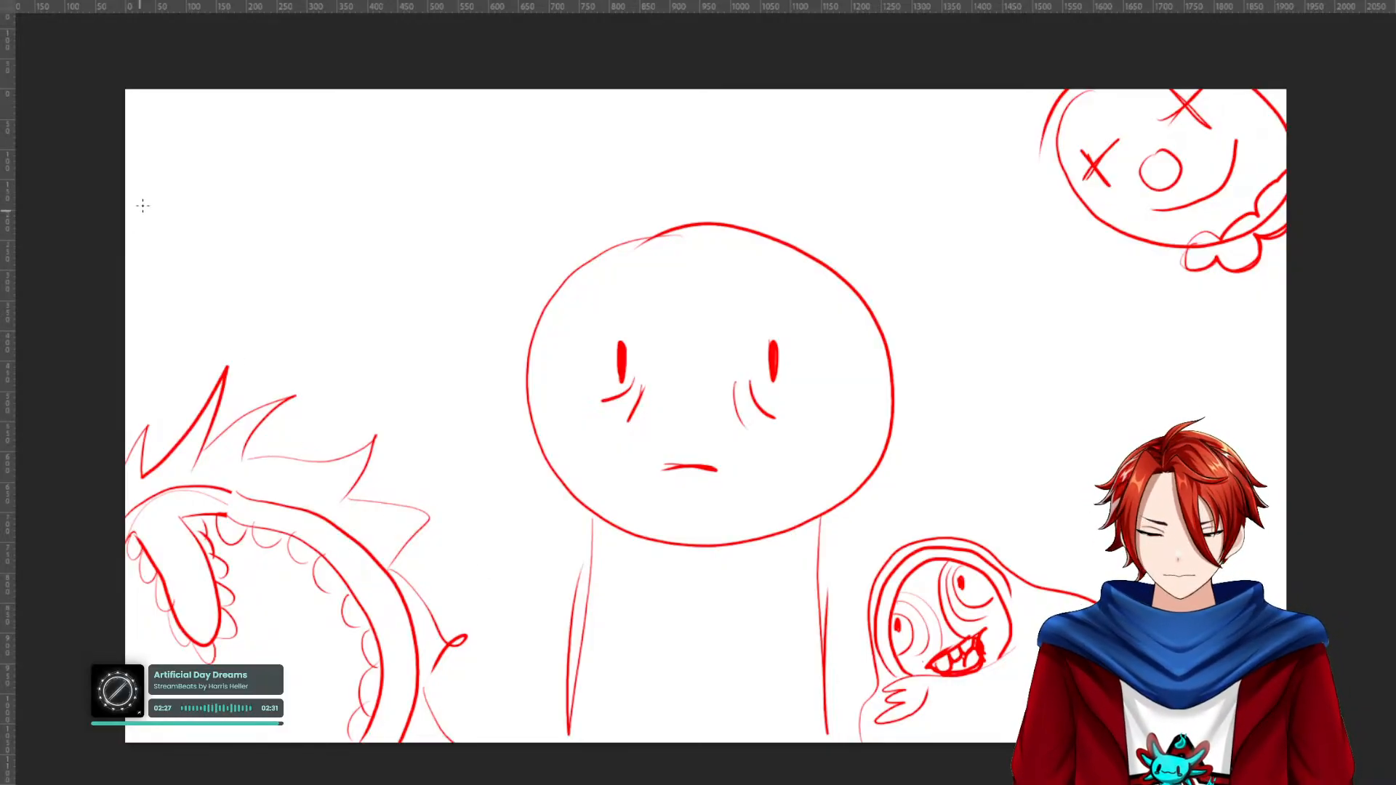
Sketch a double arc at the canvas's upper-left edge above the spiked creature, with zigzag edging between its lines.
mouse_move(142, 193)
mouse_down()
mouse_move(211, 205)
mouse_move(260, 279)
mouse_move(270, 368)
mouse_move(249, 411)
mouse_up()
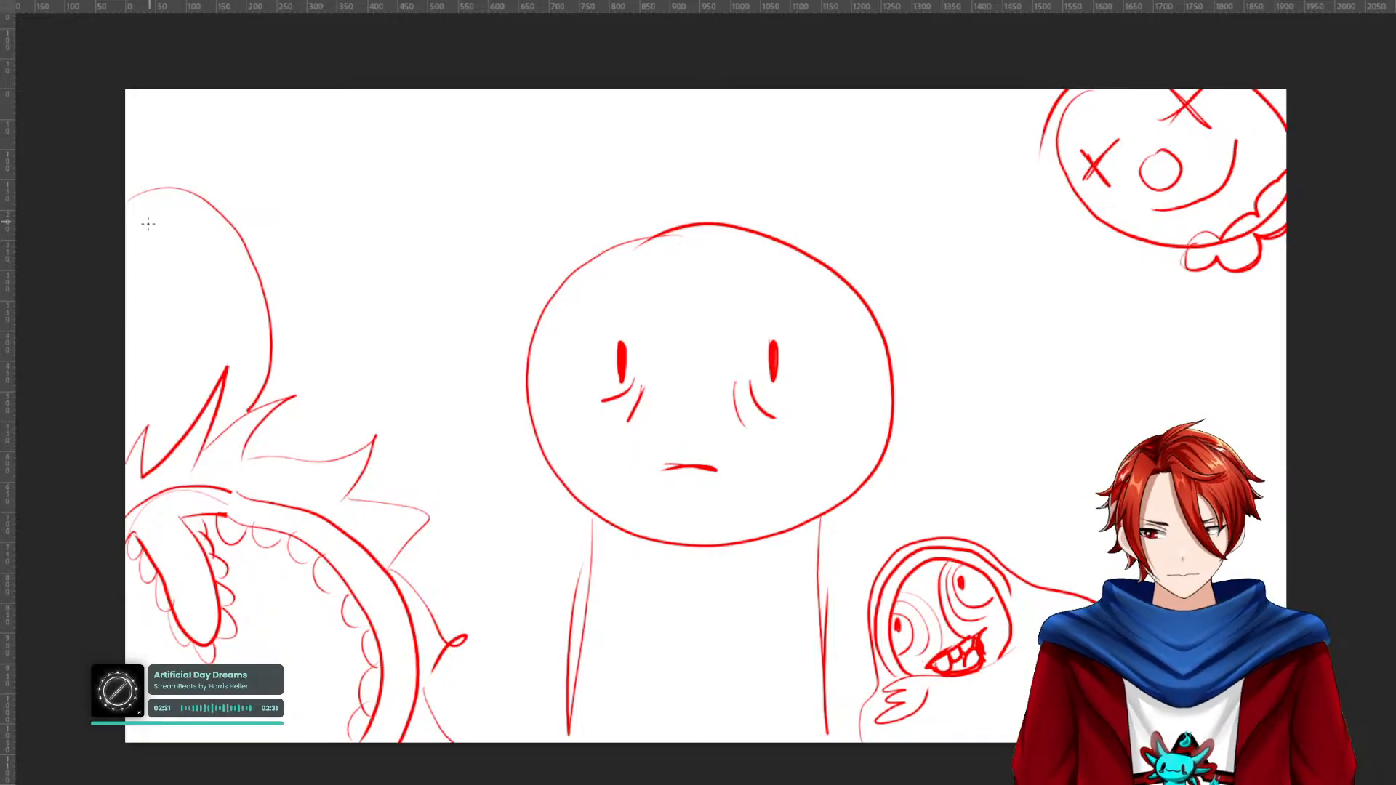
mouse_move(125, 227)
mouse_down()
mouse_move(202, 249)
mouse_move(234, 304)
mouse_move(226, 372)
mouse_move(268, 336)
mouse_move(221, 221)
mouse_move(127, 175)
mouse_up()
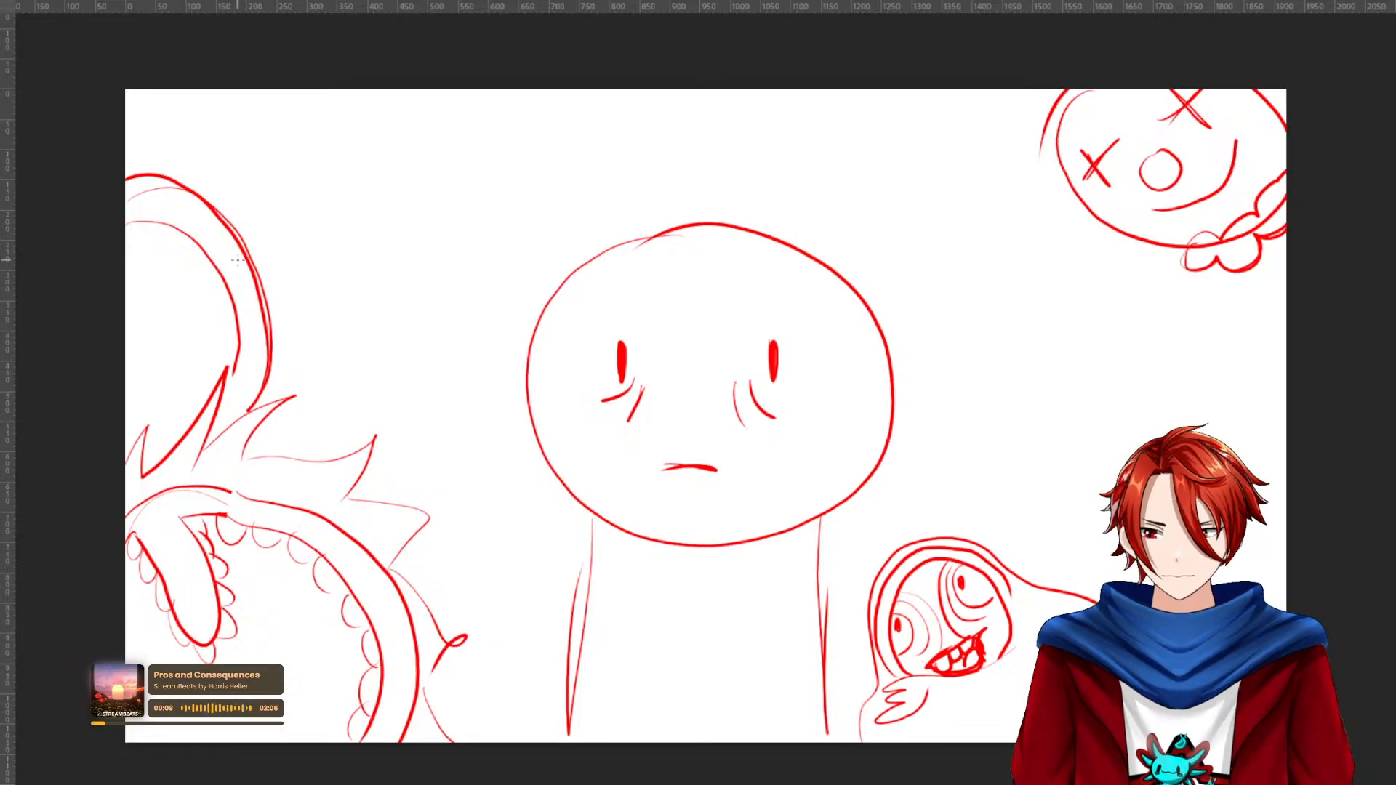
mouse_move(128, 181)
mouse_down()
mouse_move(215, 228)
mouse_move(255, 284)
mouse_up()
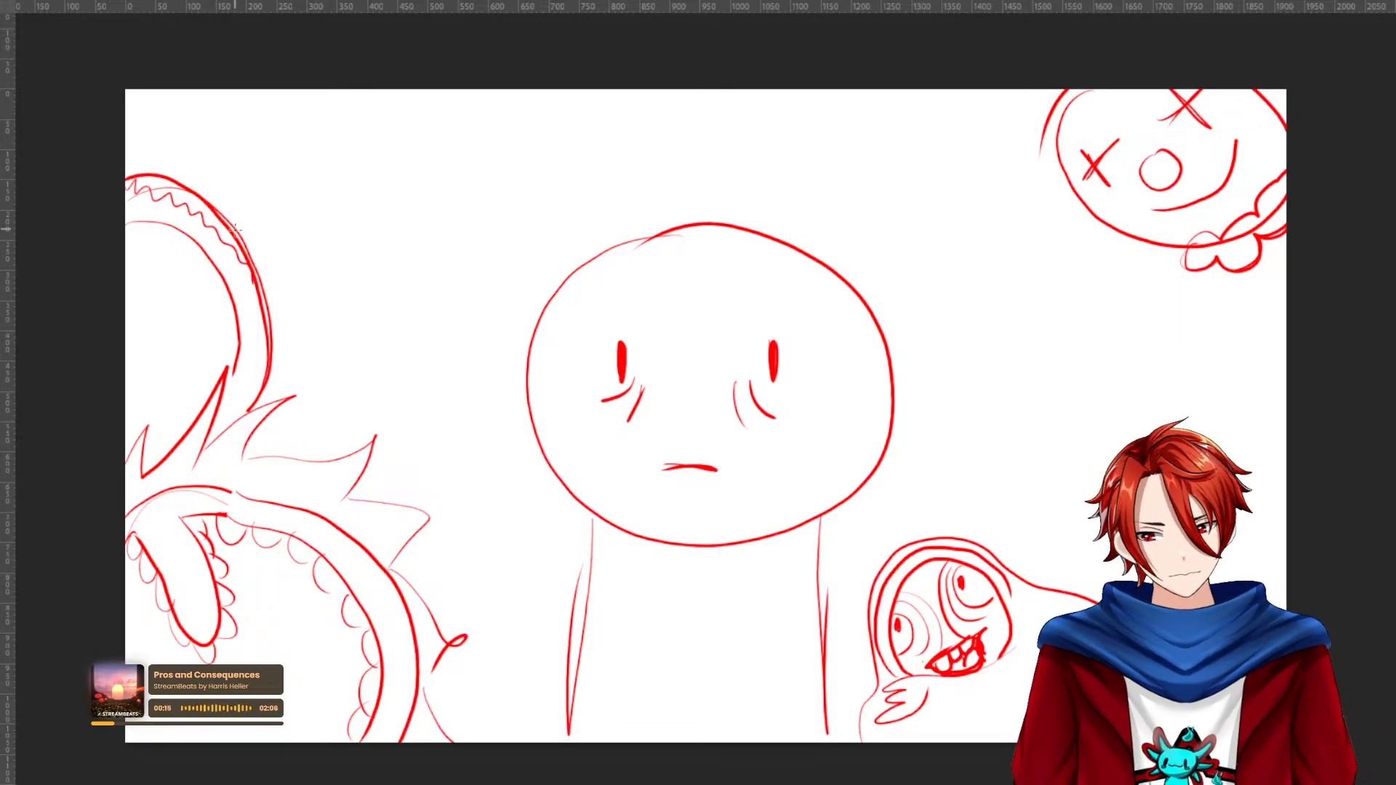
Draw a drooping loop with a small triangular tip above the upper-left arc, redoing its shape, and add scallops and spikes at its base.
mouse_move(242, 234)
mouse_down()
mouse_move(280, 197)
mouse_move(279, 150)
mouse_move(217, 116)
mouse_move(102, 164)
mouse_up()
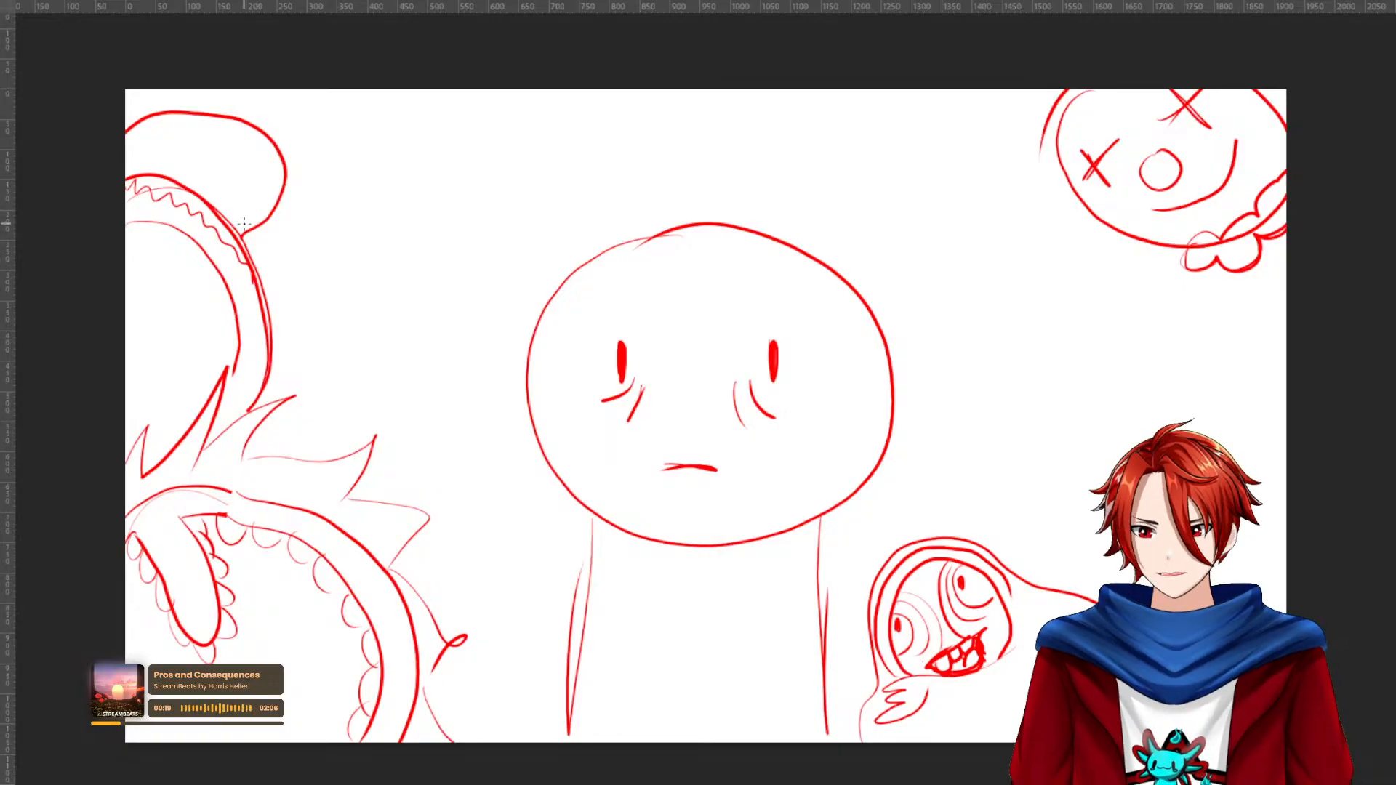
key(ctrl+z)
mouse_move(242, 234)
mouse_down()
mouse_move(299, 231)
mouse_move(251, 138)
mouse_move(132, 114)
mouse_move(161, 87)
mouse_move(149, 133)
mouse_move(142, 96)
mouse_up()
key(ctrl+z)
key(ctrl+z)
mouse_move(141, 96)
mouse_down()
mouse_move(169, 95)
mouse_move(147, 124)
mouse_up()
drag(249, 249, 114, 170)
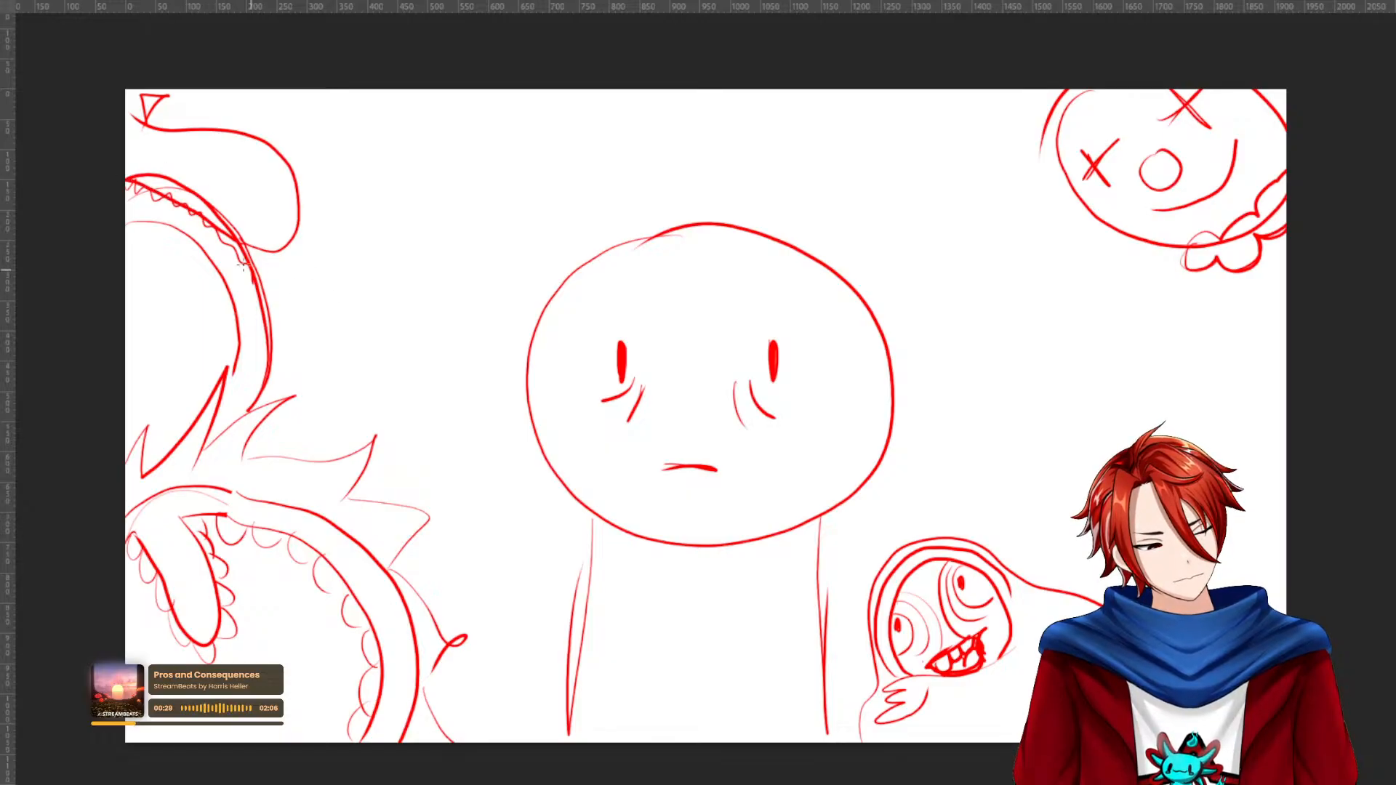
mouse_move(246, 242)
mouse_down()
mouse_move(306, 310)
mouse_move(264, 284)
mouse_up()
mouse_move(266, 288)
mouse_down()
mouse_move(270, 312)
mouse_move(254, 273)
mouse_up()
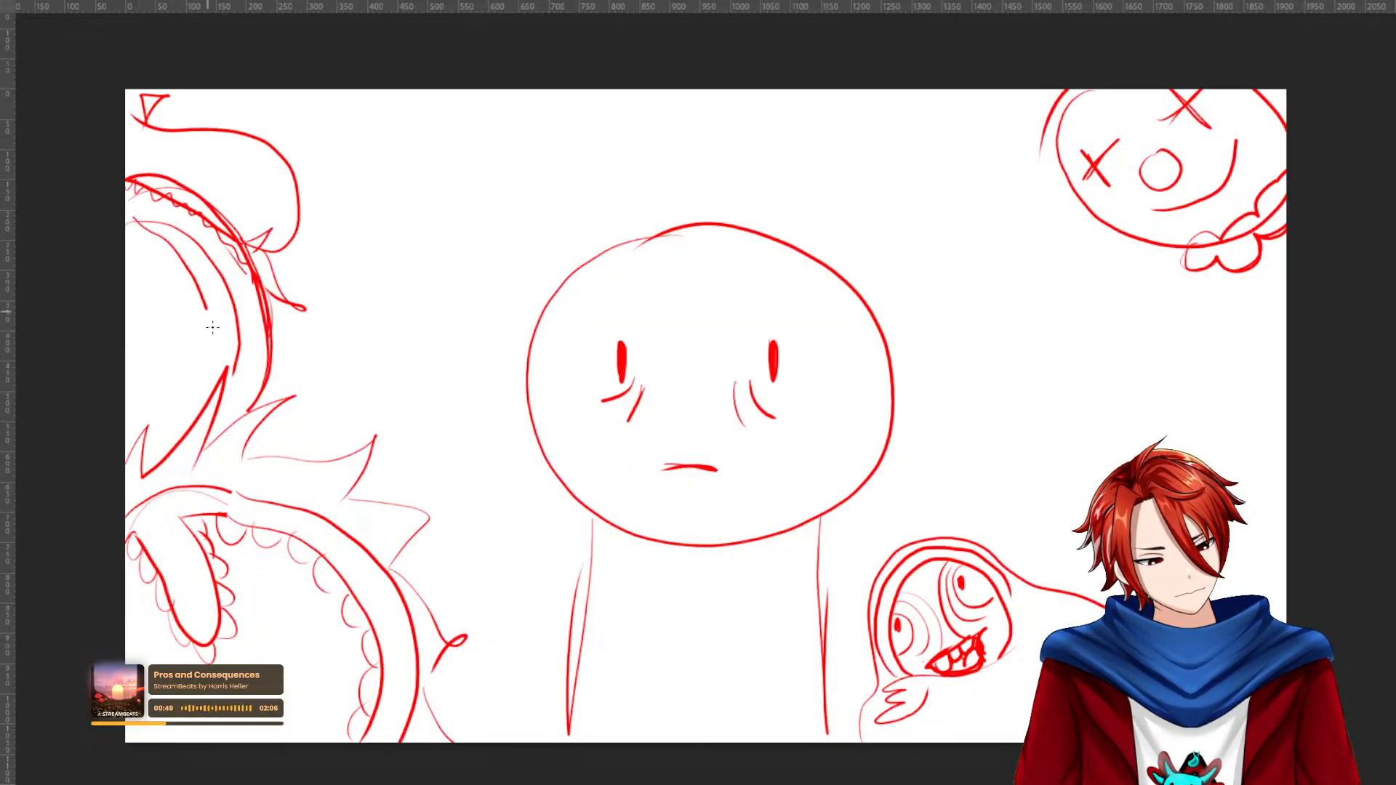
Add an inner curve to the upper-left arc, with pointed drips near its top, cleaning up the overlapping lines.
mouse_move(130, 223)
mouse_down()
mouse_move(188, 322)
mouse_move(195, 400)
mouse_move(183, 433)
mouse_up()
key(ctrl+z)
mouse_move(130, 230)
mouse_down()
mouse_move(160, 243)
mouse_move(214, 392)
mouse_move(180, 437)
mouse_up()
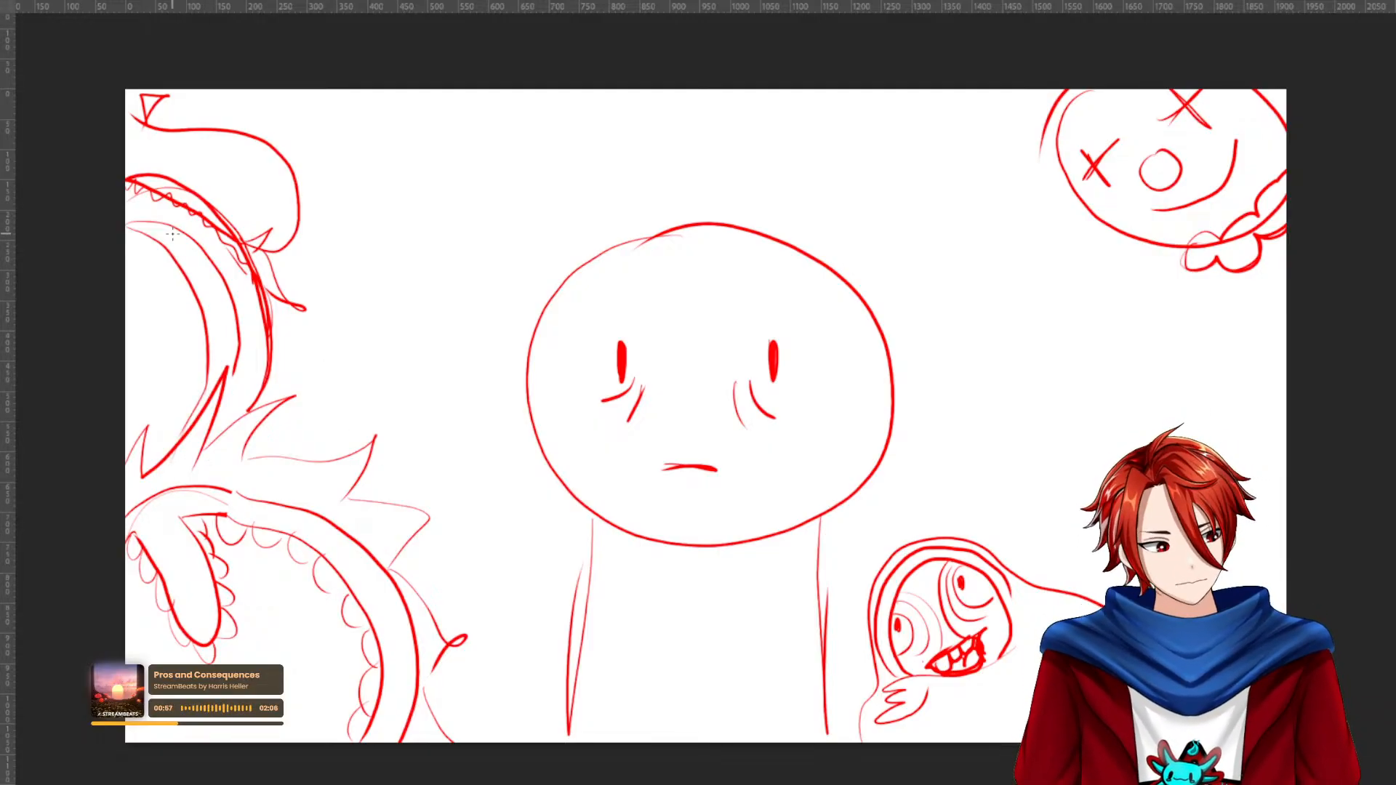
mouse_move(166, 229)
mouse_down()
mouse_move(195, 318)
mouse_move(193, 240)
mouse_move(211, 216)
mouse_move(177, 270)
mouse_move(189, 292)
mouse_move(175, 224)
mouse_up()
key(ctrl+z)
key(e)
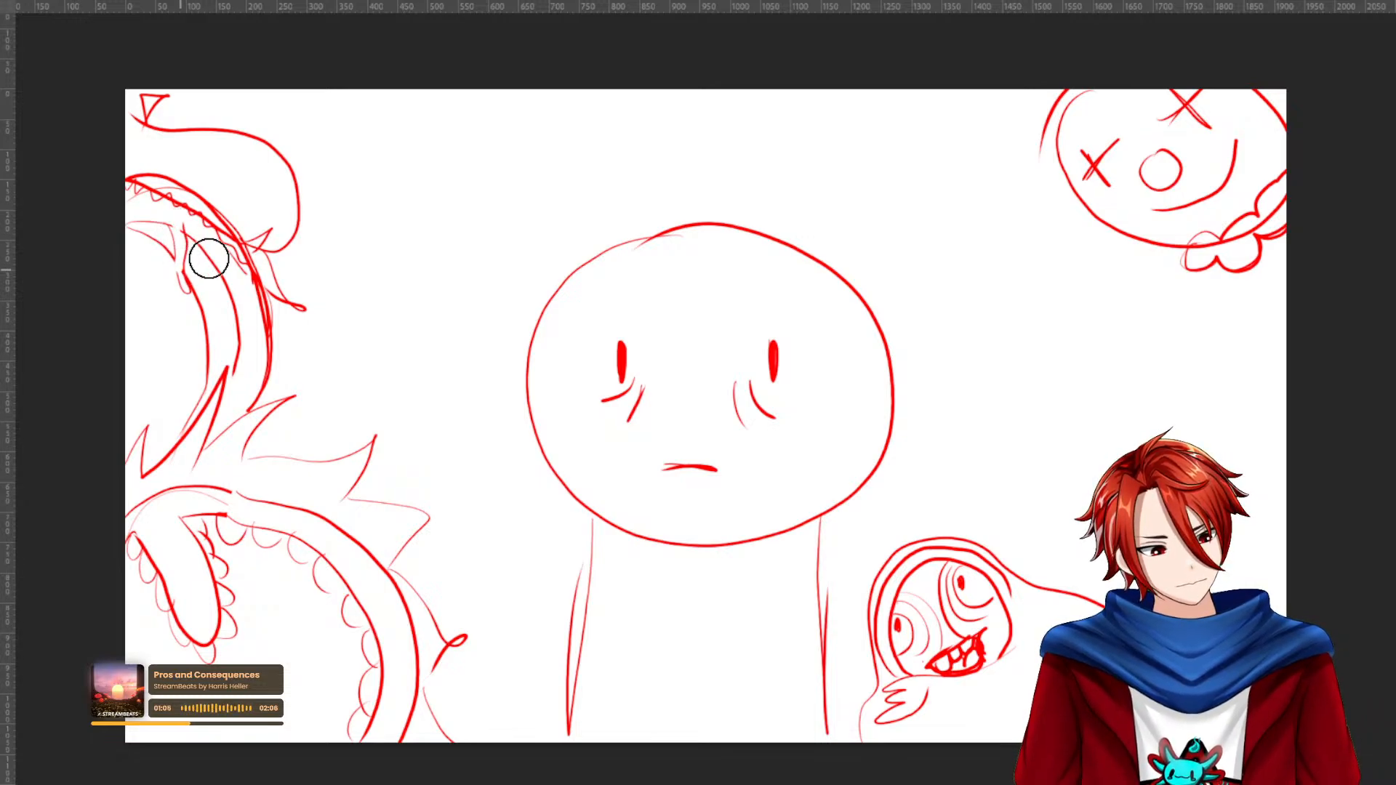
key(b)
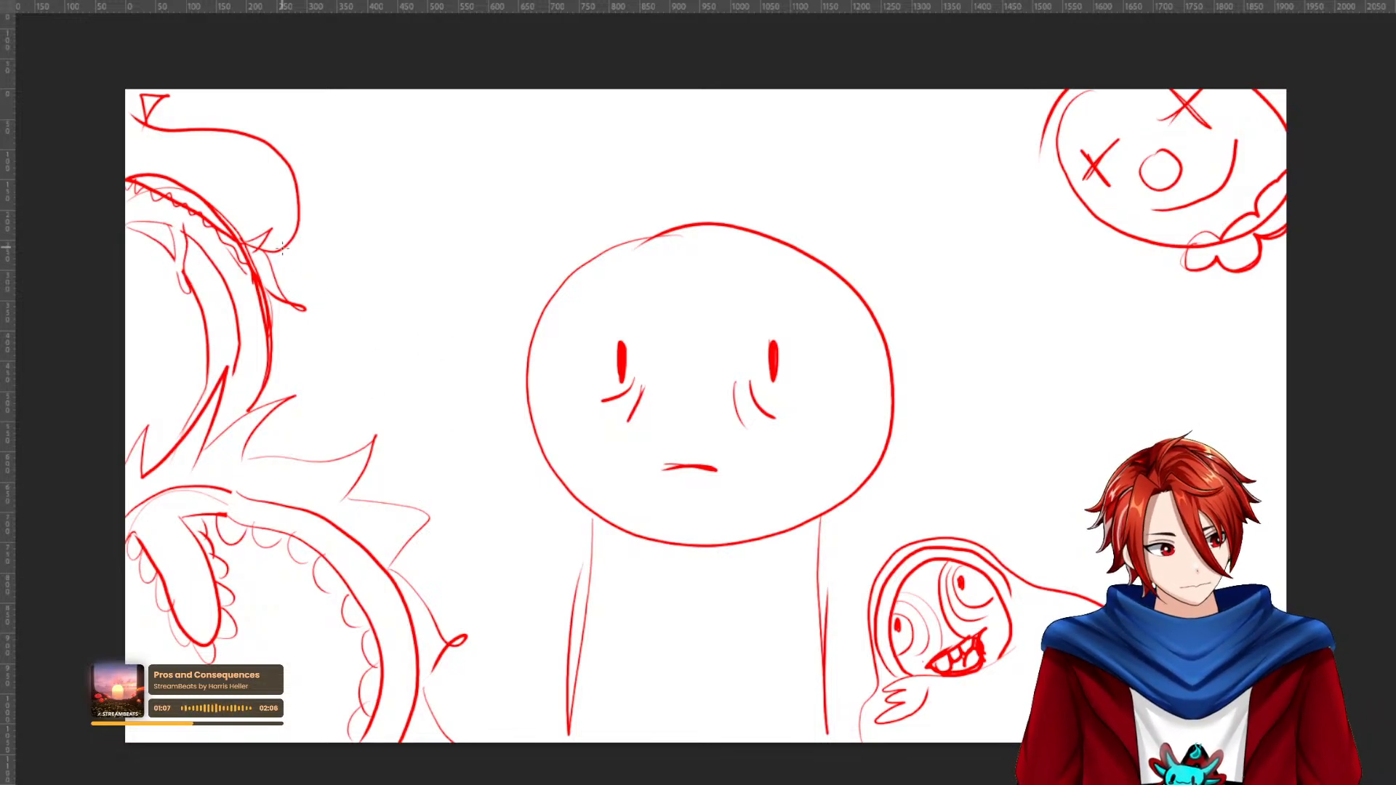
Draw thin drips hanging beneath the drooping loop at the upper left, undoing the stray strokes.
mouse_move(298, 226)
mouse_down()
mouse_move(291, 273)
mouse_move(279, 247)
mouse_move(293, 275)
mouse_move(293, 249)
mouse_move(285, 280)
mouse_move(277, 247)
mouse_up()
key(ctrl+z)
key(ctrl+z)
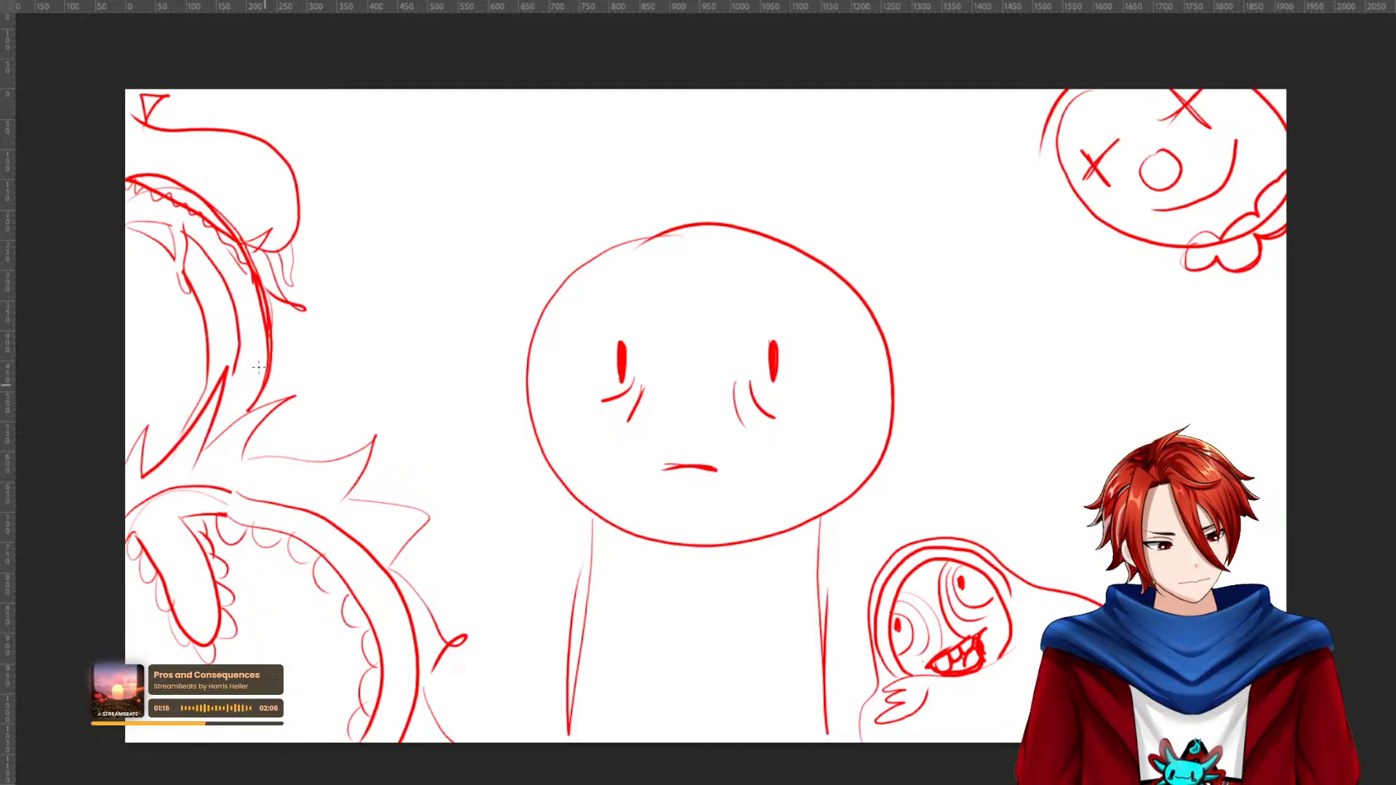
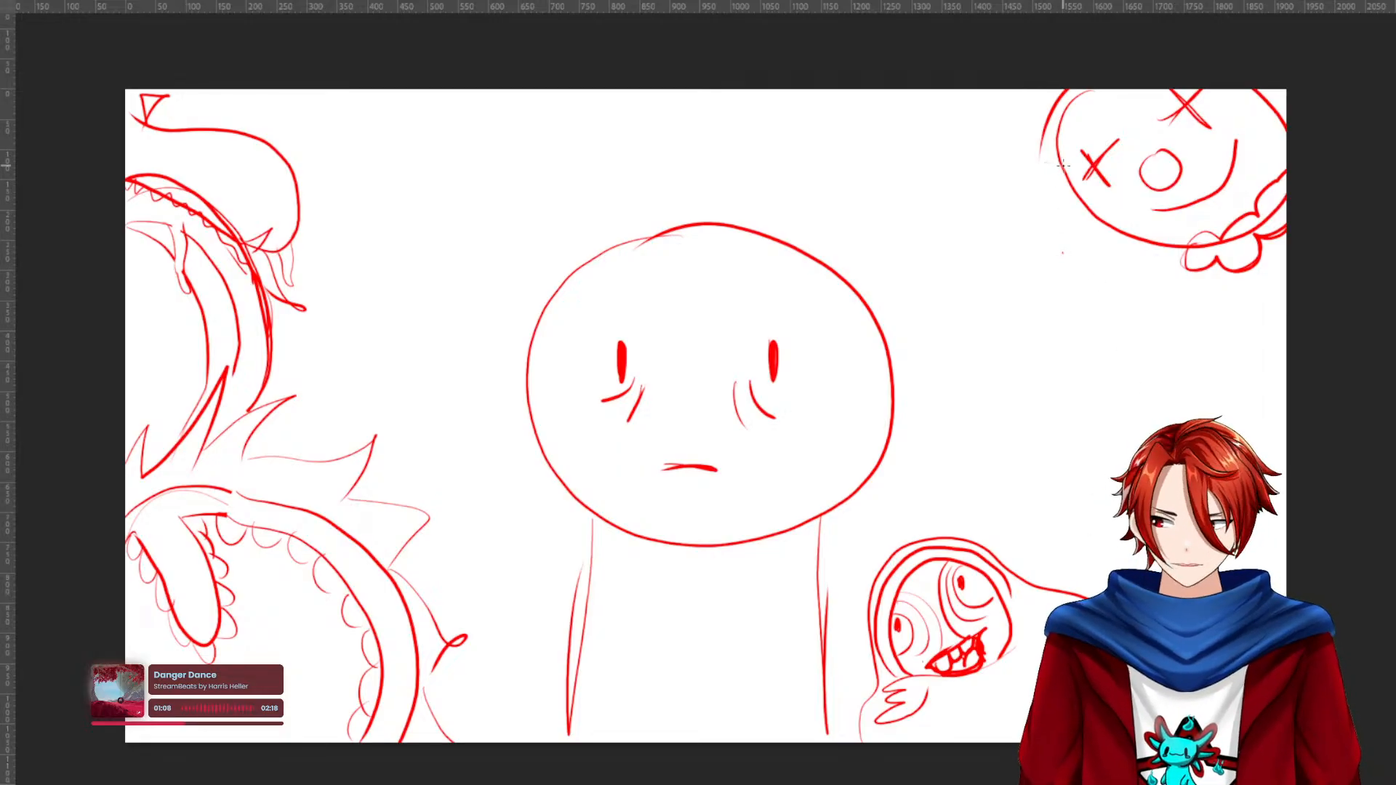
Try a long curving body outline with two small ovals beneath the X-eyed face, and undo it.
mouse_move(1065, 186)
mouse_down()
mouse_move(1138, 384)
mouse_move(1286, 578)
mouse_up()
drag(1196, 291, 1181, 425)
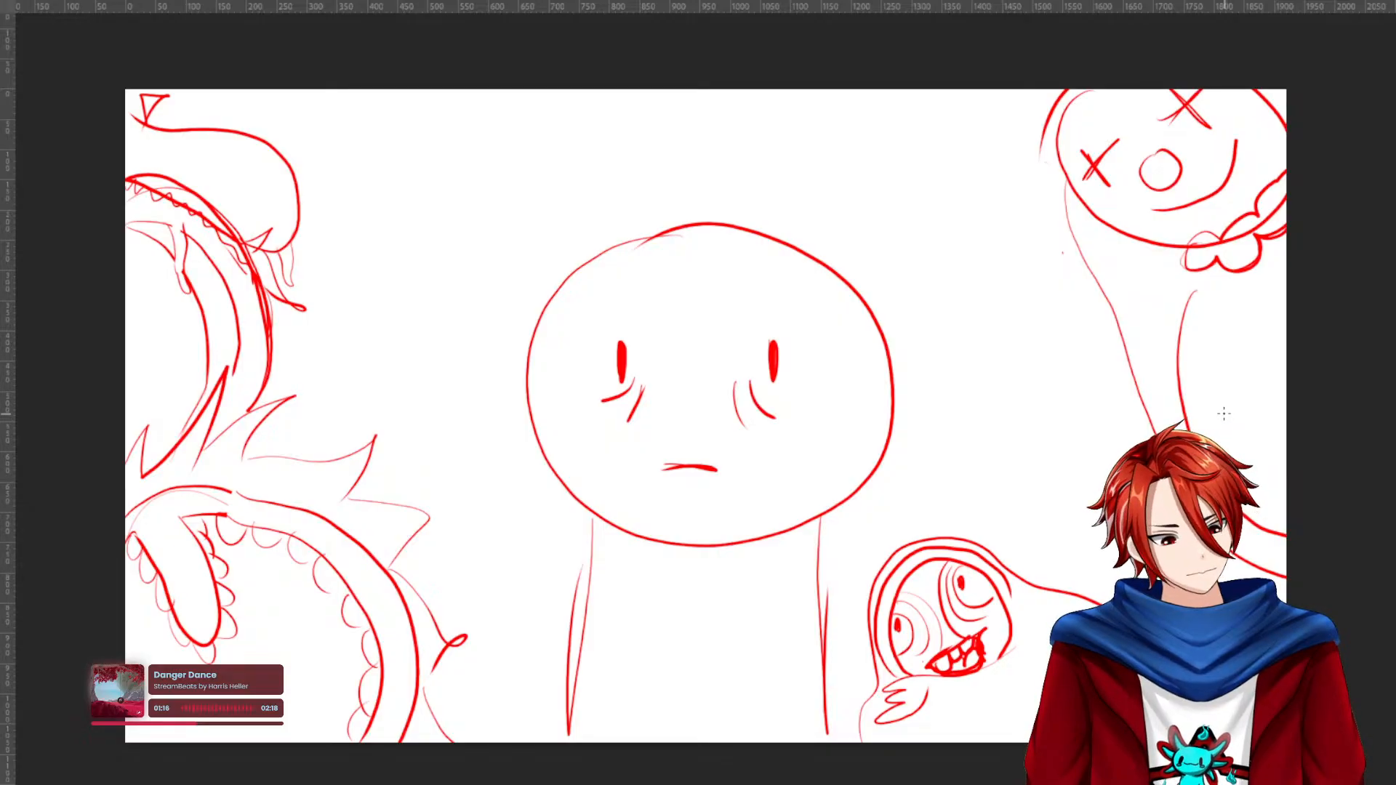
drag(1216, 394, 1248, 425)
drag(1274, 342, 1296, 370)
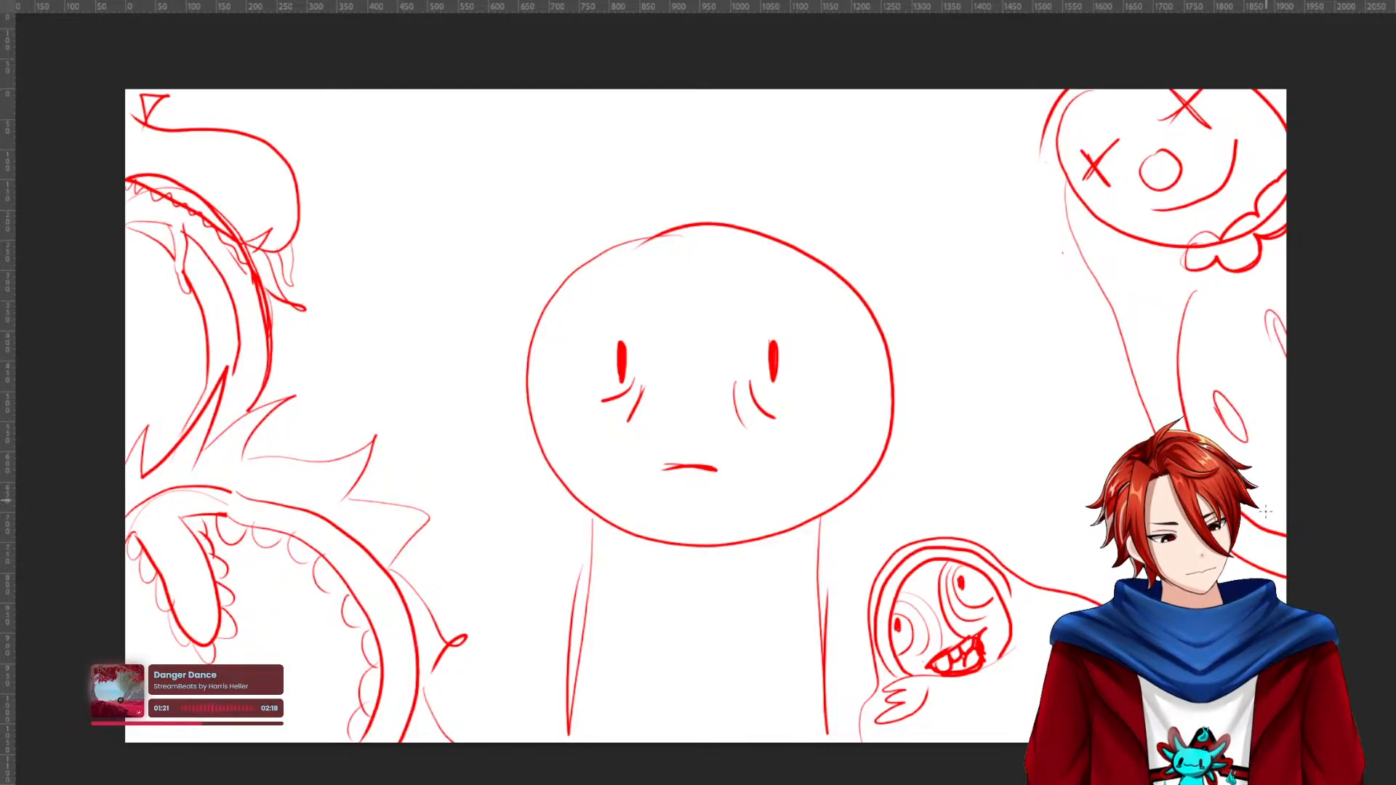
key(ctrl+z)
key(ctrl+z)
key(ctrl+z)
key(ctrl+z)
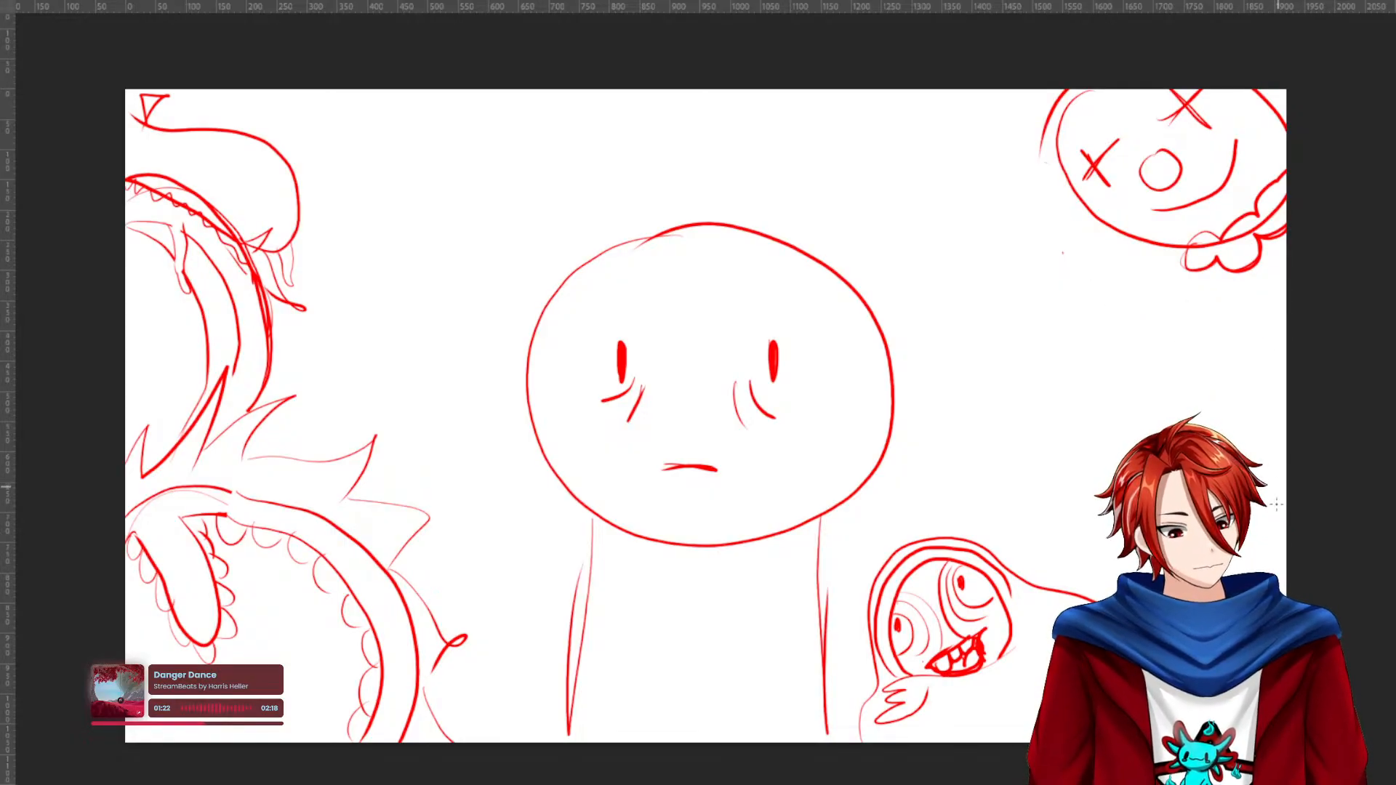
Draw angled body lines beneath the X-eyed face and a partly visible round creature with an eye at the right canvas edge.
drag(1210, 267, 1287, 393)
drag(1238, 304, 1199, 436)
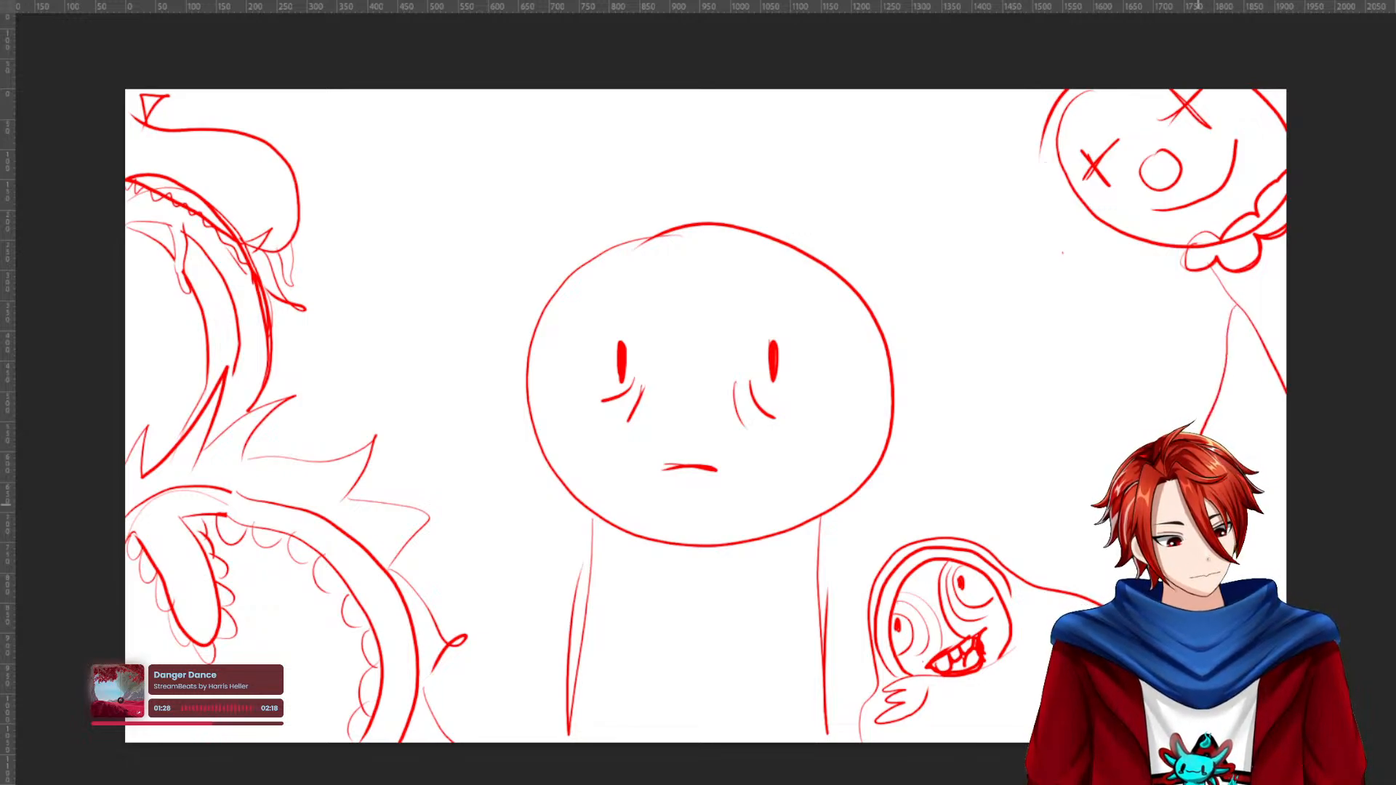
drag(1286, 440, 1239, 528)
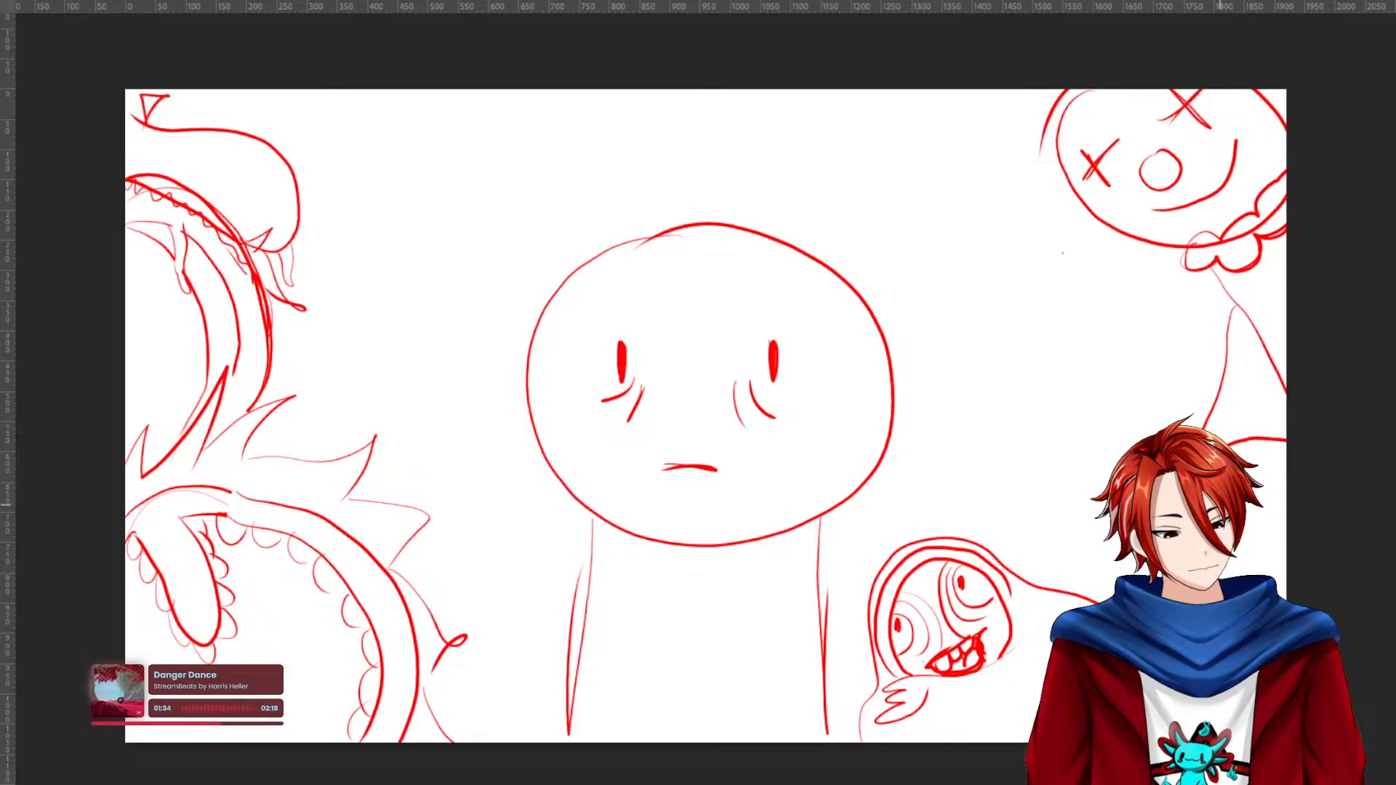
mouse_move(1277, 498)
mouse_down()
mouse_move(1277, 551)
mouse_move(1278, 497)
mouse_move(1268, 511)
mouse_up()
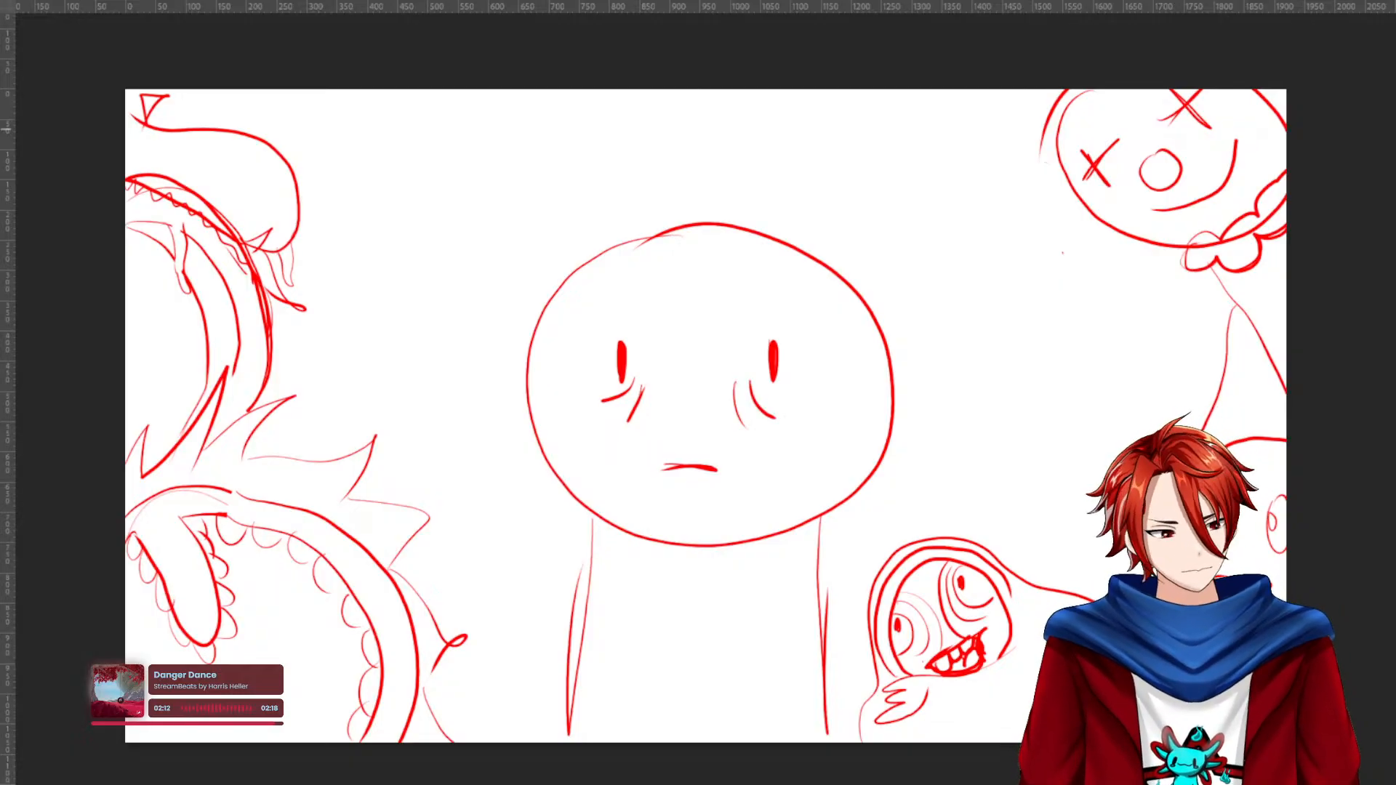
Draw large curves spreading from both sides of the central head, and a domed shape rising behind its top.
mouse_move(466, 90)
mouse_down()
mouse_move(436, 128)
mouse_move(442, 280)
mouse_move(528, 399)
mouse_up()
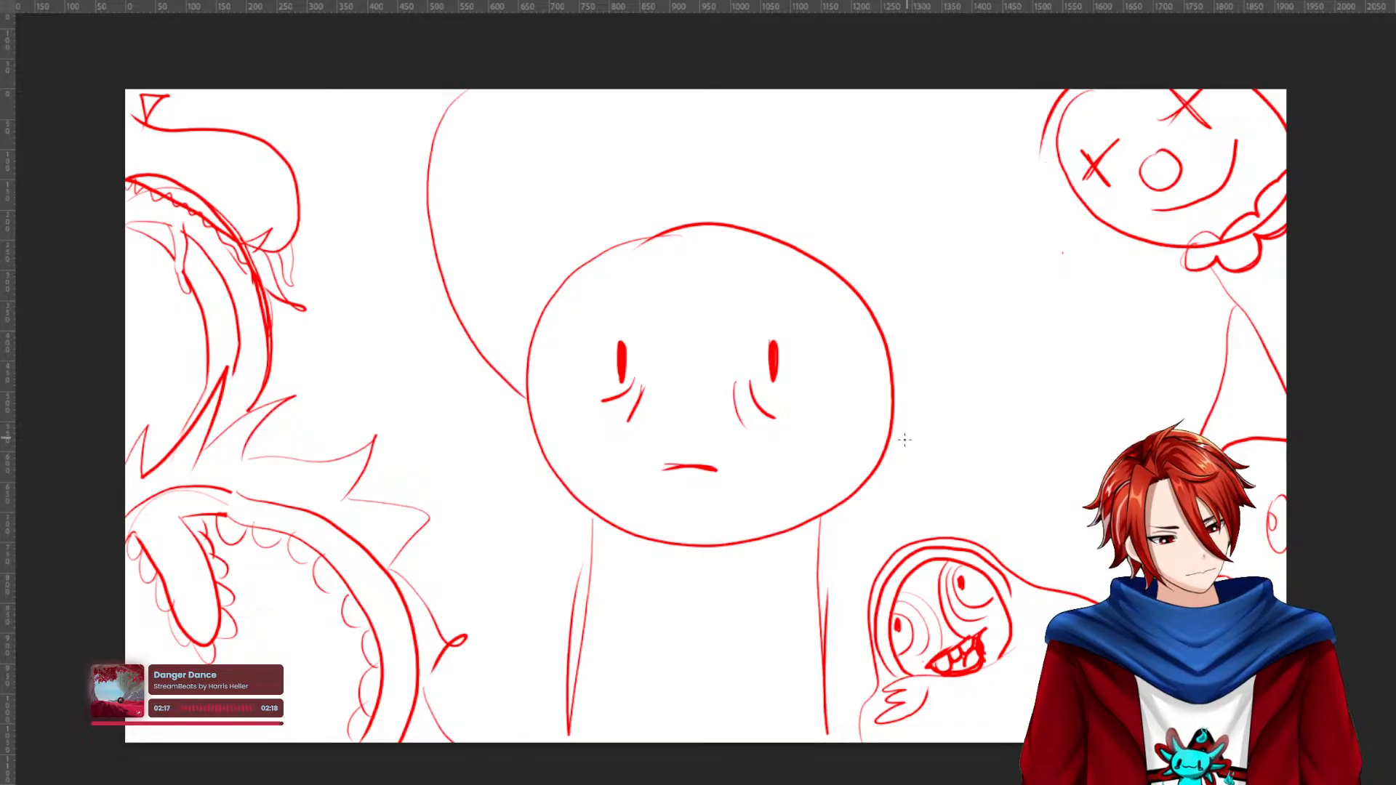
mouse_move(901, 454)
mouse_down()
mouse_move(964, 427)
mouse_move(1057, 343)
mouse_move(1103, 231)
mouse_up()
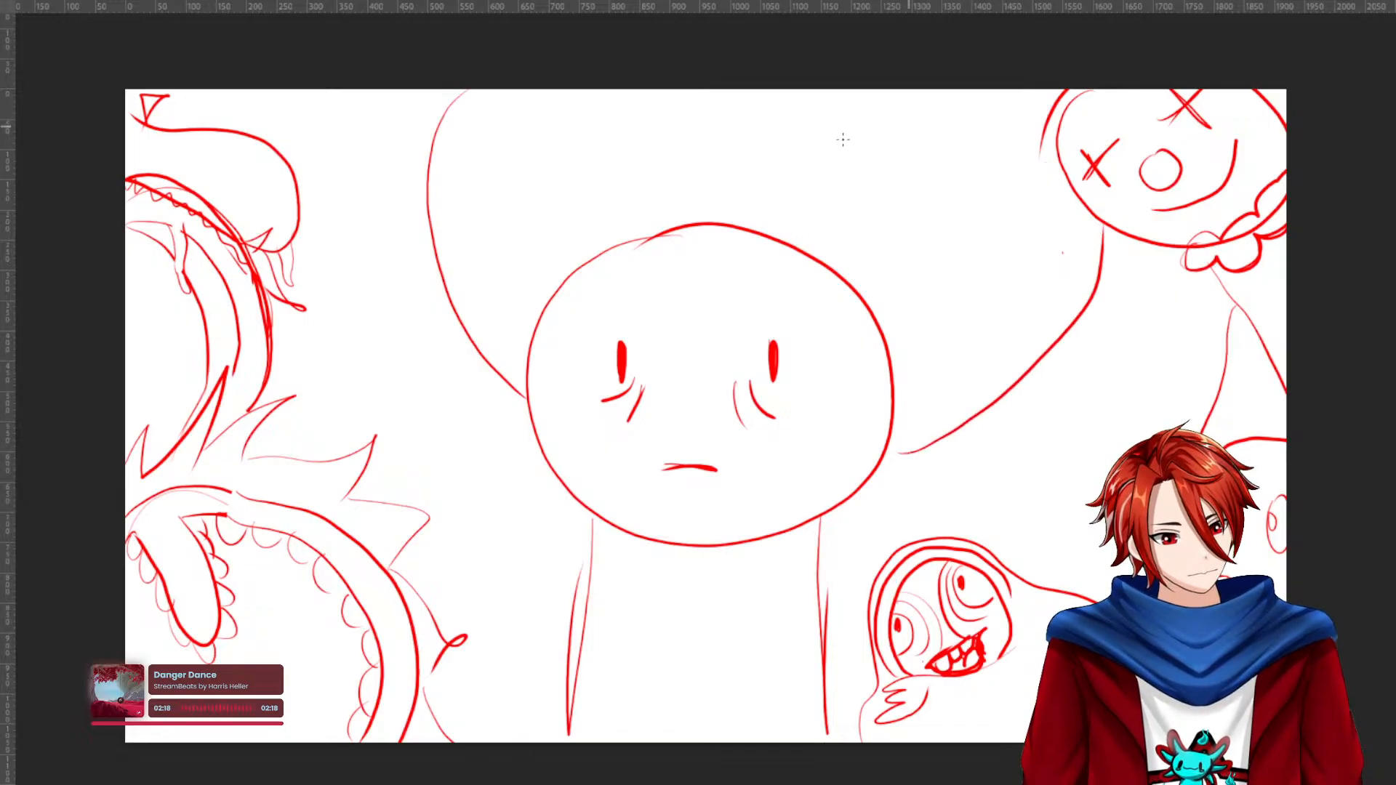
mouse_move(673, 184)
mouse_down()
mouse_move(832, 140)
mouse_move(882, 262)
mouse_move(865, 287)
mouse_move(665, 218)
mouse_up()
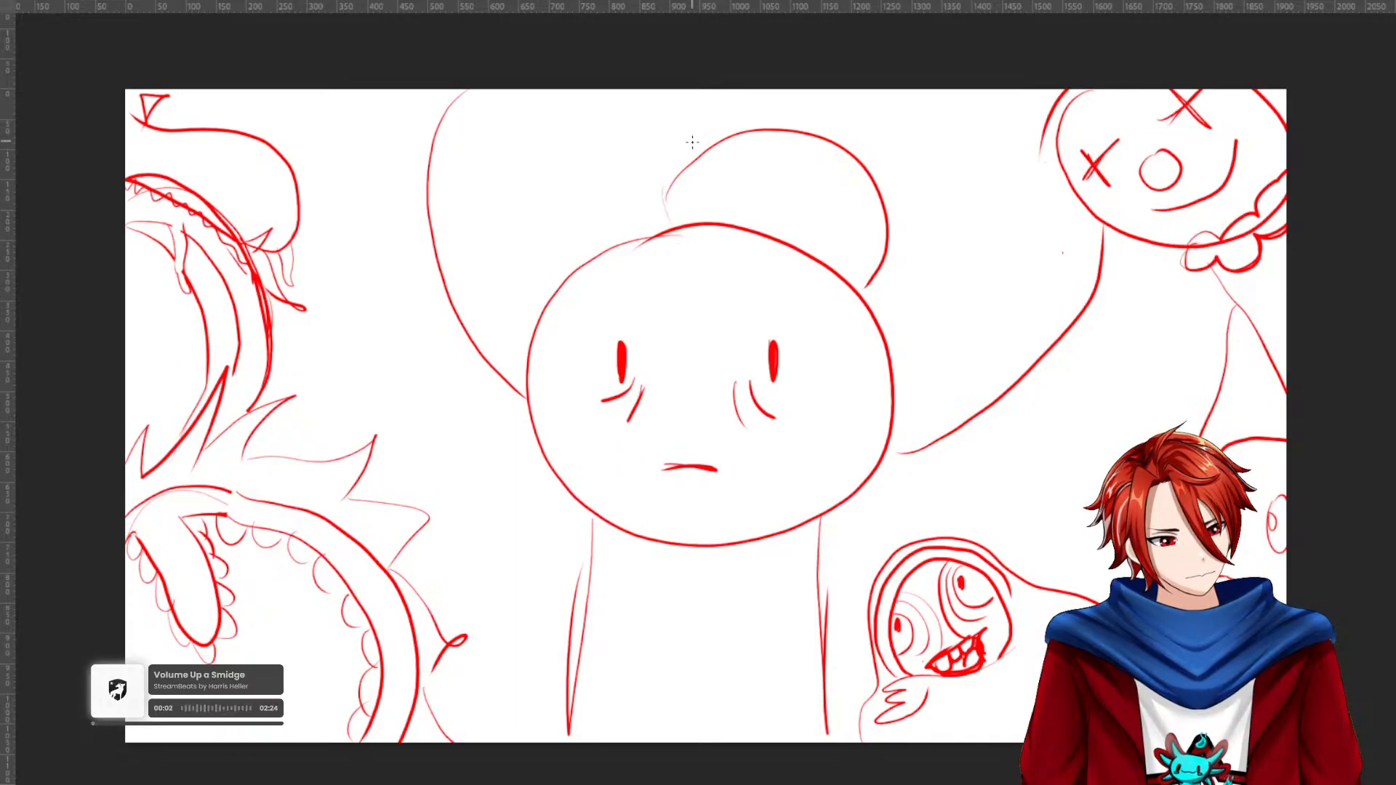
Surround the dome behind the central head with an outer arc, adding short radiating ticks between the two outlines.
drag(664, 90, 622, 233)
mouse_move(900, 89)
mouse_down()
mouse_move(952, 228)
mouse_move(901, 326)
mouse_up()
drag(898, 106, 870, 144)
mouse_move(836, 91)
mouse_down()
mouse_move(834, 130)
mouse_move(756, 91)
mouse_up()
drag(710, 121, 684, 104)
drag(668, 153, 634, 167)
drag(653, 195, 641, 226)
drag(886, 278, 893, 296)
drag(892, 249, 906, 263)
drag(897, 181, 922, 174)
drag(896, 226, 918, 227)
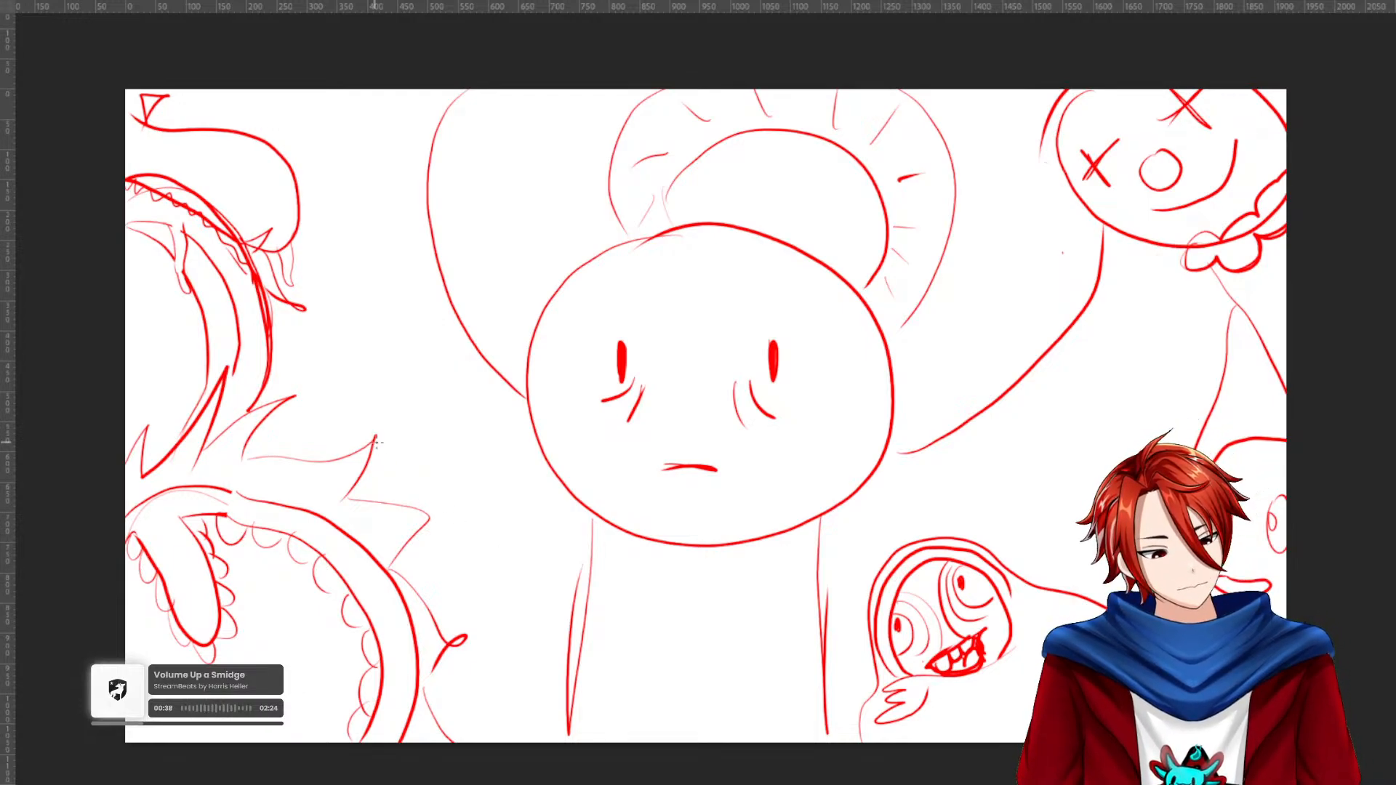
Outline an angular, boxy creature head above the scalloped lower-left arc, redoing its first stroke and thickening its brow edge.
mouse_move(376, 438)
mouse_down()
mouse_move(415, 436)
mouse_move(487, 508)
mouse_up()
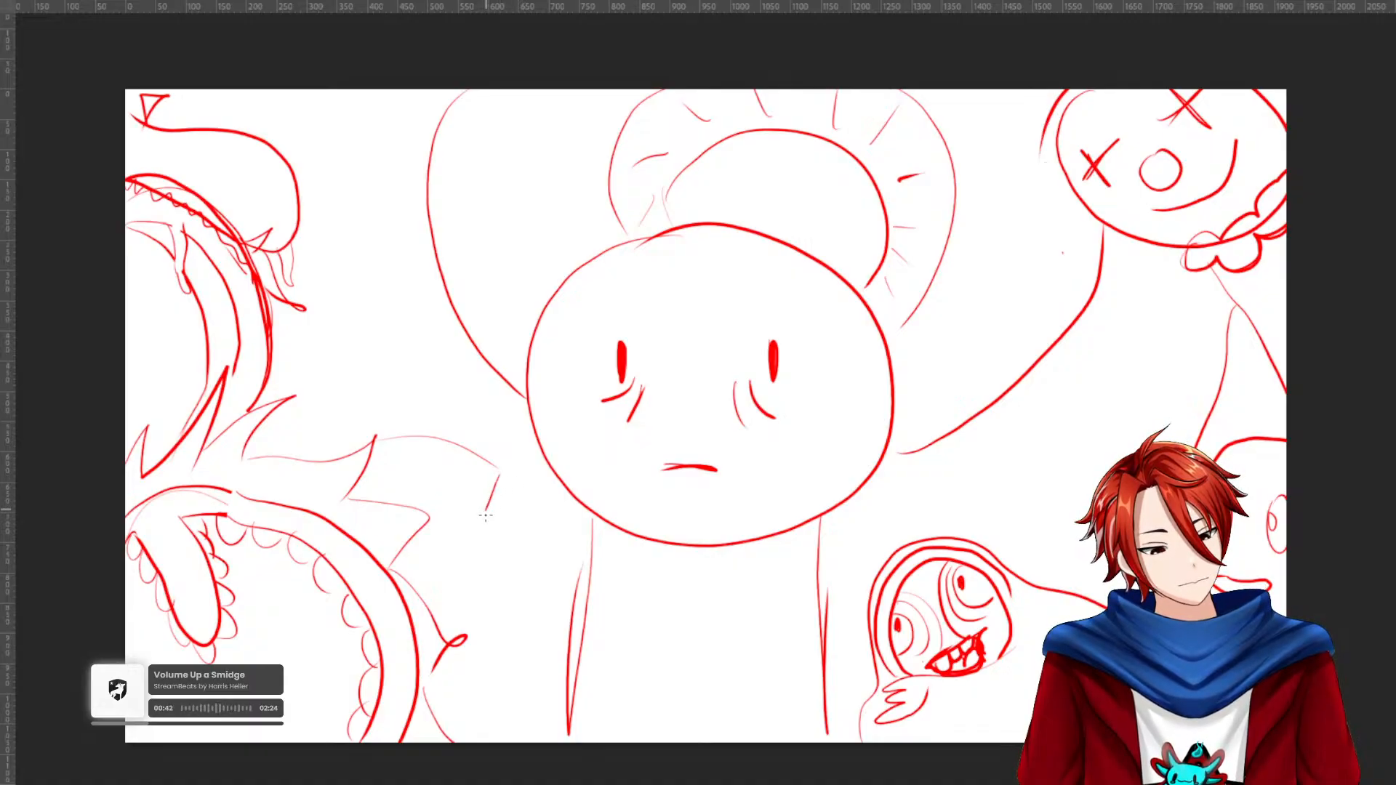
key(ctrl+z)
mouse_move(377, 436)
mouse_down()
mouse_move(430, 444)
mouse_move(517, 485)
mouse_move(453, 625)
mouse_up()
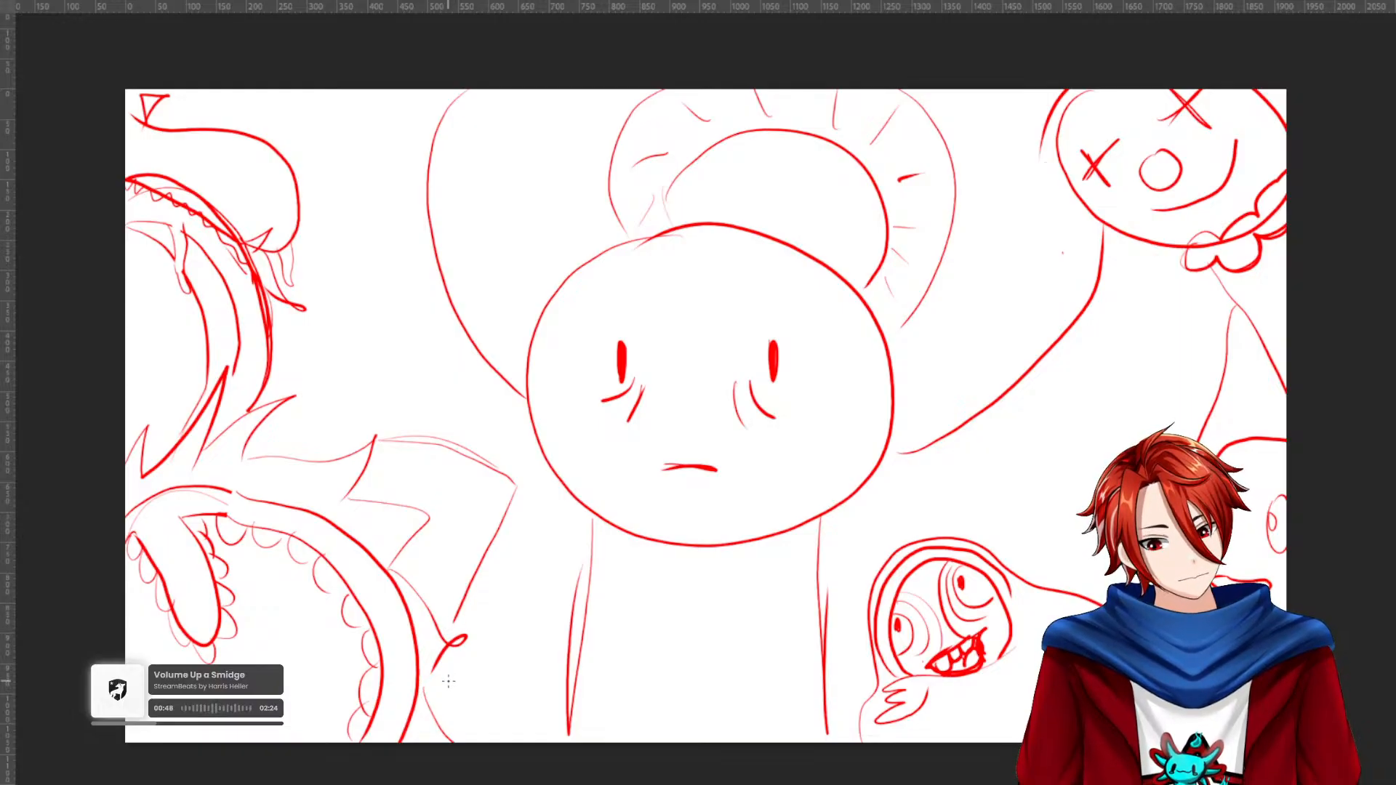
drag(452, 649, 469, 736)
mouse_move(513, 487)
mouse_down()
mouse_move(405, 432)
mouse_move(345, 414)
mouse_move(302, 447)
mouse_up()
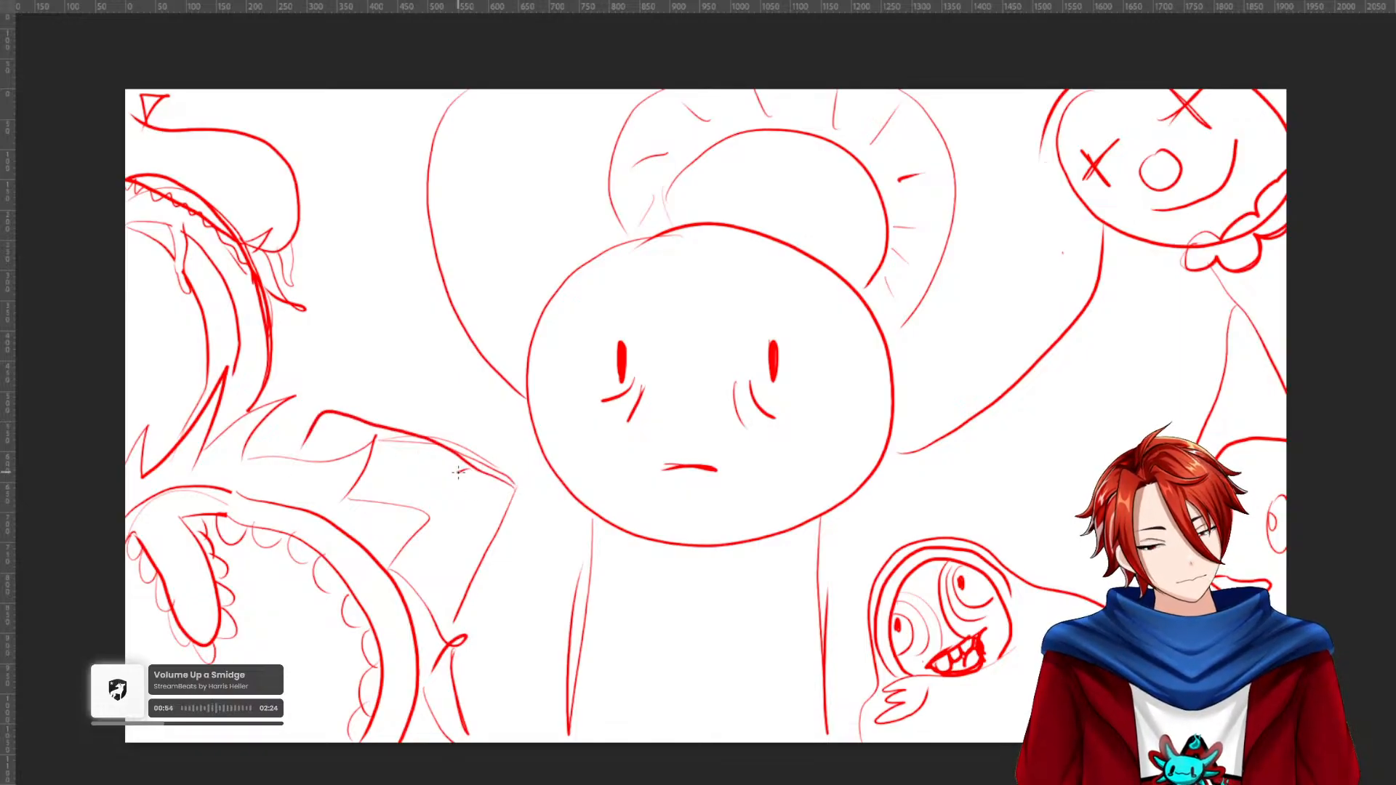
Add two staring eyes and blocky teeth inside the angular creature's head.
mouse_move(430, 450)
mouse_down()
mouse_move(408, 501)
mouse_move(430, 450)
mouse_up()
mouse_move(440, 501)
mouse_down()
mouse_move(487, 545)
mouse_move(437, 544)
mouse_move(440, 511)
mouse_move(454, 580)
mouse_up()
mouse_move(398, 441)
mouse_down()
mouse_move(415, 485)
mouse_move(418, 445)
mouse_up()
mouse_move(317, 454)
mouse_down()
mouse_move(346, 434)
mouse_move(403, 482)
mouse_move(406, 469)
mouse_move(344, 455)
mouse_up()
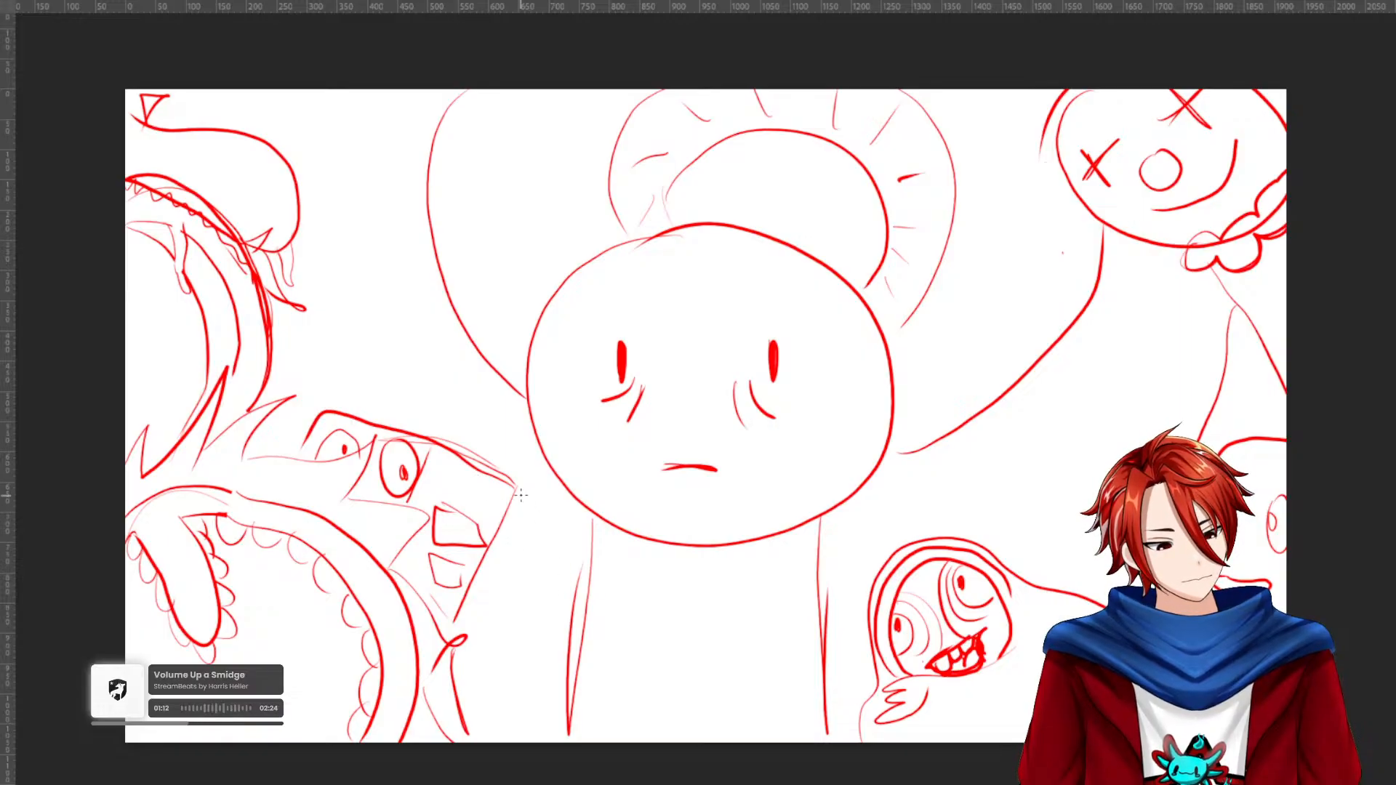
Draw the angular creature's long side edge down to the canvas bottom, redoing the stroke, and reinforce its jaw line.
mouse_move(515, 486)
mouse_down()
mouse_move(525, 546)
mouse_move(470, 730)
mouse_up()
key(ctrl+z)
mouse_move(531, 513)
mouse_down()
mouse_move(496, 662)
mouse_move(499, 734)
mouse_up()
drag(520, 497, 451, 638)
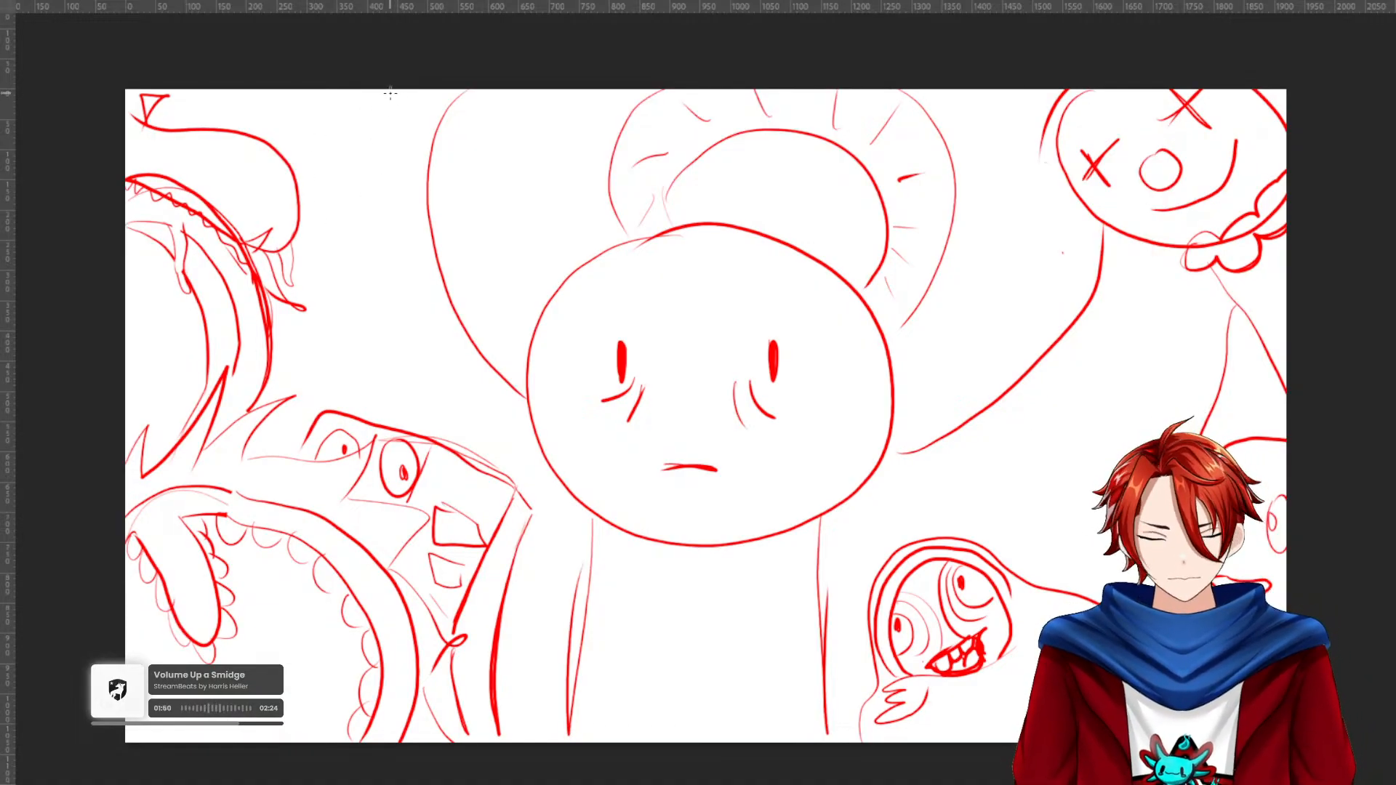
mouse_move(377, 91)
mouse_down()
mouse_move(379, 132)
mouse_move(340, 198)
mouse_move(294, 236)
mouse_up()
mouse_move(338, 91)
mouse_down()
mouse_move(338, 127)
mouse_move(314, 179)
mouse_up()
key(ctrl+z)
key(ctrl+z)
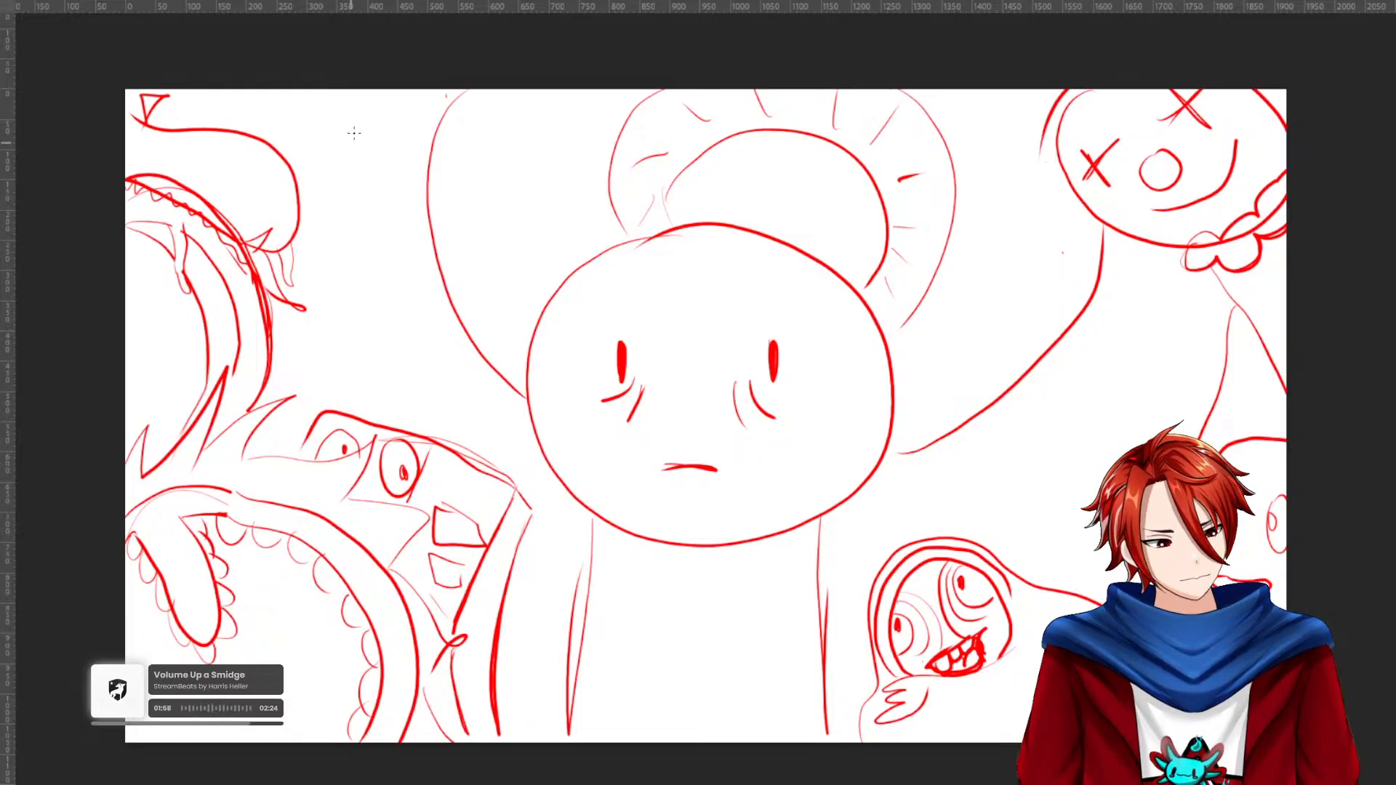
Sketch a hooded, skull-like face with hollow eyes between the drooping loop and the angular creature.
mouse_move(306, 220)
mouse_down()
mouse_move(351, 212)
mouse_move(401, 264)
mouse_move(419, 342)
mouse_move(382, 400)
mouse_up()
mouse_move(373, 243)
mouse_down()
mouse_move(401, 343)
mouse_move(385, 424)
mouse_move(309, 275)
mouse_move(273, 324)
mouse_move(309, 367)
mouse_move(377, 382)
mouse_move(409, 369)
mouse_up()
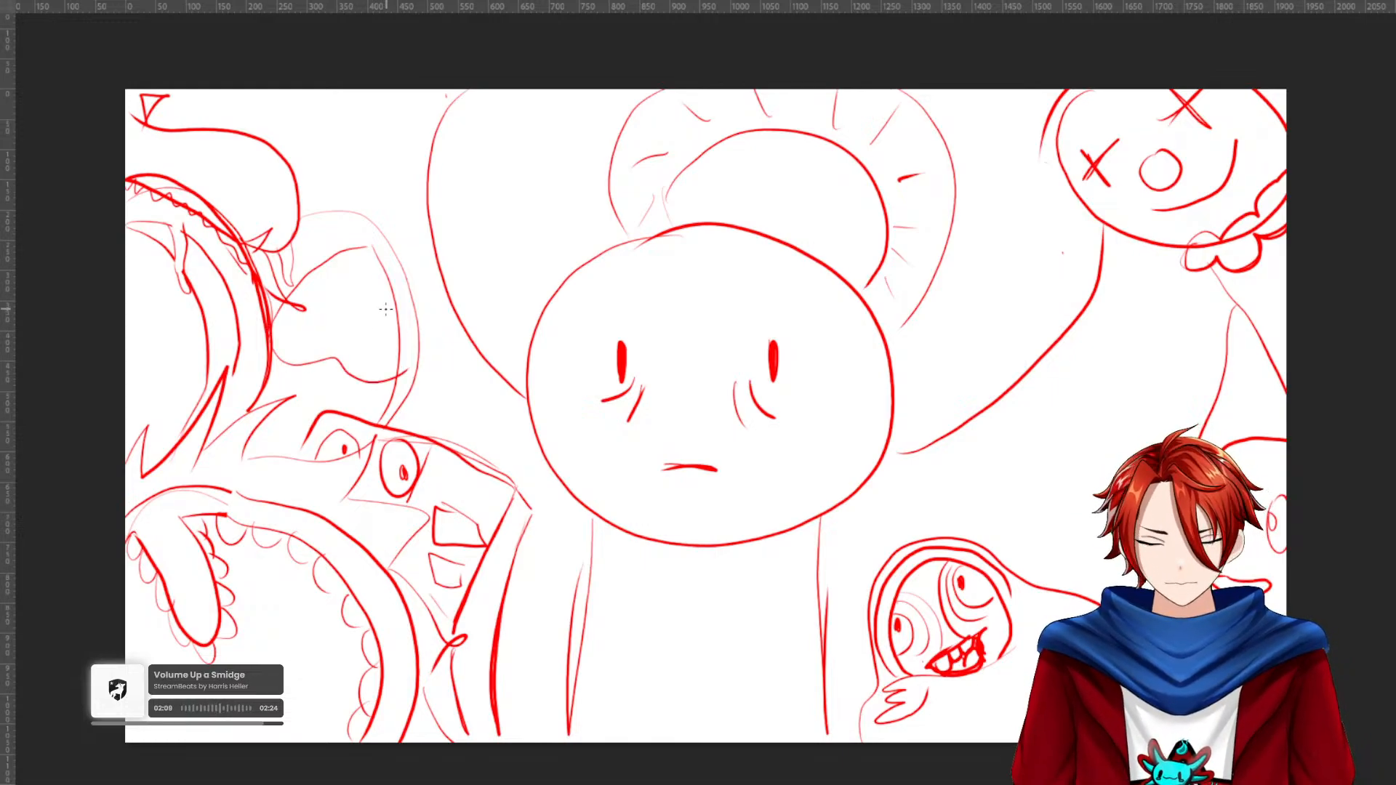
drag(376, 311, 299, 305)
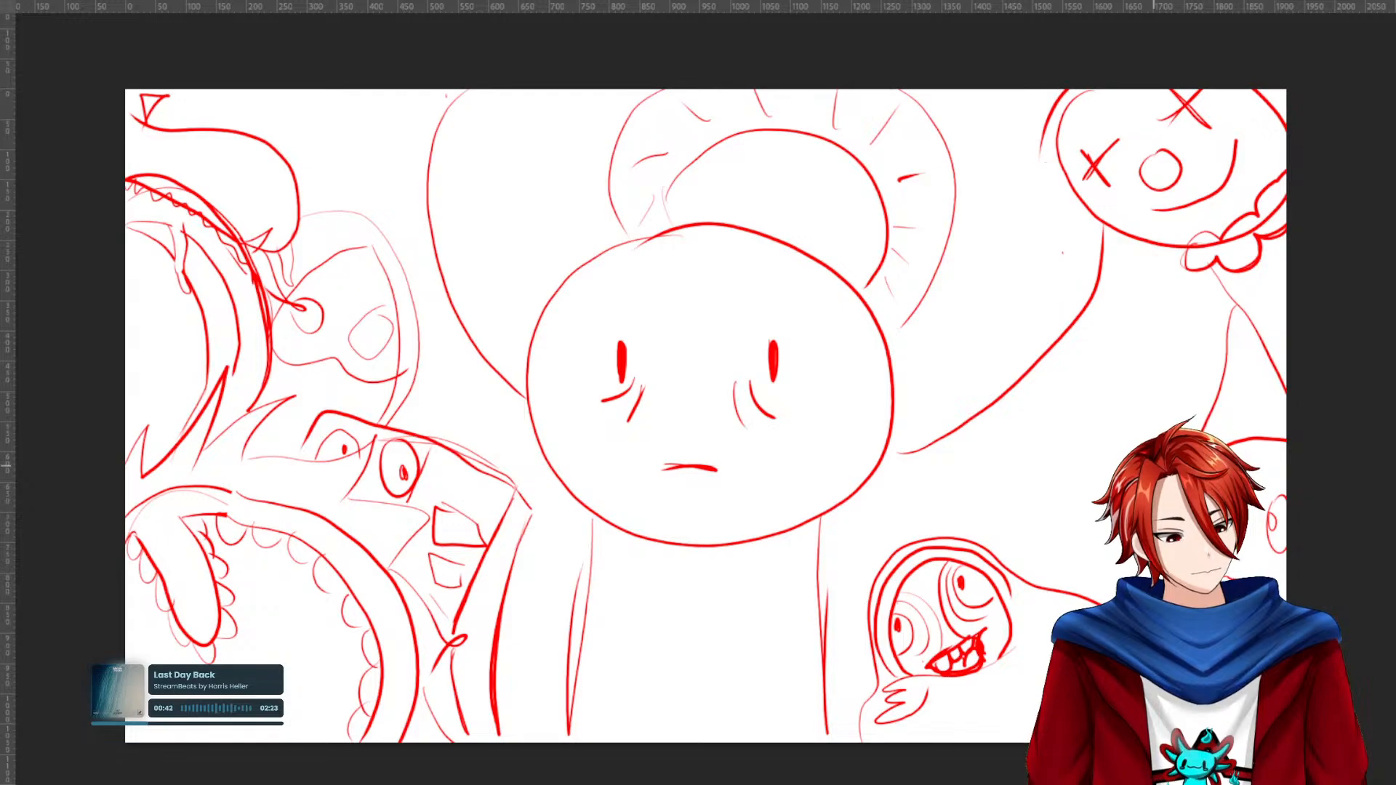
Sketch a round creature face above the toothy hooded one, with a jagged fur outline and an inner ring of spikes.
mouse_move(1127, 438)
mouse_down()
mouse_move(1006, 456)
mouse_move(1014, 539)
mouse_move(1097, 524)
mouse_move(1128, 444)
mouse_move(1002, 578)
mouse_up()
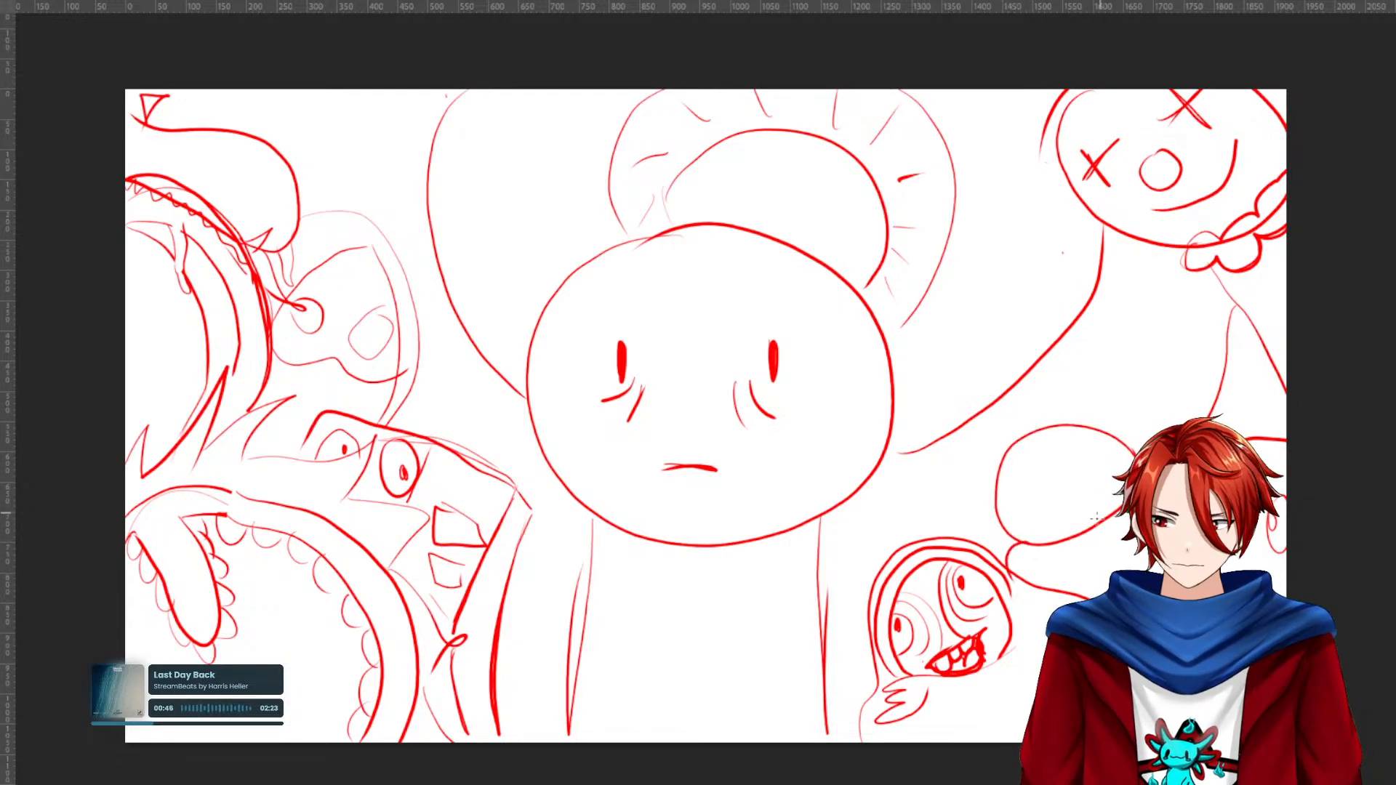
mouse_move(1020, 418)
mouse_down()
mouse_move(1123, 393)
mouse_move(1172, 420)
mouse_move(1150, 444)
mouse_move(1175, 465)
mouse_up()
mouse_move(1018, 420)
mouse_down()
mouse_move(966, 466)
mouse_move(983, 475)
mouse_move(967, 504)
mouse_move(1011, 569)
mouse_up()
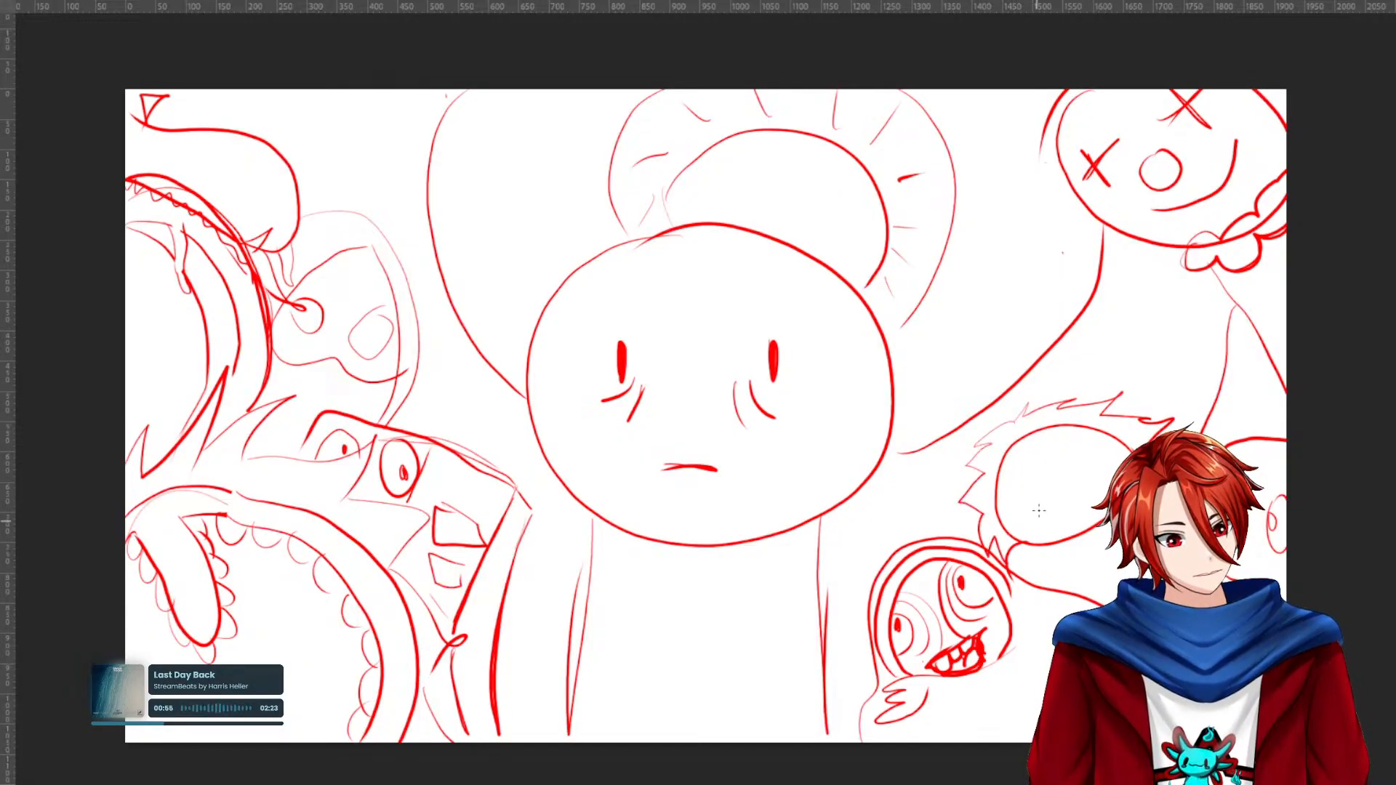
mouse_move(1029, 515)
mouse_down()
mouse_move(1012, 509)
mouse_move(1009, 477)
mouse_move(1083, 432)
mouse_up()
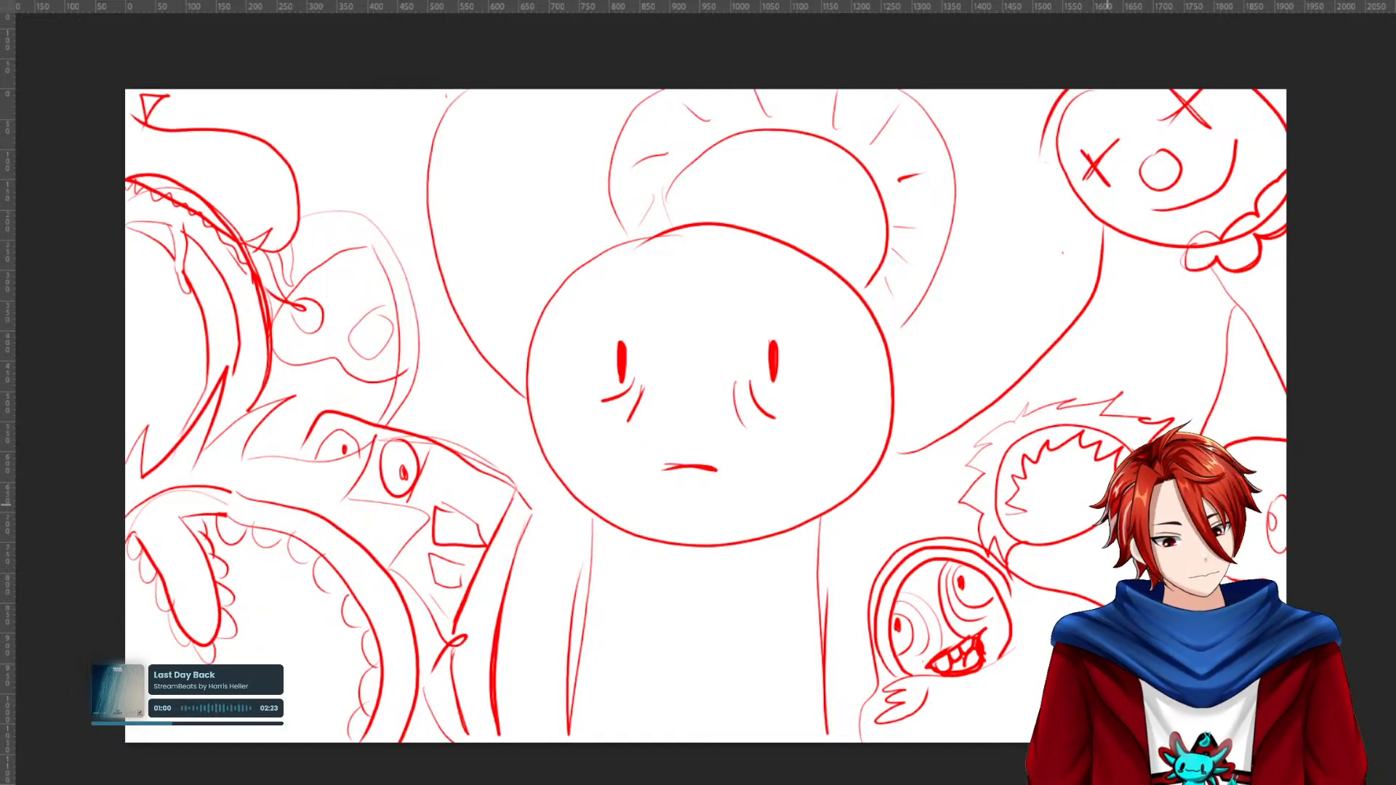
mouse_move(1075, 499)
mouse_down()
mouse_move(1036, 536)
mouse_move(1021, 520)
mouse_move(1095, 515)
mouse_move(1059, 529)
mouse_move(1031, 488)
mouse_up()
key(ctrl+z)
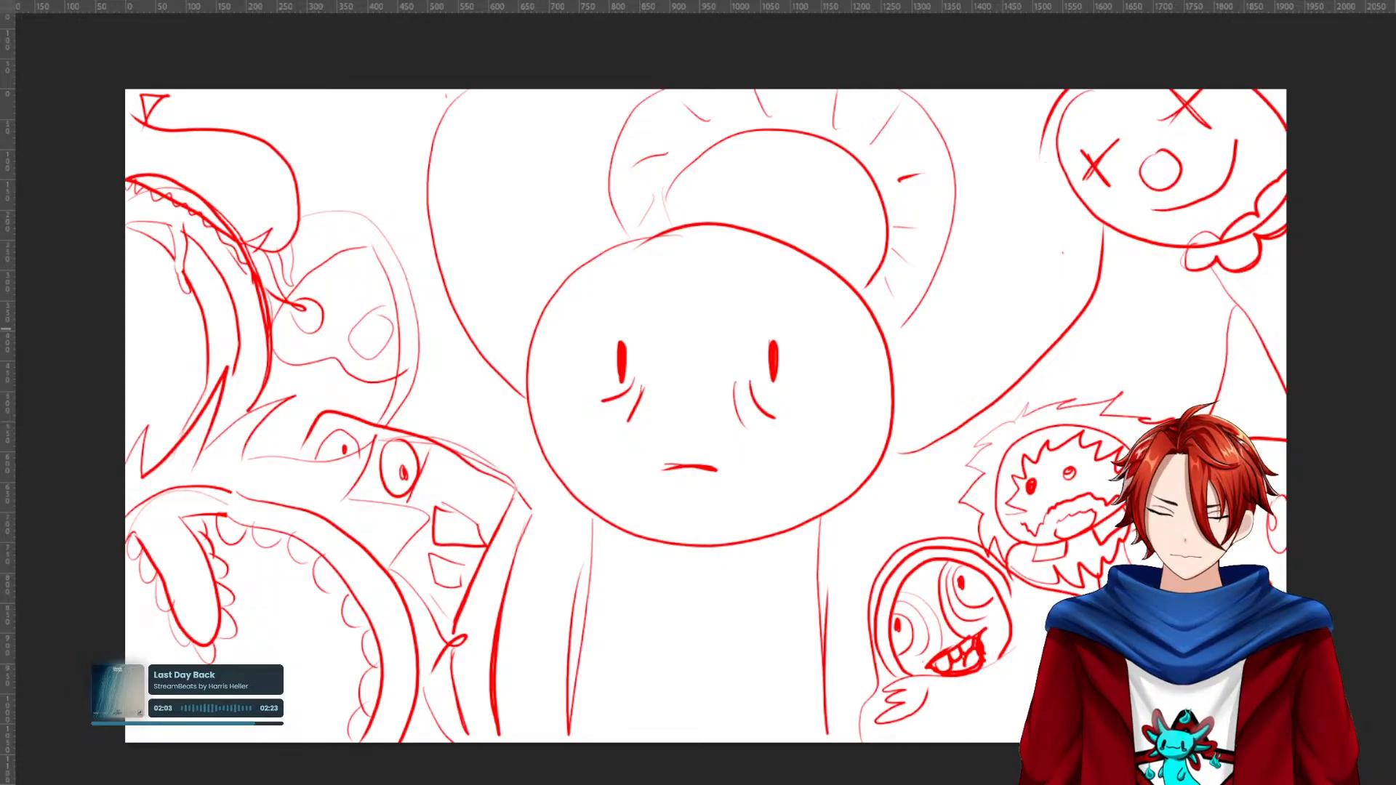
Draw a hooded figure below the X-eyed face, with an inner hood line and small four-sided facial features.
mouse_move(1217, 282)
mouse_down()
mouse_move(1168, 278)
mouse_move(1136, 302)
mouse_move(1138, 380)
mouse_up()
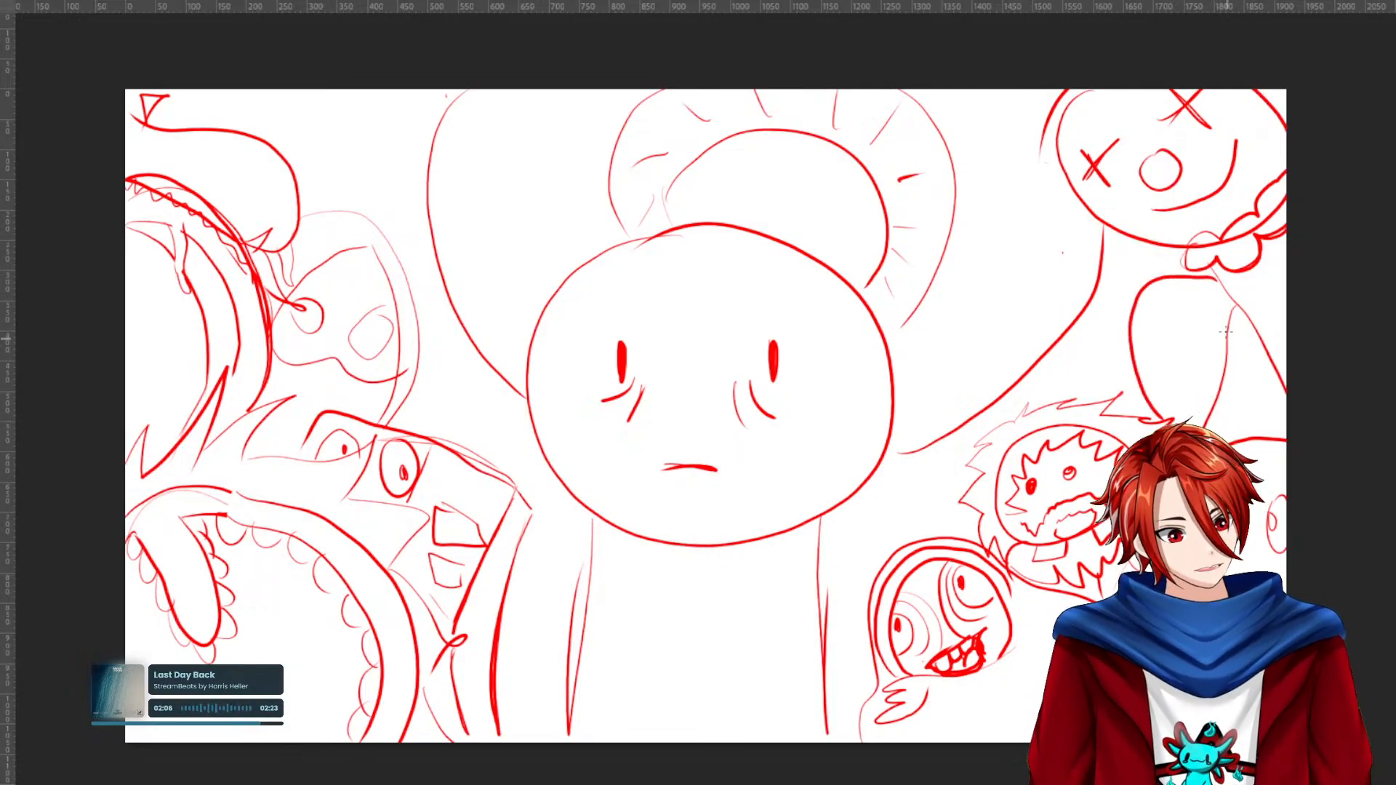
mouse_move(1229, 304)
mouse_down()
mouse_move(1168, 309)
mouse_move(1149, 385)
mouse_up()
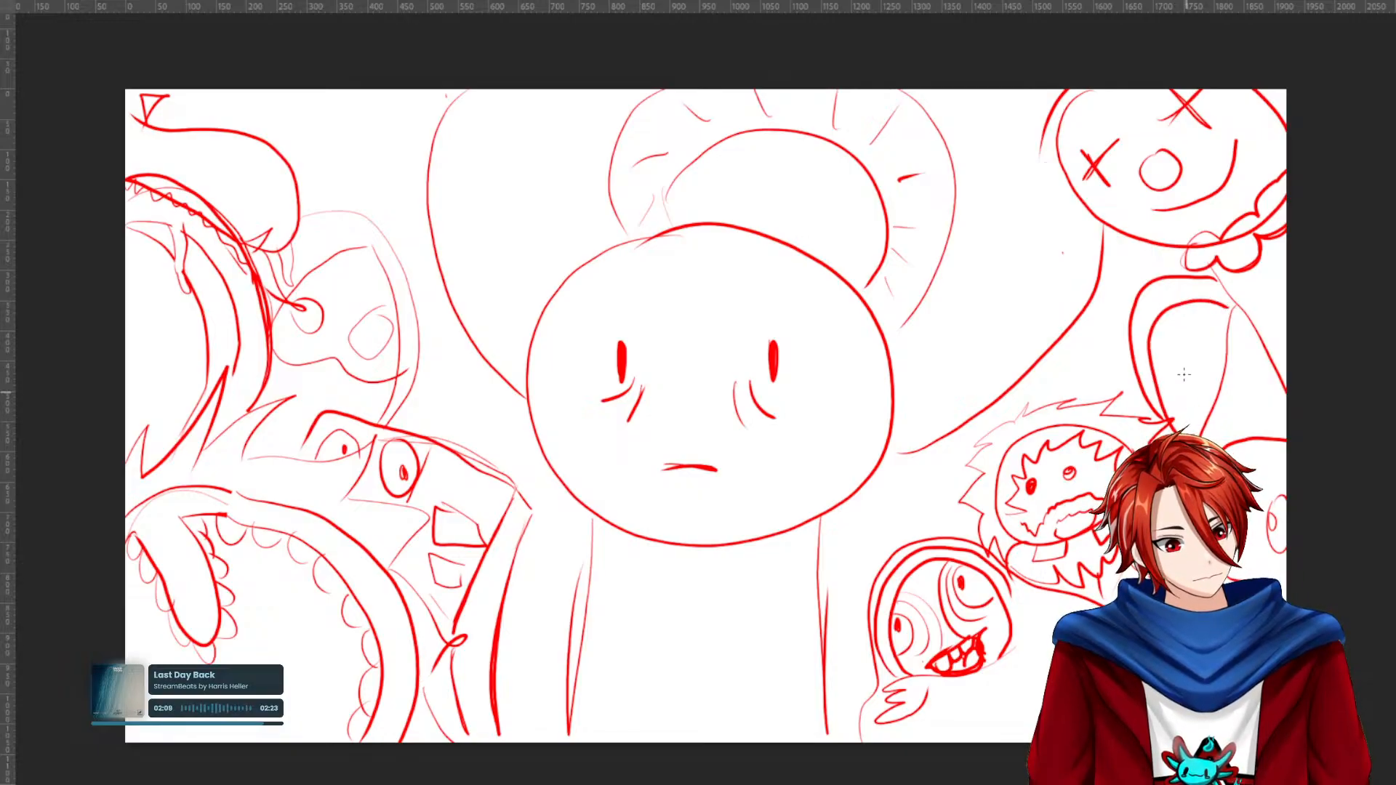
mouse_move(1164, 333)
mouse_down()
mouse_move(1171, 352)
mouse_move(1184, 336)
mouse_move(1210, 342)
mouse_move(1185, 339)
mouse_move(1188, 379)
mouse_up()
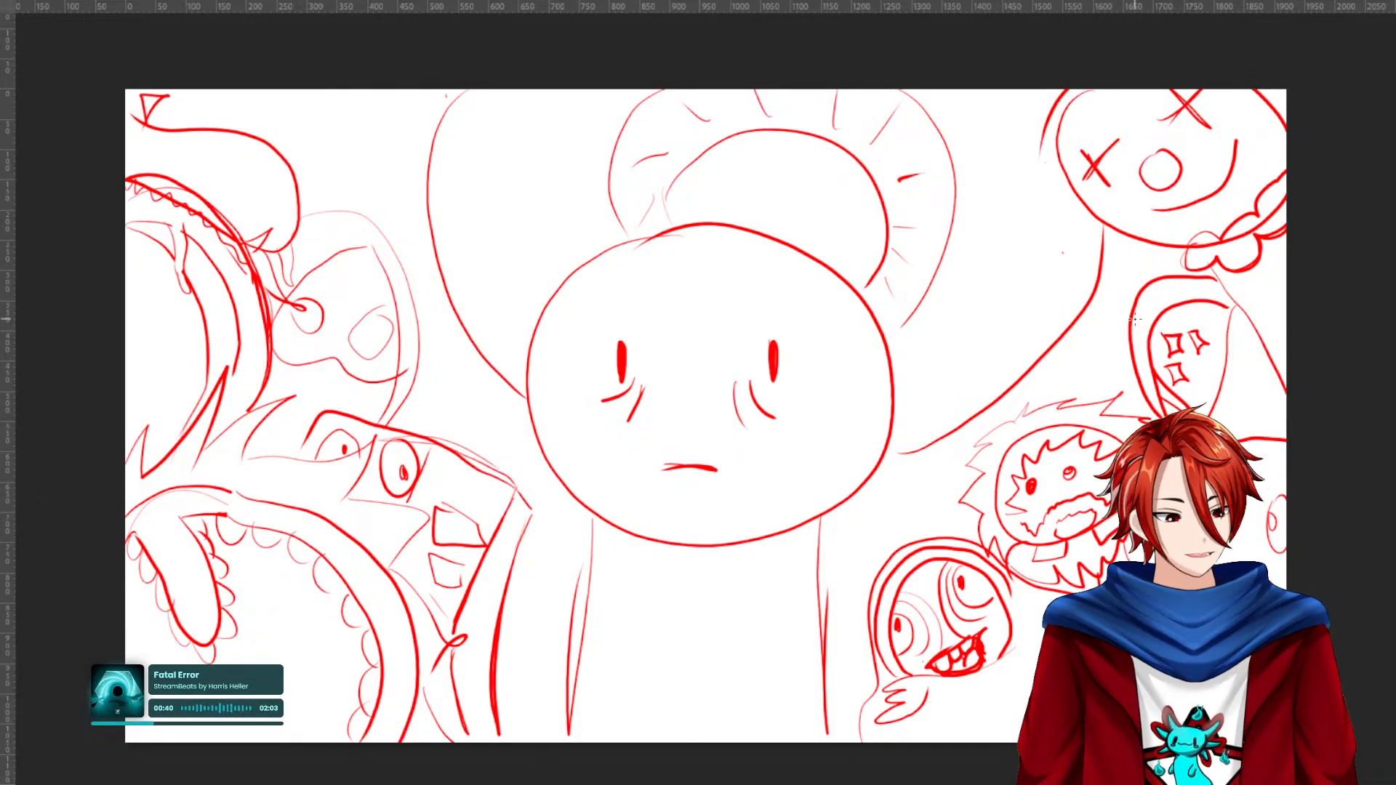
Clear the canvas and sketch a simple round-headed character with two eyes, a flat mouth and two long body lines.
key(Delete)
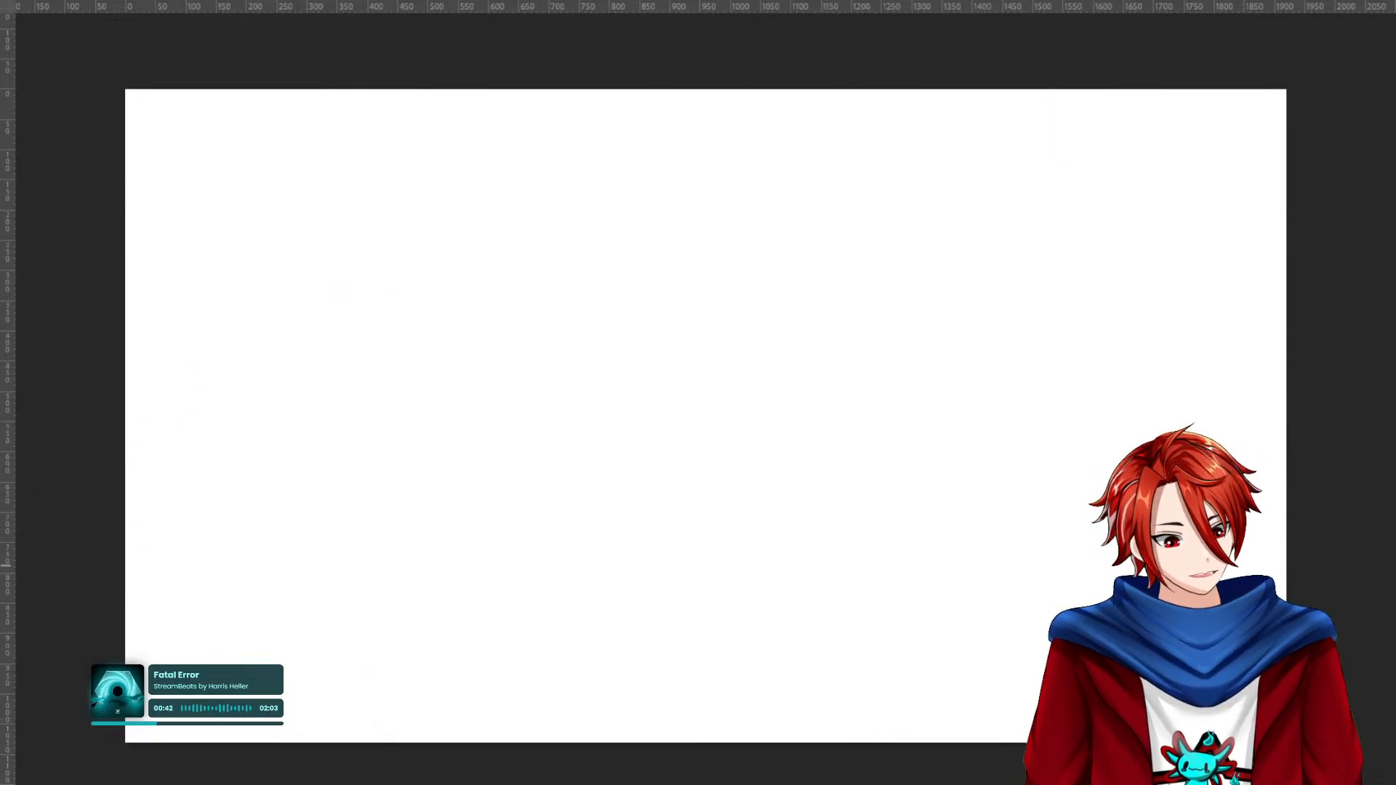
mouse_move(681, 250)
mouse_down()
mouse_move(759, 397)
mouse_move(711, 233)
mouse_up()
drag(650, 308, 652, 327)
mouse_move(729, 301)
mouse_down()
mouse_move(726, 319)
mouse_move(730, 298)
mouse_up()
drag(665, 362, 704, 367)
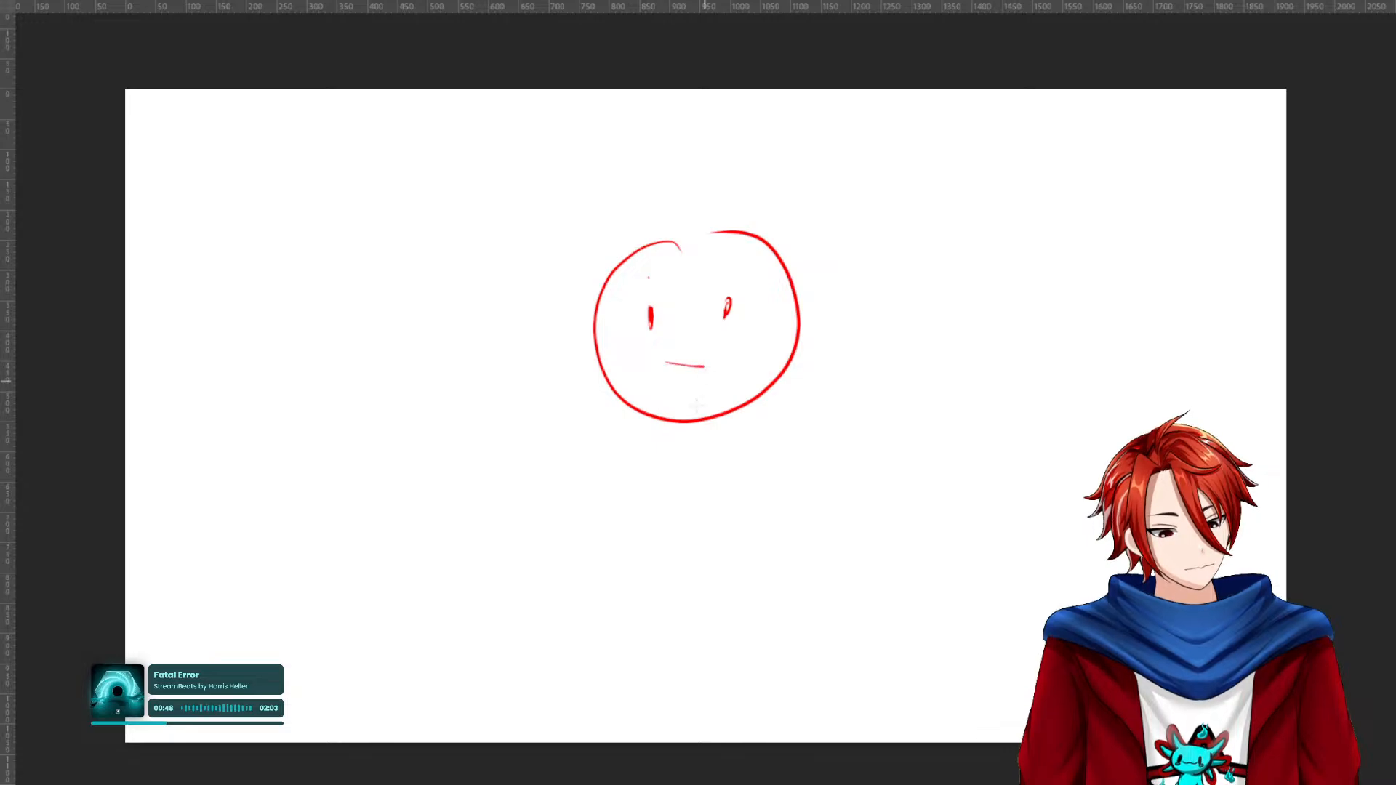
drag(631, 411, 623, 649)
drag(757, 390, 743, 647)
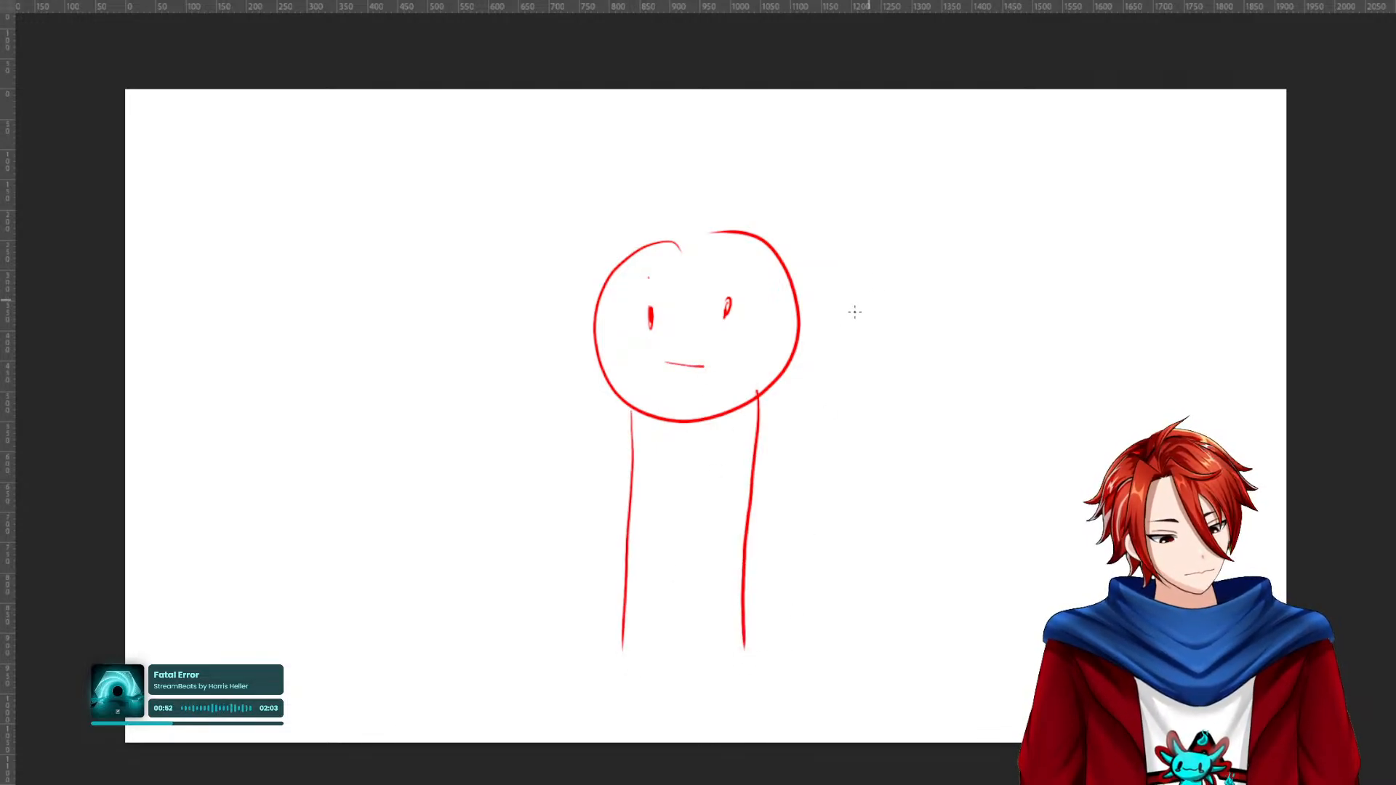
Draw an arrow from the character's face towards a second head turned right, with a protruding chin, two eyes and a wavy mouth.
mouse_move(660, 347)
mouse_down()
mouse_move(795, 341)
mouse_move(808, 361)
mouse_move(812, 325)
mouse_up()
mouse_move(967, 233)
mouse_down()
mouse_move(914, 255)
mouse_move(893, 323)
mouse_move(920, 408)
mouse_move(1000, 431)
mouse_move(1067, 410)
mouse_move(1039, 349)
mouse_move(1055, 281)
mouse_move(971, 231)
mouse_up()
mouse_move(956, 298)
mouse_down()
mouse_move(961, 317)
mouse_move(1018, 317)
mouse_up()
mouse_move(955, 372)
mouse_down()
mouse_move(1022, 370)
mouse_move(1028, 351)
mouse_move(940, 375)
mouse_up()
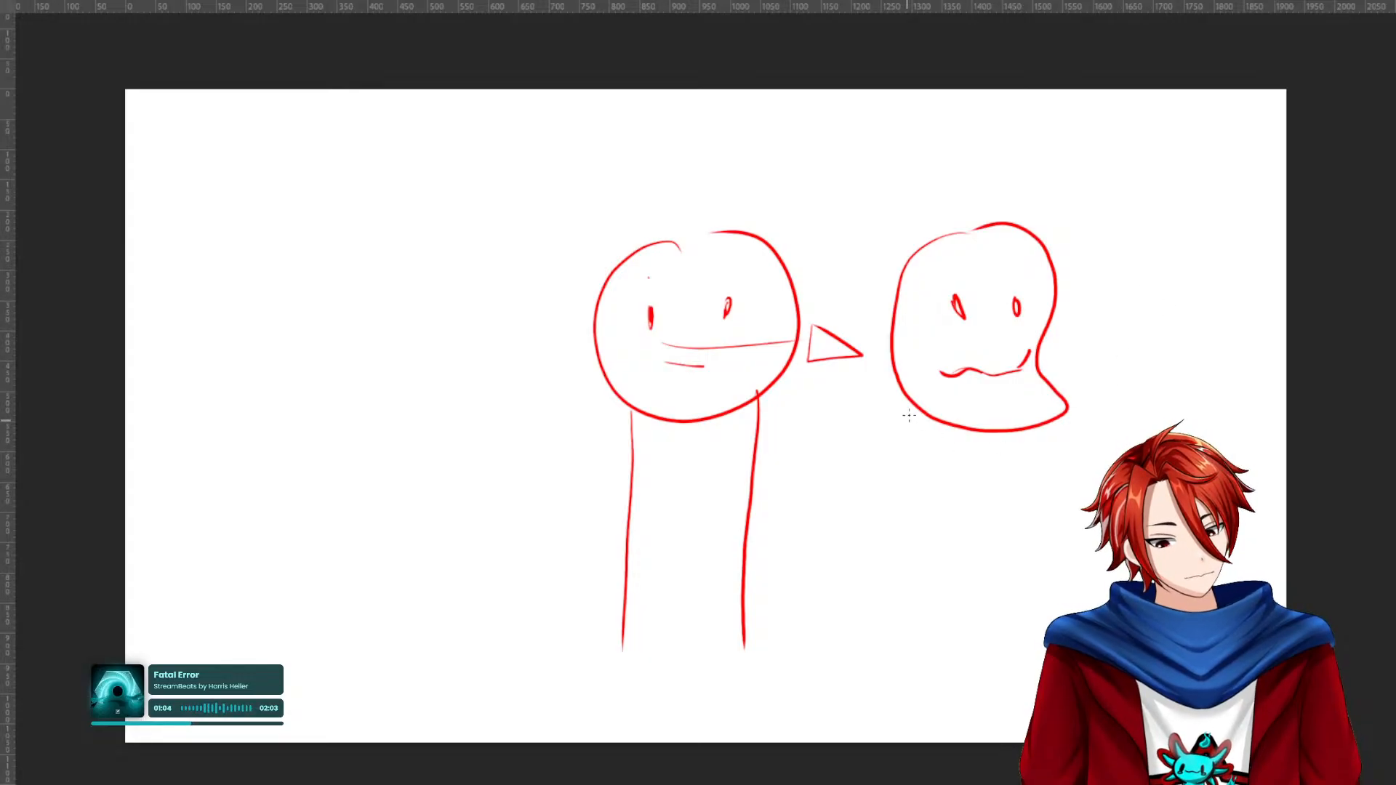
Add body lines and bent arms to the right-turned character, undoing one stray arm stroke.
drag(903, 404, 897, 629)
mouse_move(902, 440)
mouse_down()
mouse_move(978, 575)
mouse_move(969, 438)
mouse_move(990, 527)
mouse_move(978, 434)
mouse_move(1129, 497)
mouse_up()
key(ctrl+z)
mouse_move(1048, 442)
mouse_down()
mouse_move(1109, 489)
mouse_move(1054, 615)
mouse_up()
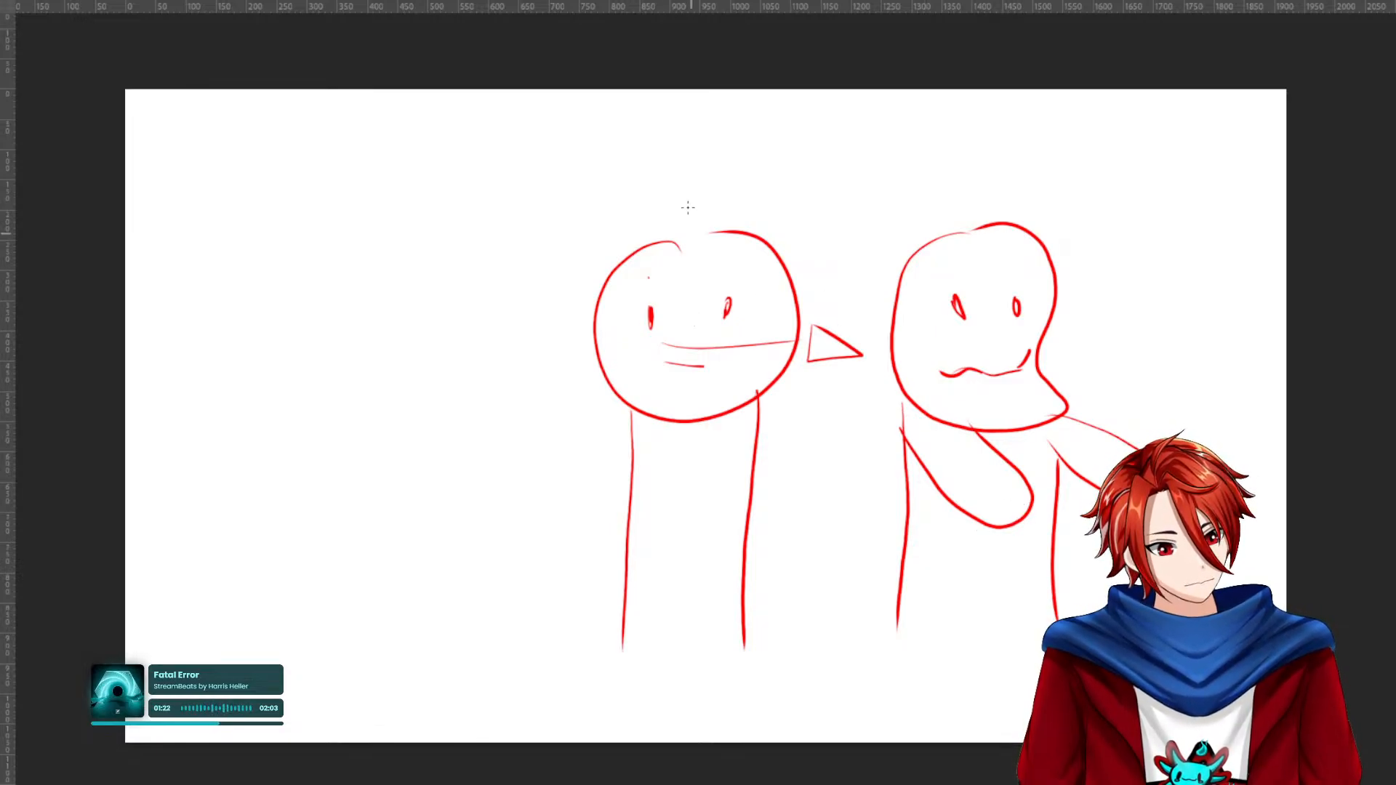
Write the labels 0 above the front-facing head, 10 above the right-turned head and -10 over the empty left area.
drag(688, 183, 690, 179)
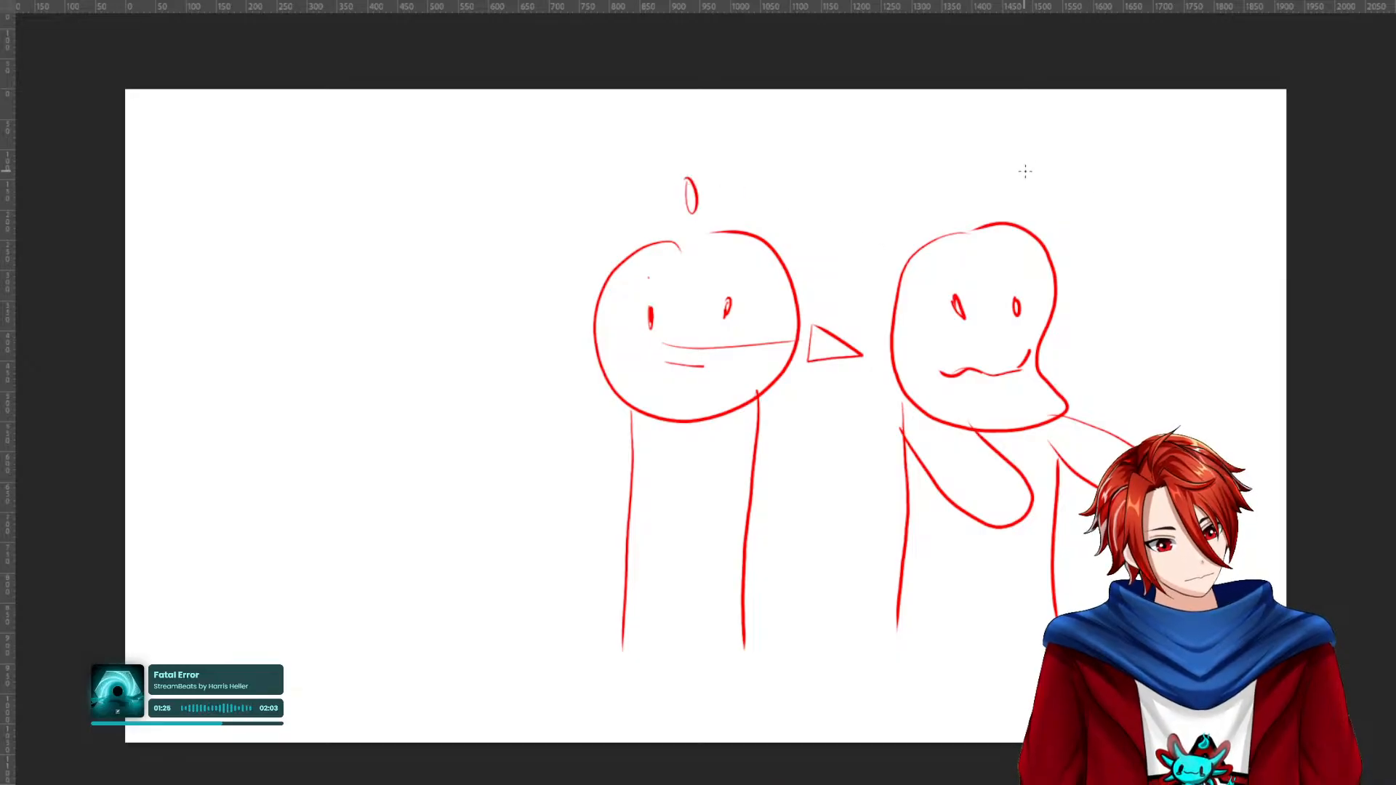
mouse_move(1033, 170)
mouse_down()
mouse_move(1030, 209)
mouse_move(1059, 184)
mouse_up()
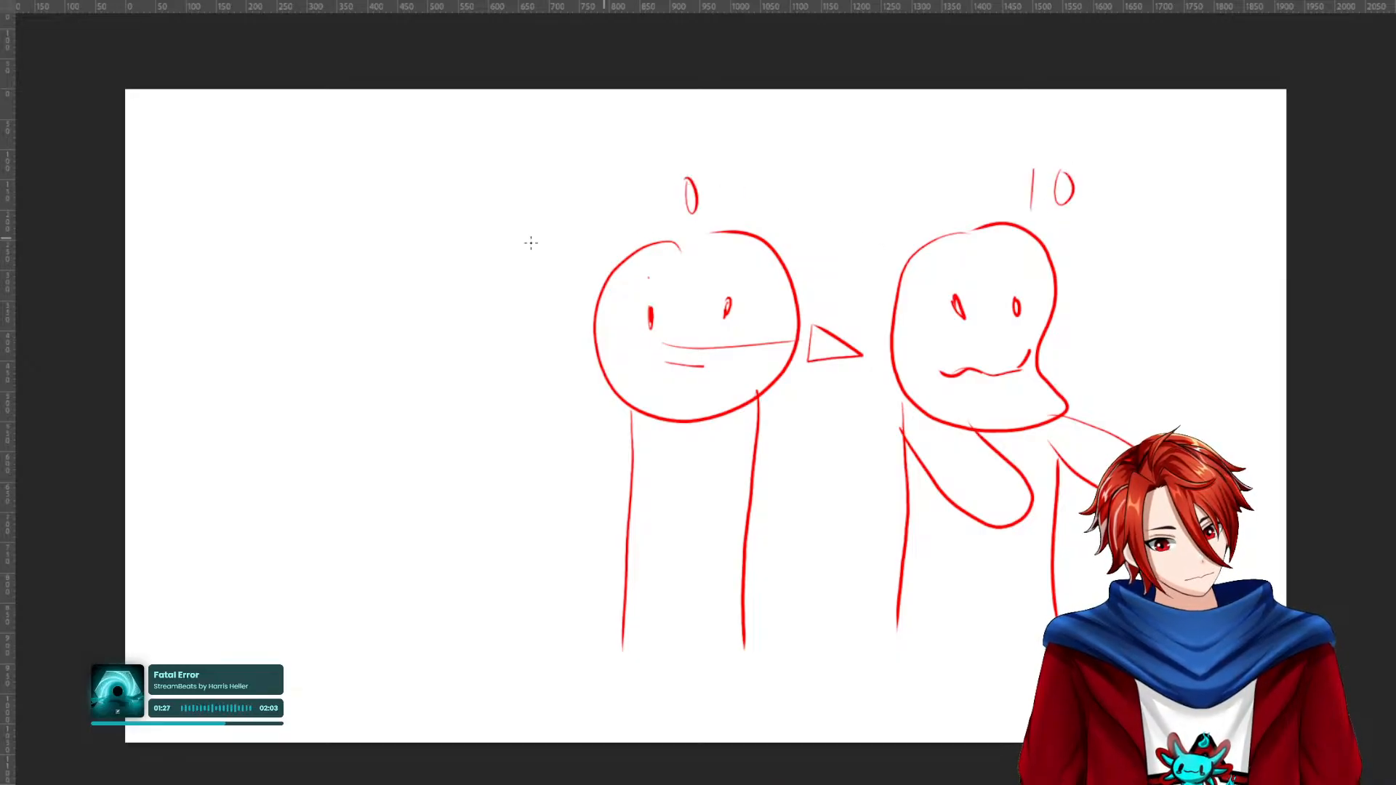
mouse_move(332, 193)
mouse_down()
mouse_move(384, 188)
mouse_move(362, 207)
mouse_up()
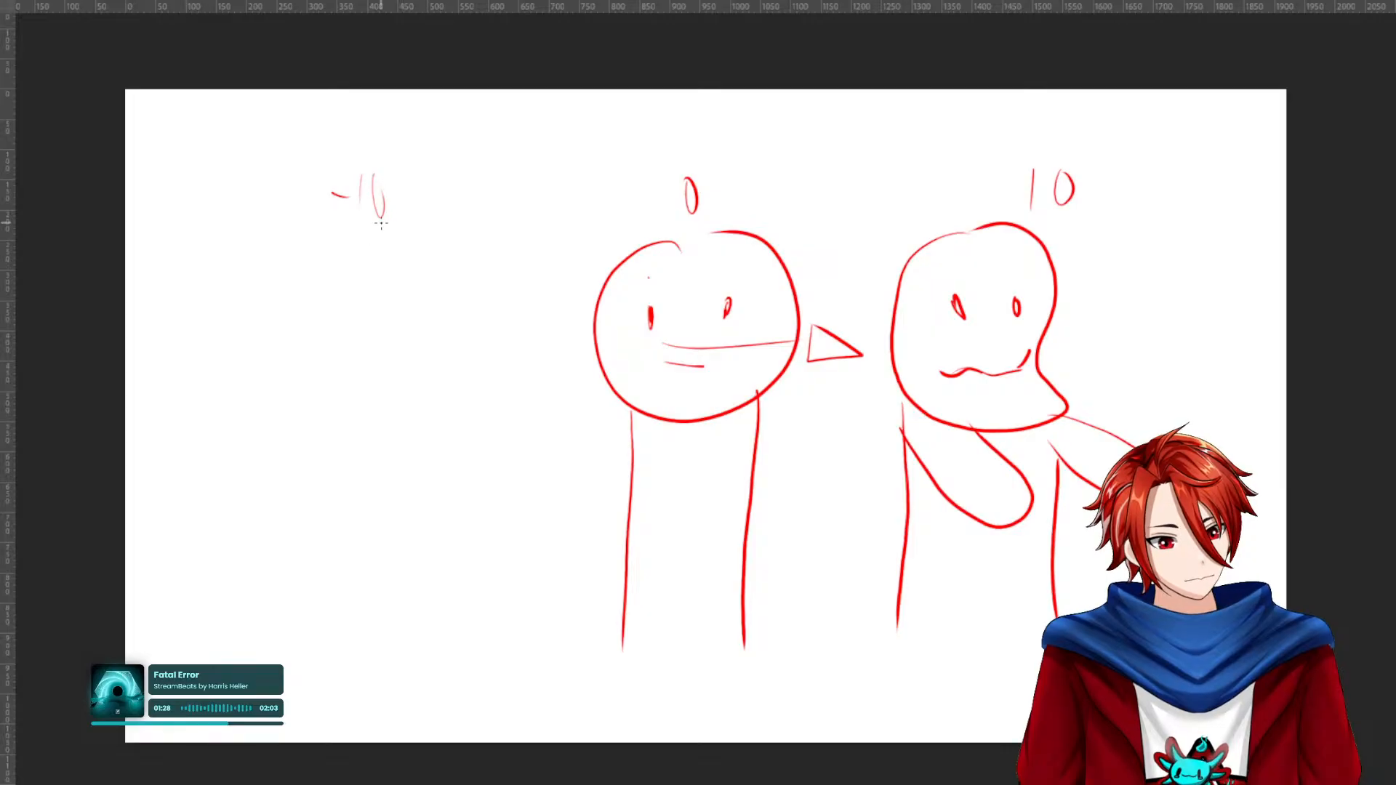
Sketch a left-turned head with a protruding chin, two eyes and a wavy mouth beneath the -10 label, redoing stray strokes.
mouse_move(396, 256)
mouse_down()
mouse_move(367, 263)
mouse_move(441, 242)
mouse_up()
key(ctrl+z)
mouse_move(336, 253)
mouse_down()
mouse_move(286, 386)
mouse_move(462, 294)
mouse_move(358, 231)
mouse_up()
mouse_move(361, 283)
mouse_down()
mouse_move(346, 320)
mouse_move(390, 319)
mouse_up()
key(ctrl+z)
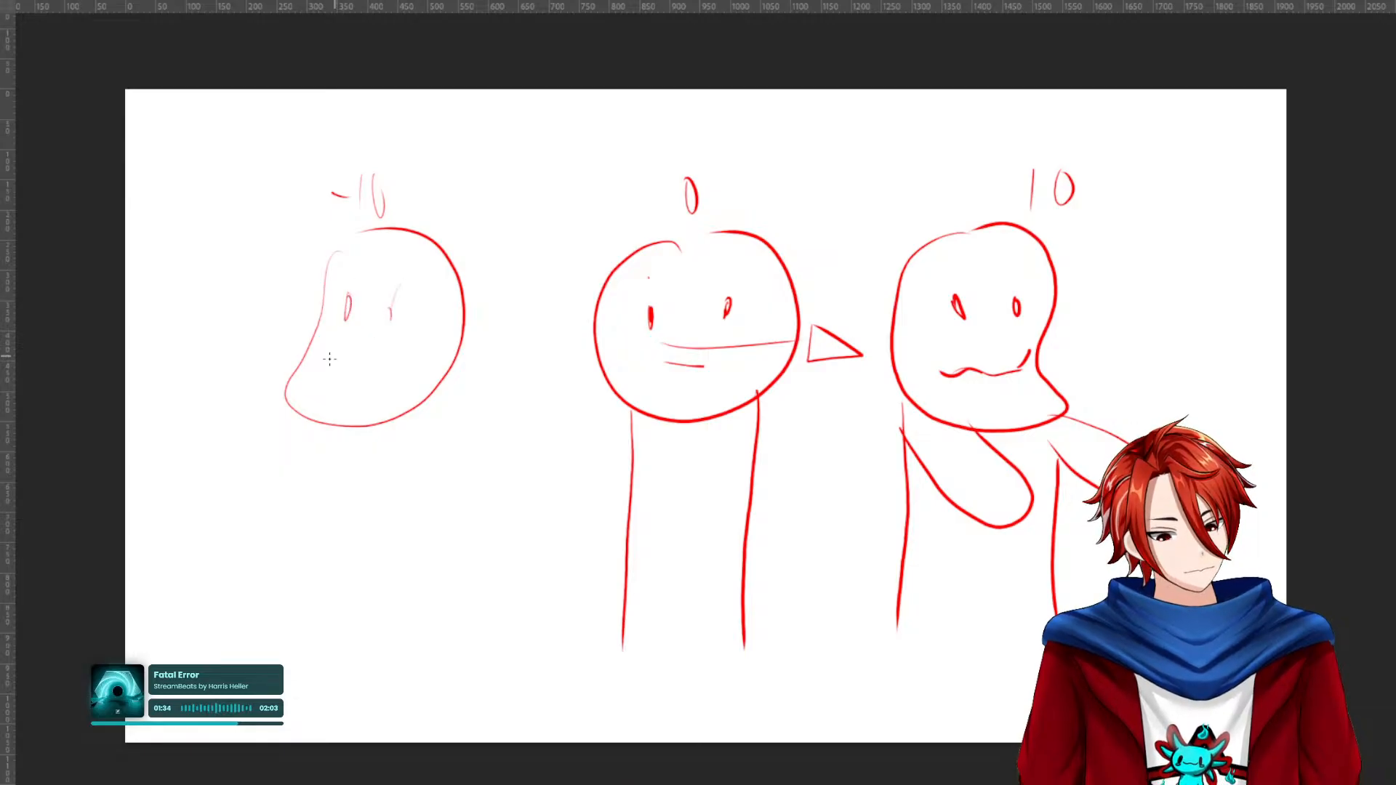
mouse_move(317, 347)
mouse_down()
mouse_move(365, 380)
mouse_move(393, 368)
mouse_up()
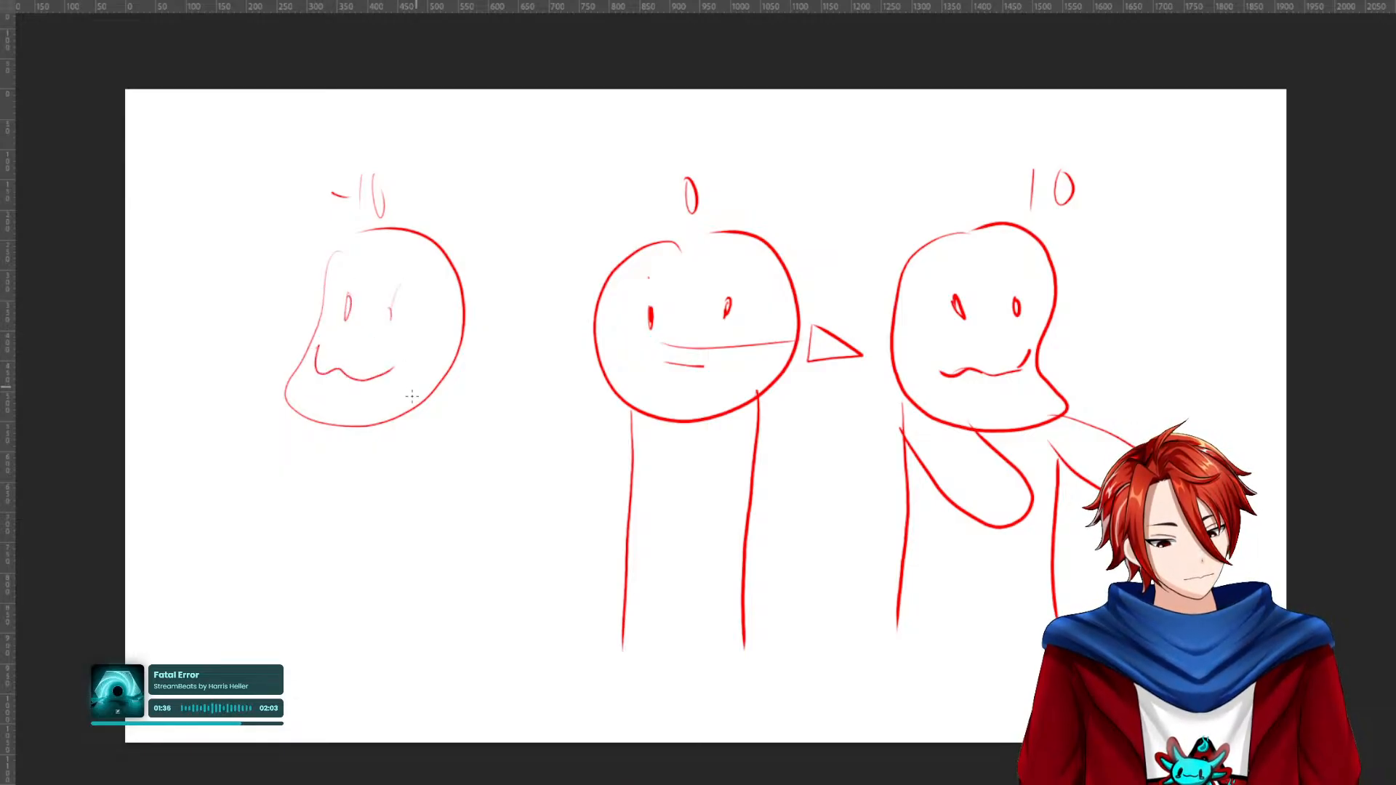
Draw two hanging arms and long body lines beneath the left-turned head.
mouse_move(430, 416)
mouse_down()
mouse_move(304, 561)
mouse_move(325, 477)
mouse_up()
mouse_move(275, 410)
mouse_down()
mouse_move(209, 548)
mouse_move(293, 504)
mouse_move(331, 597)
mouse_move(304, 698)
mouse_up()
drag(429, 426, 430, 673)
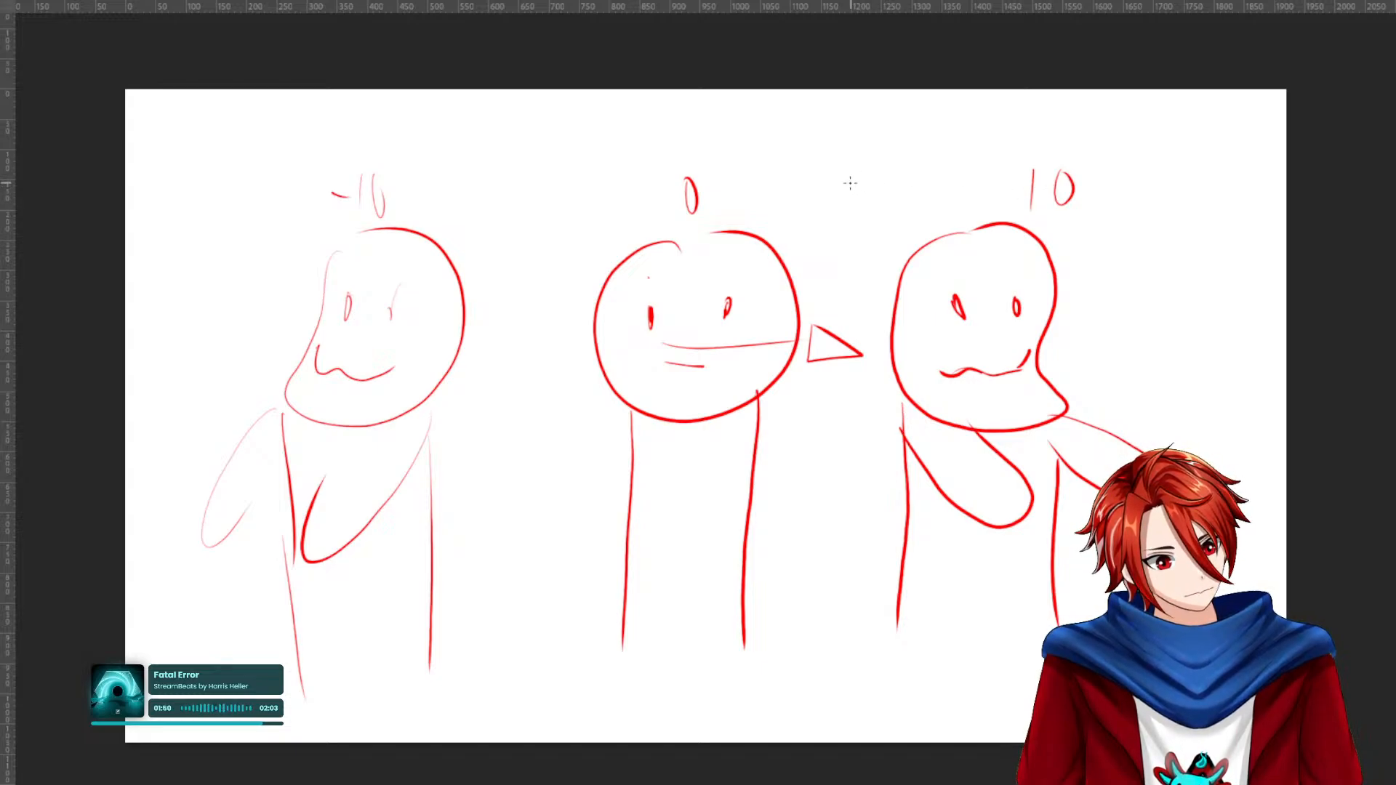
Sketch a smaller in-between head labelled 6 and 5 between the 0 and 10 characters, and select the whole canvas.
mouse_move(852, 179)
mouse_down()
mouse_move(843, 204)
mouse_move(889, 211)
mouse_move(897, 365)
mouse_move(865, 237)
mouse_move(882, 304)
mouse_move(914, 296)
mouse_up()
drag(885, 335, 903, 333)
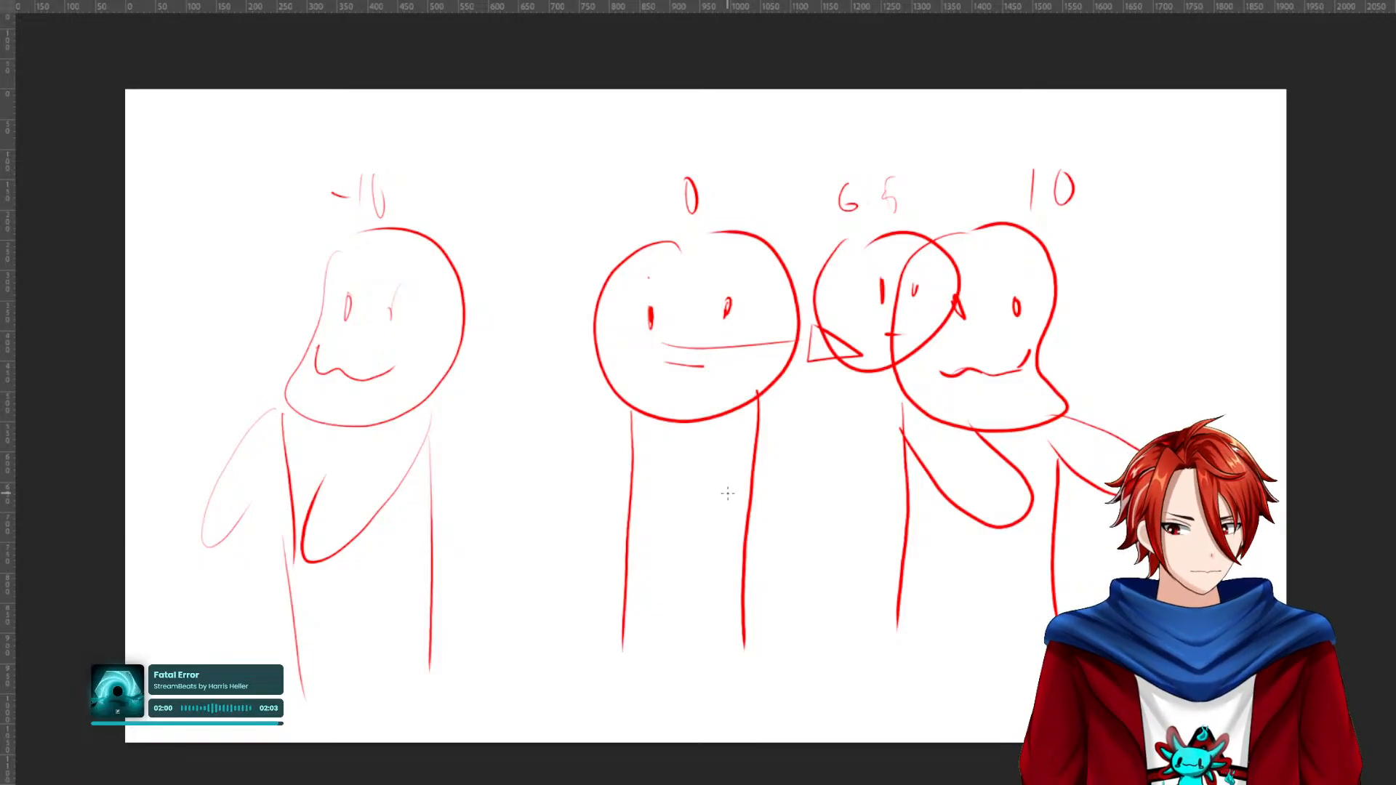
key(ctrl+a)
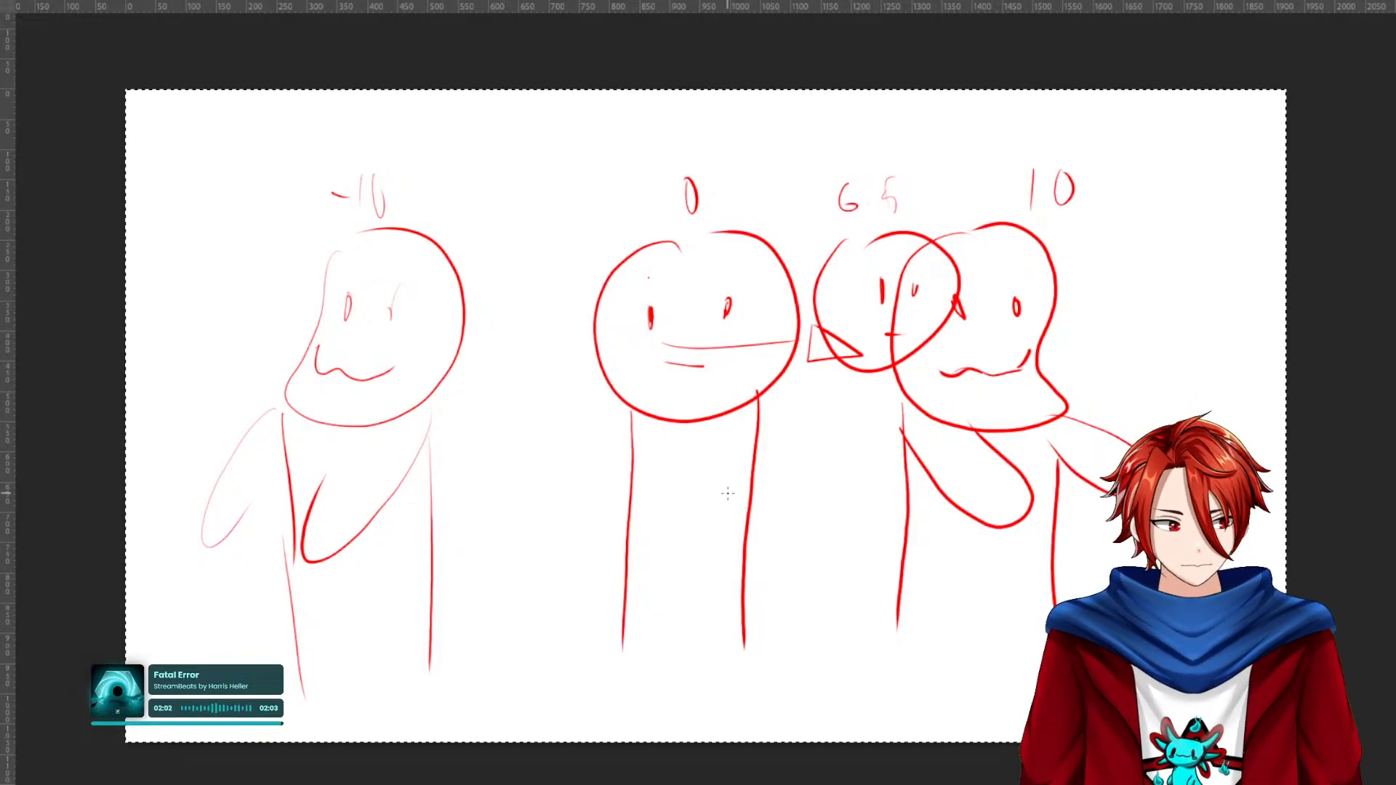
Clear the head-turn diagram, delete the layer Capa 6 and show the red thumbnail of the tired character among creatures.
key(Delete)
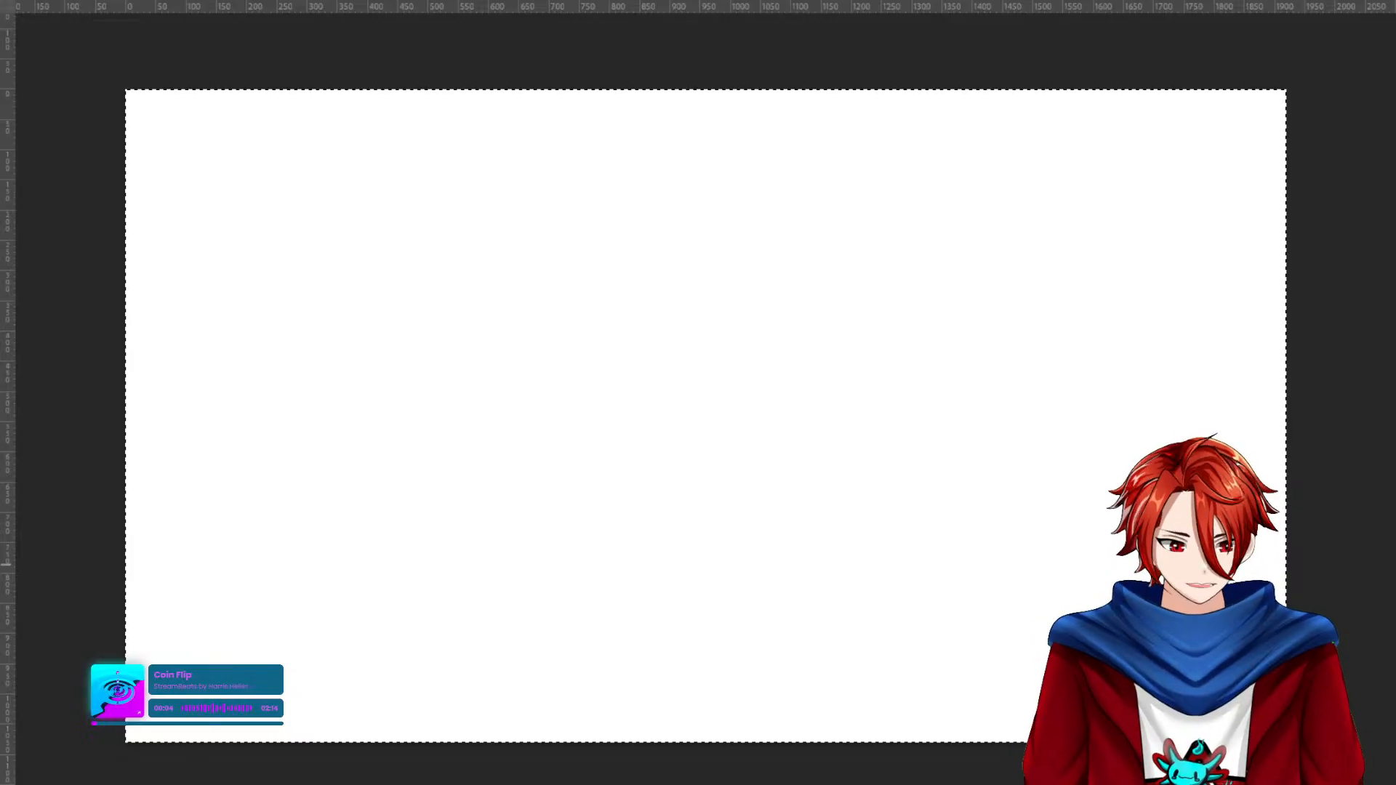
key(ctrl+d)
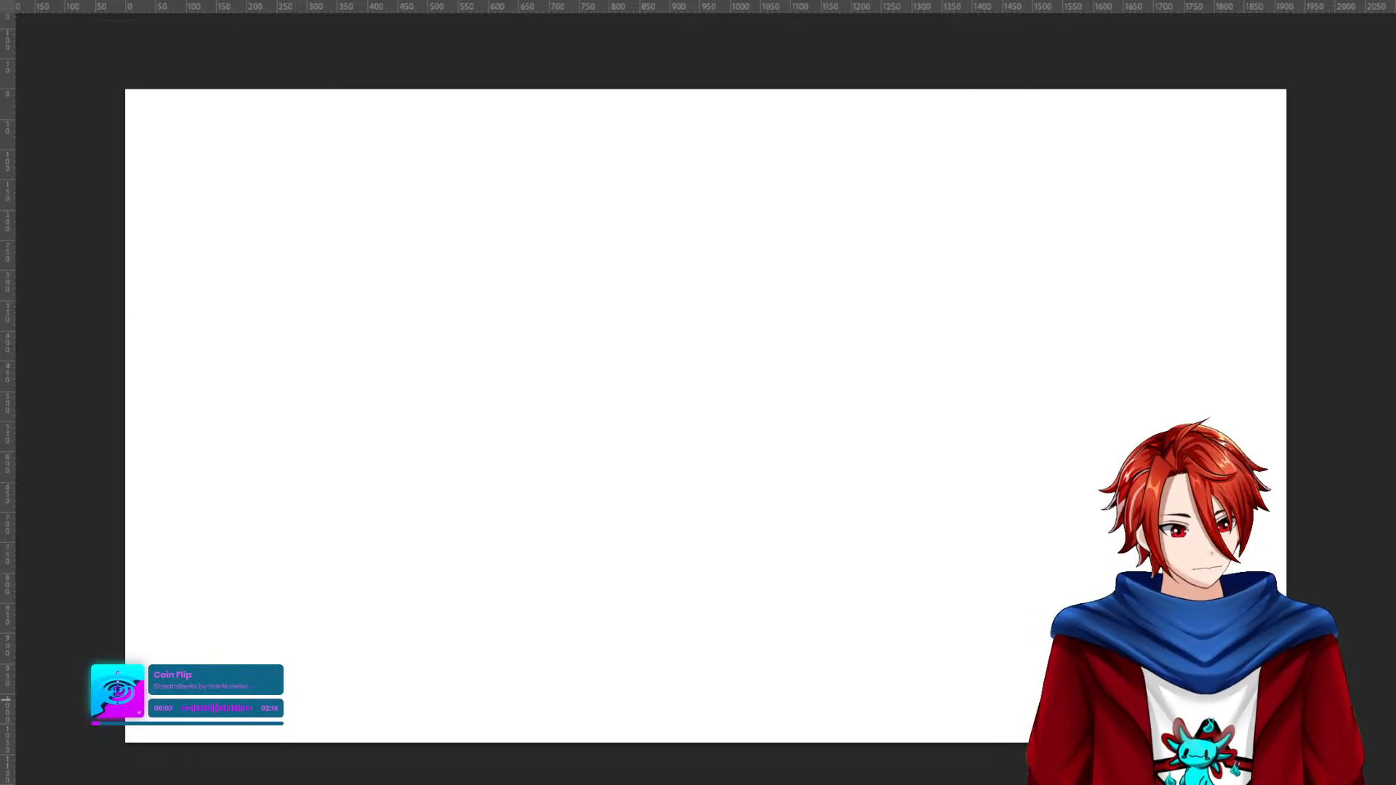
key(Delete)
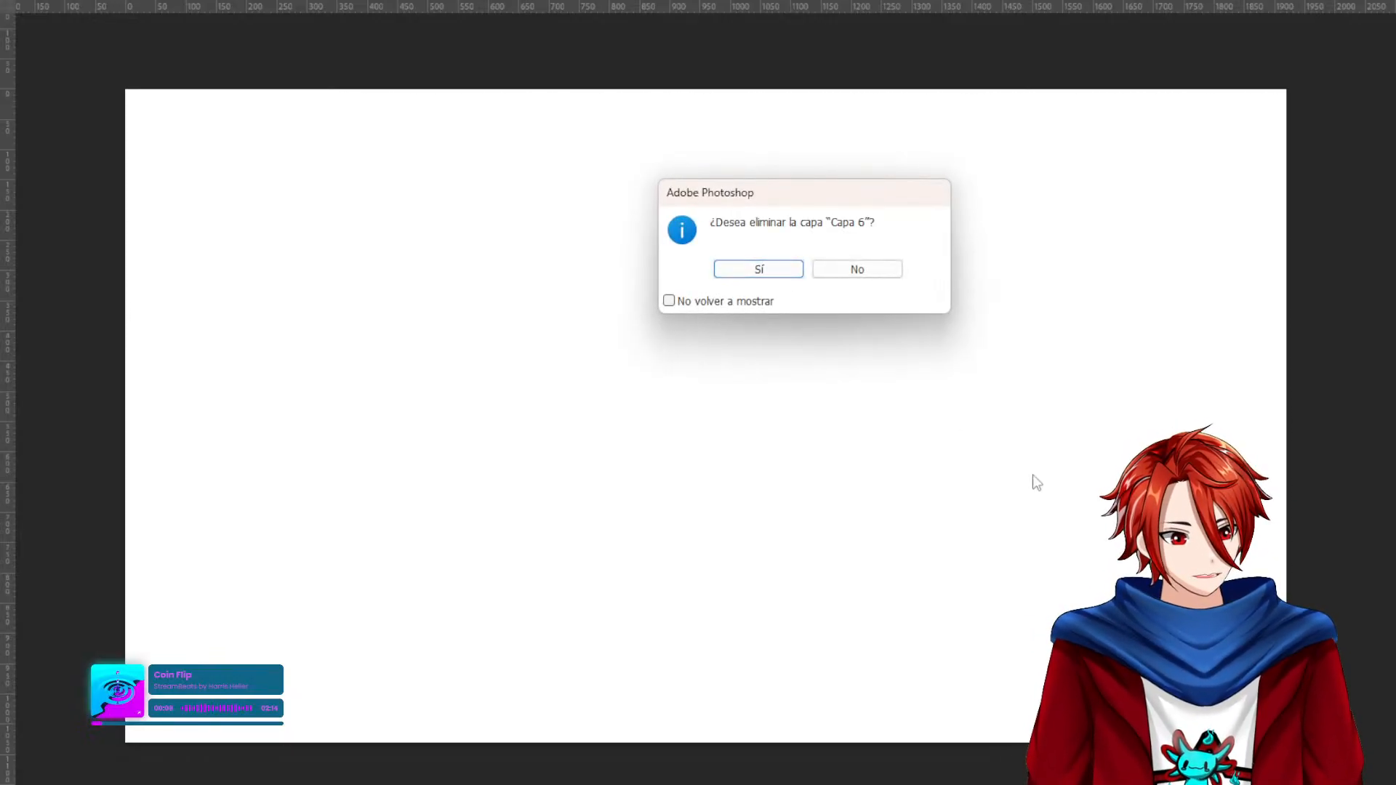
click(716, 263)
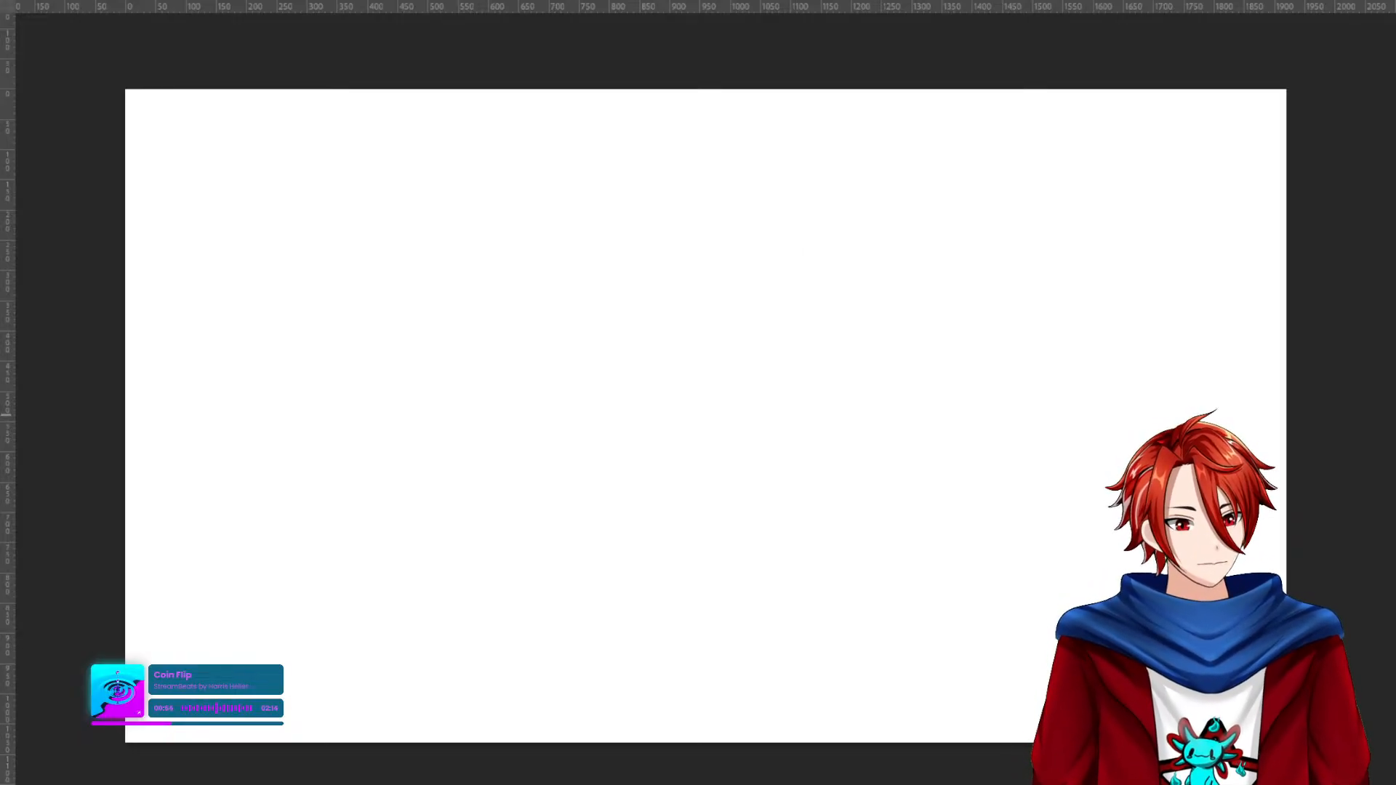
click(1394, 543)
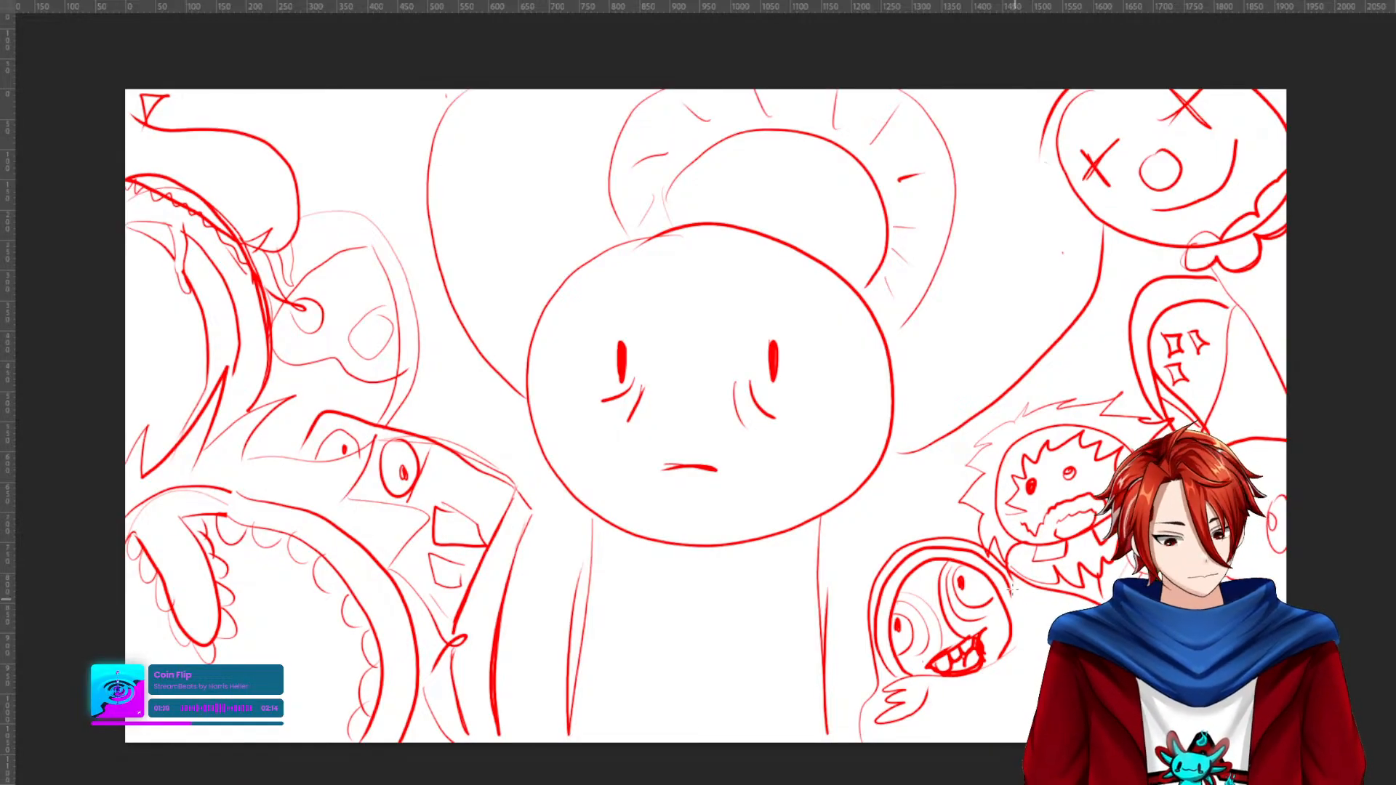
drag(1013, 593, 1026, 600)
key(ctrl+z)
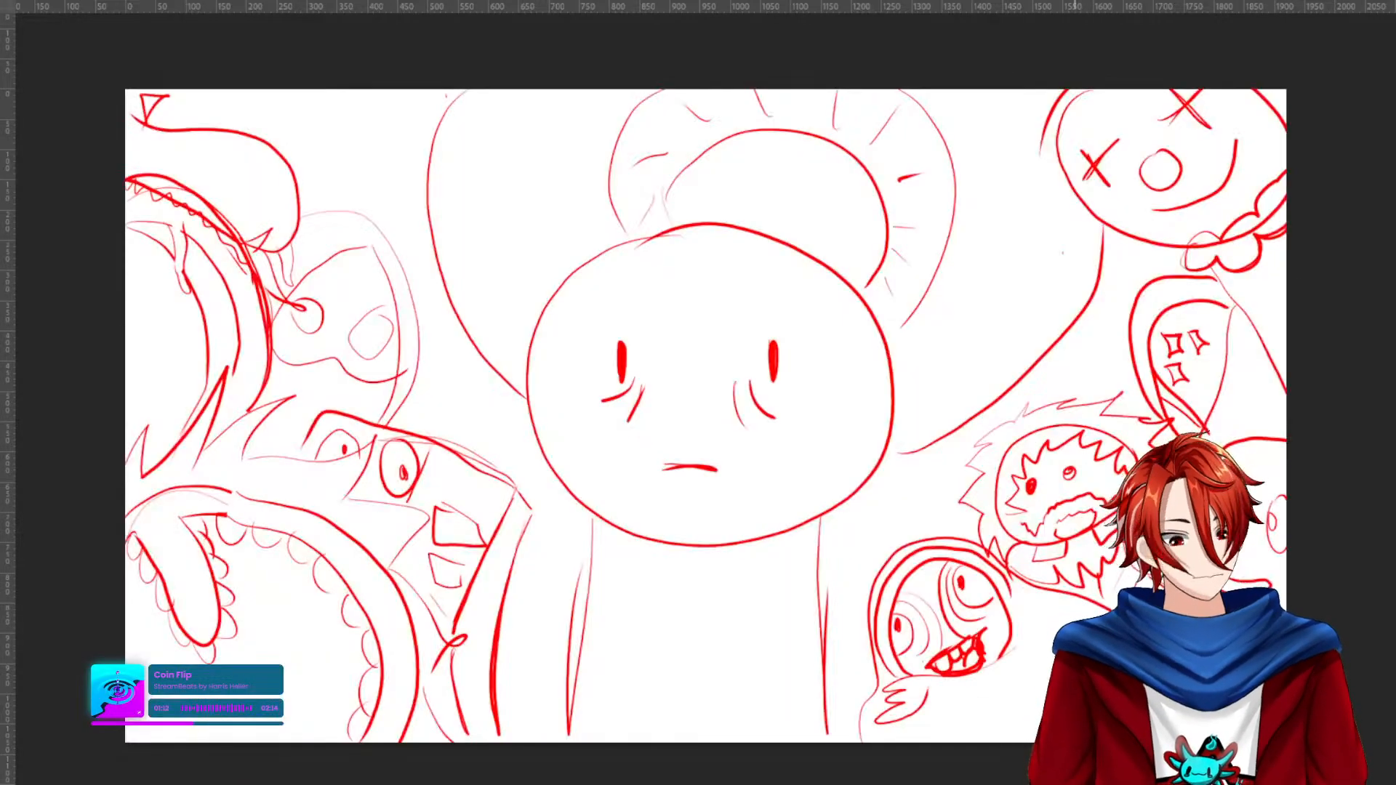
right_click(1, 292)
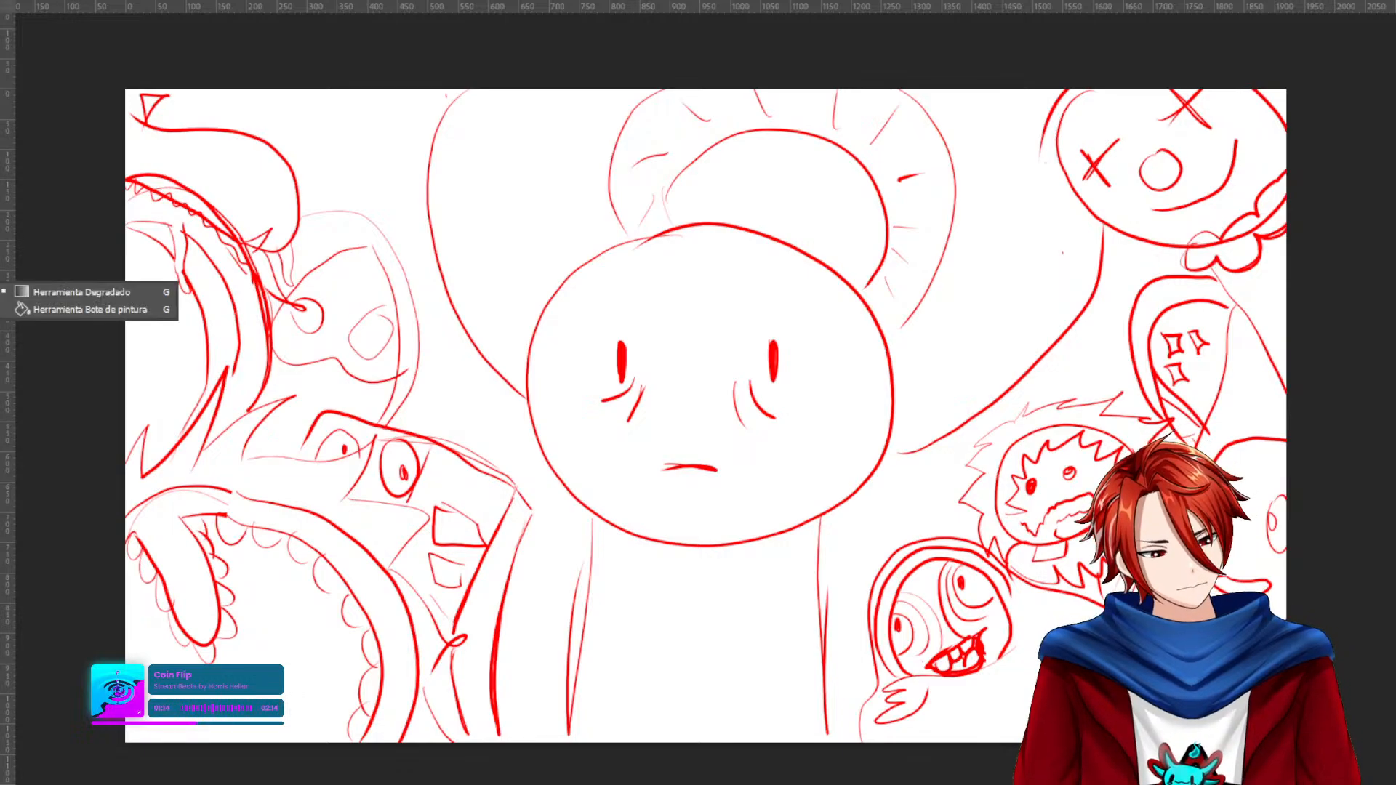
click(50, 292)
drag(442, 321, 884, 413)
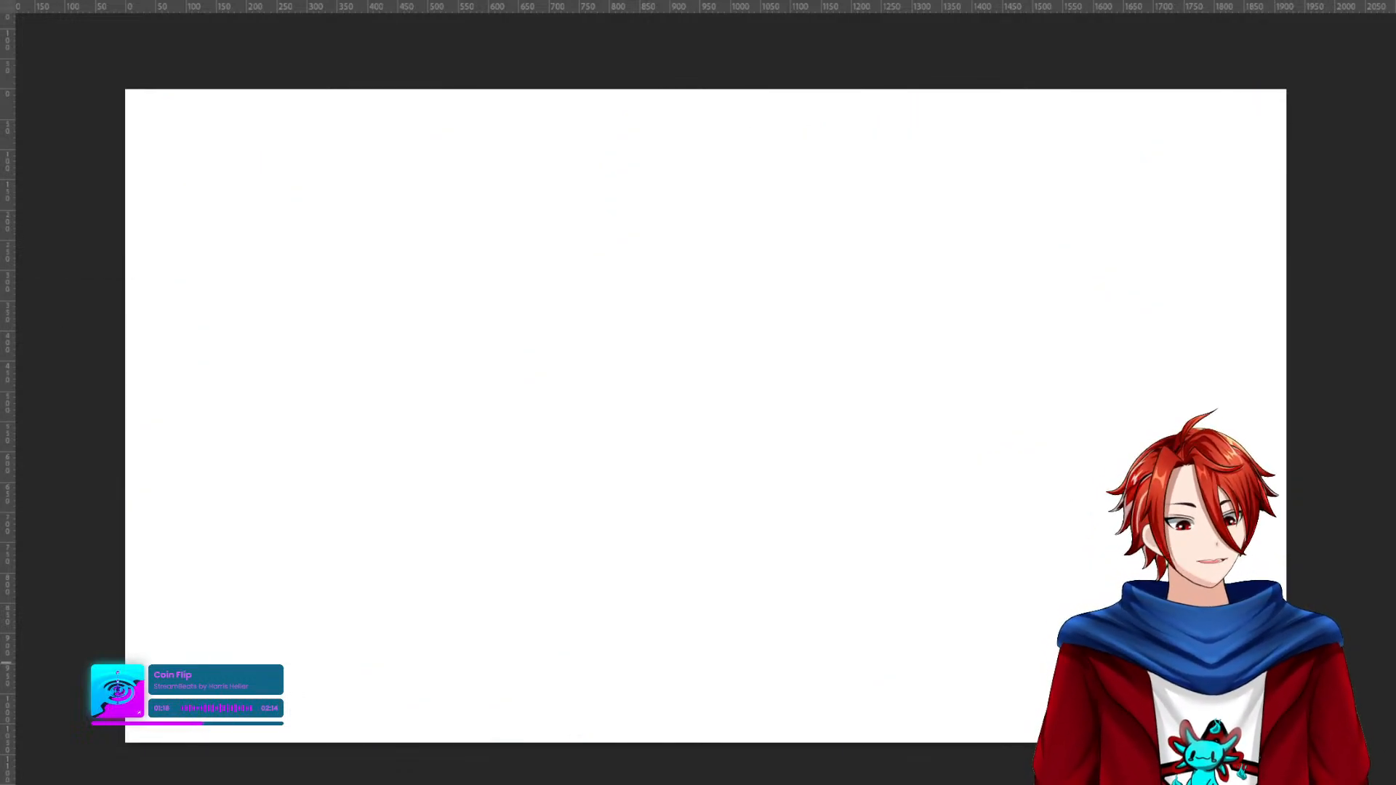
key(ctrl+z)
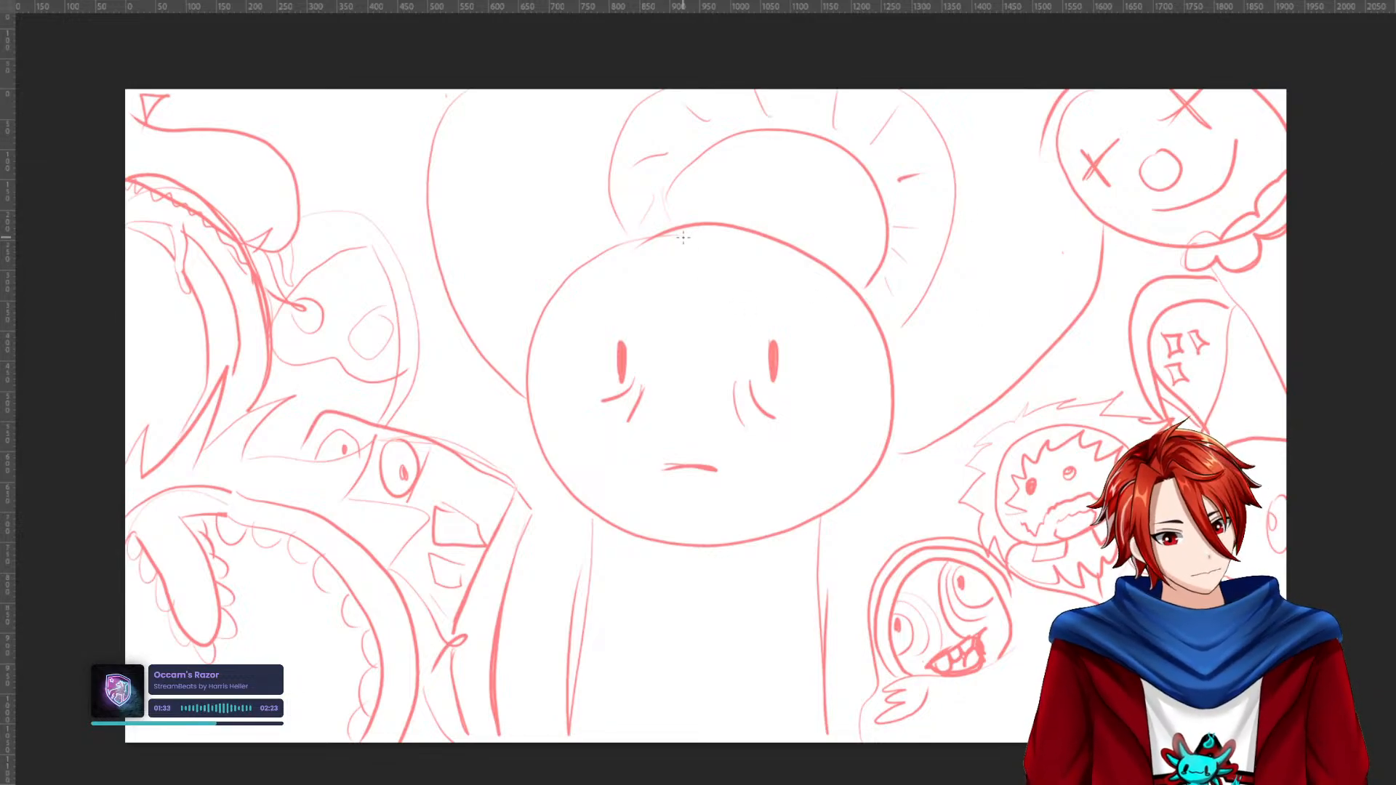
Sketch the main character's round head in cyan over the faded red thumbnail, with vertical and horizontal face guidelines.
mouse_move(673, 241)
mouse_down()
mouse_move(585, 288)
mouse_move(567, 385)
mouse_move(610, 477)
mouse_move(701, 519)
mouse_move(802, 498)
mouse_move(845, 399)
mouse_move(787, 277)
mouse_move(673, 237)
mouse_move(587, 284)
mouse_move(572, 394)
mouse_move(645, 512)
mouse_move(776, 510)
mouse_move(845, 408)
mouse_move(755, 273)
mouse_move(629, 253)
mouse_move(570, 381)
mouse_move(668, 514)
mouse_move(845, 462)
mouse_move(782, 283)
mouse_move(584, 375)
mouse_up()
mouse_move(694, 249)
mouse_down()
mouse_move(711, 517)
mouse_move(705, 488)
mouse_up()
mouse_move(582, 408)
mouse_down()
mouse_move(843, 406)
mouse_move(580, 415)
mouse_up()
Sketch the neck, sloping shoulders with round joints, torso sides and two hanging arms beneath the cyan head.
mouse_move(695, 531)
mouse_down()
mouse_move(741, 551)
mouse_move(646, 562)
mouse_move(602, 587)
mouse_move(630, 579)
mouse_up()
drag(745, 557, 794, 575)
drag(616, 600, 639, 742)
drag(791, 590, 776, 741)
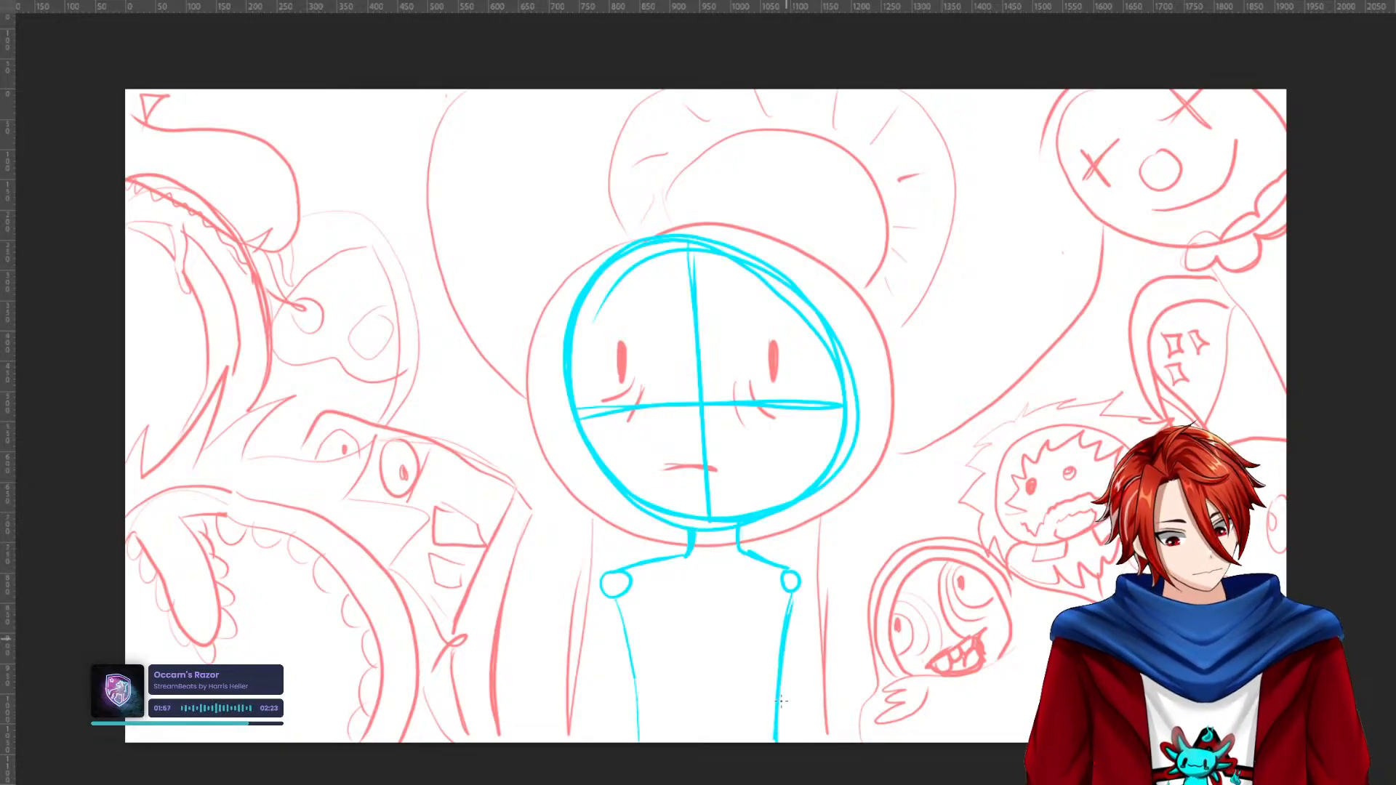
mouse_move(612, 589)
mouse_down()
mouse_move(584, 727)
mouse_move(587, 741)
mouse_move(617, 689)
mouse_move(615, 733)
mouse_up()
drag(791, 587, 793, 713)
mouse_move(783, 615)
mouse_down()
mouse_move(793, 703)
mouse_move(801, 588)
mouse_move(817, 730)
mouse_up()
drag(816, 728, 807, 623)
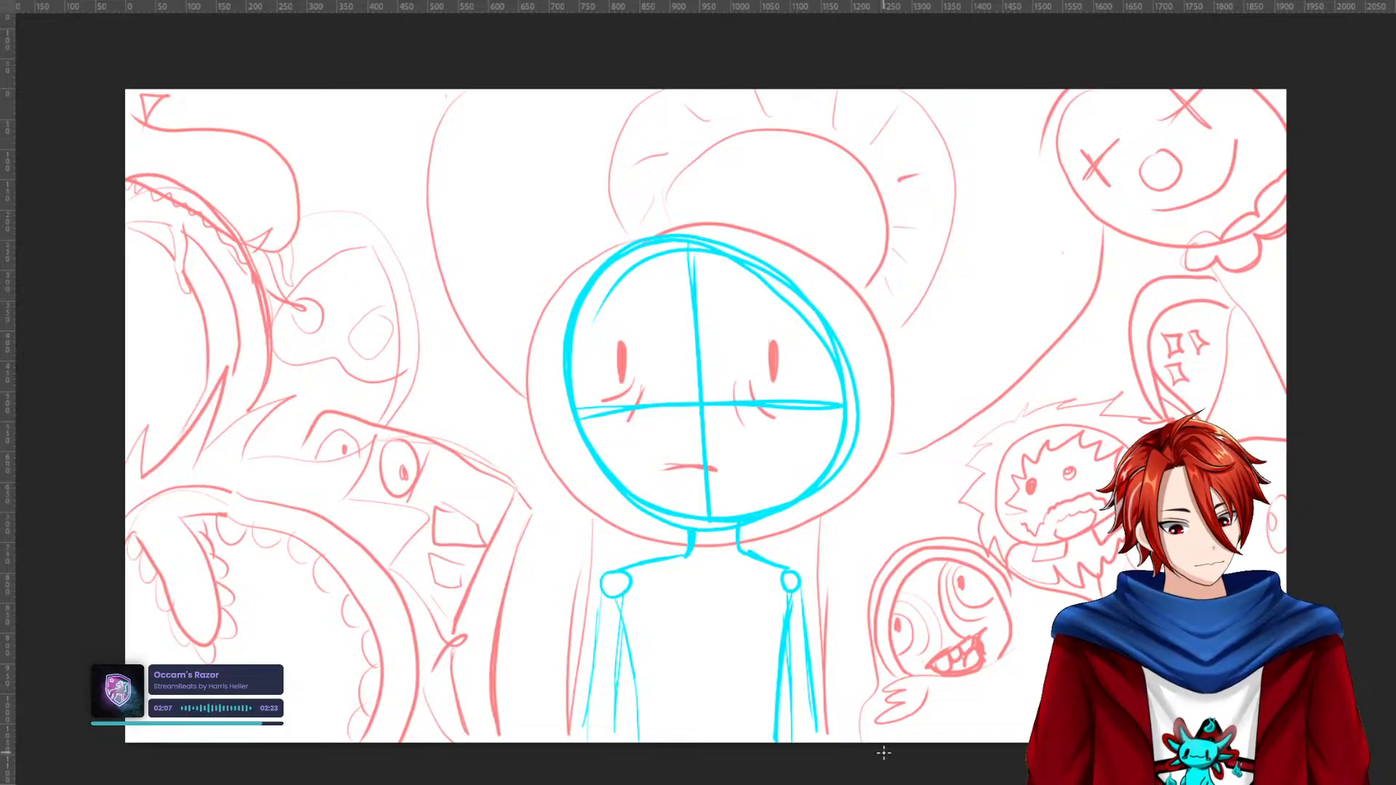
Draw two angular eyebrows on the cyan head, above the horizontal guideline.
drag(711, 423, 764, 429)
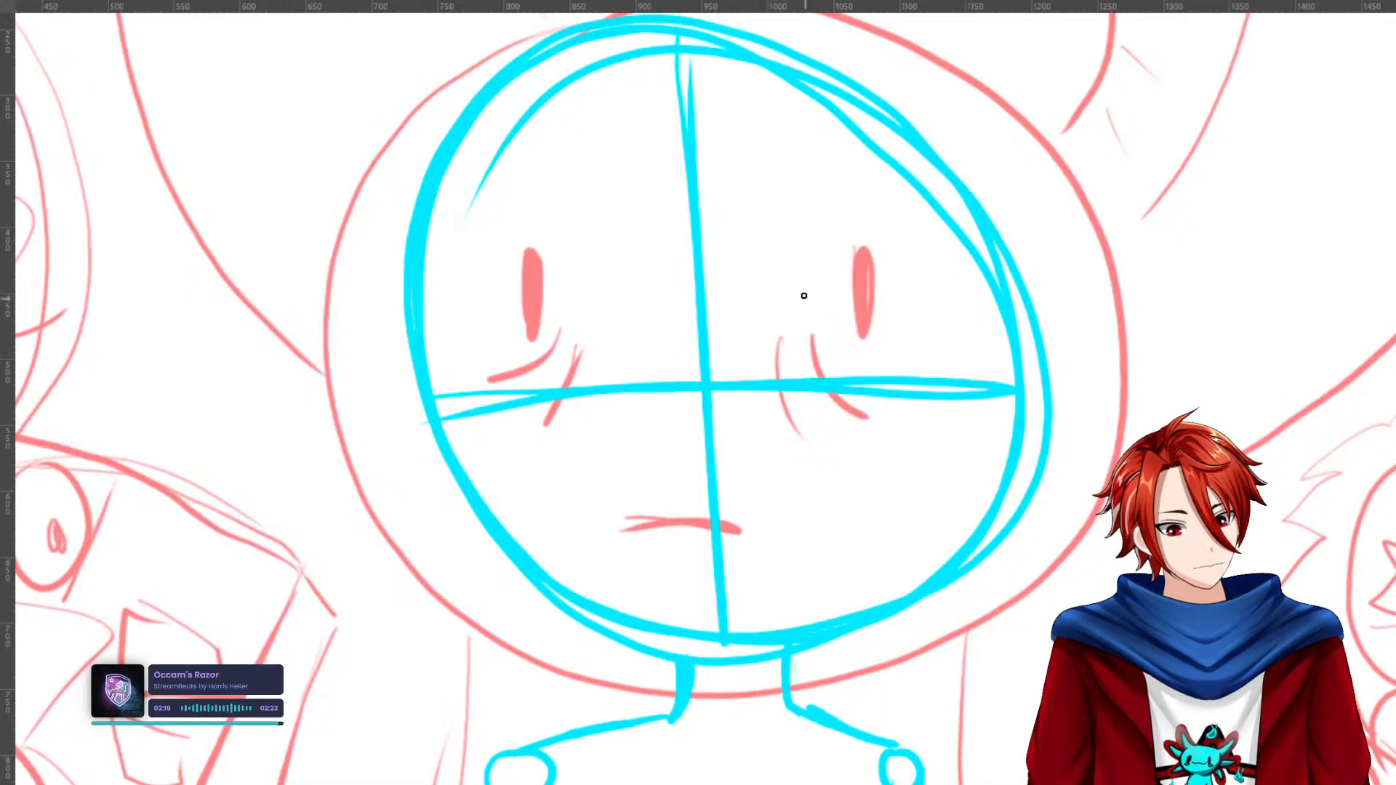
drag(798, 302, 889, 290)
mouse_move(799, 303)
mouse_down()
mouse_move(841, 272)
mouse_move(927, 298)
mouse_up()
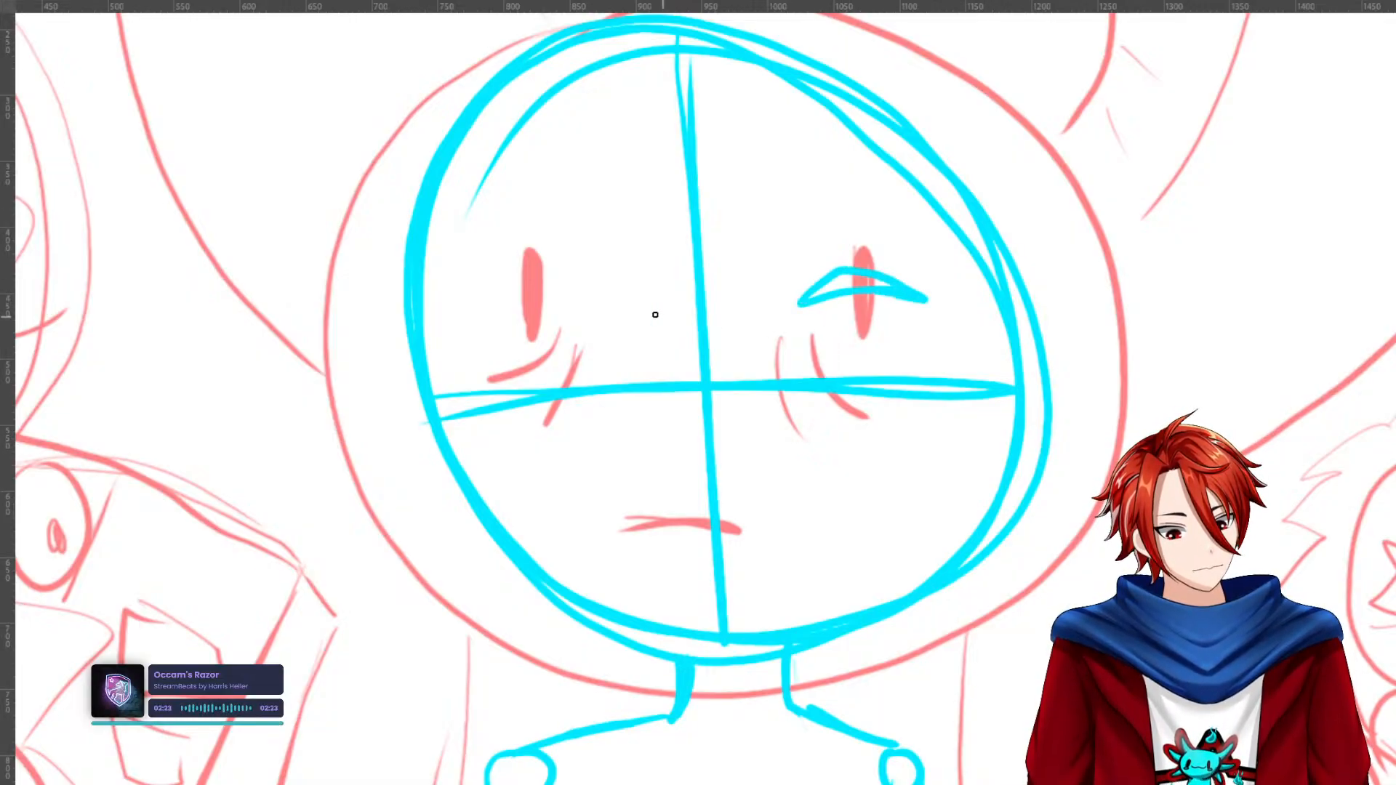
mouse_move(647, 304)
mouse_down()
mouse_move(544, 305)
mouse_move(522, 325)
mouse_move(647, 306)
mouse_up()
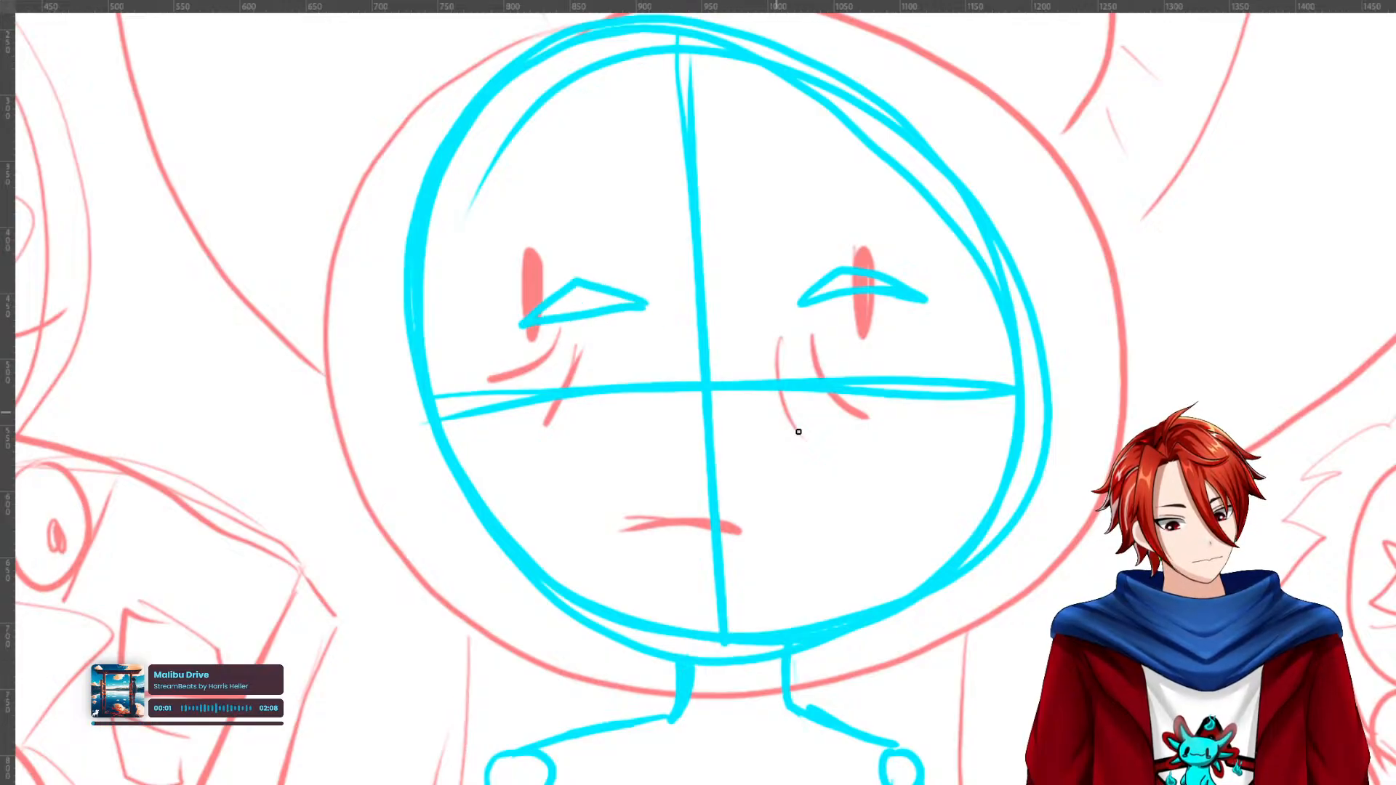
Draw two oval eyes with small pupils, a curved bag beneath each eye and a short straight mouth.
mouse_move(852, 336)
mouse_down()
mouse_move(796, 379)
mouse_move(875, 414)
mouse_move(885, 341)
mouse_move(836, 338)
mouse_move(855, 333)
mouse_move(820, 410)
mouse_move(887, 338)
mouse_move(859, 332)
mouse_up()
key(ctrl+z)
mouse_move(605, 361)
mouse_down()
mouse_move(542, 373)
mouse_move(548, 411)
mouse_move(622, 400)
mouse_move(624, 360)
mouse_move(584, 387)
mouse_up()
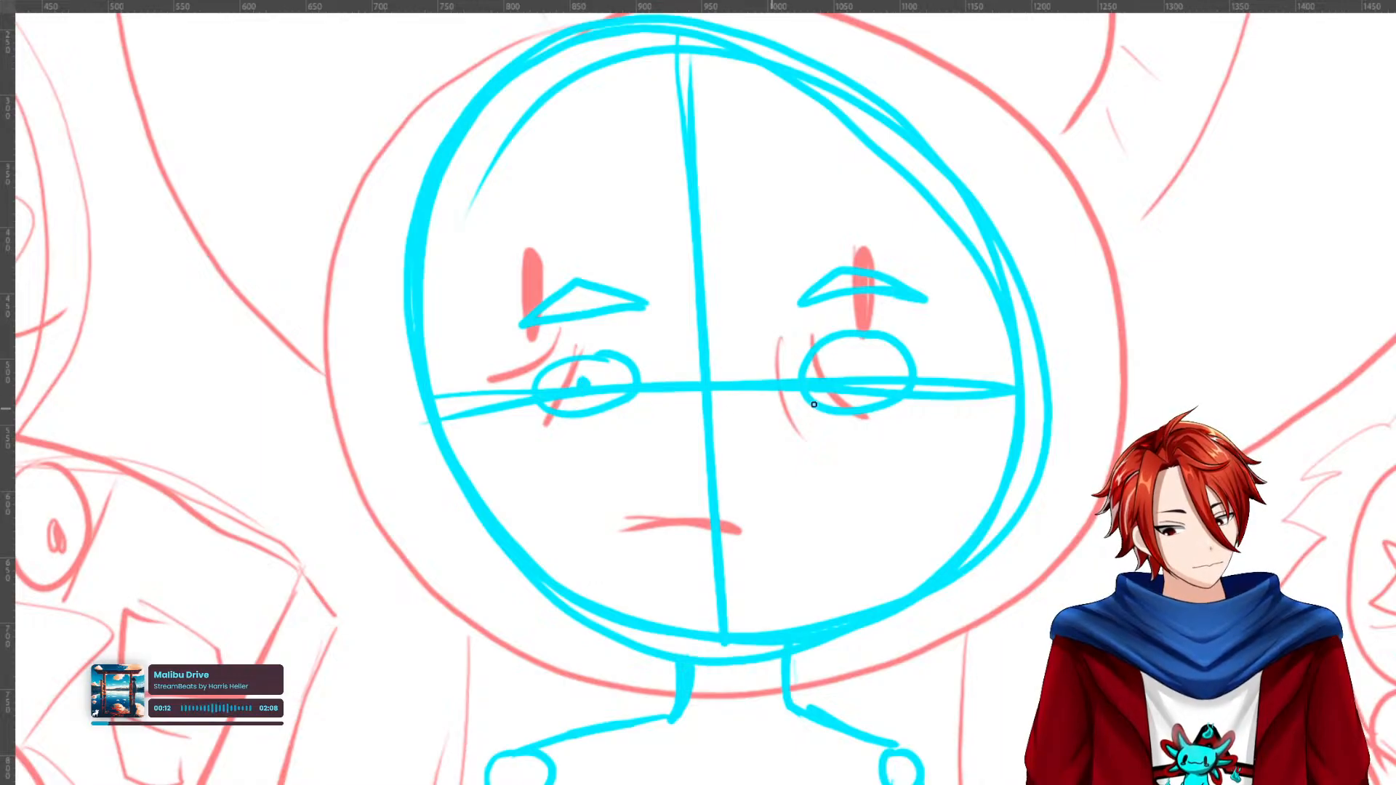
drag(853, 372, 817, 446)
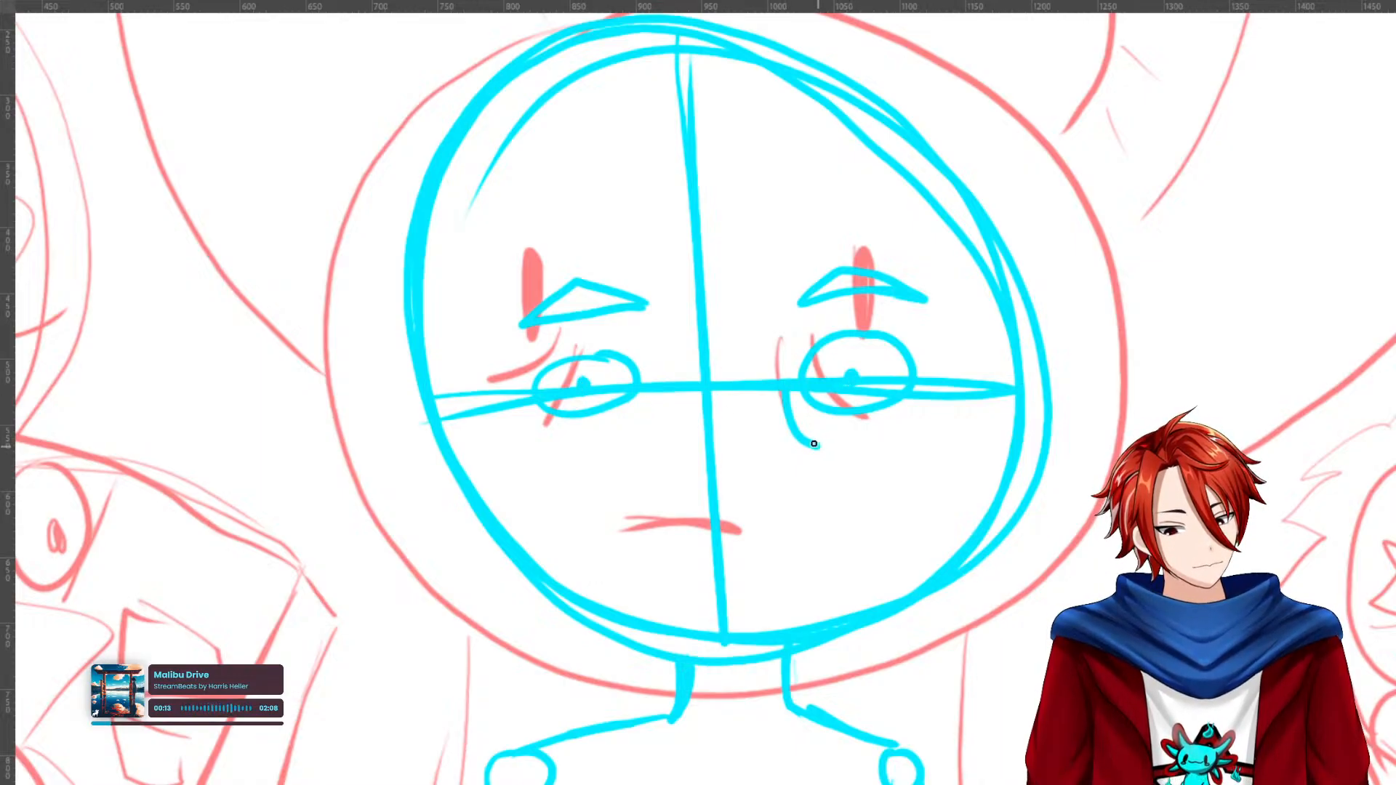
drag(644, 392, 615, 441)
drag(673, 526, 737, 522)
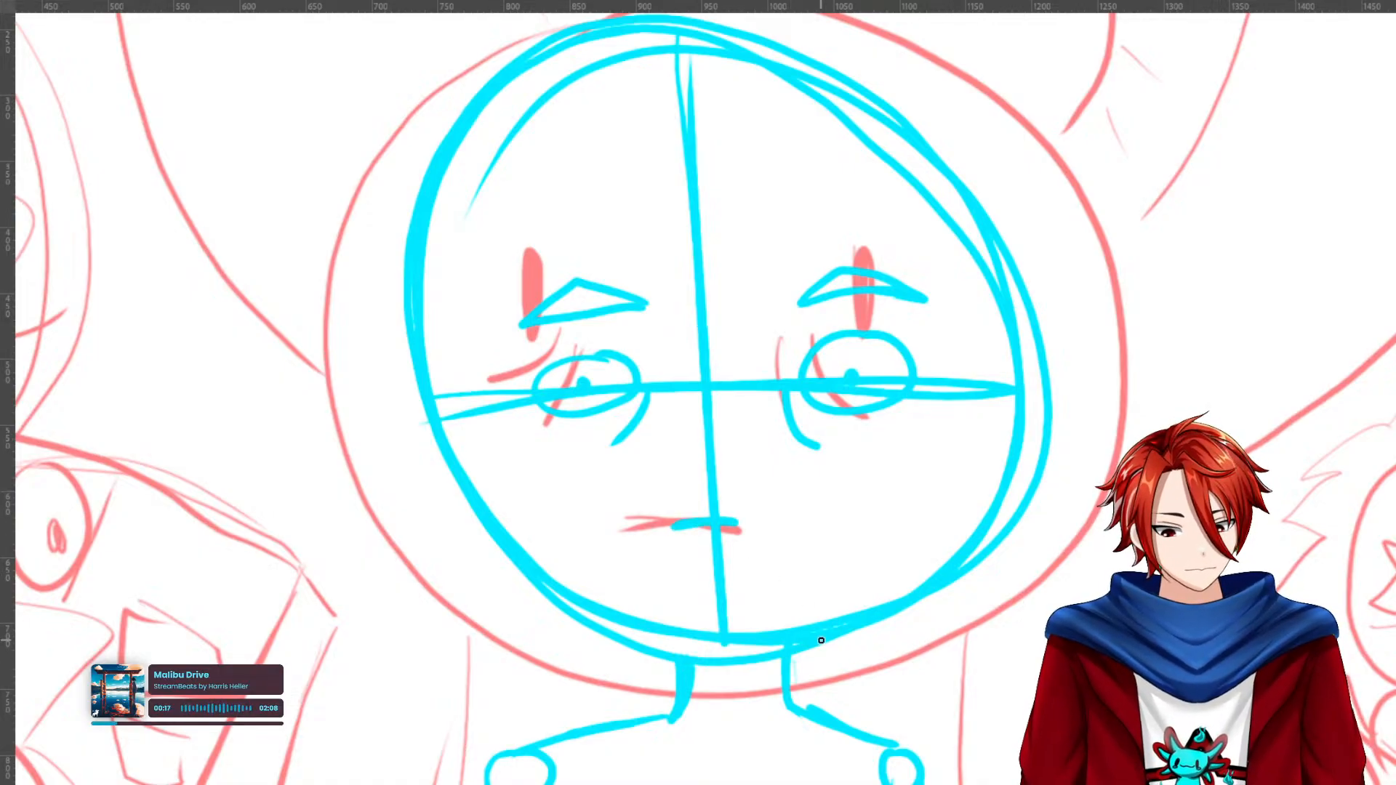
Hide the red thumbnail so that only the cyan sketch shows.
scroll(1378, 511, down, 10)
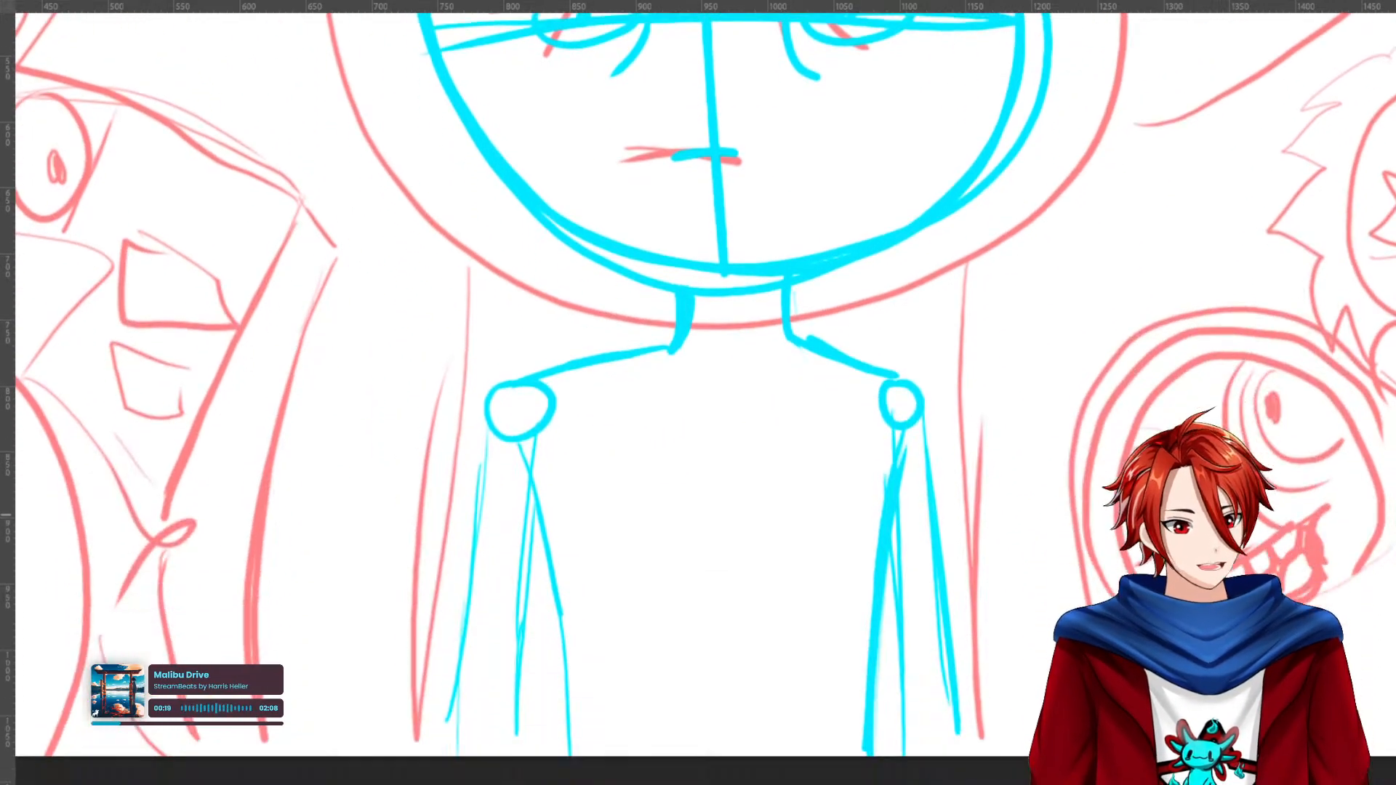
scroll(1378, 511, up, 5)
scroll(1377, 511, down, 2)
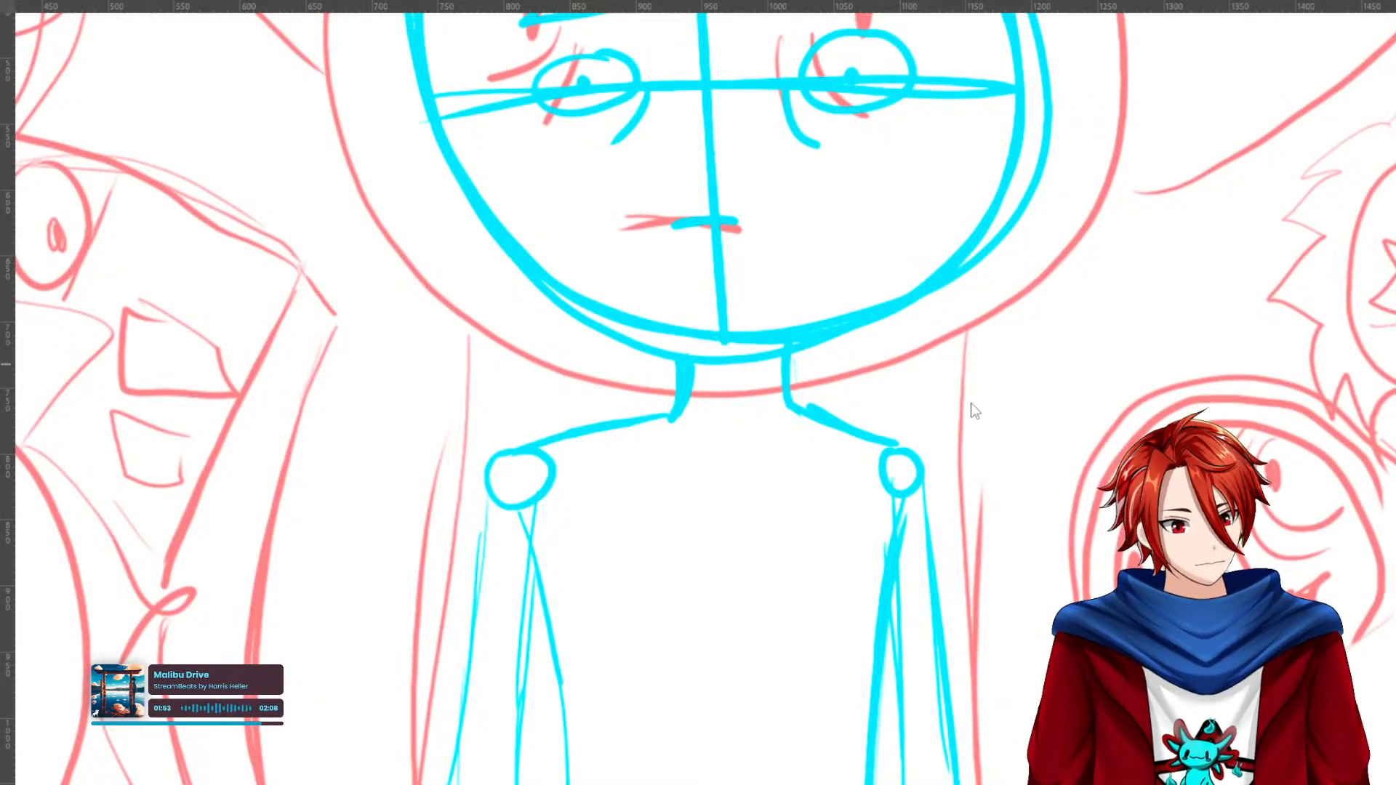
drag(898, 405, 878, 570)
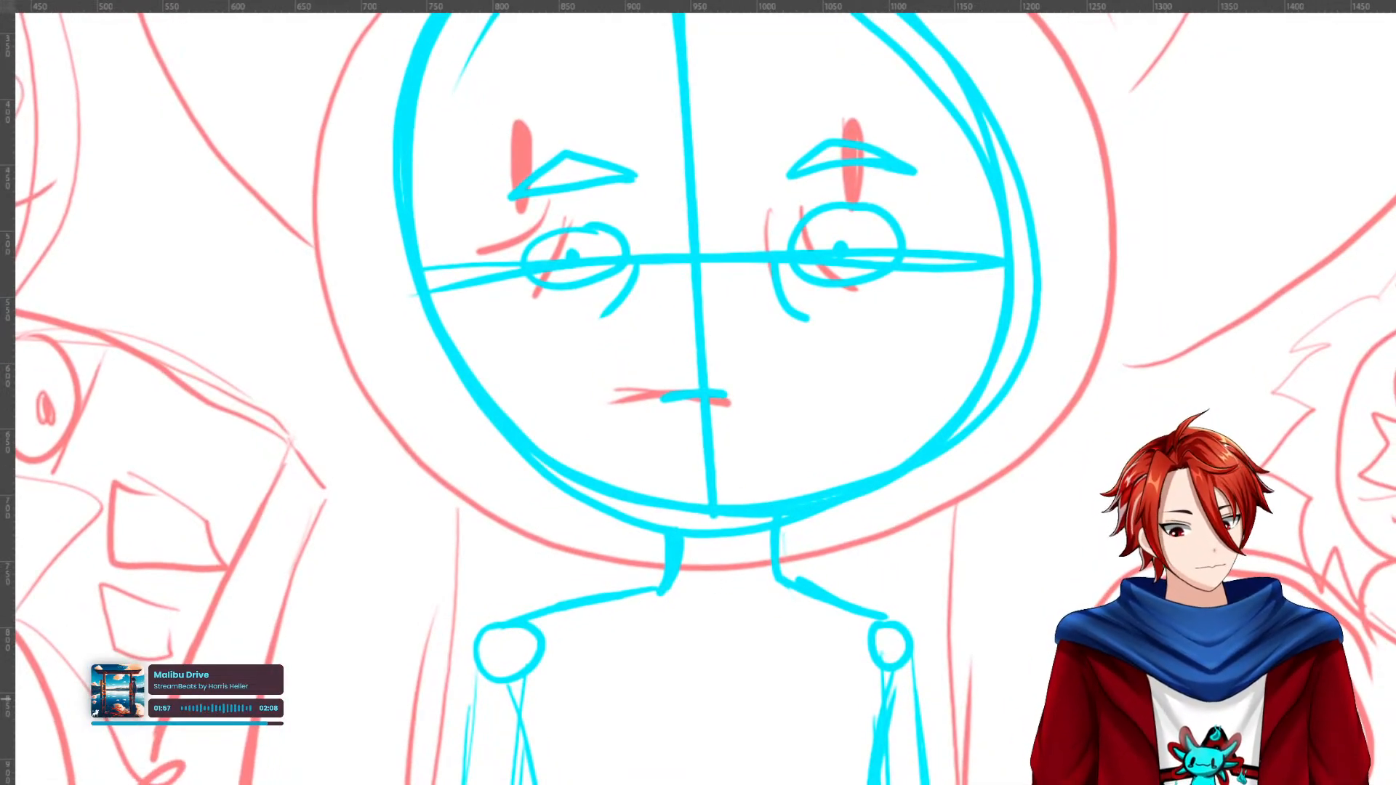
key(ctrl+comma)
mouse_move(1147, 542)
mouse_down()
mouse_move(1066, 599)
mouse_move(1131, 586)
mouse_up()
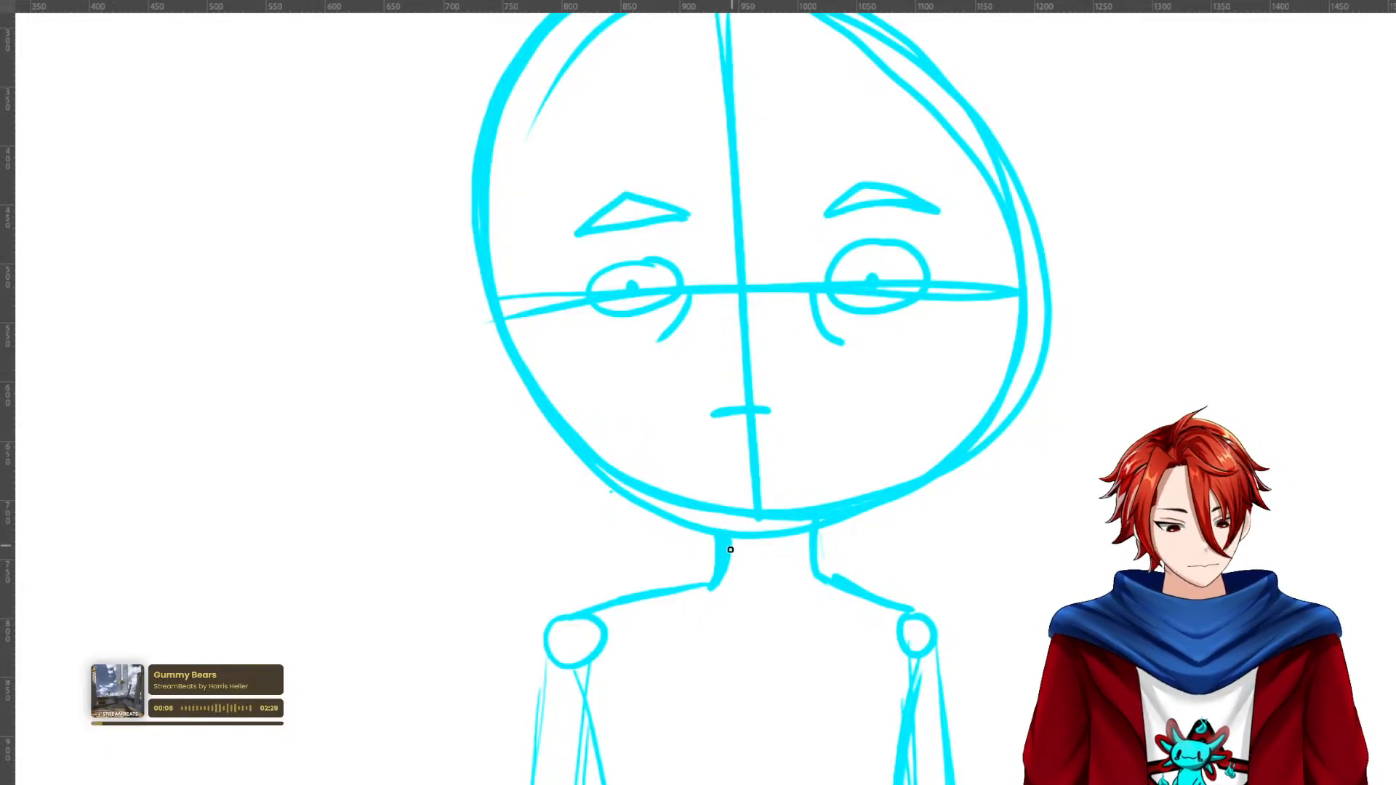
Draw a collar band wrapping around the character's neck.
mouse_move(724, 553)
mouse_down()
mouse_move(812, 545)
mouse_move(740, 551)
mouse_move(742, 602)
mouse_move(817, 578)
mouse_move(714, 593)
mouse_move(714, 550)
mouse_up()
mouse_move(819, 545)
mouse_down()
mouse_move(823, 579)
mouse_move(820, 551)
mouse_up()
mouse_move(708, 554)
mouse_down()
mouse_move(706, 588)
mouse_move(717, 570)
mouse_move(810, 564)
mouse_move(821, 601)
mouse_up()
key(e)
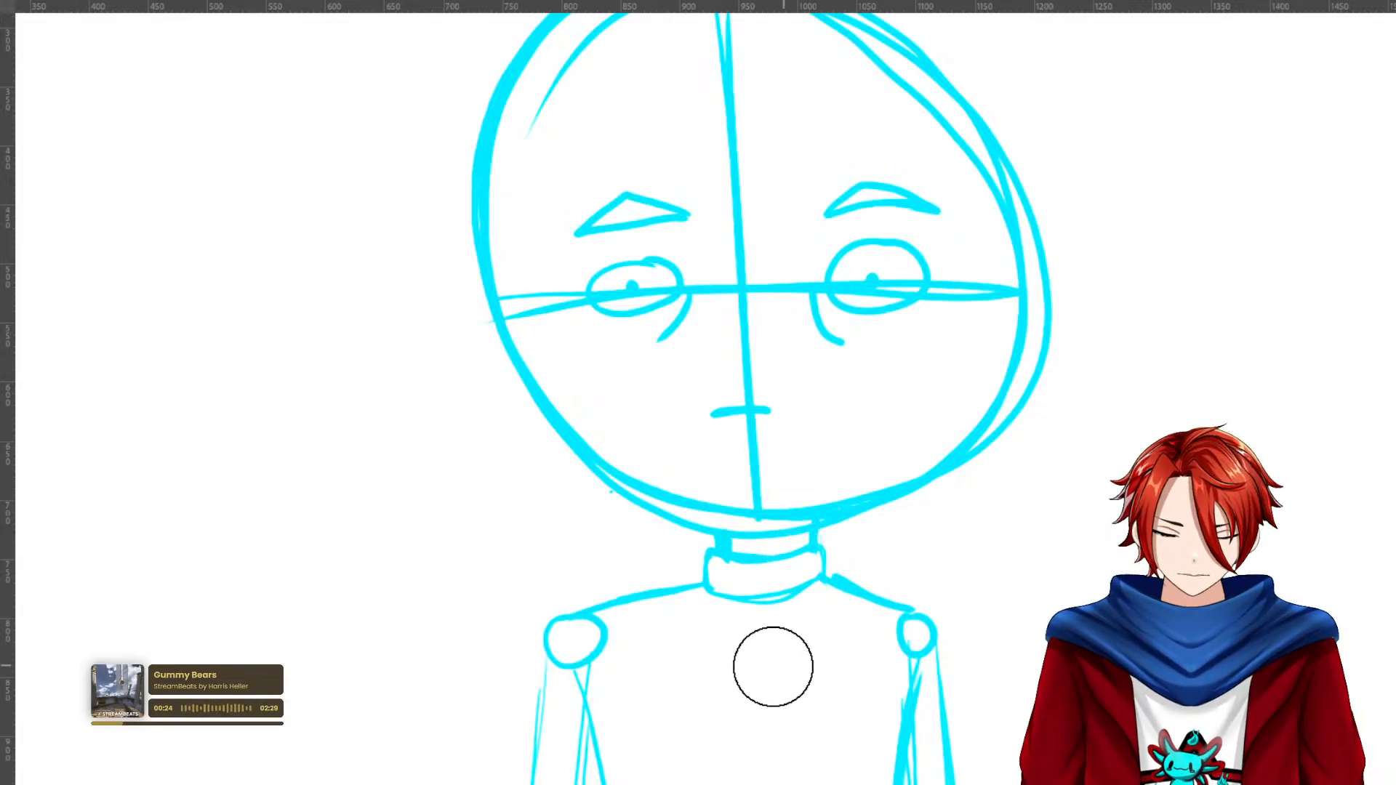
mouse_move(735, 717)
mouse_down()
mouse_move(770, 661)
mouse_move(773, 579)
mouse_move(844, 667)
mouse_up()
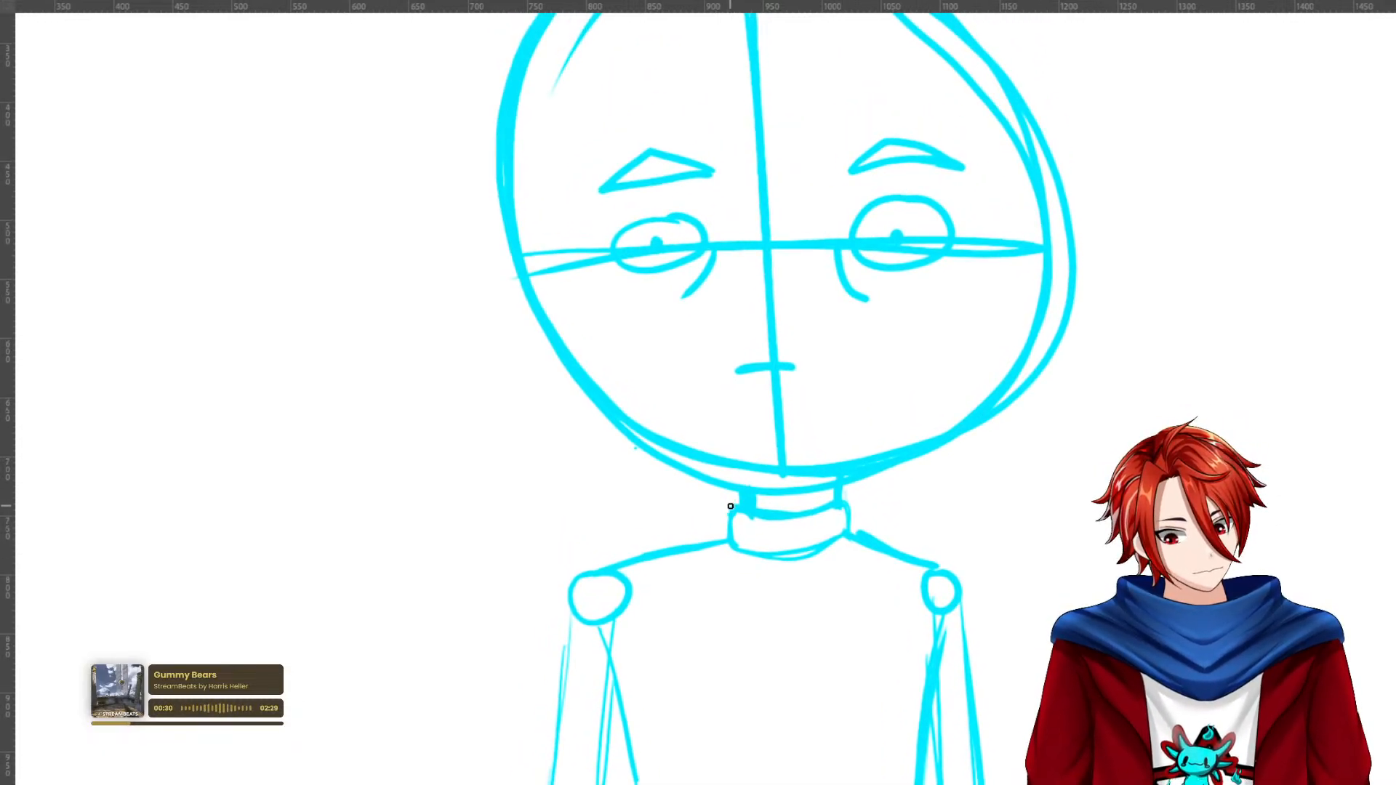
Draw a folded collar flap on each side of the neck, erase the overlapping lines and add inner fold lines.
drag(719, 505, 693, 583)
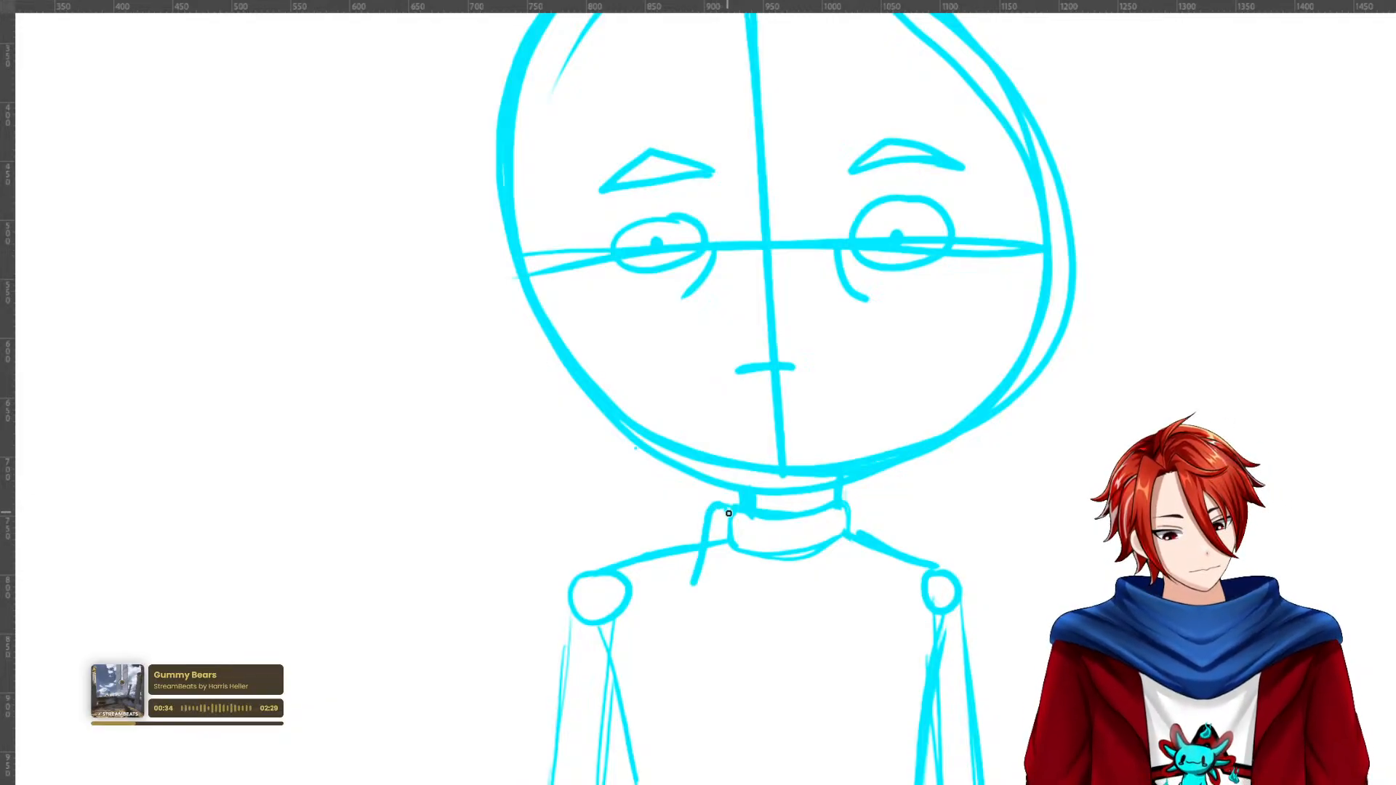
mouse_move(730, 515)
mouse_down()
mouse_move(763, 535)
mouse_move(756, 589)
mouse_move(744, 599)
mouse_move(694, 582)
mouse_up()
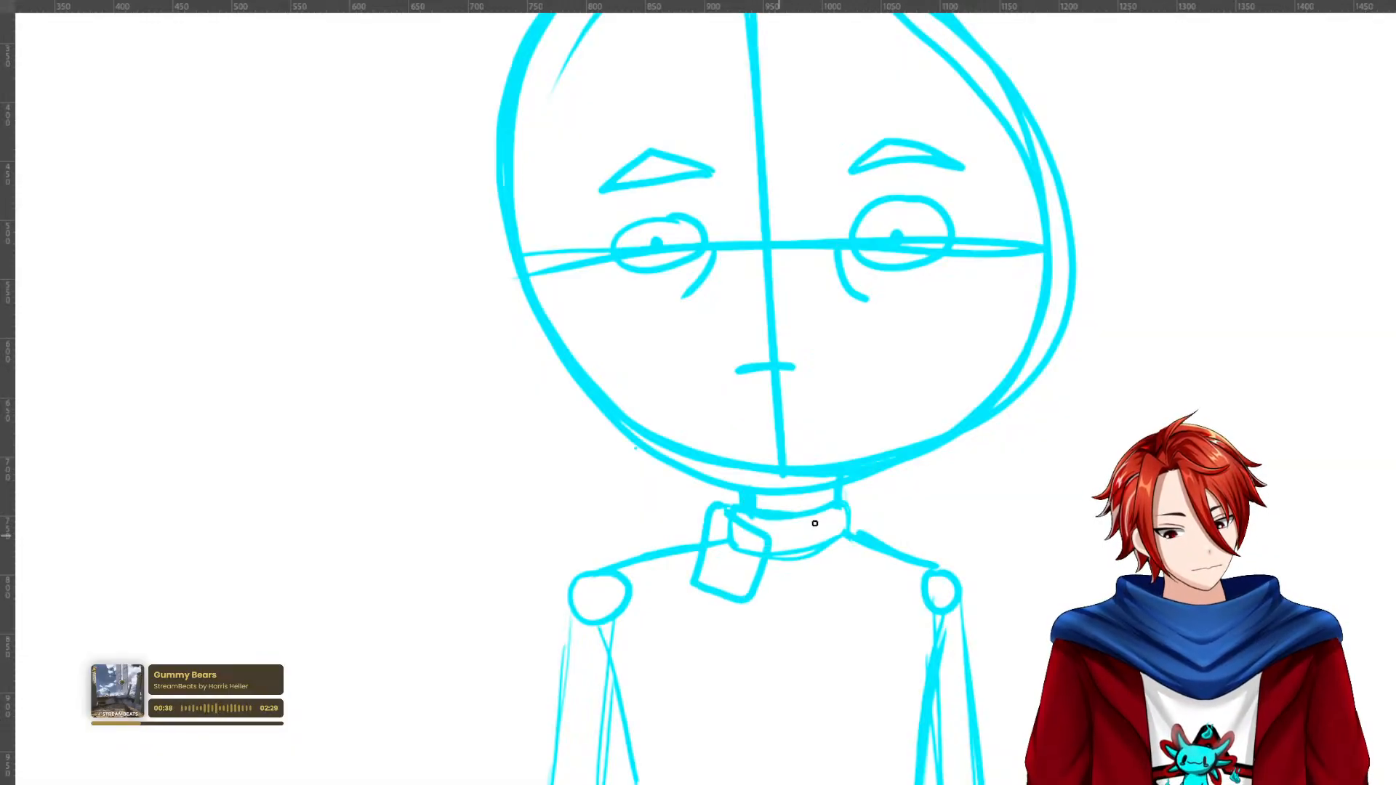
mouse_move(844, 508)
mouse_down()
mouse_move(808, 536)
mouse_move(820, 591)
mouse_move(871, 550)
mouse_move(841, 506)
mouse_up()
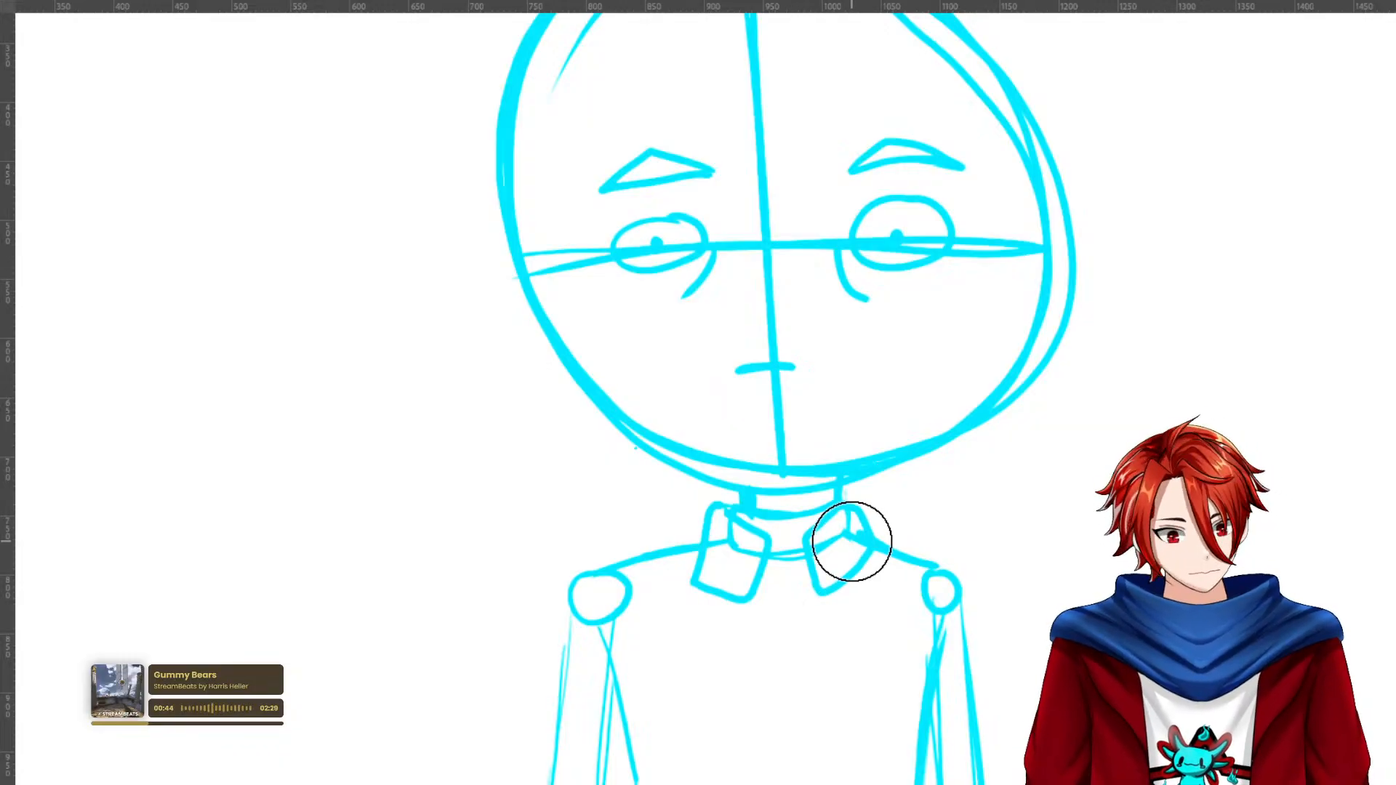
mouse_move(831, 553)
mouse_down()
mouse_move(835, 536)
mouse_move(817, 555)
mouse_move(734, 549)
mouse_move(748, 568)
mouse_up()
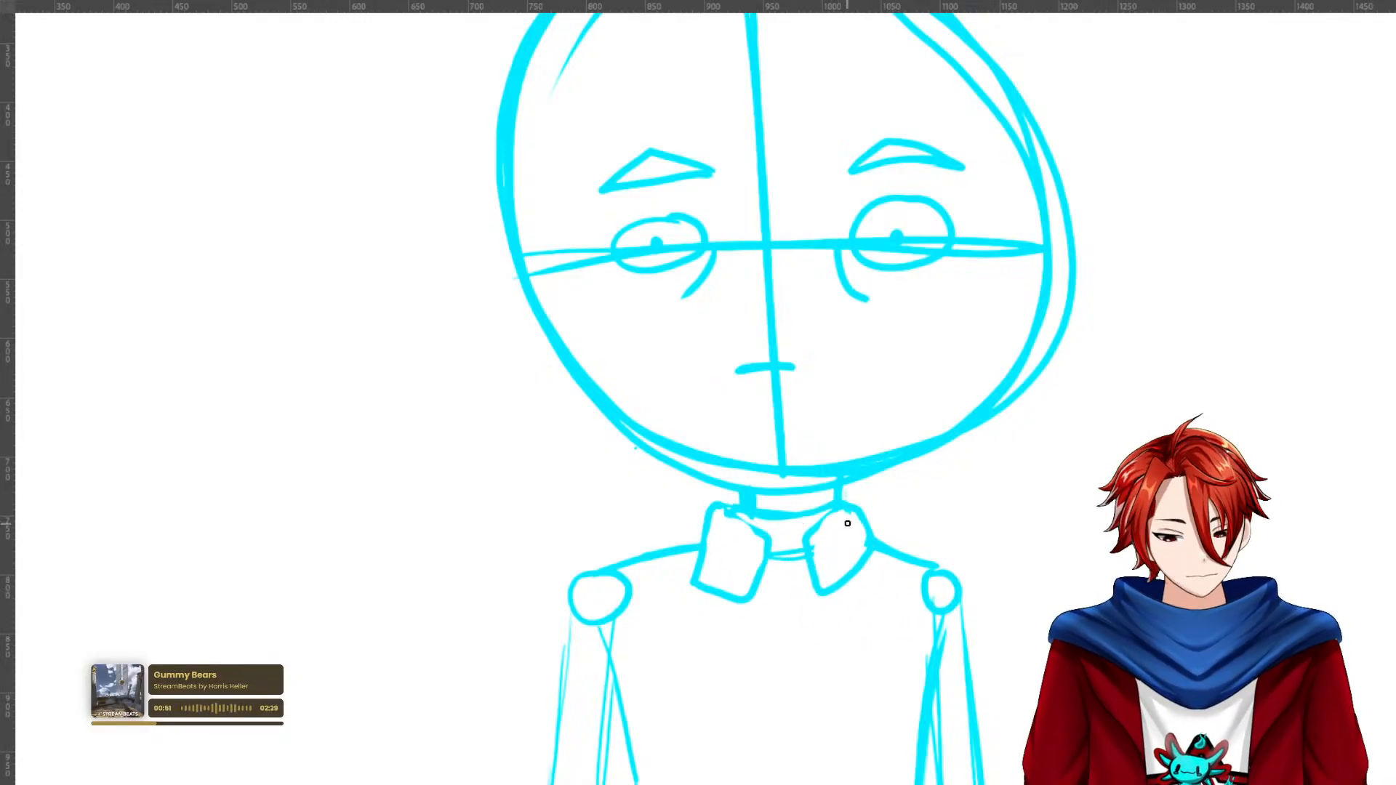
mouse_move(851, 512)
mouse_down()
mouse_move(821, 543)
mouse_move(827, 582)
mouse_up()
mouse_move(720, 523)
mouse_down()
mouse_move(751, 549)
mouse_move(746, 592)
mouse_up()
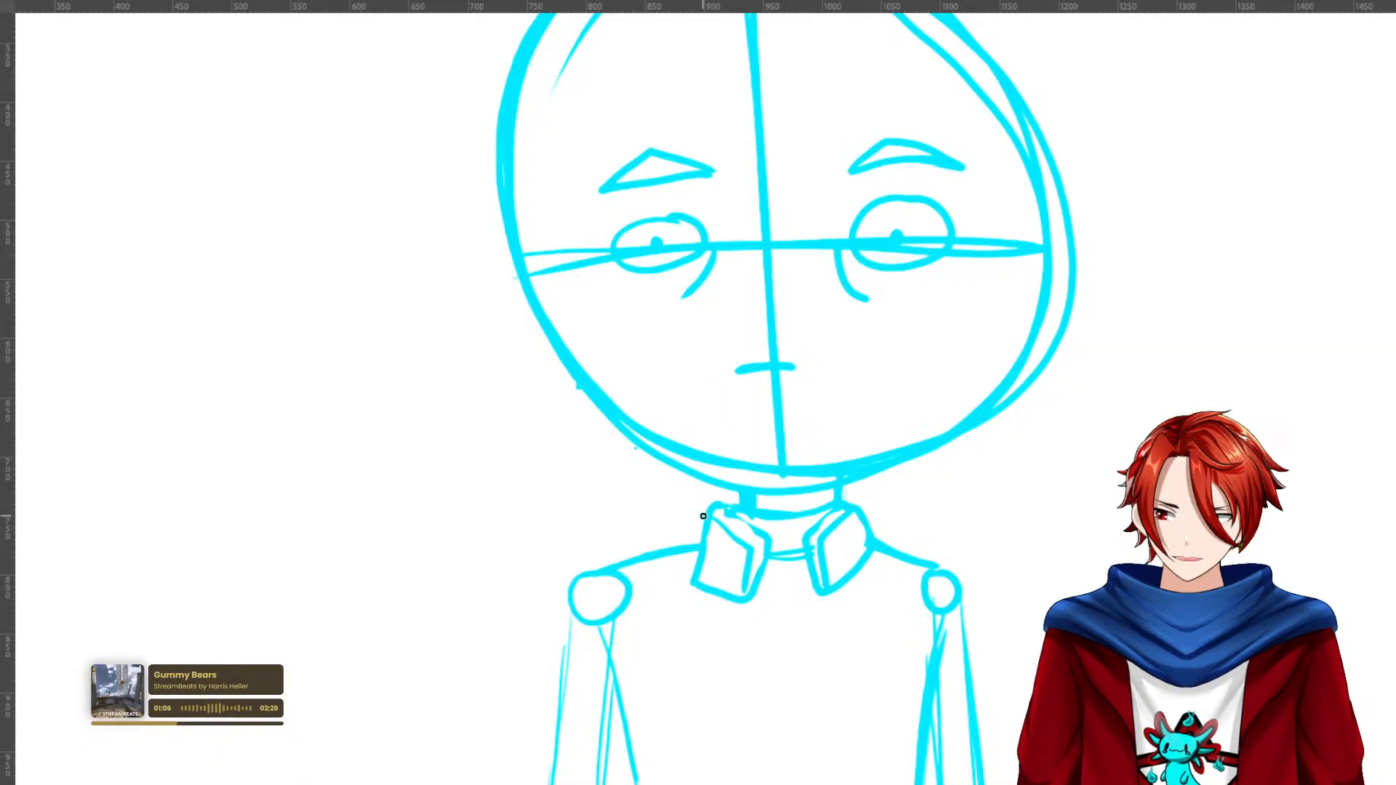
mouse_move(702, 515)
mouse_down()
mouse_move(650, 564)
mouse_move(630, 655)
mouse_move(745, 784)
mouse_up()
mouse_move(860, 508)
mouse_down()
mouse_move(933, 559)
mouse_move(808, 767)
mouse_move(846, 750)
mouse_move(893, 637)
mouse_move(946, 572)
mouse_move(867, 514)
mouse_up()
key(ctrl+z)
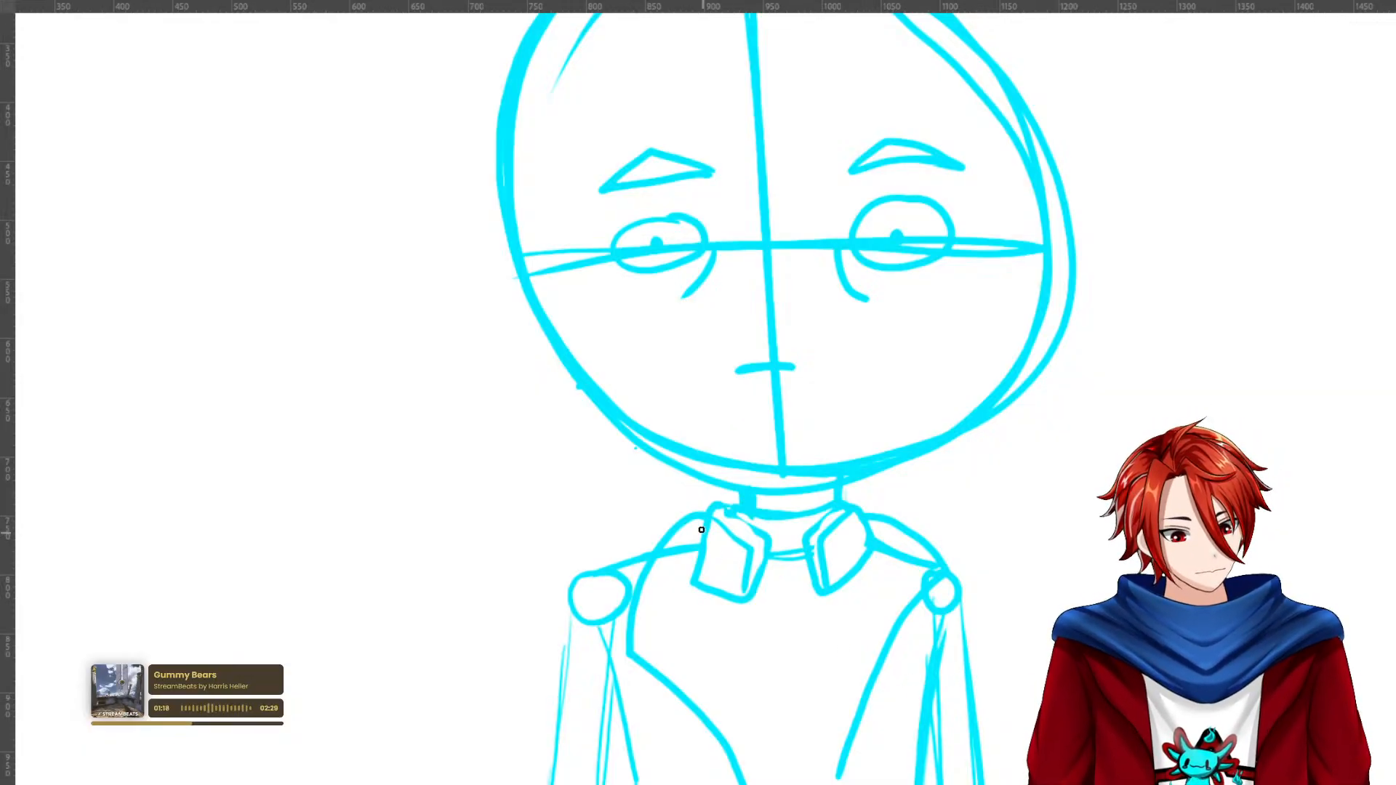
key(ctrl+z)
key(ctrl+z)
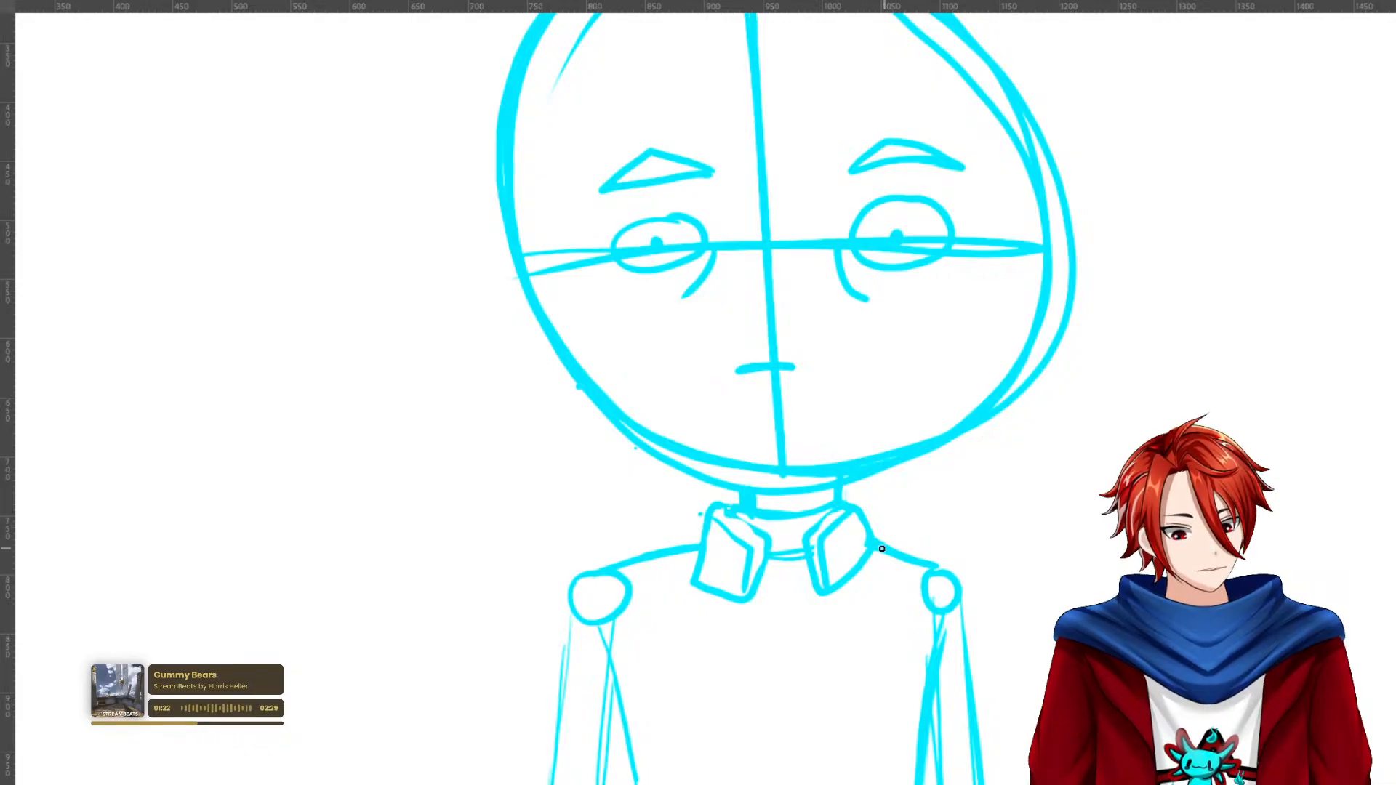
Redraw the shoulder joint and arm on the character's right-hand side of the canvas farther out from the body.
mouse_move(882, 549)
mouse_down()
mouse_move(969, 576)
mouse_move(959, 621)
mouse_move(993, 598)
mouse_move(955, 581)
mouse_move(1004, 696)
mouse_move(1016, 782)
mouse_up()
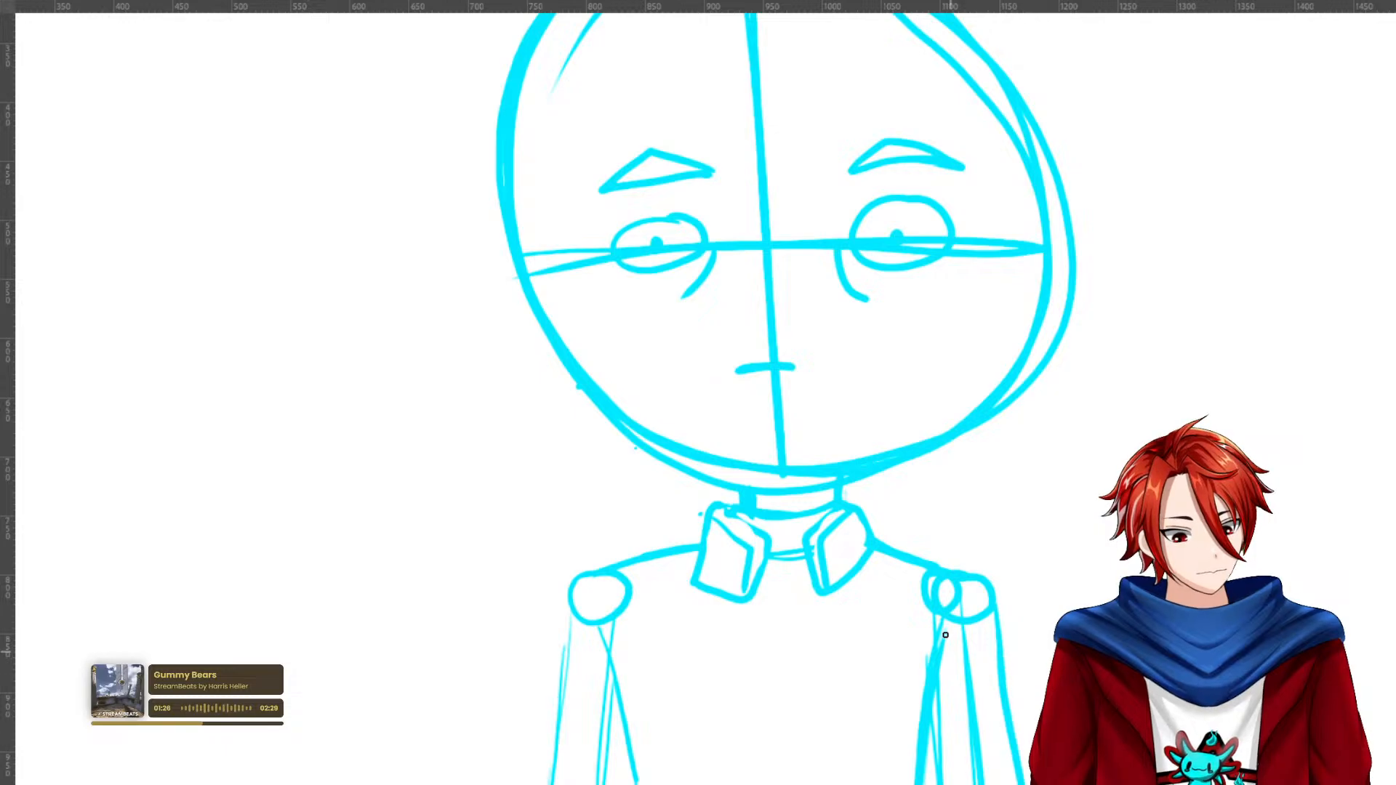
drag(949, 621, 941, 784)
mouse_move(707, 510)
mouse_down()
mouse_move(604, 558)
mouse_move(680, 746)
mouse_up()
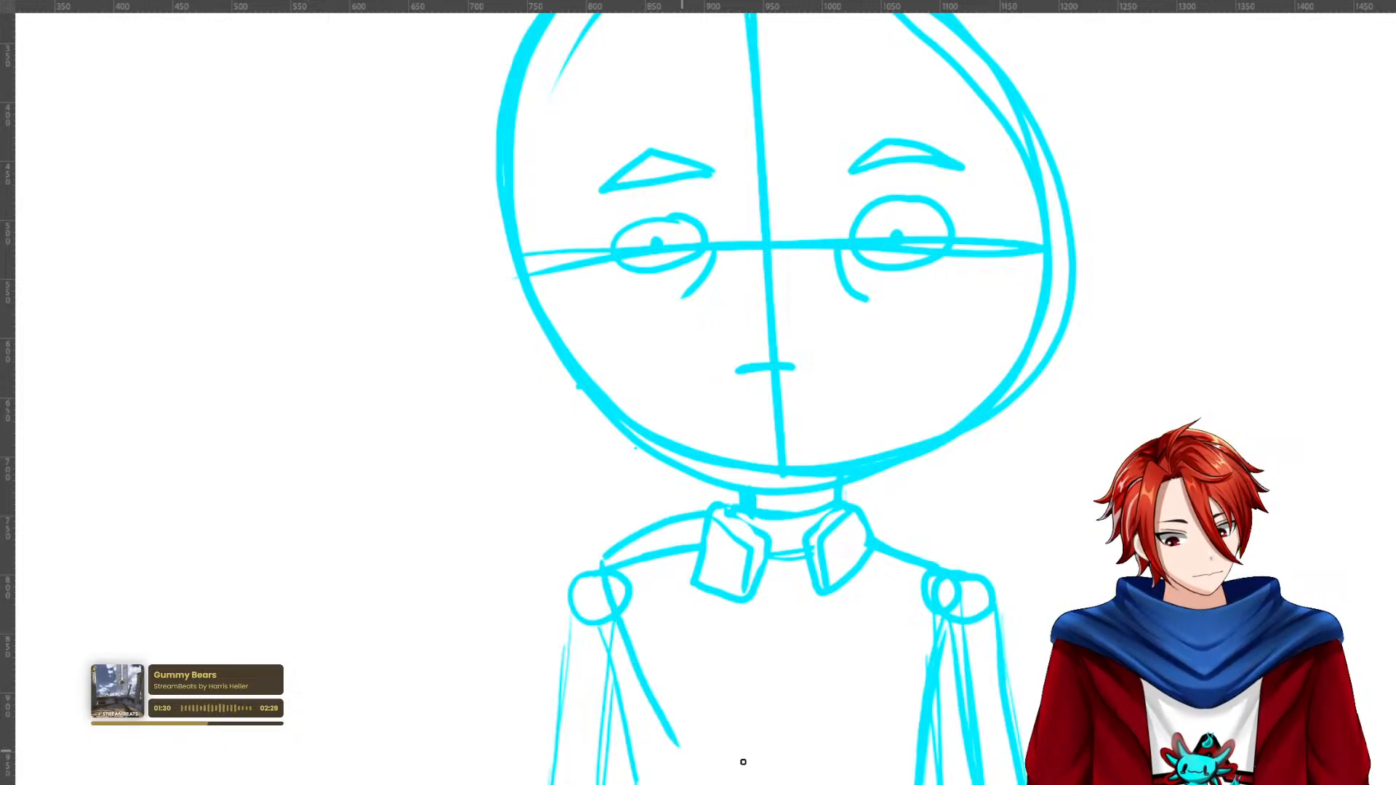
key(ctrl+z)
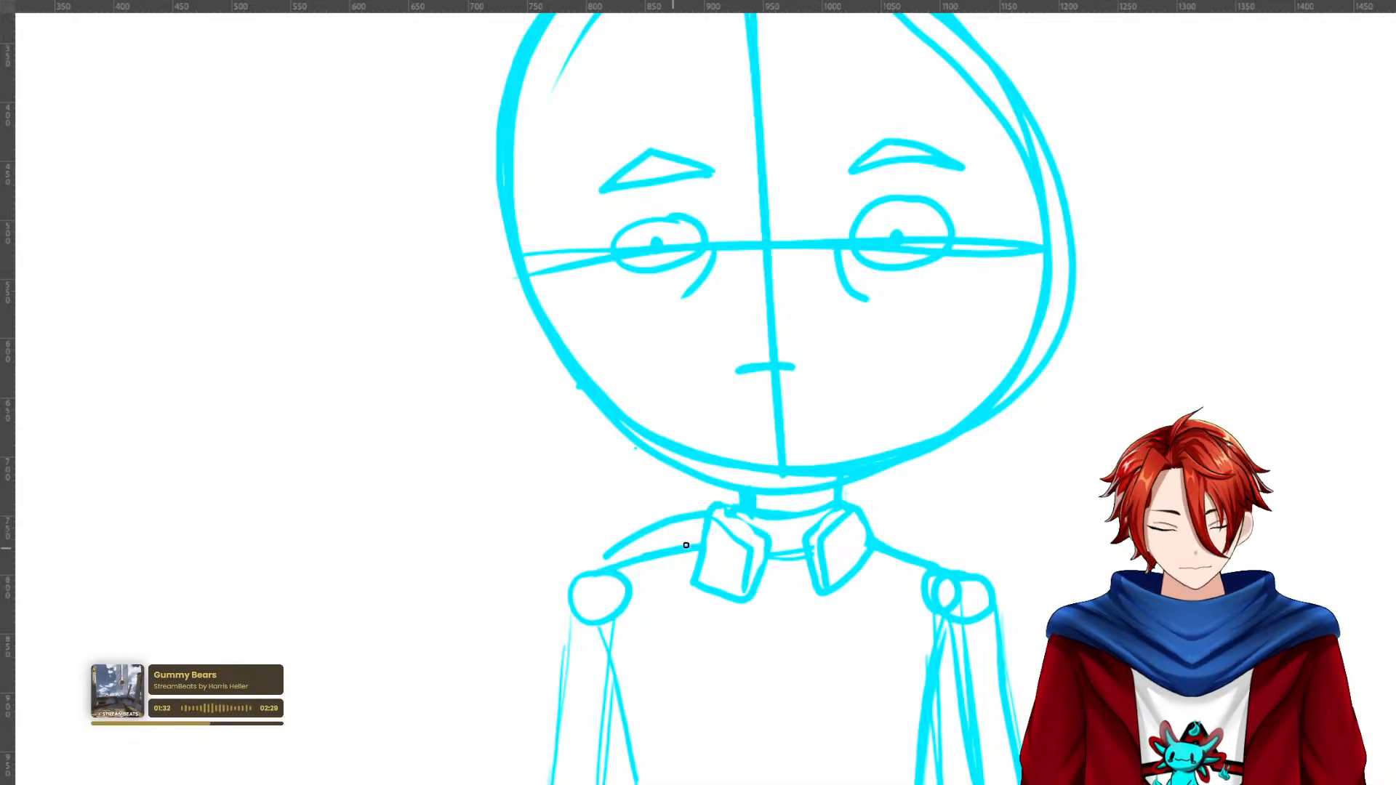
key(ctrl+z)
Draw the open jacket's outer edges from both shoulders and the inner edges running down from the two collar flaps.
mouse_move(705, 512)
mouse_down()
mouse_move(655, 523)
mouse_move(603, 618)
mouse_move(711, 784)
mouse_up()
mouse_move(872, 521)
mouse_down()
mouse_move(908, 532)
mouse_move(937, 571)
mouse_move(855, 711)
mouse_move(842, 774)
mouse_up()
key(ctrl+z)
drag(938, 578, 862, 784)
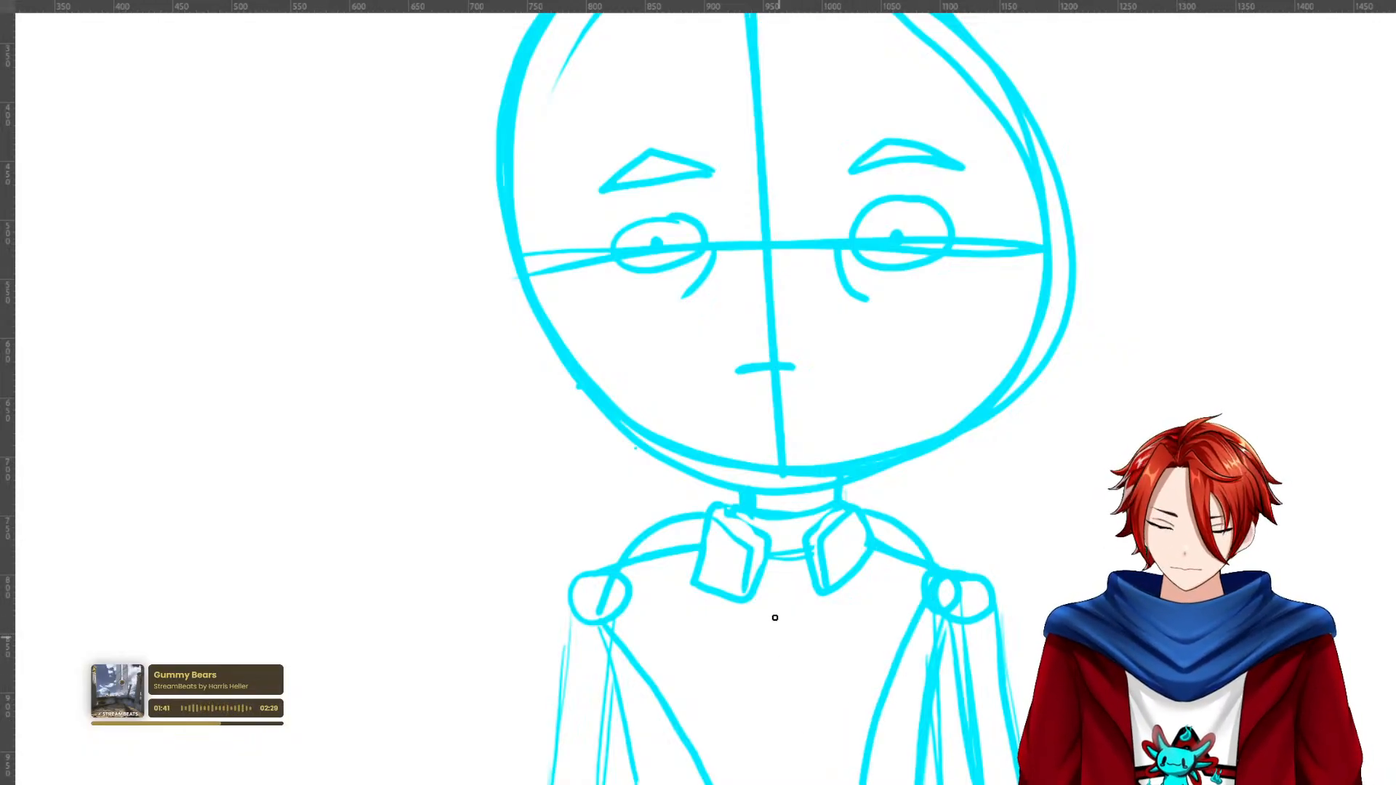
drag(698, 588, 723, 784)
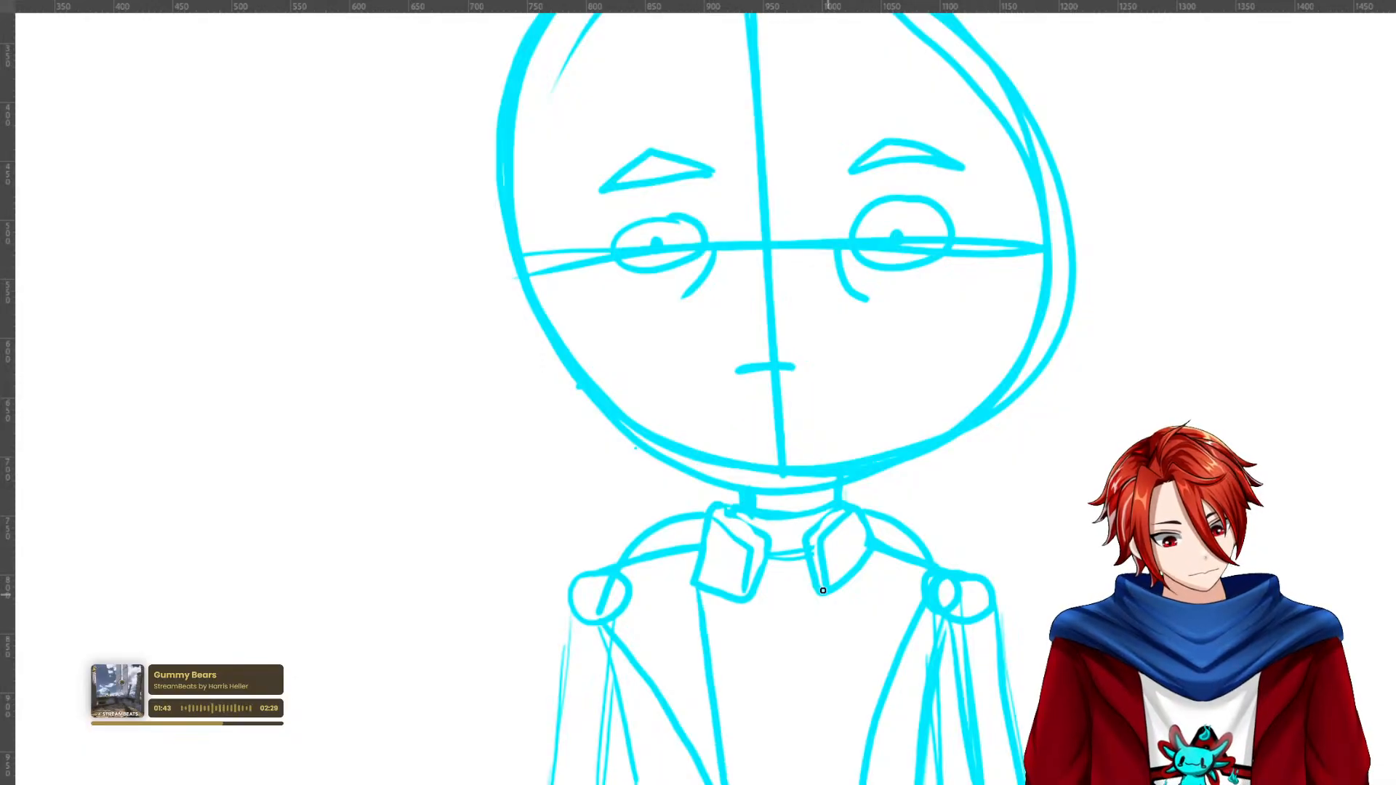
drag(816, 586, 843, 784)
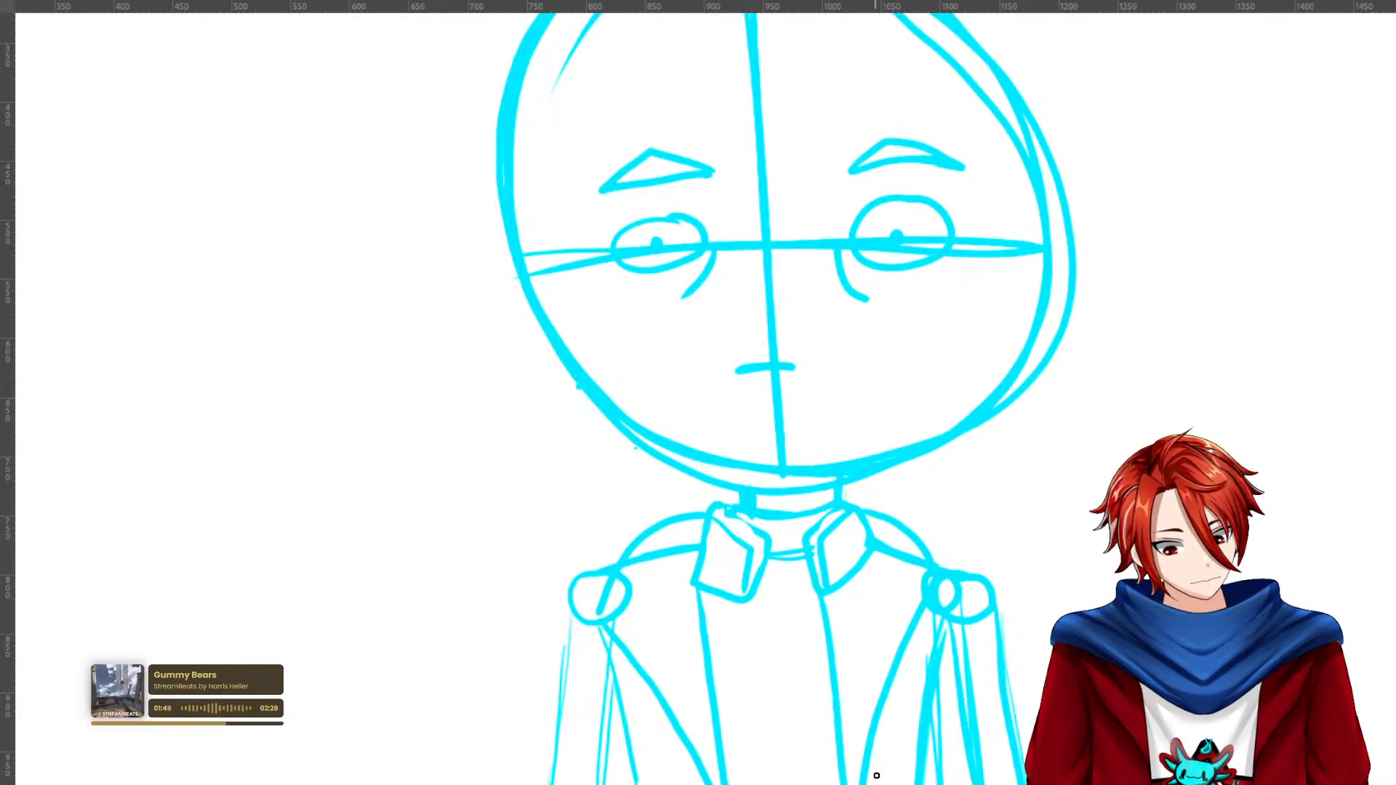
drag(1228, 685, 1139, 393)
drag(763, 568, 771, 645)
drag(644, 577, 648, 616)
drag(777, 484, 777, 574)
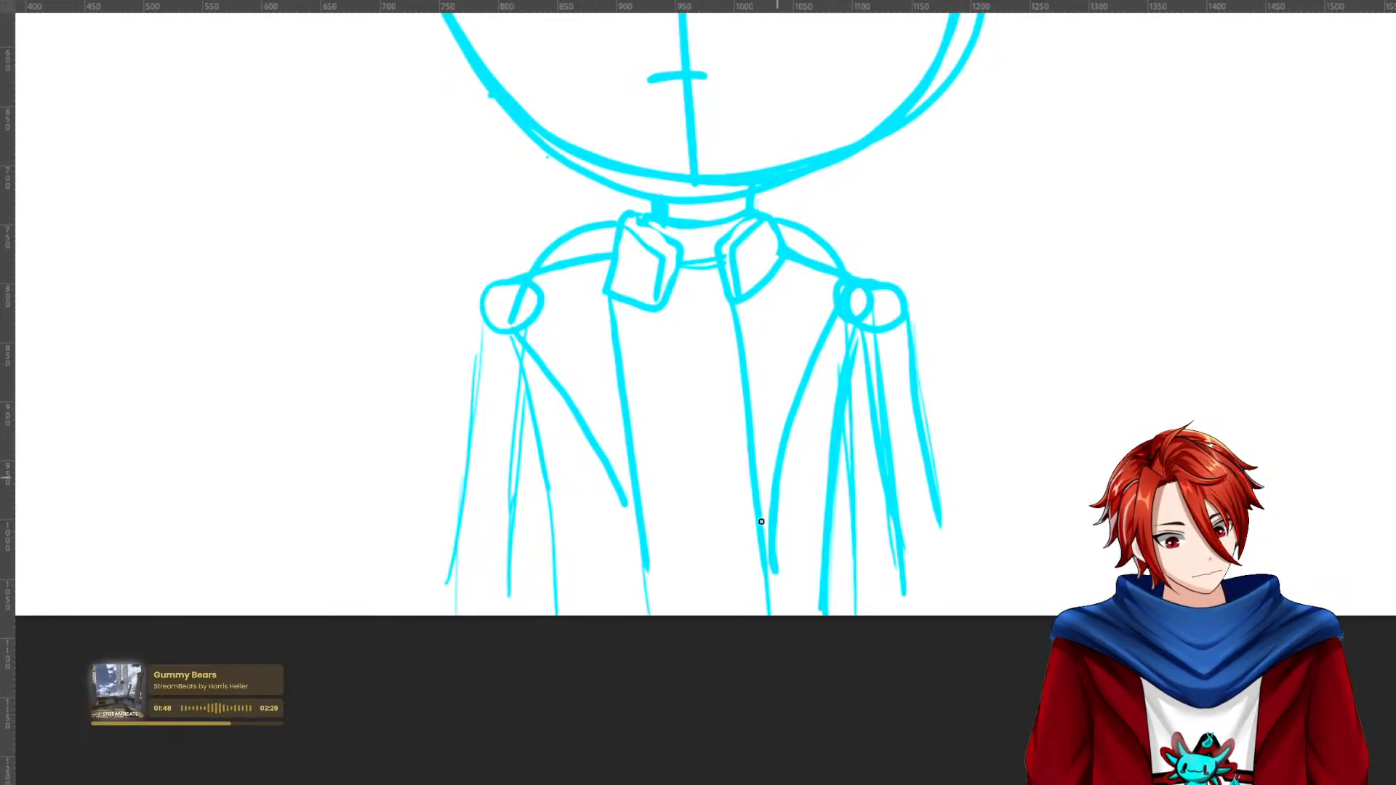
drag(624, 504, 644, 560)
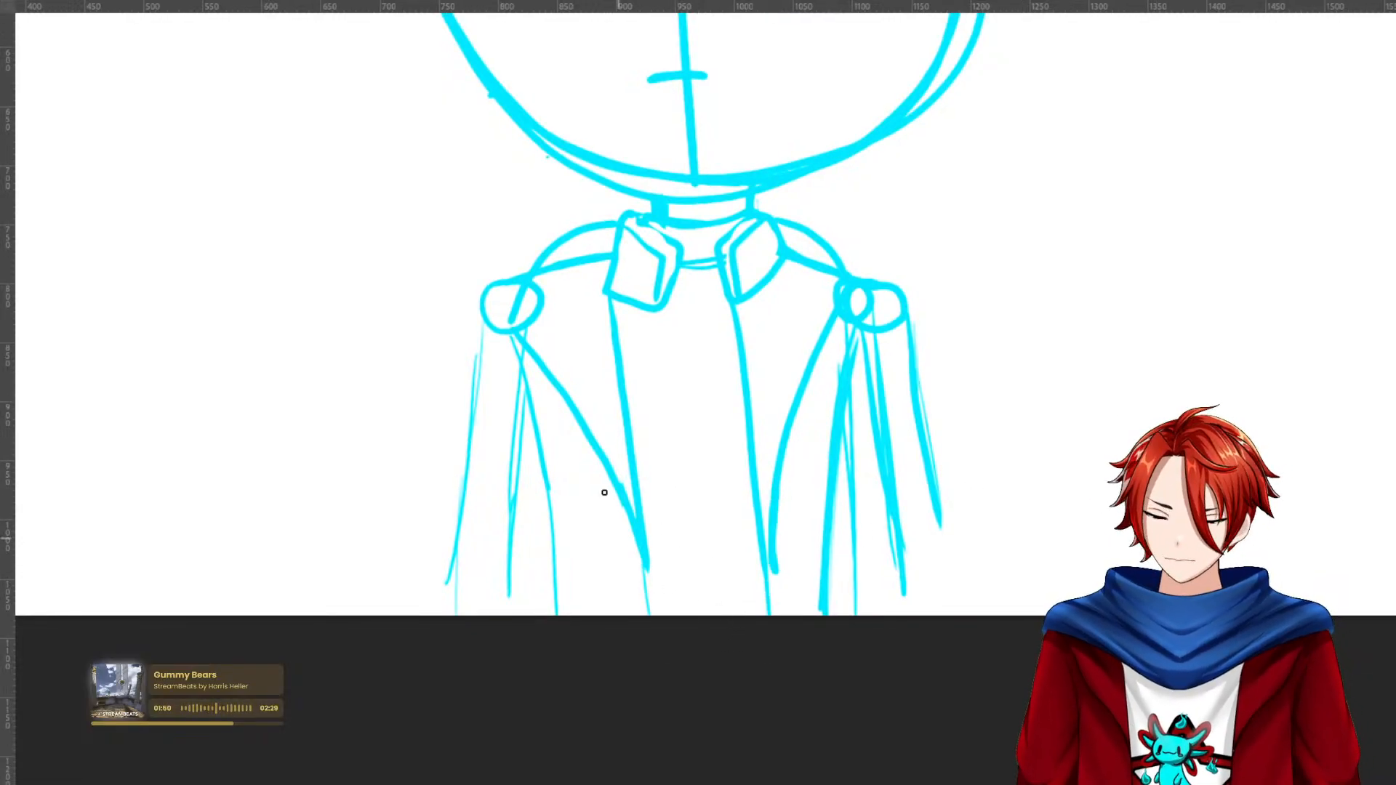
Add a second line parallel to each jacket opening edge, remove the extra shoulder lines and extend the inner edge to the canvas's lower border.
drag(525, 300, 625, 442)
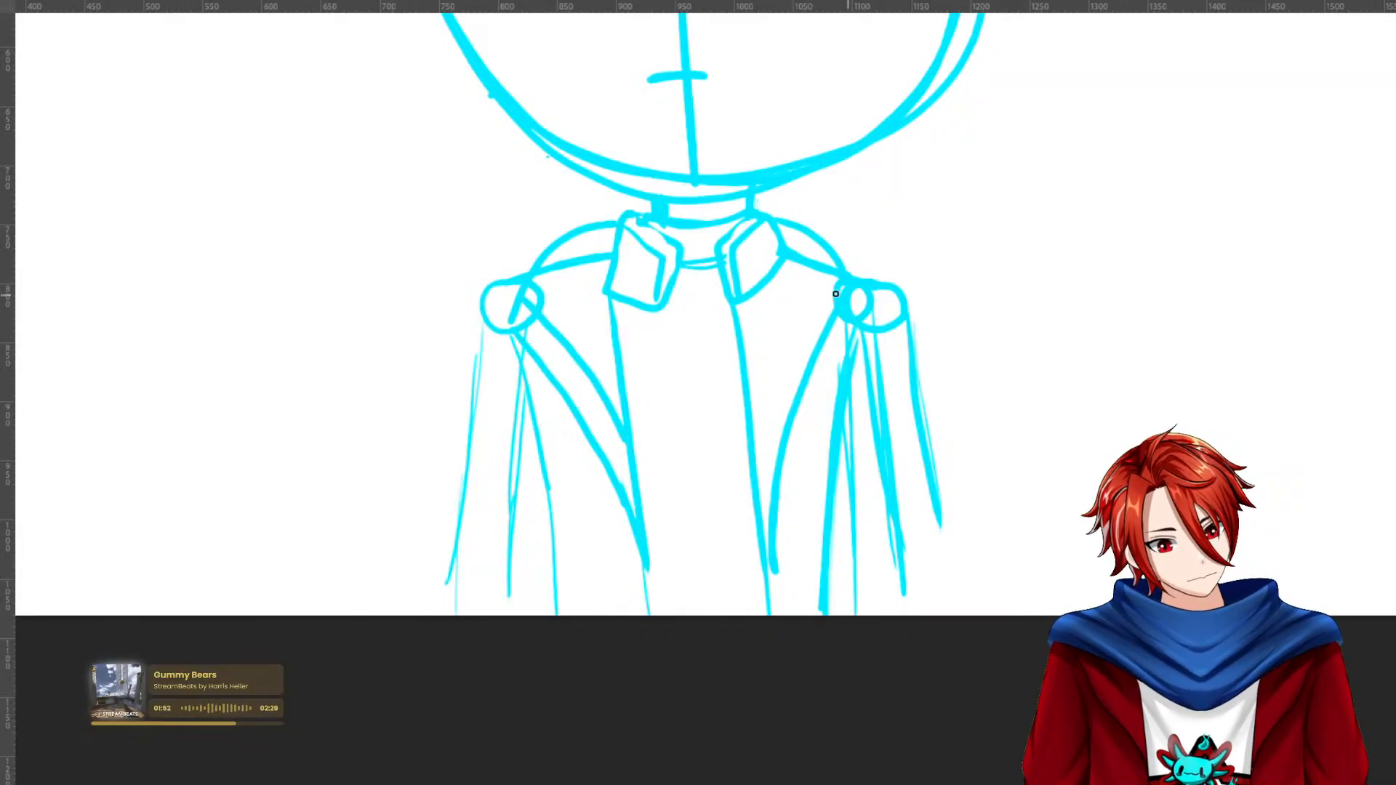
drag(836, 273, 755, 451)
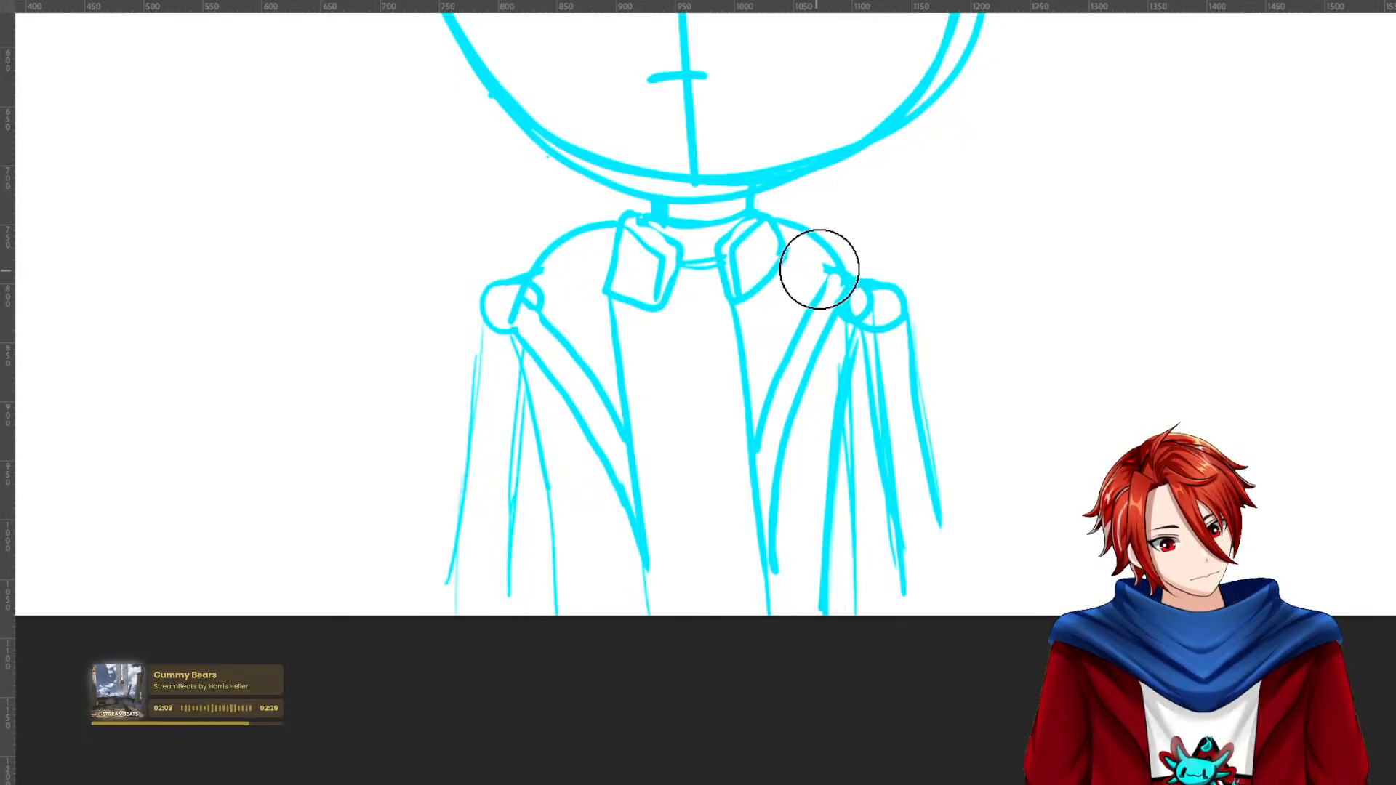
key(b)
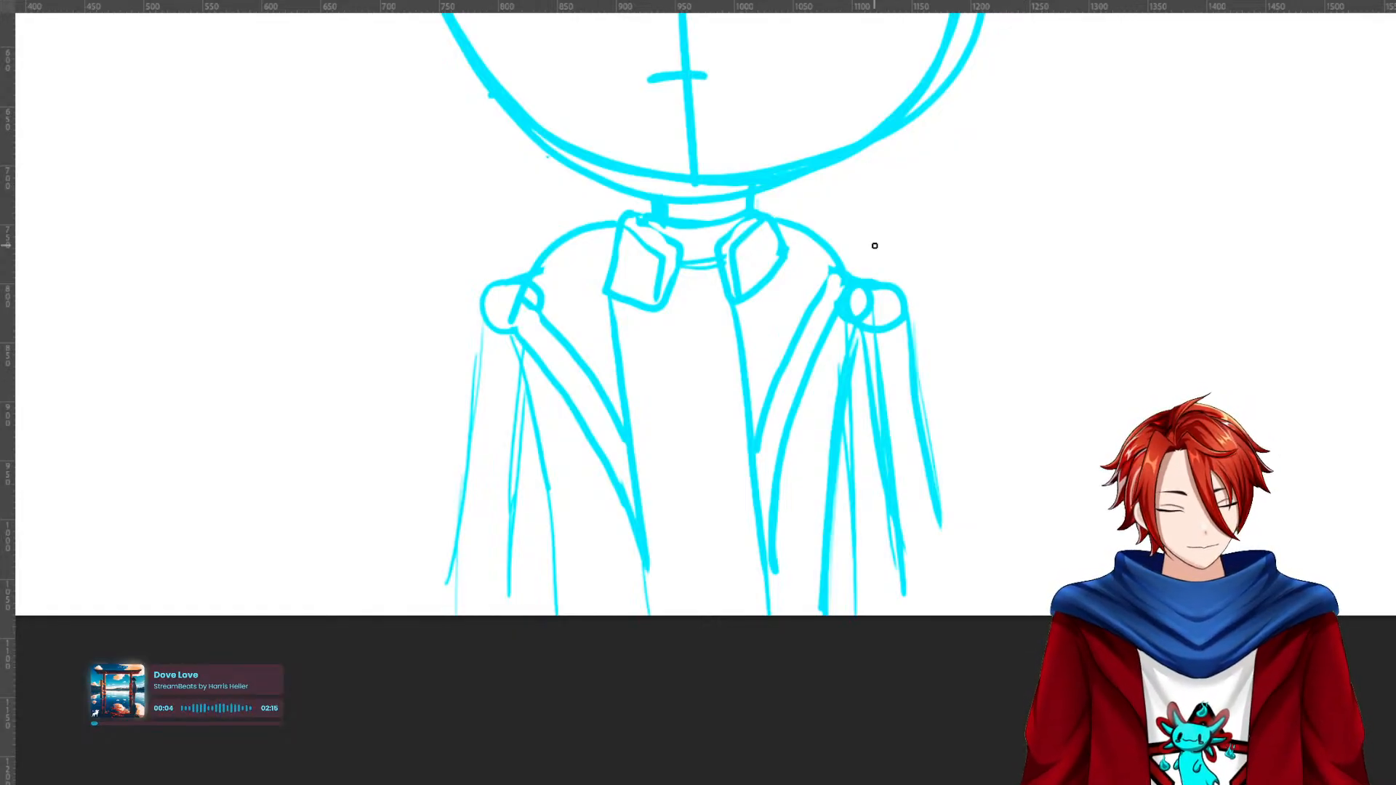
drag(643, 557, 648, 616)
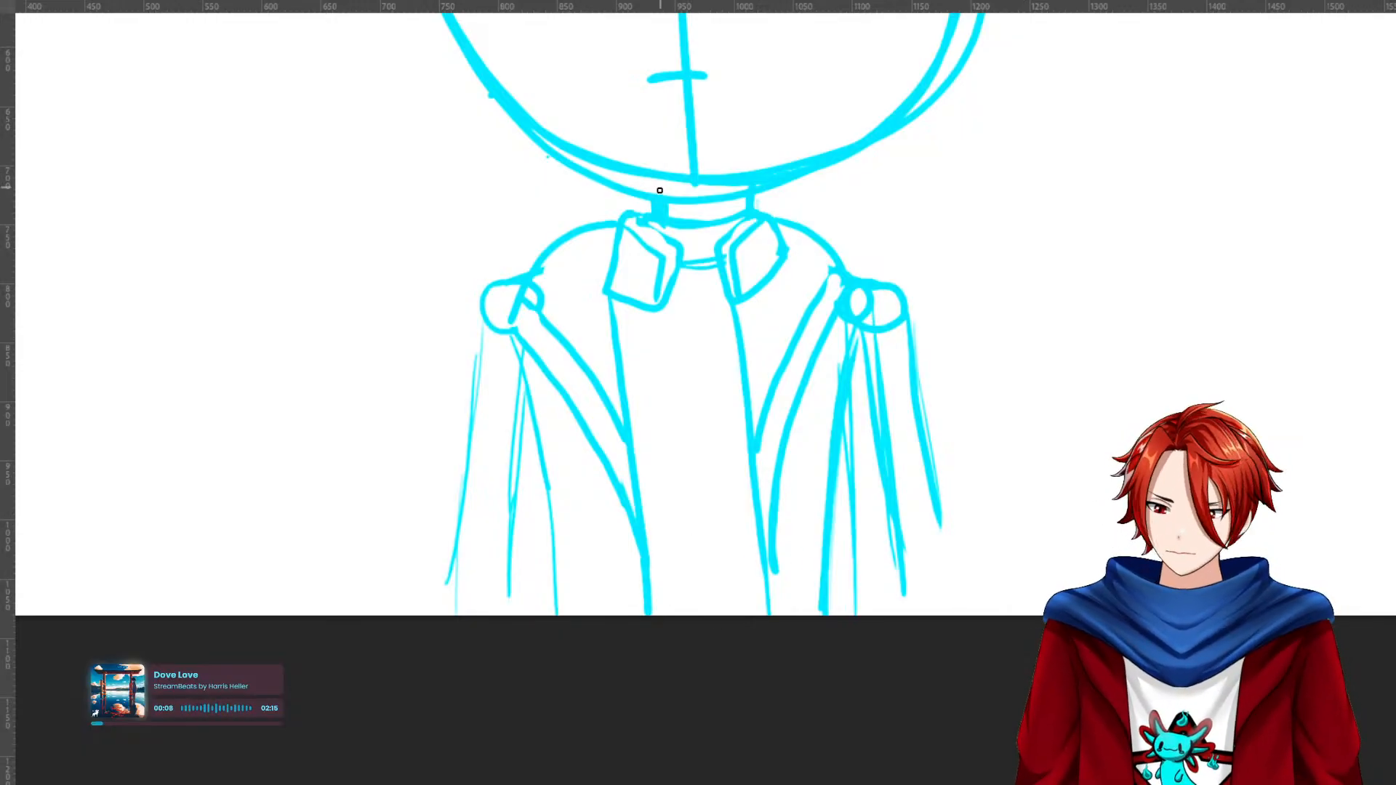
Draw jagged fur trim from under the head down over both shoulders and clear the shoulder circle it covers on the canvas's left side.
mouse_move(530, 136)
mouse_down()
mouse_move(477, 197)
mouse_move(458, 277)
mouse_move(471, 336)
mouse_up()
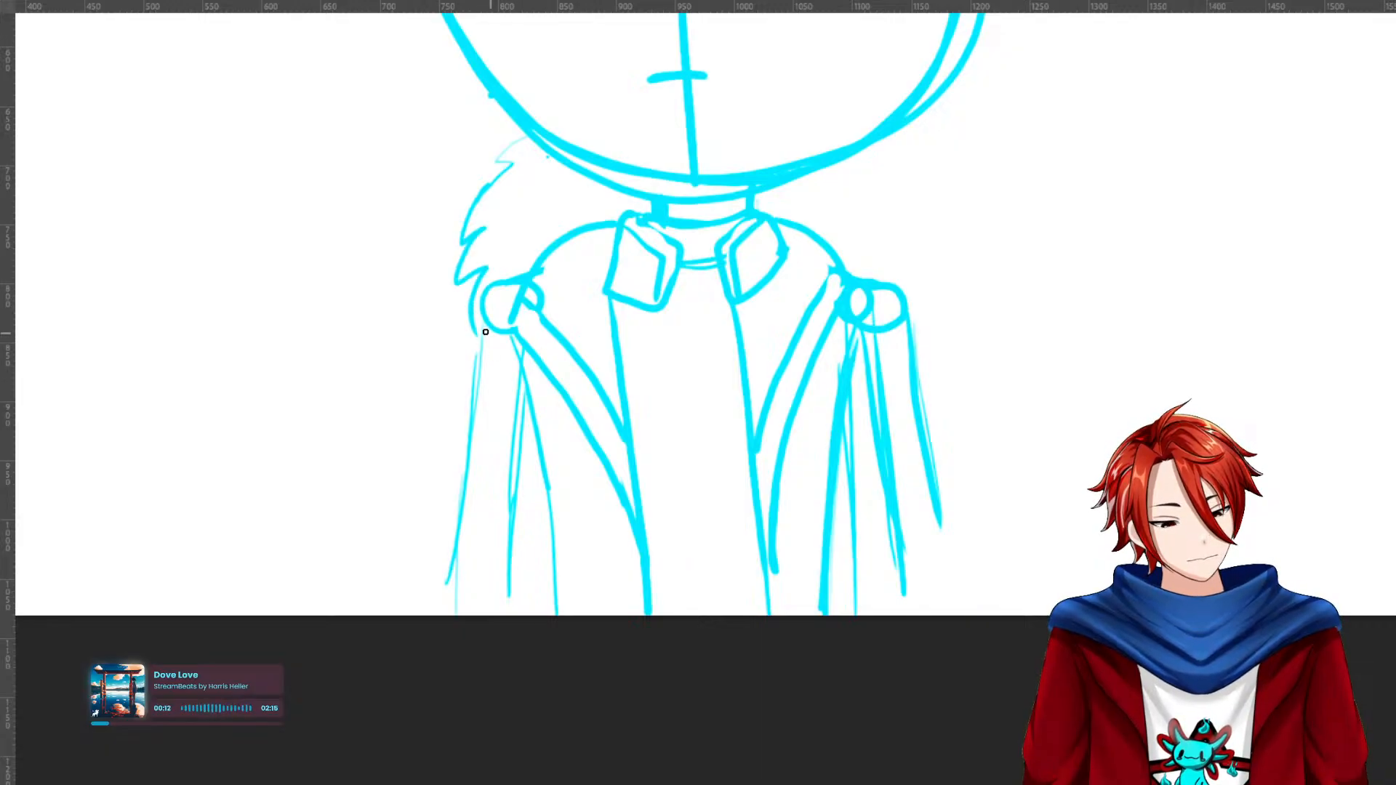
mouse_move(494, 341)
mouse_down()
mouse_move(535, 358)
mouse_move(517, 310)
mouse_move(489, 309)
mouse_move(508, 274)
mouse_up()
key(e)
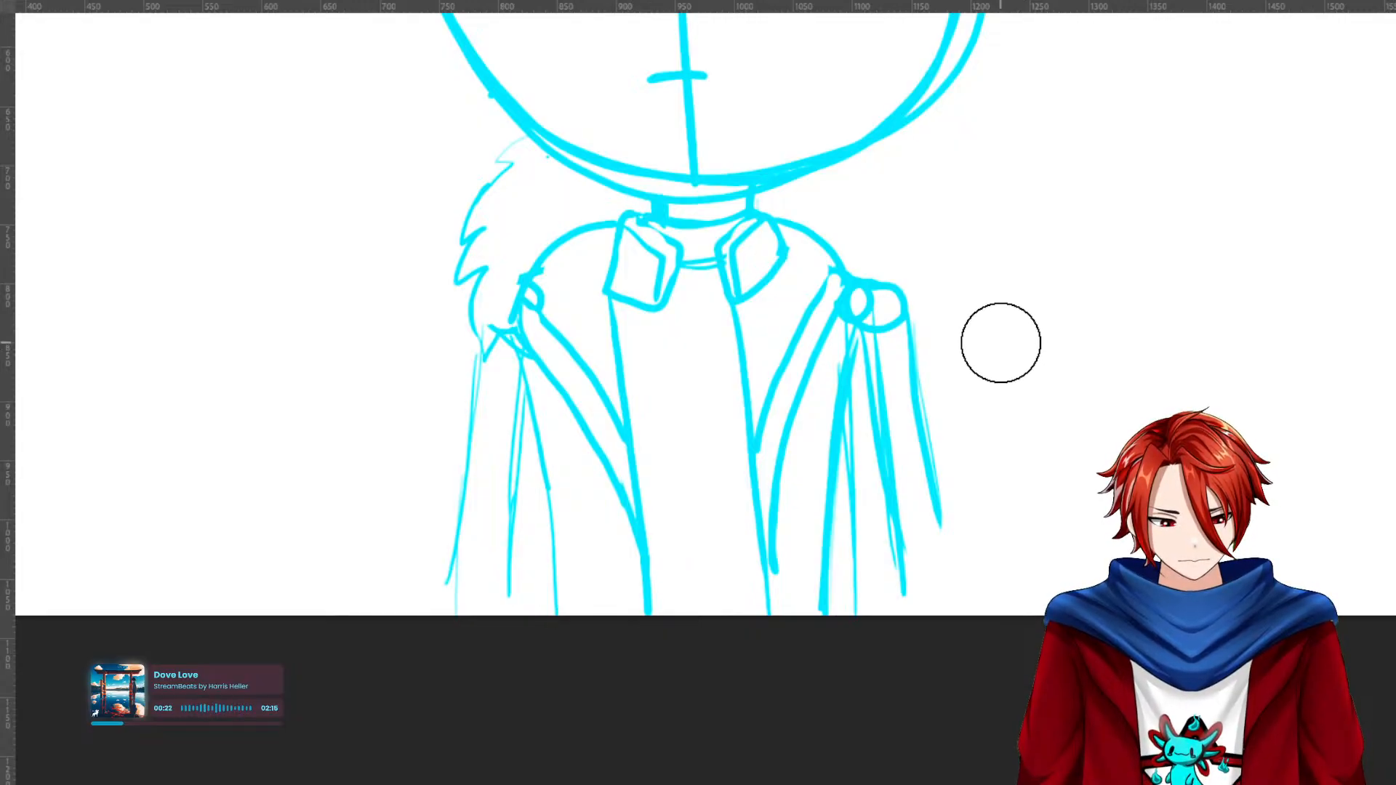
key(b)
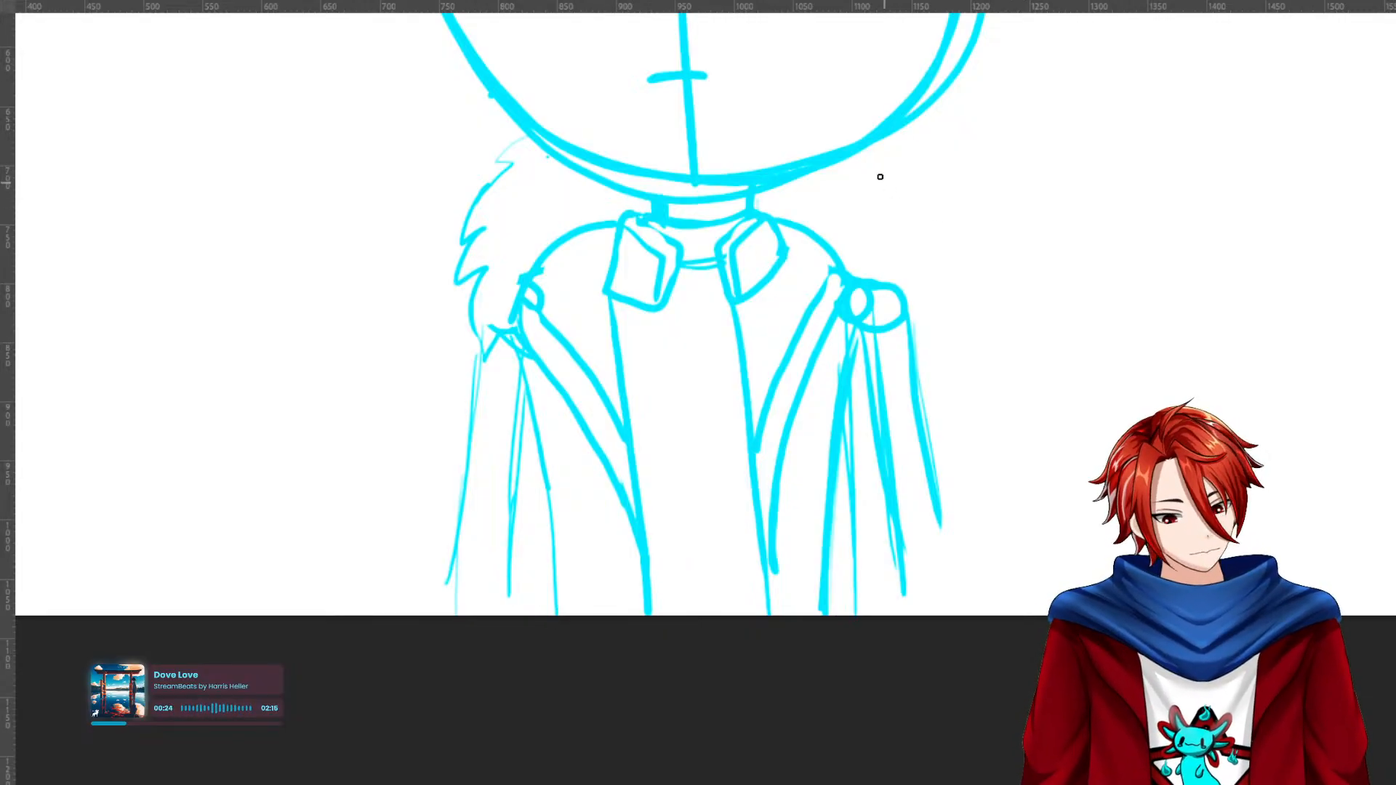
mouse_move(869, 148)
mouse_down()
mouse_move(895, 162)
mouse_move(907, 233)
mouse_move(876, 300)
mouse_up()
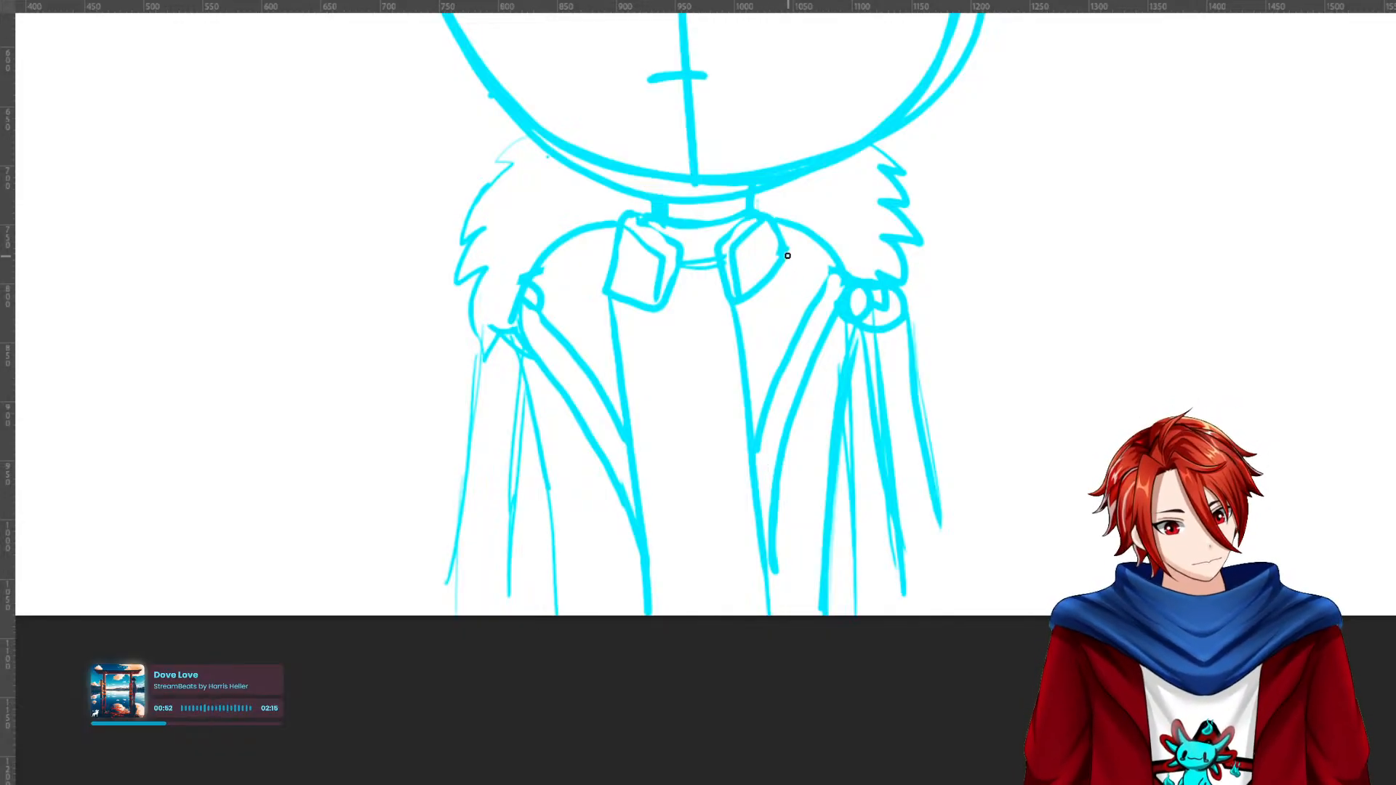
Redraw the inner garment edge below the right-hand collar flap and draw a bolo tie with two hanging cords at the neck.
mouse_move(785, 253)
mouse_down()
mouse_move(754, 324)
mouse_move(757, 514)
mouse_move(773, 564)
mouse_up()
drag(732, 309, 741, 363)
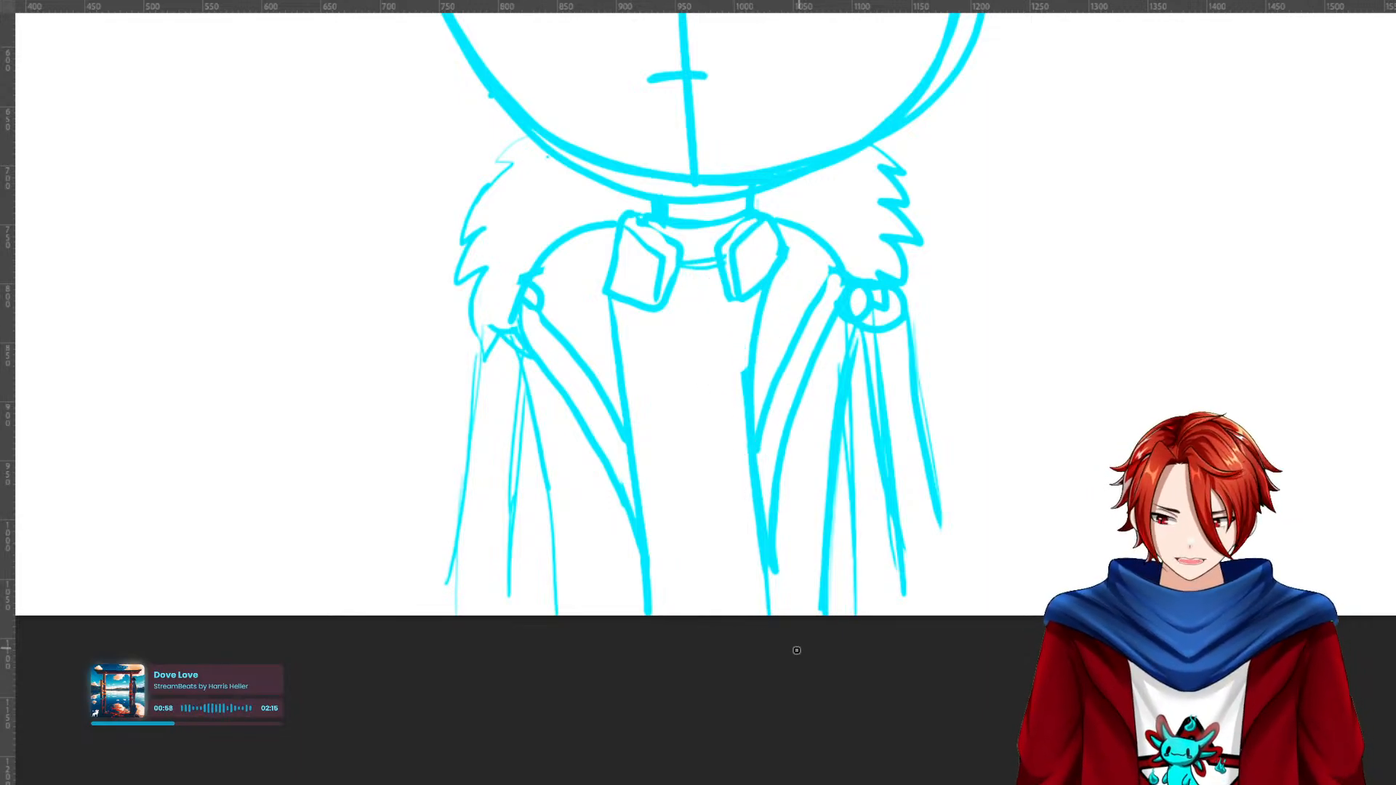
mouse_move(680, 263)
mouse_down()
mouse_move(696, 319)
mouse_move(706, 304)
mouse_move(701, 331)
mouse_up()
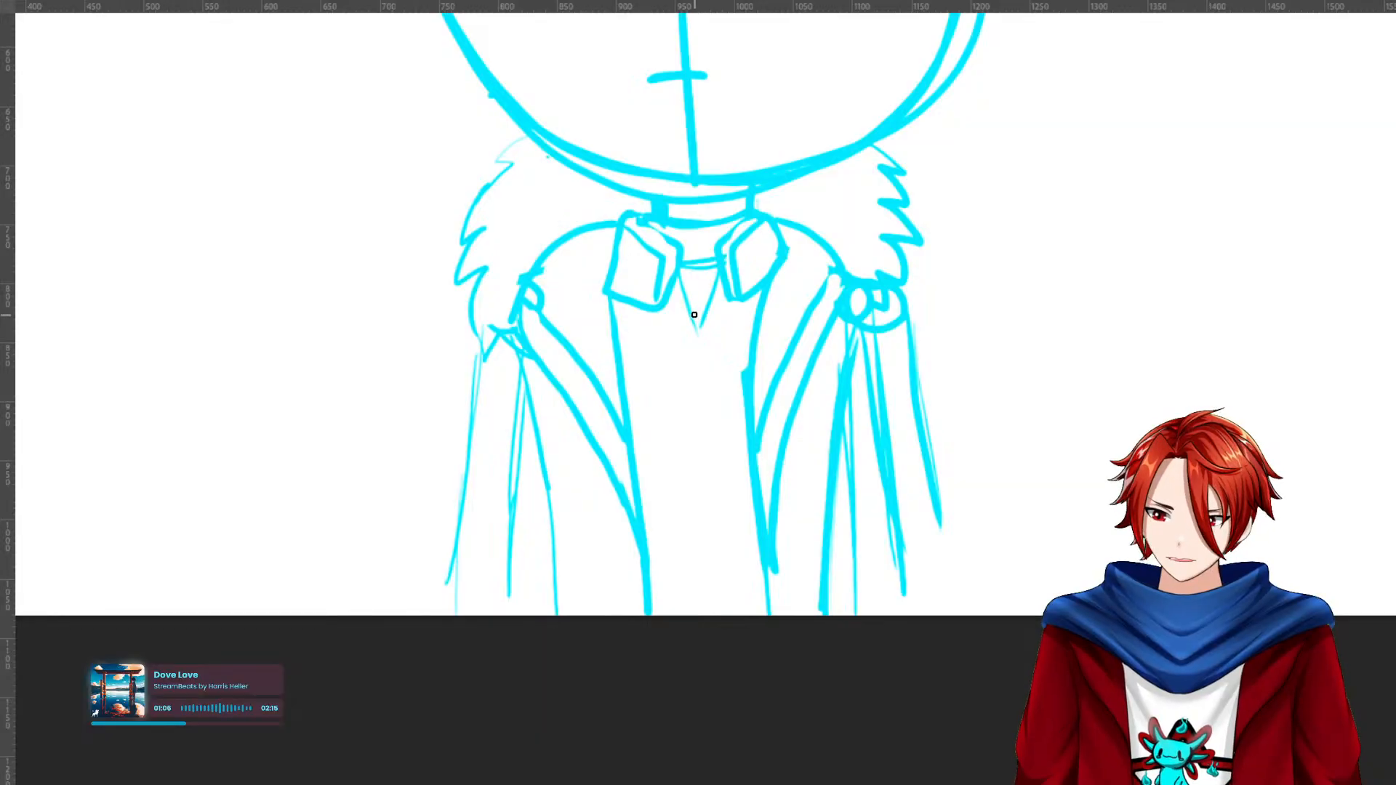
mouse_move(687, 309)
mouse_down()
mouse_move(700, 339)
mouse_move(689, 314)
mouse_move(690, 331)
mouse_move(708, 329)
mouse_move(675, 302)
mouse_move(686, 317)
mouse_move(724, 309)
mouse_move(691, 340)
mouse_move(682, 466)
mouse_up()
drag(705, 332, 726, 466)
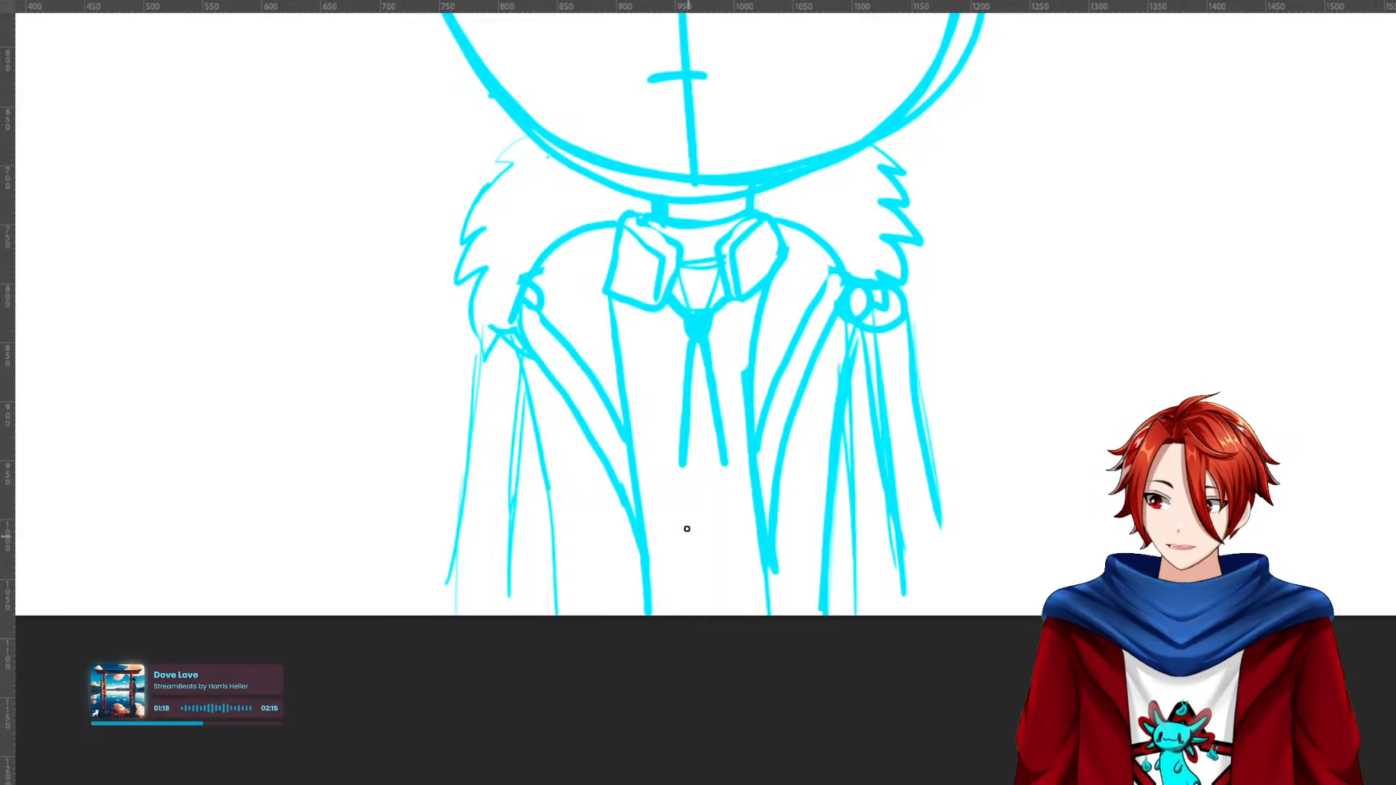
Draw a double V-shaped neckline with a central placket running down the torso, and erase the overlapping lines around its point.
mouse_move(630, 397)
mouse_down()
mouse_move(706, 469)
mouse_move(749, 415)
mouse_up()
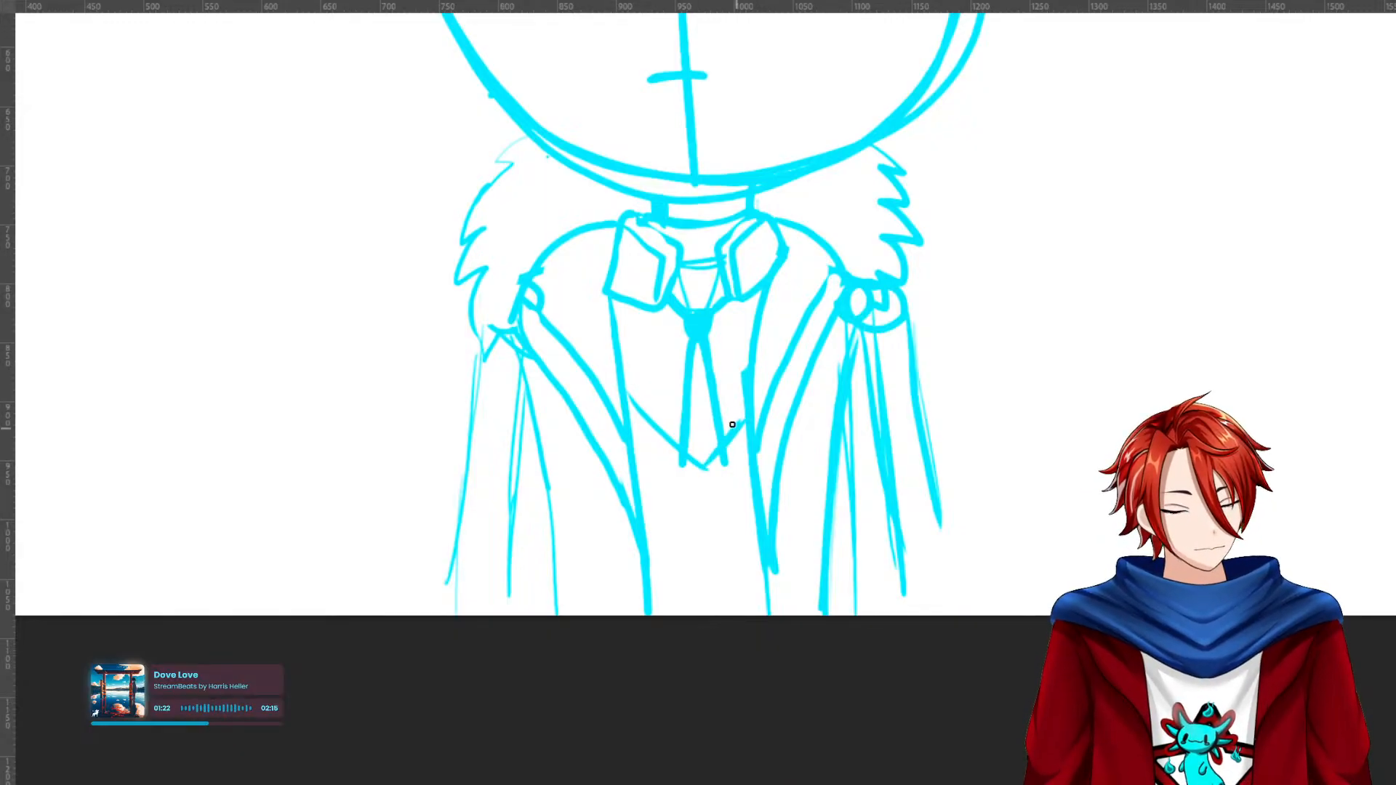
mouse_move(633, 437)
mouse_down()
mouse_move(704, 495)
mouse_move(745, 437)
mouse_up()
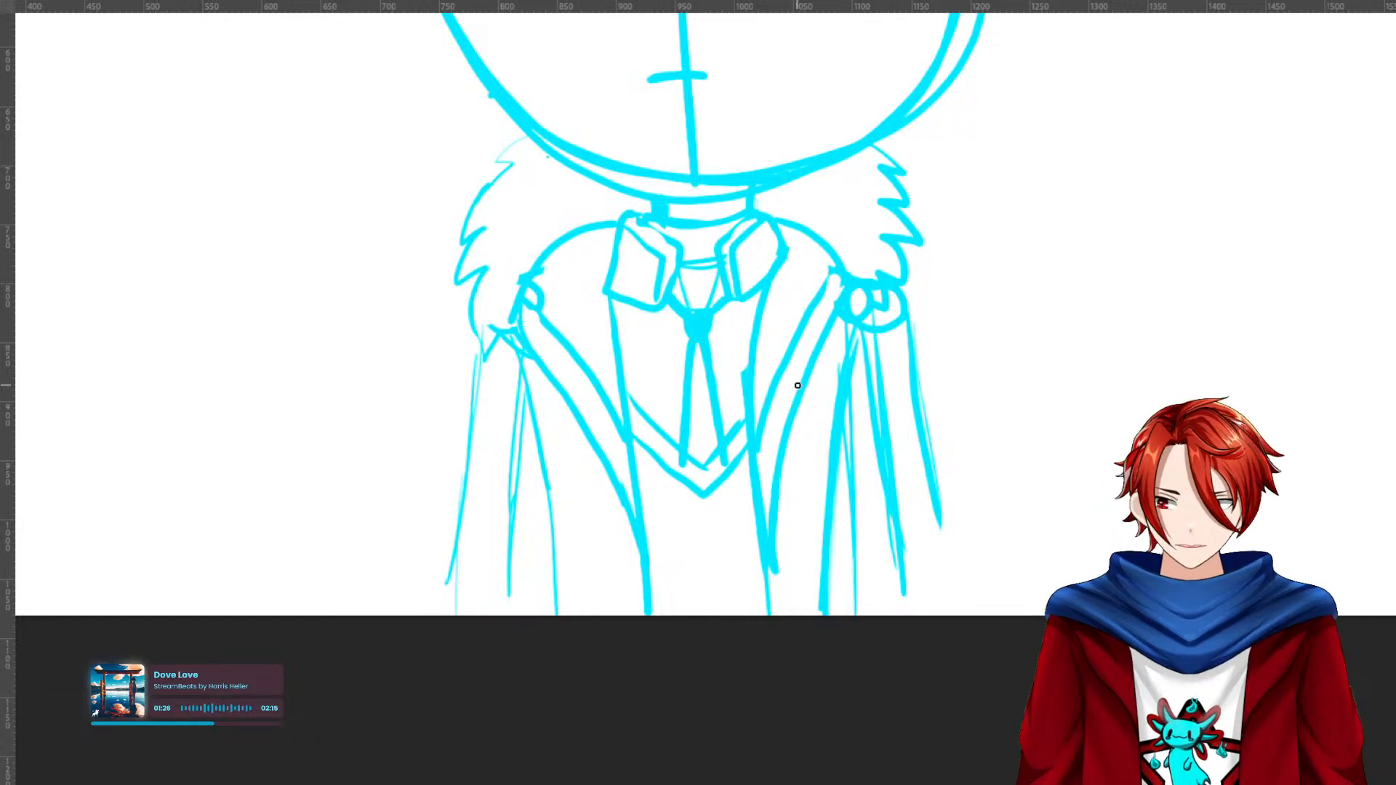
drag(703, 472, 709, 617)
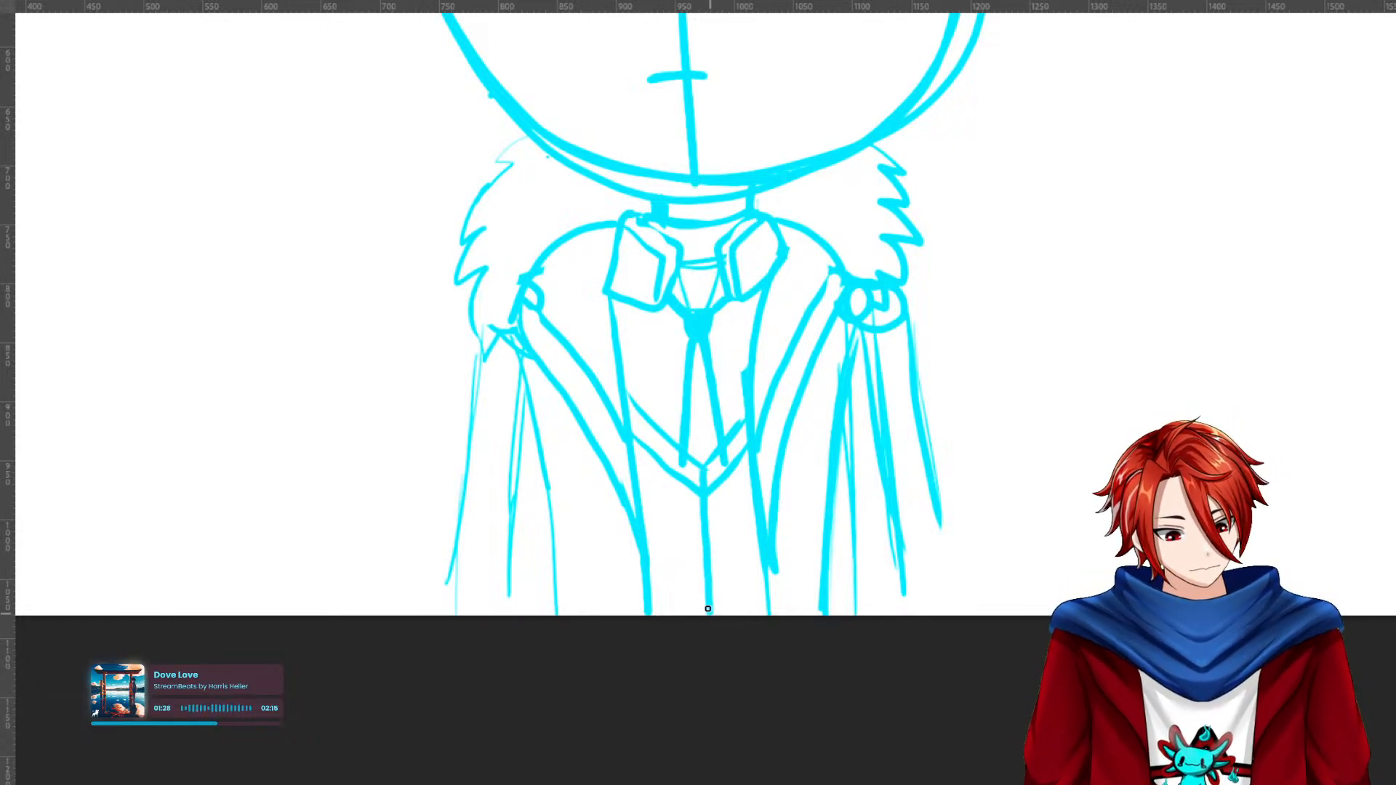
mouse_move(692, 484)
mouse_down()
mouse_move(696, 622)
mouse_move(718, 510)
mouse_move(722, 614)
mouse_up()
key(ctrl+z)
drag(718, 491, 724, 616)
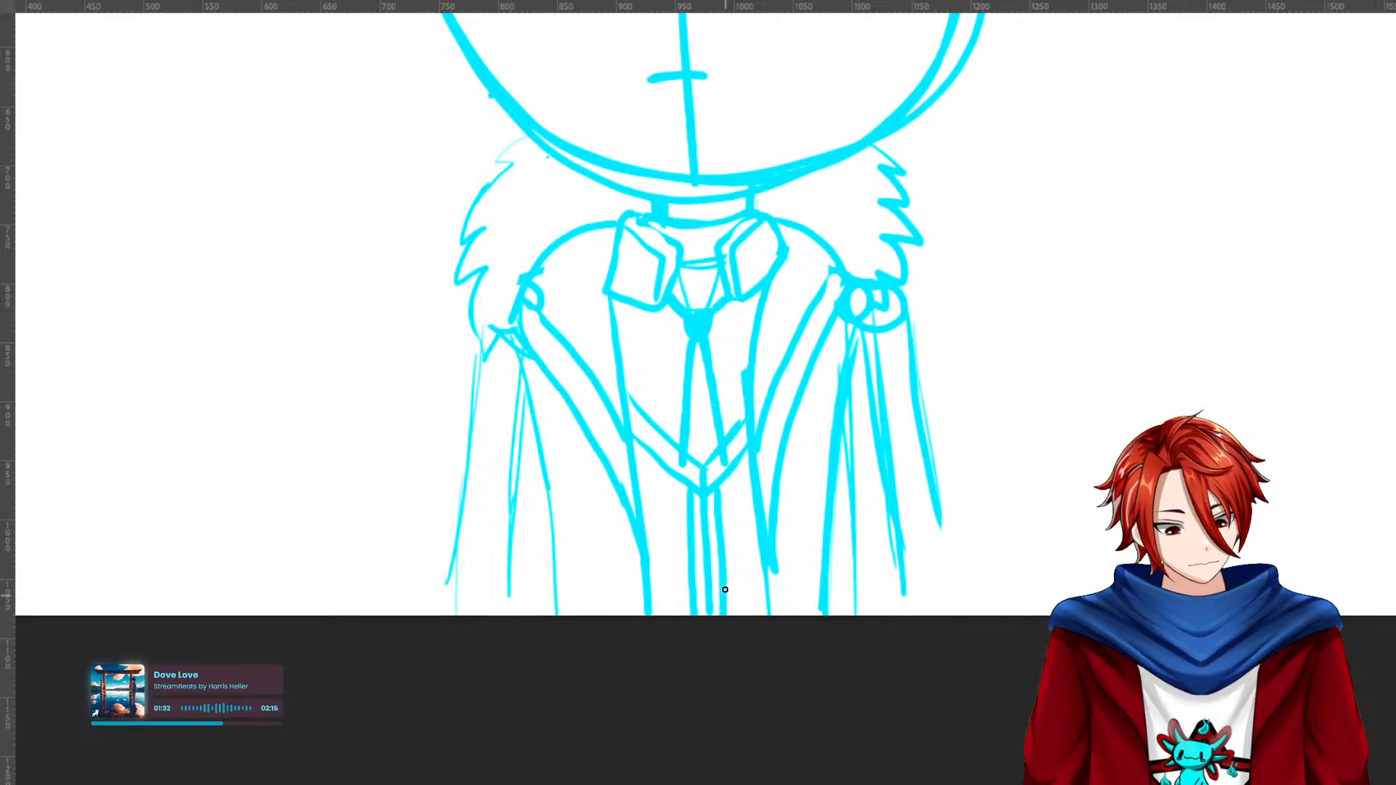
key(e)
drag(695, 486, 708, 489)
key(b)
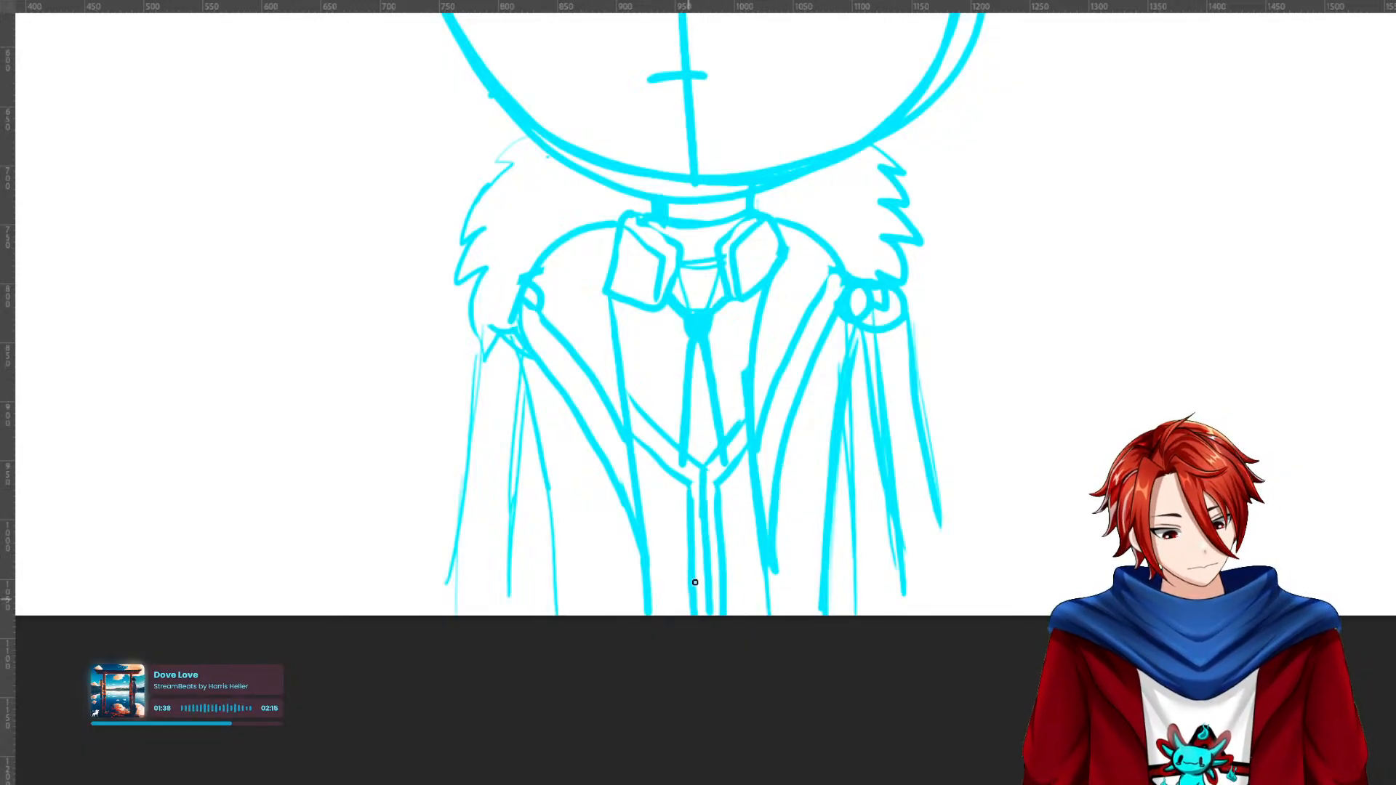
key(e)
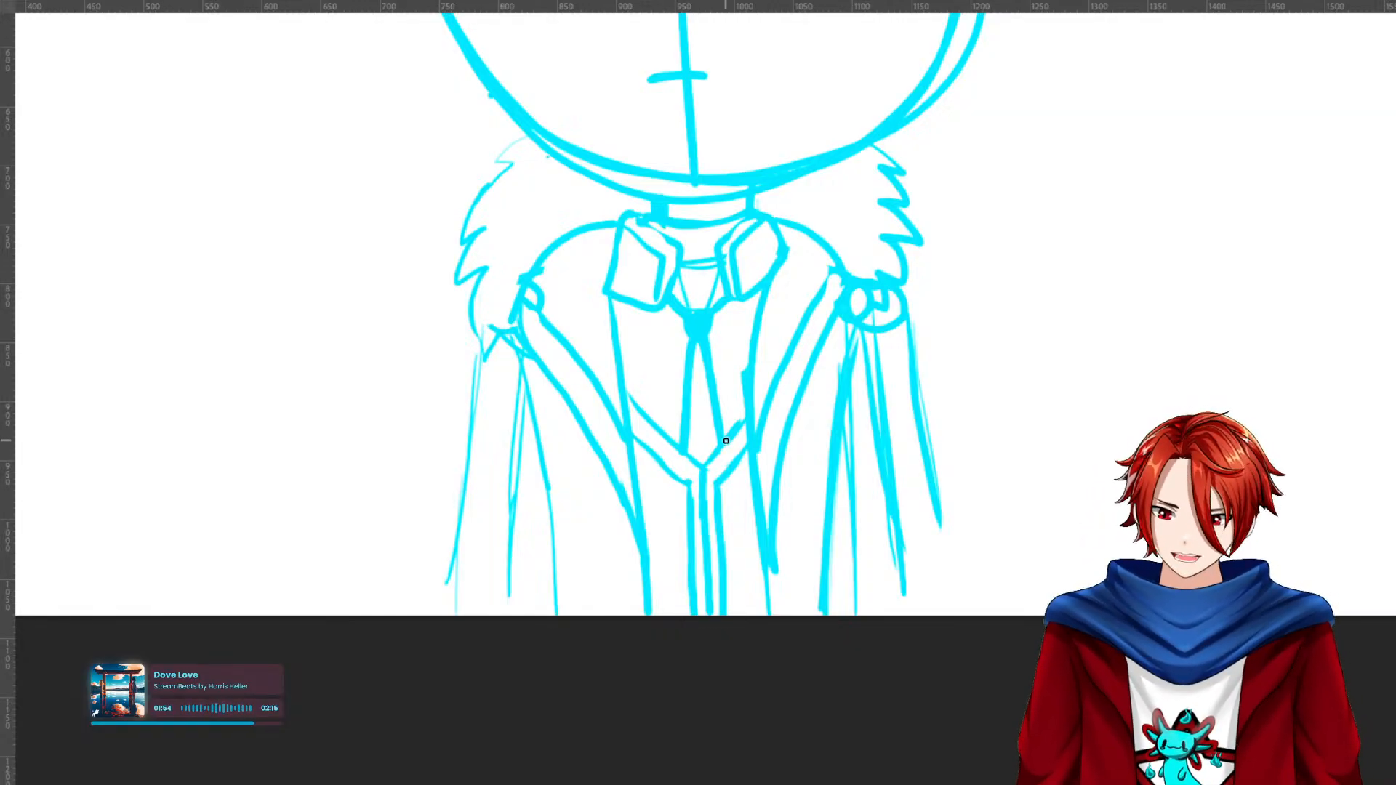
Draw looser outer sleeve edges down both arms, starting from the shoulders.
drag(483, 357, 457, 607)
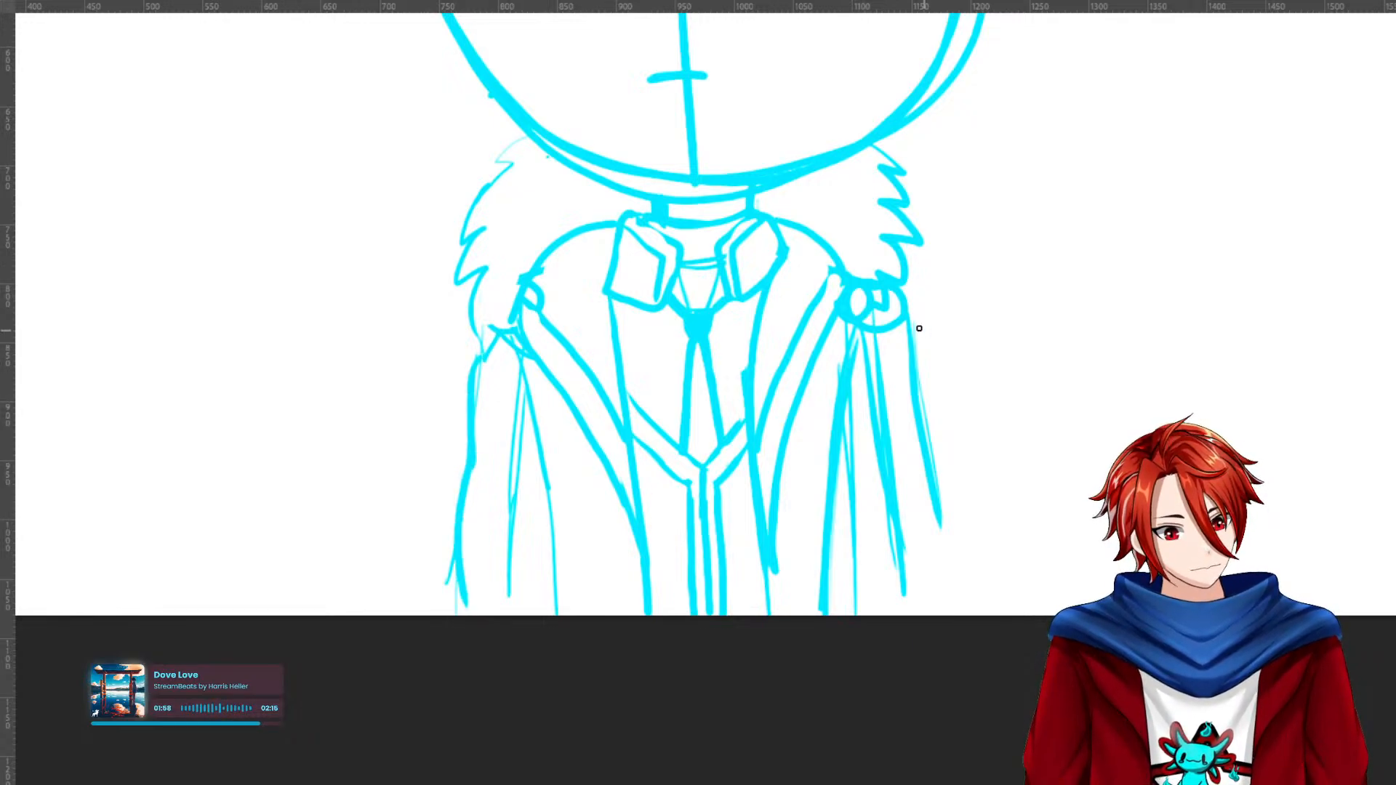
drag(909, 311, 949, 614)
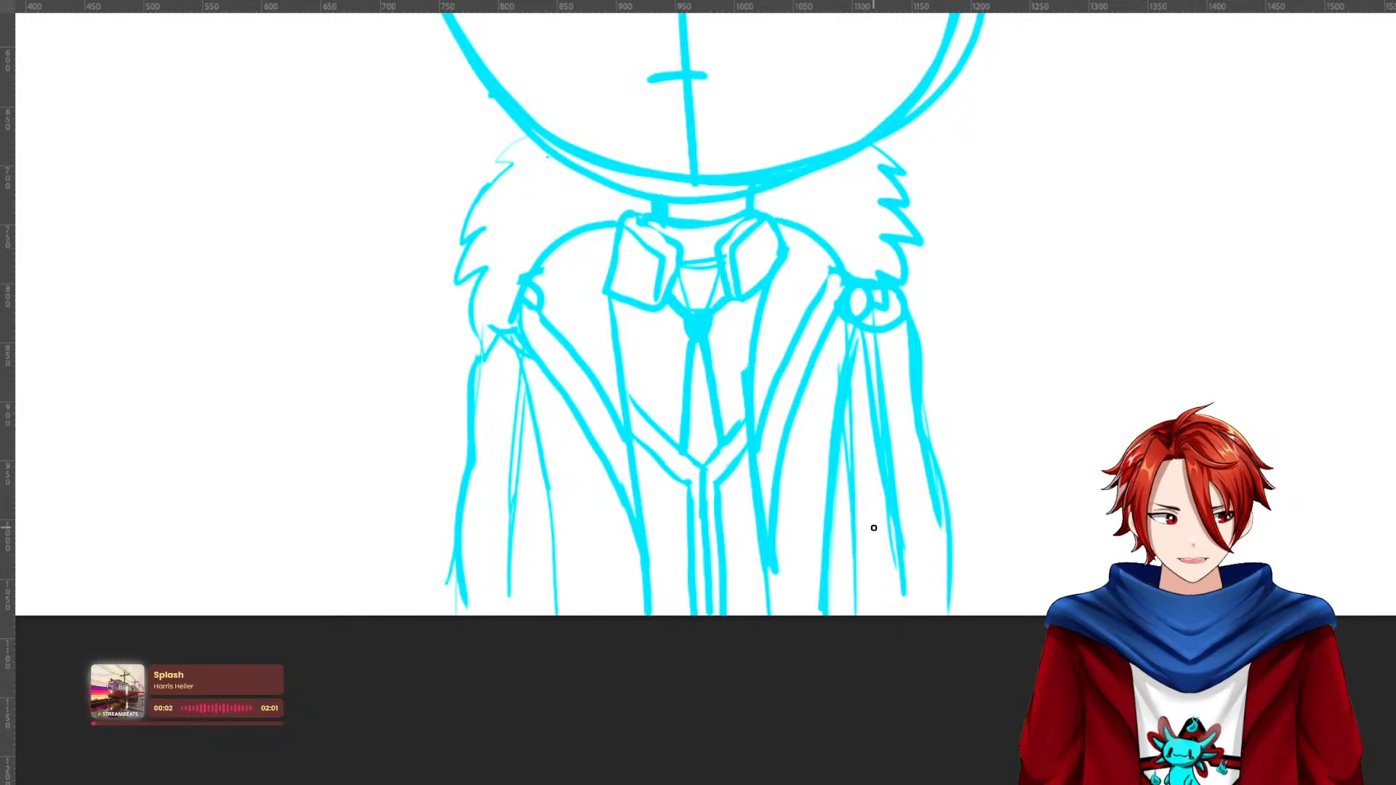
Draw the hairline around the face, with a small zigzag at the parting and sides reaching down to the cheeks.
drag(1011, 415, 1010, 623)
drag(1020, 438, 1064, 632)
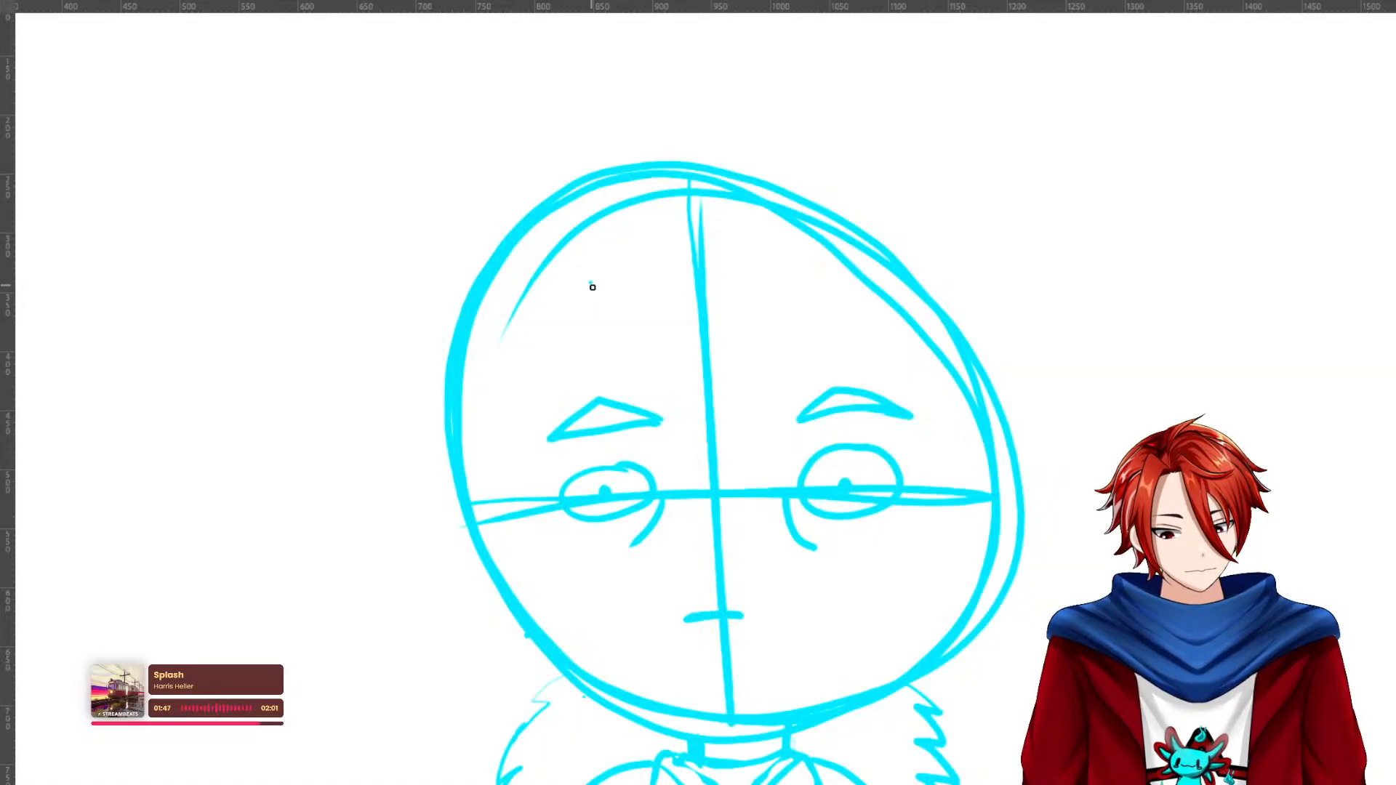
mouse_move(593, 277)
mouse_down()
mouse_move(560, 303)
mouse_move(589, 304)
mouse_move(534, 364)
mouse_move(513, 436)
mouse_move(507, 618)
mouse_up()
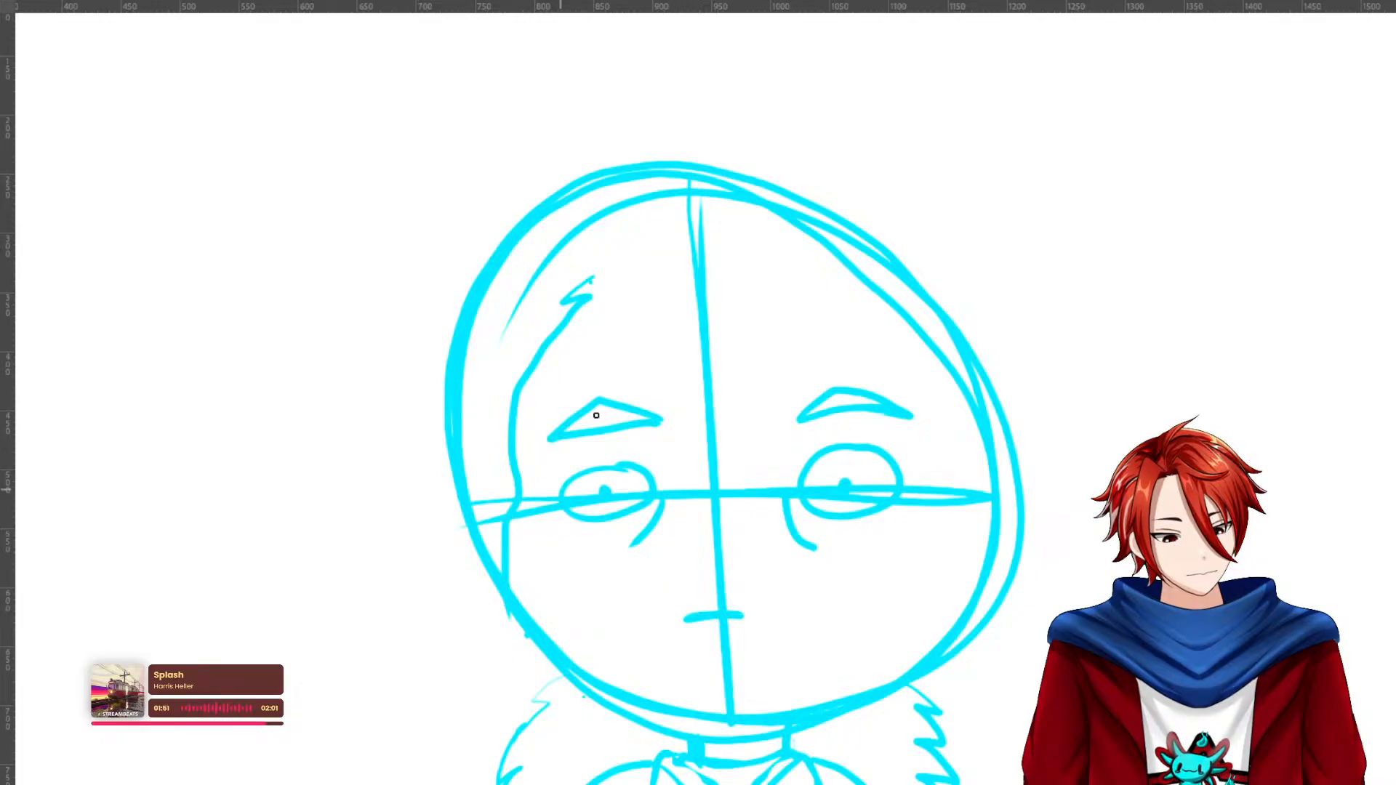
mouse_move(592, 277)
mouse_down()
mouse_move(604, 274)
mouse_move(596, 291)
mouse_move(695, 269)
mouse_move(785, 291)
mouse_move(907, 363)
mouse_move(987, 596)
mouse_up()
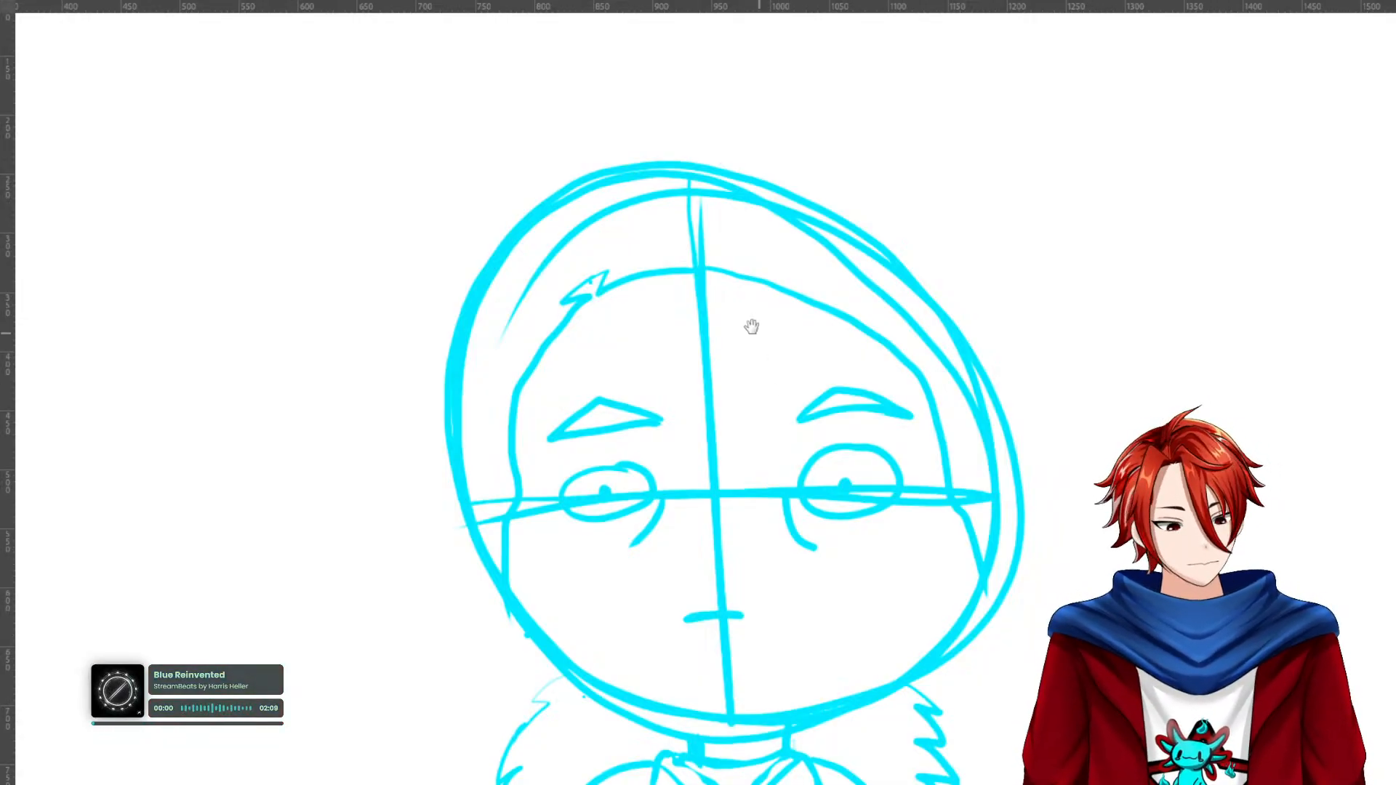
Draw a parting line to the head's upper edge and a tall pointed hair strand curving up out of the crown.
drag(754, 327, 776, 543)
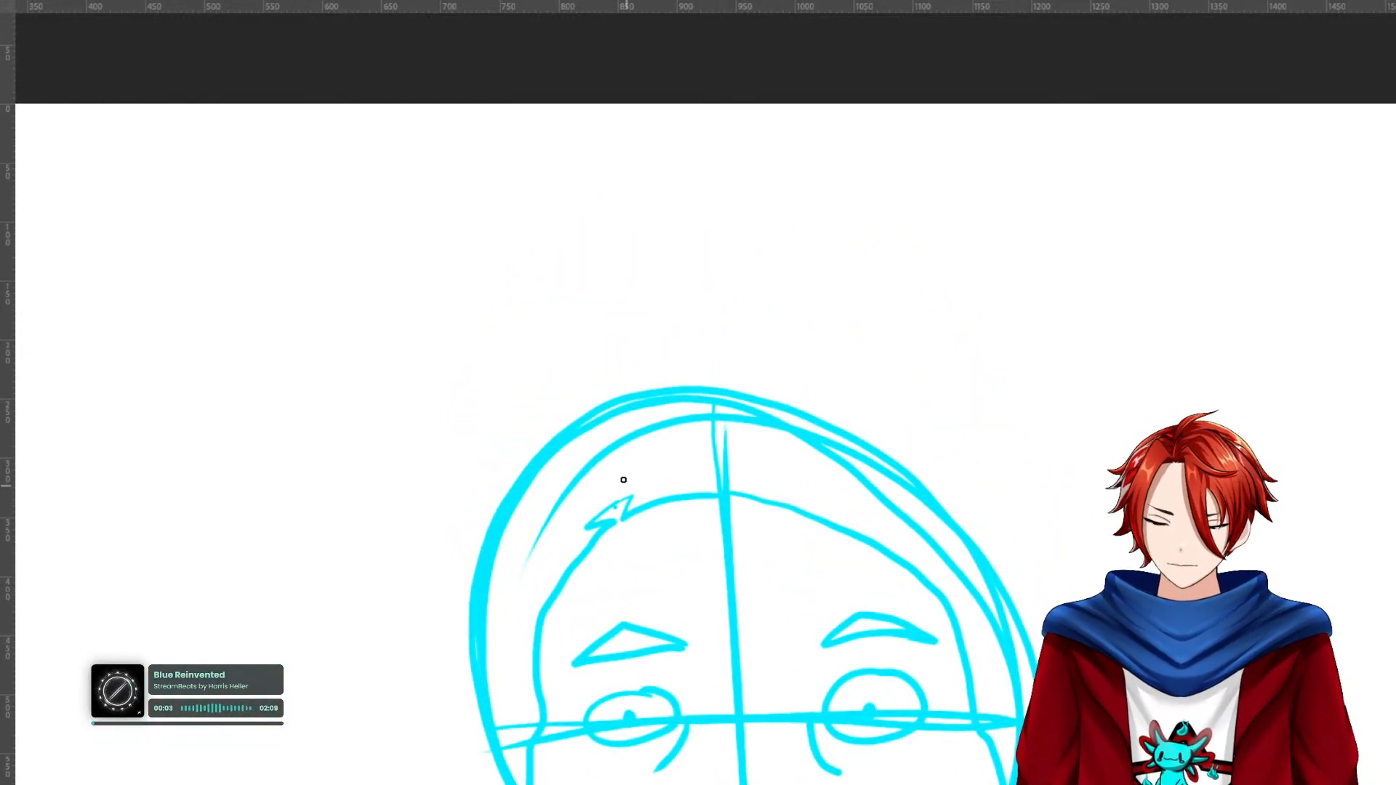
mouse_move(608, 508)
mouse_down()
mouse_move(590, 431)
mouse_move(608, 485)
mouse_up()
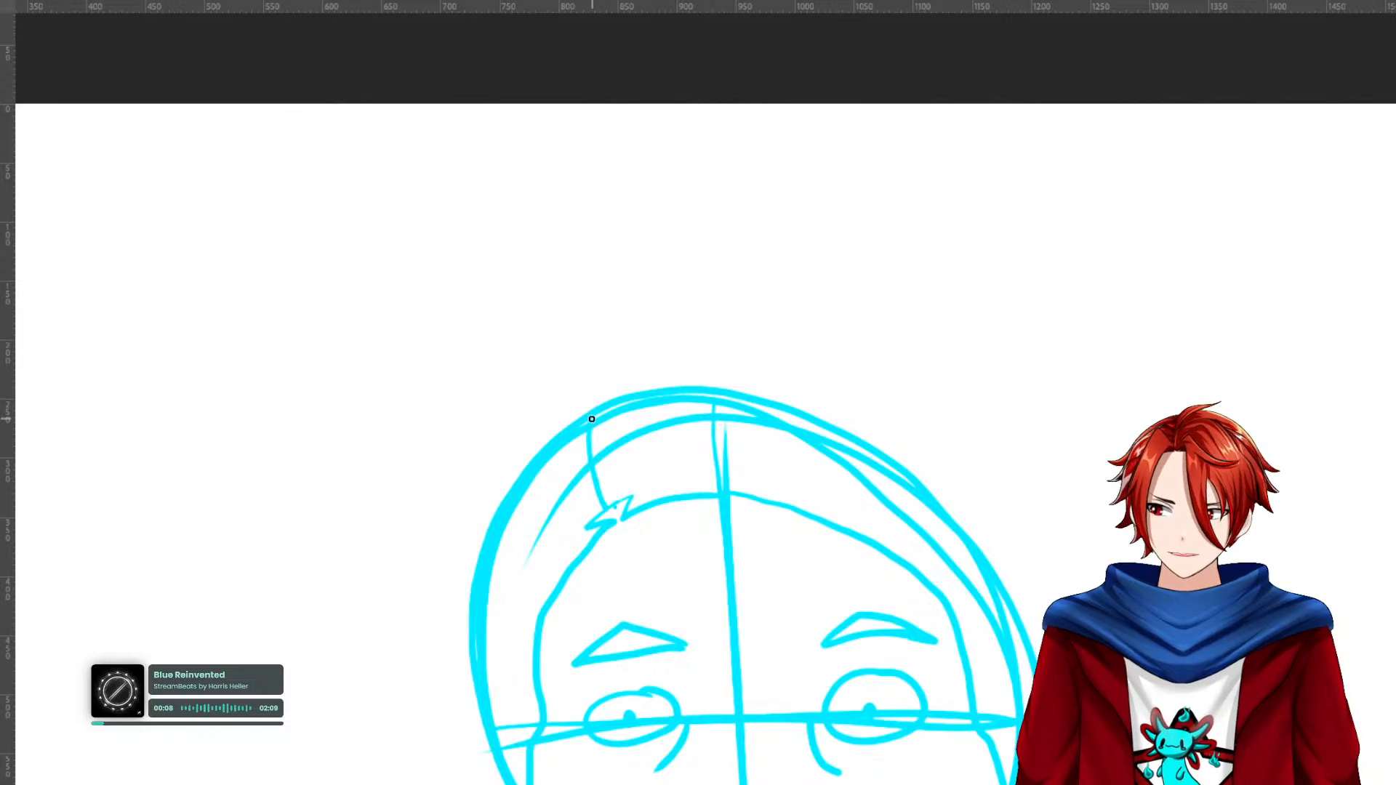
mouse_move(592, 418)
mouse_down()
mouse_move(595, 313)
mouse_move(669, 217)
mouse_up()
key(ctrl+z)
mouse_move(586, 416)
mouse_down()
mouse_move(570, 311)
mouse_move(734, 173)
mouse_move(667, 206)
mouse_move(615, 314)
mouse_move(593, 423)
mouse_up()
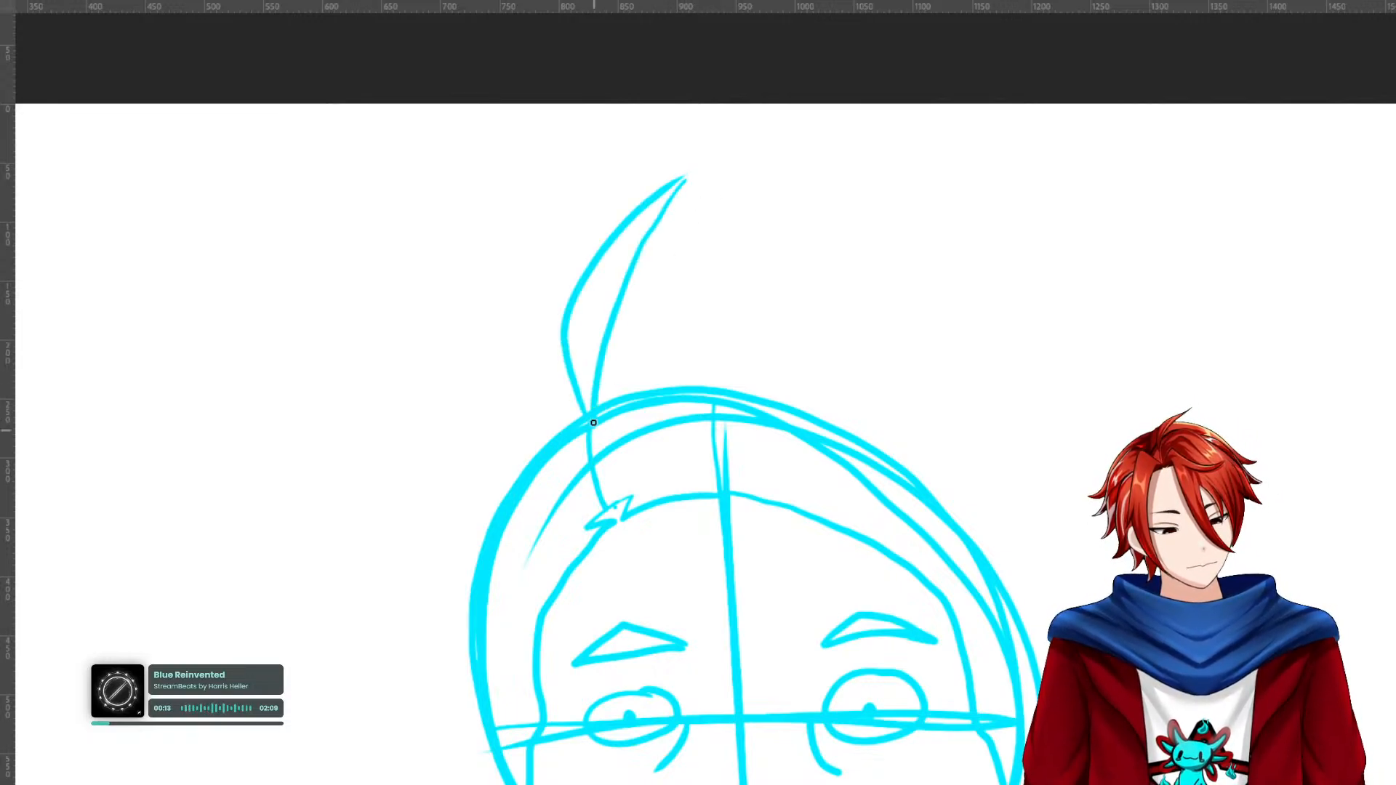
mouse_move(646, 250)
mouse_down()
mouse_move(710, 155)
mouse_move(595, 275)
mouse_up()
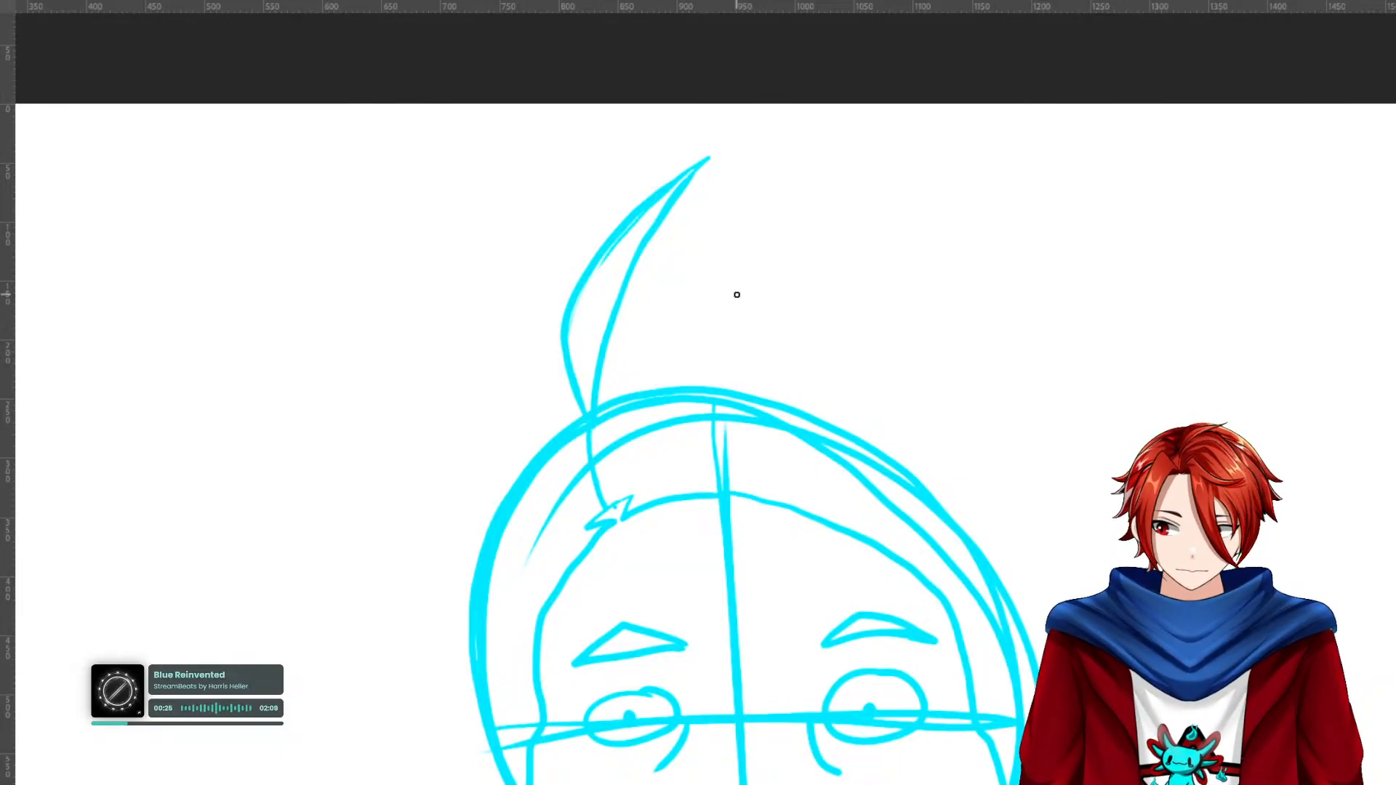
Draw a pointed strand sweeping from the parting out past the head's right edge, and a fringe falling over the right eye.
drag(897, 562, 854, 353)
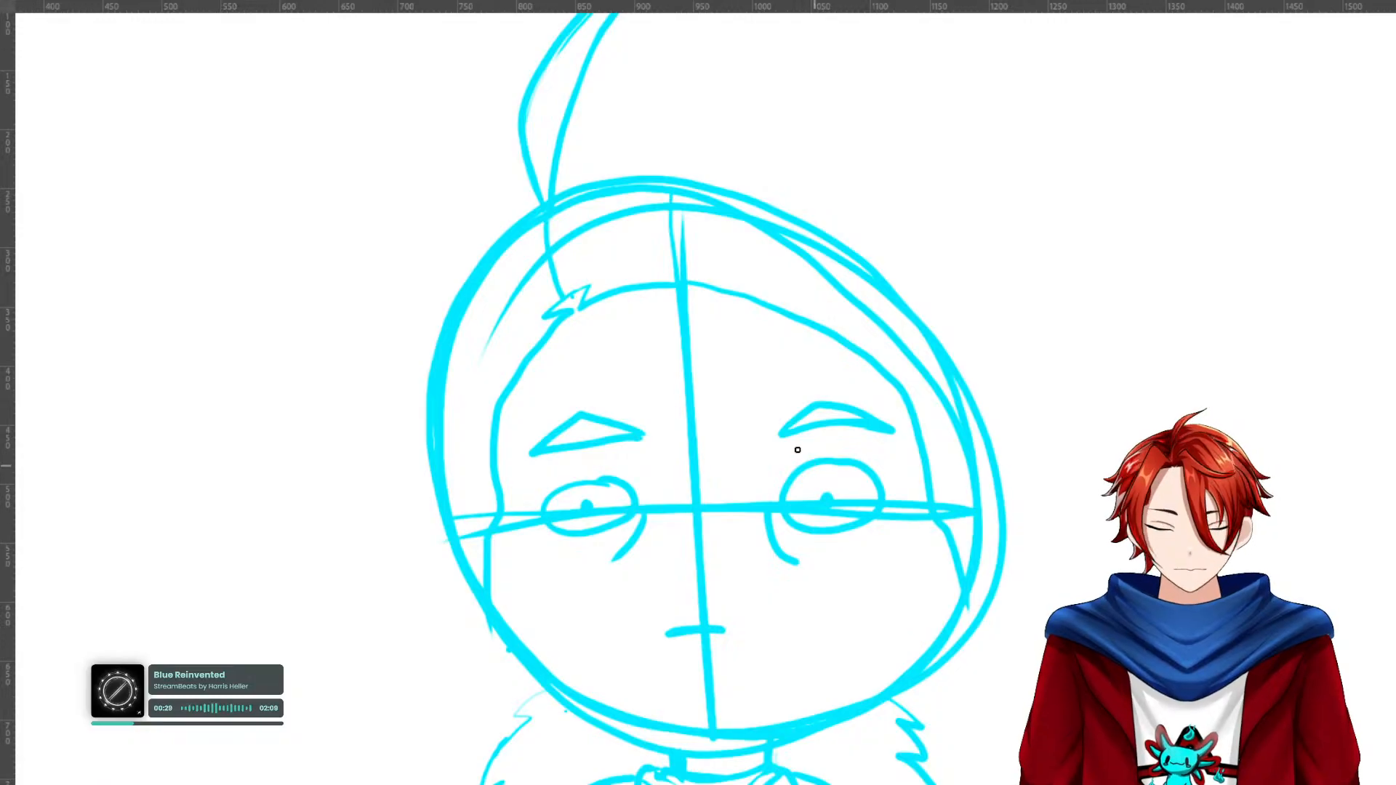
mouse_move(580, 248)
mouse_down()
mouse_move(718, 224)
mouse_move(876, 287)
mouse_move(1037, 226)
mouse_move(947, 319)
mouse_move(881, 337)
mouse_move(668, 277)
mouse_move(565, 270)
mouse_up()
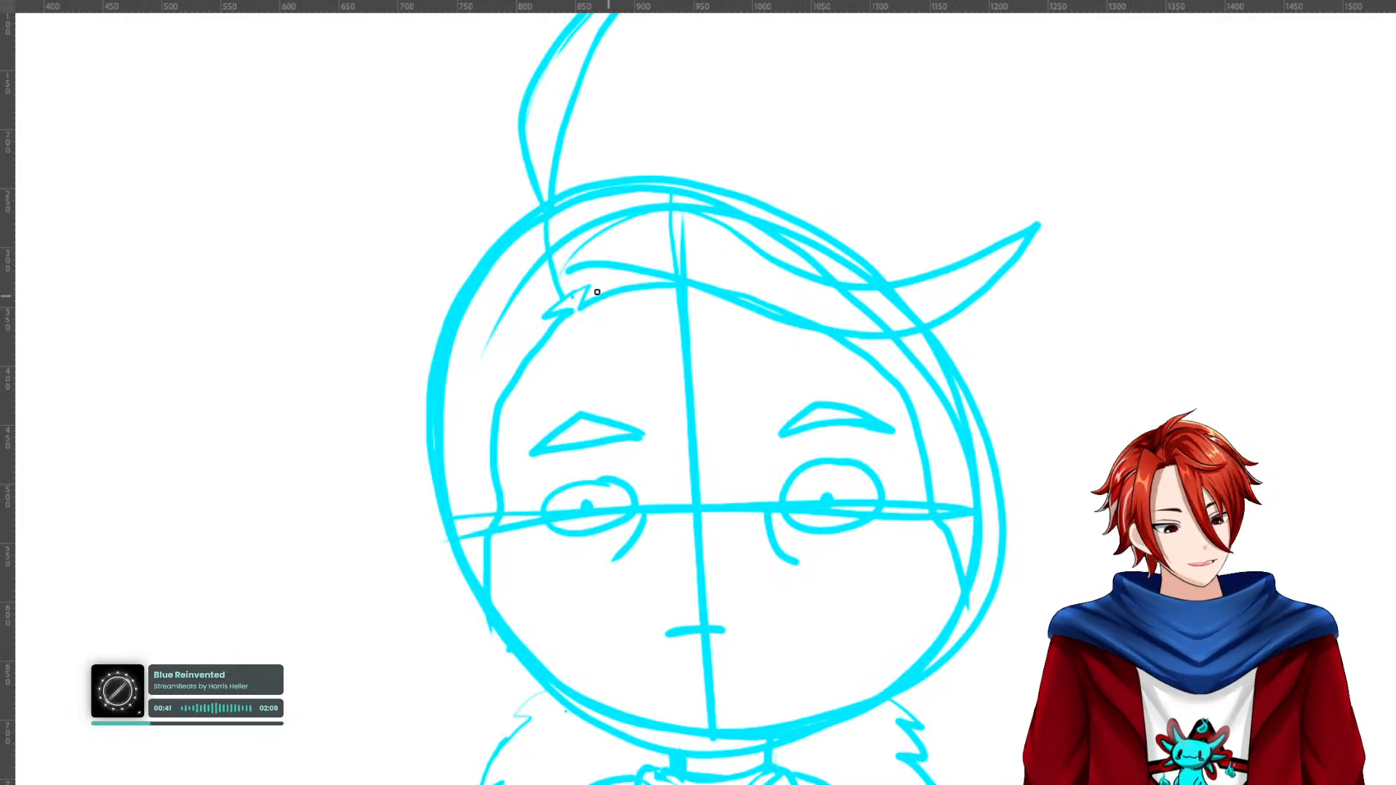
mouse_move(578, 291)
mouse_down()
mouse_move(661, 231)
mouse_move(678, 274)
mouse_up()
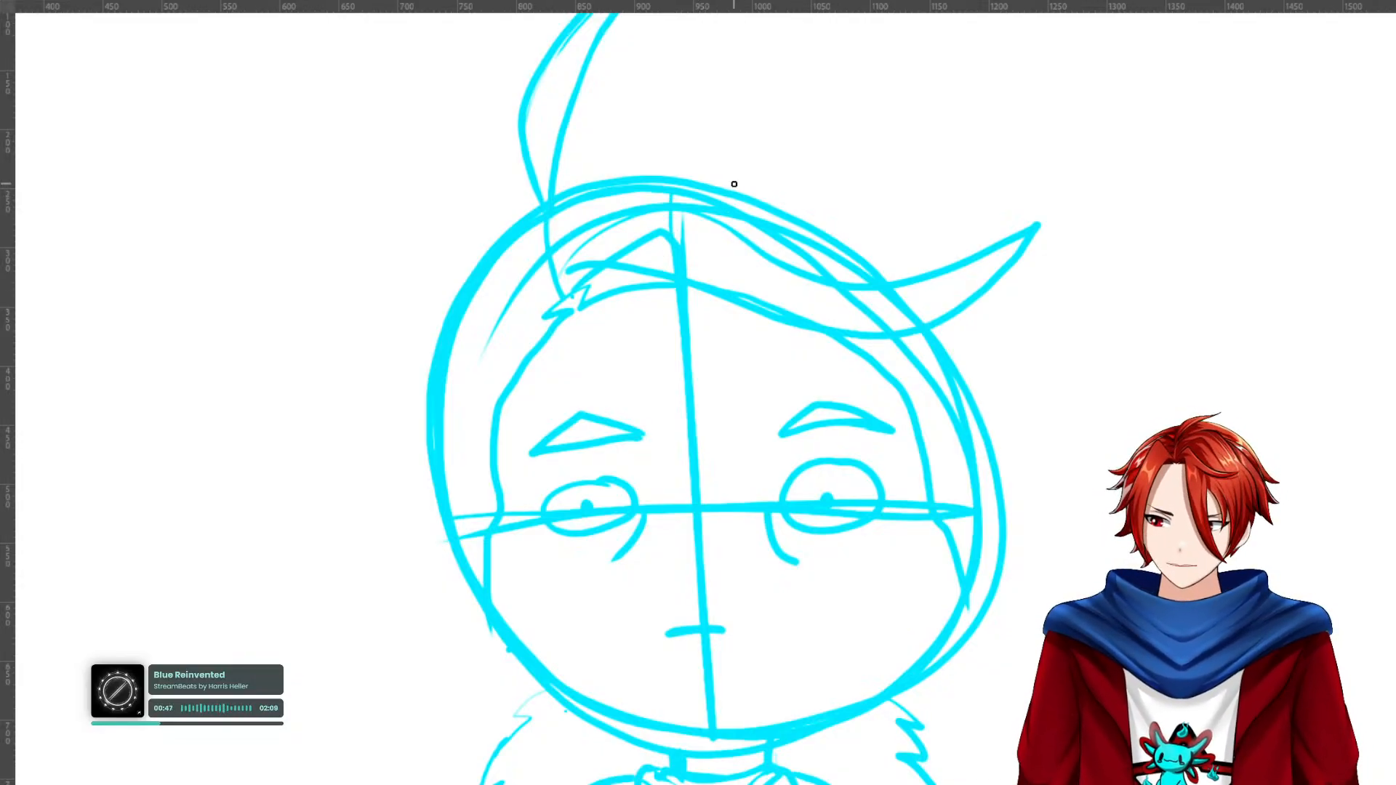
mouse_move(667, 232)
mouse_down()
mouse_move(871, 437)
mouse_move(842, 402)
mouse_move(821, 397)
mouse_move(866, 448)
mouse_up()
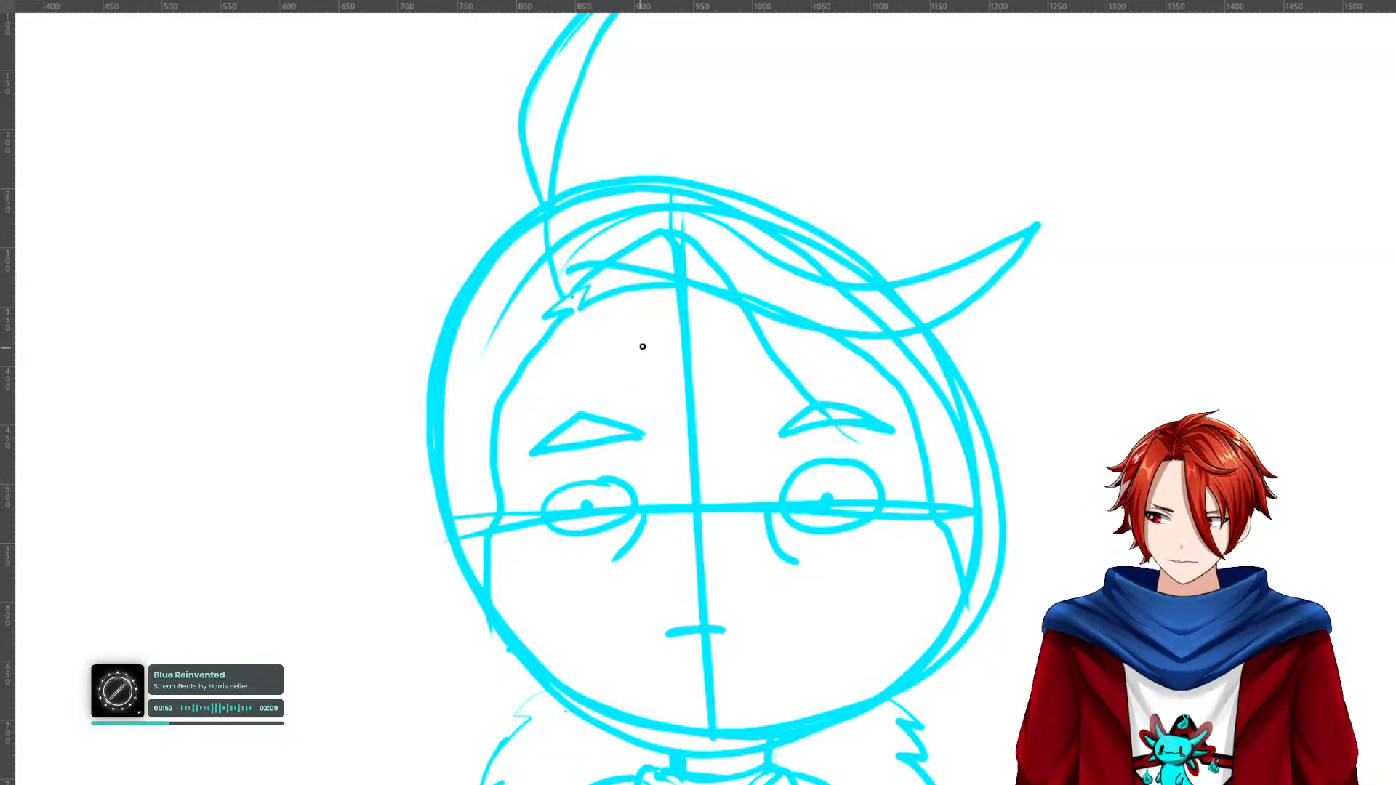
drag(567, 275, 628, 224)
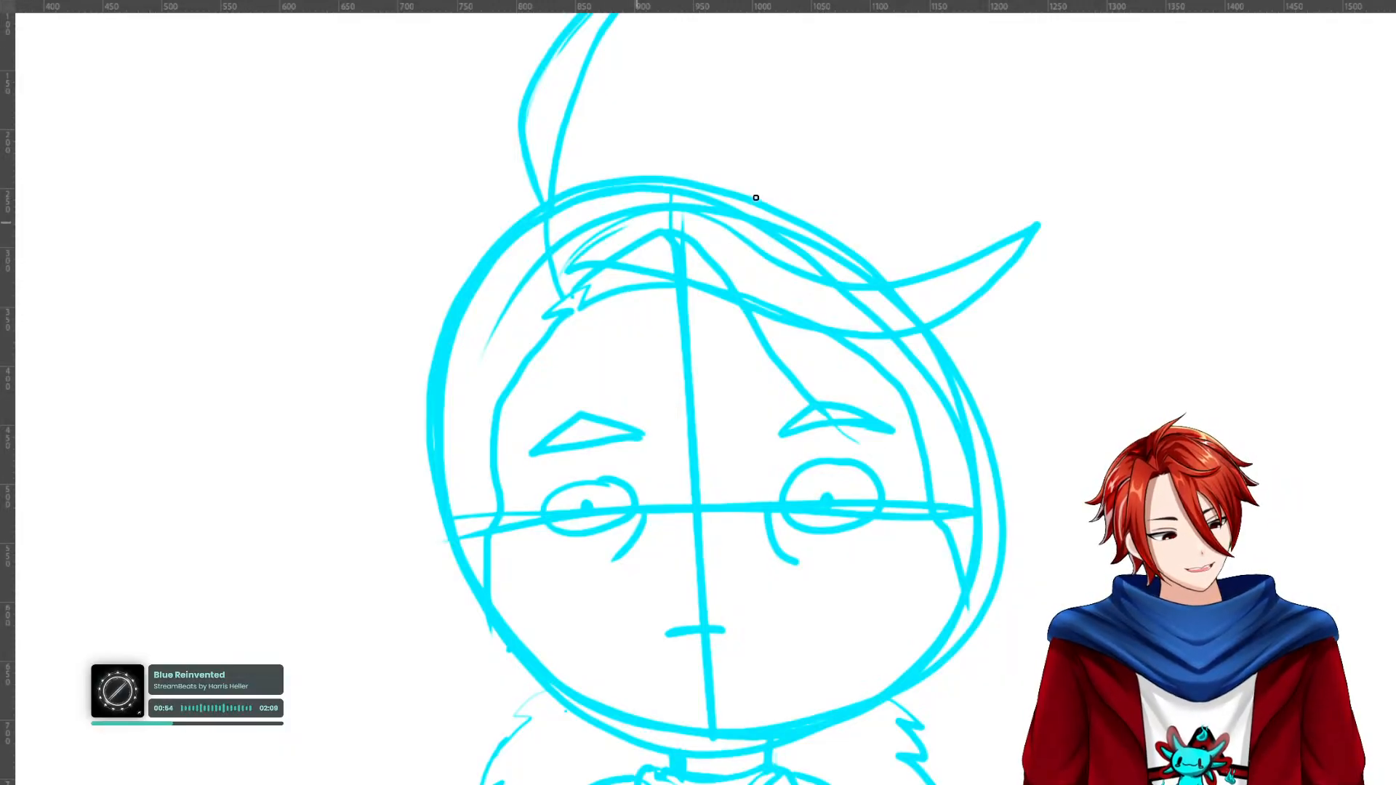
mouse_move(743, 220)
mouse_down()
mouse_move(870, 438)
mouse_move(825, 446)
mouse_move(608, 278)
mouse_move(578, 292)
mouse_up()
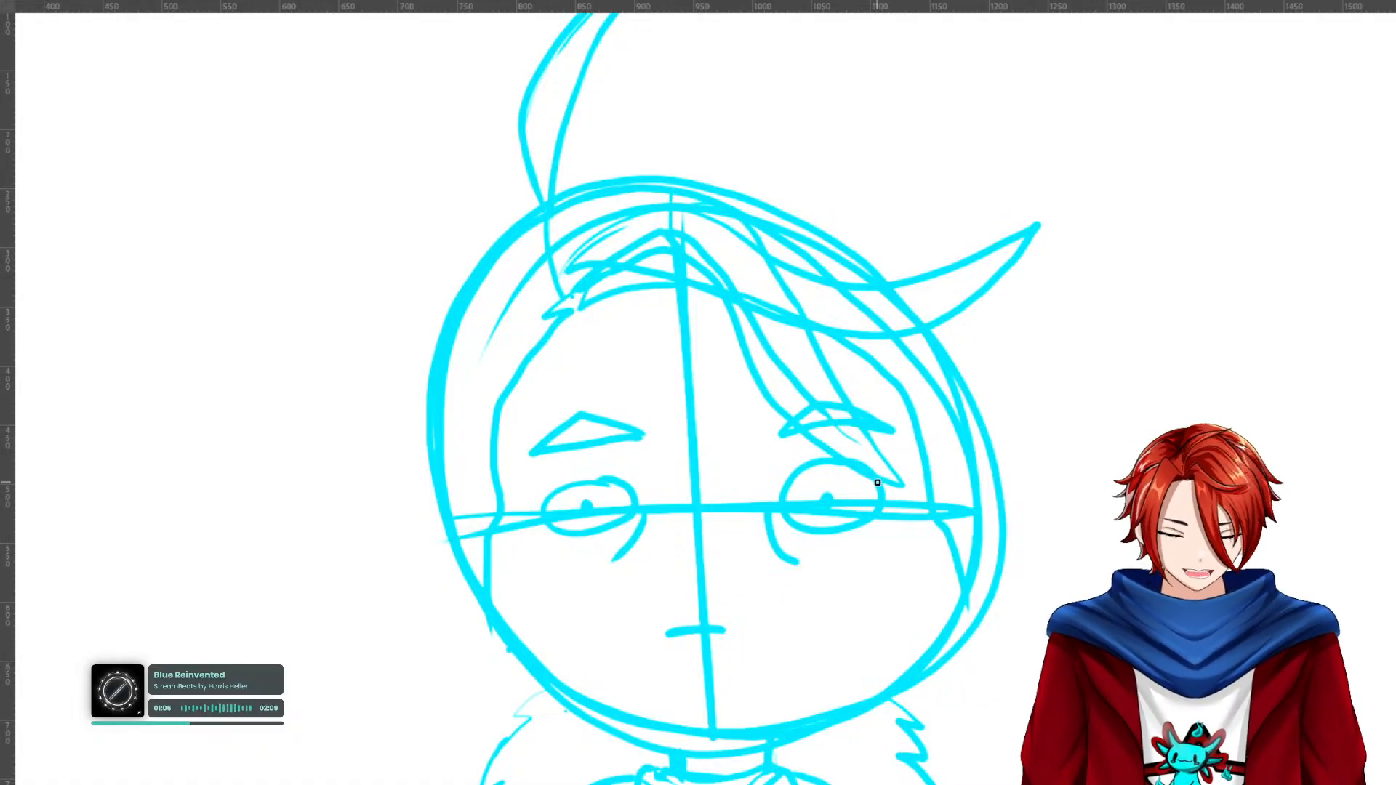
Add small tufts beside the fringe and draw the outer hair contour over the crown and down the head's right side with pointed flicks.
drag(762, 398, 771, 432)
drag(838, 377, 862, 336)
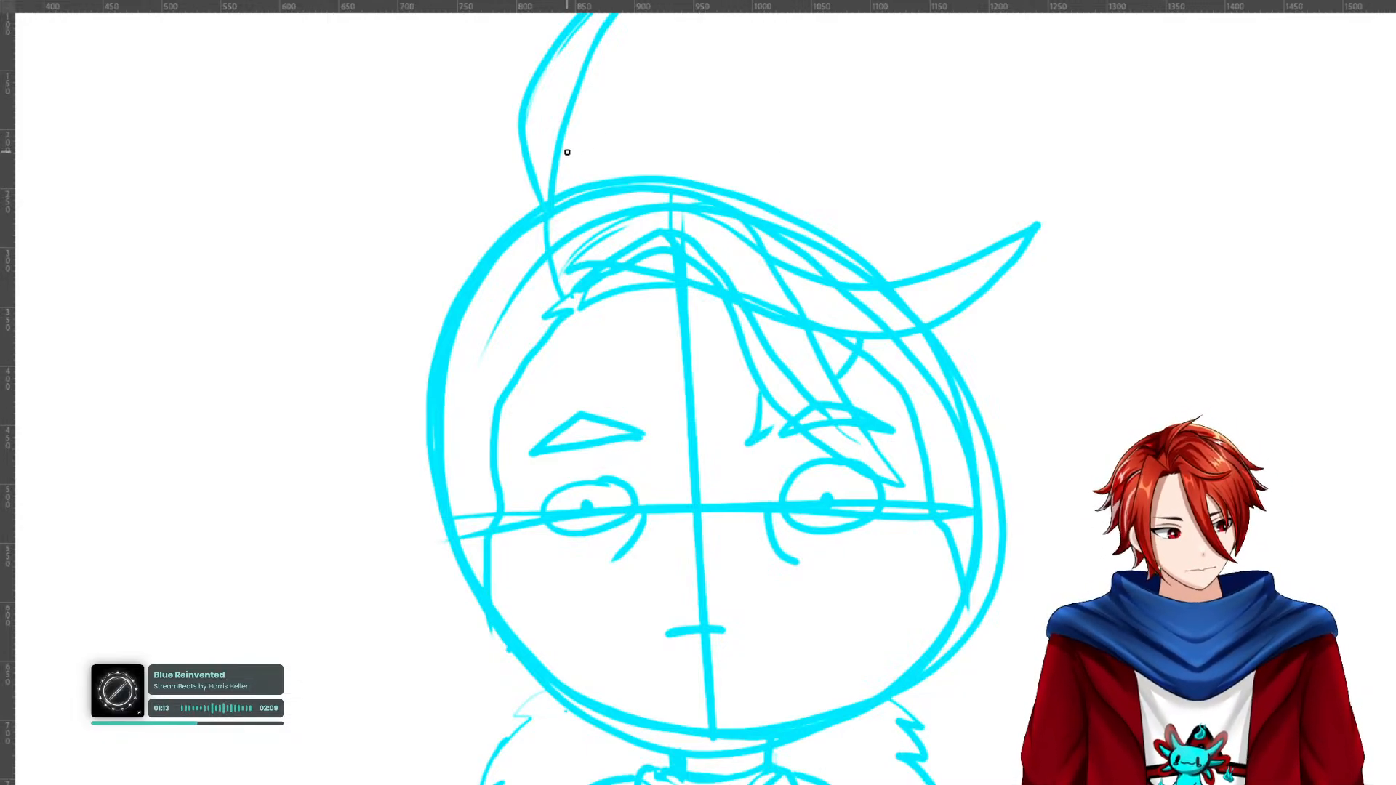
mouse_move(562, 155)
mouse_down()
mouse_move(668, 124)
mouse_move(834, 192)
mouse_move(1015, 150)
mouse_move(969, 179)
mouse_move(940, 258)
mouse_up()
mouse_move(974, 305)
mouse_down()
mouse_move(1040, 450)
mouse_move(1069, 454)
mouse_move(1021, 499)
mouse_move(1009, 633)
mouse_move(940, 716)
mouse_move(929, 689)
mouse_up()
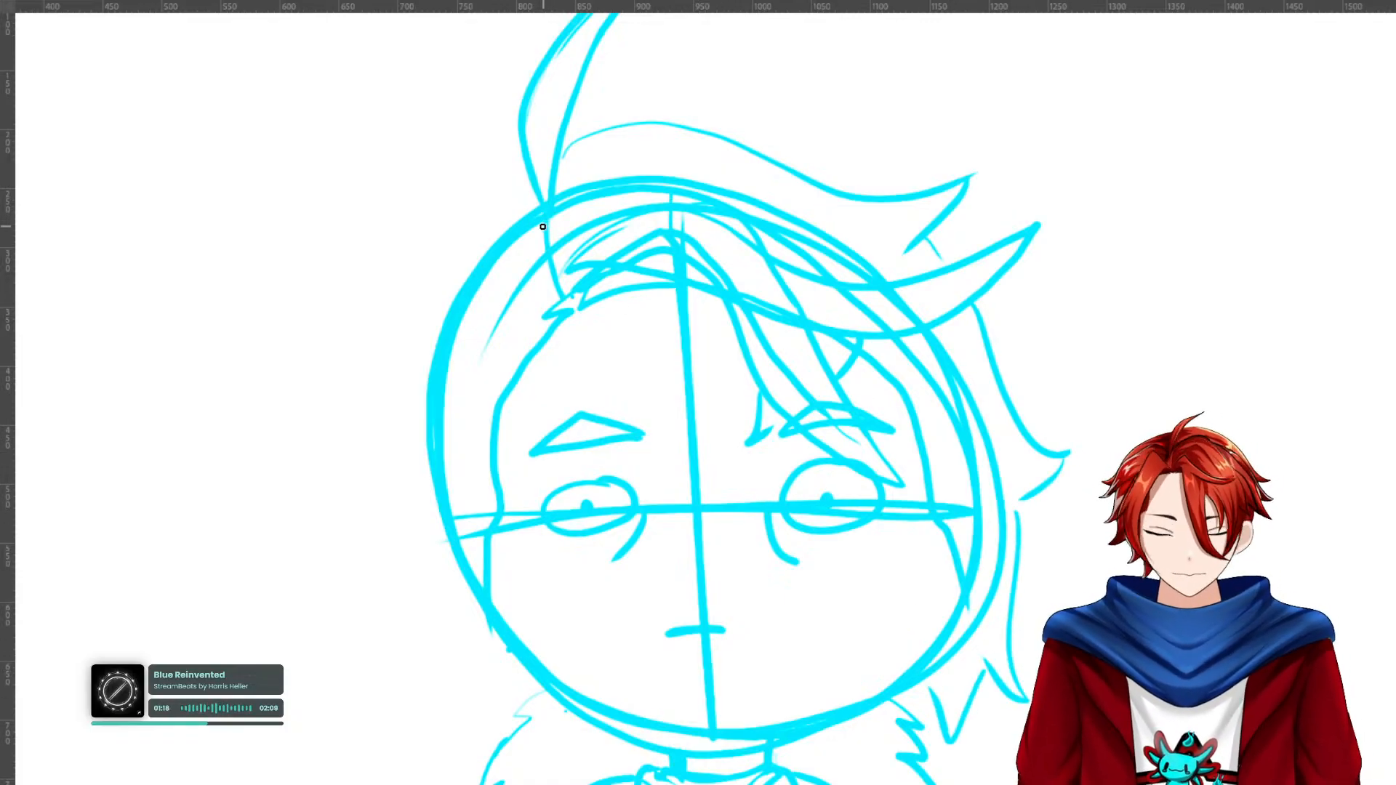
mouse_move(504, 171)
mouse_down()
mouse_move(334, 477)
mouse_move(296, 492)
mouse_up()
key(ctrl+z)
drag(512, 162, 307, 444)
key(ctrl+z)
mouse_move(524, 174)
mouse_down()
mouse_move(490, 160)
mouse_move(343, 395)
mouse_up()
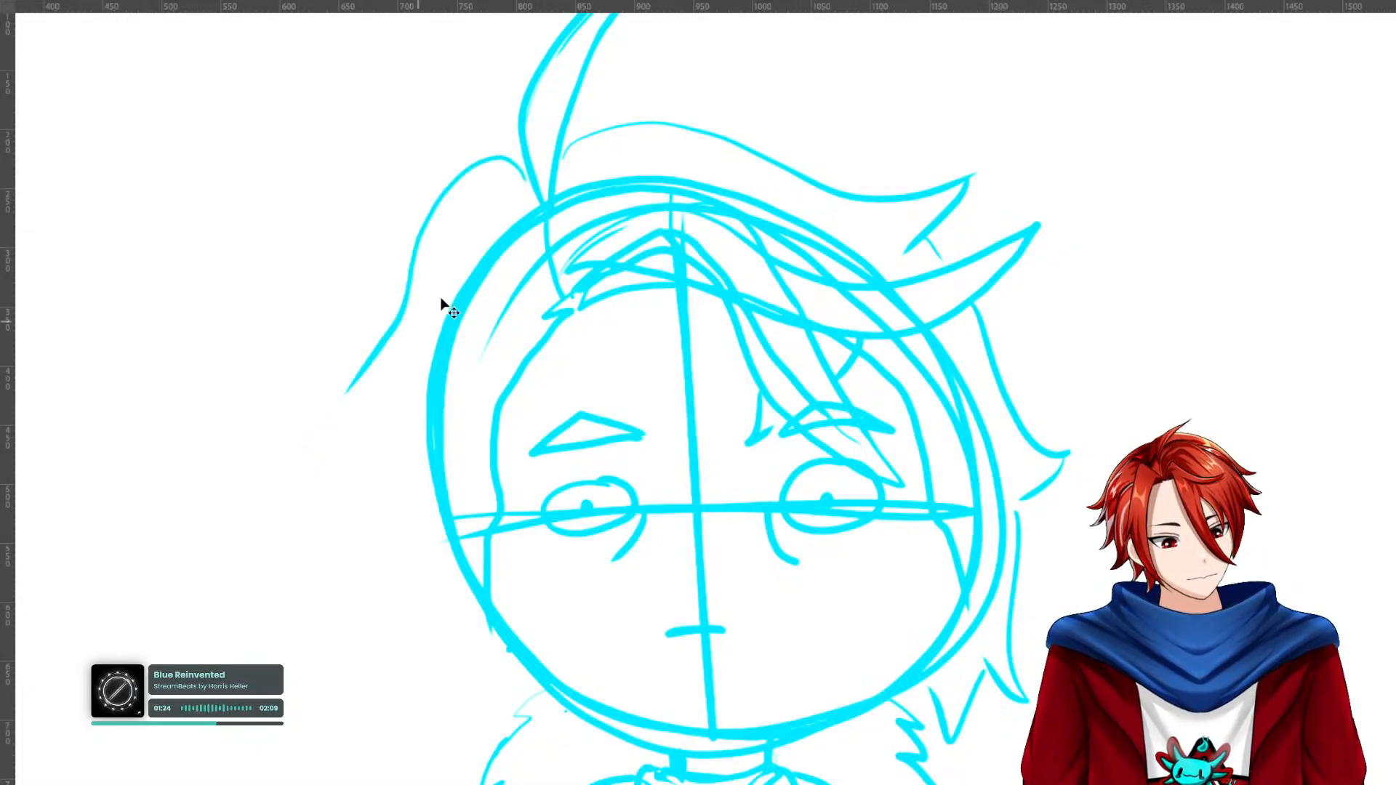
key(ctrl+z)
drag(523, 171, 300, 462)
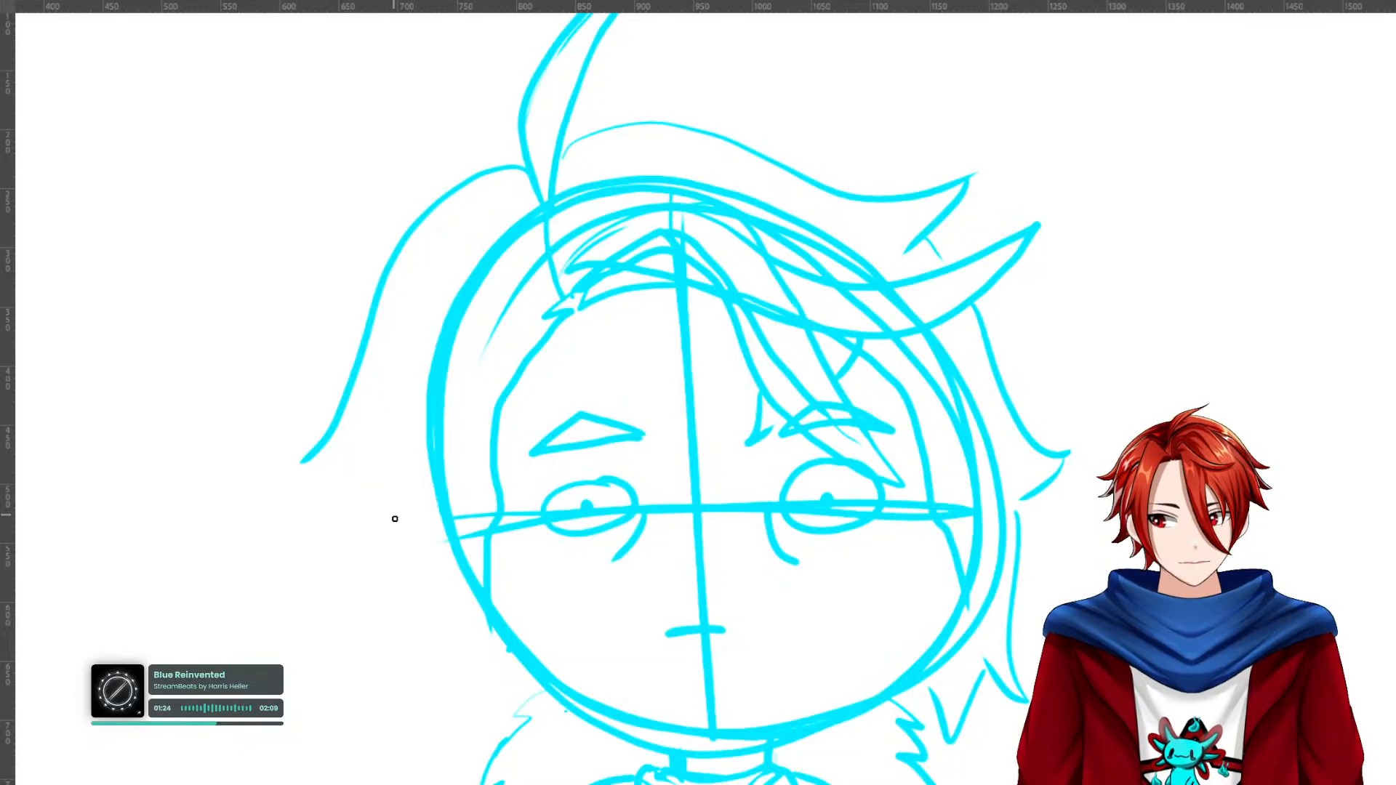
key(ctrl+z)
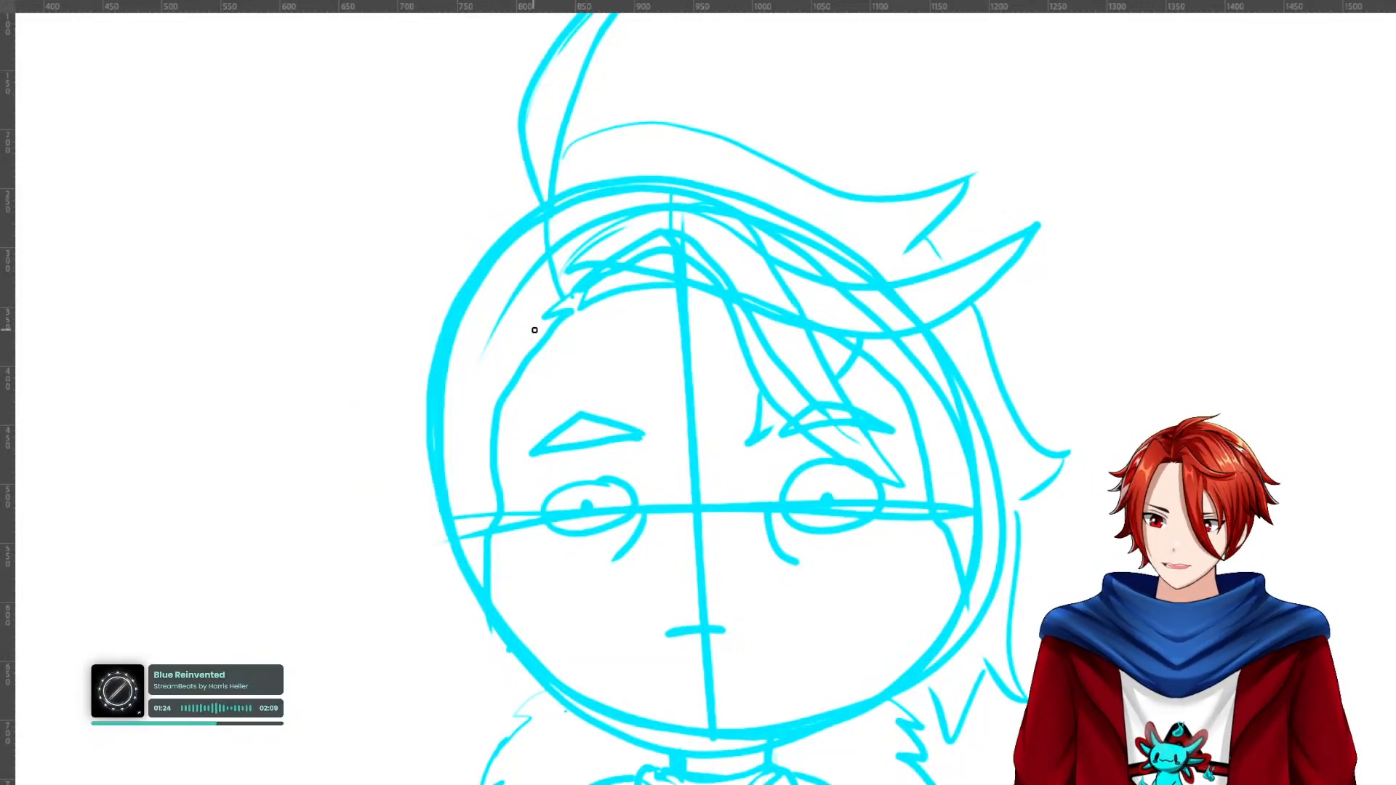
Draw a pointed lock framing the left cheek and the flicked outer hair contour down the head's left side to the collar.
drag(556, 291, 496, 381)
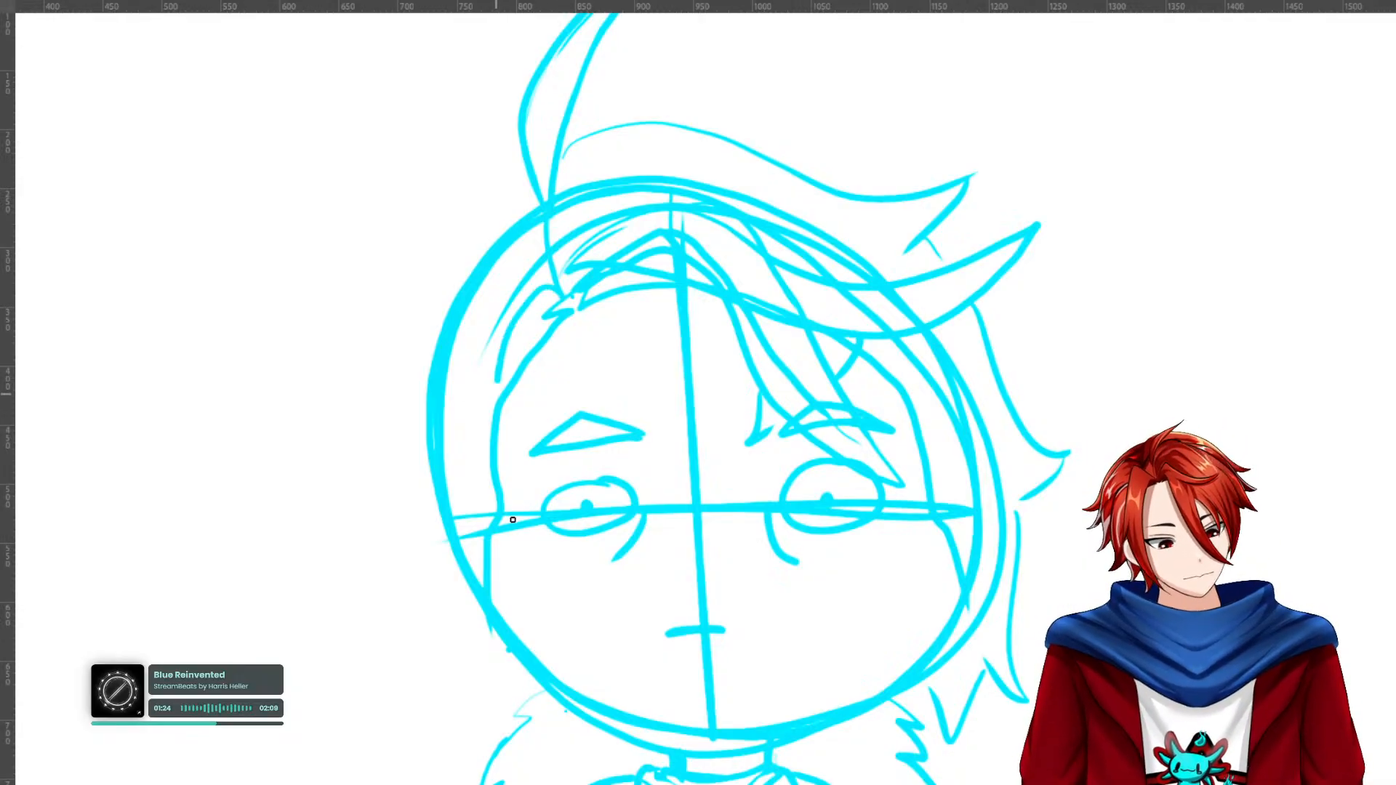
drag(513, 520, 552, 605)
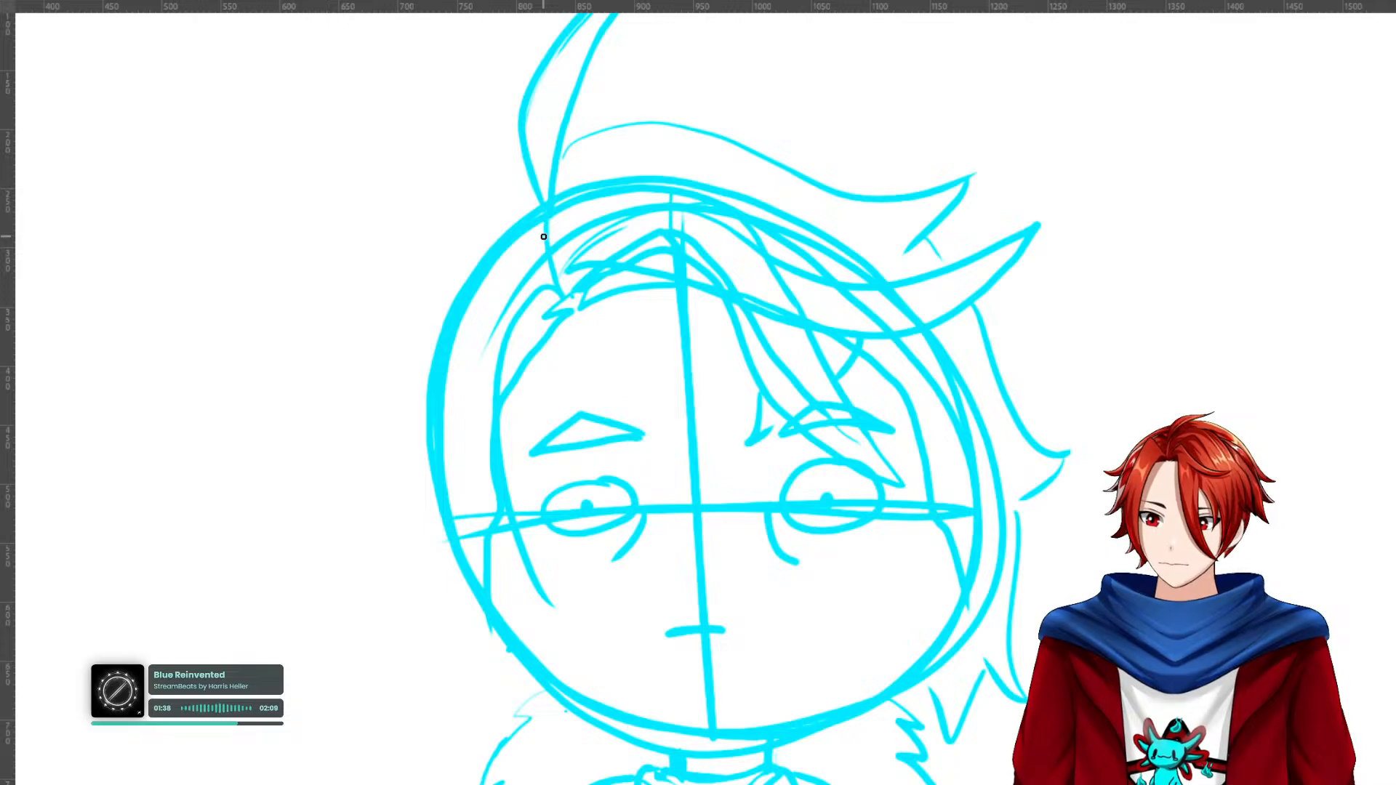
mouse_move(546, 228)
mouse_down()
mouse_move(499, 229)
mouse_move(422, 472)
mouse_move(574, 633)
mouse_move(514, 472)
mouse_up()
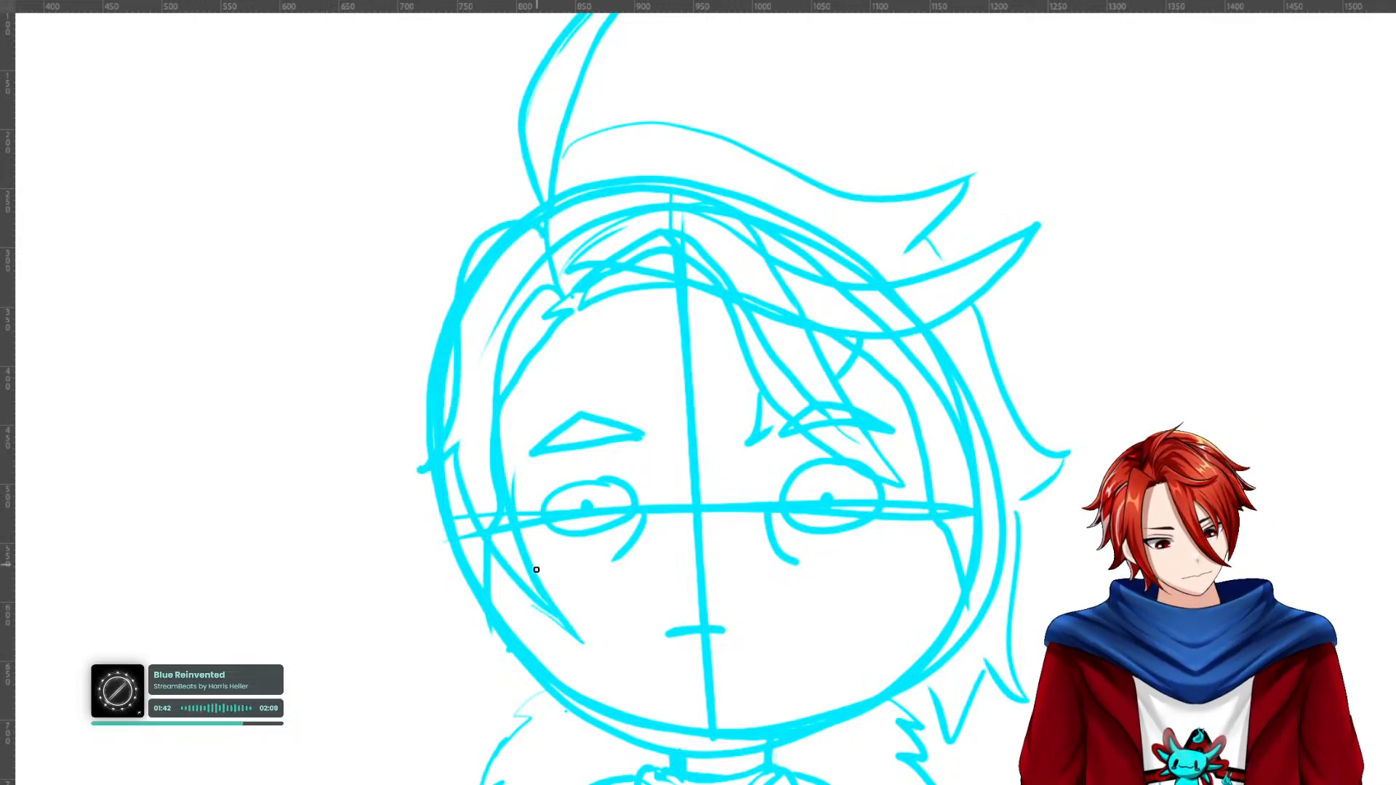
key(ctrl+z)
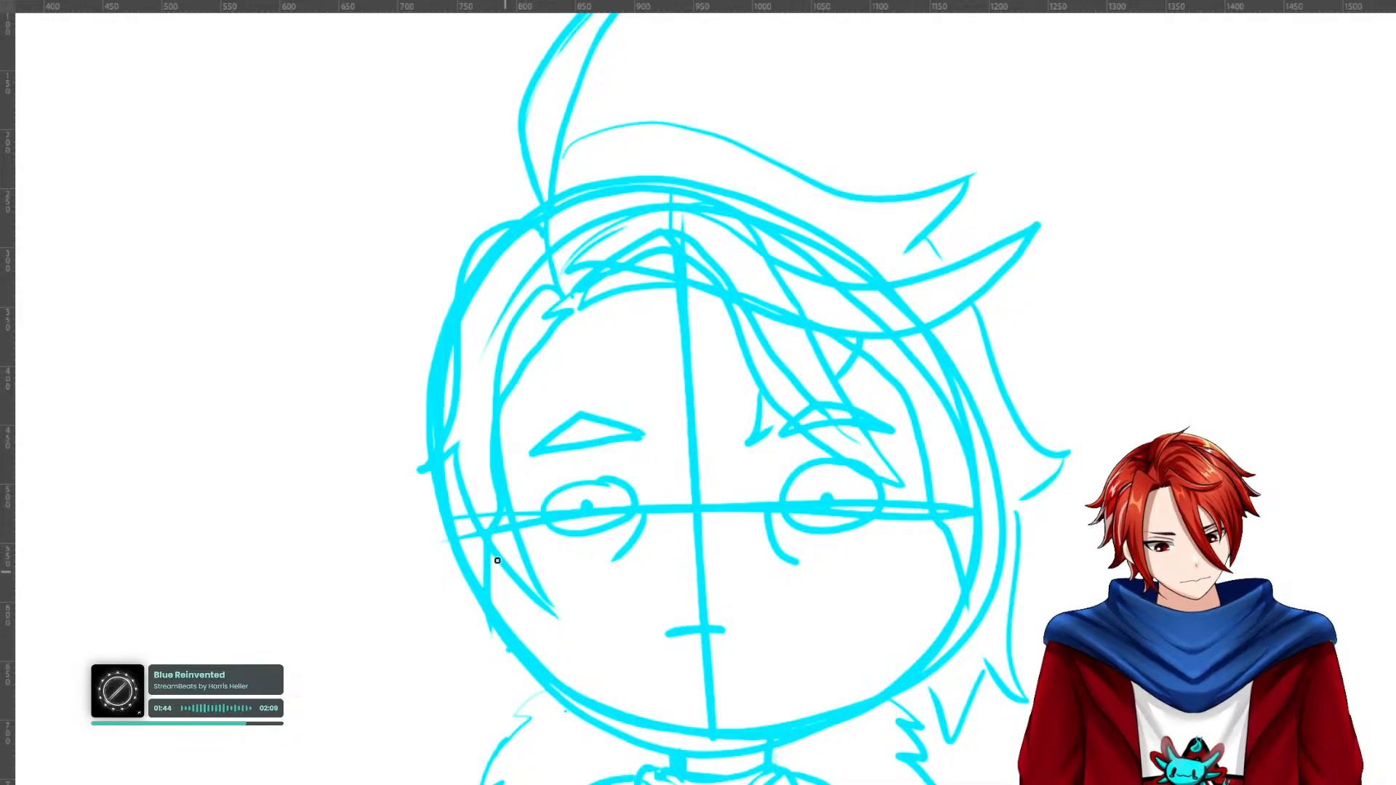
mouse_move(459, 473)
mouse_down()
mouse_move(531, 604)
mouse_move(582, 644)
mouse_move(512, 534)
mouse_up()
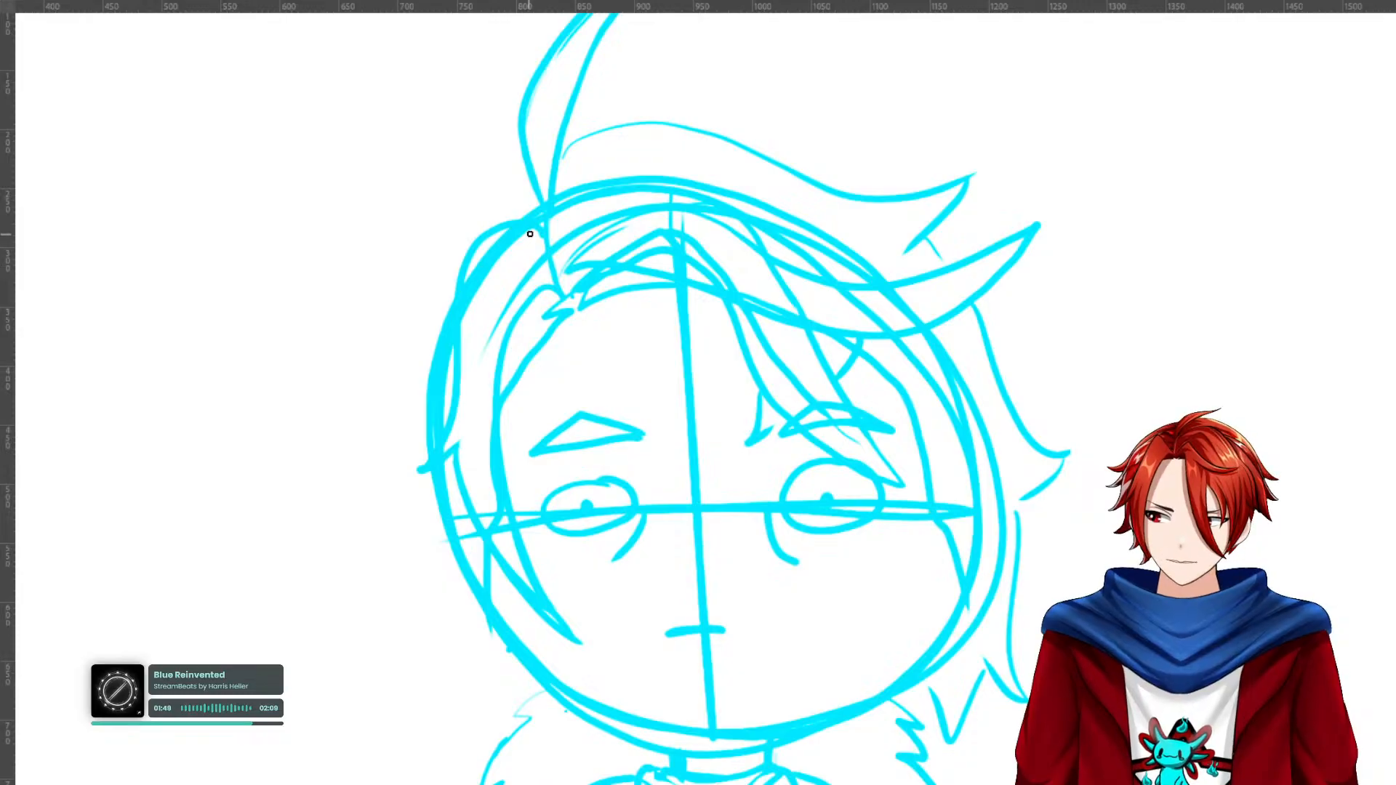
mouse_move(531, 173)
mouse_down()
mouse_move(457, 201)
mouse_move(392, 313)
mouse_move(354, 333)
mouse_move(437, 331)
mouse_move(416, 339)
mouse_move(390, 496)
mouse_move(427, 502)
mouse_move(441, 598)
mouse_move(495, 691)
mouse_move(531, 695)
mouse_up()
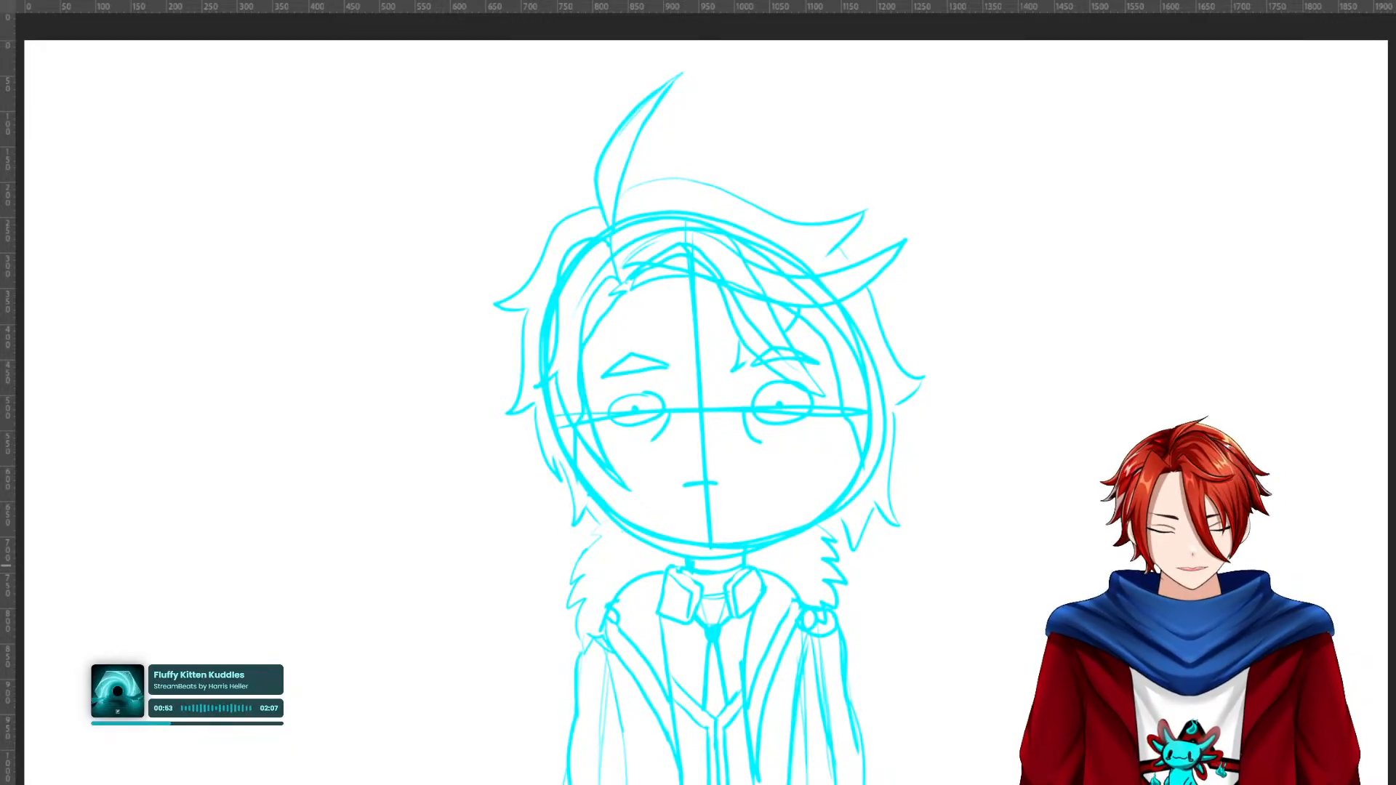
Trace the tall pointed crown strand in red over the cyan sketch.
scroll(670, 227, up, 4)
drag(686, 273, 843, 609)
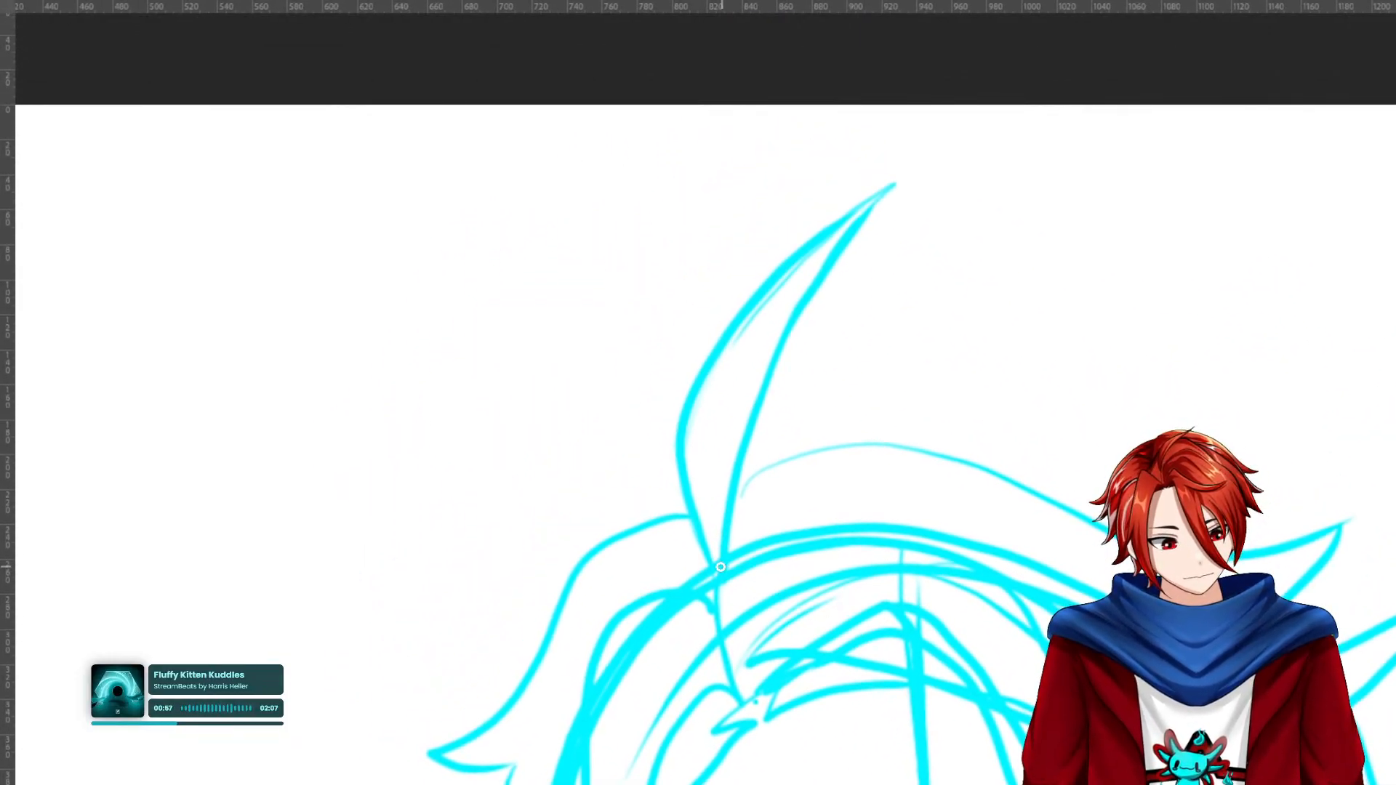
mouse_move(722, 572)
mouse_down()
mouse_move(691, 508)
mouse_move(685, 391)
mouse_move(694, 383)
mouse_move(701, 528)
mouse_move(692, 400)
mouse_move(891, 172)
mouse_move(926, 184)
mouse_move(865, 204)
mouse_move(873, 178)
mouse_move(919, 147)
mouse_move(839, 250)
mouse_move(778, 377)
mouse_move(726, 575)
mouse_up()
key(ctrl+z)
Trace the outer hair contour in red from the crown strand down the head's left side, including its pointed flicks and lower tips.
mouse_move(1060, 558)
mouse_down()
mouse_move(1106, 445)
mouse_move(1294, 145)
mouse_up()
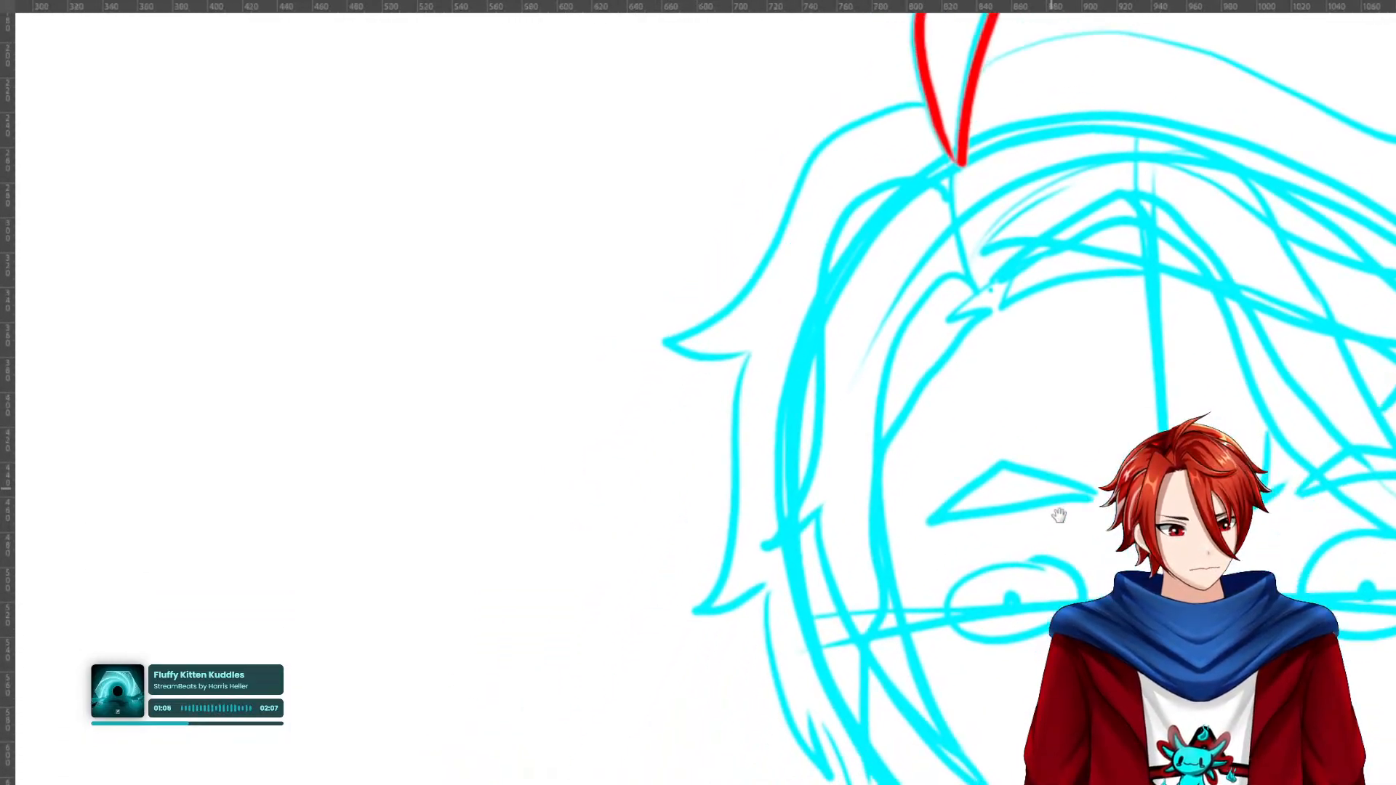
drag(1055, 504, 1031, 390)
mouse_move(967, 191)
mouse_down()
mouse_move(927, 192)
mouse_move(864, 241)
mouse_move(805, 338)
mouse_move(735, 419)
mouse_move(713, 424)
mouse_move(817, 444)
mouse_up()
mouse_move(788, 443)
mouse_down()
mouse_move(767, 623)
mouse_move(739, 707)
mouse_move(801, 667)
mouse_move(833, 668)
mouse_move(791, 433)
mouse_up()
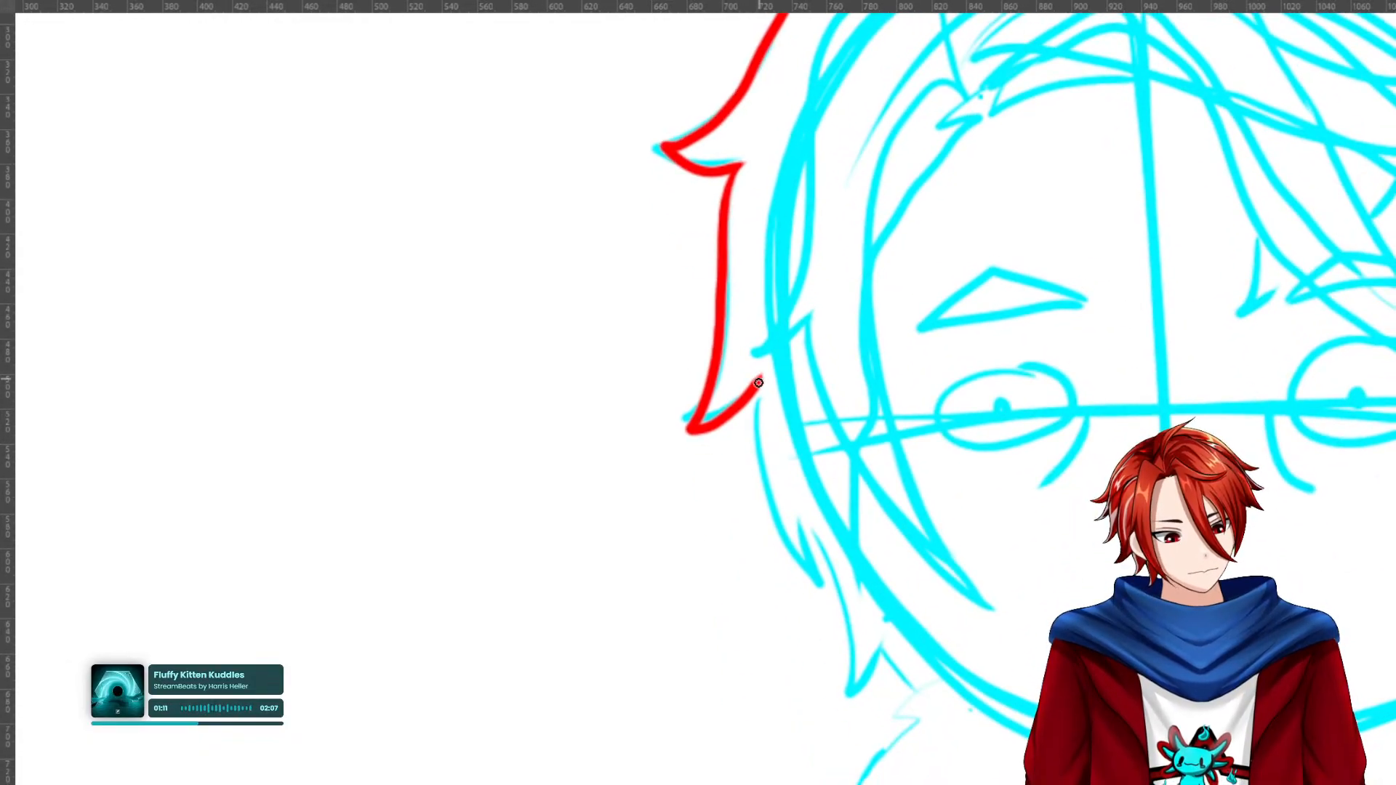
mouse_move(761, 378)
mouse_down()
mouse_move(779, 524)
mouse_move(824, 600)
mouse_up()
mouse_move(794, 502)
mouse_down()
mouse_move(876, 649)
mouse_move(954, 719)
mouse_up()
Trace the outer hair contour in red over the top of the head and down the right side to the jagged tips by the collar.
mouse_move(1137, 33)
mouse_down()
mouse_move(1116, 33)
mouse_move(835, 458)
mouse_up()
mouse_move(658, 309)
mouse_down()
mouse_move(775, 268)
mouse_move(1144, 362)
mouse_move(1265, 334)
mouse_move(1271, 311)
mouse_move(1171, 454)
mouse_up()
mouse_move(1265, 465)
mouse_down()
mouse_move(1005, 278)
mouse_move(954, 261)
mouse_move(993, 309)
mouse_move(1029, 416)
mouse_move(1113, 556)
mouse_up()
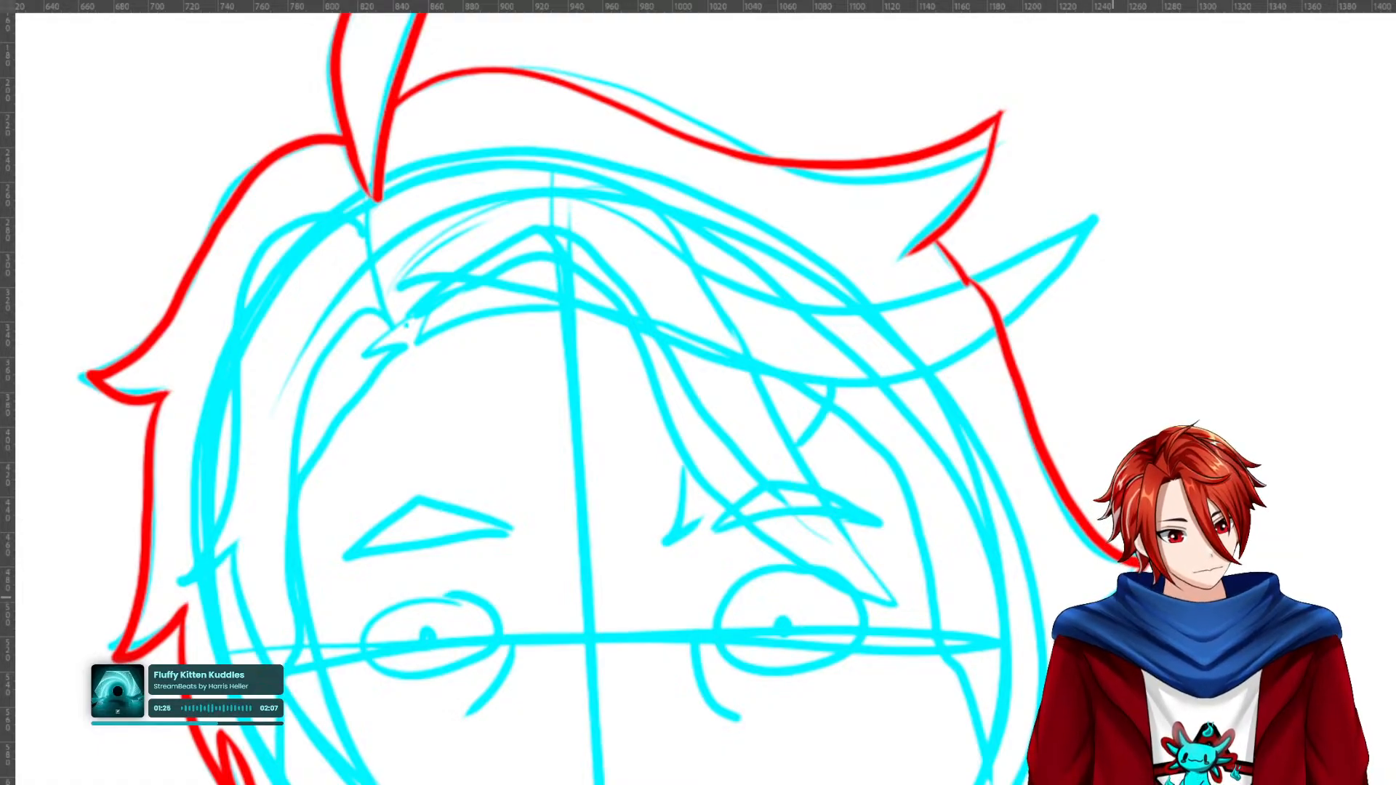
mouse_move(1072, 627)
mouse_down()
mouse_move(1057, 389)
mouse_move(1015, 290)
mouse_move(1040, 554)
mouse_move(955, 485)
mouse_move(894, 582)
mouse_move(864, 525)
mouse_move(837, 556)
mouse_up()
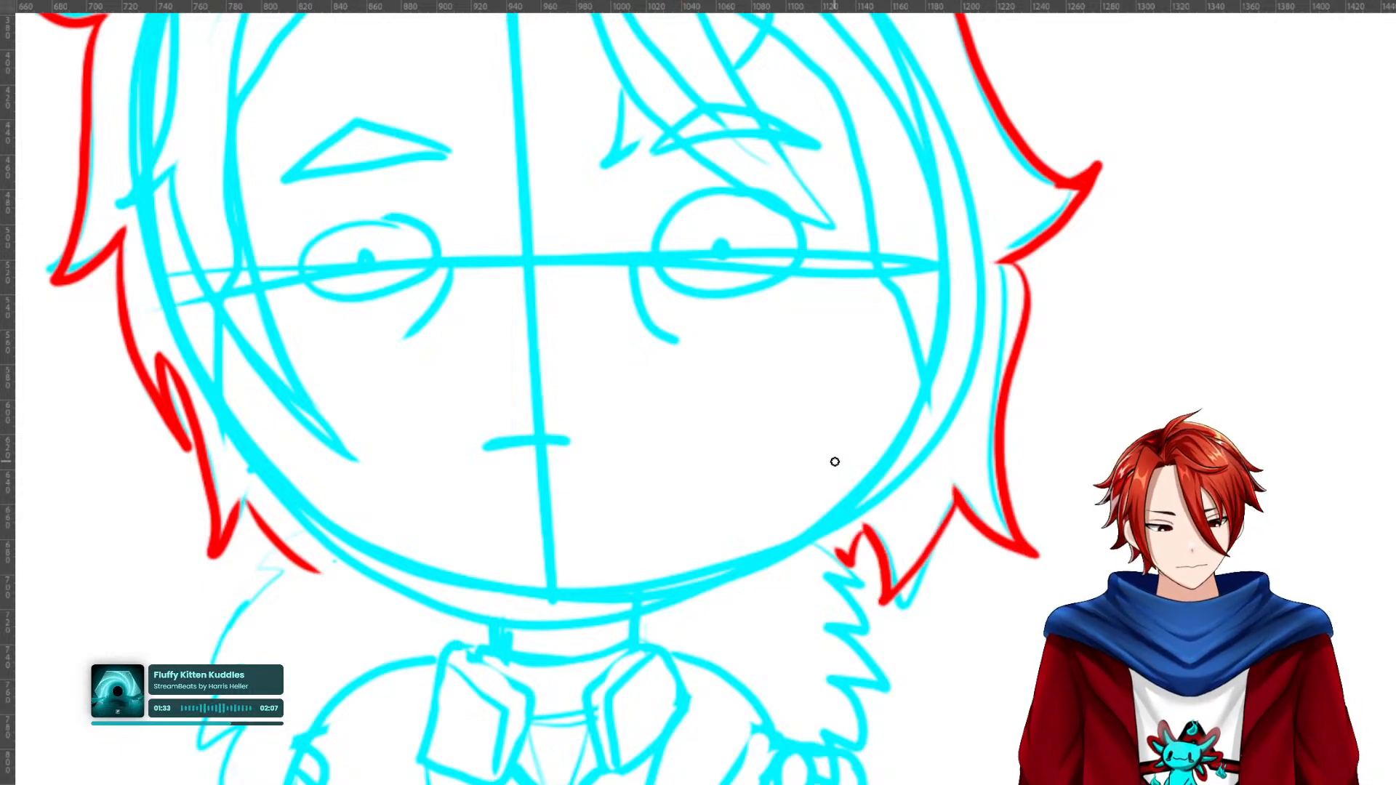
Draw red inner locks on the head's left side, with a long one framing the face down to a point on the cheek.
mouse_move(835, 462)
mouse_down()
mouse_move(922, 579)
mouse_move(975, 752)
mouse_move(972, 604)
mouse_up()
mouse_move(468, 149)
mouse_down()
mouse_move(384, 160)
mouse_move(343, 269)
mouse_move(321, 422)
mouse_move(254, 550)
mouse_move(341, 469)
mouse_move(334, 585)
mouse_move(422, 710)
mouse_move(540, 783)
mouse_up()
key(ctrl+z)
mouse_move(314, 511)
mouse_down()
mouse_move(447, 767)
mouse_move(470, 782)
mouse_move(460, 677)
mouse_move(373, 567)
mouse_move(340, 433)
mouse_move(338, 301)
mouse_move(398, 150)
mouse_up()
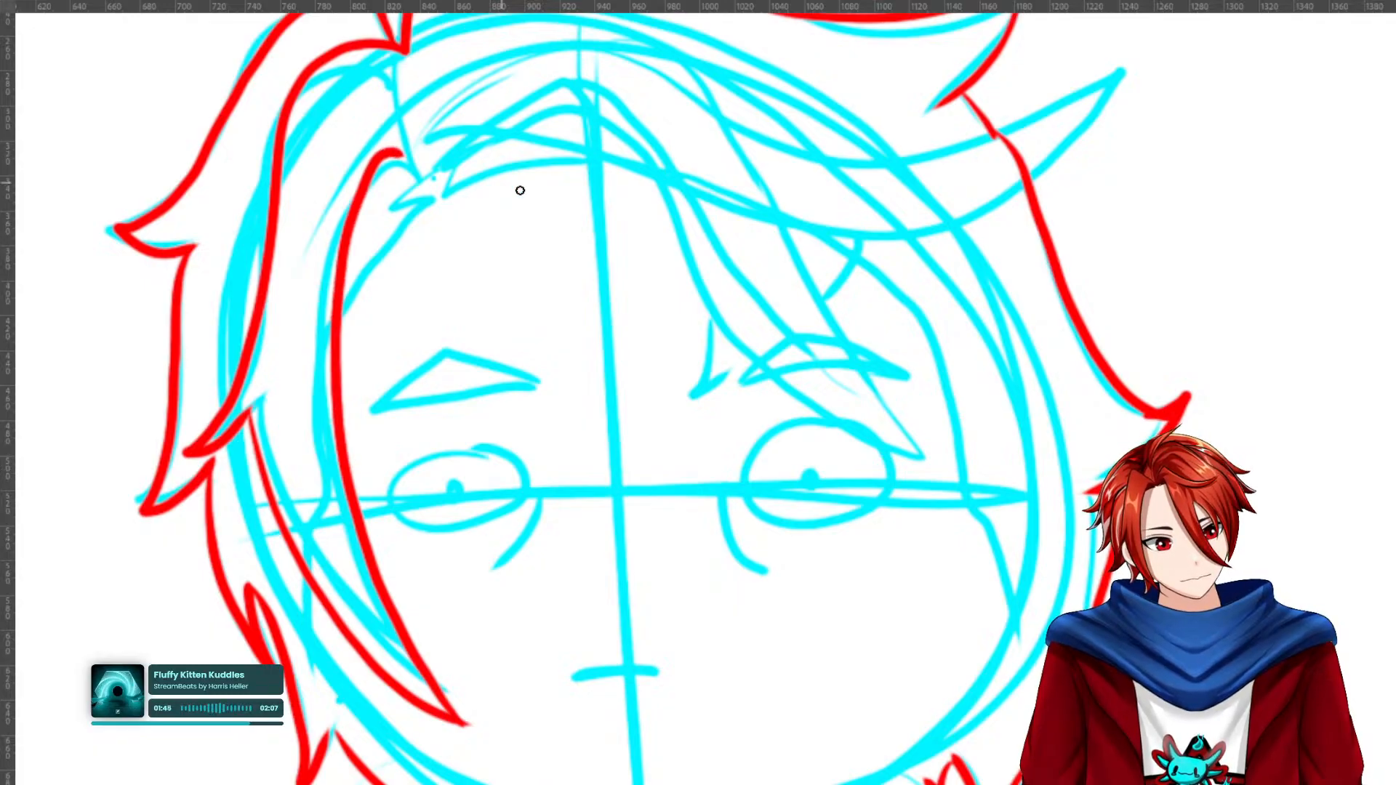
Trace the parting line in red and reshape the upper end of the face-framing lock to meet it, erasing the old curve.
drag(444, 102, 491, 216)
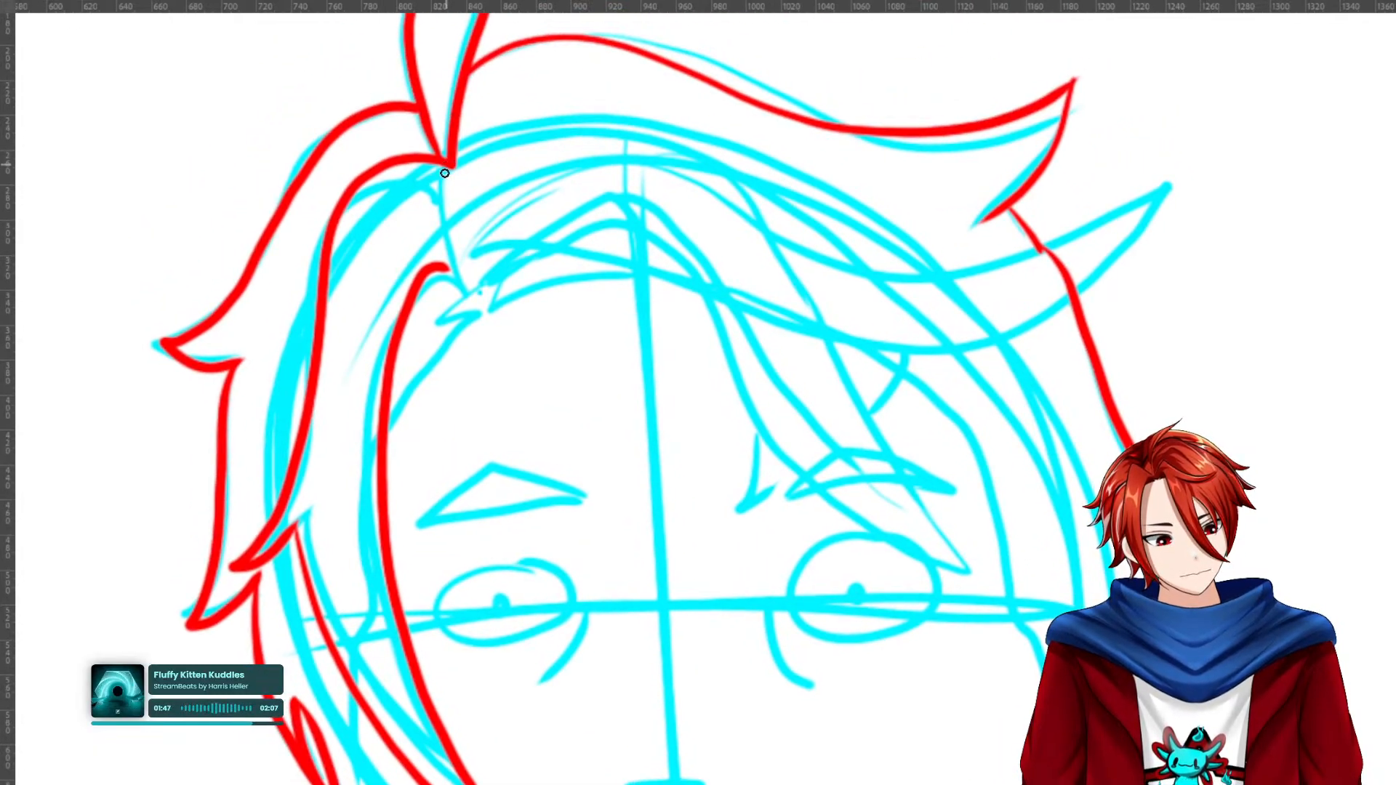
mouse_move(446, 170)
mouse_down()
mouse_move(445, 230)
mouse_move(469, 289)
mouse_up()
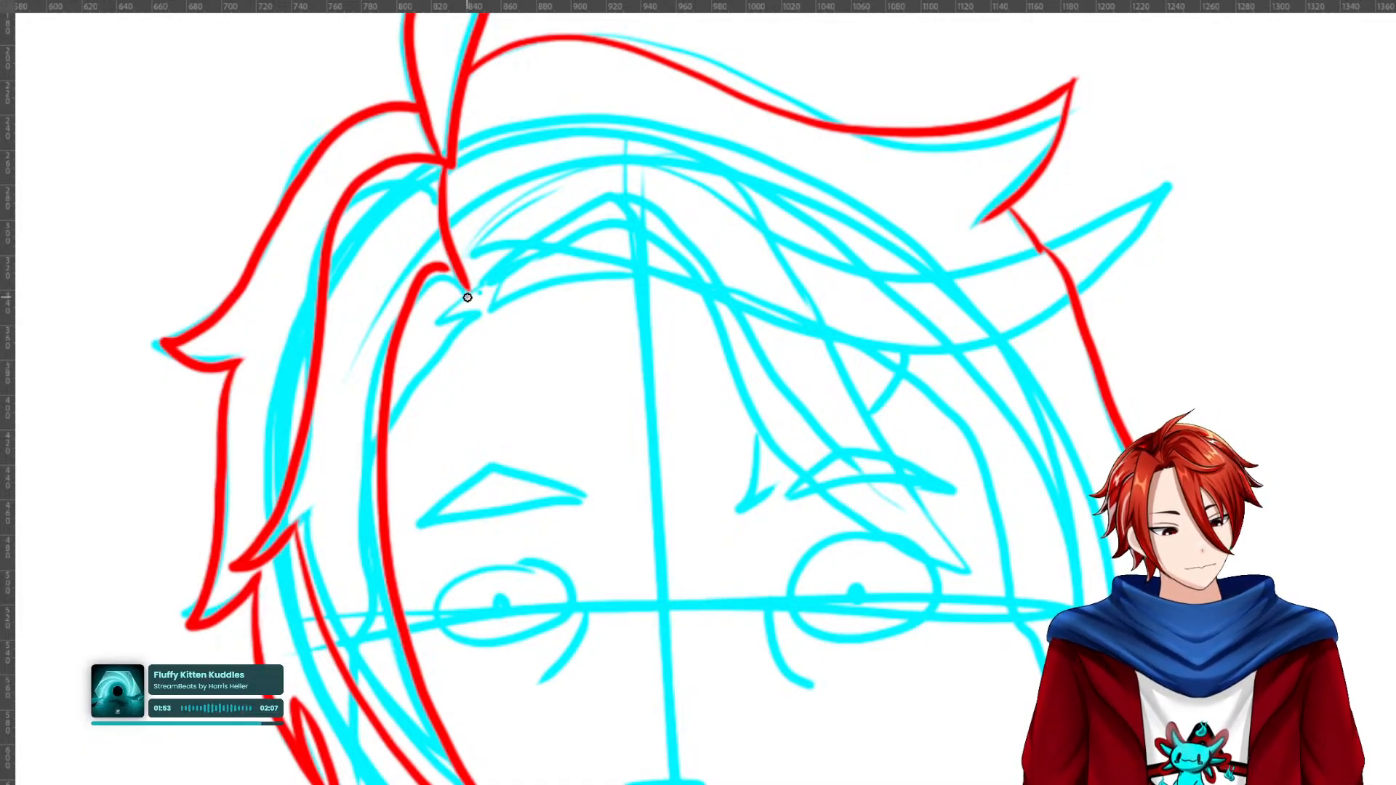
mouse_move(464, 293)
mouse_down()
mouse_move(430, 306)
mouse_move(384, 648)
mouse_up()
key(e)
drag(446, 303, 427, 272)
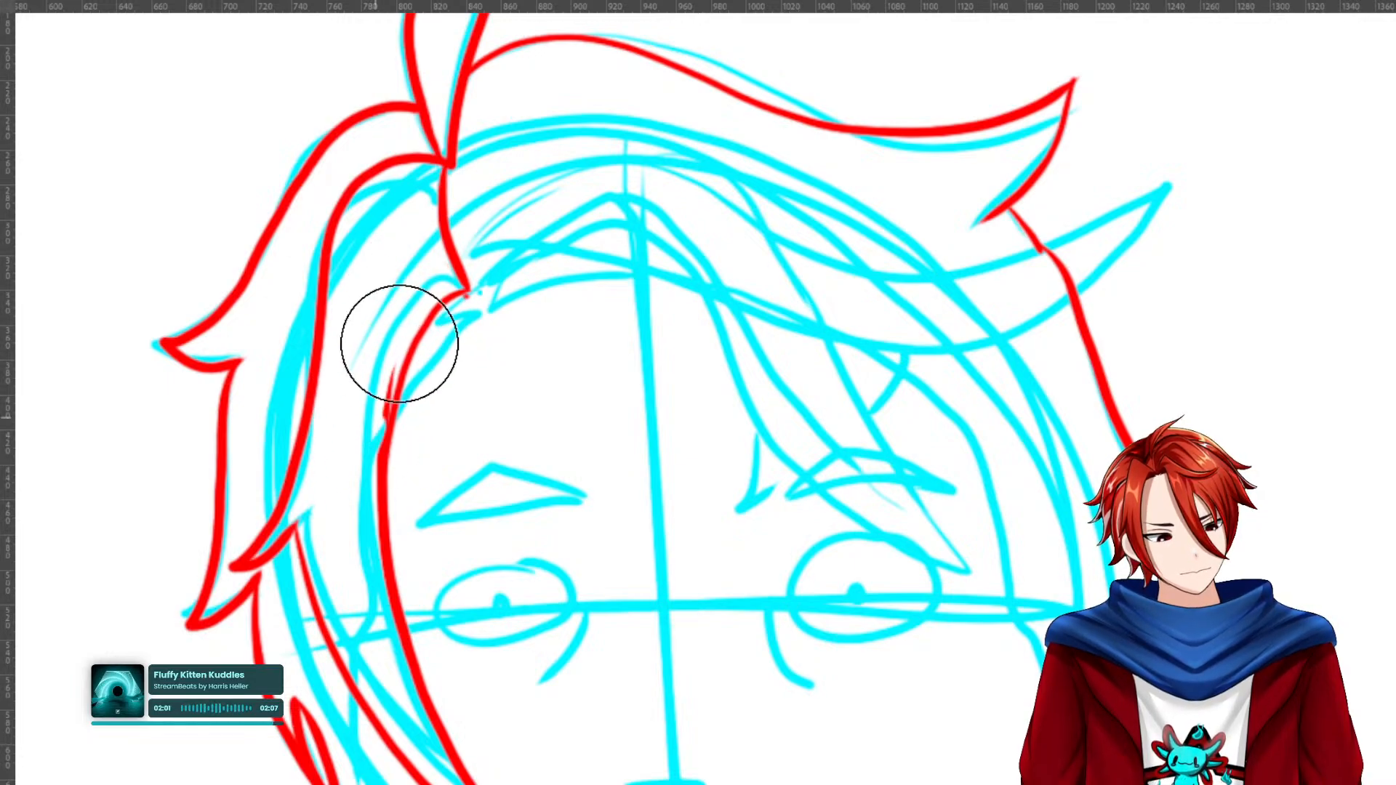
key(p)
mouse_move(382, 456)
mouse_down()
mouse_move(426, 318)
mouse_move(466, 282)
mouse_up()
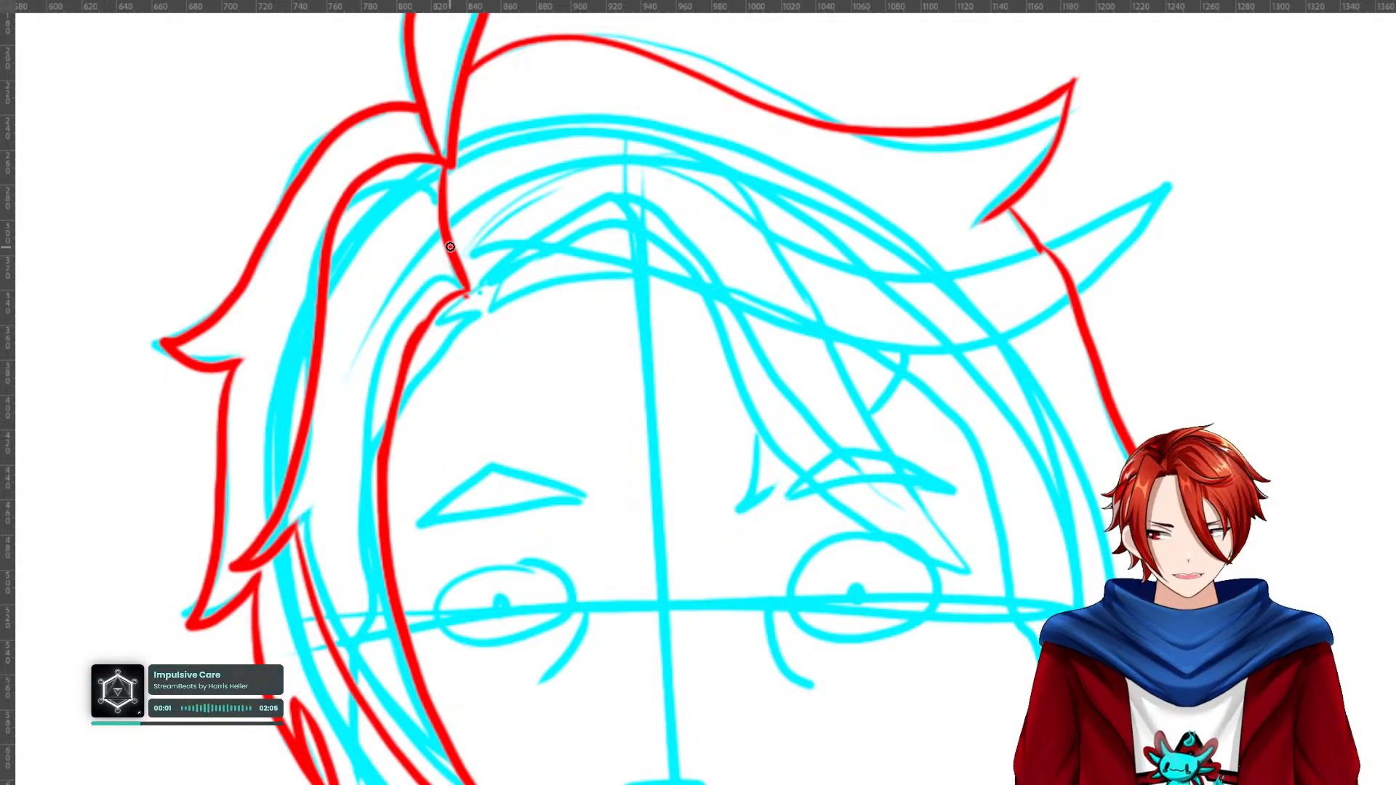
Add a strand between the left locks, thicken the parting, and draw the upper edge of the strand sweeping out past the right side.
mouse_move(450, 247)
mouse_down()
mouse_move(433, 235)
mouse_move(344, 370)
mouse_move(436, 784)
mouse_up()
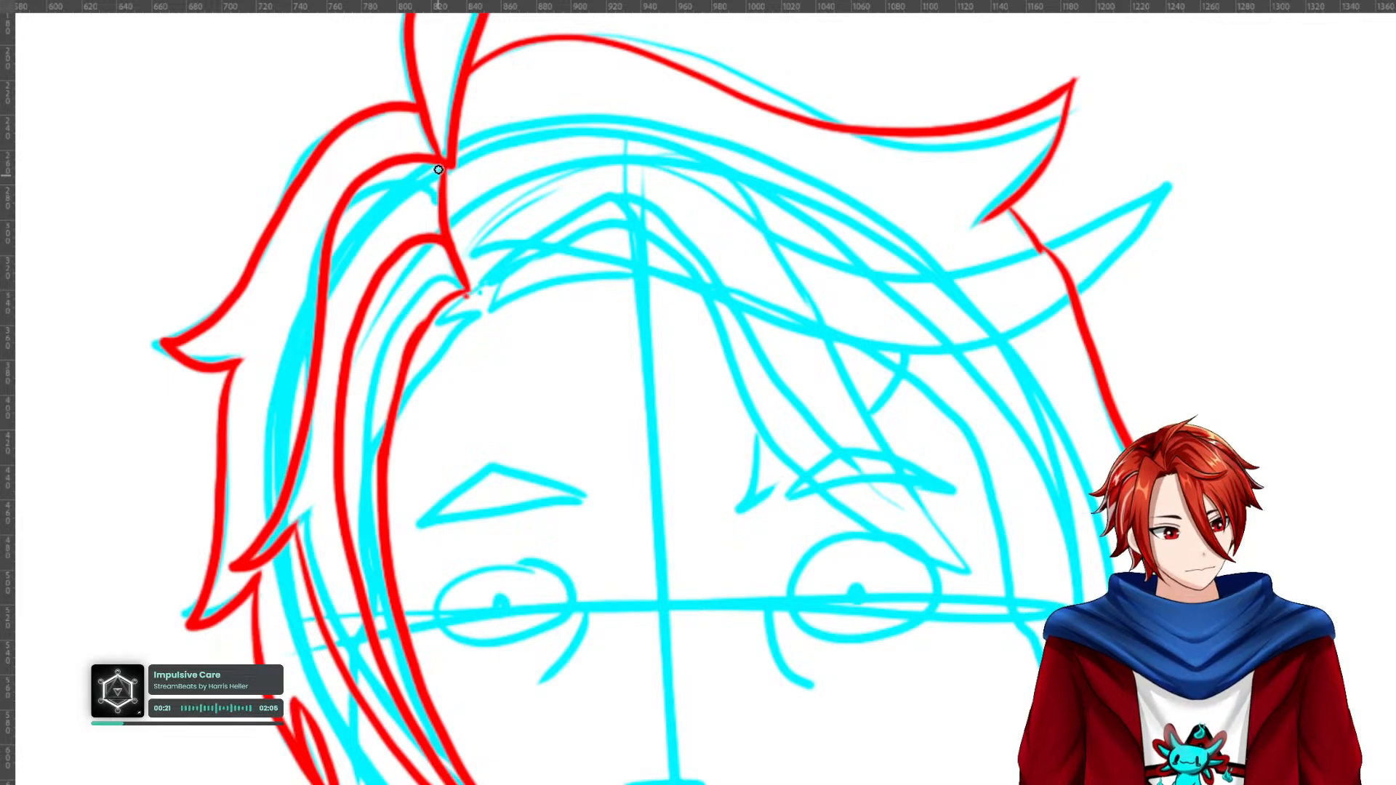
drag(449, 163, 444, 239)
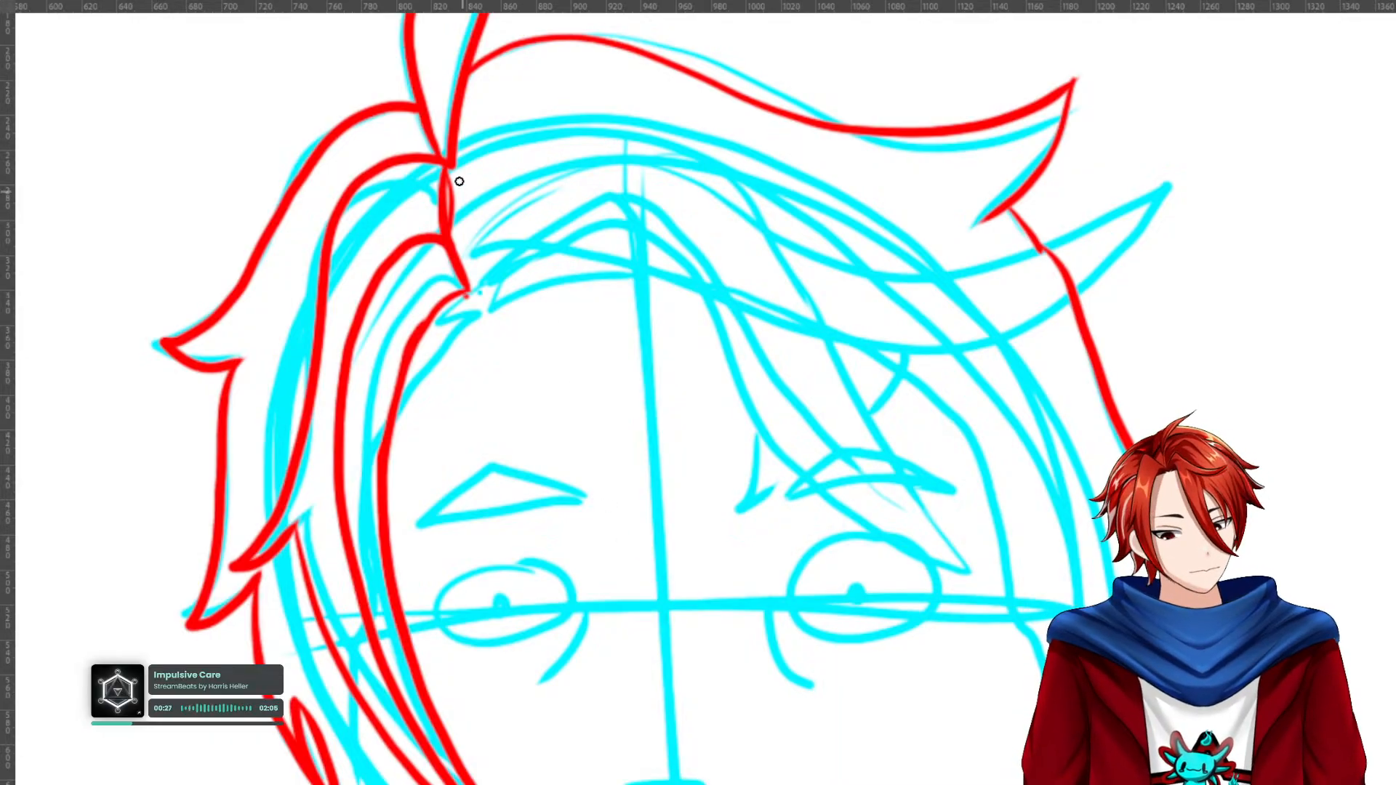
mouse_move(448, 190)
mouse_down()
mouse_move(476, 152)
mouse_move(586, 130)
mouse_move(702, 210)
mouse_move(887, 251)
mouse_move(1169, 125)
mouse_up()
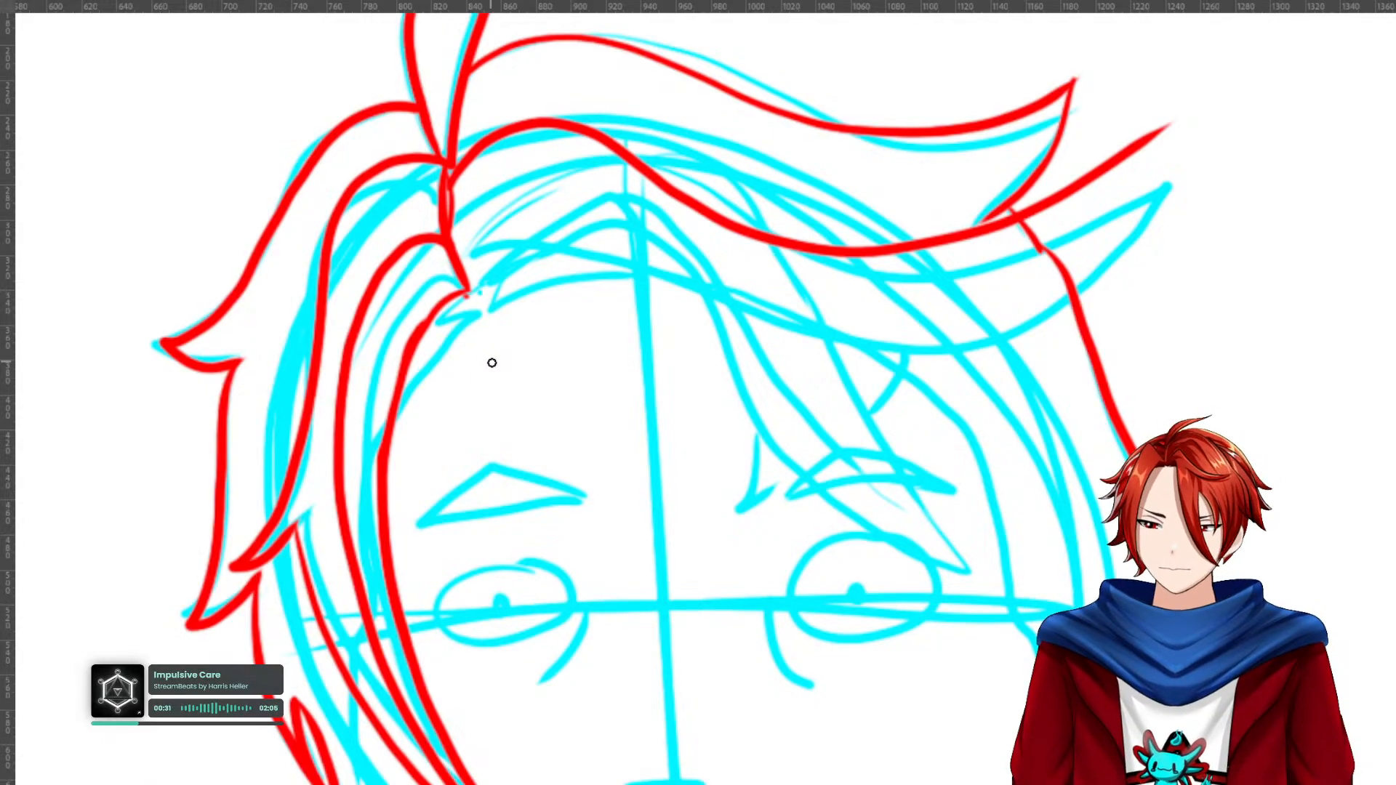
mouse_move(469, 291)
mouse_down()
mouse_move(494, 260)
mouse_move(568, 241)
mouse_move(637, 295)
mouse_move(744, 483)
mouse_up()
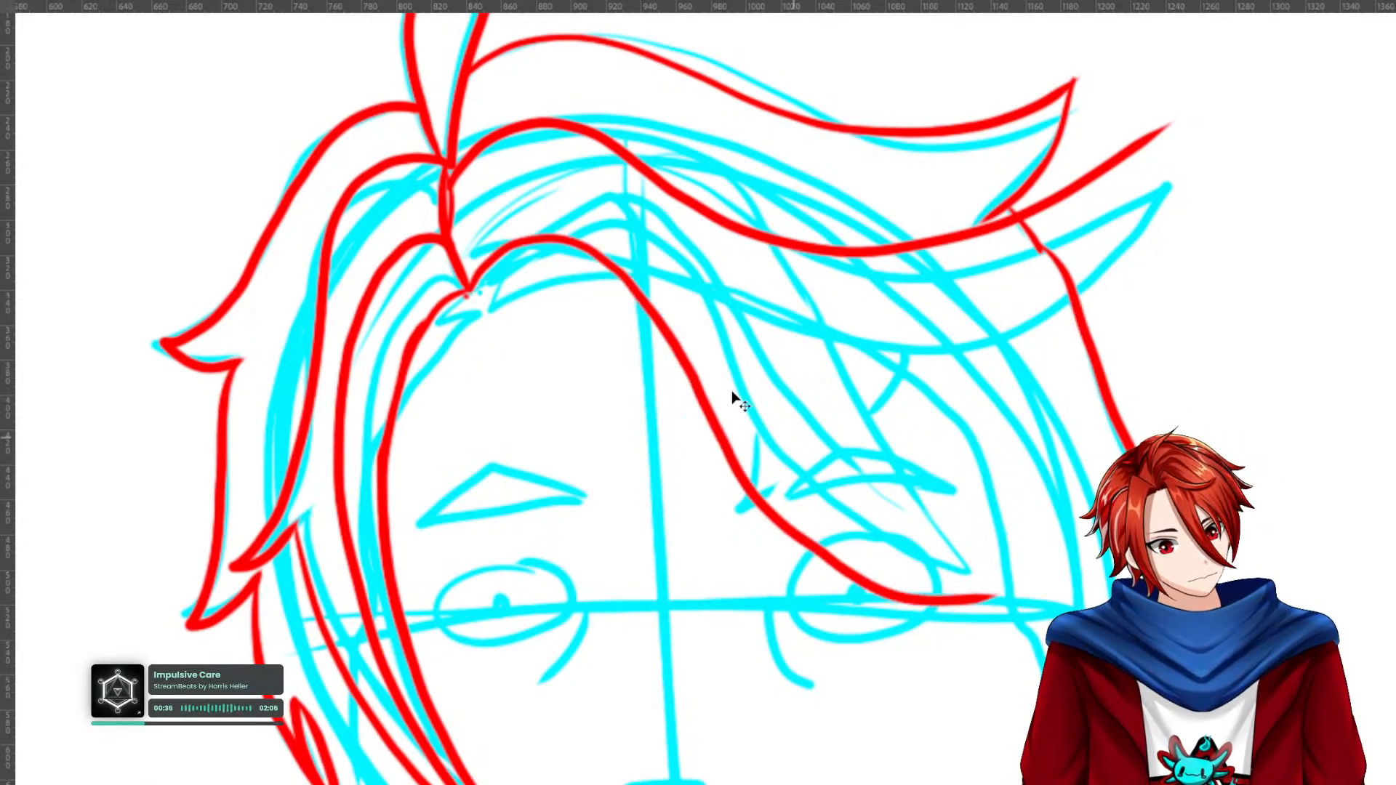
key(ctrl+z)
mouse_move(469, 289)
mouse_down()
mouse_move(552, 232)
mouse_move(829, 482)
mouse_move(1003, 522)
mouse_up()
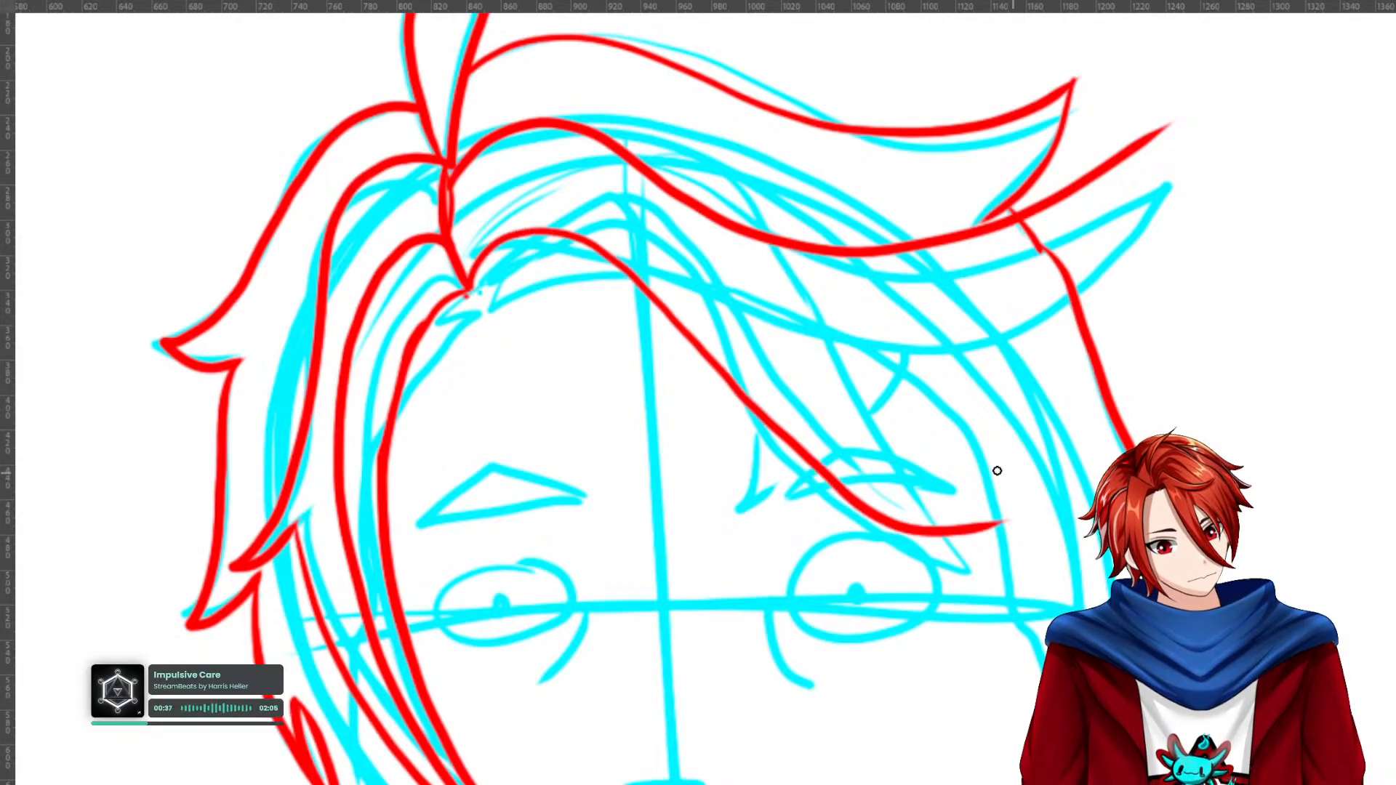
key(ctrl+z)
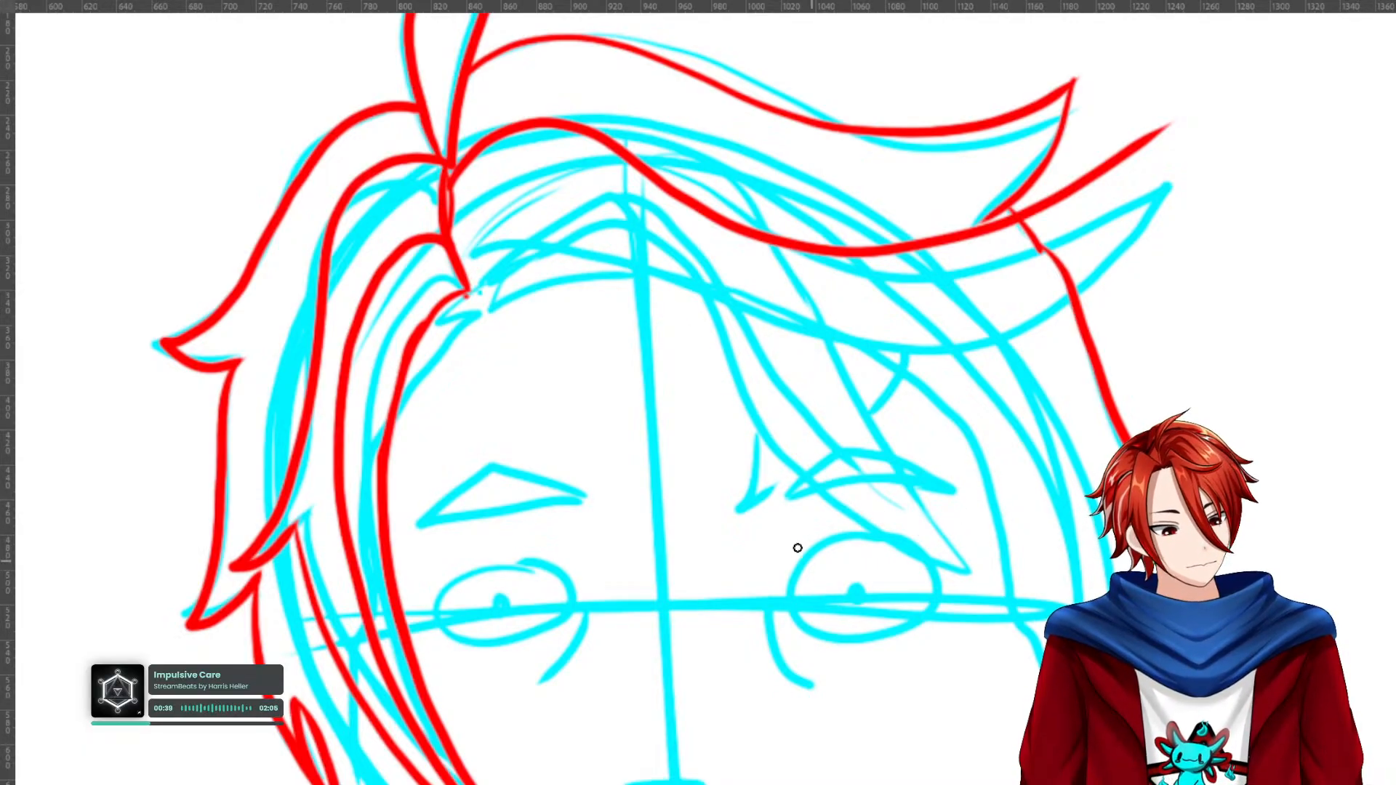
mouse_move(476, 283)
mouse_down()
mouse_move(527, 221)
mouse_move(659, 215)
mouse_move(1011, 552)
mouse_move(1049, 518)
mouse_move(994, 565)
mouse_move(905, 570)
mouse_move(801, 514)
mouse_move(632, 288)
mouse_move(481, 285)
mouse_move(484, 326)
mouse_move(514, 284)
mouse_move(481, 288)
mouse_move(499, 283)
mouse_move(496, 305)
mouse_move(581, 271)
mouse_up()
key(ctrl+z)
Draw the red fringe and zigzag hairline from the parting, and close the swept strand's underside with small tufts beside the fringe.
mouse_move(469, 293)
mouse_down()
mouse_move(442, 320)
mouse_move(473, 313)
mouse_move(399, 411)
mouse_up()
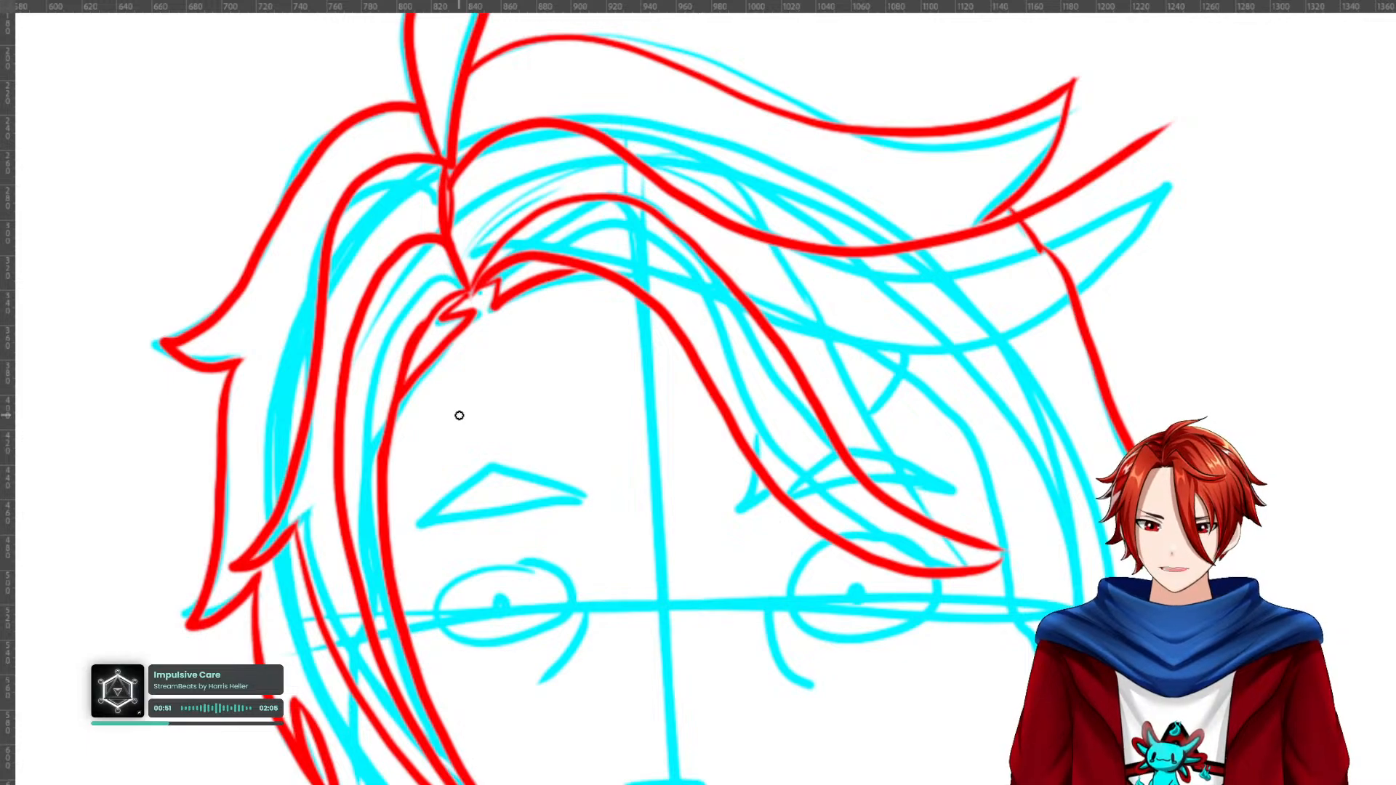
mouse_move(1152, 136)
mouse_down()
mouse_move(1141, 209)
mouse_move(1096, 281)
mouse_move(1017, 348)
mouse_move(919, 383)
mouse_move(842, 392)
mouse_move(810, 388)
mouse_up()
mouse_move(754, 469)
mouse_down()
mouse_move(720, 538)
mouse_move(778, 502)
mouse_up()
drag(844, 447, 864, 401)
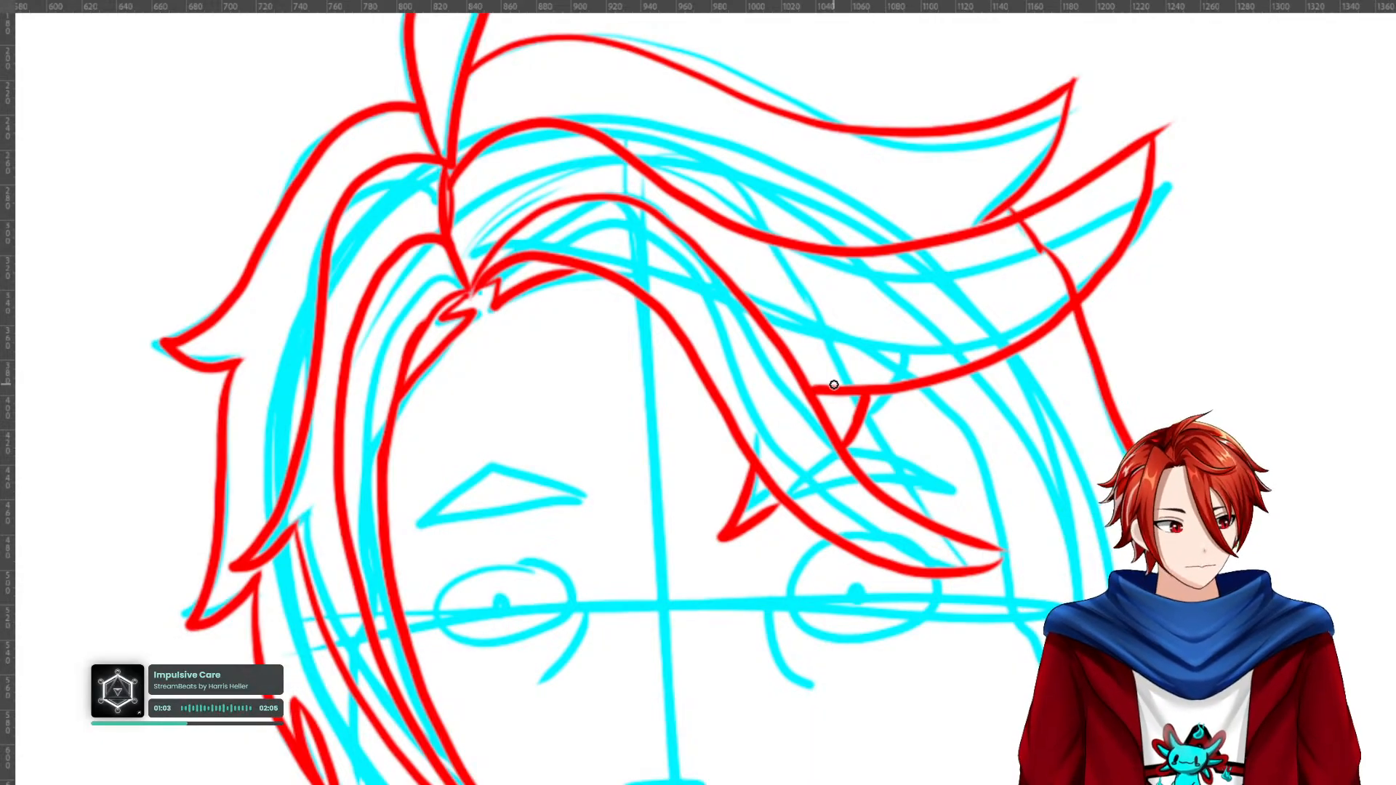
Trace both eyebrows in red, the left one as an angled arch and the right one partly tucked behind the fringe.
mouse_move(869, 480)
mouse_down()
mouse_move(964, 496)
mouse_move(915, 468)
mouse_move(831, 457)
mouse_up()
mouse_move(425, 536)
mouse_down()
mouse_move(589, 504)
mouse_move(488, 482)
mouse_move(499, 513)
mouse_move(590, 512)
mouse_move(494, 477)
mouse_move(429, 536)
mouse_up()
key(ctrl+z)
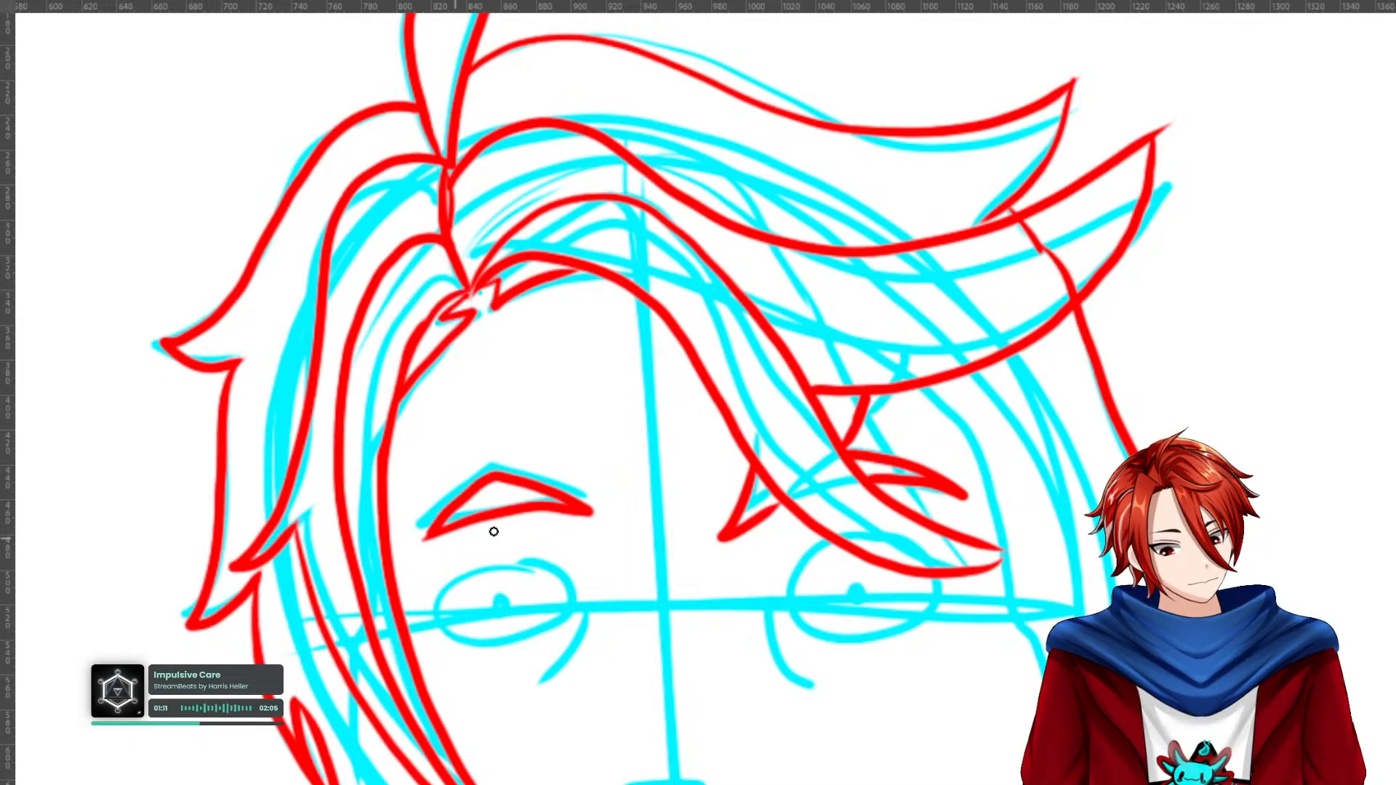
Outline both eyes in red as rounded ovals and put a small solid pupil in each.
drag(687, 685, 836, 545)
mouse_move(696, 431)
mouse_down()
mouse_move(594, 474)
mouse_move(640, 514)
mouse_move(725, 489)
mouse_move(694, 432)
mouse_up()
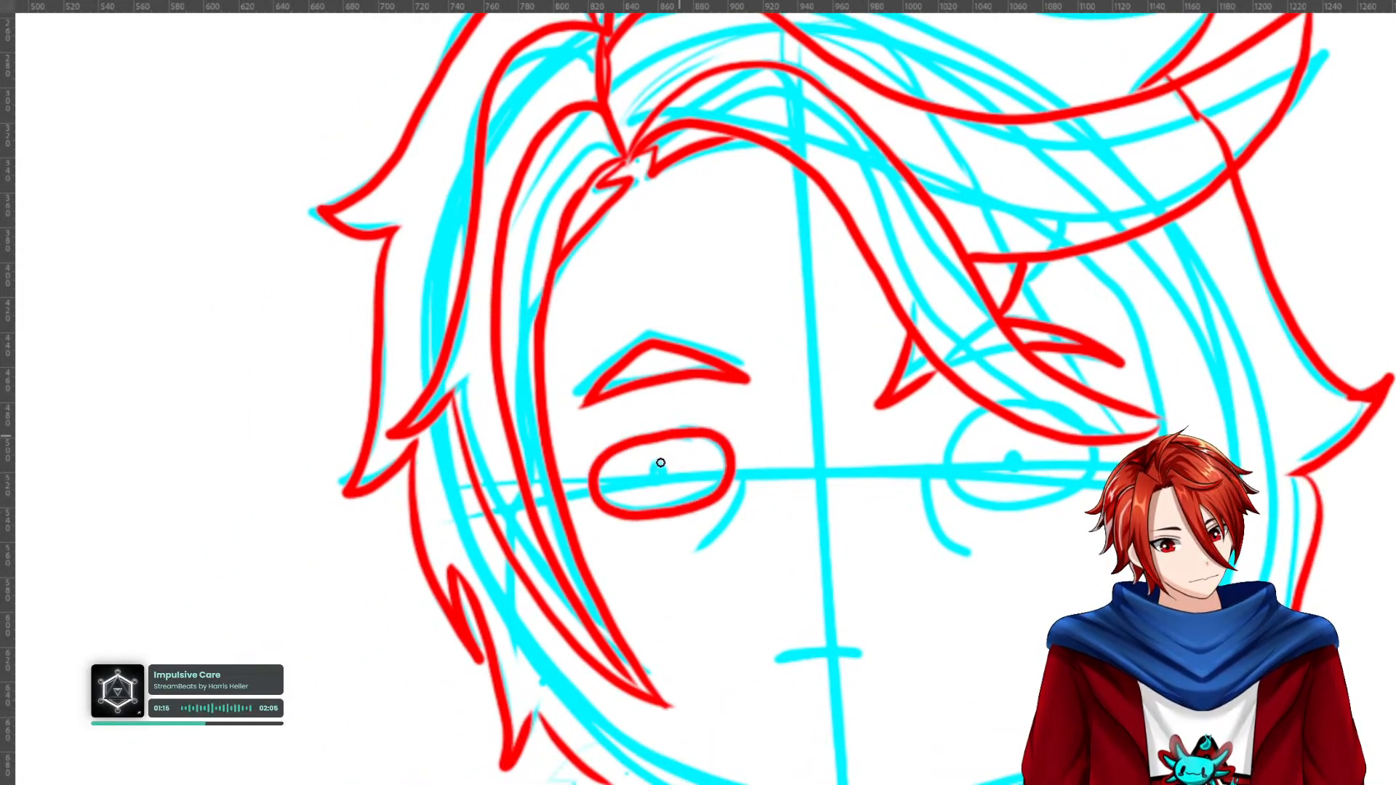
click(657, 474)
mouse_move(986, 412)
mouse_down()
mouse_move(949, 474)
mouse_move(988, 512)
mouse_move(1063, 502)
mouse_up()
drag(1013, 464, 1012, 461)
Draw a curved tired line under the inner corner of each eye and a short flat mouth in red.
mouse_move(929, 471)
mouse_down()
mouse_move(934, 512)
mouse_move(970, 543)
mouse_up()
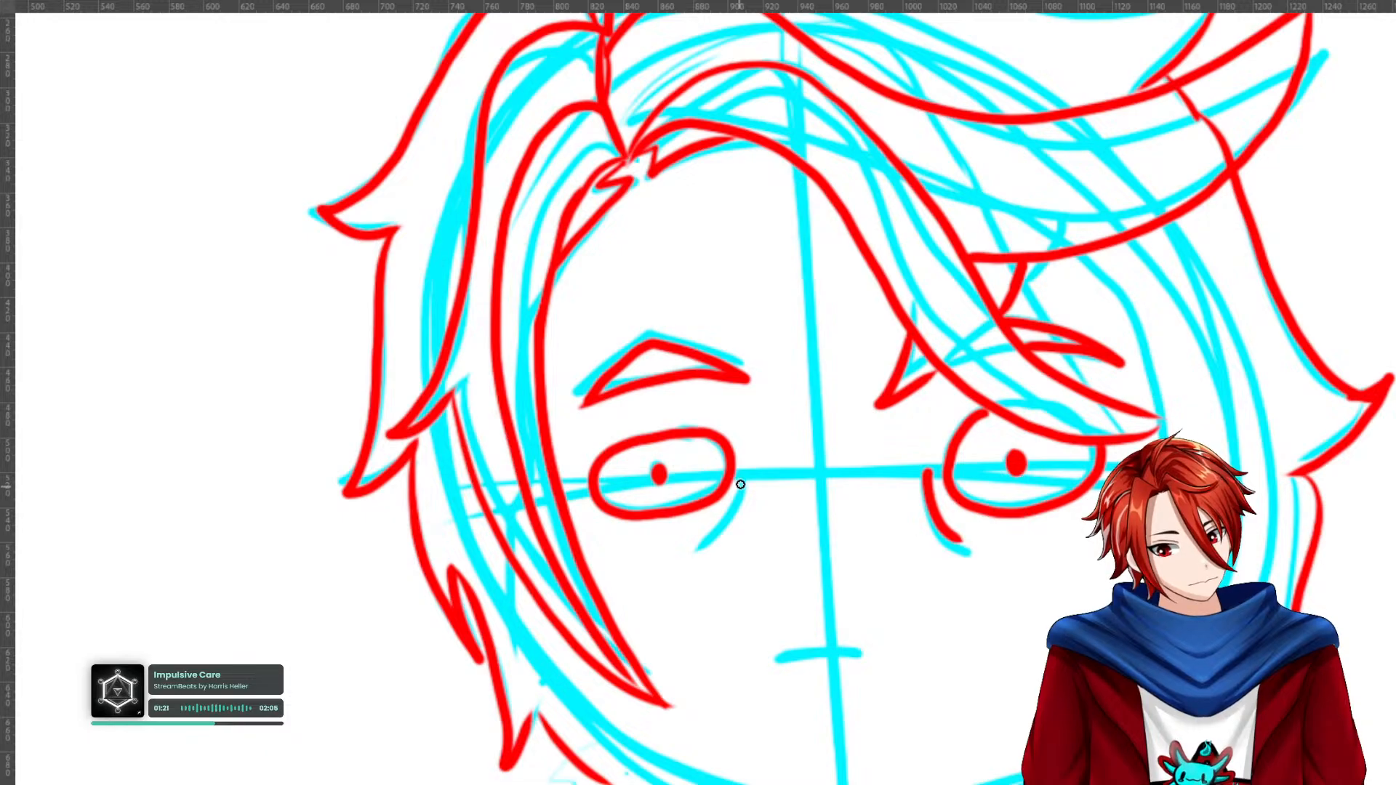
drag(740, 484, 704, 547)
drag(798, 659, 869, 653)
Draw the pointed sidelock on the face's right side with its outer edge, and add an ear on each side of the head.
mouse_move(1038, 674)
mouse_down()
mouse_move(1079, 446)
mouse_move(888, 635)
mouse_move(822, 657)
mouse_up()
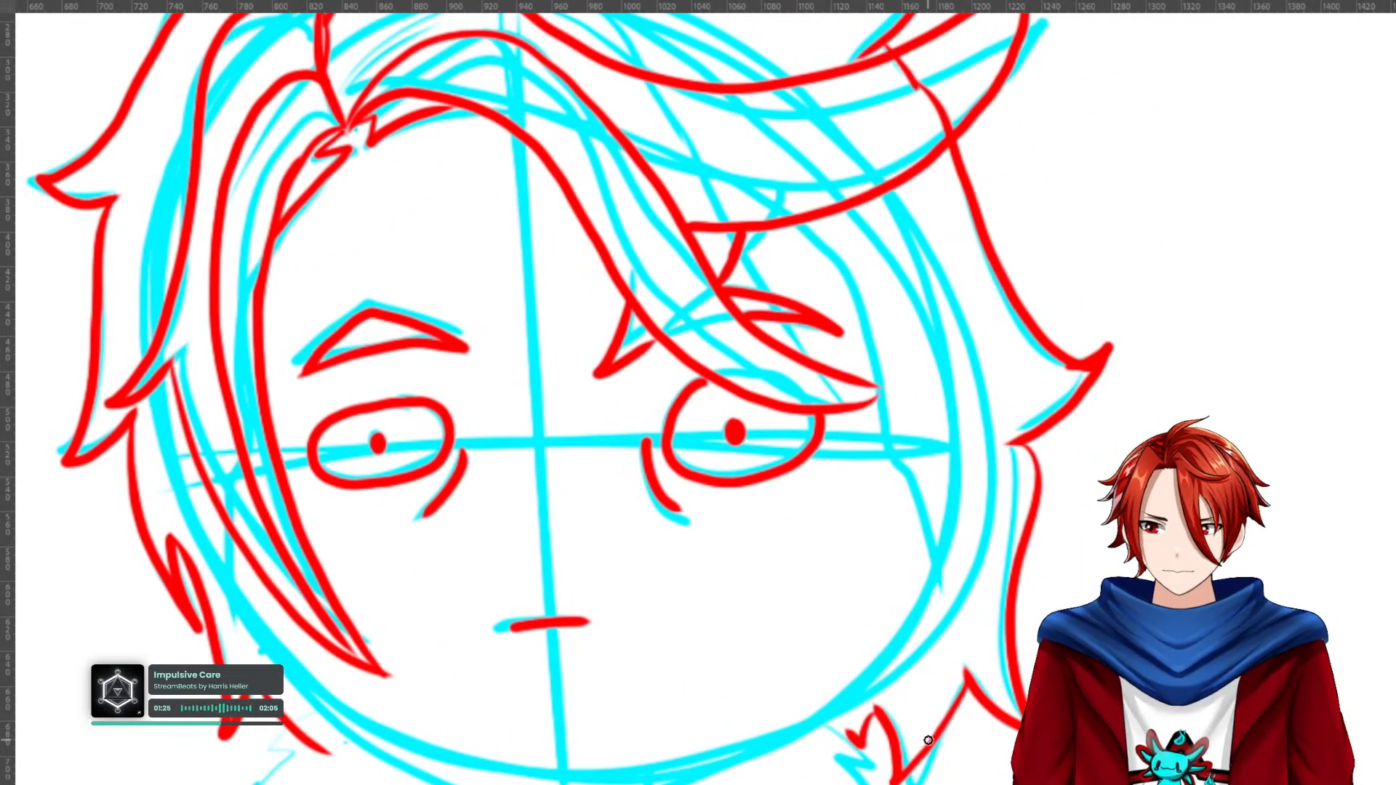
mouse_move(800, 222)
mouse_down()
mouse_move(853, 286)
mouse_move(875, 361)
mouse_move(884, 487)
mouse_move(908, 466)
mouse_move(930, 638)
mouse_move(919, 685)
mouse_move(958, 629)
mouse_up()
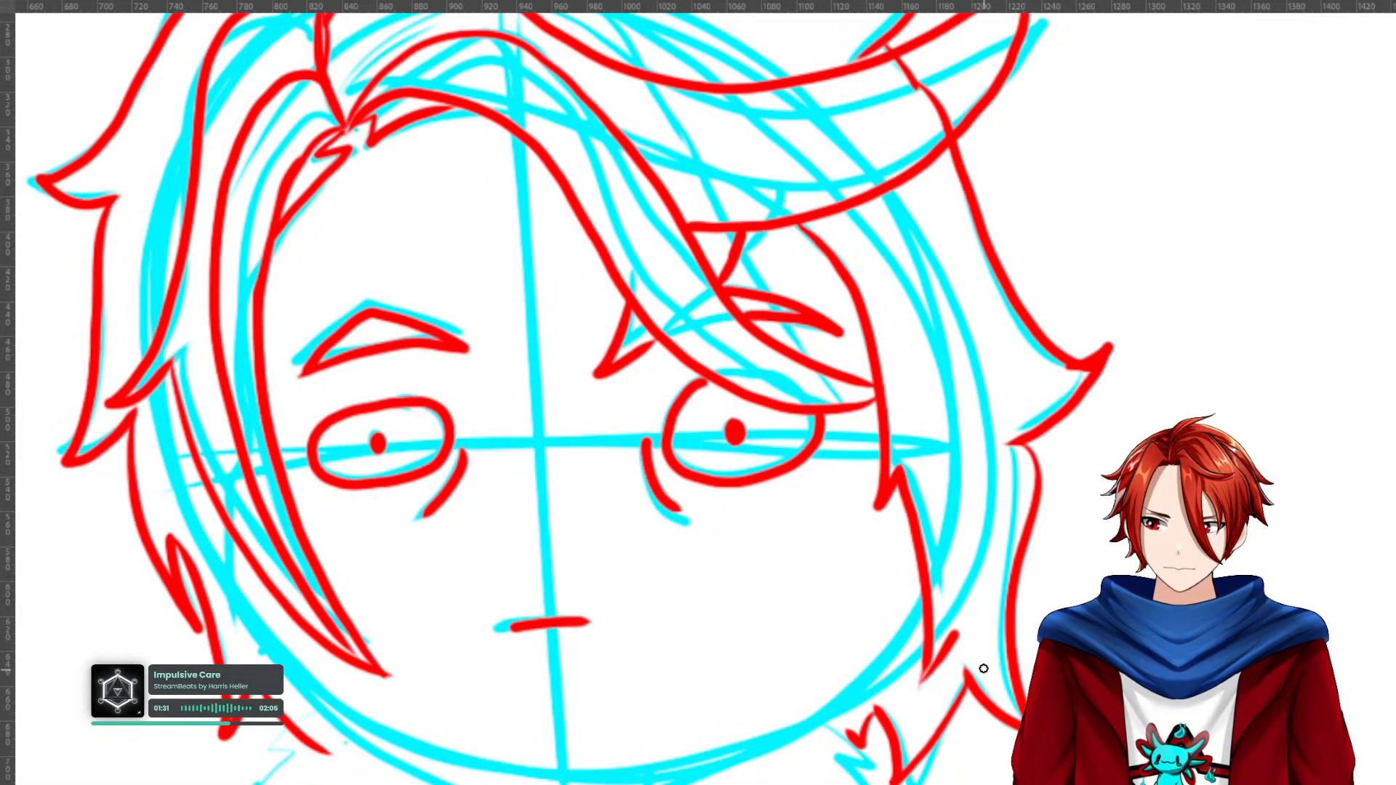
key(ctrl+z)
mouse_move(931, 665)
mouse_down()
mouse_move(972, 543)
mouse_move(966, 251)
mouse_up()
mouse_move(982, 384)
mouse_down()
mouse_move(991, 358)
mouse_move(1017, 384)
mouse_move(983, 530)
mouse_up()
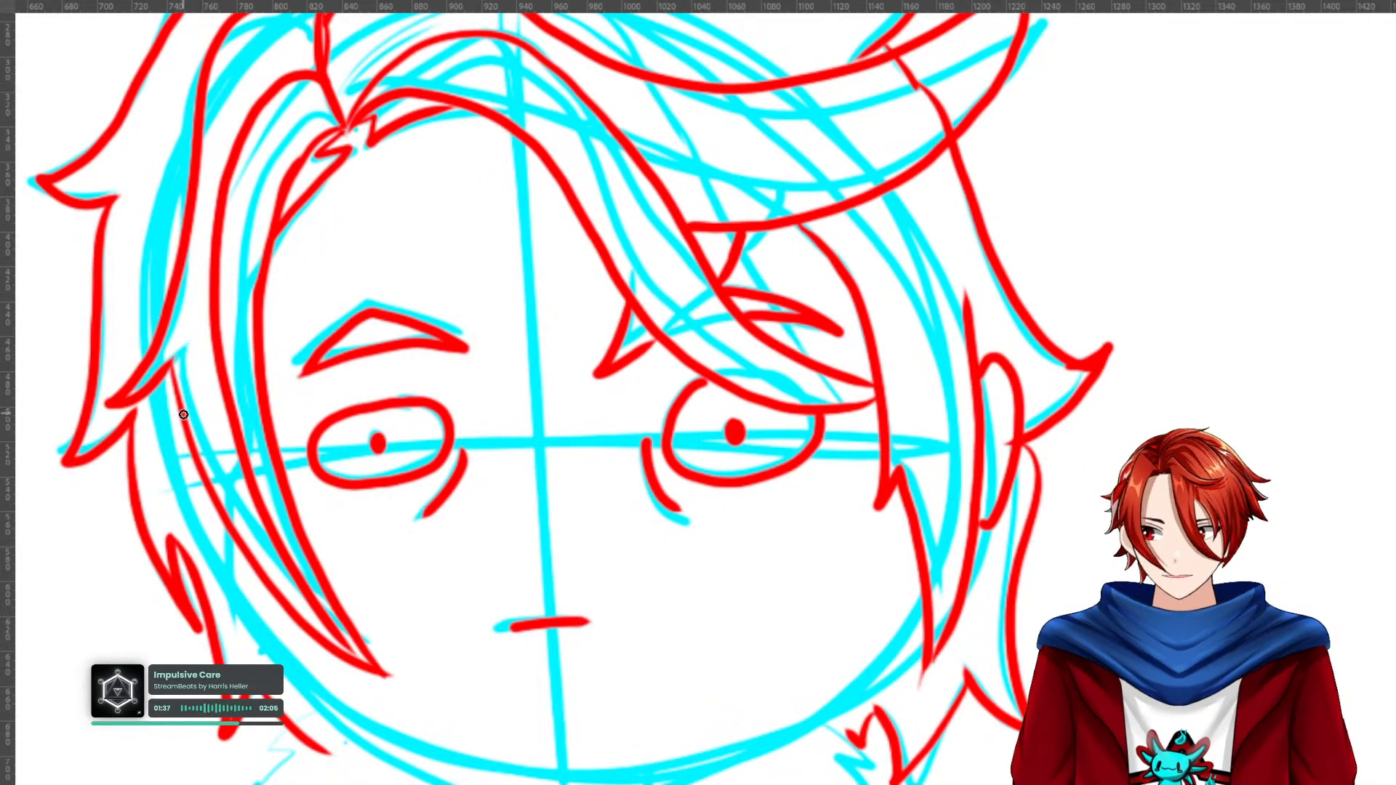
mouse_move(187, 435)
mouse_down()
mouse_move(164, 451)
mouse_move(178, 521)
mouse_move(240, 568)
mouse_up()
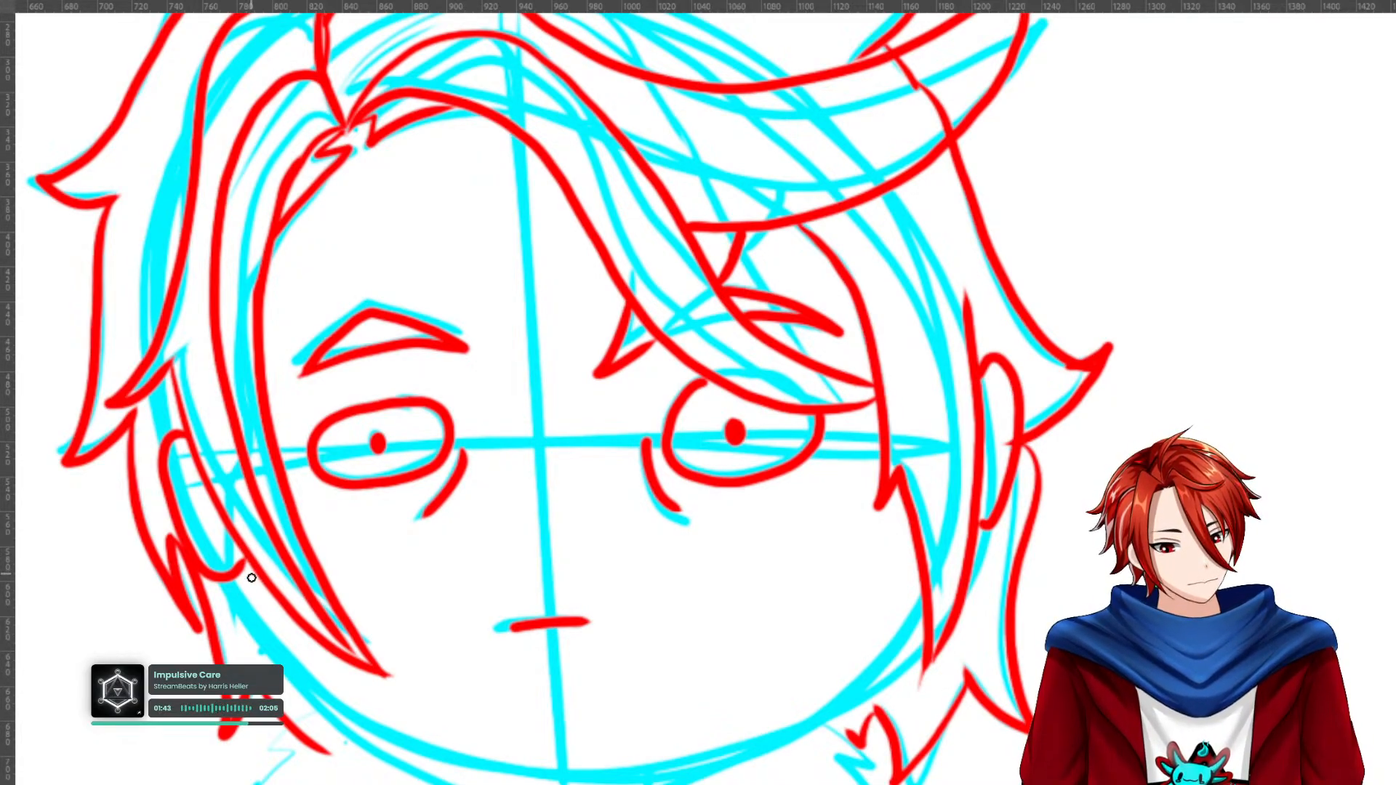
Trace the rounded jawline in red from one side of the face to the other and add two short neck lines below it.
mouse_move(336, 657)
mouse_down()
mouse_move(480, 745)
mouse_move(664, 738)
mouse_move(839, 660)
mouse_move(944, 545)
mouse_move(846, 699)
mouse_move(759, 753)
mouse_move(655, 781)
mouse_move(528, 780)
mouse_move(387, 748)
mouse_move(292, 663)
mouse_move(238, 551)
mouse_move(293, 562)
mouse_move(269, 599)
mouse_move(241, 575)
mouse_move(335, 693)
mouse_move(482, 771)
mouse_move(645, 778)
mouse_move(795, 732)
mouse_move(908, 619)
mouse_move(942, 509)
mouse_up()
key(ctrl+z)
key(ctrl+z)
drag(761, 735, 906, 390)
drag(688, 385, 685, 436)
drag(812, 387, 809, 432)
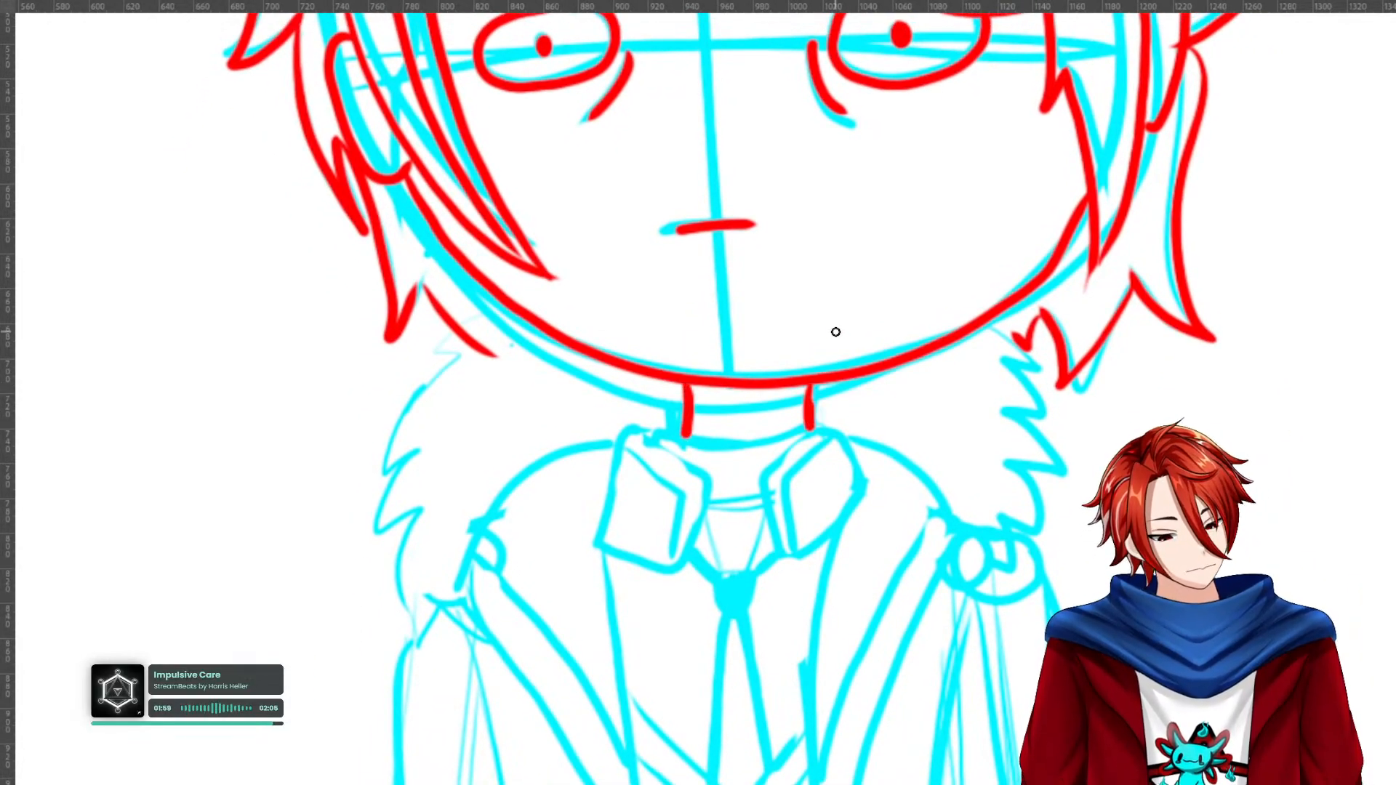
Outline the right shirt collar flap in red and add its inner fold line.
mouse_move(818, 430)
mouse_down()
mouse_move(773, 465)
mouse_move(770, 553)
mouse_move(778, 563)
mouse_move(836, 439)
mouse_move(853, 509)
mouse_move(779, 561)
mouse_up()
drag(821, 453, 795, 561)
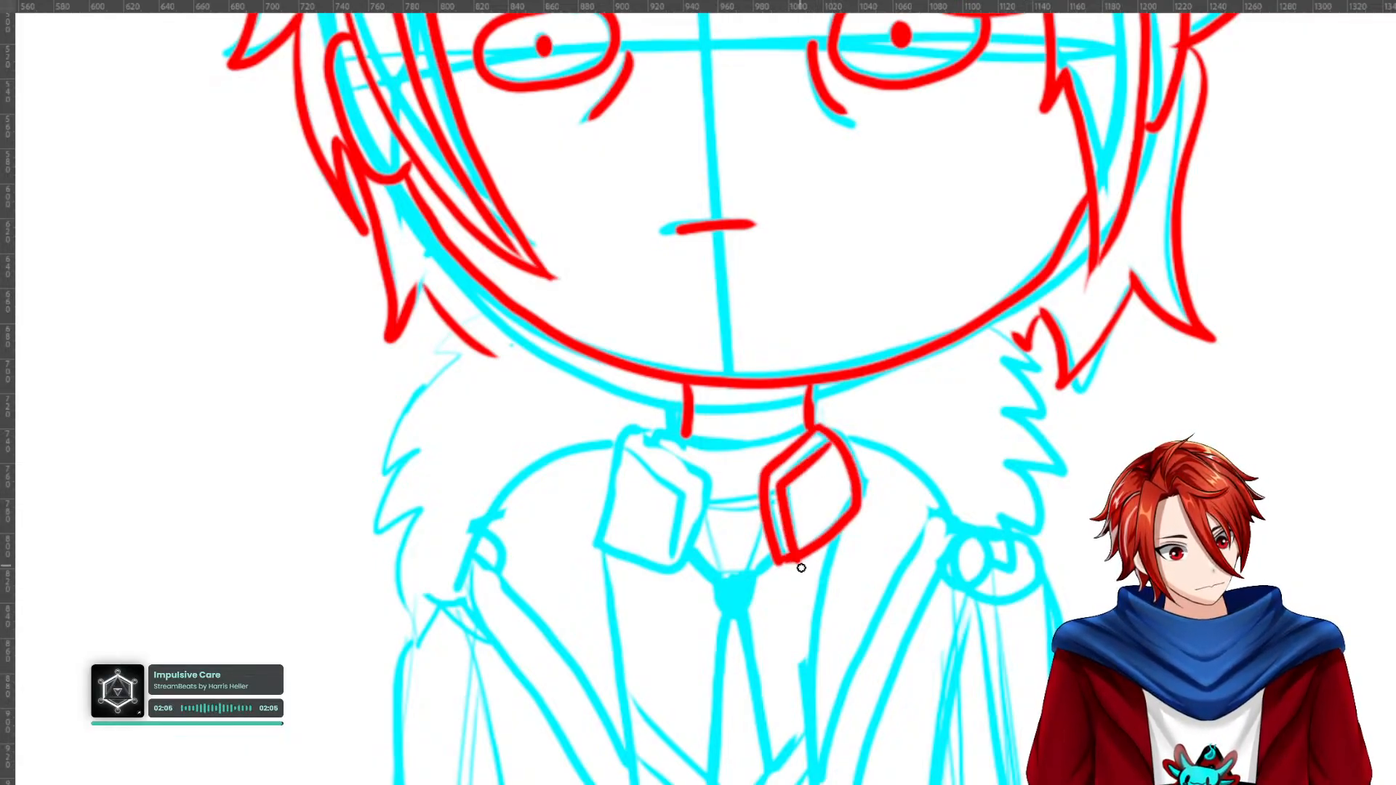
mouse_move(682, 566)
mouse_down()
mouse_move(708, 476)
mouse_move(631, 429)
mouse_move(598, 547)
mouse_move(684, 572)
mouse_up()
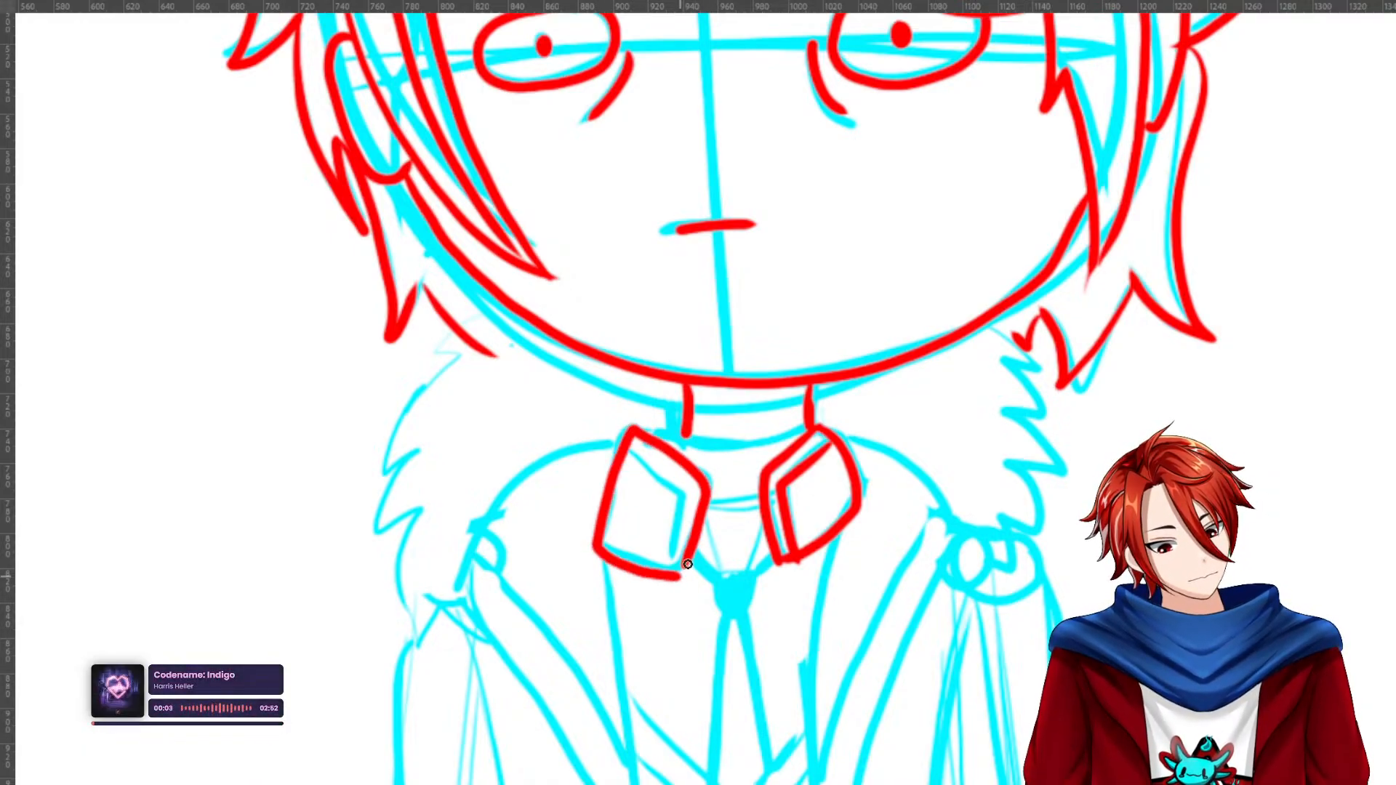
mouse_move(636, 464)
mouse_down()
mouse_move(663, 483)
mouse_move(673, 579)
mouse_up()
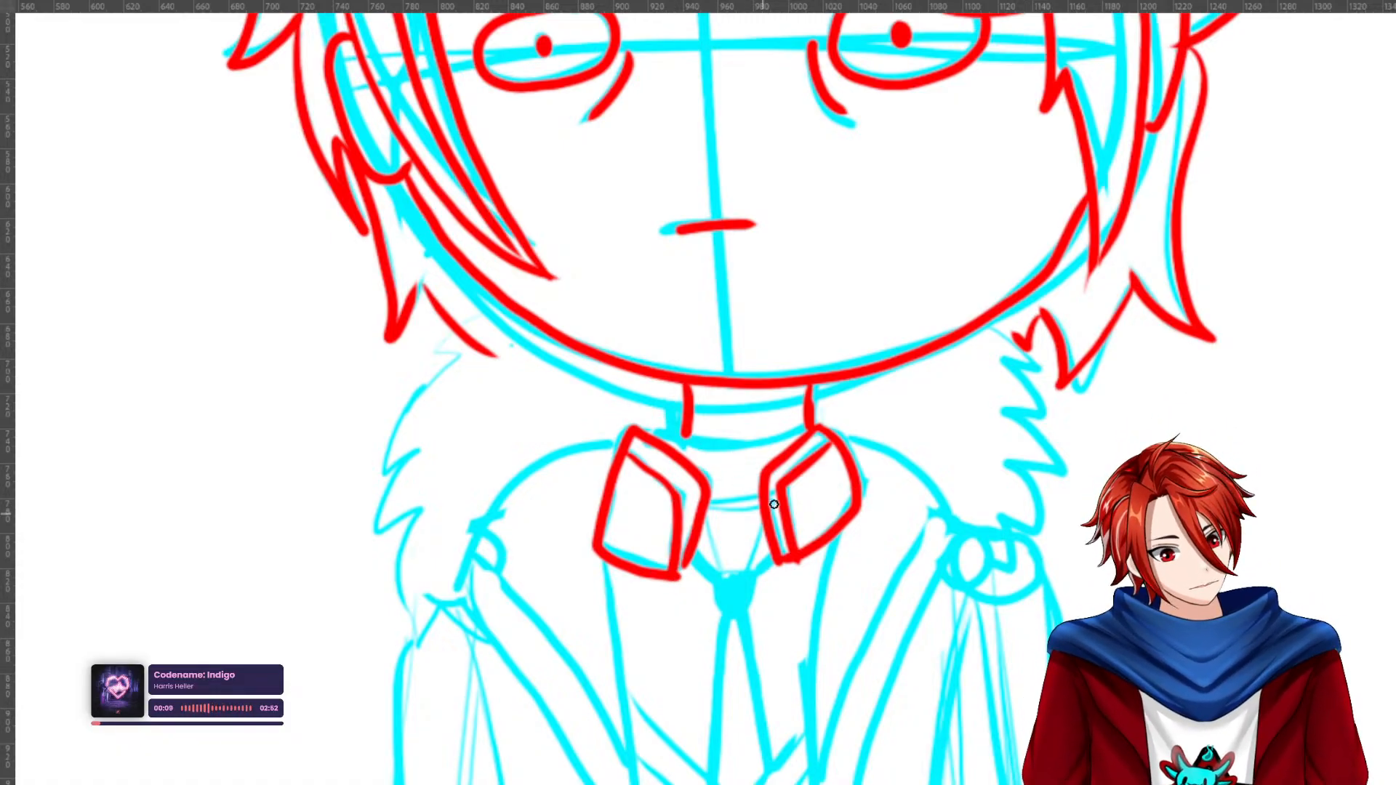
key(ctrl+z)
key(ctrl+z)
Draw the collar's neckline across the base of the neck, and outline the left collar flap with its inner fold.
mouse_move(685, 436)
mouse_down()
mouse_move(655, 441)
mouse_move(808, 427)
mouse_up()
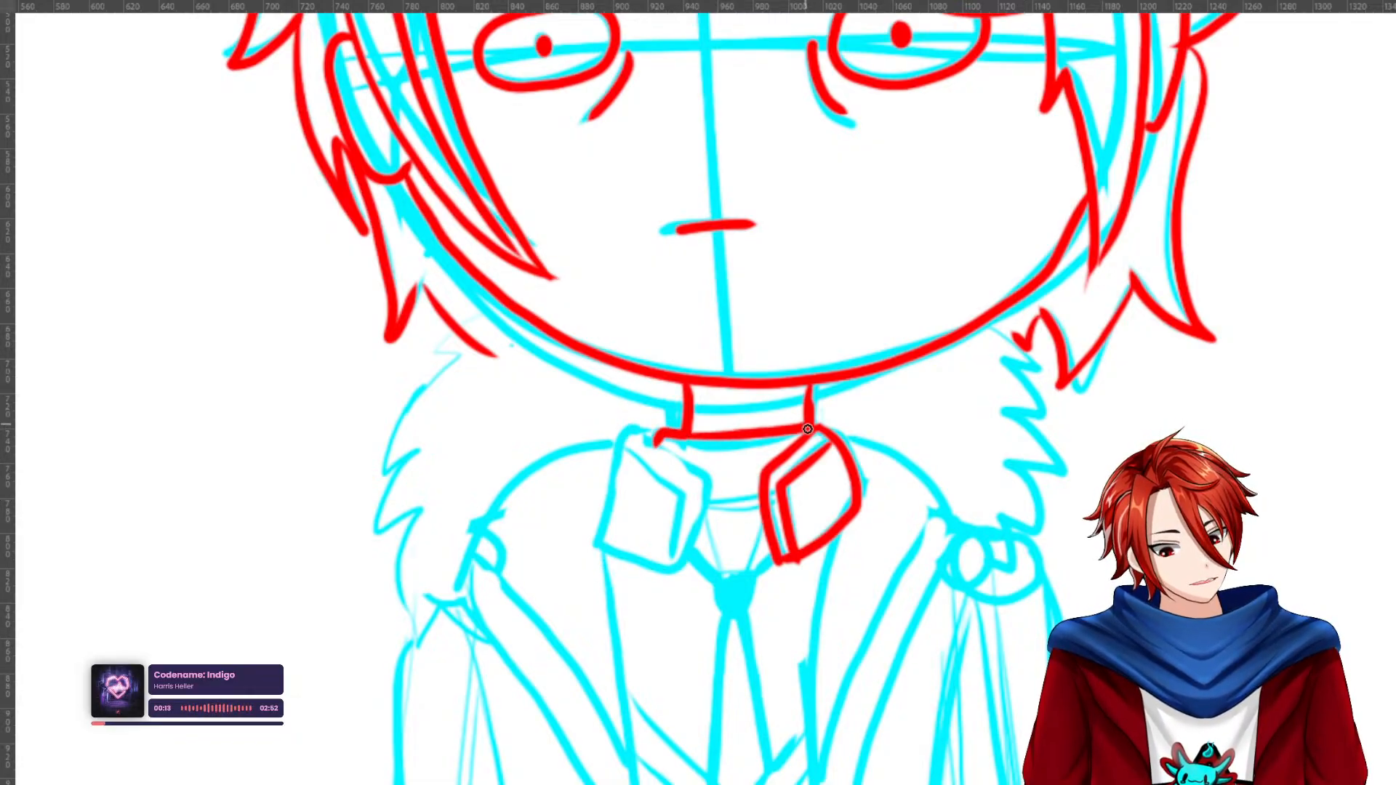
mouse_move(698, 556)
mouse_down()
mouse_move(695, 465)
mouse_move(640, 436)
mouse_move(608, 520)
mouse_move(664, 577)
mouse_move(699, 576)
mouse_up()
mouse_move(641, 459)
mouse_down()
mouse_move(670, 486)
mouse_move(666, 578)
mouse_up()
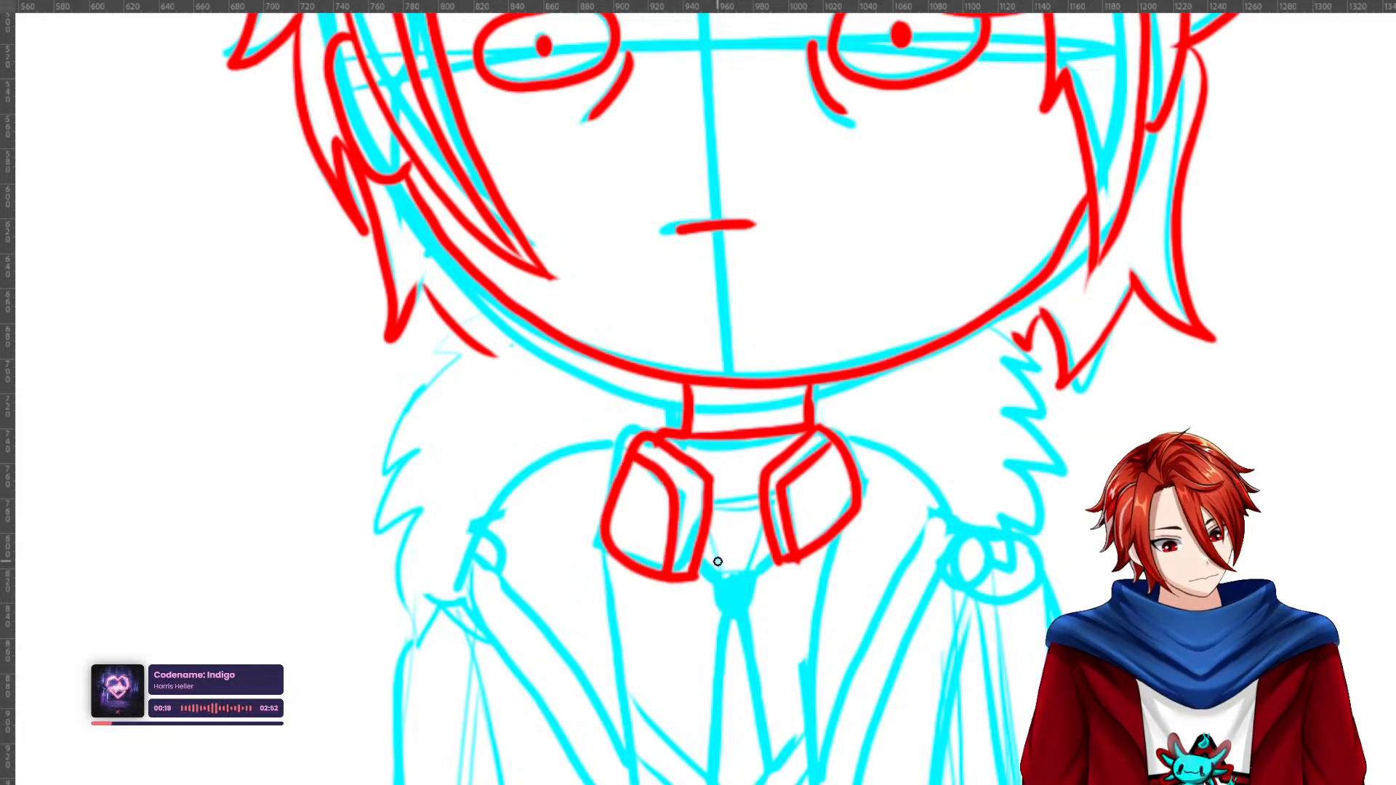
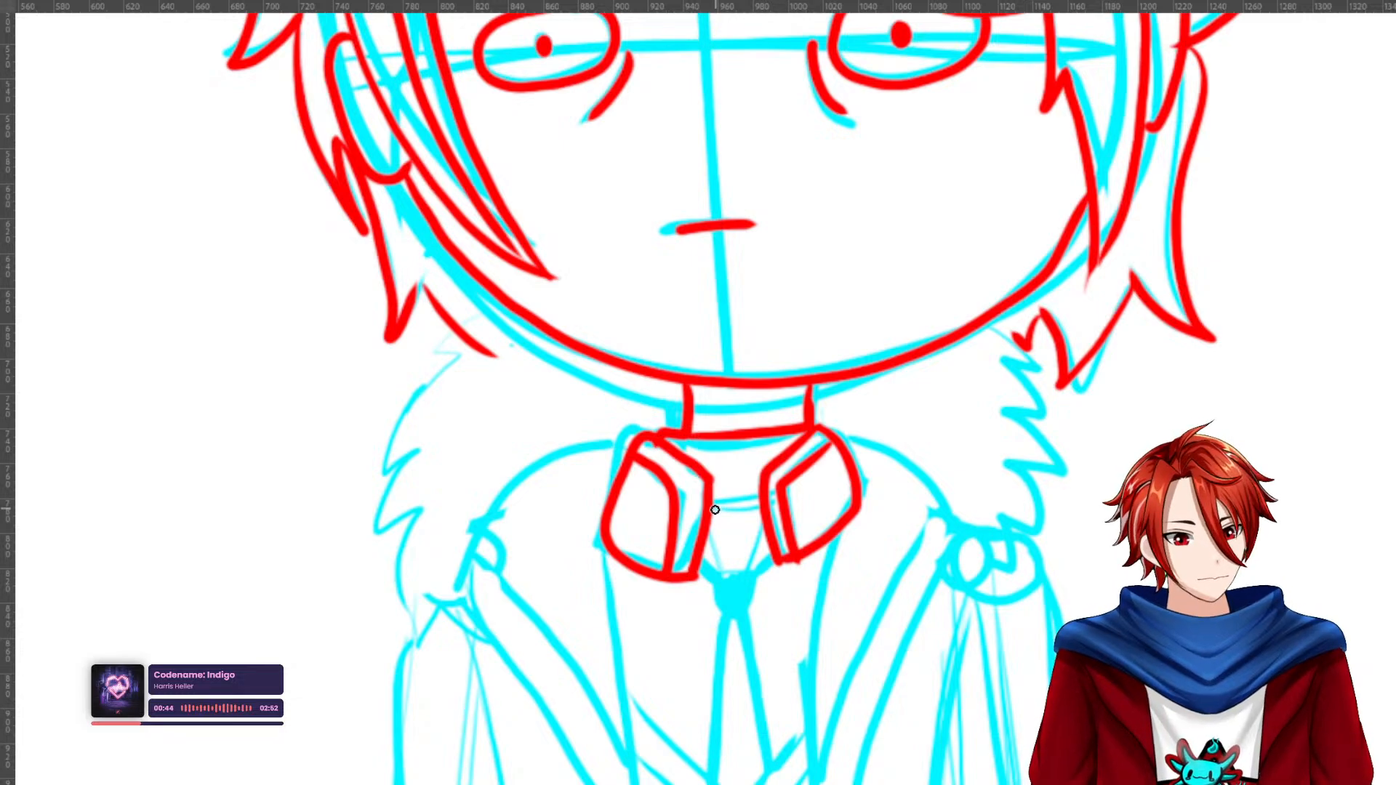
Draw the tie knot and lower collar edges between the flaps, and run the tie's two sides down from the knot.
mouse_move(712, 511)
mouse_down()
mouse_move(769, 508)
mouse_move(743, 576)
mouse_move(716, 582)
mouse_move(722, 611)
mouse_move(747, 612)
mouse_move(755, 577)
mouse_move(711, 576)
mouse_move(768, 574)
mouse_move(754, 580)
mouse_up()
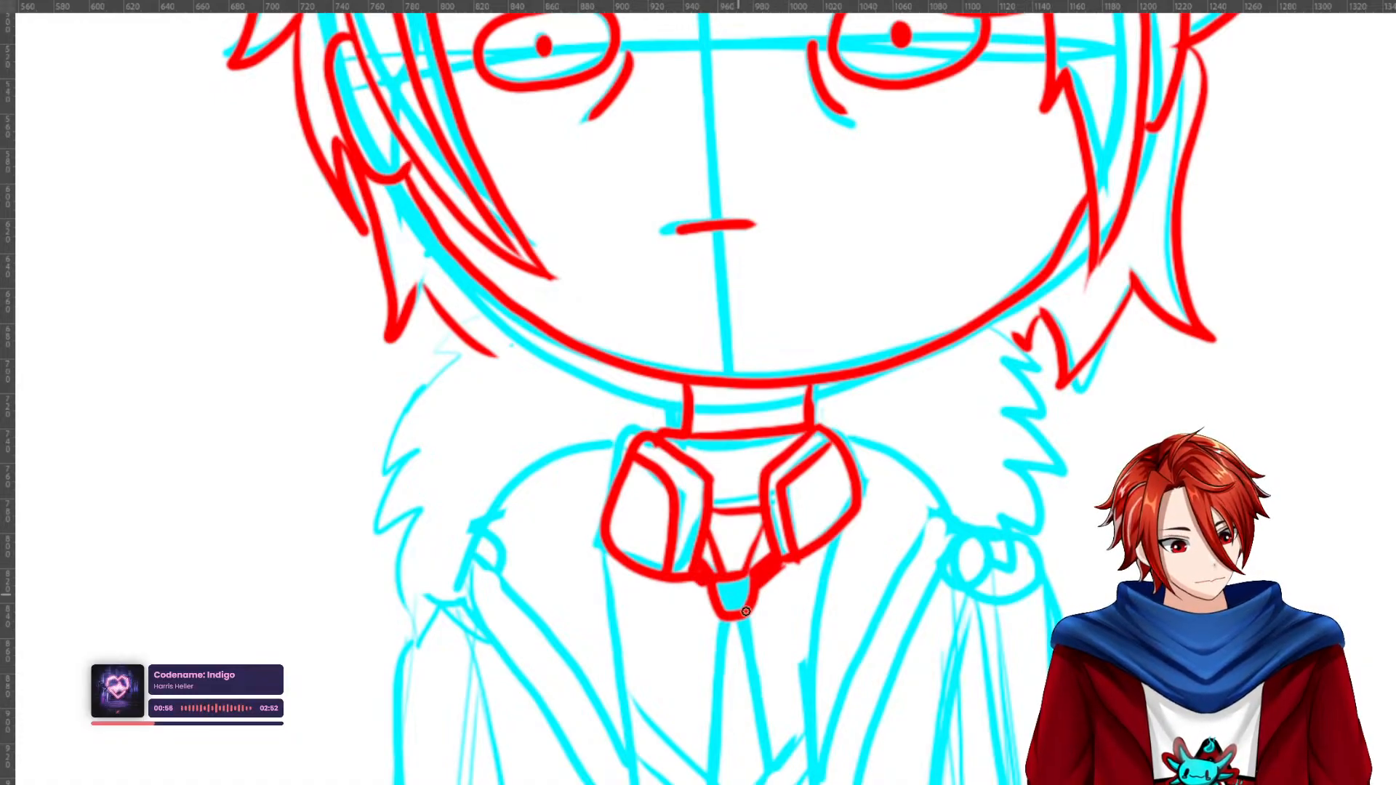
scroll(743, 604, down, 3)
drag(722, 480, 704, 643)
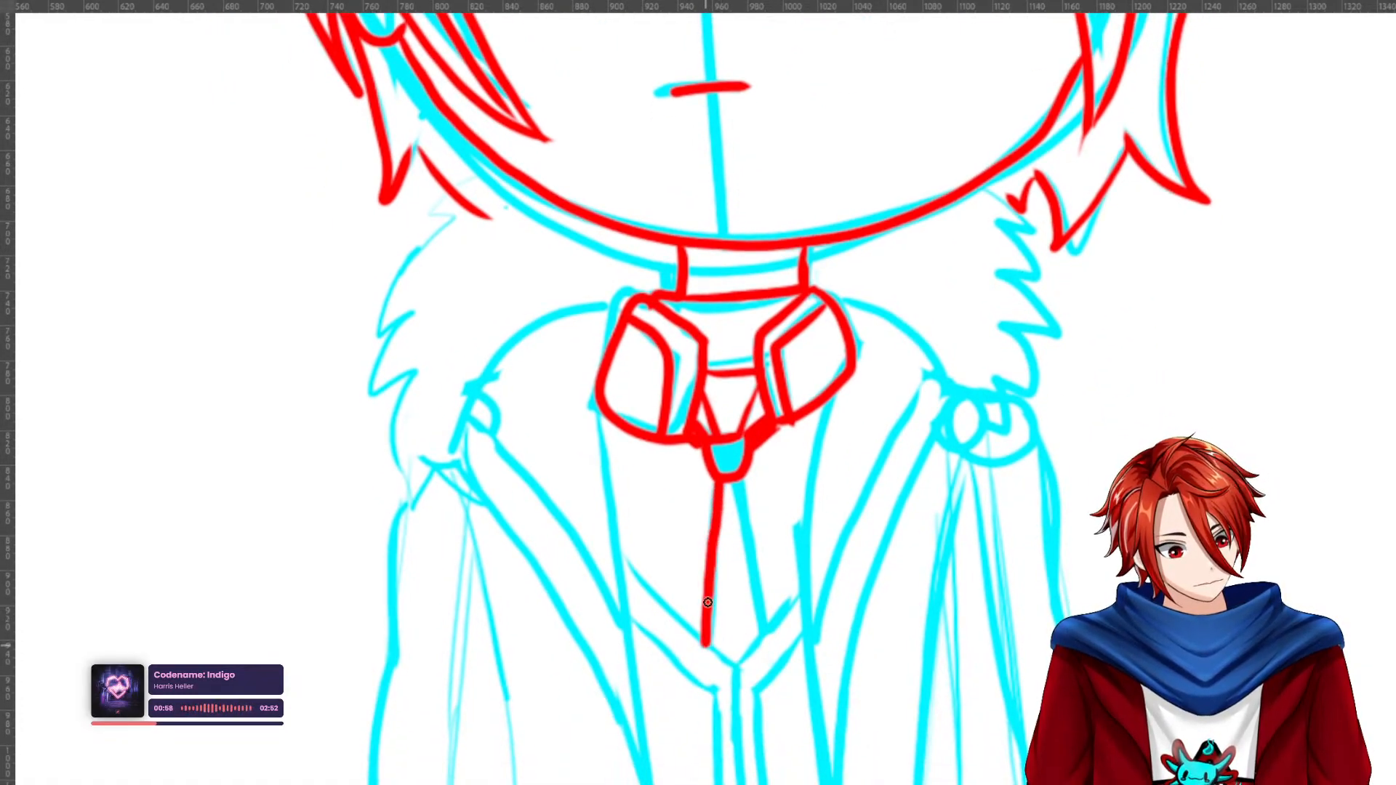
mouse_move(733, 476)
mouse_down()
mouse_move(768, 623)
mouse_move(822, 568)
mouse_up()
Draw the vest's double V-neckline below the tie and three vertical lines for its front opening.
mouse_move(847, 522)
mouse_down()
mouse_move(792, 593)
mouse_move(669, 493)
mouse_up()
drag(681, 553, 773, 624)
mouse_move(851, 564)
mouse_down()
mouse_move(808, 627)
mouse_move(815, 784)
mouse_up()
drag(768, 625, 777, 783)
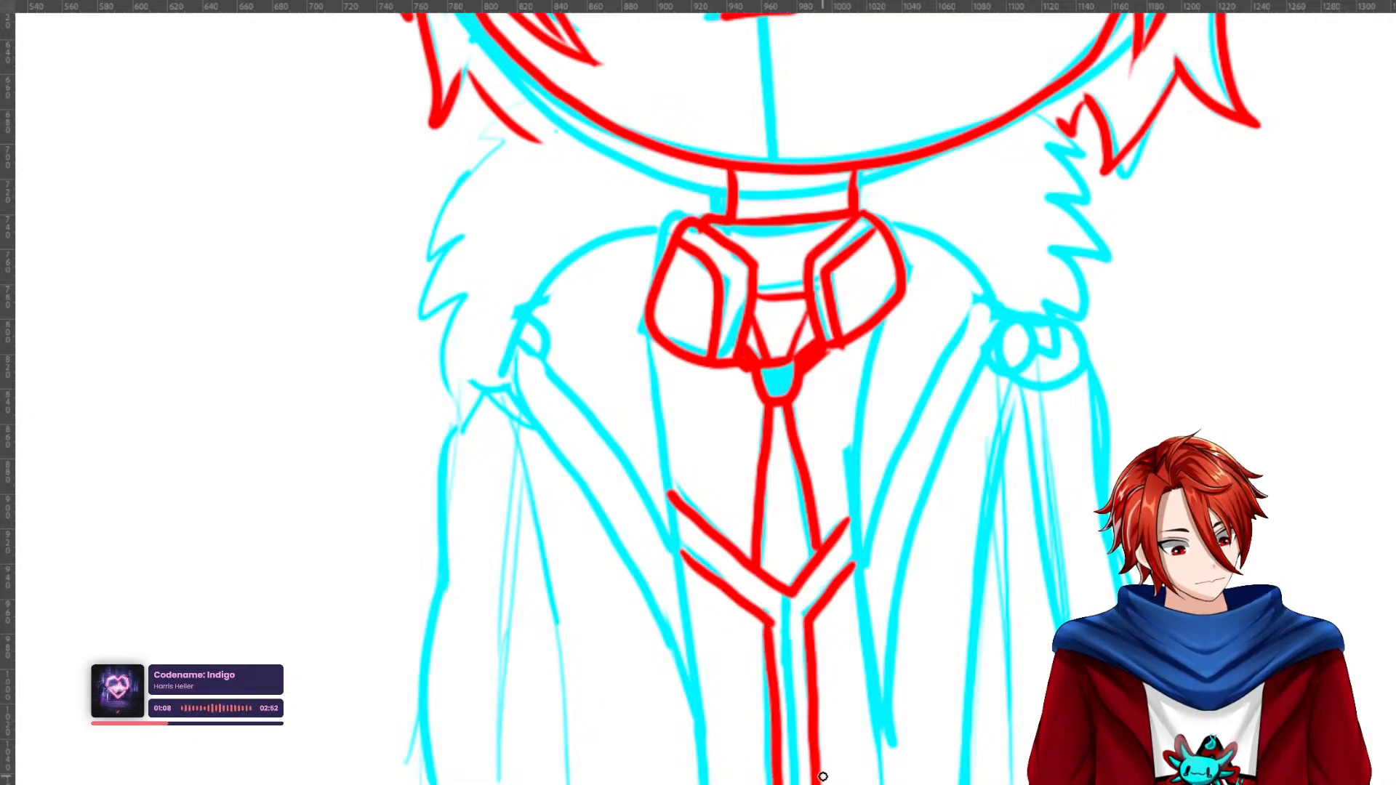
drag(788, 596, 795, 784)
key(ctrl+z)
drag(791, 597, 795, 784)
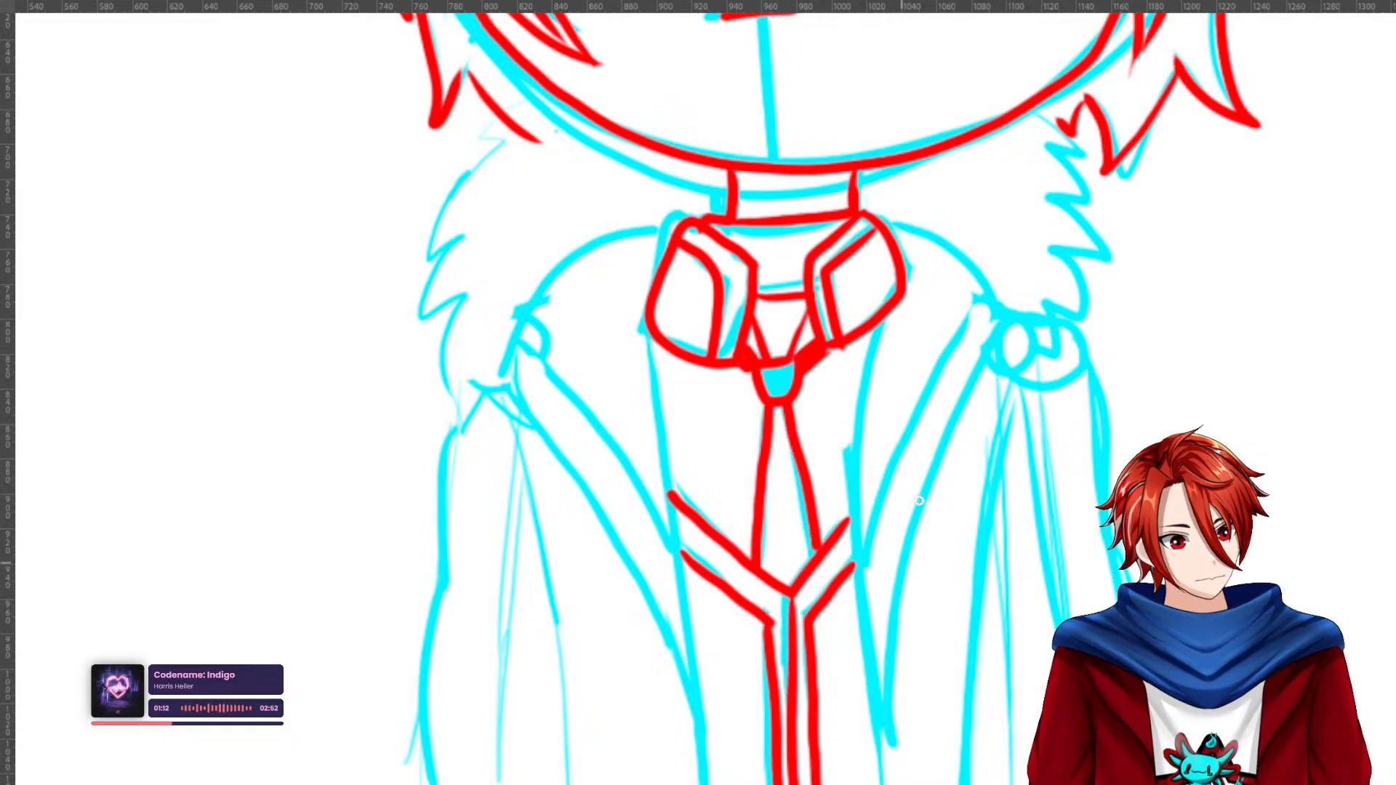
Trace the coat's two long lapels in red with their inner and outer edges, and add a trim line inside each.
mouse_move(907, 270)
mouse_down()
mouse_move(847, 436)
mouse_move(888, 784)
mouse_up()
mouse_move(890, 221)
mouse_down()
mouse_move(934, 246)
mouse_move(1010, 340)
mouse_move(910, 574)
mouse_move(888, 784)
mouse_up()
mouse_move(667, 230)
mouse_down()
mouse_move(578, 272)
mouse_move(519, 366)
mouse_move(534, 424)
mouse_move(658, 619)
mouse_move(703, 782)
mouse_up()
drag(644, 311, 717, 783)
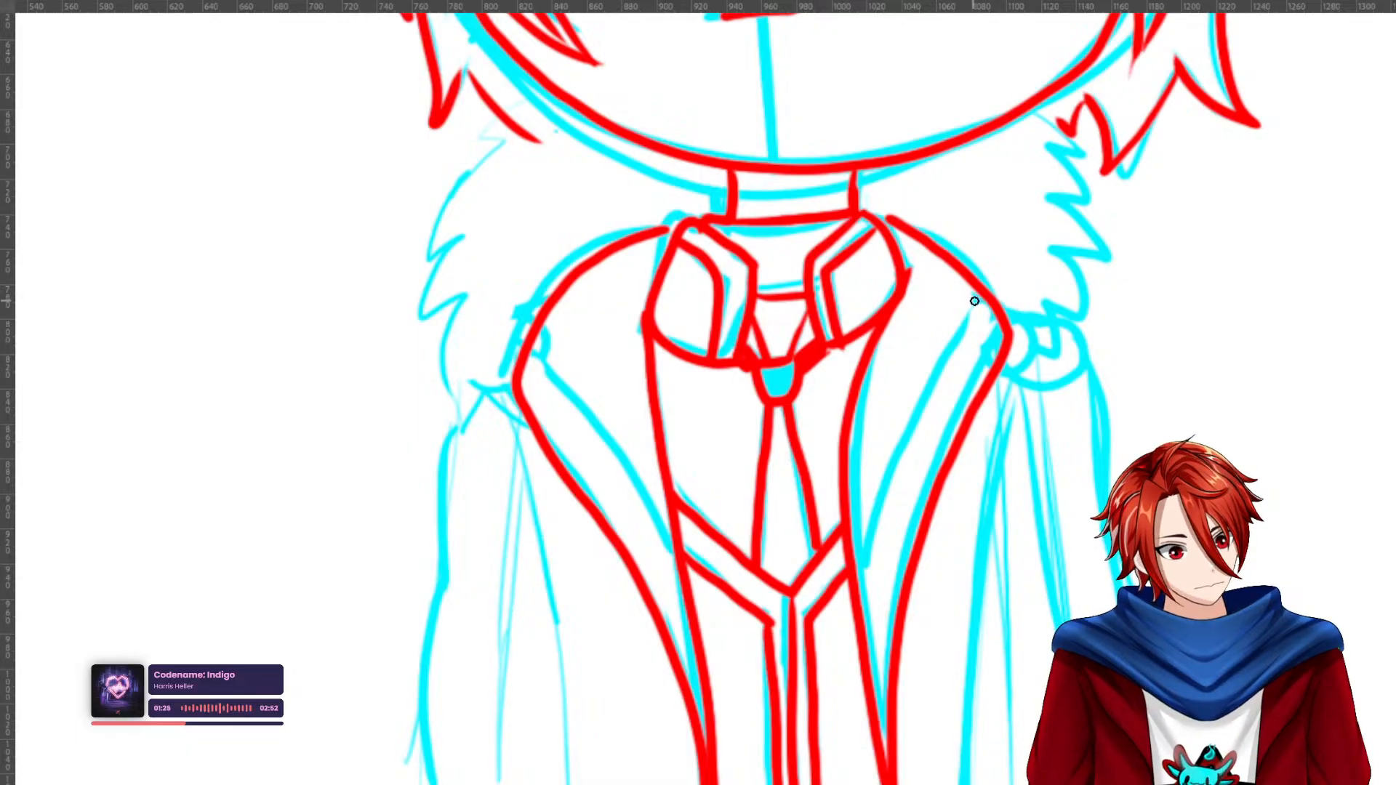
mouse_move(977, 309)
mouse_down()
mouse_move(890, 488)
mouse_move(856, 601)
mouse_up()
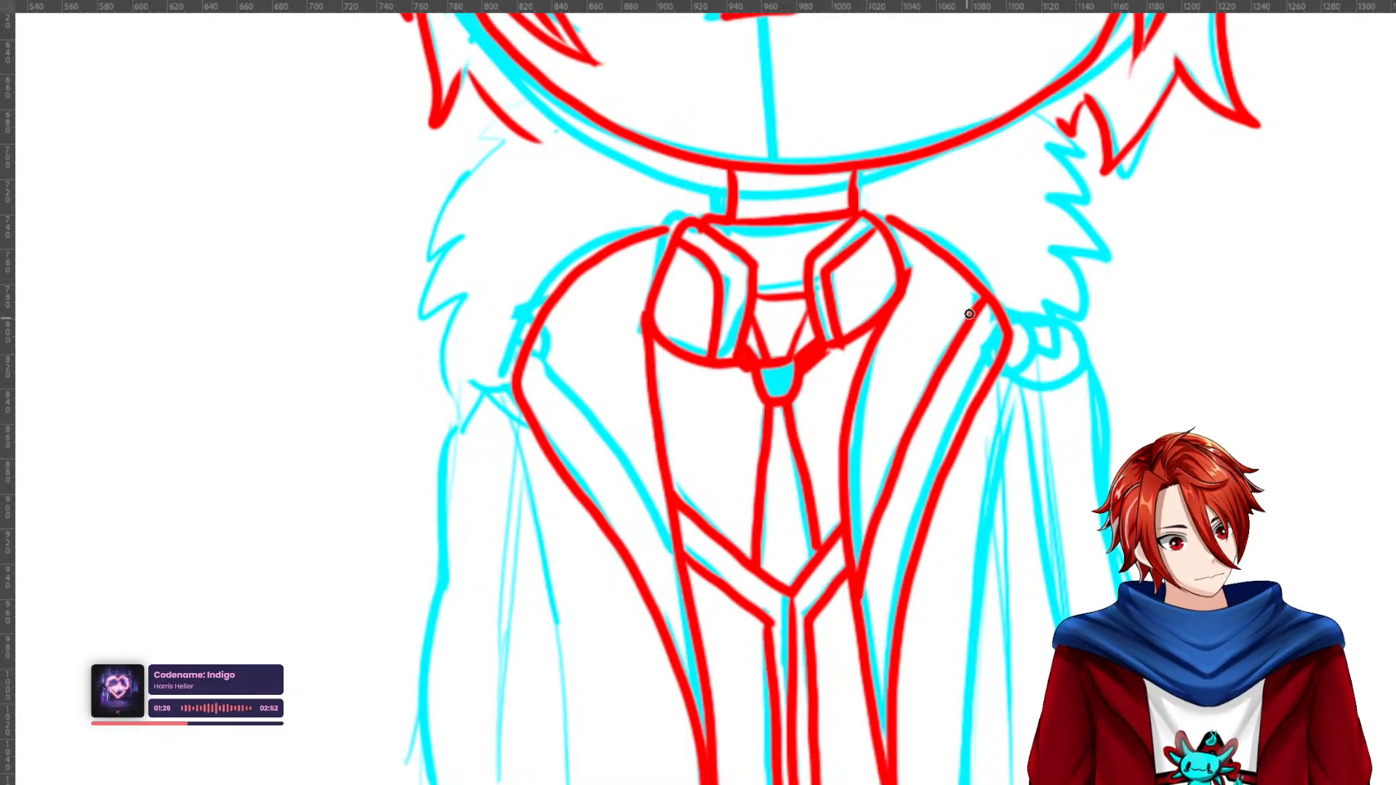
drag(538, 342, 696, 604)
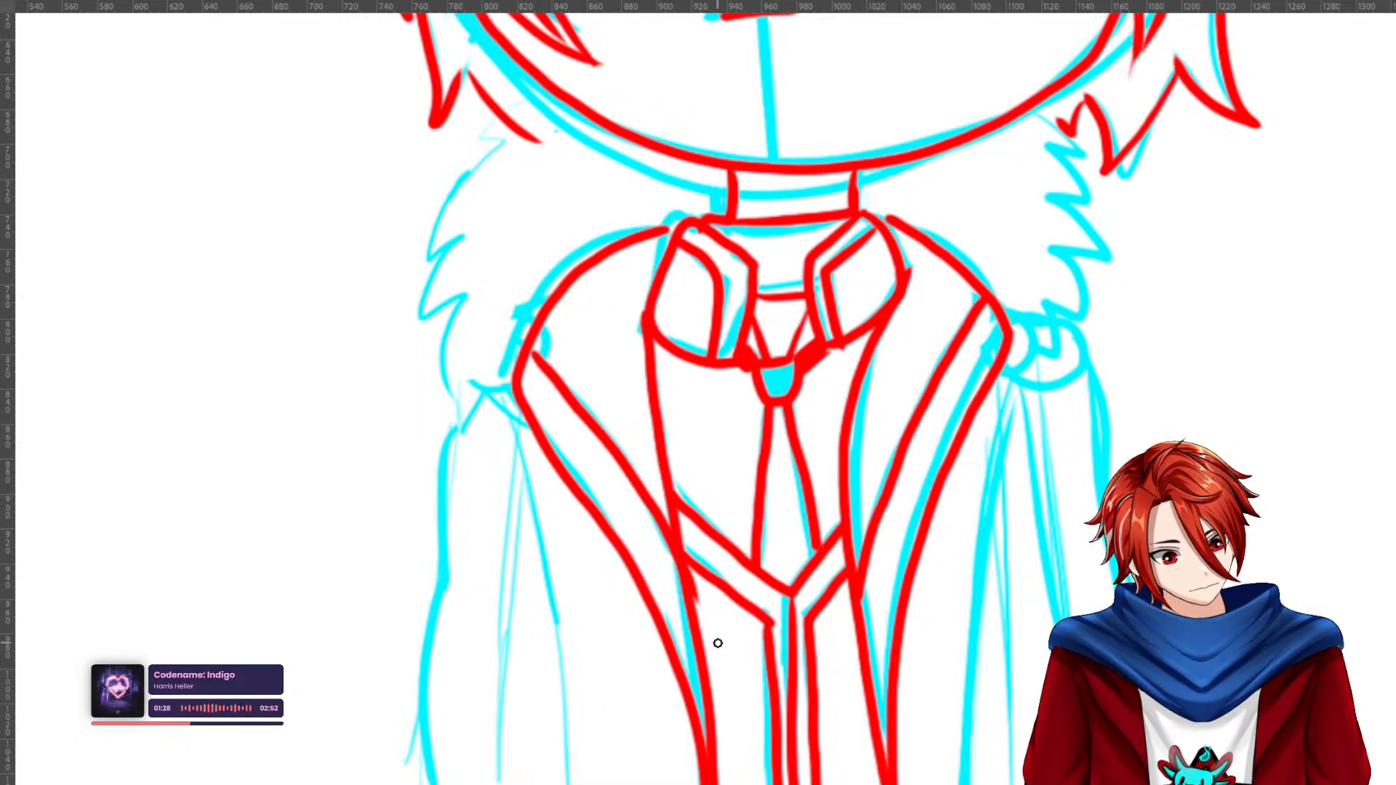
Draw the coat's jagged fur collar in red down both shoulders and close its lower edges with zigzag tufts.
drag(633, 323, 770, 465)
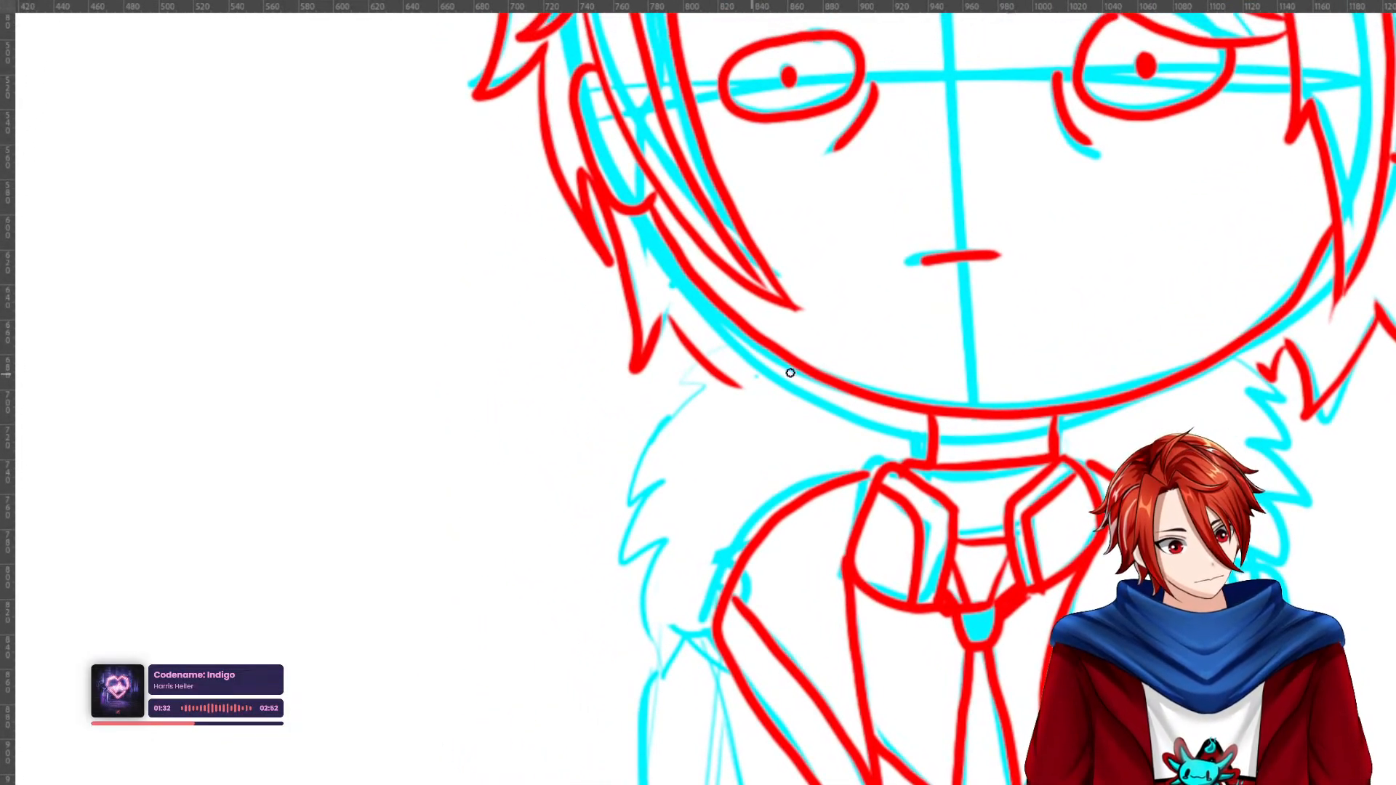
mouse_move(743, 384)
mouse_down()
mouse_move(742, 365)
mouse_move(799, 373)
mouse_move(665, 393)
mouse_move(651, 464)
mouse_move(669, 471)
mouse_move(613, 561)
mouse_move(661, 536)
mouse_move(631, 615)
mouse_move(651, 676)
mouse_up()
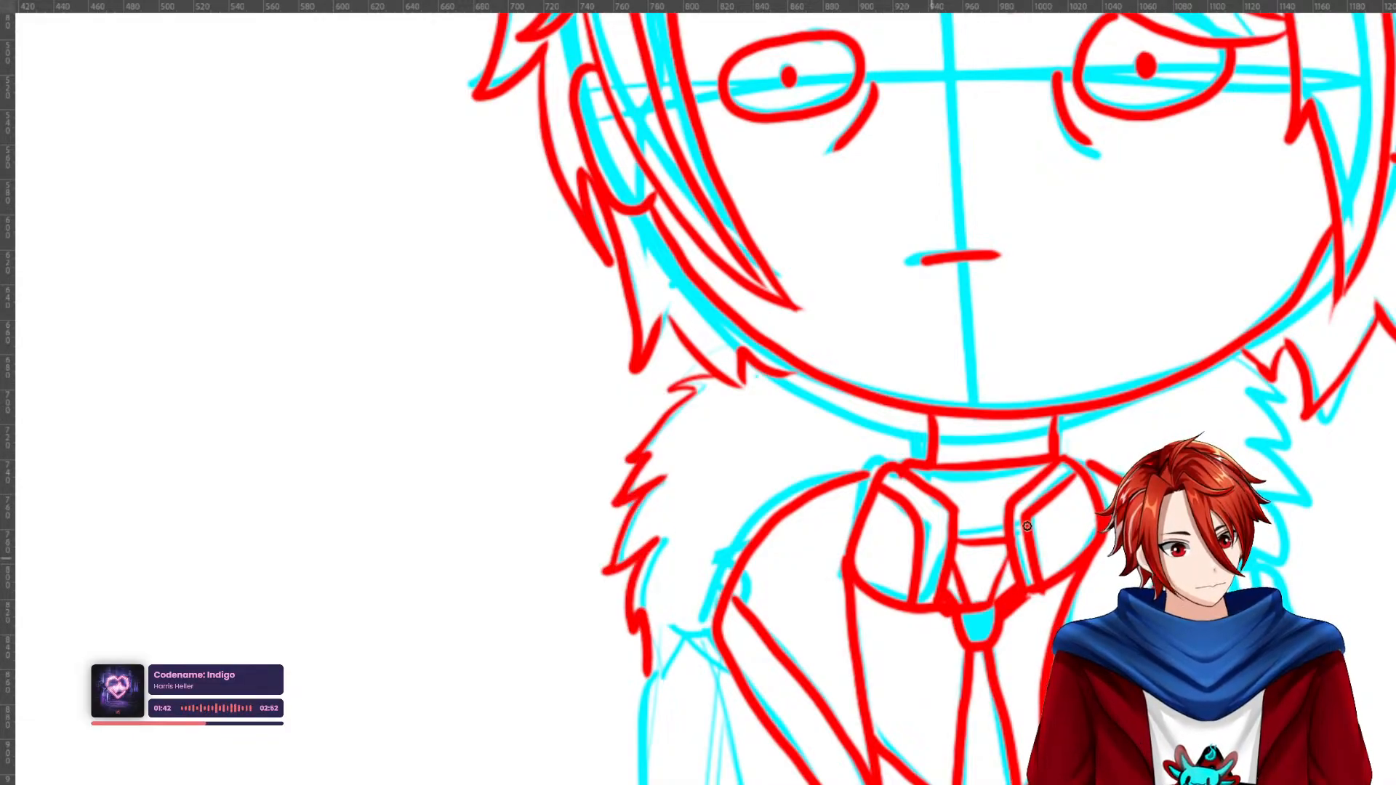
mouse_move(1271, 375)
mouse_down()
mouse_move(1289, 408)
mouse_move(1251, 391)
mouse_up()
key(ctrl+z)
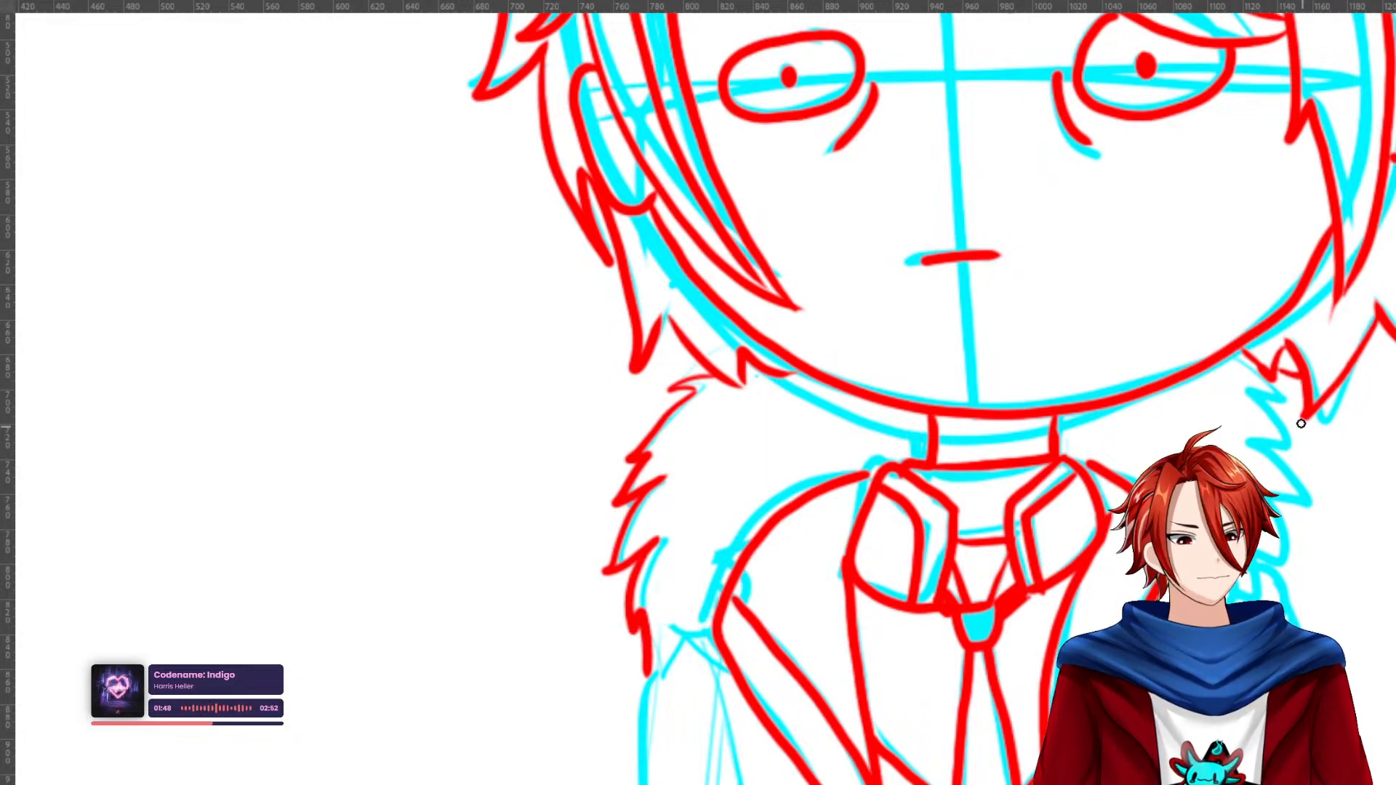
drag(1279, 396, 1305, 388)
mouse_move(1286, 404)
mouse_down()
mouse_move(1322, 439)
mouse_move(1272, 452)
mouse_move(1304, 452)
mouse_move(1325, 498)
mouse_move(1259, 565)
mouse_up()
drag(1264, 563, 1264, 593)
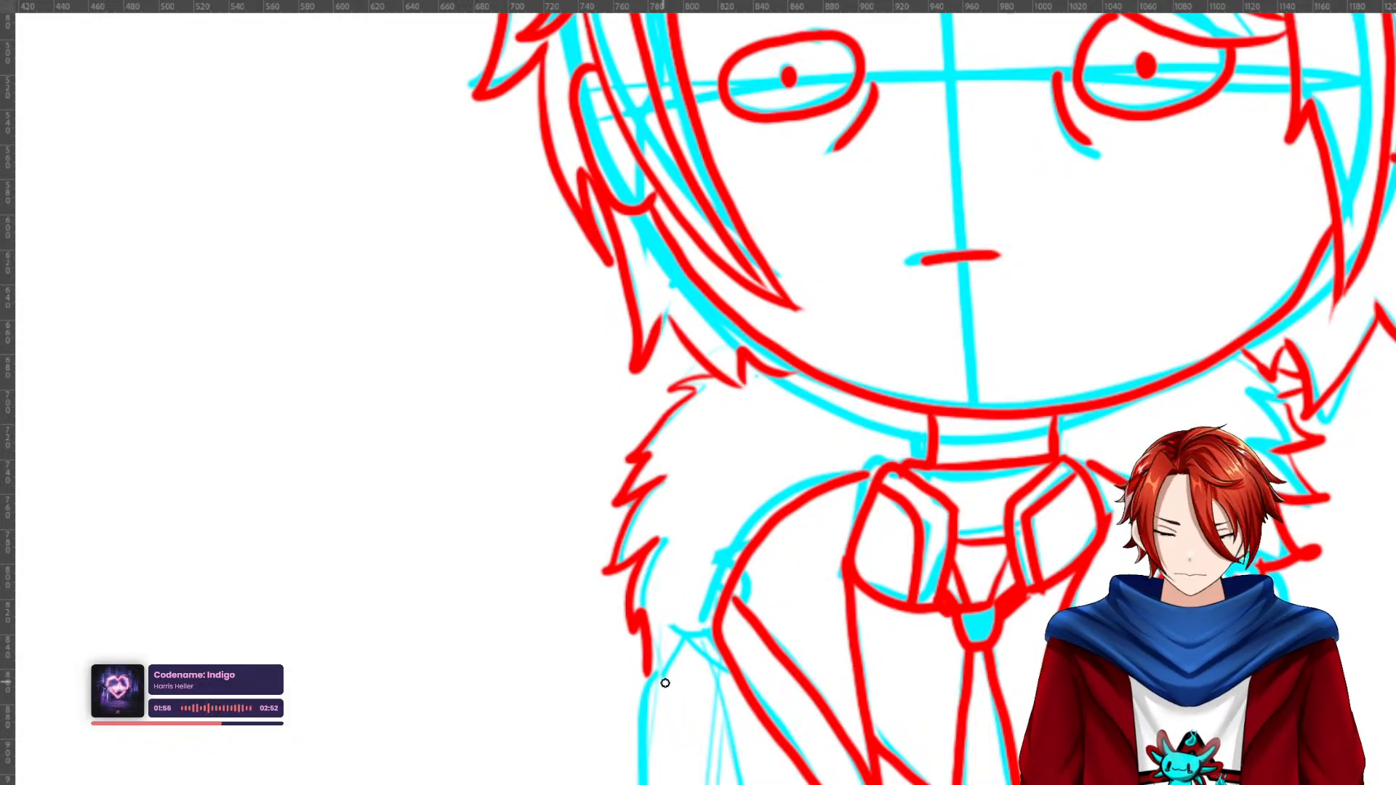
mouse_move(650, 698)
mouse_down()
mouse_move(674, 660)
mouse_move(696, 671)
mouse_move(713, 640)
mouse_up()
mouse_move(1246, 650)
mouse_down()
mouse_move(1169, 530)
mouse_move(934, 322)
mouse_move(999, 292)
mouse_up()
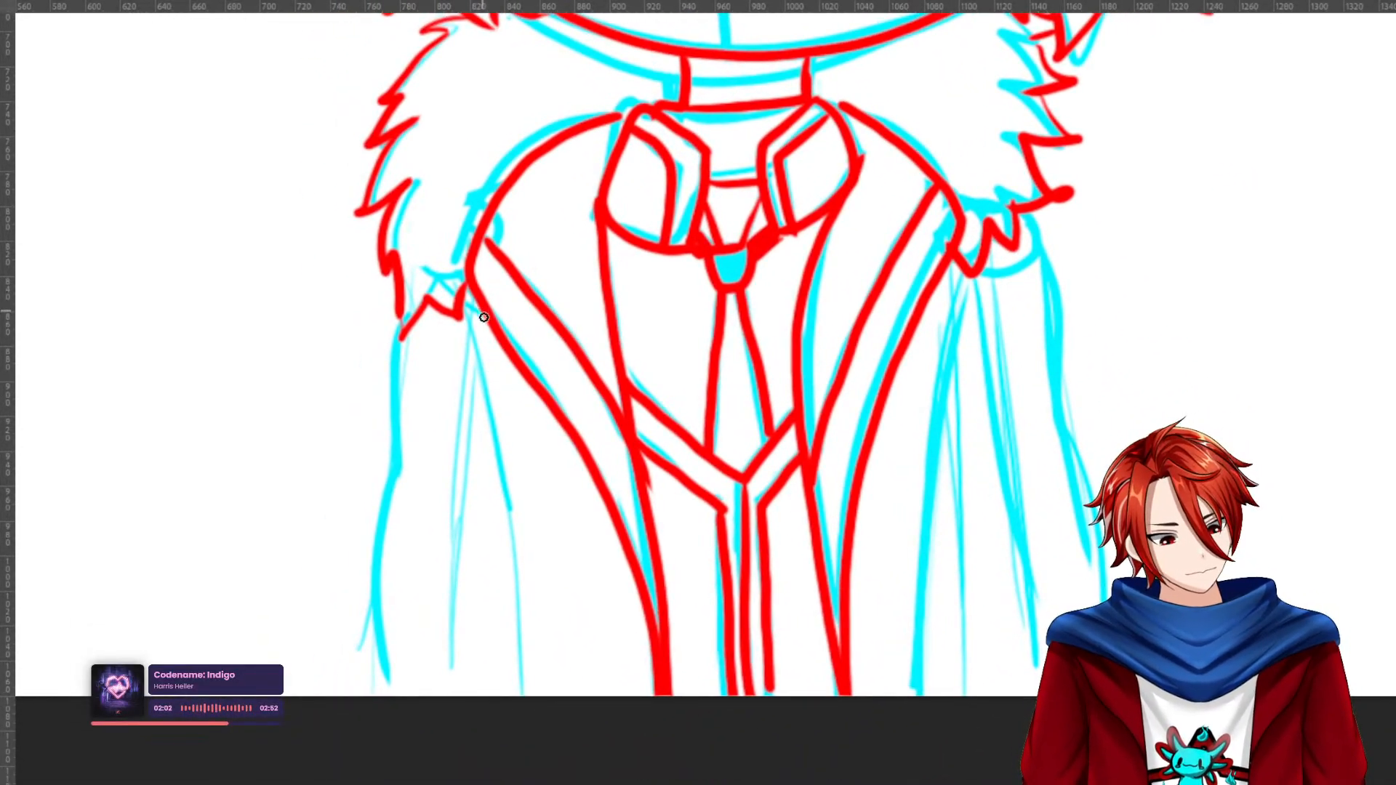
Draw the coat's two body side lines from beneath the lapels down to the canvas edge.
drag(484, 316, 535, 698)
drag(943, 298, 927, 696)
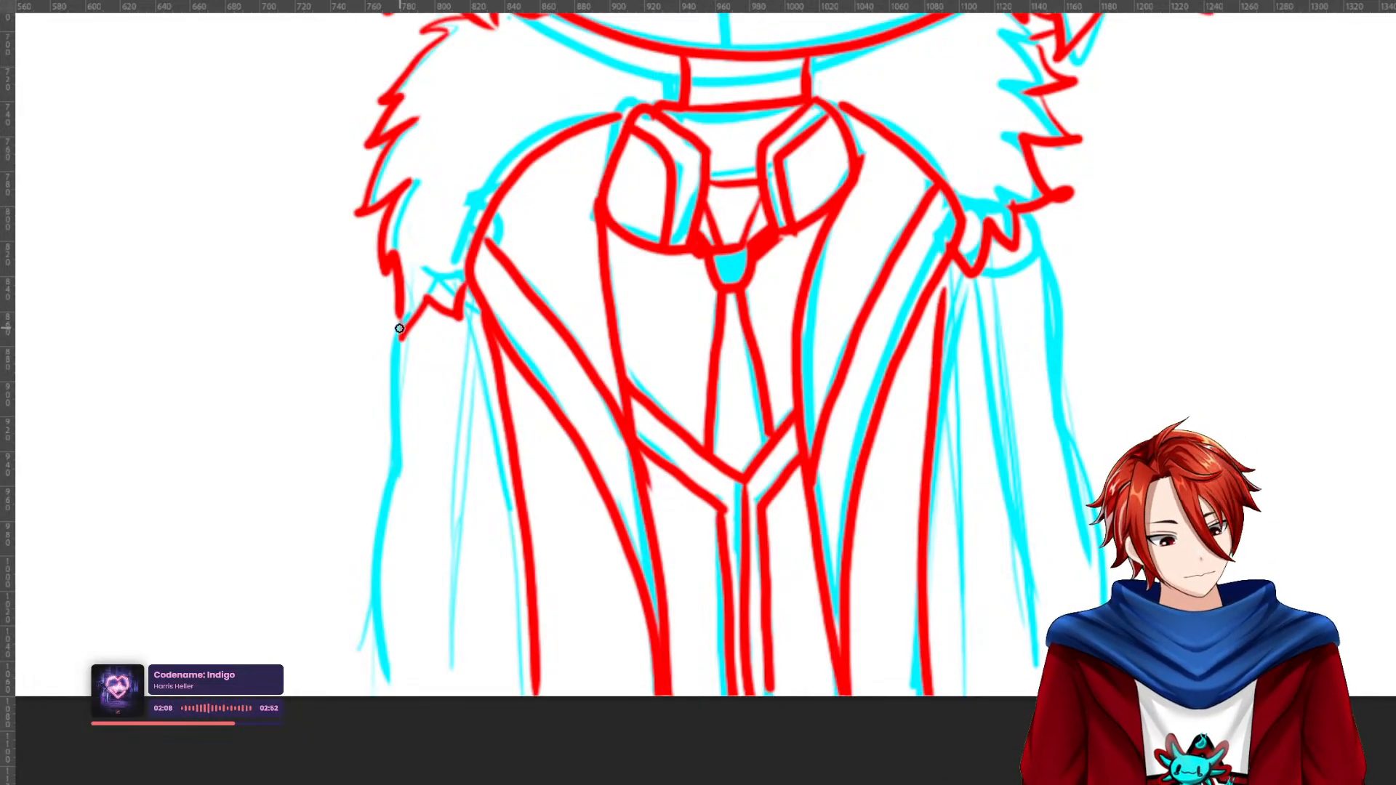
mouse_move(397, 327)
mouse_down()
mouse_move(413, 475)
mouse_move(406, 461)
mouse_move(396, 486)
mouse_move(398, 697)
mouse_up()
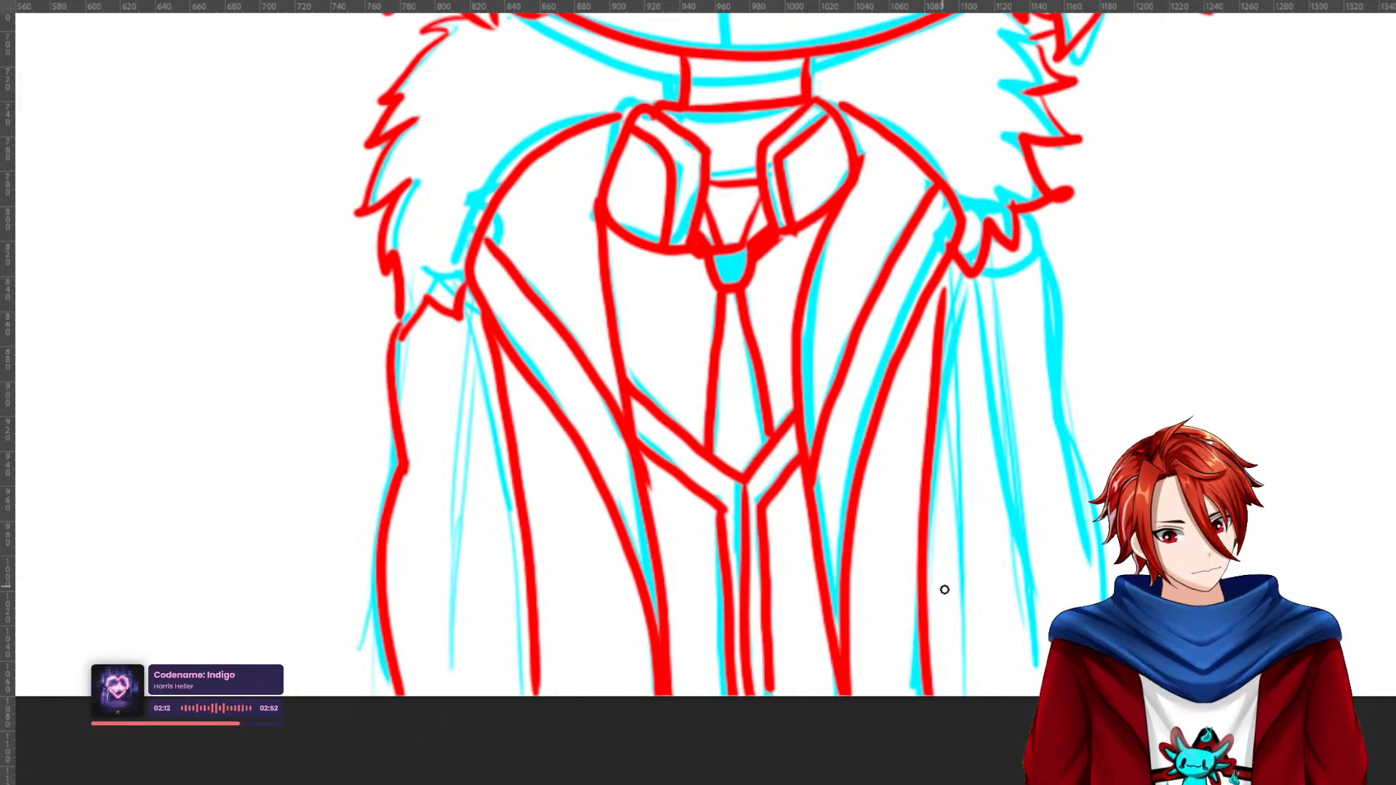
key(ctrl+z)
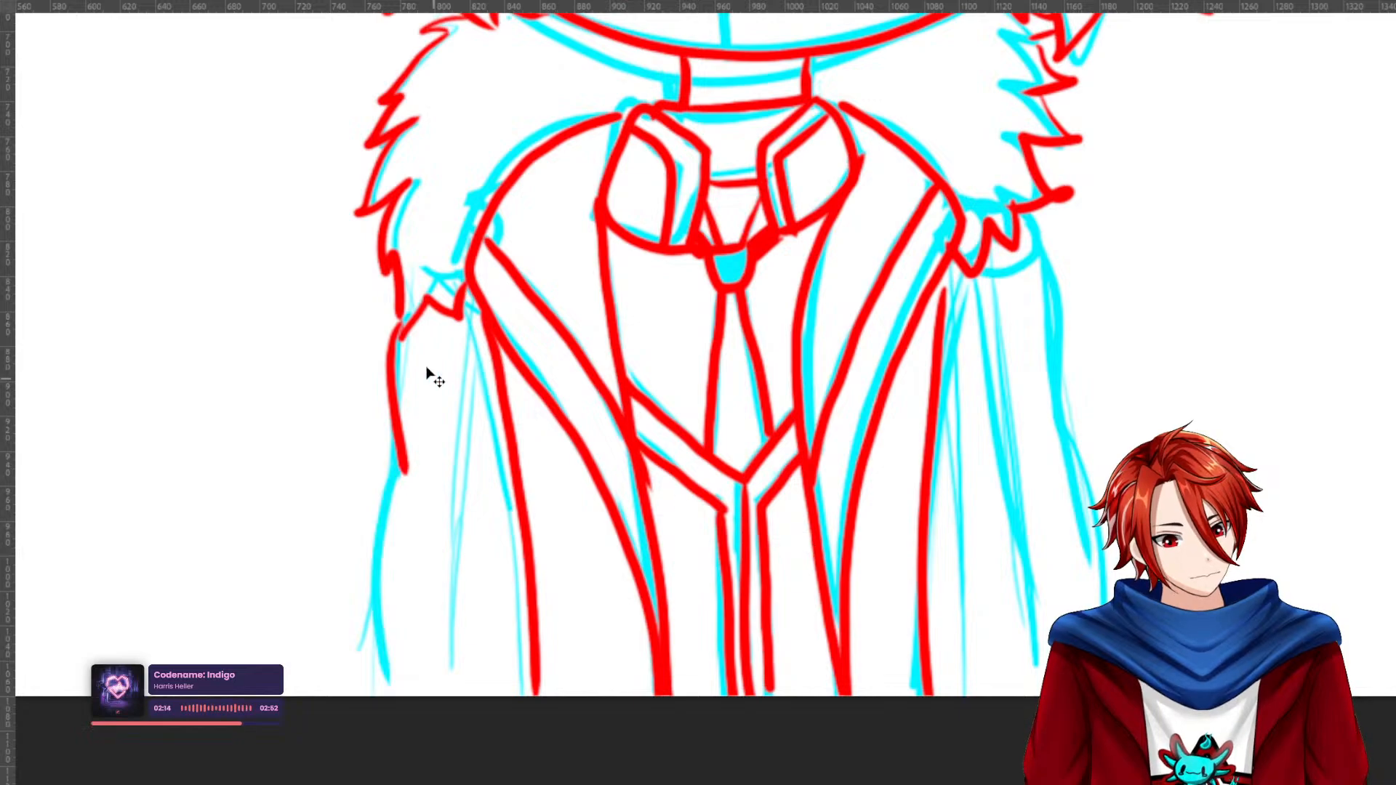
key(ctrl+z)
Draw both sleeves in red as nearly straight outer and inner lines running down from the fur trim.
drag(407, 338, 369, 694)
drag(485, 321, 459, 697)
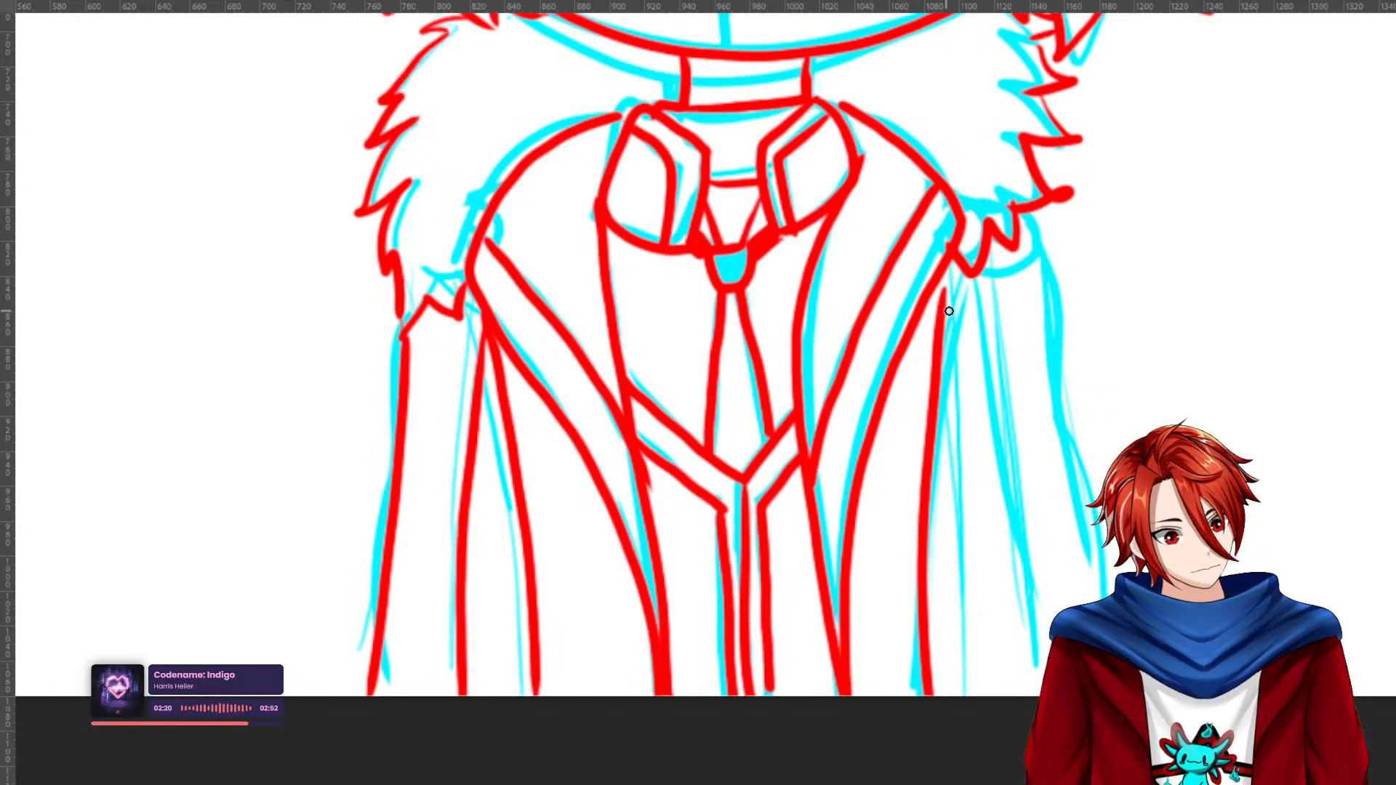
drag(1026, 239, 1090, 610)
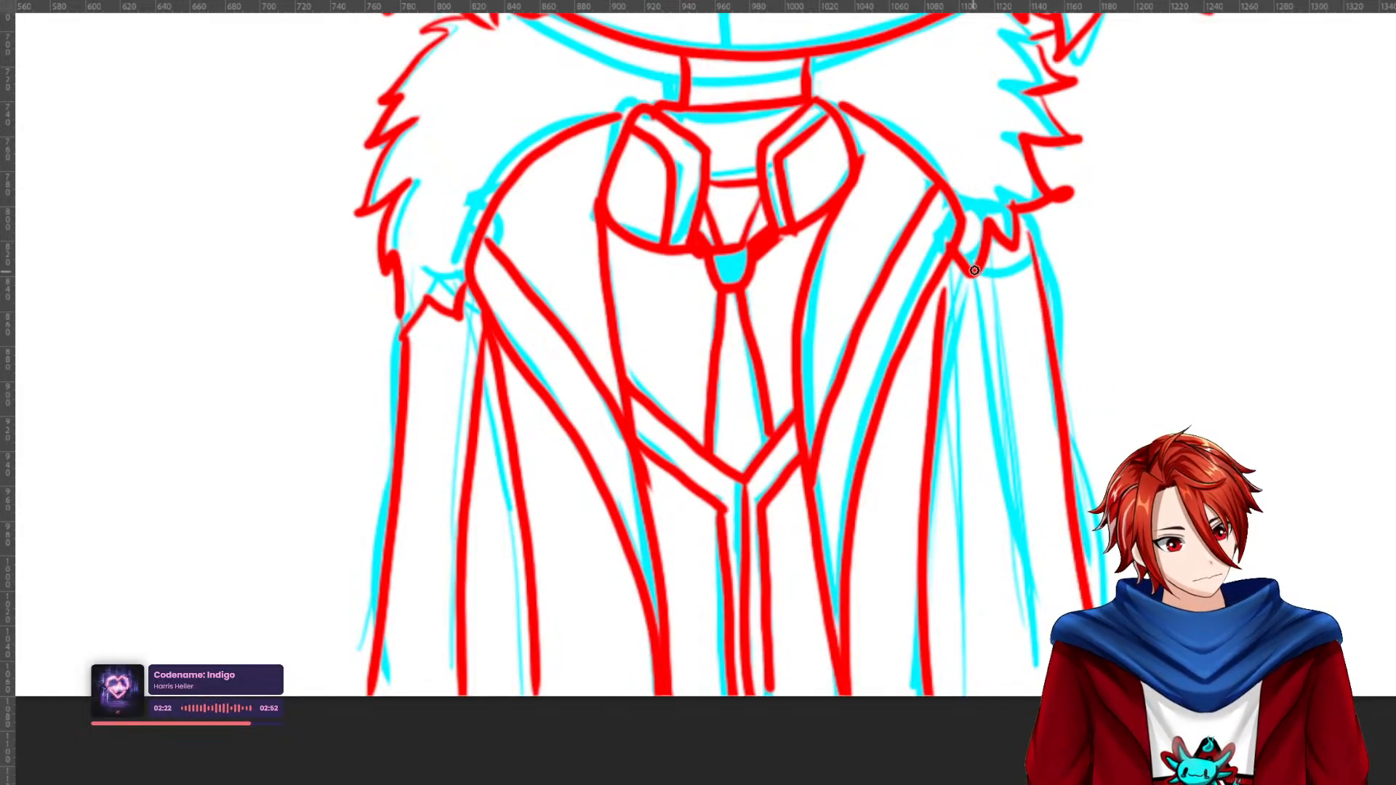
drag(974, 274, 1034, 560)
key(ctrl+z)
drag(975, 280, 1029, 695)
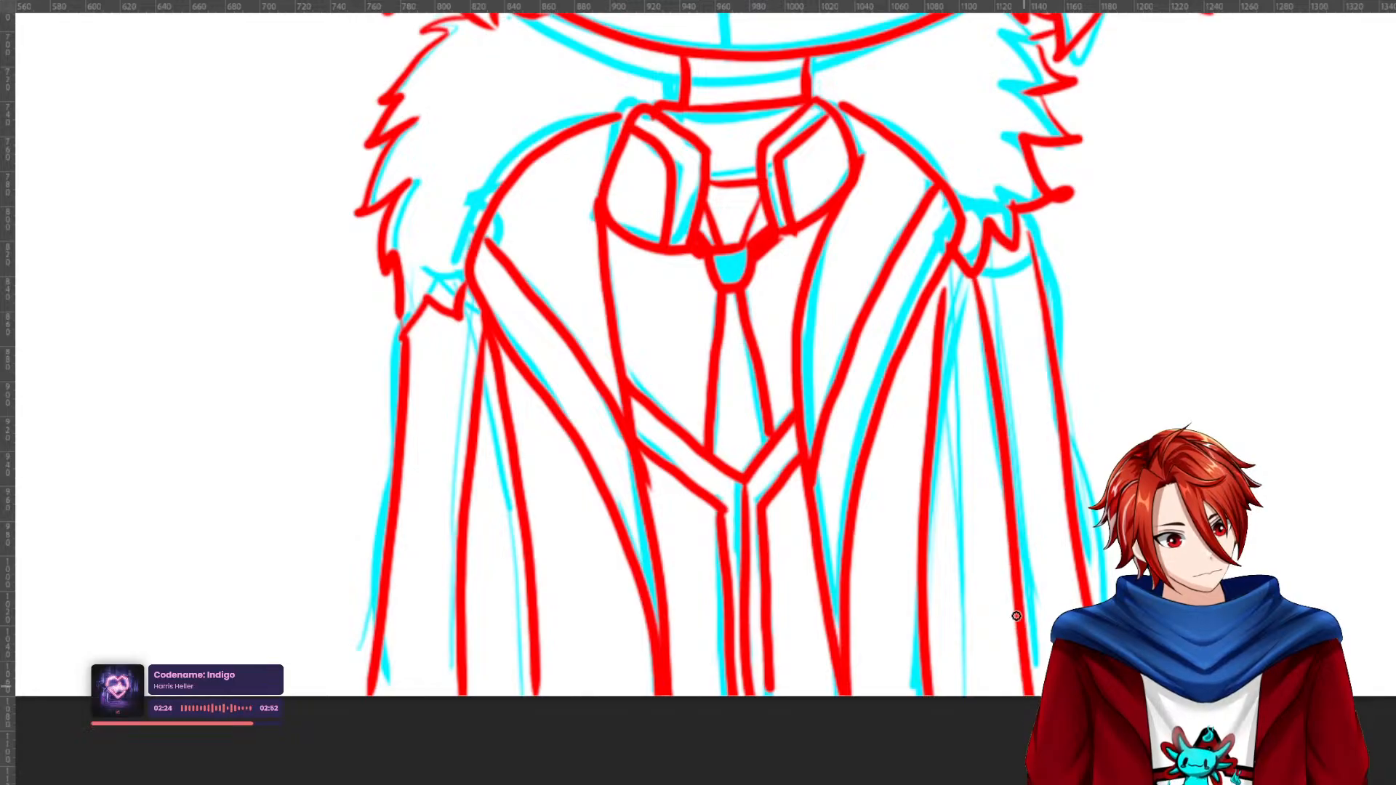
drag(968, 280, 945, 696)
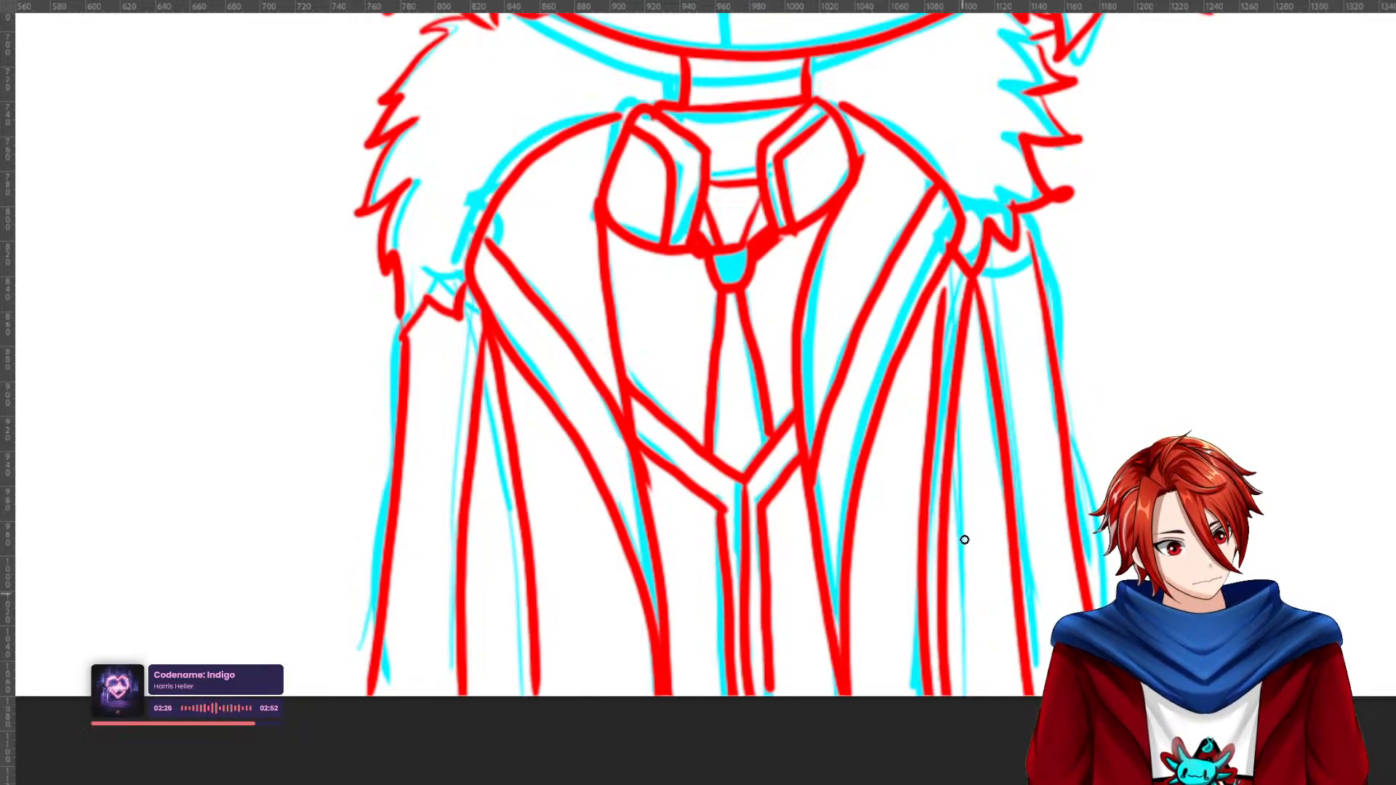
Erase the coat's right body side line running just inside the right sleeve's inner edge.
key(e)
mouse_move(948, 287)
mouse_down()
mouse_move(919, 677)
mouse_move(941, 715)
mouse_up()
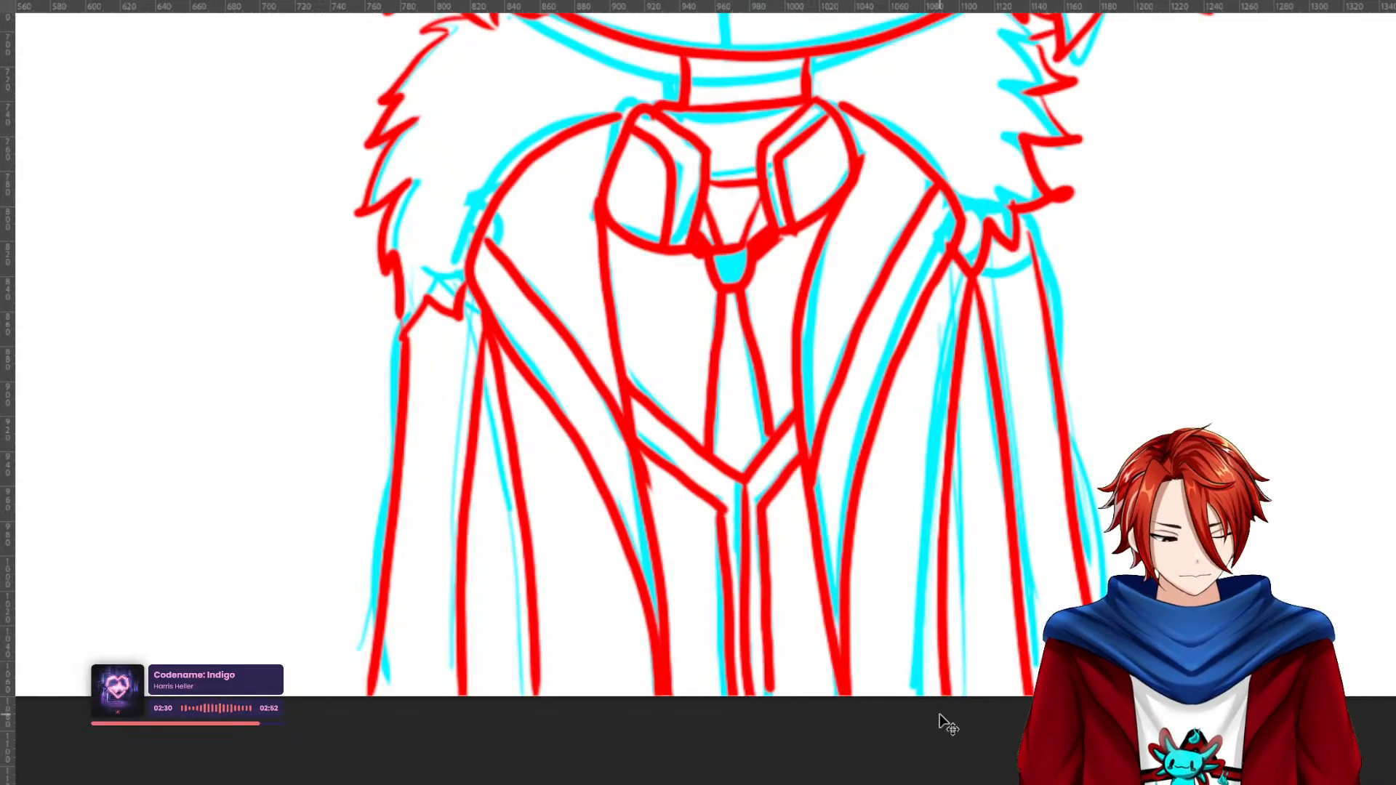
key(ctrl+0)
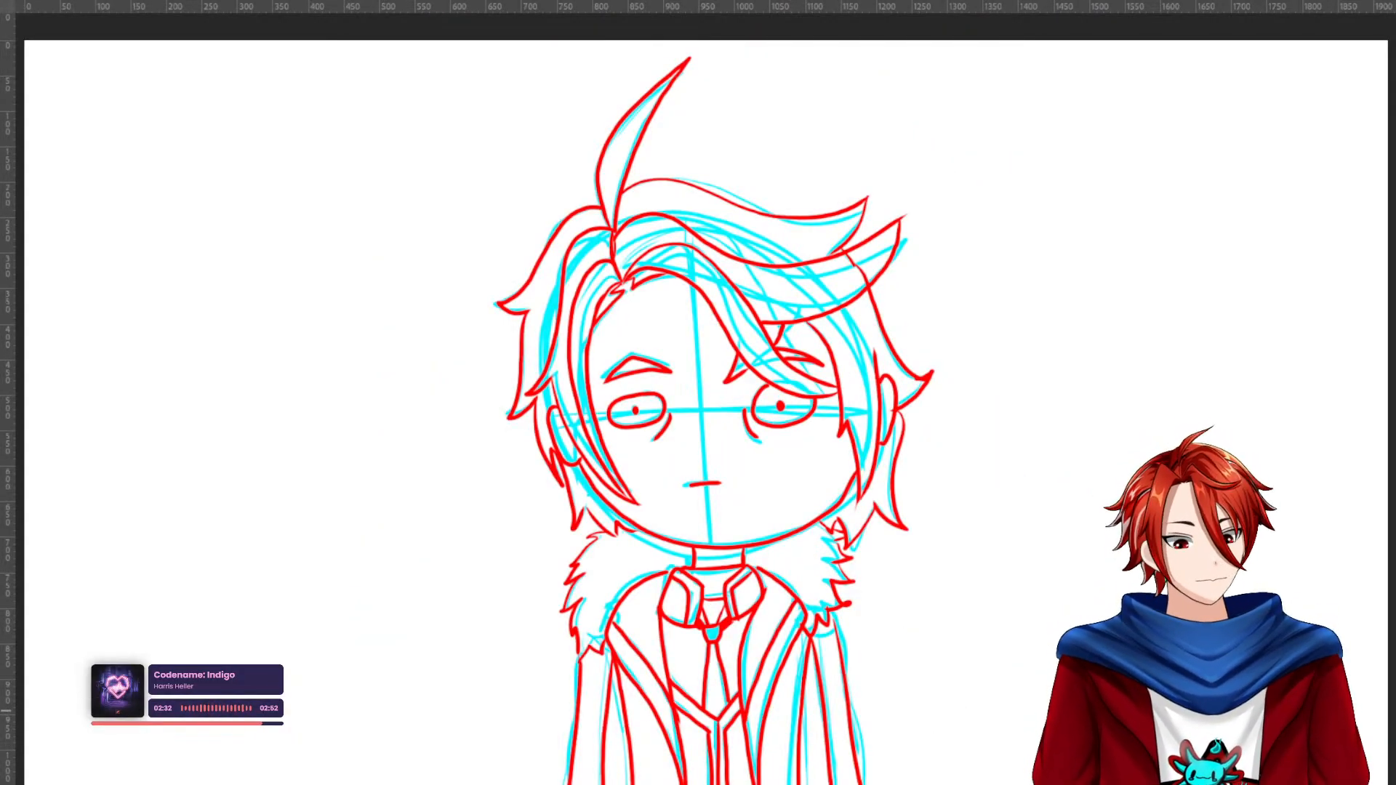
Hide the cyan rough sketch and fade the red sketch to 50% opacity as a guide for the line art.
key(ctrl+comma)
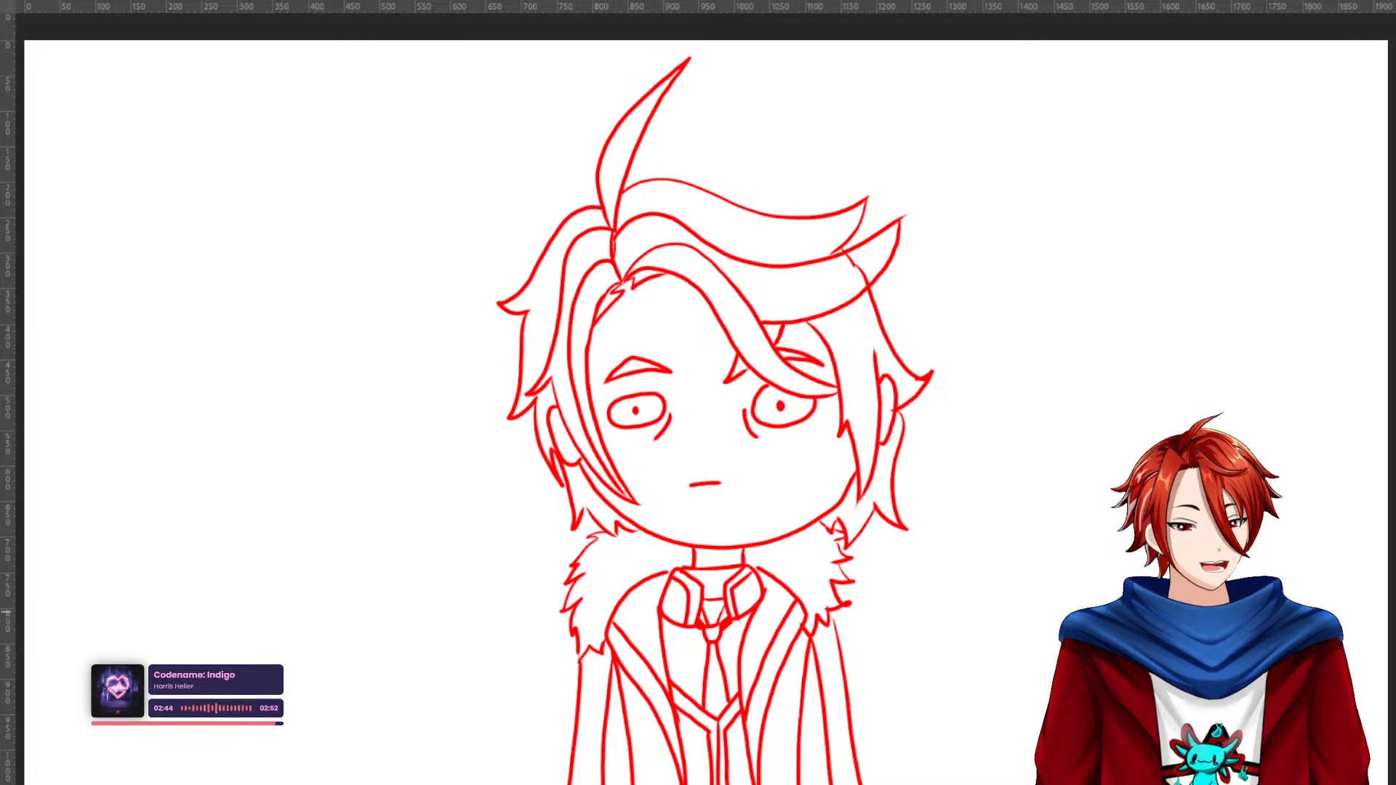
key(5)
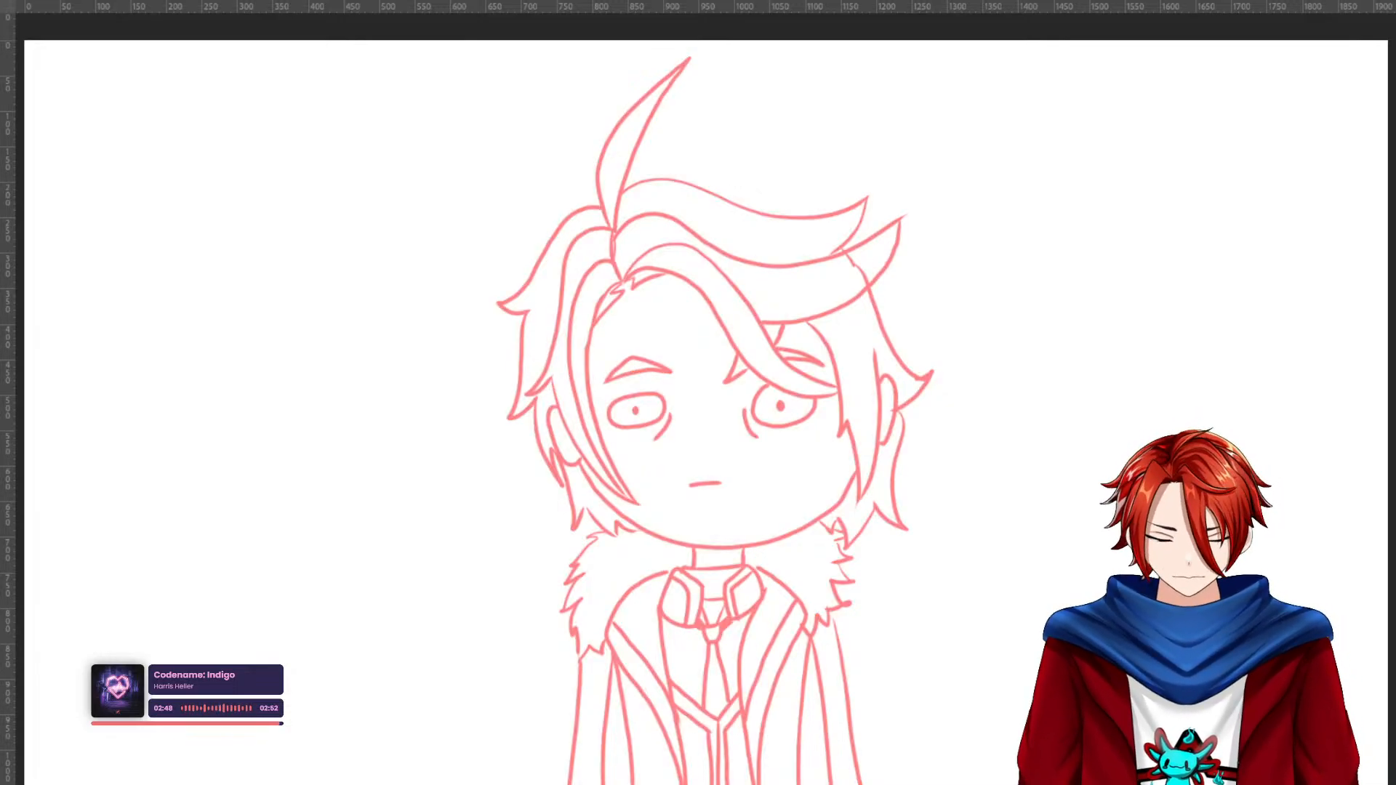
Ready the brush and ink the jagged hairline tufts on both sides of the parting in black.
right_click(1065, 521)
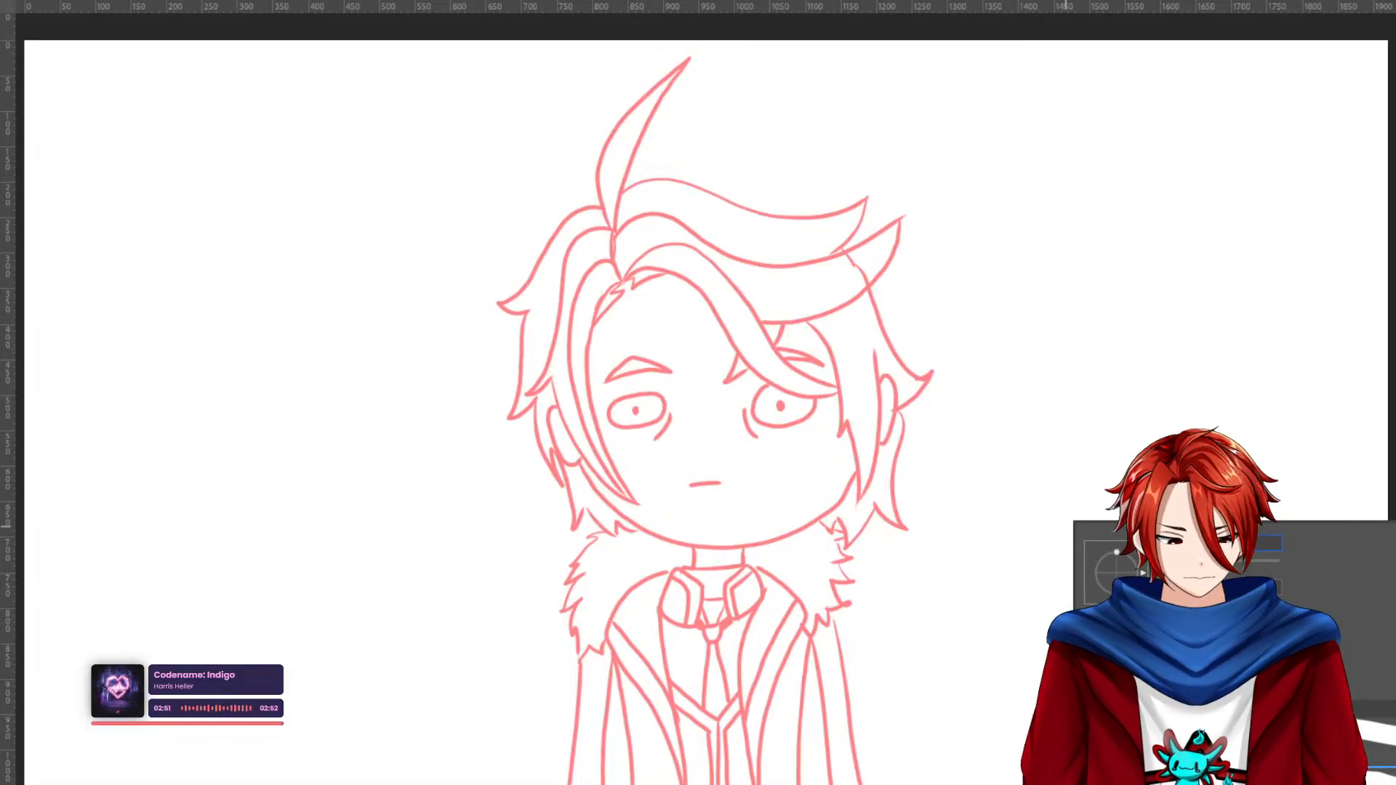
key(Return)
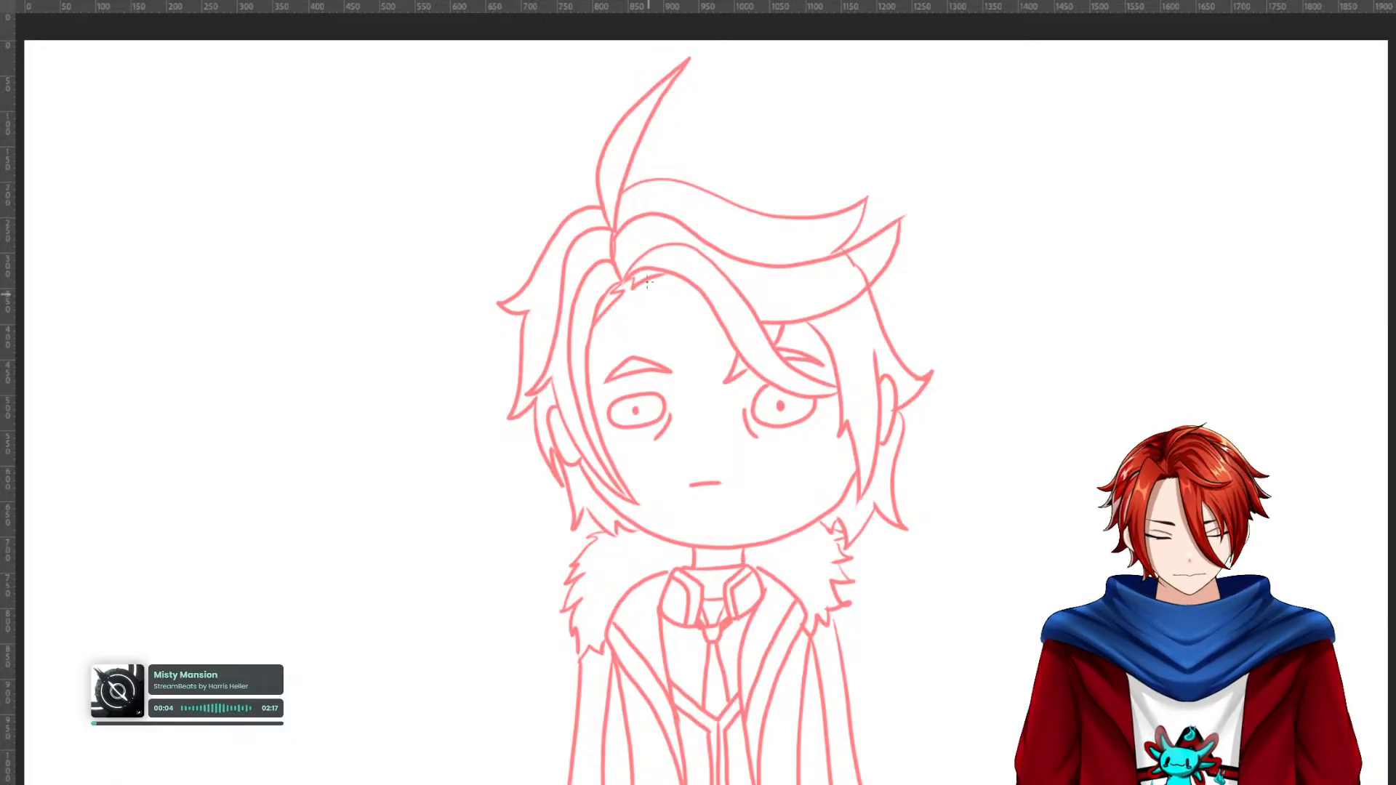
drag(626, 237, 766, 211)
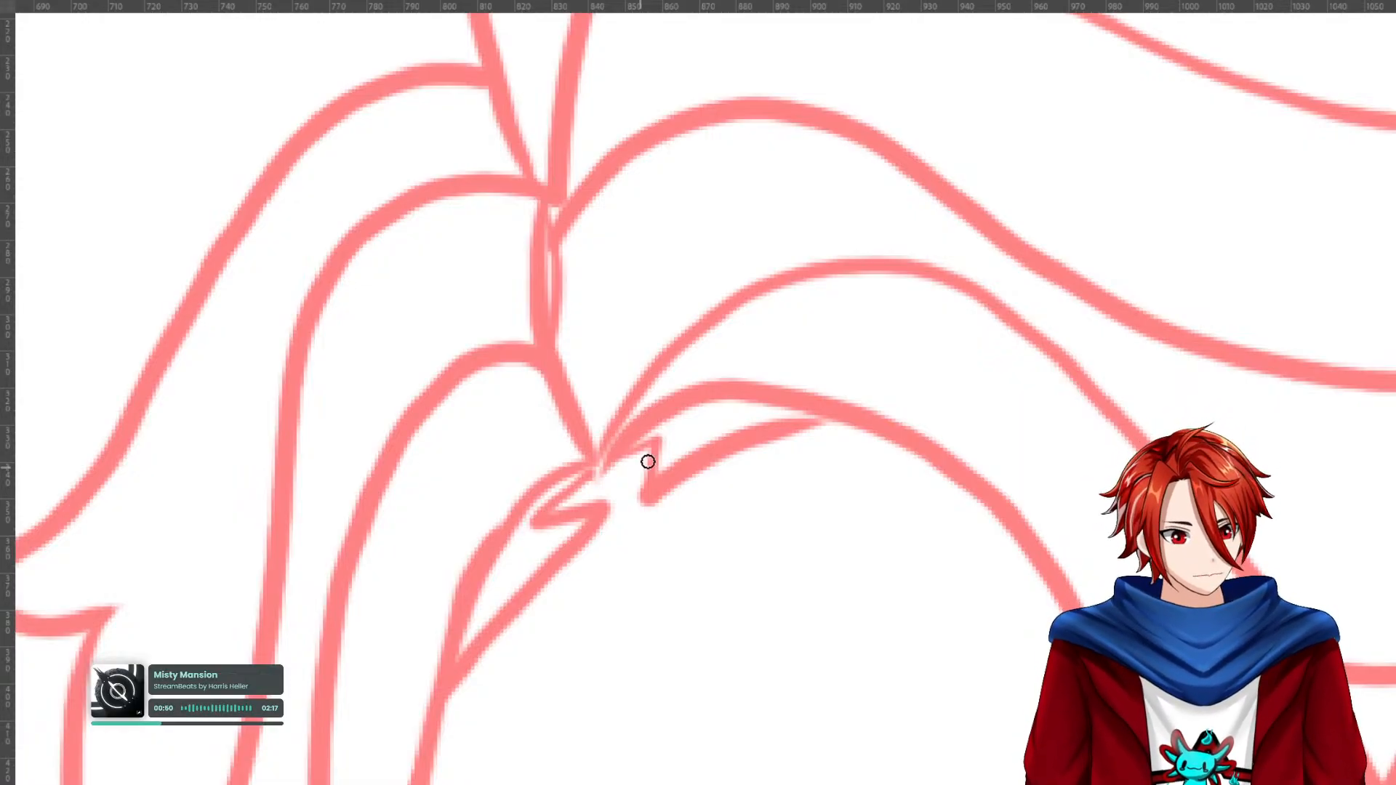
mouse_move(651, 440)
mouse_down()
mouse_move(556, 506)
mouse_move(508, 568)
mouse_move(672, 435)
mouse_move(712, 432)
mouse_move(677, 437)
mouse_move(659, 498)
mouse_move(748, 442)
mouse_move(821, 421)
mouse_up()
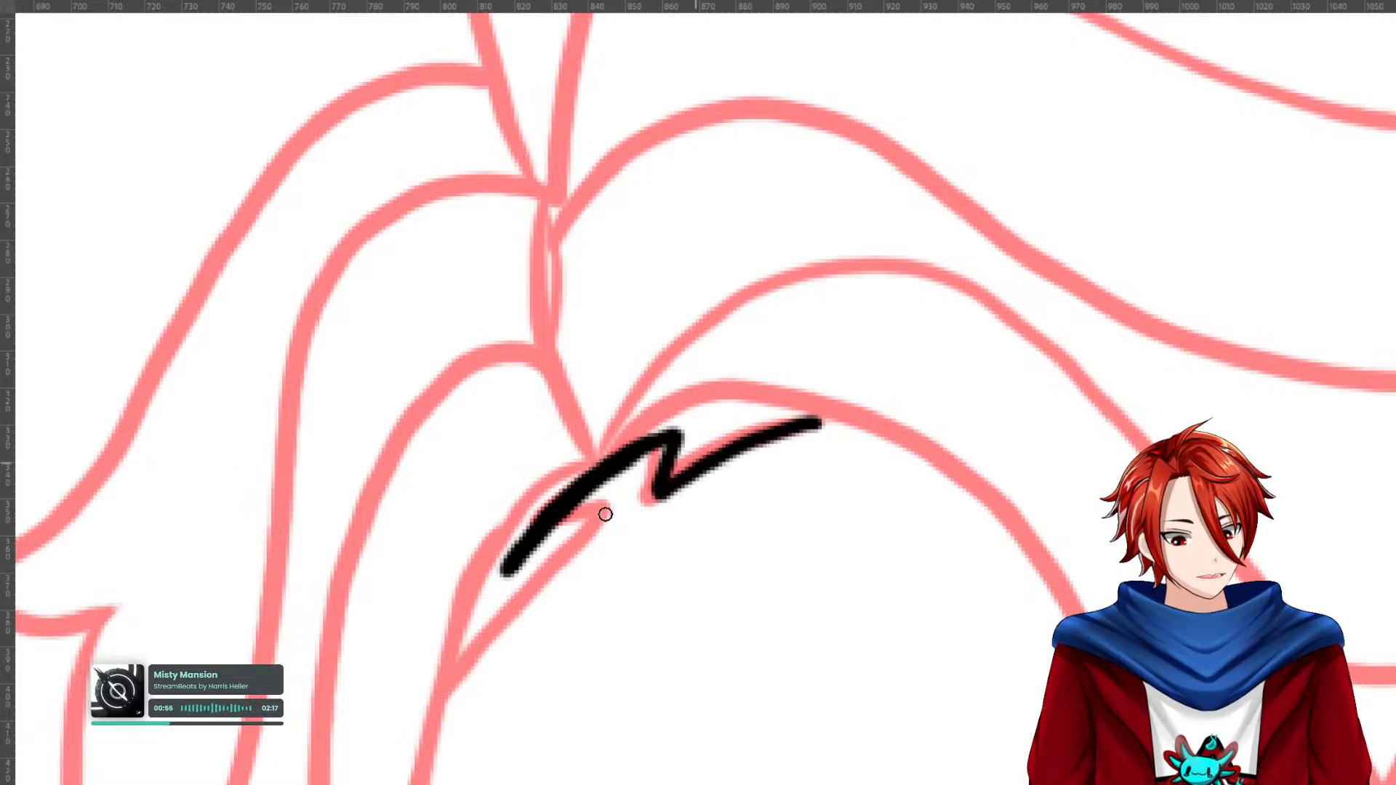
mouse_move(509, 567)
mouse_down()
mouse_move(567, 549)
mouse_move(443, 714)
mouse_up()
mouse_move(494, 586)
mouse_down()
mouse_move(546, 526)
mouse_move(499, 586)
mouse_move(546, 567)
mouse_move(517, 576)
mouse_up()
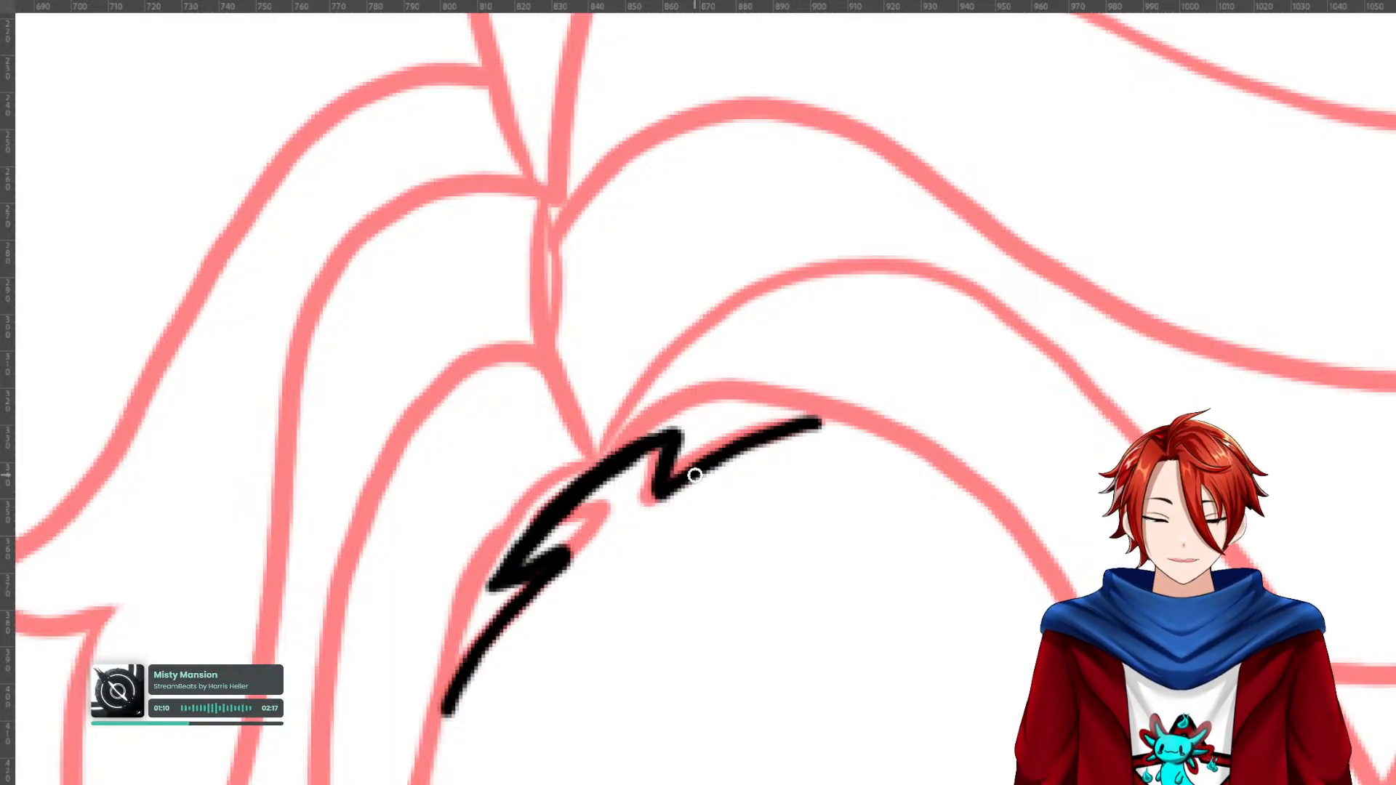
Ink the long face-framing lock left of the face from the parting down to its pointed tip.
mouse_move(796, 551)
mouse_down()
mouse_move(904, 636)
mouse_move(997, 778)
mouse_up()
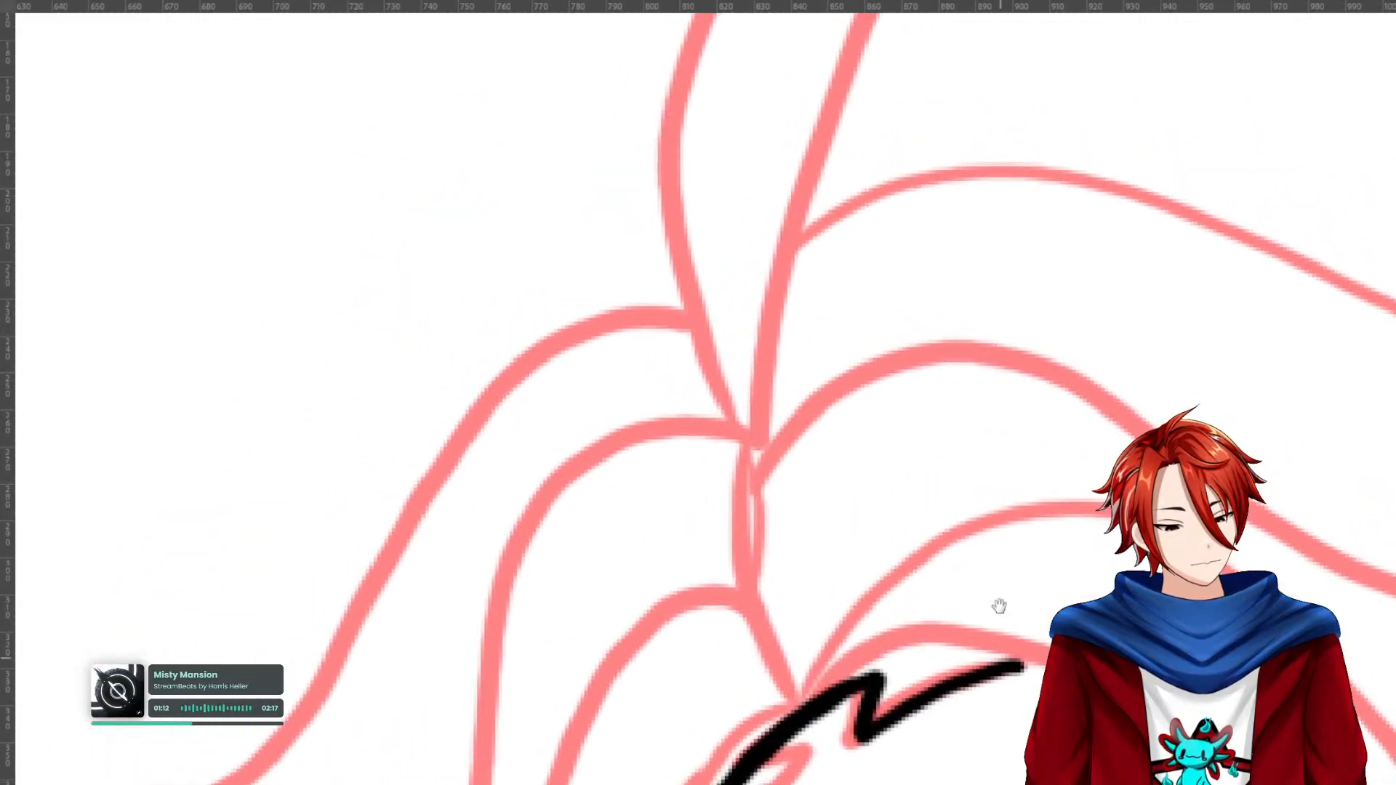
drag(1000, 624, 988, 326)
mouse_move(1003, 536)
mouse_down()
mouse_move(953, 284)
mouse_move(988, 586)
mouse_move(926, 386)
mouse_move(935, 565)
mouse_up()
mouse_move(638, 175)
mouse_down()
mouse_move(584, 179)
mouse_move(527, 255)
mouse_move(478, 378)
mouse_move(463, 584)
mouse_move(468, 452)
mouse_up()
drag(414, 31, 405, 51)
drag(472, 549, 380, 371)
mouse_move(329, 258)
mouse_down()
mouse_move(474, 648)
mouse_move(573, 783)
mouse_up()
drag(298, 15, 523, 526)
mouse_move(713, 195)
mouse_down()
mouse_move(658, 91)
mouse_move(533, 137)
mouse_move(420, 498)
mouse_move(465, 782)
mouse_up()
scroll(443, 364, down, 10)
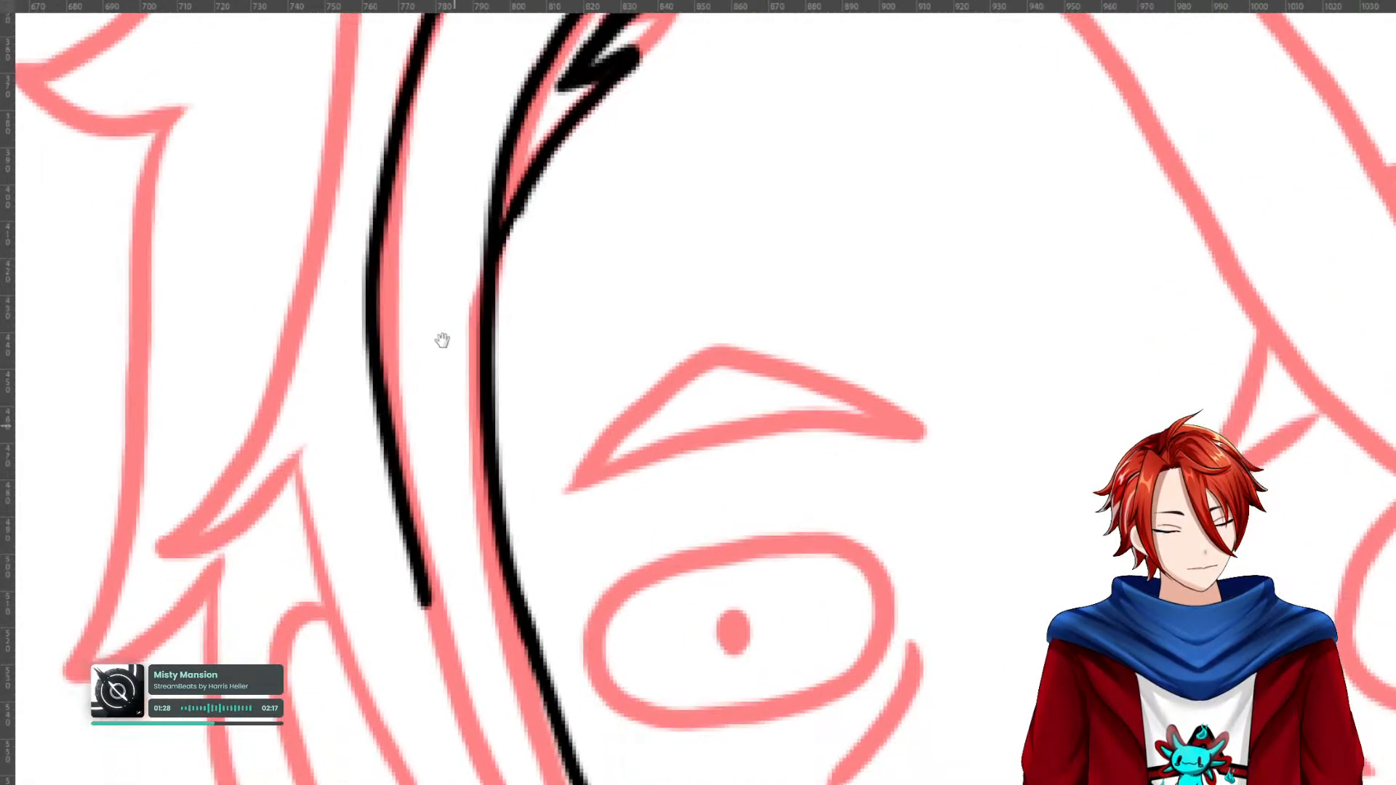
mouse_move(388, 271)
mouse_down()
mouse_move(439, 458)
mouse_move(574, 688)
mouse_move(658, 779)
mouse_move(705, 784)
mouse_up()
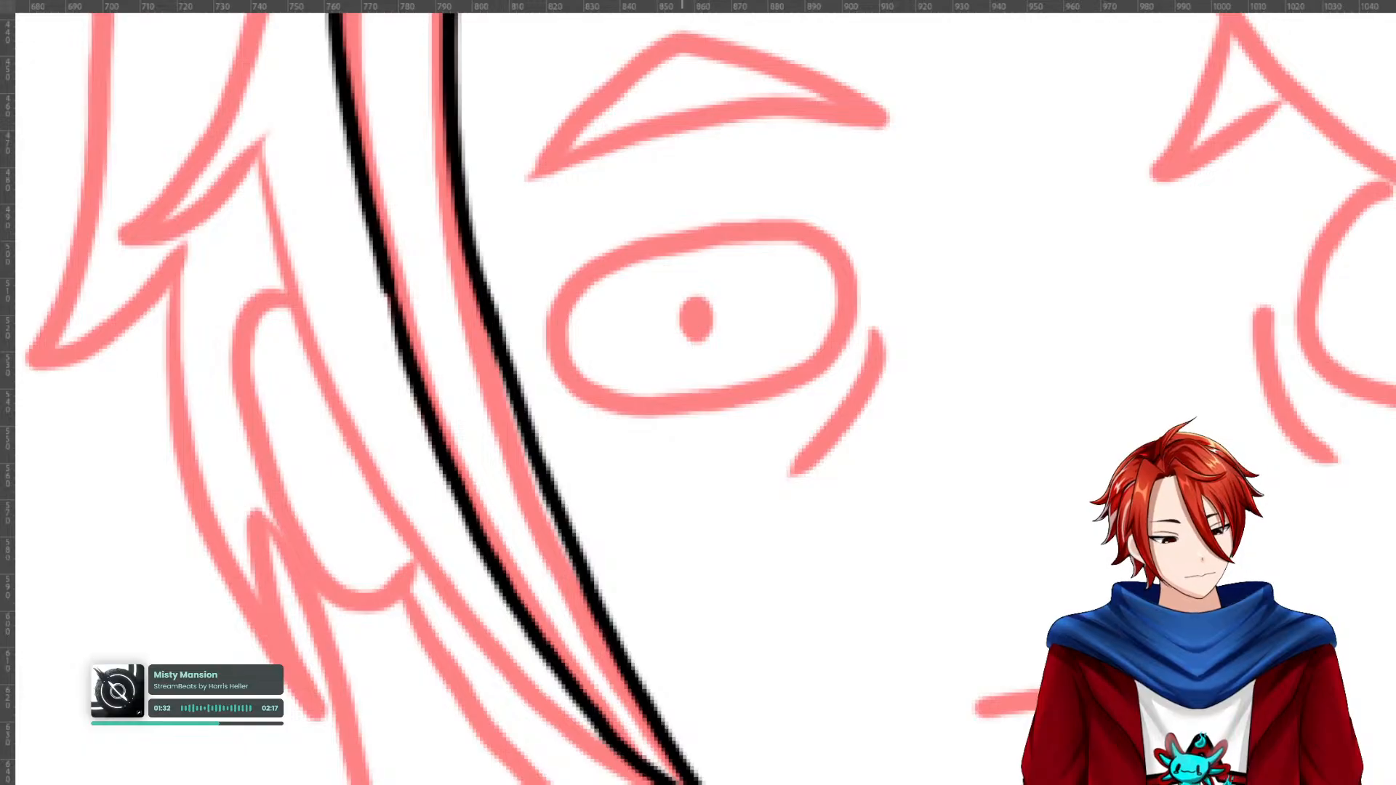
Ink the neighbouring lock, arching from the parting to a pointed flick above the ear, with the strand edge below it.
mouse_move(626, 762)
mouse_down()
mouse_move(439, 548)
mouse_move(266, 153)
mouse_up()
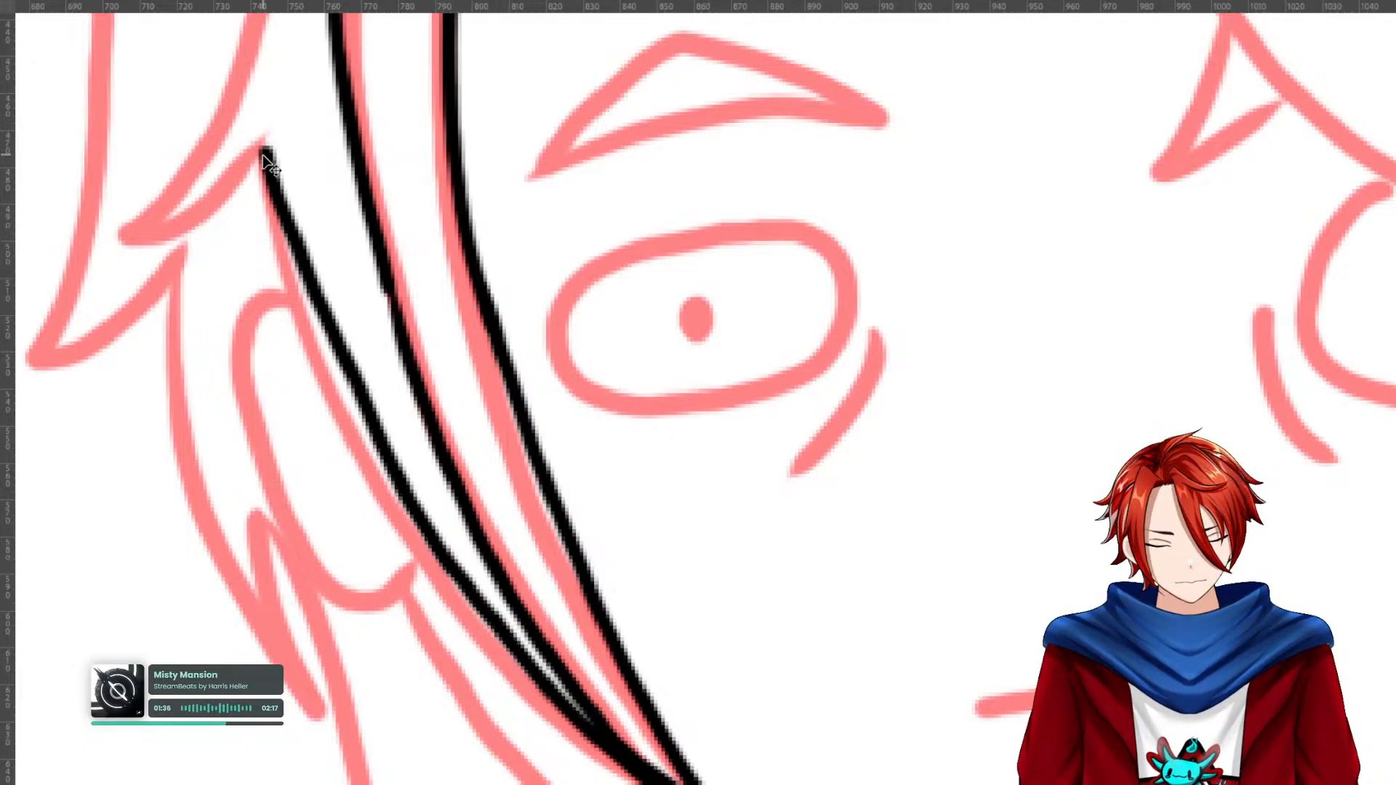
key(ctrl+z)
mouse_move(262, 145)
mouse_down()
mouse_move(317, 328)
mouse_move(407, 494)
mouse_move(514, 646)
mouse_move(658, 780)
mouse_move(523, 664)
mouse_move(393, 505)
mouse_move(281, 262)
mouse_move(255, 61)
mouse_move(321, 129)
mouse_move(307, 229)
mouse_move(257, 144)
mouse_up()
key(ctrl+z)
mouse_move(333, 303)
mouse_down()
mouse_move(817, 666)
mouse_move(909, 727)
mouse_move(976, 738)
mouse_move(953, 784)
mouse_up()
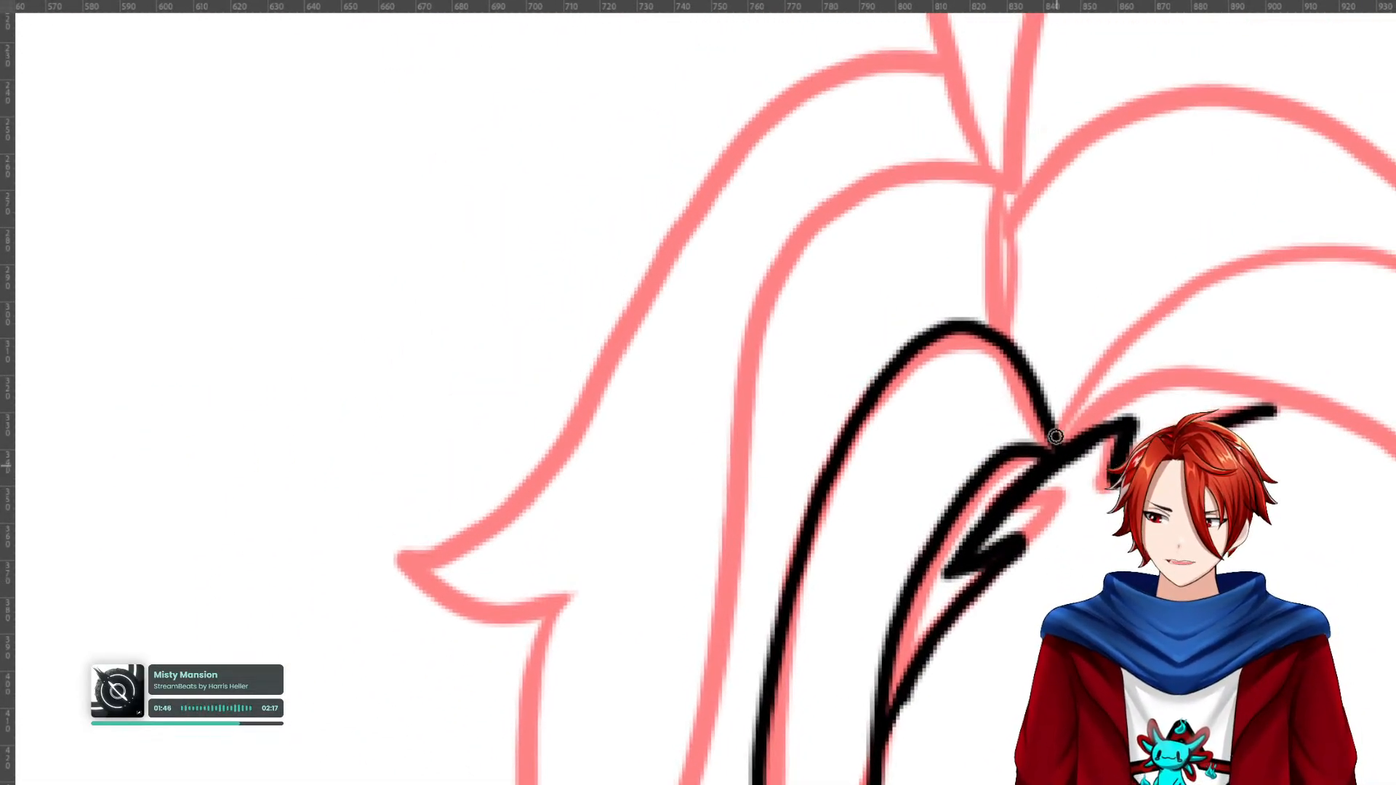
mouse_move(1028, 364)
mouse_down()
mouse_move(997, 261)
mouse_move(807, 250)
mouse_move(705, 771)
mouse_up()
drag(789, 589, 810, 221)
mouse_move(753, 284)
mouse_down()
mouse_move(667, 518)
mouse_move(614, 579)
mouse_move(650, 573)
mouse_move(723, 502)
mouse_up()
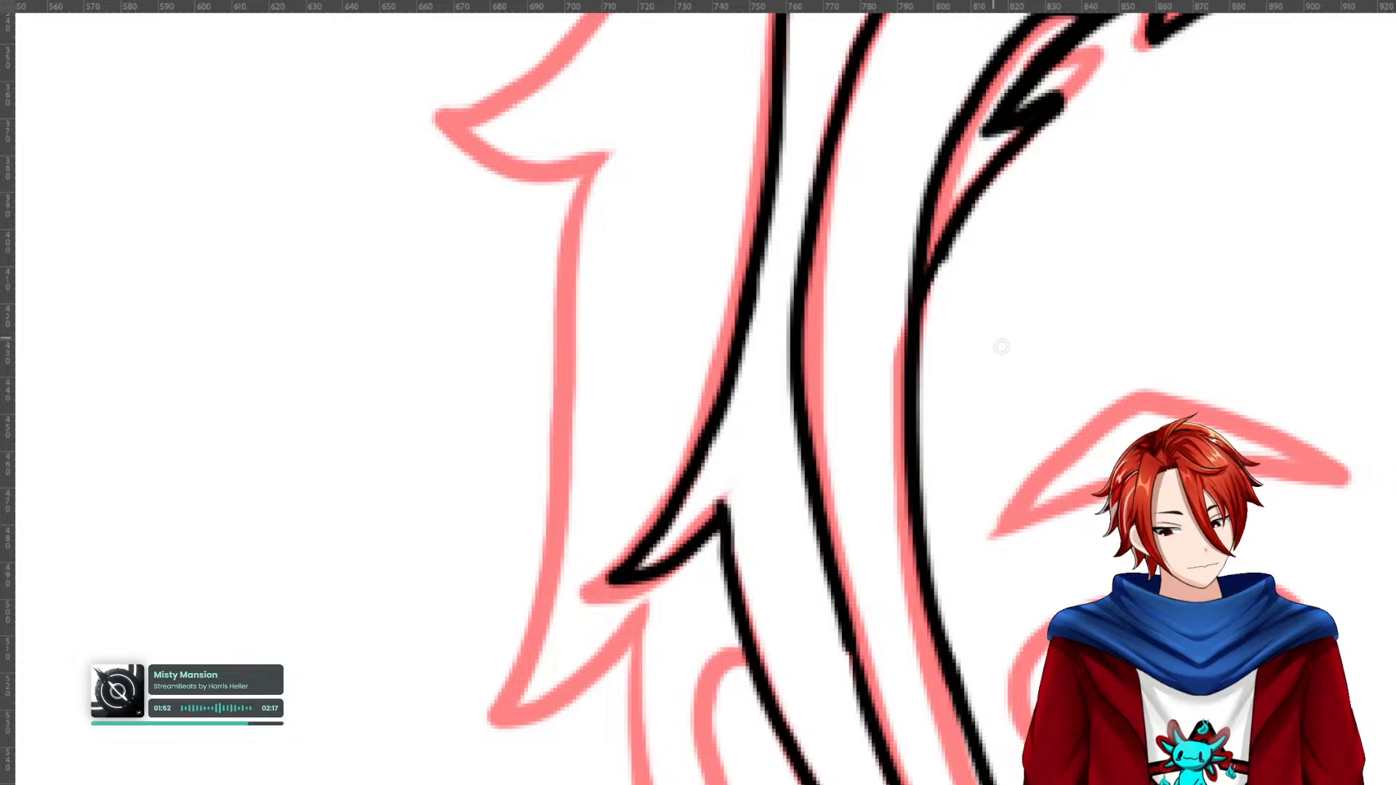
Ink the short parting line and both edges of the tall curved strand rising from the top of the head.
drag(1147, 150, 964, 630)
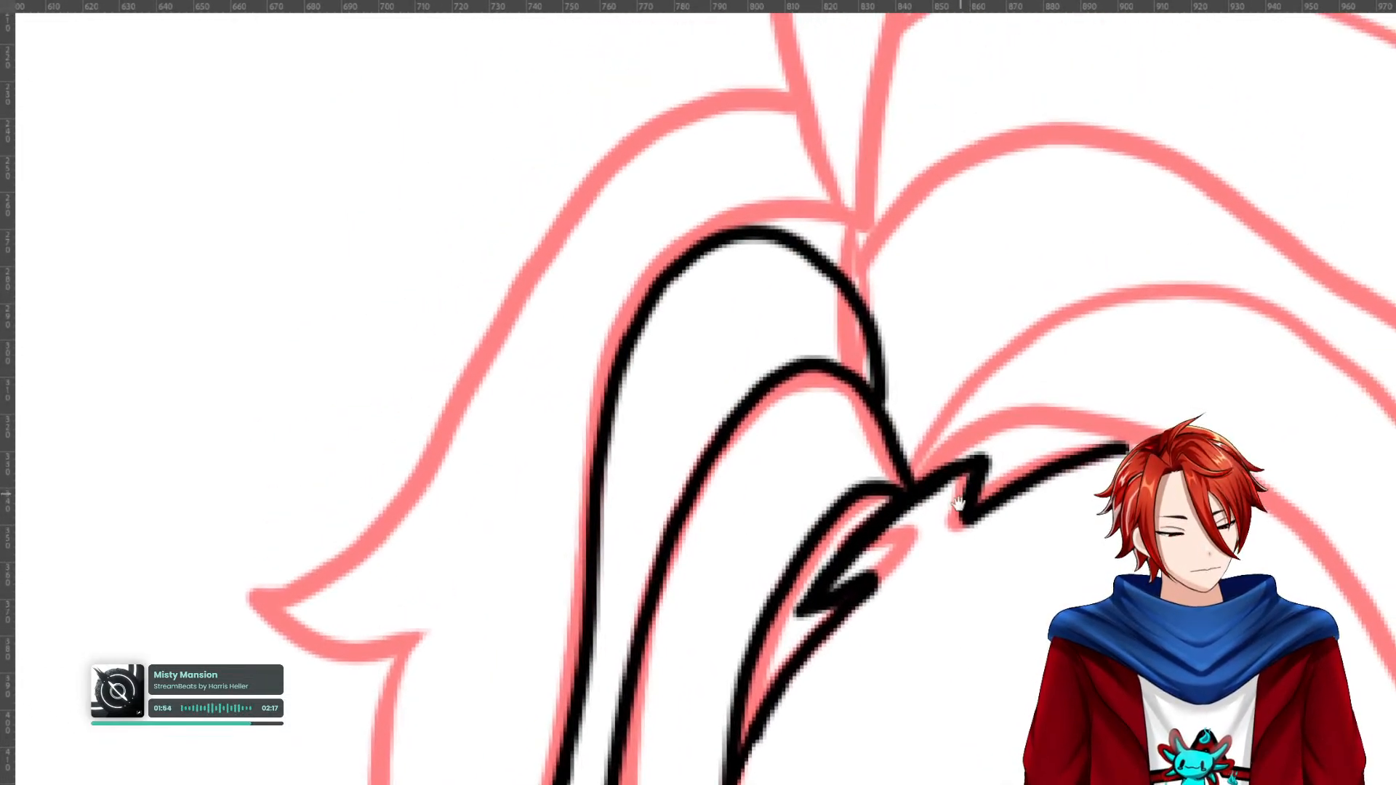
drag(940, 404, 888, 605)
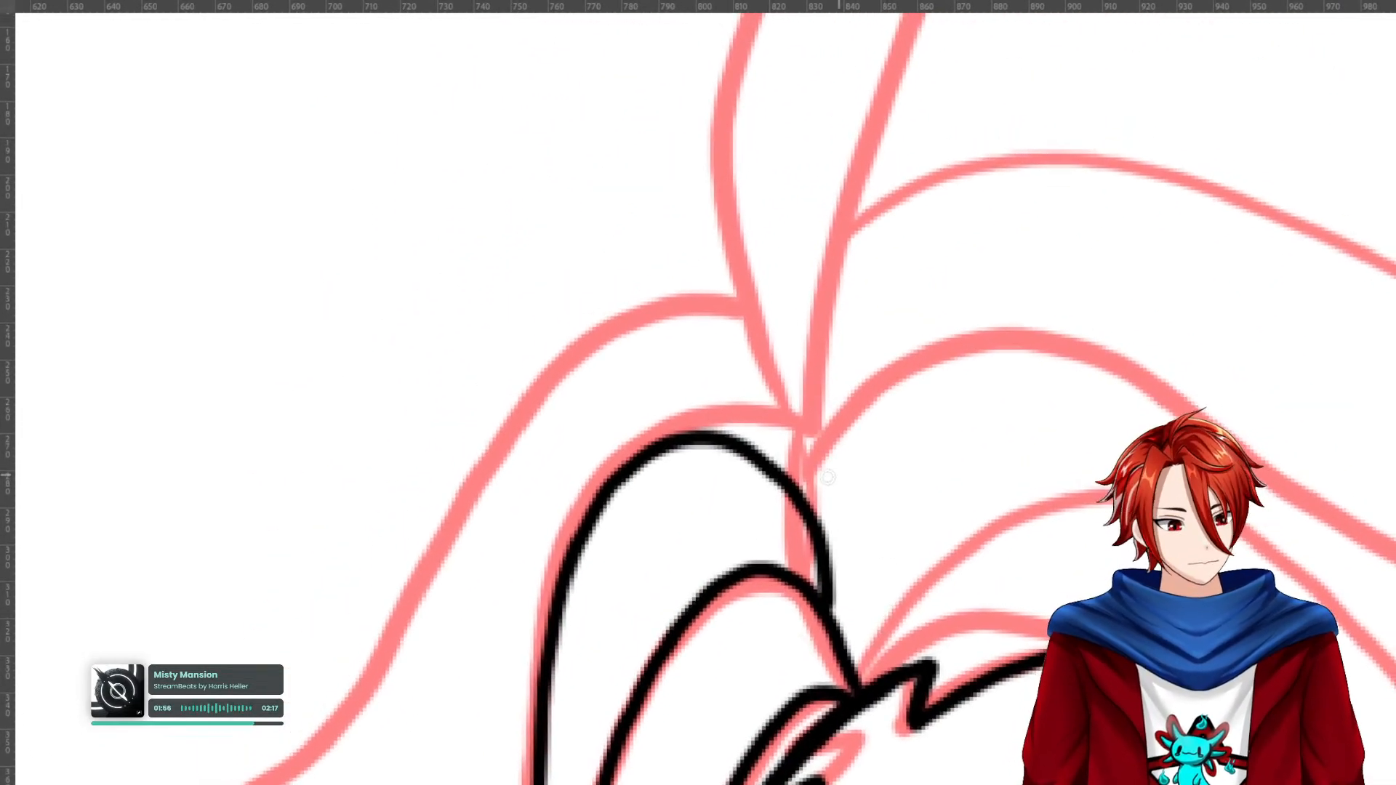
mouse_move(856, 675)
mouse_down()
mouse_move(806, 431)
mouse_move(832, 732)
mouse_up()
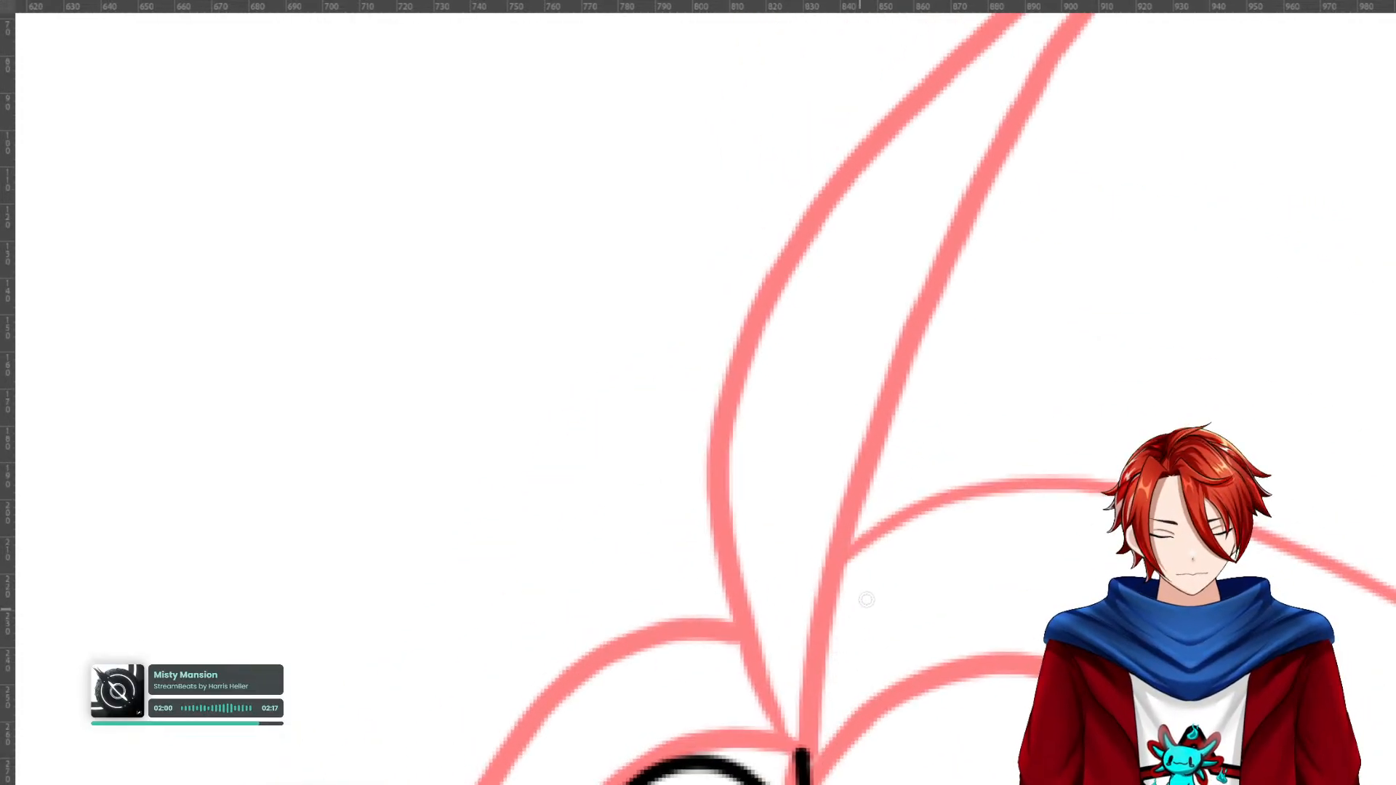
scroll(886, 561, down, 2)
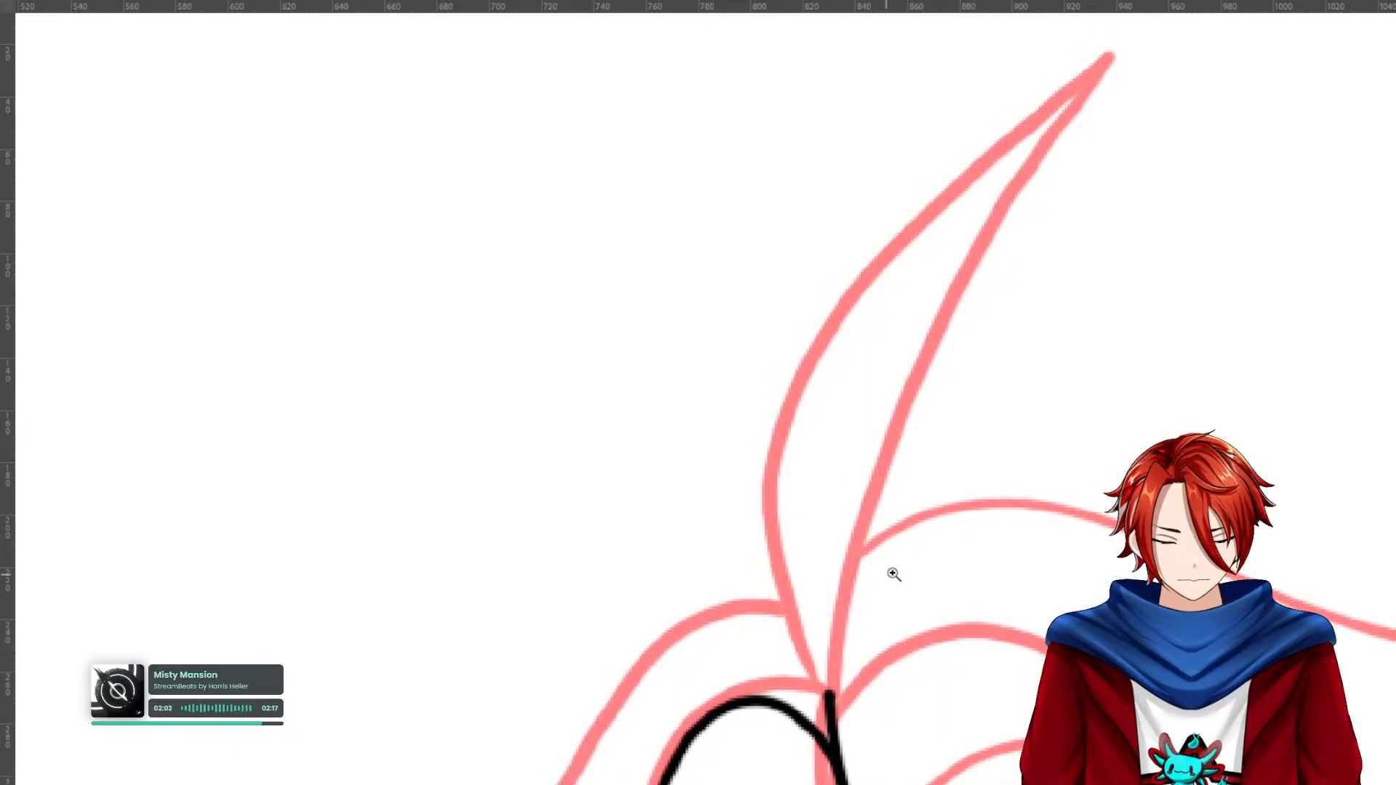
mouse_move(831, 700)
mouse_down()
mouse_move(906, 414)
mouse_move(998, 228)
mouse_move(1121, 53)
mouse_move(875, 255)
mouse_move(799, 382)
mouse_move(780, 539)
mouse_move(846, 747)
mouse_move(901, 547)
mouse_move(1057, 284)
mouse_move(975, 154)
mouse_move(877, 193)
mouse_move(815, 282)
mouse_move(768, 406)
mouse_move(699, 501)
mouse_move(637, 522)
mouse_up()
key(e)
key(b)
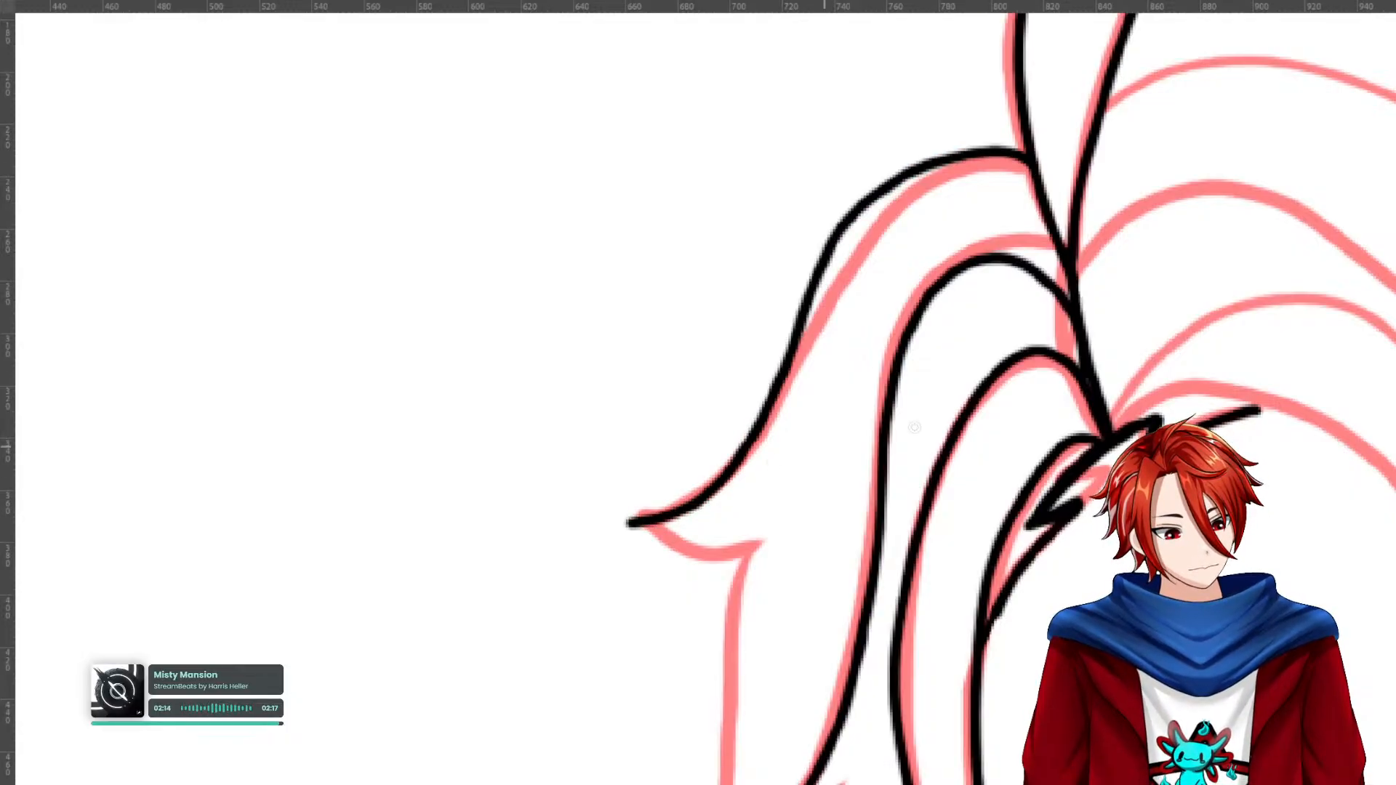
Redraw the outer left hair contour in black, from the tall strand through the upper flick to the point beside the ear.
key(ctrl+z)
mouse_move(1028, 167)
mouse_down()
mouse_move(869, 222)
mouse_move(673, 489)
mouse_move(624, 514)
mouse_move(671, 552)
mouse_move(754, 555)
mouse_up()
mouse_move(803, 652)
mouse_down()
mouse_move(723, 483)
mouse_move(697, 359)
mouse_up()
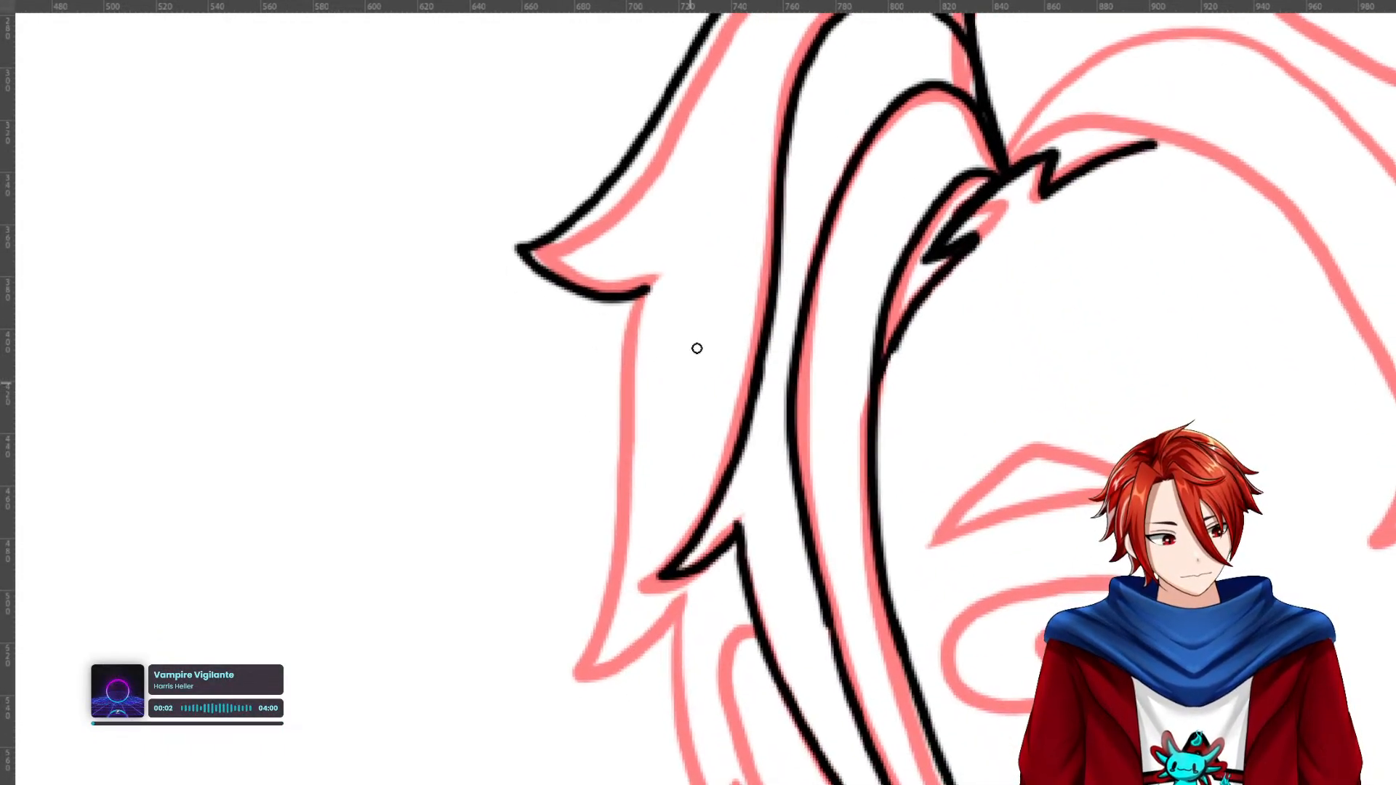
mouse_move(652, 283)
mouse_down()
mouse_move(629, 328)
mouse_move(613, 556)
mouse_move(573, 688)
mouse_move(690, 576)
mouse_up()
drag(757, 705, 636, 419)
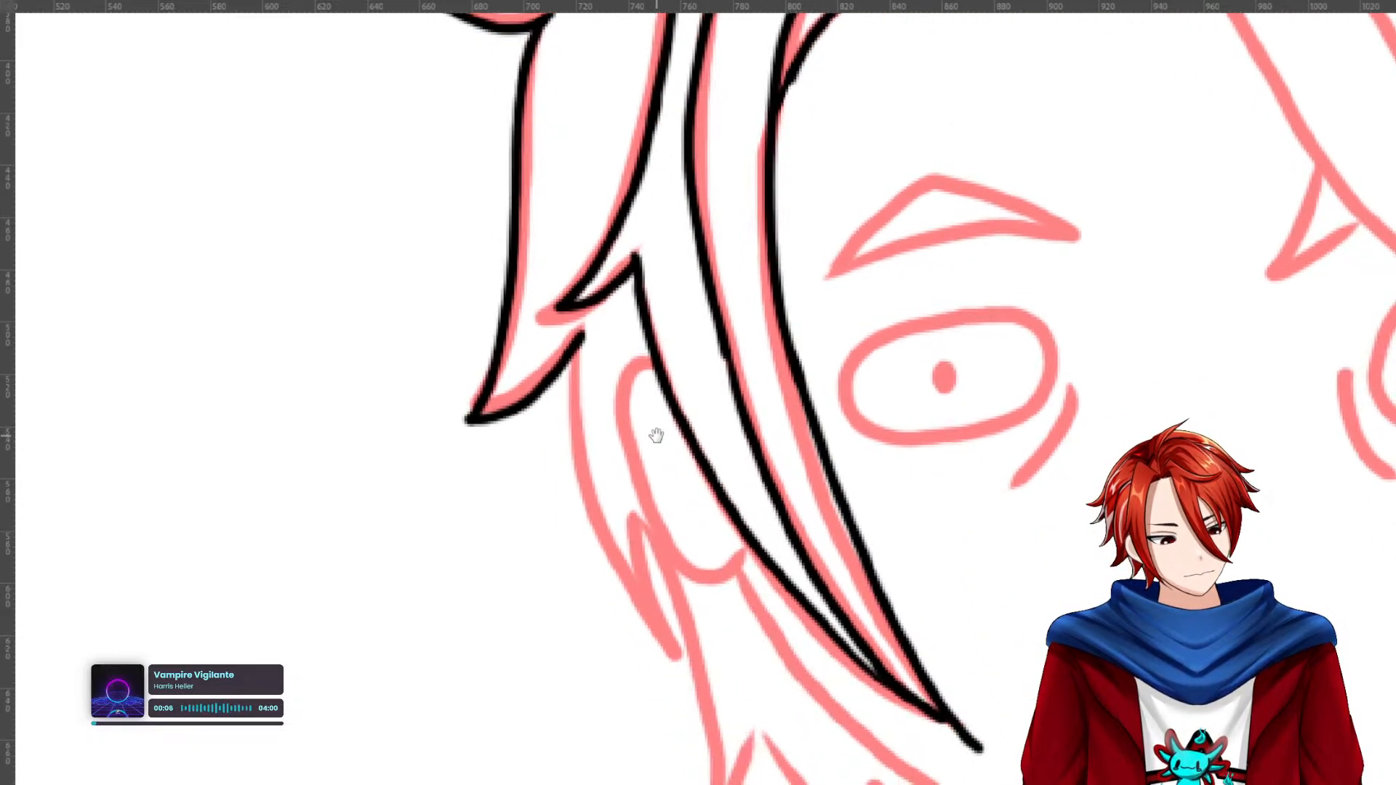
Ink the left ear and the jagged back hair around it, continuing in pointed tufts down to the jaw.
mouse_move(576, 344)
mouse_down()
mouse_move(574, 435)
mouse_move(609, 549)
mouse_move(685, 663)
mouse_move(638, 518)
mouse_up()
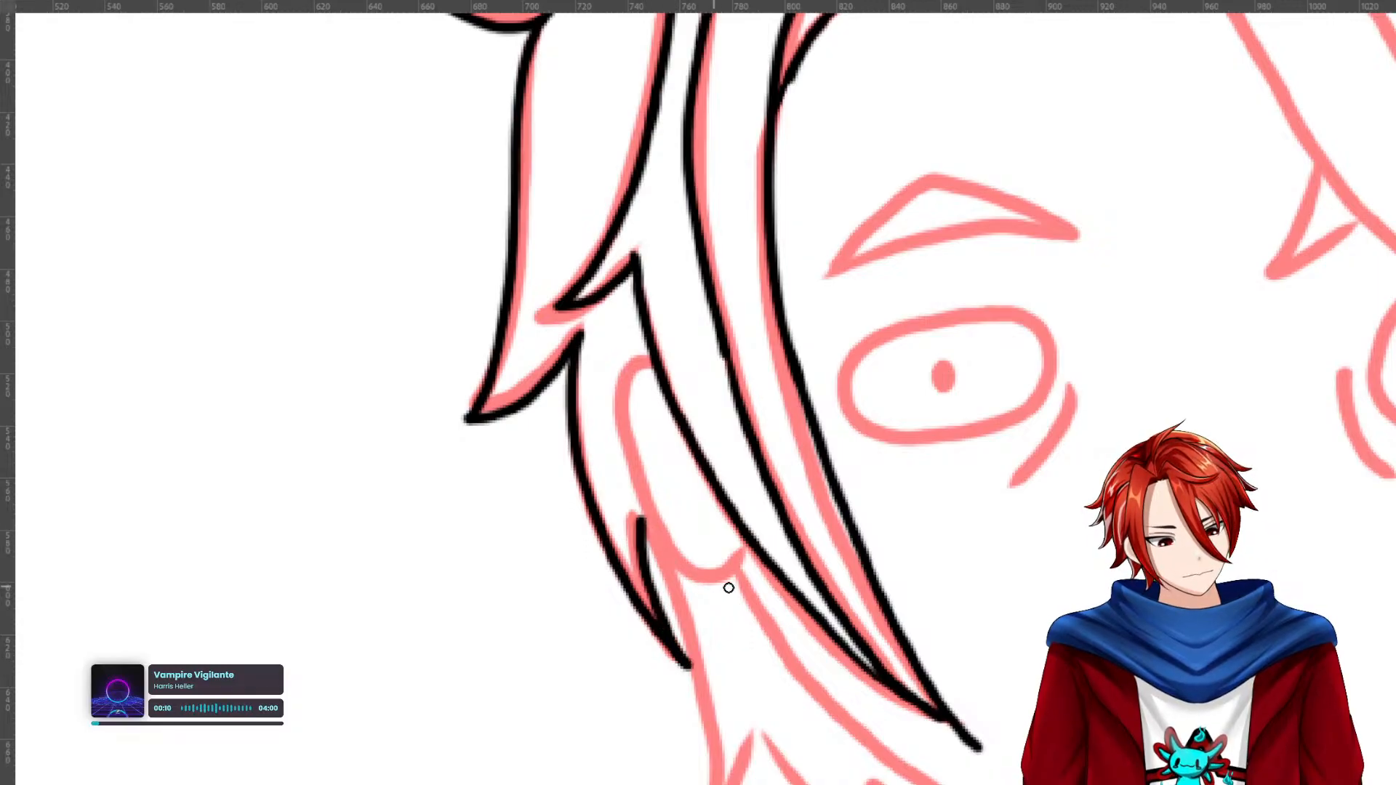
mouse_move(657, 360)
mouse_down()
mouse_move(643, 521)
mouse_move(684, 576)
mouse_move(722, 580)
mouse_up()
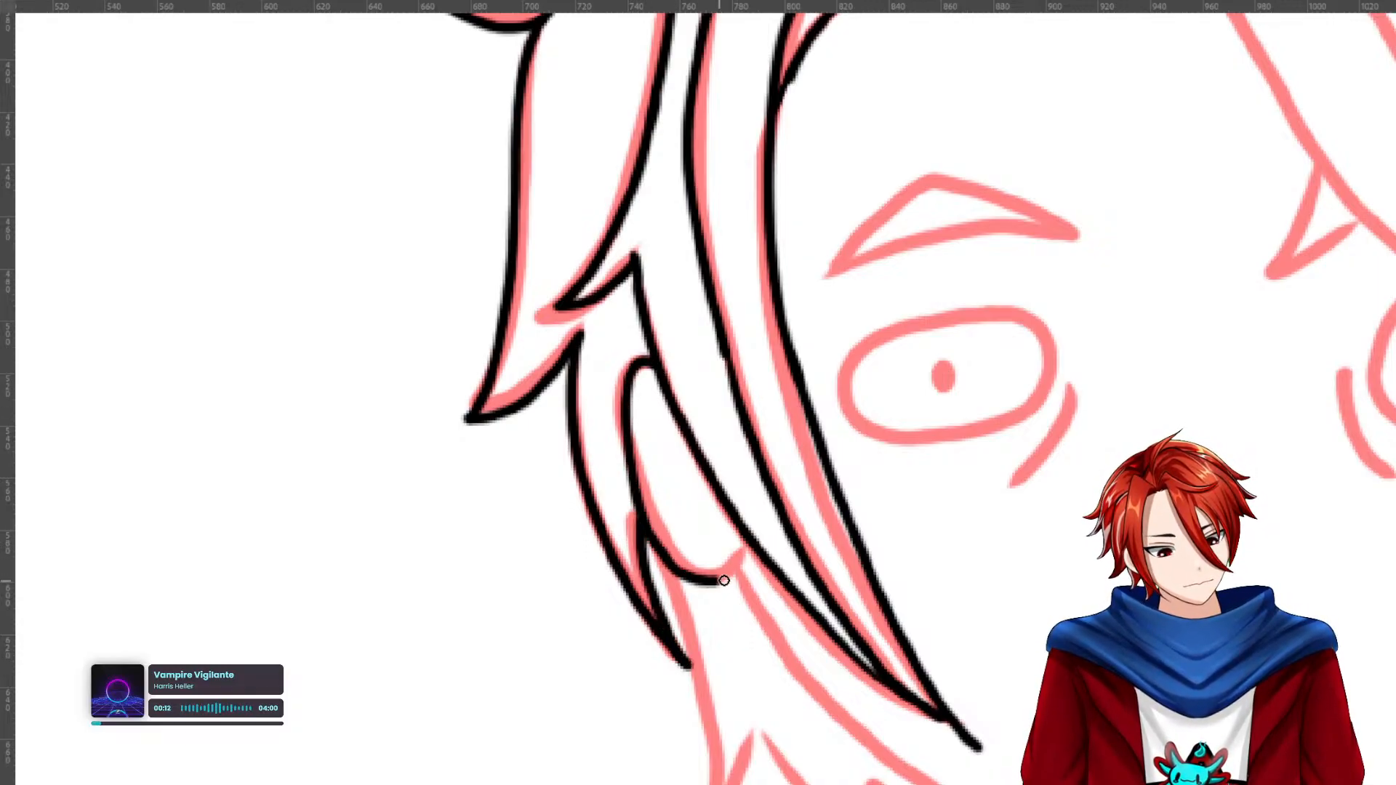
key(ctrl+z)
mouse_move(656, 361)
mouse_down()
mouse_move(628, 396)
mouse_move(632, 474)
mouse_move(658, 539)
mouse_move(696, 571)
mouse_move(743, 550)
mouse_up()
drag(757, 606, 686, 416)
mouse_move(609, 372)
mouse_down()
mouse_move(655, 549)
mouse_move(639, 619)
mouse_move(684, 517)
mouse_move(709, 535)
mouse_move(688, 540)
mouse_move(719, 587)
mouse_move(819, 657)
mouse_move(807, 591)
mouse_move(899, 623)
mouse_up()
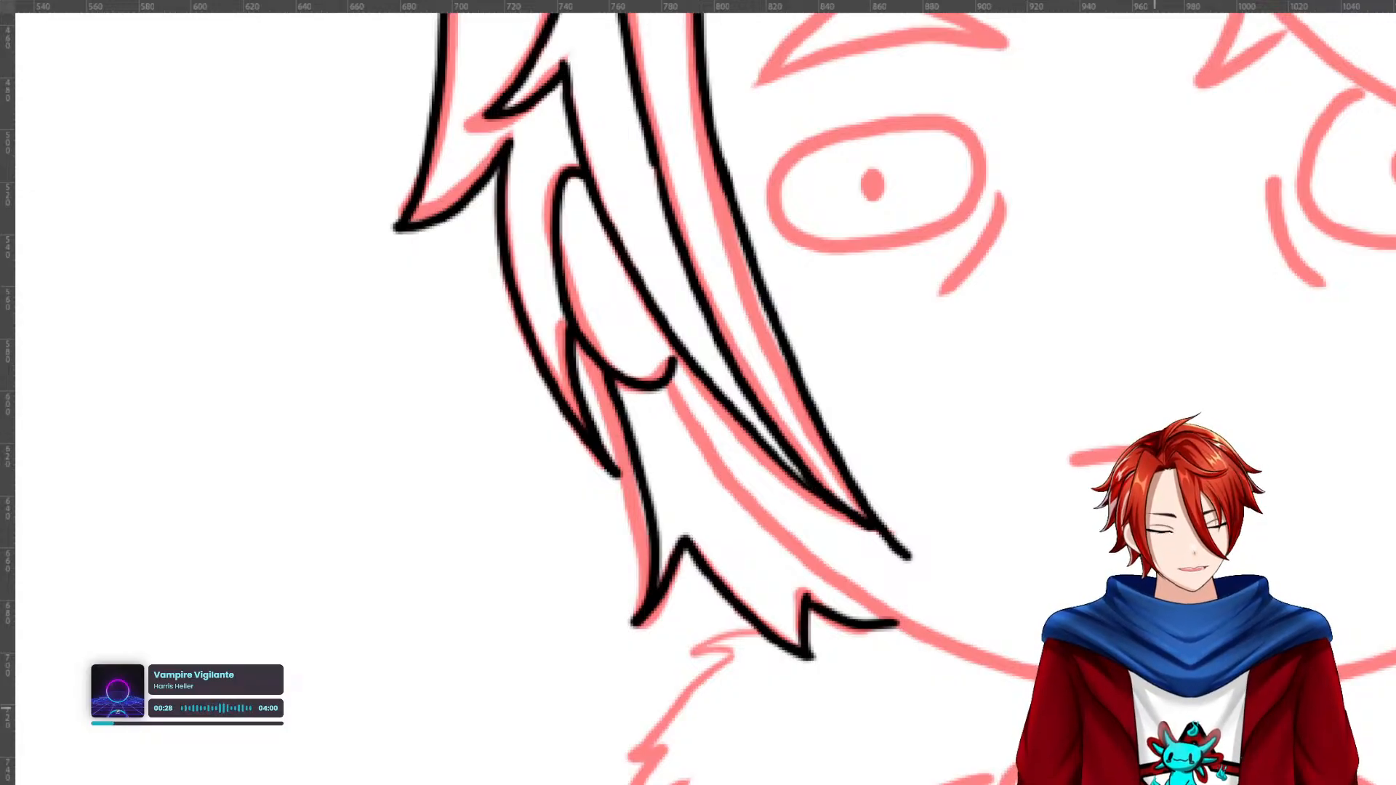
Ink the two large swooping locks on the right side of the head, including their pointed ends.
drag(1154, 218, 612, 576)
mouse_move(1381, 225)
mouse_down()
mouse_move(1212, 443)
mouse_move(1307, 701)
mouse_up()
drag(924, 573, 1175, 681)
mouse_move(431, 344)
mouse_down()
mouse_move(477, 296)
mouse_move(791, 352)
mouse_move(1309, 318)
mouse_move(1348, 351)
mouse_up()
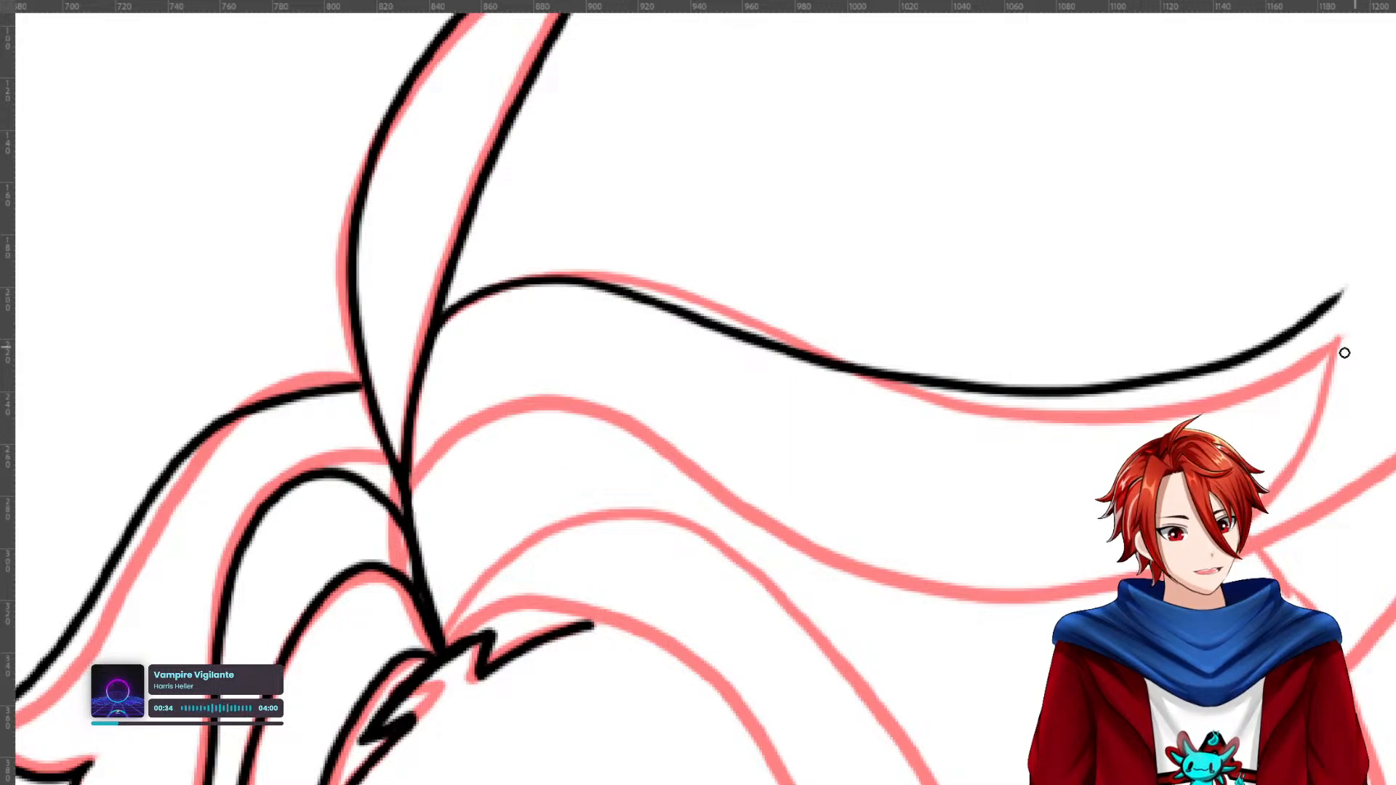
key(ctrl+z)
mouse_move(435, 324)
mouse_down()
mouse_move(1357, 307)
mouse_move(1327, 399)
mouse_move(1233, 545)
mouse_move(1240, 562)
mouse_move(1059, 477)
mouse_move(1155, 480)
mouse_up()
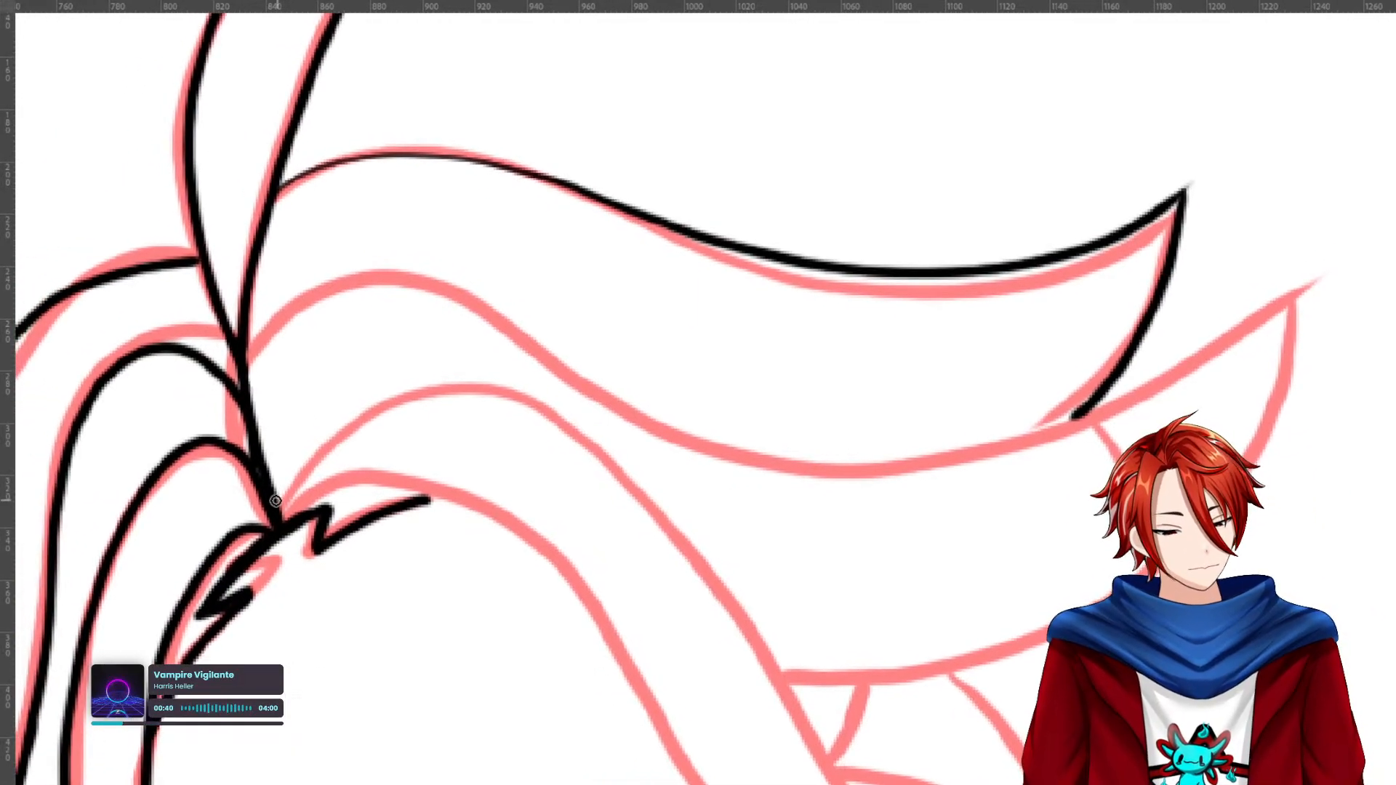
mouse_move(249, 422)
mouse_down()
mouse_move(305, 299)
mouse_move(447, 308)
mouse_move(584, 406)
mouse_move(760, 455)
mouse_move(1048, 432)
mouse_move(1373, 197)
mouse_move(1285, 301)
mouse_move(1238, 428)
mouse_move(951, 641)
mouse_move(781, 667)
mouse_move(835, 456)
mouse_up()
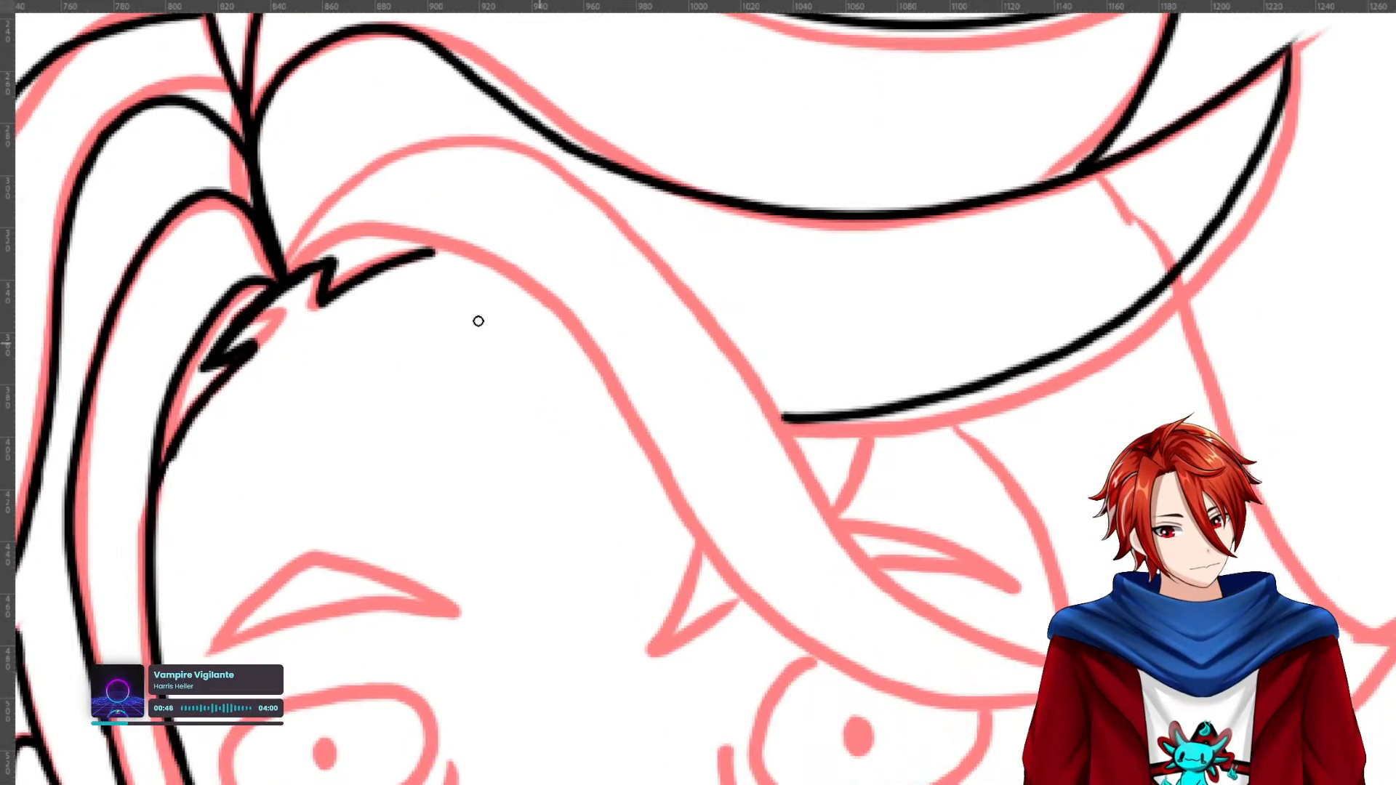
Ink the long bang sweeping across the forehead and the small hair tufts on either side of it.
mouse_move(294, 267)
mouse_down()
mouse_move(317, 166)
mouse_move(416, 118)
mouse_move(517, 142)
mouse_move(670, 311)
mouse_up()
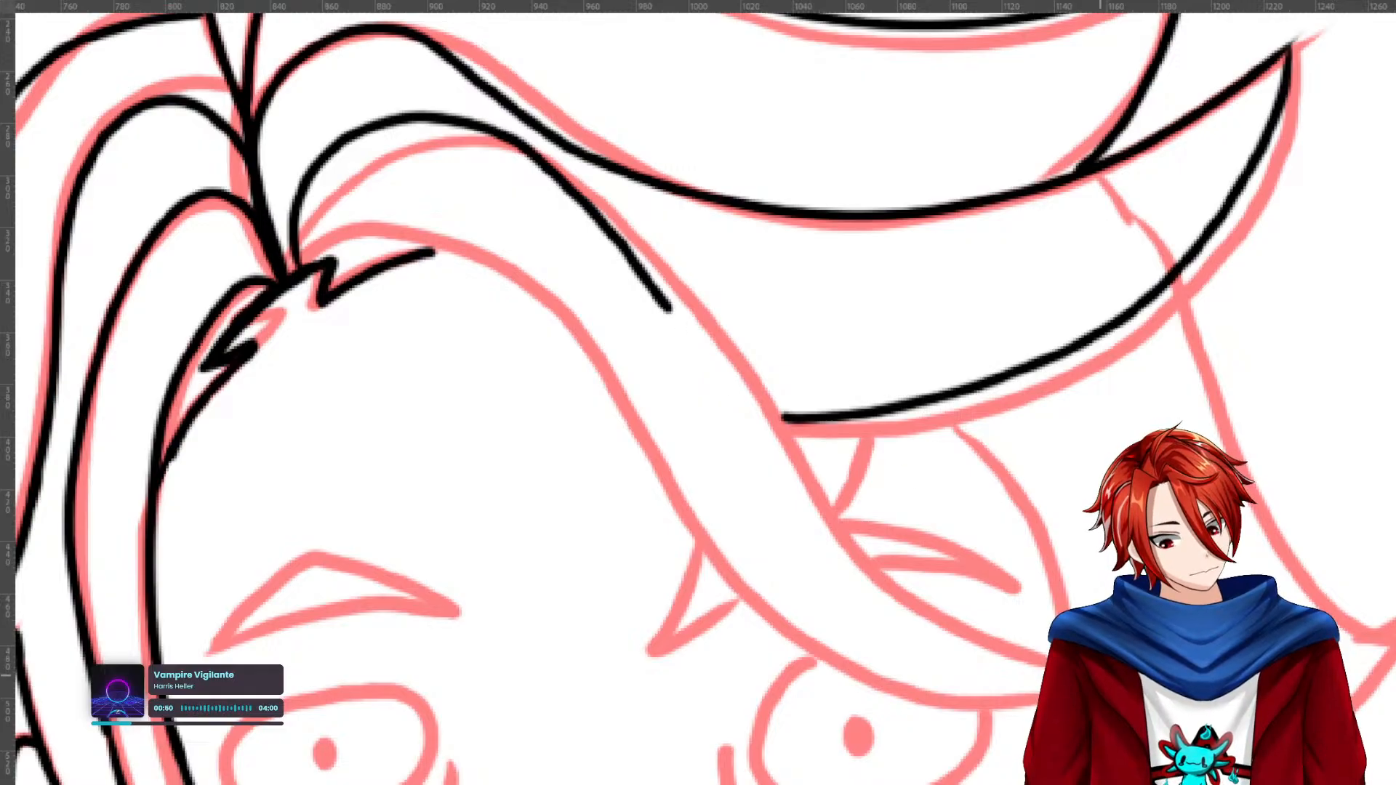
key(ctrl+z)
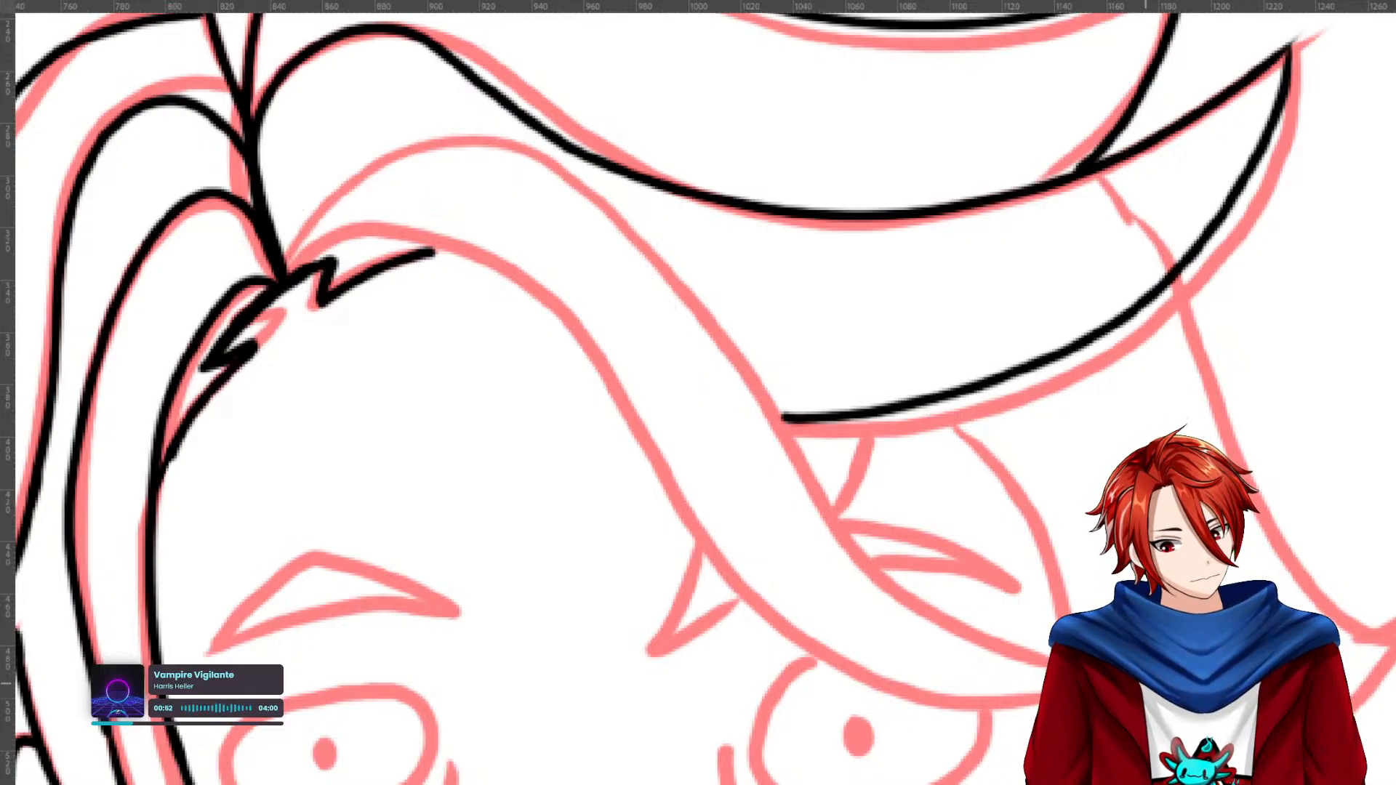
mouse_move(1013, 663)
mouse_down()
mouse_move(877, 568)
mouse_move(617, 225)
mouse_move(461, 124)
mouse_move(345, 122)
mouse_move(297, 198)
mouse_move(285, 262)
mouse_up()
mouse_move(1043, 710)
mouse_down()
mouse_move(951, 702)
mouse_move(384, 184)
mouse_move(294, 264)
mouse_up()
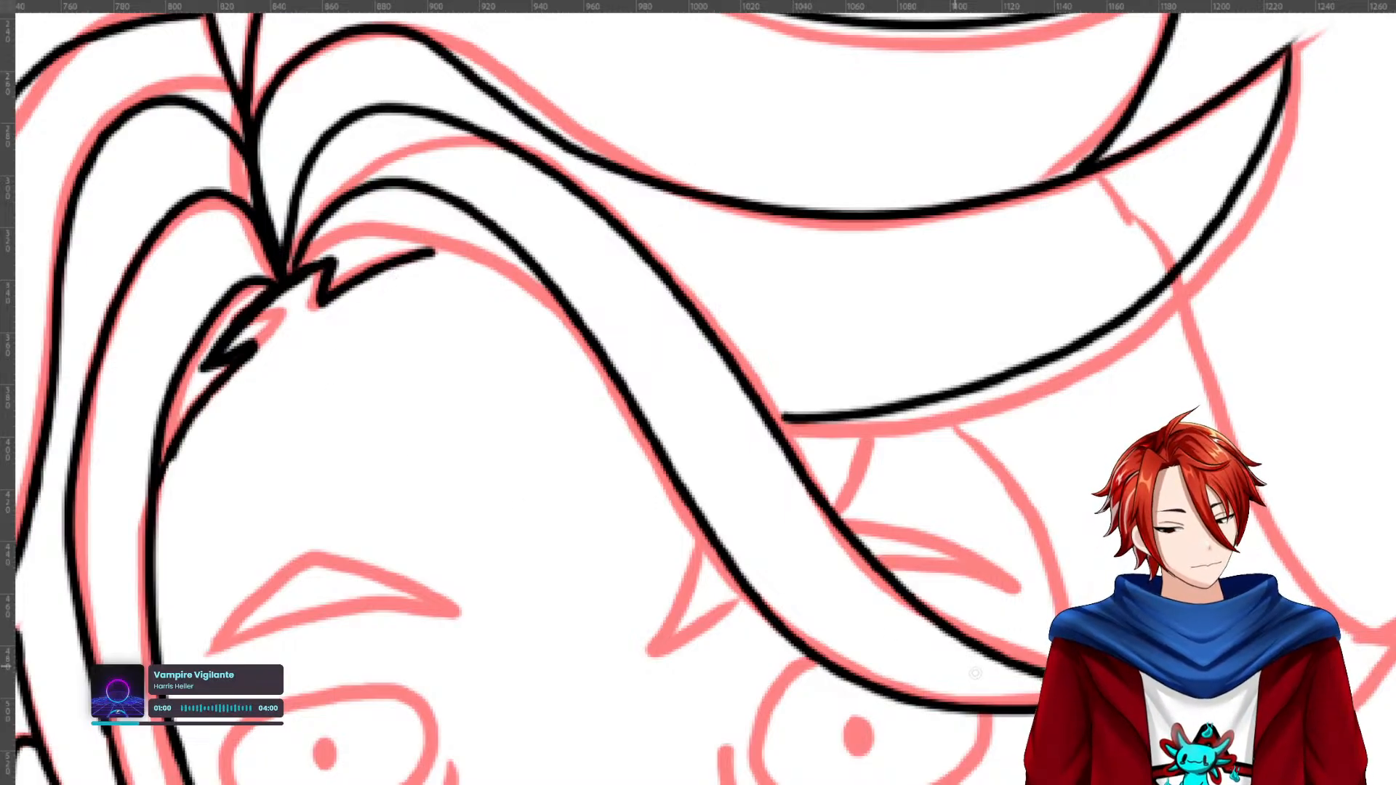
key(ctrl+z)
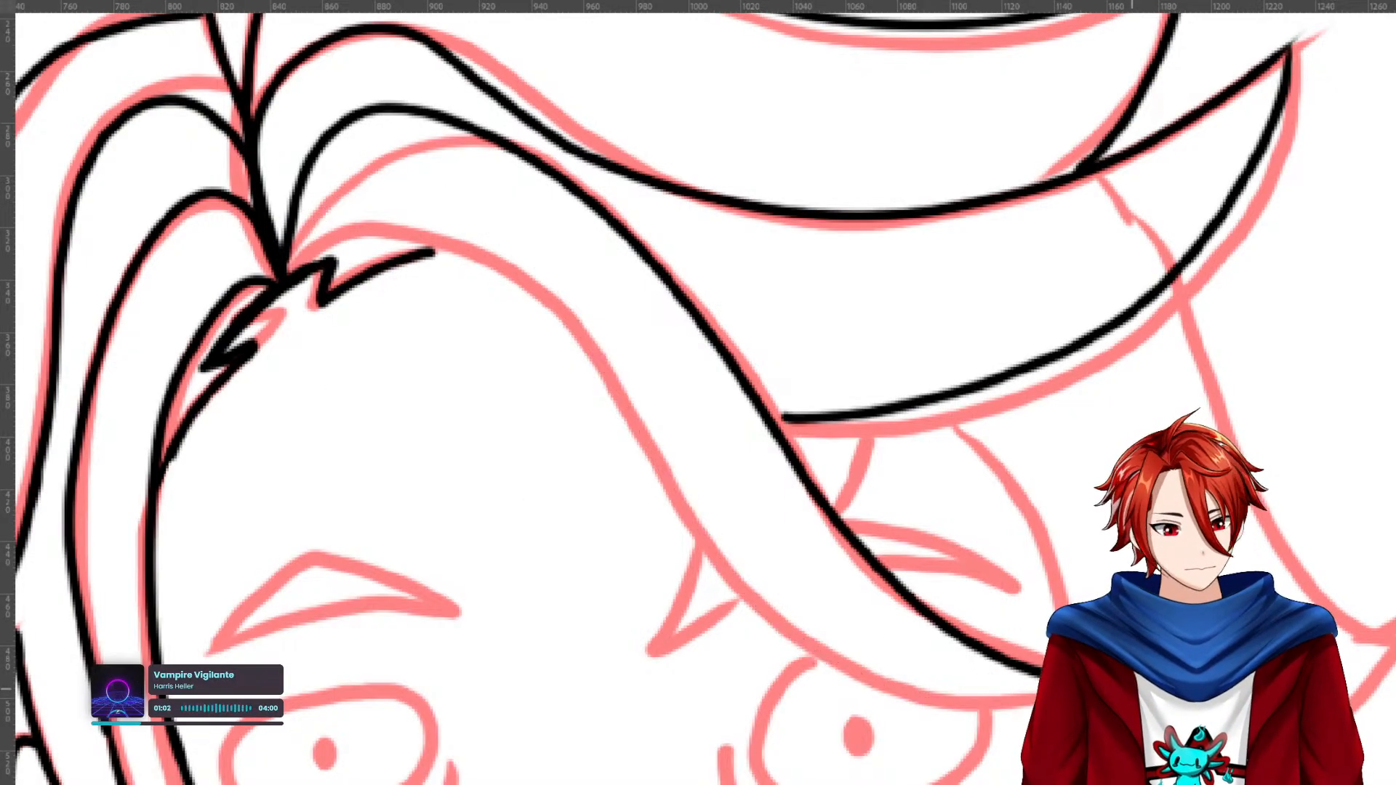
mouse_move(939, 725)
mouse_down()
mouse_move(570, 446)
mouse_move(383, 205)
mouse_move(320, 263)
mouse_up()
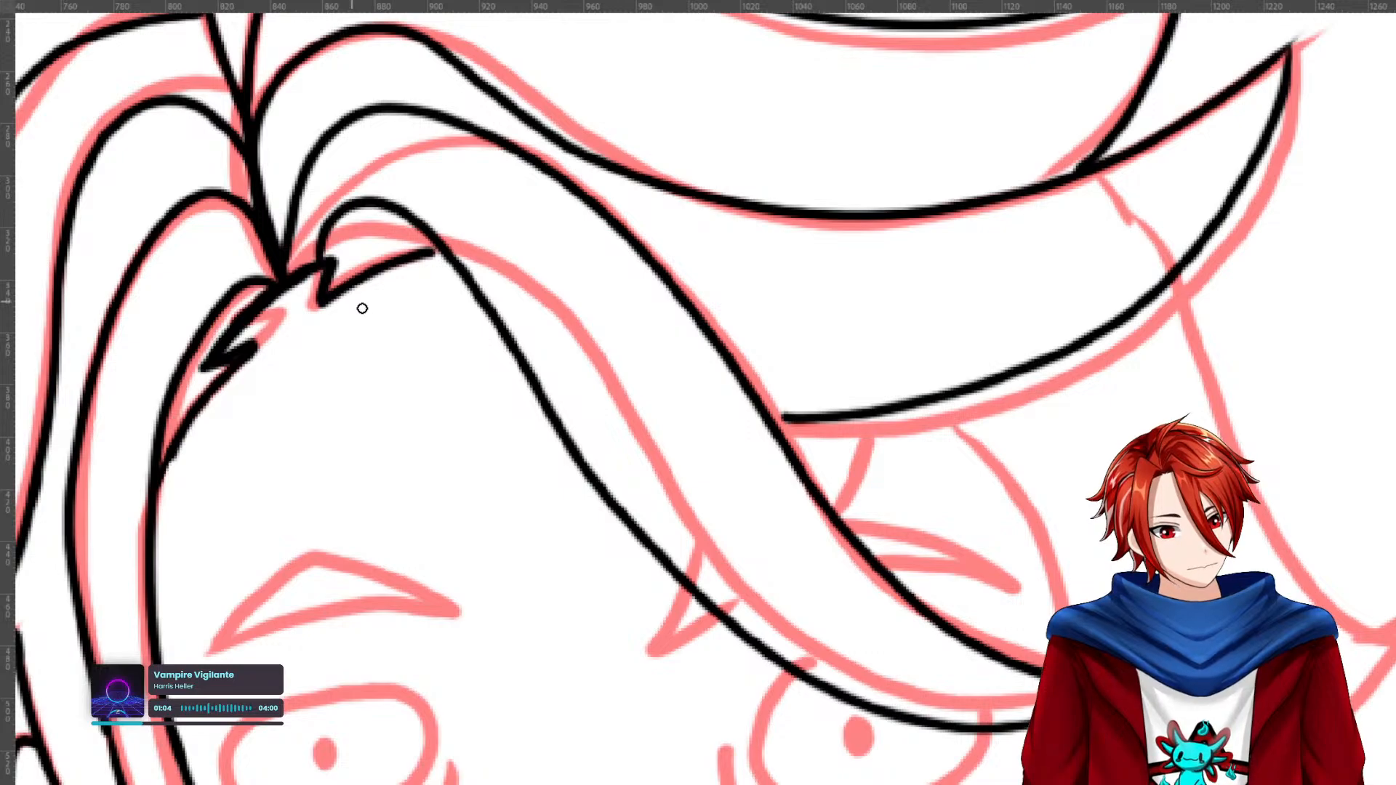
drag(426, 252, 441, 248)
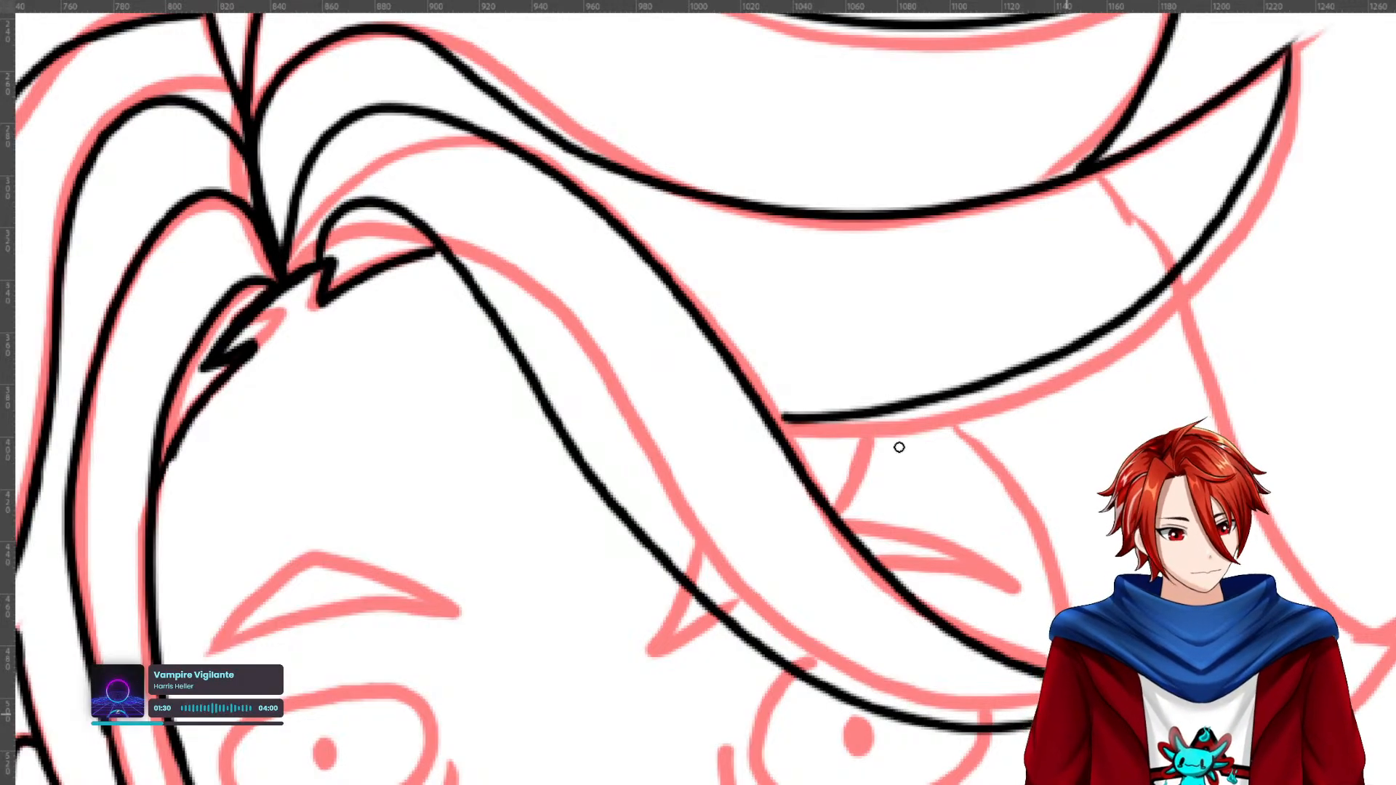
drag(886, 415, 838, 518)
mouse_move(675, 579)
mouse_down()
mouse_move(634, 626)
mouse_move(717, 615)
mouse_up()
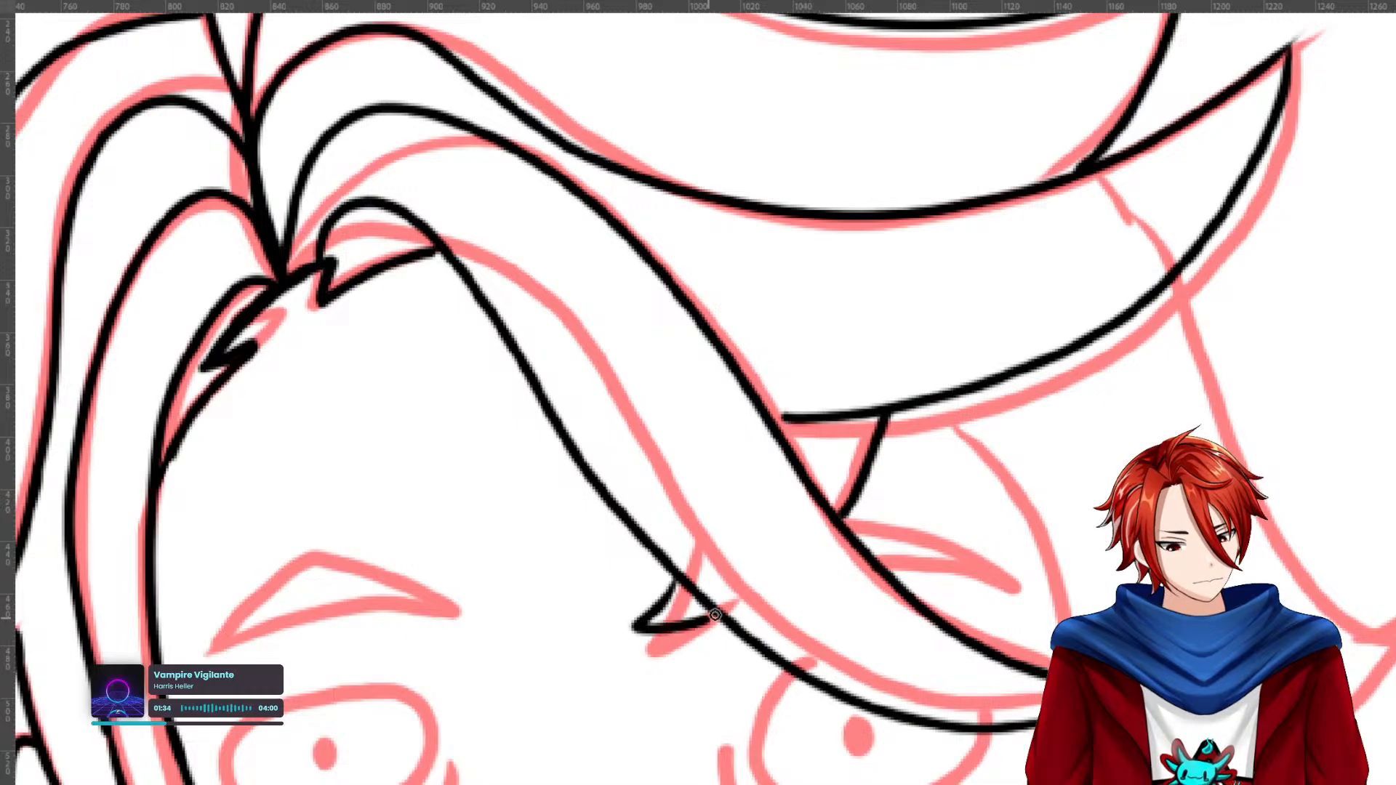
Ink both eyebrows in black, the right one emerging from behind the long bang.
mouse_move(845, 525)
mouse_down()
mouse_move(938, 542)
mouse_move(1022, 589)
mouse_move(874, 561)
mouse_up()
mouse_move(398, 635)
mouse_down()
mouse_move(943, 577)
mouse_move(804, 564)
mouse_move(752, 587)
mouse_up()
mouse_move(1008, 560)
mouse_down()
mouse_move(863, 492)
mouse_move(748, 586)
mouse_up()
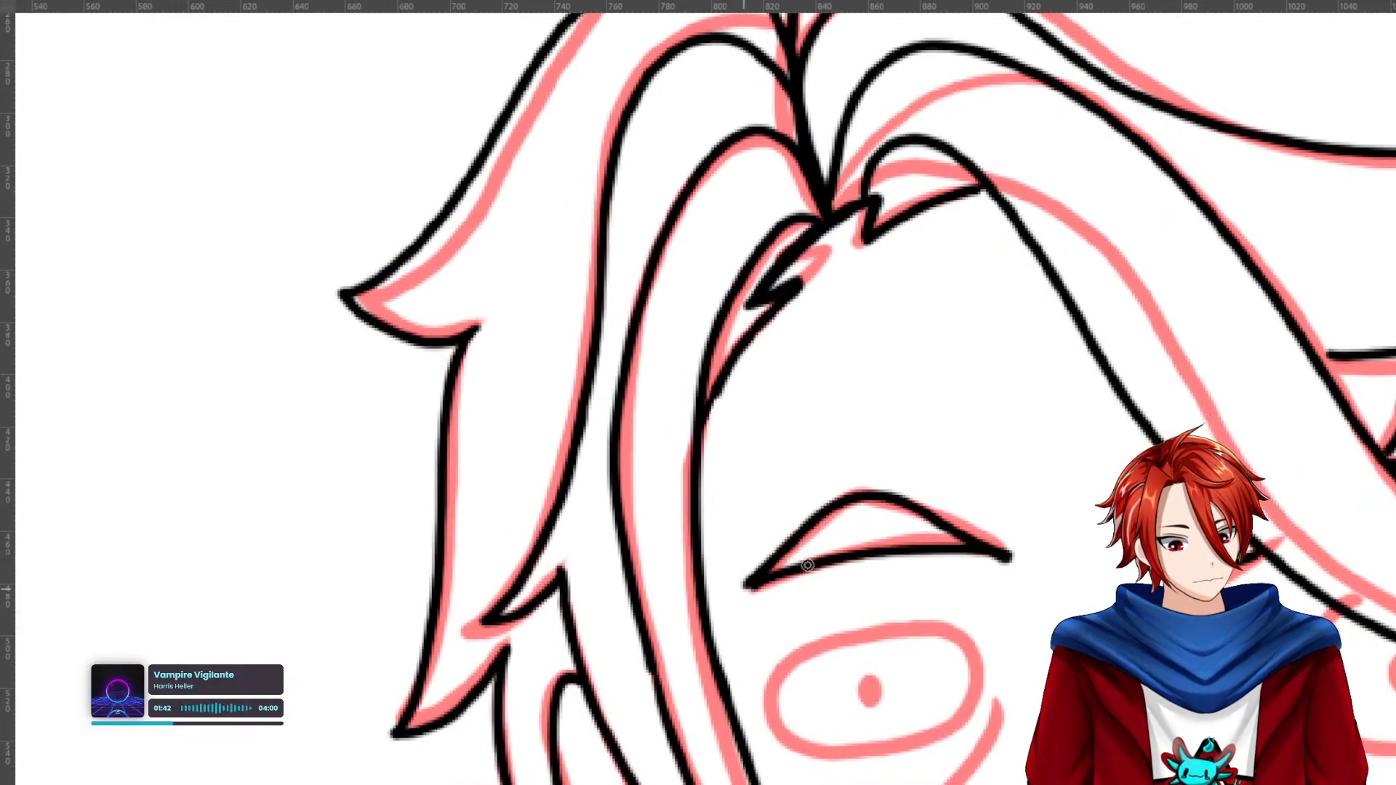
Ink both eye outlines and fill their small oval pupils in black.
drag(1393, 630, 993, 581)
mouse_move(760, 511)
mouse_down()
mouse_move(711, 591)
mouse_move(729, 639)
mouse_move(787, 663)
mouse_move(906, 639)
mouse_move(971, 569)
mouse_up()
drag(831, 571, 819, 570)
drag(460, 676, 863, 658)
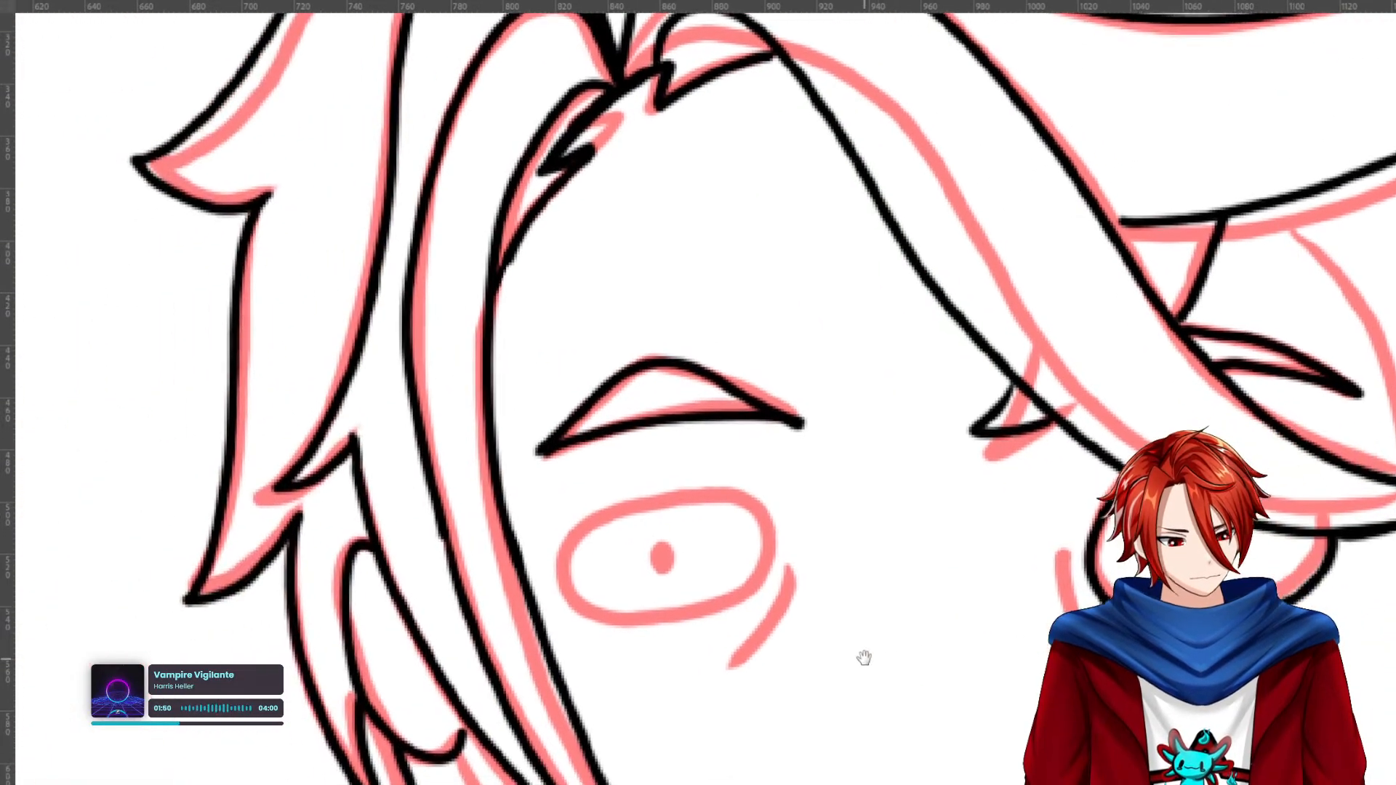
mouse_move(668, 619)
mouse_down()
mouse_move(765, 579)
mouse_move(761, 516)
mouse_move(680, 502)
mouse_move(588, 529)
mouse_move(565, 588)
mouse_move(618, 617)
mouse_move(712, 609)
mouse_up()
mouse_move(659, 547)
mouse_down()
mouse_move(662, 568)
mouse_move(663, 554)
mouse_up()
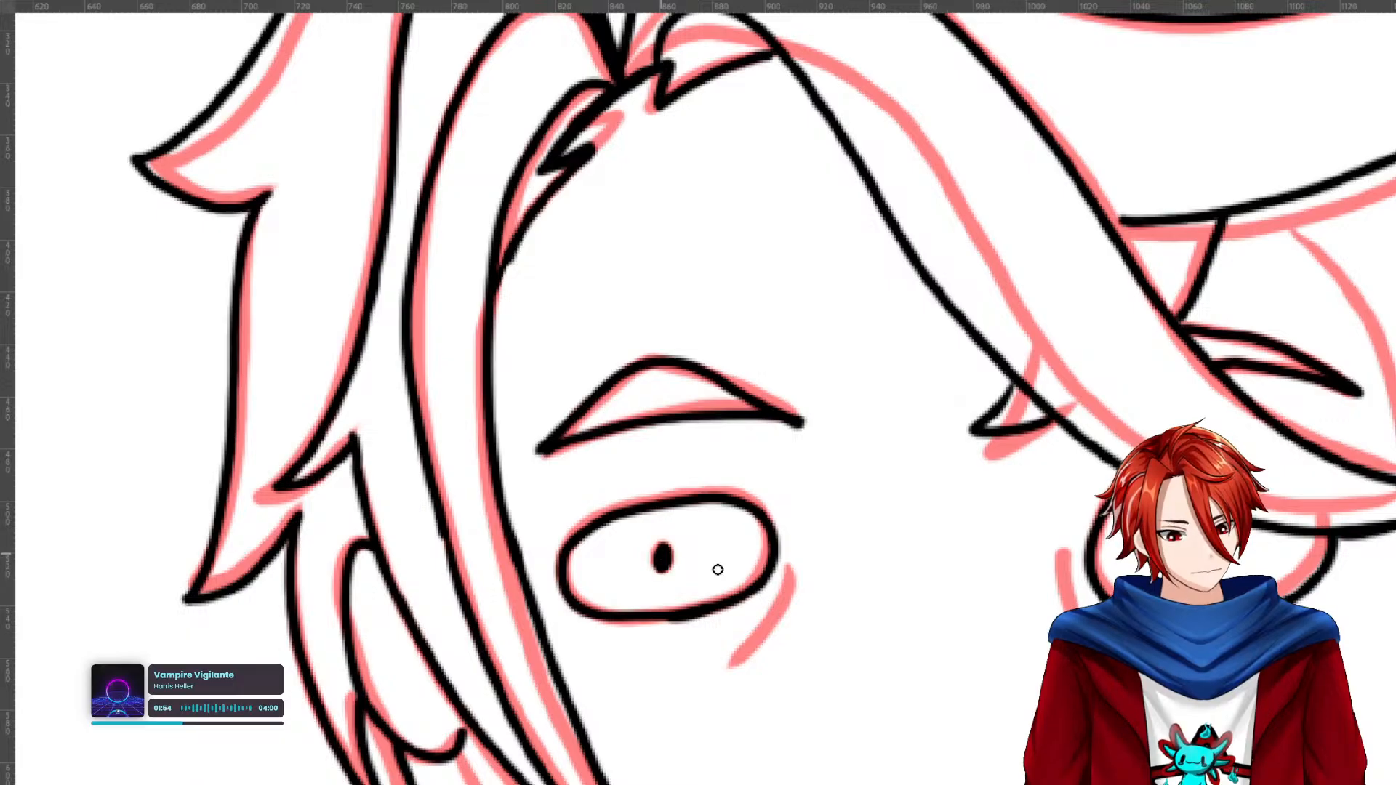
Ink the tired lines under the eyes and the short, straight mouth.
drag(794, 572, 732, 664)
drag(1042, 729, 1123, 457)
mouse_move(942, 561)
mouse_down()
mouse_move(1082, 547)
mouse_move(966, 599)
mouse_move(881, 562)
mouse_up()
Ink the outer right hair contour from beneath the swooping lock, through the side flick, to the jagged tufts by the jaw.
drag(1137, 131, 973, 647)
mouse_move(1032, 578)
mouse_down()
mouse_move(963, 530)
mouse_move(795, 567)
mouse_move(766, 619)
mouse_up()
mouse_move(683, 561)
mouse_down()
mouse_move(865, 677)
mouse_move(918, 604)
mouse_move(813, 505)
mouse_move(894, 594)
mouse_up()
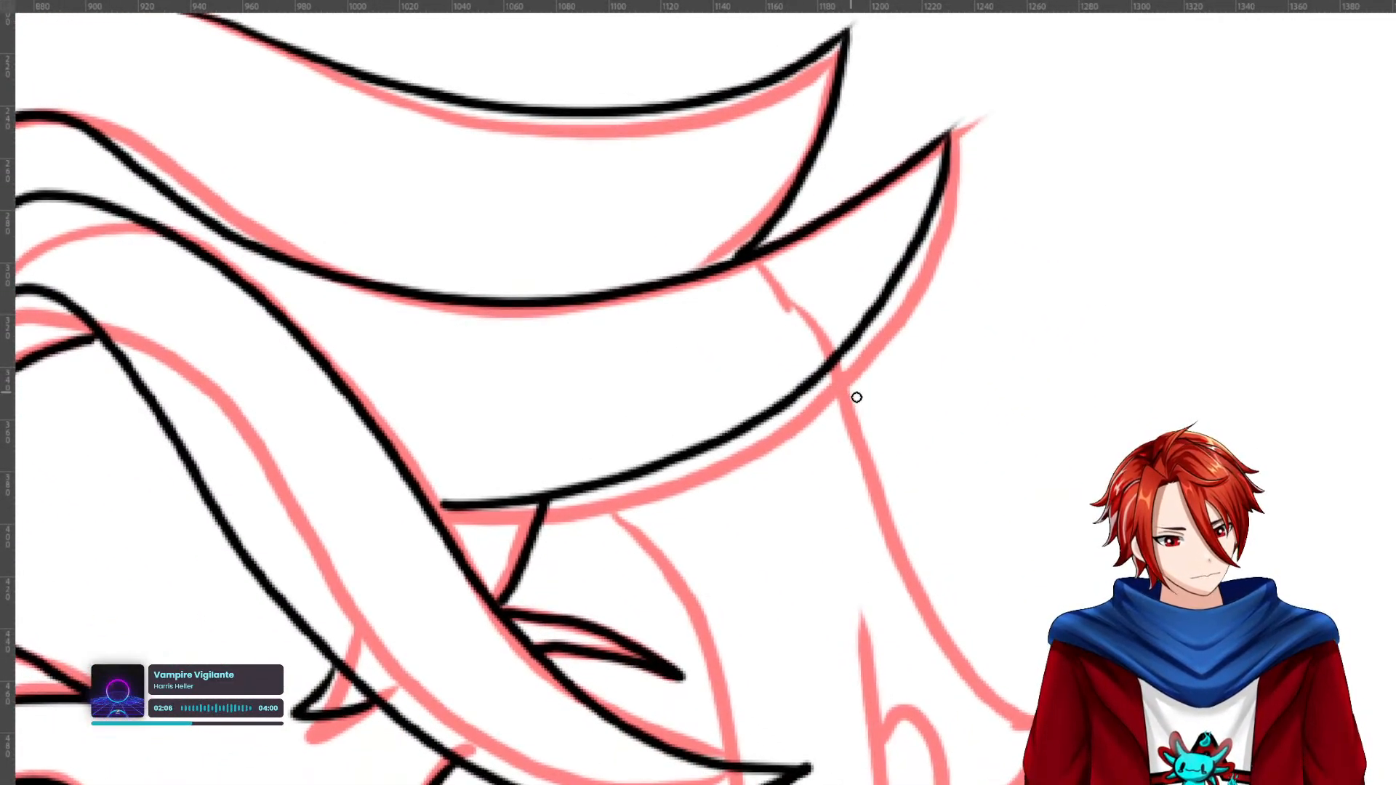
mouse_move(834, 367)
mouse_down()
mouse_move(868, 473)
mouse_move(1028, 730)
mouse_move(1081, 732)
mouse_move(1154, 550)
mouse_up()
mouse_move(1067, 642)
mouse_down()
mouse_move(907, 218)
mouse_move(861, 528)
mouse_up()
mouse_move(863, 467)
mouse_down()
mouse_move(931, 680)
mouse_move(800, 575)
mouse_move(680, 734)
mouse_move(652, 626)
mouse_move(625, 669)
mouse_move(589, 636)
mouse_up()
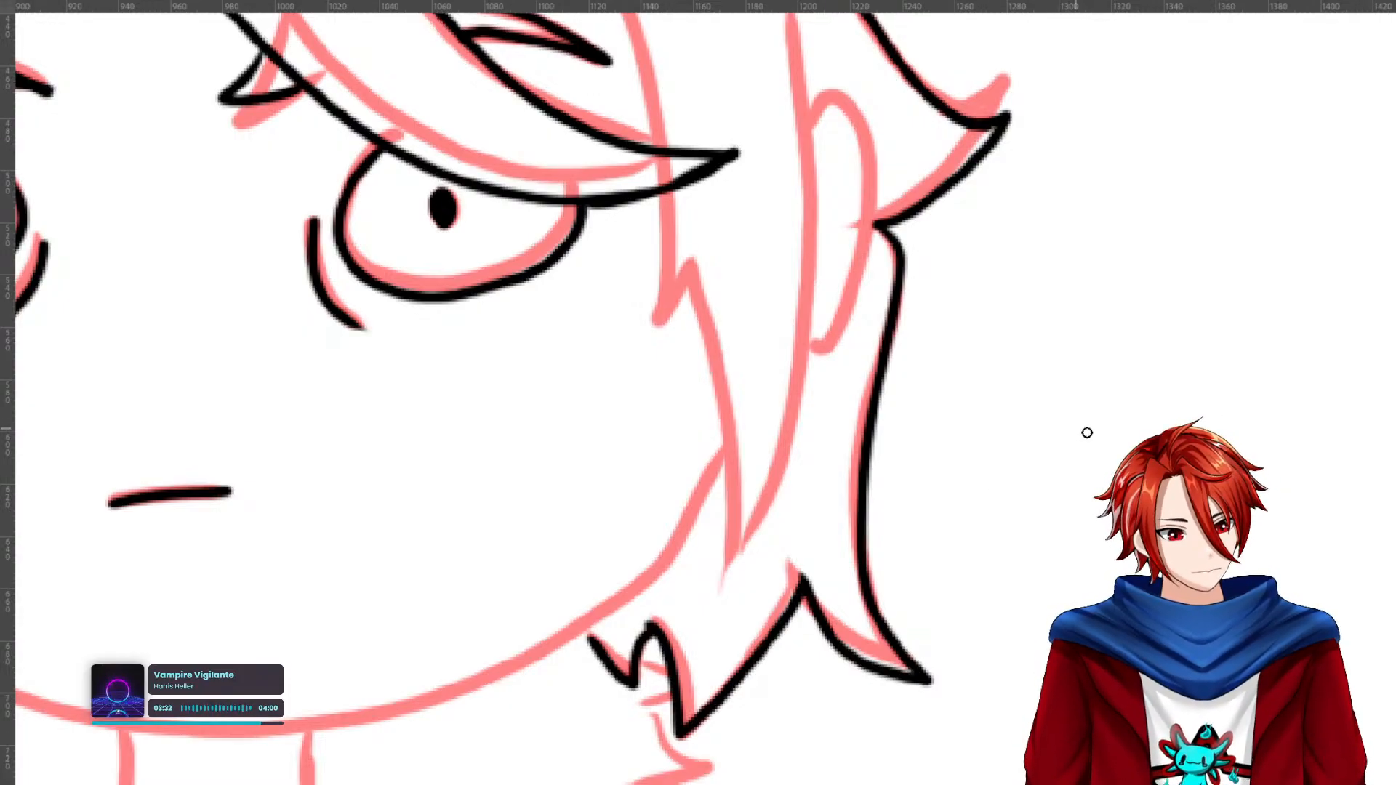
Ink the inner hair locks and the ear on the right side of the face over the red sketch.
drag(1101, 436, 1071, 715)
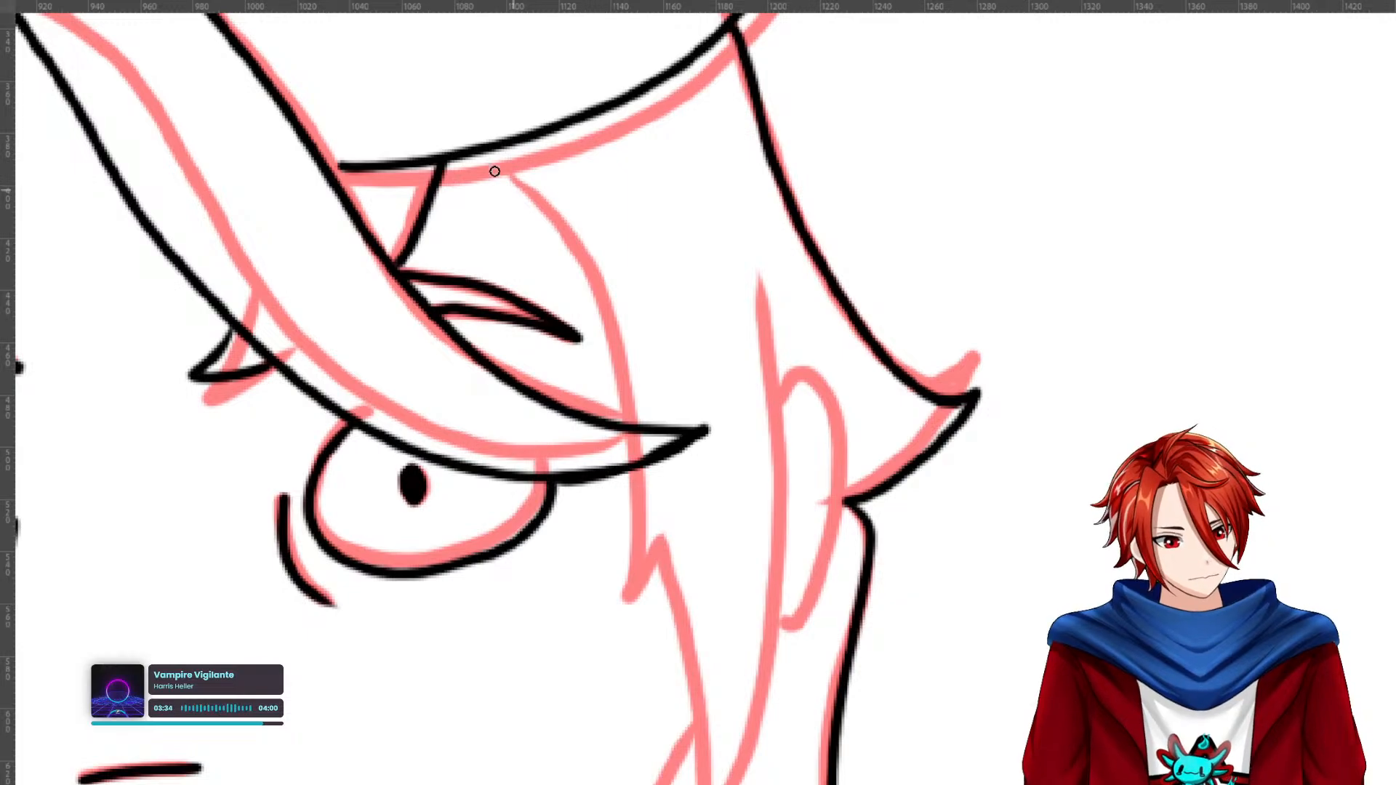
mouse_move(492, 145)
mouse_down()
mouse_move(588, 264)
mouse_move(621, 350)
mouse_move(639, 528)
mouse_move(622, 613)
mouse_move(659, 549)
mouse_up()
drag(695, 706, 702, 430)
mouse_move(665, 265)
mouse_down()
mouse_move(710, 496)
mouse_move(697, 592)
mouse_move(763, 445)
mouse_move(787, 293)
mouse_move(785, 96)
mouse_move(826, 460)
mouse_move(830, 648)
mouse_move(805, 549)
mouse_up()
mouse_move(868, 668)
mouse_down()
mouse_move(846, 445)
mouse_move(870, 527)
mouse_move(861, 626)
mouse_move(820, 699)
mouse_up()
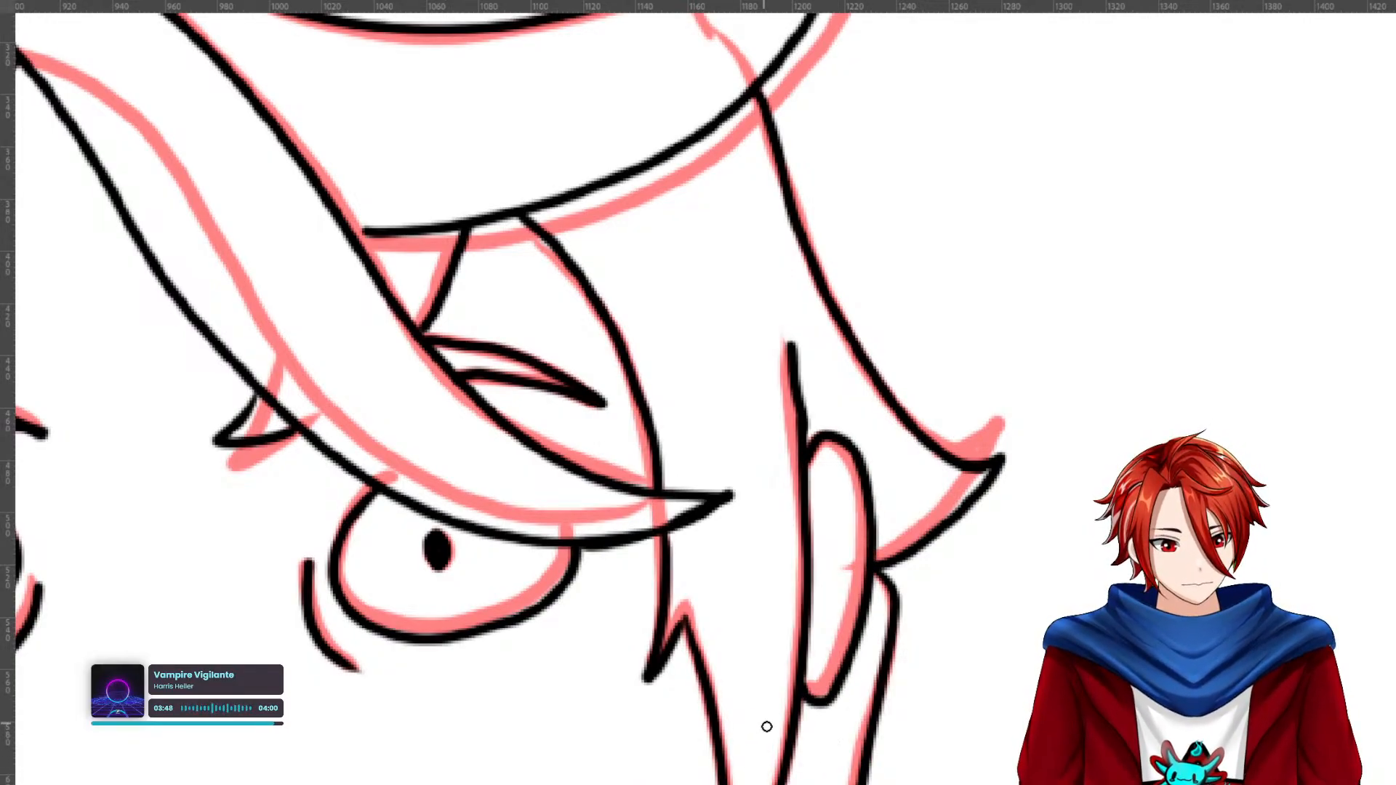
Ink the curved jawline over the red sketch, extending its end to meet the right side hair lock.
mouse_move(862, 558)
mouse_down()
mouse_move(1136, 128)
mouse_move(1174, 97)
mouse_move(1084, 295)
mouse_move(405, 400)
mouse_move(504, 598)
mouse_move(1015, 534)
mouse_move(1023, 549)
mouse_up()
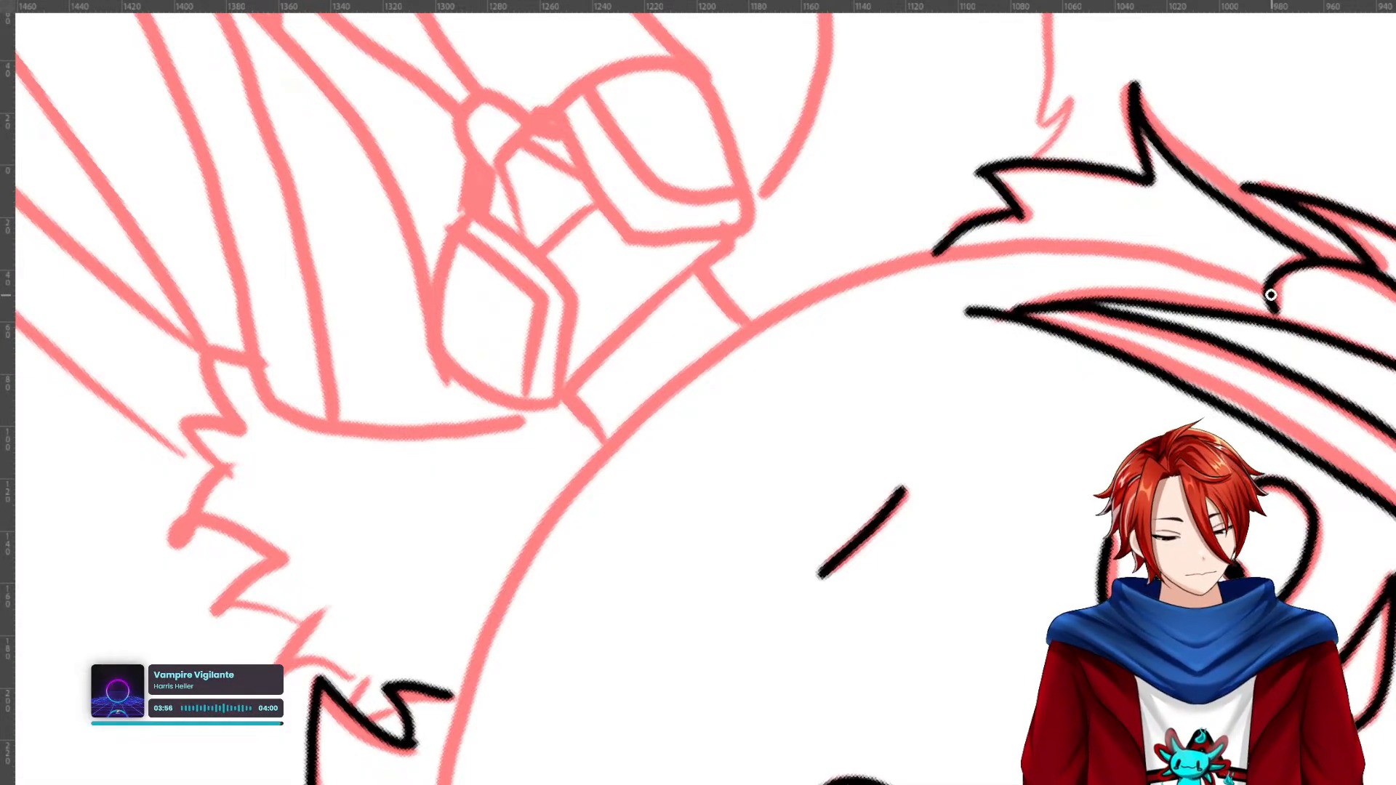
mouse_move(1265, 286)
mouse_down()
mouse_move(1035, 248)
mouse_move(949, 255)
mouse_move(753, 340)
mouse_move(628, 439)
mouse_move(531, 571)
mouse_move(463, 733)
mouse_move(548, 409)
mouse_up()
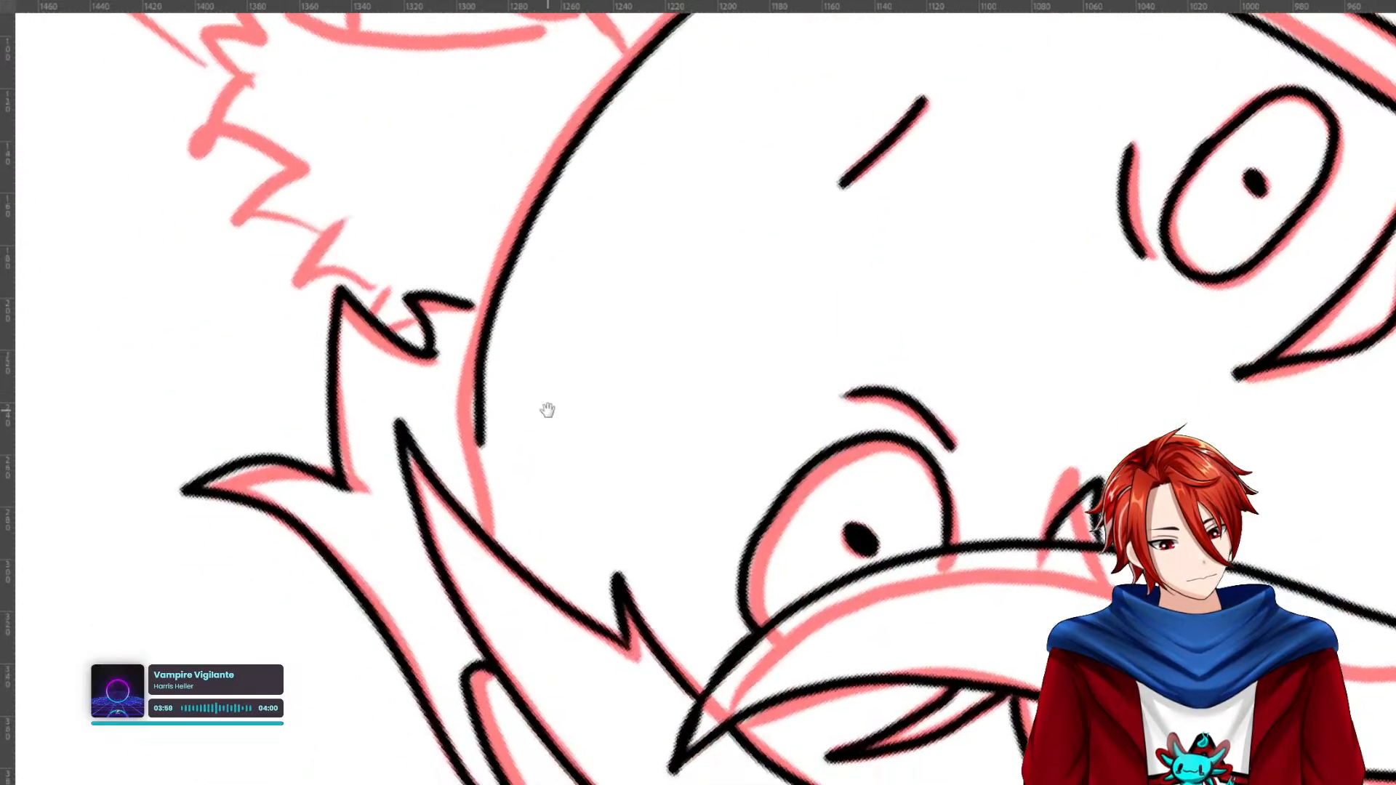
drag(475, 375, 498, 549)
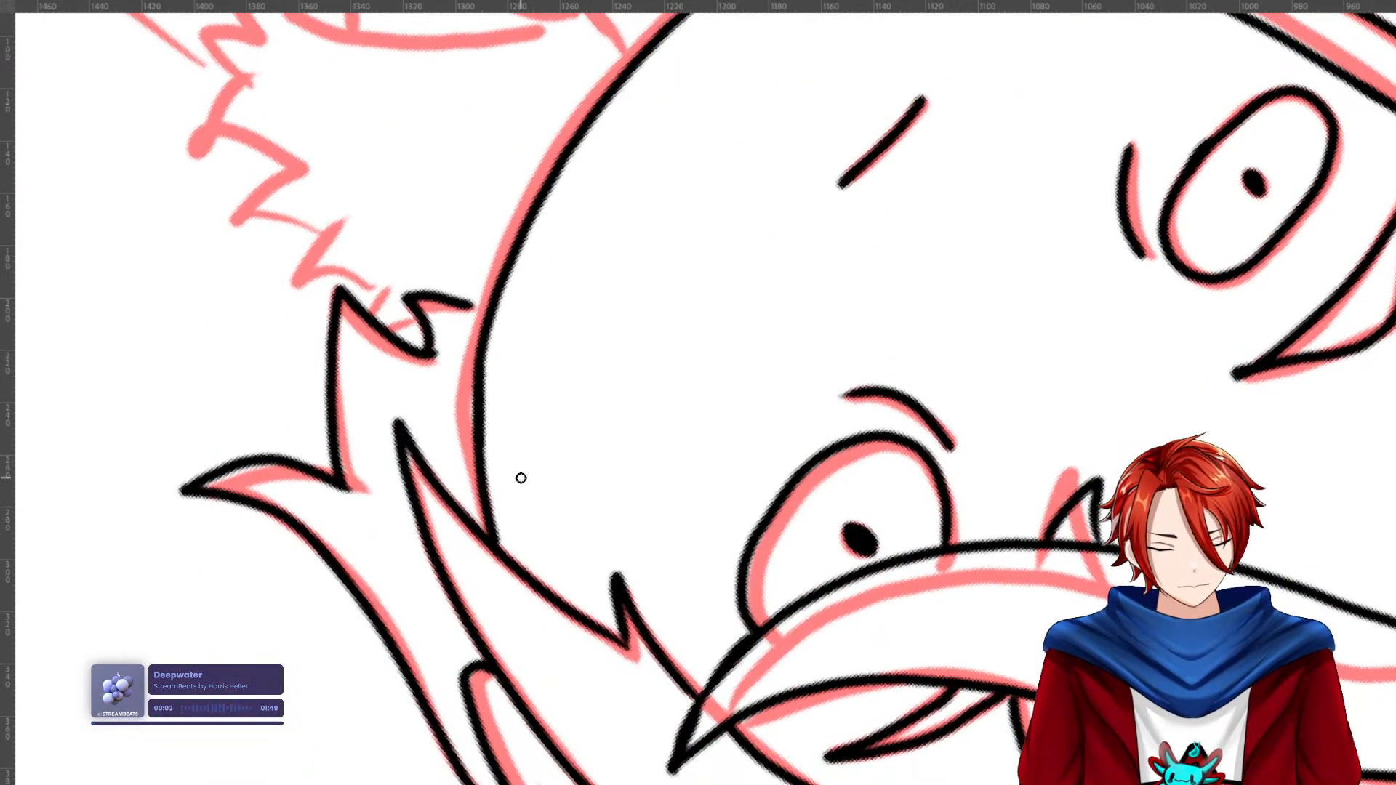
key(Escape)
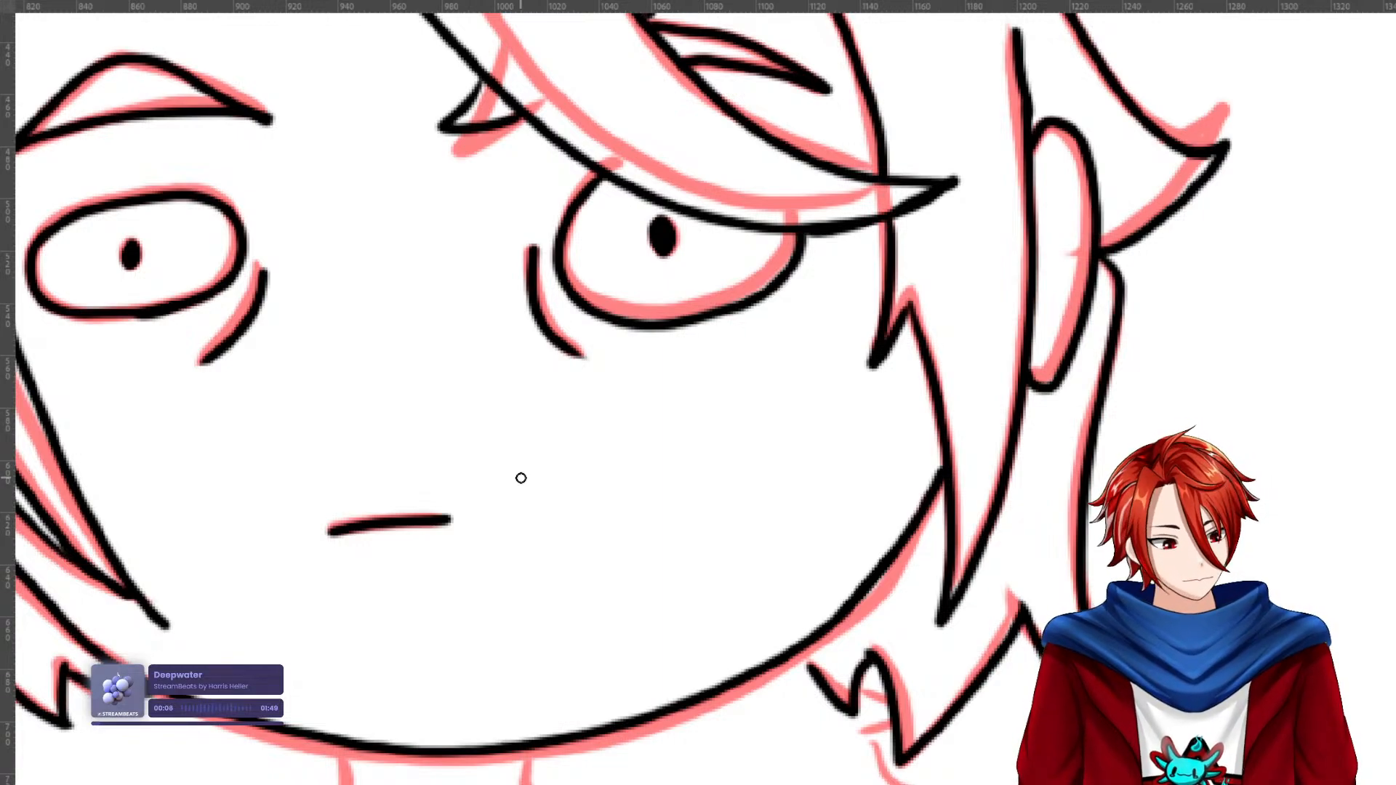
Ink the neck, the shirt neckline and the left collar flap with its inner border line.
mouse_move(689, 739)
mouse_down()
mouse_move(888, 552)
mouse_move(924, 497)
mouse_up()
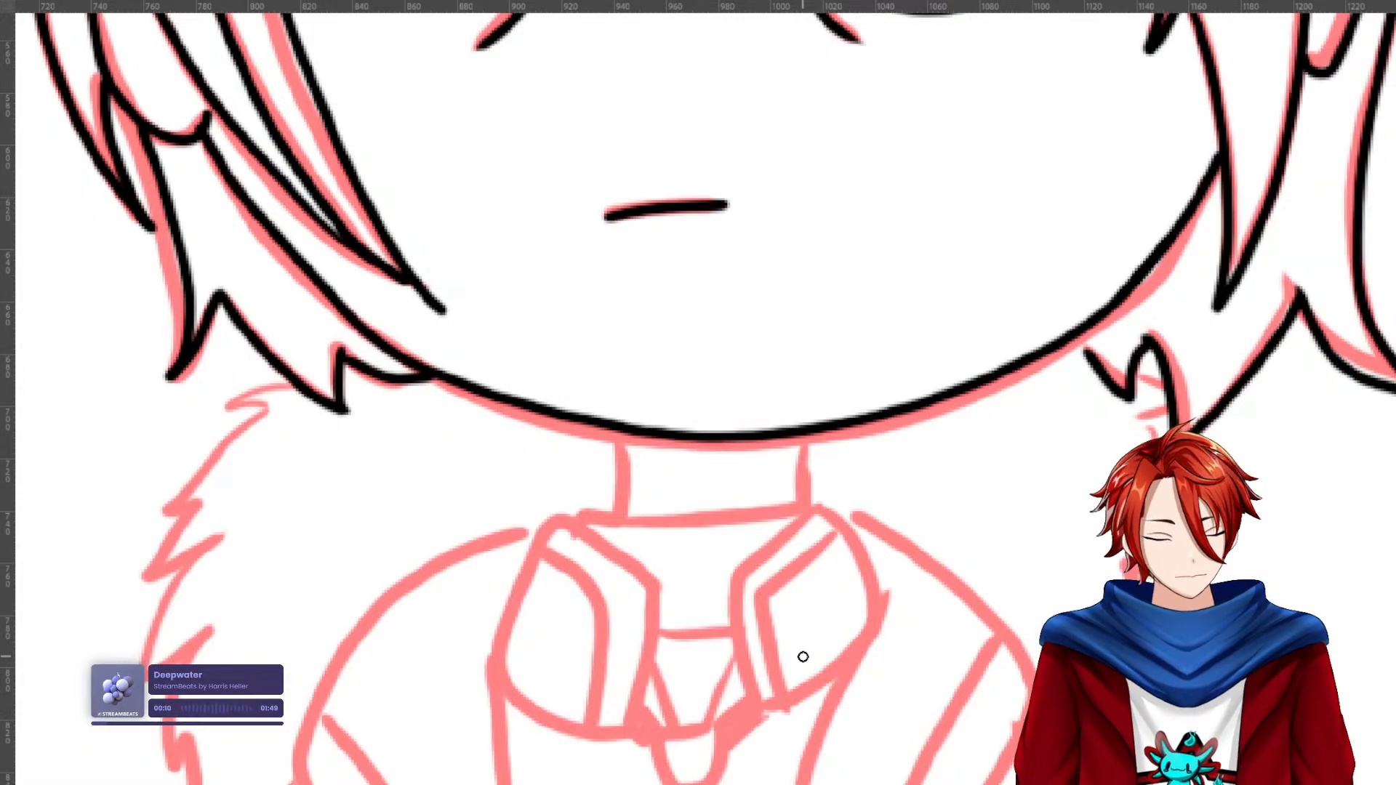
mouse_move(804, 437)
mouse_down()
mouse_move(802, 503)
mouse_move(623, 461)
mouse_move(624, 514)
mouse_move(734, 517)
mouse_move(609, 542)
mouse_up()
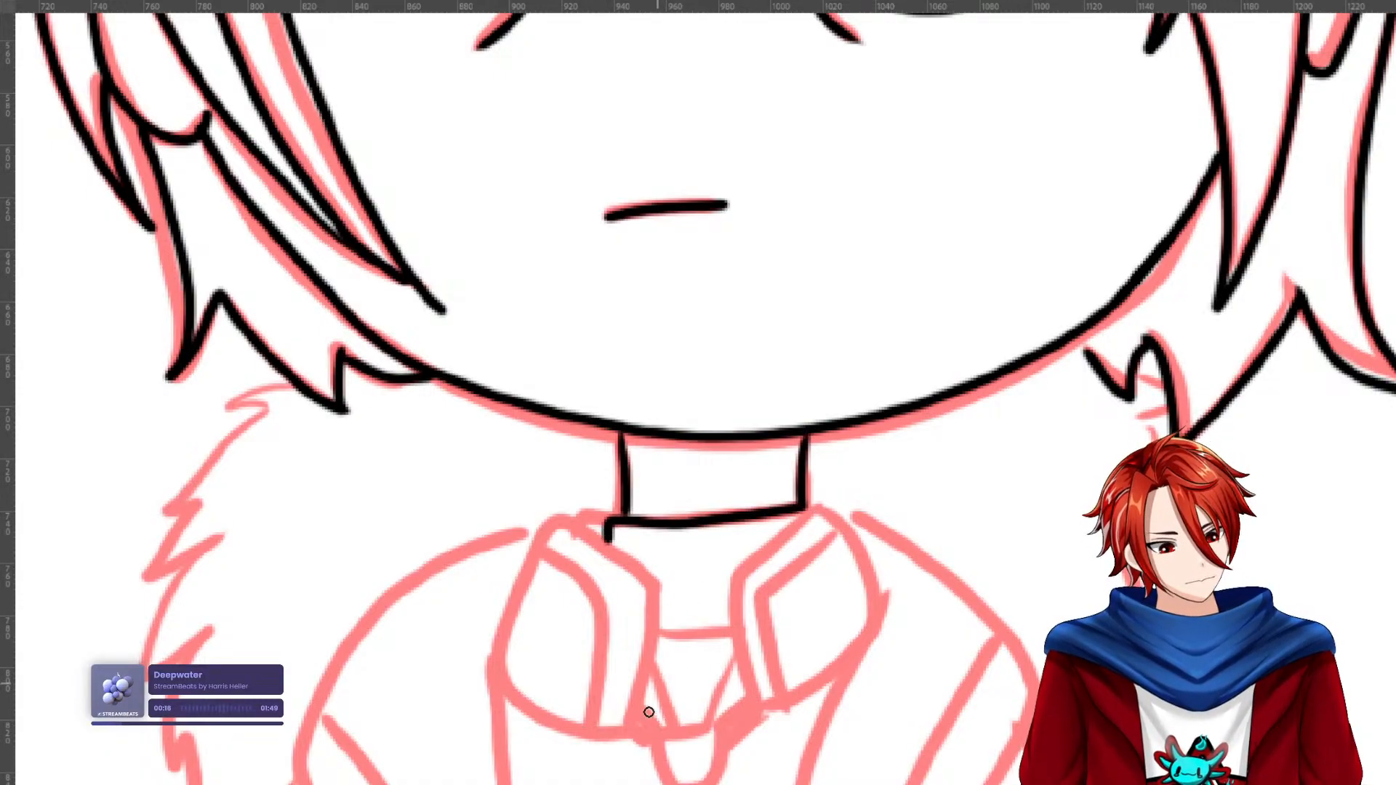
mouse_move(639, 738)
mouse_down()
mouse_move(656, 597)
mouse_move(564, 526)
mouse_move(533, 569)
mouse_move(505, 679)
mouse_move(544, 719)
mouse_move(638, 738)
mouse_up()
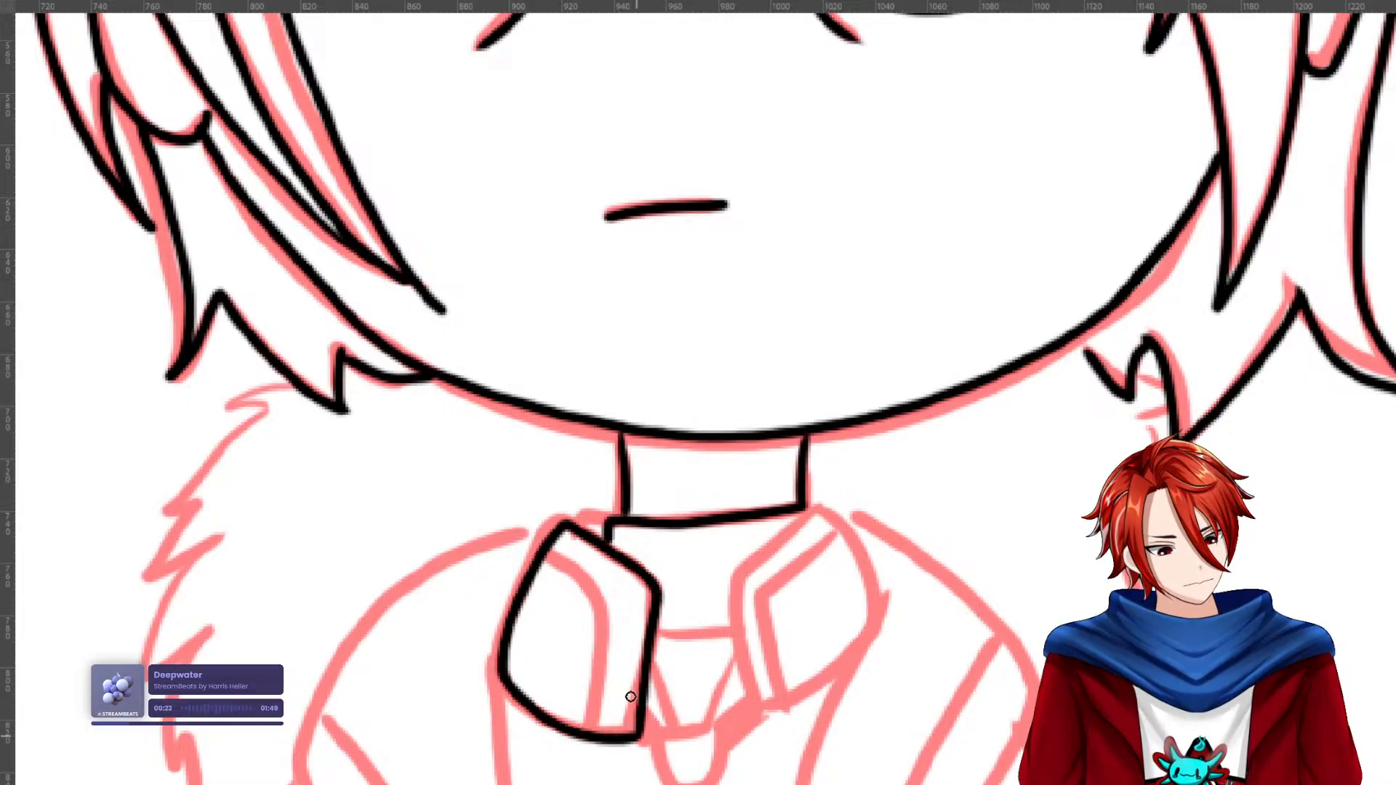
mouse_move(554, 554)
mouse_down()
mouse_move(631, 598)
mouse_move(620, 738)
mouse_up()
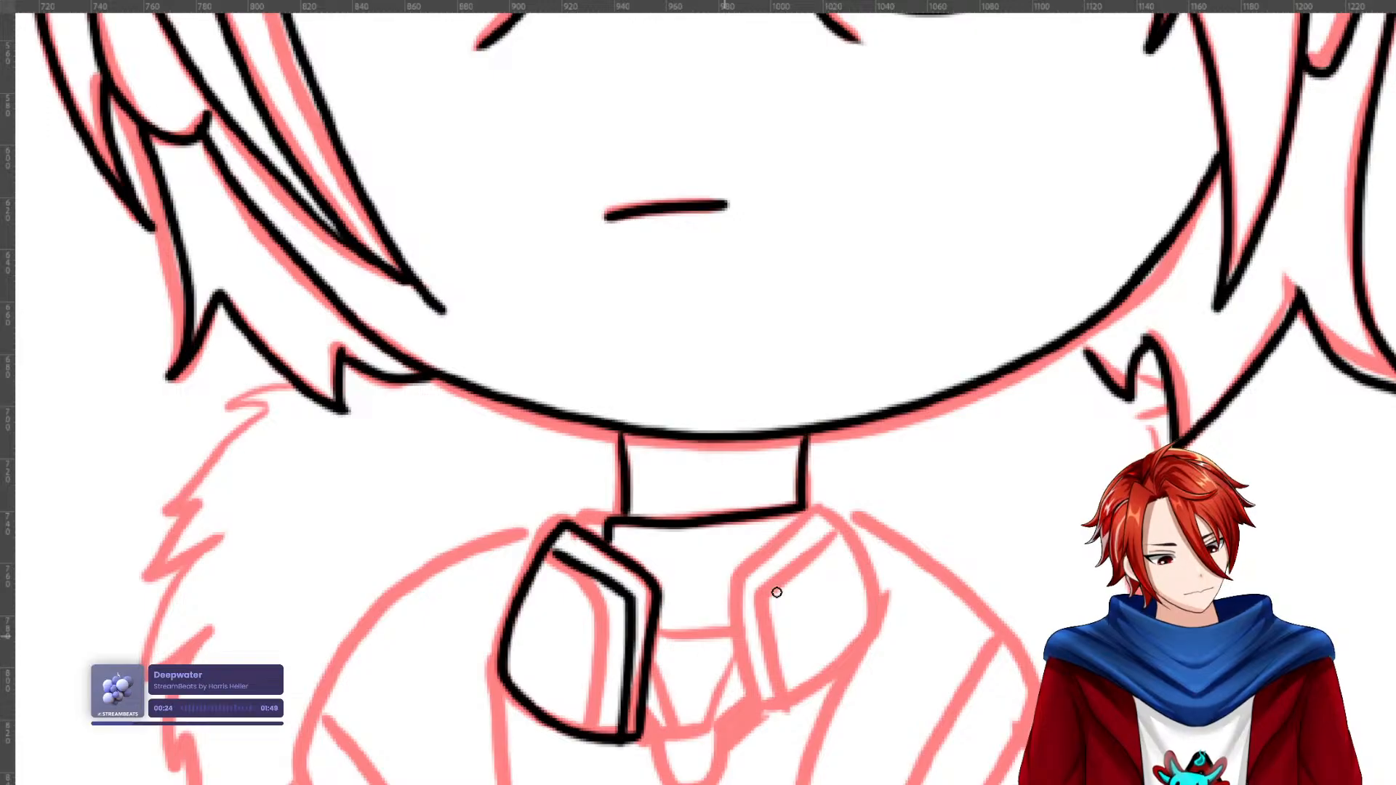
Ink the right collar flap, the tie knot between the collar flaps and both edges of the hanging tie.
mouse_move(820, 509)
mouse_down()
mouse_move(735, 588)
mouse_move(760, 710)
mouse_move(808, 694)
mouse_move(875, 636)
mouse_move(830, 523)
mouse_move(840, 539)
mouse_move(763, 599)
mouse_move(762, 707)
mouse_up()
drag(731, 634, 655, 631)
mouse_move(736, 646)
mouse_down()
mouse_move(704, 726)
mouse_move(674, 729)
mouse_move(651, 666)
mouse_up()
mouse_move(645, 713)
mouse_down()
mouse_move(658, 751)
mouse_move(740, 708)
mouse_move(772, 612)
mouse_move(765, 601)
mouse_move(737, 618)
mouse_move(738, 677)
mouse_move(720, 695)
mouse_move(689, 692)
mouse_move(674, 664)
mouse_move(697, 627)
mouse_up()
mouse_move(770, 711)
mouse_down()
mouse_move(770, 544)
mouse_move(694, 556)
mouse_move(674, 773)
mouse_up()
drag(732, 537, 769, 754)
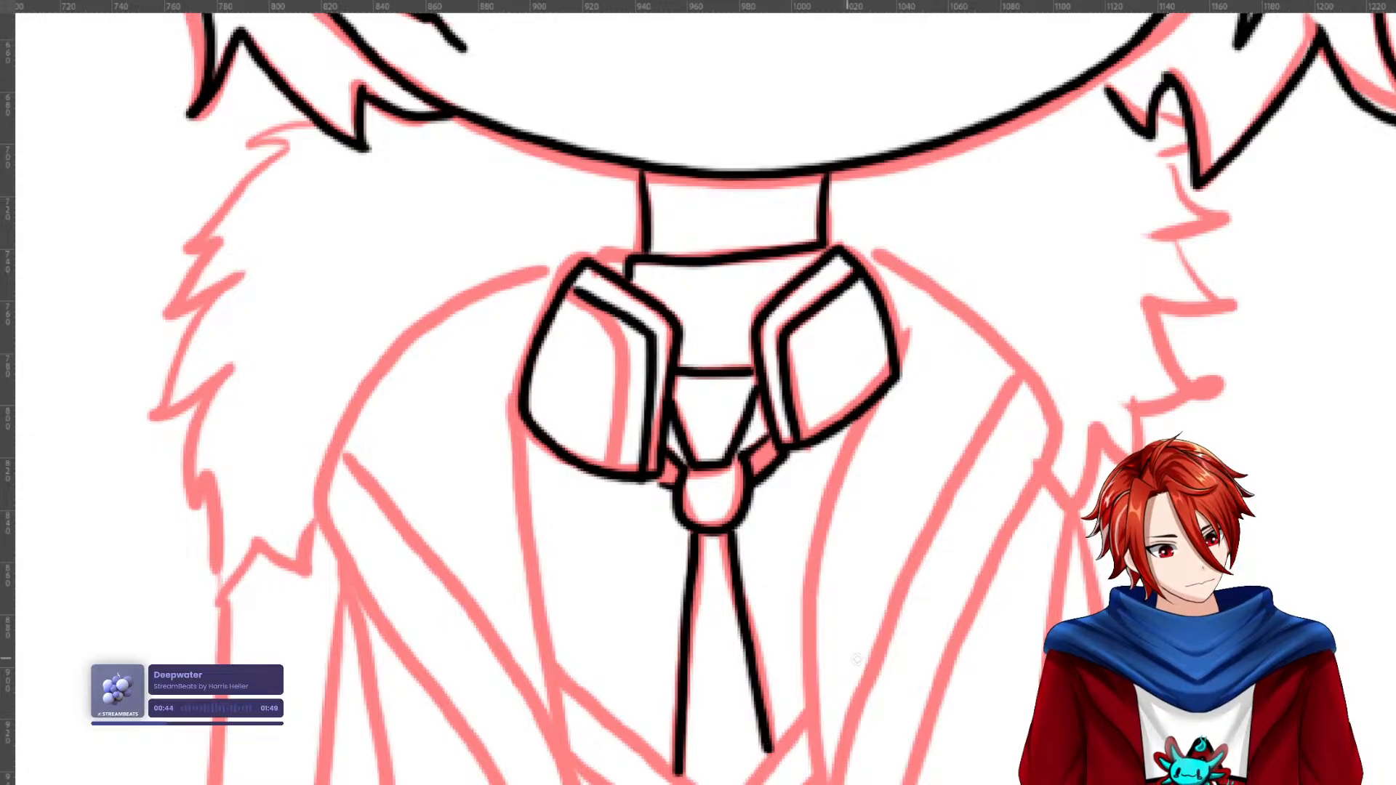
Ink the outer edge of the coat's left lapel from the collar around the shoulder down to the canvas bottom.
drag(850, 493, 835, 399)
mouse_move(571, 175)
mouse_down()
mouse_move(404, 269)
mouse_move(327, 372)
mouse_move(311, 421)
mouse_up()
drag(404, 486, 335, 305)
mouse_move(242, 237)
mouse_down()
mouse_move(389, 479)
mouse_move(513, 784)
mouse_up()
drag(563, 724, 530, 402)
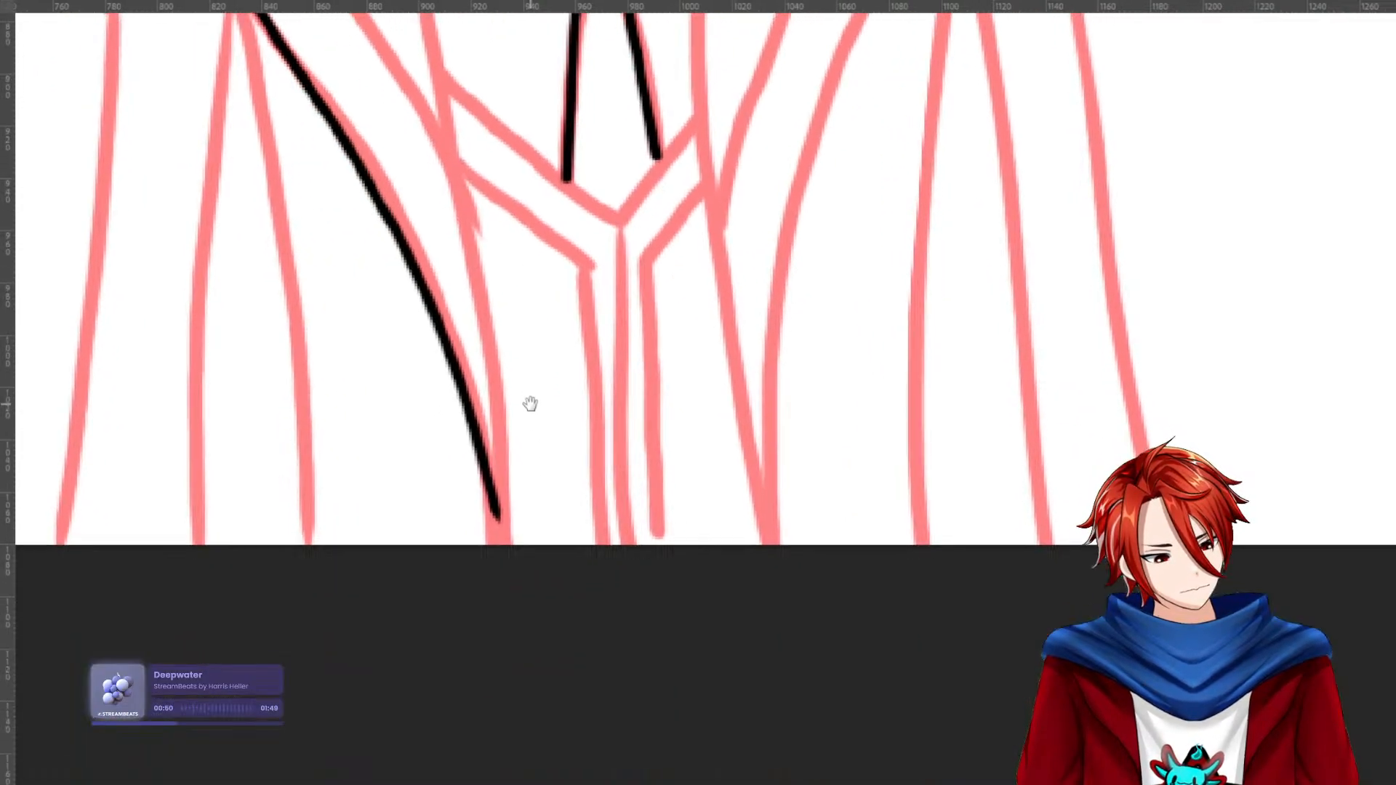
mouse_move(495, 499)
mouse_down()
mouse_move(506, 572)
mouse_move(555, 651)
mouse_move(561, 698)
mouse_up()
drag(553, 458, 542, 567)
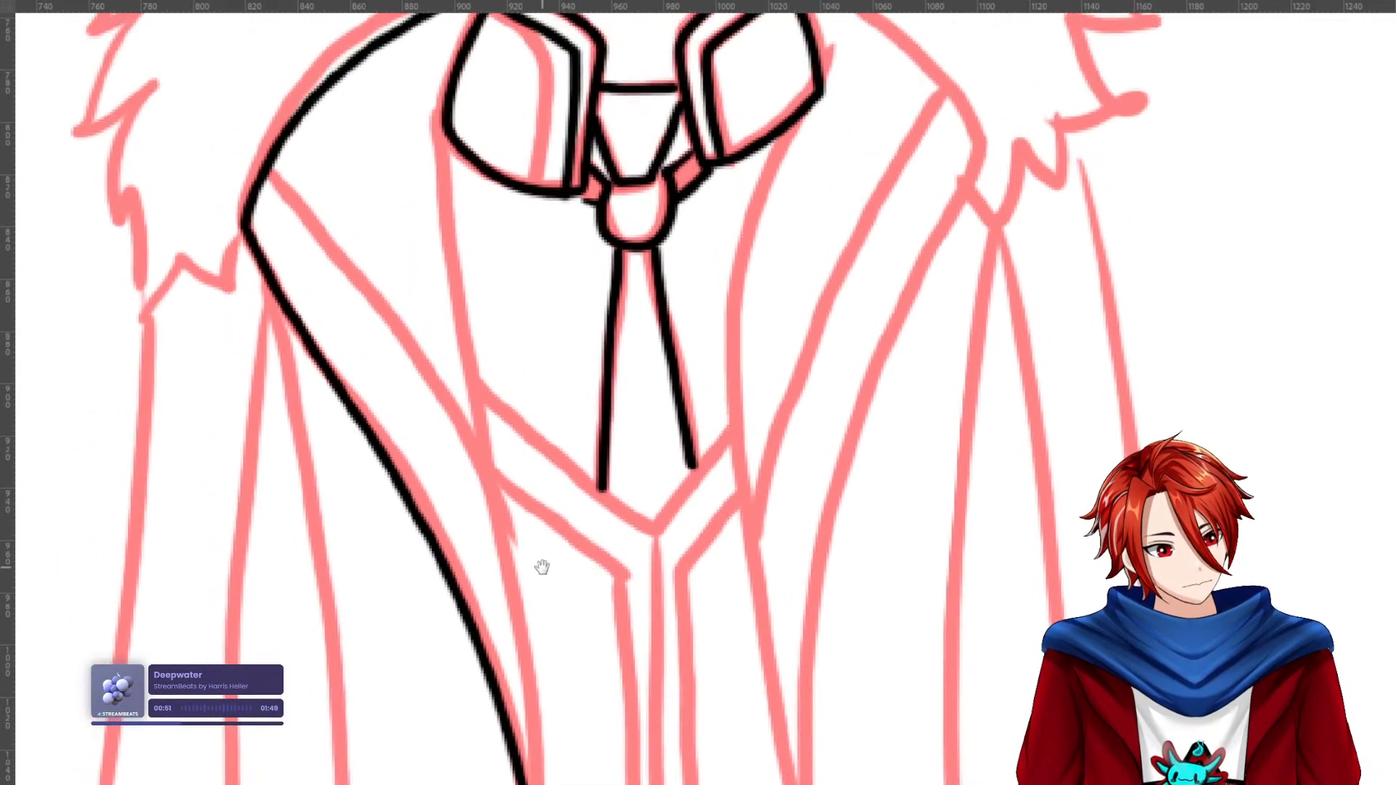
Ink the inner coat edges on both sides of the tie and the outer edge of the right lapel.
drag(433, 76, 535, 784)
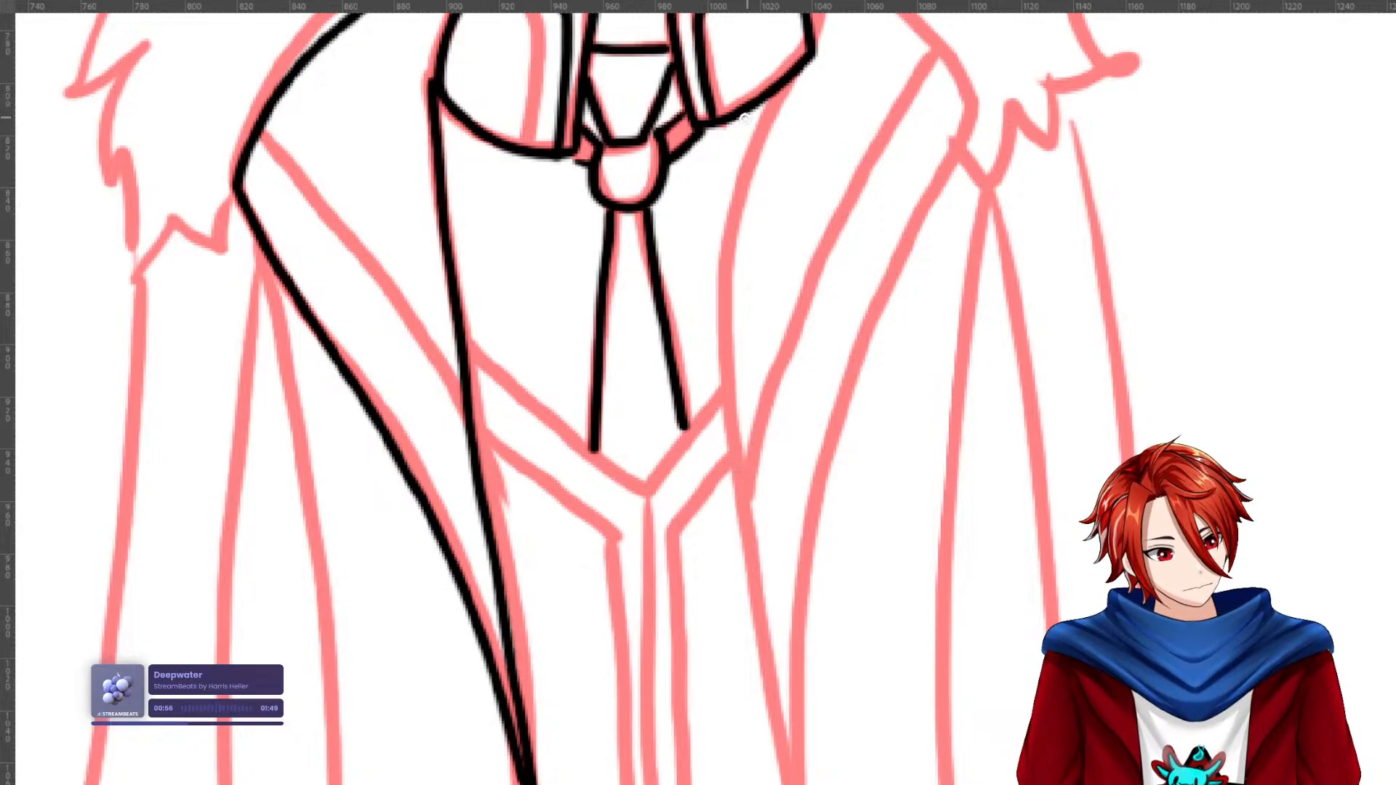
mouse_move(805, 66)
mouse_down()
mouse_move(790, 116)
mouse_move(759, 784)
mouse_up()
drag(943, 452, 861, 732)
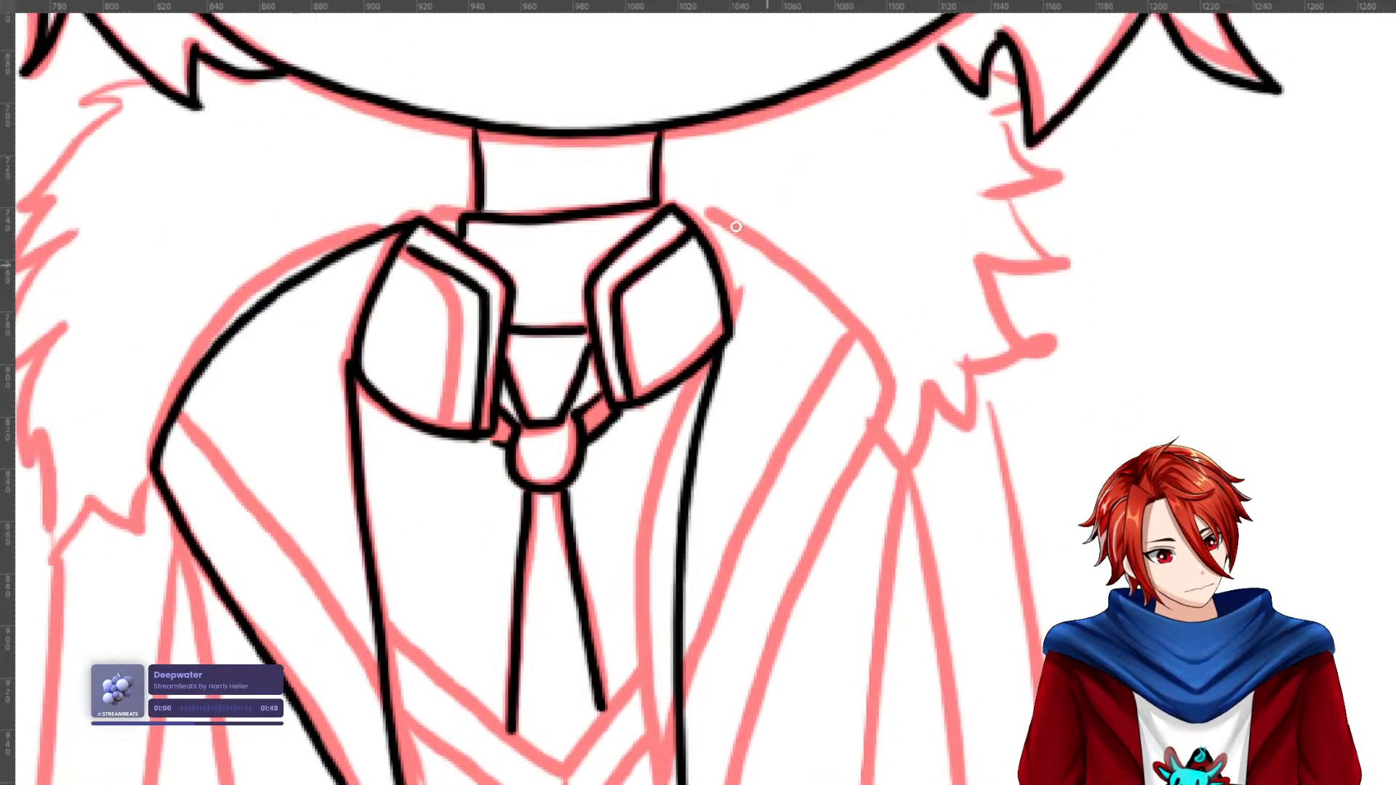
mouse_move(688, 206)
mouse_down()
mouse_move(804, 291)
mouse_move(893, 429)
mouse_up()
drag(892, 429, 883, 259)
drag(800, 434, 707, 784)
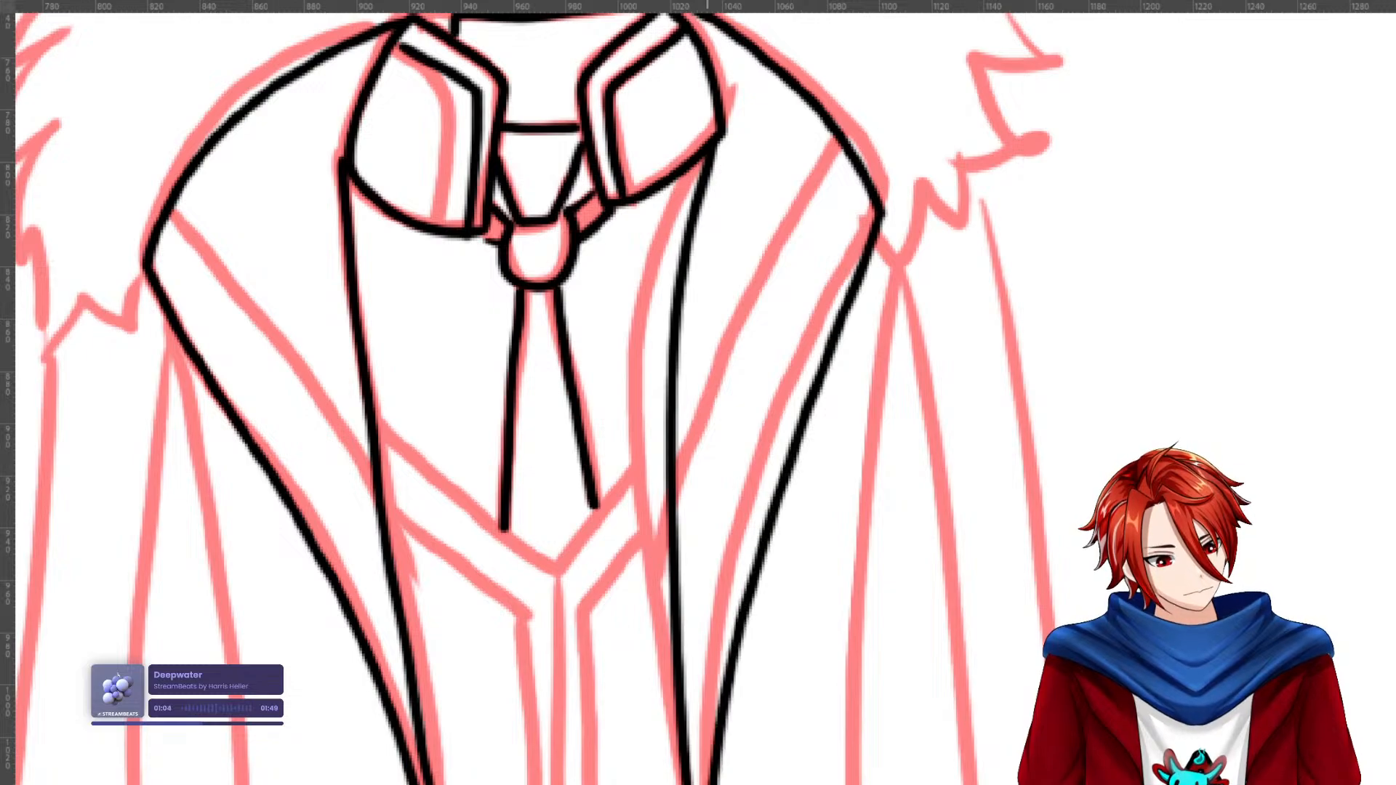
Ink the diagonal trim line inside each coat lapel, redrawing the right one to follow the sketch.
mouse_move(836, 158)
mouse_down()
mouse_move(694, 517)
mouse_move(687, 596)
mouse_move(711, 438)
mouse_move(836, 142)
mouse_up()
key(ctrl+z)
key(ctrl+z)
drag(675, 555, 836, 142)
mouse_move(171, 209)
mouse_down()
mouse_move(301, 371)
mouse_move(378, 513)
mouse_up()
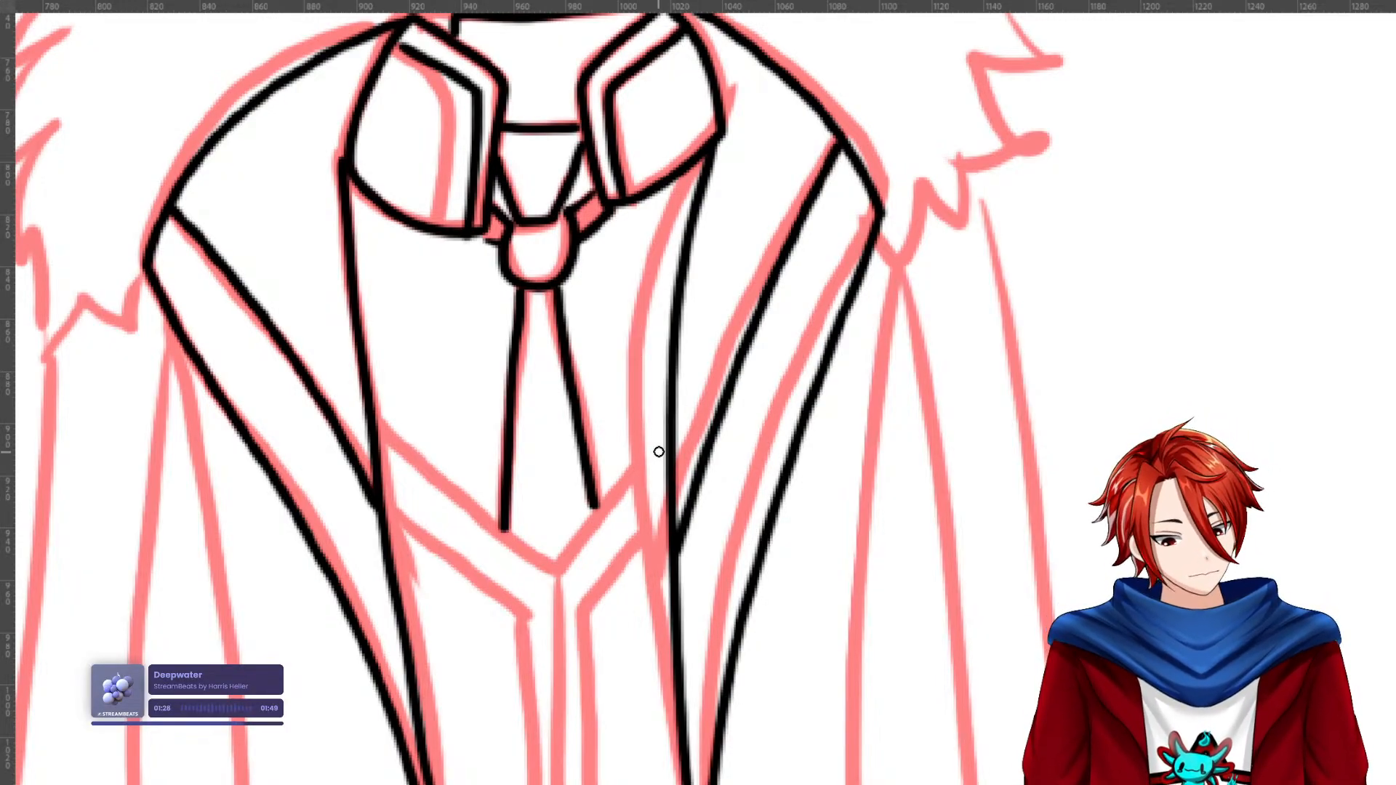
Ink the vest's V-shaped neckline below the tie and the centre seam running down from its point.
mouse_move(662, 446)
mouse_down()
mouse_move(555, 573)
mouse_move(371, 414)
mouse_up()
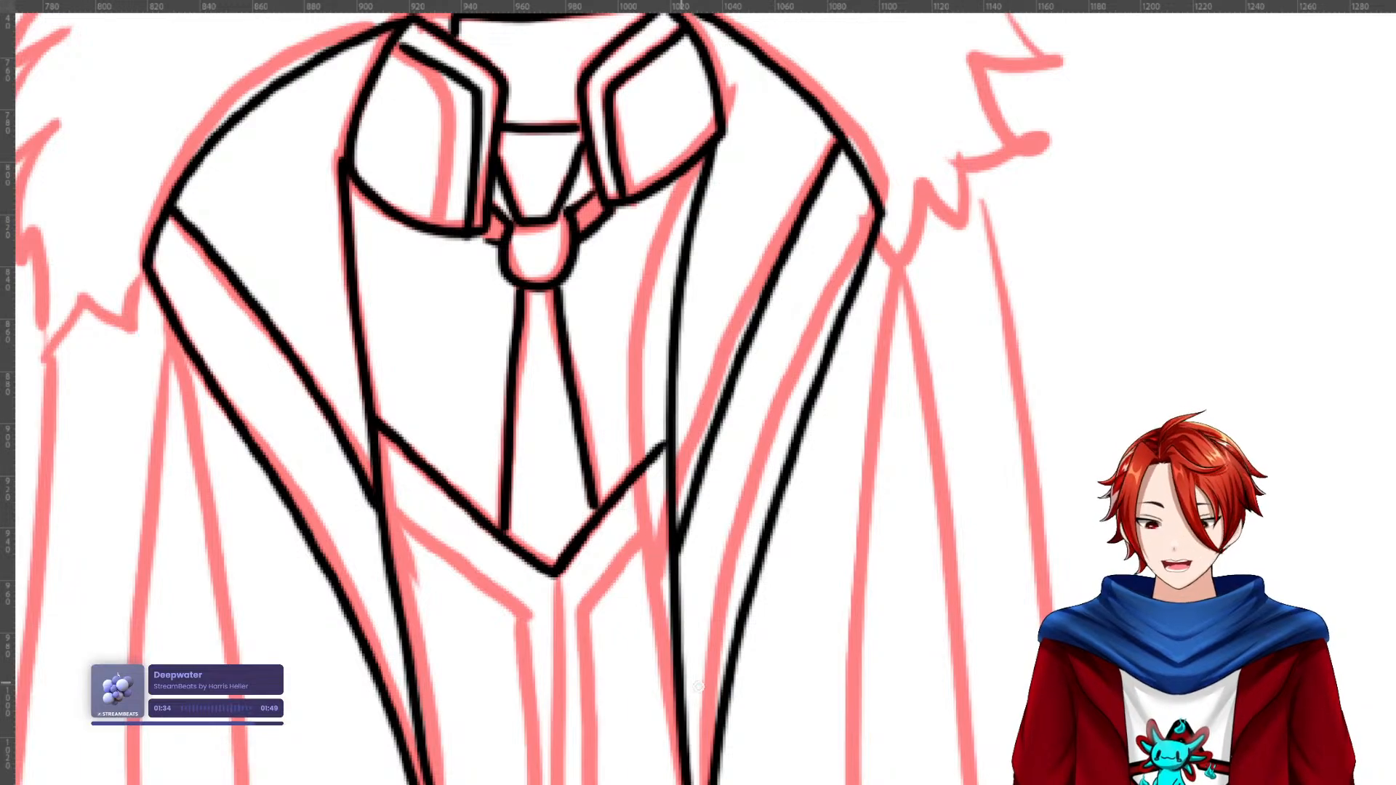
drag(717, 699, 680, 430)
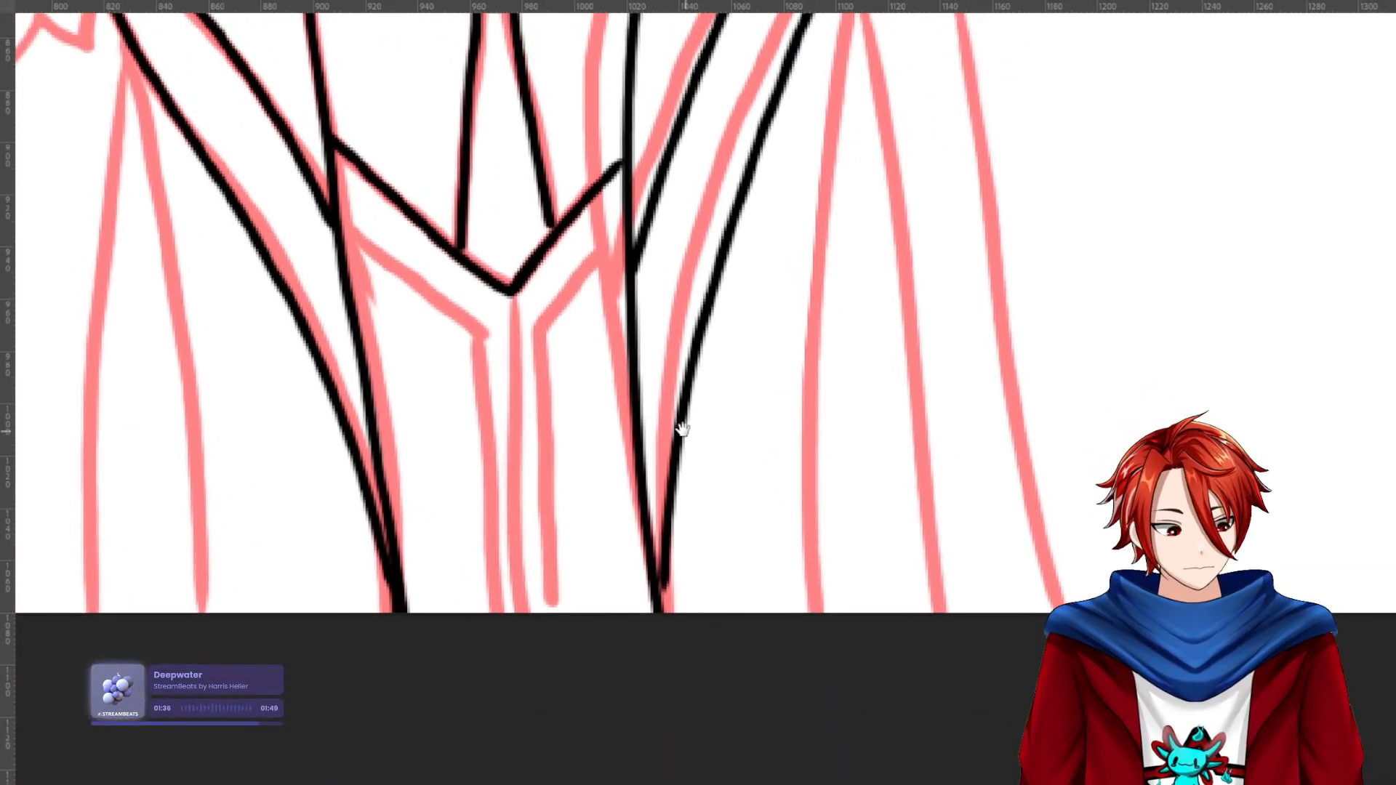
drag(507, 294, 529, 611)
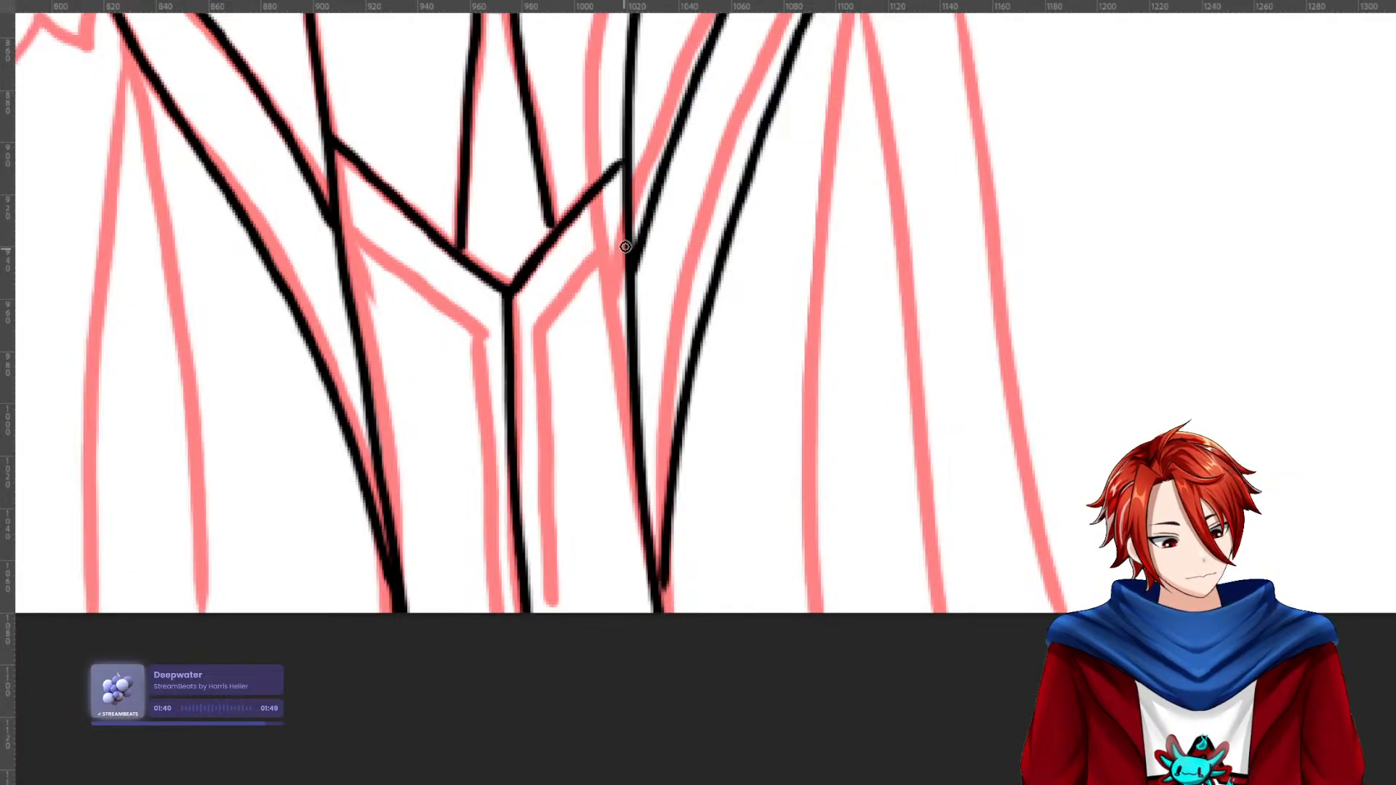
Ink the vest's border lines parallel to the V neckline and on both sides of the centre seam.
mouse_move(625, 231)
mouse_down()
mouse_move(540, 325)
mouse_move(550, 501)
mouse_up()
key(ctrl+z)
drag(539, 325, 558, 597)
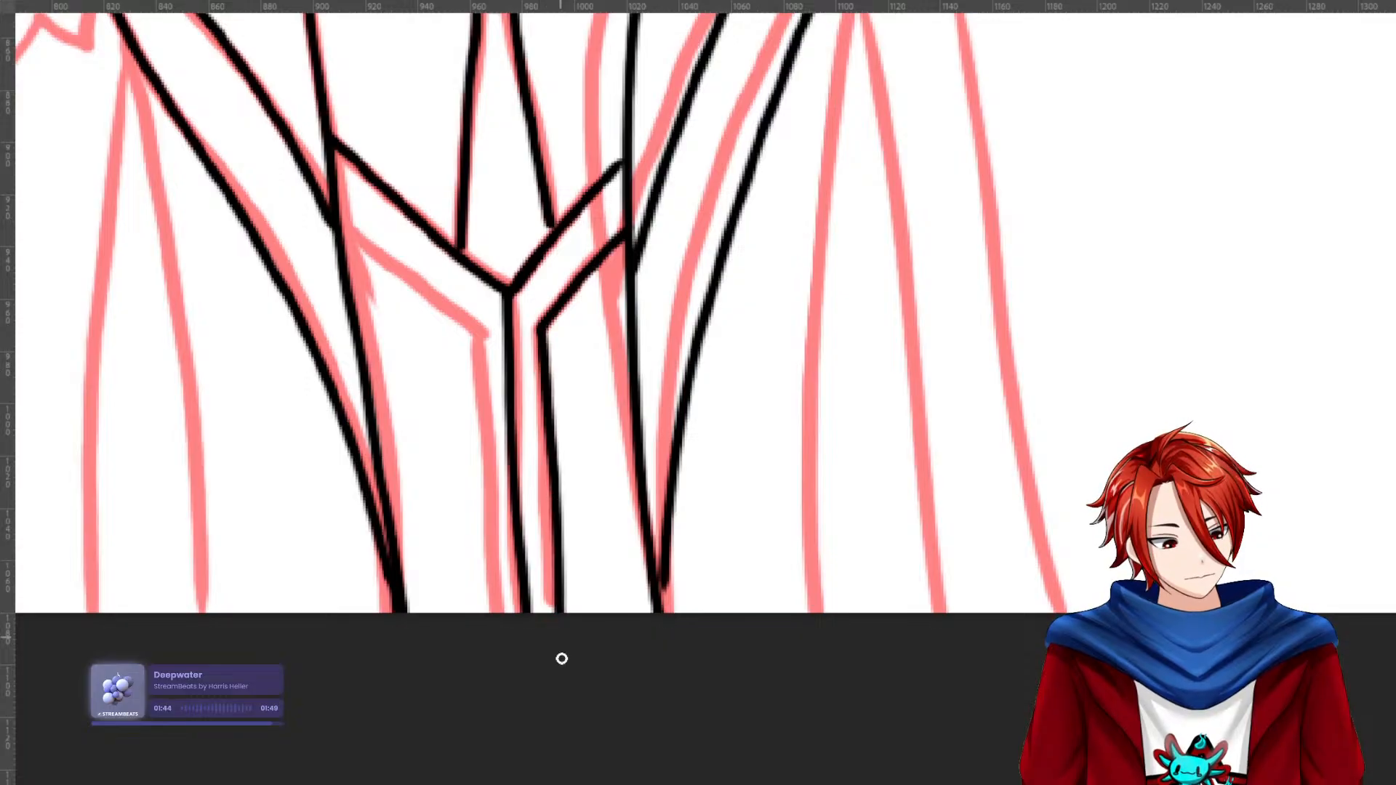
key(ctrl+z)
drag(543, 331, 556, 625)
drag(477, 337, 487, 634)
drag(477, 325, 342, 225)
key(ctrl+z)
drag(473, 333, 335, 222)
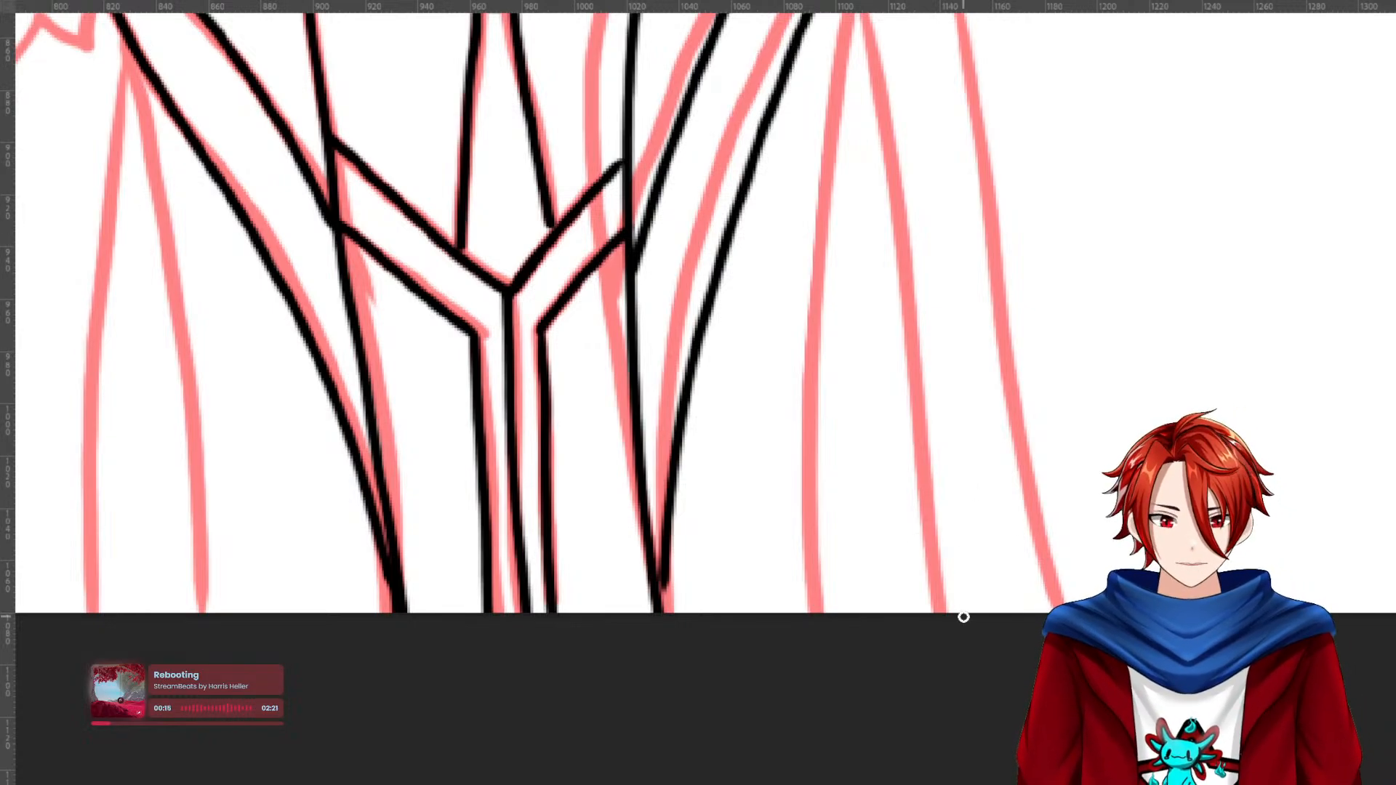
Ink the jagged tufts along the outer edge of the coat's left fur collar.
drag(1123, 429, 1080, 578)
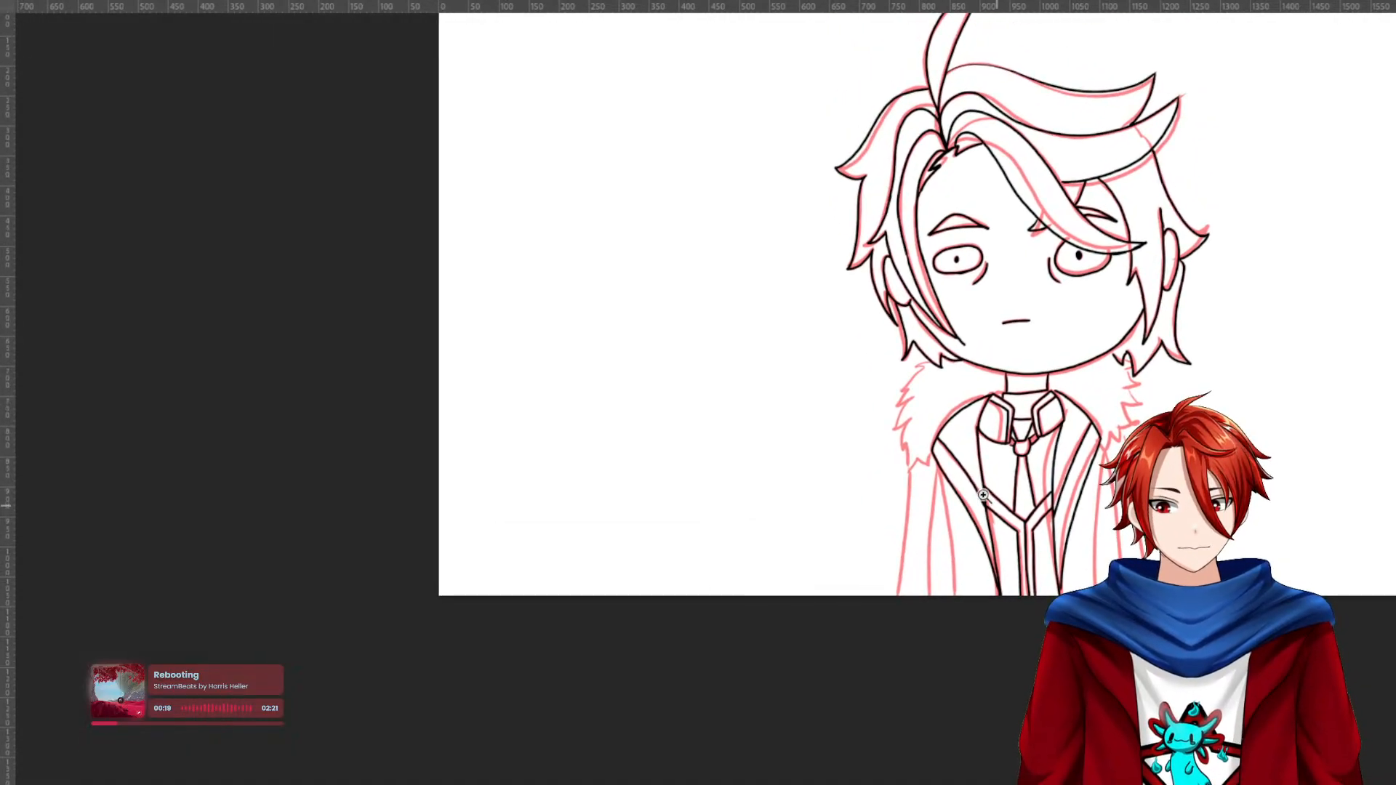
drag(989, 451, 1065, 434)
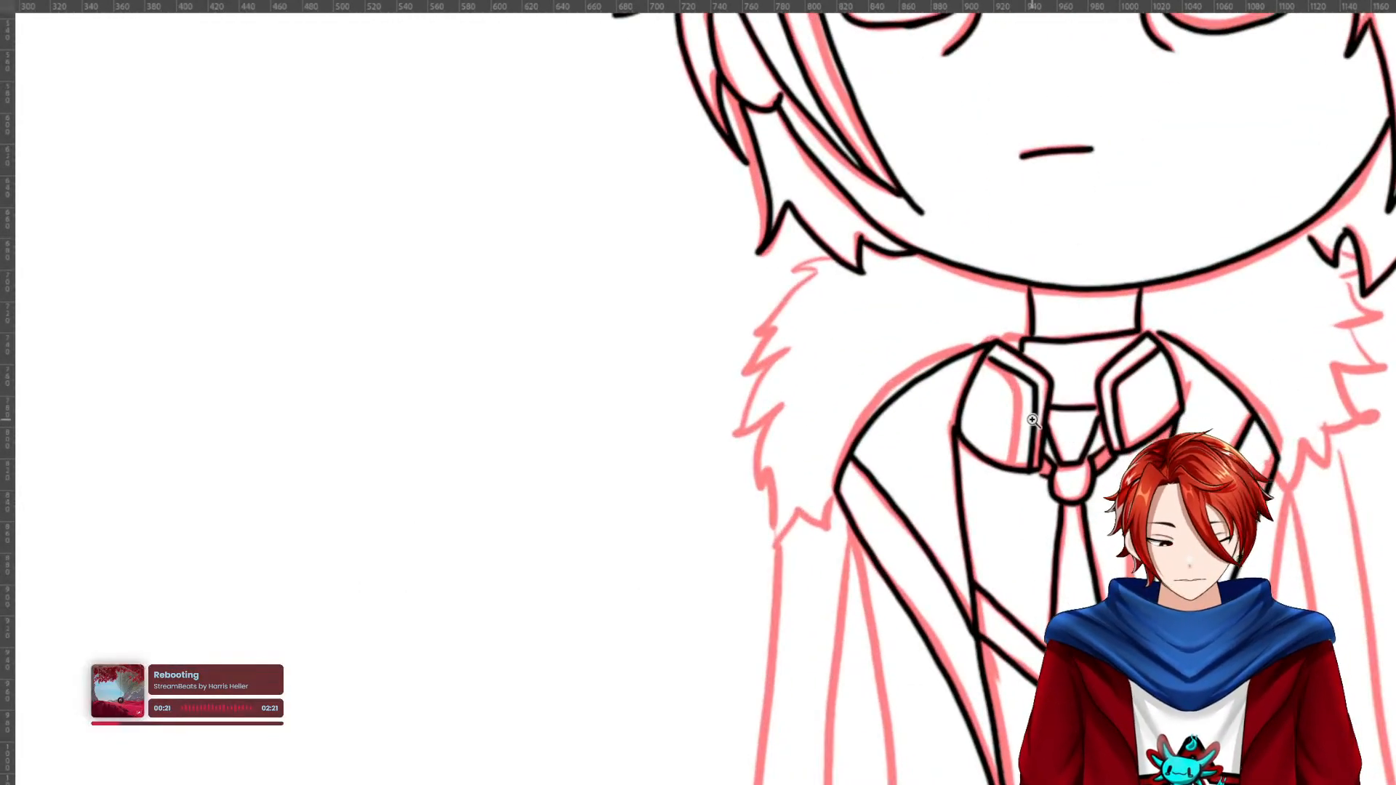
drag(804, 281, 910, 303)
mouse_move(882, 187)
mouse_down()
mouse_move(760, 262)
mouse_move(837, 240)
mouse_move(630, 423)
mouse_move(713, 405)
mouse_move(611, 560)
mouse_move(741, 470)
mouse_move(766, 483)
mouse_up()
drag(722, 565, 764, 437)
mouse_move(726, 378)
mouse_down()
mouse_move(682, 497)
mouse_move(624, 540)
mouse_move(649, 580)
mouse_move(634, 557)
mouse_move(771, 509)
mouse_up()
drag(773, 603, 773, 331)
drag(736, 280, 754, 461)
Ink the lowest tufts of the left fur collar down to the lapel, redrawing them until the shape fits.
mouse_move(744, 394)
mouse_down()
mouse_move(749, 466)
mouse_move(723, 592)
mouse_move(837, 553)
mouse_up()
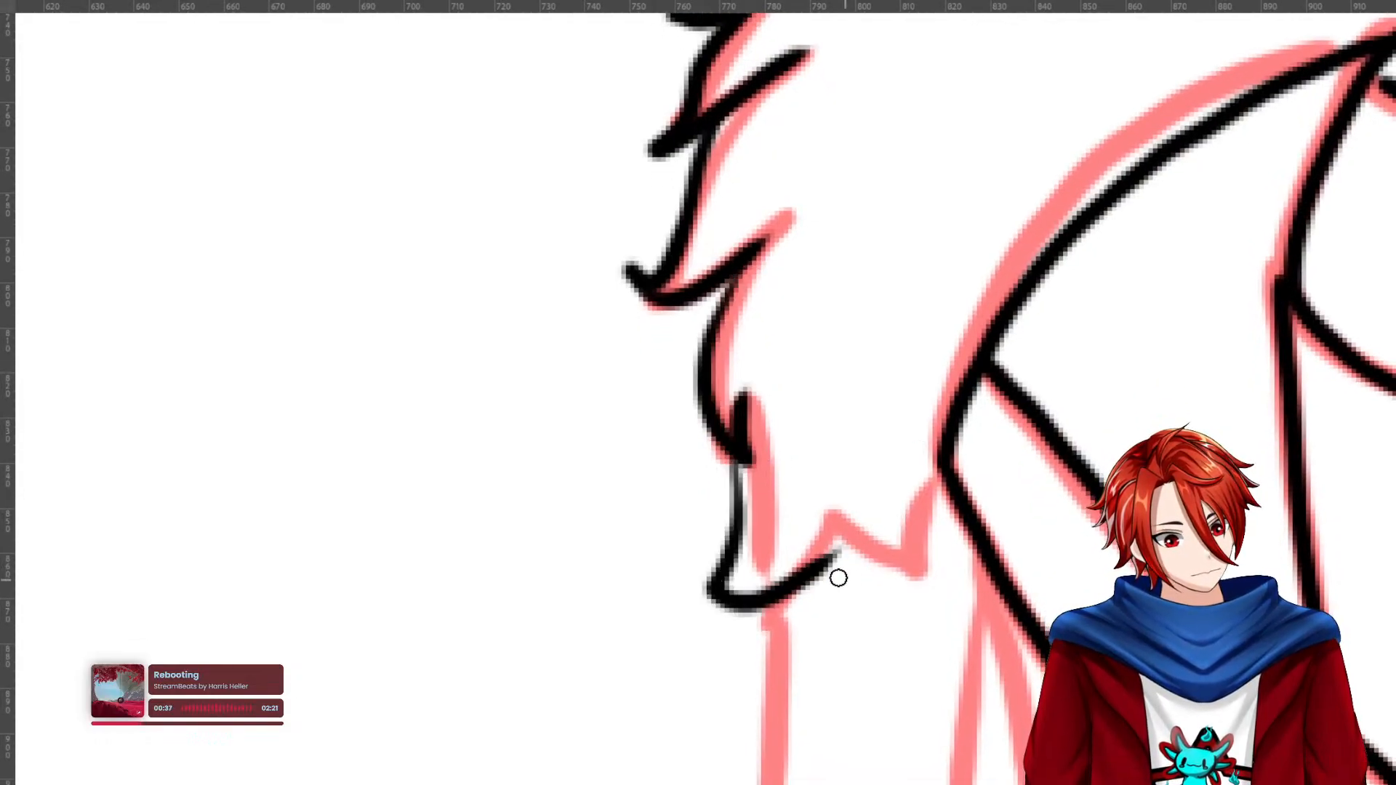
key(ctrl+z)
mouse_move(735, 467)
mouse_down()
mouse_move(727, 531)
mouse_move(691, 596)
mouse_up()
key(ctrl+z)
mouse_move(719, 444)
mouse_down()
mouse_move(714, 536)
mouse_move(684, 605)
mouse_move(927, 451)
mouse_up()
Ink the jagged tufts of the coat's right fur collar from the hair down to the lapel.
drag(1375, 549, 901, 505)
drag(1134, 574, 972, 646)
drag(1345, 109, 811, 527)
drag(868, 188, 944, 218)
mouse_move(867, 275)
mouse_down()
mouse_move(992, 365)
mouse_move(903, 406)
mouse_move(920, 459)
mouse_move(1019, 511)
mouse_move(908, 530)
mouse_up()
key(ctrl+z)
key(ctrl+z)
mouse_move(907, 416)
mouse_down()
mouse_move(920, 464)
mouse_move(1040, 533)
mouse_move(849, 509)
mouse_move(883, 600)
mouse_move(971, 666)
mouse_move(1104, 450)
mouse_move(958, 496)
mouse_move(972, 644)
mouse_move(908, 513)
mouse_move(882, 608)
mouse_move(829, 574)
mouse_up()
Ink the left sleeve's outer and inner edges and the adjoining coat side line down to the canvas bottom.
key(ctrl+0)
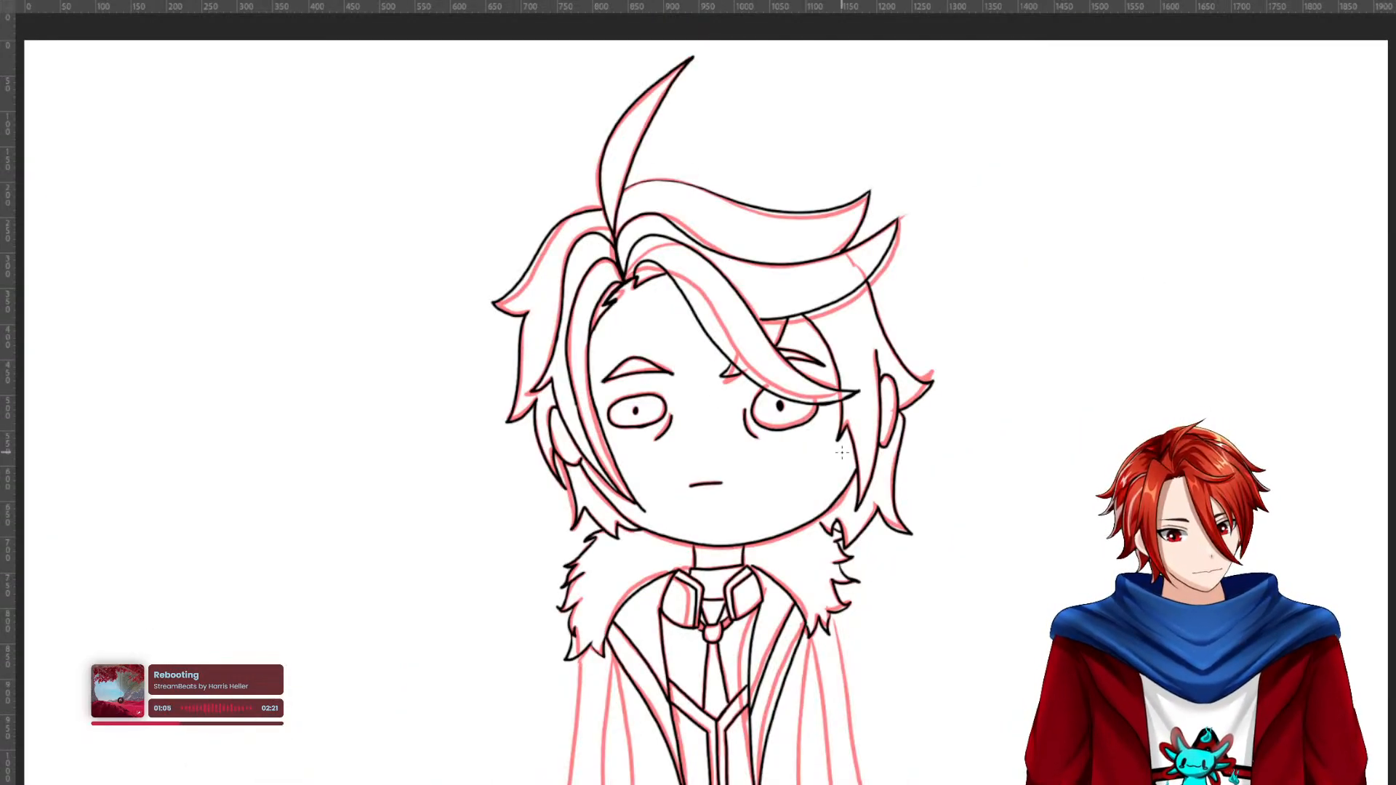
drag(576, 717, 701, 679)
mouse_move(763, 716)
mouse_down()
mouse_move(763, 635)
mouse_move(813, 388)
mouse_move(855, 419)
mouse_move(851, 380)
mouse_up()
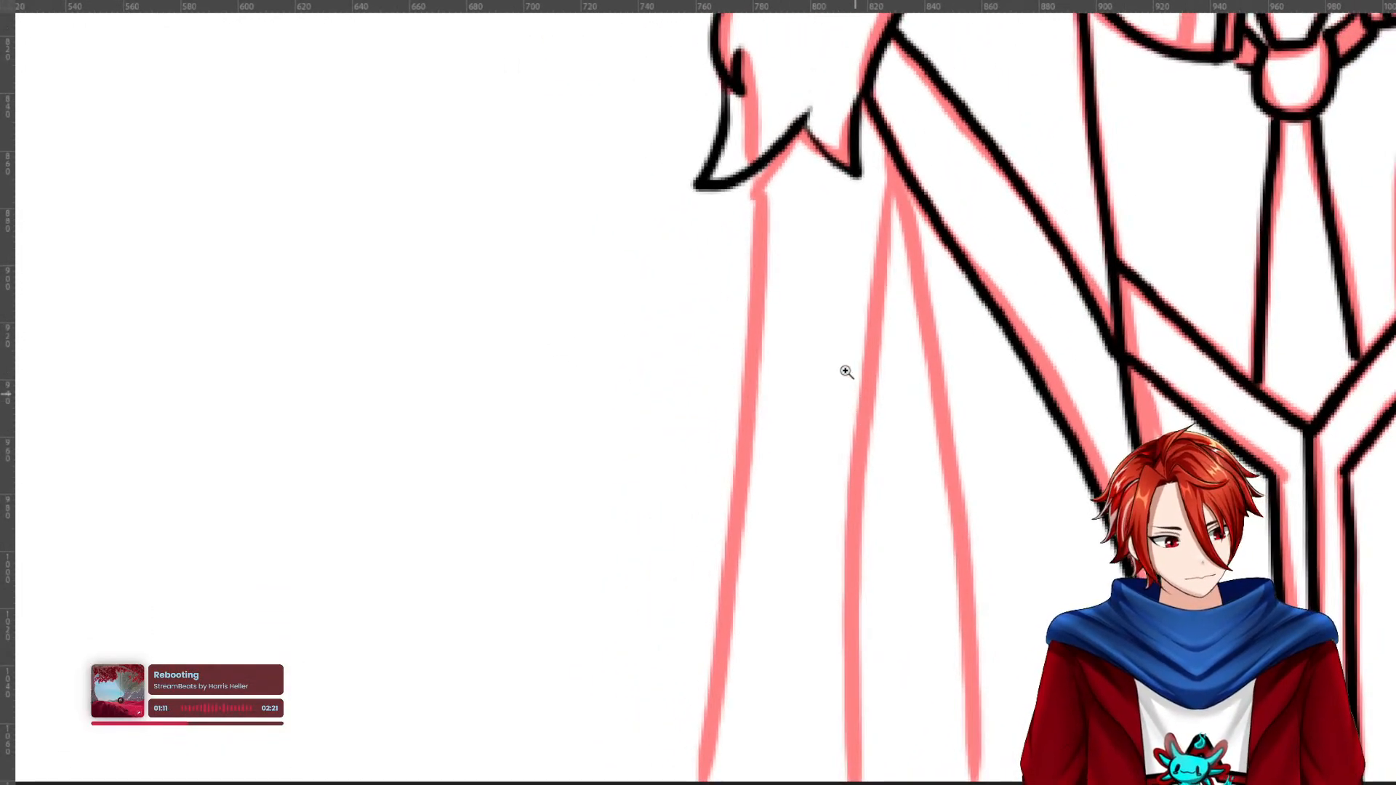
mouse_move(754, 188)
mouse_down()
mouse_move(701, 607)
mouse_move(698, 776)
mouse_up()
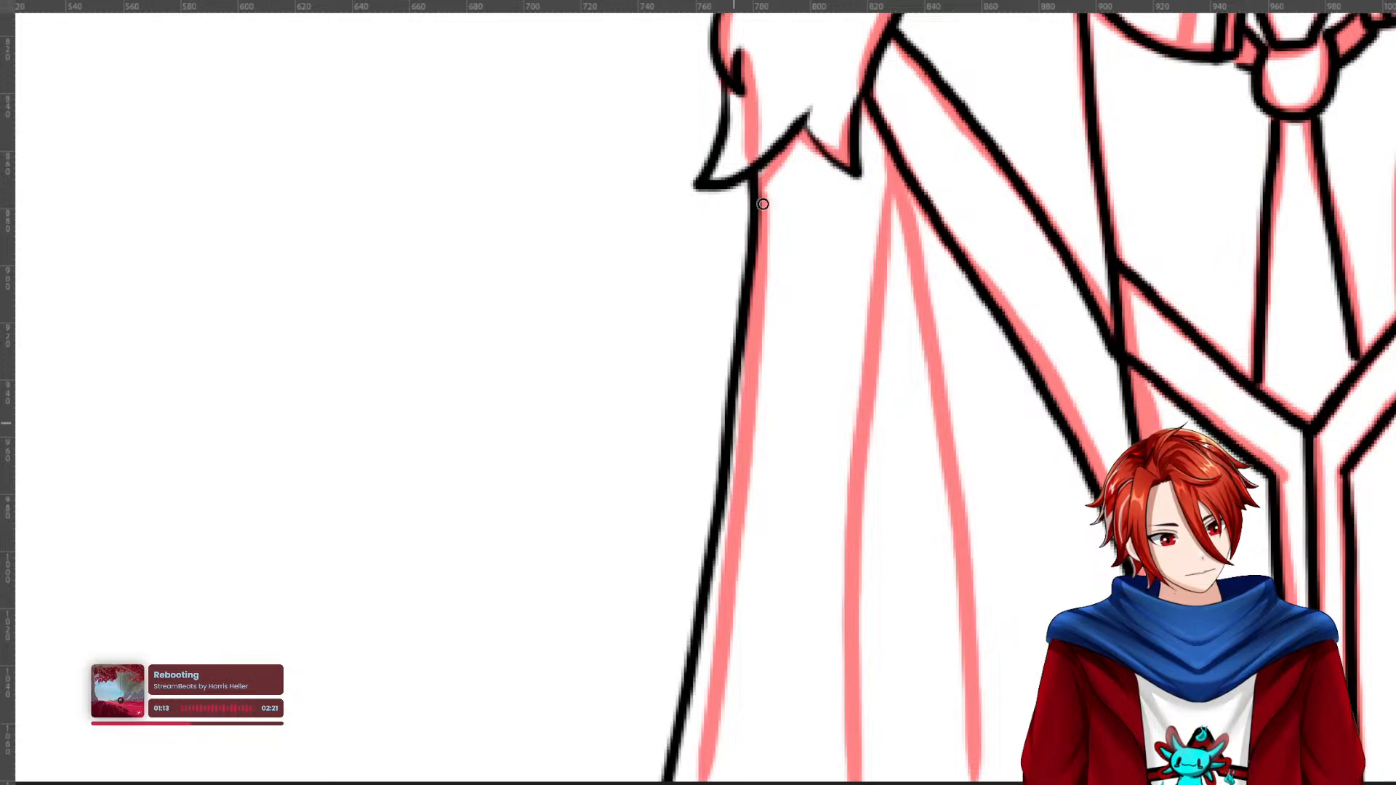
key(ctrl+z)
mouse_move(754, 164)
mouse_down()
mouse_move(759, 307)
mouse_move(700, 756)
mouse_up()
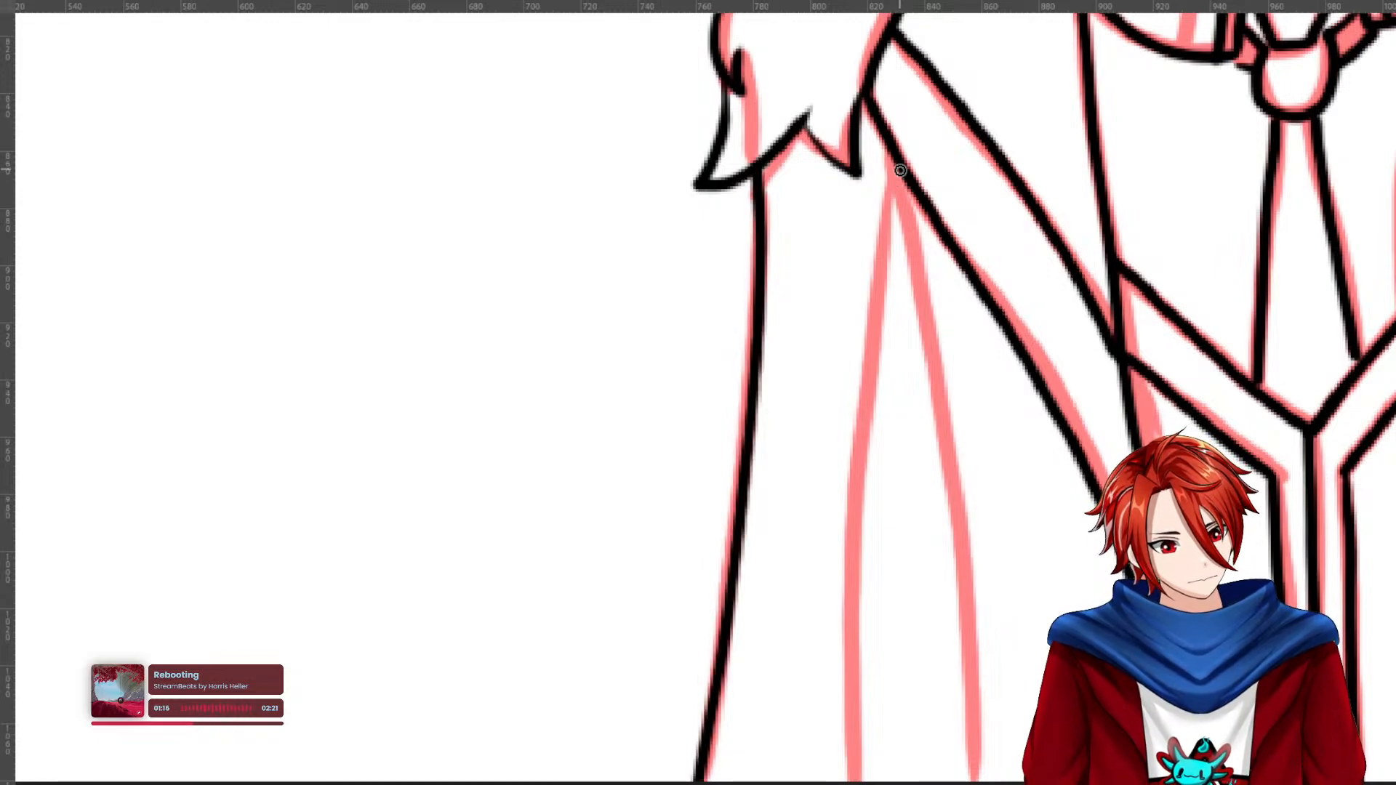
drag(901, 178, 829, 782)
drag(902, 182, 976, 781)
Ink the right coat side line and both edges of the right sleeve below the fur collar.
mouse_move(1272, 605)
mouse_down()
mouse_move(800, 612)
mouse_move(687, 633)
mouse_up()
drag(827, 137, 765, 782)
drag(835, 117, 920, 784)
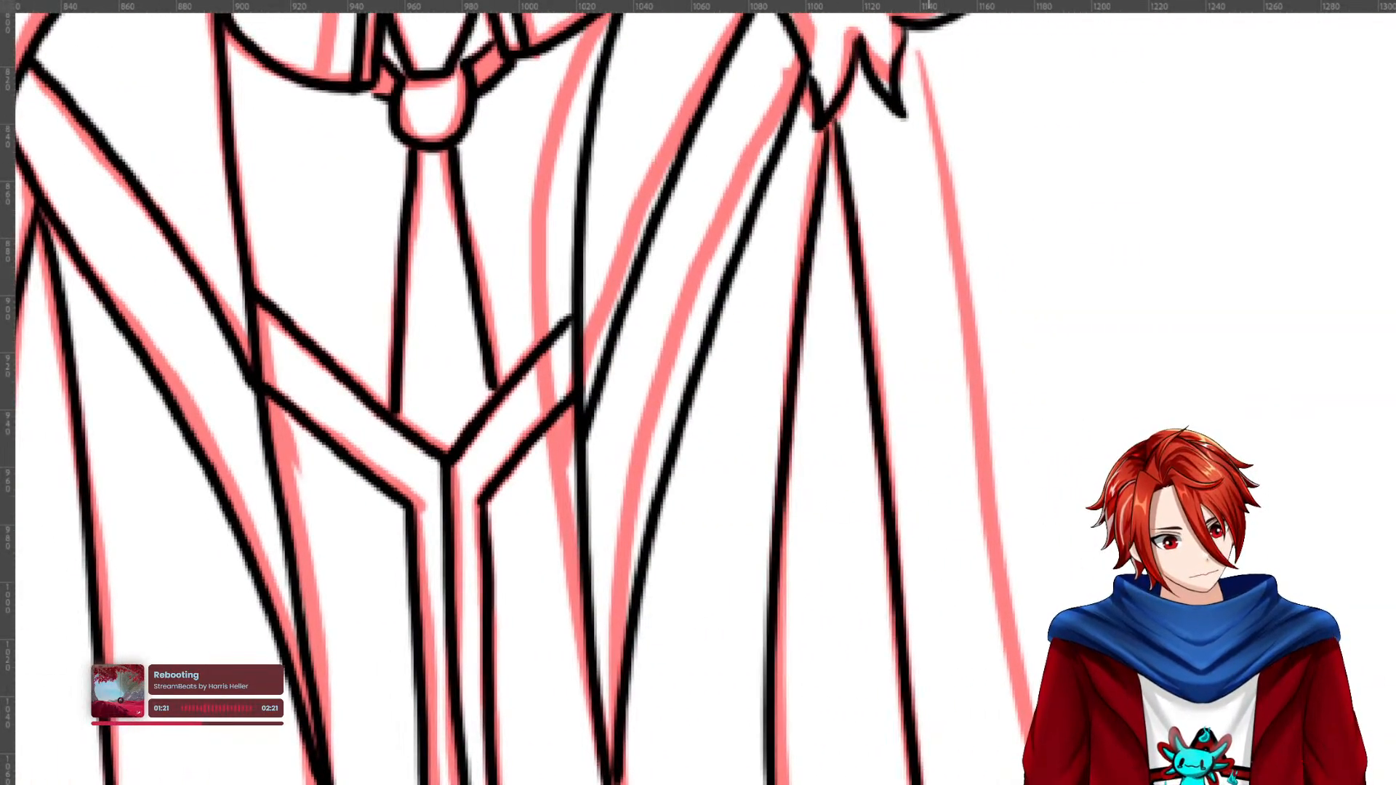
drag(925, 28, 1024, 782)
key(ctrl+z)
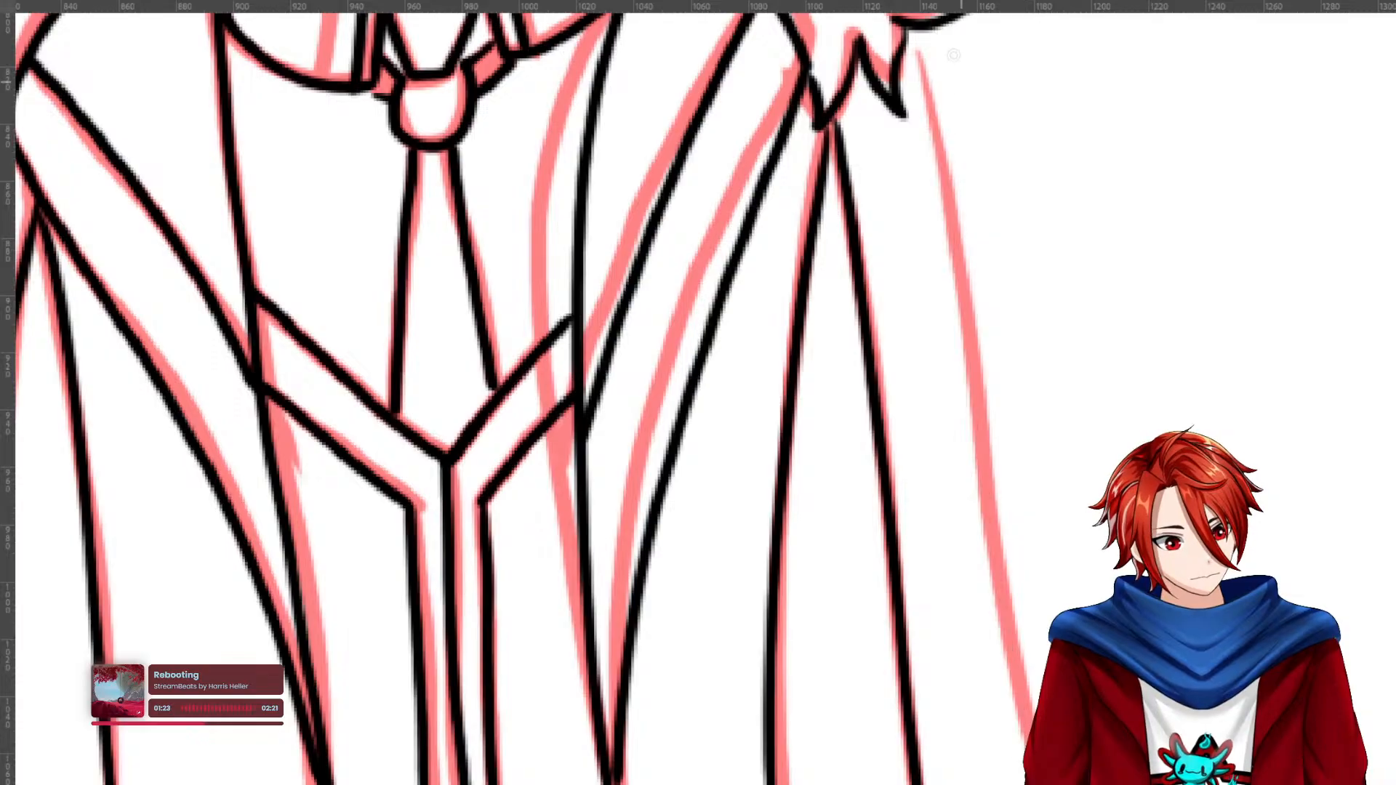
drag(933, 25, 1029, 782)
drag(870, 653, 1132, 739)
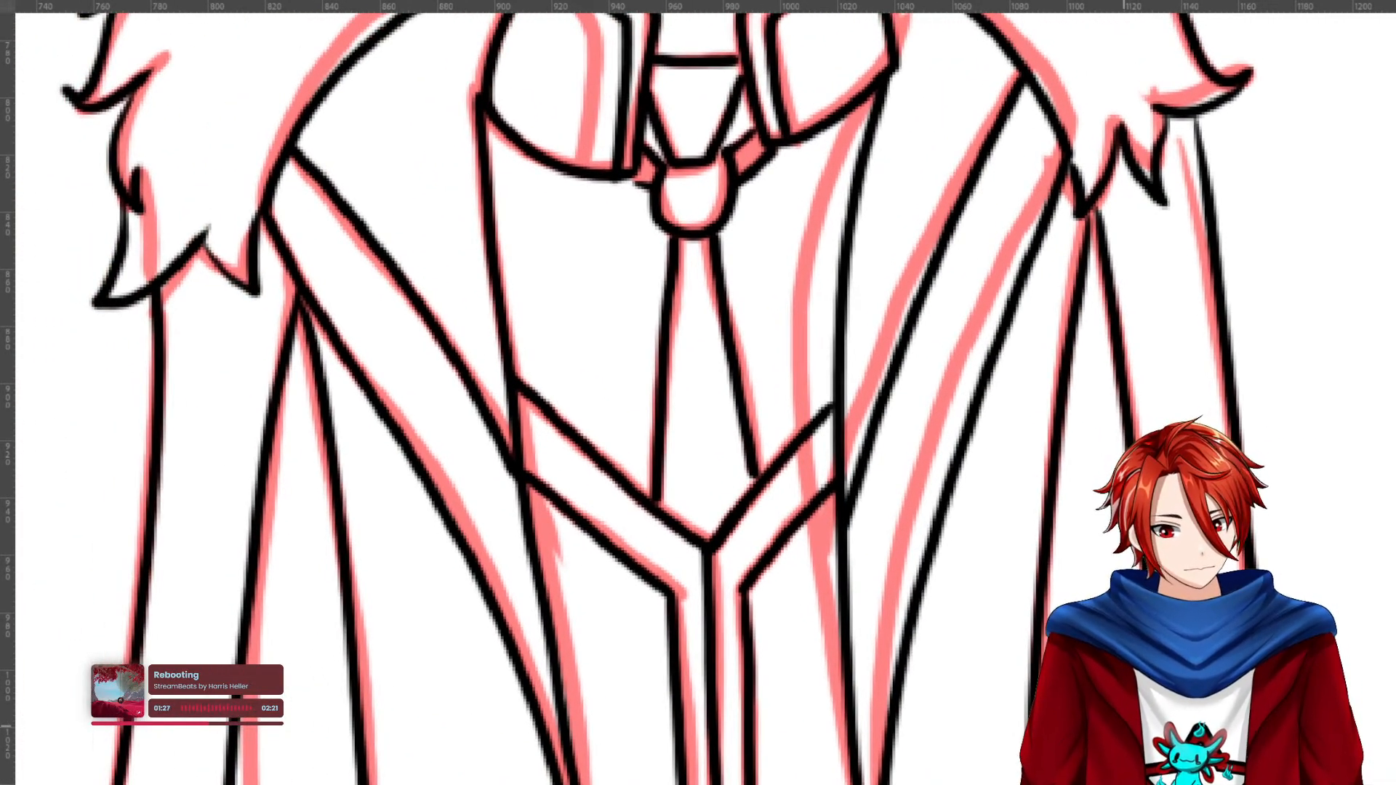
key(ctrl+0)
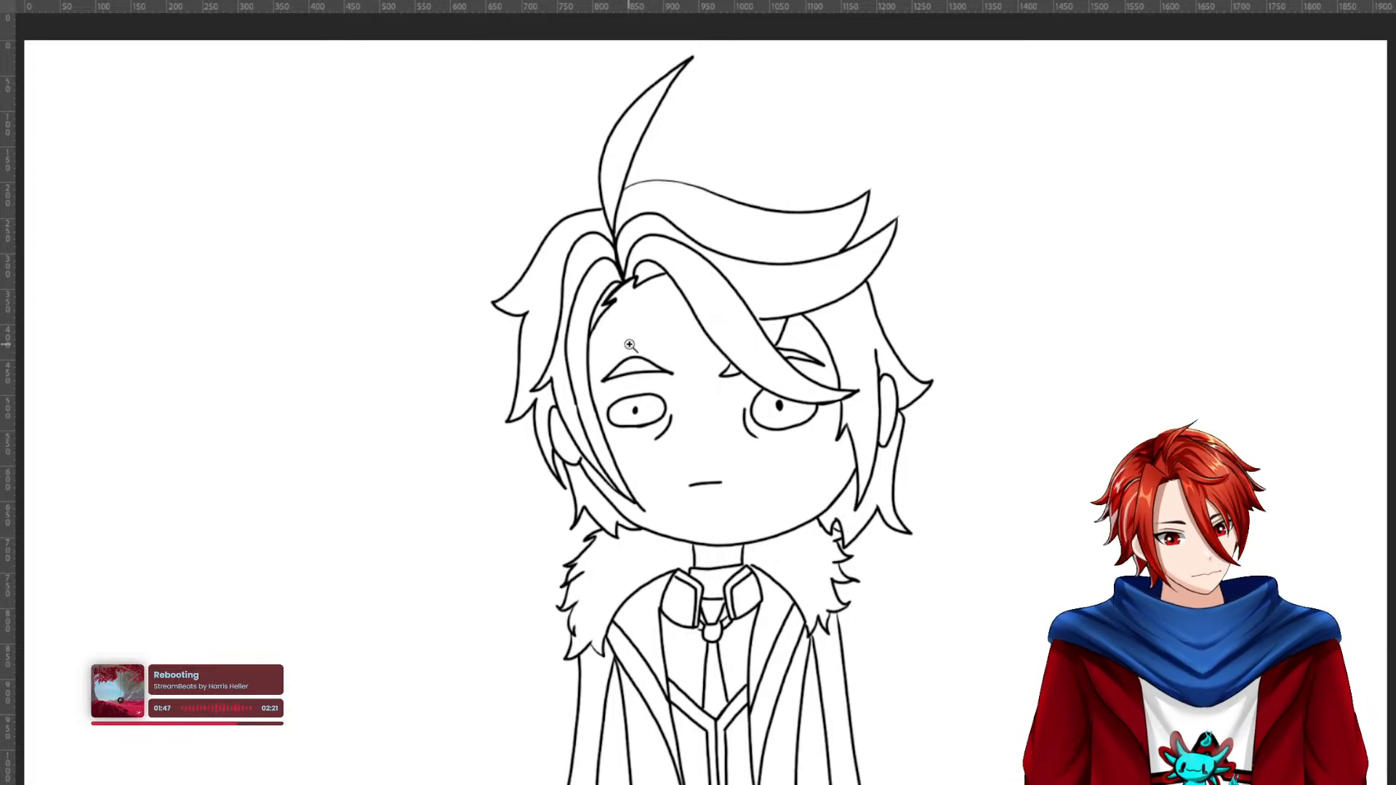
Lower the black line art layer's opacity to 50% for detailing around the eyes.
drag(804, 451, 884, 477)
key(5)
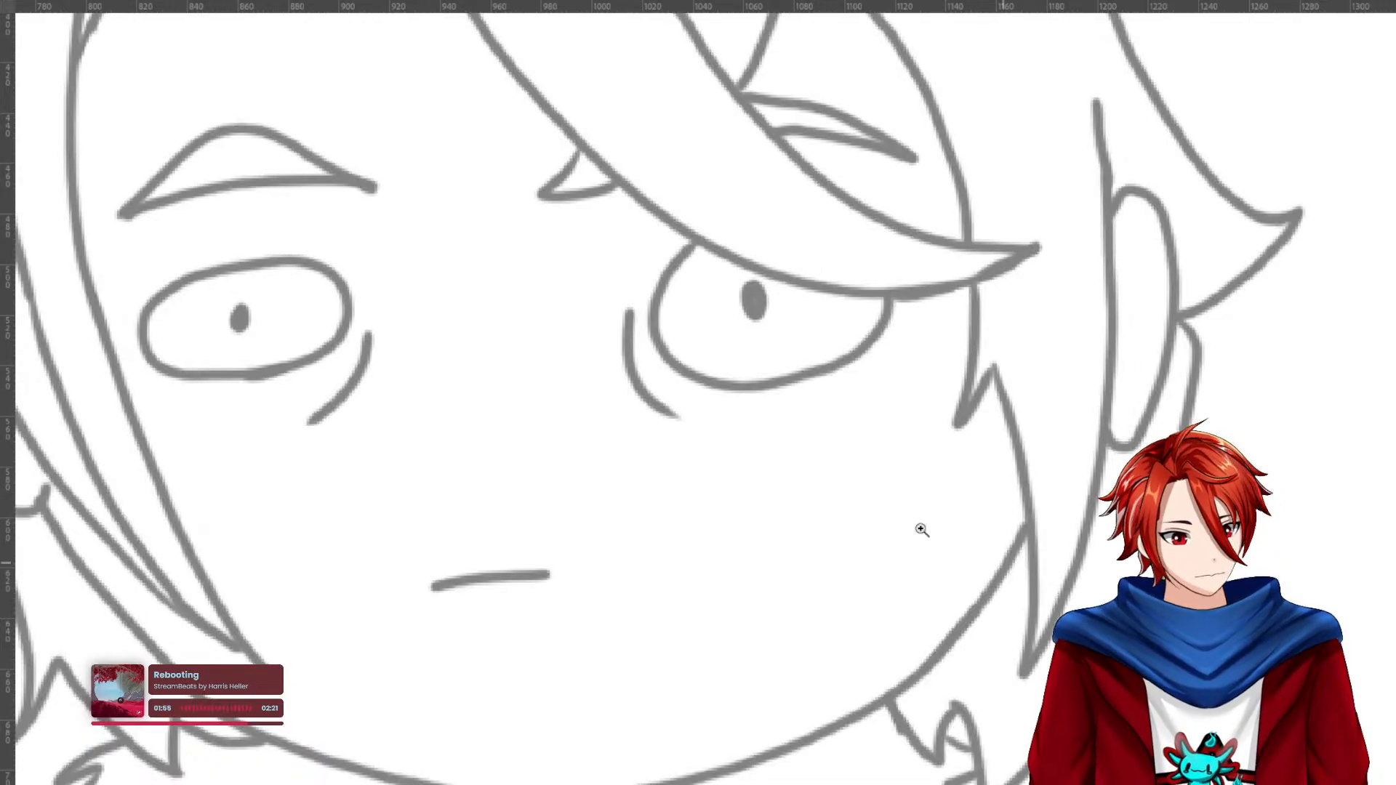
drag(685, 317, 792, 426)
drag(561, 377, 770, 573)
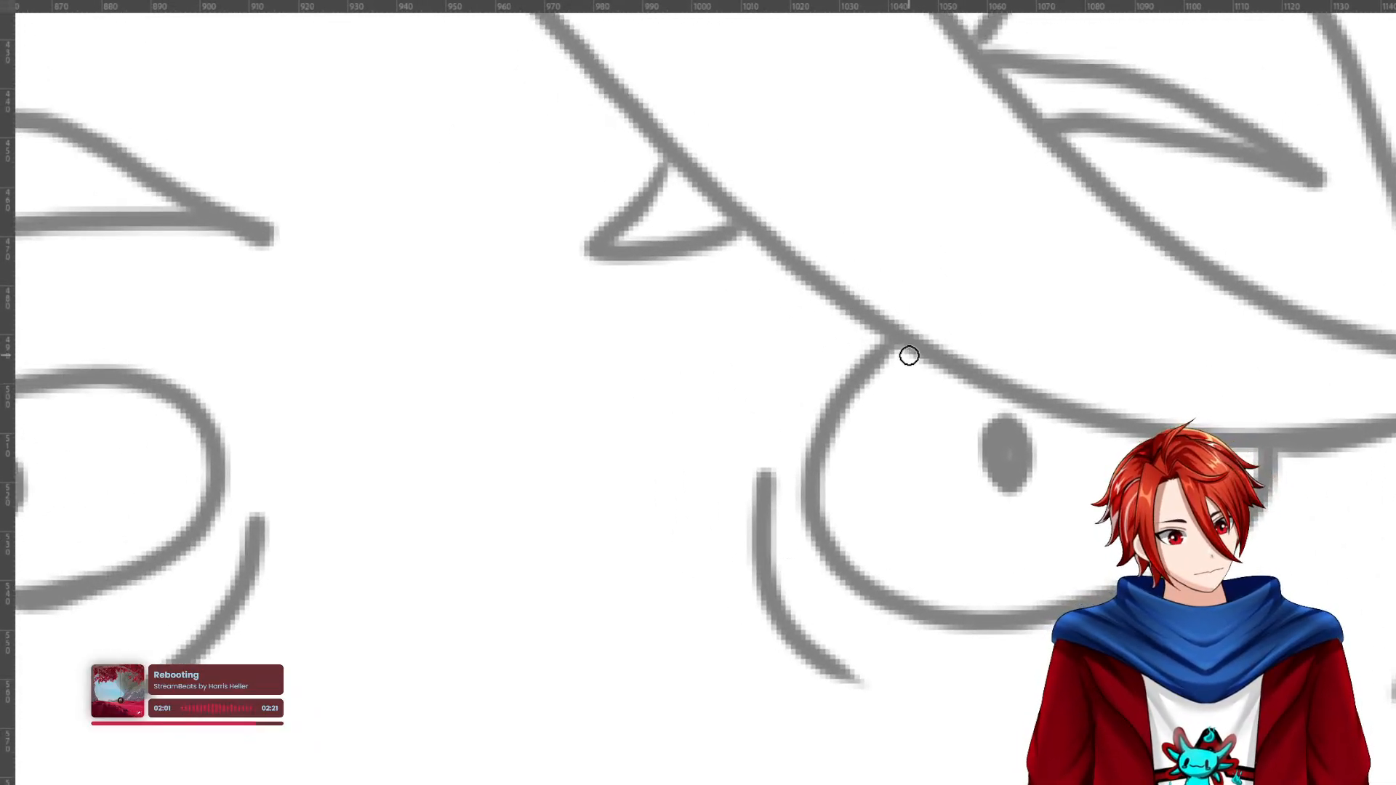
mouse_move(904, 356)
mouse_down()
mouse_move(814, 436)
mouse_move(852, 422)
mouse_move(804, 530)
mouse_up()
mouse_move(829, 429)
mouse_down()
mouse_move(808, 502)
mouse_move(906, 346)
mouse_up()
mouse_move(806, 539)
mouse_down()
mouse_move(881, 603)
mouse_move(1108, 598)
mouse_move(881, 607)
mouse_up()
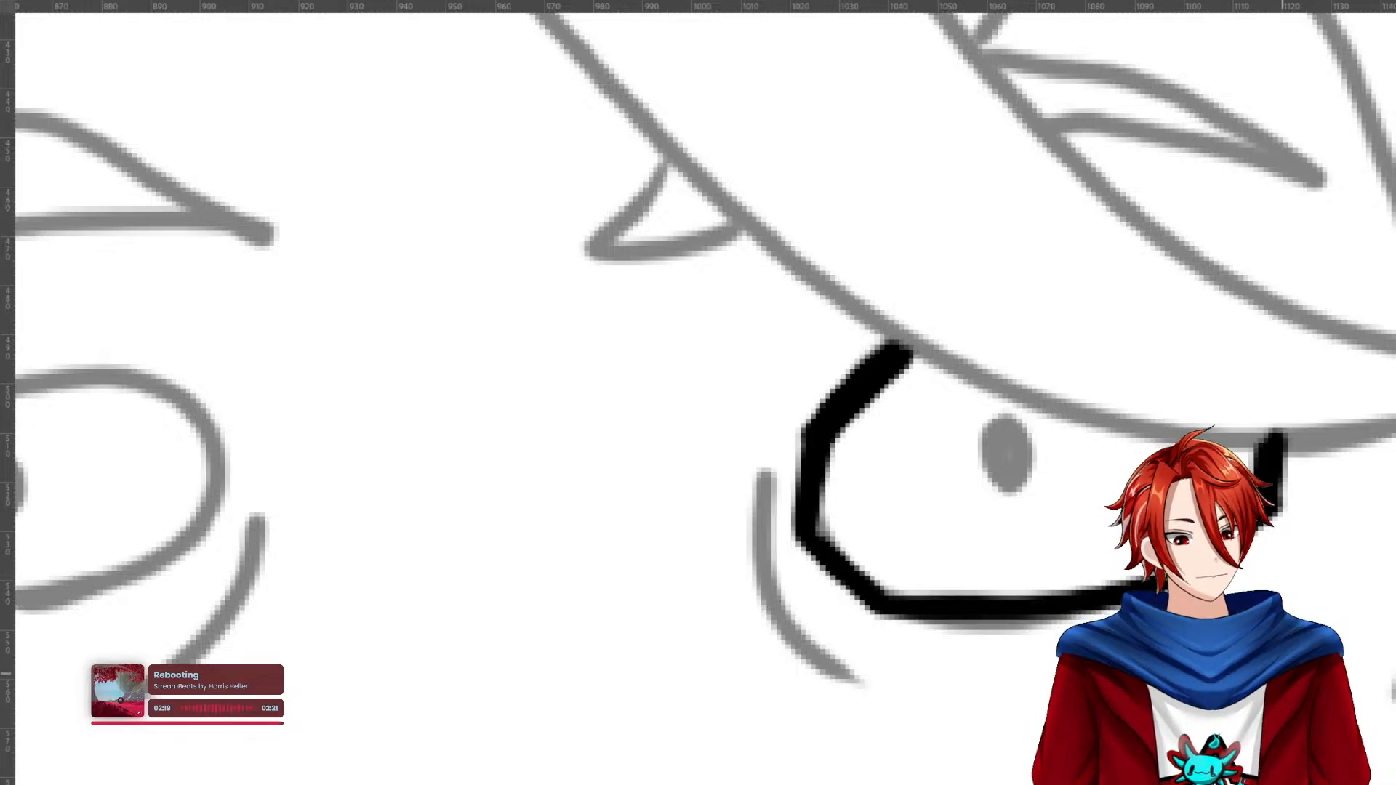
right_click(1319, 620)
click(1262, 661)
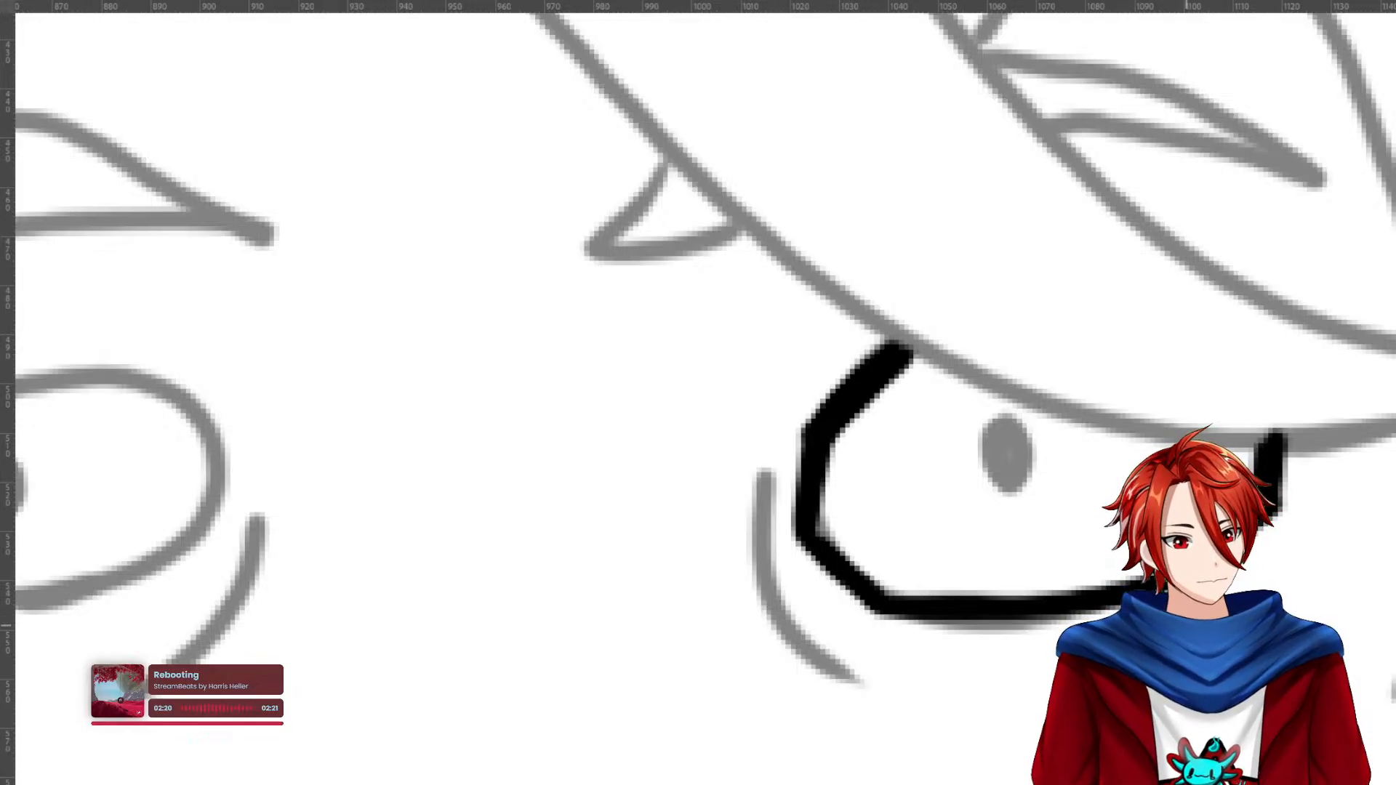
key(ctrl+z)
key(ctrl+z)
key(ctrl+z)
key(ctrl+z)
key(ctrl+z)
key(ctrl+z)
Try inking the outer edge and lower outline of the right-hand eye with a thinner brush.
right_click(1127, 622)
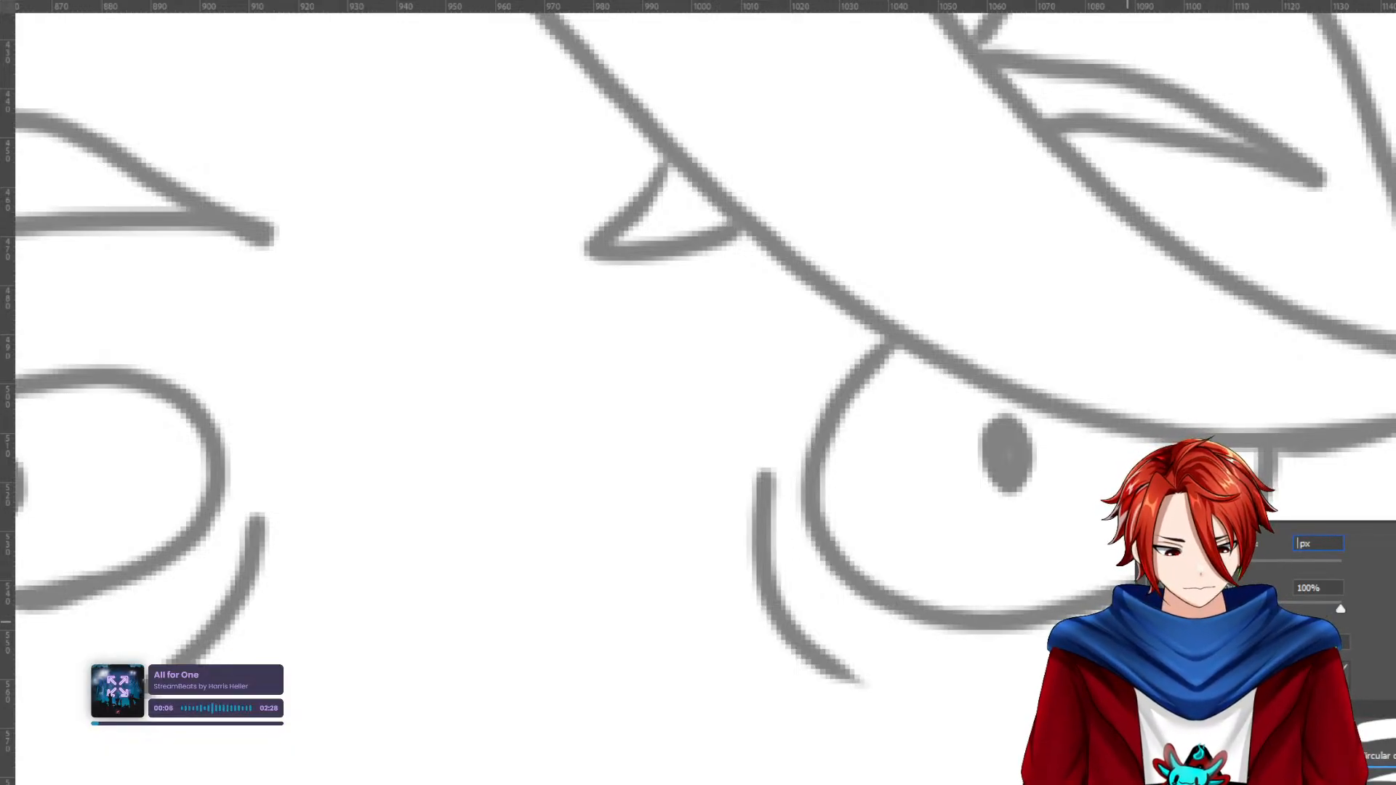
key(Return)
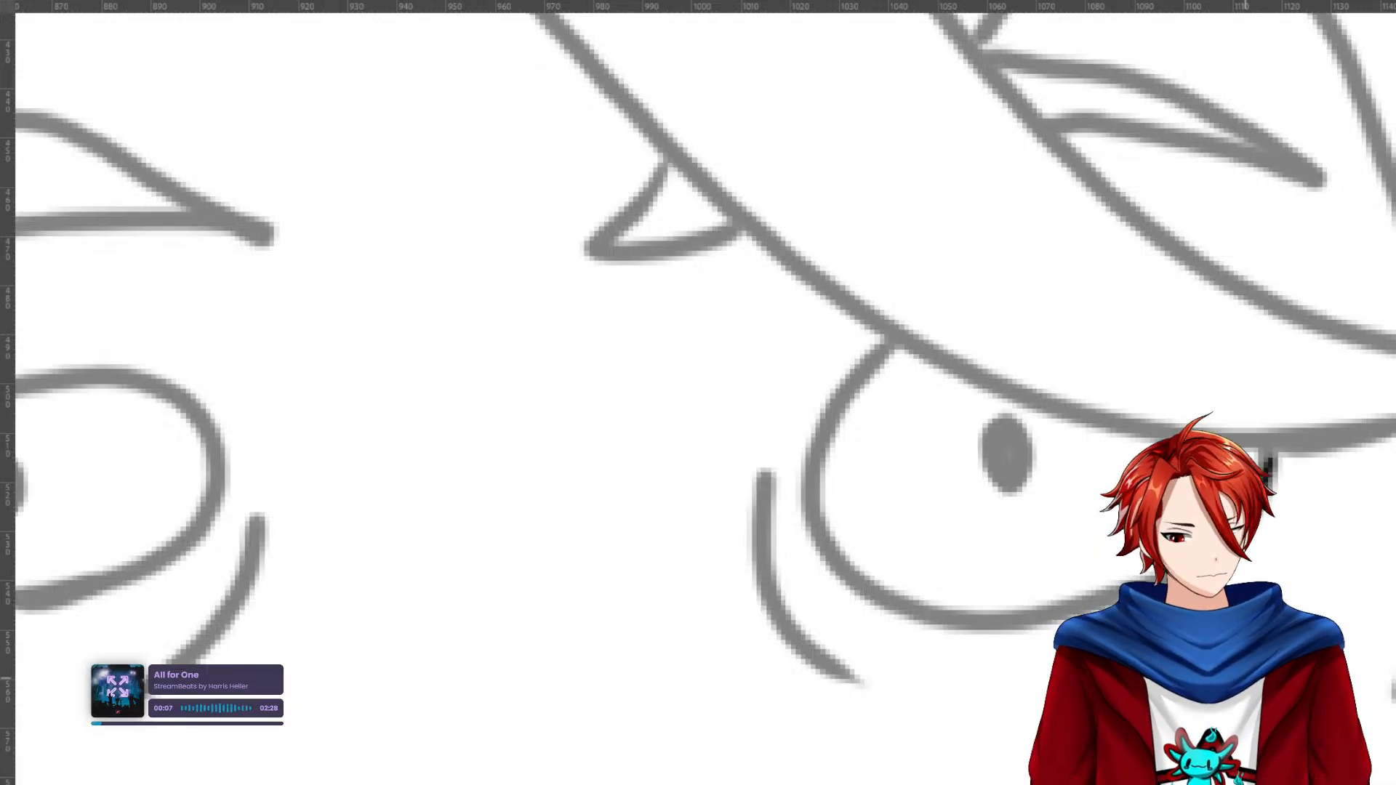
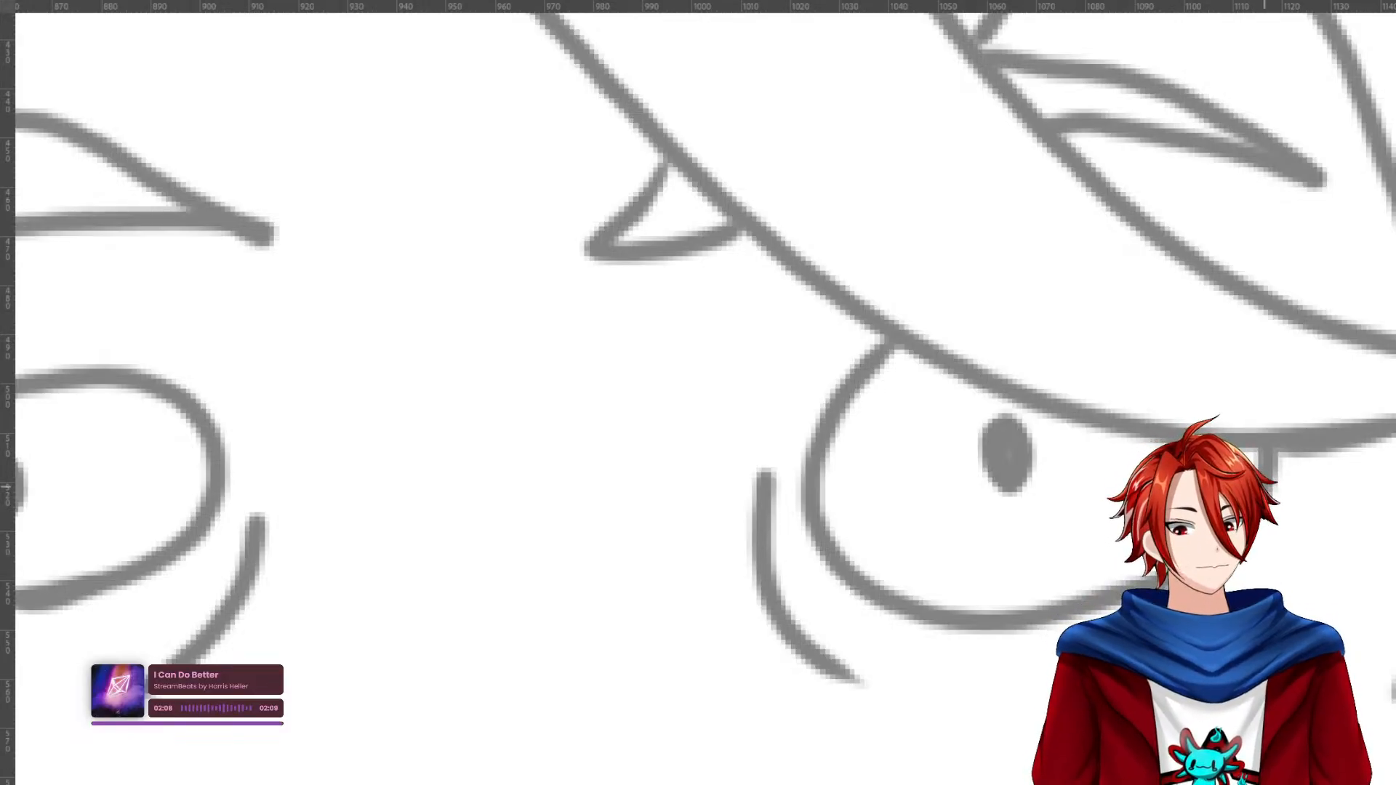
drag(1261, 452, 1259, 484)
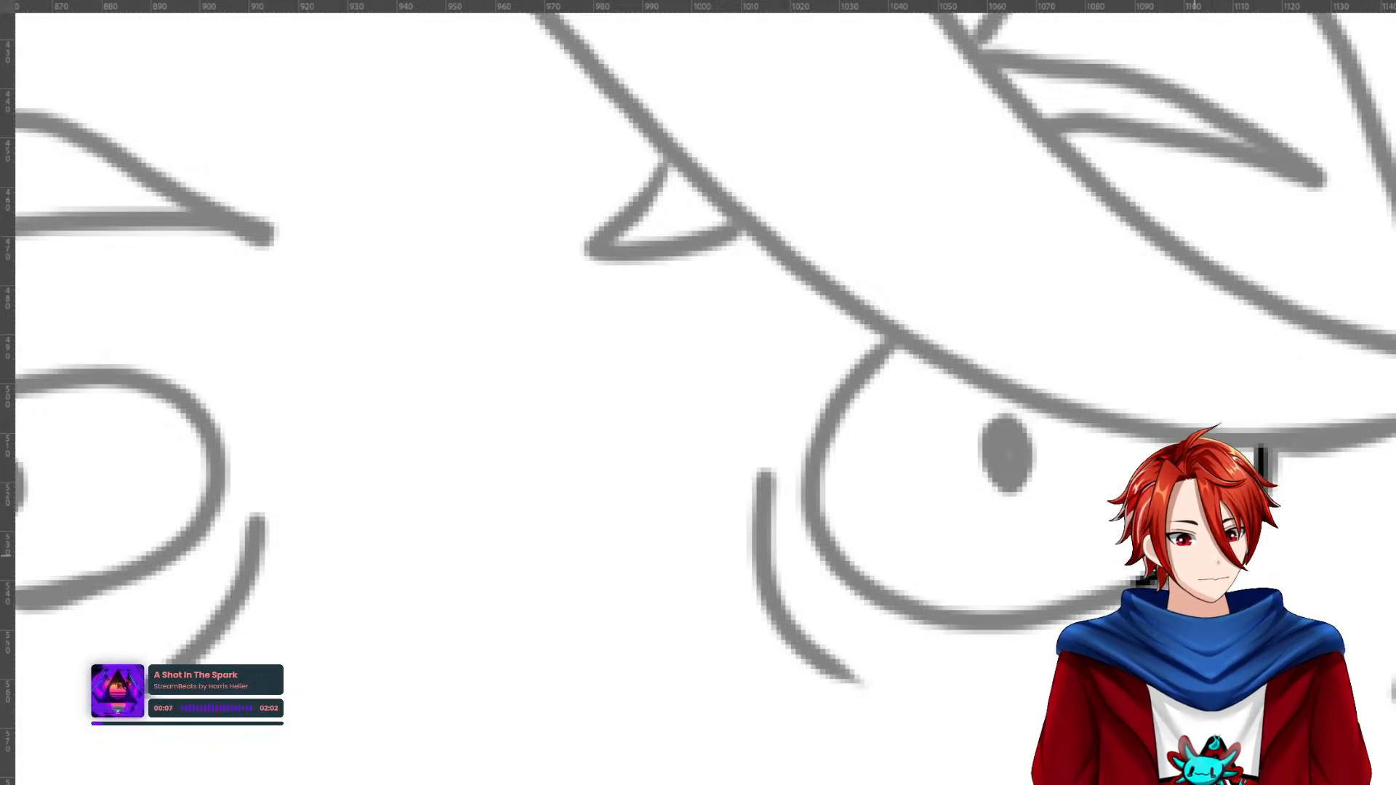
drag(1046, 611, 934, 612)
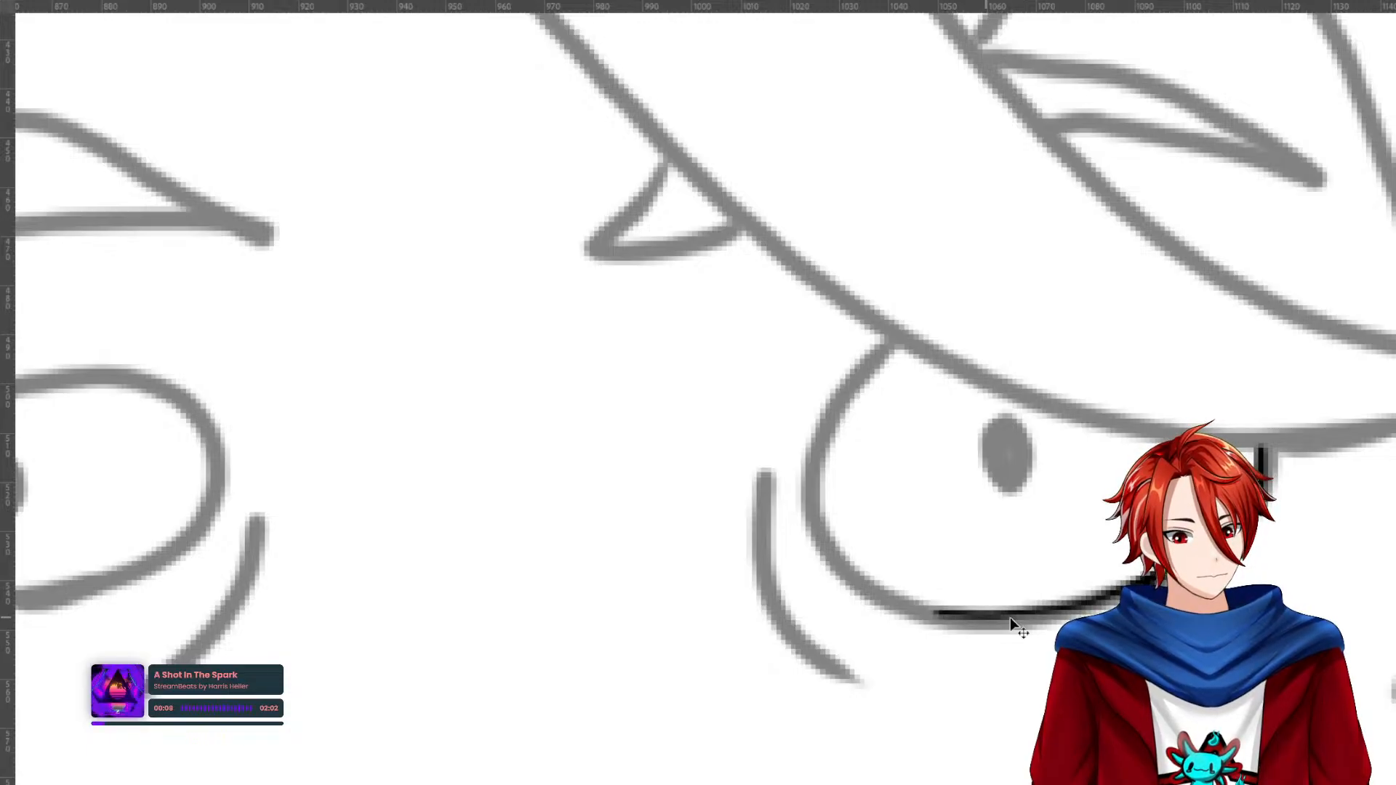
key(ctrl+z)
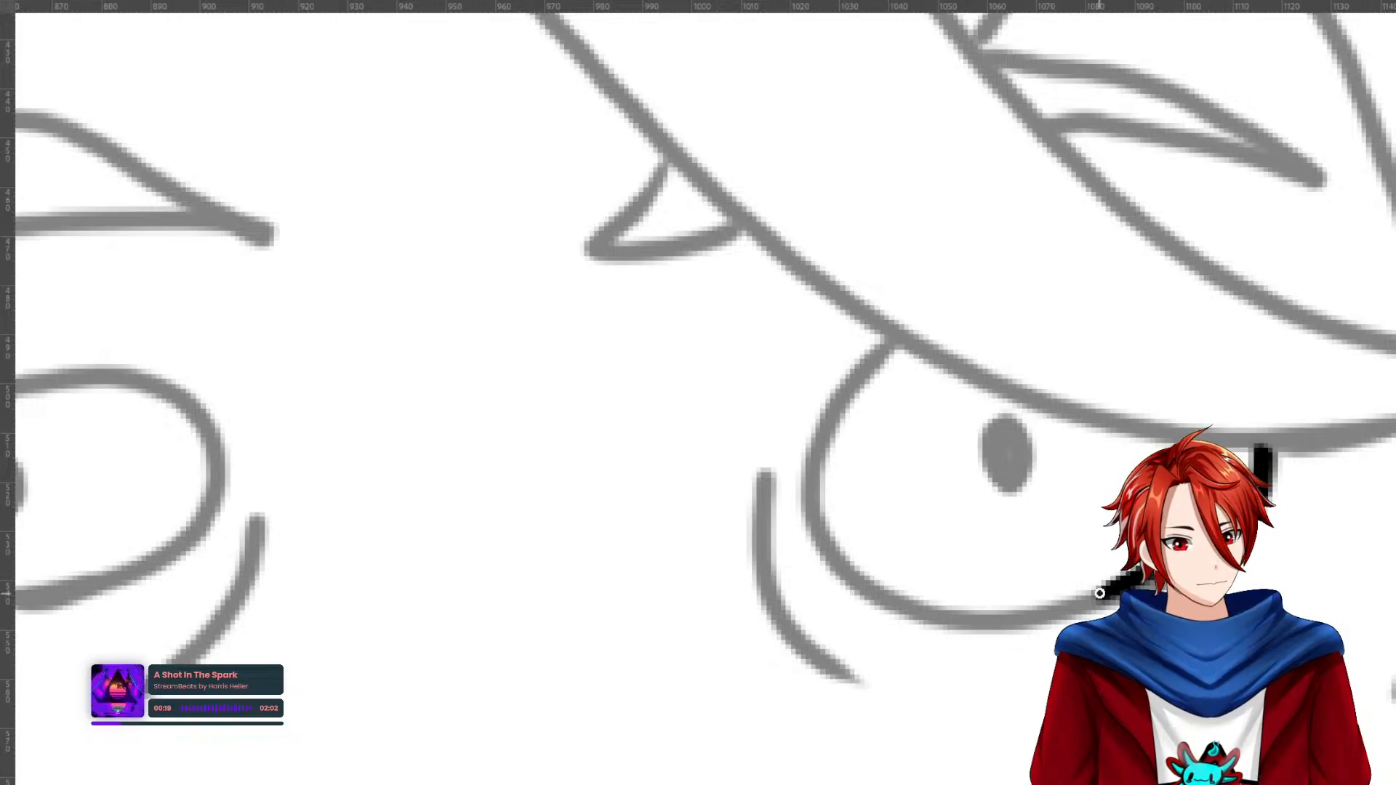
drag(1258, 484, 893, 299)
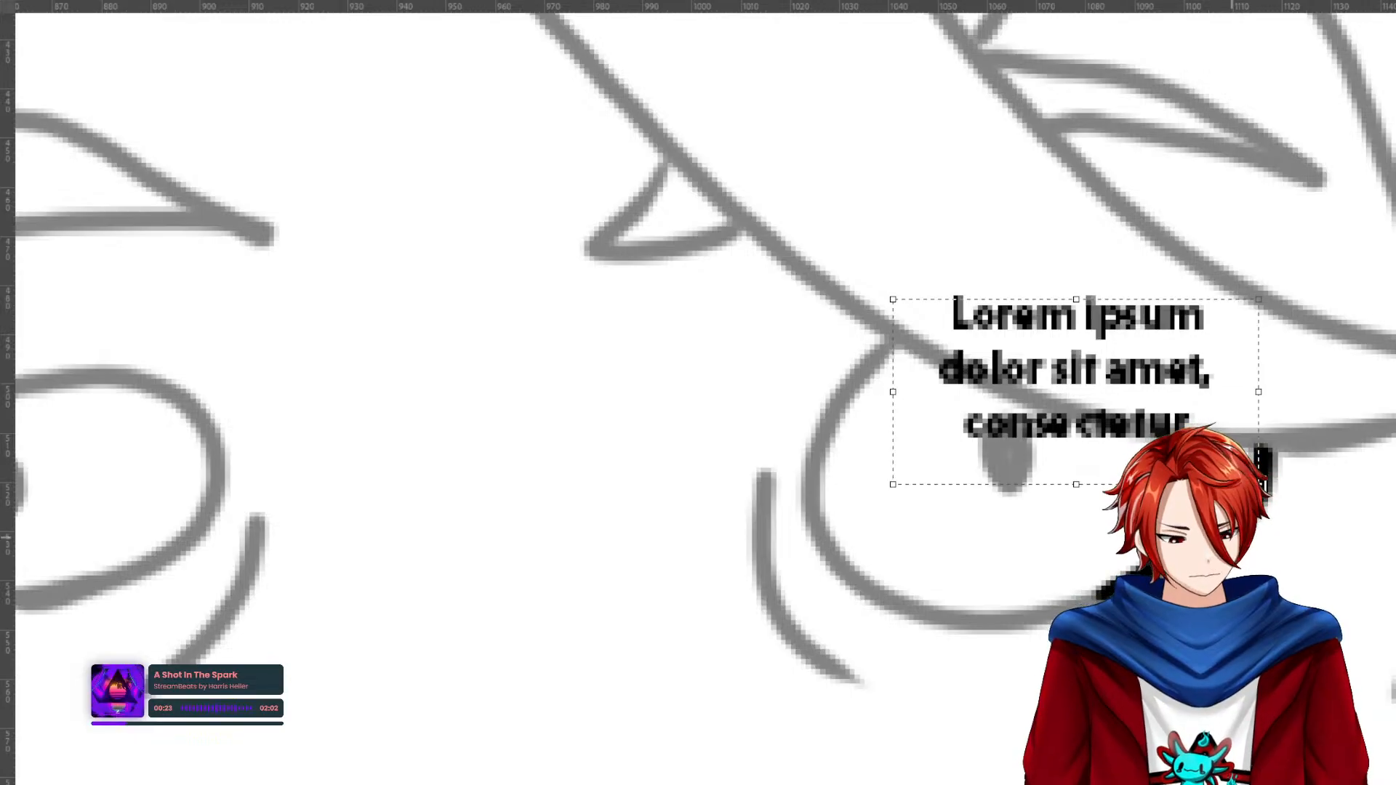
key(ctrl+Return)
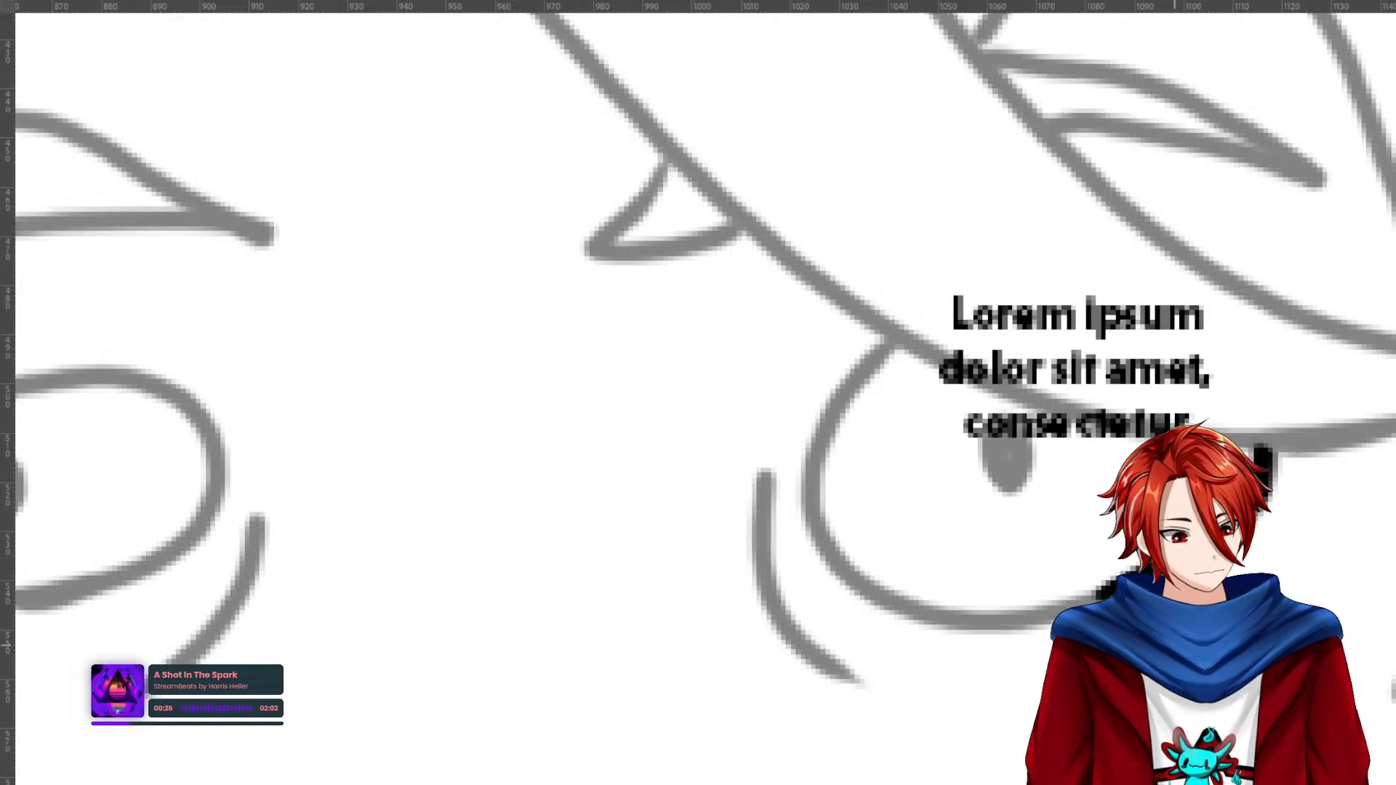
key(ctrl+z)
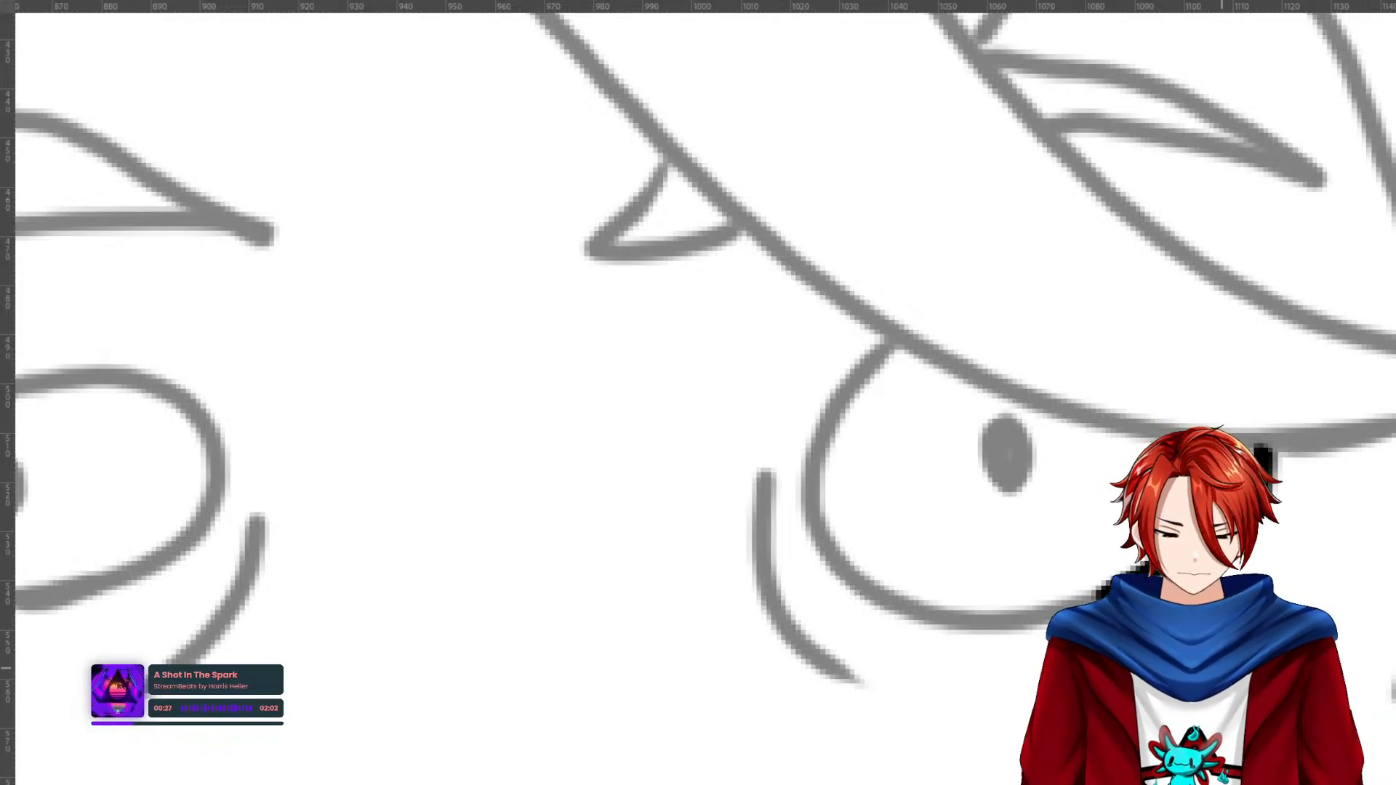
Ink the outer corner of the right-hand eye and its lower outline with a thick, smooth black line.
key(r)
drag(1032, 407, 637, 468)
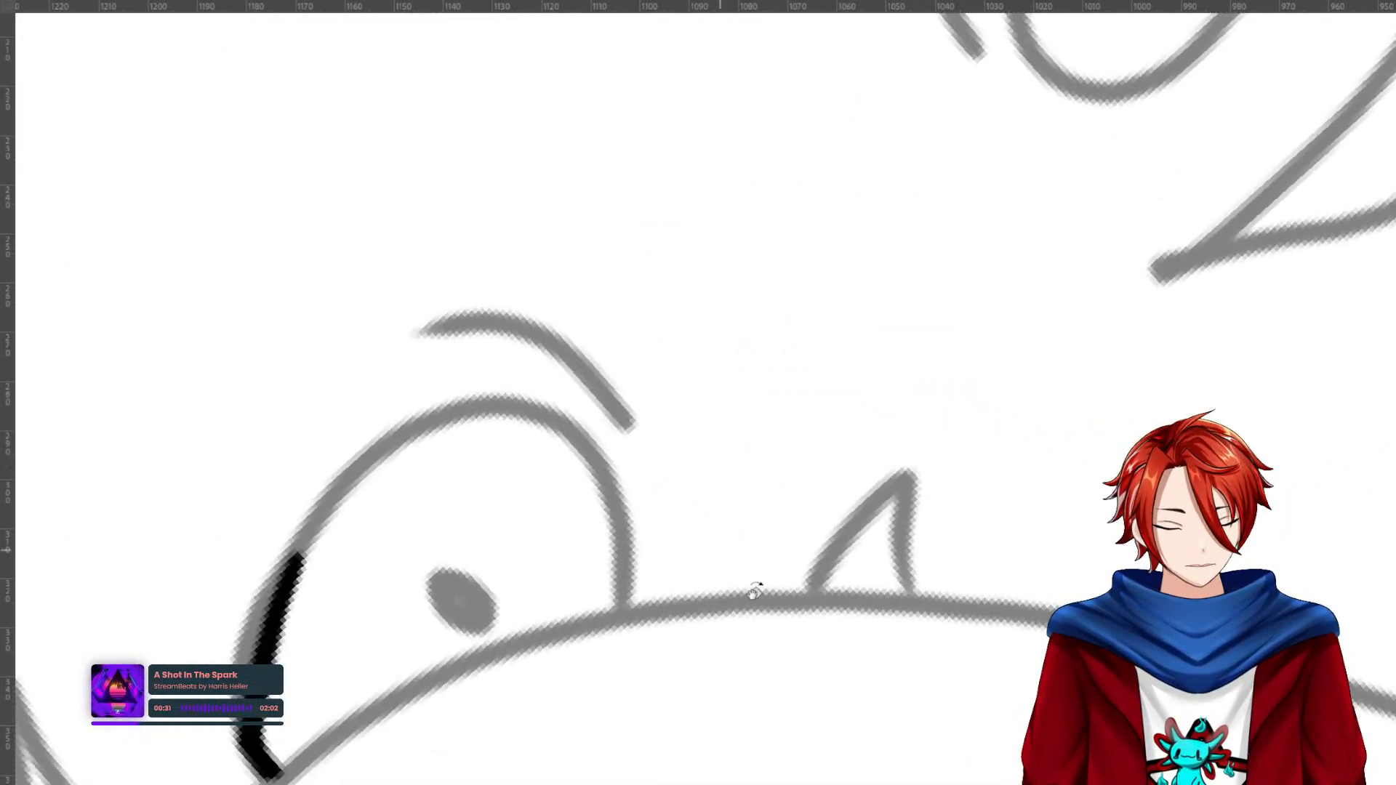
drag(349, 650, 588, 545)
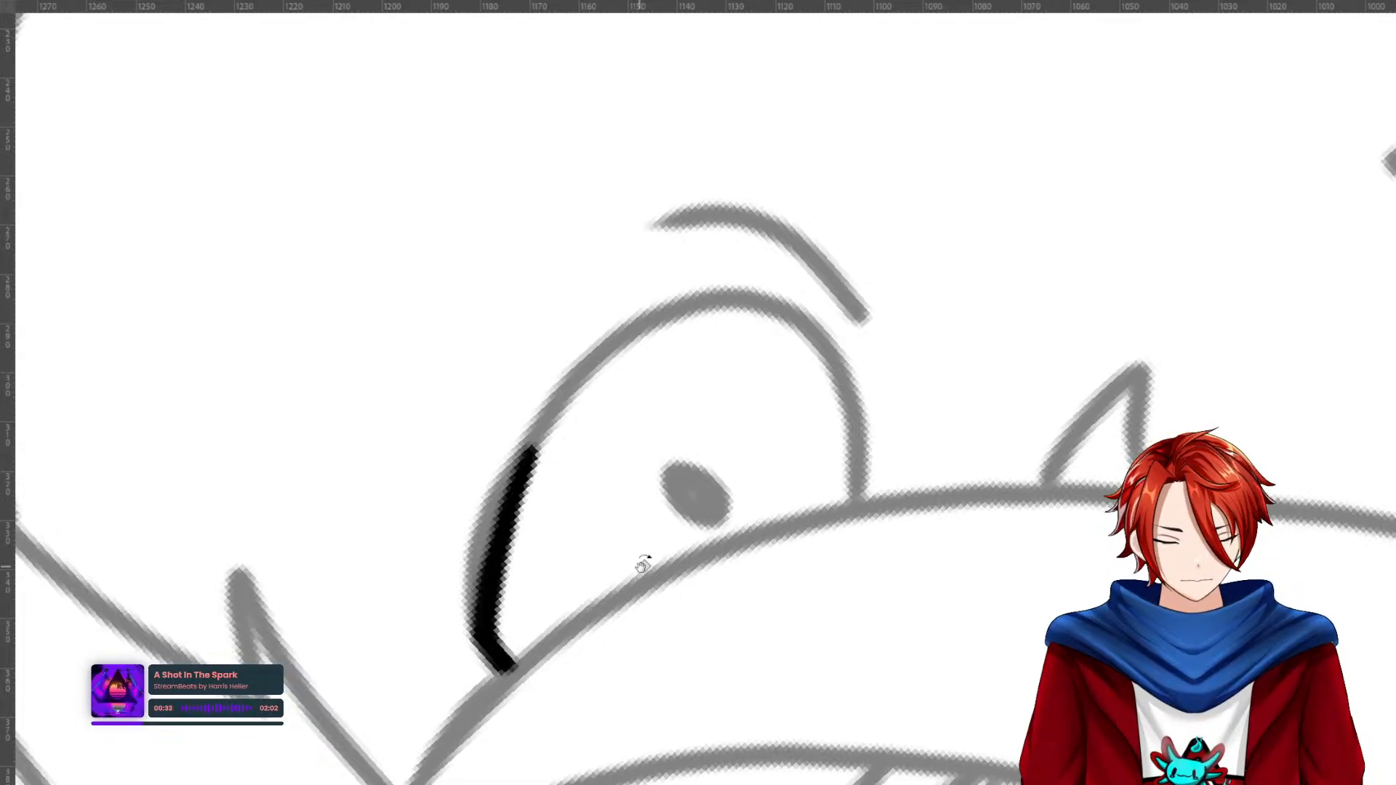
drag(528, 445, 498, 593)
key(p)
mouse_move(509, 661)
mouse_down()
mouse_move(485, 623)
mouse_move(487, 575)
mouse_move(536, 453)
mouse_move(474, 632)
mouse_move(476, 558)
mouse_move(530, 454)
mouse_move(476, 627)
mouse_move(482, 572)
mouse_move(536, 442)
mouse_up()
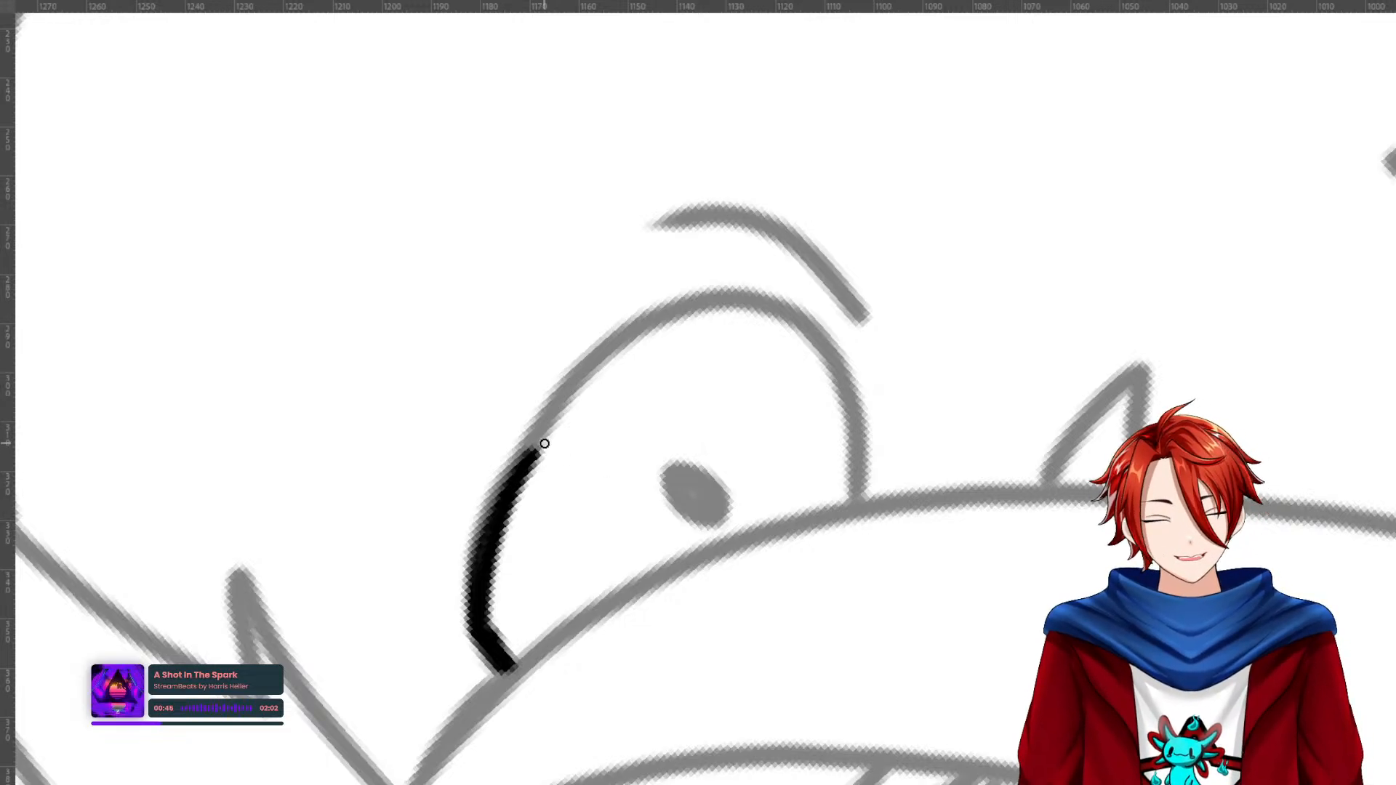
mouse_move(537, 453)
mouse_down()
mouse_move(680, 314)
mouse_move(528, 458)
mouse_move(586, 384)
mouse_move(676, 316)
mouse_move(513, 465)
mouse_move(667, 314)
mouse_move(531, 437)
mouse_move(480, 525)
mouse_move(471, 622)
mouse_move(553, 438)
mouse_up()
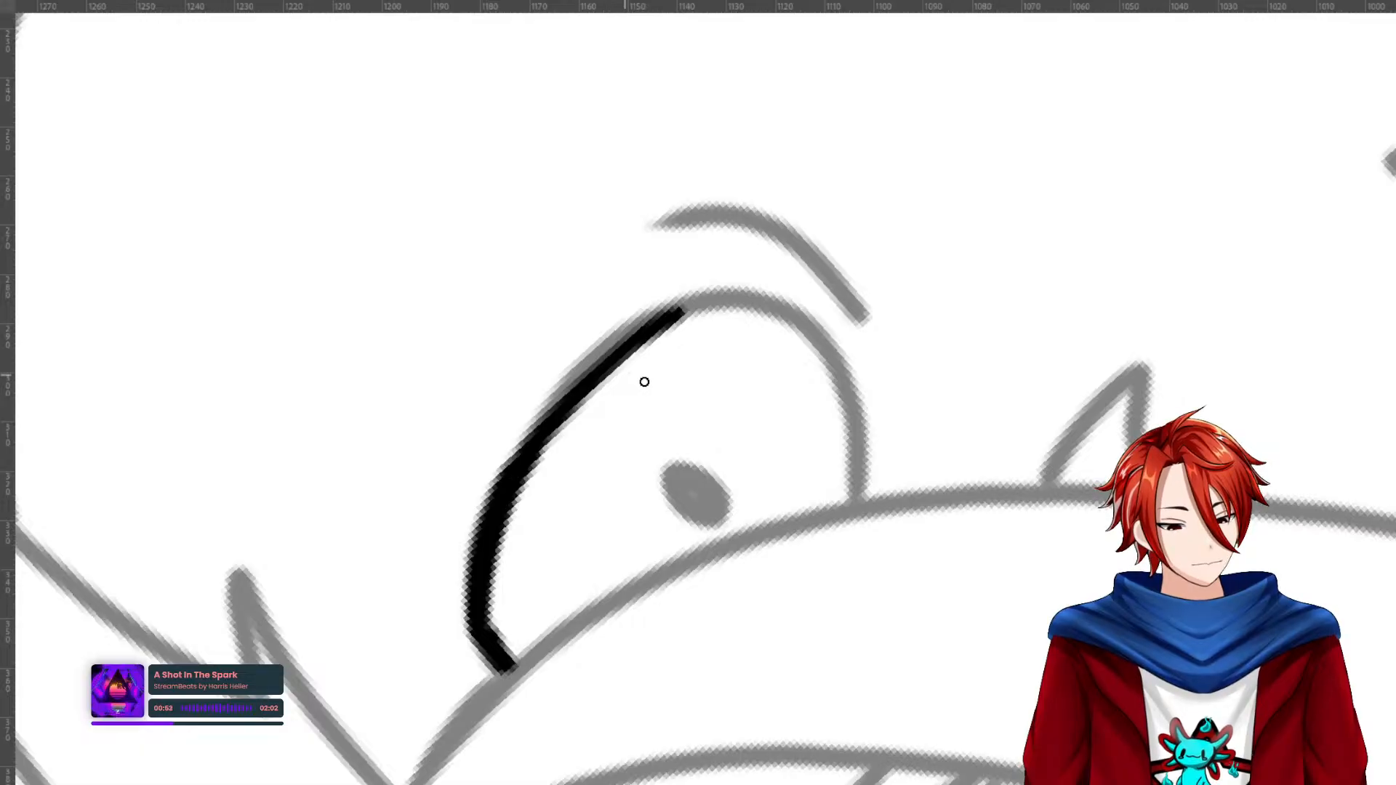
key(Escape)
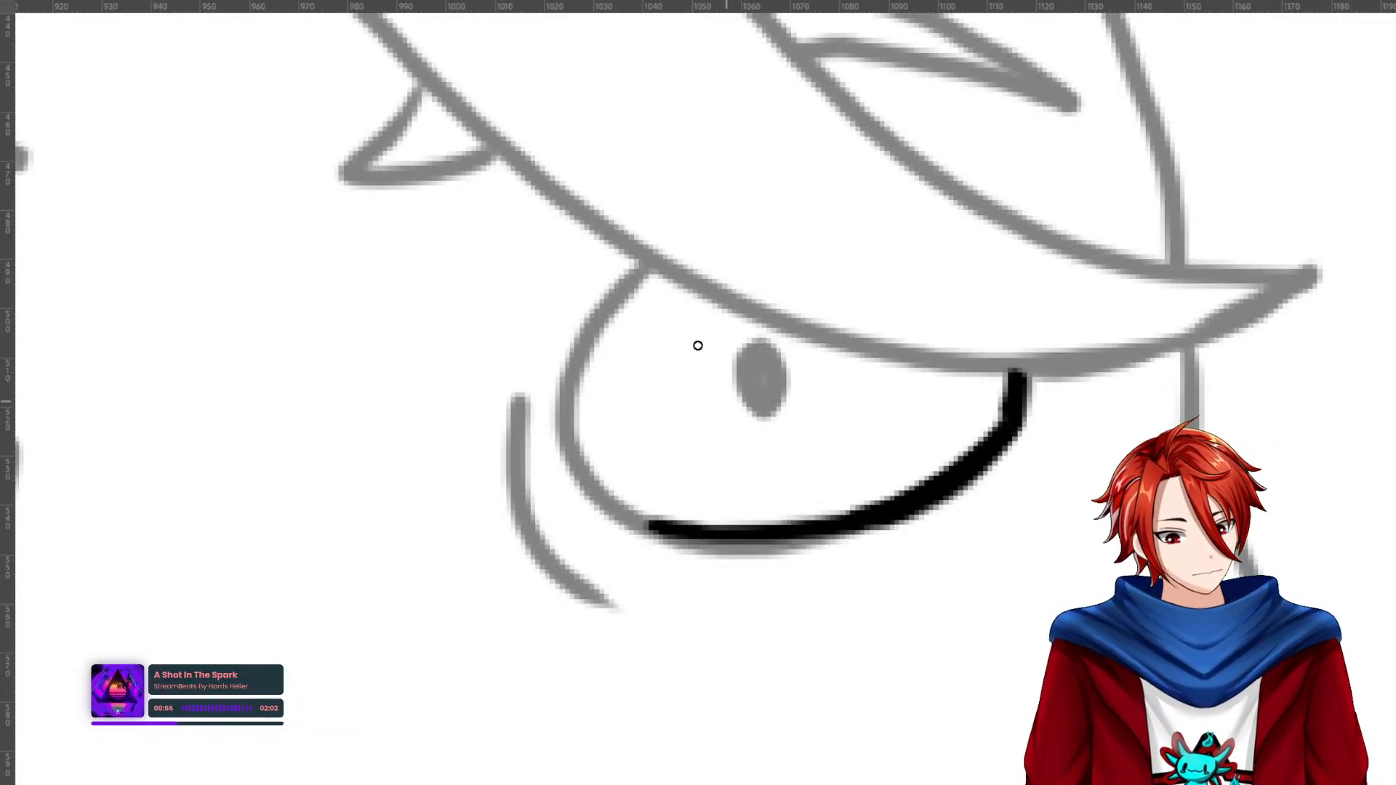
Ink the inner side of the right-hand eye up to the hair strand, thicken it, and fill the oval pupil in black.
mouse_move(648, 271)
mouse_down()
mouse_move(566, 379)
mouse_move(648, 268)
mouse_move(569, 372)
mouse_move(610, 309)
mouse_move(595, 359)
mouse_move(564, 379)
mouse_move(569, 464)
mouse_move(568, 374)
mouse_move(569, 463)
mouse_move(565, 437)
mouse_move(640, 524)
mouse_move(567, 459)
mouse_up()
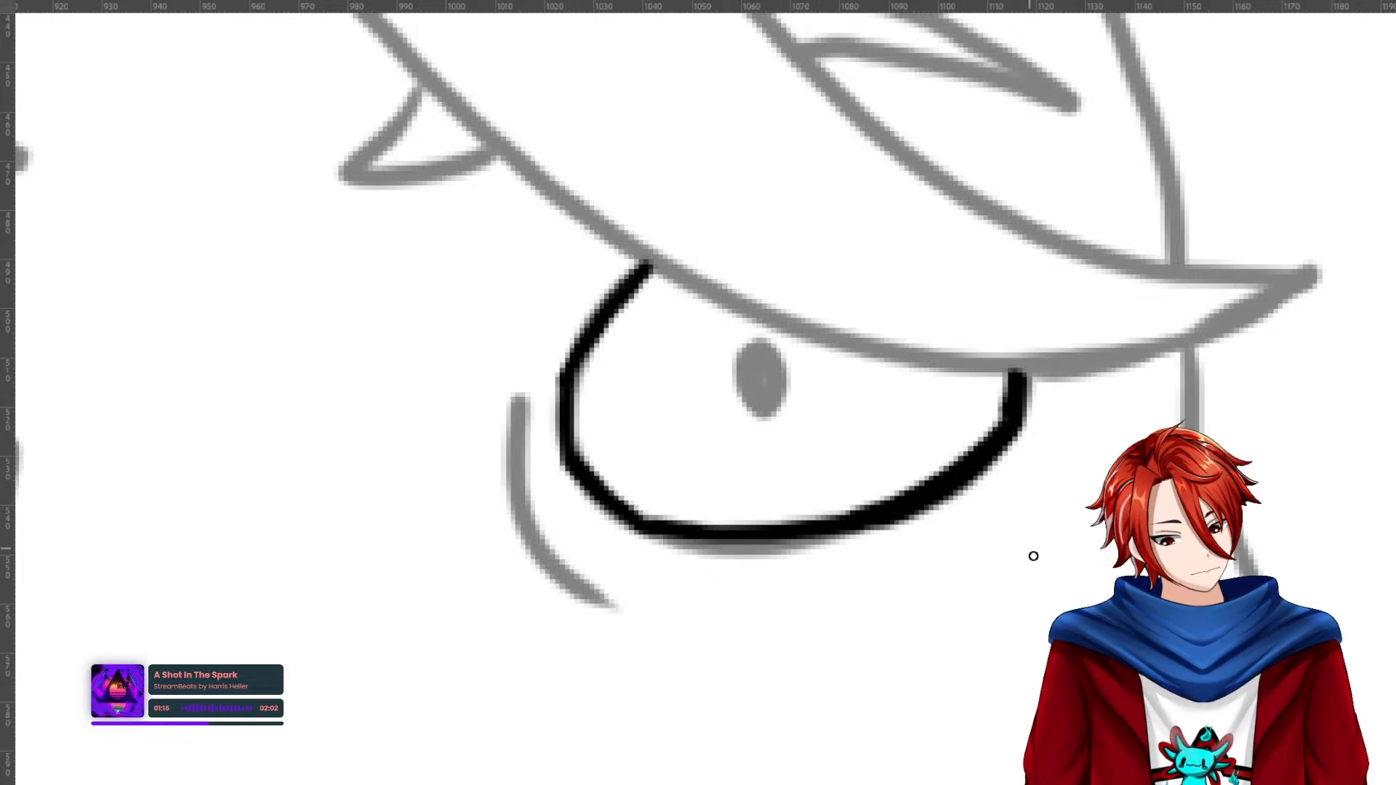
mouse_move(748, 342)
mouse_down()
mouse_move(738, 410)
mouse_move(775, 437)
mouse_move(795, 393)
mouse_move(759, 349)
mouse_move(788, 382)
mouse_move(764, 355)
mouse_move(774, 381)
mouse_move(743, 357)
mouse_move(743, 400)
mouse_move(754, 351)
mouse_move(762, 416)
mouse_move(772, 378)
mouse_move(791, 404)
mouse_up()
mouse_move(659, 271)
mouse_down()
mouse_move(565, 399)
mouse_move(592, 342)
mouse_move(575, 382)
mouse_move(573, 365)
mouse_move(575, 466)
mouse_move(626, 504)
mouse_up()
Reduce the eraser size and trim the right-hand eye's outline along its inner side and lower outer curve.
key(e)
right_click(602, 450)
drag(736, 496, 720, 497)
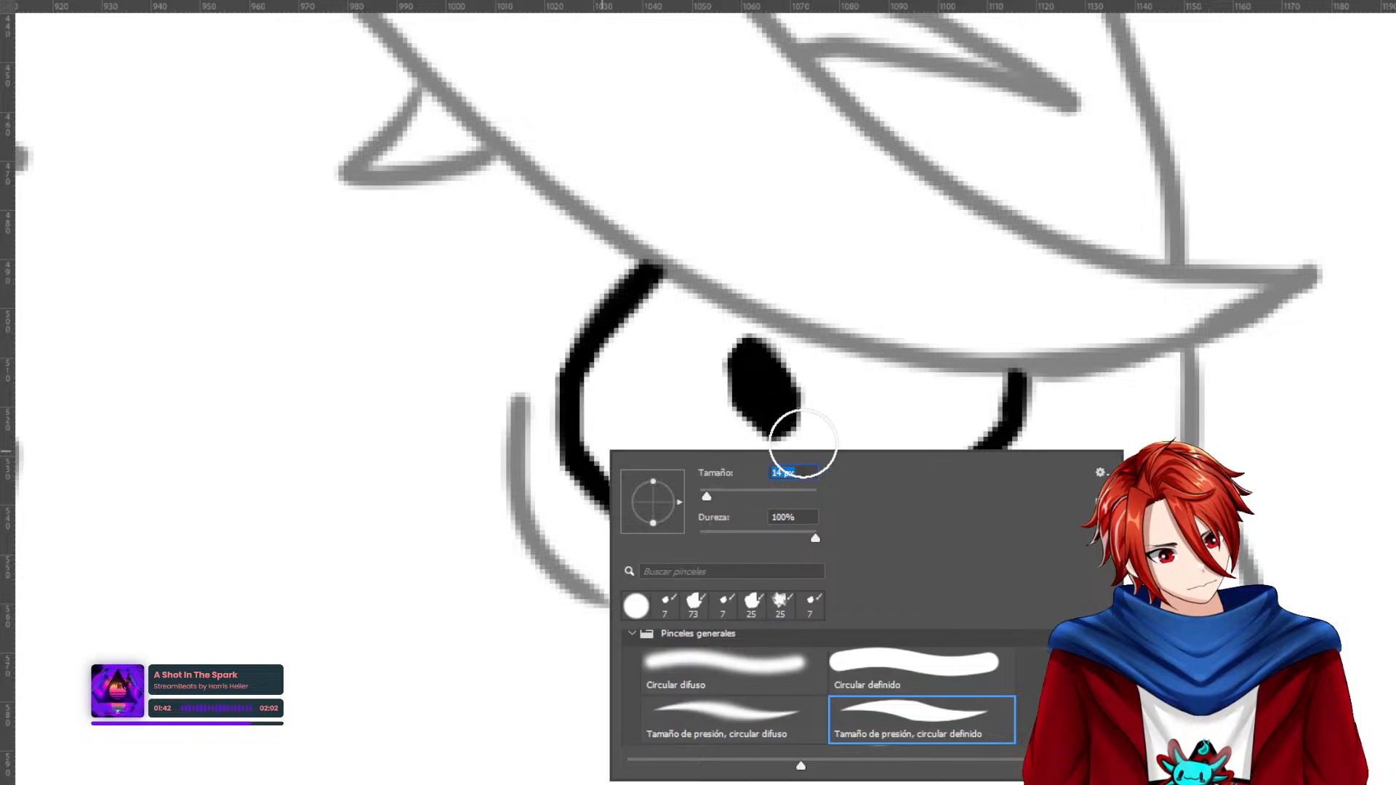
key(Return)
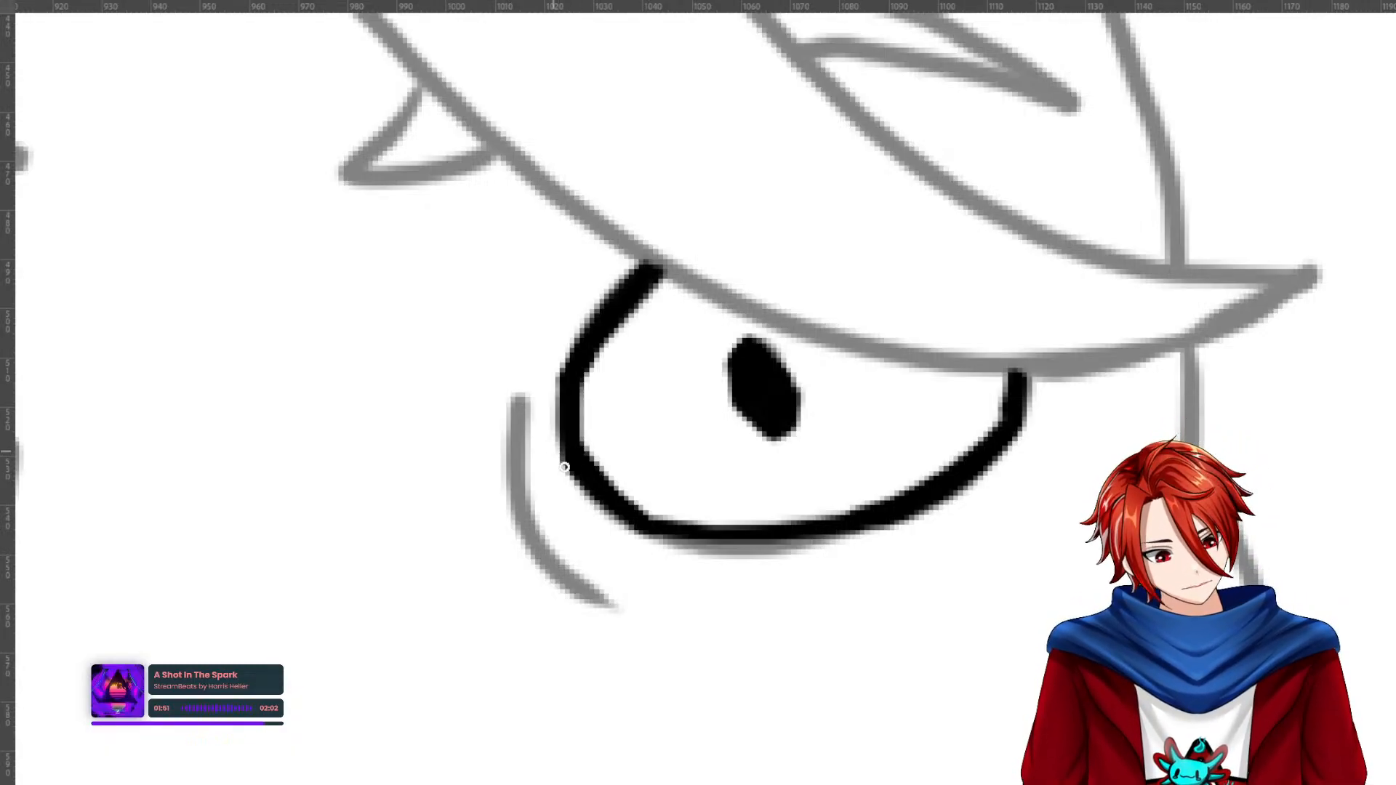
mouse_move(542, 438)
mouse_down()
mouse_move(618, 522)
mouse_move(655, 508)
mouse_up()
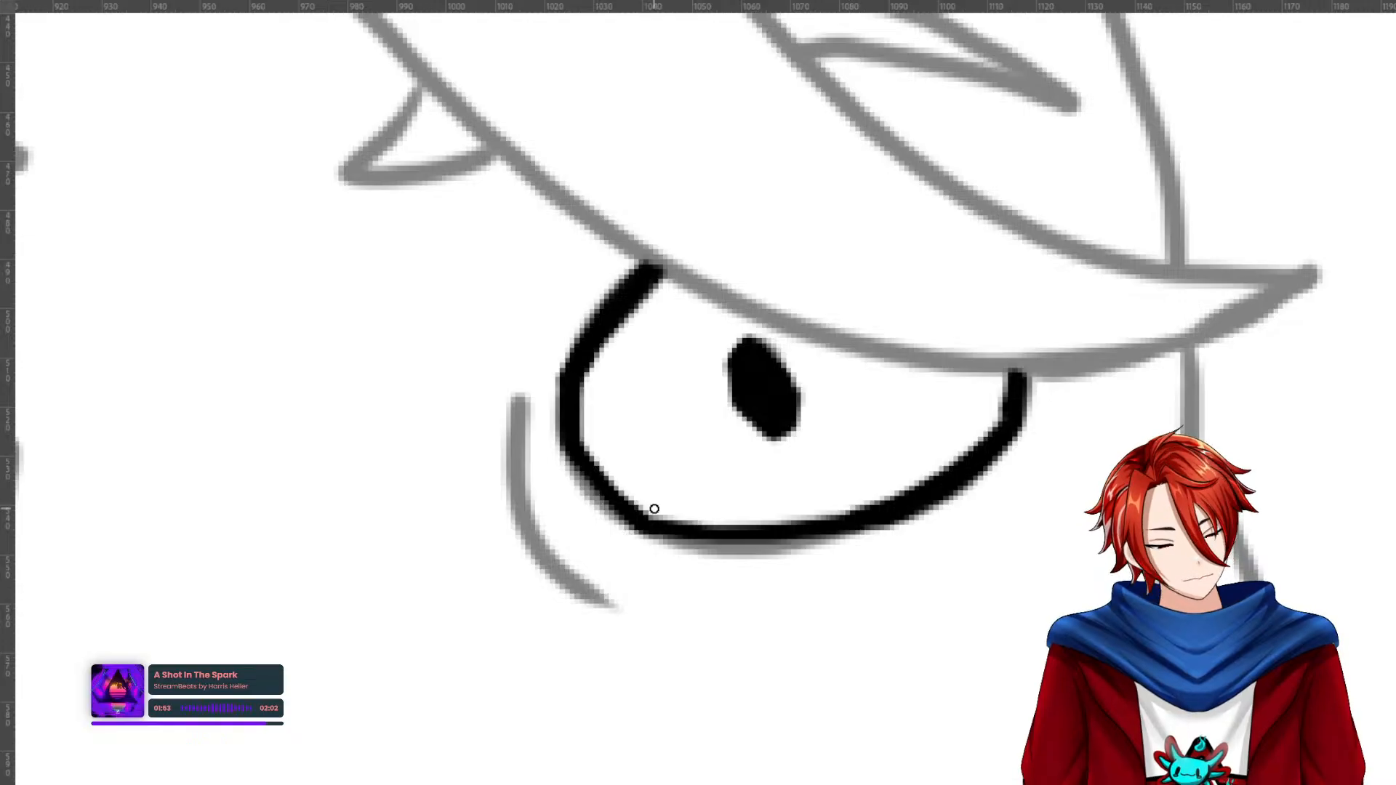
drag(587, 382, 680, 272)
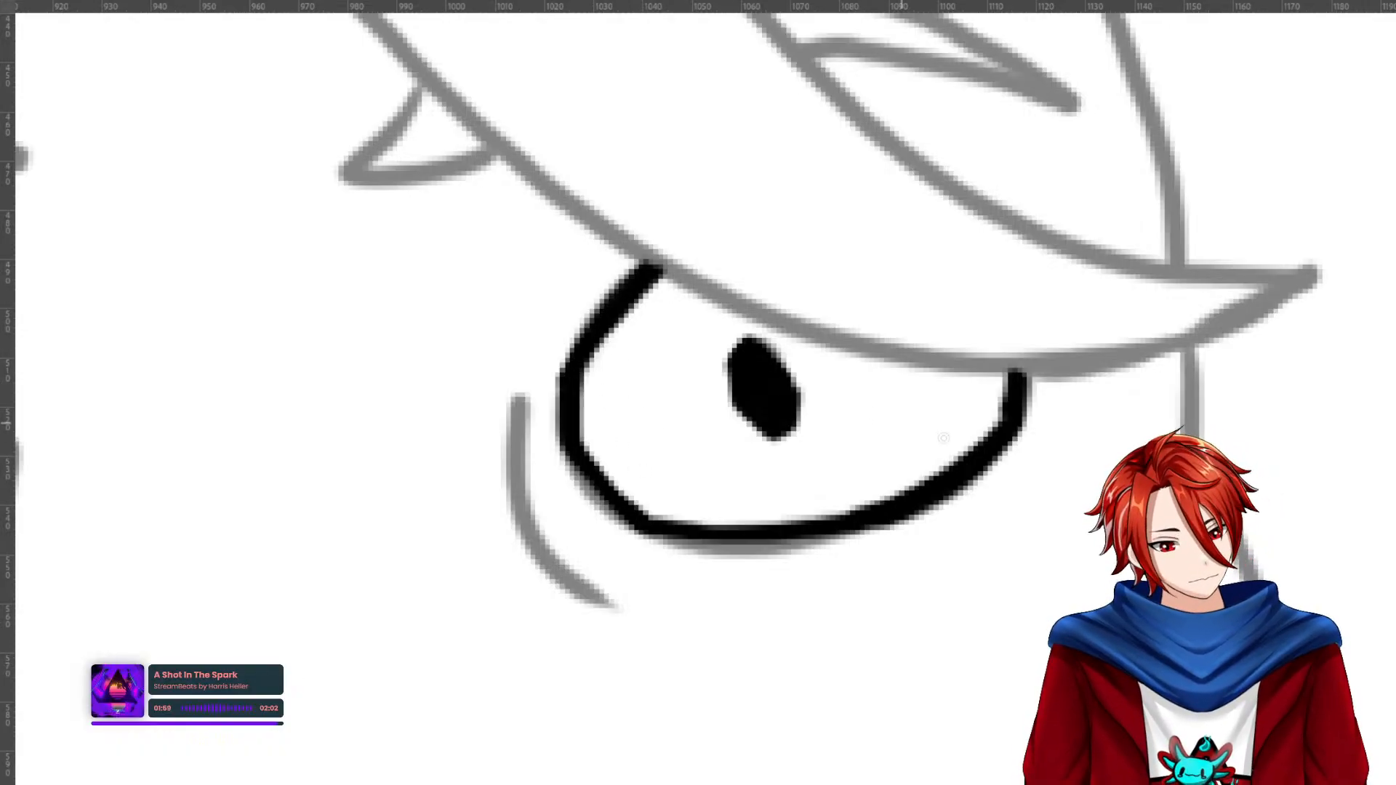
mouse_move(1007, 380)
mouse_down()
mouse_move(1010, 431)
mouse_move(959, 501)
mouse_move(928, 521)
mouse_move(888, 513)
mouse_up()
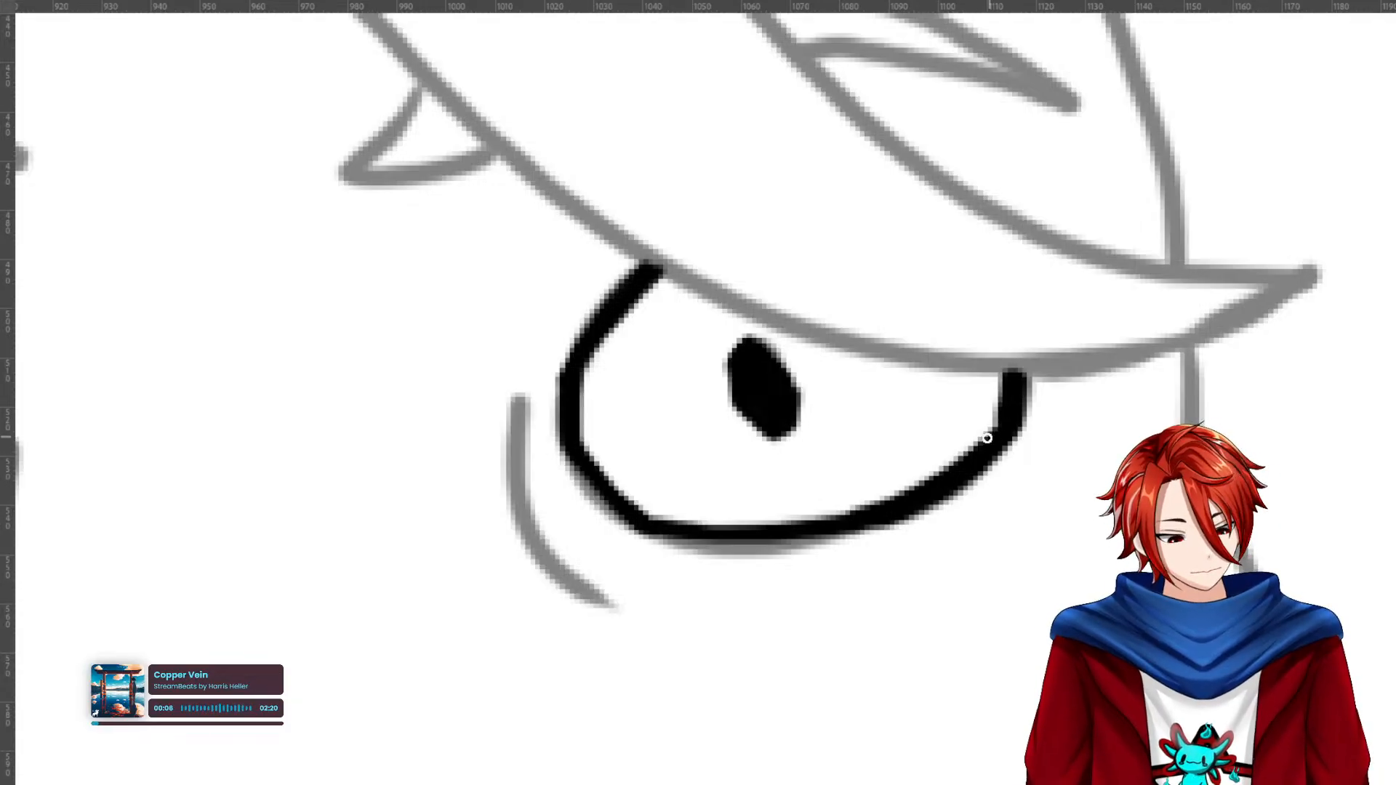
mouse_move(993, 430)
mouse_down()
mouse_move(1006, 368)
mouse_move(995, 416)
mouse_move(879, 508)
mouse_move(983, 438)
mouse_move(882, 505)
mouse_move(832, 512)
mouse_up()
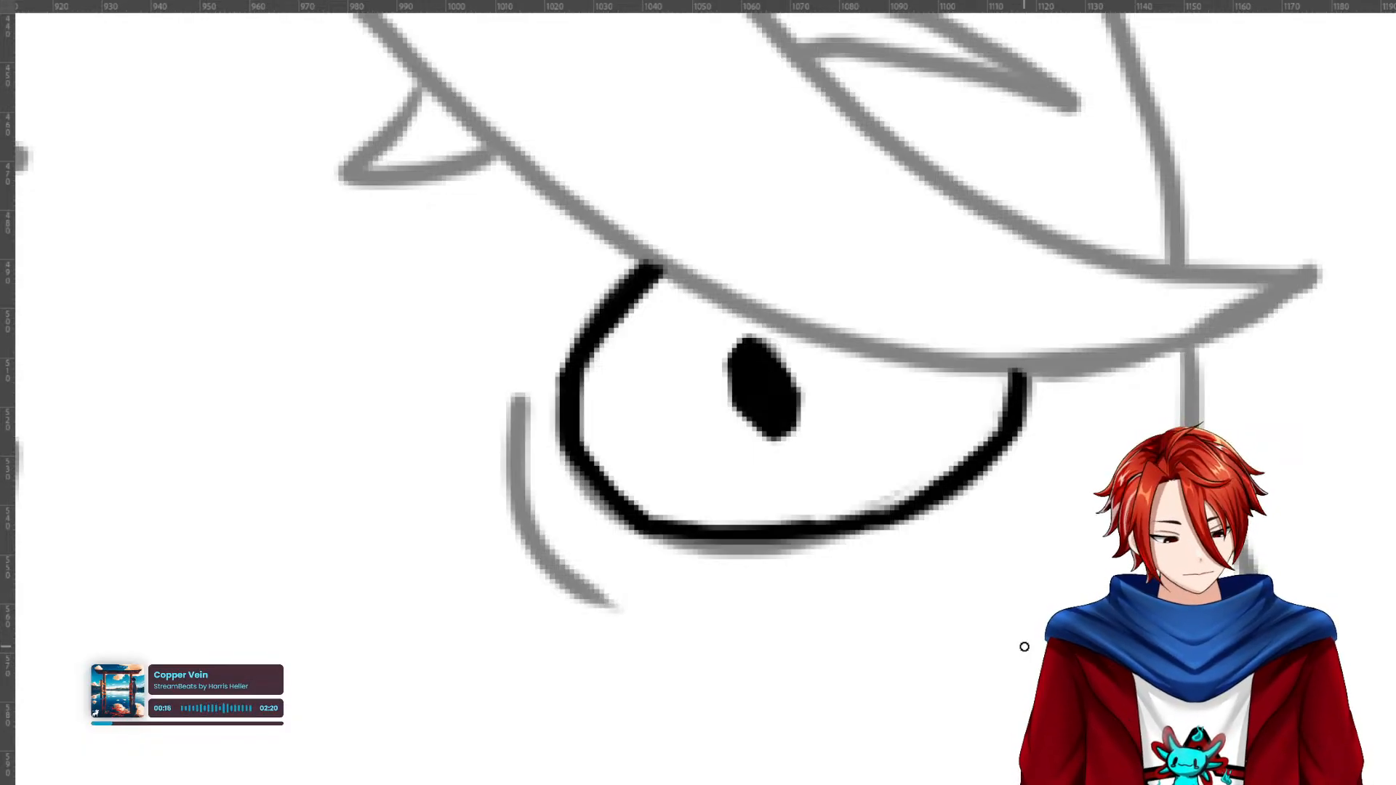
Open a second window of V1.psd to show the whole drawing.
click(392, 0)
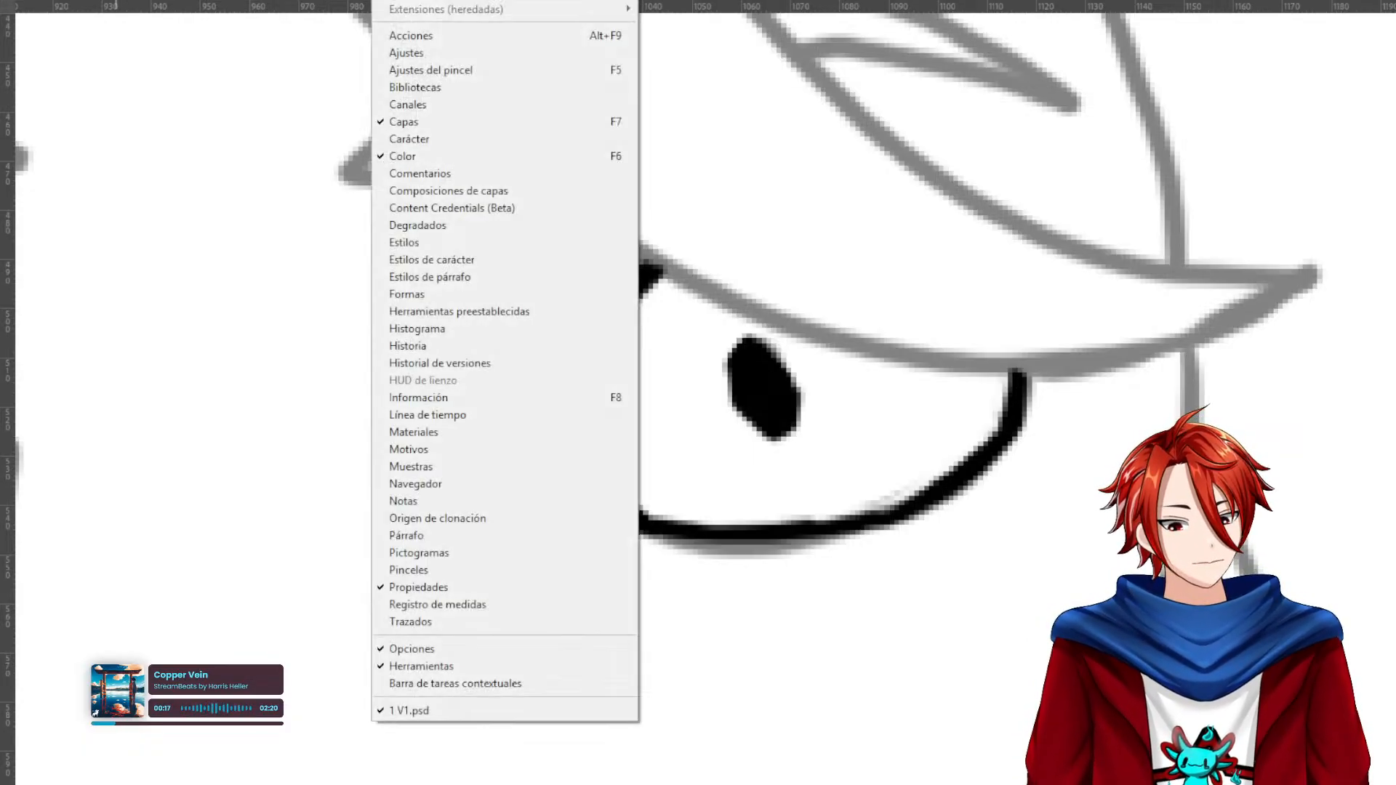
mouse_move(436, 0)
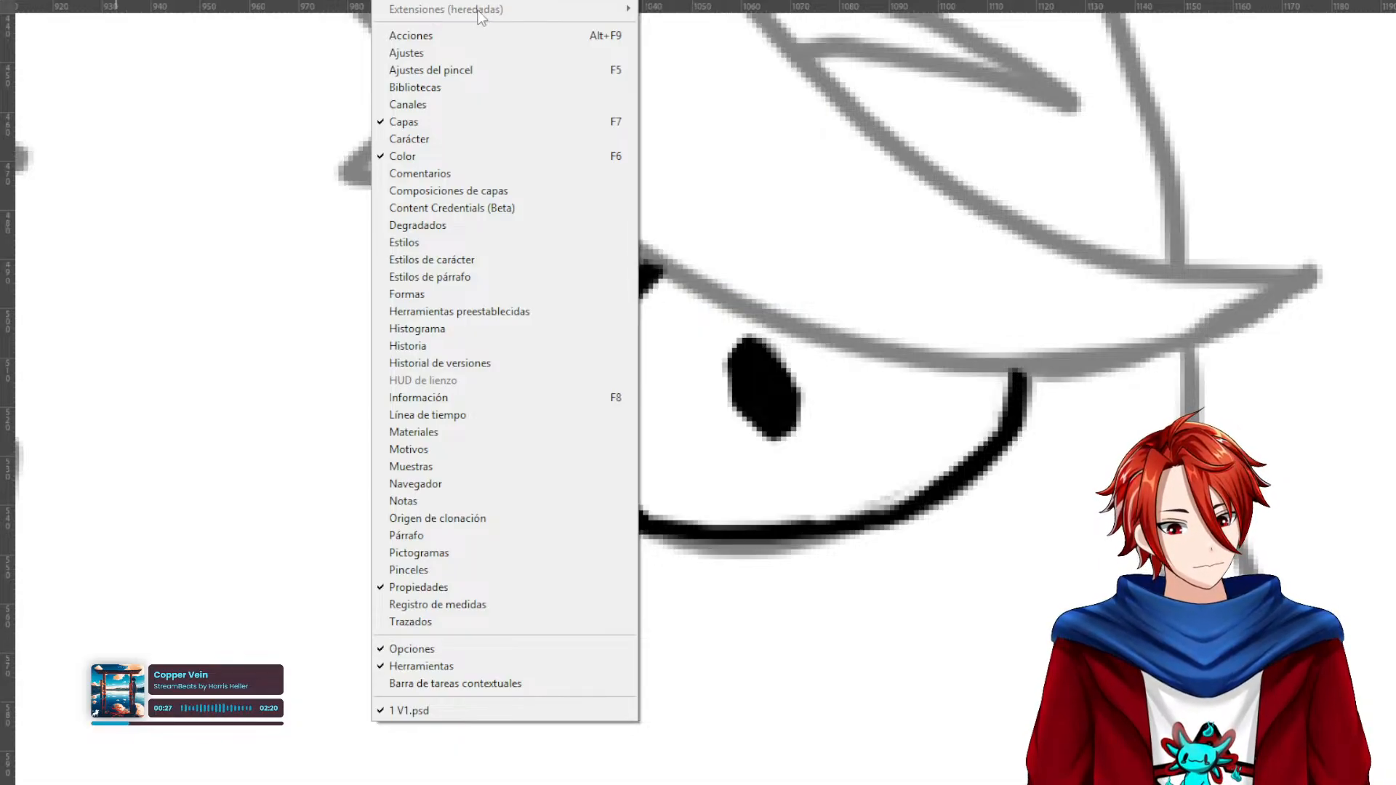
mouse_move(488, 0)
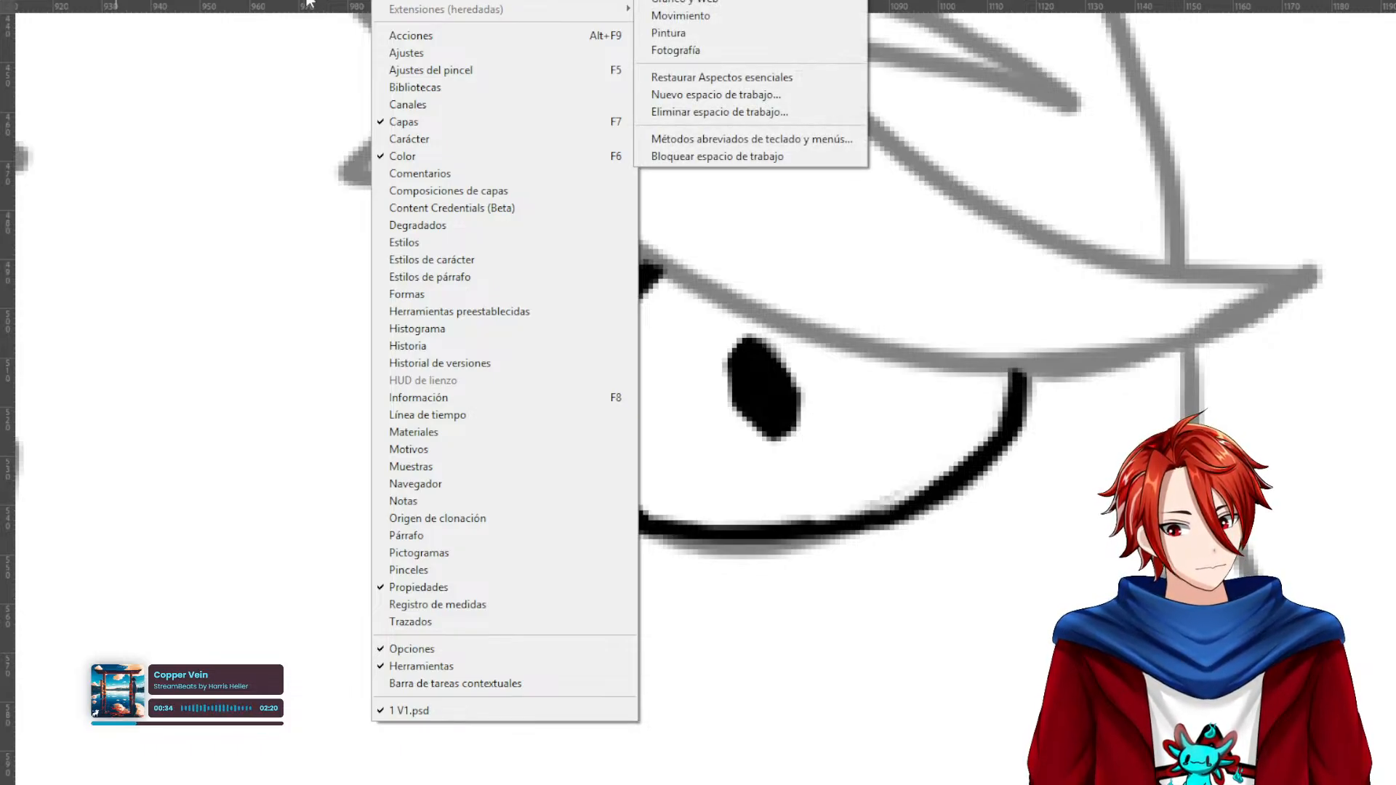
right_click(172, 0)
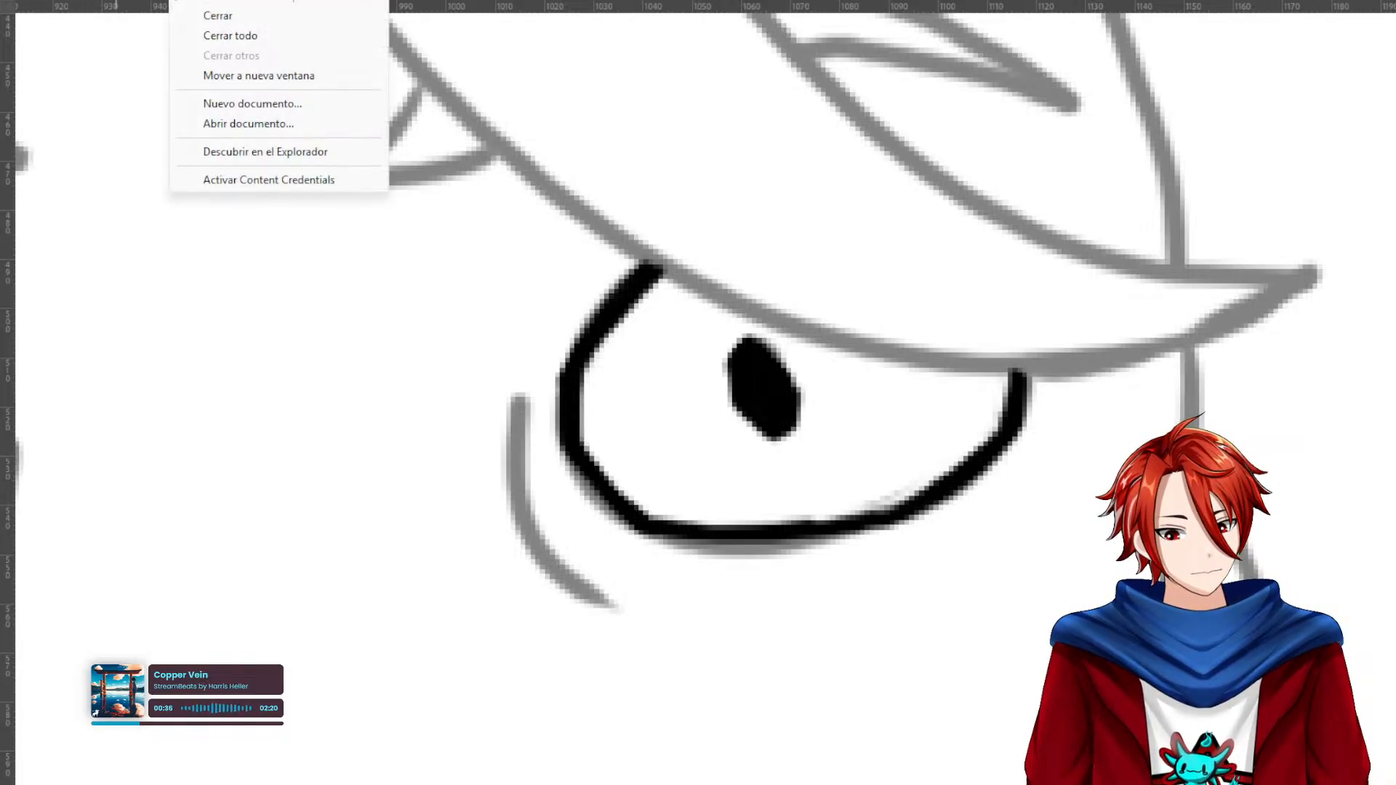
click(393, 0)
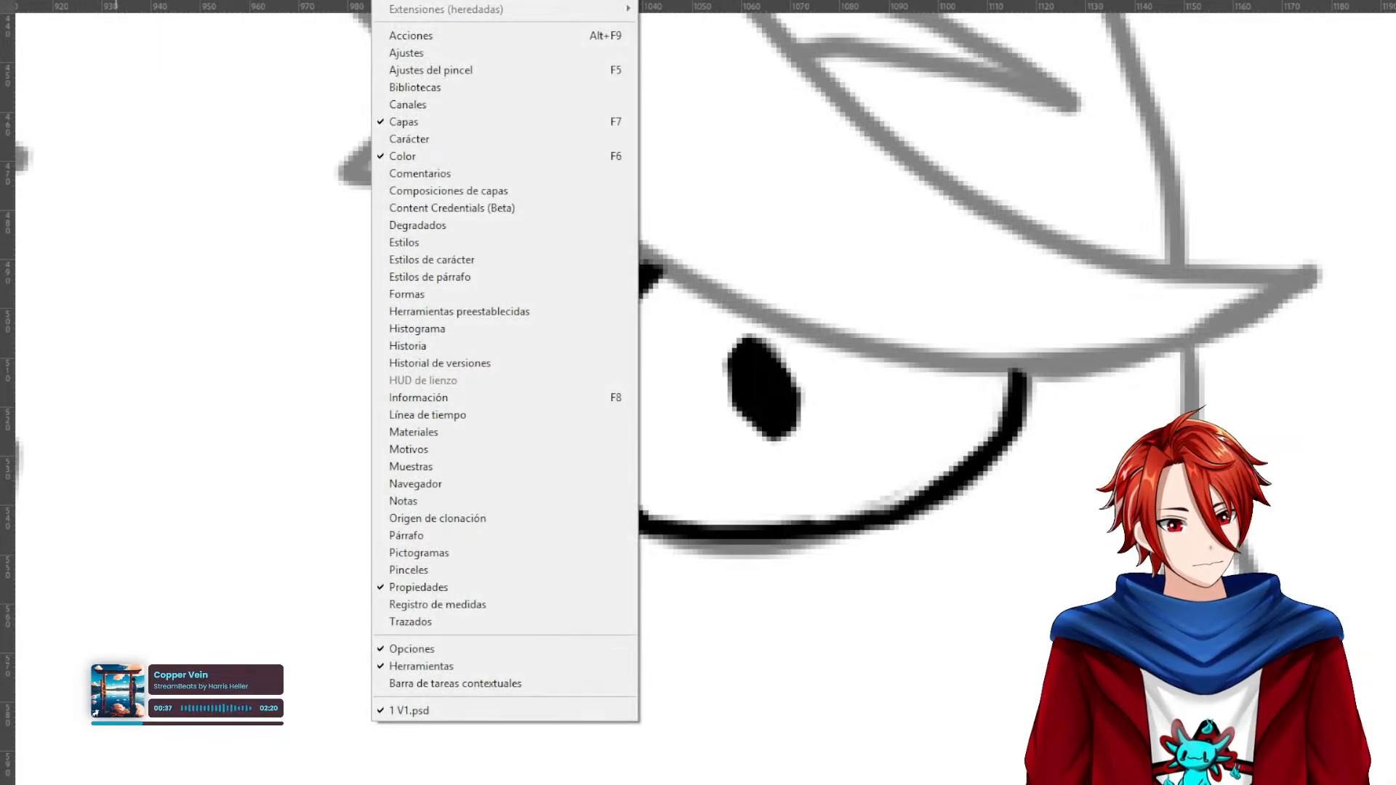
mouse_move(501, 0)
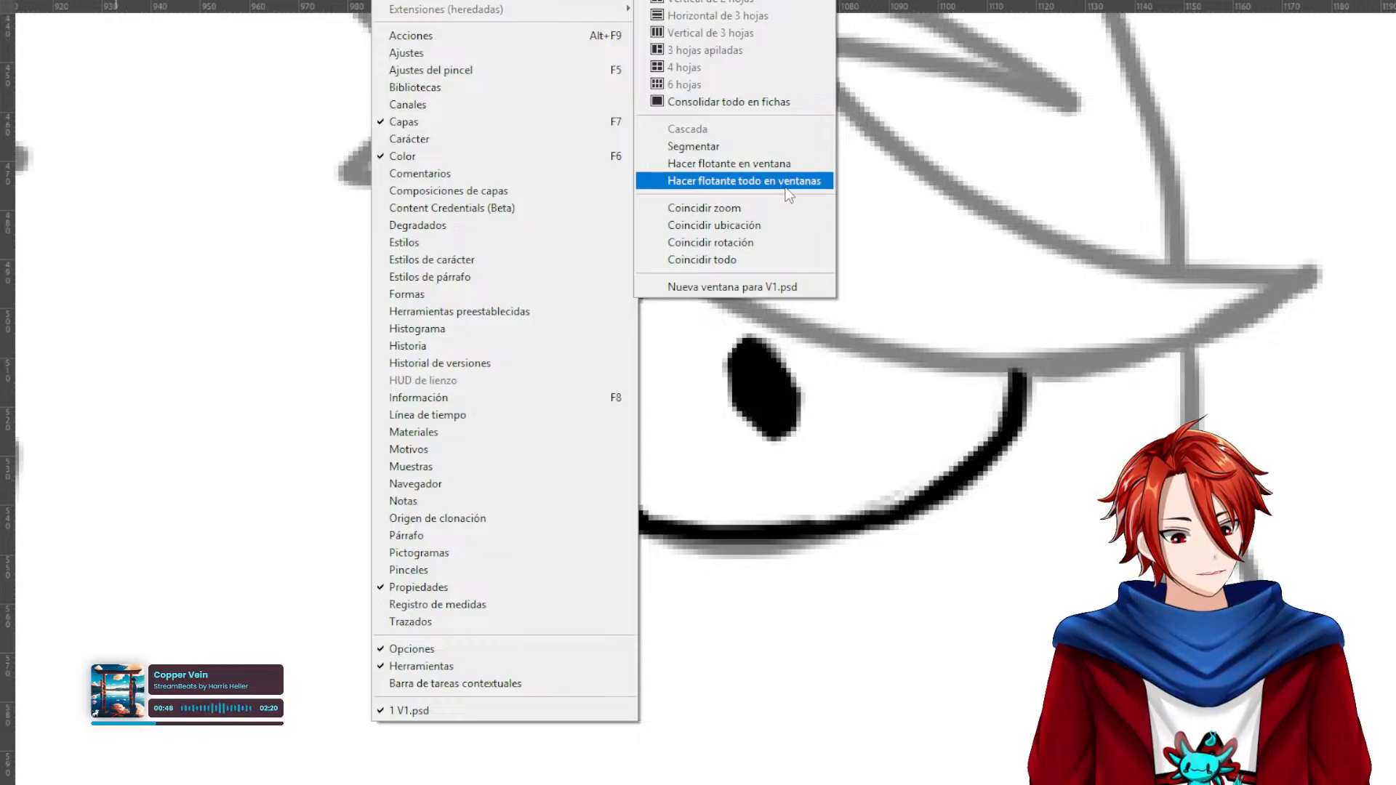
click(788, 287)
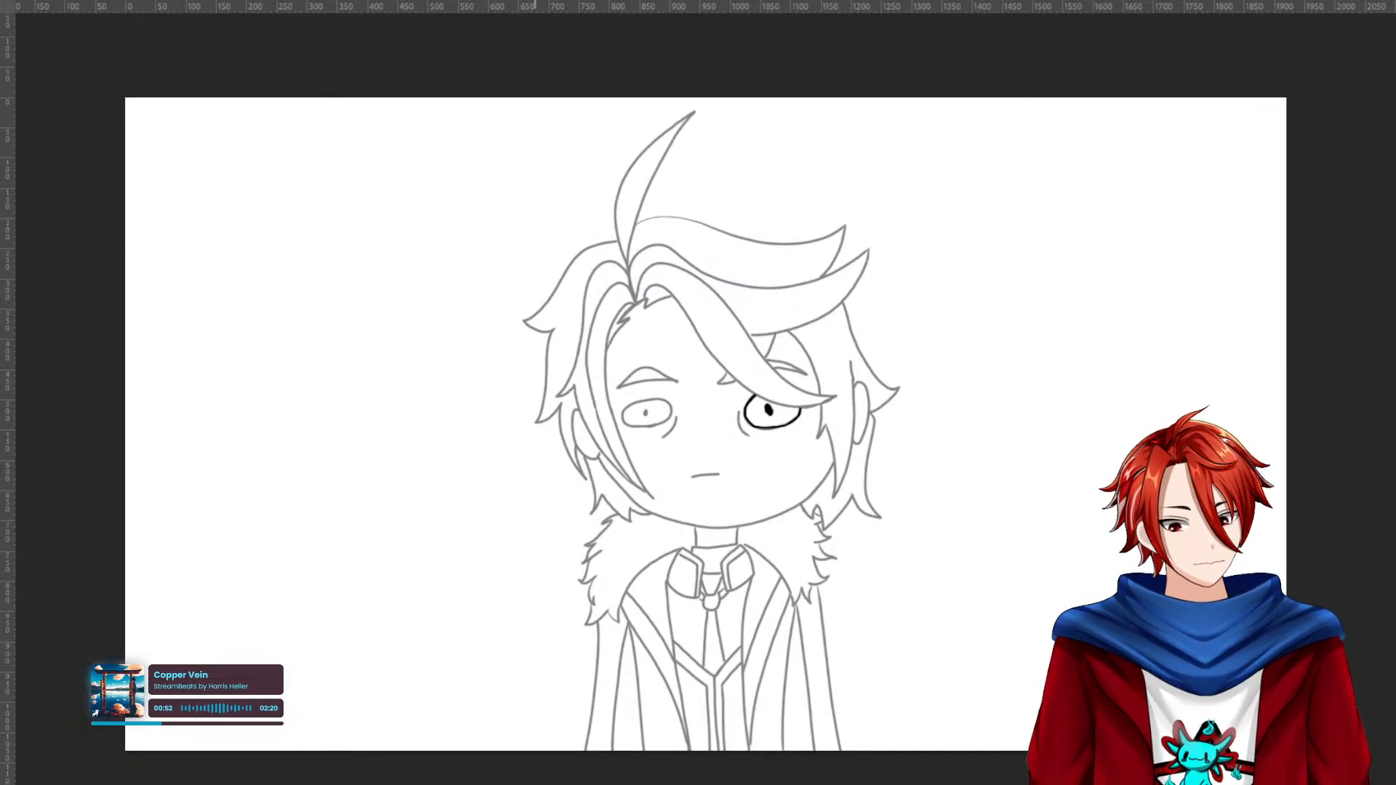
Try tiling the two V1.psd windows one above the other.
click(393, 0)
mouse_move(509, 0)
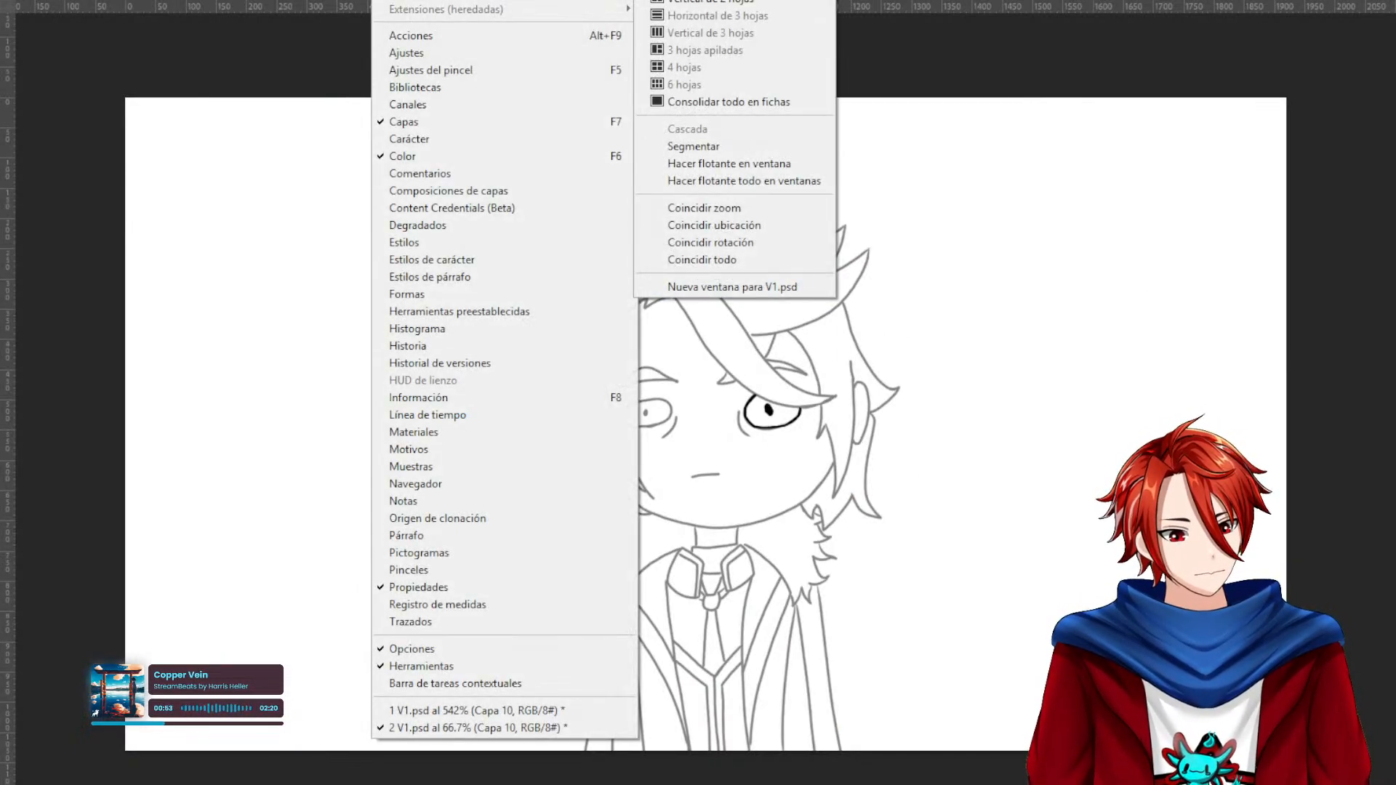
click(708, 0)
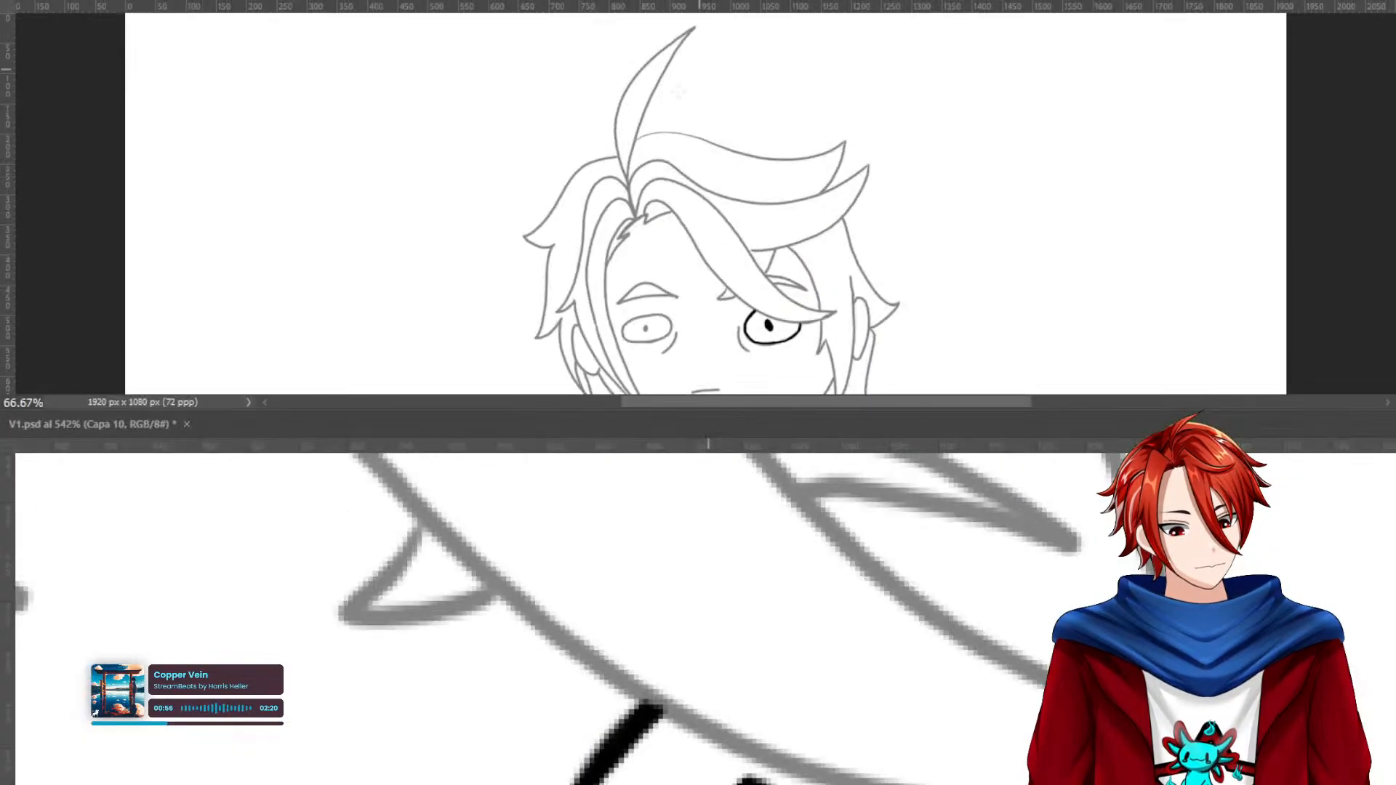
Consolidate both V1.psd windows into tabs and bring the 542% close-up of the eye to the front.
click(393, 0)
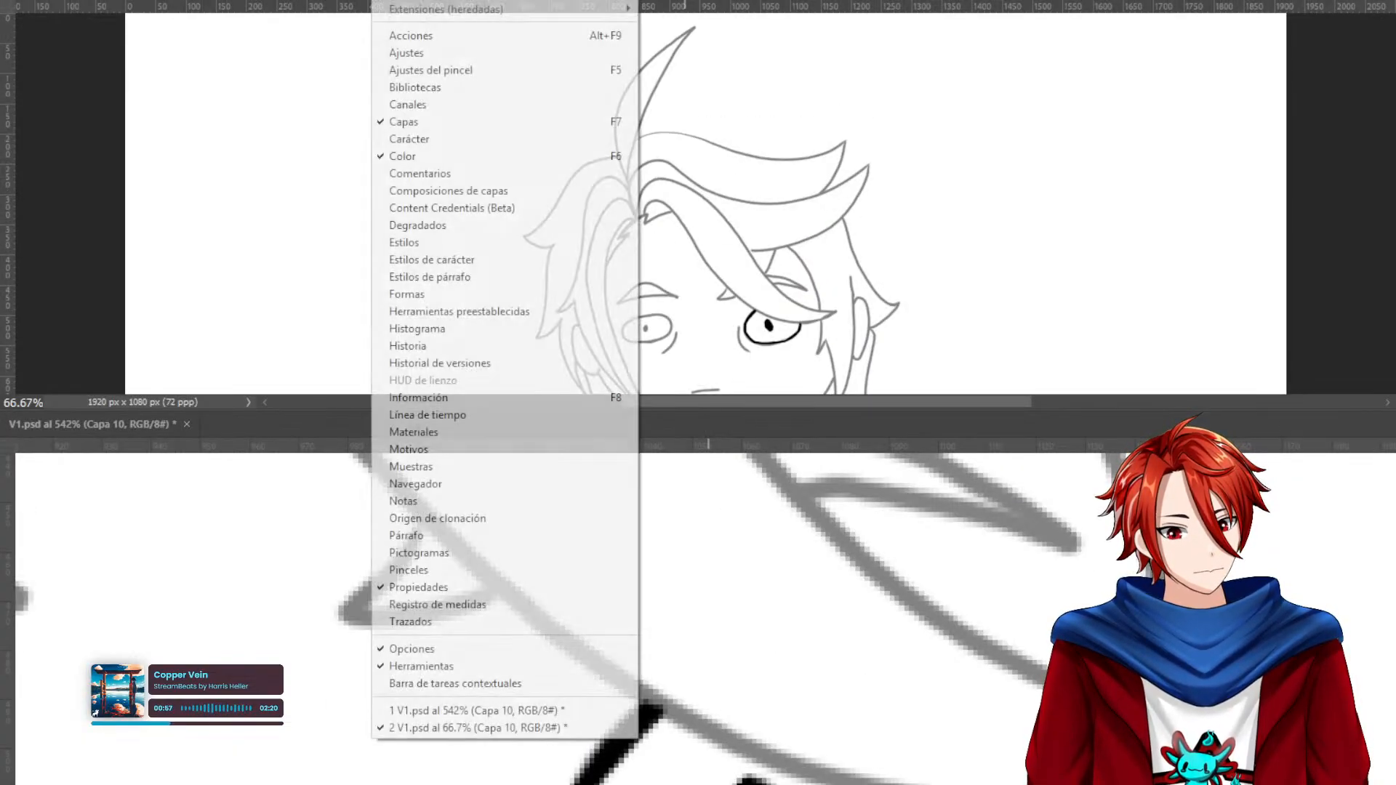
mouse_move(509, 0)
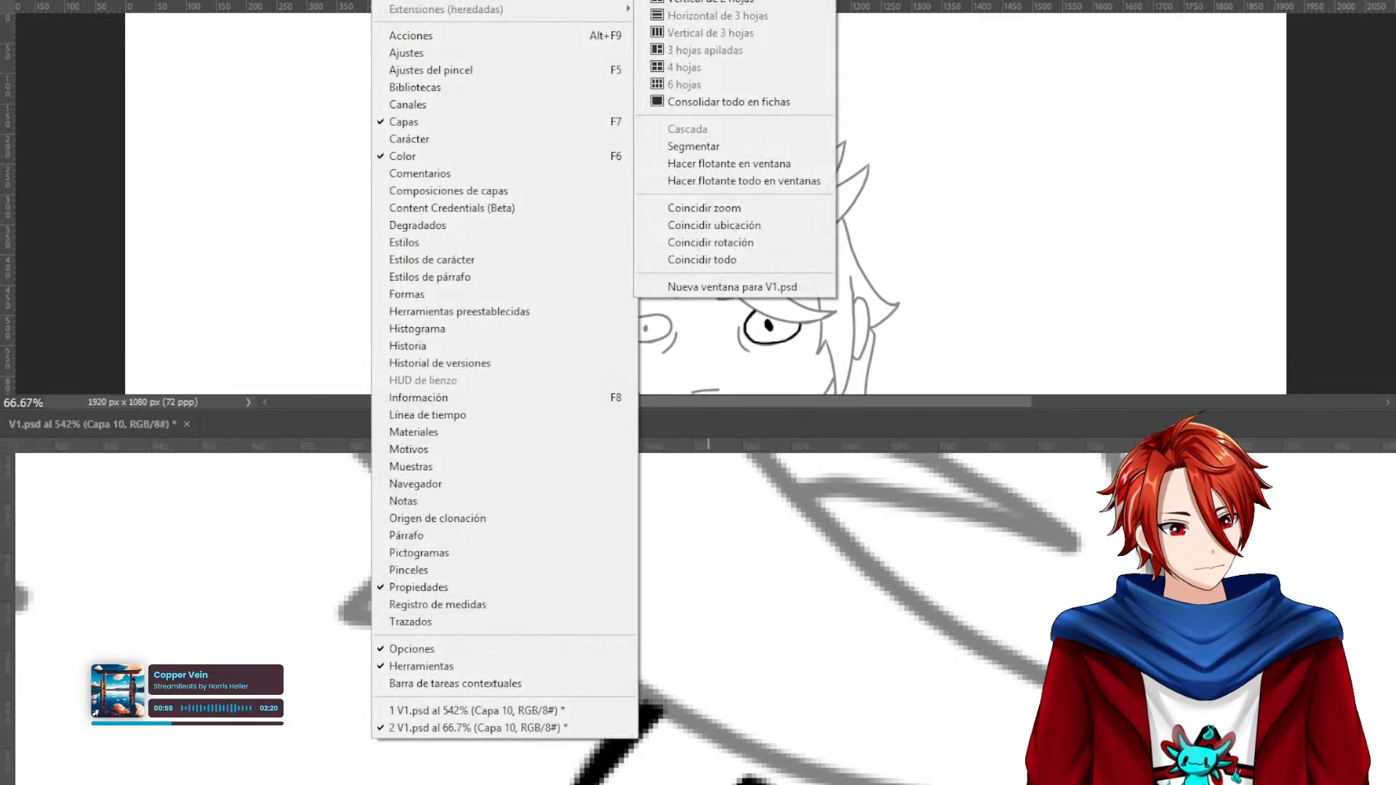
click(757, 108)
mouse_move(290, 3)
mouse_down()
mouse_move(1078, 159)
mouse_move(941, 73)
mouse_move(514, 10)
mouse_up()
drag(796, 7, 582, 7)
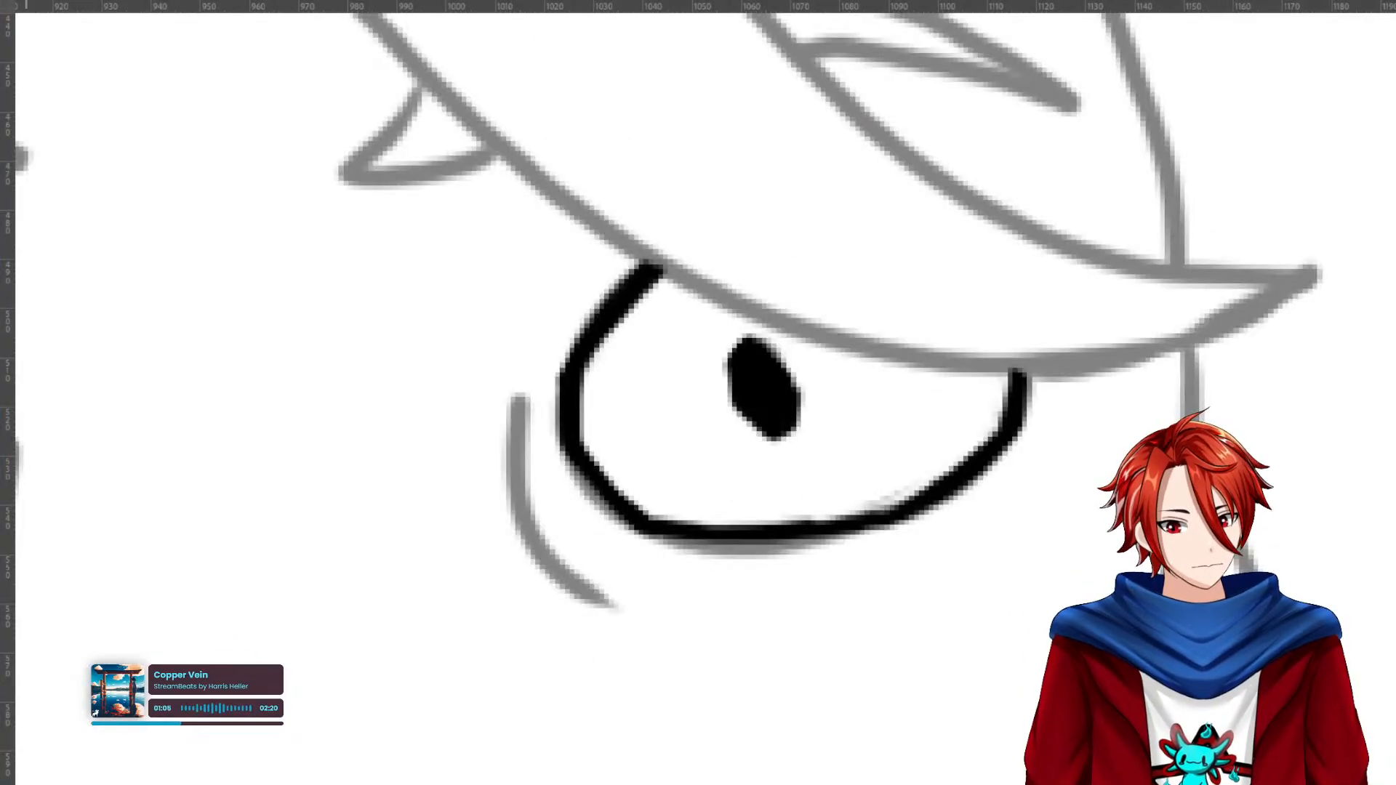
Detach the V1.psd overview from the tabs as a floating window and shrink it to a small panel.
key(ctrl+0)
drag(145, 2, 562, 86)
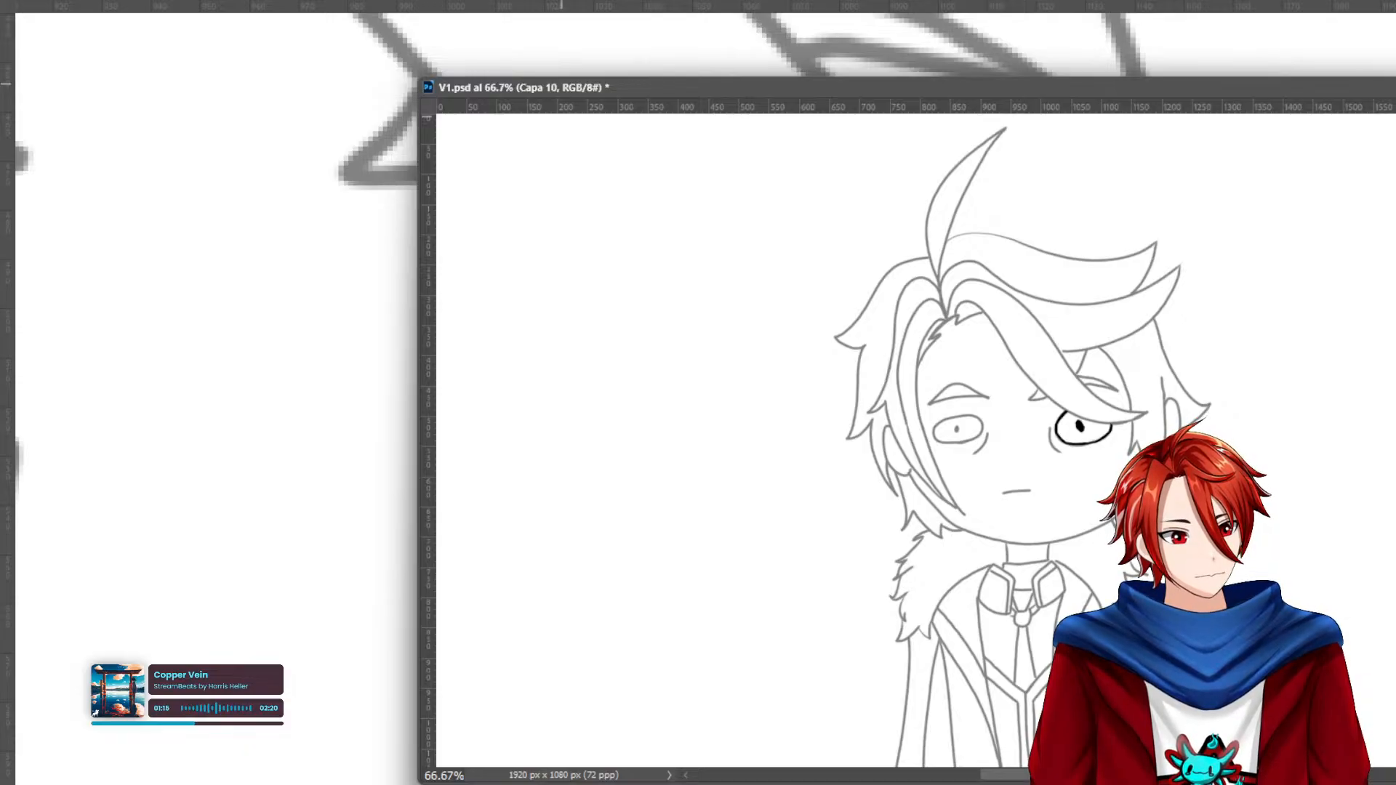
drag(1392, 78, 828, 206)
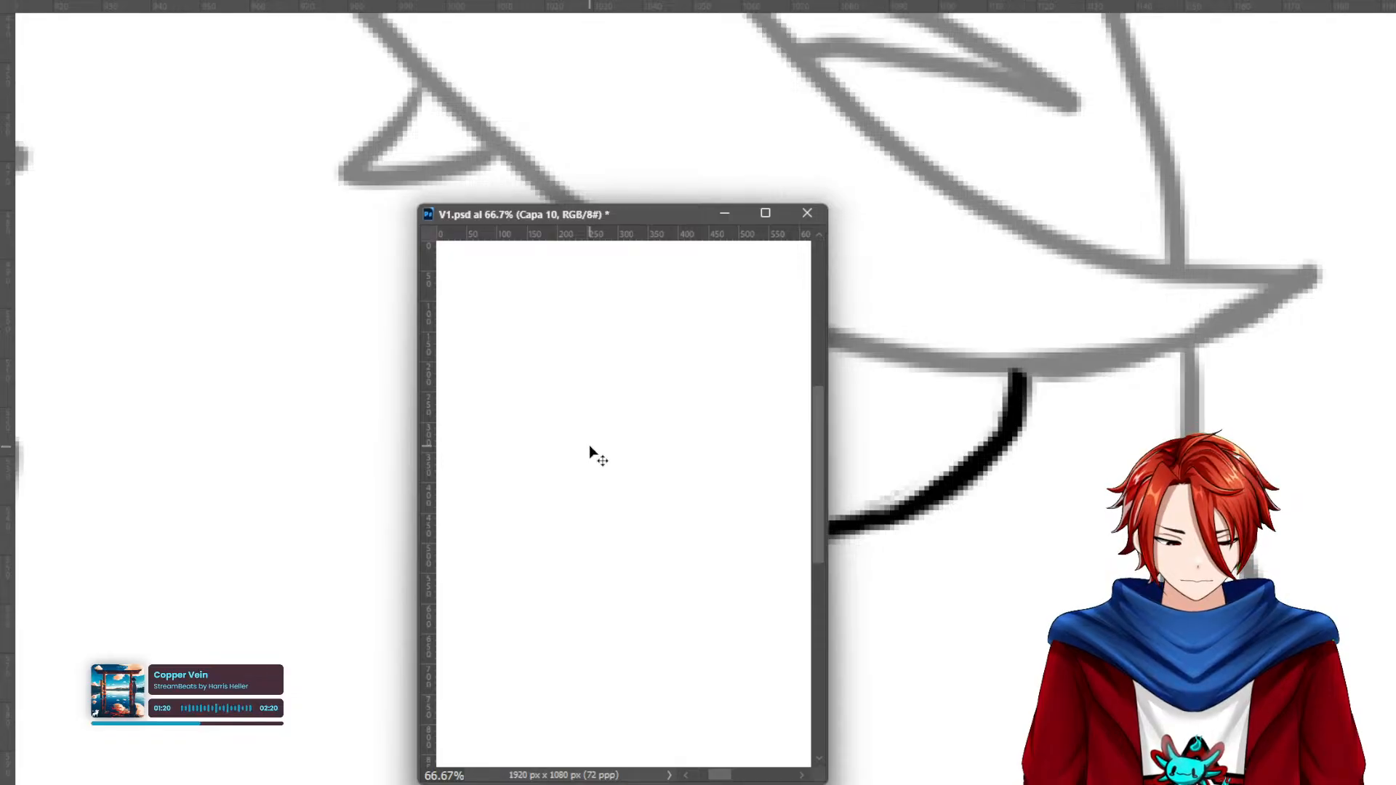
key(ctrl+0)
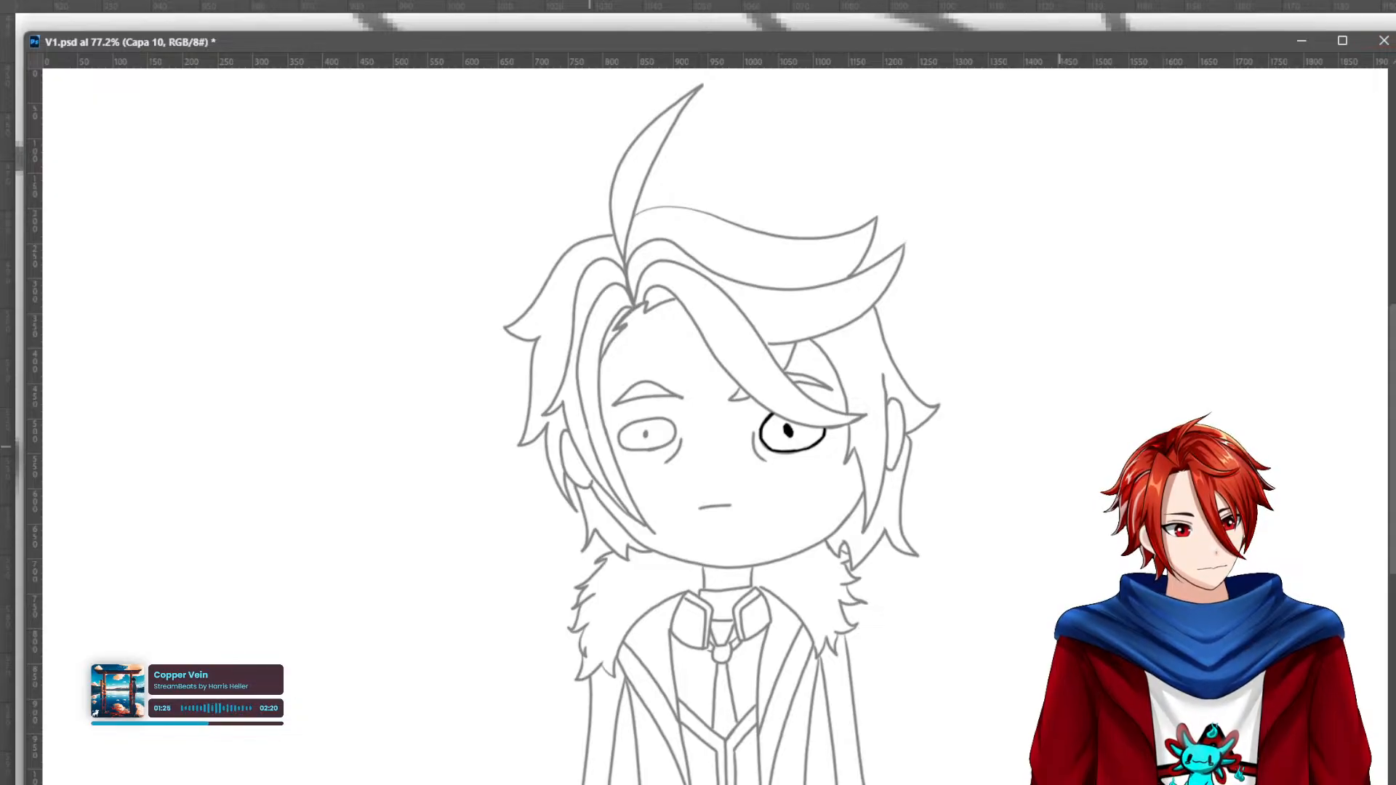
drag(1395, 31, 365, 434)
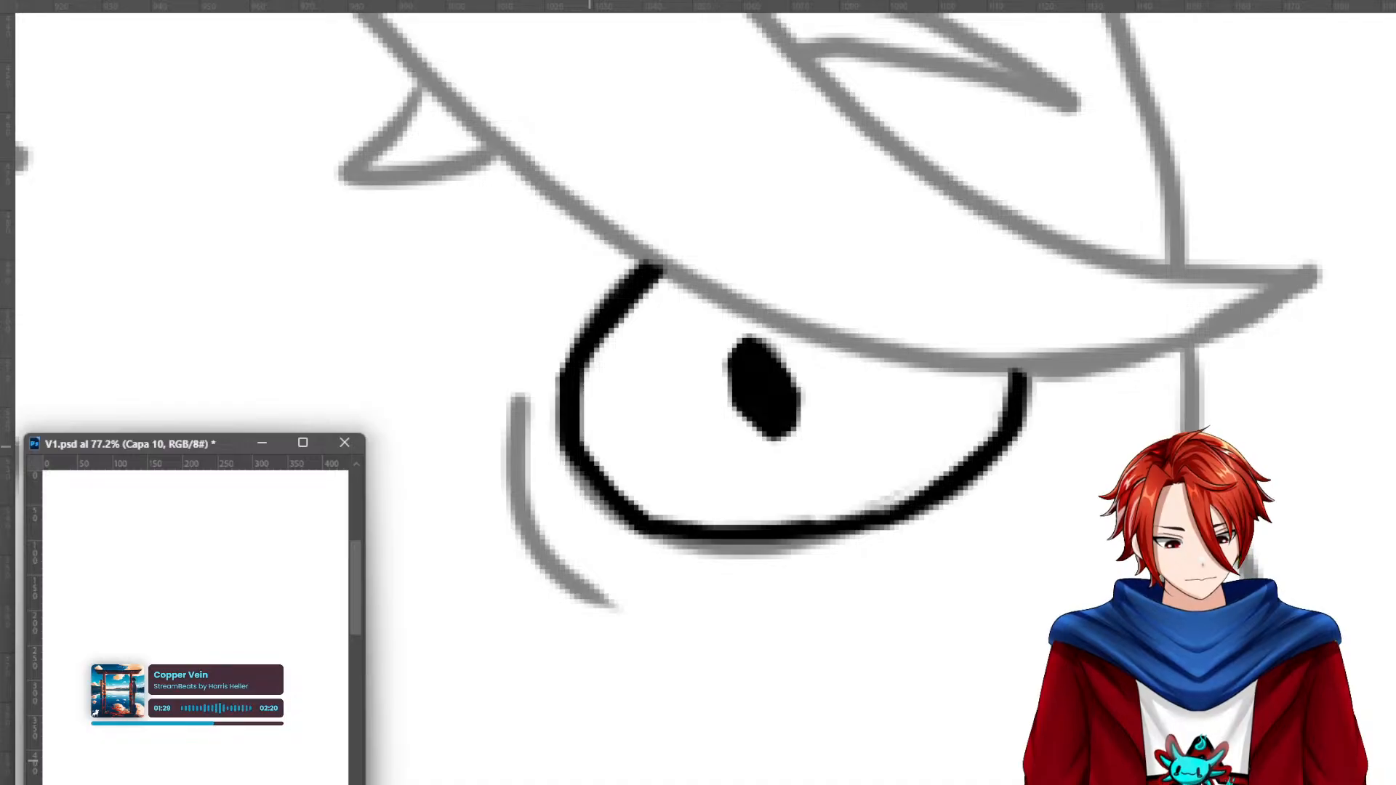
Zoom the floating overview out to 30.94%, centre the character in it and place it above the close-up's upper corner.
scroll(222, 662, down, 5)
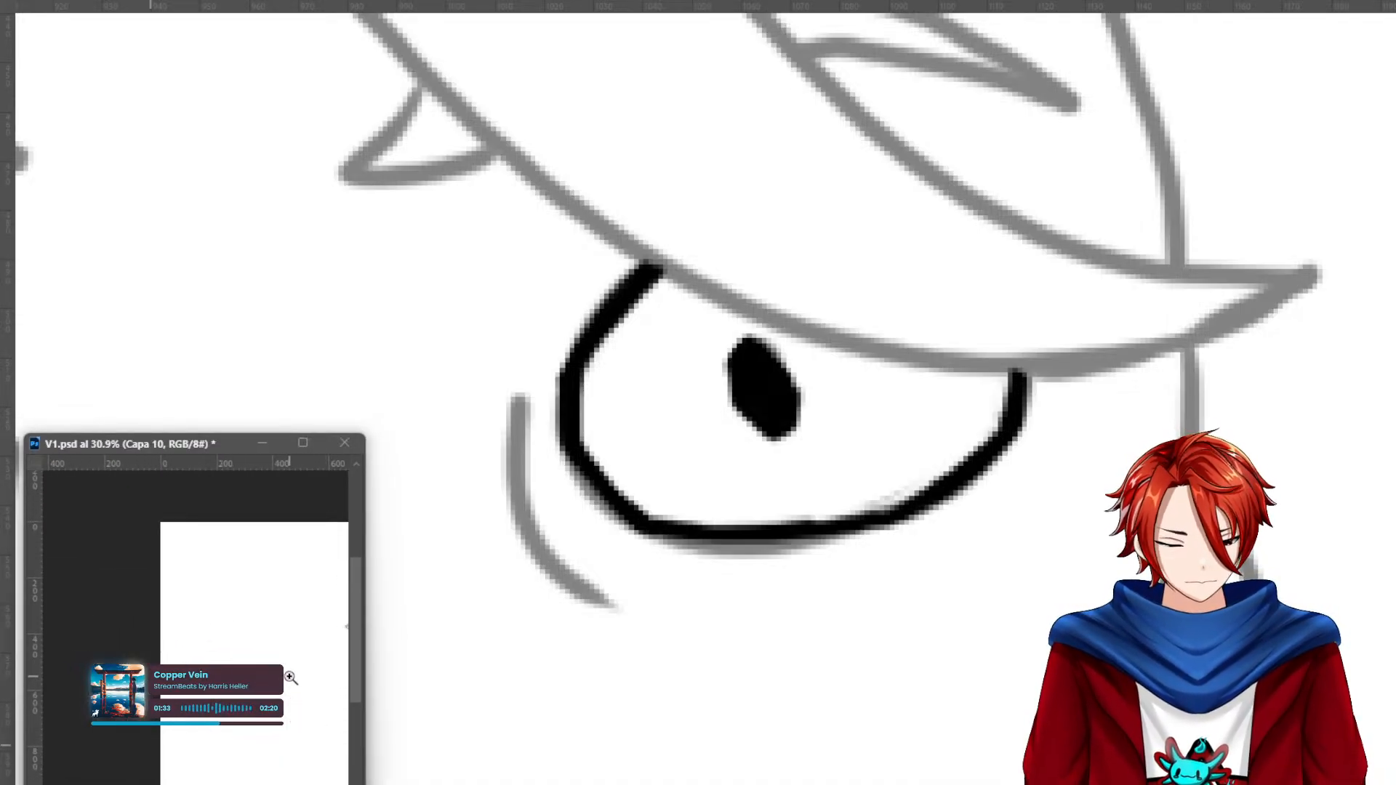
mouse_move(285, 672)
mouse_down()
mouse_move(189, 639)
mouse_move(156, 607)
mouse_up()
drag(228, 635, 237, 706)
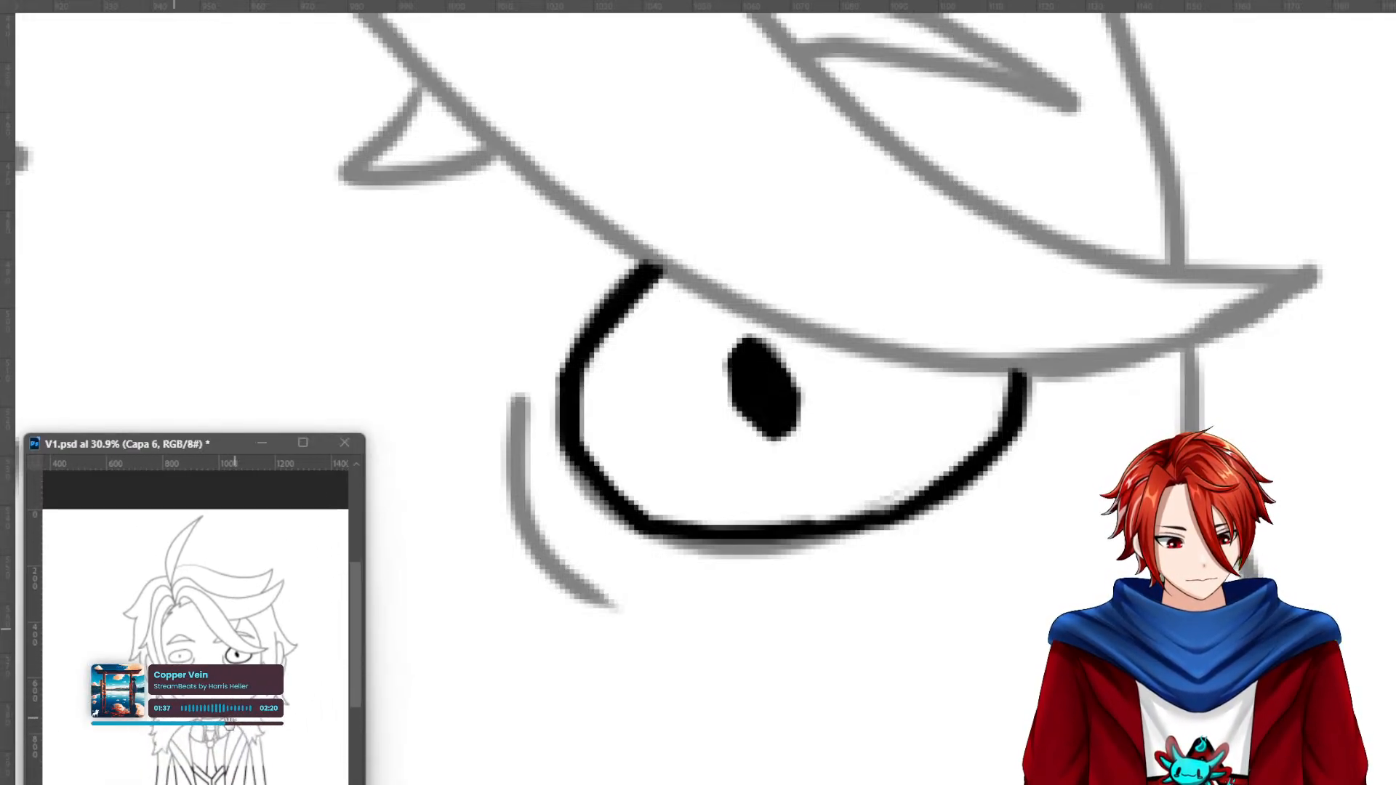
drag(222, 445, 220, 9)
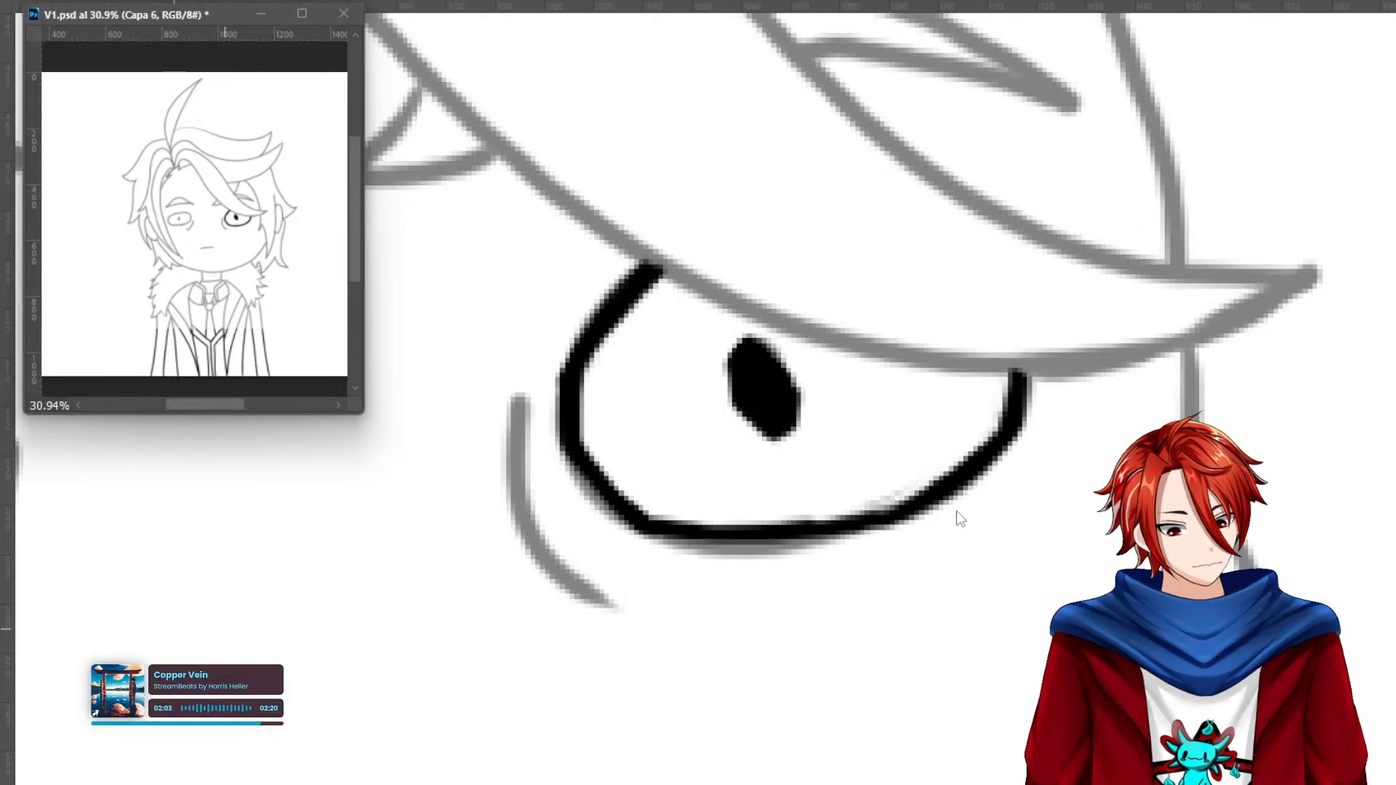
Try inking the under-eye crease beside the right-hand eye in black on layer Capa 6, and undo back to Capa 10.
drag(872, 528, 1200, 451)
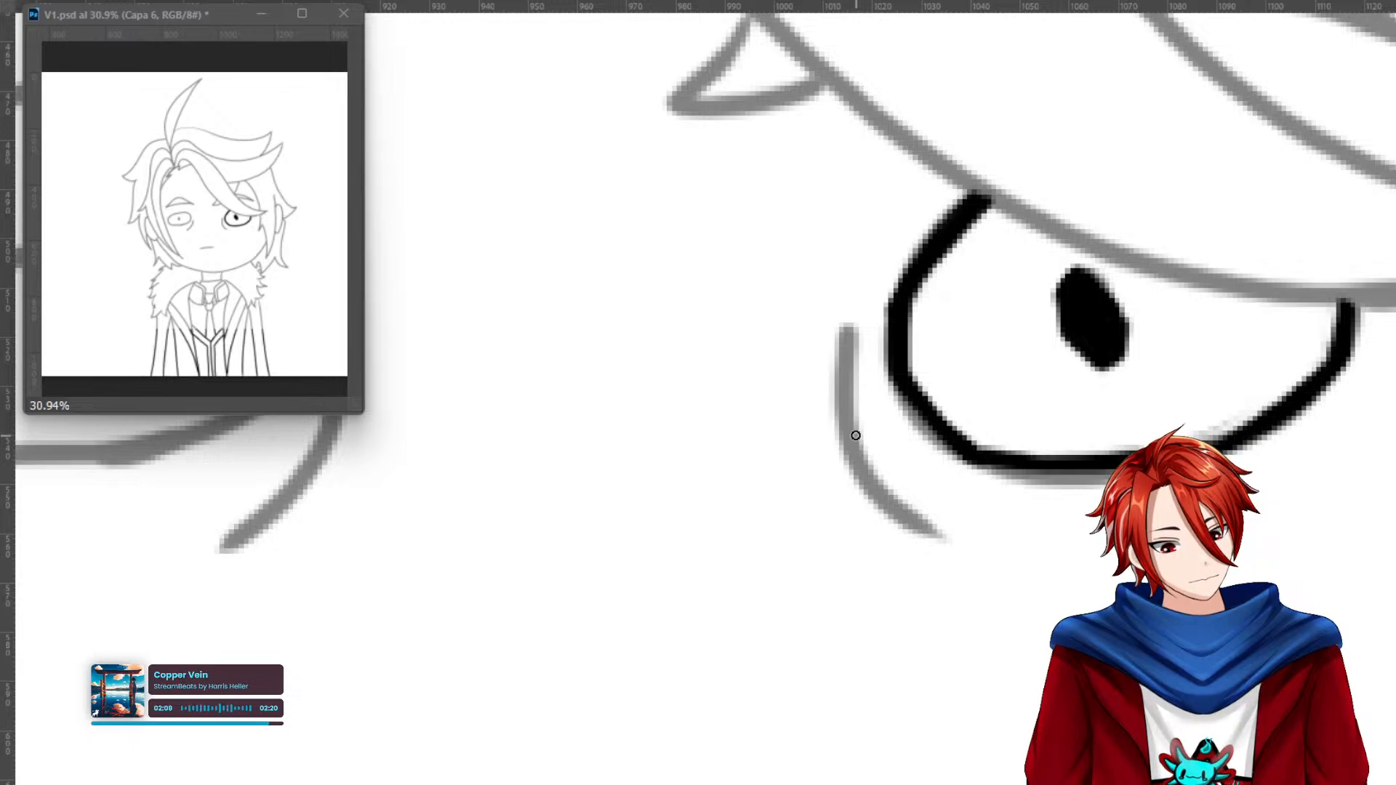
mouse_move(841, 322)
mouse_down()
mouse_move(854, 447)
mouse_move(923, 535)
mouse_move(849, 442)
mouse_move(923, 534)
mouse_move(853, 440)
mouse_move(841, 330)
mouse_move(843, 451)
mouse_move(923, 534)
mouse_up()
drag(845, 450, 843, 290)
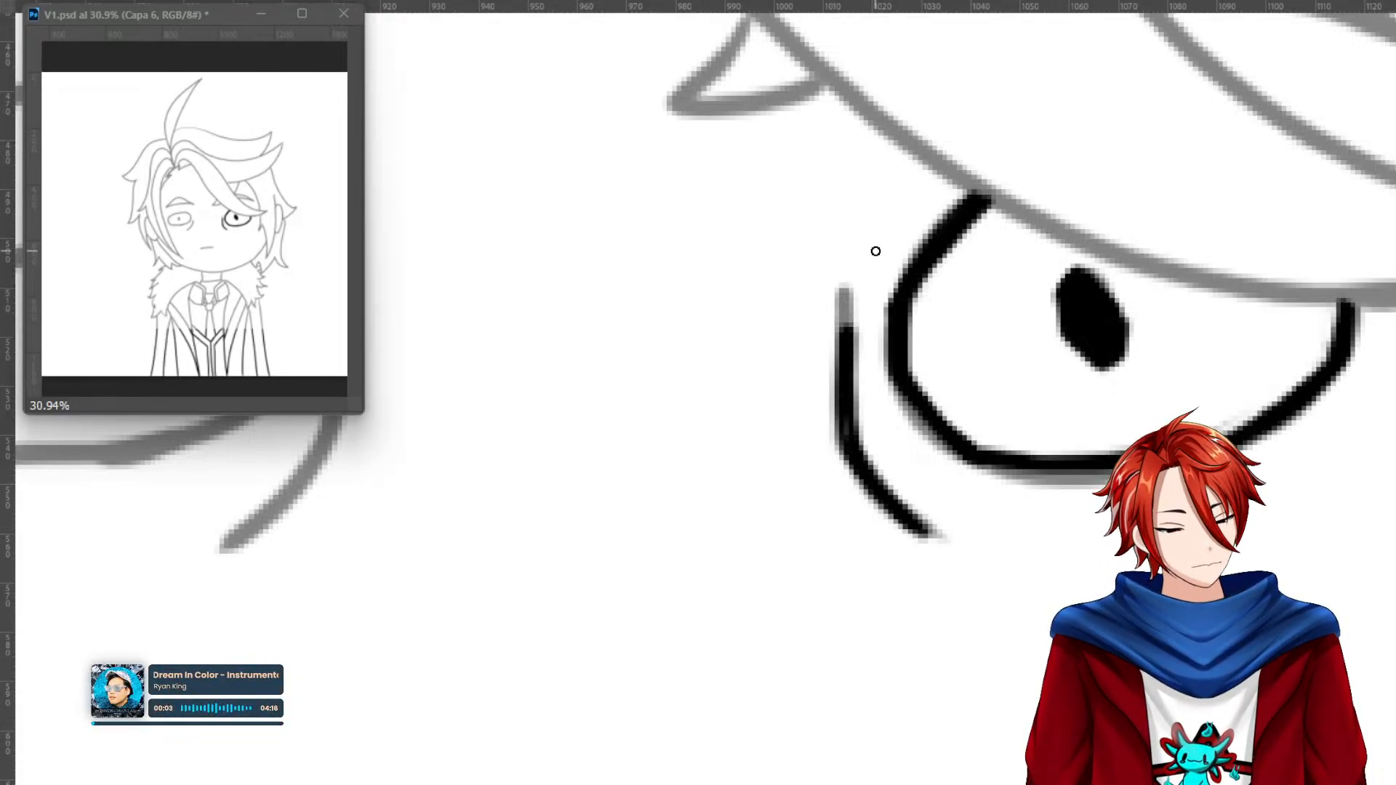
key(ctrl+z)
key(ctrl+z)
key(ctrl+z)
key(ctrl+z)
key(ctrl+z)
key(ctrl+alt+shift+n)
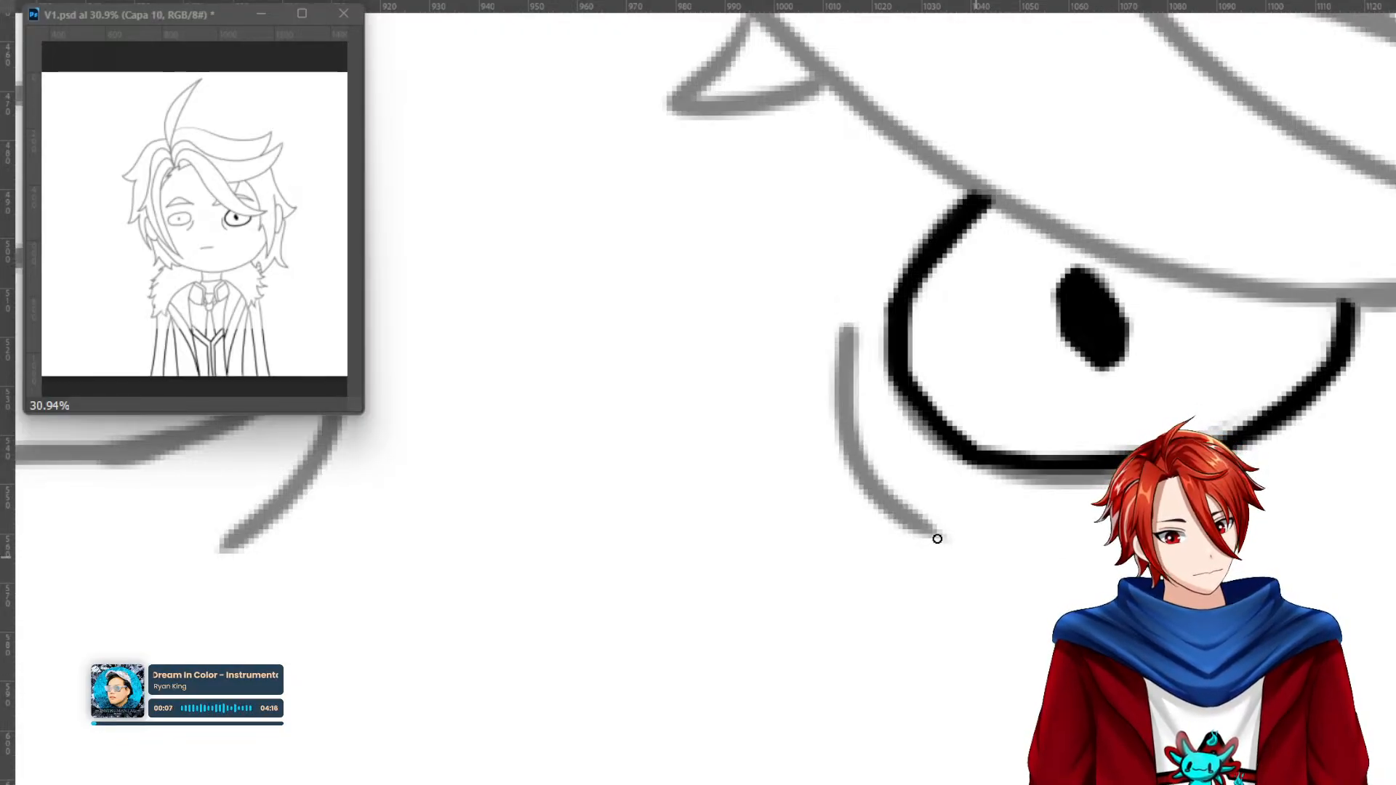
Try inking the whole crease beside the right-hand eye as one thin black line on Capa 10.
mouse_move(843, 305)
mouse_down()
mouse_move(855, 455)
mouse_move(843, 335)
mouse_move(862, 458)
mouse_move(945, 542)
mouse_move(854, 451)
mouse_move(894, 499)
mouse_up()
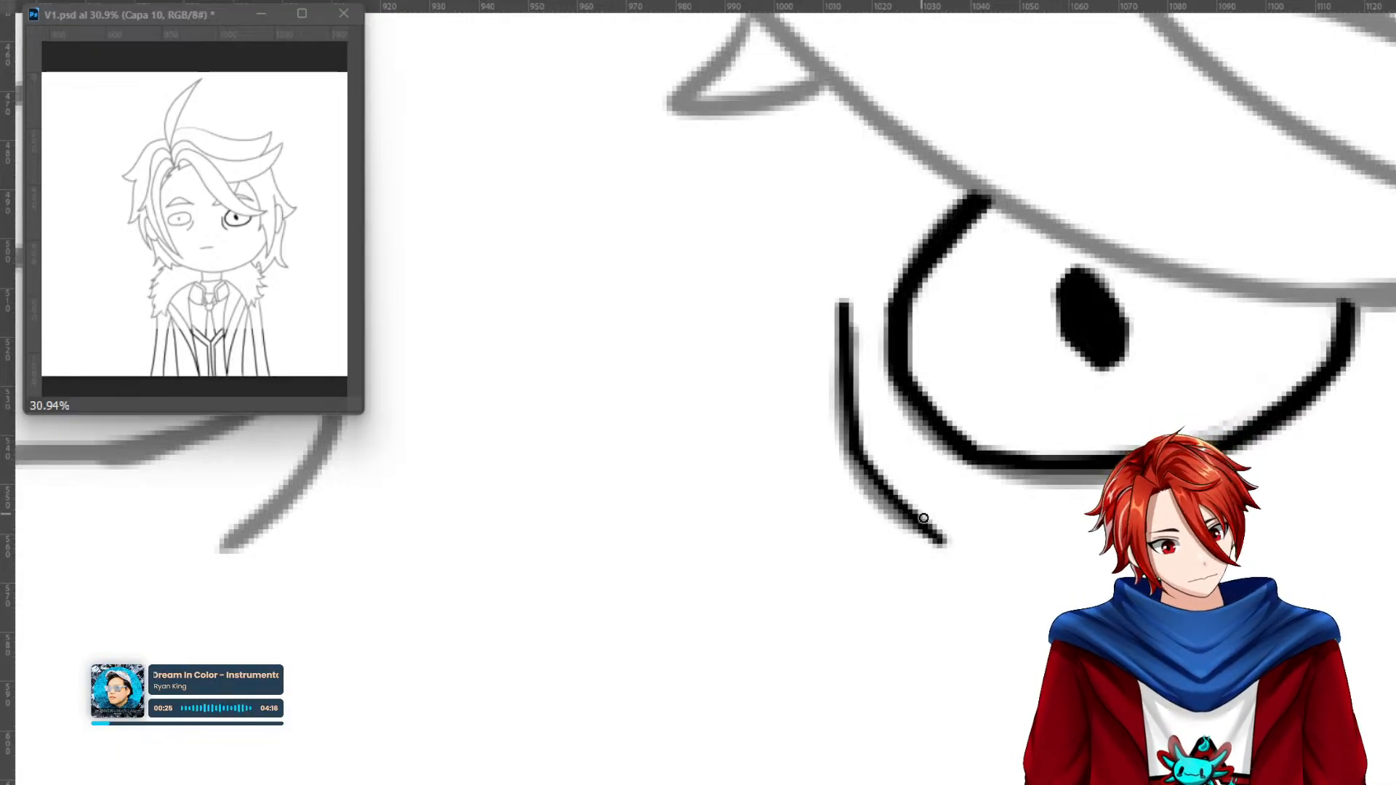
mouse_move(933, 537)
mouse_down()
mouse_move(854, 465)
mouse_move(924, 531)
mouse_move(852, 455)
mouse_move(846, 372)
mouse_move(847, 457)
mouse_move(843, 342)
mouse_move(843, 436)
mouse_move(842, 363)
mouse_move(865, 431)
mouse_up()
key(ctrl+z)
key(ctrl+z)
key(ctrl+z)
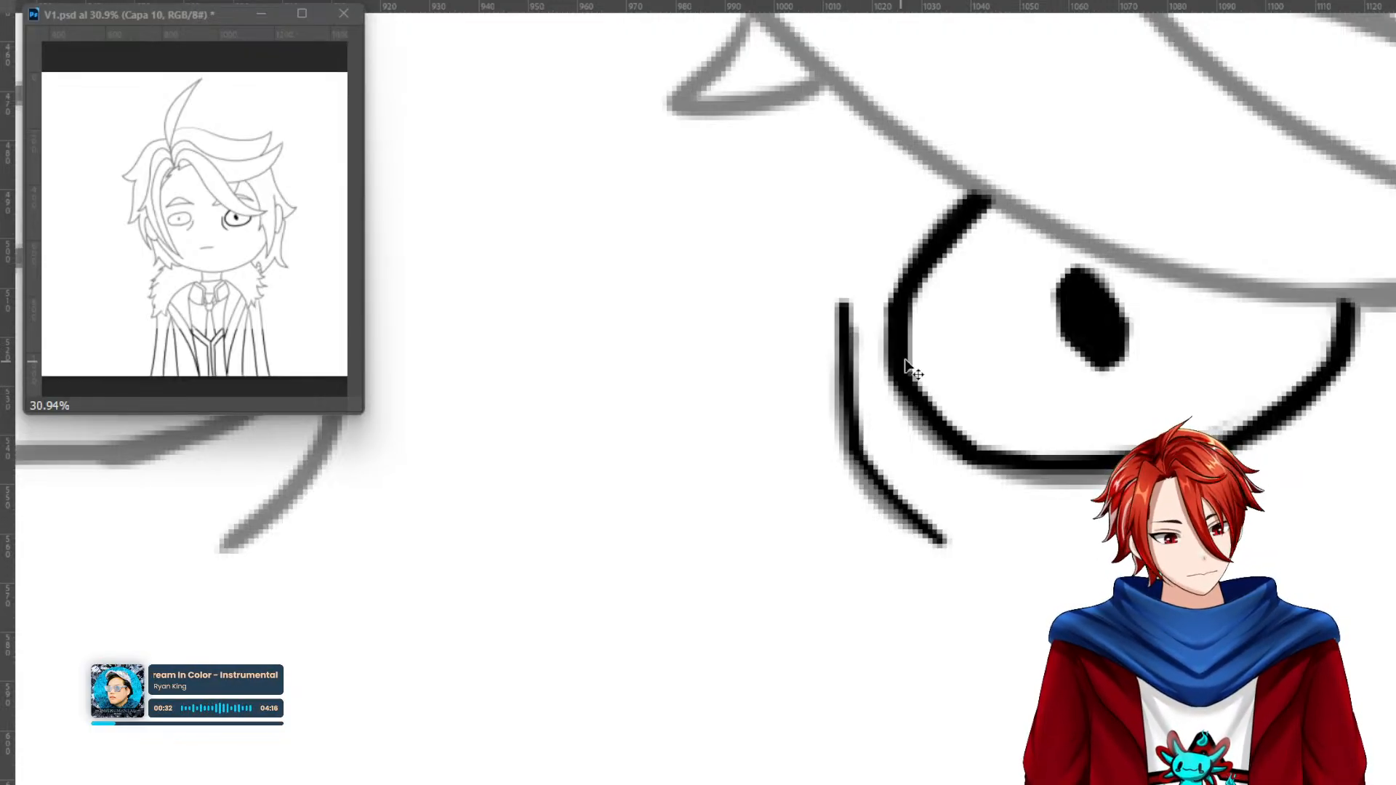
mouse_move(849, 309)
mouse_down()
mouse_move(851, 458)
mouse_move(847, 327)
mouse_move(860, 405)
mouse_move(855, 444)
mouse_move(835, 312)
mouse_move(841, 368)
mouse_up()
key(ctrl+z)
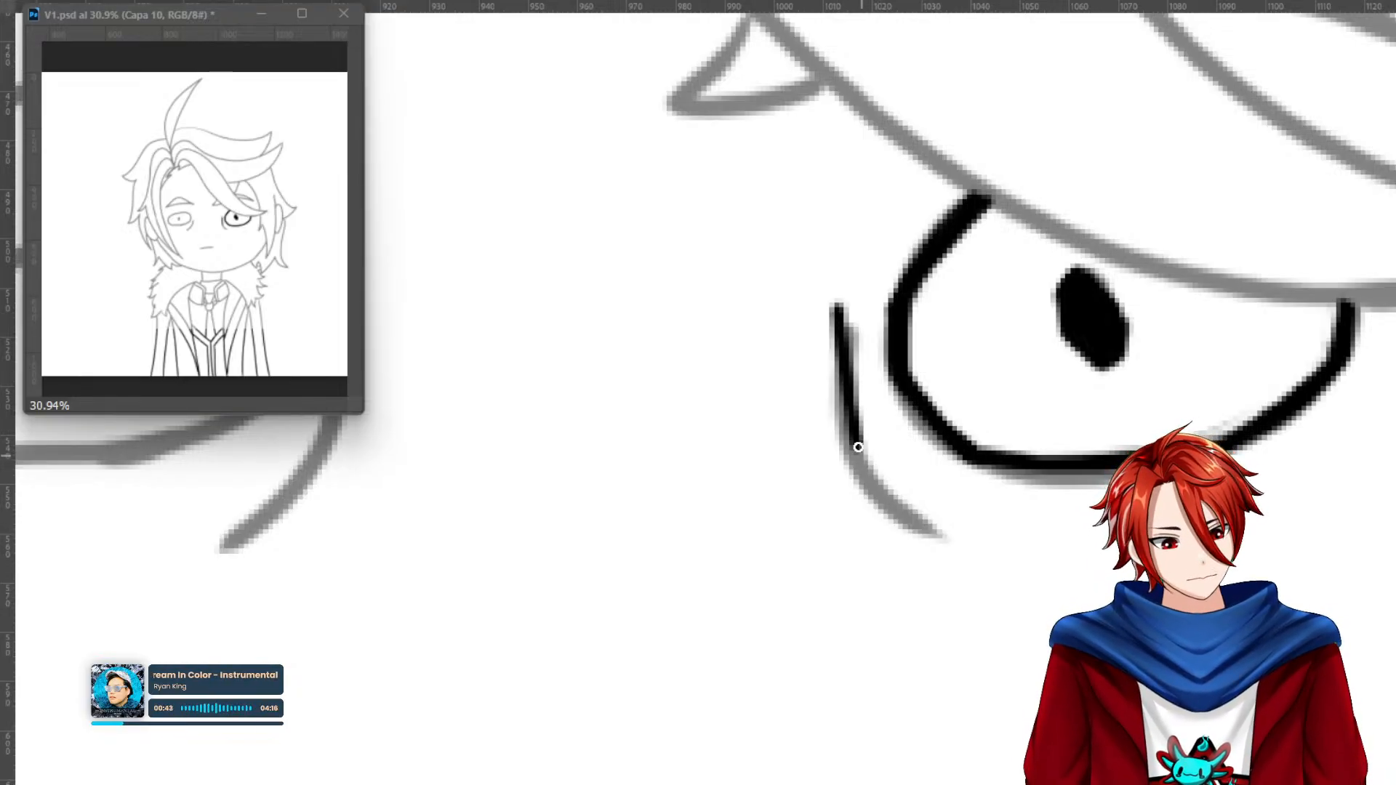
Ink the lower half of the crease beside the right-hand eye in black, and erase and redraw its upper half.
mouse_move(857, 446)
mouse_down()
mouse_move(934, 536)
mouse_move(837, 447)
mouse_move(850, 471)
mouse_move(941, 550)
mouse_move(926, 539)
mouse_up()
key(ctrl+z)
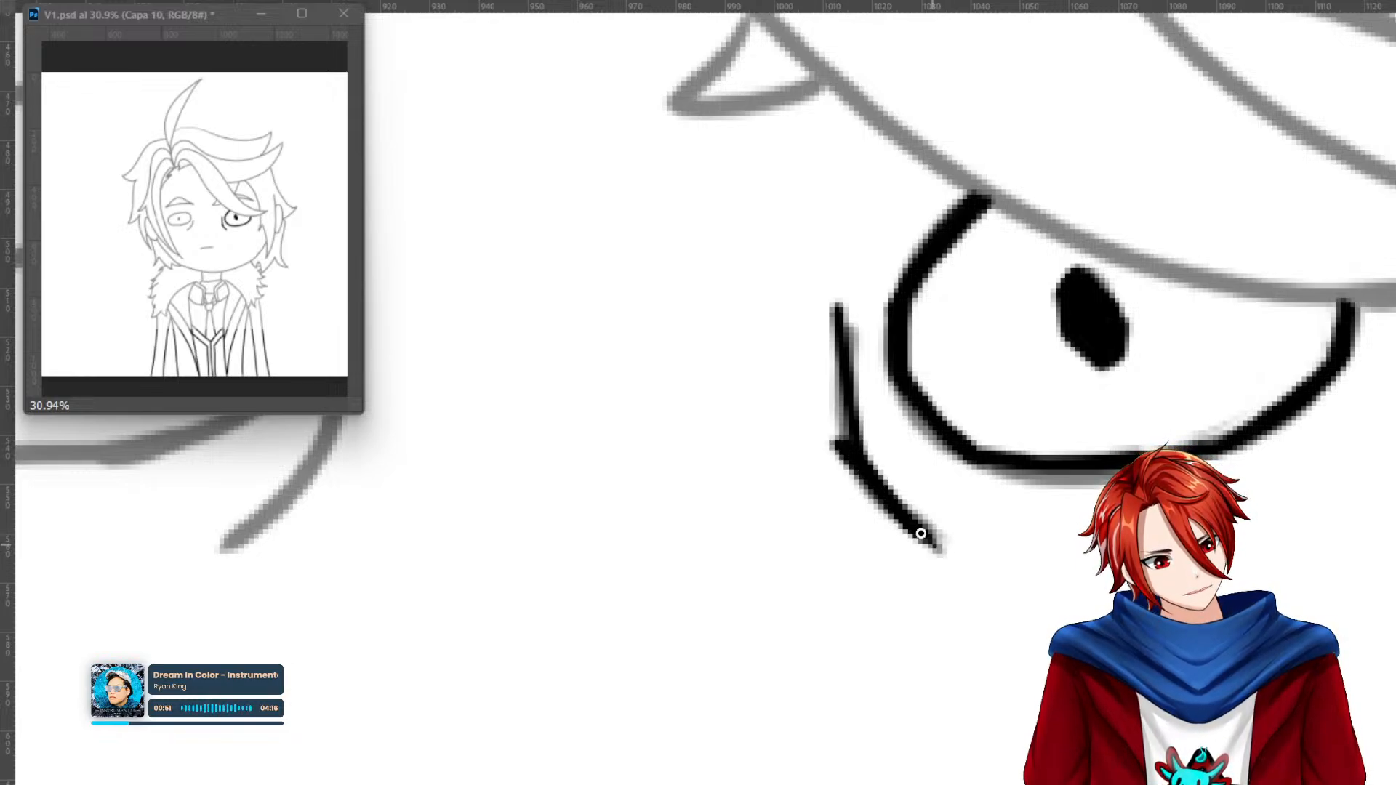
mouse_move(857, 465)
mouse_down()
mouse_move(836, 429)
mouse_move(835, 358)
mouse_move(837, 445)
mouse_move(836, 320)
mouse_up()
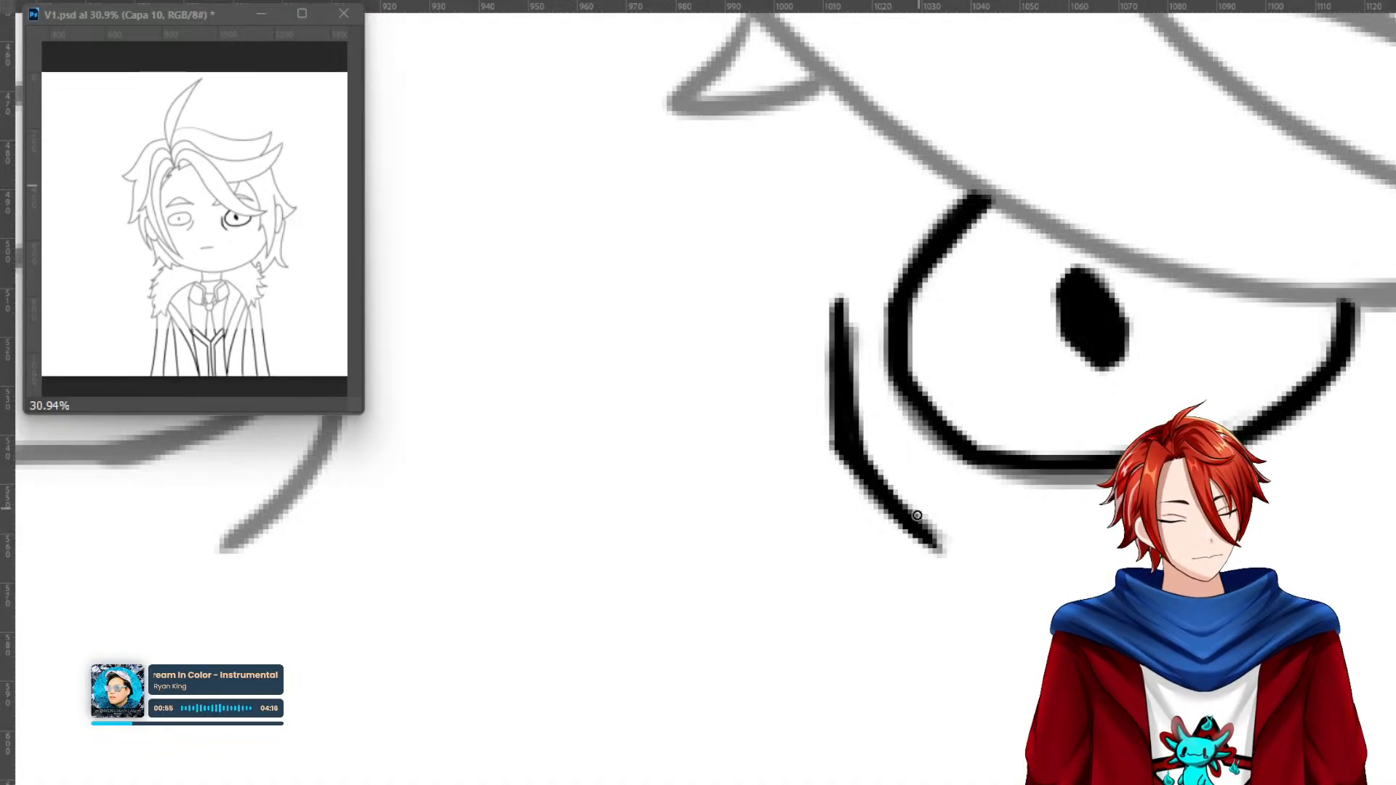
key(ctrl+z)
key(ctrl+z)
key(ctrl+z)
key(ctrl+z)
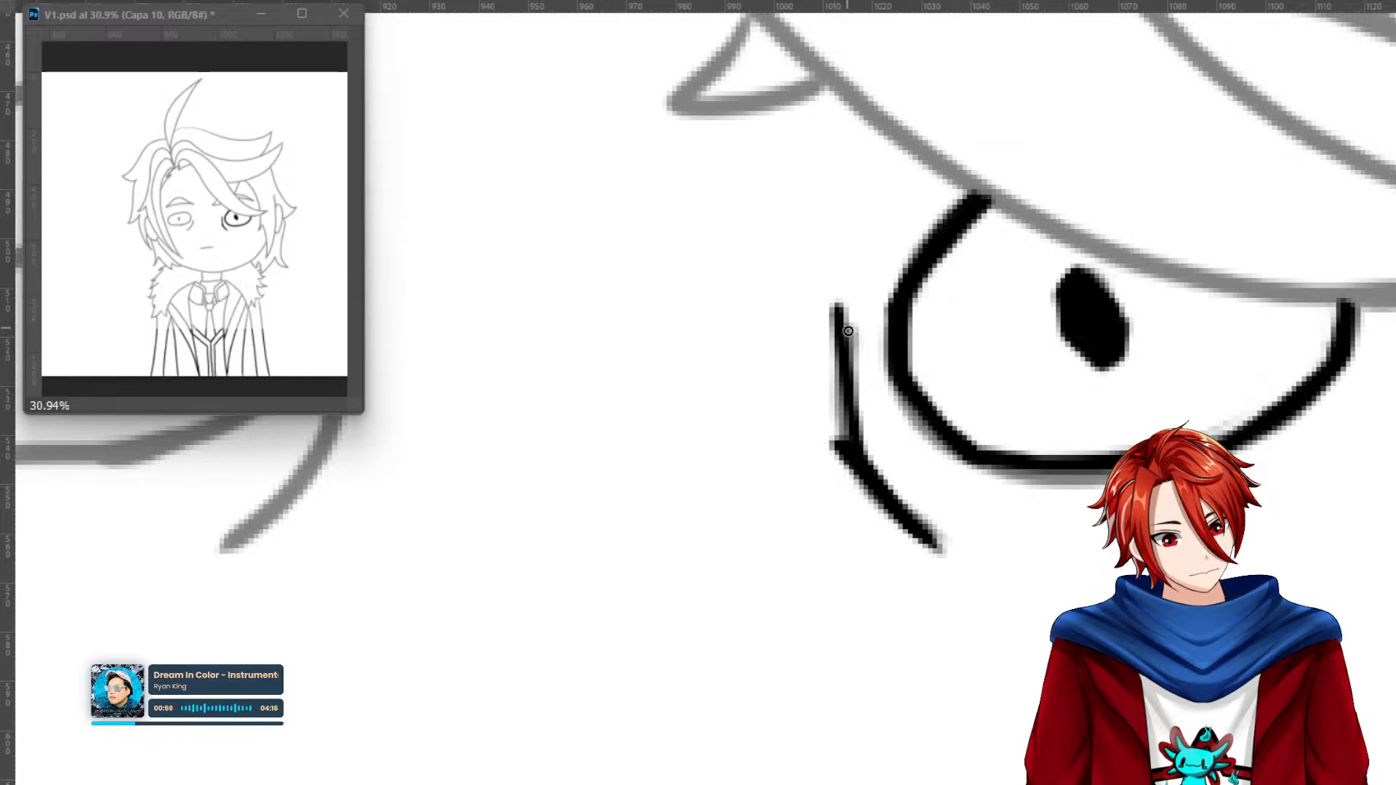
mouse_move(851, 427)
mouse_down()
mouse_move(836, 303)
mouse_move(837, 386)
mouse_up()
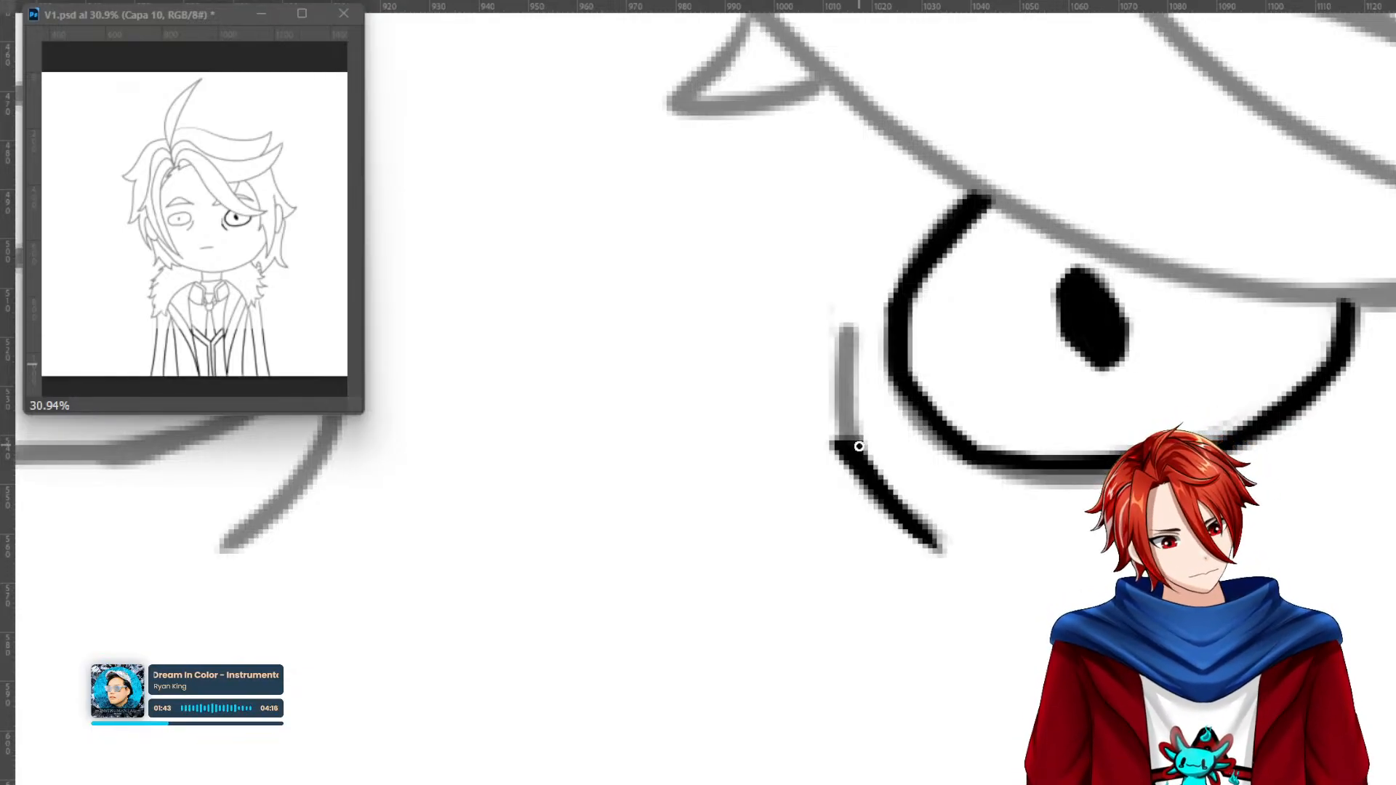
mouse_move(848, 385)
mouse_down()
mouse_move(844, 305)
mouse_move(862, 449)
mouse_move(838, 445)
mouse_move(844, 324)
mouse_move(847, 447)
mouse_move(843, 408)
mouse_move(861, 435)
mouse_move(834, 438)
mouse_move(842, 303)
mouse_up()
Ink the curved crease beside the left-hand eye in black, extending its upper end slightly above the faded line.
scroll(714, 514, left, 5)
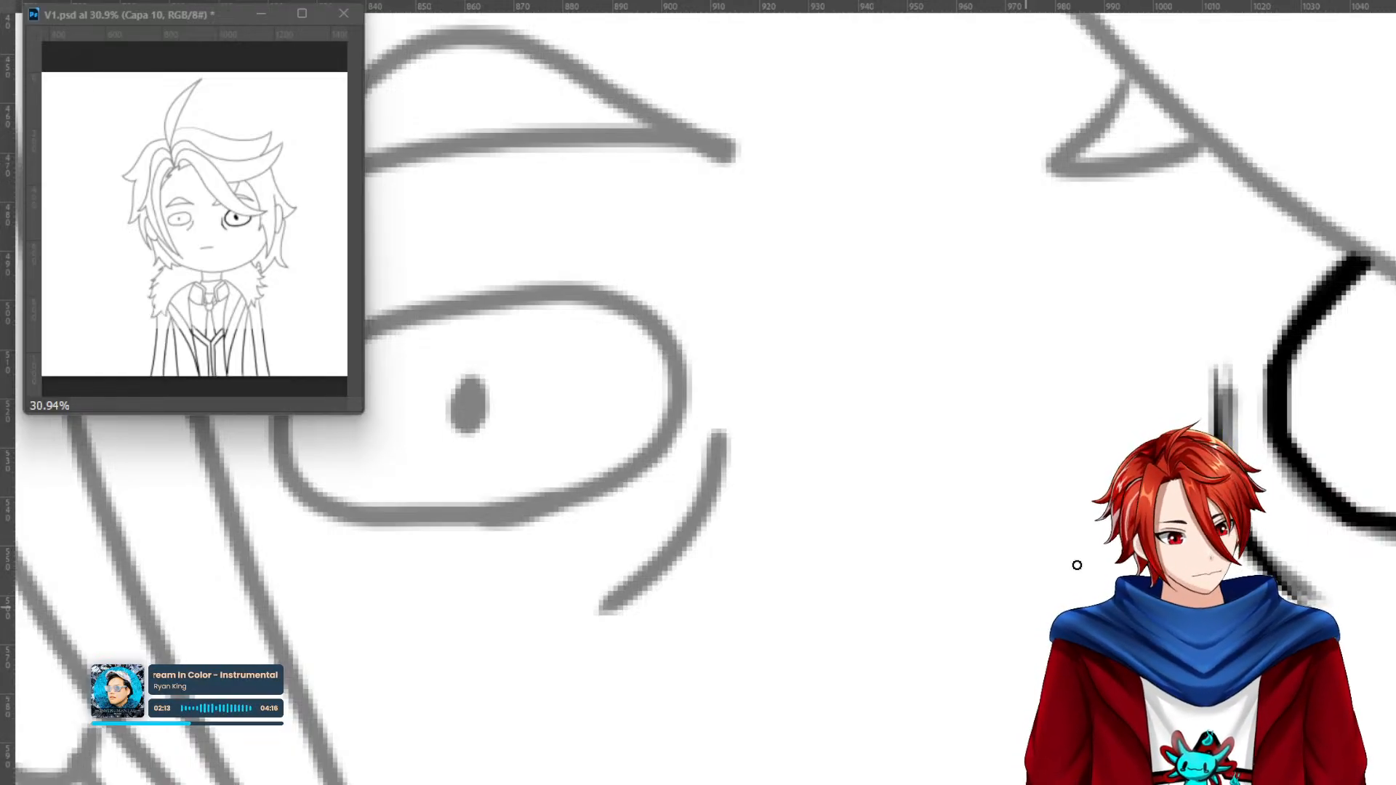
mouse_move(725, 399)
mouse_down()
mouse_move(701, 522)
mouse_move(615, 605)
mouse_move(701, 522)
mouse_move(597, 619)
mouse_move(704, 523)
mouse_move(723, 399)
mouse_move(702, 501)
mouse_up()
key(ctrl+z)
drag(718, 420, 700, 535)
mouse_move(709, 472)
mouse_down()
mouse_move(722, 381)
mouse_move(698, 513)
mouse_move(720, 381)
mouse_up()
key(ctrl+z)
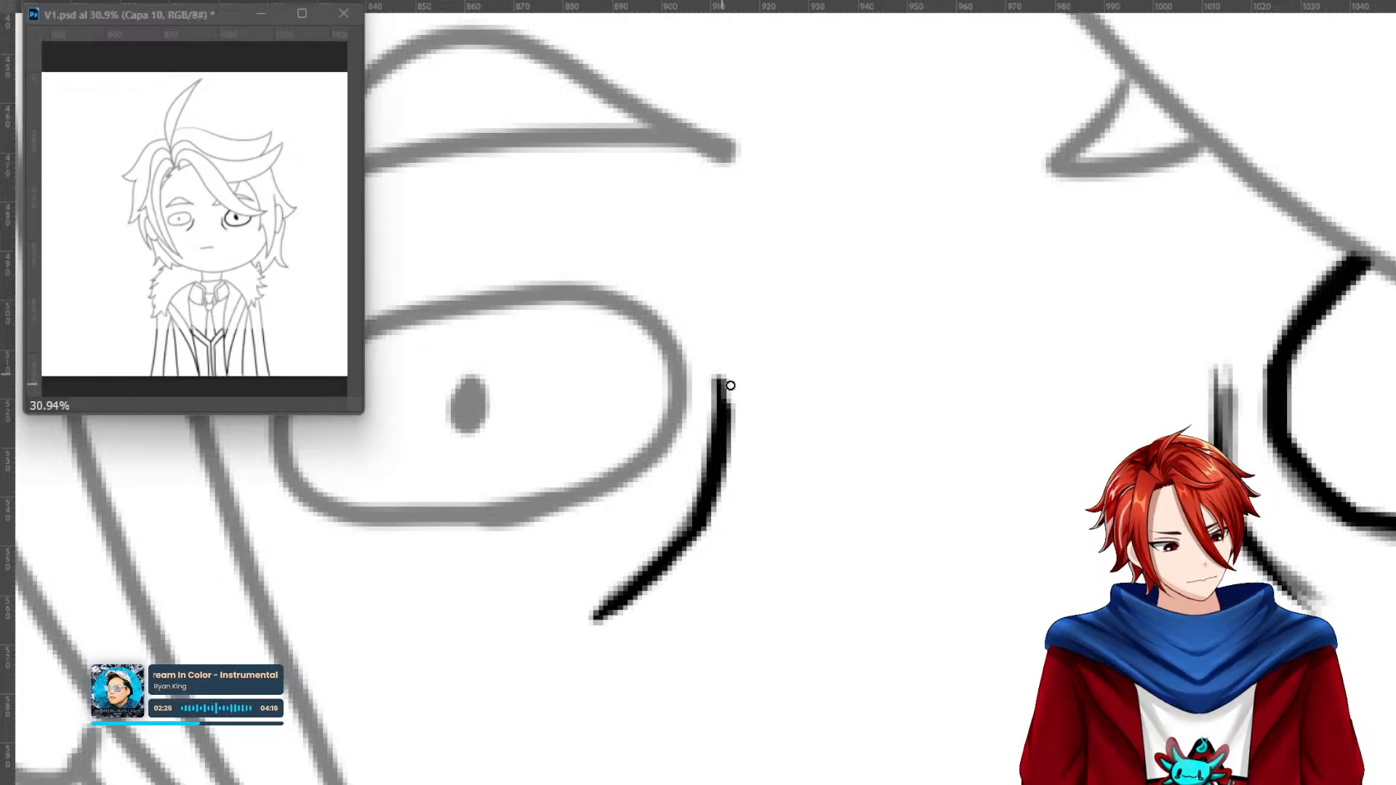
drag(703, 503, 624, 594)
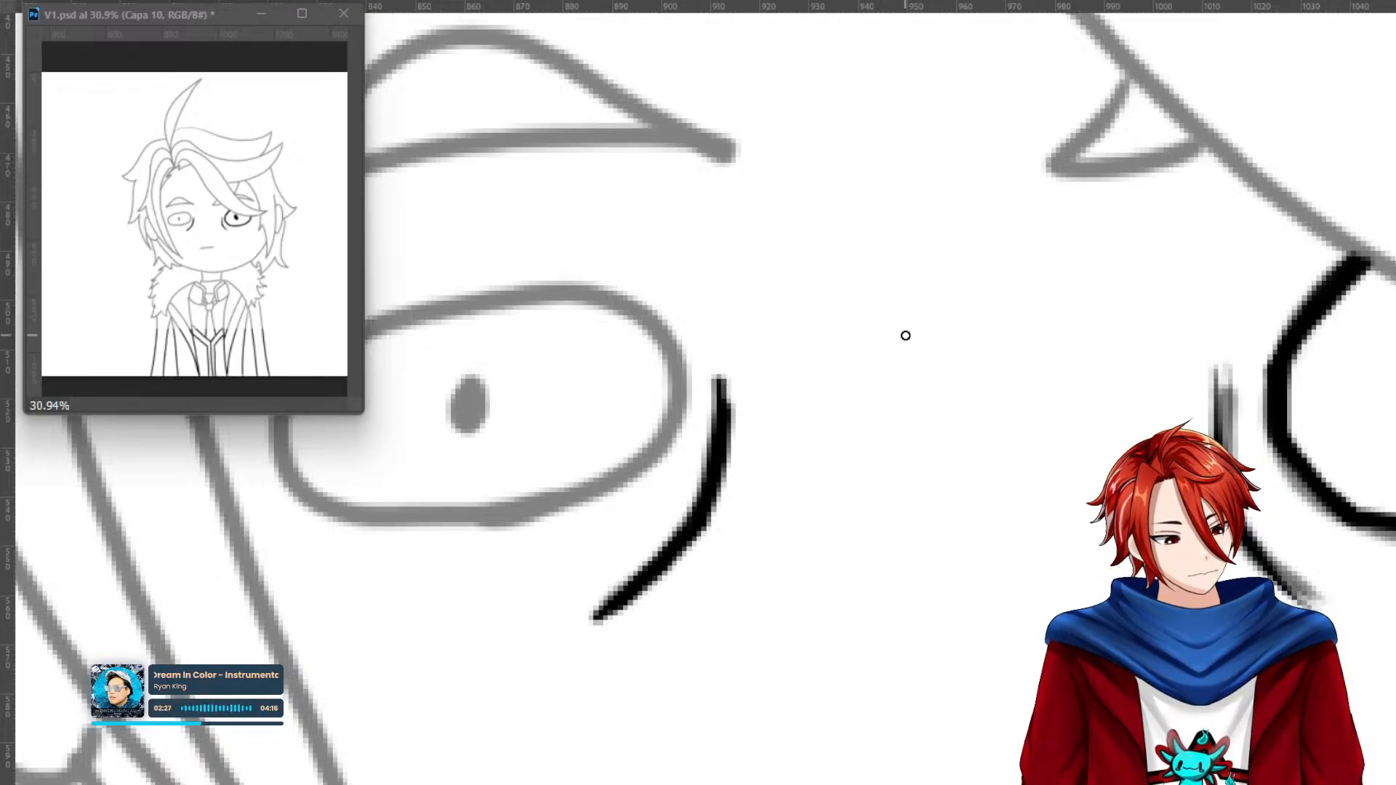
key(ctrl+z)
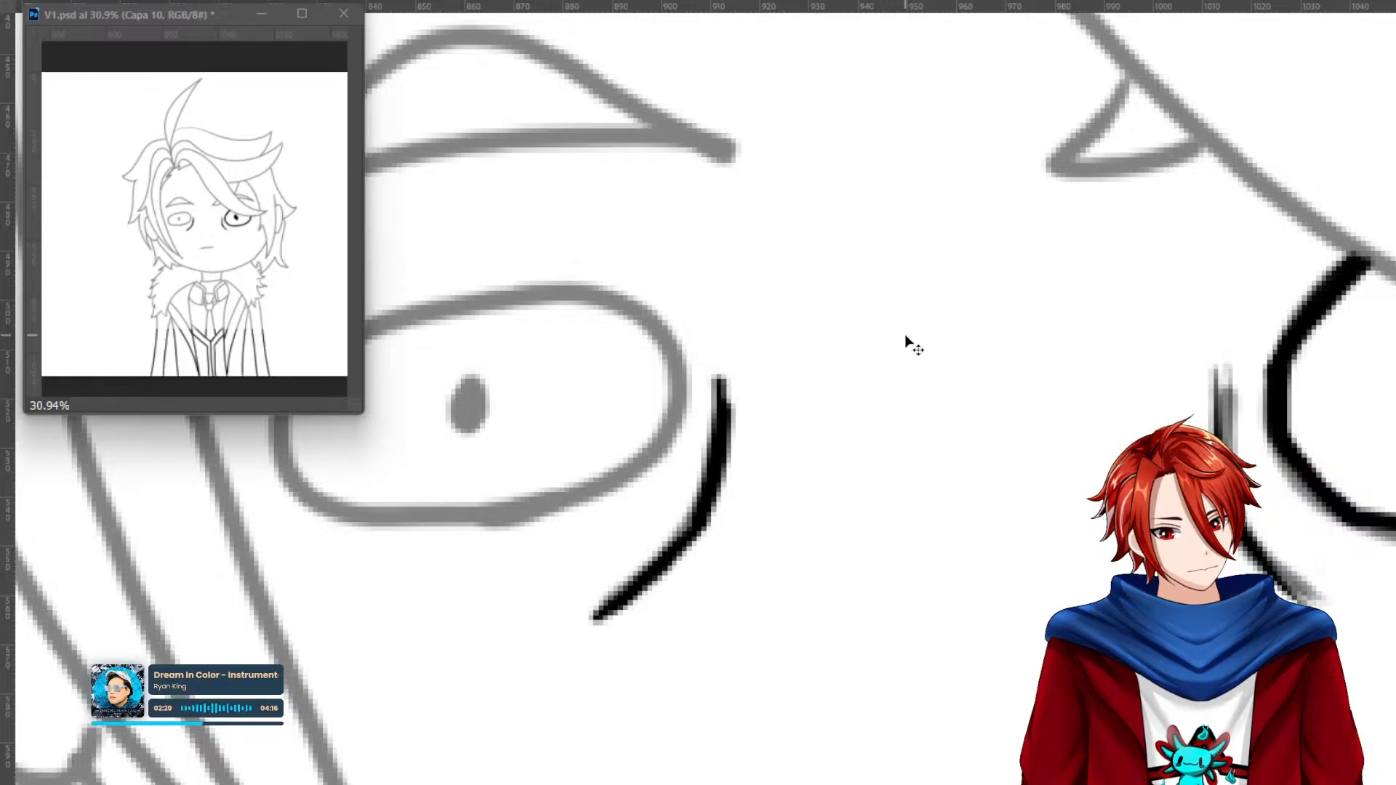
key(ctrl+shift+z)
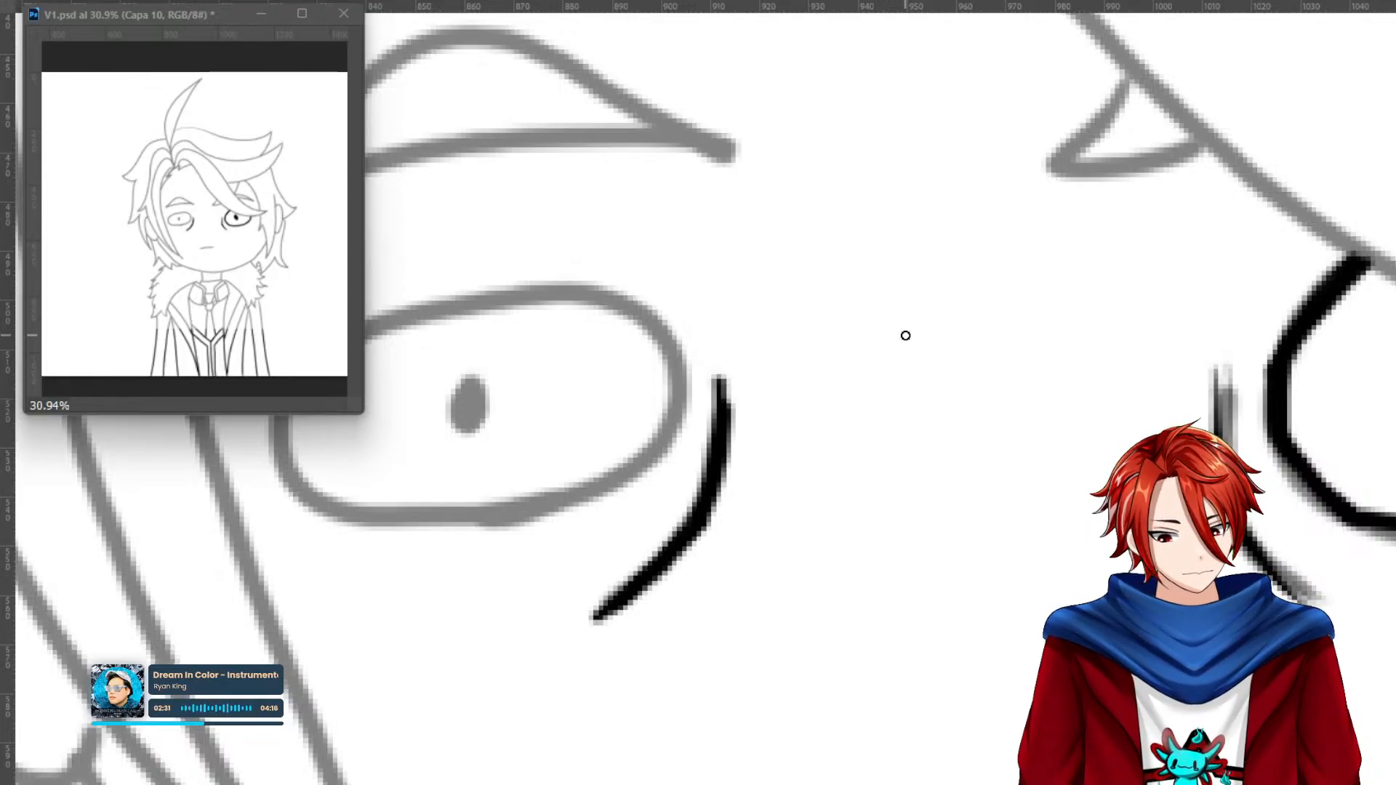
Outline the left-hand eye's pupil in black as a narrow pointed oval and fill it in.
drag(732, 549, 1004, 601)
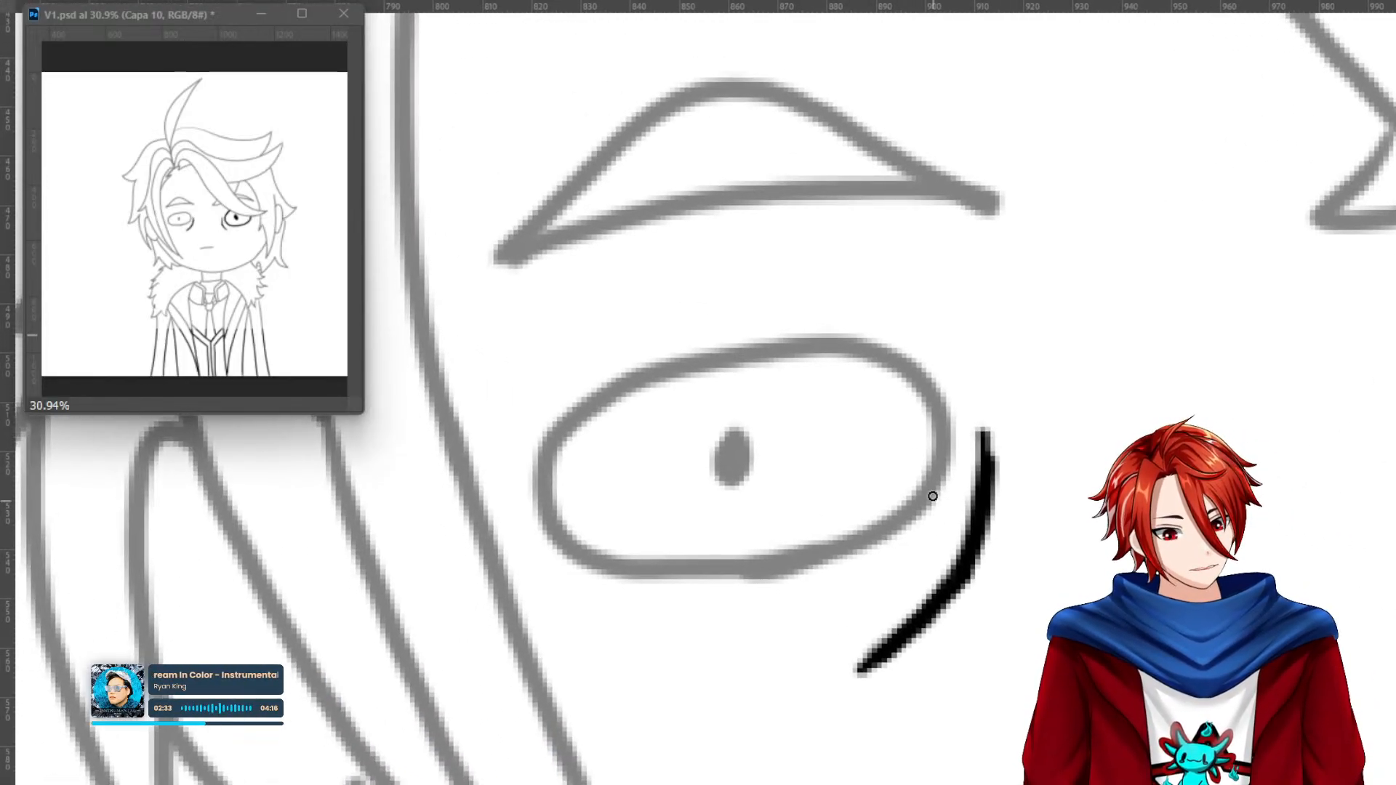
mouse_move(941, 444)
mouse_down()
mouse_move(922, 488)
mouse_move(829, 559)
mouse_up()
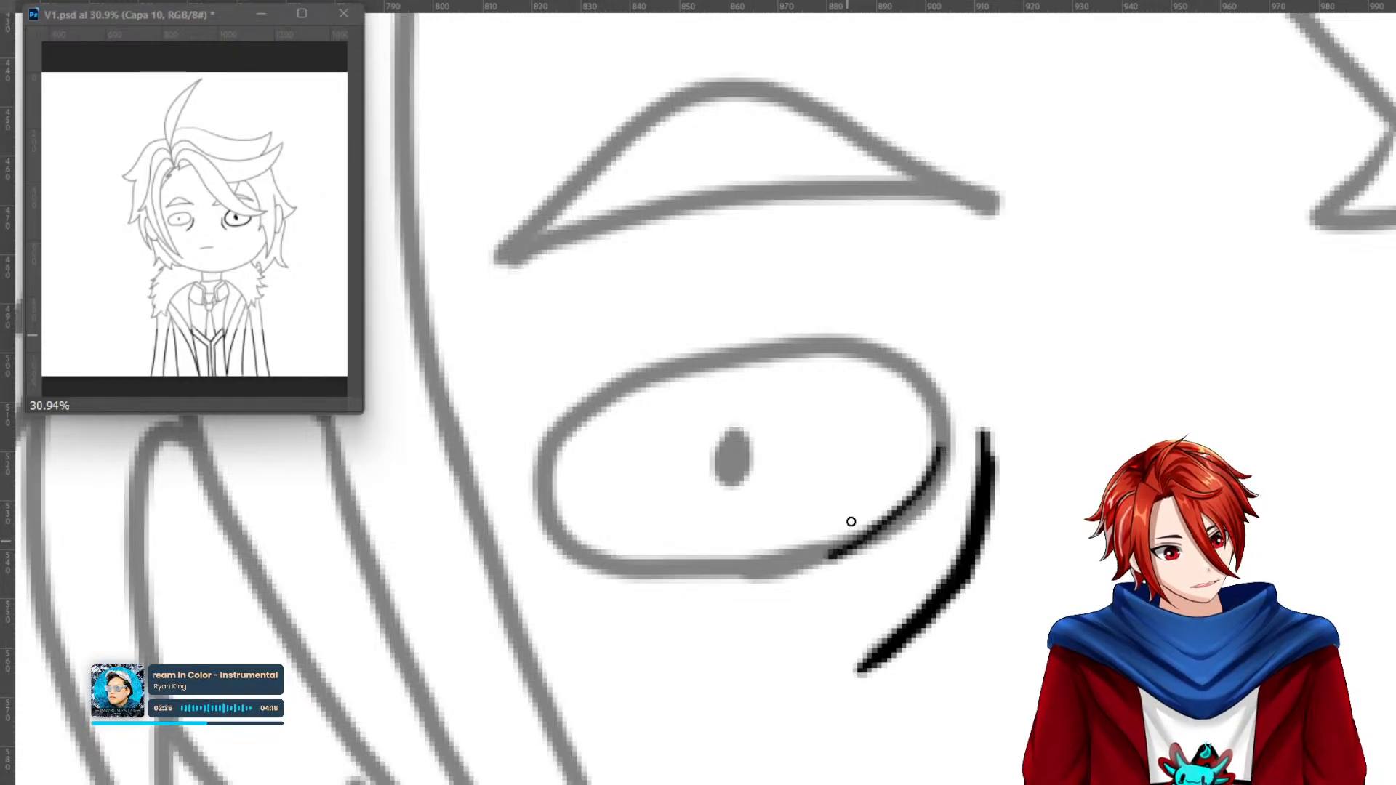
key(ctrl+z)
mouse_move(733, 429)
mouse_down()
mouse_move(715, 460)
mouse_move(729, 440)
mouse_move(715, 456)
mouse_move(724, 495)
mouse_move(746, 519)
mouse_move(764, 489)
mouse_move(762, 415)
mouse_move(733, 438)
mouse_up()
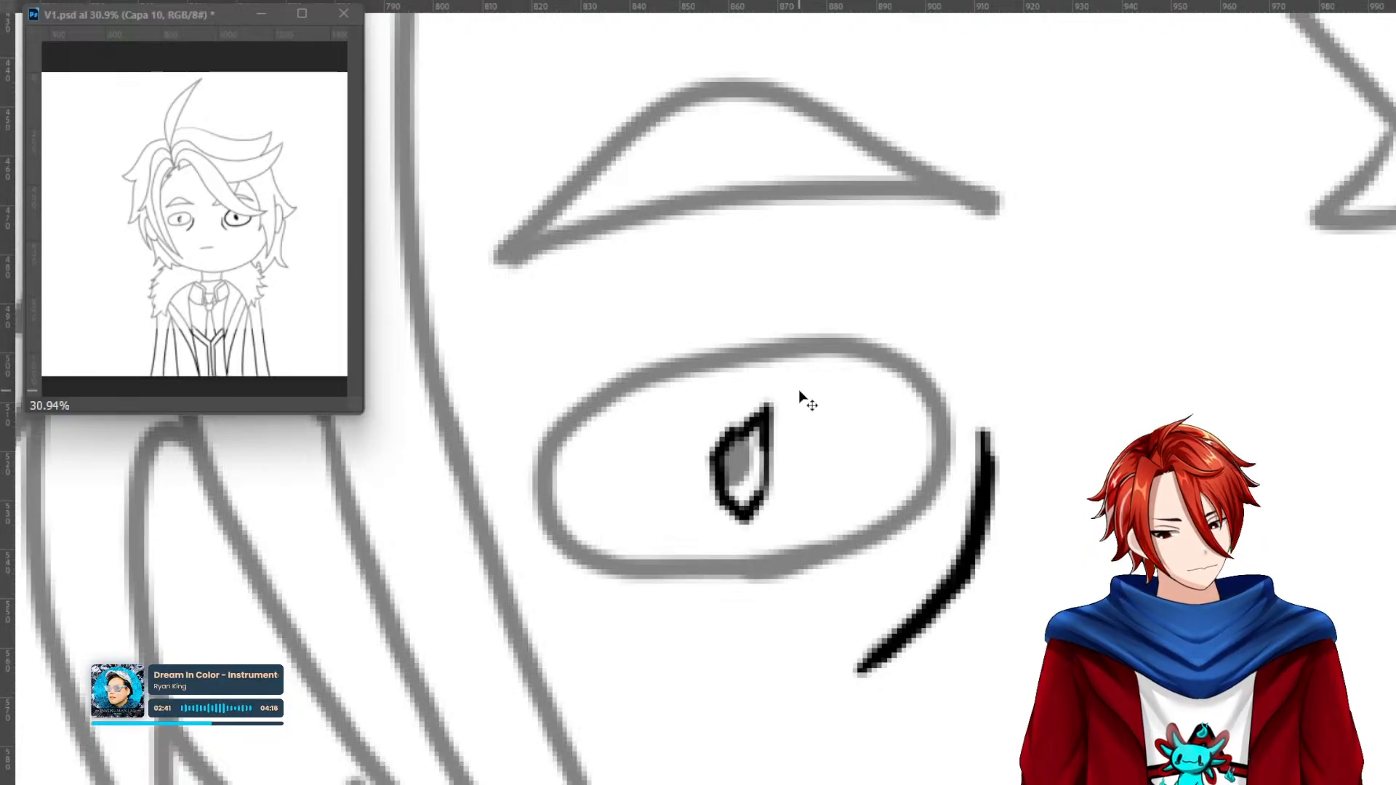
key(ctrl+z)
key(ctrl+z)
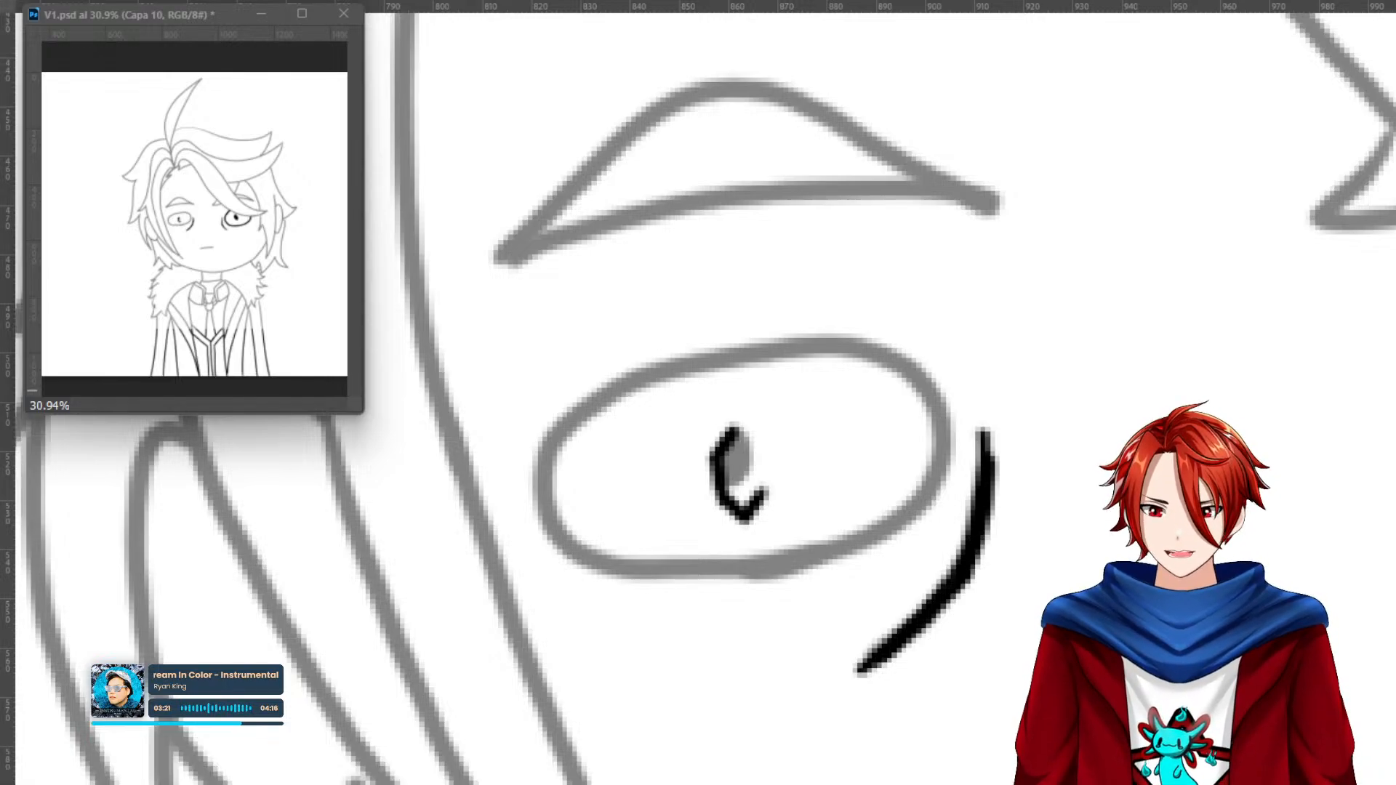
mouse_move(762, 498)
mouse_down()
mouse_move(736, 435)
mouse_move(747, 447)
mouse_move(730, 450)
mouse_move(735, 504)
mouse_move(741, 452)
mouse_move(754, 488)
mouse_up()
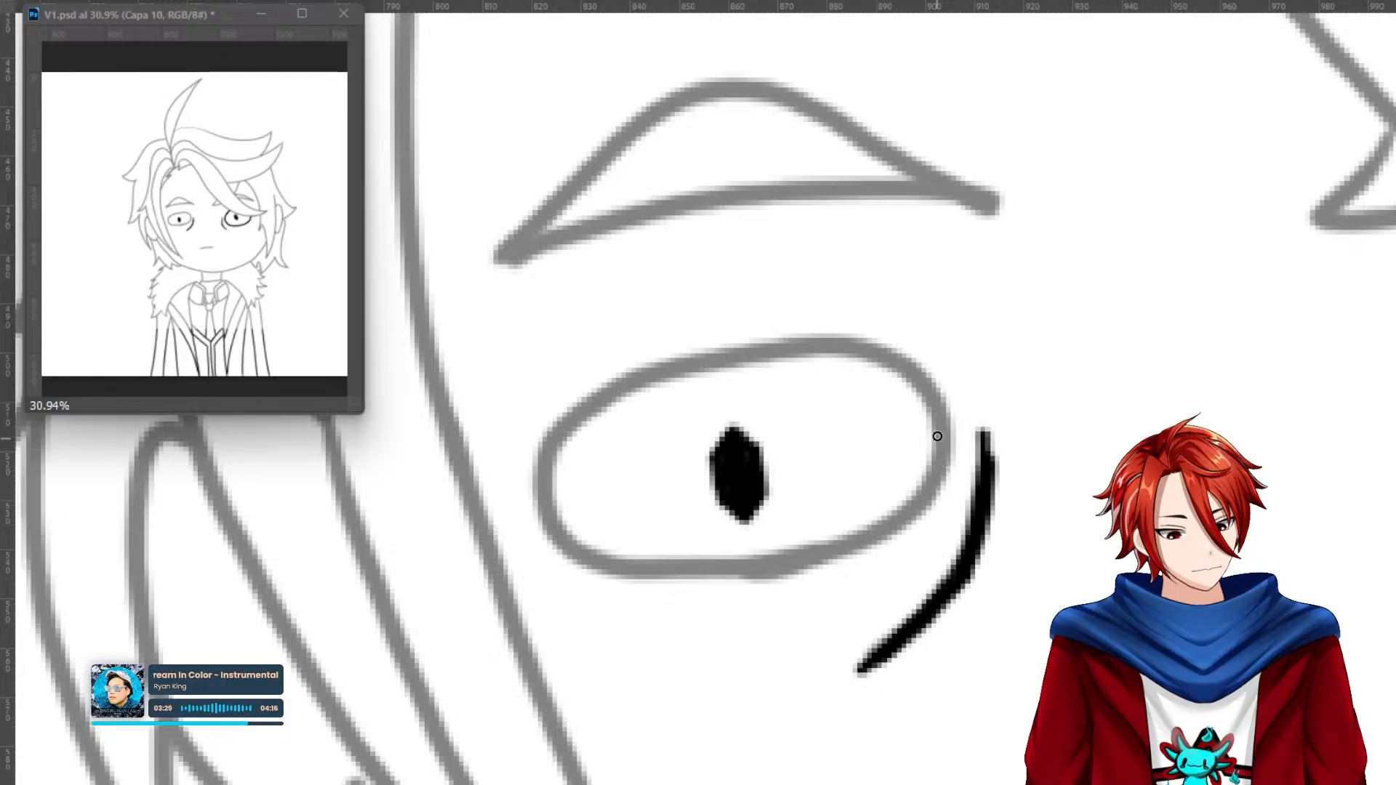
Ink the left-hand eye's full outline in thin black strokes over the faded oval.
mouse_move(934, 410)
mouse_down()
mouse_move(922, 484)
mouse_move(858, 548)
mouse_move(945, 466)
mouse_move(870, 545)
mouse_move(709, 576)
mouse_move(866, 540)
mouse_up()
mouse_move(929, 408)
mouse_down()
mouse_move(841, 349)
mouse_move(923, 405)
mouse_move(836, 352)
mouse_move(757, 359)
mouse_move(564, 443)
mouse_move(729, 368)
mouse_move(838, 346)
mouse_move(560, 443)
mouse_move(839, 346)
mouse_up()
mouse_move(561, 442)
mouse_down()
mouse_move(551, 518)
mouse_move(562, 445)
mouse_up()
mouse_move(553, 519)
mouse_down()
mouse_move(604, 566)
mouse_move(557, 527)
mouse_up()
mouse_move(718, 573)
mouse_down()
mouse_move(591, 559)
mouse_move(735, 574)
mouse_up()
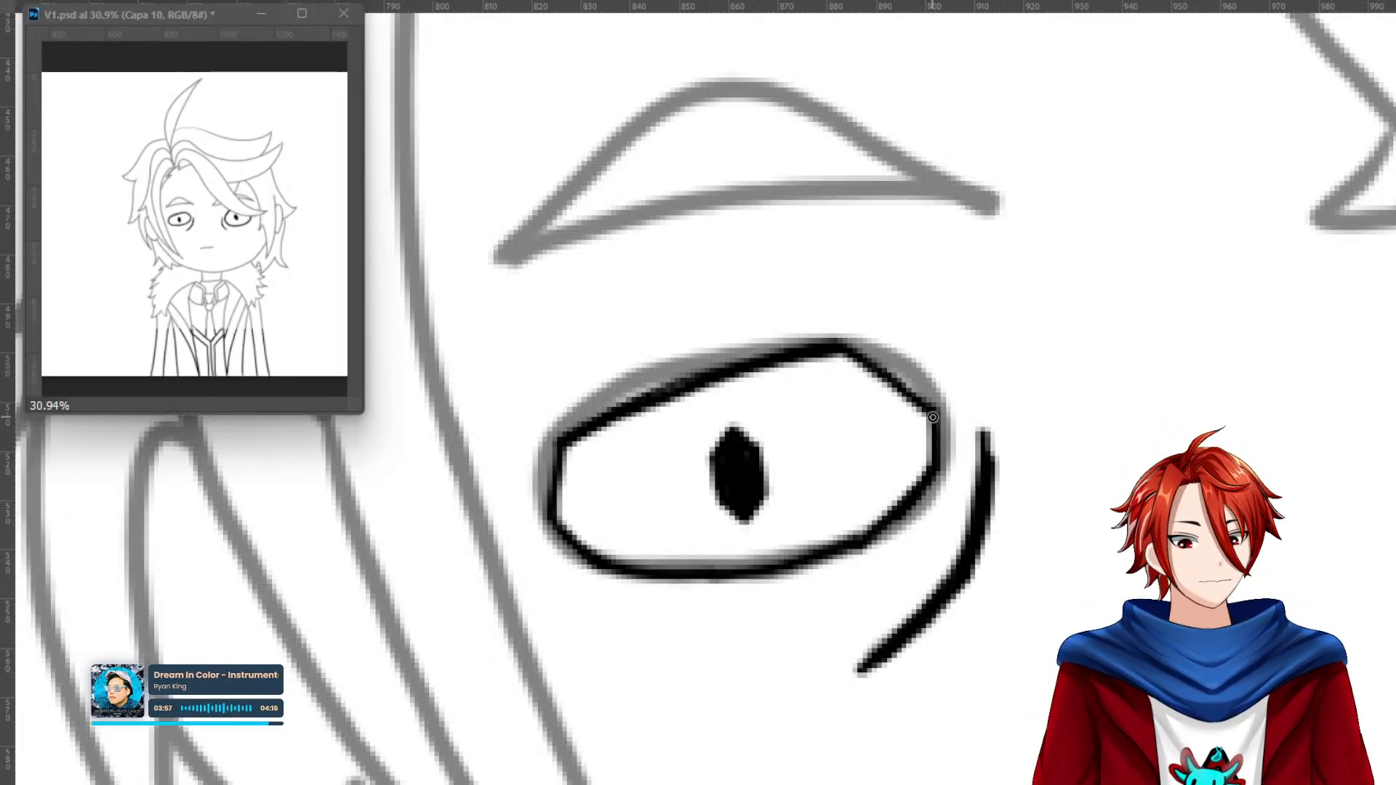
Thicken the left-hand eye's black outline along its inner edge and save the drawing.
mouse_move(933, 418)
mouse_down()
mouse_move(833, 366)
mouse_move(762, 374)
mouse_move(573, 445)
mouse_move(753, 377)
mouse_move(829, 366)
mouse_move(883, 382)
mouse_move(926, 419)
mouse_move(822, 358)
mouse_move(870, 368)
mouse_move(798, 361)
mouse_move(605, 429)
mouse_up()
mouse_move(556, 522)
mouse_down()
mouse_move(595, 429)
mouse_move(557, 486)
mouse_move(580, 545)
mouse_move(605, 561)
mouse_move(560, 505)
mouse_move(635, 568)
mouse_move(699, 561)
mouse_move(614, 558)
mouse_move(671, 570)
mouse_move(776, 563)
mouse_move(902, 491)
mouse_move(926, 417)
mouse_move(922, 469)
mouse_move(929, 455)
mouse_move(844, 544)
mouse_move(904, 496)
mouse_move(914, 484)
mouse_move(793, 564)
mouse_move(830, 536)
mouse_up()
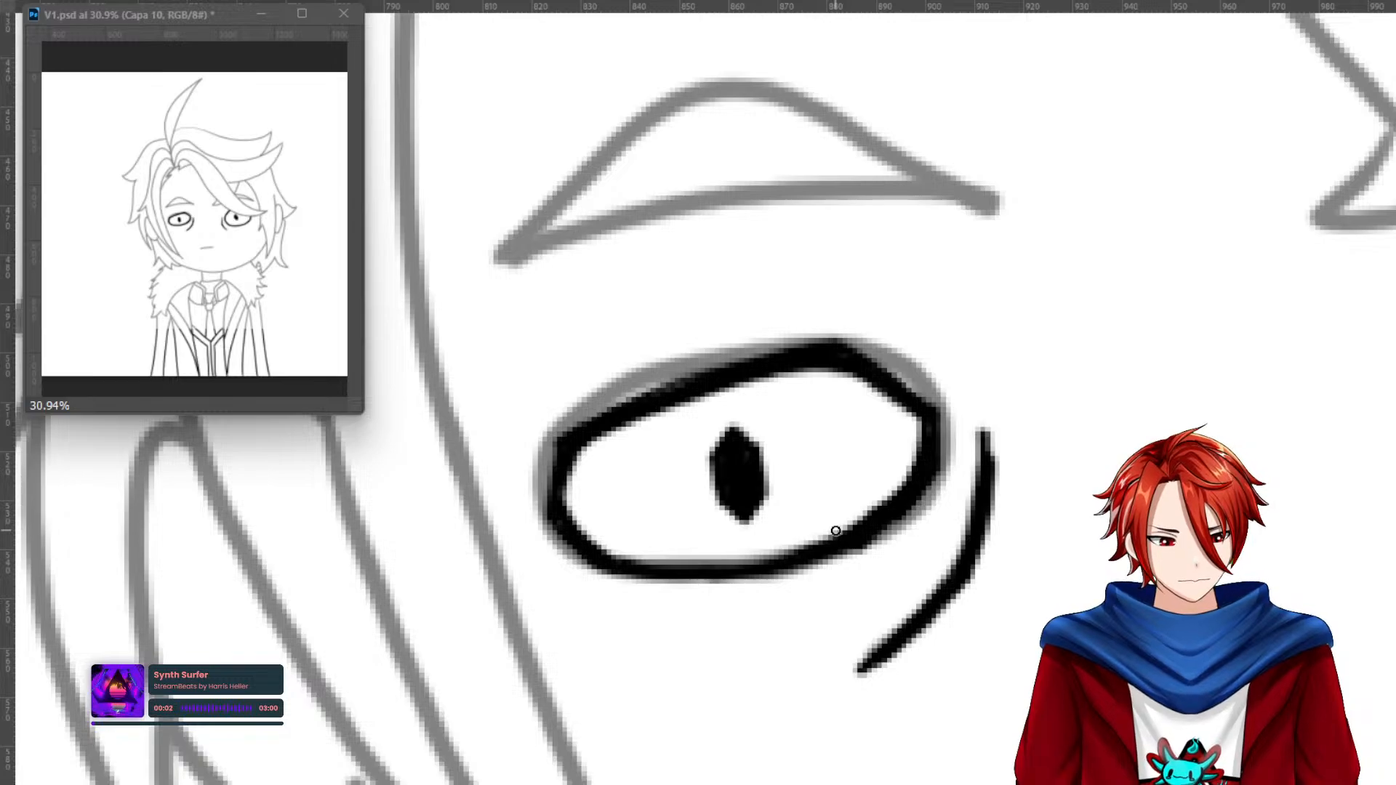
key(ctrl+0)
key(ctrl+s)
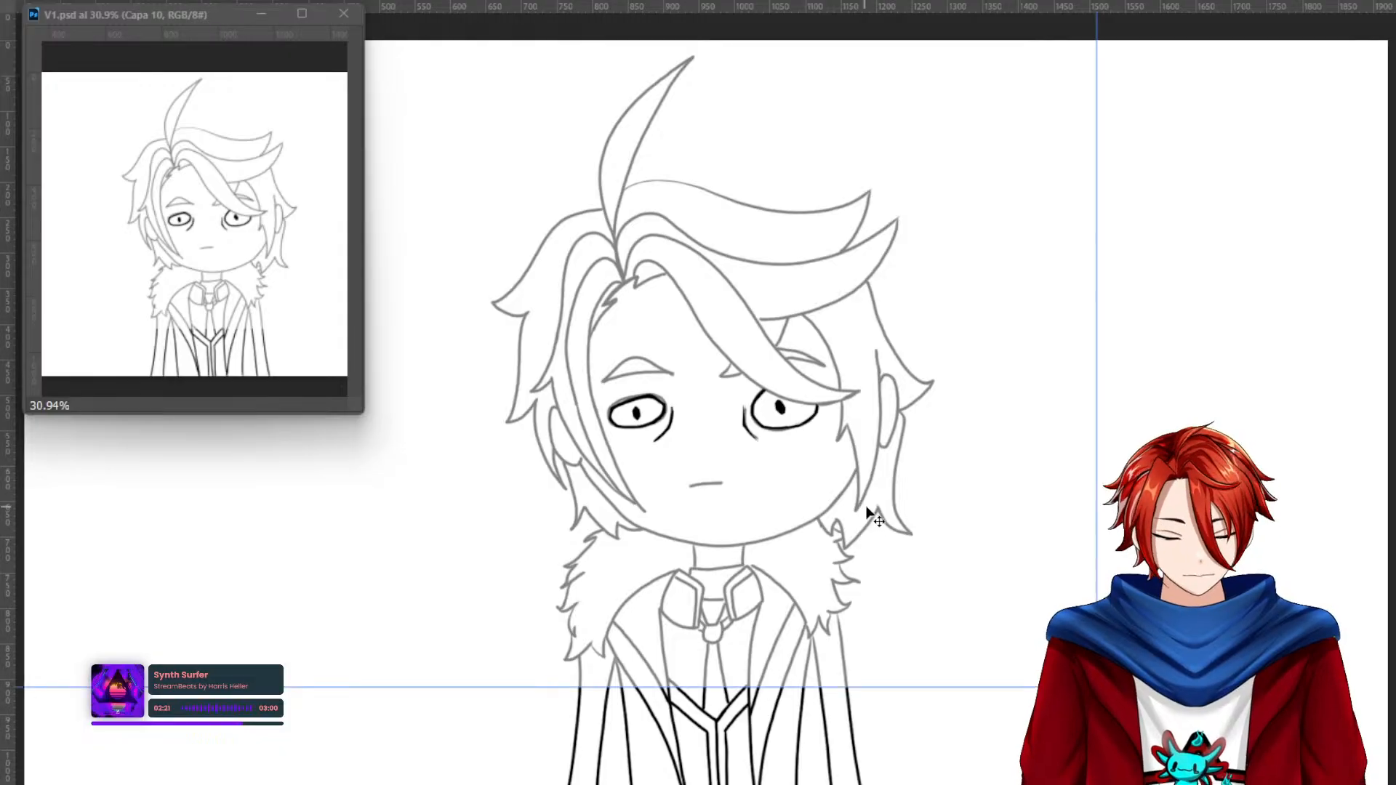
Ink the left-hand eyebrow in black, with a thick lower edge and an angled upper edge meeting it at both ends.
ctrl+click(938, 483)
drag(689, 428, 813, 424)
drag(641, 445, 860, 573)
drag(786, 393, 1019, 593)
mouse_move(1108, 444)
mouse_down()
mouse_move(963, 333)
mouse_move(913, 489)
mouse_up()
mouse_move(776, 509)
mouse_down()
mouse_move(868, 422)
mouse_move(775, 512)
mouse_move(821, 467)
mouse_up()
key(ctrl+z)
click(1390, 533)
mouse_move(891, 408)
mouse_down()
mouse_move(780, 494)
mouse_move(875, 428)
mouse_move(1039, 348)
mouse_move(876, 421)
mouse_move(1016, 373)
mouse_up()
key(ctrl+z)
key(z)
drag(898, 416, 982, 427)
mouse_move(586, 661)
mouse_down()
mouse_move(698, 550)
mouse_move(914, 402)
mouse_move(1298, 249)
mouse_move(1102, 312)
mouse_move(858, 440)
mouse_move(648, 589)
mouse_move(586, 659)
mouse_move(653, 568)
mouse_move(836, 403)
mouse_move(1276, 249)
mouse_move(888, 384)
mouse_move(736, 500)
mouse_move(600, 638)
mouse_move(863, 401)
mouse_move(794, 452)
mouse_move(954, 363)
mouse_move(781, 472)
mouse_move(939, 373)
mouse_move(1061, 325)
mouse_move(765, 463)
mouse_up()
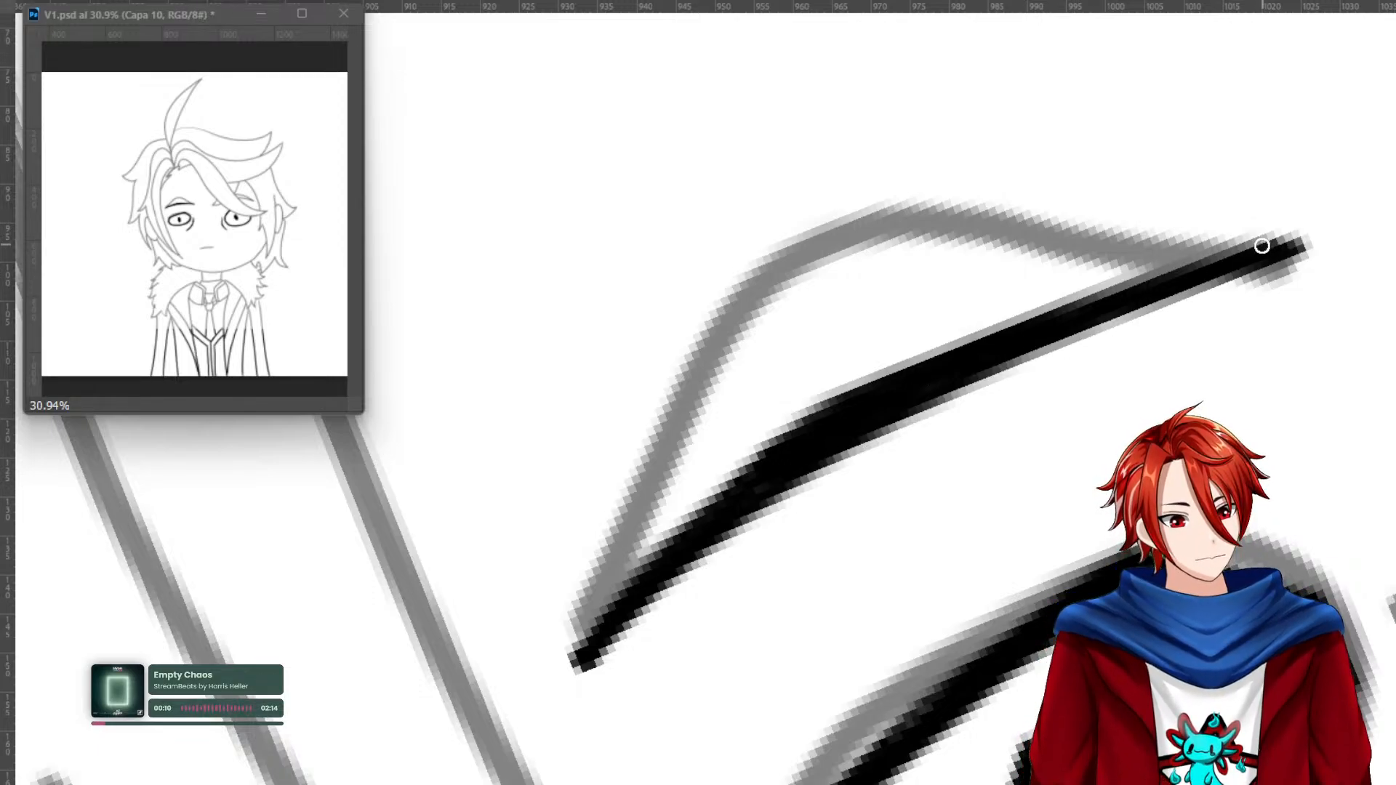
mouse_move(1257, 251)
mouse_down()
mouse_move(875, 212)
mouse_move(1245, 257)
mouse_move(904, 216)
mouse_move(853, 228)
mouse_move(736, 297)
mouse_move(875, 208)
mouse_move(714, 311)
mouse_move(867, 229)
mouse_move(966, 228)
mouse_move(1193, 262)
mouse_up()
mouse_move(717, 303)
mouse_down()
mouse_move(582, 656)
mouse_move(738, 279)
mouse_move(640, 504)
mouse_move(604, 638)
mouse_move(690, 396)
mouse_move(758, 279)
mouse_move(800, 241)
mouse_move(744, 297)
mouse_move(840, 240)
mouse_move(900, 228)
mouse_move(1234, 263)
mouse_up()
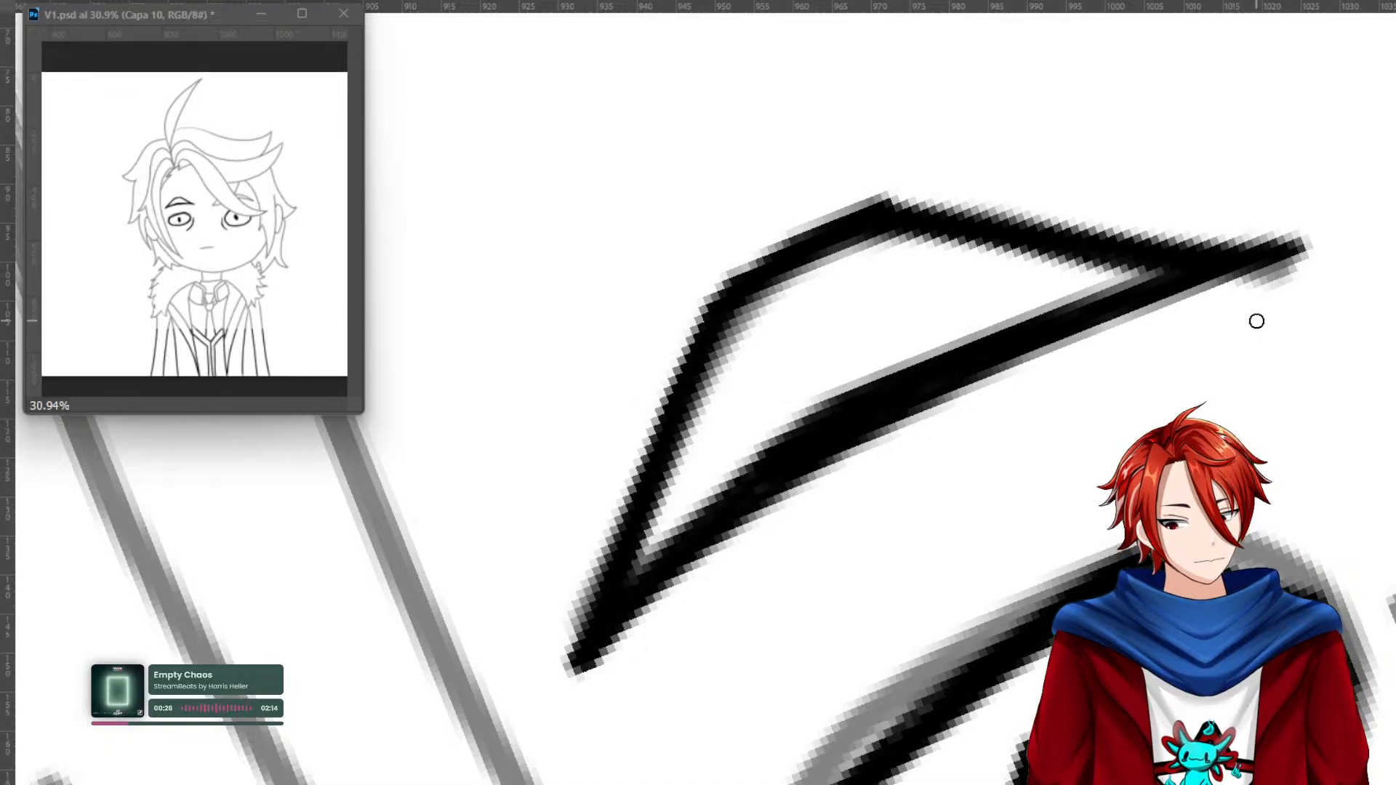
Ink the visible part of the right-hand eyebrow in black below the hair strand, joining both edges at the outer tip.
drag(1212, 316, 1032, 446)
drag(1309, 407, 1062, 536)
mouse_move(1345, 437)
mouse_down()
mouse_move(1151, 534)
mouse_move(1172, 550)
mouse_up()
drag(1028, 597, 1210, 345)
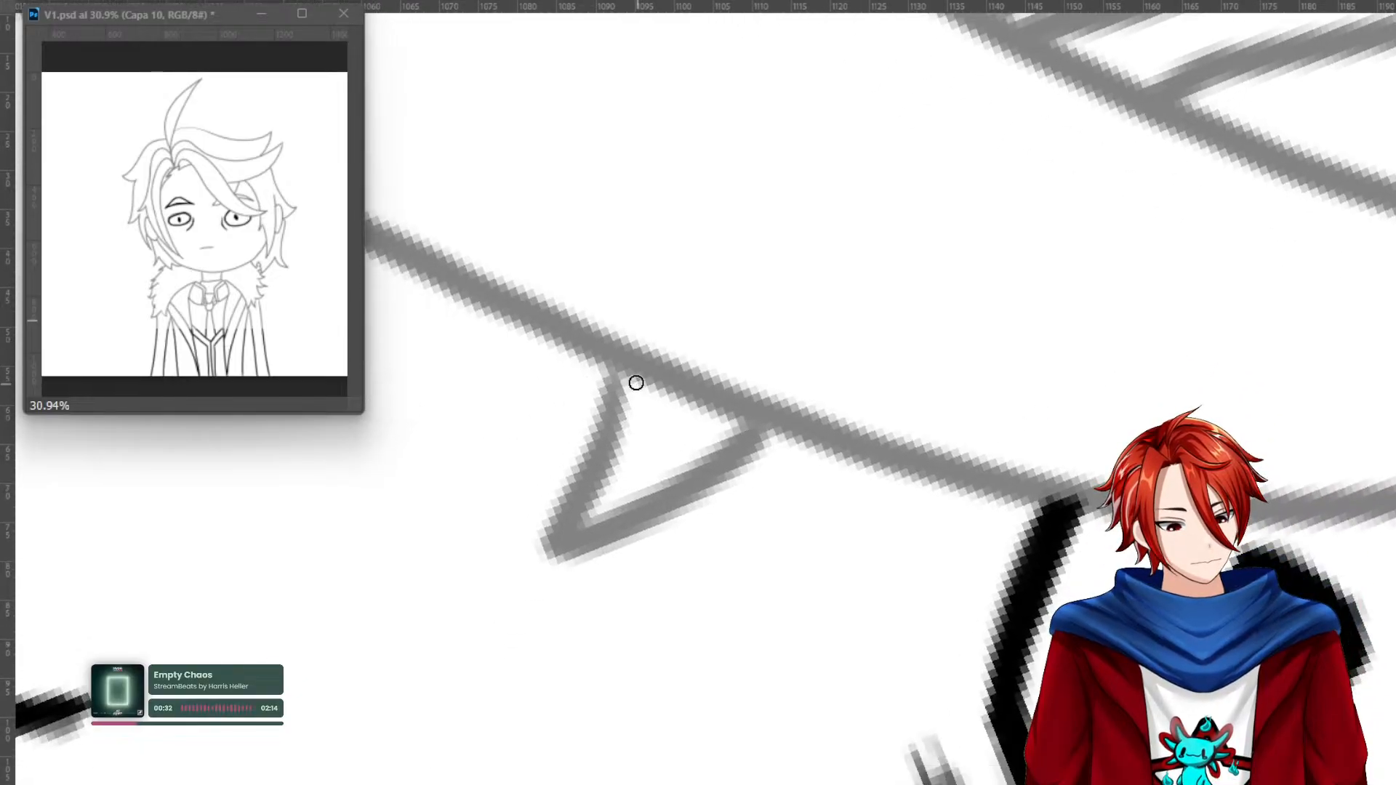
mouse_move(1150, 176)
mouse_down()
mouse_move(944, 574)
mouse_move(944, 618)
mouse_up()
drag(1089, 530, 1050, 487)
key(r)
mouse_move(1098, 441)
mouse_down()
mouse_move(1087, 342)
mouse_move(1112, 368)
mouse_up()
drag(1168, 412, 956, 426)
mouse_move(733, 475)
mouse_down()
mouse_move(1074, 334)
mouse_move(742, 468)
mouse_move(735, 442)
mouse_move(985, 362)
mouse_move(723, 452)
mouse_move(808, 405)
mouse_move(713, 464)
mouse_move(1088, 331)
mouse_move(748, 342)
mouse_move(595, 421)
mouse_move(770, 334)
mouse_move(993, 334)
mouse_move(755, 346)
mouse_move(601, 427)
mouse_move(872, 337)
mouse_move(1038, 337)
mouse_move(1122, 320)
mouse_move(1022, 343)
mouse_up()
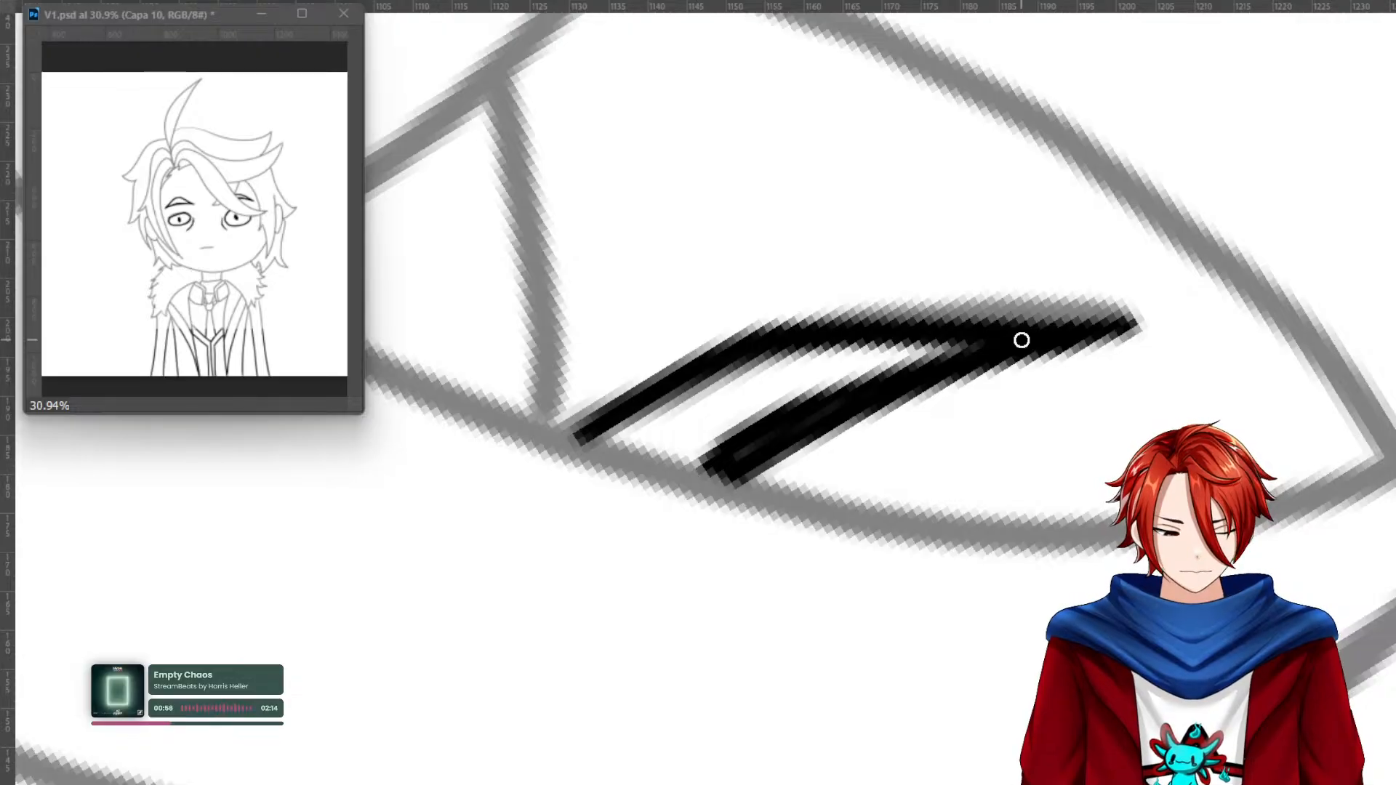
key(Escape)
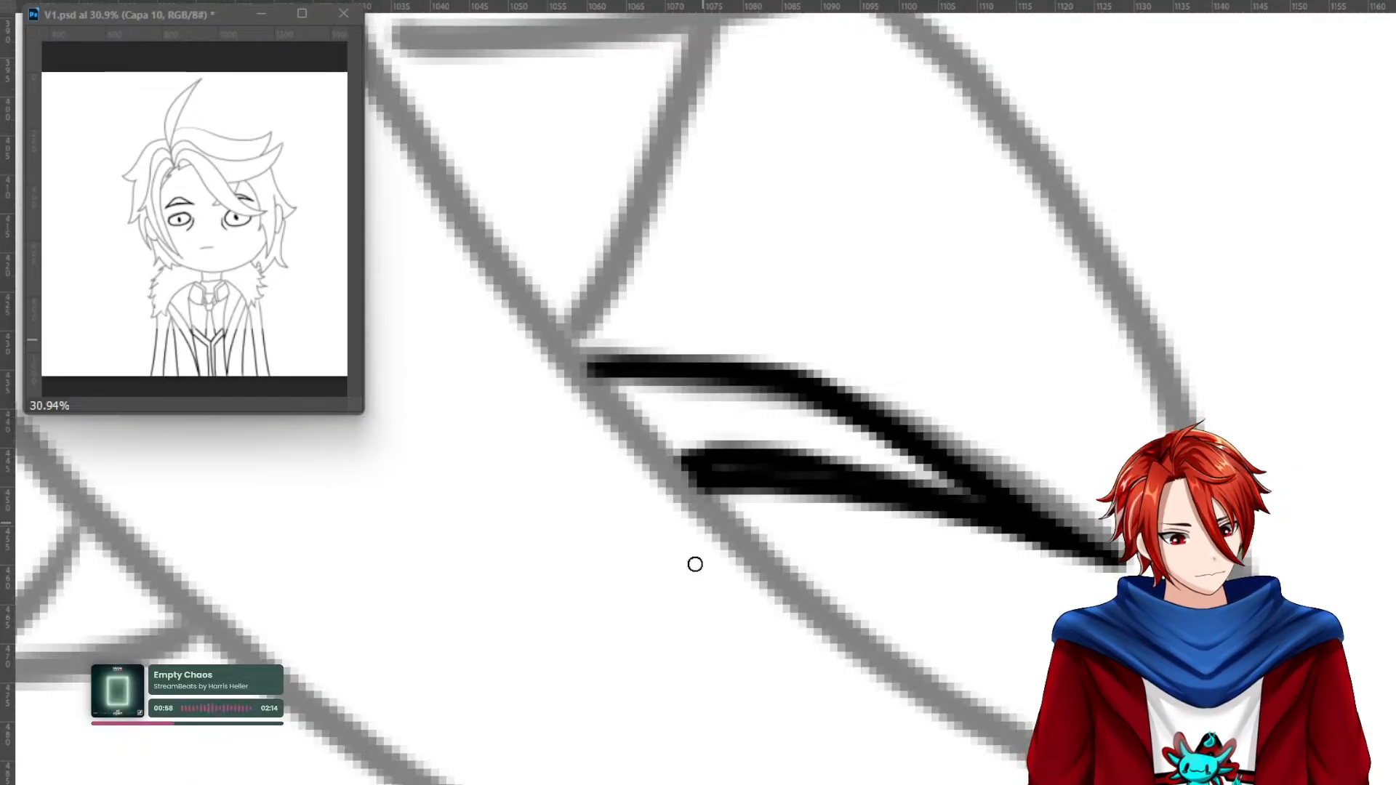
Save the drawing and ink the jagged hairline below the hair parting in black, tracing both pointed notches of the sketch.
mouse_move(657, 651)
mouse_down()
mouse_move(792, 579)
mouse_move(967, 551)
mouse_up()
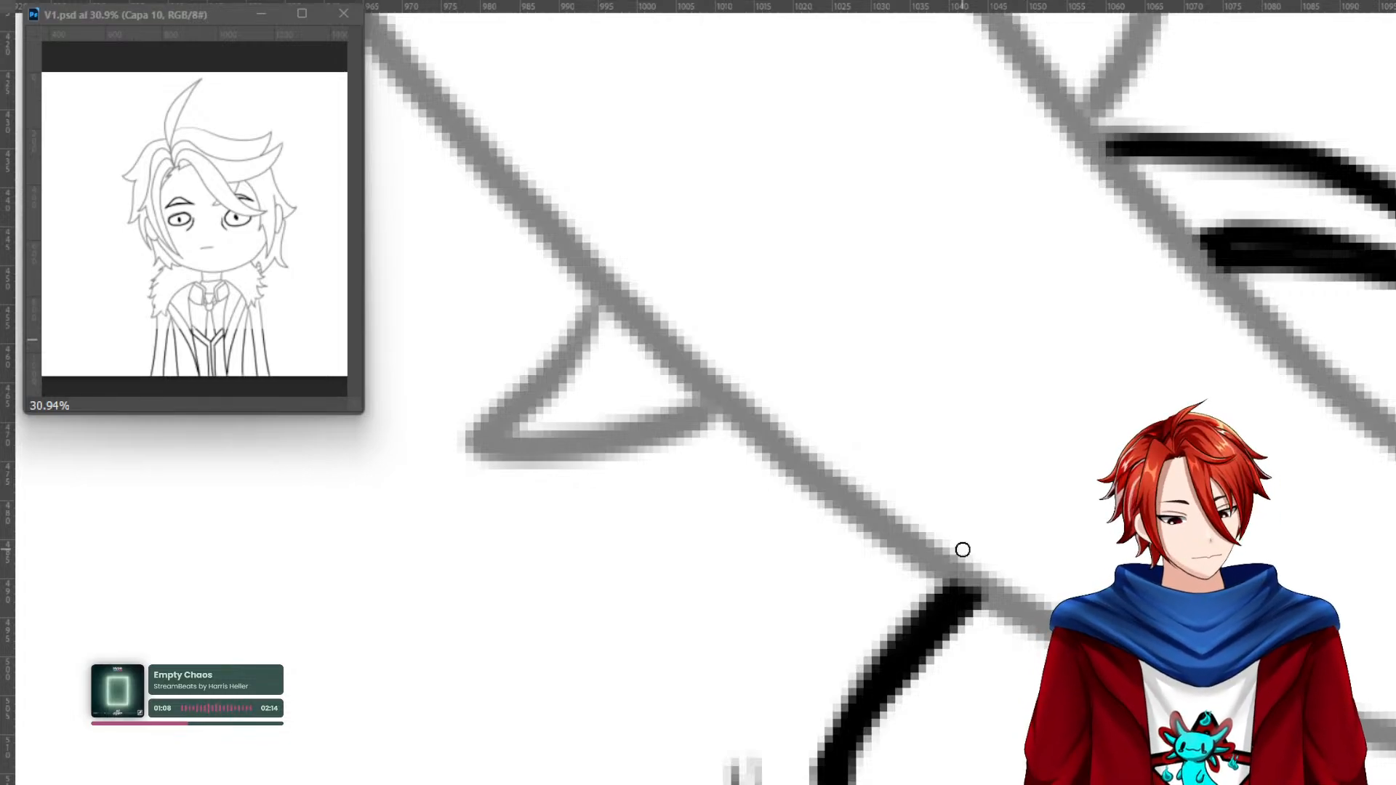
drag(1048, 784, 1297, 71)
drag(1127, 720, 1145, 109)
mouse_move(1367, 598)
mouse_down()
mouse_move(997, 514)
mouse_move(1008, 712)
mouse_move(982, 661)
mouse_move(882, 648)
mouse_move(869, 683)
mouse_move(907, 676)
mouse_move(885, 632)
mouse_move(947, 511)
mouse_move(900, 429)
mouse_up()
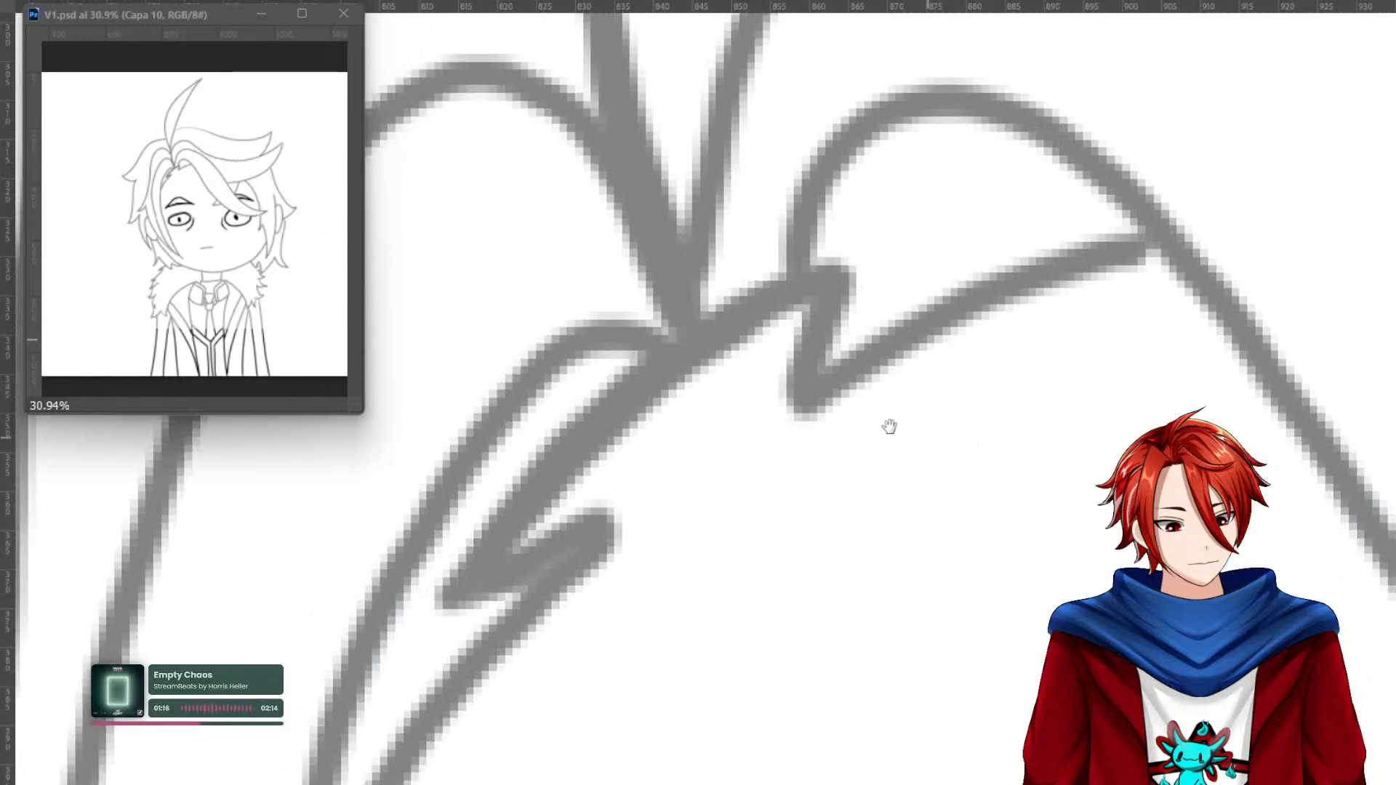
mouse_move(838, 266)
mouse_down()
mouse_move(664, 370)
mouse_move(528, 493)
mouse_move(448, 592)
mouse_move(592, 439)
mouse_move(847, 265)
mouse_move(737, 327)
mouse_move(567, 460)
mouse_move(437, 601)
mouse_move(692, 363)
mouse_move(848, 264)
mouse_move(800, 403)
mouse_move(829, 280)
mouse_up()
mouse_move(800, 409)
mouse_down()
mouse_move(903, 341)
mouse_move(1158, 242)
mouse_move(853, 357)
mouse_move(795, 400)
mouse_move(1025, 280)
mouse_move(1146, 242)
mouse_move(836, 378)
mouse_move(787, 429)
mouse_move(802, 377)
mouse_move(778, 436)
mouse_up()
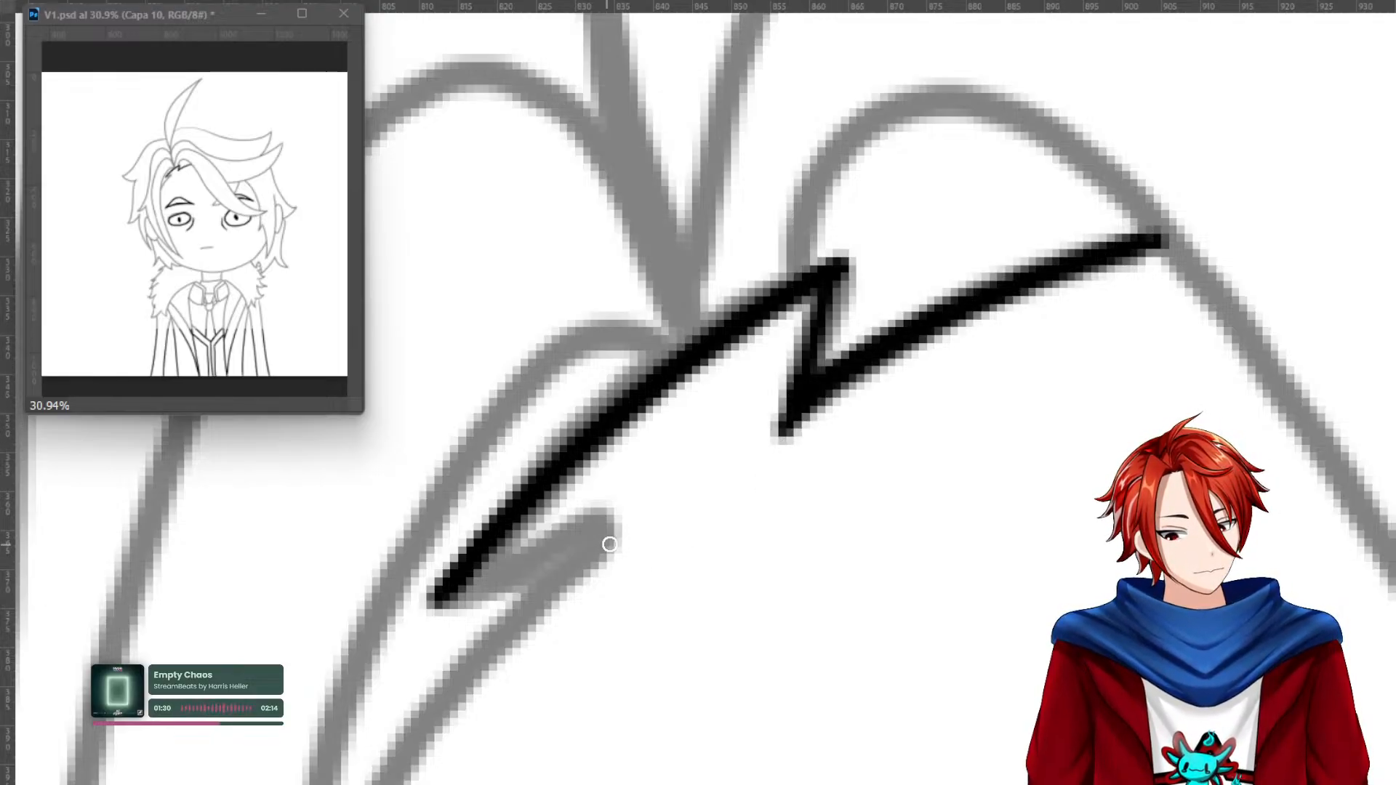
mouse_move(443, 598)
mouse_down()
mouse_move(629, 508)
mouse_move(460, 595)
mouse_up()
drag(606, 584, 720, 418)
mouse_move(736, 354)
mouse_down()
mouse_move(613, 484)
mouse_move(416, 778)
mouse_move(539, 591)
mouse_move(739, 342)
mouse_move(675, 382)
mouse_up()
Ink the long fringe lock's upper edge in black from the parting over its arch, filling the arch to a thick line.
drag(861, 477, 720, 735)
mouse_move(1041, 150)
mouse_down()
mouse_move(847, 539)
mouse_move(921, 371)
mouse_up()
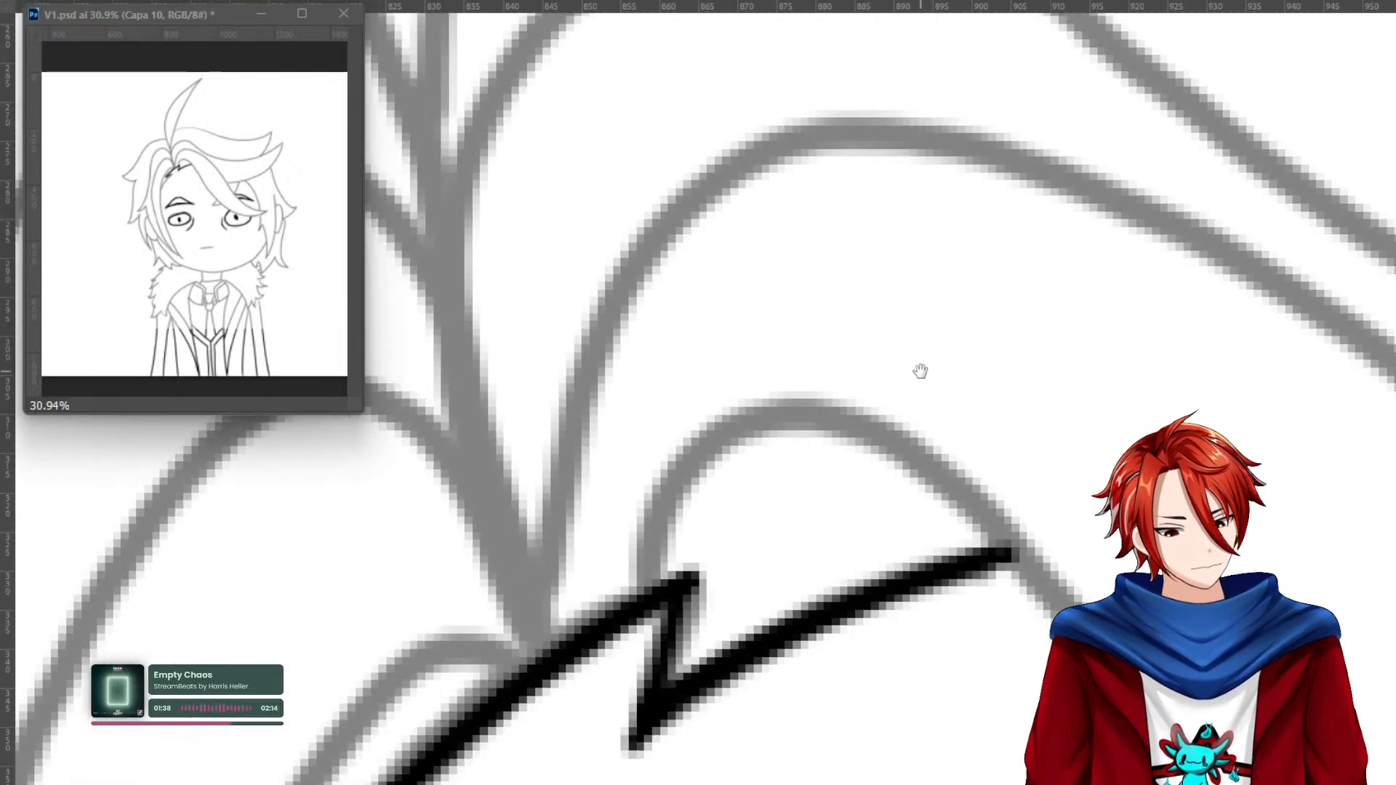
mouse_move(550, 640)
mouse_down()
mouse_move(600, 335)
mouse_move(541, 661)
mouse_move(603, 296)
mouse_move(655, 218)
mouse_move(747, 145)
mouse_move(855, 121)
mouse_move(978, 139)
mouse_move(1185, 244)
mouse_move(1002, 140)
mouse_move(778, 132)
mouse_move(643, 237)
mouse_move(612, 277)
mouse_move(588, 358)
mouse_move(595, 325)
mouse_up()
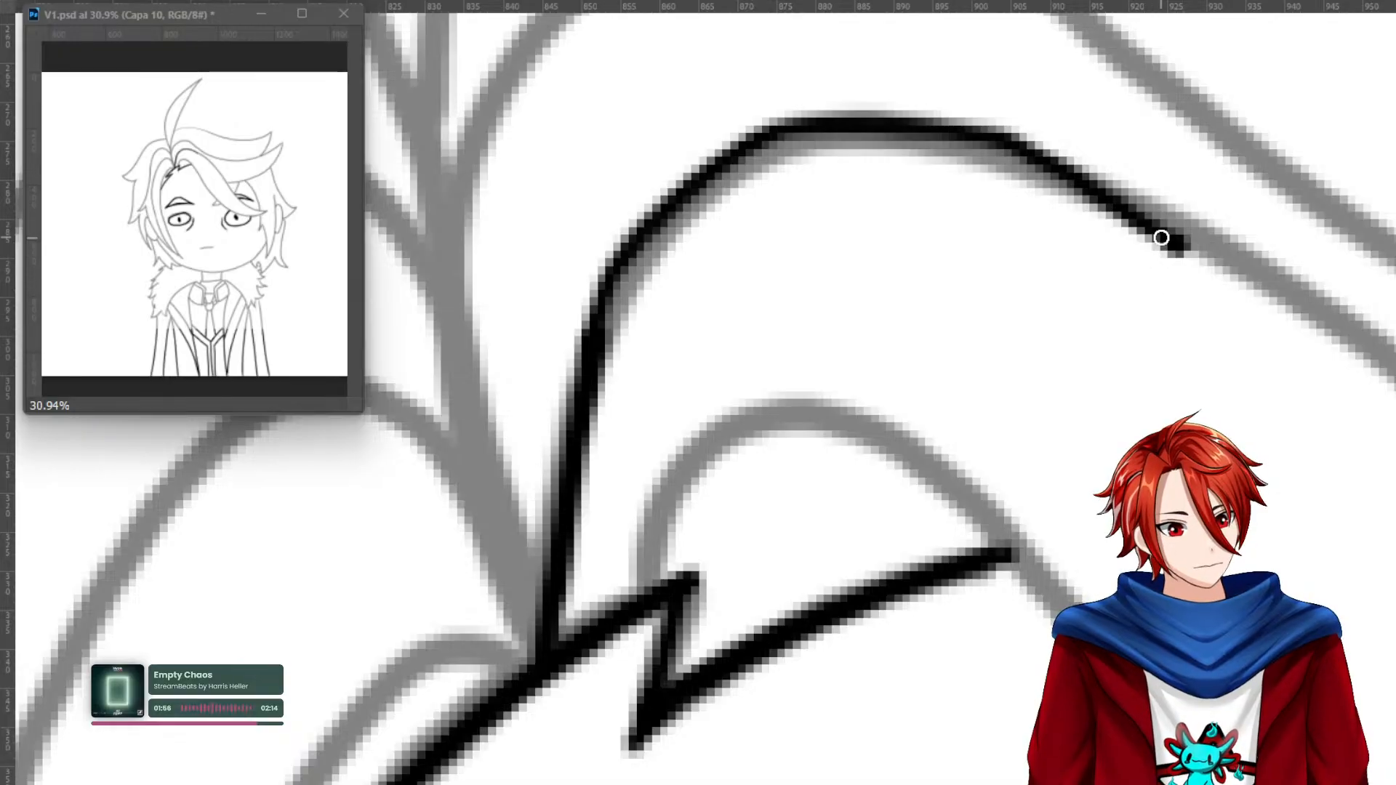
mouse_move(1136, 225)
mouse_down()
mouse_move(973, 162)
mouse_move(784, 164)
mouse_move(646, 285)
mouse_move(589, 374)
mouse_move(609, 346)
mouse_move(615, 387)
mouse_move(594, 407)
mouse_move(662, 270)
mouse_move(770, 166)
mouse_move(997, 168)
mouse_move(1139, 231)
mouse_up()
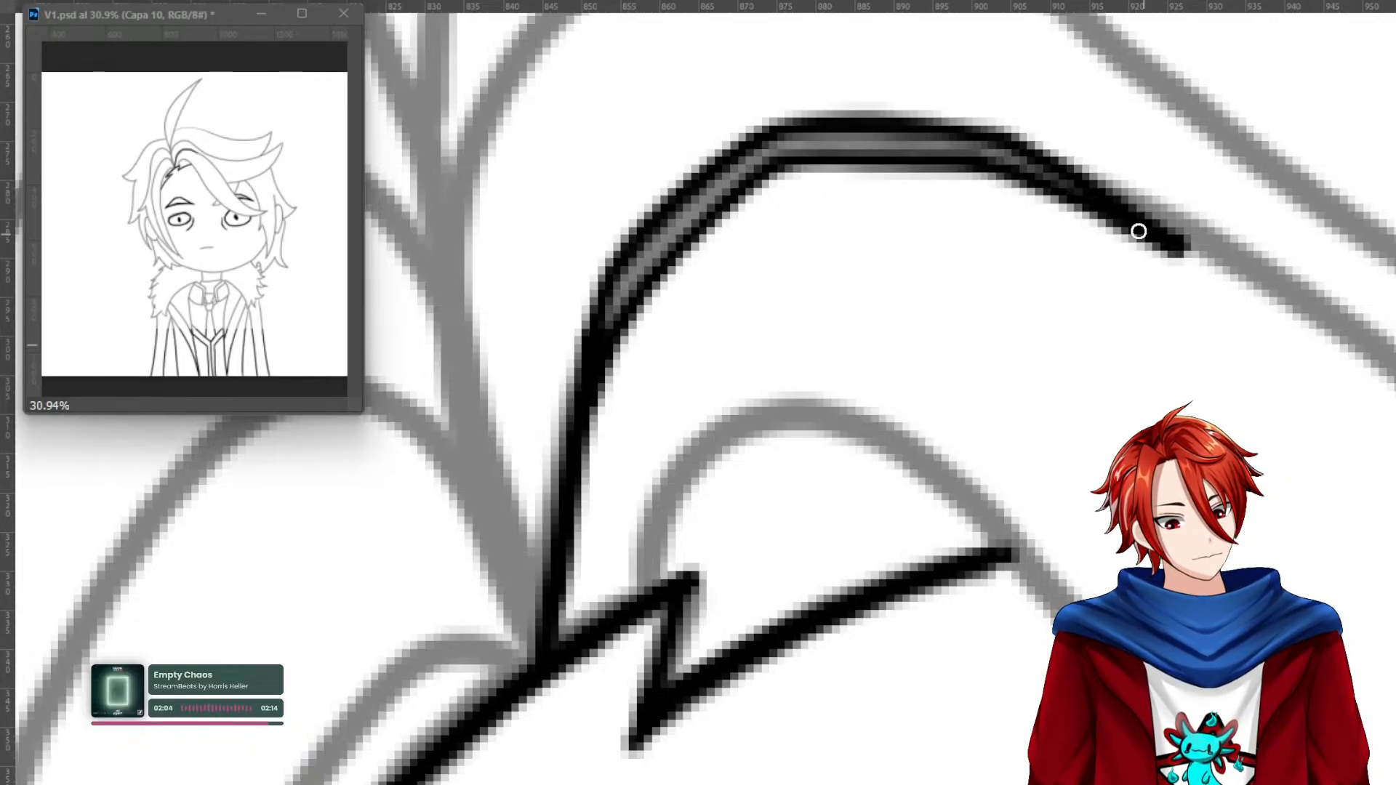
mouse_move(1055, 178)
mouse_down()
mouse_move(949, 143)
mouse_move(780, 143)
mouse_move(995, 165)
mouse_move(1138, 232)
mouse_up()
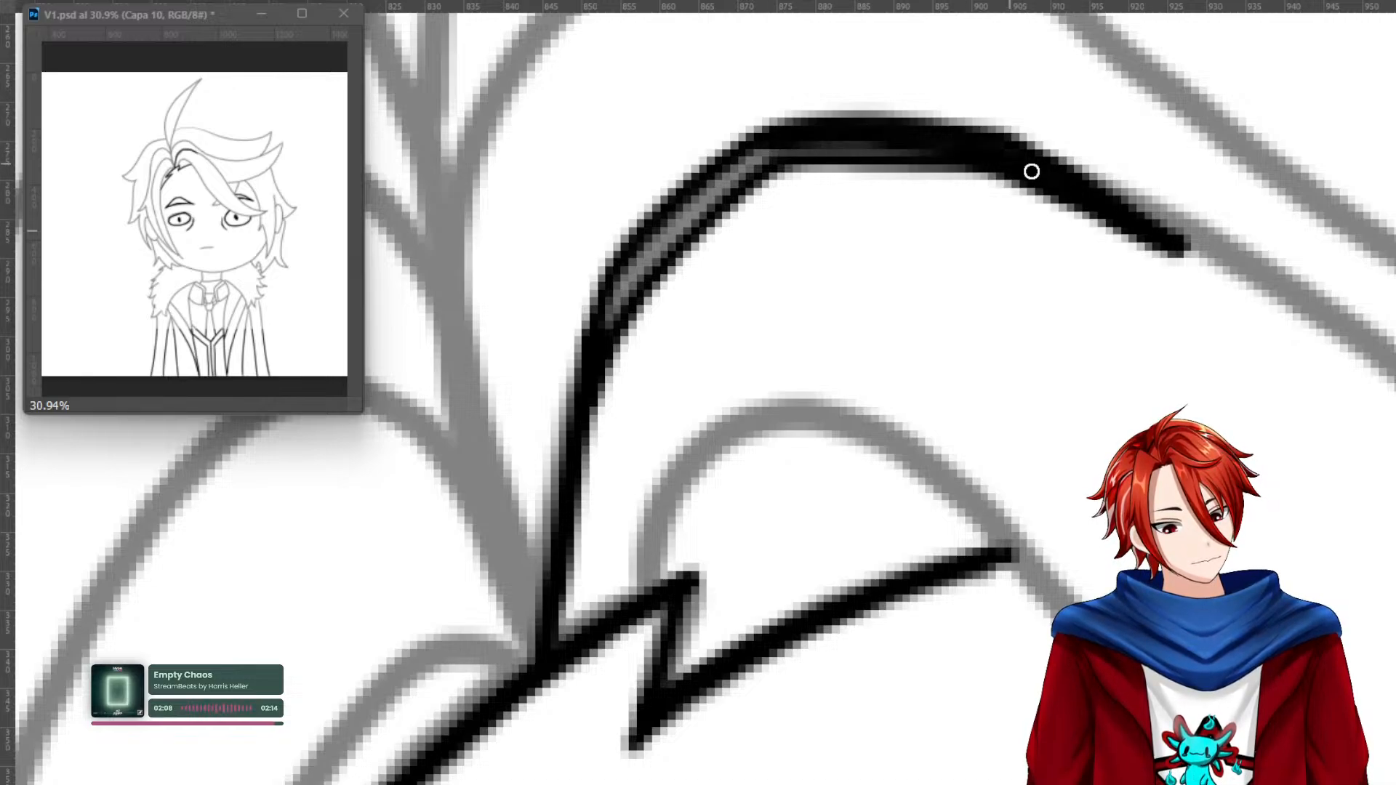
mouse_move(976, 154)
mouse_down()
mouse_move(747, 160)
mouse_move(667, 224)
mouse_move(604, 313)
mouse_move(767, 160)
mouse_move(655, 258)
mouse_move(601, 339)
mouse_up()
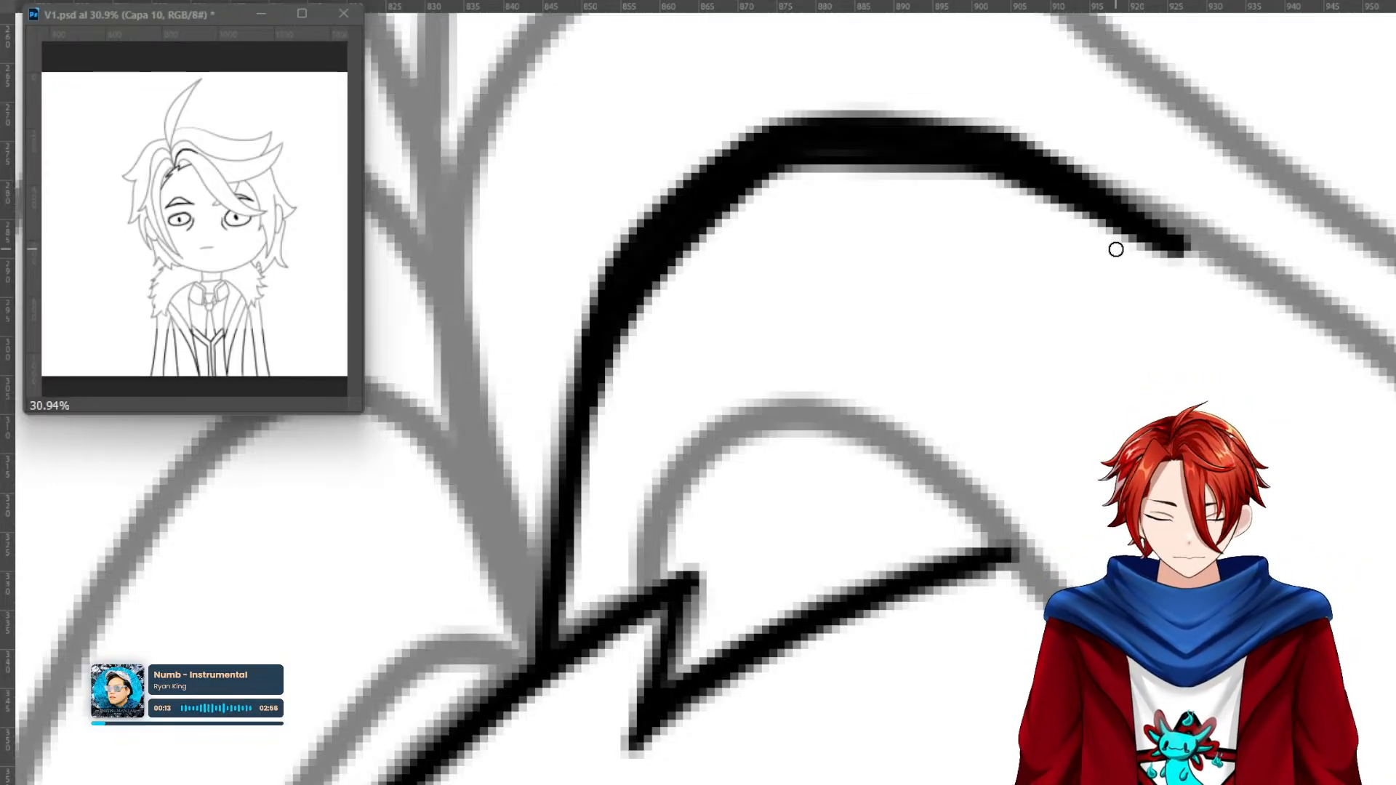
Extend the long fringe lock's upper edge in black along the sketch, diagonally down toward the right-hand eyebrow.
drag(1271, 406, 1119, 436)
key(r)
mouse_move(1272, 397)
mouse_down()
mouse_move(1271, 342)
mouse_move(922, 193)
mouse_move(1035, 436)
mouse_move(1230, 279)
mouse_move(1141, 209)
mouse_move(975, 455)
mouse_move(1290, 399)
mouse_move(1370, 429)
mouse_up()
drag(1089, 402, 439, 504)
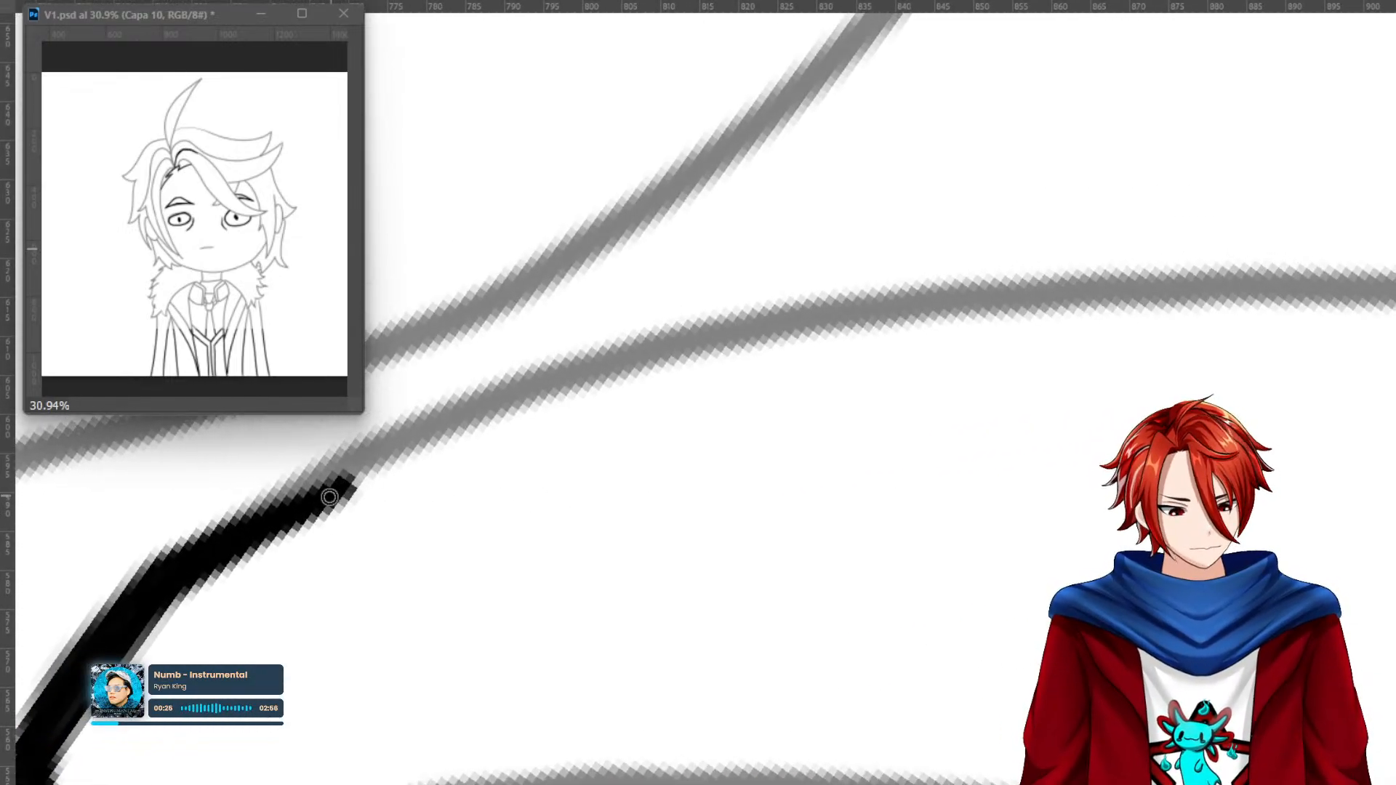
mouse_move(331, 497)
mouse_down()
mouse_move(772, 344)
mouse_move(1130, 291)
mouse_move(1390, 290)
mouse_move(1106, 287)
mouse_move(742, 359)
mouse_move(324, 506)
mouse_move(698, 360)
mouse_move(950, 303)
mouse_move(1249, 273)
mouse_move(1388, 279)
mouse_up()
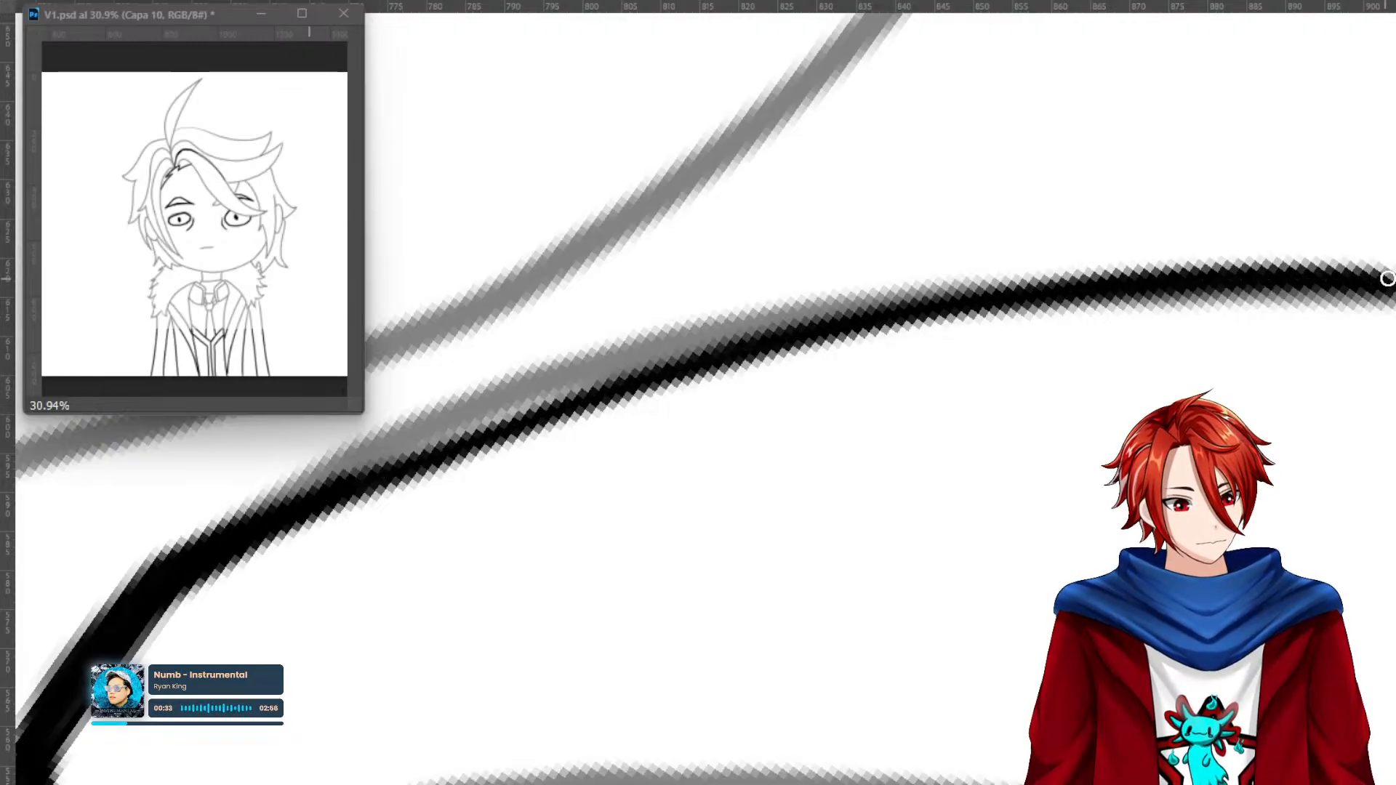
mouse_move(742, 350)
mouse_down()
mouse_move(449, 440)
mouse_move(285, 516)
mouse_up()
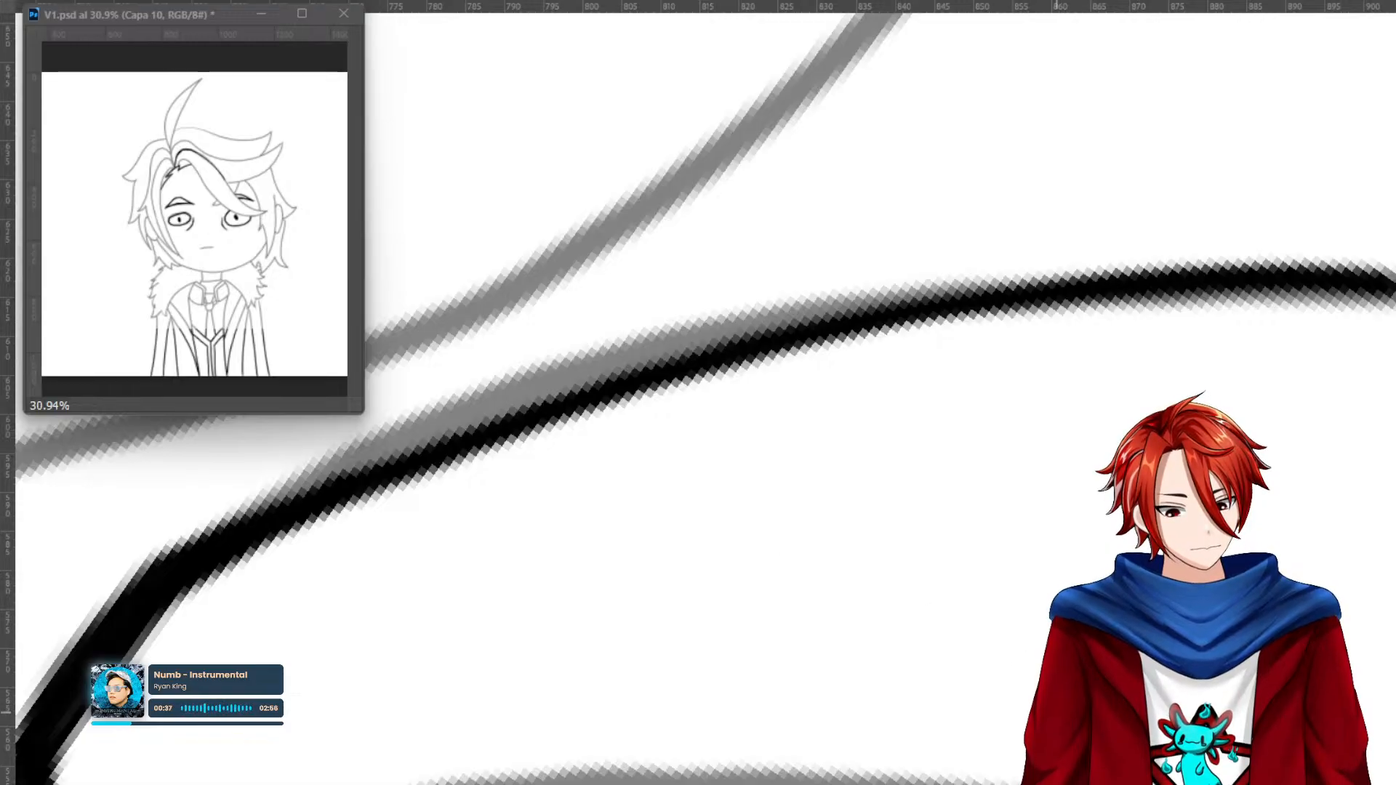
key(Escape)
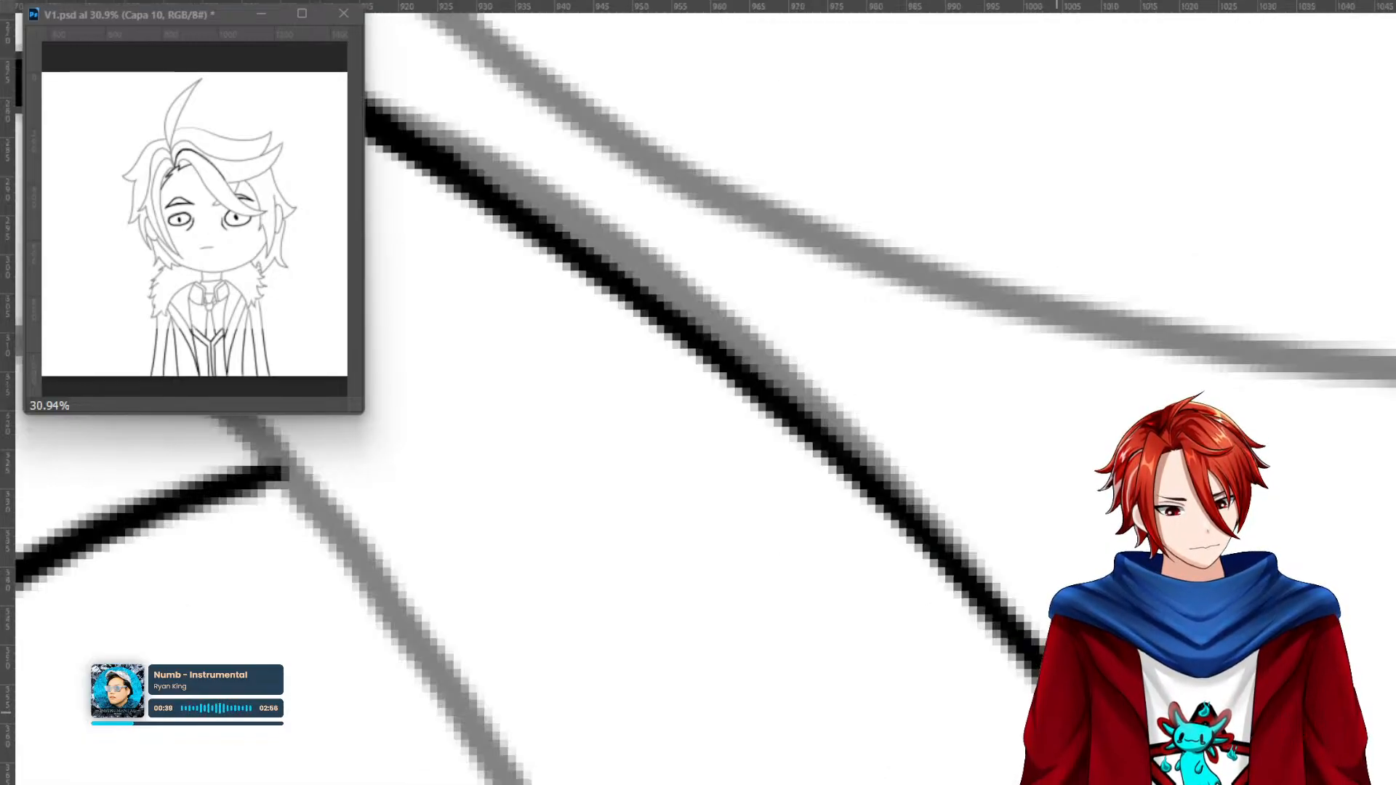
drag(836, 364, 967, 531)
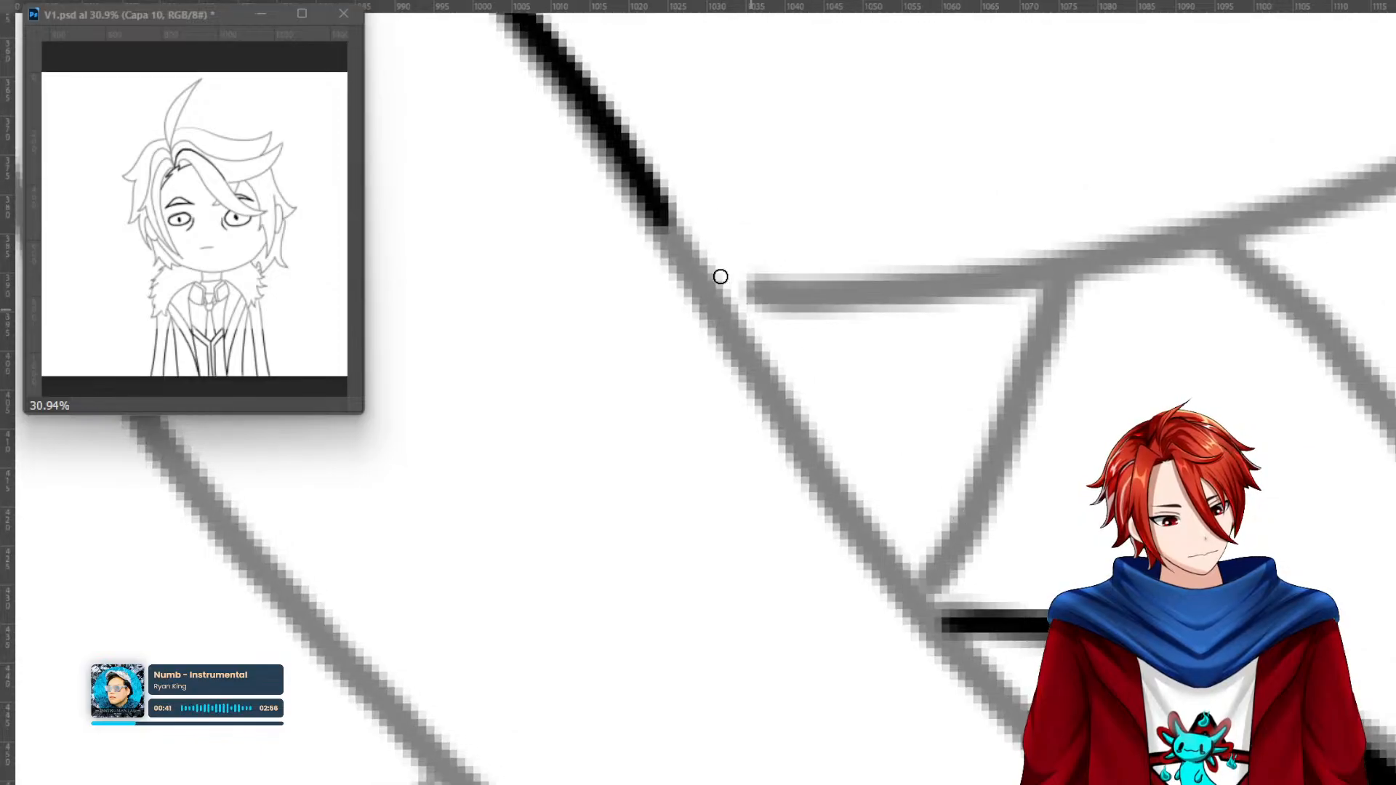
mouse_move(656, 205)
mouse_down()
mouse_move(907, 592)
mouse_move(1008, 711)
mouse_move(855, 521)
mouse_move(595, 99)
mouse_up()
Ink the fringe lock's upper edge past the right-hand eyebrow, bend it outward, and thicken the line below the eyebrow.
drag(1076, 679, 473, 195)
mouse_move(442, 259)
mouse_down()
mouse_move(630, 426)
mouse_move(758, 512)
mouse_move(898, 567)
mouse_move(1044, 594)
mouse_up()
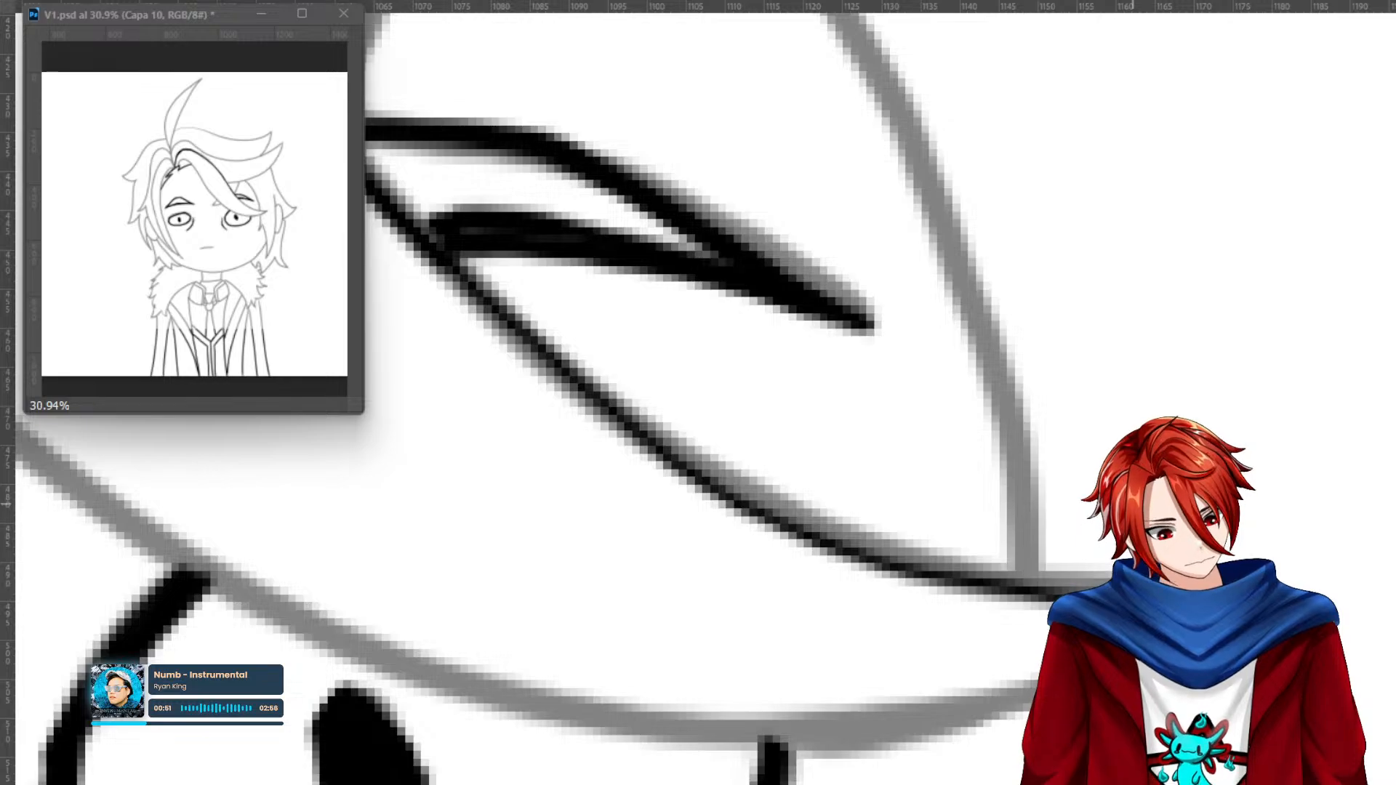
key(ctrl+z)
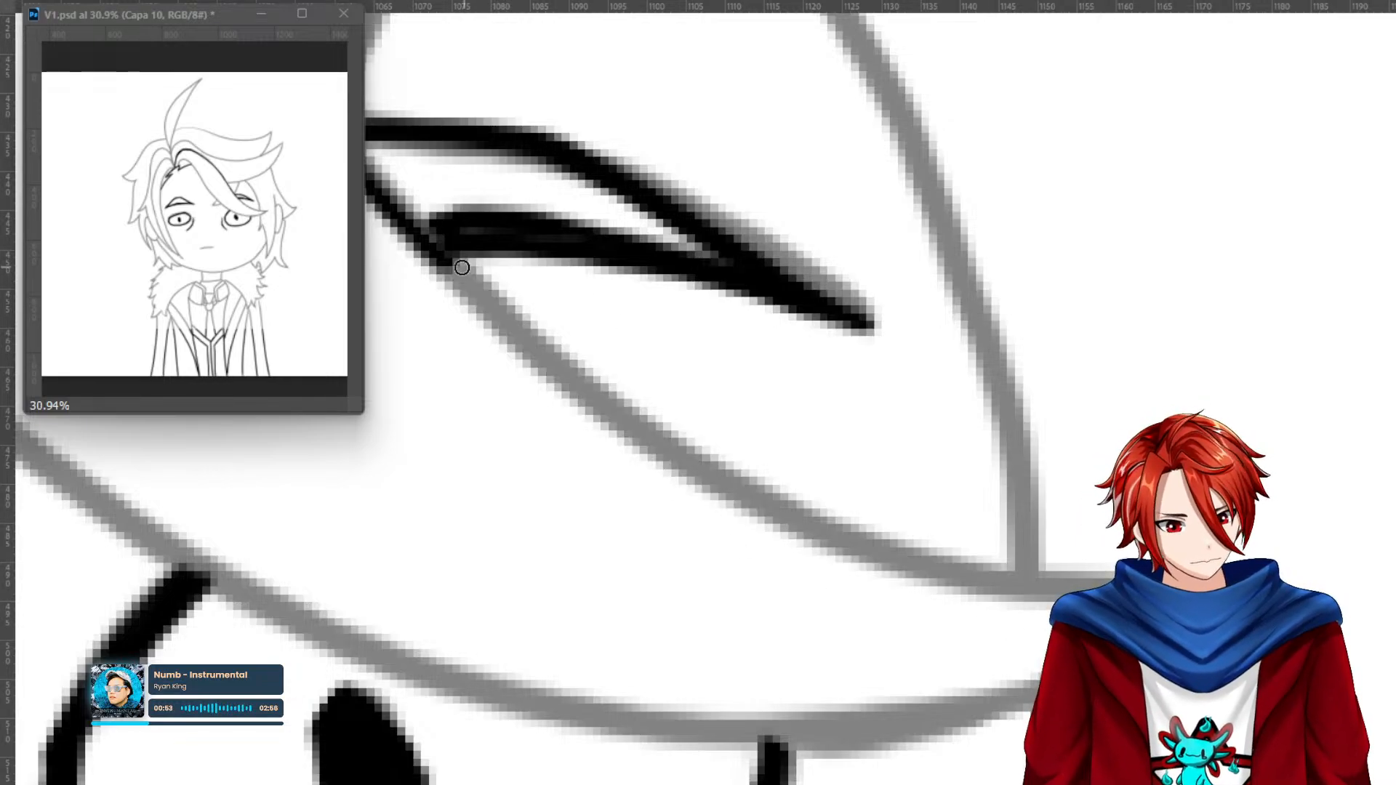
mouse_move(460, 278)
mouse_down()
mouse_move(614, 421)
mouse_move(842, 560)
mouse_move(935, 595)
mouse_move(786, 524)
mouse_move(632, 420)
mouse_move(363, 170)
mouse_up()
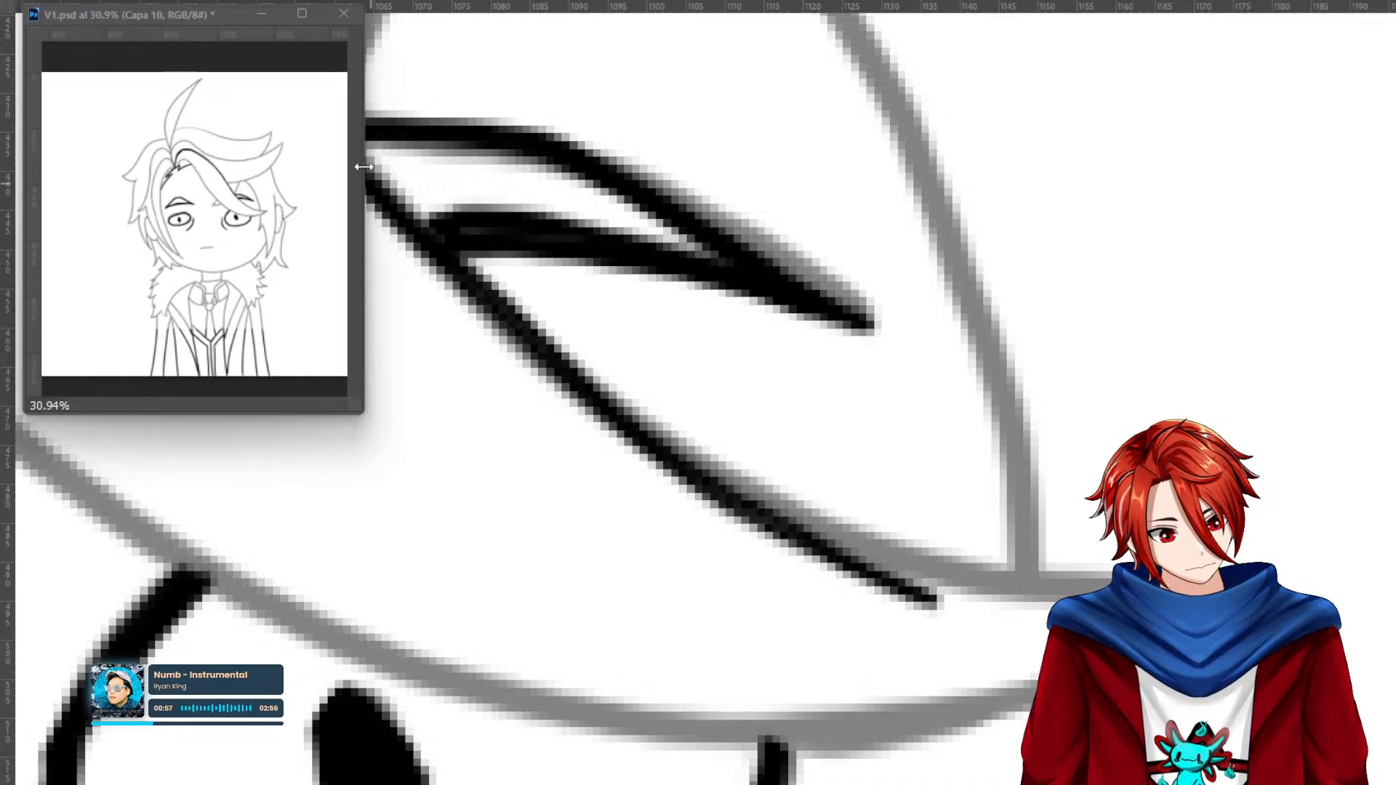
drag(932, 603, 1053, 586)
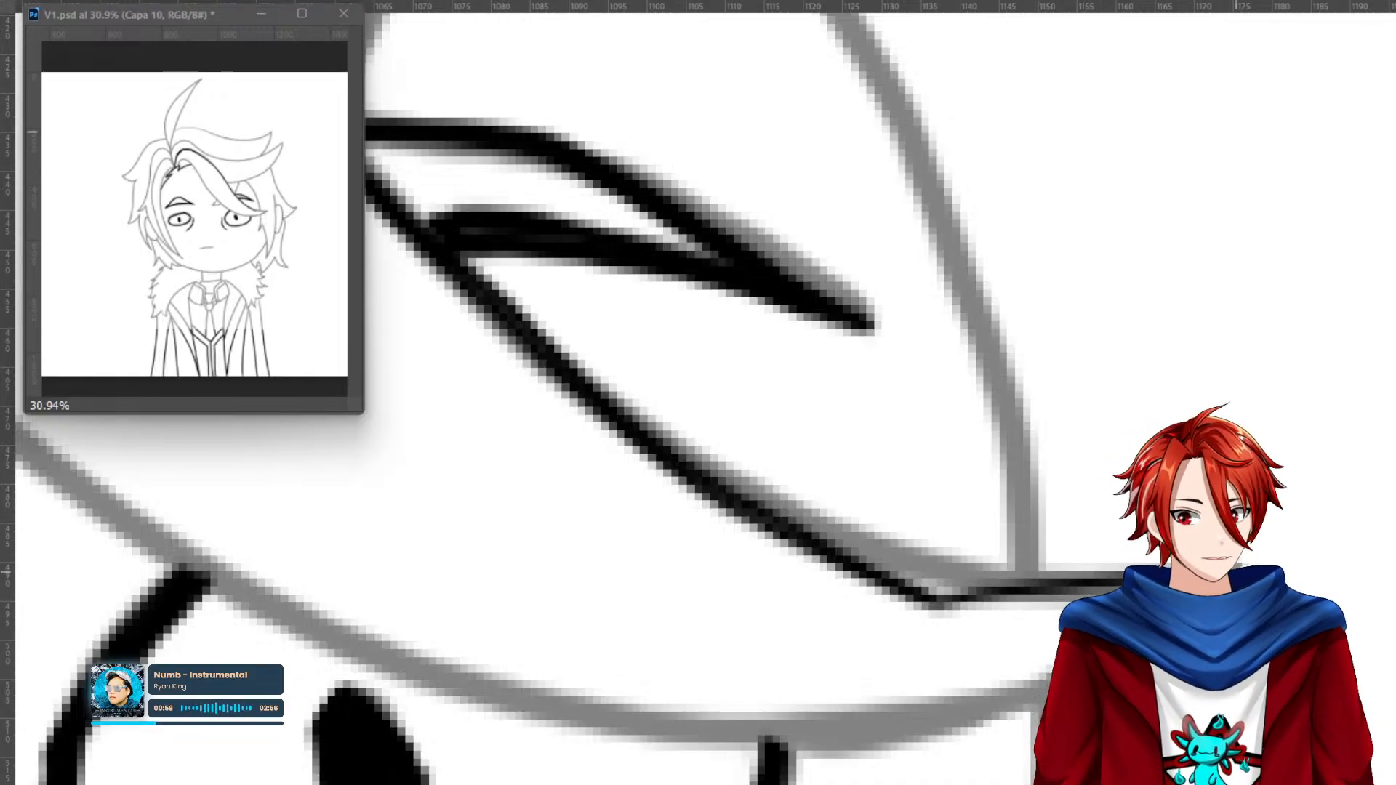
key(ctrl+z)
drag(934, 603, 1097, 590)
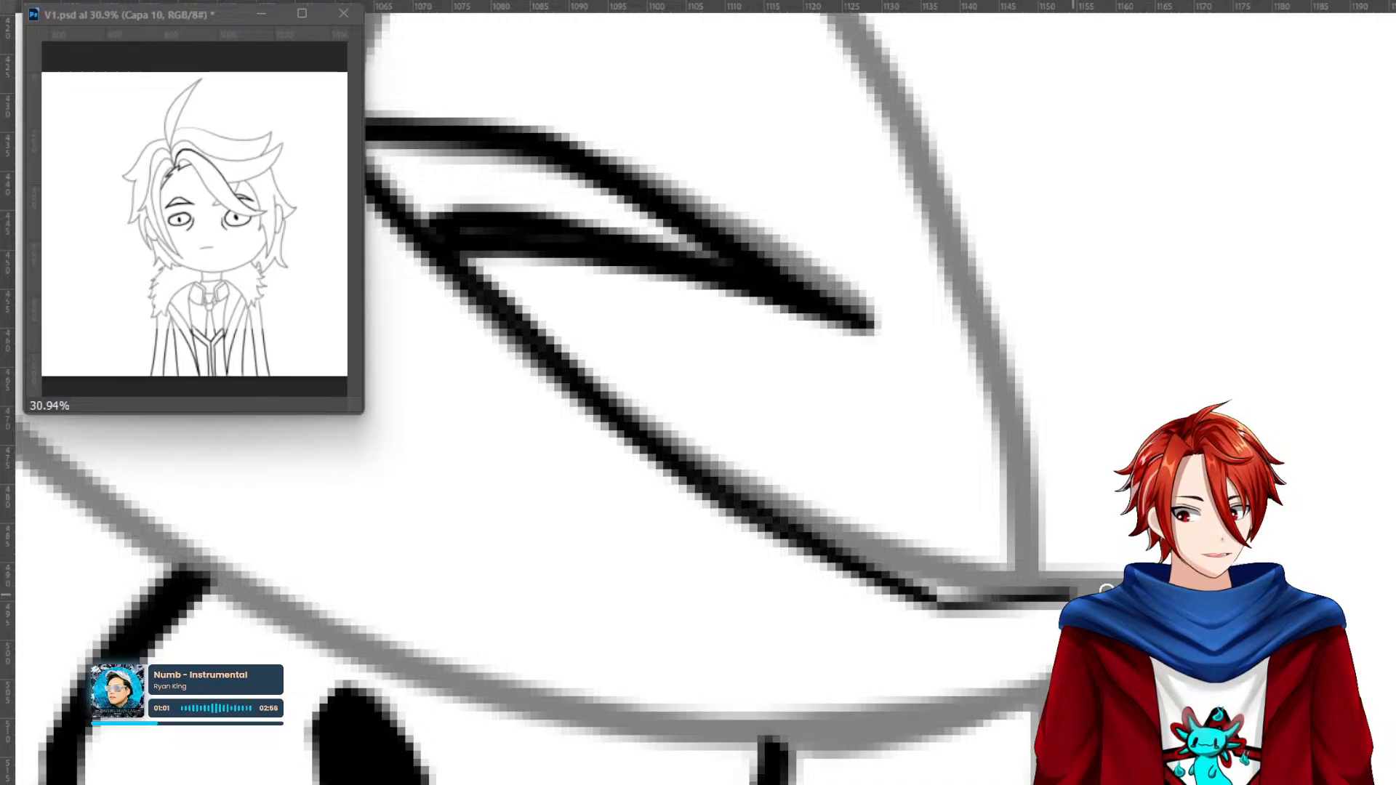
mouse_move(934, 608)
mouse_down()
mouse_move(1098, 593)
mouse_move(964, 610)
mouse_move(906, 596)
mouse_move(953, 591)
mouse_move(942, 609)
mouse_move(877, 585)
mouse_move(575, 367)
mouse_move(403, 213)
mouse_move(757, 501)
mouse_move(933, 607)
mouse_move(845, 572)
mouse_move(688, 461)
mouse_up()
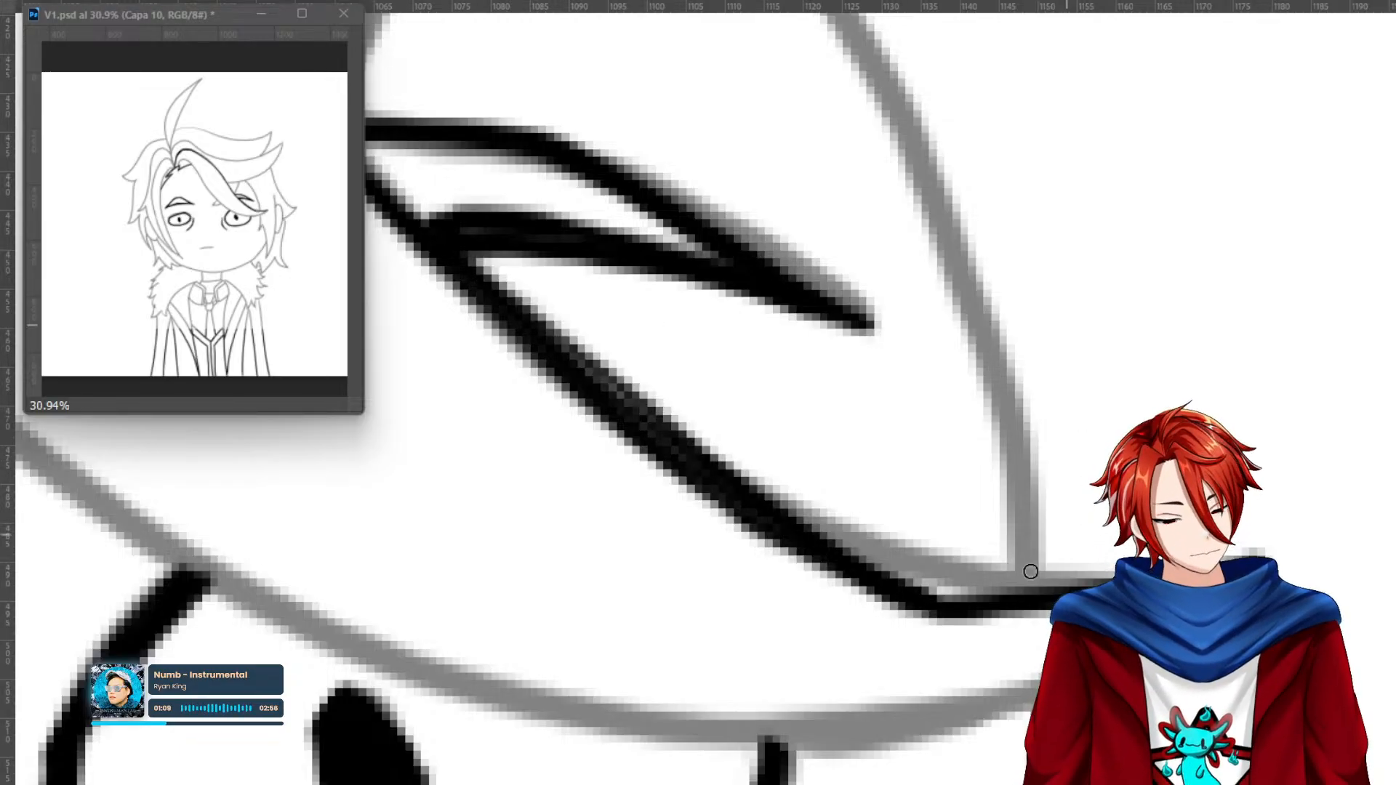
Ink the fringe lock's pointed outer tip and begin its lower edge in black across the top of the right-hand eye.
mouse_move(1276, 557)
mouse_down()
mouse_move(1307, 530)
mouse_move(1330, 472)
mouse_move(1297, 431)
mouse_up()
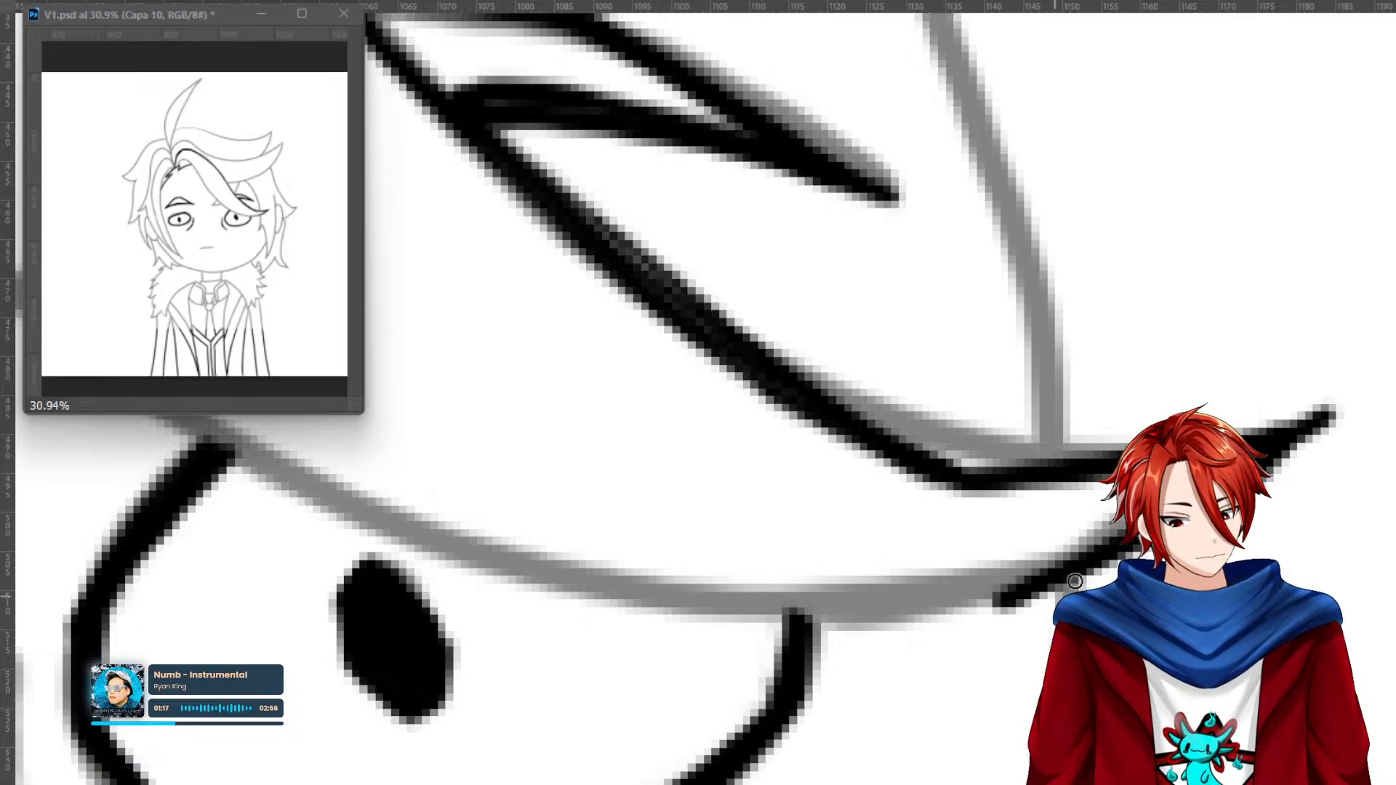
key(r)
drag(1054, 418, 511, 638)
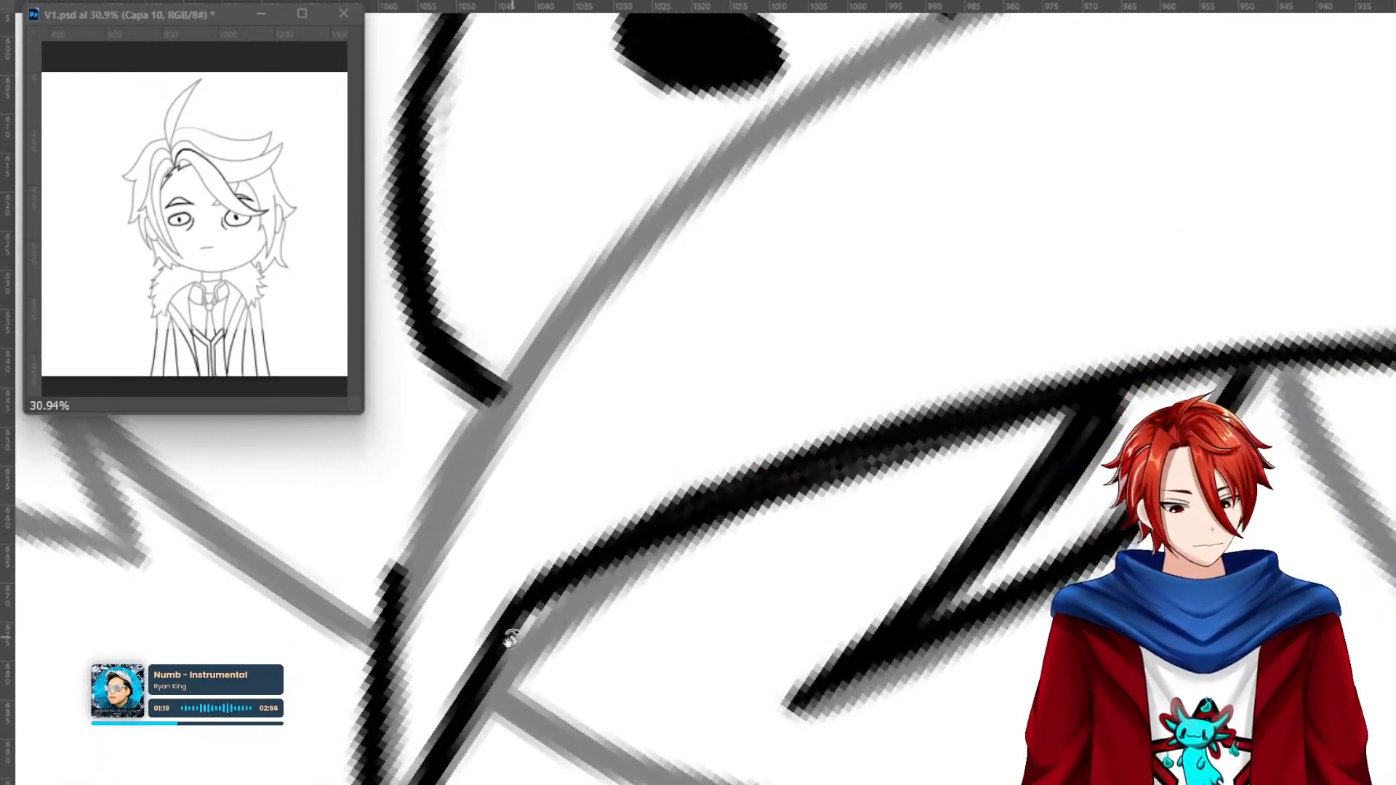
drag(536, 540, 500, 699)
mouse_move(348, 751)
mouse_down()
mouse_move(439, 601)
mouse_move(726, 290)
mouse_move(461, 565)
mouse_move(350, 760)
mouse_move(511, 517)
mouse_move(754, 274)
mouse_move(679, 334)
mouse_move(401, 685)
mouse_move(363, 756)
mouse_move(552, 468)
mouse_move(783, 252)
mouse_move(701, 326)
mouse_move(377, 738)
mouse_move(460, 663)
mouse_up()
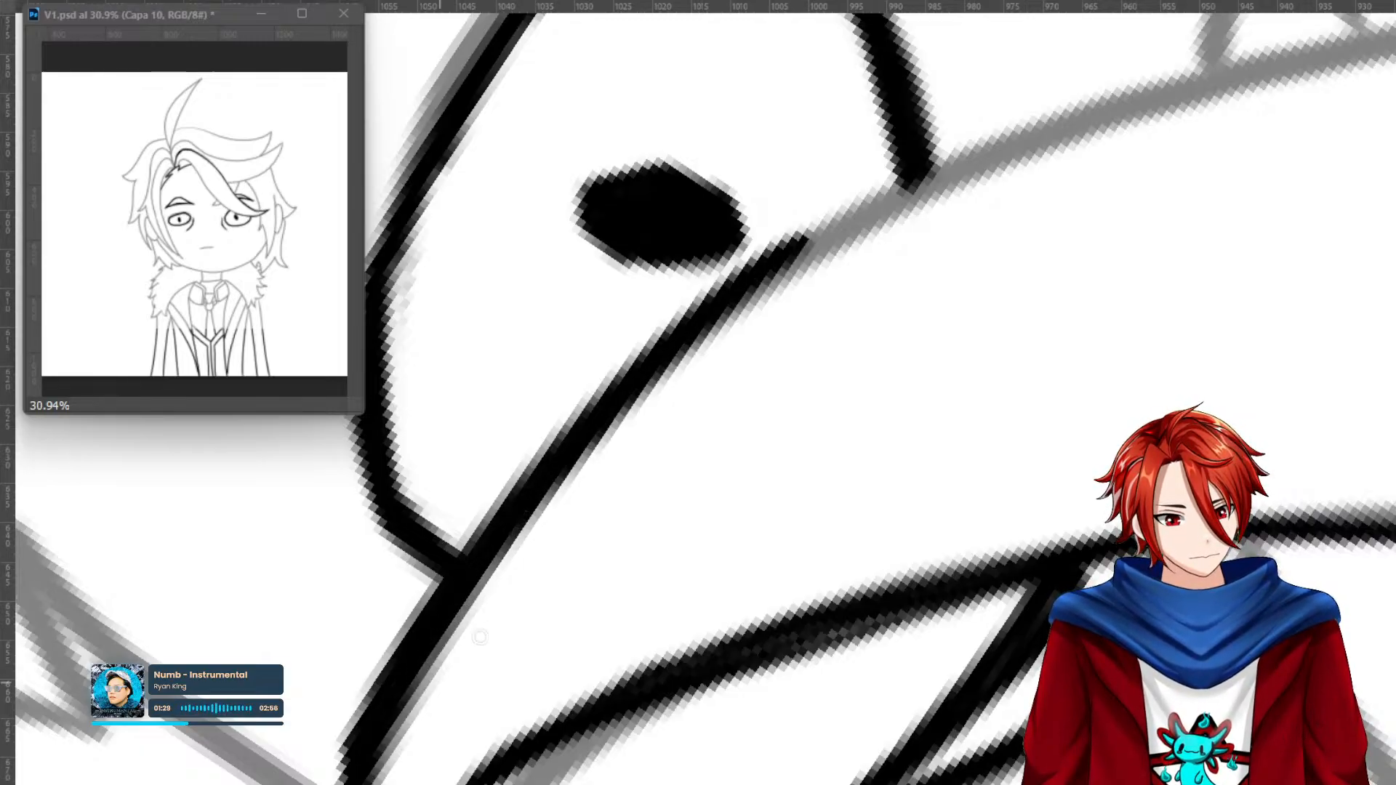
Continue the fringe lock's lower edge in black from the right-hand eye up to the hairline, and restore the upright canvas view.
mouse_move(1237, 260)
mouse_down()
mouse_move(1076, 396)
mouse_move(1062, 447)
mouse_up()
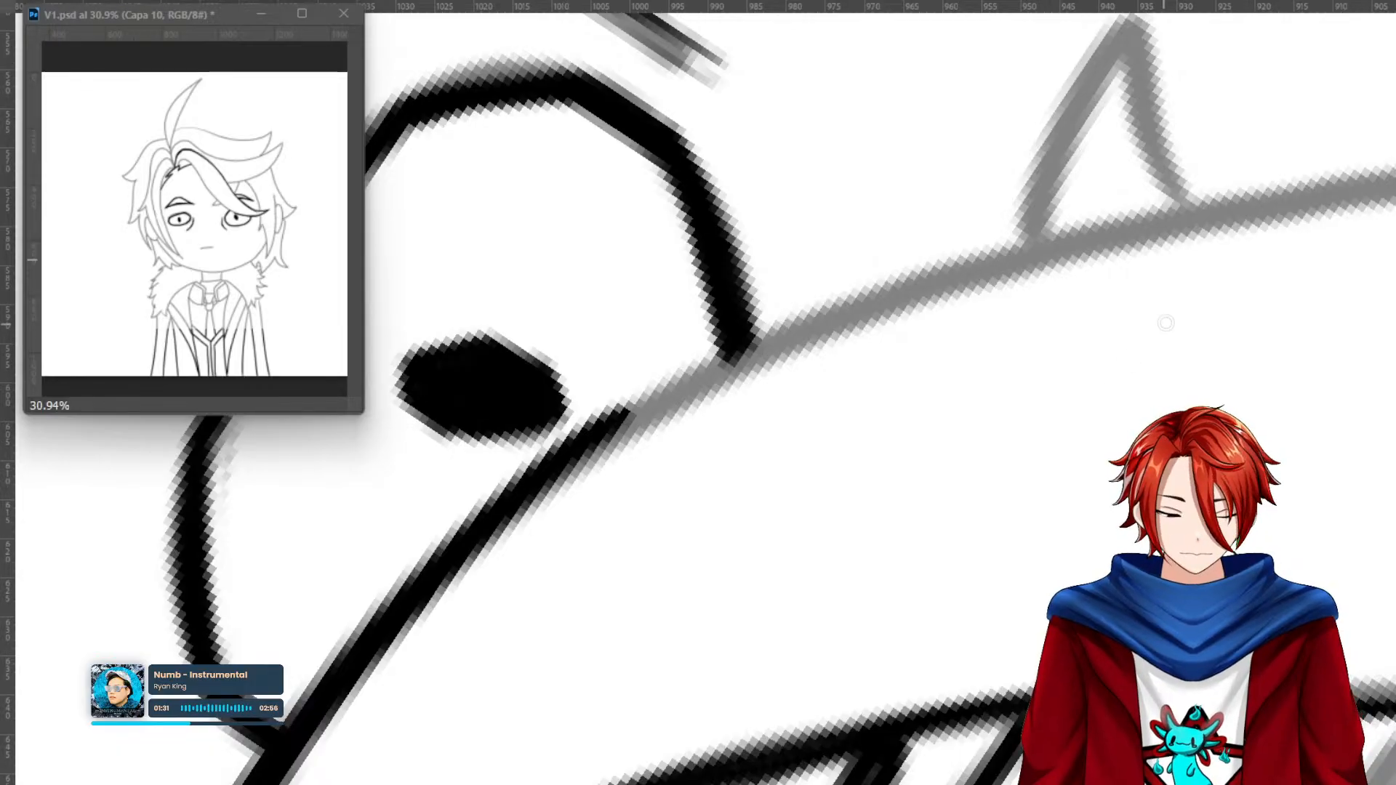
mouse_move(1188, 311)
mouse_down()
mouse_move(1006, 203)
mouse_move(865, 227)
mouse_move(704, 601)
mouse_move(711, 571)
mouse_up()
mouse_move(498, 762)
mouse_down()
mouse_move(687, 403)
mouse_move(814, 228)
mouse_move(1004, 13)
mouse_move(808, 234)
mouse_move(552, 641)
mouse_move(696, 377)
mouse_move(819, 197)
mouse_move(985, 9)
mouse_move(775, 269)
mouse_move(669, 429)
mouse_move(492, 780)
mouse_move(684, 415)
mouse_move(870, 135)
mouse_move(1005, 18)
mouse_up()
mouse_move(1089, 137)
mouse_down()
mouse_move(1034, 245)
mouse_move(722, 657)
mouse_up()
mouse_move(890, 495)
mouse_down()
mouse_move(795, 573)
mouse_move(834, 477)
mouse_up()
mouse_move(1060, 120)
mouse_down()
mouse_move(571, 549)
mouse_move(374, 749)
mouse_up()
mouse_move(417, 684)
mouse_down()
mouse_move(971, 195)
mouse_move(1061, 90)
mouse_move(869, 294)
mouse_move(364, 742)
mouse_move(970, 191)
mouse_move(1063, 190)
mouse_up()
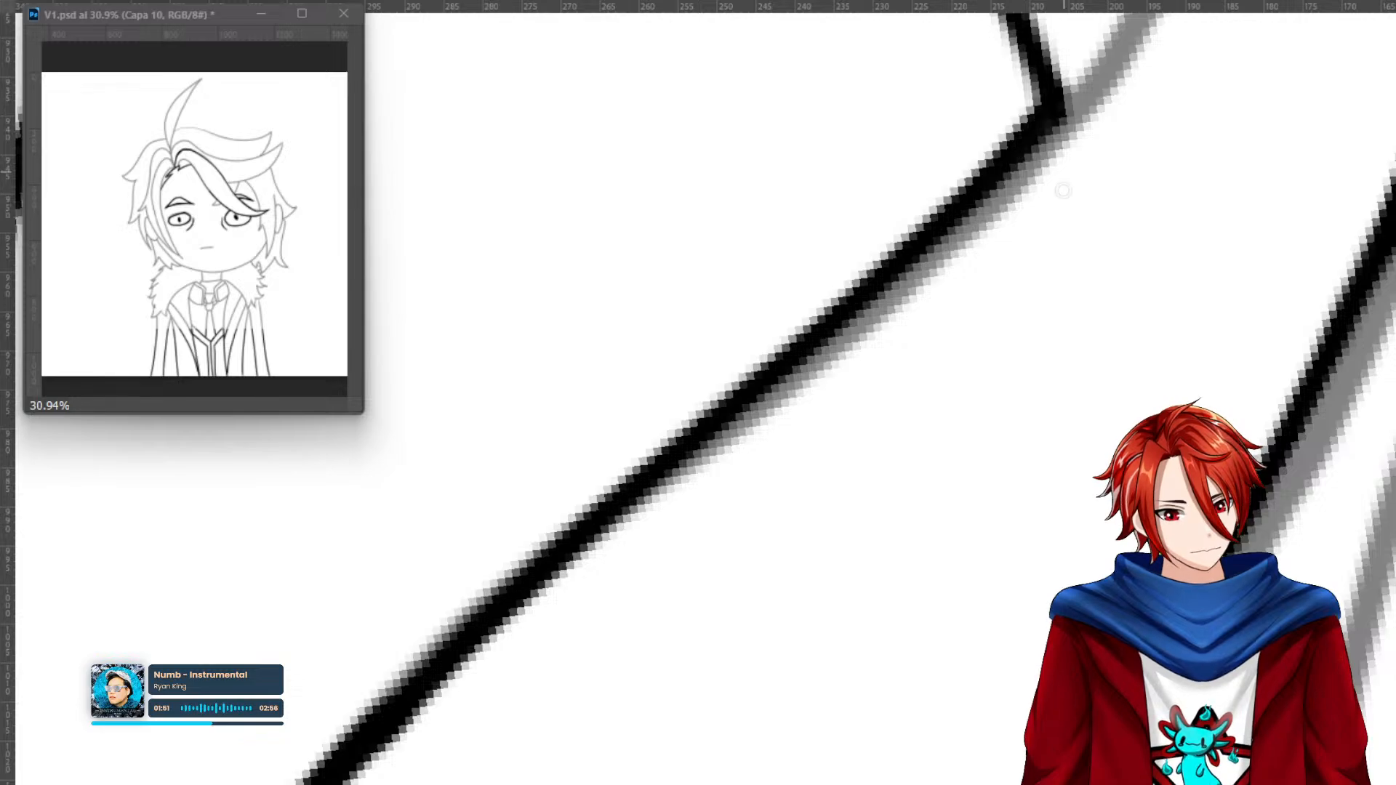
key(Escape)
Ink the small inner arch above the hairline notch in black, joining the fringe lock's lower edge to the notch.
mouse_move(502, 283)
mouse_down()
mouse_move(916, 511)
mouse_move(1057, 571)
mouse_move(1011, 448)
mouse_move(1016, 595)
mouse_move(1030, 511)
mouse_up()
drag(559, 17, 1047, 564)
drag(436, 22, 892, 380)
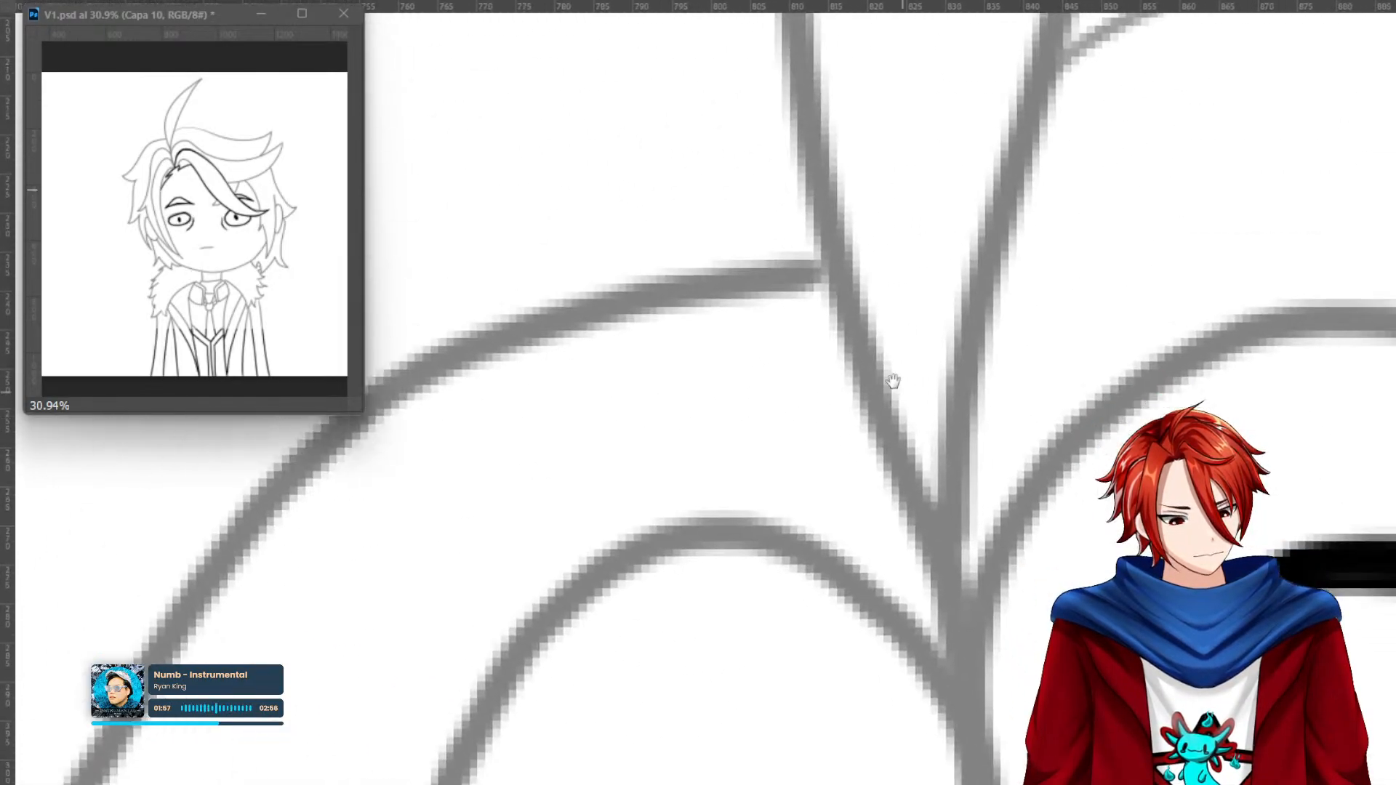
drag(1034, 559, 885, 368)
drag(1113, 559, 771, 234)
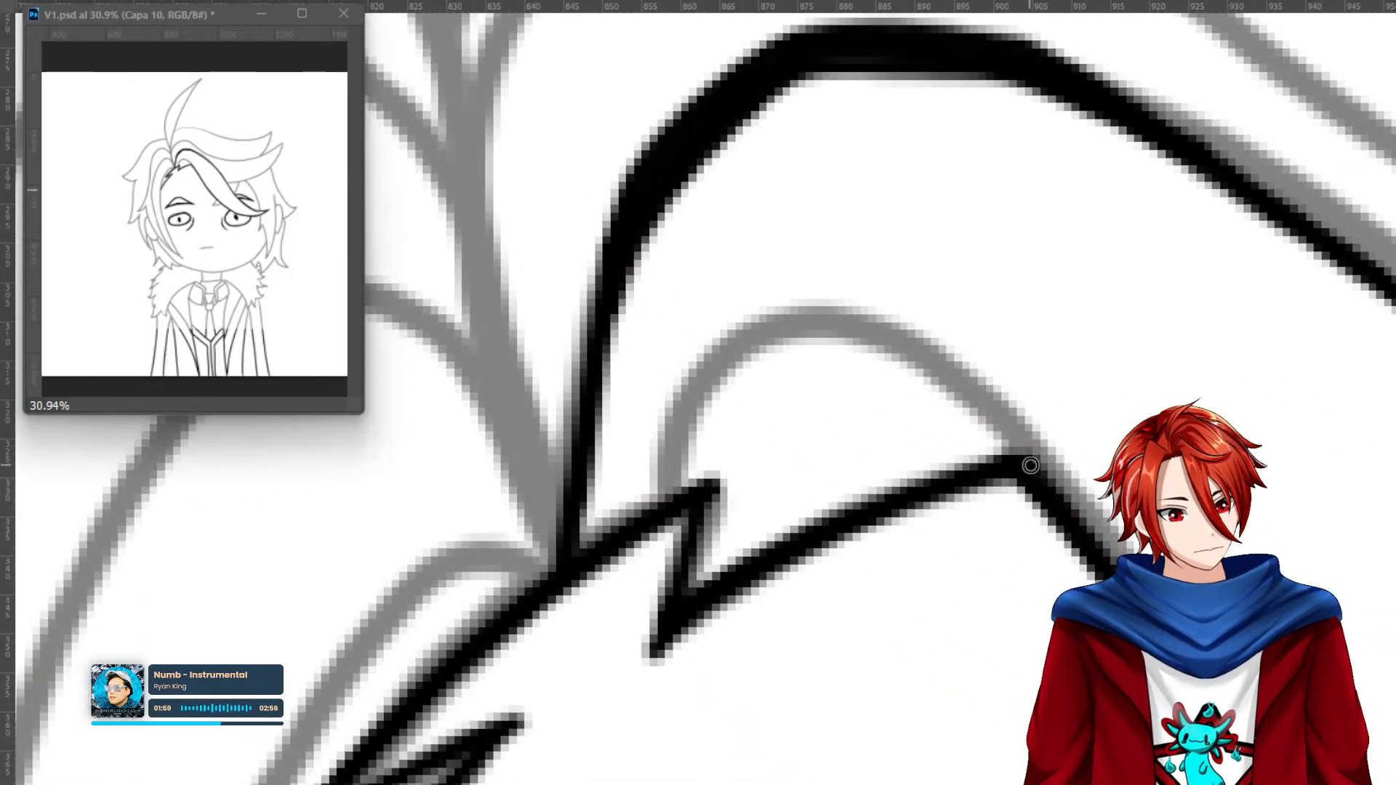
mouse_move(997, 433)
mouse_down()
mouse_move(867, 334)
mouse_move(754, 333)
mouse_move(682, 414)
mouse_move(678, 485)
mouse_move(677, 398)
mouse_move(675, 486)
mouse_move(680, 406)
mouse_move(719, 344)
mouse_move(770, 317)
mouse_move(884, 311)
mouse_move(737, 327)
mouse_move(663, 415)
mouse_move(669, 500)
mouse_move(668, 406)
mouse_move(713, 351)
mouse_move(790, 314)
mouse_move(865, 315)
mouse_move(932, 357)
mouse_move(1102, 557)
mouse_up()
mouse_move(973, 408)
mouse_down()
mouse_move(863, 318)
mouse_move(700, 373)
mouse_up()
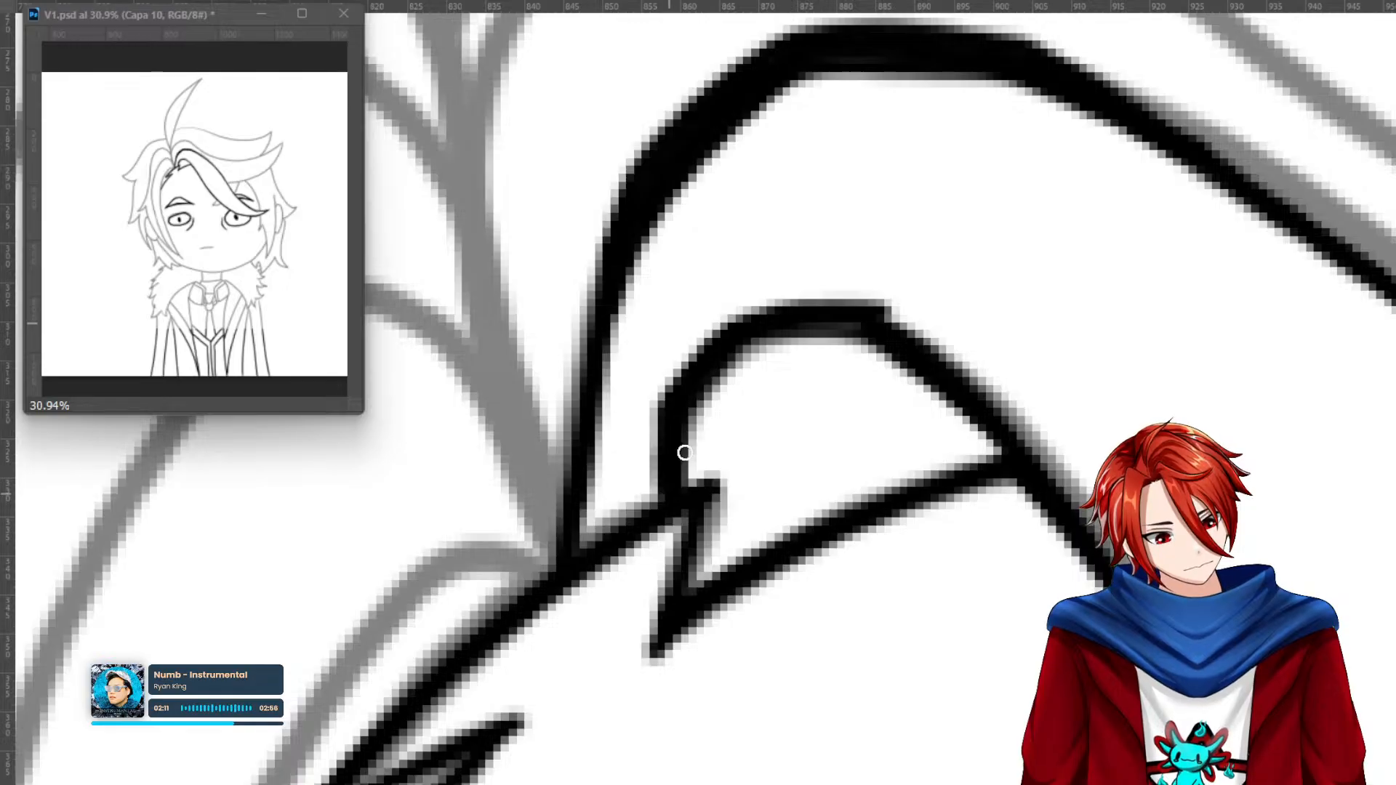
Sharpen the jagged hairline by extending and thickening the points of its upper and lower notches.
drag(673, 508, 761, 456)
drag(758, 459, 685, 584)
drag(746, 474, 676, 608)
mouse_move(726, 499)
mouse_down()
mouse_move(680, 598)
mouse_move(848, 412)
mouse_up()
drag(703, 369, 610, 478)
drag(675, 395, 618, 477)
drag(713, 373, 636, 469)
key(ctrl+z)
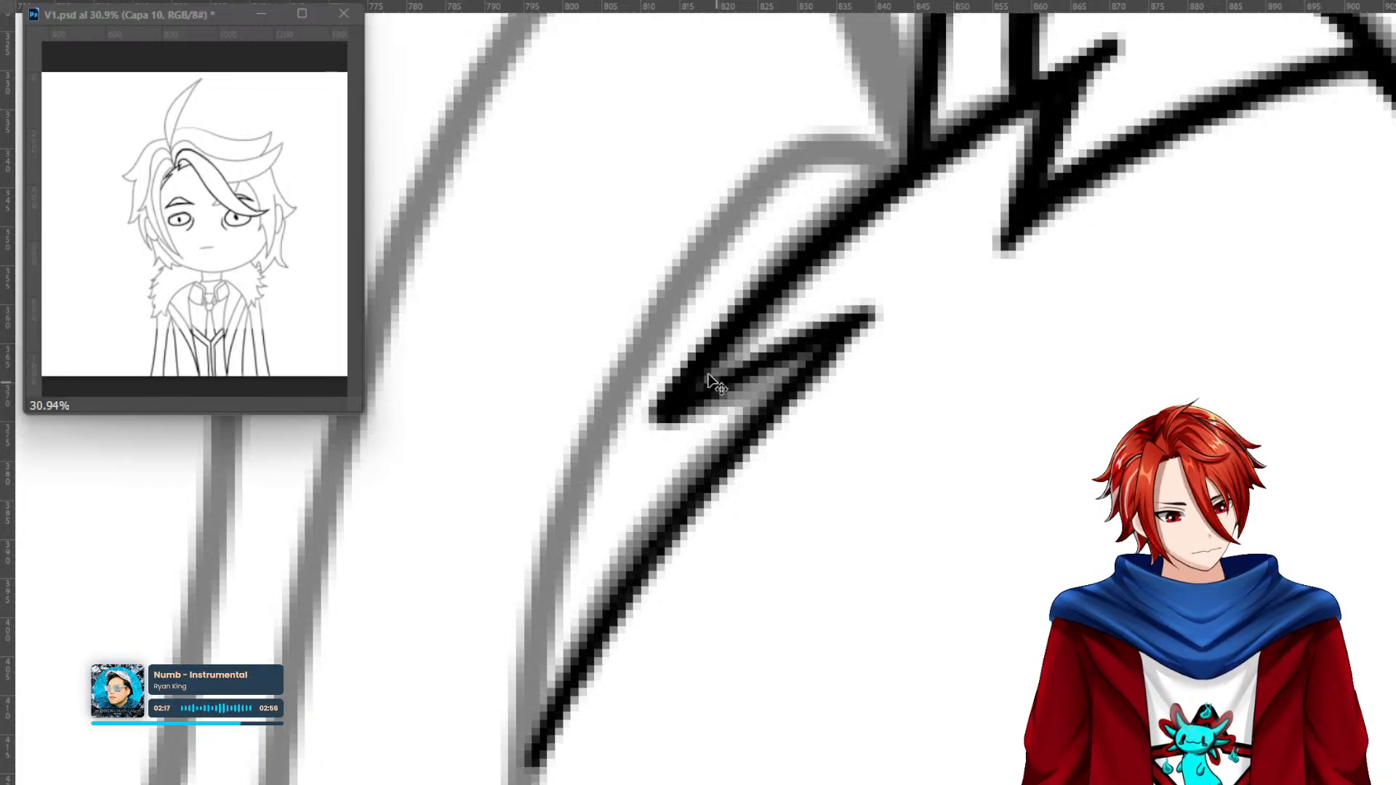
drag(677, 382, 632, 446)
drag(730, 377, 629, 451)
drag(699, 348, 633, 438)
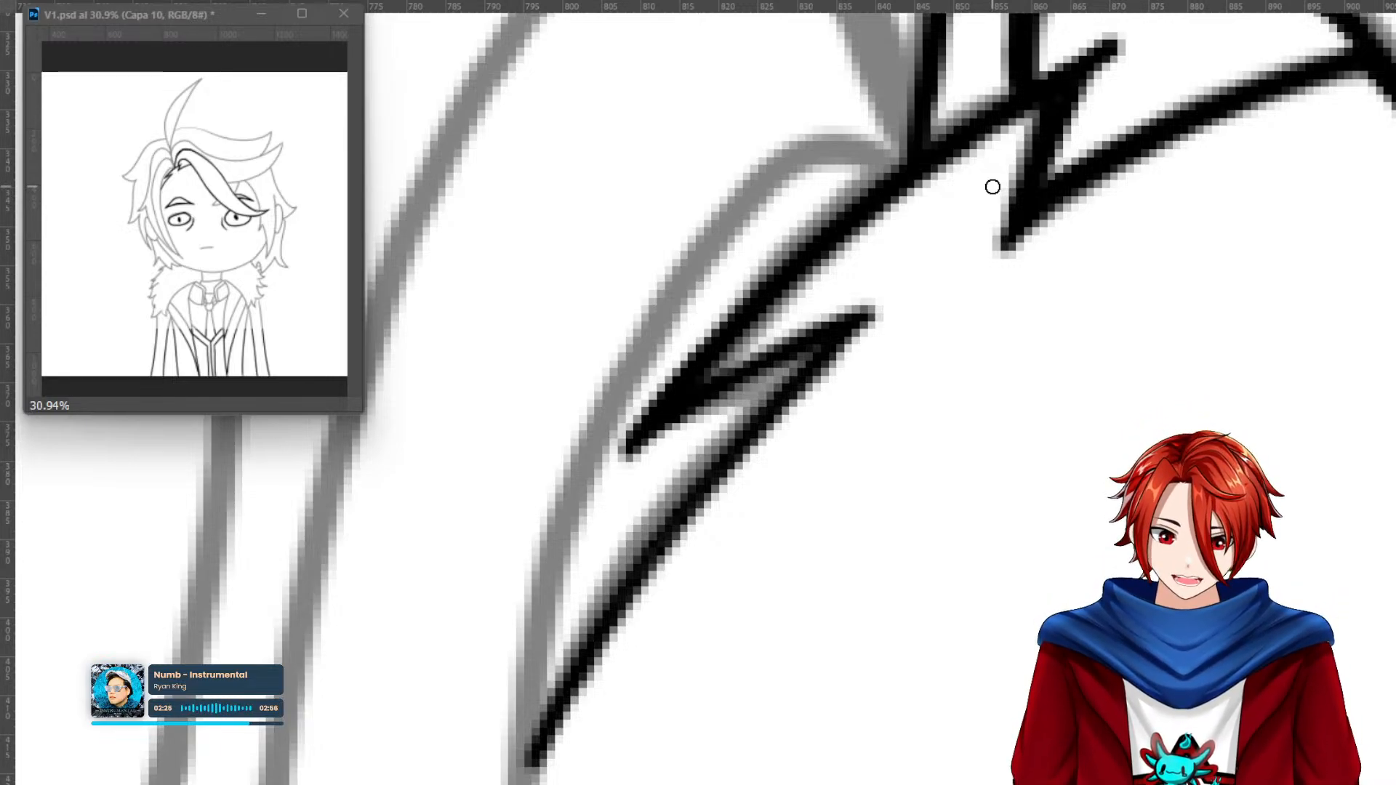
Ink the next fringe lock's outer edge in thick black strokes, rising from the parting and curving over its top.
mouse_move(957, 301)
mouse_down()
mouse_move(900, 620)
mouse_move(903, 604)
mouse_up()
mouse_move(942, 508)
mouse_down()
mouse_move(938, 561)
mouse_move(949, 274)
mouse_move(909, 154)
mouse_up()
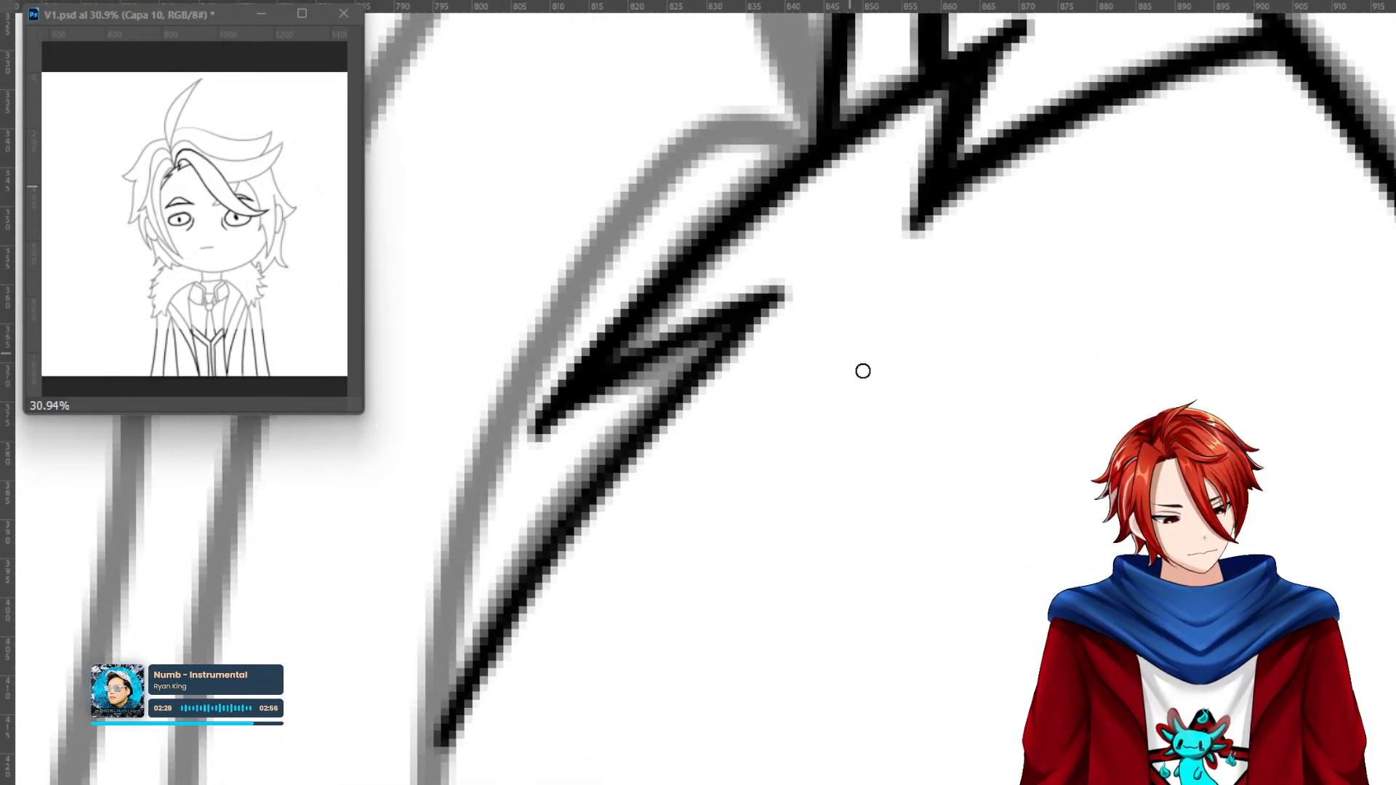
scroll(918, 285, up, 4)
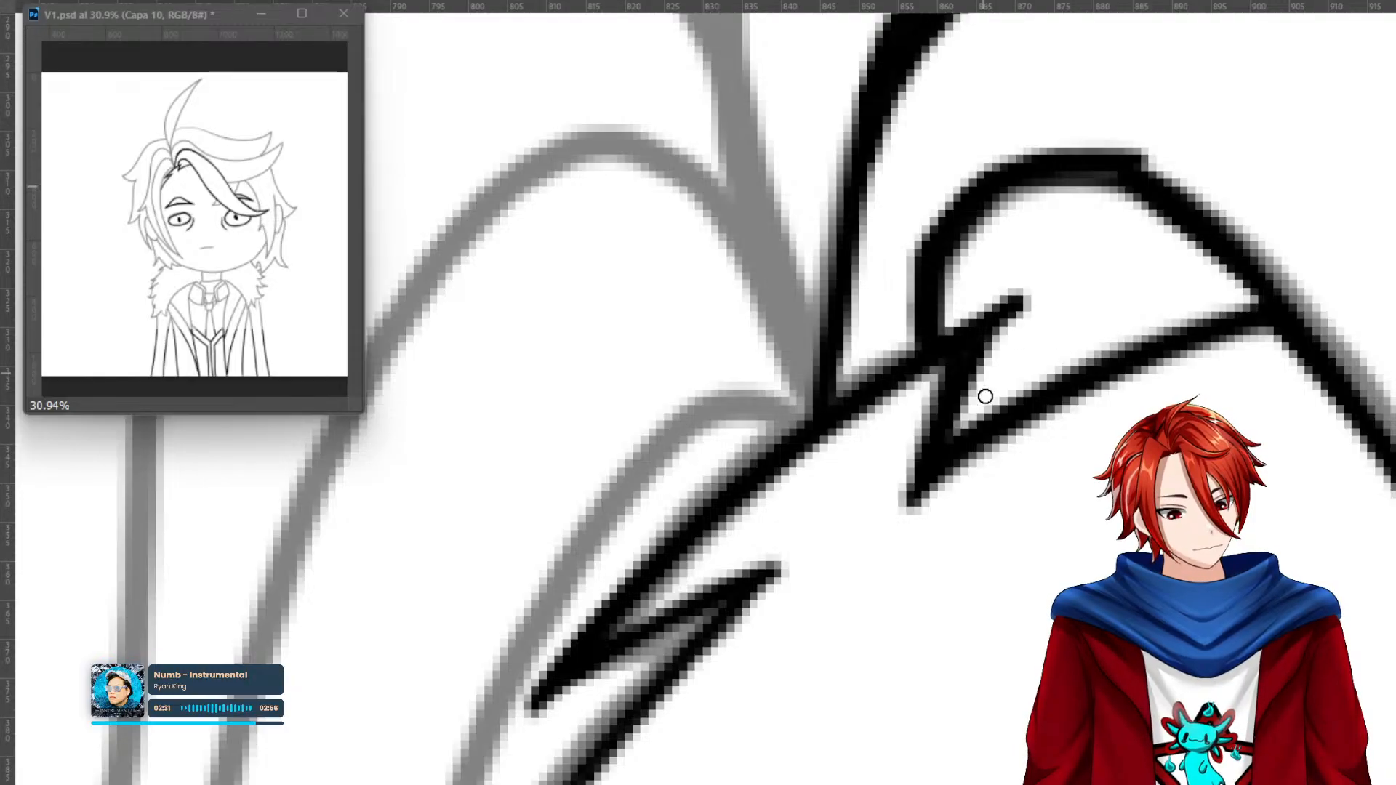
mouse_move(993, 416)
mouse_down()
mouse_move(941, 499)
mouse_move(795, 612)
mouse_up()
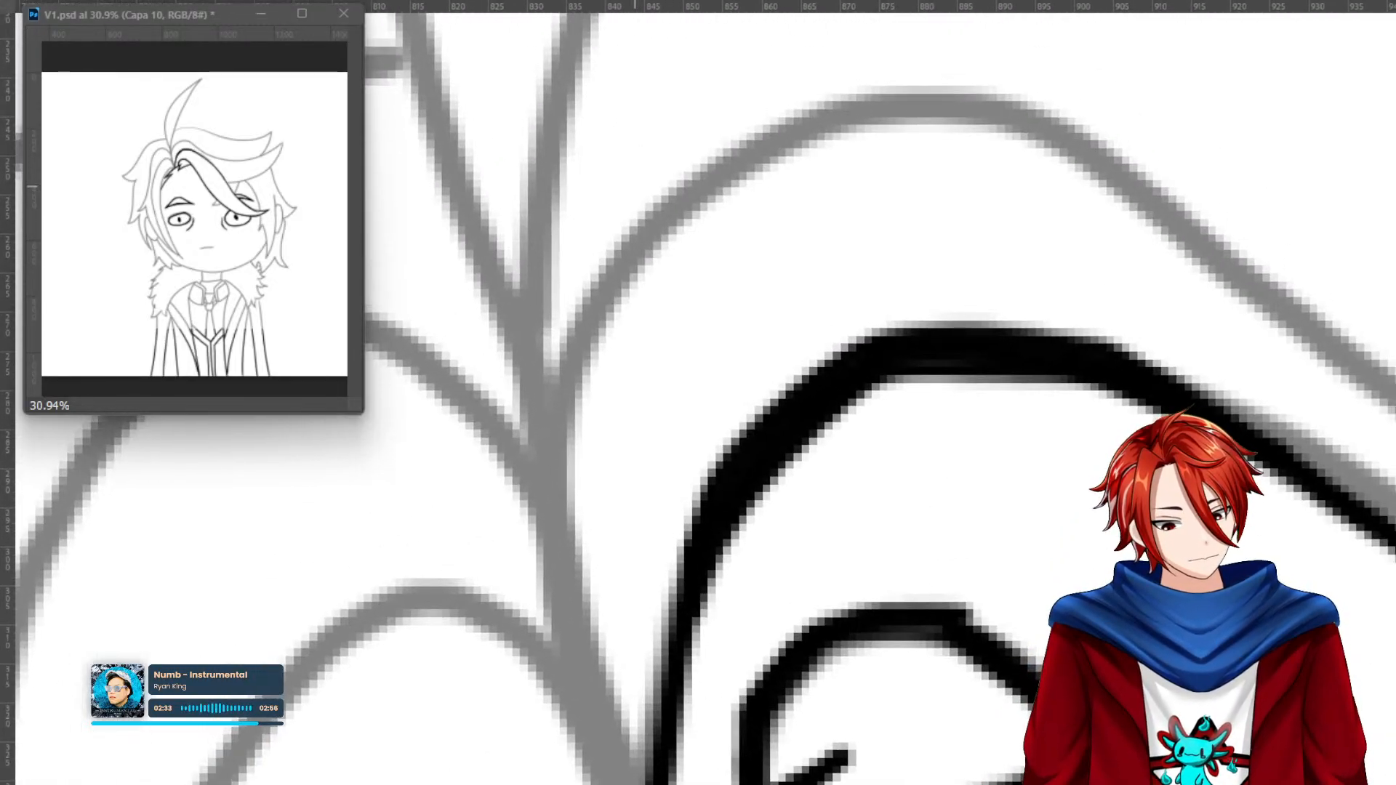
drag(650, 773, 645, 633)
mouse_move(625, 727)
mouse_down()
mouse_move(554, 318)
mouse_move(638, 701)
mouse_move(537, 251)
mouse_move(639, 738)
mouse_up()
key(ctrl+z)
scroll(757, 586, up, 5)
mouse_move(535, 517)
mouse_down()
mouse_move(576, 327)
mouse_move(541, 447)
mouse_move(598, 289)
mouse_move(549, 445)
mouse_move(594, 718)
mouse_move(549, 542)
mouse_move(604, 289)
mouse_up()
scroll(982, 380, up, 2)
scroll(982, 381, right, 1)
mouse_move(554, 393)
mouse_down()
mouse_move(626, 346)
mouse_move(992, 345)
mouse_move(826, 321)
mouse_move(536, 404)
mouse_move(732, 334)
mouse_move(982, 346)
mouse_move(627, 368)
mouse_move(550, 391)
mouse_move(739, 342)
mouse_move(995, 346)
mouse_move(541, 407)
mouse_move(780, 347)
mouse_move(985, 349)
mouse_move(671, 369)
mouse_move(534, 416)
mouse_move(711, 358)
mouse_move(559, 401)
mouse_move(493, 544)
mouse_move(542, 425)
mouse_move(492, 617)
mouse_move(746, 342)
mouse_up()
key(ctrl+z)
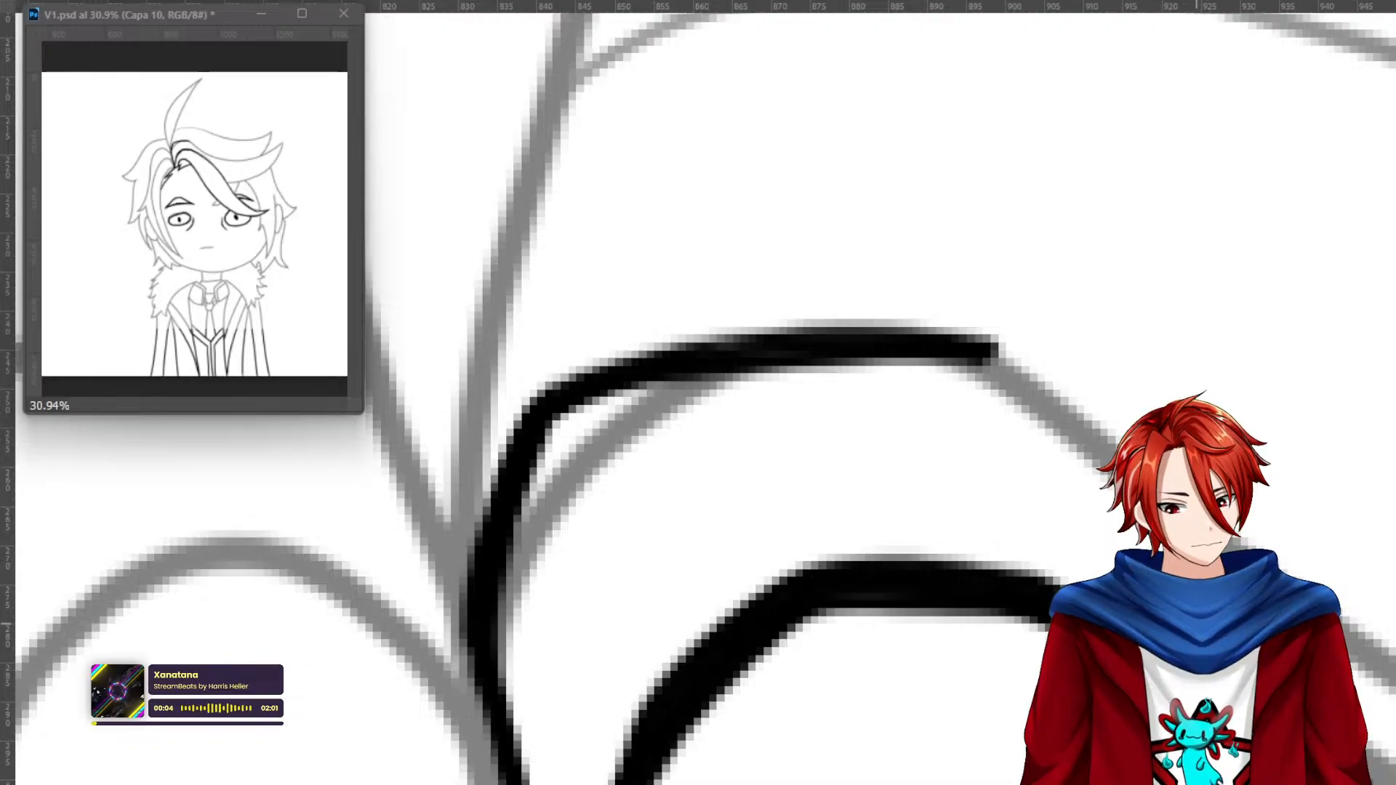
Extend the outer fringe lock's upper edge in black over its crest and down the slope beyond it.
key(space)
drag(1136, 483, 688, 159)
key(r)
drag(1099, 284, 935, 149)
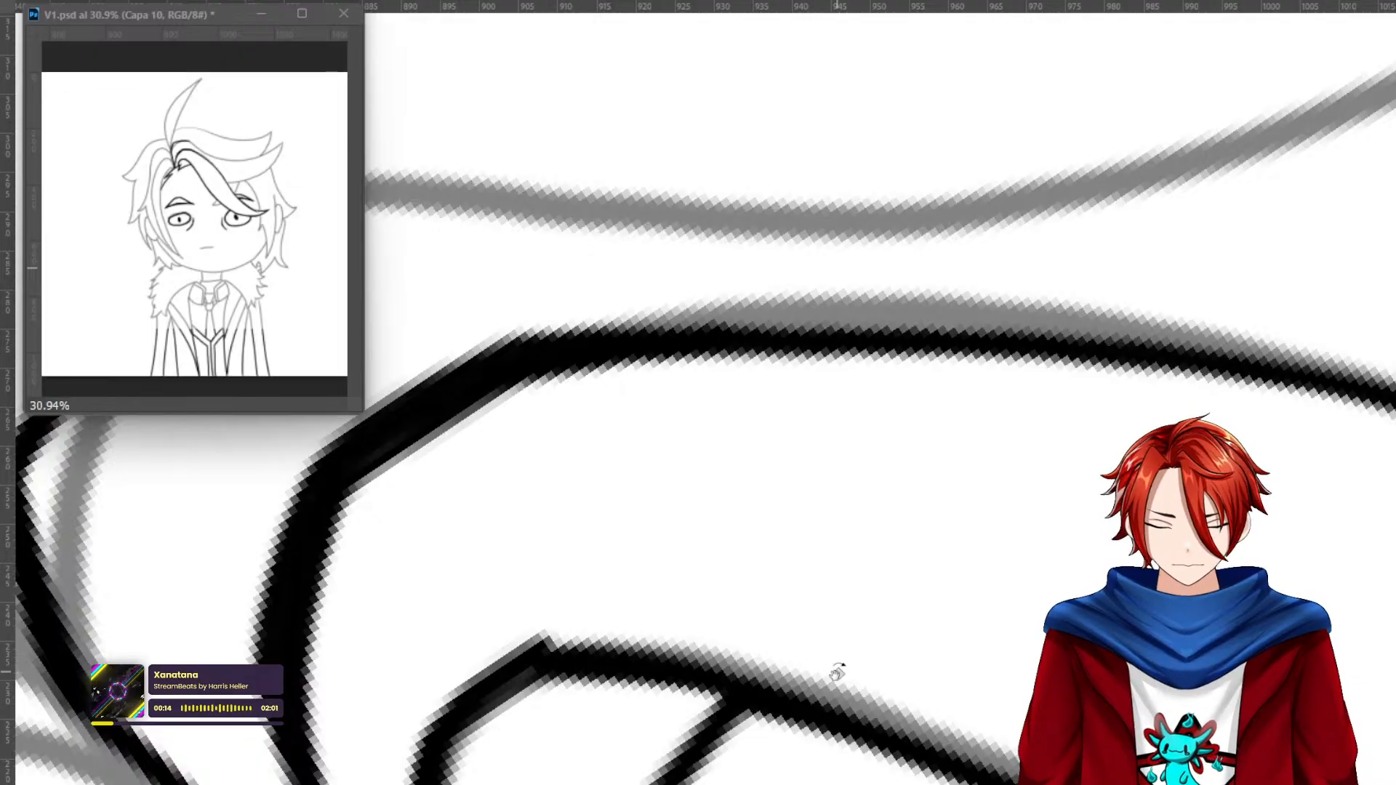
key(space)
mouse_move(760, 471)
mouse_down()
mouse_move(838, 533)
mouse_move(1005, 603)
mouse_up()
key(r)
mouse_move(1150, 321)
mouse_down()
mouse_move(997, 193)
mouse_move(905, 299)
mouse_up()
mouse_move(569, 375)
mouse_down()
mouse_move(937, 248)
mouse_move(1185, 116)
mouse_move(1028, 202)
mouse_move(589, 365)
mouse_move(543, 404)
mouse_move(607, 365)
mouse_move(925, 259)
mouse_move(1190, 120)
mouse_move(913, 258)
mouse_move(584, 376)
mouse_move(557, 411)
mouse_move(1168, 139)
mouse_move(589, 391)
mouse_move(604, 375)
mouse_move(548, 426)
mouse_up()
drag(994, 408, 814, 662)
drag(1114, 401, 848, 666)
key(Escape)
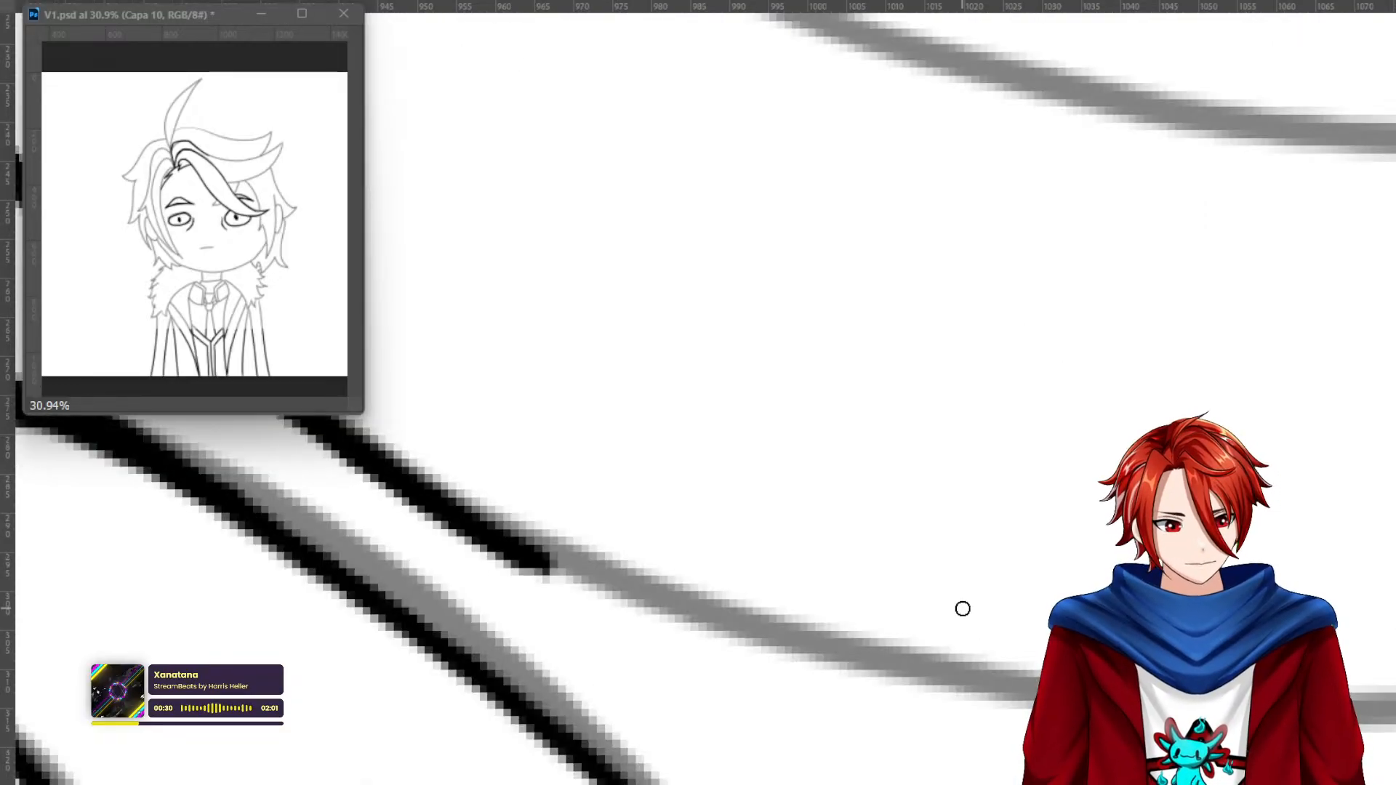
Ink the long shallow dip of the swooping lock's upper edge in black, following the faded sketch toward the lock's far end.
key(r)
drag(1218, 336, 626, 588)
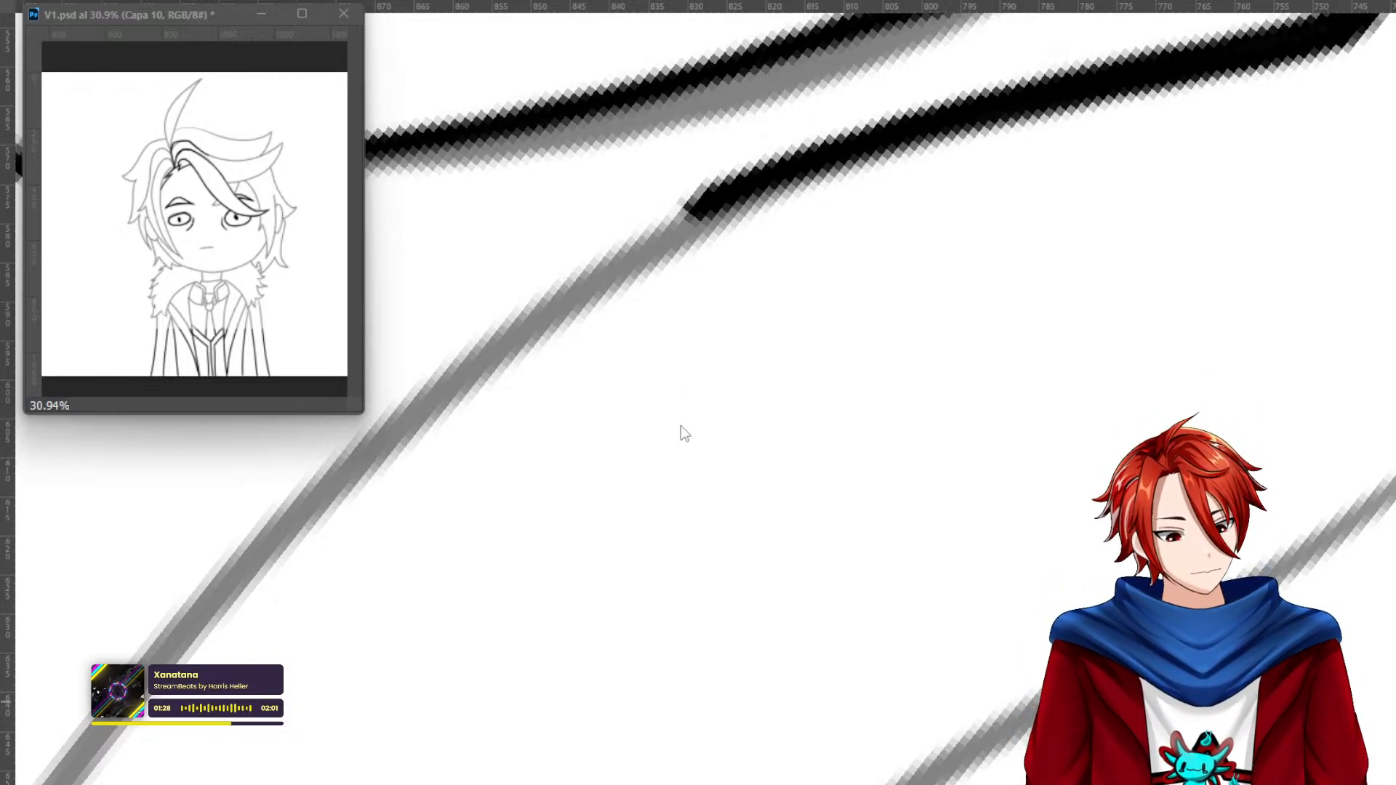
key(r)
drag(786, 362, 773, 378)
mouse_move(754, 461)
mouse_down()
mouse_move(917, 352)
mouse_move(1022, 356)
mouse_move(994, 383)
mouse_up()
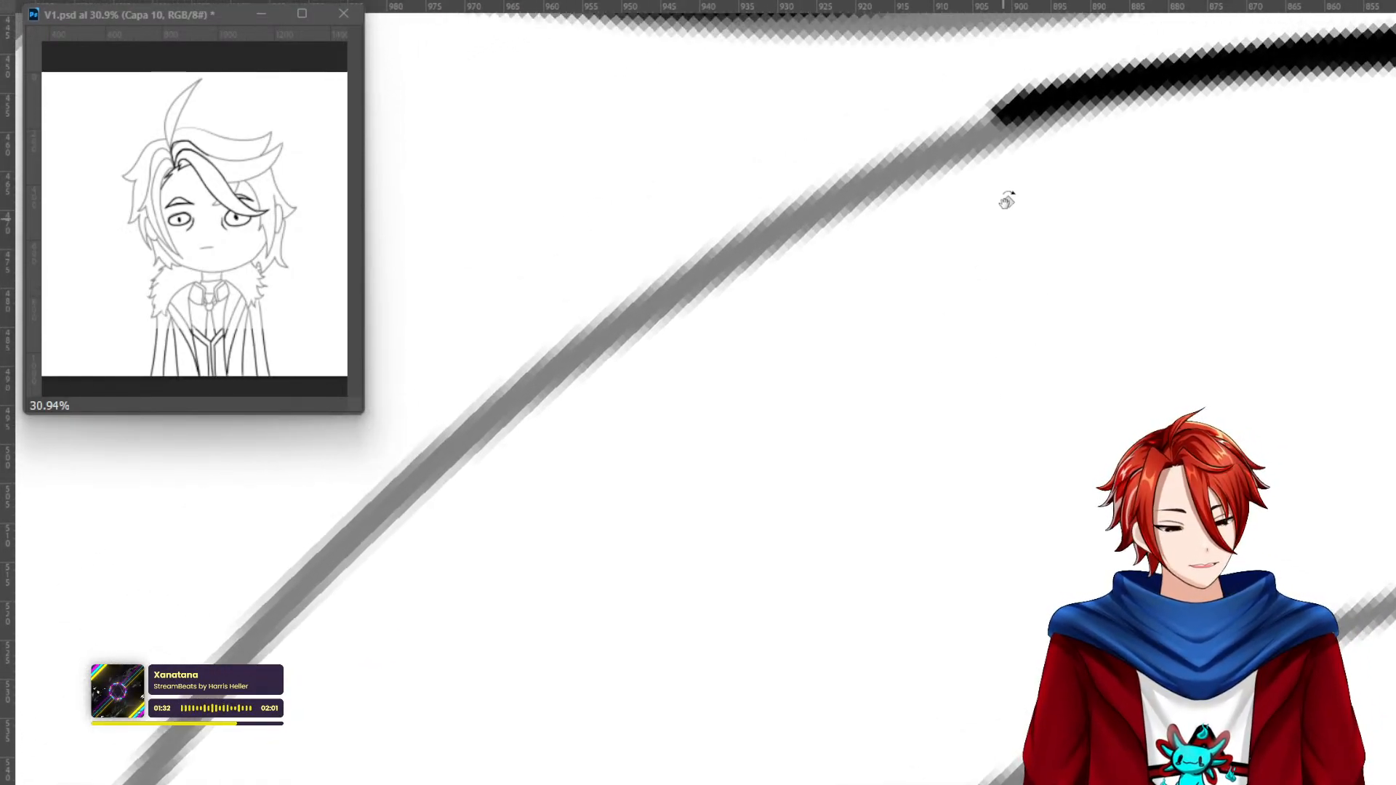
drag(1079, 316, 1007, 423)
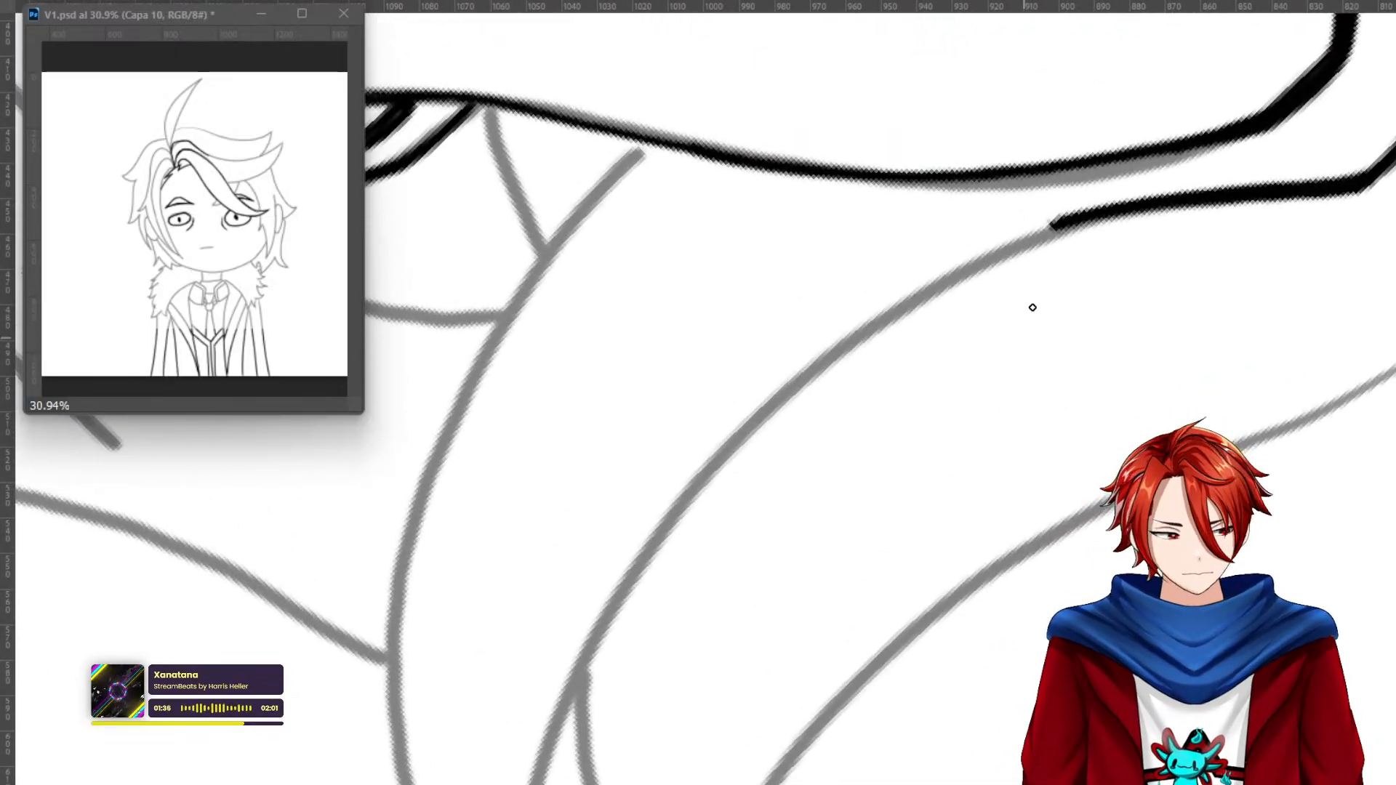
mouse_move(1063, 220)
mouse_down()
mouse_move(753, 450)
mouse_move(539, 711)
mouse_up()
key(ctrl+z)
mouse_move(1058, 223)
mouse_down()
mouse_move(991, 262)
mouse_move(647, 546)
mouse_move(601, 603)
mouse_move(689, 502)
mouse_move(866, 349)
mouse_move(1051, 229)
mouse_move(771, 420)
mouse_move(590, 613)
mouse_move(860, 349)
mouse_move(1066, 215)
mouse_move(692, 492)
mouse_move(592, 610)
mouse_up()
drag(1063, 215, 1098, 211)
drag(680, 583, 801, 243)
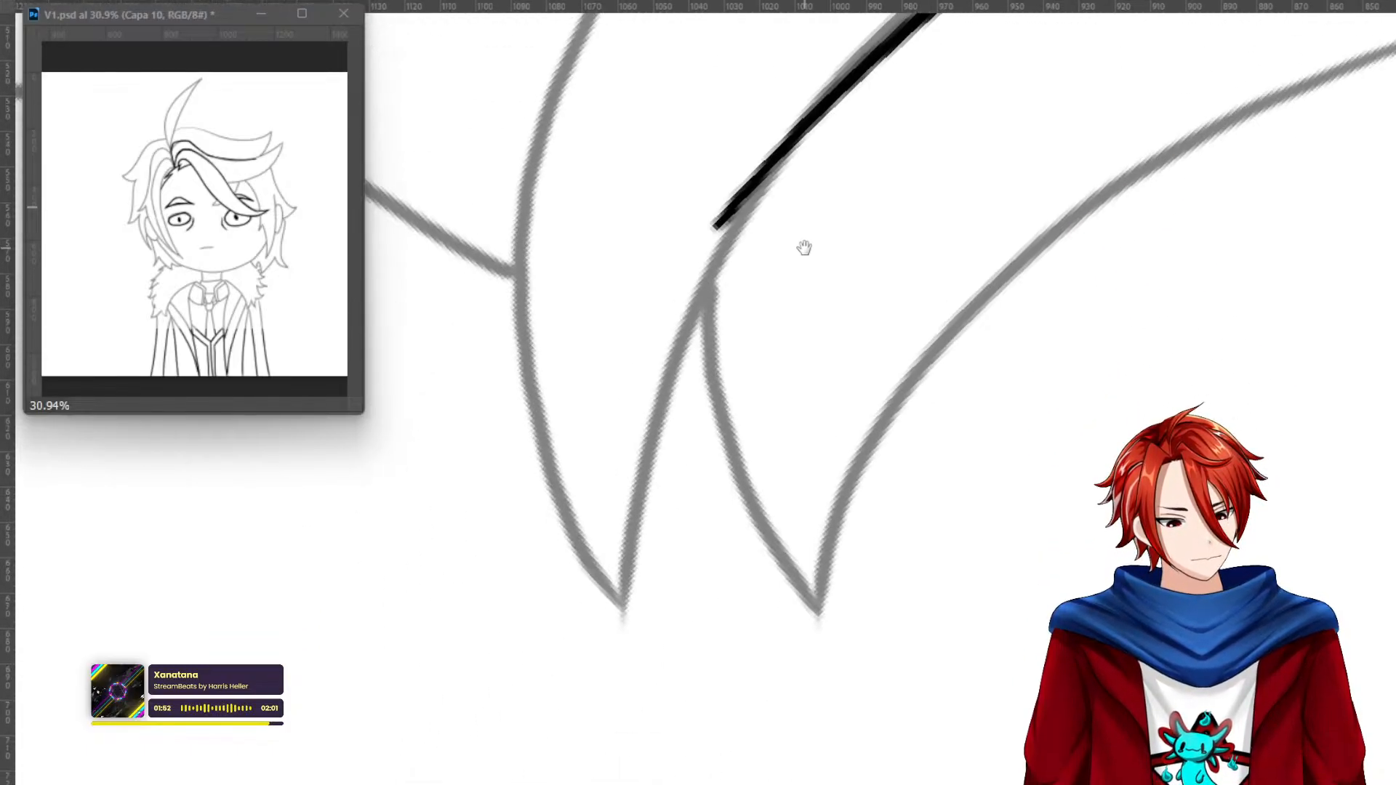
Continue the swooping lock's upper edge from the end of the dip, bending it up toward the tip.
drag(720, 224, 640, 451)
key(ctrl+z)
mouse_move(724, 222)
mouse_down()
mouse_move(648, 473)
mouse_move(721, 223)
mouse_move(679, 364)
mouse_up()
key(ctrl+z)
mouse_move(720, 223)
mouse_down()
mouse_move(681, 326)
mouse_move(666, 487)
mouse_move(673, 364)
mouse_move(718, 223)
mouse_move(668, 411)
mouse_move(666, 497)
mouse_move(719, 226)
mouse_up()
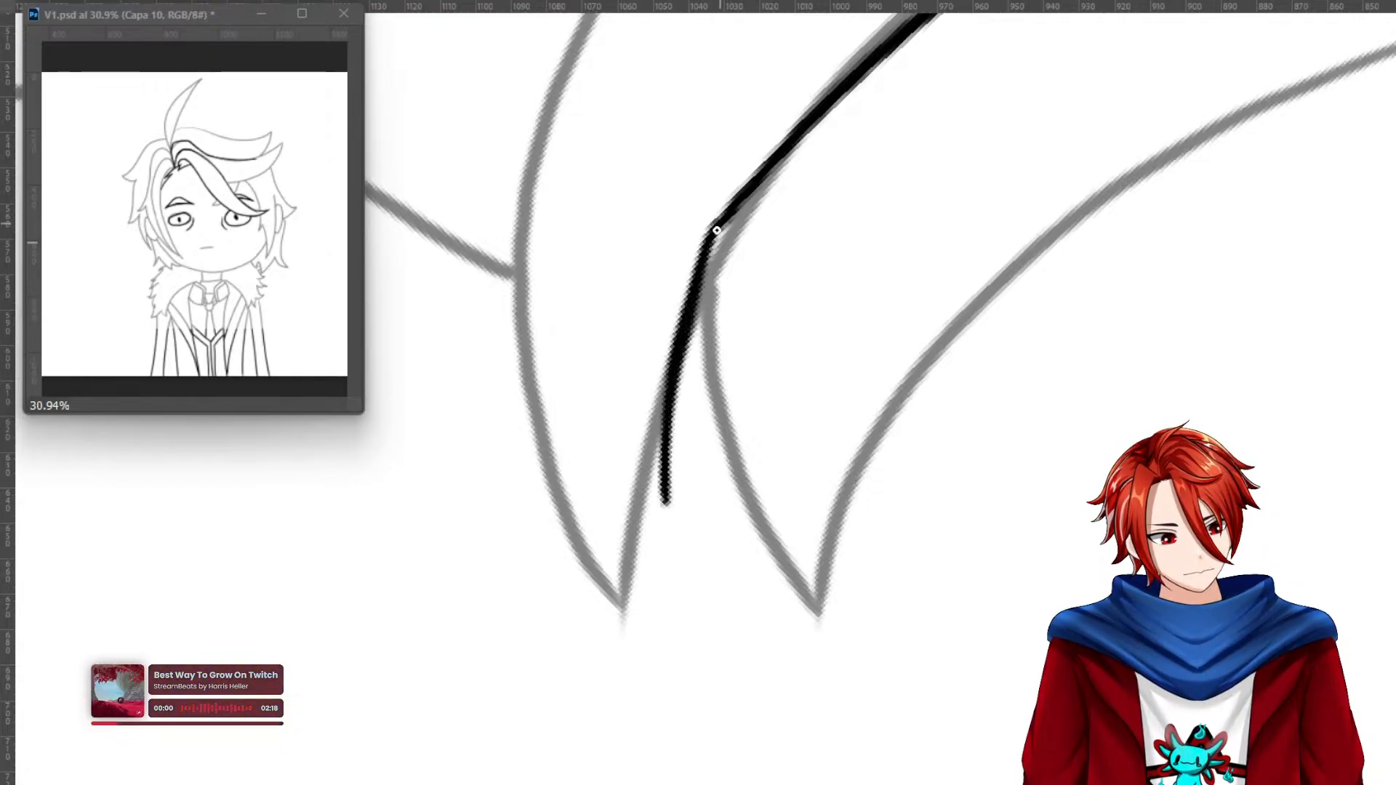
Ink the last stretch of the upper edge up to the swooping lock's tip and smooth the bend where it turns.
mouse_move(667, 501)
mouse_down()
mouse_move(706, 608)
mouse_move(658, 492)
mouse_move(703, 599)
mouse_up()
drag(657, 492, 664, 385)
drag(658, 492, 685, 582)
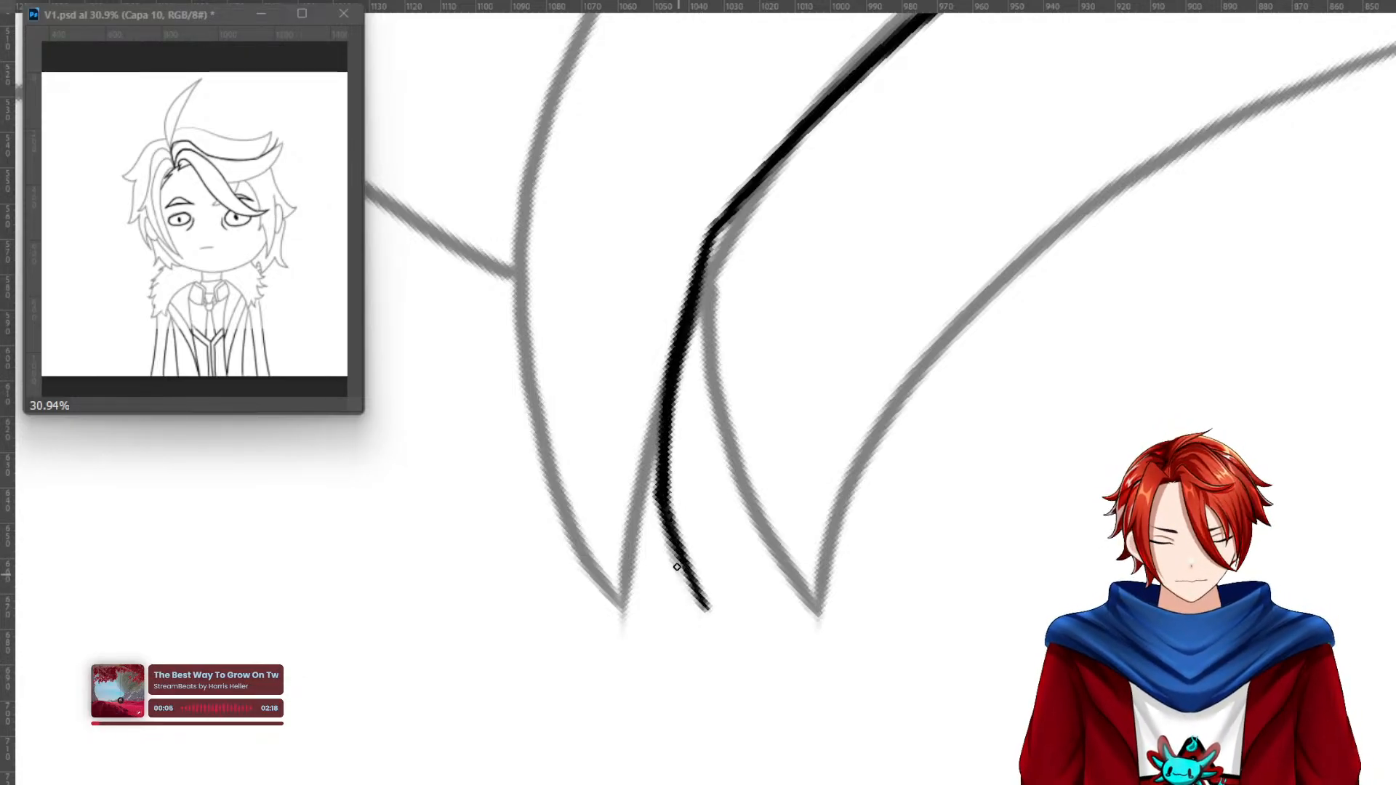
drag(652, 493, 657, 512)
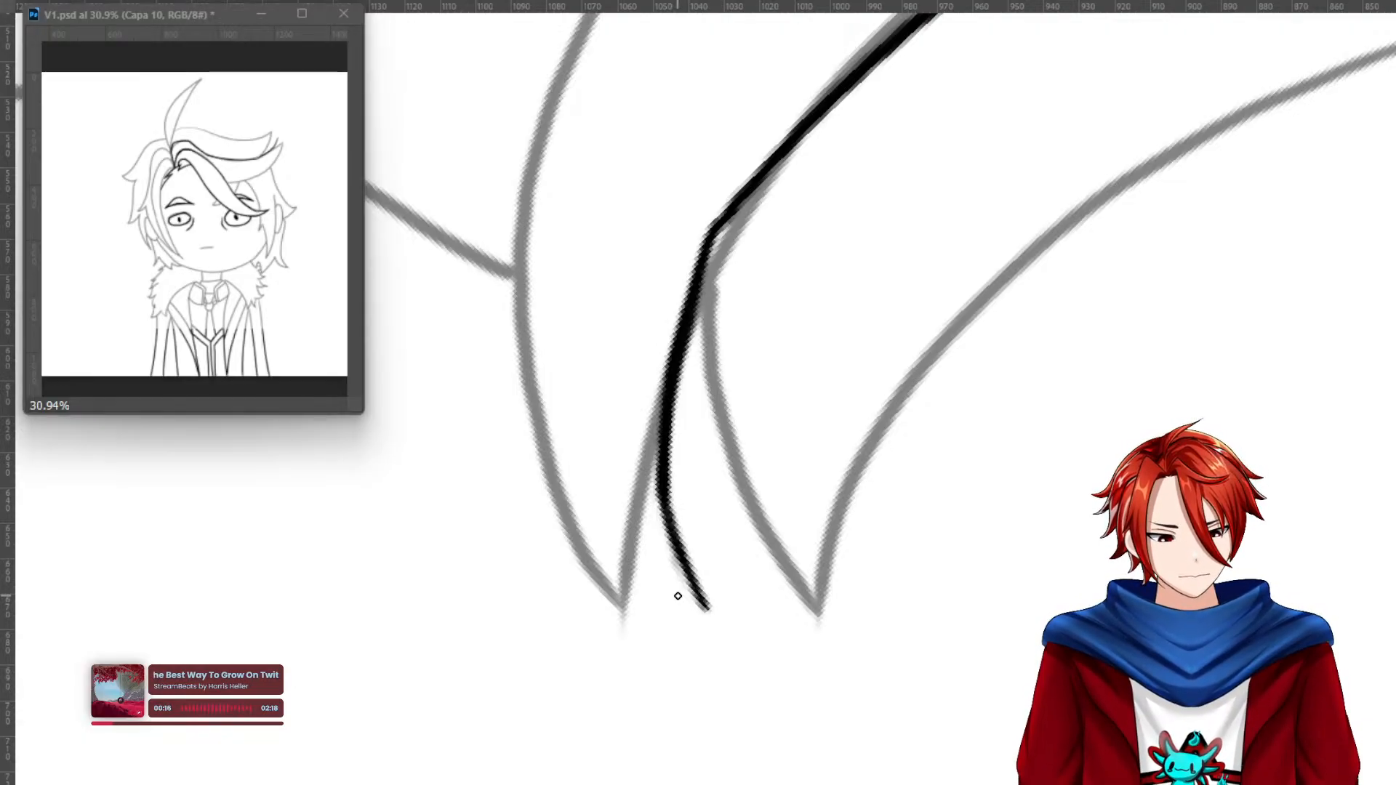
drag(662, 519, 679, 551)
key(ctrl+z)
drag(652, 489, 679, 573)
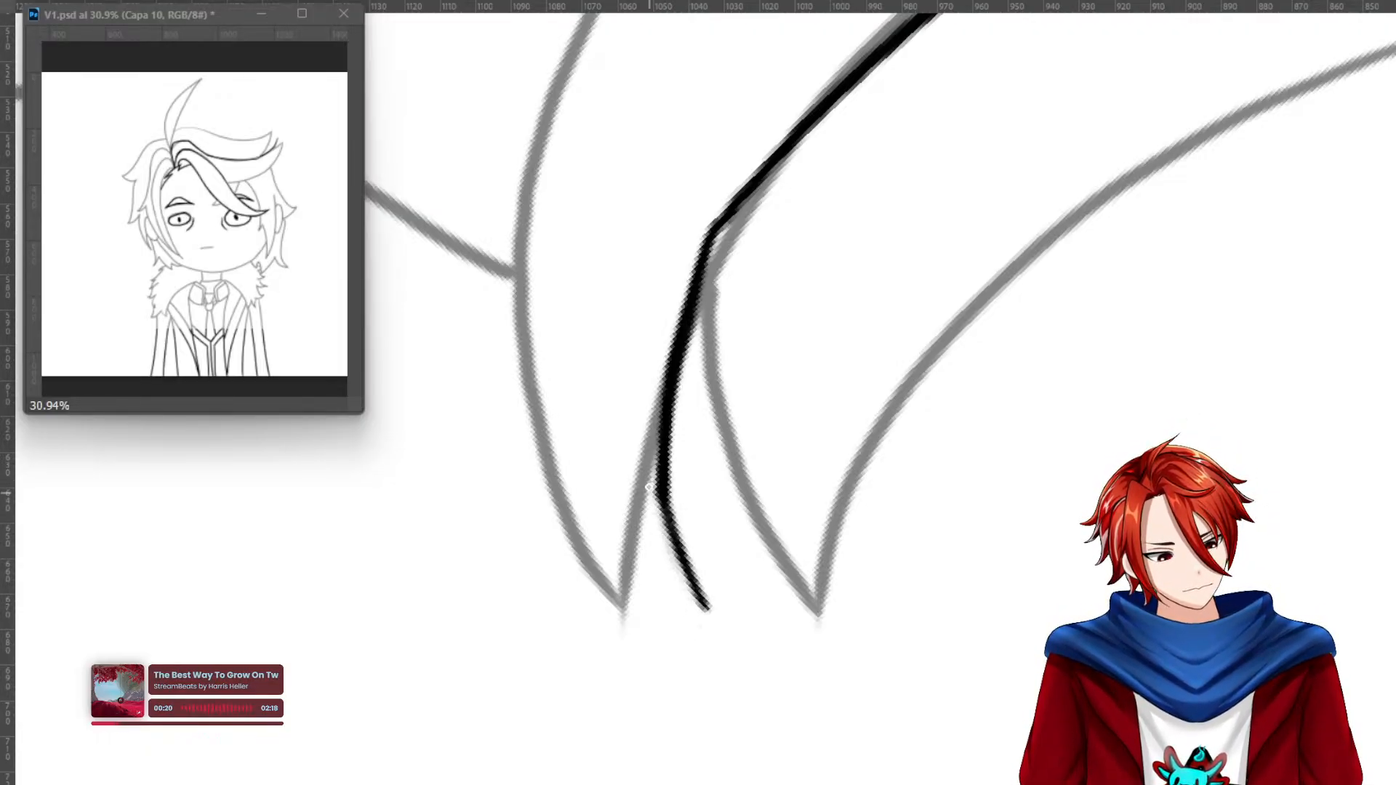
drag(657, 499, 695, 583)
key(Escape)
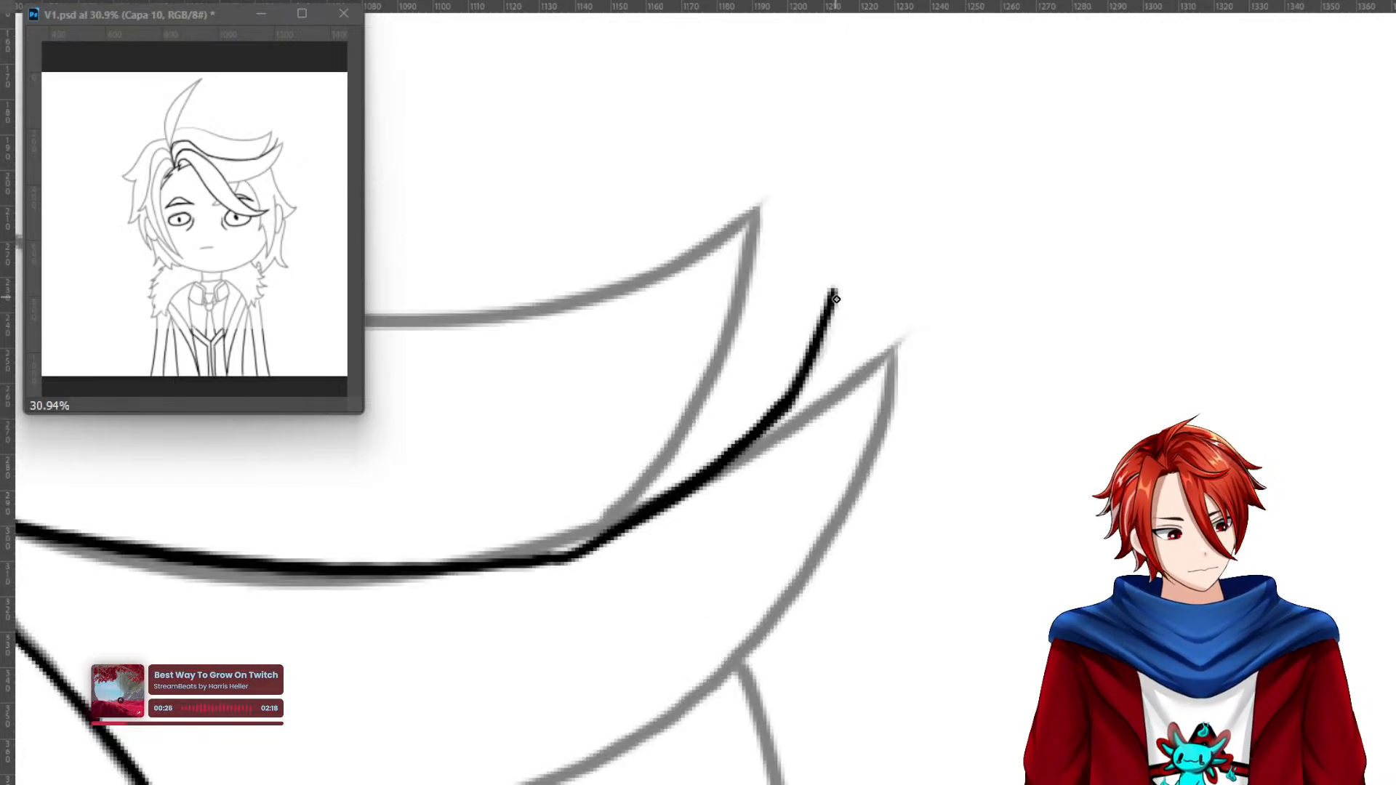
drag(833, 291, 867, 484)
key(r)
drag(1180, 399, 592, 436)
mouse_move(538, 497)
mouse_down()
mouse_move(571, 319)
mouse_move(538, 524)
mouse_move(573, 317)
mouse_up()
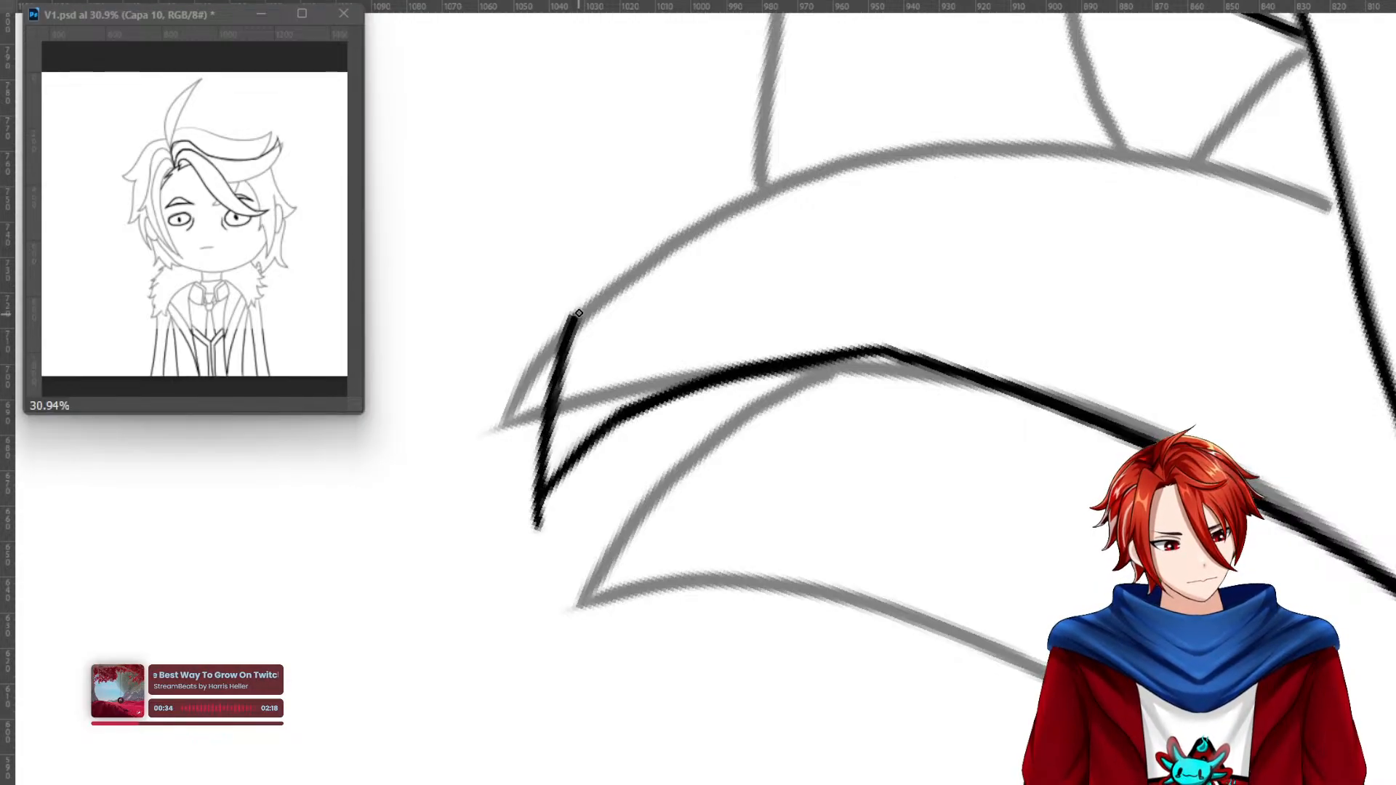
scroll(991, 567, up, 3)
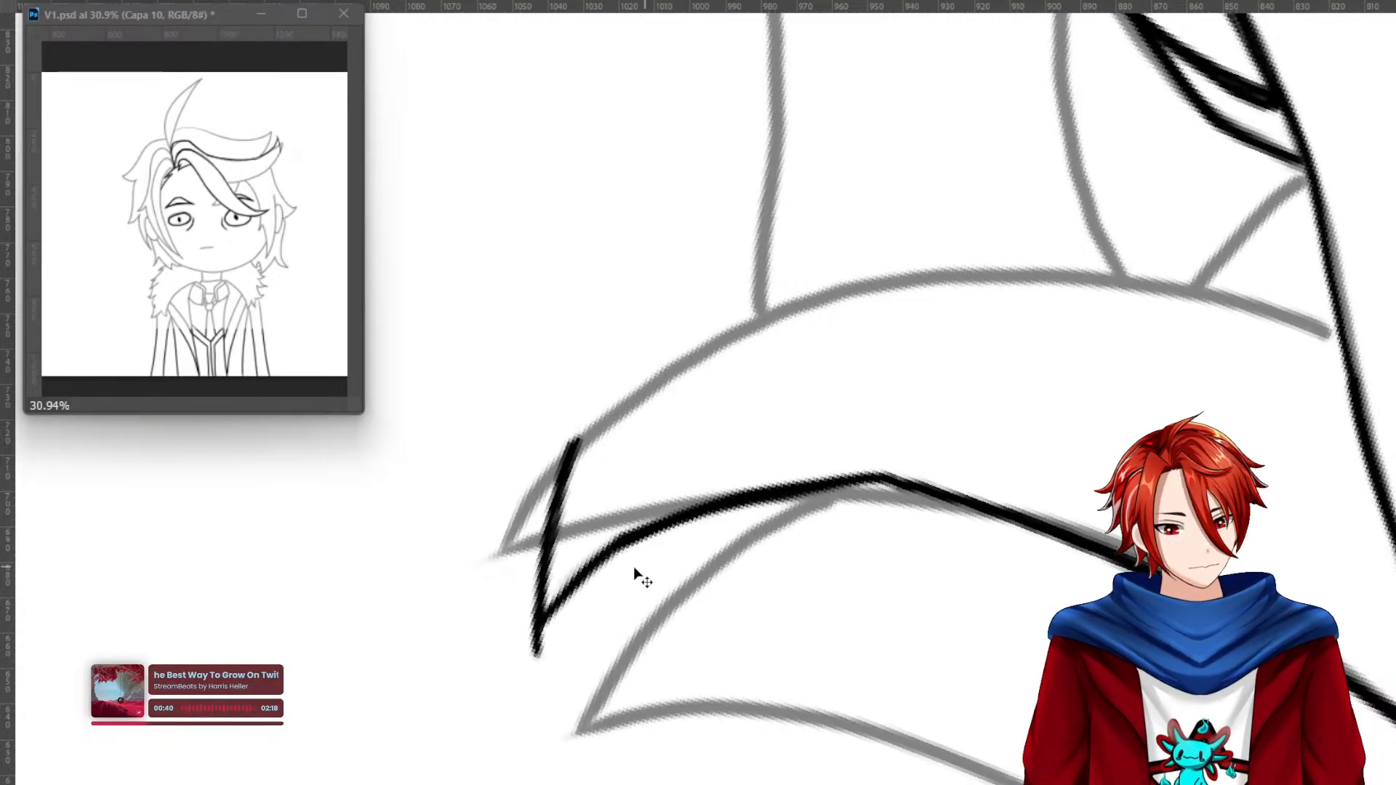
key(ctrl+z)
key(ctrl+z)
key(ctrl+z)
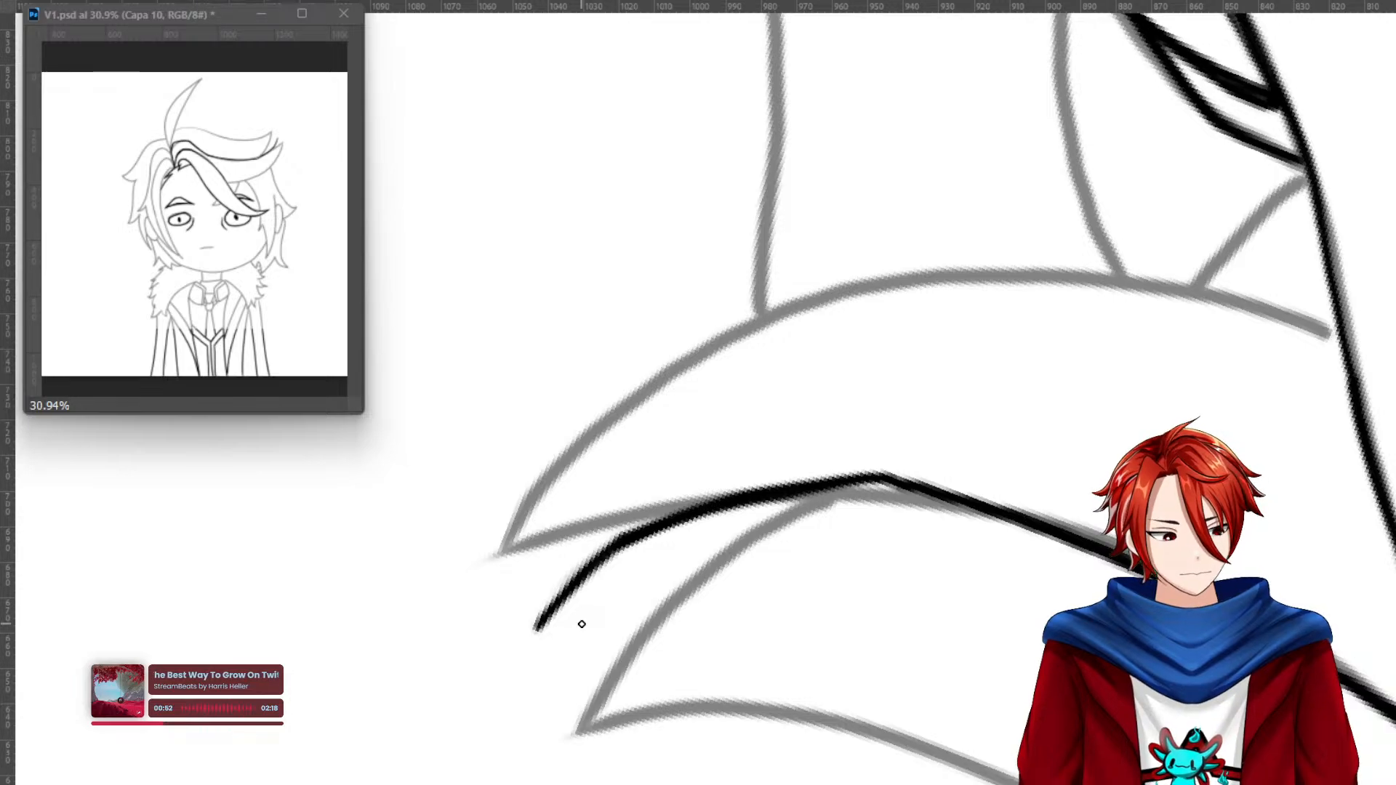
Sharpen the swooping lock's pointed tip and ink the first stretch of its lower edge back from it.
mouse_move(541, 619)
mouse_down()
mouse_move(642, 417)
mouse_move(609, 463)
mouse_move(531, 665)
mouse_move(539, 611)
mouse_move(532, 663)
mouse_move(570, 574)
mouse_move(532, 668)
mouse_up()
key(ctrl+z)
key(ctrl+z)
mouse_move(580, 582)
mouse_down()
mouse_move(533, 674)
mouse_move(576, 587)
mouse_move(532, 672)
mouse_move(575, 534)
mouse_move(656, 404)
mouse_move(586, 497)
mouse_move(532, 645)
mouse_move(586, 495)
mouse_move(647, 407)
mouse_move(576, 519)
mouse_move(531, 673)
mouse_up()
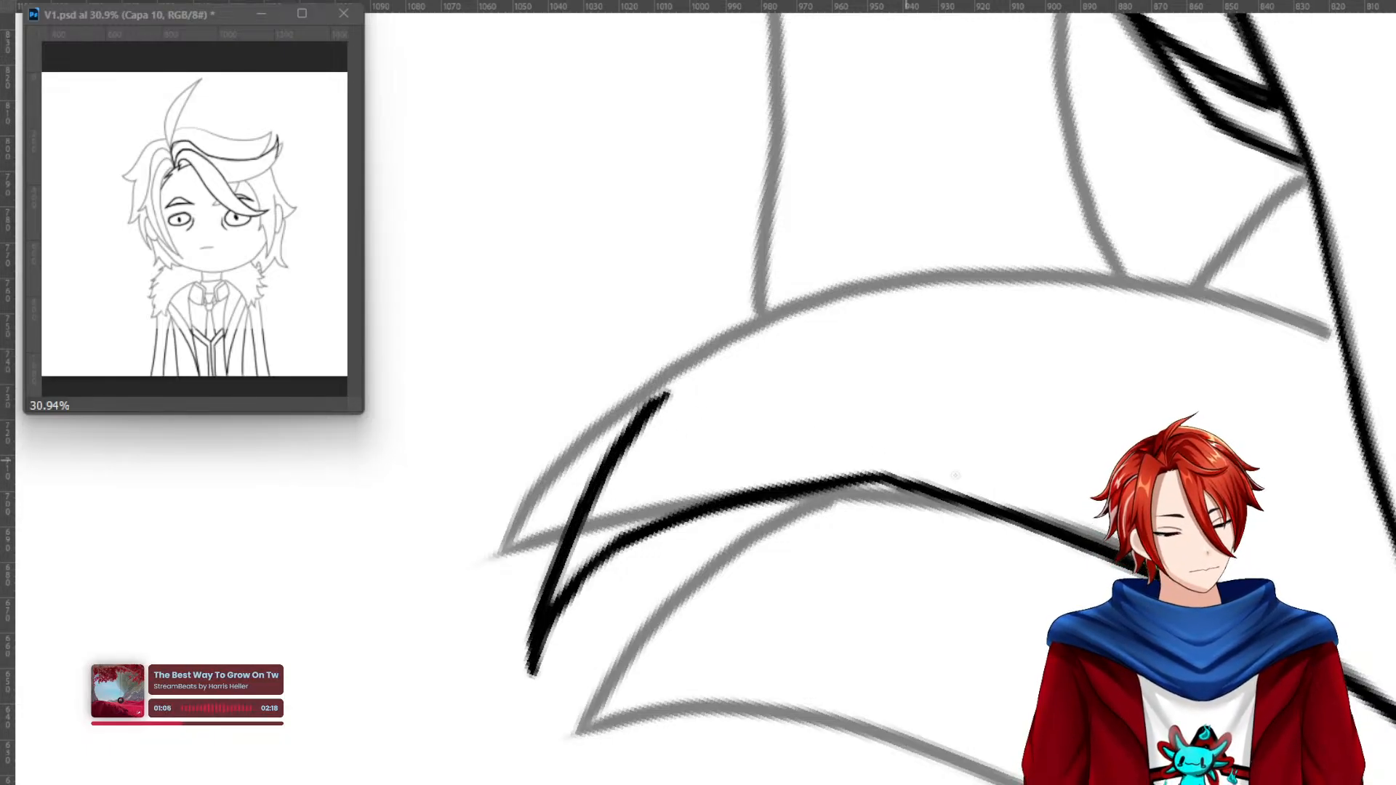
Ink the outer curve of the swooping lock's lower edge in black, carrying it on from the stroke below the tip.
key(r)
drag(1072, 400, 906, 224)
key(space)
drag(711, 555, 746, 782)
drag(691, 665, 796, 414)
key(ctrl+z)
mouse_move(689, 655)
mouse_down()
mouse_move(727, 513)
mouse_move(778, 419)
mouse_up()
mouse_move(778, 420)
mouse_down()
mouse_move(698, 600)
mouse_move(684, 687)
mouse_move(715, 563)
mouse_move(778, 423)
mouse_move(700, 612)
mouse_move(691, 720)
mouse_up()
Finish the swooping lock's lower edge in black up to the diagonal fringe lock, and restore the upright canvas view.
key(r)
drag(1041, 372, 919, 250)
drag(823, 374, 815, 577)
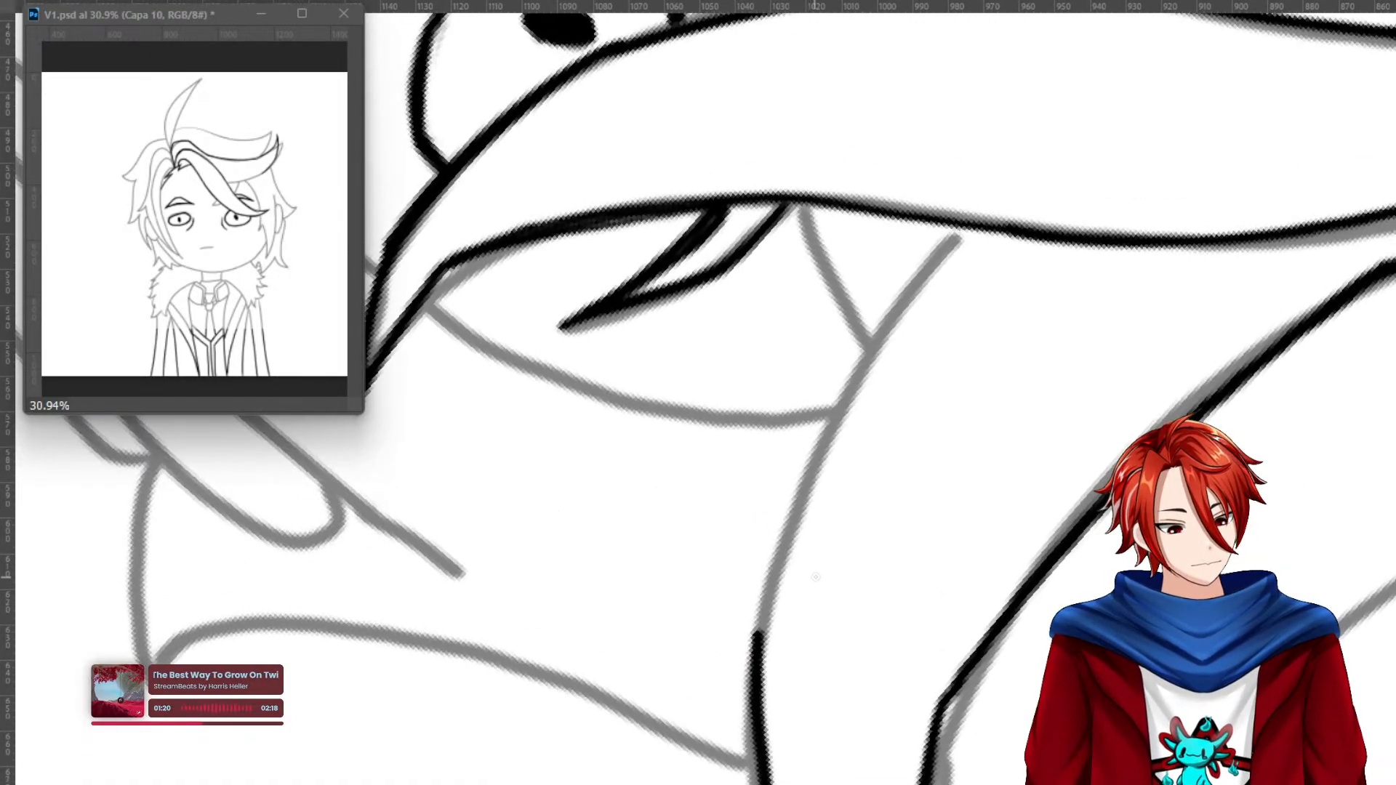
drag(759, 637, 772, 583)
mouse_move(876, 372)
mouse_down()
mouse_move(972, 227)
mouse_move(866, 371)
mouse_move(777, 575)
mouse_move(758, 656)
mouse_move(781, 567)
mouse_move(887, 350)
mouse_move(967, 231)
mouse_move(853, 409)
mouse_move(759, 650)
mouse_move(847, 415)
mouse_move(959, 232)
mouse_move(778, 568)
mouse_move(801, 610)
mouse_up()
key(Escape)
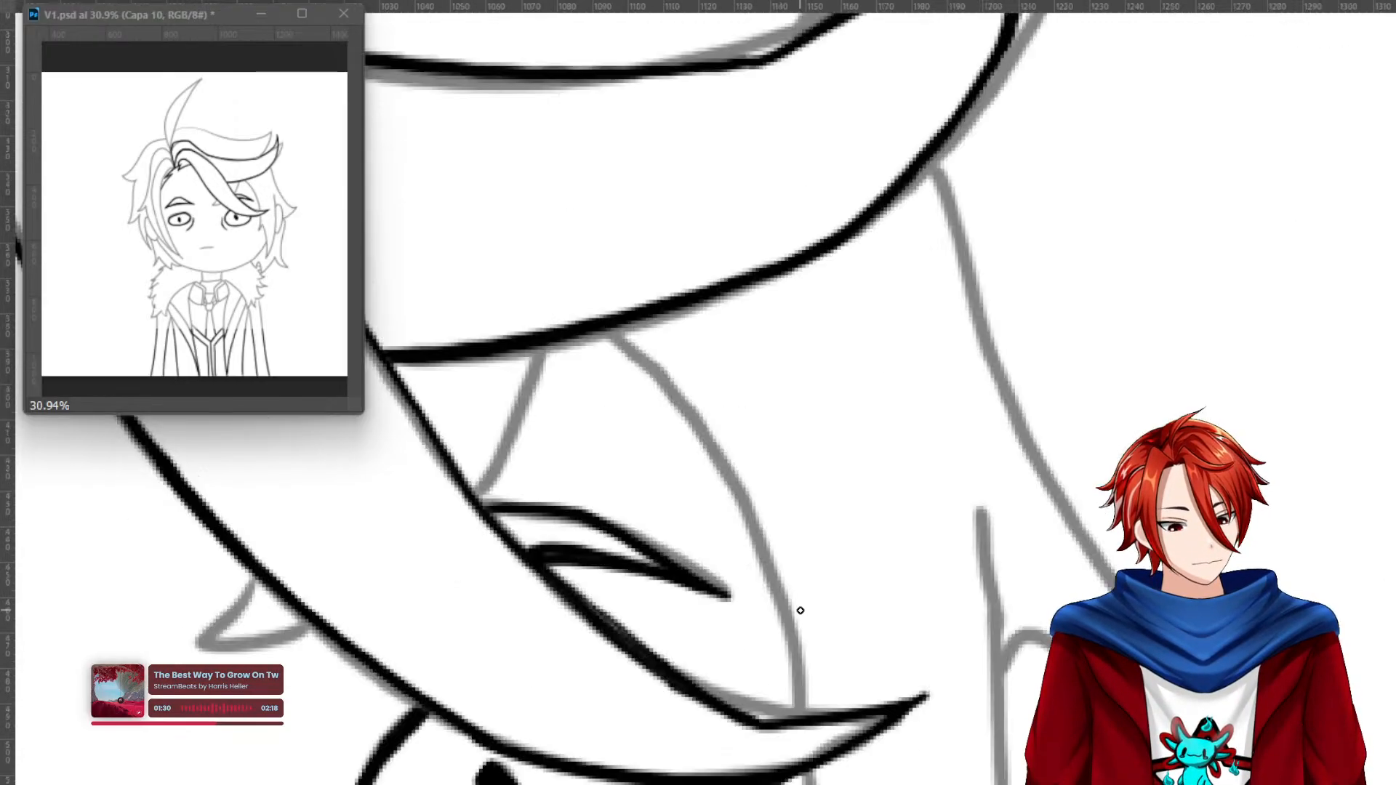
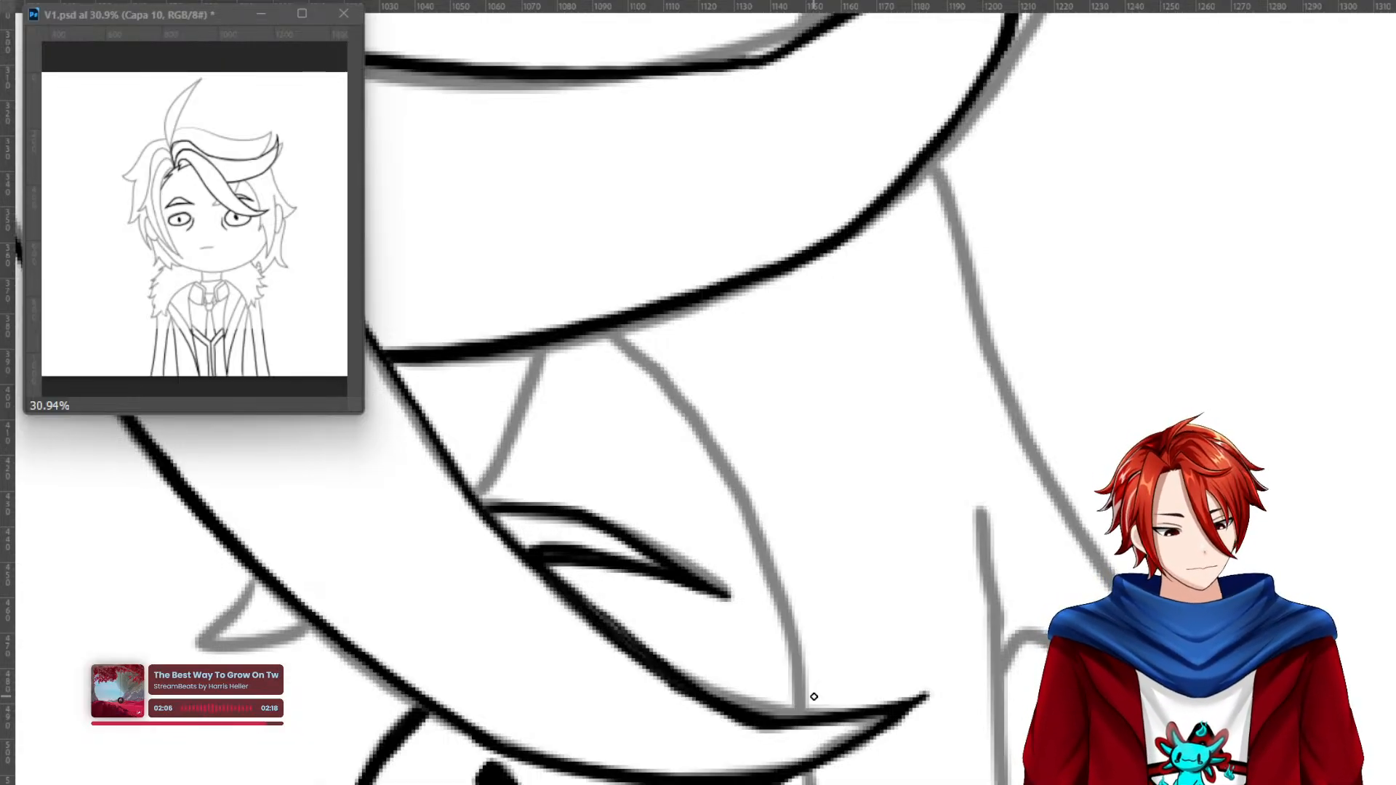
Ink the short curved hair line between the swooping lock's lower edge and the fringe lock above the right-hand eyebrow.
drag(492, 655, 865, 729)
drag(1176, 658, 1142, 662)
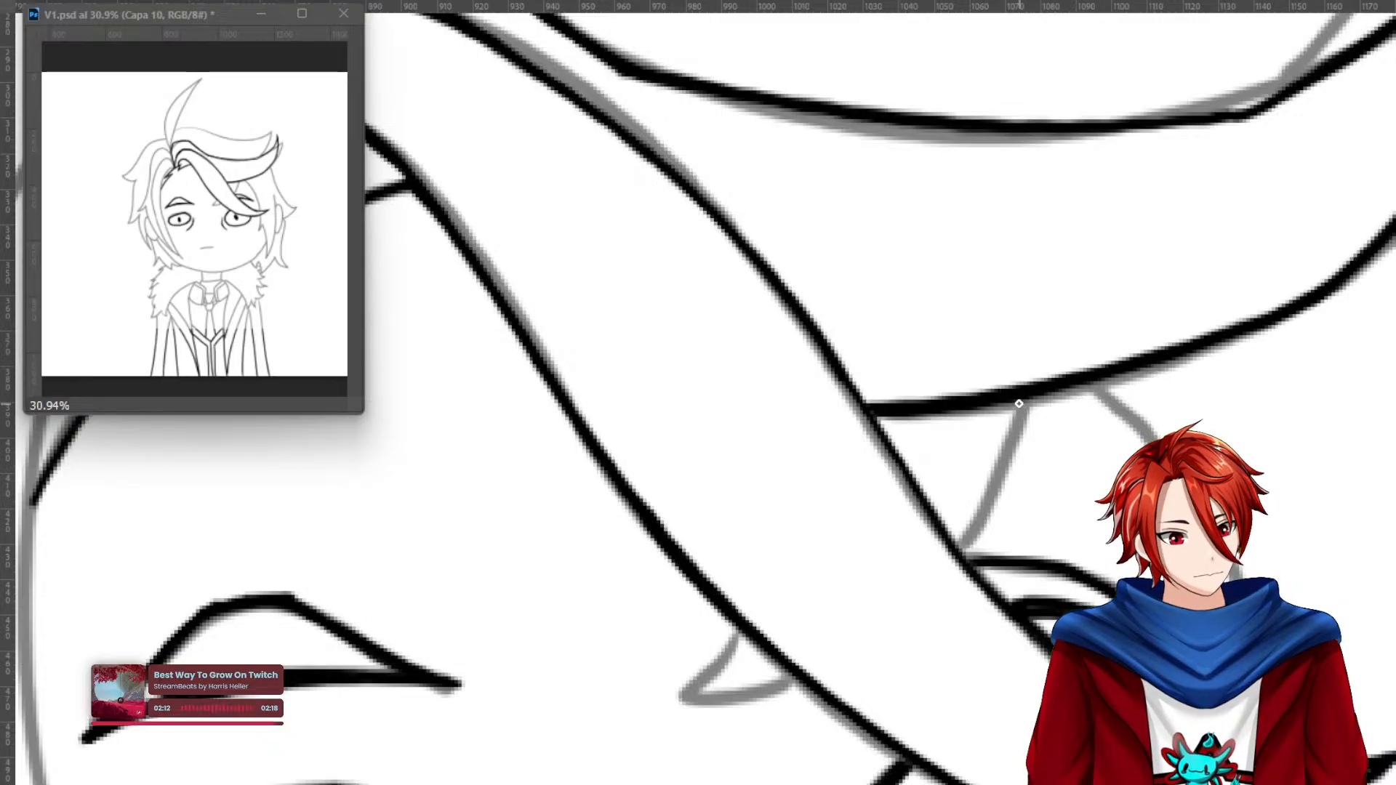
mouse_move(1016, 407)
mouse_down()
mouse_move(949, 539)
mouse_move(1015, 402)
mouse_move(972, 542)
mouse_up()
Ink the small pointed shape protruding from beneath the fringe lock between the eyebrows, and restore the upright view.
drag(800, 679, 637, 781)
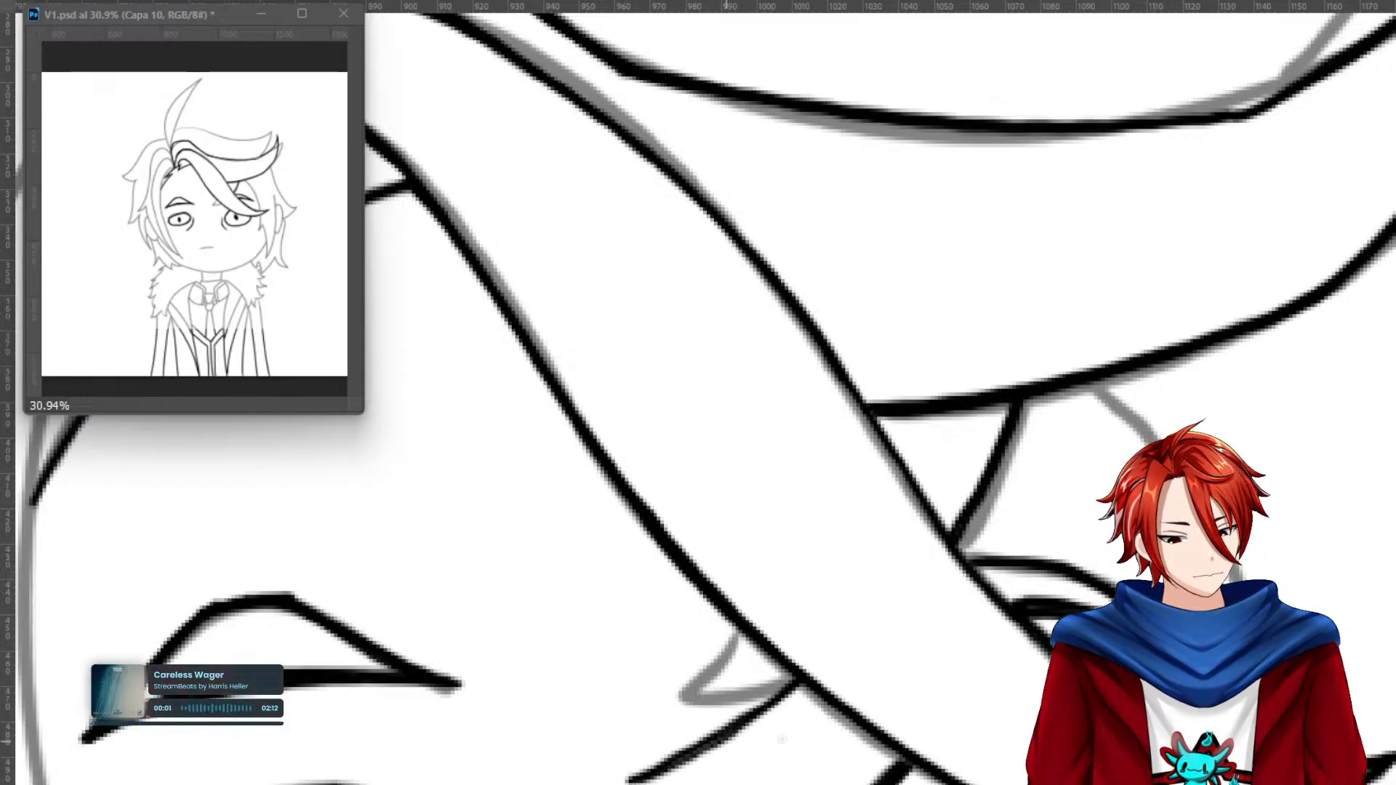
key(ctrl+z)
drag(923, 720, 1037, 533)
drag(1059, 461, 591, 463)
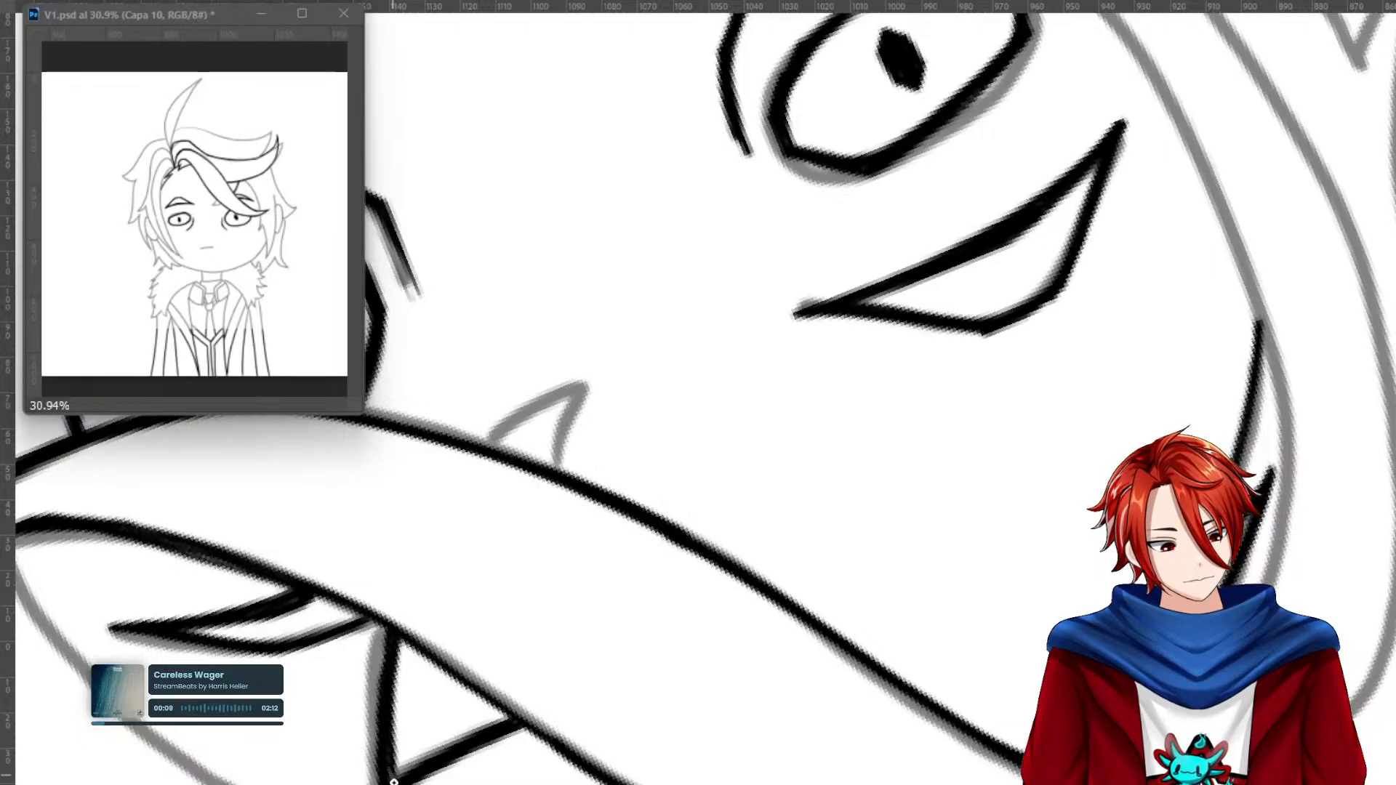
mouse_move(469, 441)
mouse_down()
mouse_move(625, 331)
mouse_move(476, 443)
mouse_move(620, 330)
mouse_move(490, 414)
mouse_move(616, 337)
mouse_move(560, 469)
mouse_move(593, 375)
mouse_move(646, 307)
mouse_move(571, 436)
mouse_move(640, 311)
mouse_move(564, 364)
mouse_move(639, 305)
mouse_move(489, 437)
mouse_move(640, 307)
mouse_up()
key(Escape)
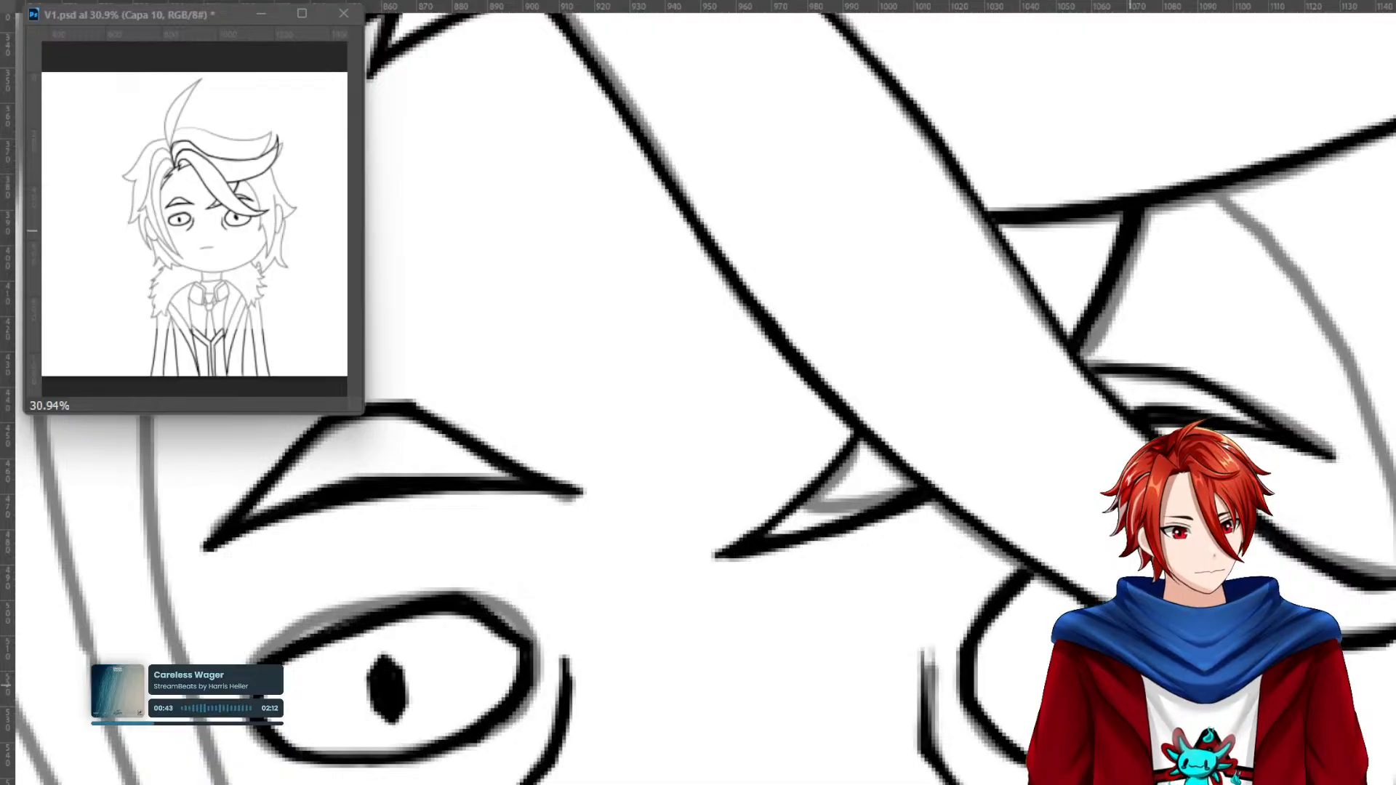
Ink the right-hand edge of the tall upright tuft in black, from its base at the parting to the pointed tip.
drag(886, 534, 1152, 754)
drag(894, 378, 1006, 533)
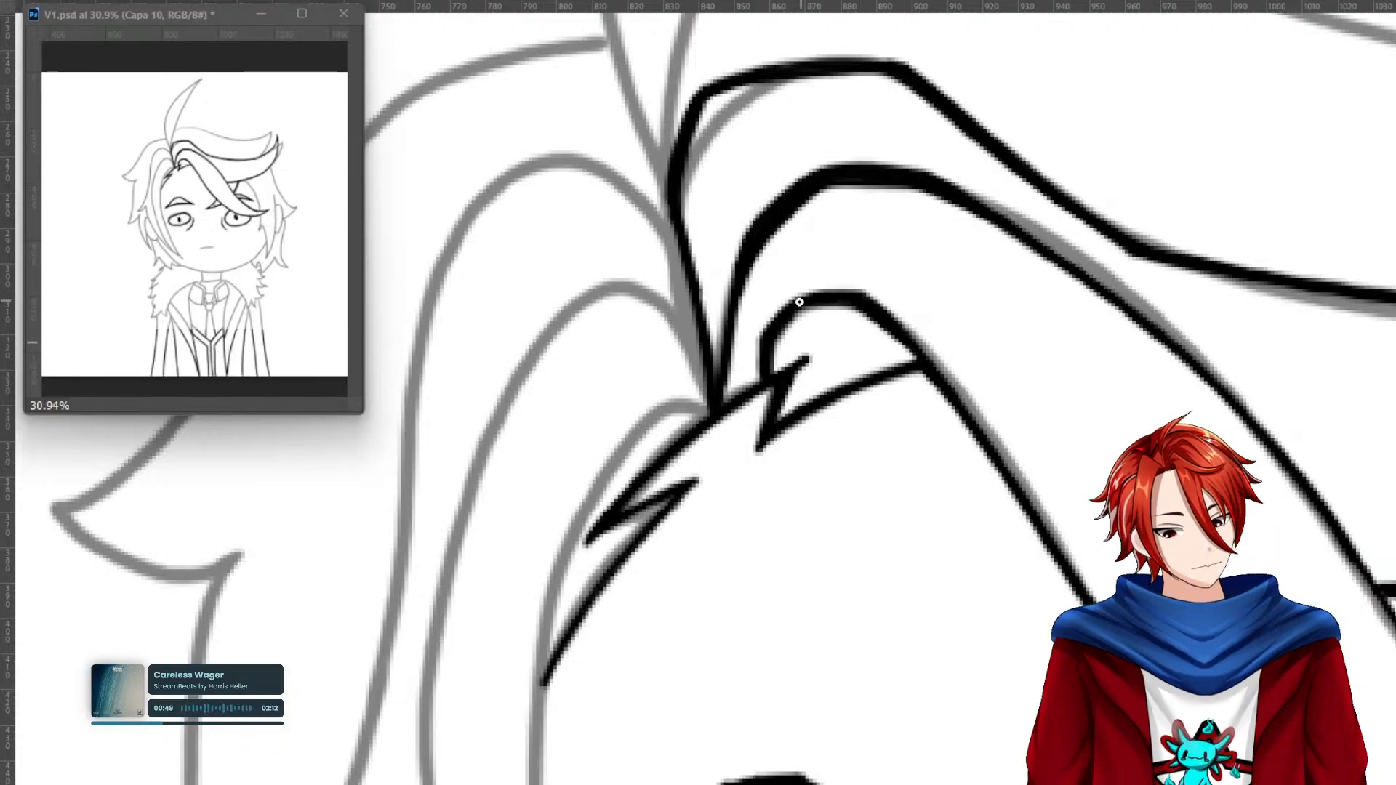
mouse_move(728, 422)
mouse_down()
mouse_move(800, 530)
mouse_move(848, 555)
mouse_move(698, 673)
mouse_move(611, 773)
mouse_up()
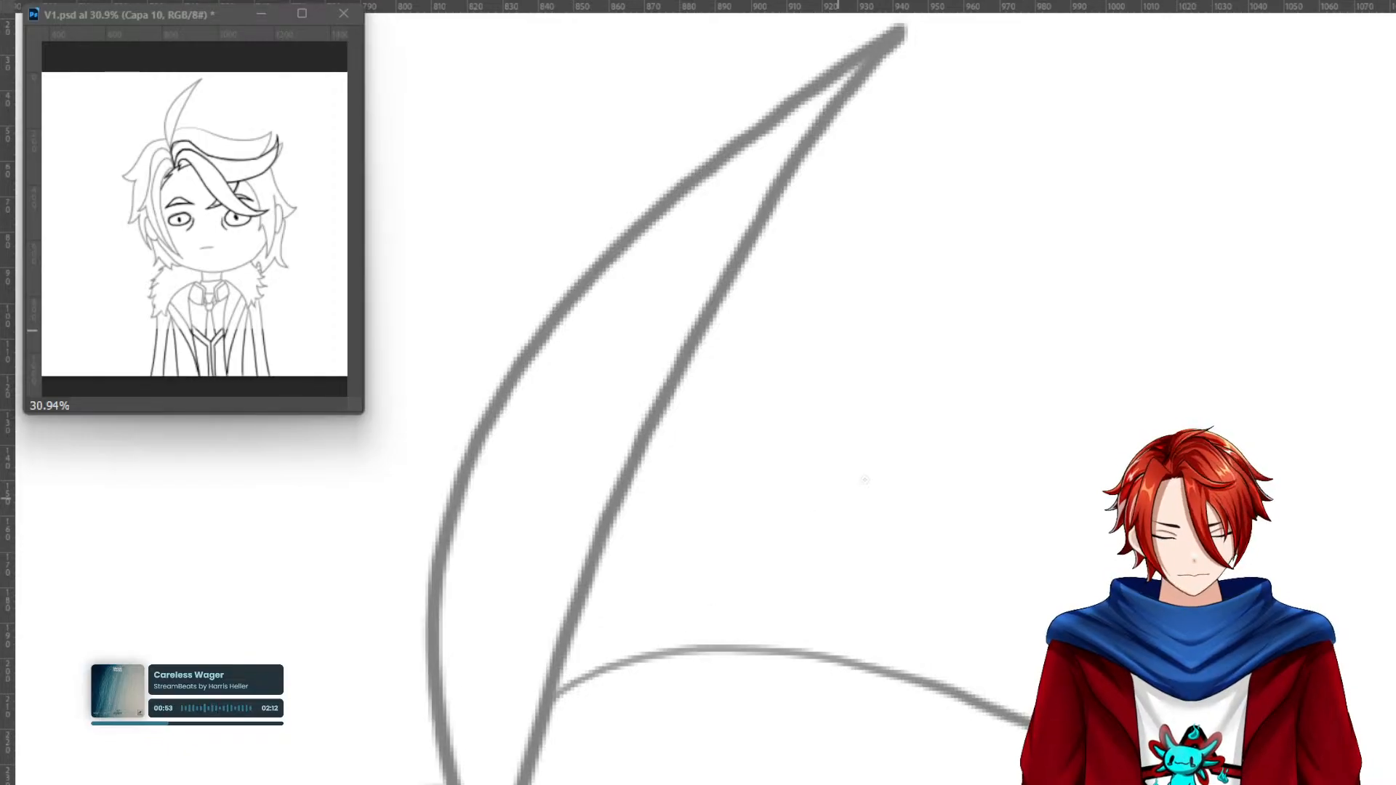
drag(982, 423, 918, 459)
click(918, 459)
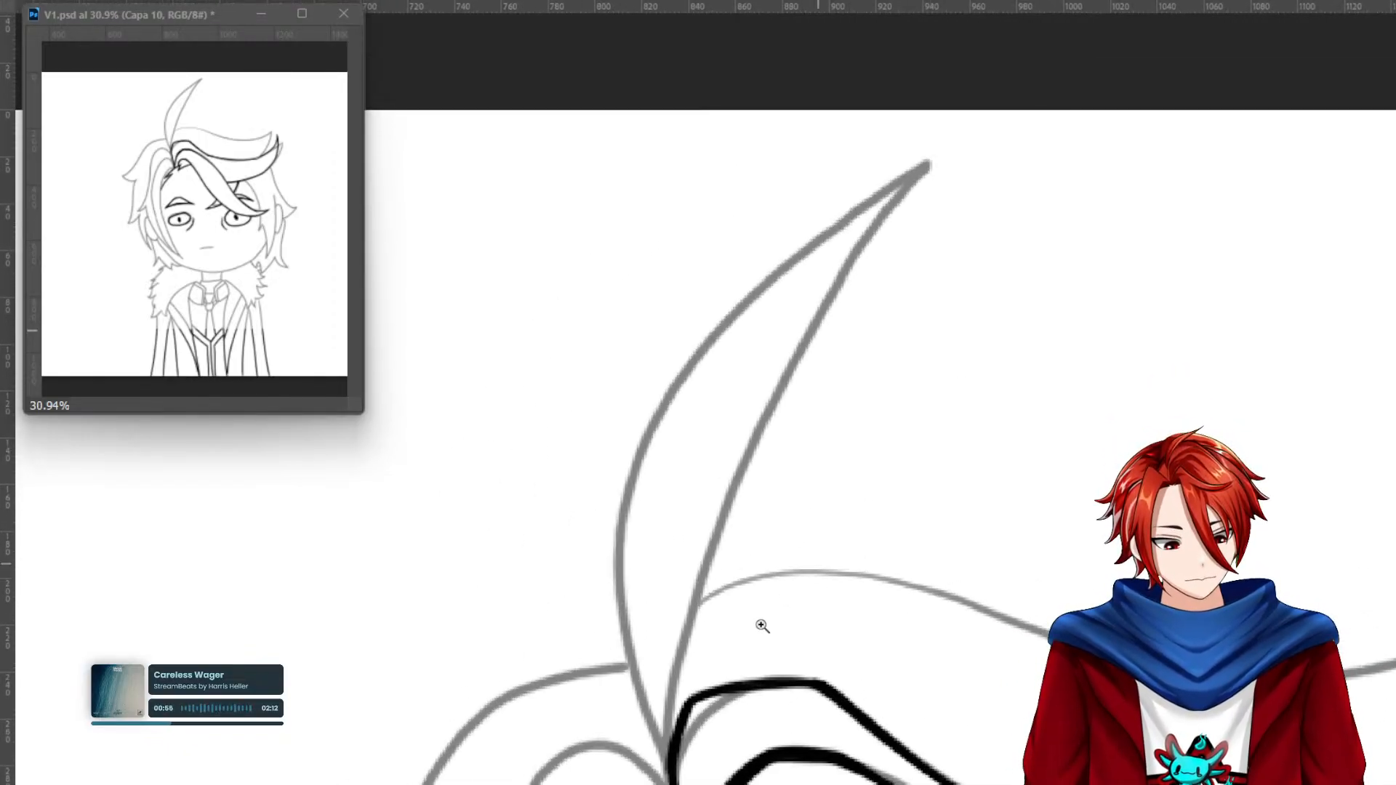
mouse_move(666, 769)
mouse_down()
mouse_move(683, 654)
mouse_move(760, 440)
mouse_up()
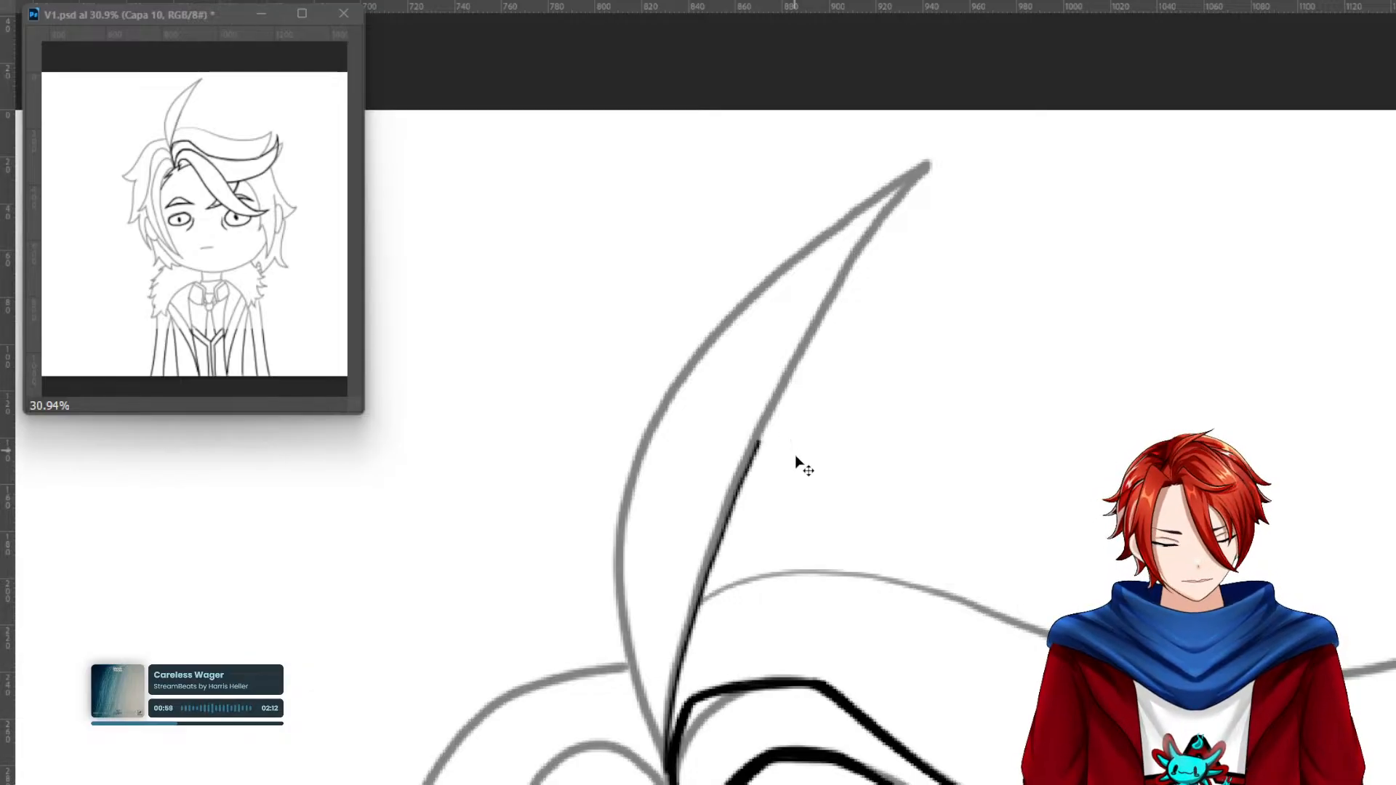
key(ctrl+z)
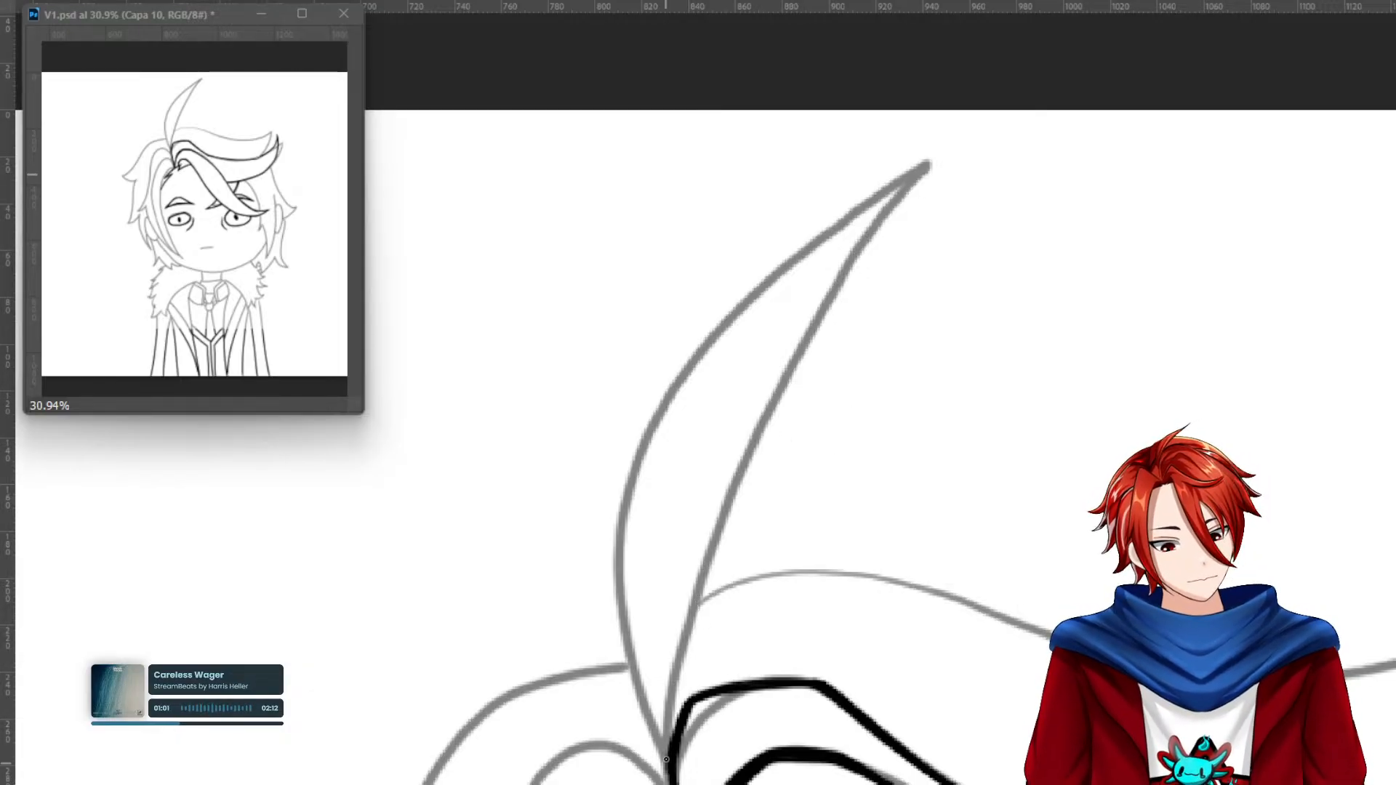
drag(666, 762, 772, 432)
key(ctrl+z)
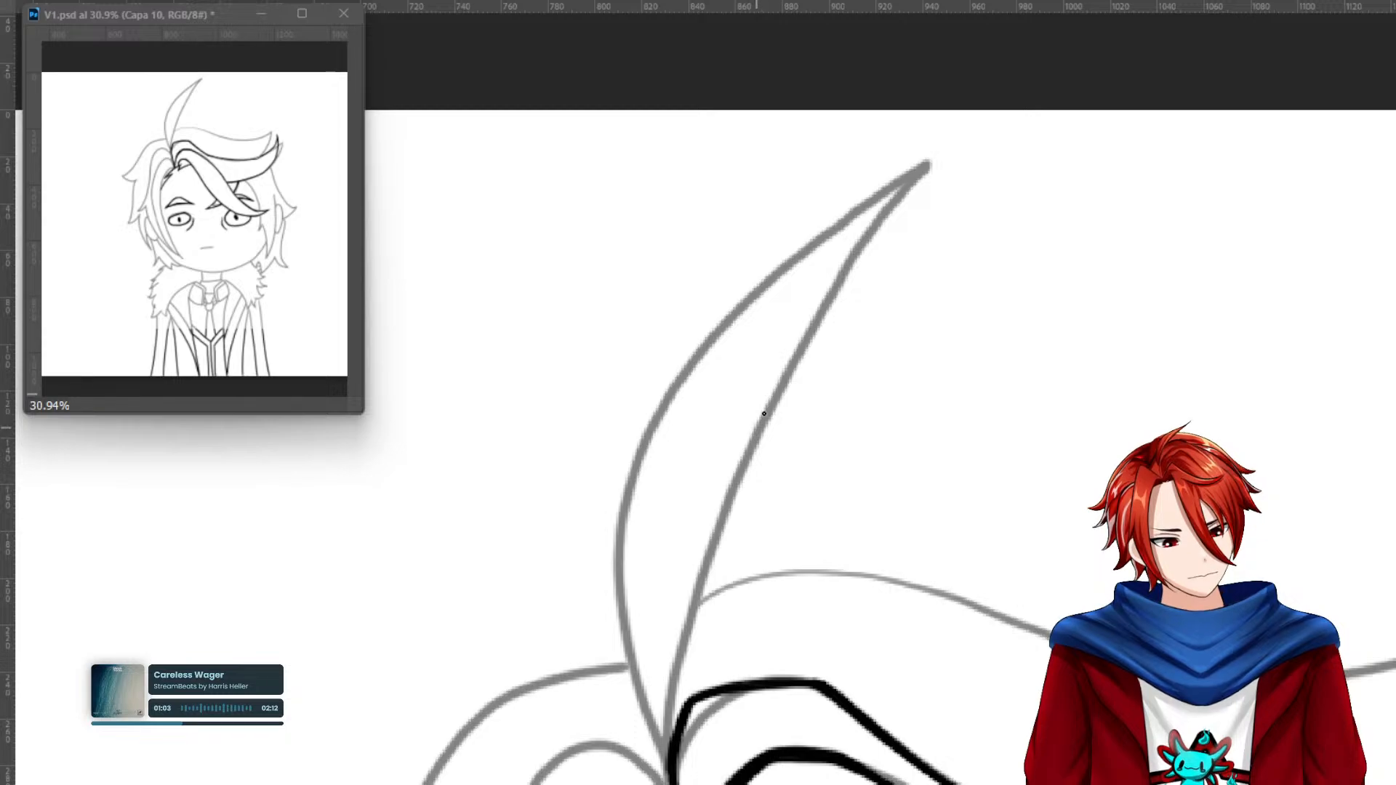
drag(923, 173, 712, 483)
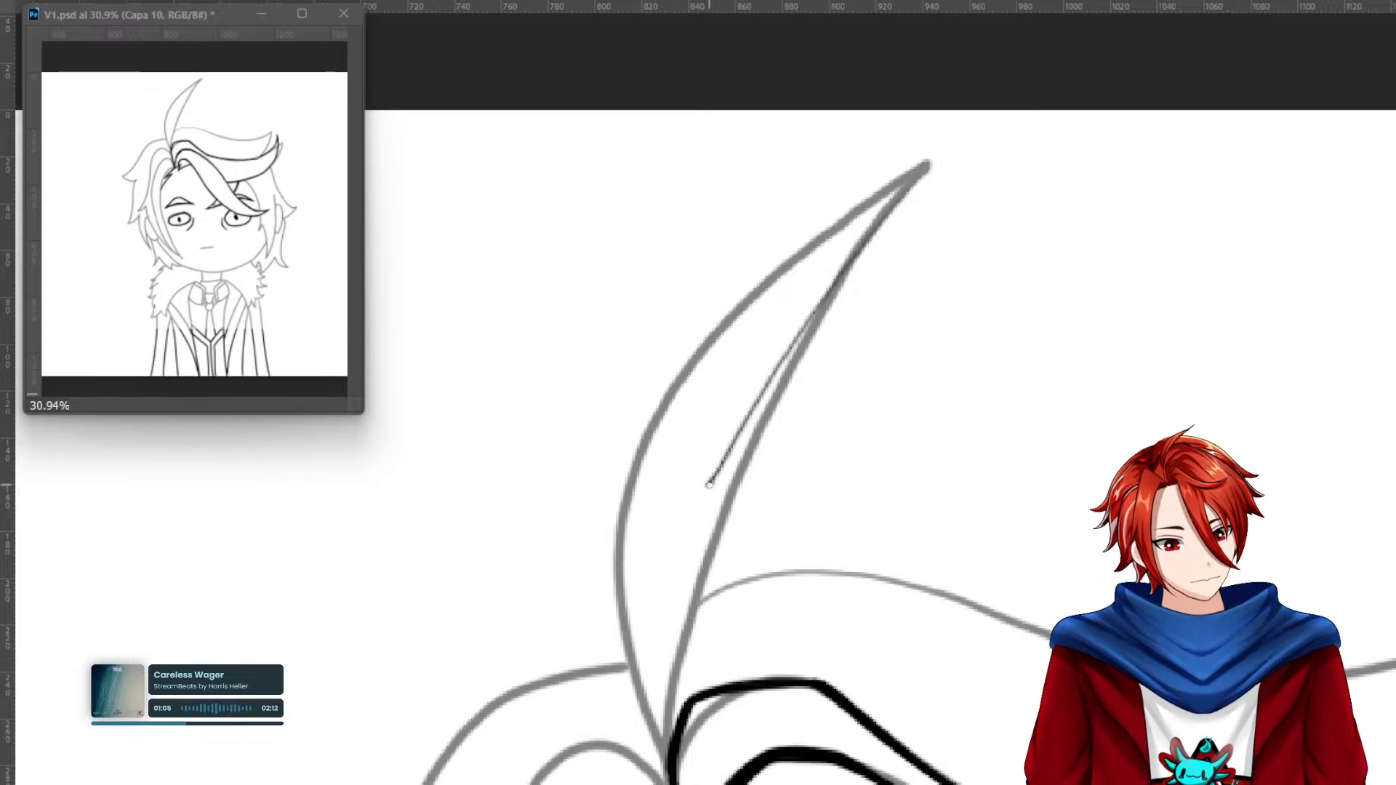
key(ctrl+z)
mouse_move(924, 170)
mouse_down()
mouse_move(850, 277)
mouse_move(710, 541)
mouse_move(809, 346)
mouse_move(929, 164)
mouse_move(845, 282)
mouse_move(707, 550)
mouse_move(658, 769)
mouse_move(720, 510)
mouse_move(669, 758)
mouse_move(681, 646)
mouse_move(733, 489)
mouse_move(933, 187)
mouse_up()
key(ctrl+z)
key(ctrl+z)
mouse_move(725, 501)
mouse_down()
mouse_move(665, 752)
mouse_move(719, 520)
mouse_move(670, 687)
mouse_move(666, 763)
mouse_move(730, 491)
mouse_move(807, 338)
mouse_move(922, 169)
mouse_move(731, 483)
mouse_move(832, 297)
mouse_move(935, 154)
mouse_move(906, 203)
mouse_move(887, 192)
mouse_move(687, 386)
mouse_move(818, 244)
mouse_move(925, 165)
mouse_move(673, 396)
mouse_move(884, 191)
mouse_move(795, 268)
mouse_up()
key(ctrl+z)
Complete the upright tuft's curved left-hand edge in black and extend its tip to a sharp point.
mouse_move(667, 405)
mouse_down()
mouse_move(647, 432)
mouse_move(629, 672)
mouse_move(656, 757)
mouse_move(637, 684)
mouse_move(633, 469)
mouse_move(630, 667)
mouse_move(662, 766)
mouse_move(626, 645)
mouse_move(652, 423)
mouse_move(633, 603)
mouse_move(658, 749)
mouse_move(640, 567)
mouse_up()
key(ctrl+z)
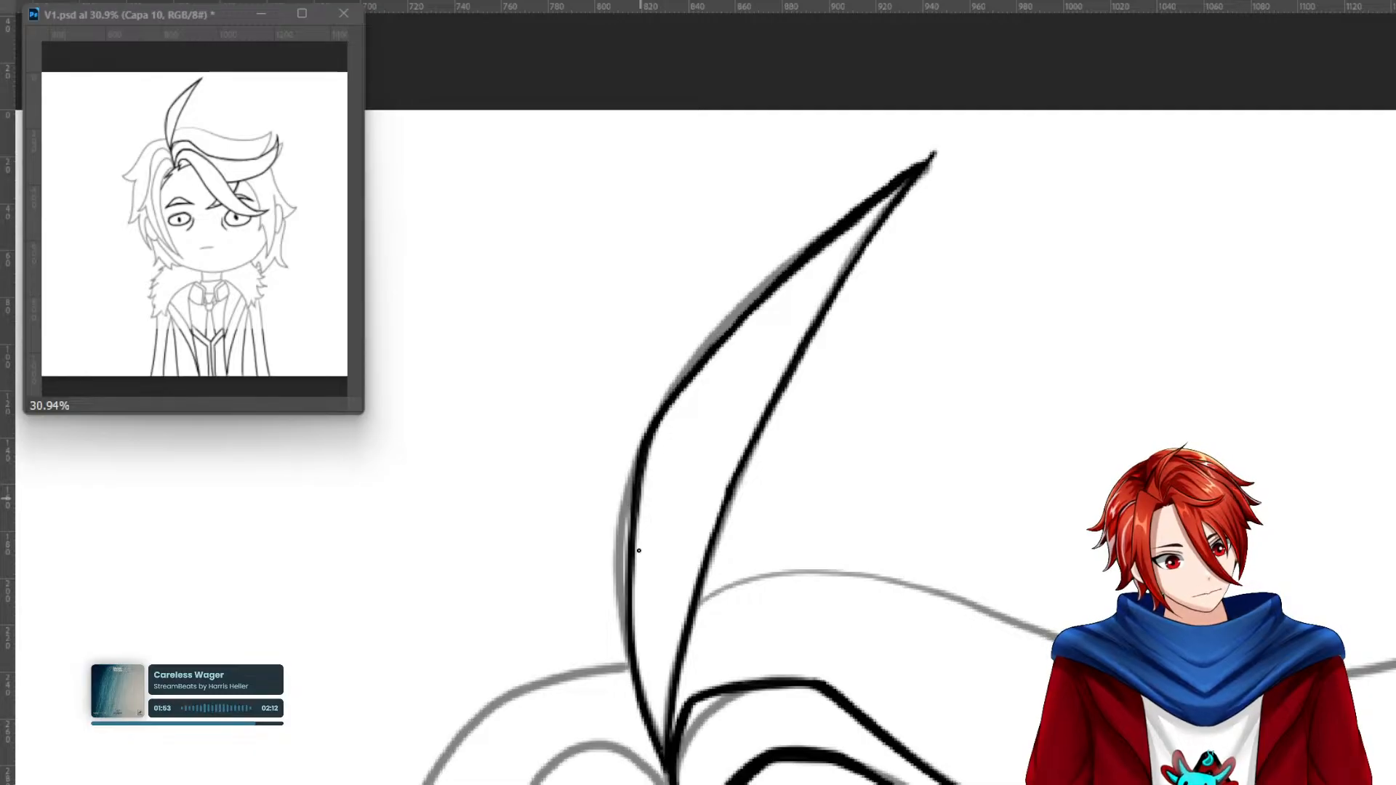
key(ctrl+z)
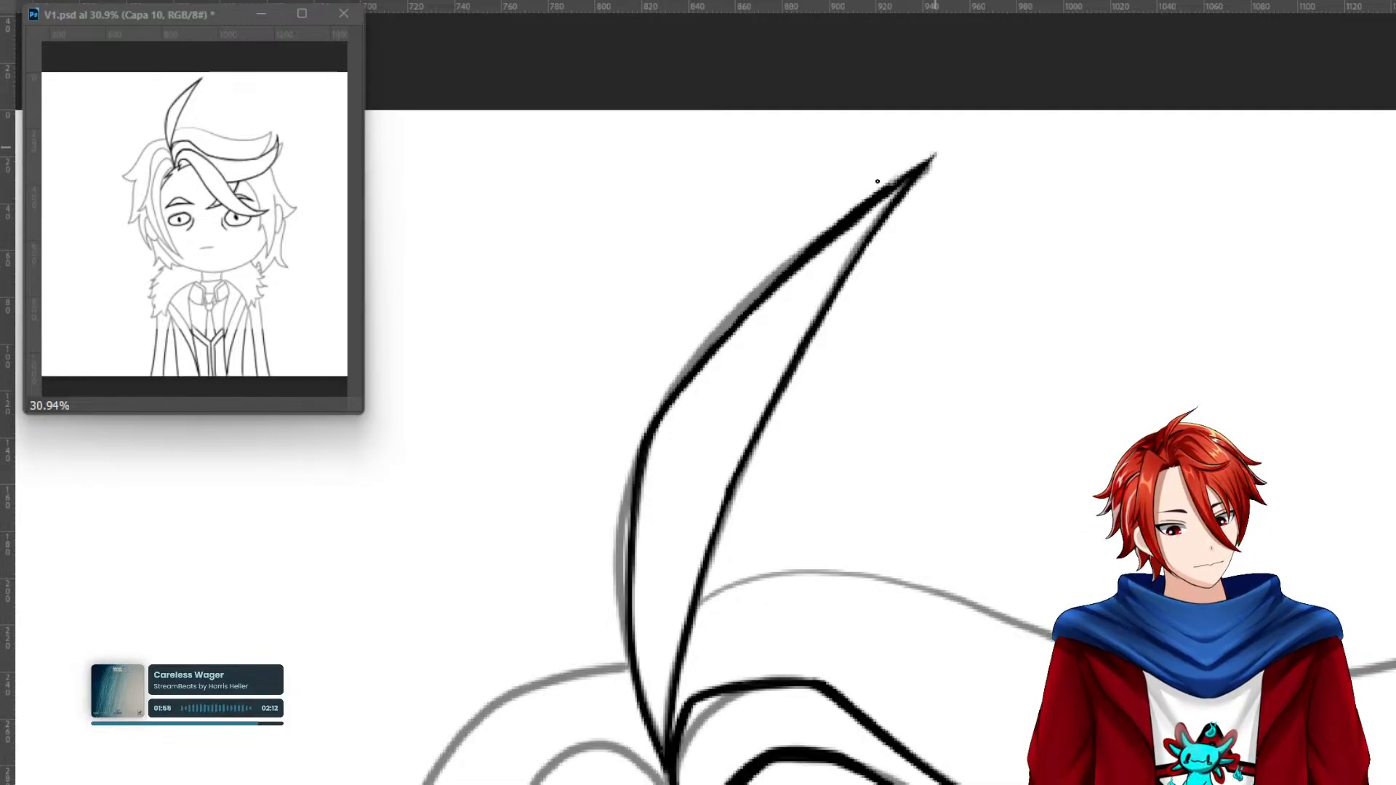
drag(891, 184, 936, 151)
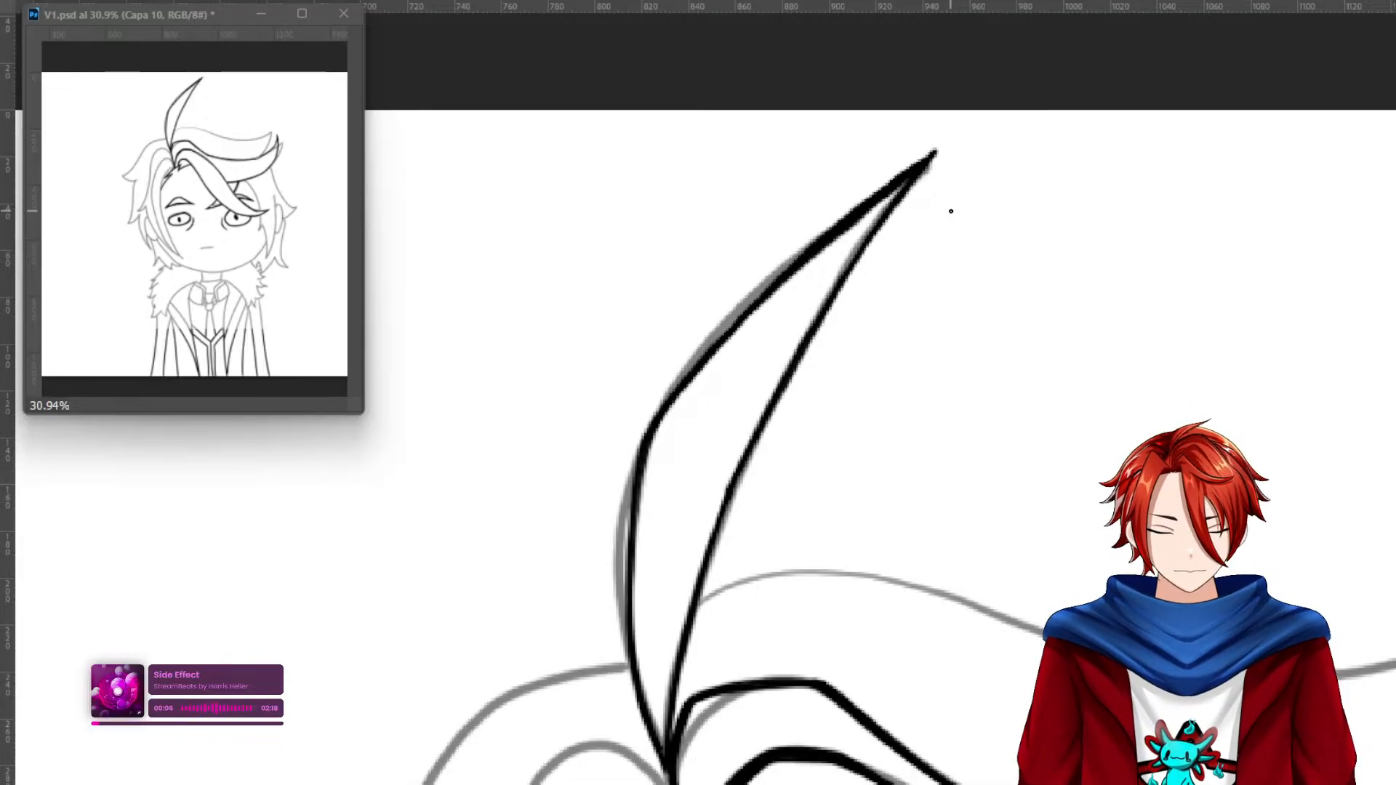
On layer Capa 11, sketch thin red flow curves along the swooping lock and the diagonal fringe lock.
drag(973, 636, 847, 370)
drag(950, 506, 942, 411)
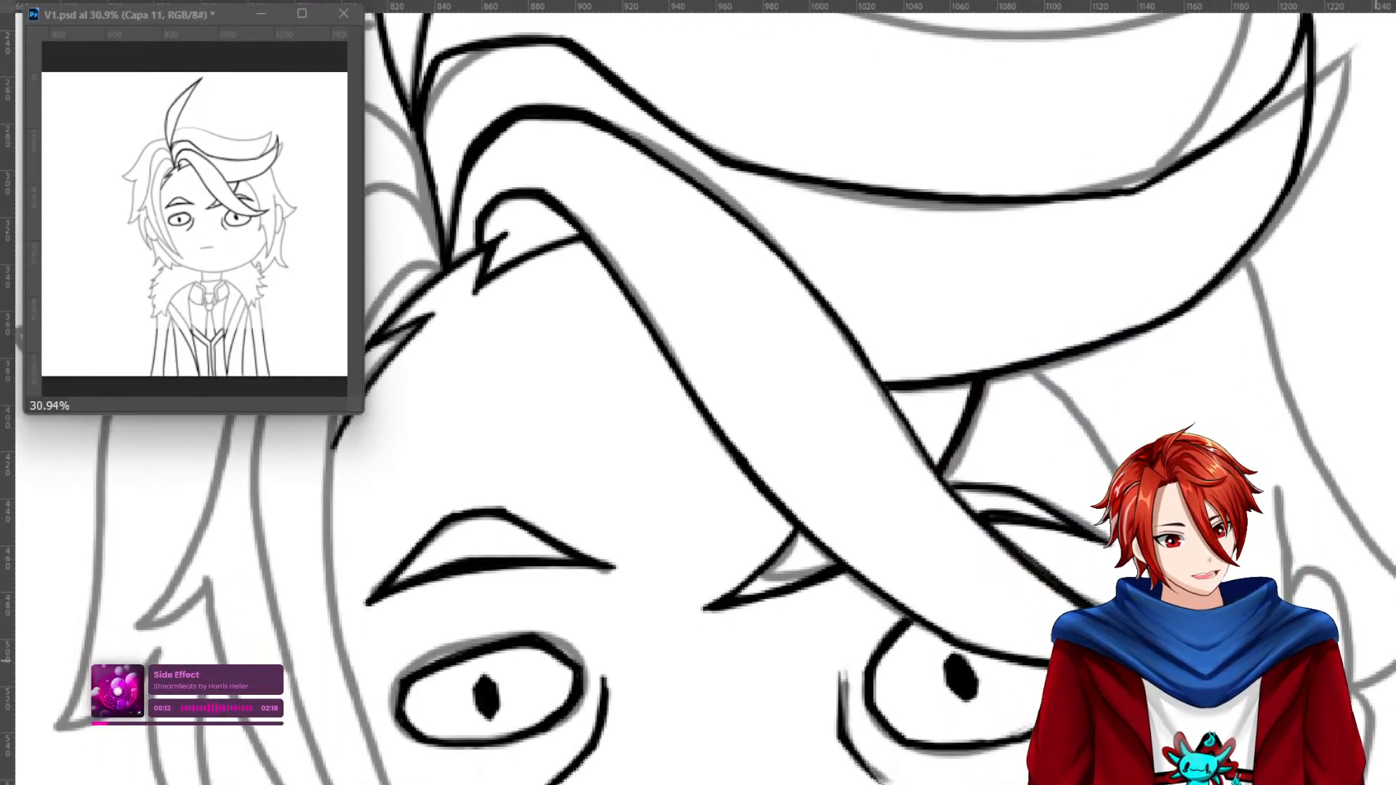
drag(645, 362, 743, 440)
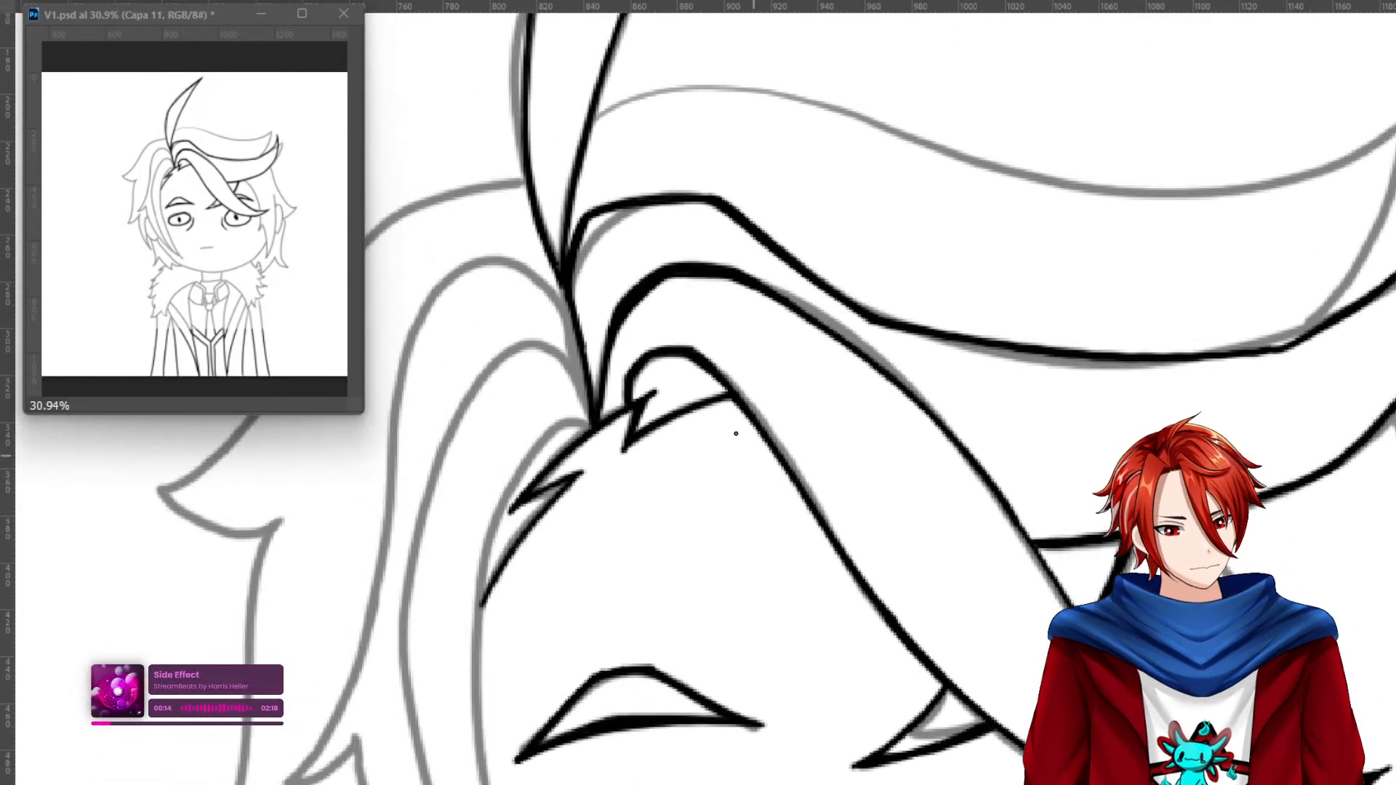
mouse_move(594, 350)
mouse_down()
mouse_move(624, 258)
mouse_move(751, 270)
mouse_move(1120, 445)
mouse_move(1364, 349)
mouse_up()
key(ctrl+z)
mouse_move(575, 323)
mouse_down()
mouse_move(665, 235)
mouse_move(891, 332)
mouse_move(1088, 439)
mouse_move(1378, 362)
mouse_up()
drag(883, 398, 1047, 673)
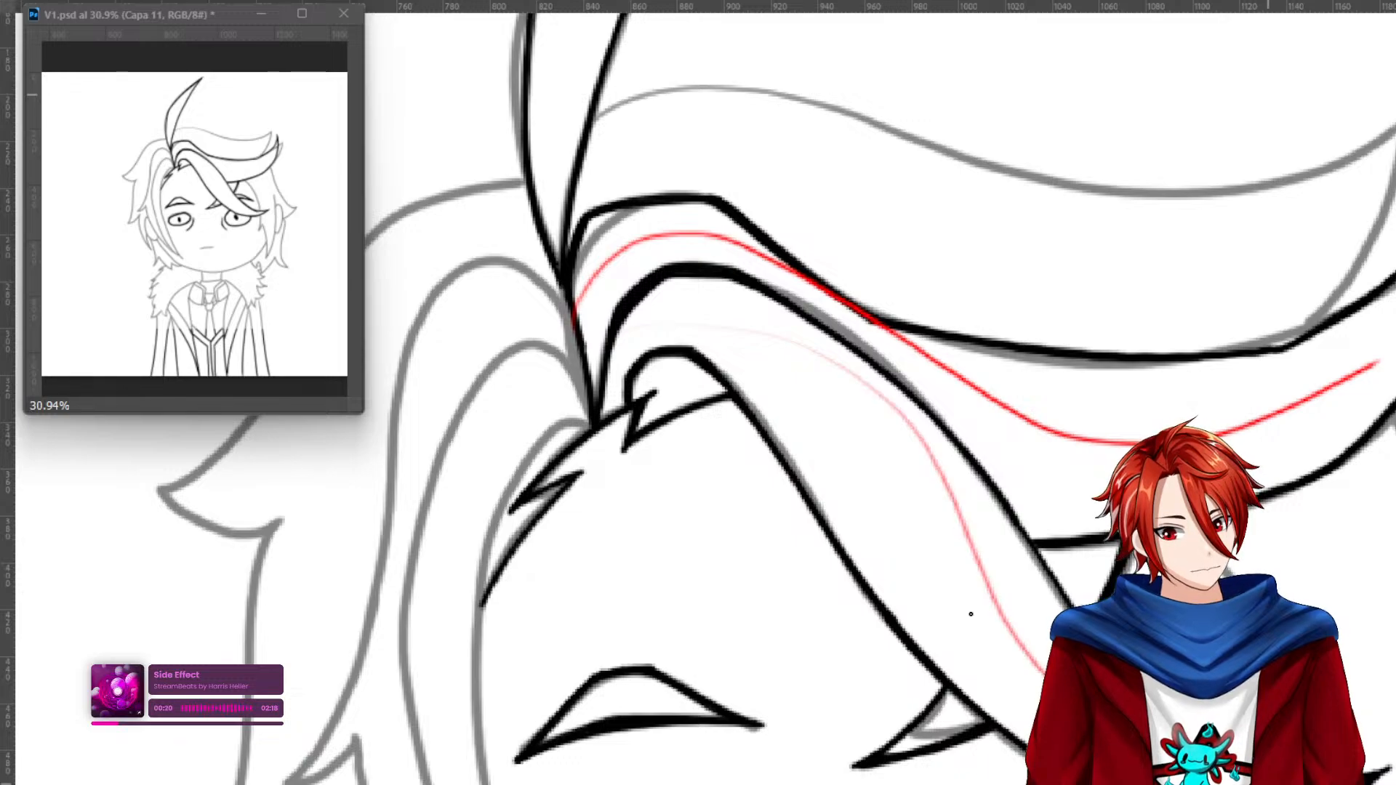
Continue the thin red flow curves on Capa 11 along the two left-hand side locks and the upright tuft.
drag(578, 361, 450, 781)
mouse_move(552, 289)
mouse_down()
mouse_move(433, 386)
mouse_move(368, 742)
mouse_up()
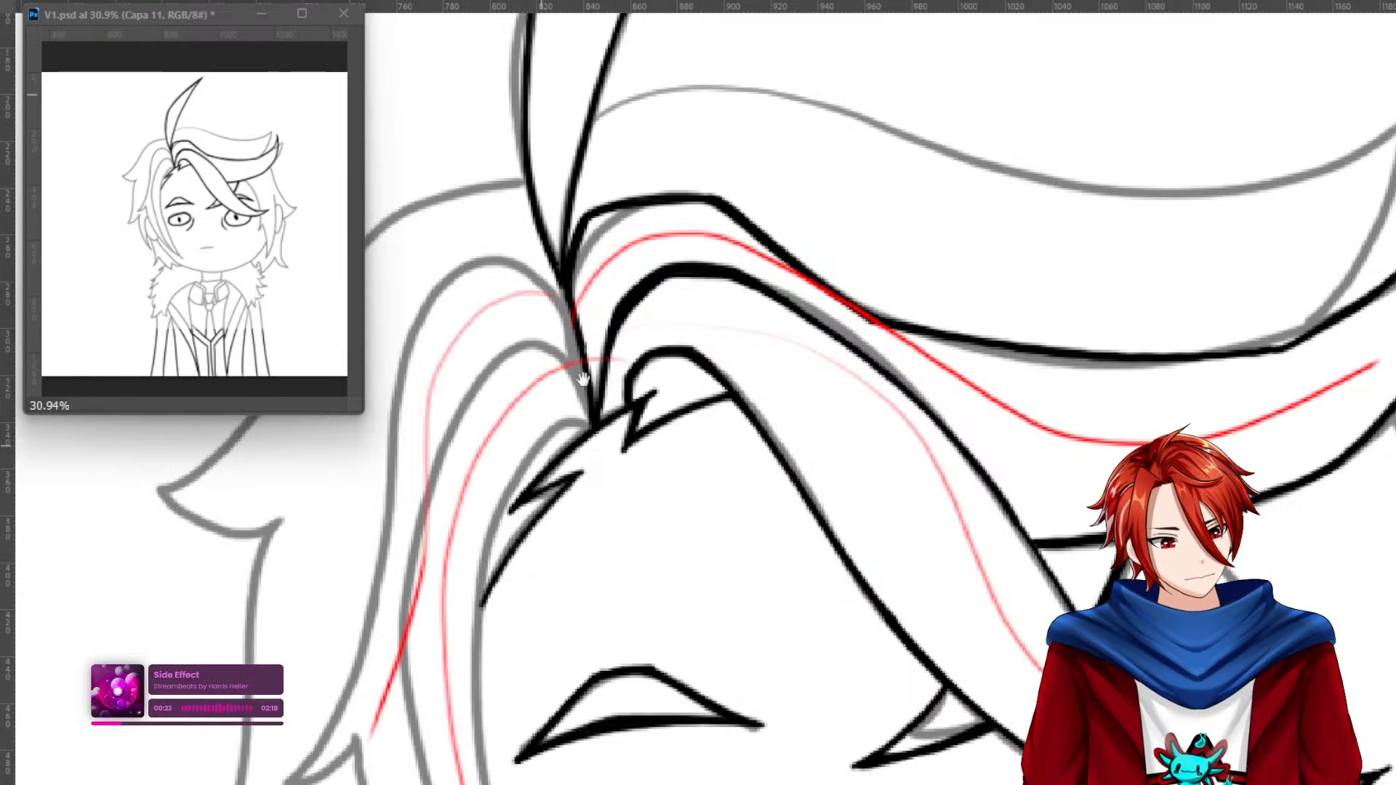
drag(637, 315, 618, 664)
drag(529, 634, 749, 18)
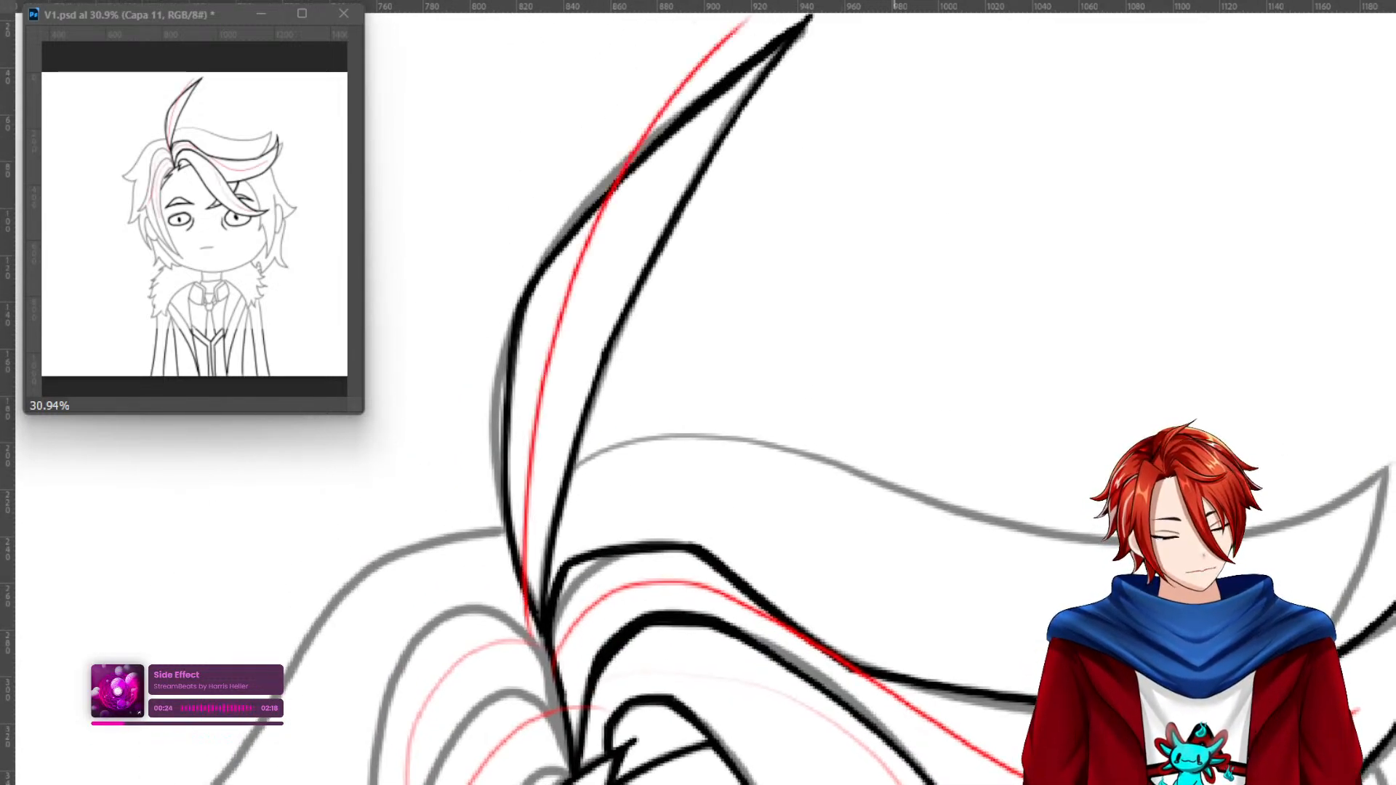
key(ctrl+minus)
key(ctrl+minus)
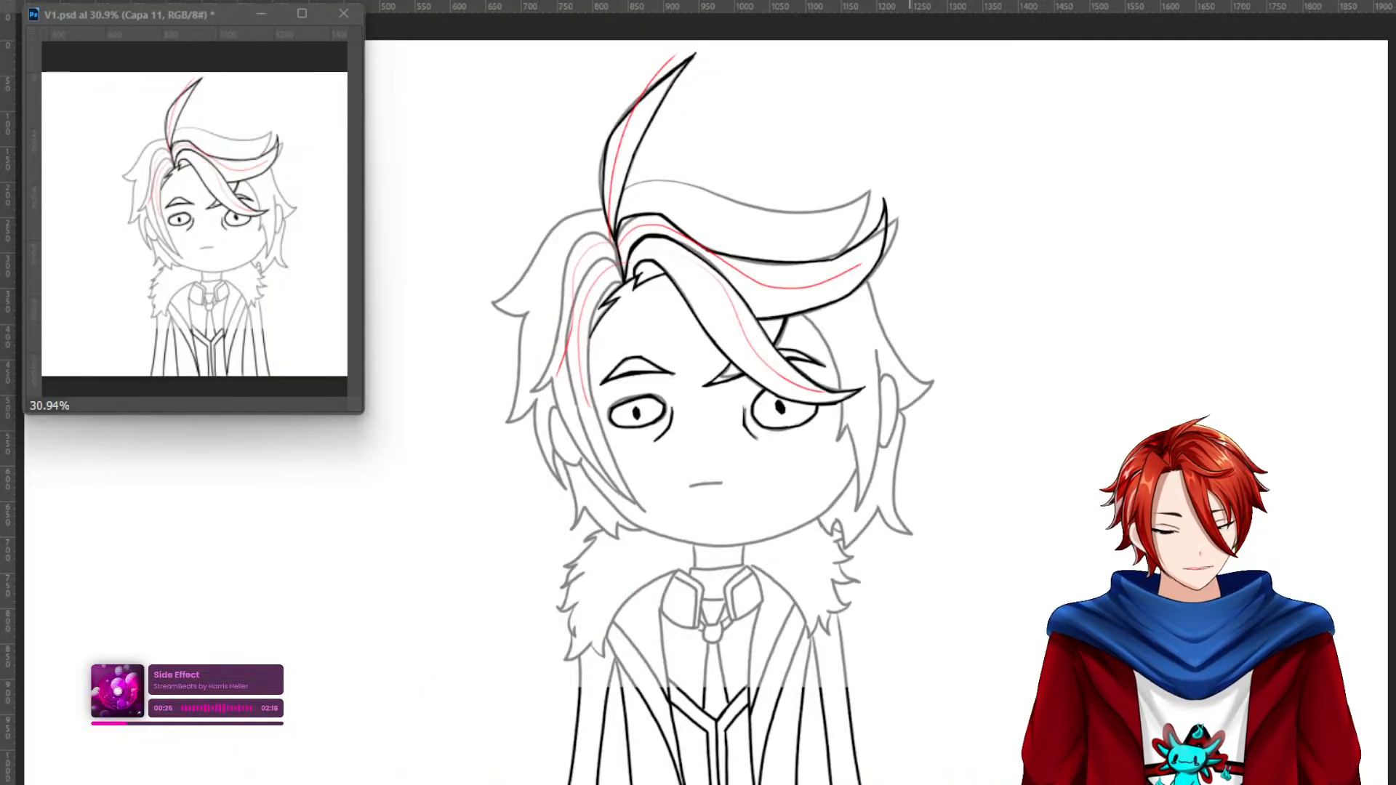
Undo all the red flow curves and return to layer Capa 10.
key(ctrl+z)
key(ctrl+z)
key(ctrl+z)
key(ctrl+z)
key(ctrl+z)
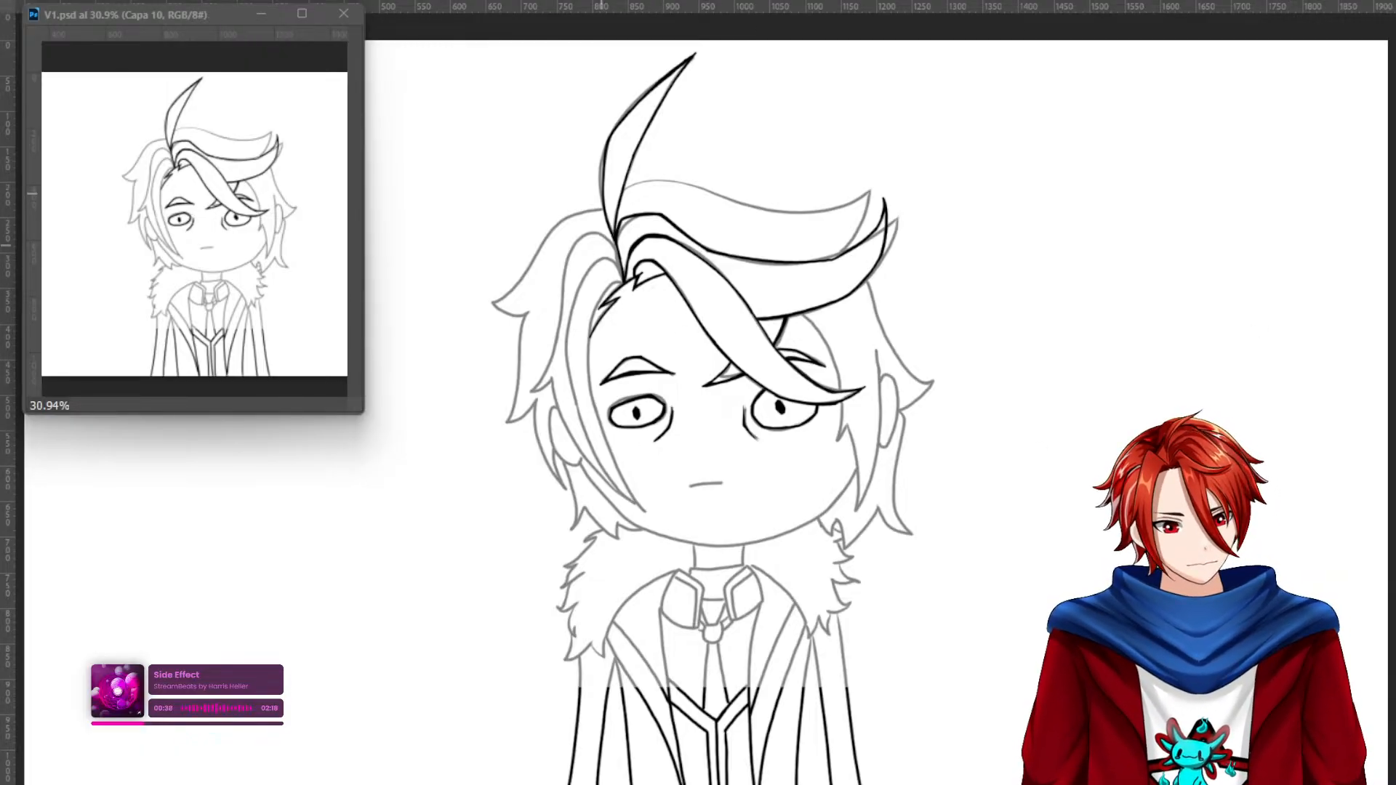
Ink the arched top of the outermost left-hand side lock in black, starting from the hair parting.
key(z)
drag(617, 229, 762, 339)
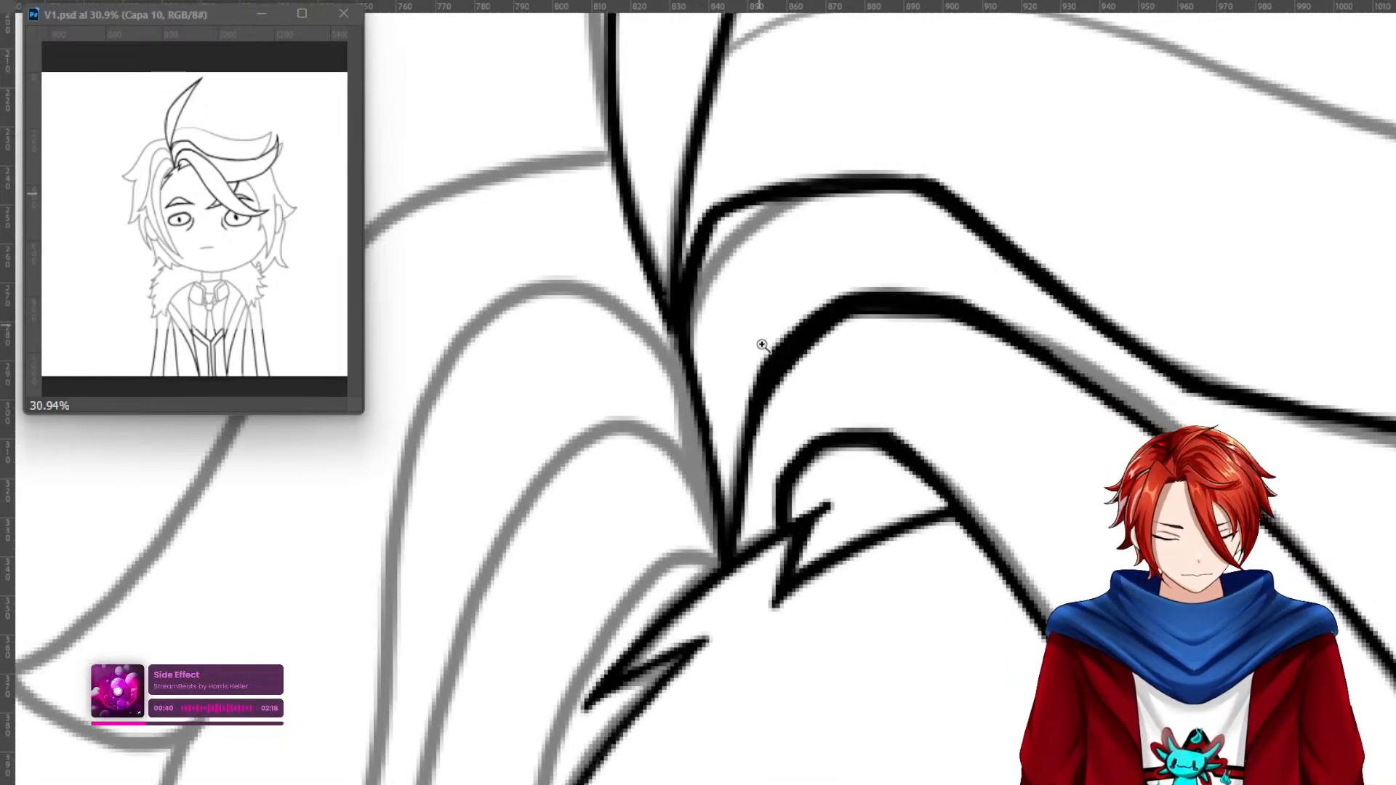
mouse_move(656, 348)
mouse_down()
mouse_move(919, 308)
mouse_move(958, 284)
mouse_move(873, 225)
mouse_move(945, 259)
mouse_move(989, 256)
mouse_up()
key(ctrl+z)
key(r)
mouse_move(1087, 264)
mouse_down()
mouse_move(882, 172)
mouse_move(880, 359)
mouse_up()
mouse_move(848, 294)
mouse_down()
mouse_move(765, 306)
mouse_move(882, 307)
mouse_move(769, 299)
mouse_move(674, 405)
mouse_move(772, 312)
mouse_move(701, 370)
mouse_move(792, 316)
mouse_move(770, 312)
mouse_move(850, 304)
mouse_up()
mouse_move(790, 523)
mouse_down()
mouse_move(773, 397)
mouse_move(954, 484)
mouse_up()
mouse_move(741, 276)
mouse_down()
mouse_move(671, 447)
mouse_move(740, 276)
mouse_up()
mouse_move(668, 456)
mouse_down()
mouse_move(729, 319)
mouse_move(770, 265)
mouse_move(723, 322)
mouse_move(766, 265)
mouse_move(741, 290)
mouse_move(788, 248)
mouse_move(736, 280)
mouse_move(671, 466)
mouse_up()
drag(703, 548, 674, 486)
mouse_move(736, 228)
mouse_down()
mouse_move(712, 261)
mouse_move(780, 232)
mouse_move(722, 256)
mouse_move(869, 229)
mouse_up()
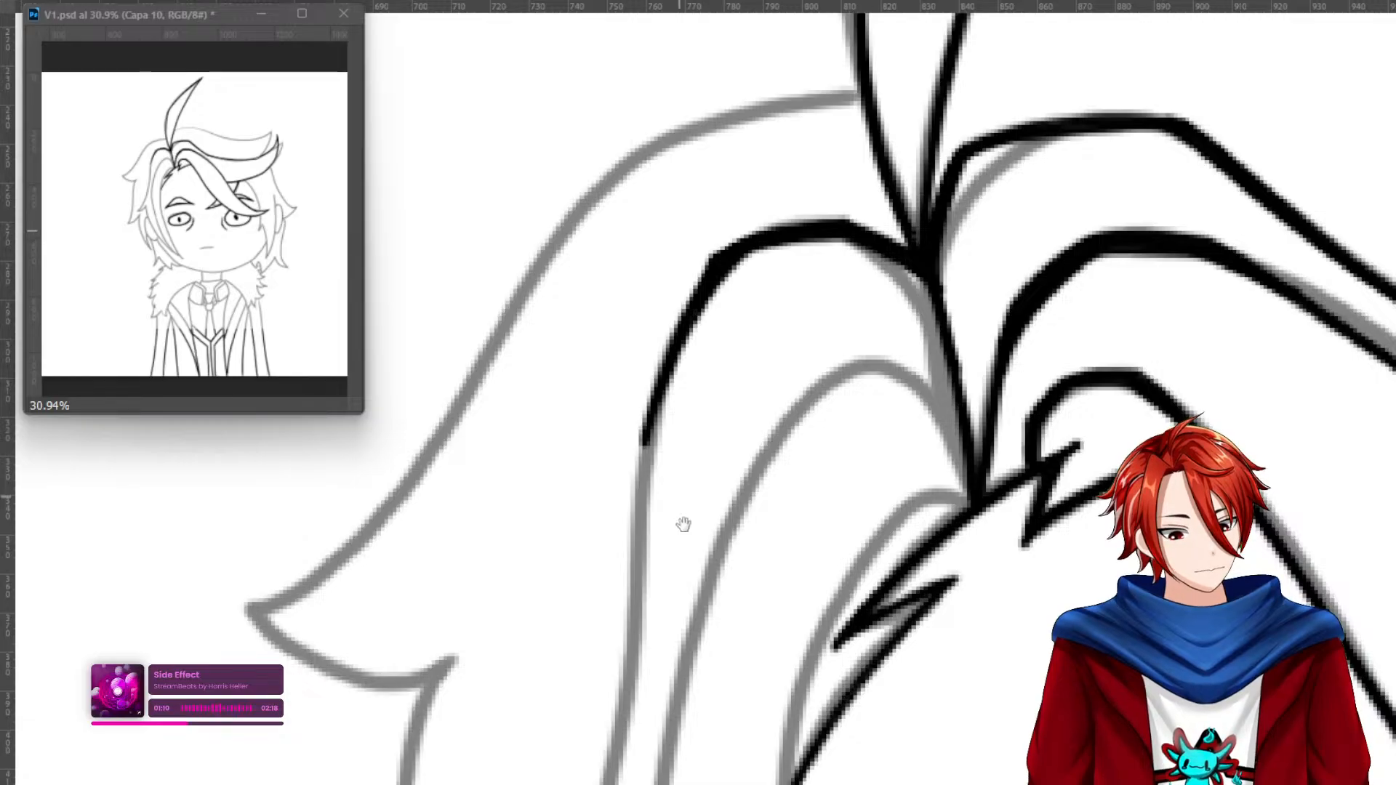
Extend the outer side lock's black edge downward along the grey sketch toward its flicked tip.
drag(679, 517, 717, 212)
mouse_move(657, 135)
mouse_down()
mouse_move(645, 359)
mouse_move(575, 658)
mouse_move(622, 512)
mouse_move(652, 125)
mouse_move(693, 36)
mouse_move(653, 196)
mouse_up()
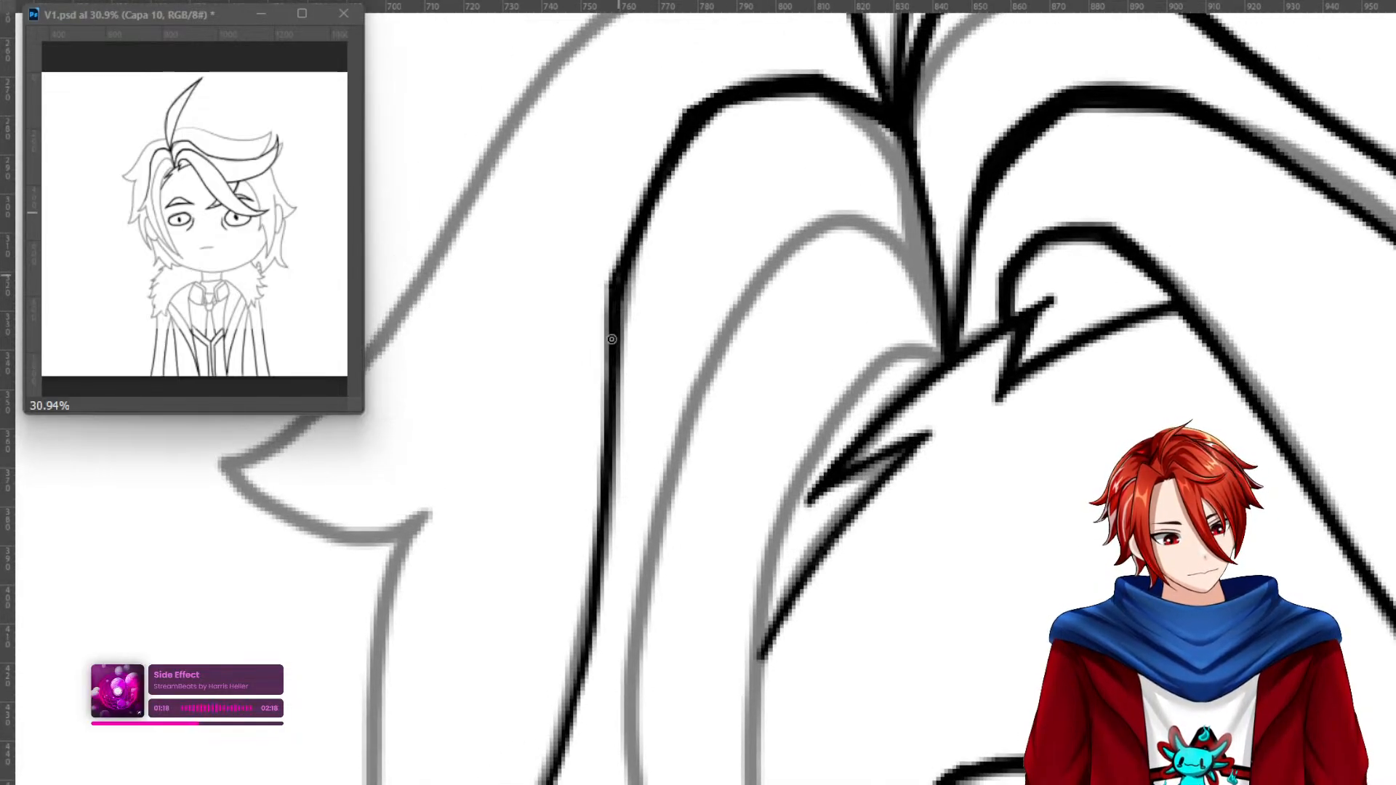
drag(617, 587, 832, 243)
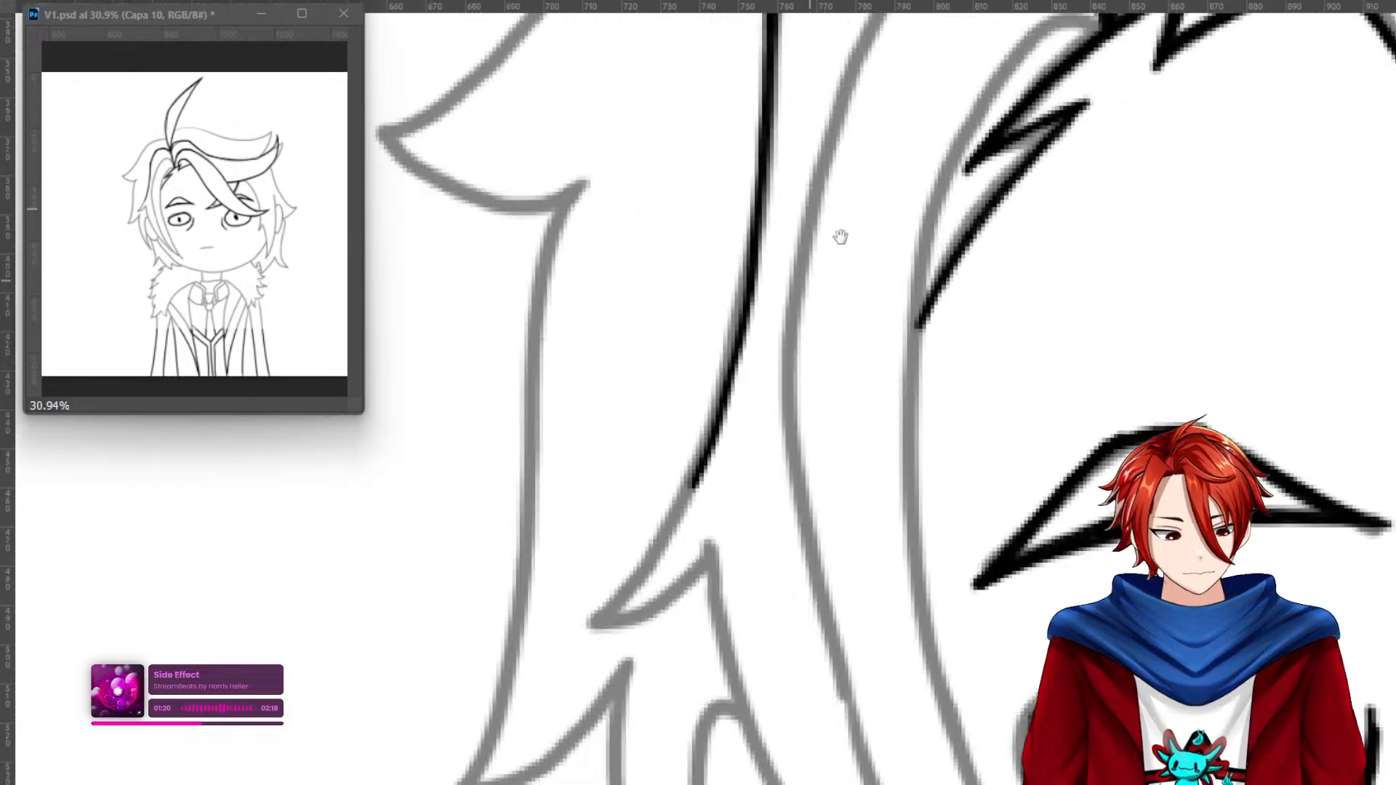
mouse_move(761, 383)
mouse_down()
mouse_move(705, 475)
mouse_move(762, 385)
mouse_move(772, 397)
mouse_up()
key(ctrl+z)
key(r)
mouse_move(1019, 383)
mouse_down()
mouse_move(966, 228)
mouse_move(483, 446)
mouse_move(664, 490)
mouse_move(727, 353)
mouse_move(624, 501)
mouse_move(692, 391)
mouse_move(623, 508)
mouse_move(584, 676)
mouse_up()
key(ctrl+z)
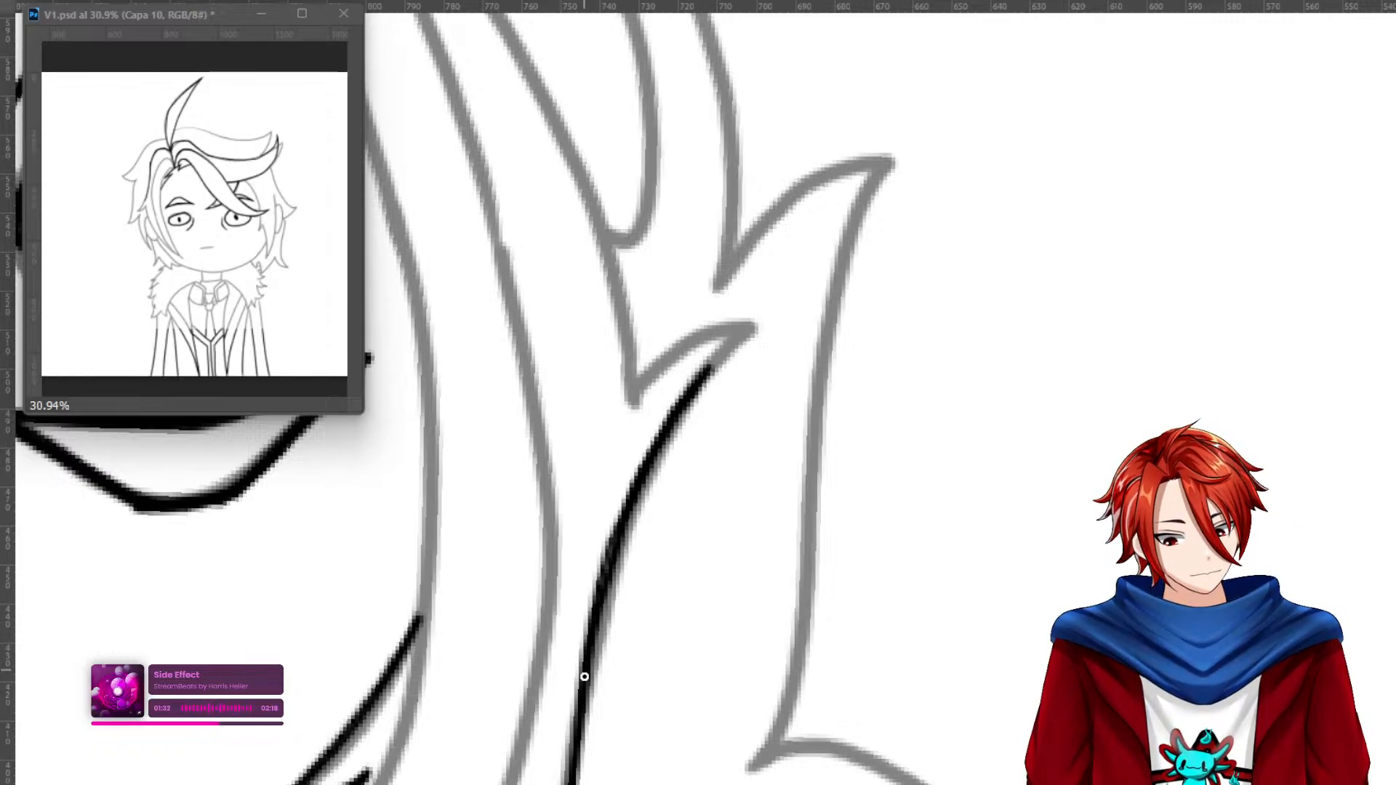
Ink the outer side lock's pointed flick and the notch beneath it.
mouse_move(709, 373)
mouse_down()
mouse_move(742, 344)
mouse_move(705, 373)
mouse_up()
mouse_move(762, 328)
mouse_down()
mouse_move(673, 346)
mouse_move(748, 327)
mouse_move(649, 371)
mouse_move(661, 352)
mouse_move(628, 418)
mouse_move(626, 352)
mouse_move(616, 440)
mouse_move(616, 292)
mouse_up()
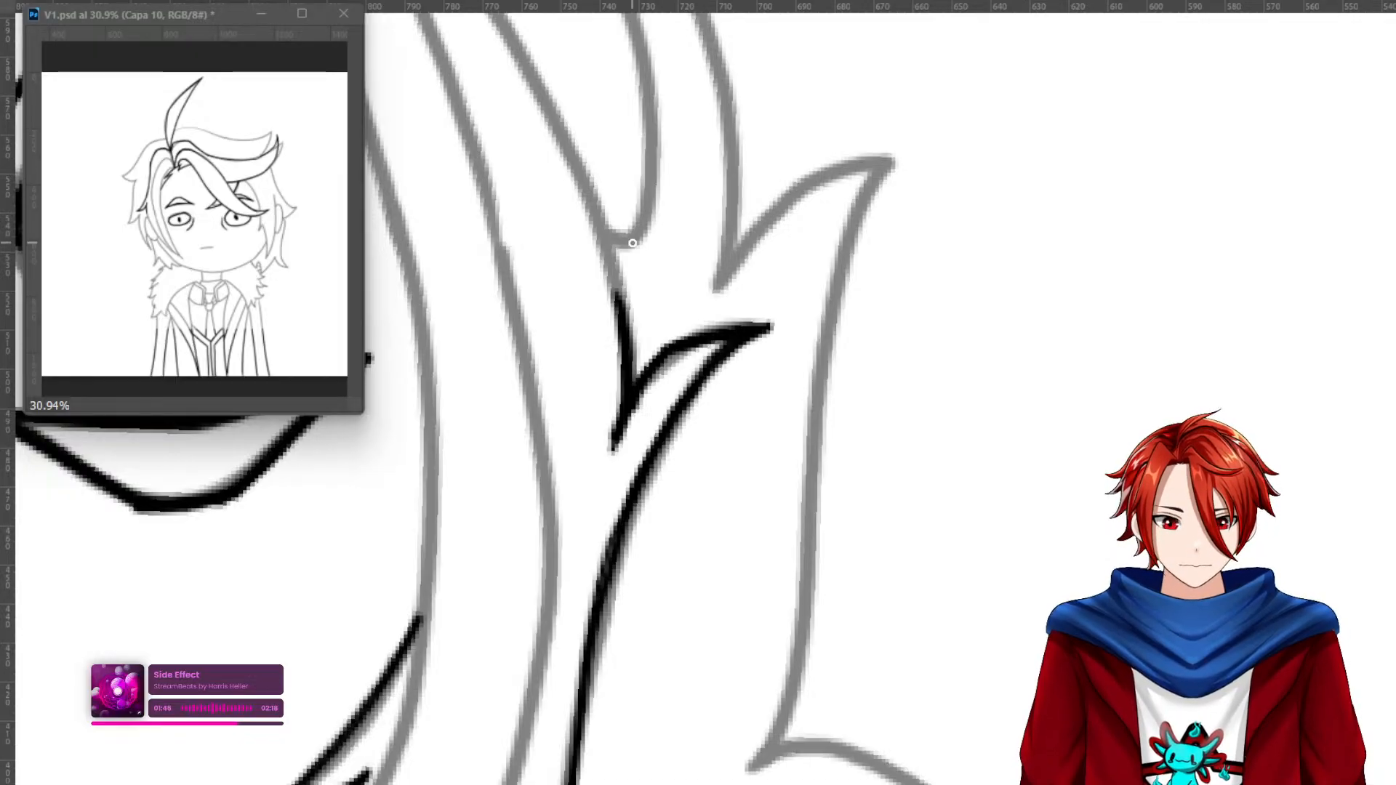
key(Escape)
Ink the long curve running from the notch past the ear toward the side lock's lower point.
mouse_move(817, 535)
mouse_down()
mouse_move(662, 206)
mouse_move(667, 290)
mouse_move(783, 513)
mouse_move(980, 731)
mouse_move(848, 604)
mouse_move(746, 470)
mouse_move(661, 295)
mouse_move(636, 210)
mouse_move(631, 96)
mouse_move(639, 212)
mouse_move(718, 422)
mouse_move(811, 564)
mouse_move(1013, 769)
mouse_up()
mouse_move(649, 241)
mouse_down()
mouse_move(741, 461)
mouse_move(842, 601)
mouse_move(982, 742)
mouse_move(1079, 782)
mouse_up()
mouse_move(1109, 727)
mouse_down()
mouse_move(892, 499)
mouse_move(827, 473)
mouse_move(857, 636)
mouse_up()
drag(788, 480, 841, 600)
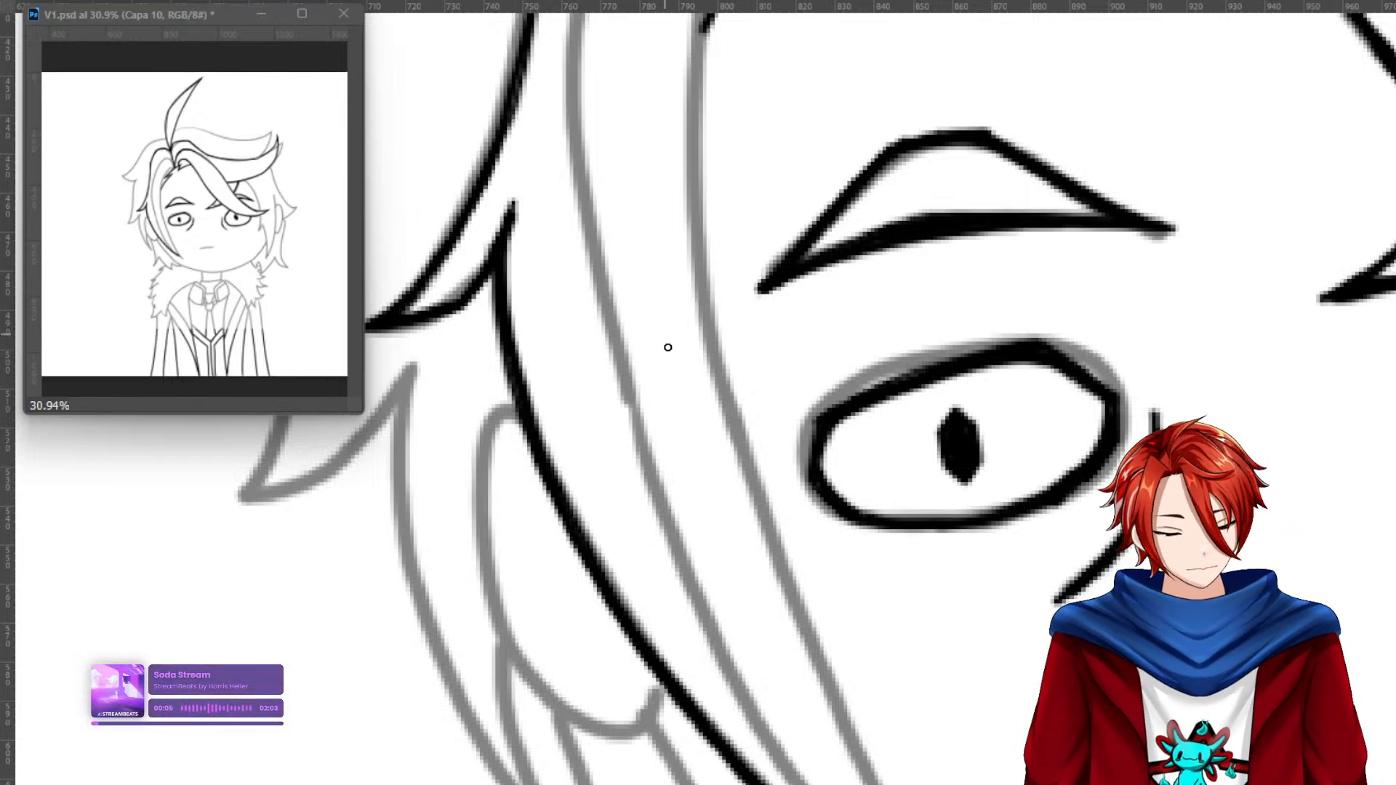
Ink the arched top of the second left-hand side lock in black from the base of the parting.
scroll(653, 311, up, 10)
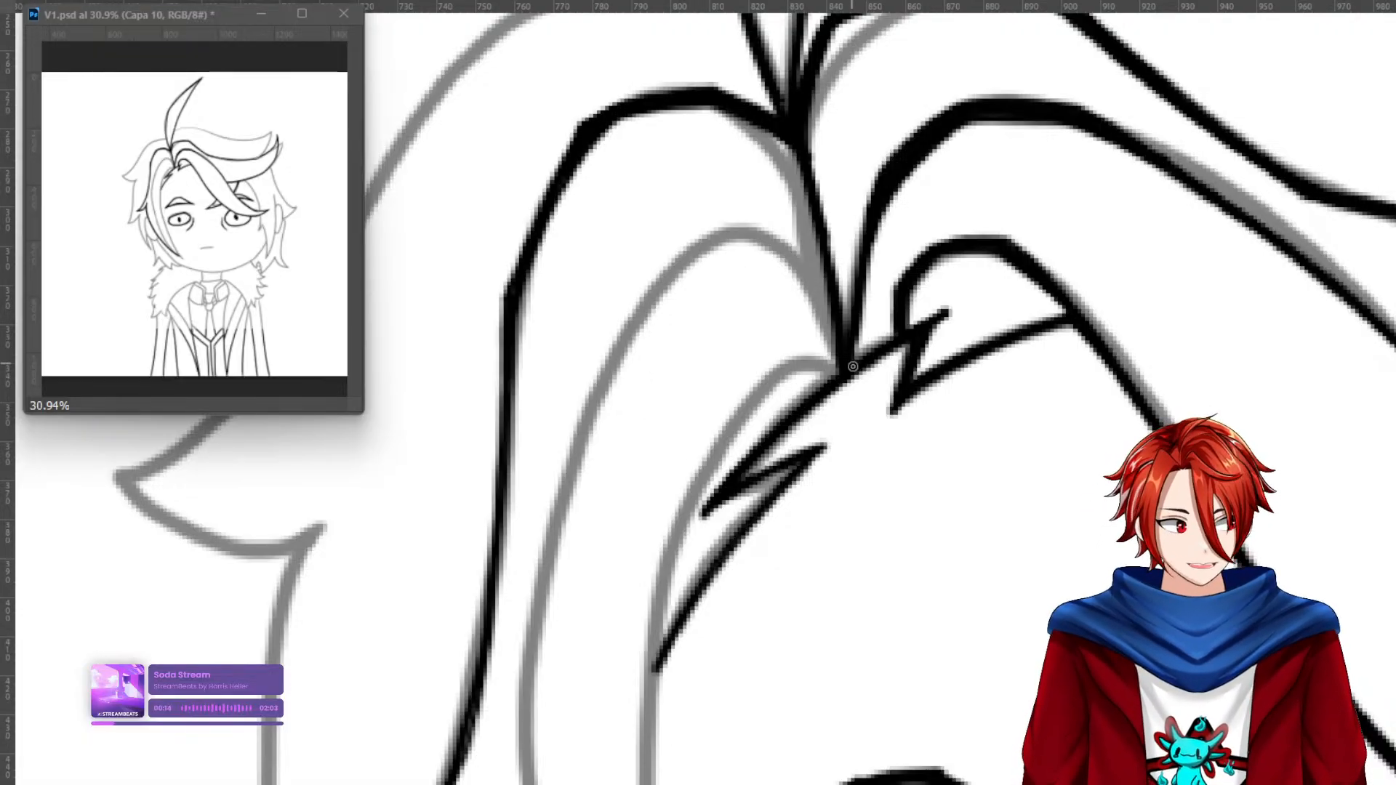
mouse_move(833, 287)
mouse_down()
mouse_move(754, 225)
mouse_move(815, 261)
mouse_move(825, 272)
mouse_move(754, 228)
mouse_move(833, 293)
mouse_move(820, 254)
mouse_up()
mouse_move(748, 227)
mouse_down()
mouse_move(723, 234)
mouse_move(767, 231)
mouse_move(691, 253)
mouse_move(665, 283)
mouse_move(565, 490)
mouse_move(527, 720)
mouse_up()
mouse_move(685, 250)
mouse_down()
mouse_move(539, 572)
mouse_move(536, 764)
mouse_move(557, 537)
mouse_move(683, 251)
mouse_move(604, 399)
mouse_move(688, 243)
mouse_move(603, 403)
mouse_move(533, 763)
mouse_move(407, 262)
mouse_move(493, 182)
mouse_up()
drag(541, 427, 492, 225)
Continue the second side lock's edge down beside the eye until it meets the long curve at the lower point.
mouse_move(454, 35)
mouse_down()
mouse_move(467, 141)
mouse_move(582, 546)
mouse_up()
key(ctrl+z)
drag(459, 47, 563, 518)
mouse_move(477, 194)
mouse_down()
mouse_move(456, 53)
mouse_move(569, 532)
mouse_up()
drag(605, 589, 526, 498)
mouse_move(433, 382)
mouse_down()
mouse_move(572, 590)
mouse_move(723, 738)
mouse_move(508, 514)
mouse_move(411, 353)
mouse_move(481, 469)
mouse_move(727, 743)
mouse_up()
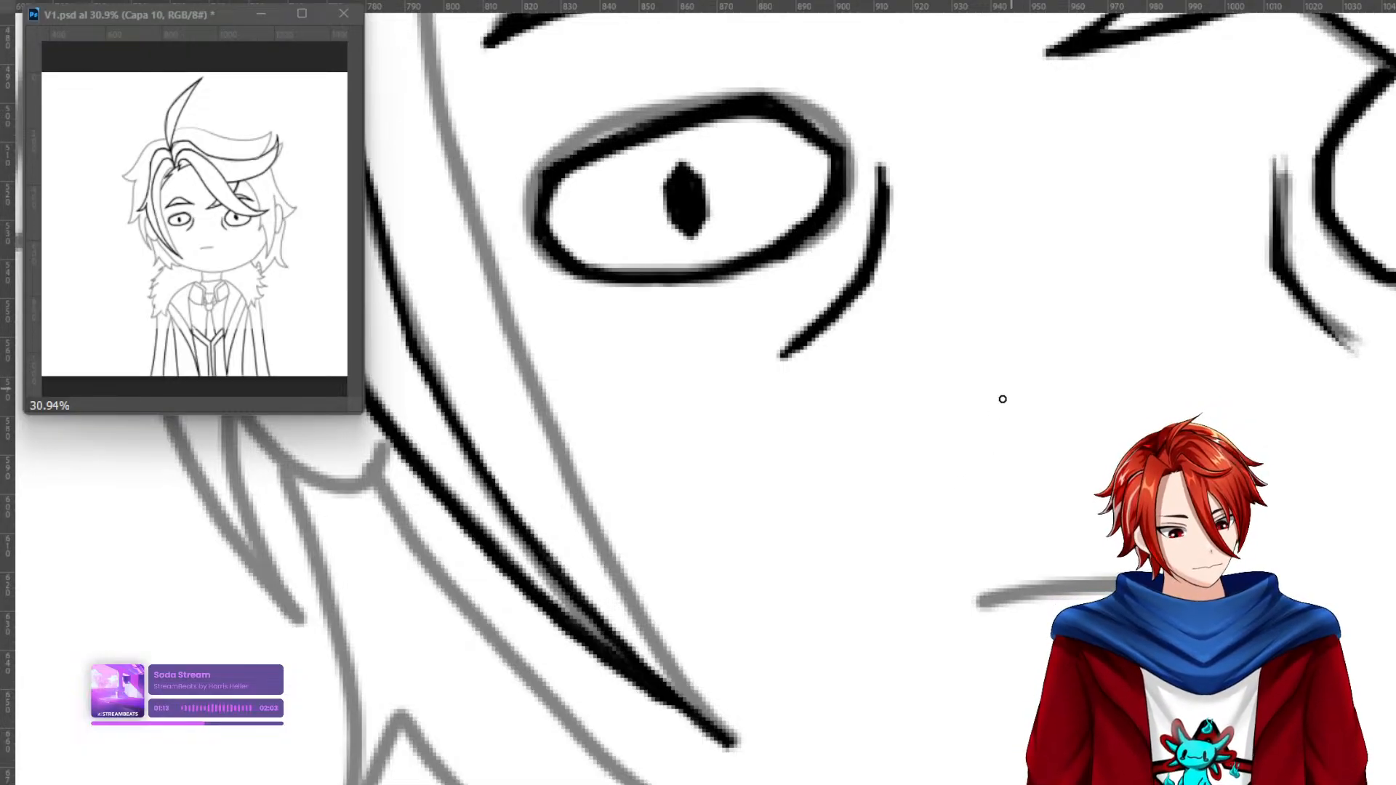
Try practice outlines over the mouth: a small circle, and a larger angular shape with a rounded inner contour.
mouse_move(1003, 436)
mouse_down()
mouse_move(926, 551)
mouse_move(1009, 602)
mouse_move(959, 458)
mouse_up()
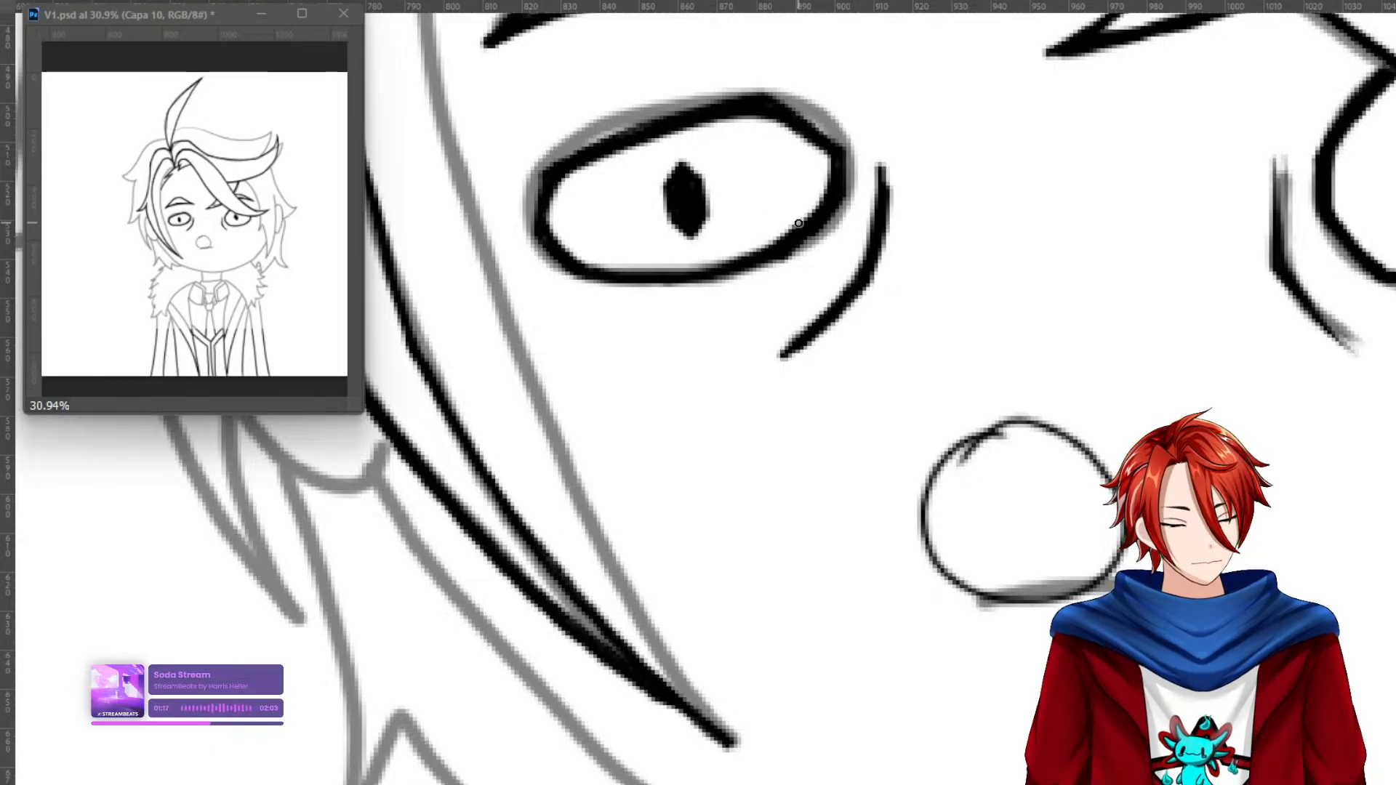
key(ctrl+z)
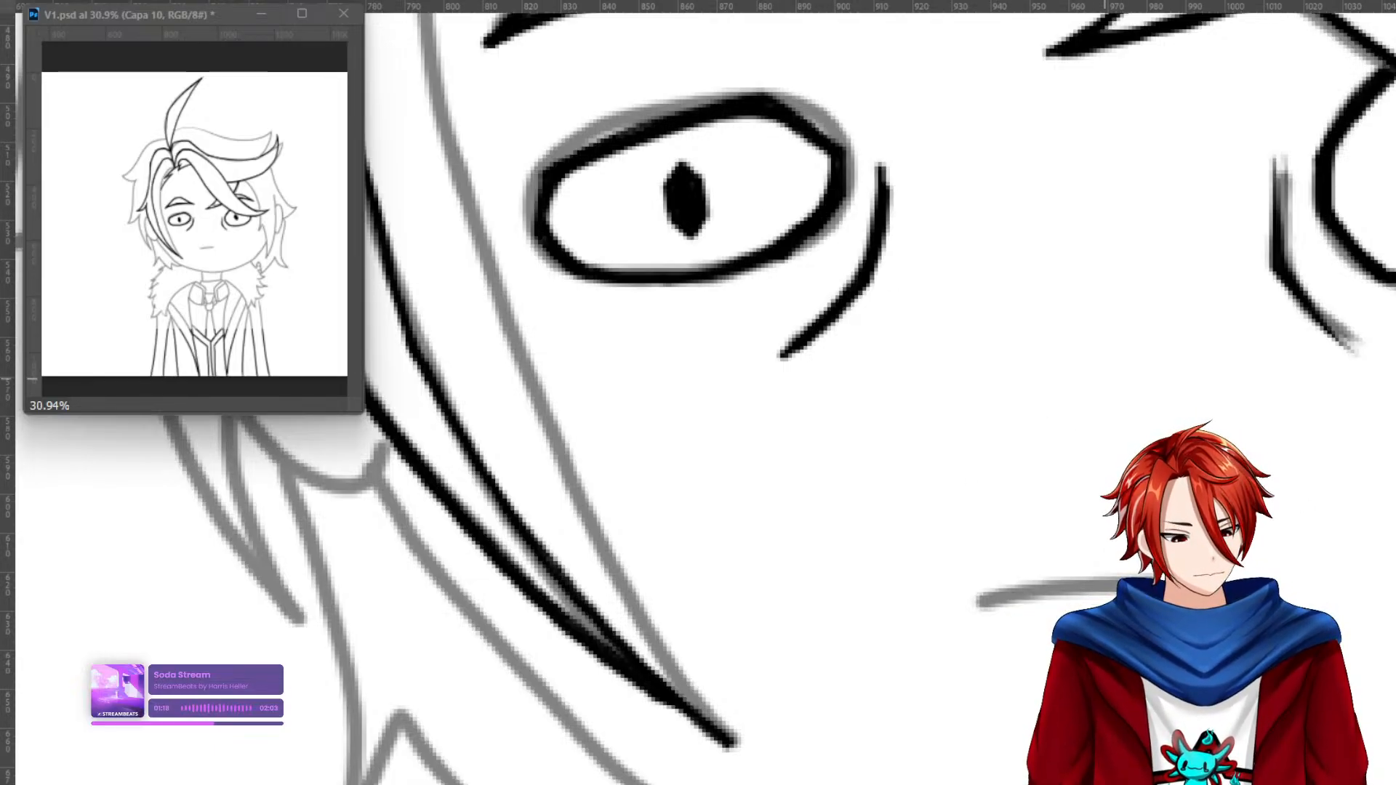
mouse_move(993, 368)
mouse_down()
mouse_move(942, 430)
mouse_move(923, 536)
mouse_move(977, 613)
mouse_move(1012, 615)
mouse_up()
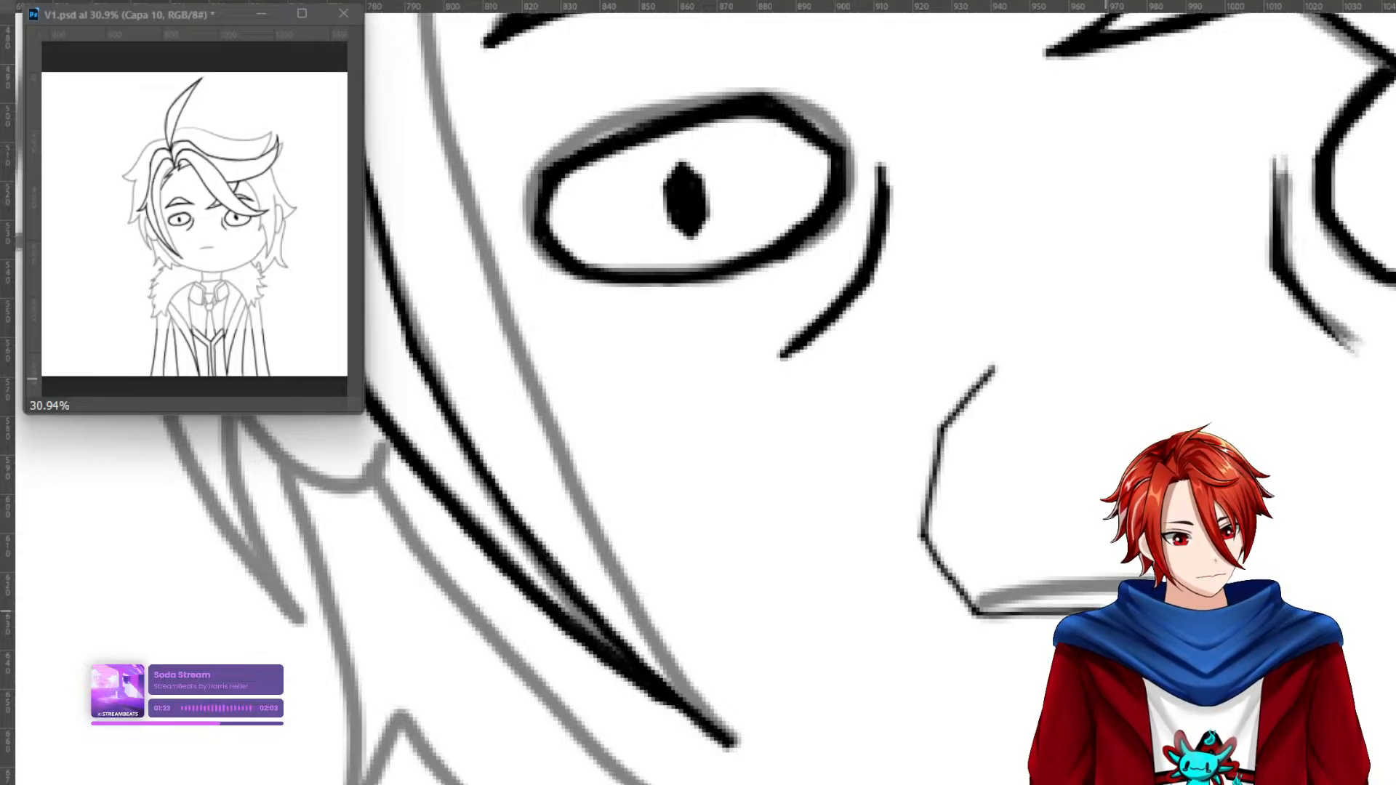
mouse_move(1210, 404)
mouse_down()
mouse_move(1047, 356)
mouse_move(991, 365)
mouse_up()
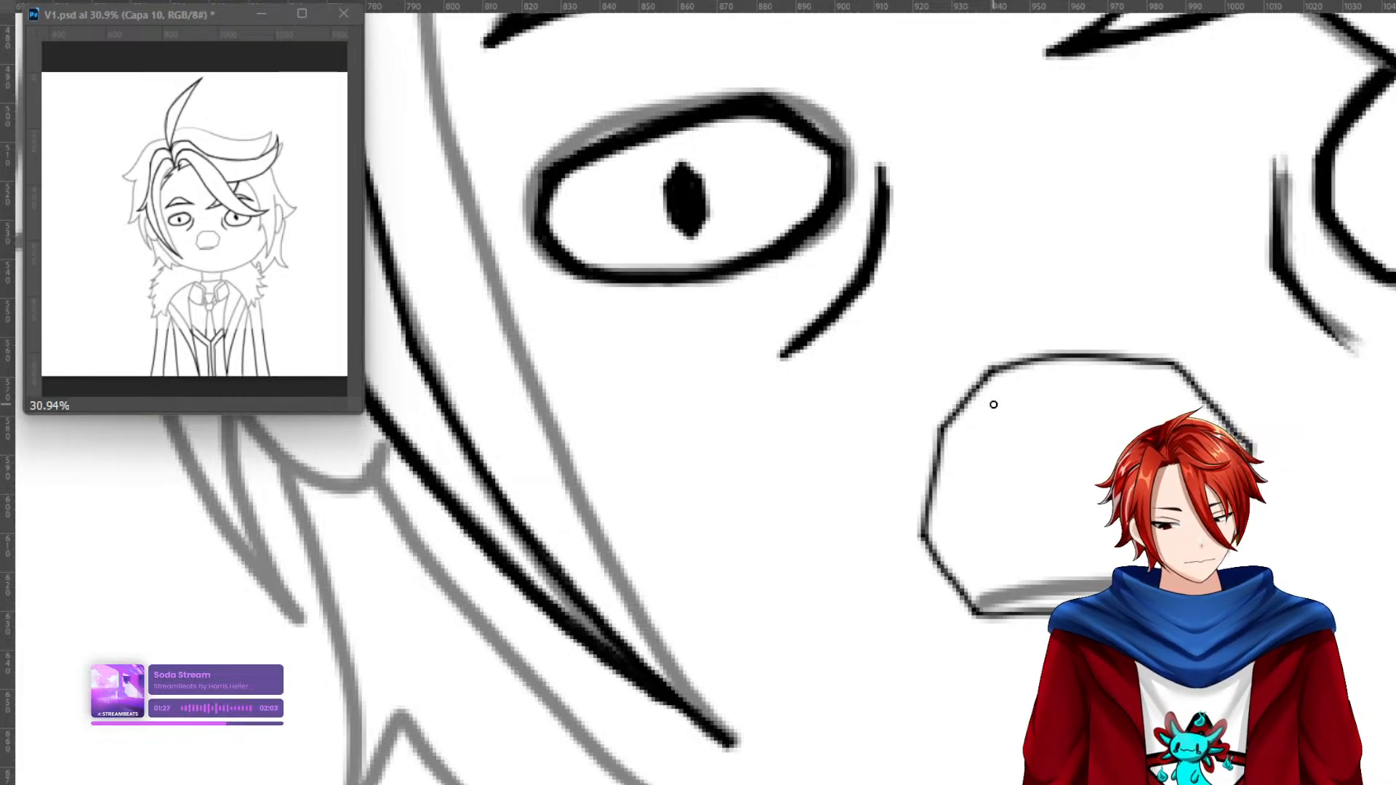
mouse_move(1010, 391)
mouse_down()
mouse_move(964, 444)
mouse_move(952, 524)
mouse_up()
drag(961, 469, 990, 592)
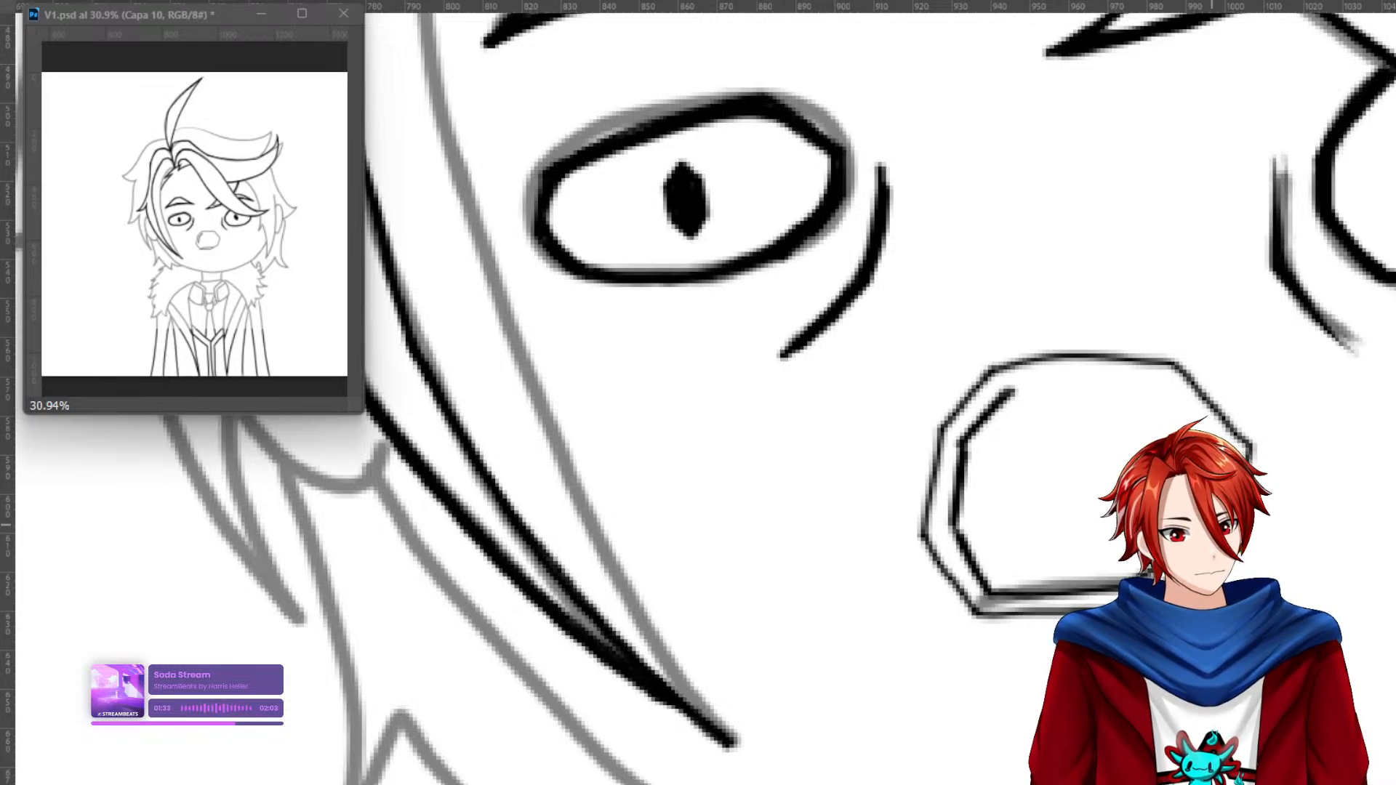
drag(1132, 386, 1007, 393)
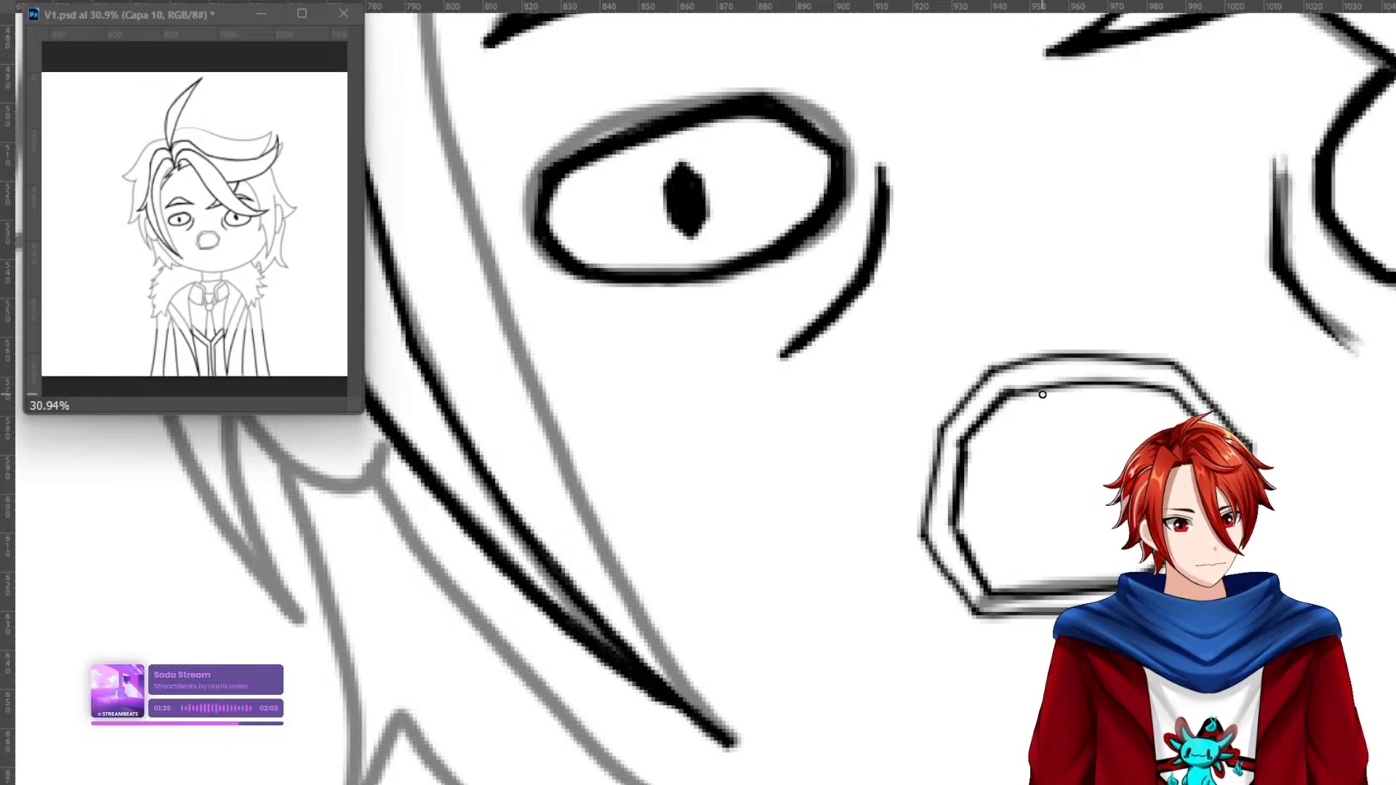
mouse_move(1118, 384)
mouse_down()
mouse_move(1039, 387)
mouse_move(978, 426)
mouse_move(958, 499)
mouse_move(1120, 580)
mouse_up()
mouse_move(1111, 382)
mouse_down()
mouse_move(1057, 385)
mouse_move(1037, 609)
mouse_up()
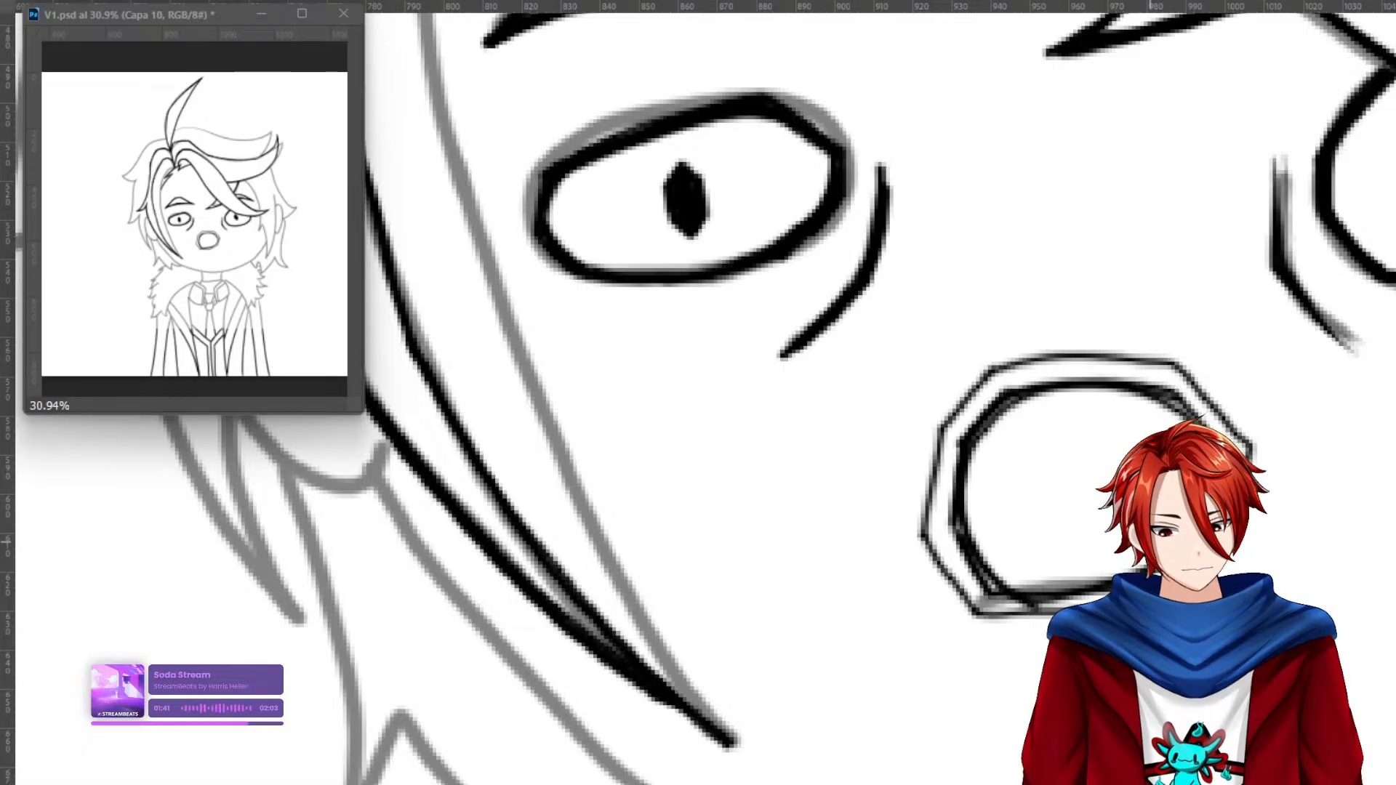
Undo the practice outlines drawn over the mouth.
key(ctrl+z)
key(ctrl+z)
key(ctrl+z)
key(ctrl+z)
key(ctrl+z)
key(ctrl+z)
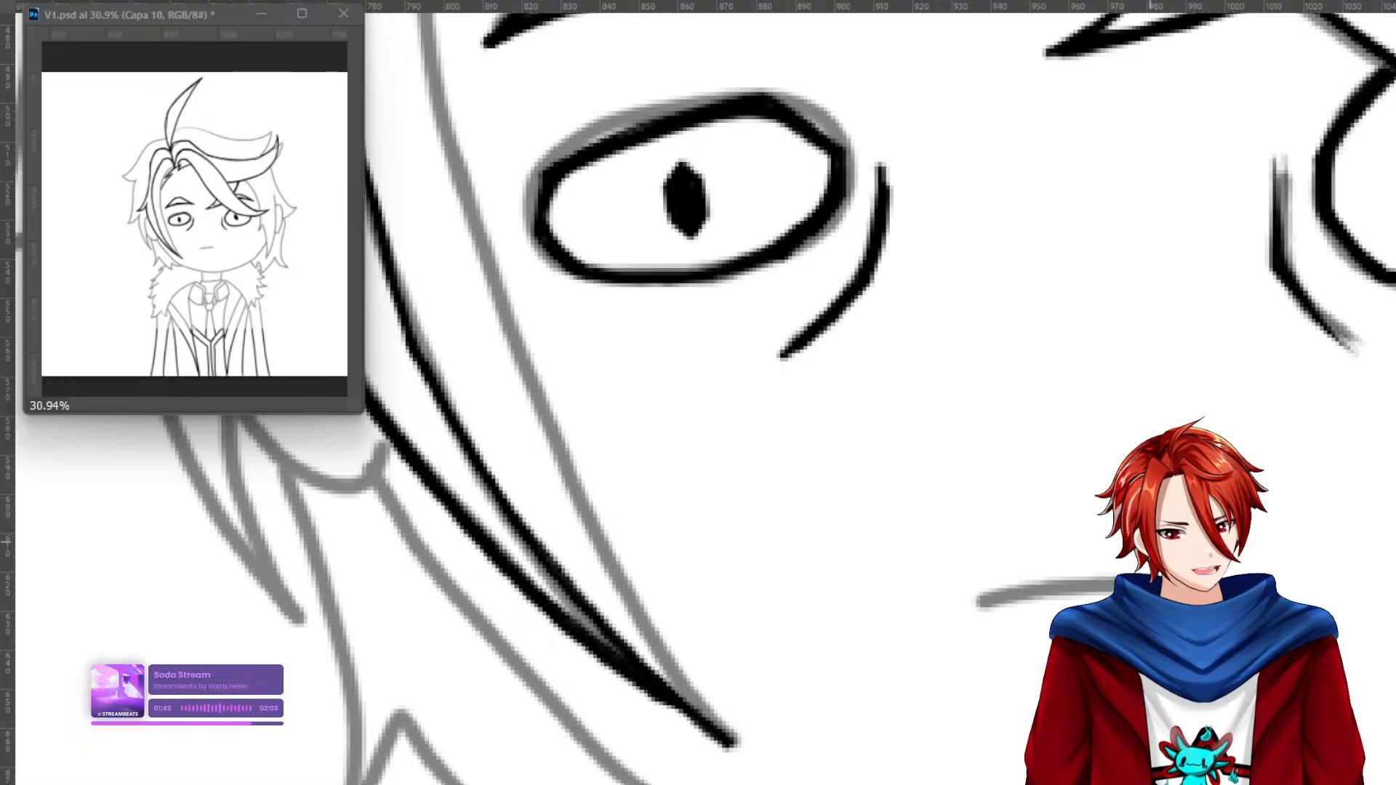
Refine the long side lock's lower tip where its two black edges converge.
drag(659, 700, 730, 747)
drag(622, 634, 705, 718)
key(ctrl+z)
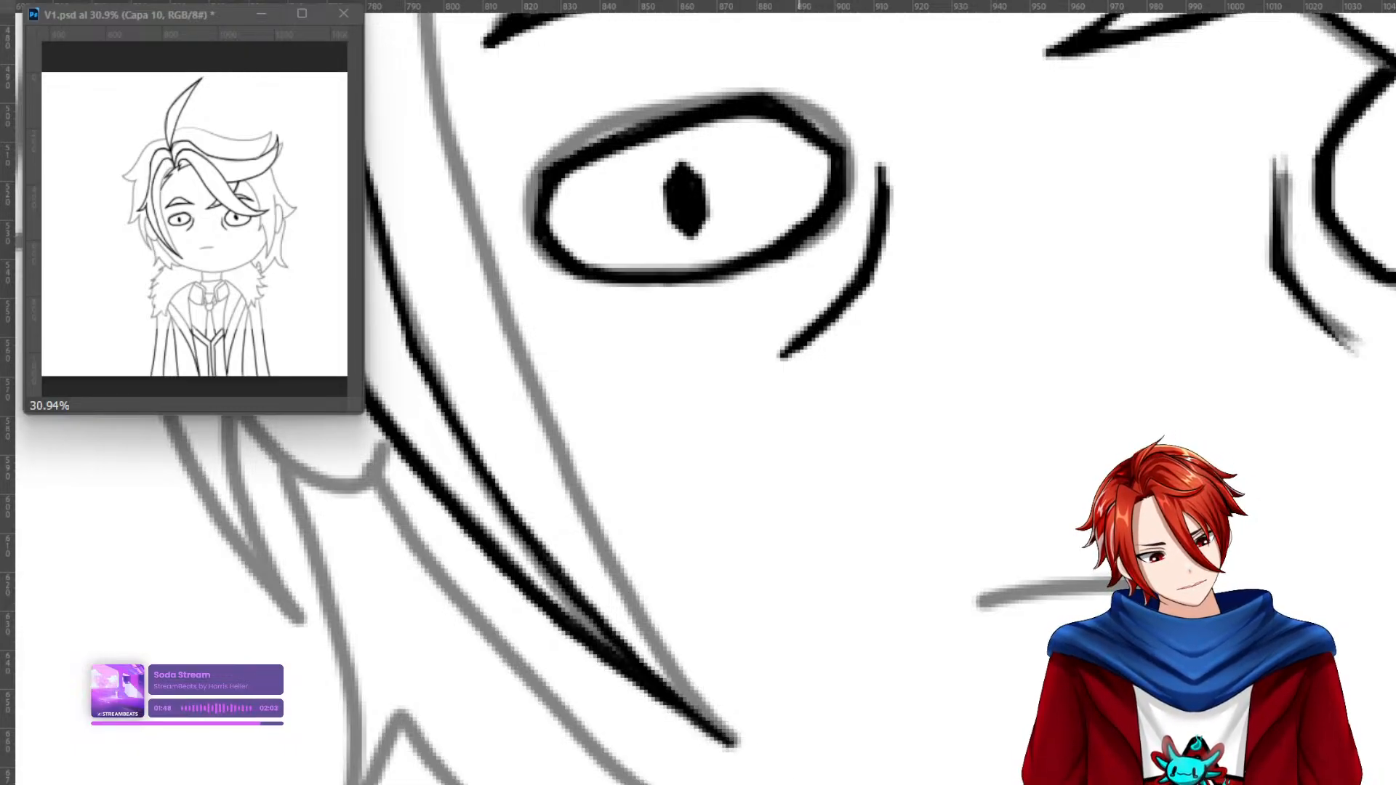
drag(543, 624, 749, 751)
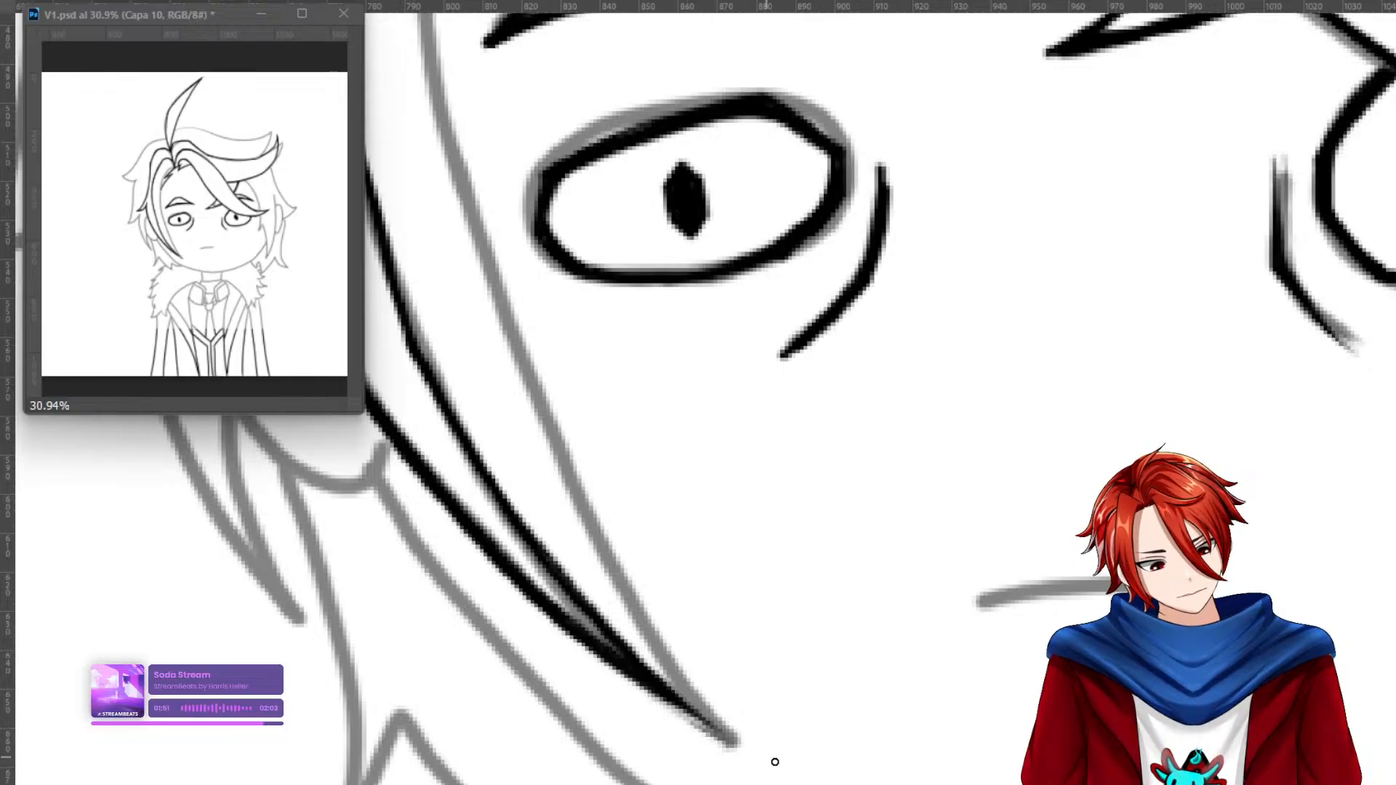
drag(654, 586, 752, 776)
Ink the top of the innermost left-hand fringe line in black, from the parting along the forehead hairline.
drag(676, 329, 734, 661)
drag(726, 389, 659, 284)
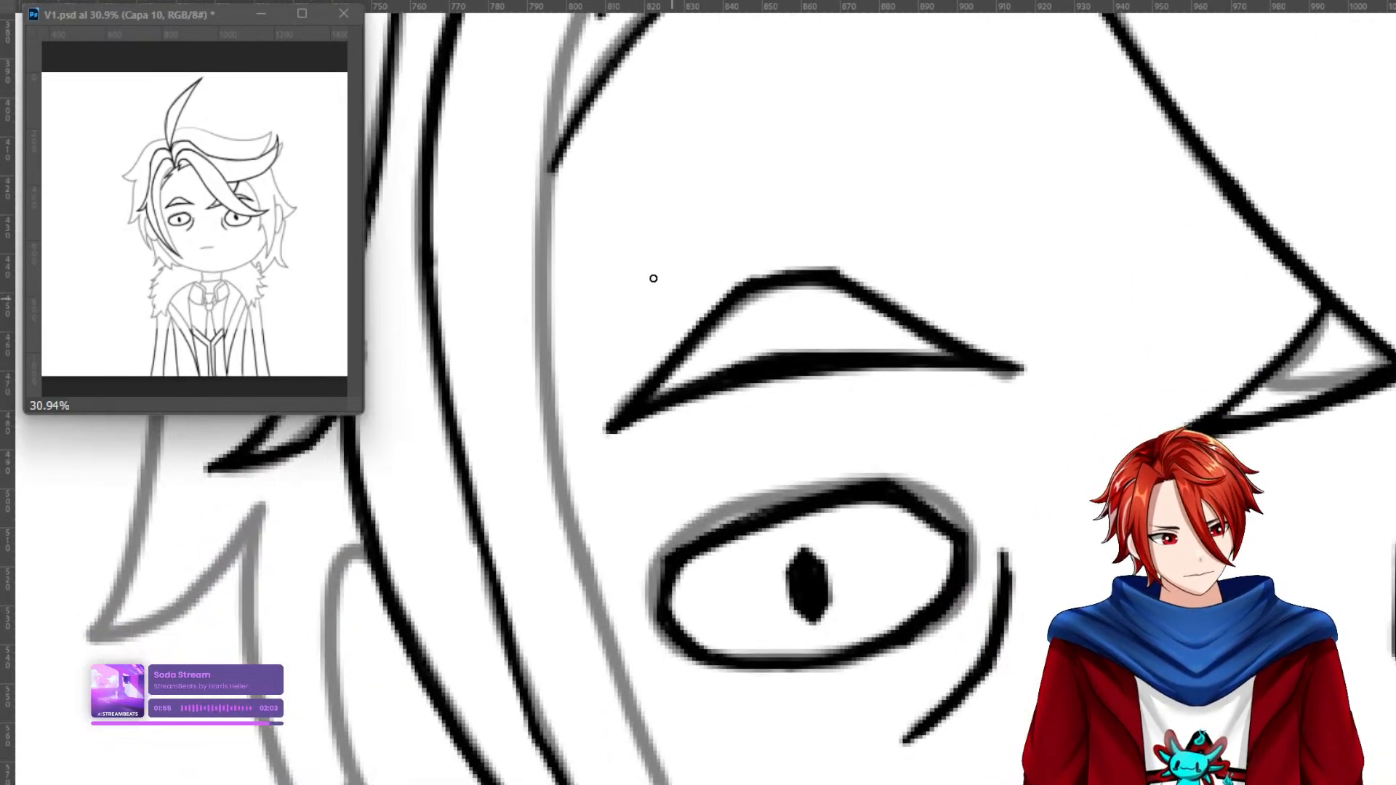
drag(601, 146, 651, 461)
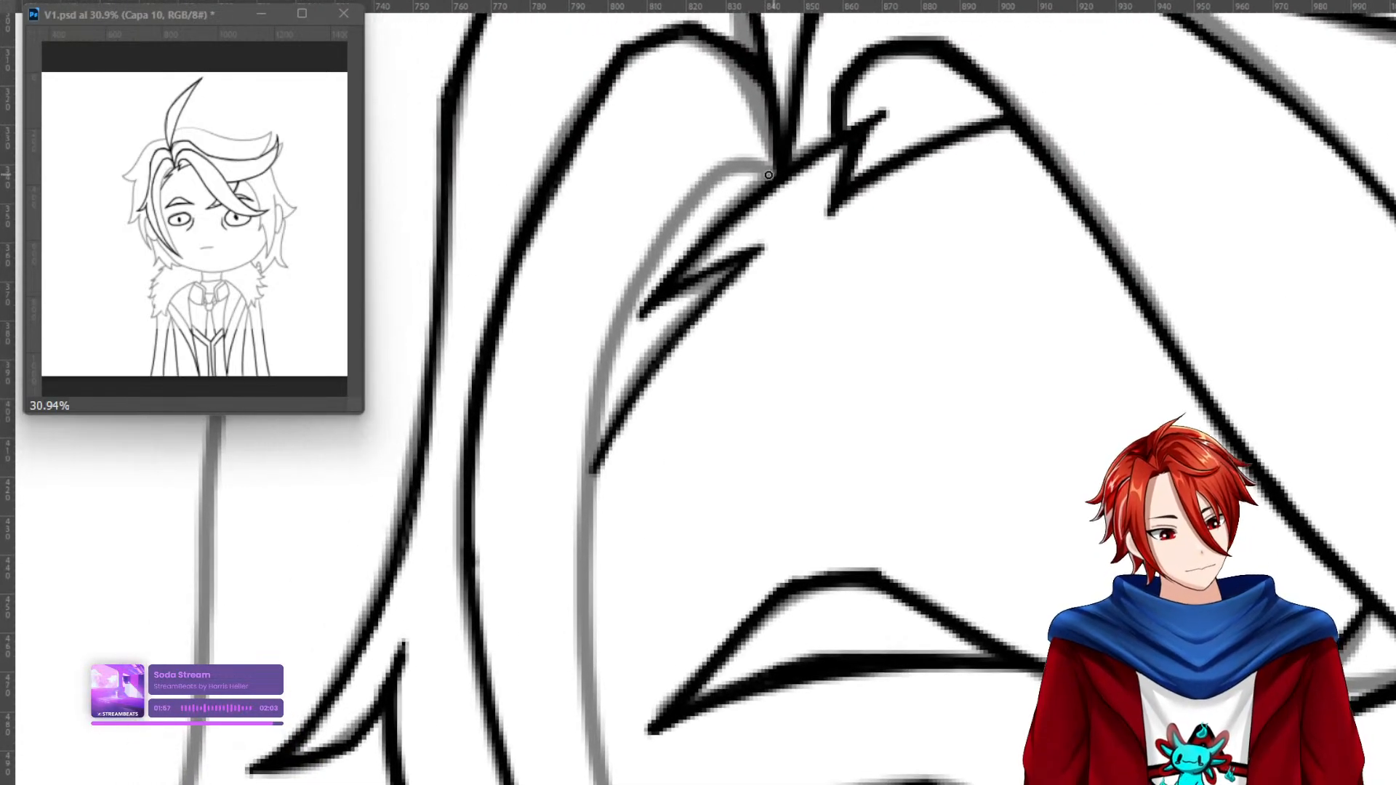
mouse_move(773, 171)
mouse_down()
mouse_move(675, 173)
mouse_move(766, 171)
mouse_move(688, 169)
mouse_move(645, 228)
mouse_move(590, 441)
mouse_move(626, 269)
mouse_up()
mouse_move(674, 169)
mouse_down()
mouse_move(634, 254)
mouse_move(593, 441)
mouse_up()
mouse_move(696, 172)
mouse_down()
mouse_move(615, 335)
mouse_move(591, 482)
mouse_move(629, 267)
mouse_move(678, 166)
mouse_move(699, 164)
mouse_move(673, 166)
mouse_move(632, 265)
mouse_move(686, 170)
mouse_move(631, 277)
mouse_up()
Ink the innermost fringe line down past the eyebrow and eye, thickening it along the grey sketch.
drag(652, 609, 491, 144)
mouse_move(480, 69)
mouse_down()
mouse_move(490, 354)
mouse_move(569, 632)
mouse_move(629, 784)
mouse_up()
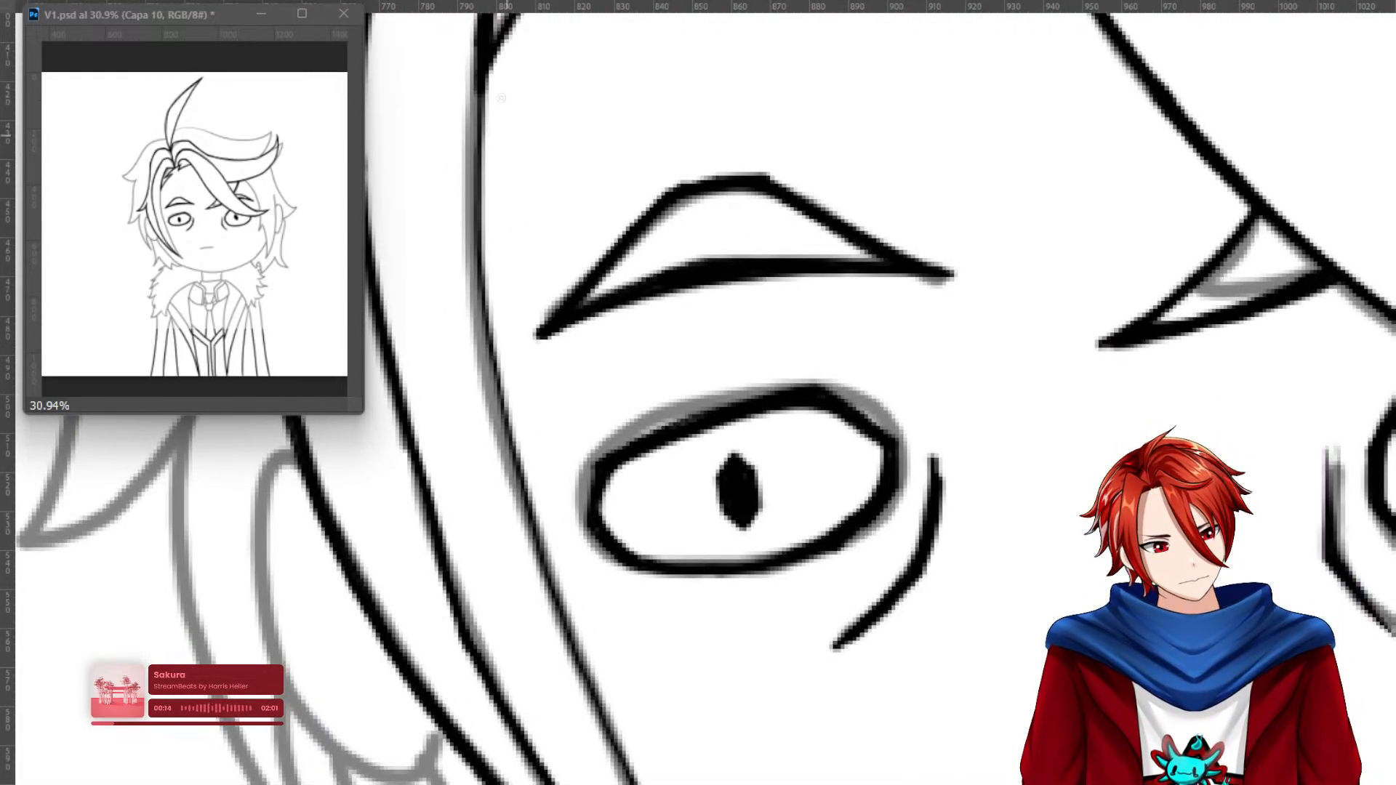
mouse_move(482, 70)
mouse_down()
mouse_move(480, 249)
mouse_move(510, 449)
mouse_move(591, 707)
mouse_move(631, 783)
mouse_move(501, 418)
mouse_move(479, 241)
mouse_move(481, 29)
mouse_move(511, 485)
mouse_up()
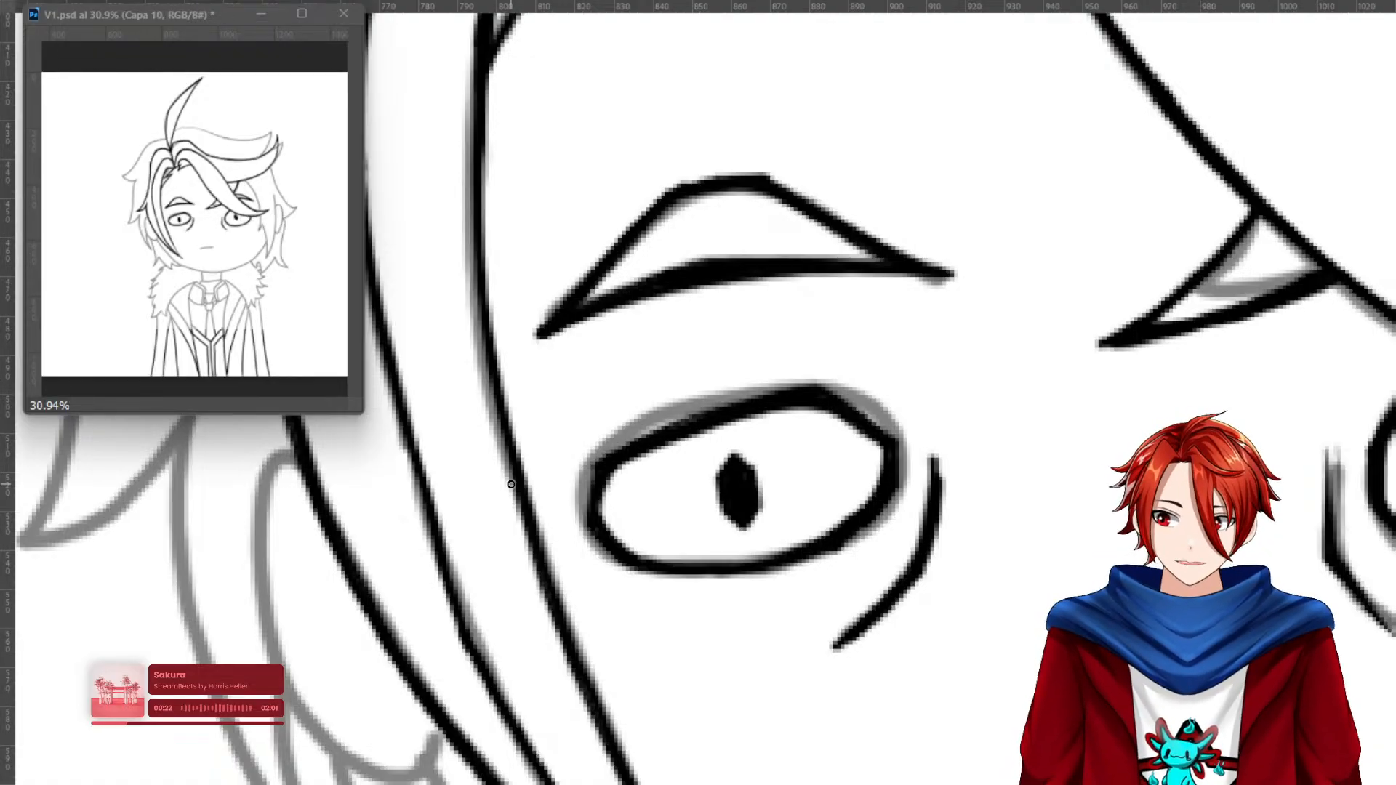
Extend the innermost fringe line to the lock's lower point and smooth the join between its strokes.
drag(689, 669, 718, 124)
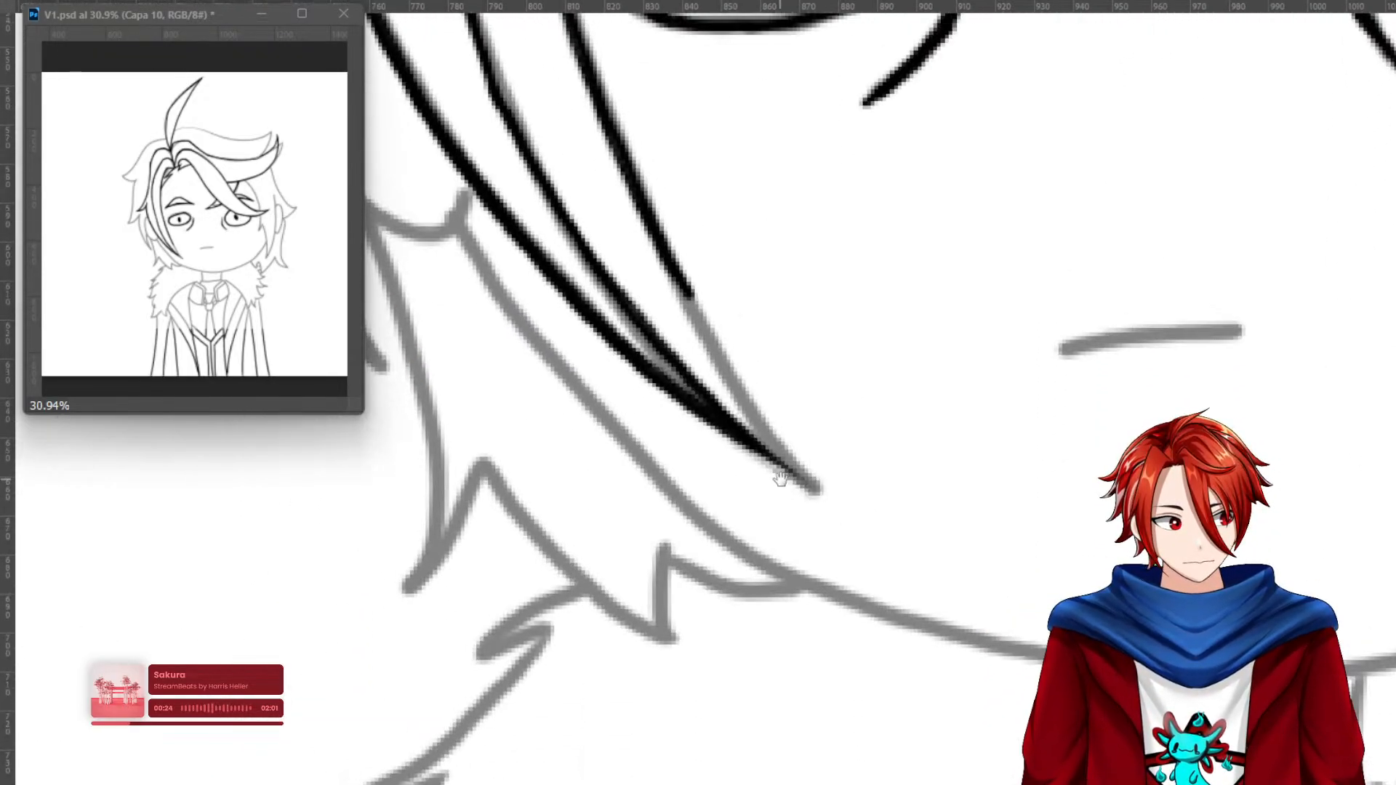
drag(686, 288, 803, 482)
key(ctrl+z)
drag(685, 288, 816, 502)
mouse_move(734, 385)
mouse_down()
mouse_move(688, 280)
mouse_move(805, 487)
mouse_move(853, 533)
mouse_up()
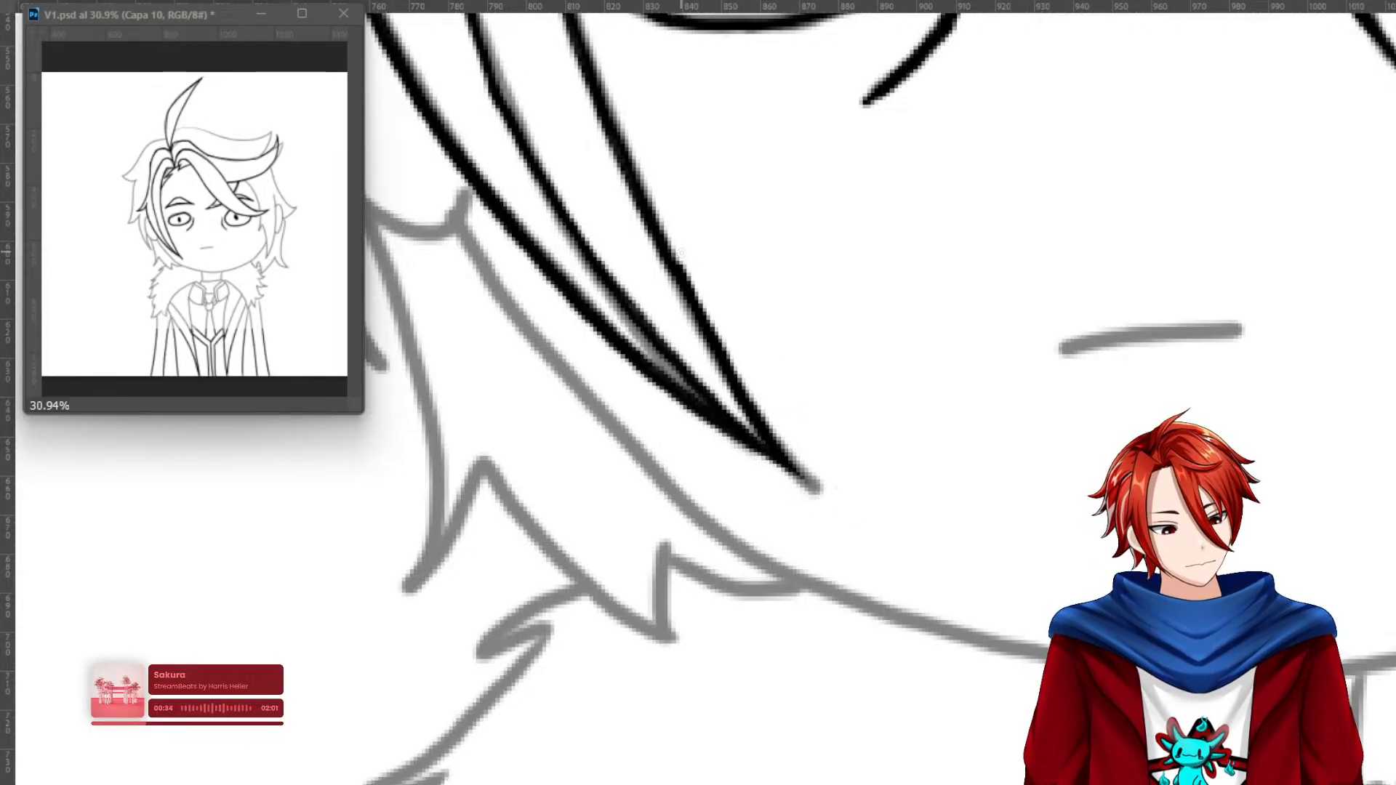
mouse_move(697, 289)
mouse_down()
mouse_move(683, 263)
mouse_move(812, 490)
mouse_up()
mouse_move(672, 263)
mouse_down()
mouse_move(775, 449)
mouse_move(711, 333)
mouse_up()
drag(639, 198, 699, 308)
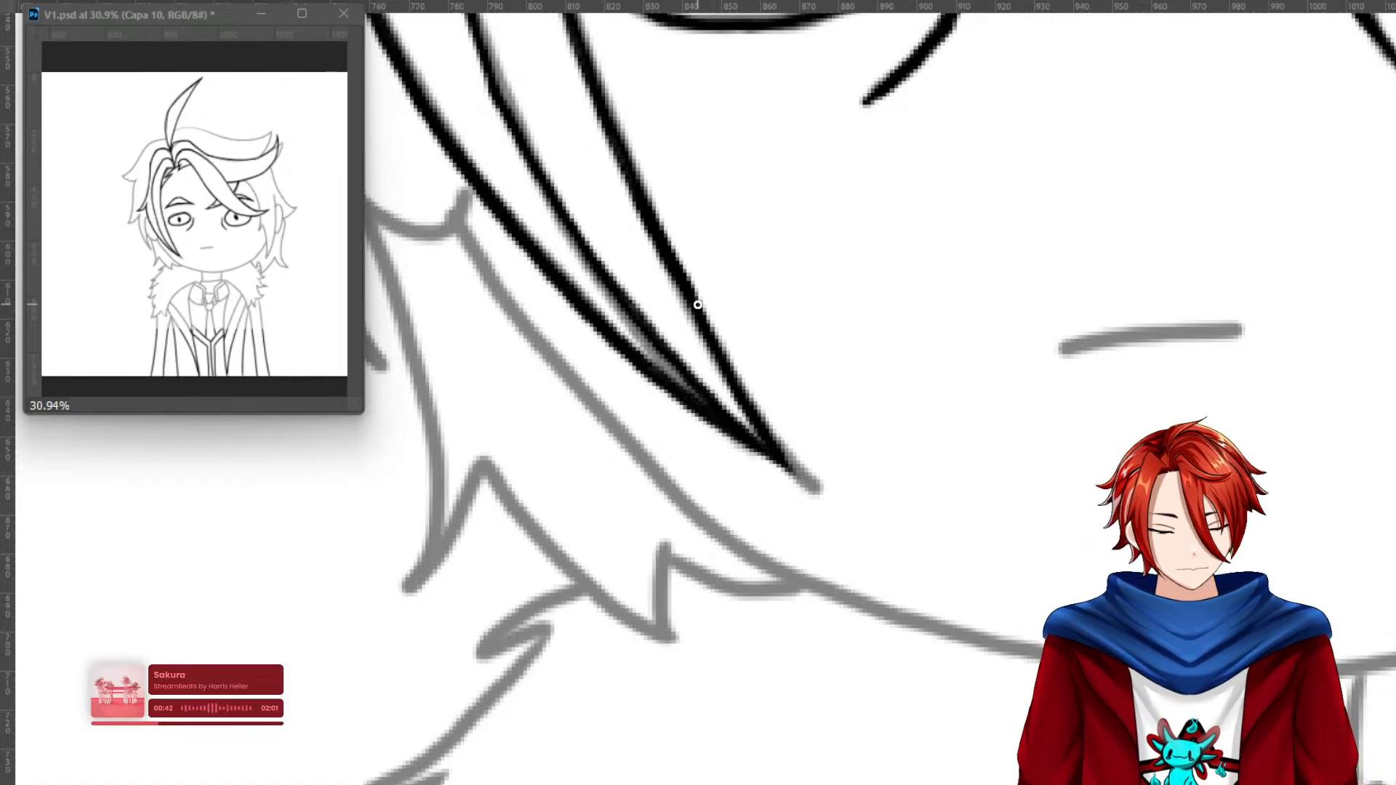
key(ctrl+0)
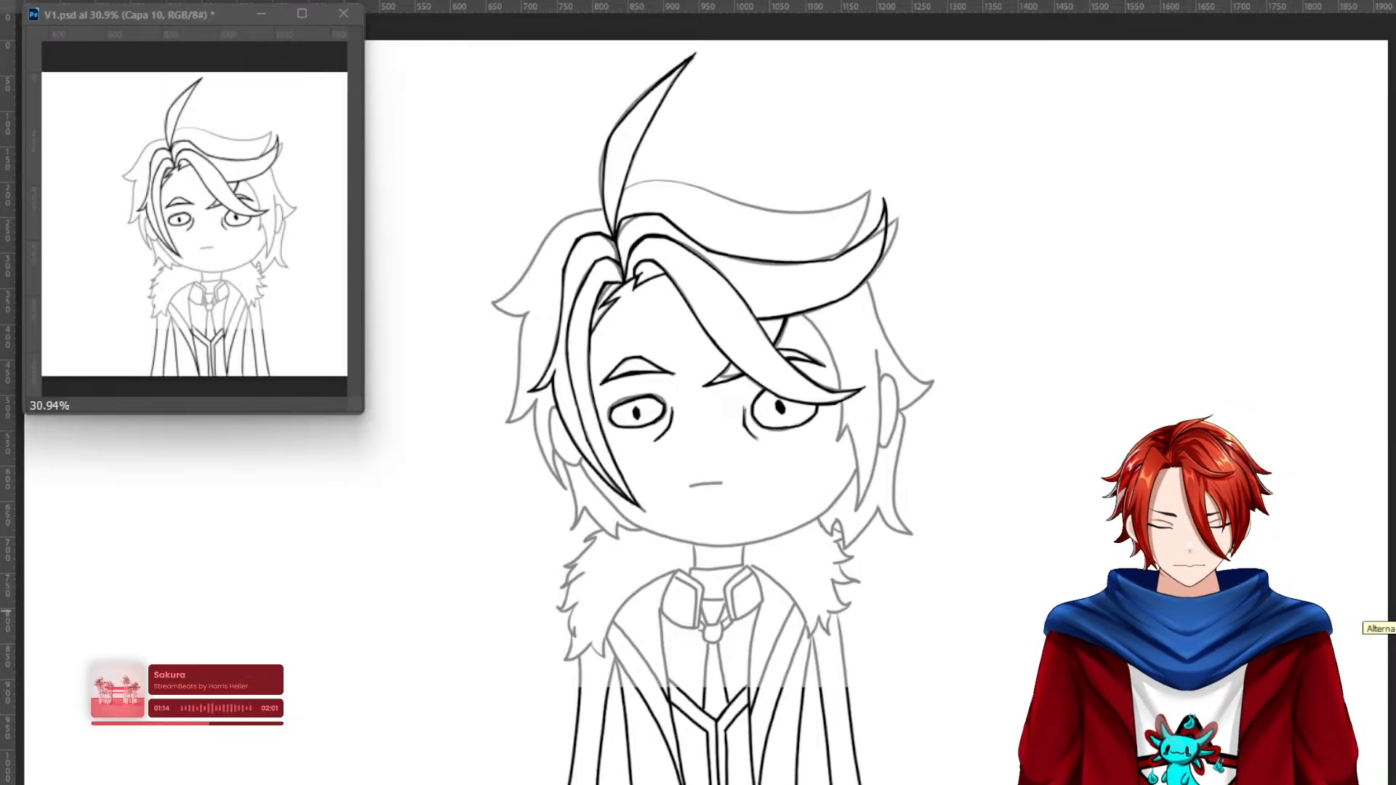
Ink the left-hand outer hair contour in black, from the base of the upright tuft down toward the side flick.
mouse_move(587, 252)
mouse_down()
mouse_move(747, 302)
mouse_move(833, 376)
mouse_move(1115, 550)
mouse_up()
mouse_move(1080, 142)
mouse_down()
mouse_move(942, 168)
mouse_move(759, 229)
mouse_move(867, 182)
mouse_move(1088, 138)
mouse_move(929, 166)
mouse_move(756, 228)
mouse_move(919, 167)
mouse_move(1089, 138)
mouse_move(751, 240)
mouse_move(753, 222)
mouse_move(604, 425)
mouse_move(478, 653)
mouse_move(418, 721)
mouse_move(561, 518)
mouse_move(690, 296)
mouse_move(771, 217)
mouse_move(682, 317)
mouse_move(496, 628)
mouse_move(402, 731)
mouse_up()
drag(403, 731, 477, 668)
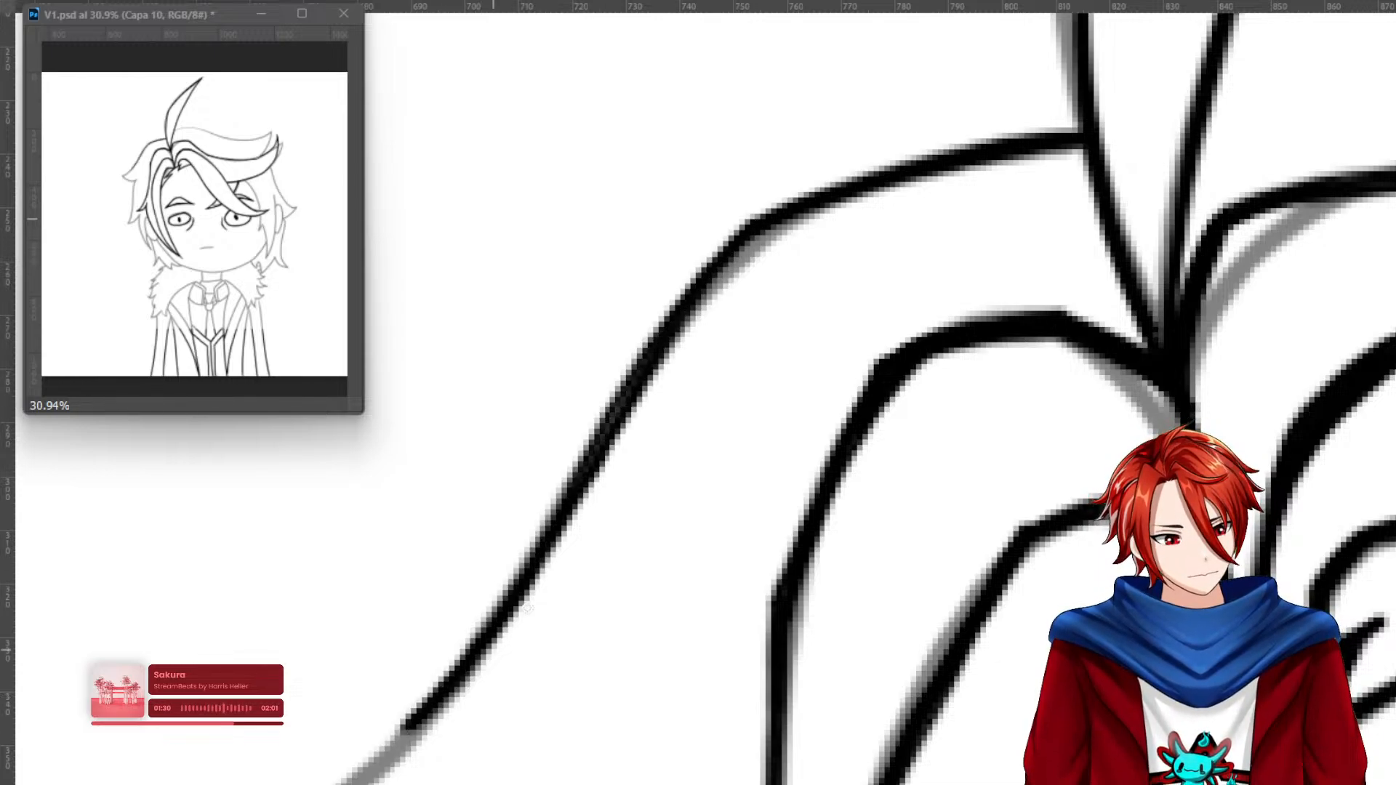
drag(657, 342, 400, 734)
Ink the side flick's pointed tip and underside, thickening both edges where they meet.
mouse_move(522, 663)
mouse_down()
mouse_move(1078, 249)
mouse_move(876, 389)
mouse_move(1004, 283)
mouse_move(796, 421)
mouse_move(829, 386)
mouse_move(990, 299)
mouse_move(822, 393)
mouse_move(945, 508)
mouse_move(1047, 538)
mouse_move(871, 455)
mouse_move(820, 389)
mouse_move(946, 518)
mouse_move(1073, 526)
mouse_up()
key(ctrl+z)
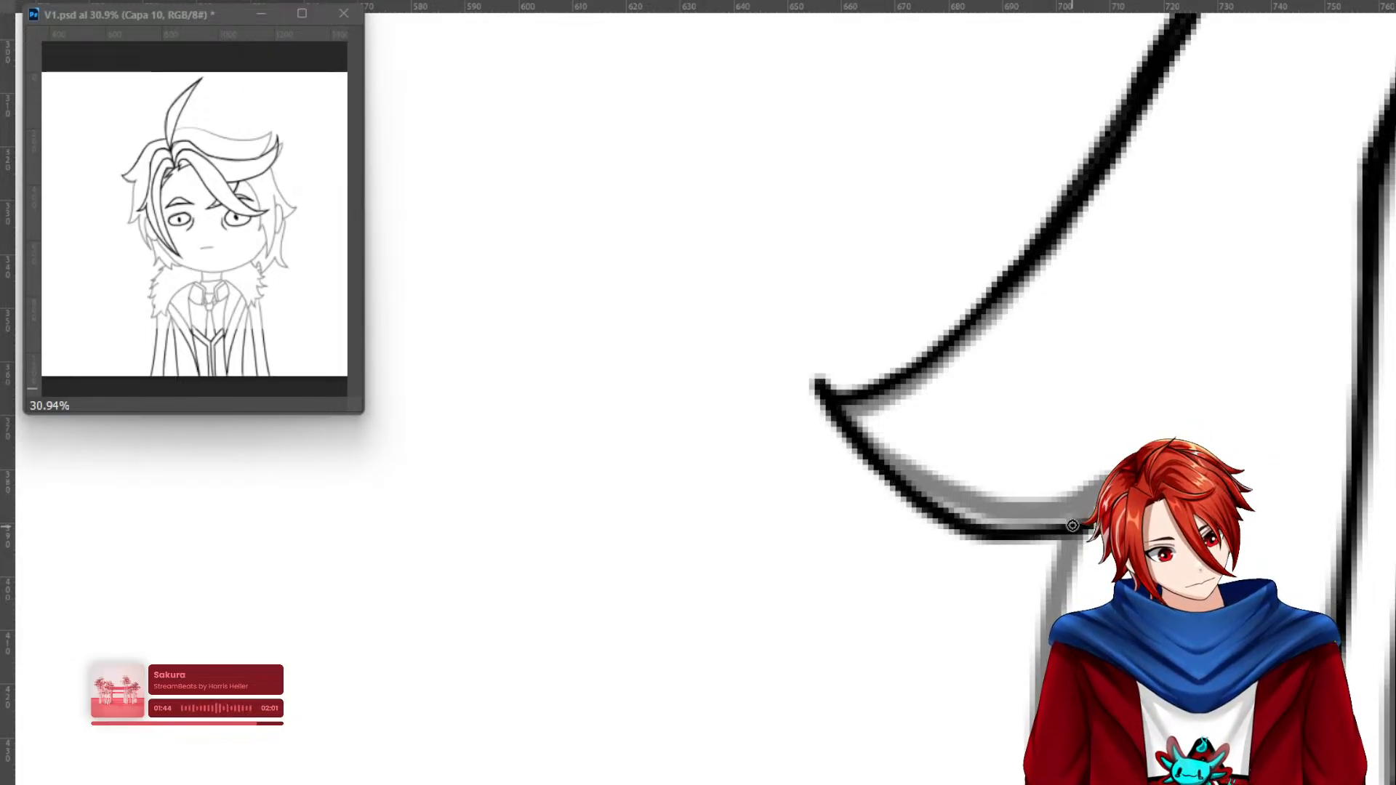
mouse_move(846, 407)
mouse_down()
mouse_move(969, 519)
mouse_move(1043, 528)
mouse_up()
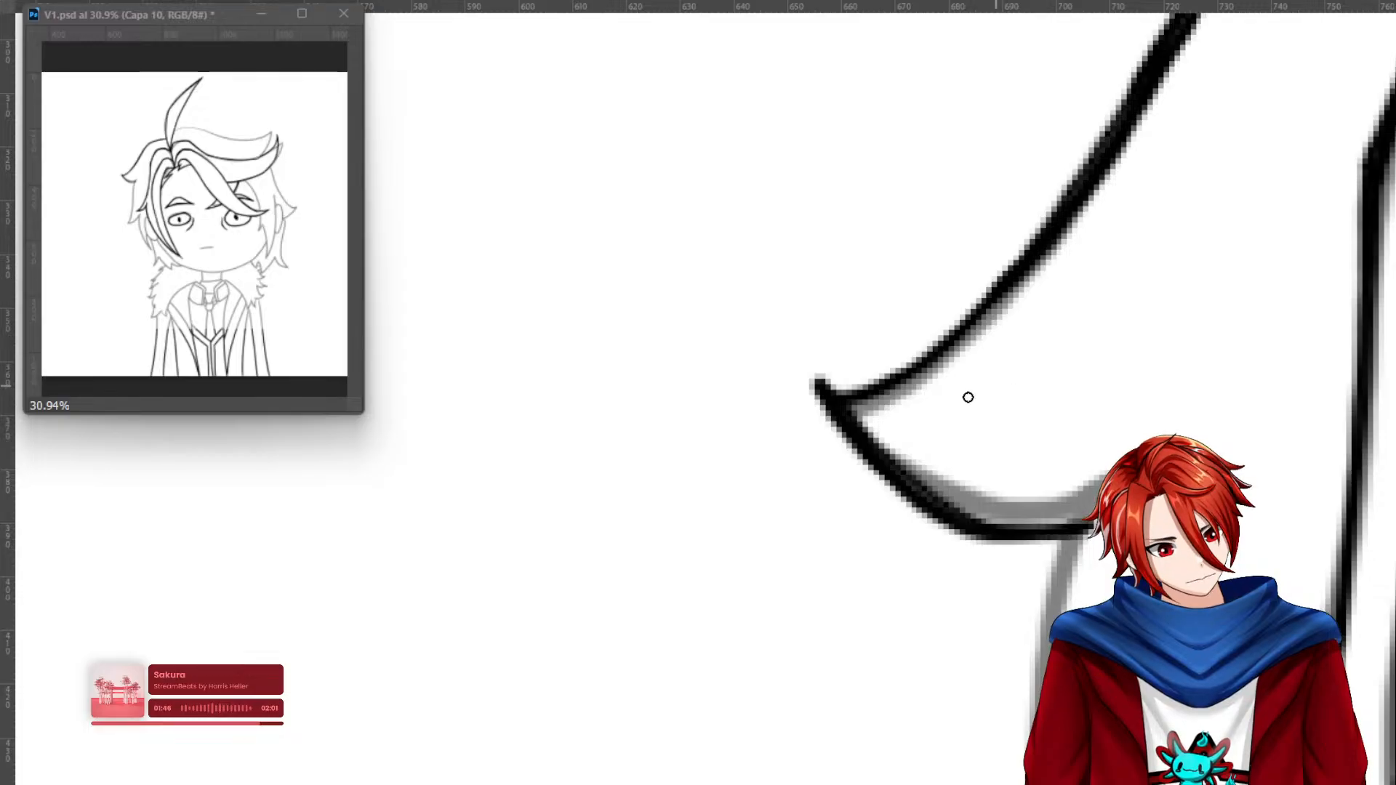
mouse_move(849, 407)
mouse_down()
mouse_move(1018, 283)
mouse_move(974, 329)
mouse_move(850, 410)
mouse_move(941, 353)
mouse_move(1093, 180)
mouse_up()
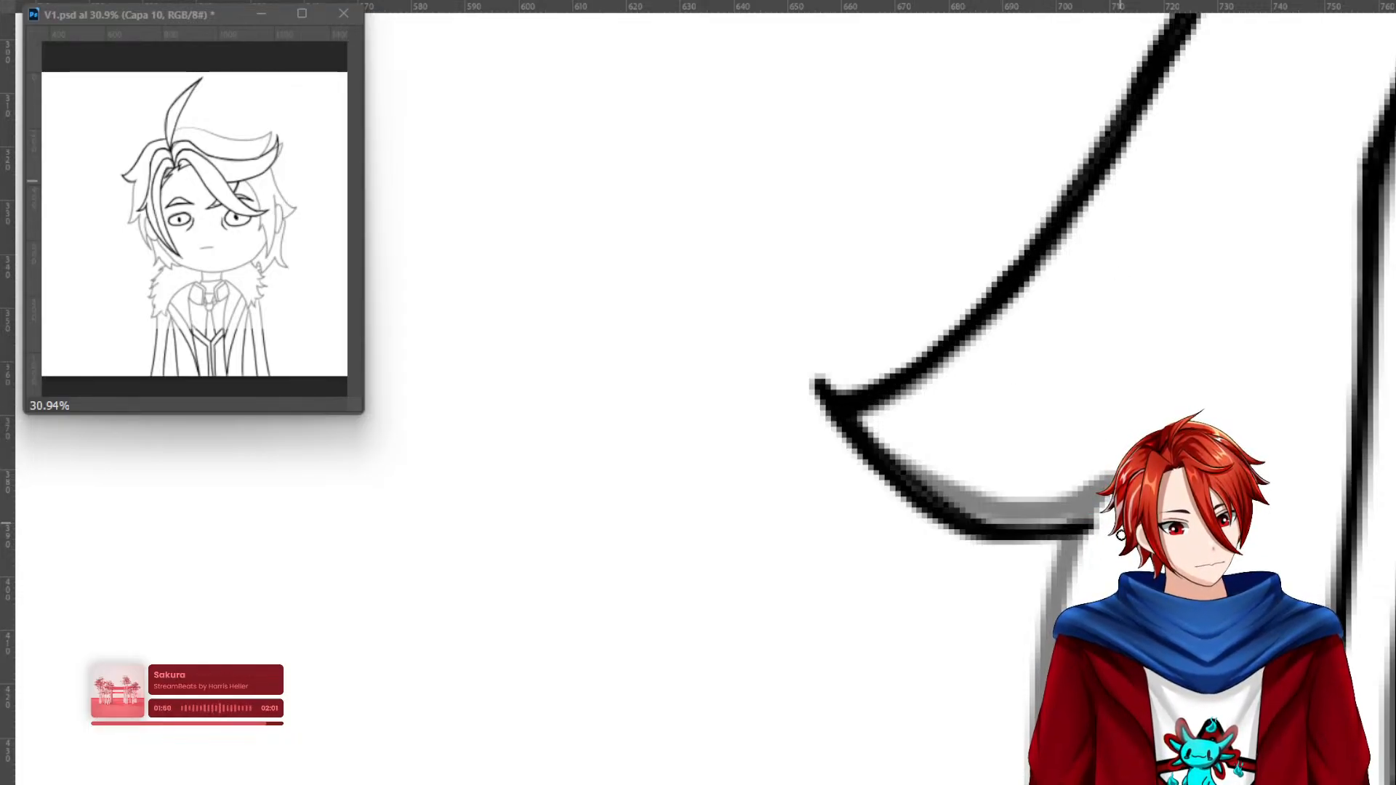
Ink the left-hand hair contour from the side flick's notch down to the next pointed tip and back up its underside.
mouse_move(1065, 529)
mouse_down()
mouse_move(816, 308)
mouse_move(739, 178)
mouse_move(691, 259)
mouse_move(672, 588)
mouse_up()
key(ctrl+z)
mouse_move(741, 168)
mouse_down()
mouse_move(679, 248)
mouse_move(702, 195)
mouse_move(677, 265)
mouse_move(676, 699)
mouse_move(678, 244)
mouse_move(679, 636)
mouse_move(678, 291)
mouse_move(798, 107)
mouse_up()
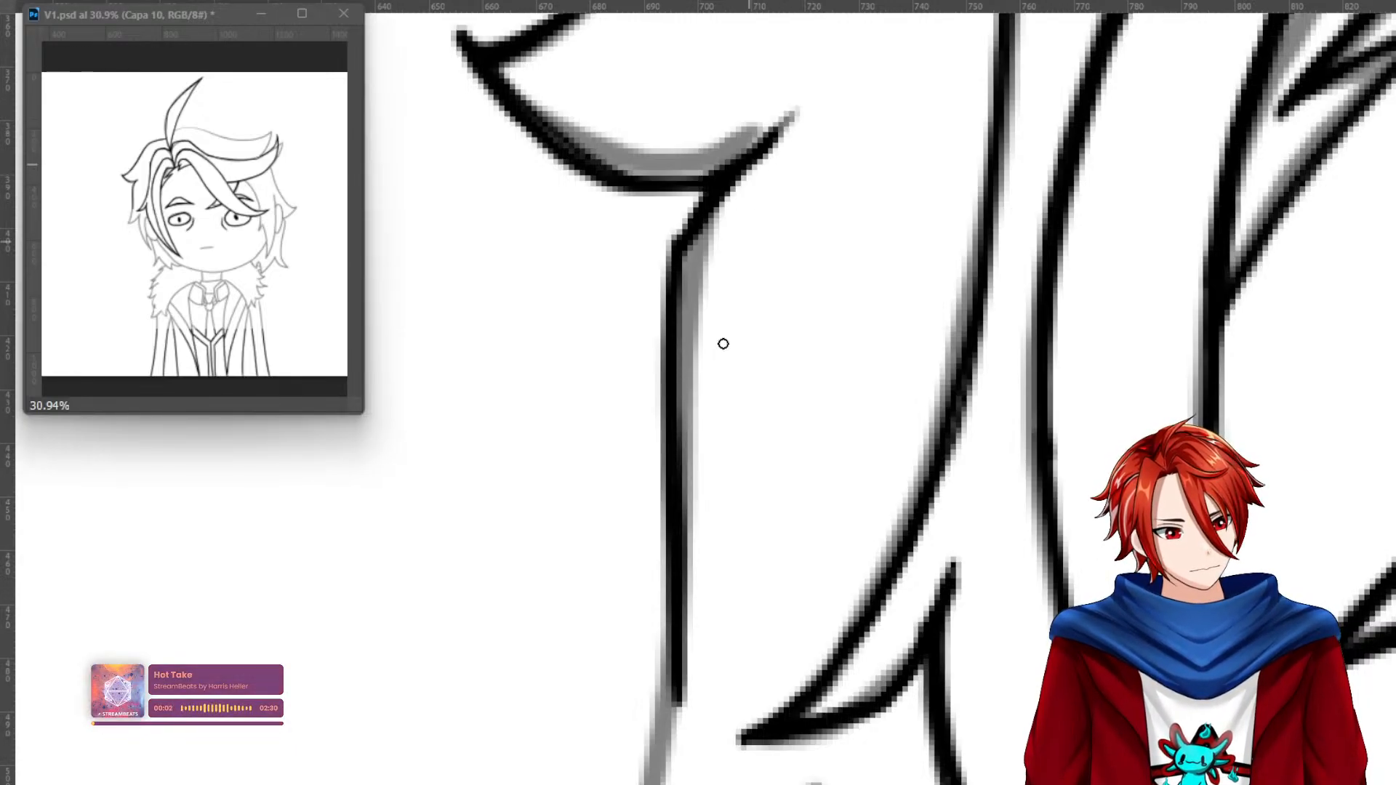
scroll(907, 228, down, 5)
scroll(907, 227, left, 3)
mouse_move(862, 310)
mouse_down()
mouse_move(817, 498)
mouse_move(860, 296)
mouse_up()
mouse_move(820, 480)
mouse_down()
mouse_move(740, 589)
mouse_move(810, 576)
mouse_move(981, 437)
mouse_move(800, 578)
mouse_move(714, 592)
mouse_move(873, 589)
mouse_up()
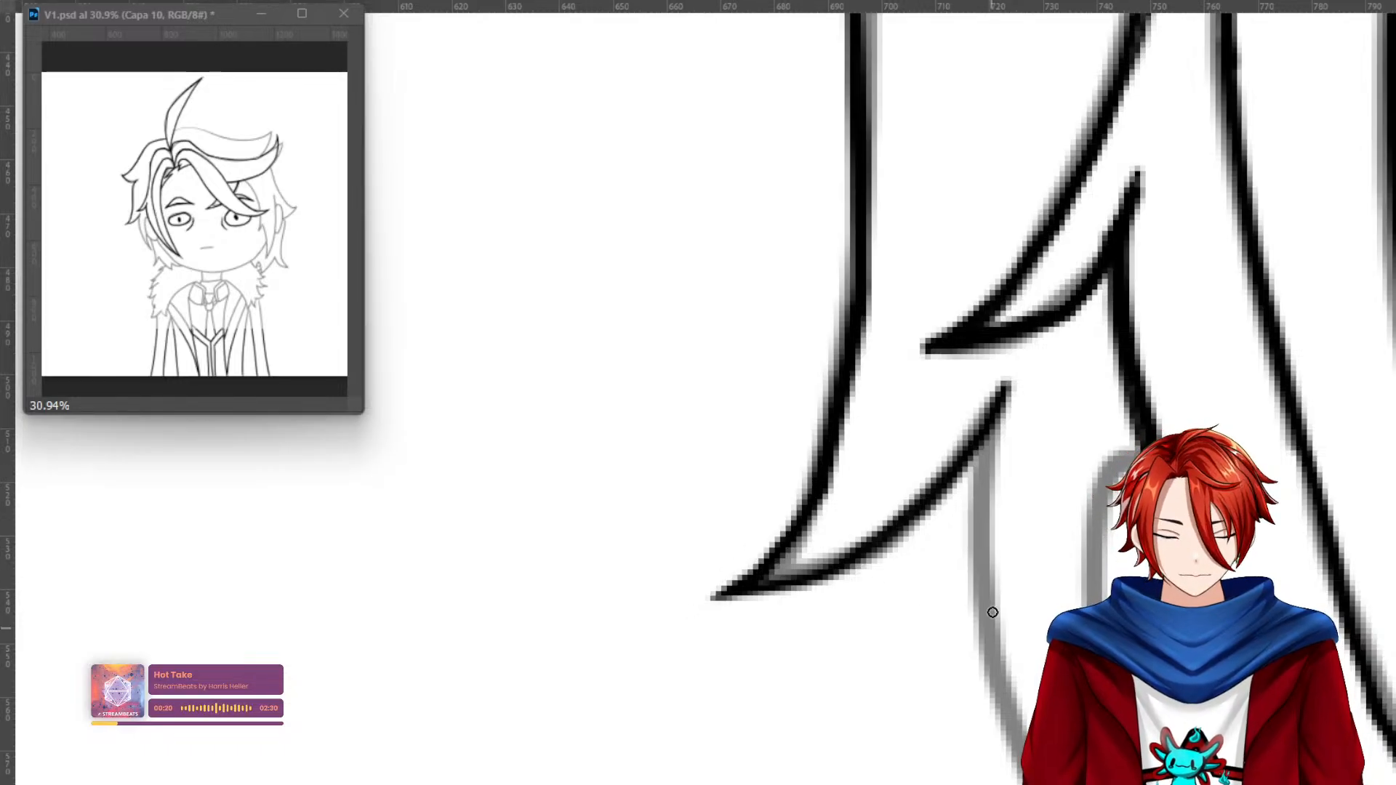
Ink the narrow lock in front of the ear position, running its outer edge to the lower point and adding its inner edge.
drag(950, 567, 723, 436)
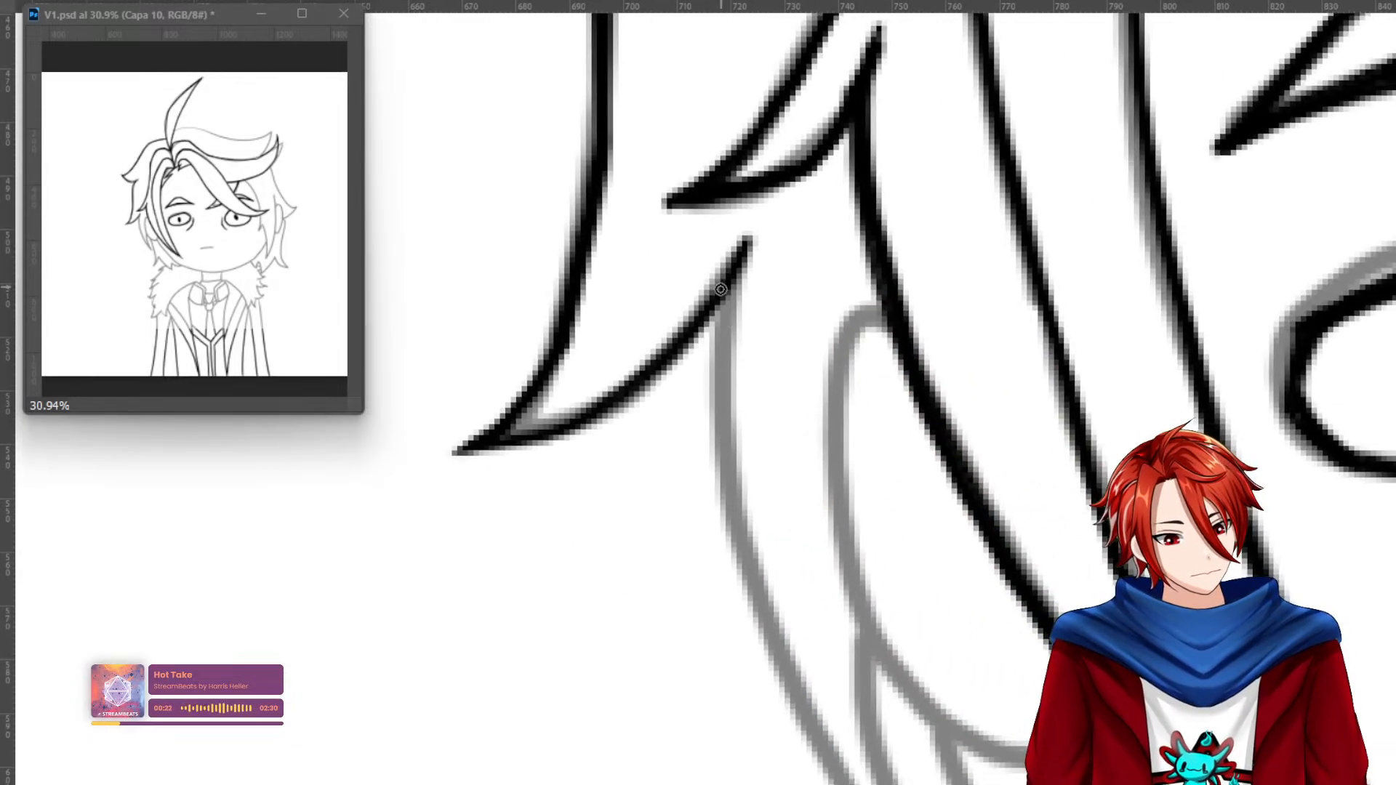
drag(720, 300, 718, 346)
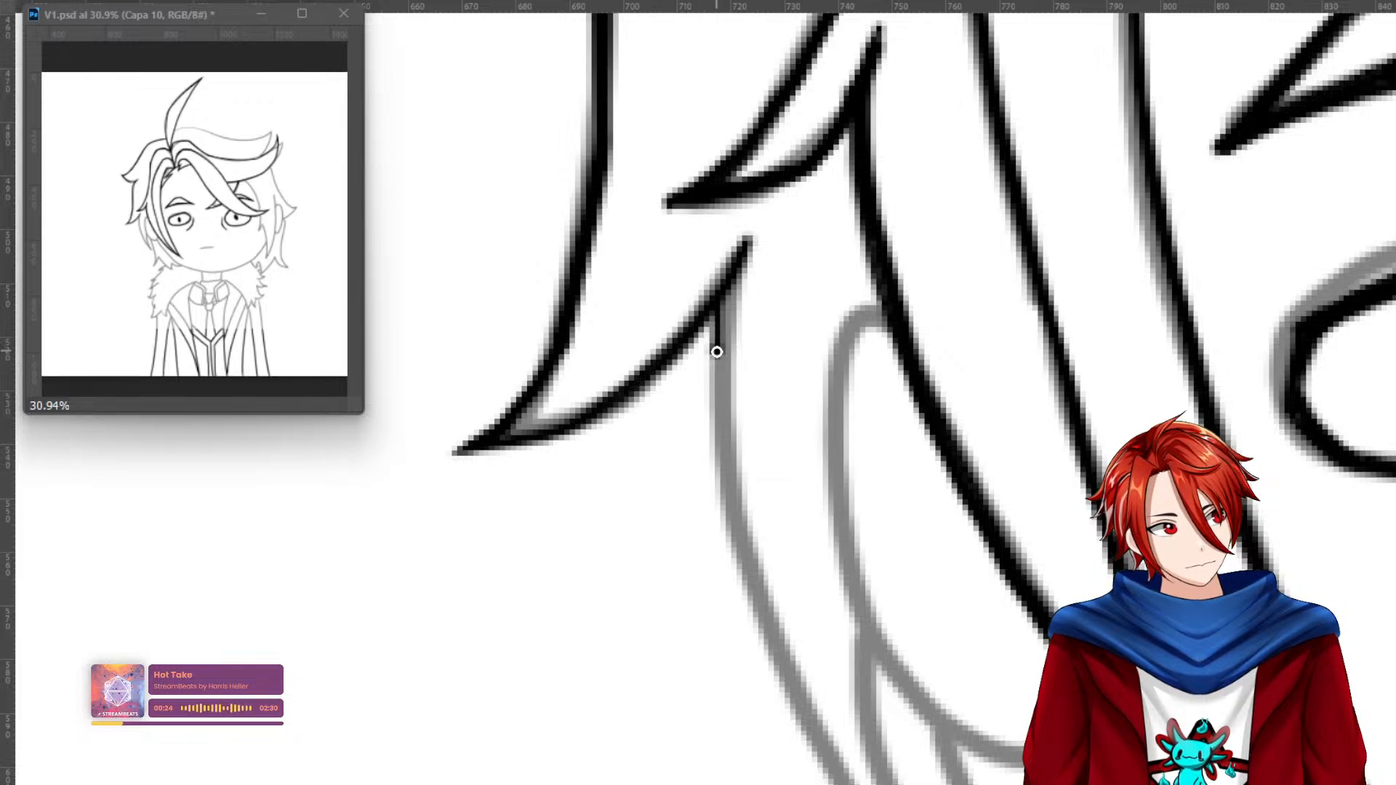
mouse_move(719, 309)
mouse_down()
mouse_move(723, 520)
mouse_move(722, 279)
mouse_move(723, 468)
mouse_move(739, 249)
mouse_move(732, 539)
mouse_move(691, 502)
mouse_move(619, 332)
mouse_up()
mouse_move(560, 260)
mouse_down()
mouse_move(663, 489)
mouse_move(804, 691)
mouse_move(680, 531)
mouse_move(551, 254)
mouse_move(652, 464)
mouse_up()
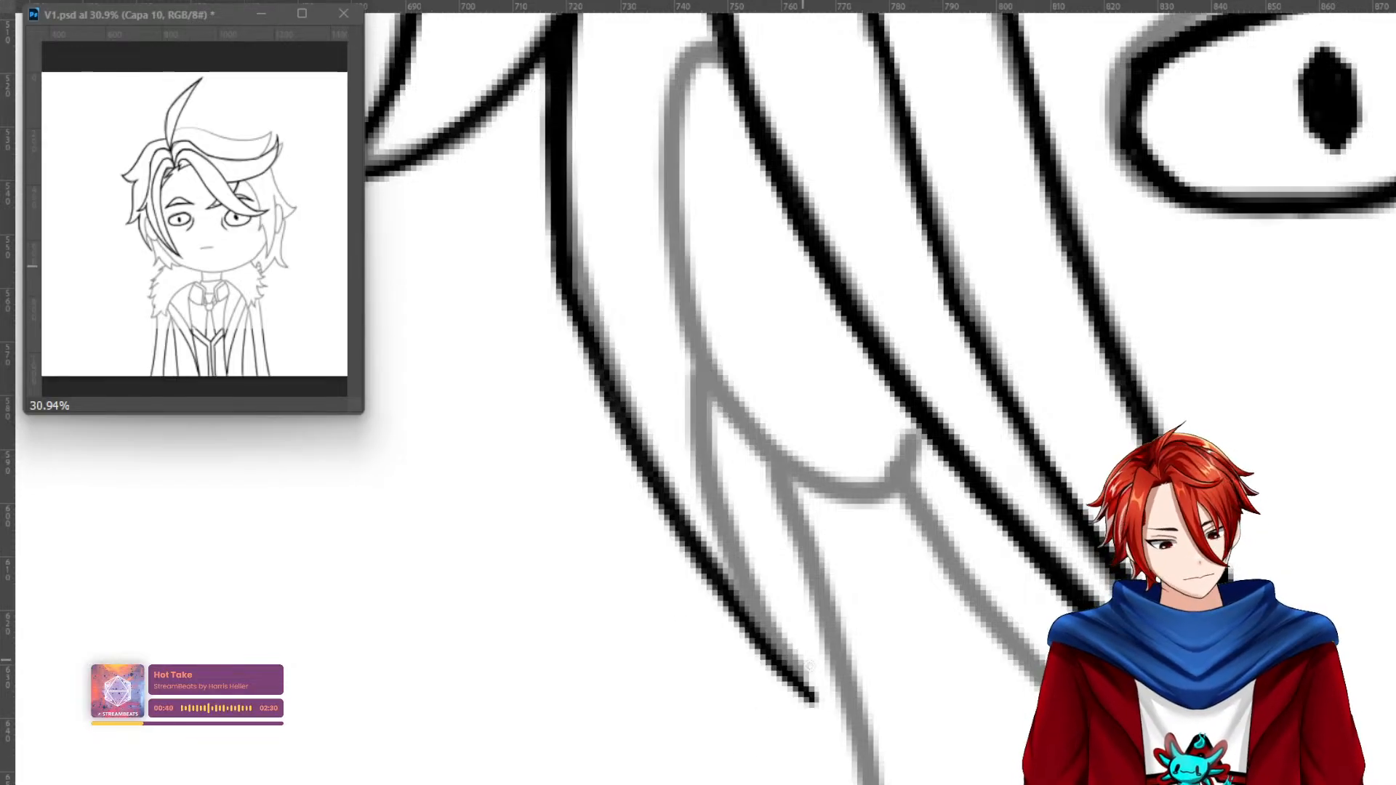
mouse_move(815, 700)
mouse_down()
mouse_move(702, 465)
mouse_move(788, 664)
mouse_move(696, 471)
mouse_move(705, 504)
mouse_move(749, 609)
mouse_move(805, 693)
mouse_move(737, 574)
mouse_move(701, 463)
mouse_move(700, 476)
mouse_move(698, 373)
mouse_move(705, 476)
mouse_up()
key(ctrl+z)
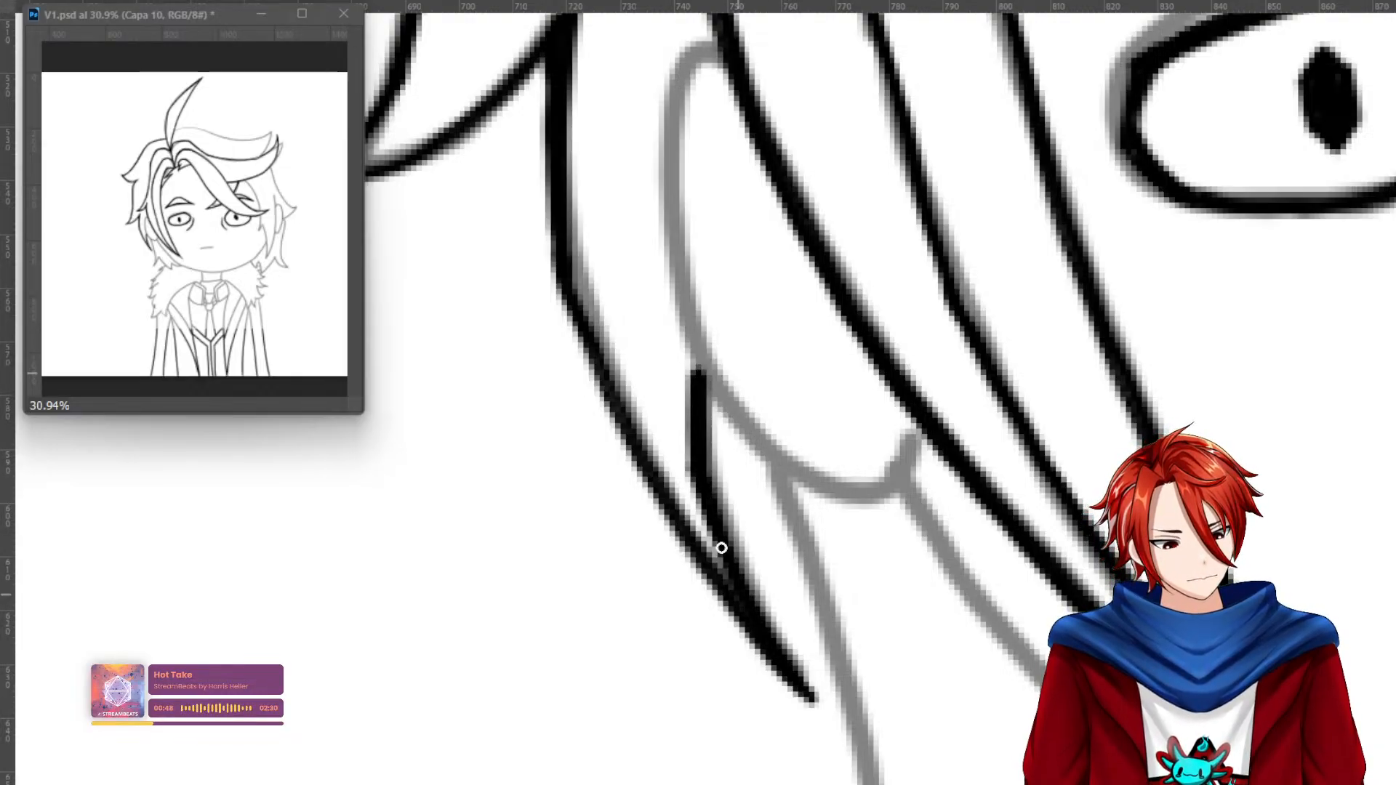
Ink the outline of the left-hand ear in black, from its upper edge around to the lobe beside the long fringe lock.
drag(934, 377, 920, 519)
mouse_move(714, 207)
mouse_down()
mouse_move(678, 203)
mouse_move(658, 383)
mouse_move(678, 208)
mouse_move(707, 208)
mouse_up()
key(ctrl+z)
mouse_move(664, 407)
mouse_down()
mouse_move(714, 527)
mouse_move(704, 507)
mouse_move(769, 576)
mouse_move(853, 626)
mouse_move(734, 550)
mouse_move(698, 461)
mouse_up()
key(ctrl+z)
mouse_move(667, 407)
mouse_down()
mouse_move(720, 536)
mouse_move(664, 365)
mouse_up()
mouse_move(737, 558)
mouse_down()
mouse_move(872, 618)
mouse_move(716, 538)
mouse_up()
mouse_move(877, 615)
mouse_down()
mouse_move(894, 569)
mouse_move(872, 614)
mouse_up()
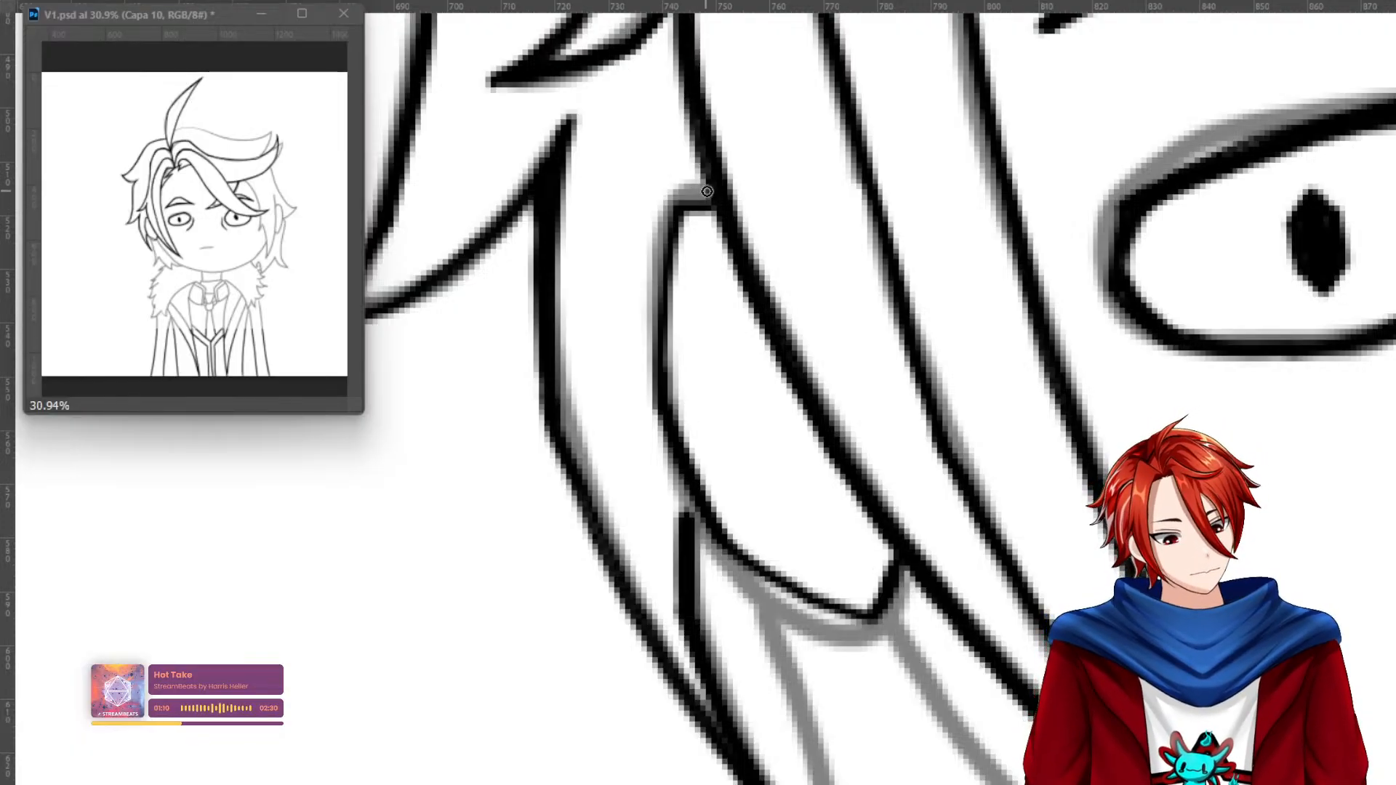
Thicken the ear outline along its upper edge, outer curve and lobe.
mouse_move(702, 191)
mouse_down()
mouse_move(670, 195)
mouse_move(655, 260)
mouse_move(657, 408)
mouse_move(669, 225)
mouse_move(657, 356)
mouse_up()
drag(660, 415, 722, 520)
mouse_move(813, 594)
mouse_down()
mouse_move(888, 579)
mouse_move(852, 604)
mouse_move(867, 606)
mouse_move(896, 560)
mouse_move(873, 608)
mouse_move(812, 601)
mouse_move(766, 572)
mouse_move(705, 480)
mouse_up()
mouse_move(803, 595)
mouse_down()
mouse_move(742, 554)
mouse_move(691, 483)
mouse_up()
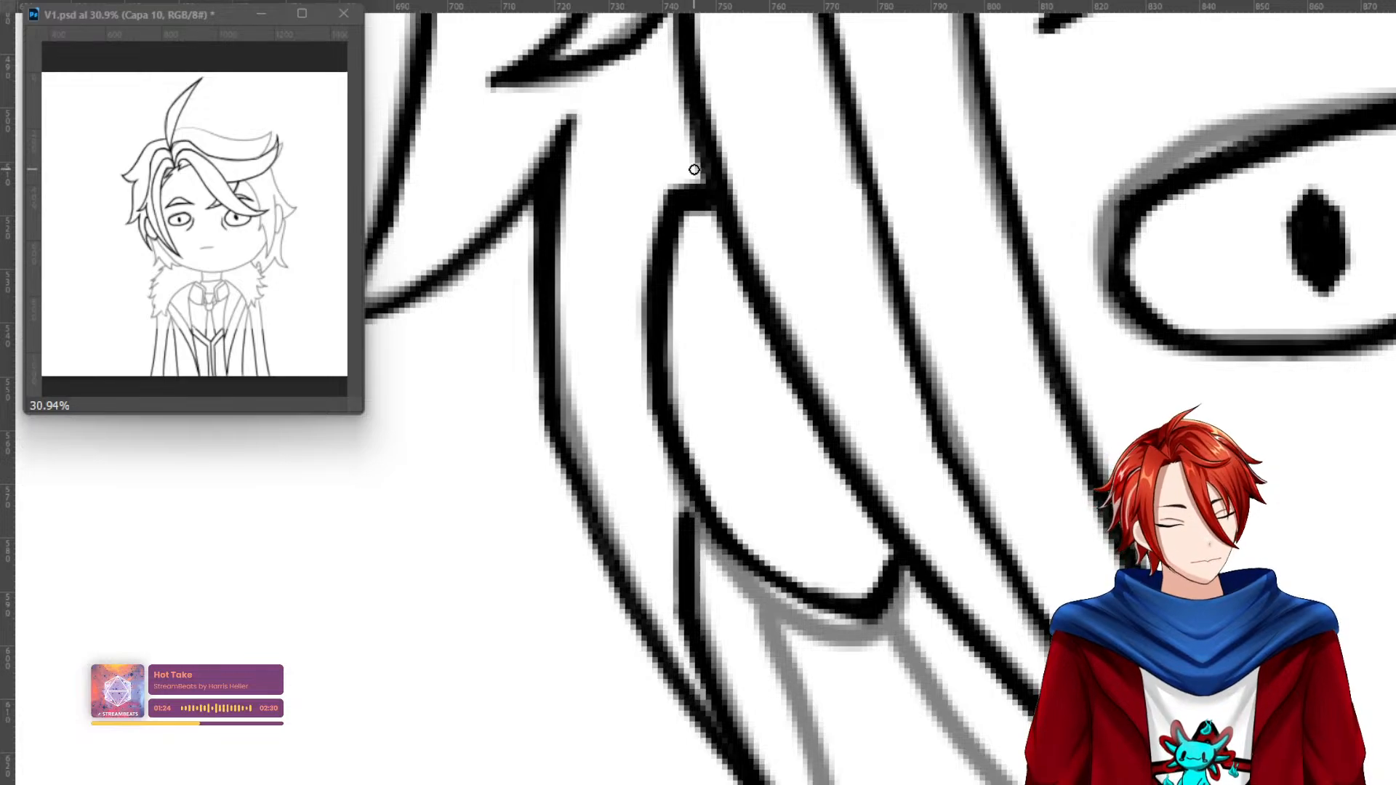
Ink the outer edge of the nape lock from beneath the ear down toward its pointed tip.
drag(885, 584, 746, 264)
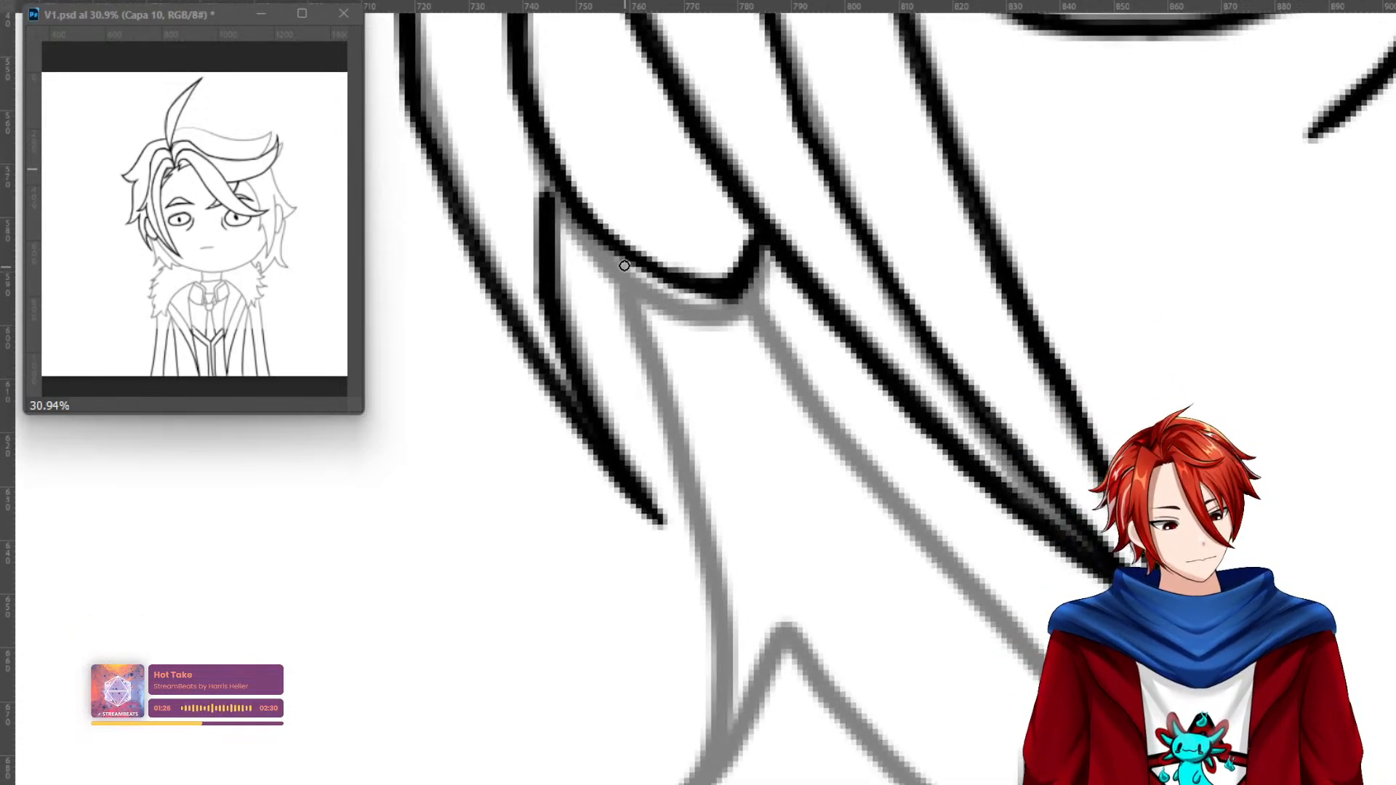
mouse_move(612, 248)
mouse_down()
mouse_move(722, 606)
mouse_move(601, 239)
mouse_move(664, 389)
mouse_move(715, 601)
mouse_up()
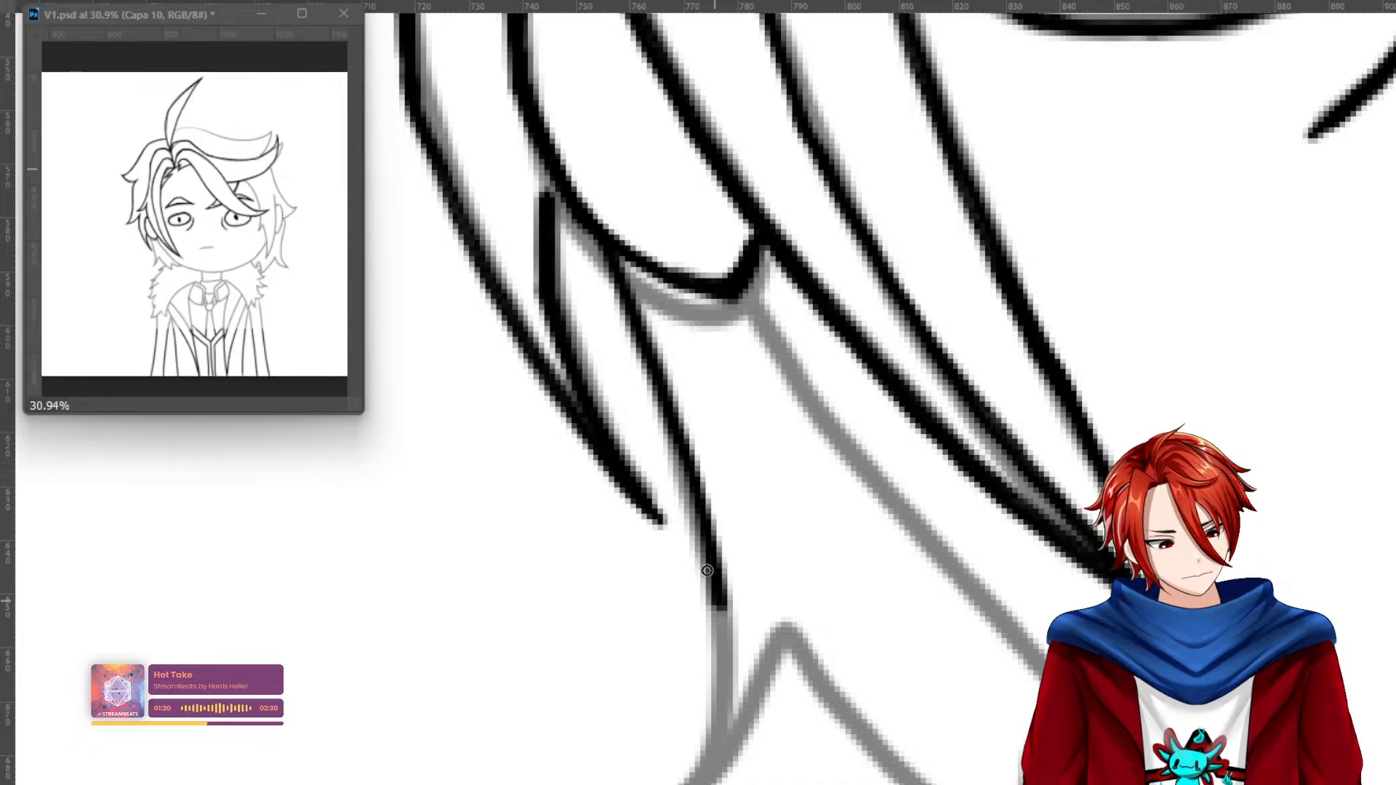
mouse_move(624, 252)
mouse_down()
mouse_move(696, 480)
mouse_move(716, 599)
mouse_move(625, 256)
mouse_move(675, 419)
mouse_up()
mouse_move(722, 617)
mouse_down()
mouse_move(719, 740)
mouse_move(716, 617)
mouse_move(715, 703)
mouse_up()
key(ctrl+z)
mouse_move(723, 618)
mouse_down()
mouse_move(706, 757)
mouse_move(723, 604)
mouse_move(700, 772)
mouse_move(718, 597)
mouse_move(700, 758)
mouse_move(742, 718)
mouse_move(786, 602)
mouse_move(712, 779)
mouse_move(754, 709)
mouse_move(794, 576)
mouse_move(705, 778)
mouse_up()
Ink the nape lock's lower zigzag, including the pointed tips and the short edge that meets the jawline.
drag(882, 727, 683, 470)
key(r)
drag(1007, 431, 996, 617)
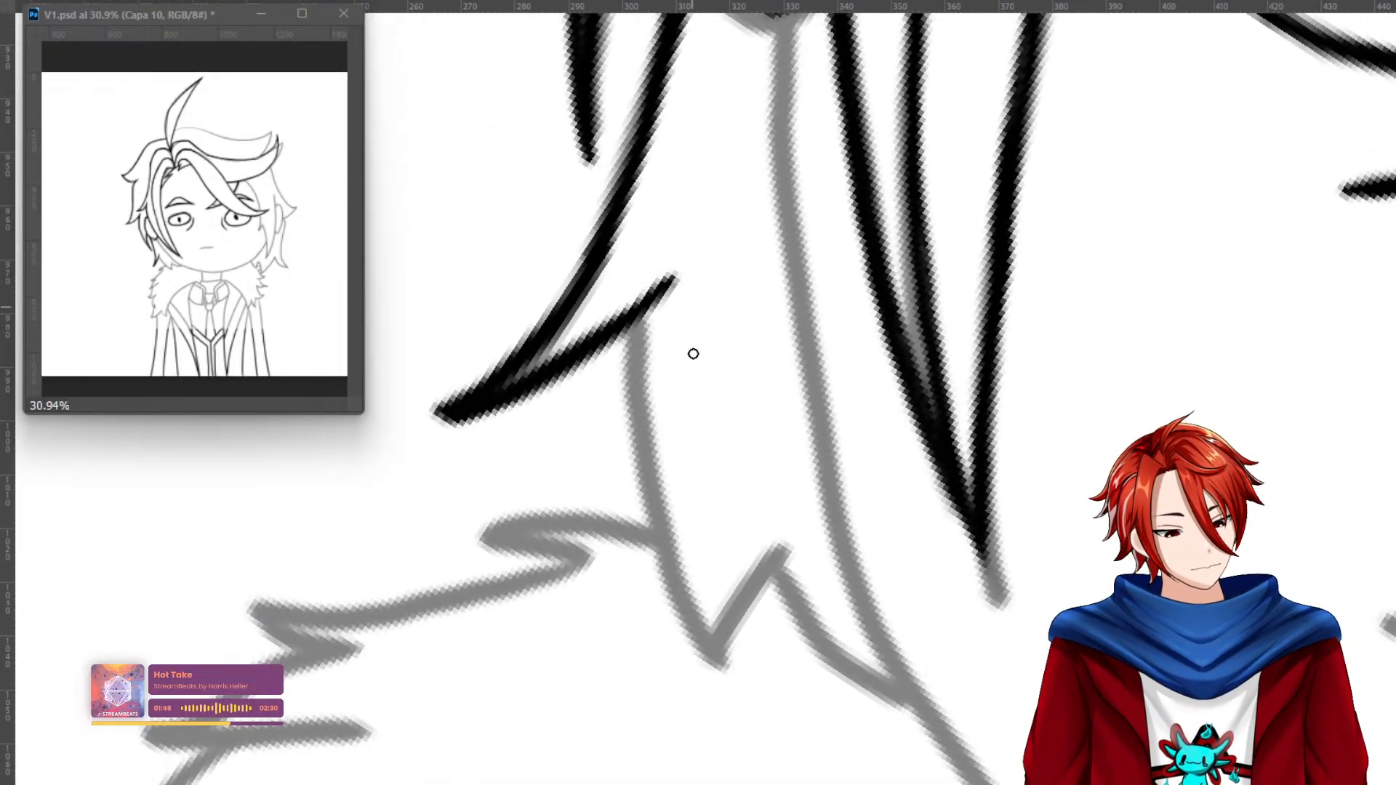
mouse_move(646, 306)
mouse_down()
mouse_move(632, 411)
mouse_move(663, 536)
mouse_move(721, 667)
mouse_move(673, 568)
mouse_move(646, 452)
mouse_move(653, 304)
mouse_move(638, 355)
mouse_move(647, 491)
mouse_move(719, 665)
mouse_move(663, 545)
mouse_move(638, 399)
mouse_move(669, 285)
mouse_up()
mouse_move(725, 658)
mouse_down()
mouse_move(749, 567)
mouse_move(780, 546)
mouse_move(723, 638)
mouse_move(734, 696)
mouse_move(713, 657)
mouse_move(726, 680)
mouse_move(722, 646)
mouse_move(771, 545)
mouse_up()
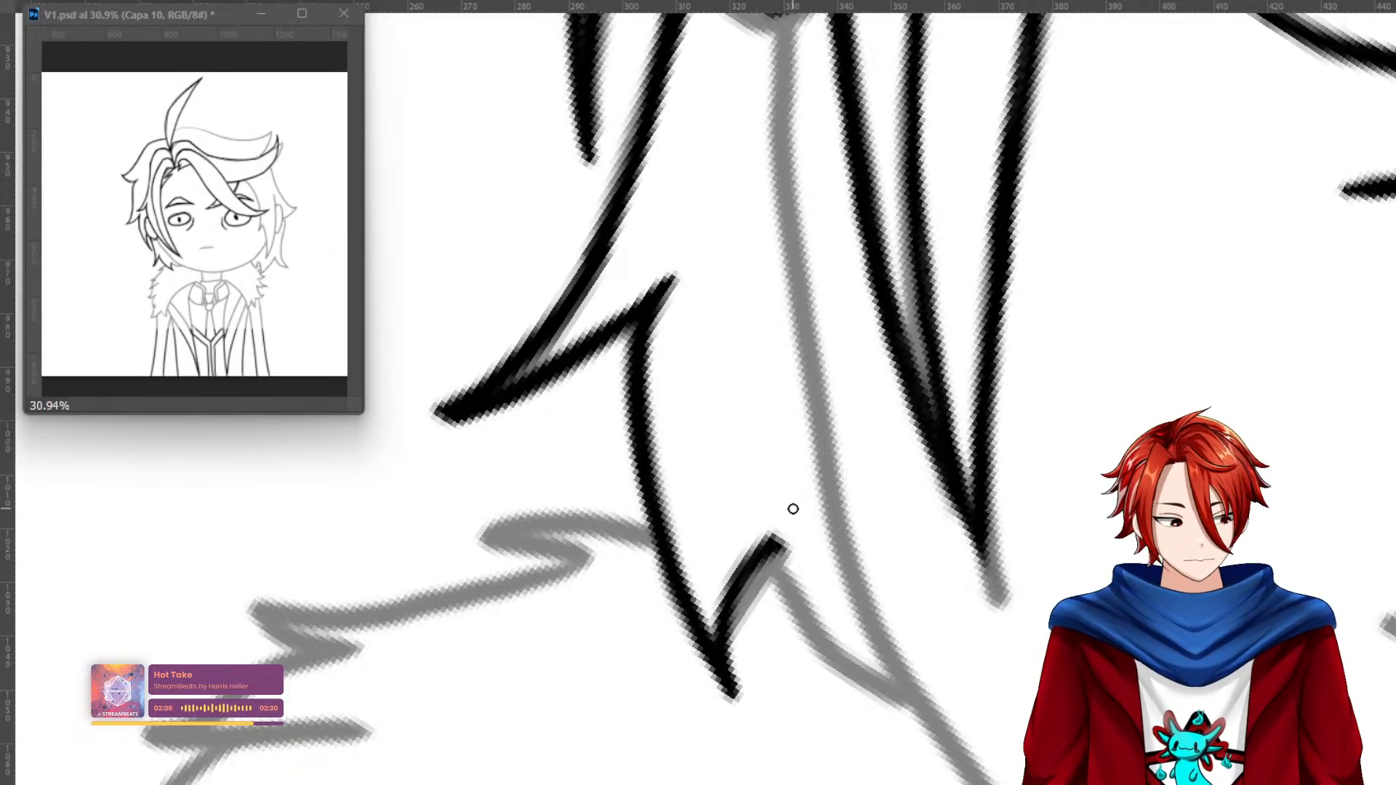
mouse_move(776, 554)
mouse_down()
mouse_move(857, 678)
mouse_move(914, 698)
mouse_move(861, 680)
mouse_move(805, 631)
mouse_move(775, 563)
mouse_move(846, 672)
mouse_move(909, 696)
mouse_up()
mouse_move(909, 697)
mouse_down()
mouse_move(794, 519)
mouse_move(798, 617)
mouse_move(778, 544)
mouse_move(775, 574)
mouse_move(760, 553)
mouse_move(734, 603)
mouse_move(740, 648)
mouse_move(734, 597)
mouse_move(736, 700)
mouse_move(725, 670)
mouse_up()
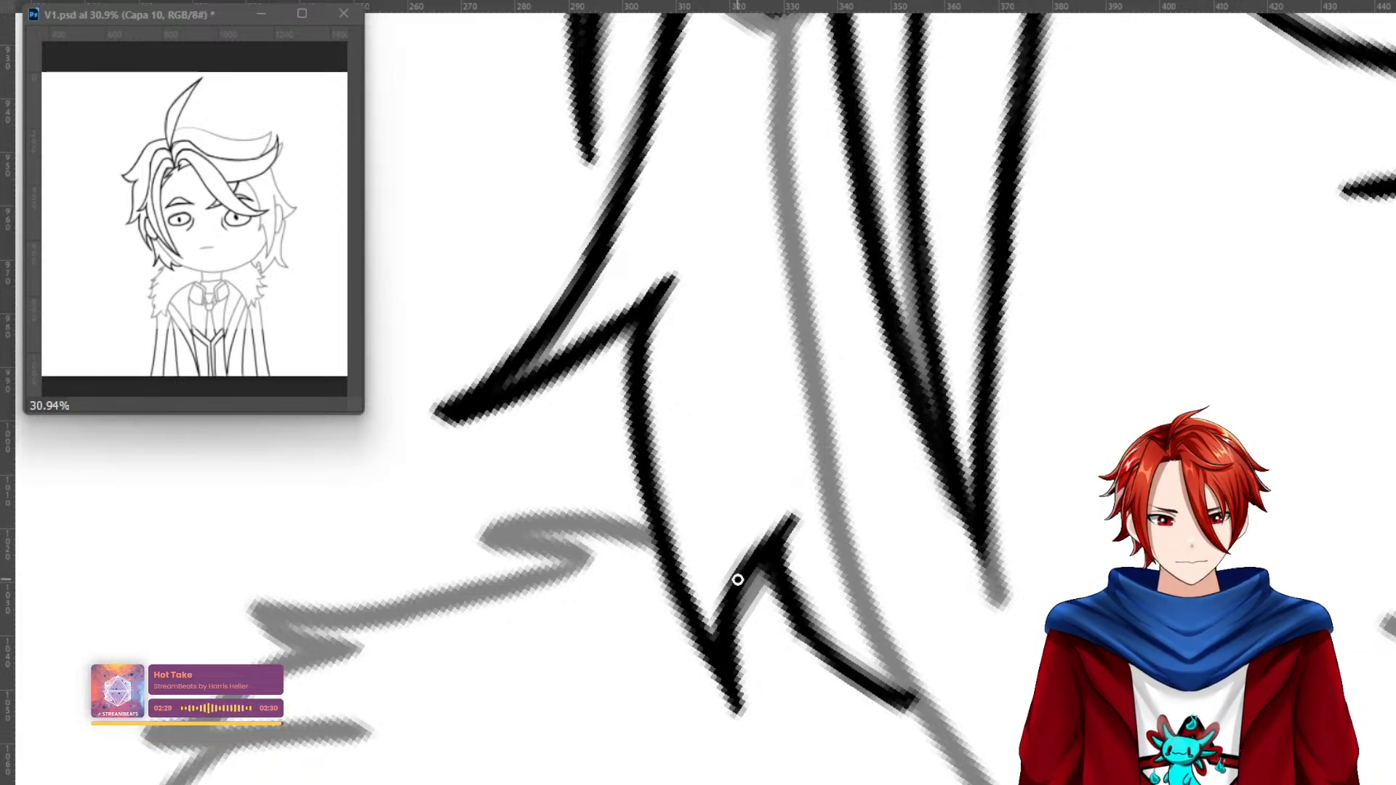
drag(869, 219, 613, 381)
drag(844, 614, 773, 555)
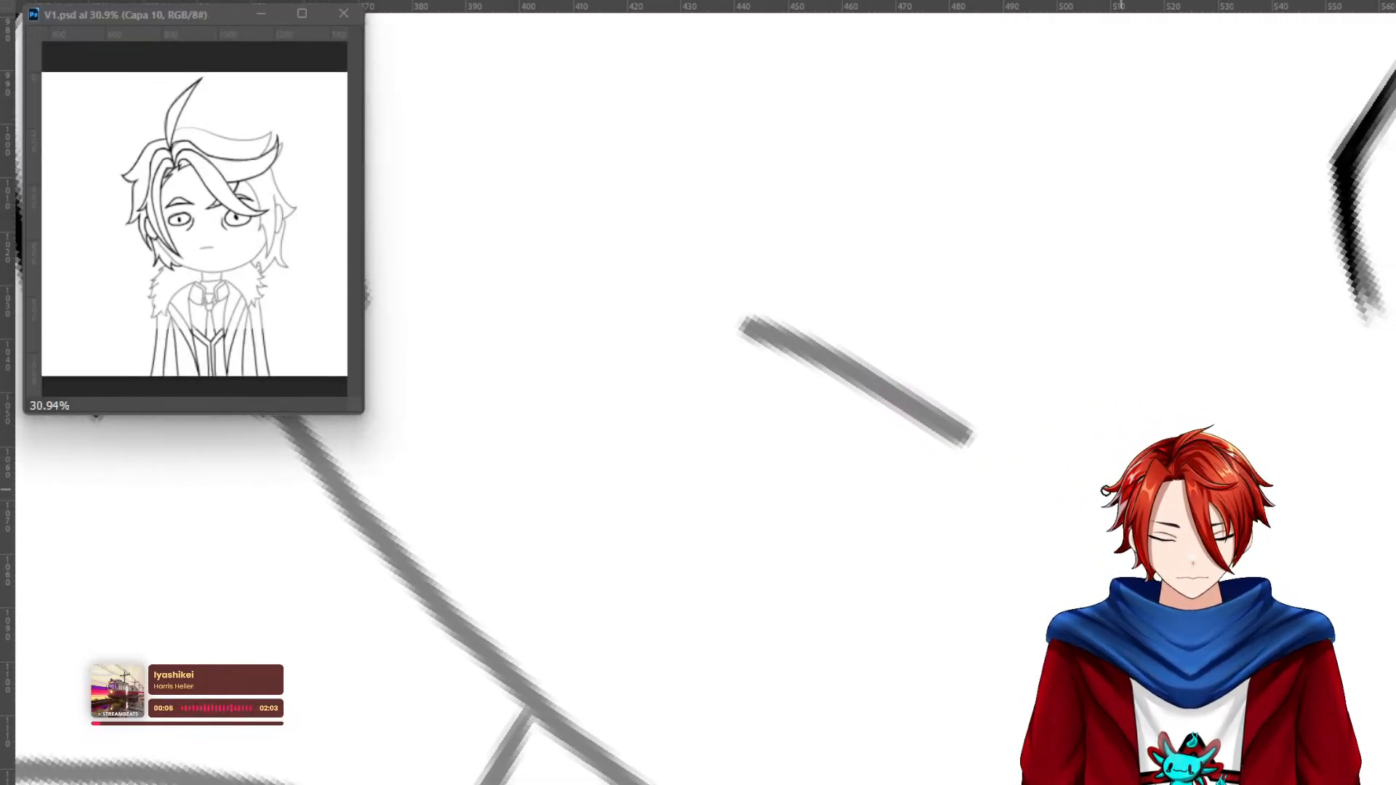
key(Escape)
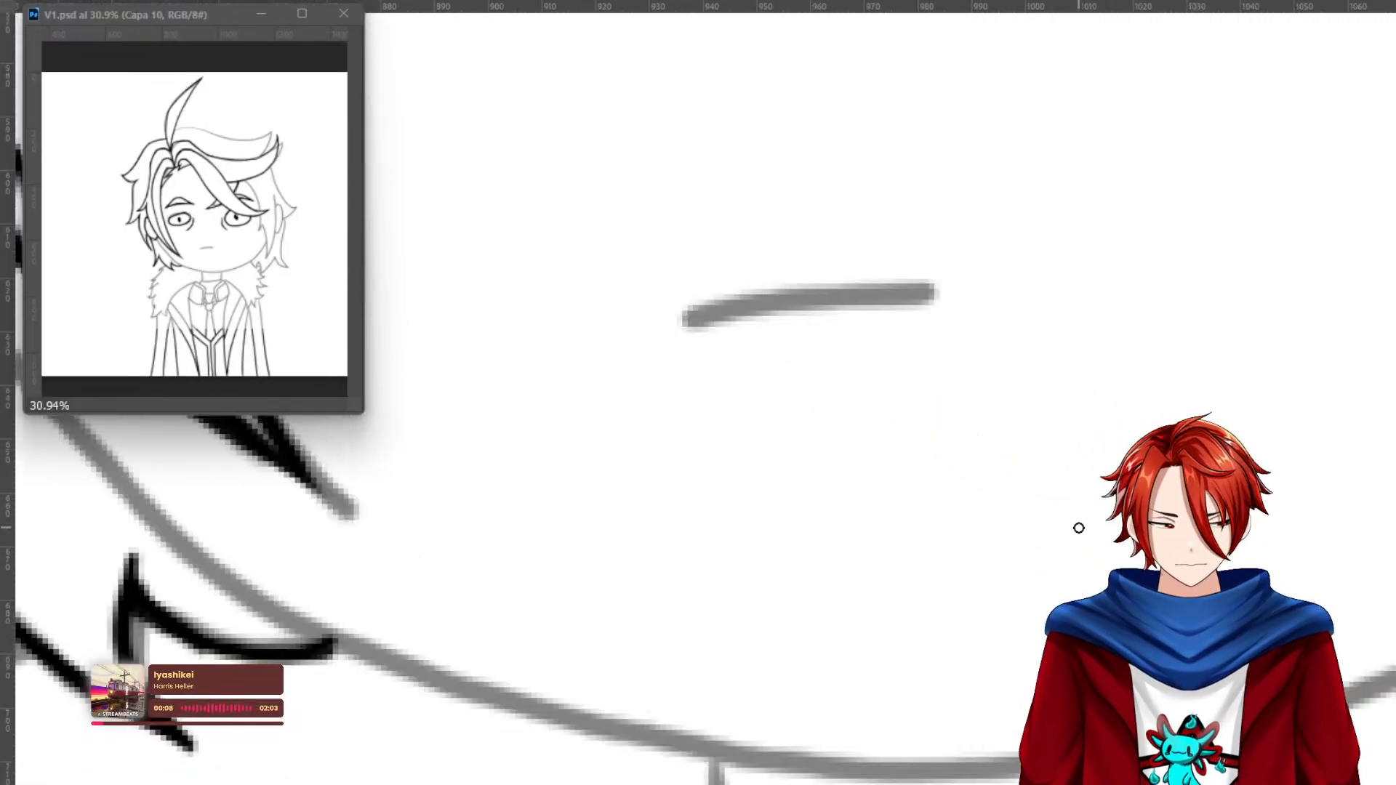
key(ctrl+1)
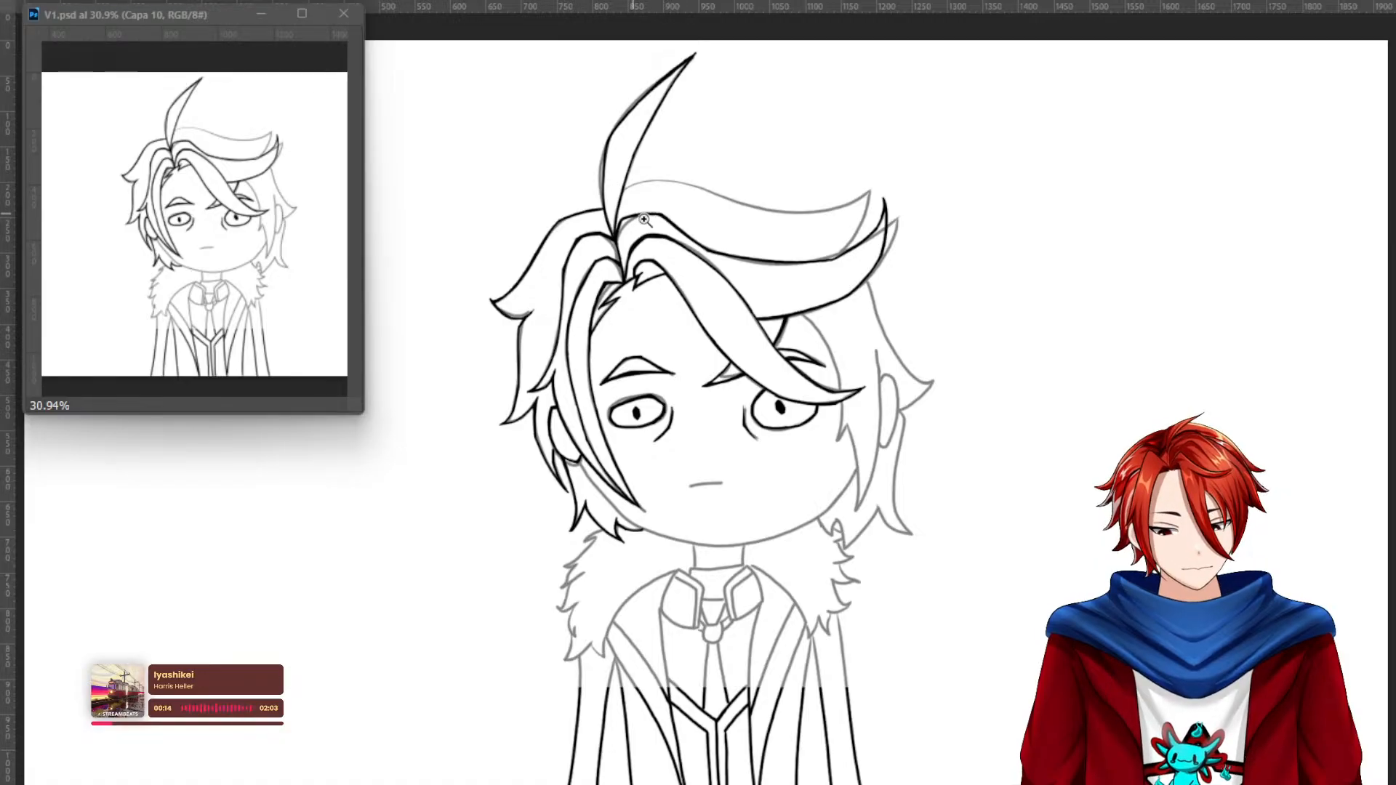
Ink the start of the upper swept lock's top contour in black, beginning at the upright tuft's base.
mouse_move(650, 195)
mouse_down()
mouse_move(779, 232)
mouse_move(894, 517)
mouse_up()
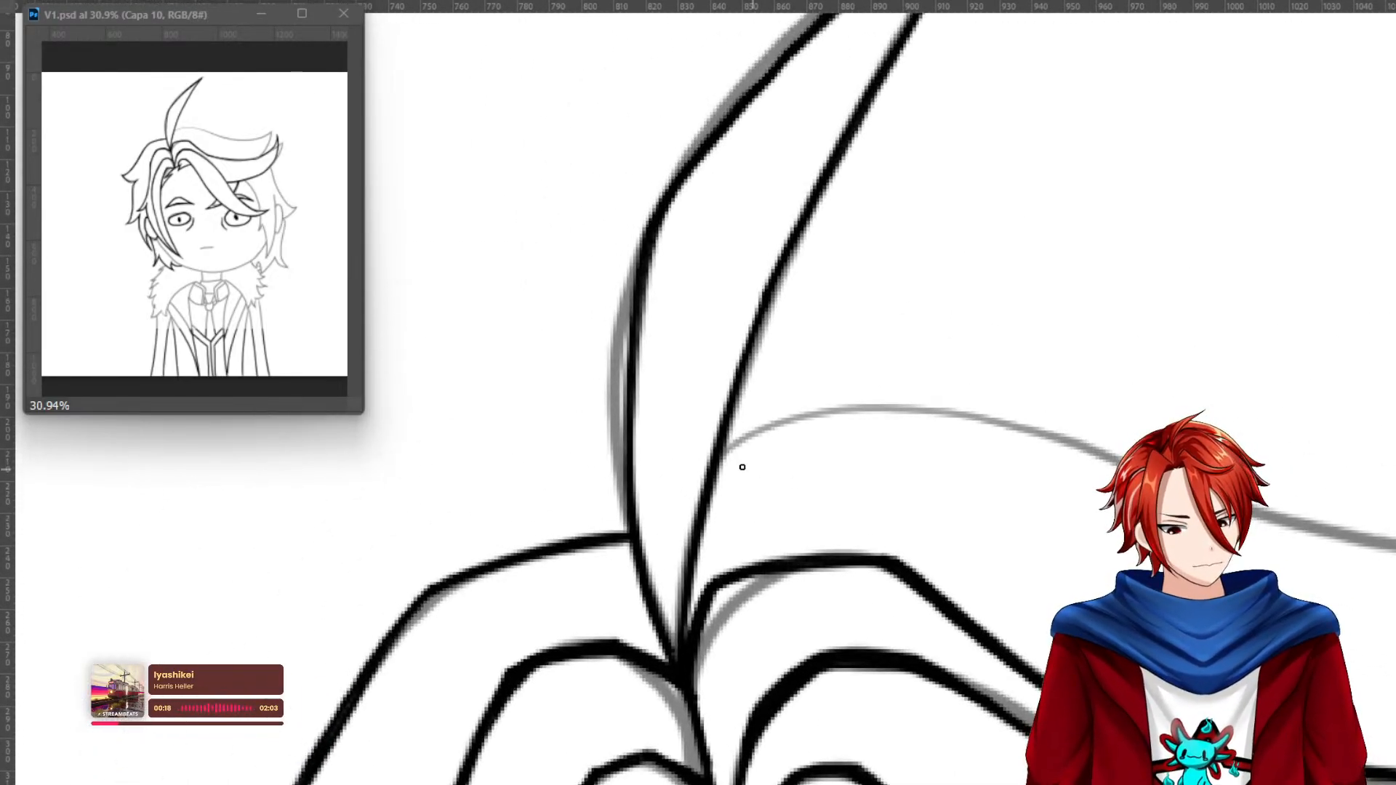
drag(885, 430, 940, 428)
key(r)
drag(1054, 447, 958, 432)
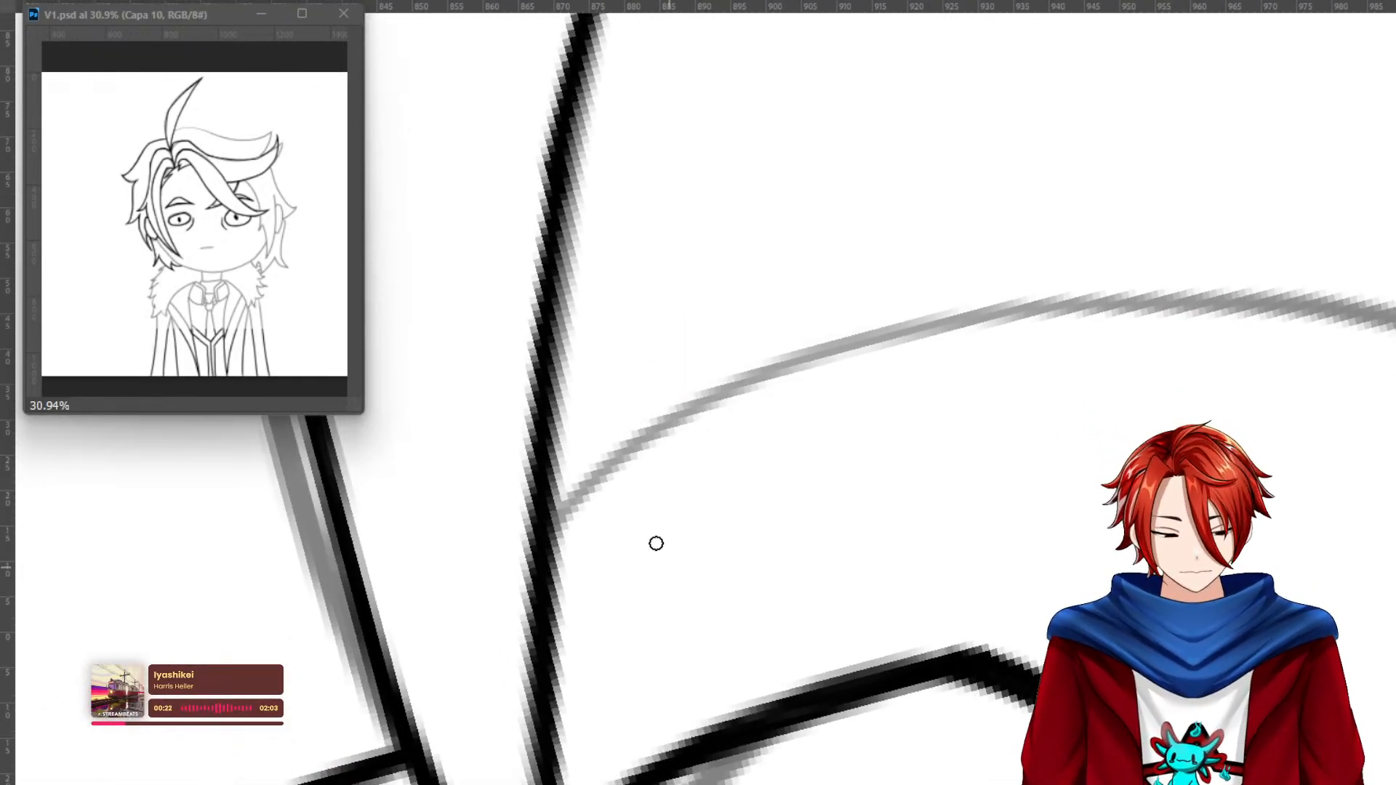
mouse_move(553, 550)
mouse_down()
mouse_move(692, 395)
mouse_move(545, 546)
mouse_move(665, 398)
mouse_move(1000, 311)
mouse_move(656, 397)
mouse_move(894, 330)
mouse_move(679, 430)
mouse_move(624, 437)
mouse_move(689, 446)
mouse_up()
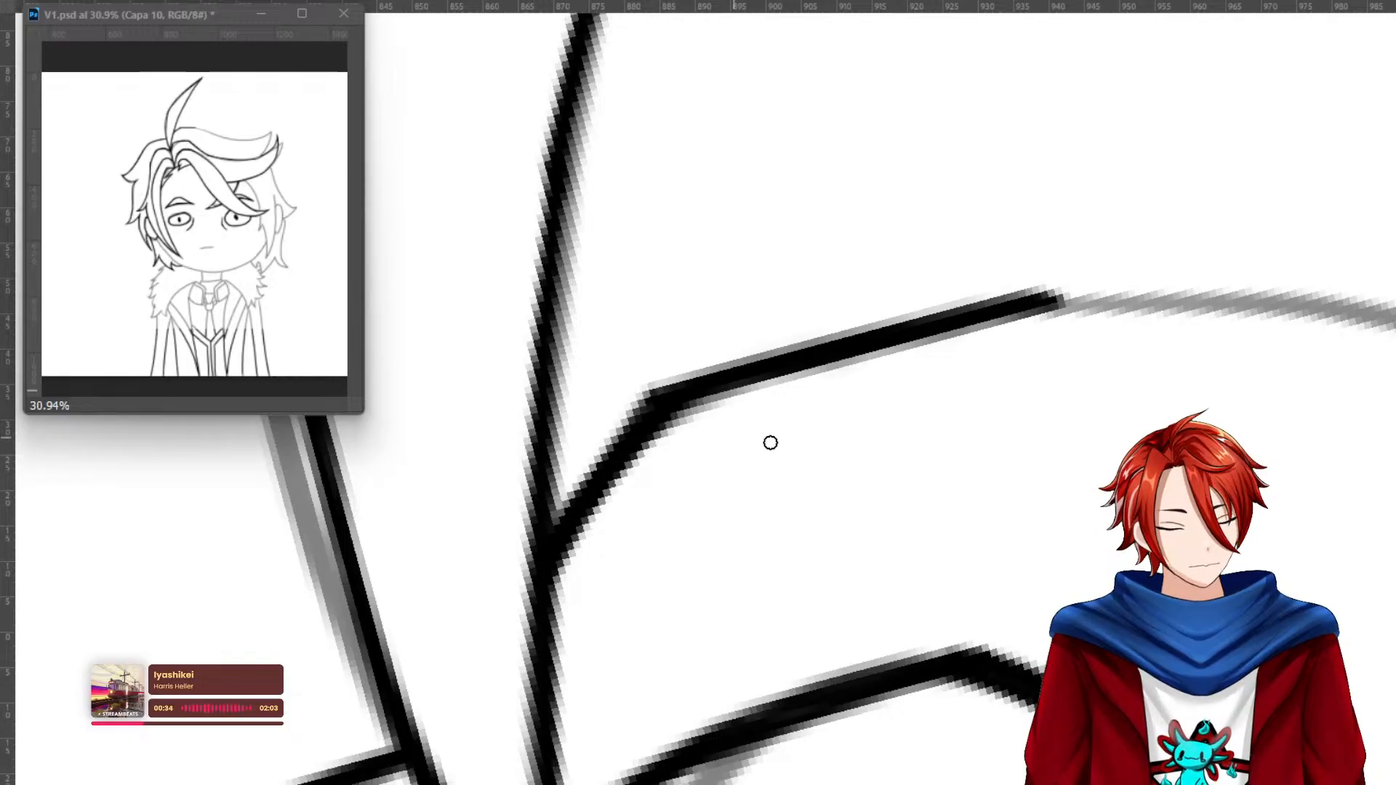
Continue the upper swept lock's top contour along the grey sketch, thickening the stretch that curves toward the tip.
key(r)
drag(1156, 327, 826, 211)
mouse_move(774, 406)
mouse_down()
mouse_move(688, 679)
mouse_move(659, 700)
mouse_up()
mouse_move(626, 638)
mouse_down()
mouse_move(1153, 24)
mouse_move(885, 349)
mouse_move(682, 555)
mouse_move(629, 651)
mouse_move(778, 450)
mouse_move(1159, 21)
mouse_up()
mouse_move(1118, 249)
mouse_down()
mouse_move(976, 543)
mouse_move(866, 644)
mouse_up()
mouse_move(821, 562)
mouse_down()
mouse_move(937, 358)
mouse_move(1069, 31)
mouse_move(853, 520)
mouse_move(735, 663)
mouse_move(932, 351)
mouse_move(1055, 65)
mouse_move(998, 221)
mouse_move(770, 618)
mouse_move(748, 617)
mouse_up()
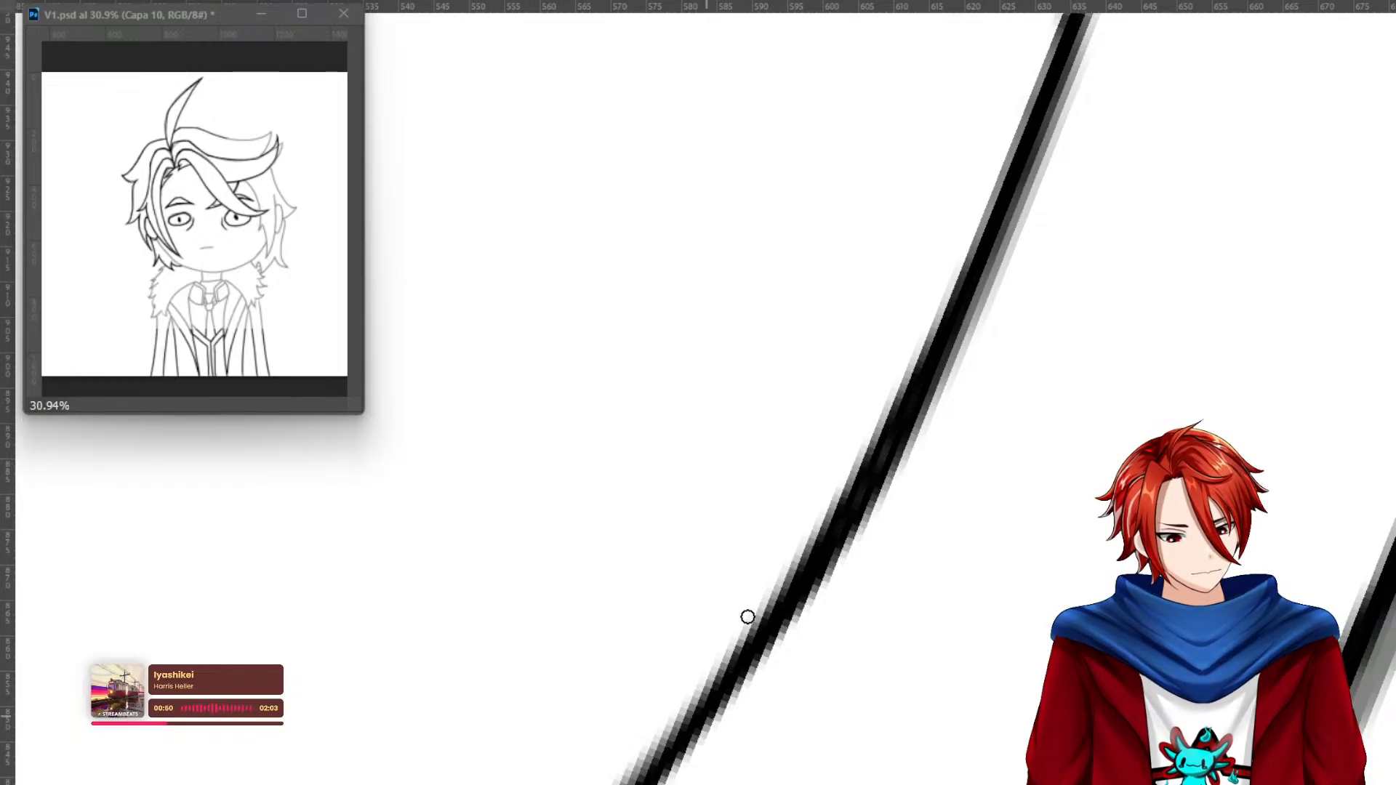
Extend the swept lock's top contour past the sketch to a pointed tip and smooth its bend.
mouse_move(1041, 281)
mouse_down()
mouse_move(754, 756)
mouse_move(810, 592)
mouse_move(766, 713)
mouse_up()
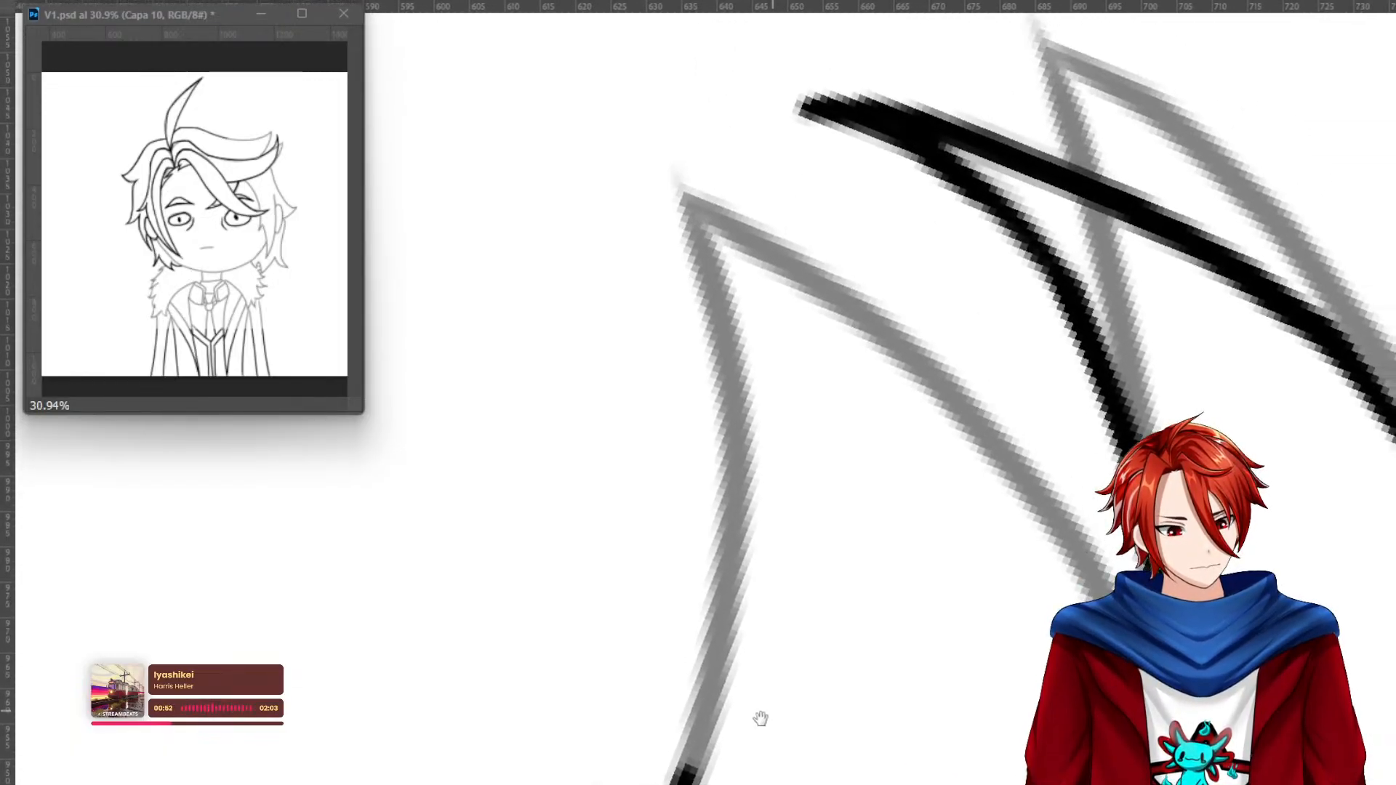
mouse_move(683, 778)
mouse_down()
mouse_move(727, 539)
mouse_move(710, 312)
mouse_move(664, 153)
mouse_move(746, 473)
mouse_move(660, 155)
mouse_up()
mouse_move(741, 443)
mouse_down()
mouse_move(722, 652)
mouse_move(685, 754)
mouse_move(744, 456)
mouse_up()
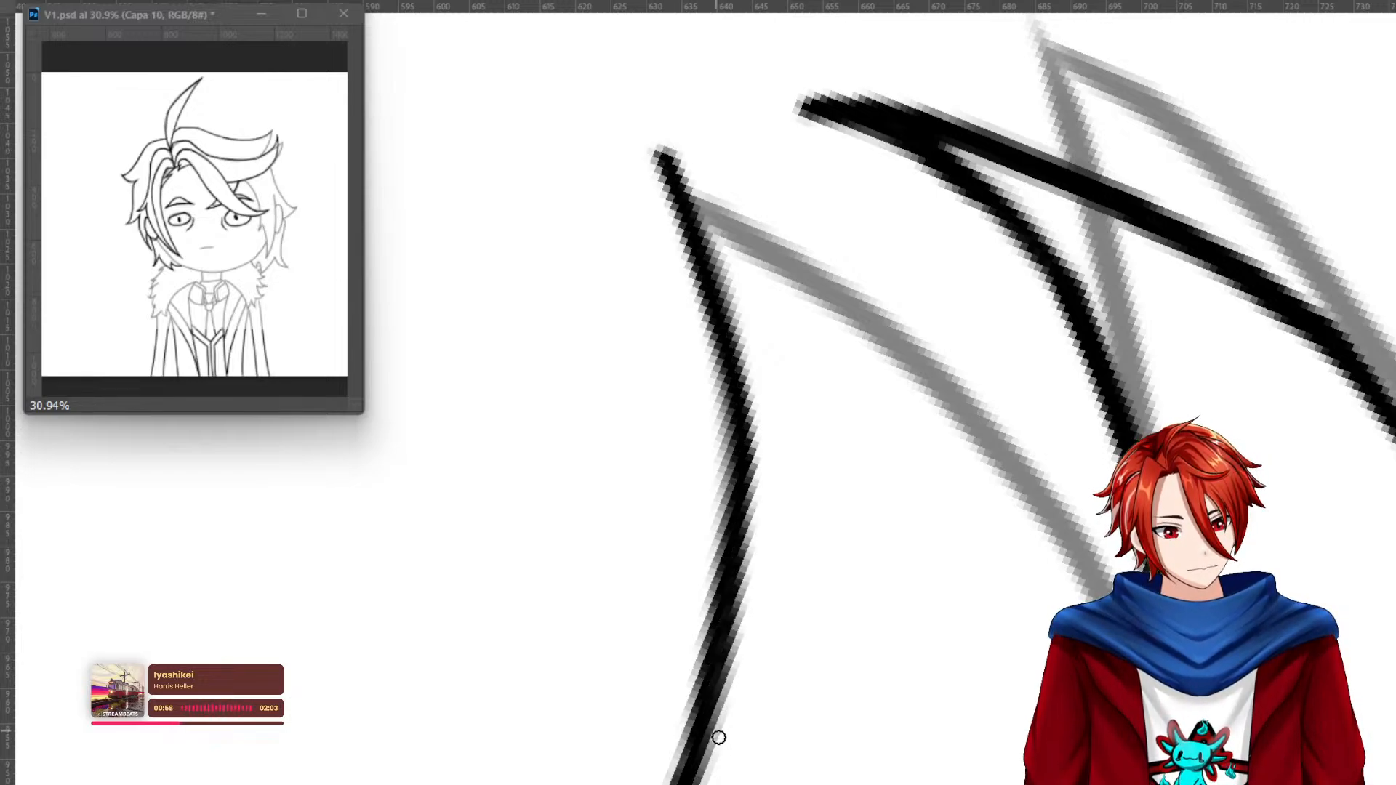
key(Escape)
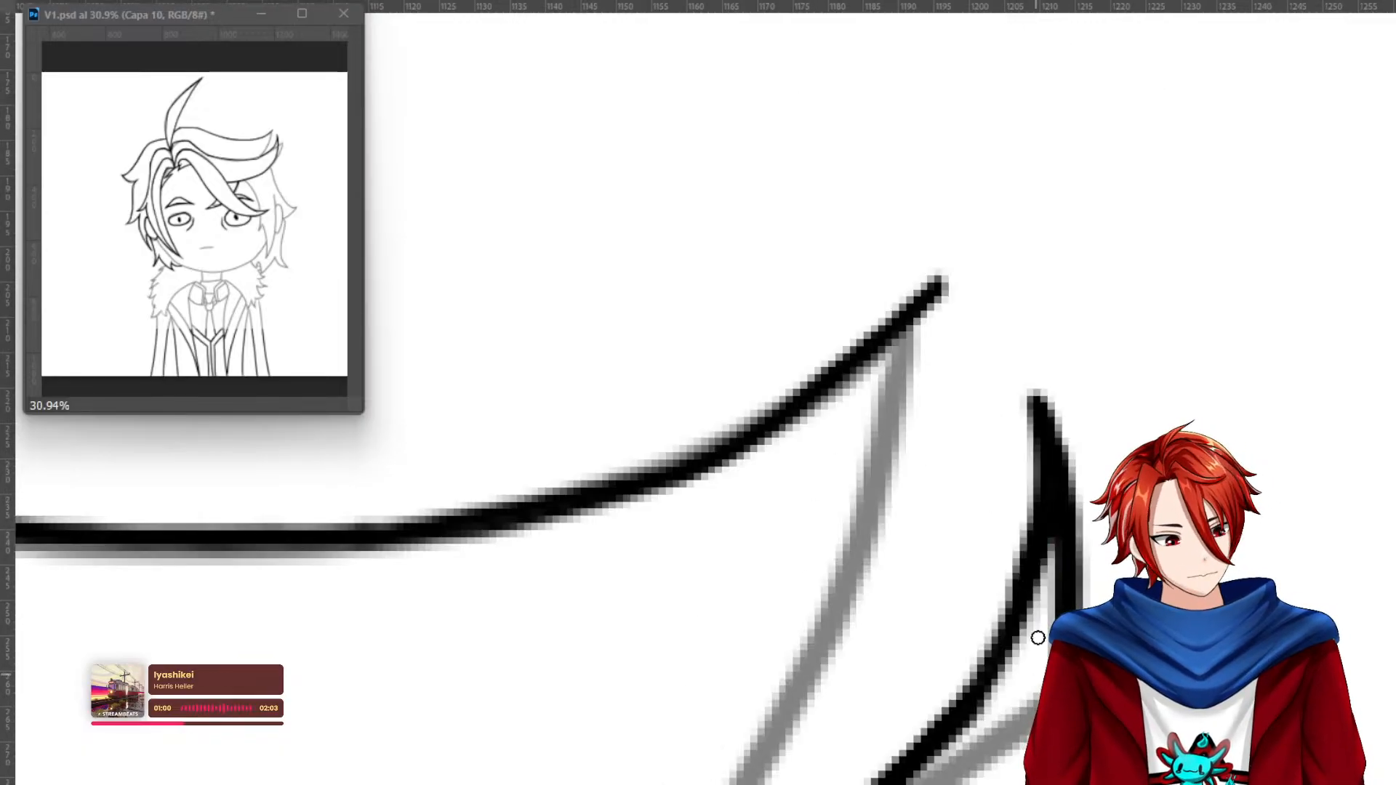
Ink the underside of the upper swept lock's tip down to where it meets the lower swept lock.
key(r)
mouse_move(938, 284)
mouse_down()
mouse_move(857, 225)
mouse_move(474, 598)
mouse_move(563, 528)
mouse_up()
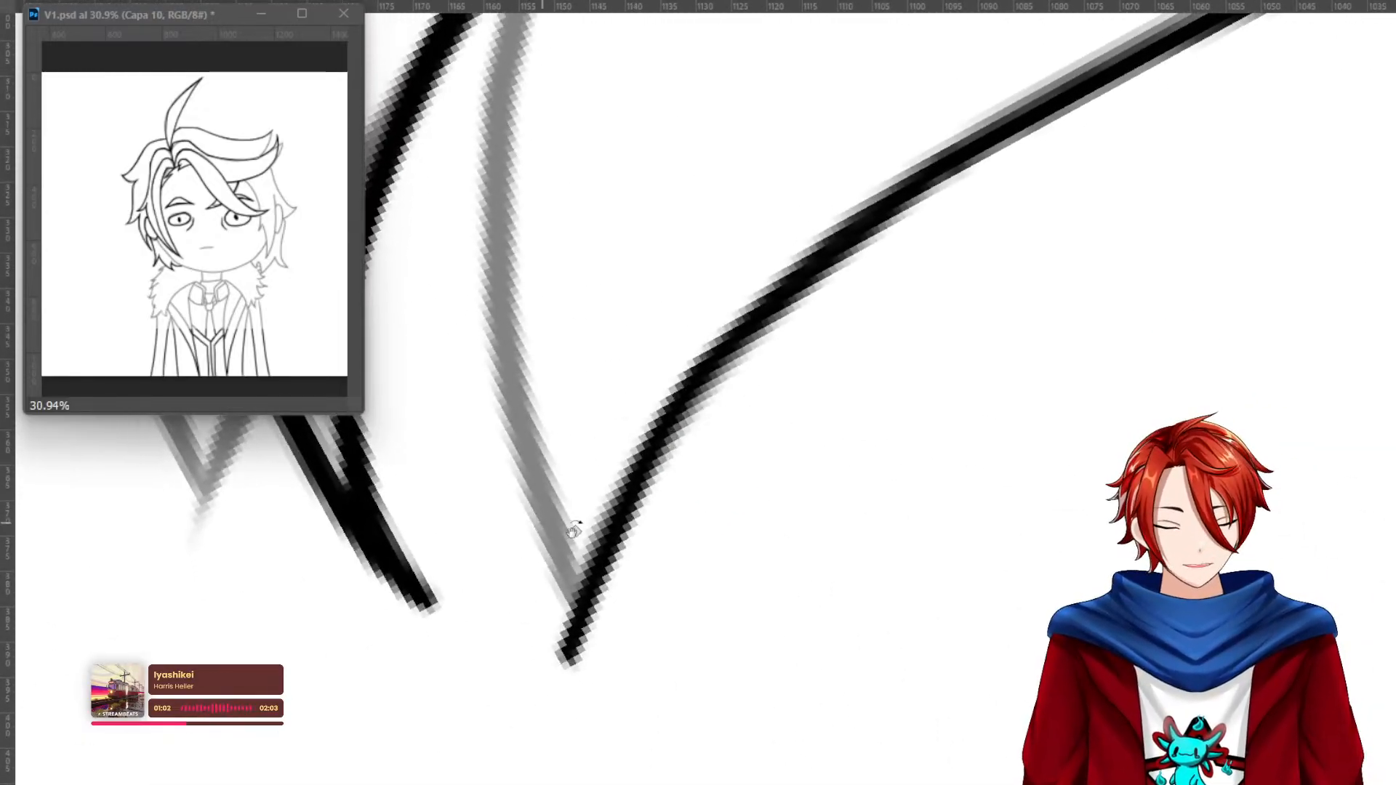
mouse_move(751, 314)
mouse_down()
mouse_move(645, 633)
mouse_move(657, 736)
mouse_move(712, 580)
mouse_up()
mouse_move(543, 494)
mouse_down()
mouse_move(522, 318)
mouse_move(473, 312)
mouse_move(477, 187)
mouse_up()
mouse_move(432, 140)
mouse_down()
mouse_move(393, 358)
mouse_move(414, 664)
mouse_move(396, 451)
mouse_move(425, 148)
mouse_move(386, 369)
mouse_move(444, 774)
mouse_move(539, 683)
mouse_up()
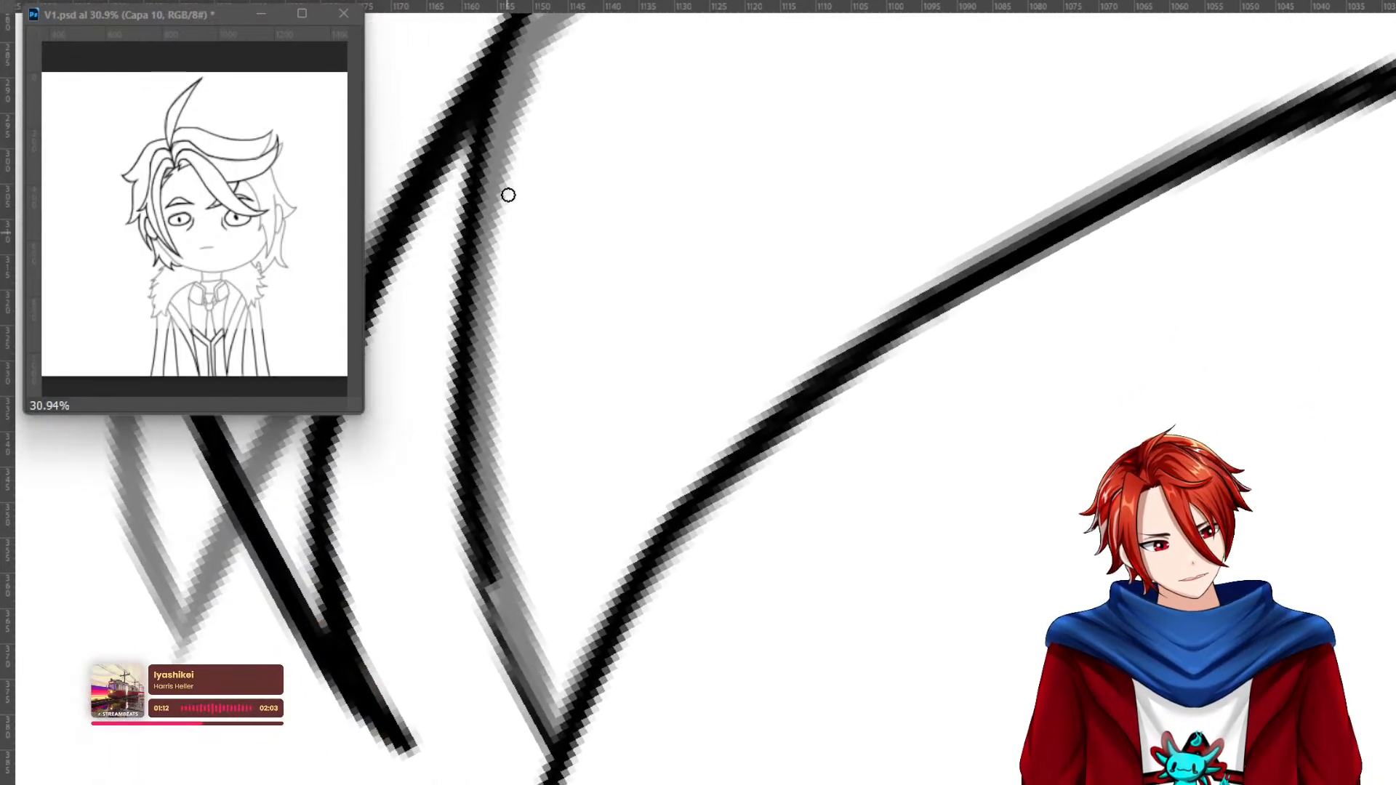
drag(488, 105, 488, 576)
mouse_move(538, 763)
mouse_down()
mouse_move(483, 539)
mouse_move(461, 211)
mouse_move(481, 103)
mouse_move(476, 541)
mouse_move(559, 773)
mouse_up()
Thicken and sharpen the upper swept lock's pointed tip where both edges meet, and save the document.
scroll(560, 769, down, 2)
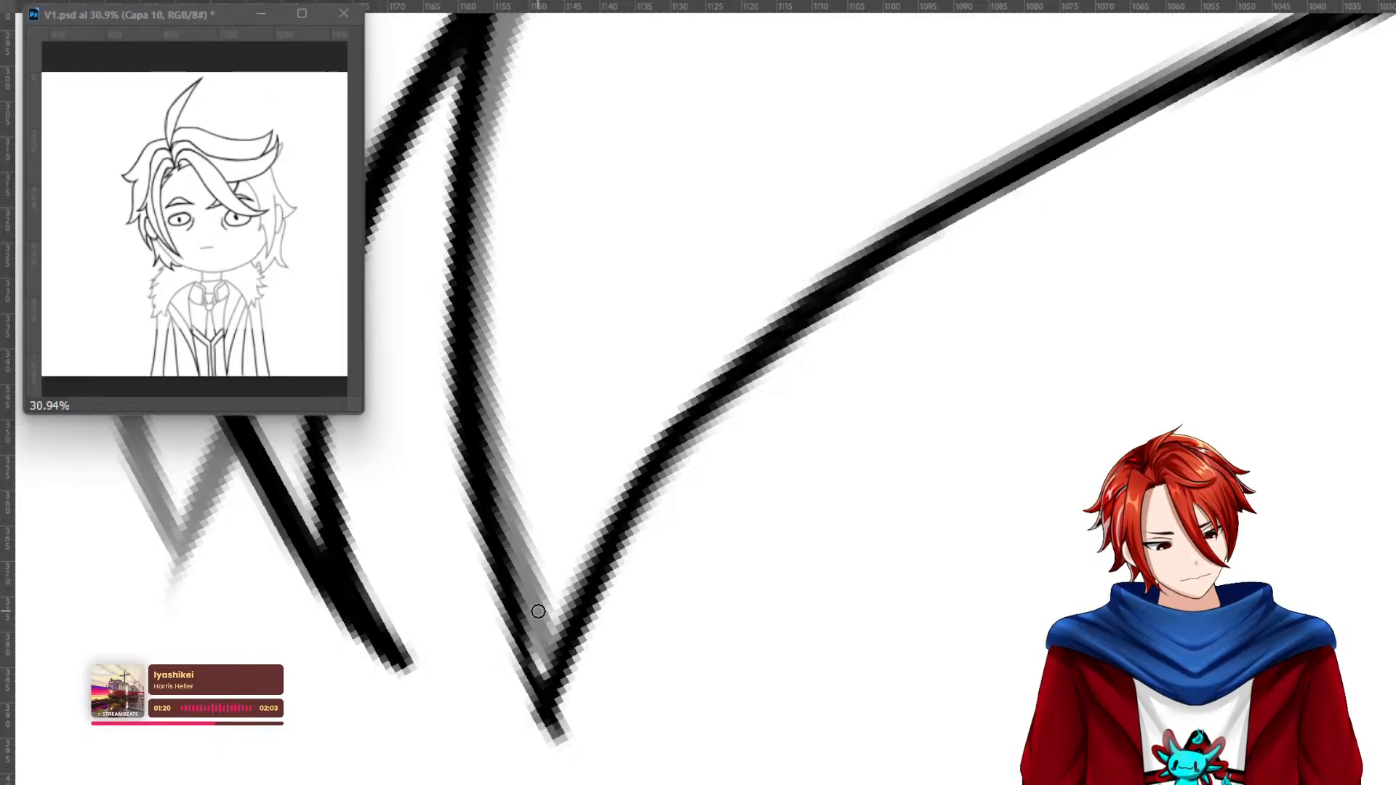
mouse_move(507, 595)
mouse_down()
mouse_move(560, 755)
mouse_move(539, 699)
mouse_move(563, 658)
mouse_up()
drag(565, 751, 568, 623)
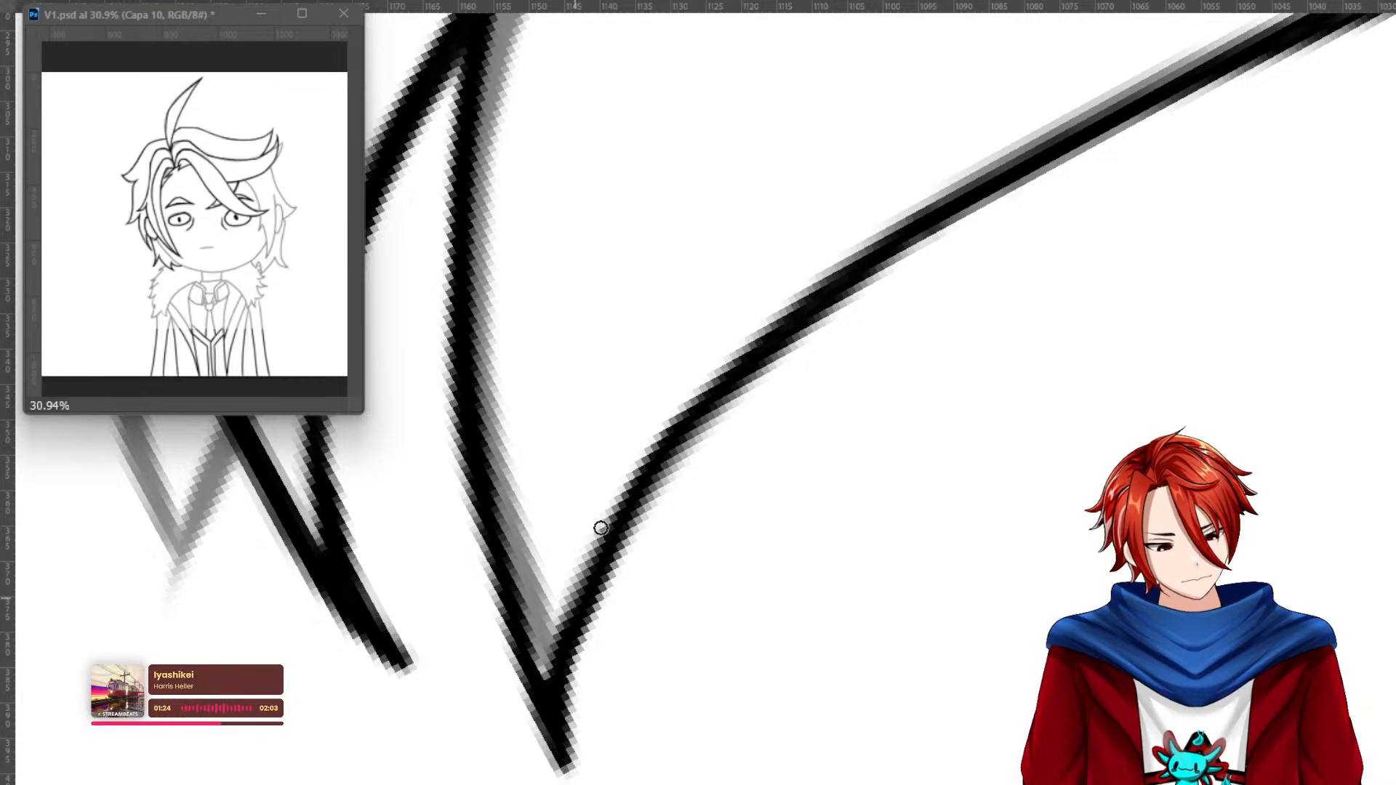
key(Escape)
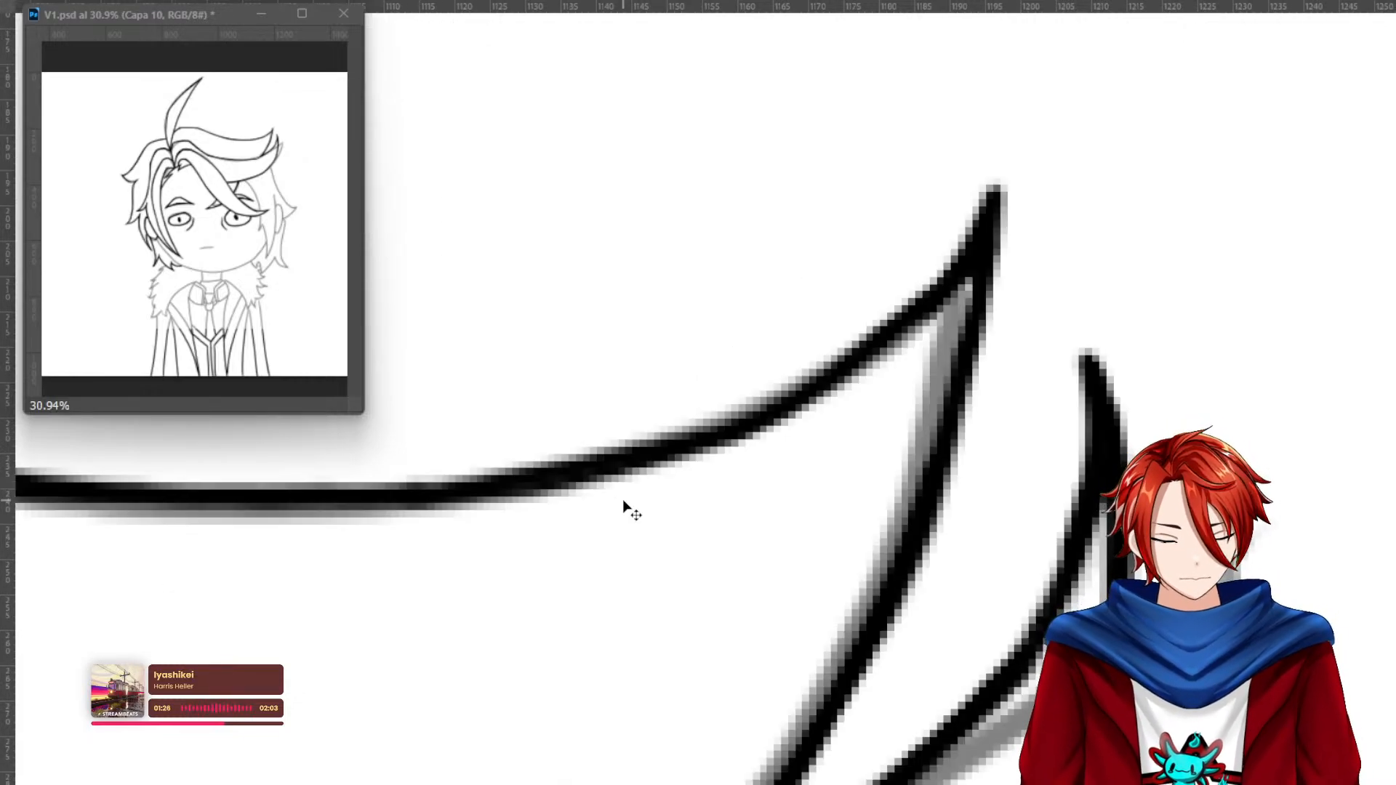
key(ctrl+1)
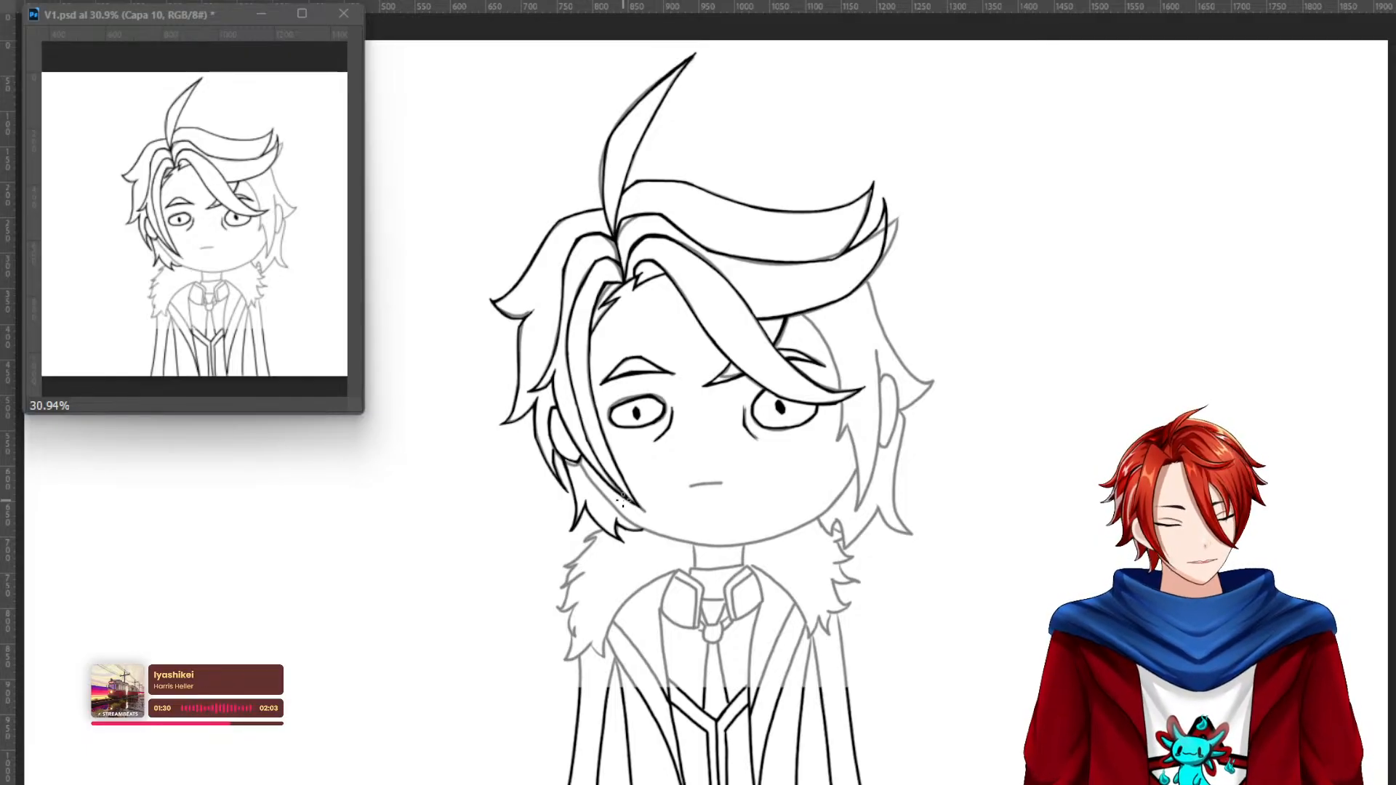
key(ctrl+s)
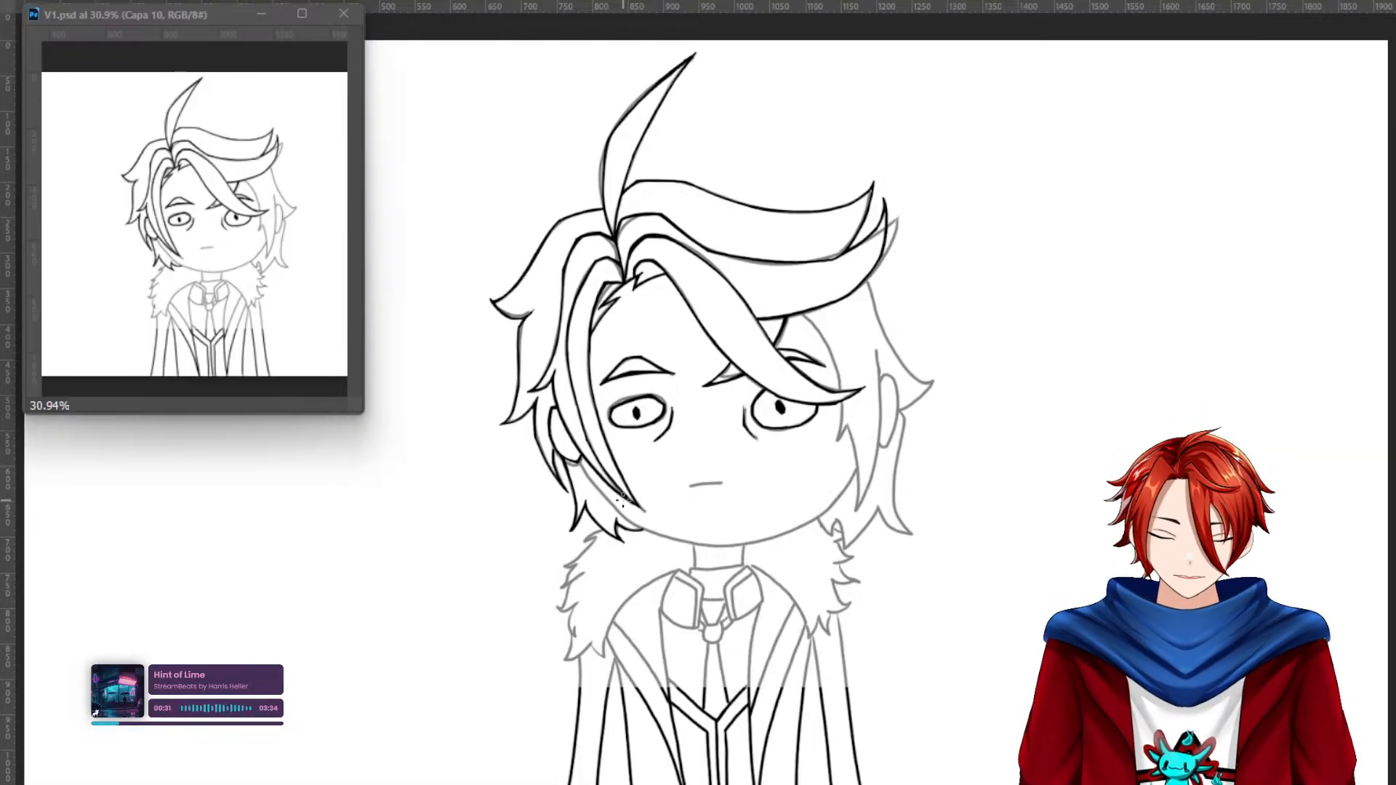
Touch up the inner edge of the small pointed strand beneath the long diagonal fringe lock.
drag(730, 367, 789, 473)
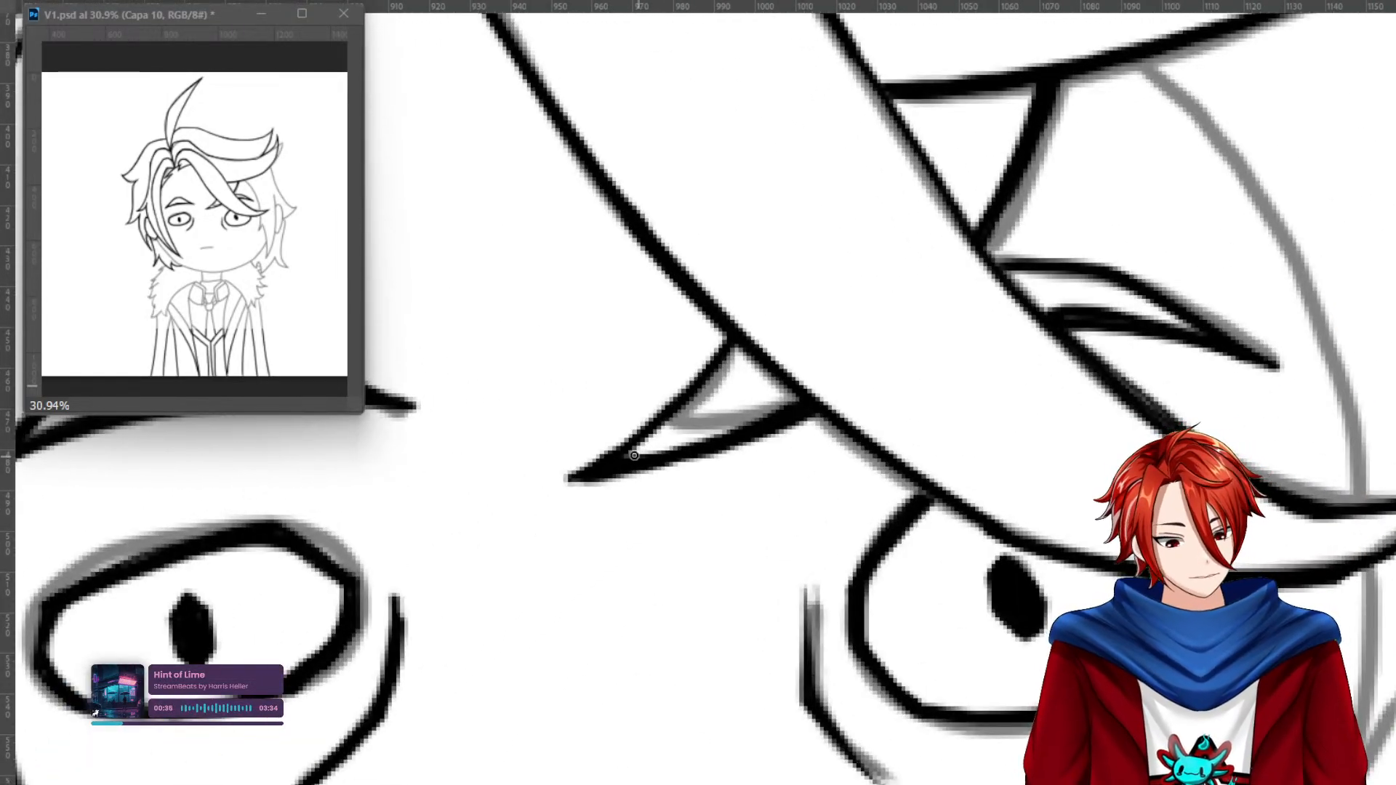
mouse_move(634, 447)
mouse_down()
mouse_move(739, 345)
mouse_move(614, 466)
mouse_move(647, 436)
mouse_move(746, 413)
mouse_up()
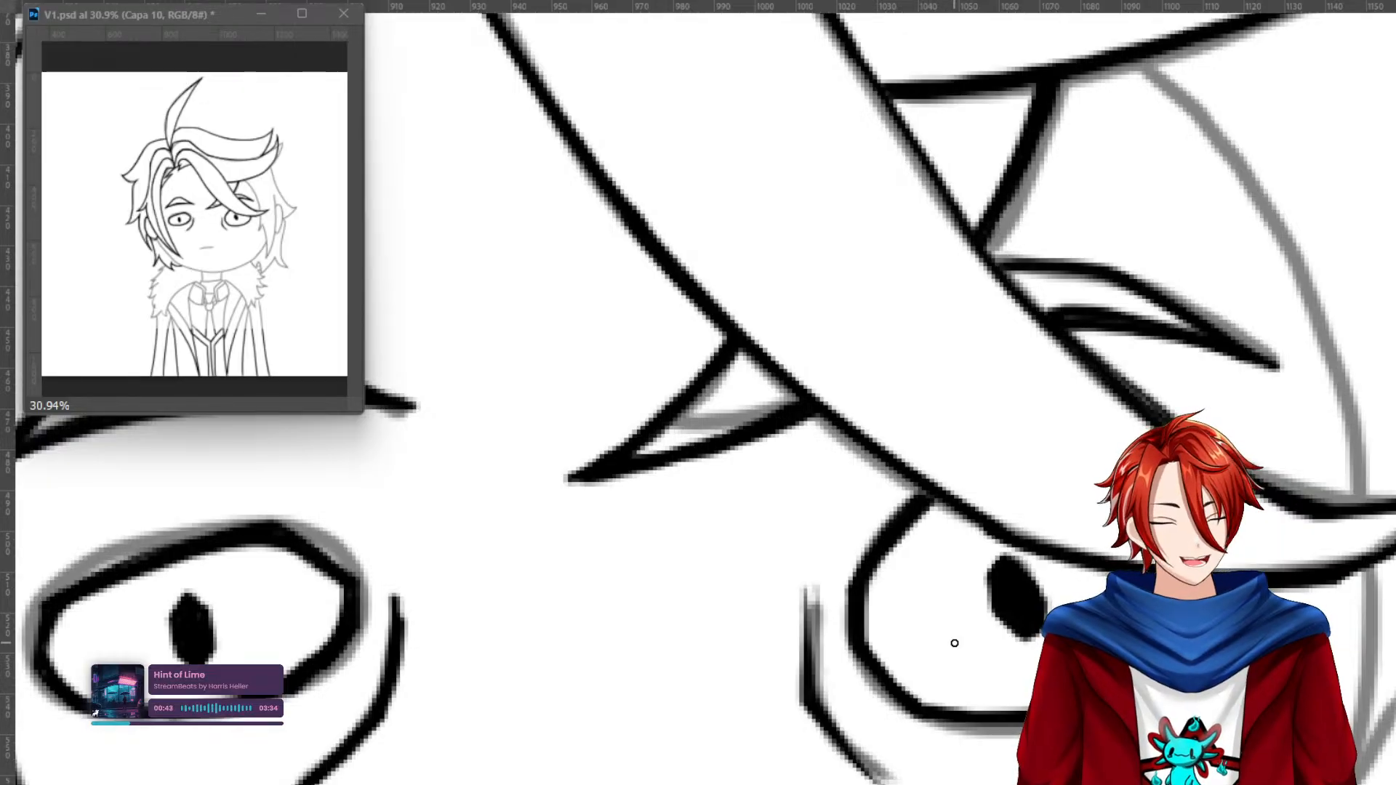
Ink the first stretch of the right-hand outer hair contour, from the lower swept lock toward the side flick.
drag(1330, 533, 950, 639)
drag(1320, 302, 971, 759)
mouse_move(1309, 44)
mouse_down()
mouse_move(1004, 751)
mouse_move(1005, 515)
mouse_move(1164, 318)
mouse_move(748, 297)
mouse_move(1069, 465)
mouse_move(783, 426)
mouse_move(996, 586)
mouse_up()
key(r)
key(b)
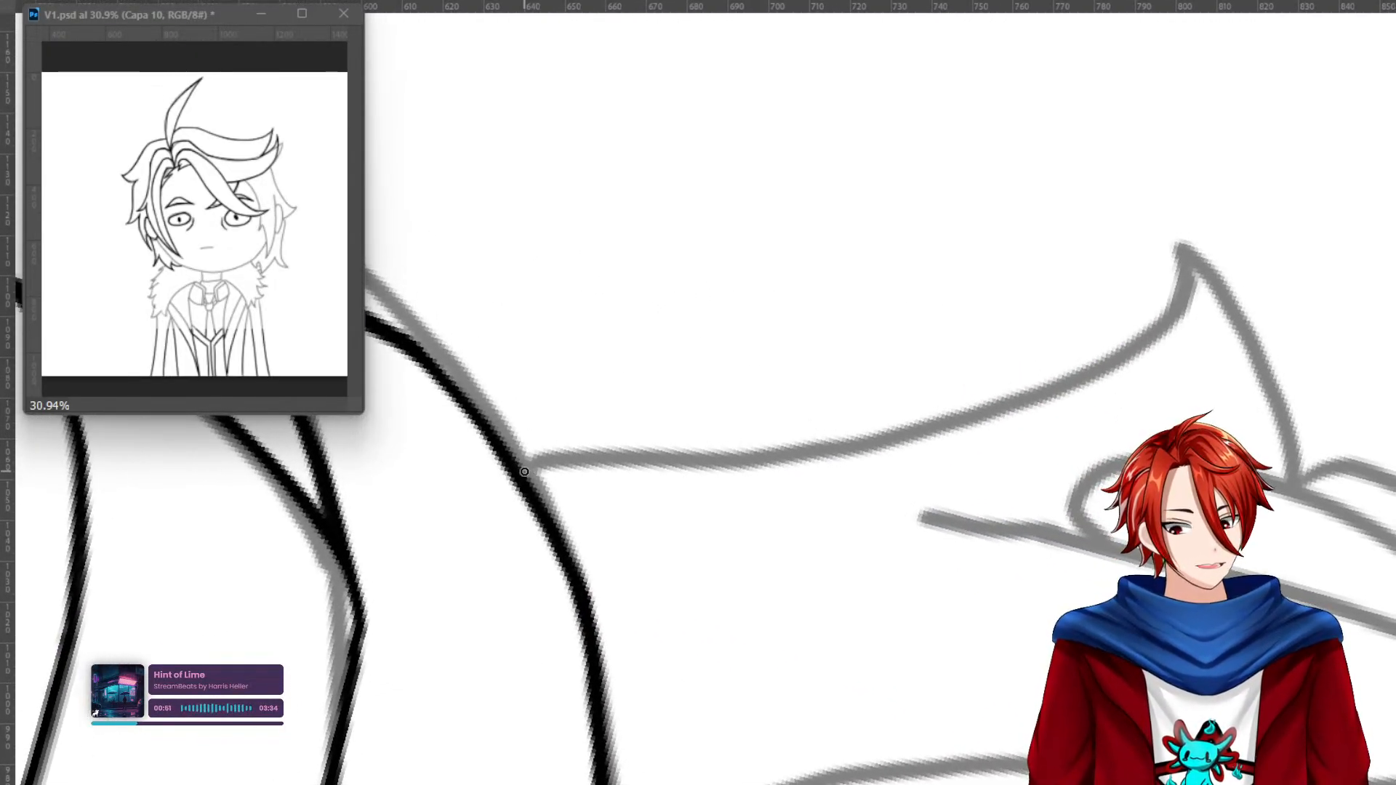
mouse_move(524, 474)
mouse_down()
mouse_move(940, 429)
mouse_move(585, 460)
mouse_move(539, 476)
mouse_move(748, 442)
mouse_move(898, 438)
mouse_up()
key(ctrl+z)
key(ctrl+z)
mouse_move(525, 476)
mouse_down()
mouse_move(583, 446)
mouse_move(525, 492)
mouse_move(581, 445)
mouse_move(821, 455)
mouse_move(592, 448)
mouse_move(558, 468)
mouse_move(809, 451)
mouse_move(677, 466)
mouse_move(586, 451)
mouse_up()
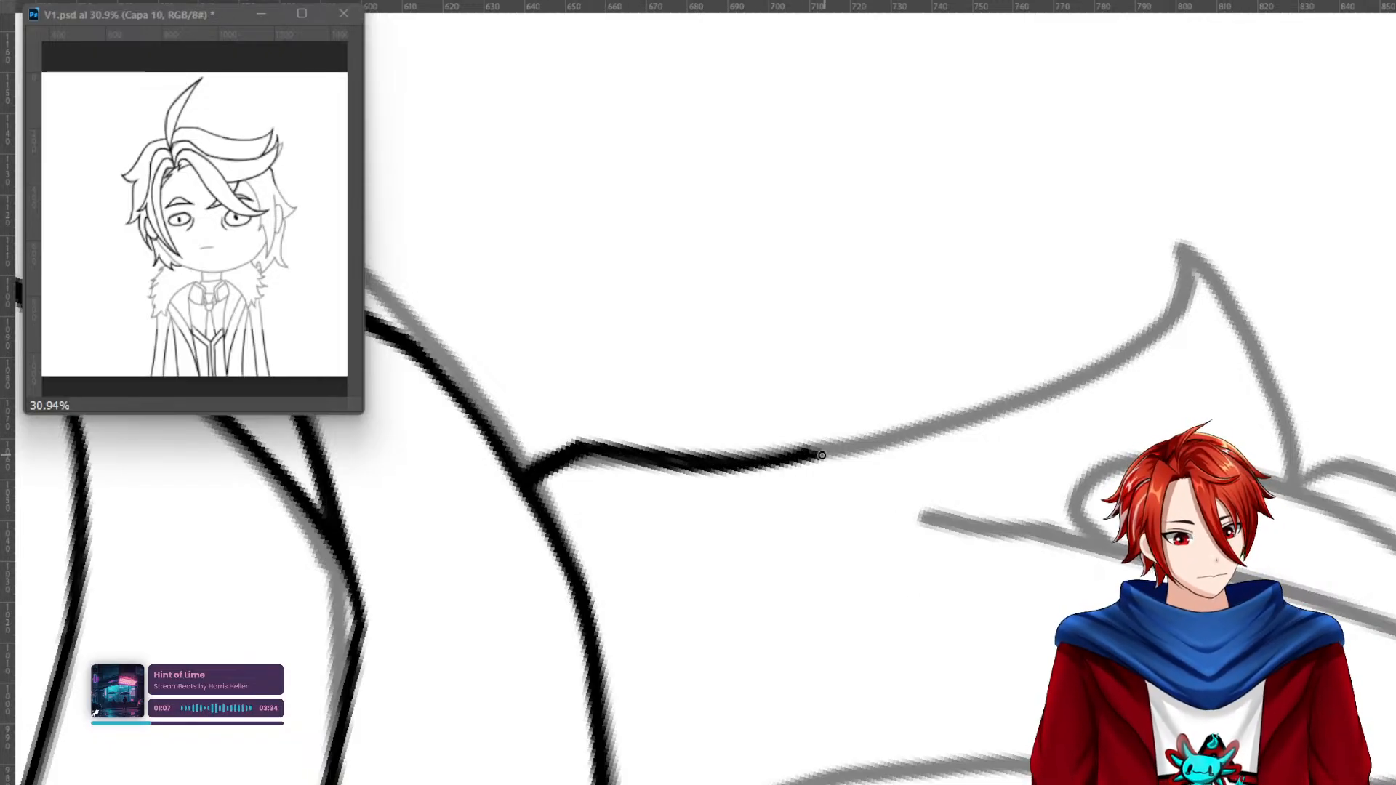
mouse_move(809, 452)
mouse_down()
mouse_move(930, 435)
mouse_move(1126, 348)
mouse_move(1185, 277)
mouse_move(1158, 320)
mouse_move(1090, 363)
mouse_move(895, 440)
mouse_move(793, 456)
mouse_move(959, 420)
mouse_move(1108, 354)
mouse_move(1178, 290)
mouse_move(1180, 232)
mouse_move(1171, 304)
mouse_move(797, 452)
mouse_move(956, 416)
mouse_move(1109, 338)
mouse_up()
key(ctrl+z)
key(ctrl+z)
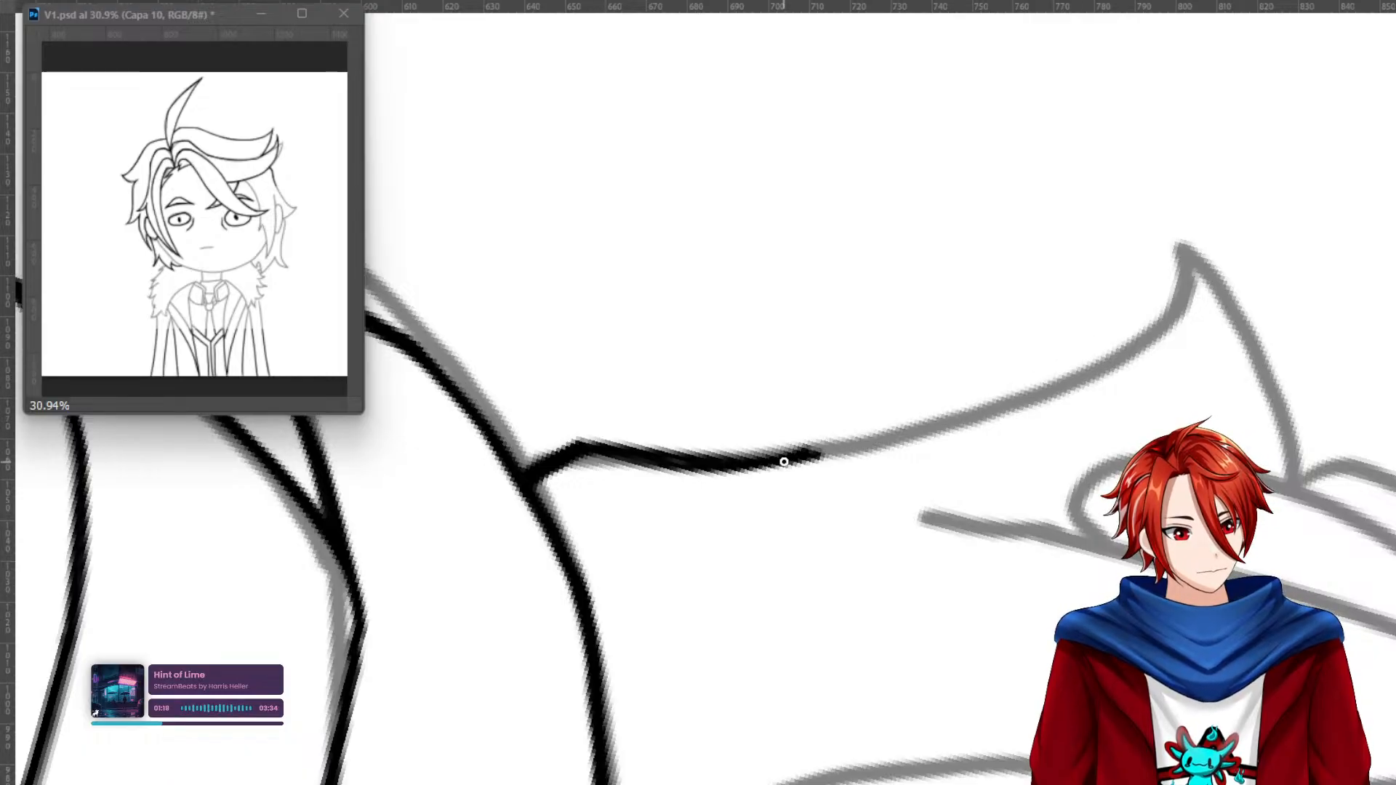
Ink the right-hand outer hair contour along the grey sketch down to the side flick's pointed tip, reinforcing the curve at the tip.
mouse_move(810, 452)
mouse_down()
mouse_move(935, 420)
mouse_move(922, 415)
mouse_move(1043, 367)
mouse_move(1133, 307)
mouse_move(1168, 258)
mouse_move(1013, 373)
mouse_move(818, 456)
mouse_up()
key(ctrl+z)
key(ctrl+z)
key(r)
mouse_move(1113, 361)
mouse_down()
mouse_move(807, 212)
mouse_move(474, 586)
mouse_move(503, 643)
mouse_up()
drag(607, 500, 592, 446)
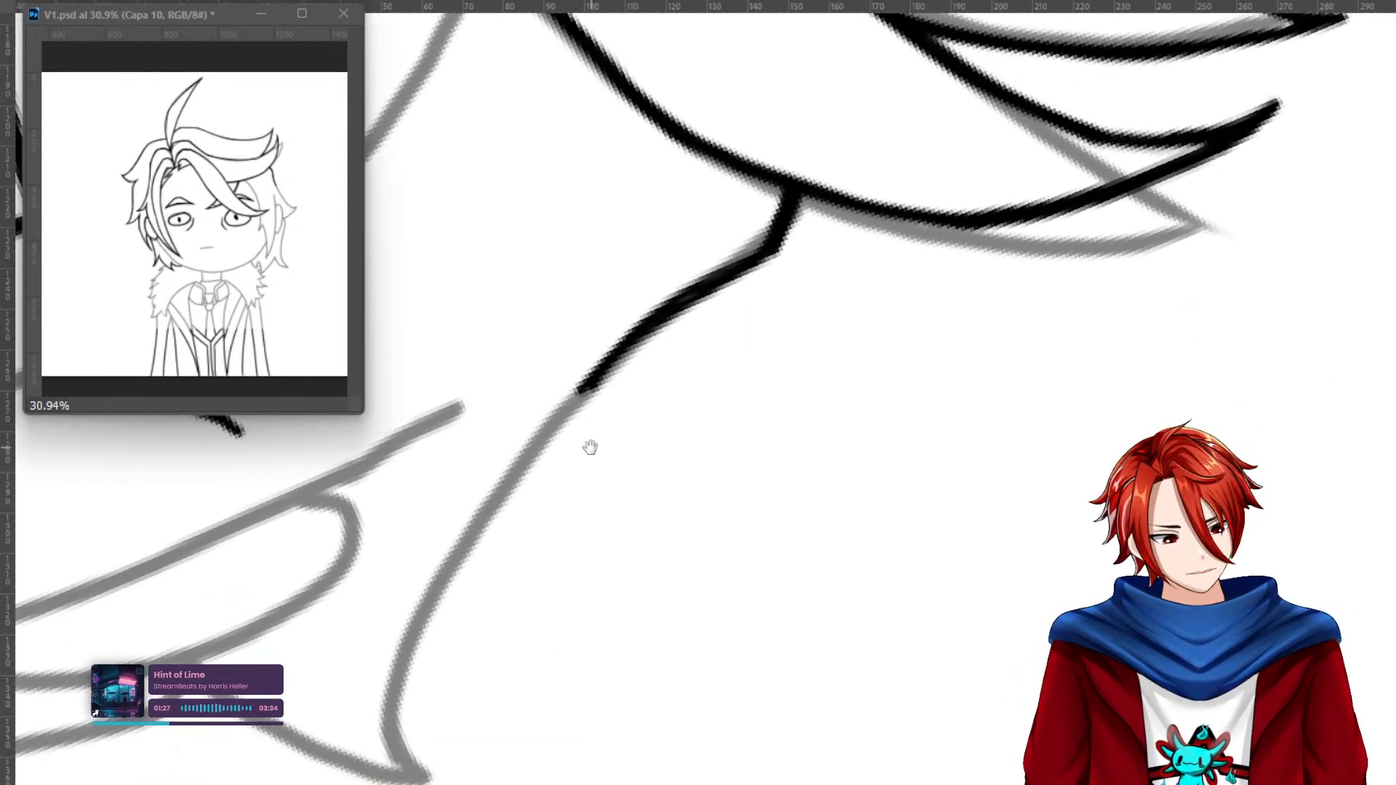
mouse_move(702, 281)
mouse_down()
mouse_move(546, 433)
mouse_move(445, 612)
mouse_move(425, 709)
mouse_move(451, 771)
mouse_move(472, 774)
mouse_move(431, 744)
mouse_move(425, 693)
mouse_move(474, 543)
mouse_move(601, 368)
mouse_move(511, 487)
mouse_move(429, 680)
mouse_move(426, 728)
mouse_move(457, 774)
mouse_move(470, 775)
mouse_move(432, 753)
mouse_move(425, 682)
mouse_move(443, 600)
mouse_move(592, 370)
mouse_move(473, 547)
mouse_move(439, 641)
mouse_move(588, 408)
mouse_up()
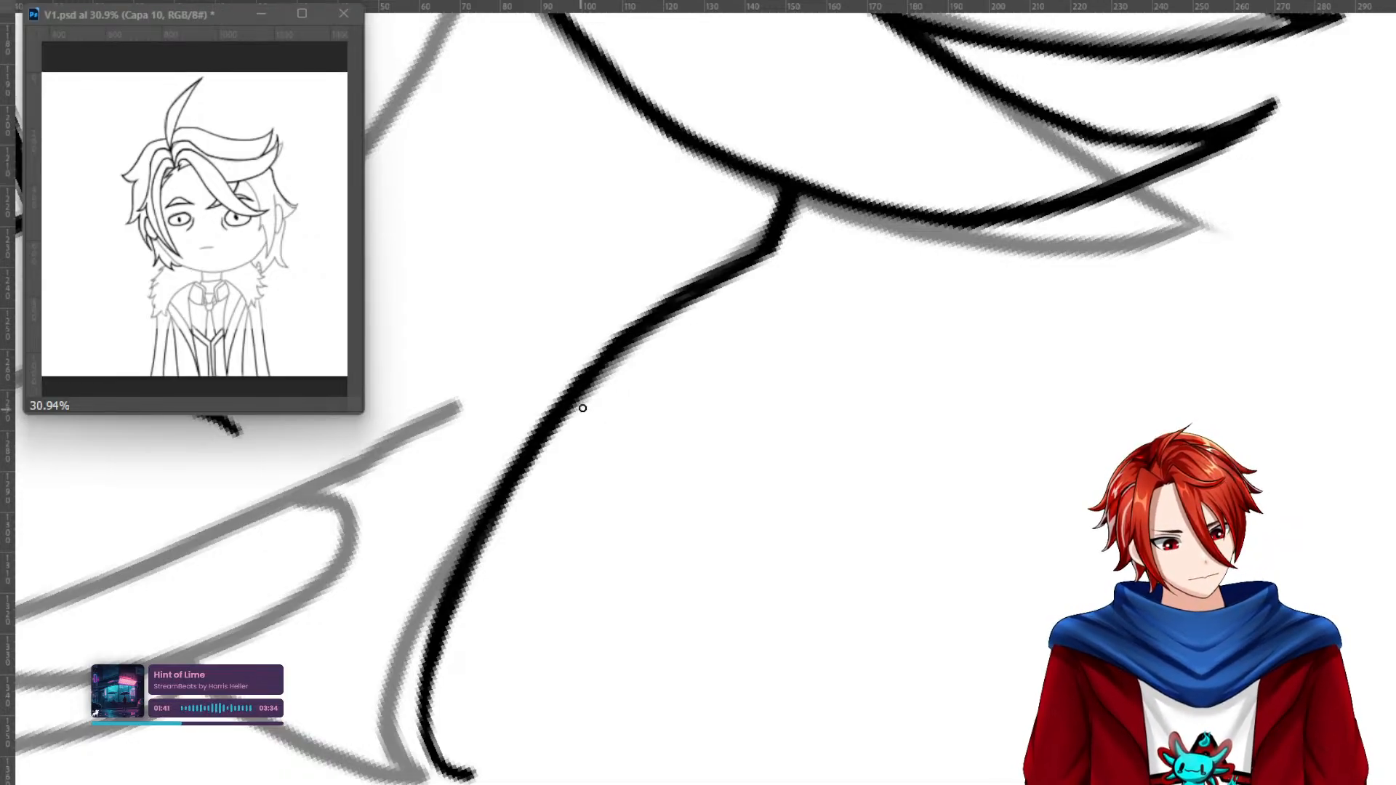
mouse_move(424, 678)
mouse_down()
mouse_move(425, 770)
mouse_move(421, 738)
mouse_move(429, 773)
mouse_move(462, 776)
mouse_up()
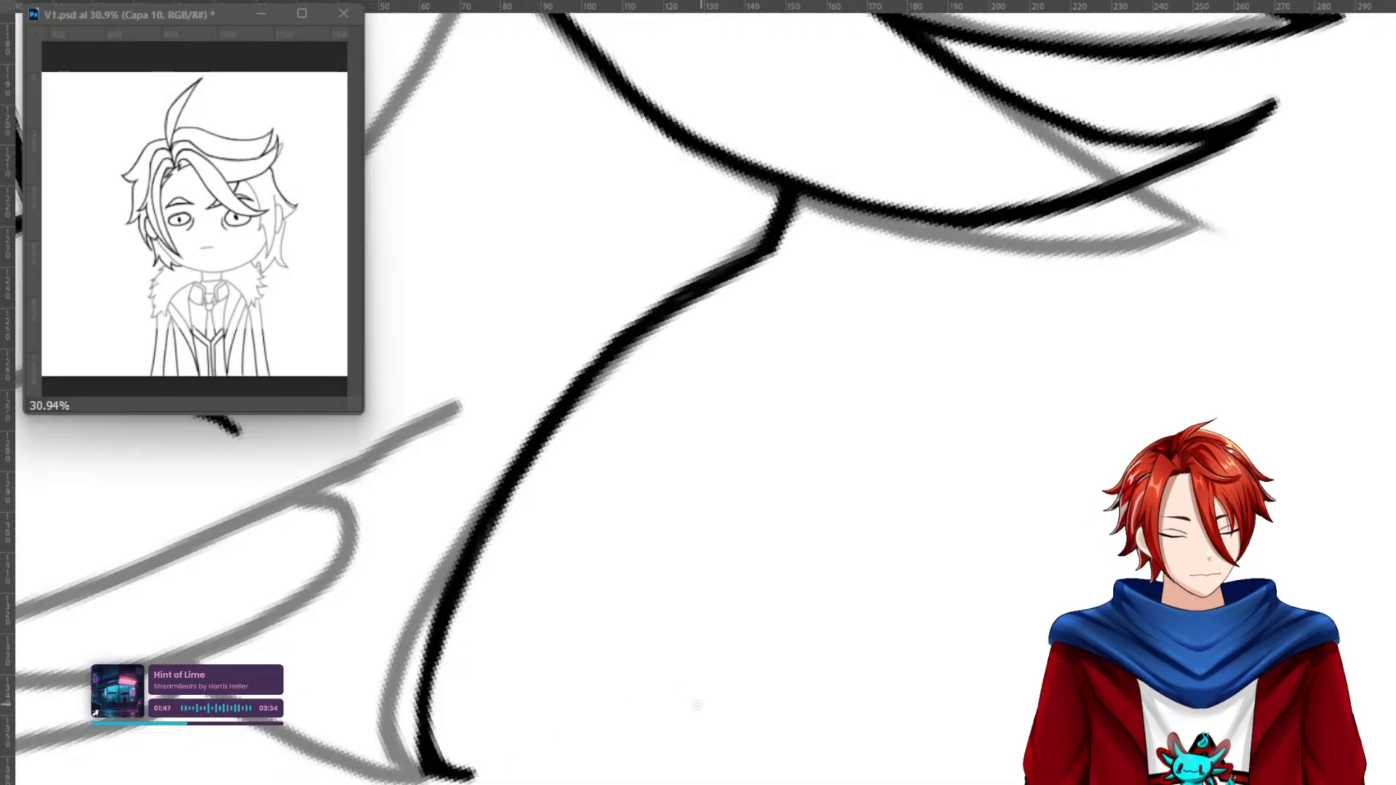
key(Escape)
Ink the side flick's underside from its pointed tip back to where it meets the ear.
mouse_move(1004, 777)
mouse_down()
mouse_move(906, 525)
mouse_move(849, 590)
mouse_up()
key(ctrl+z)
drag(851, 537, 854, 602)
key(ctrl+z)
key(ctrl+z)
key(ctrl+z)
mouse_move(853, 535)
mouse_down()
mouse_move(852, 621)
mouse_move(854, 533)
mouse_move(853, 613)
mouse_move(853, 594)
mouse_move(768, 700)
mouse_move(672, 753)
mouse_move(636, 752)
mouse_move(679, 755)
mouse_move(649, 753)
mouse_move(681, 754)
mouse_move(850, 630)
mouse_move(854, 619)
mouse_move(683, 757)
mouse_move(792, 685)
mouse_move(843, 635)
mouse_move(689, 750)
mouse_up()
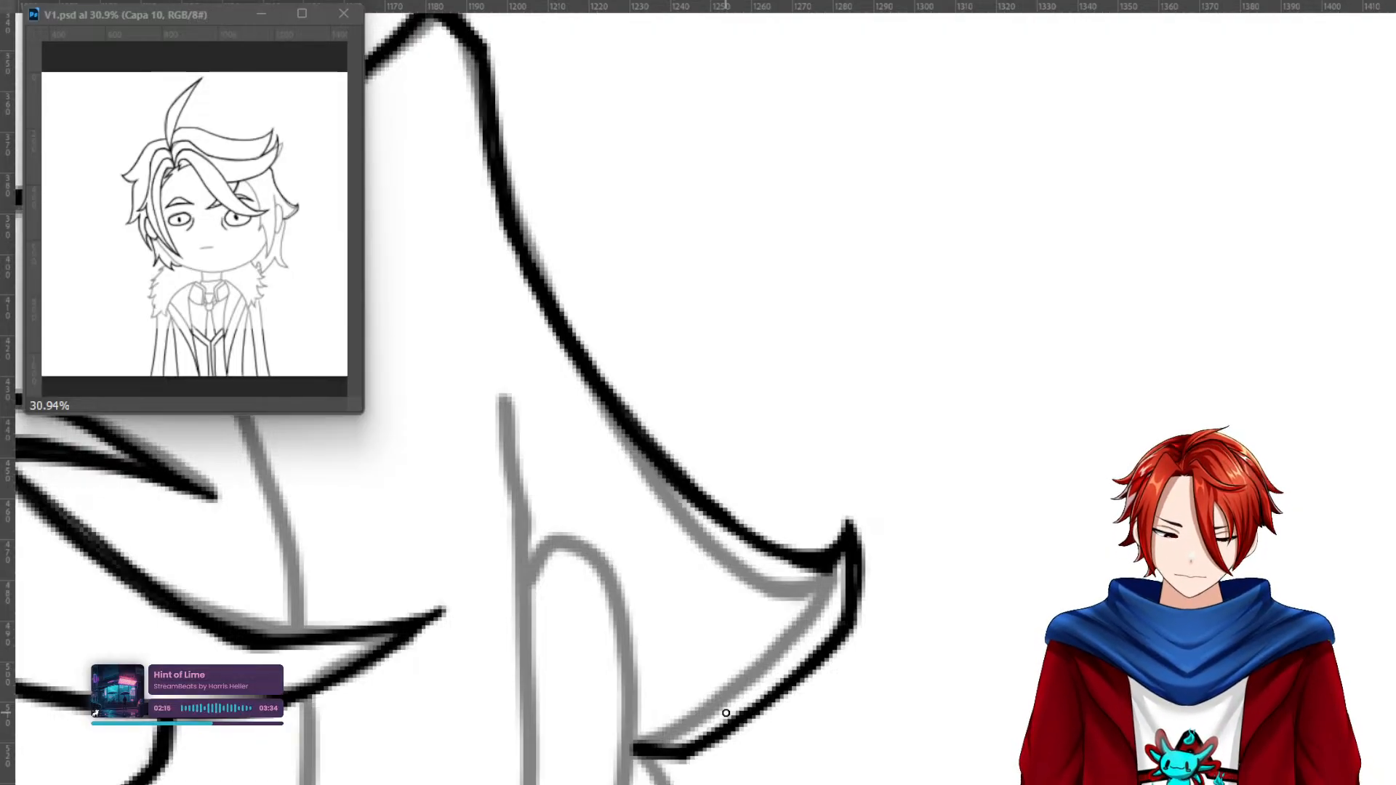
Ink the outer edge of the hair lock behind the ear, from beneath the side flick down to a sharp tip.
drag(772, 767, 914, 314)
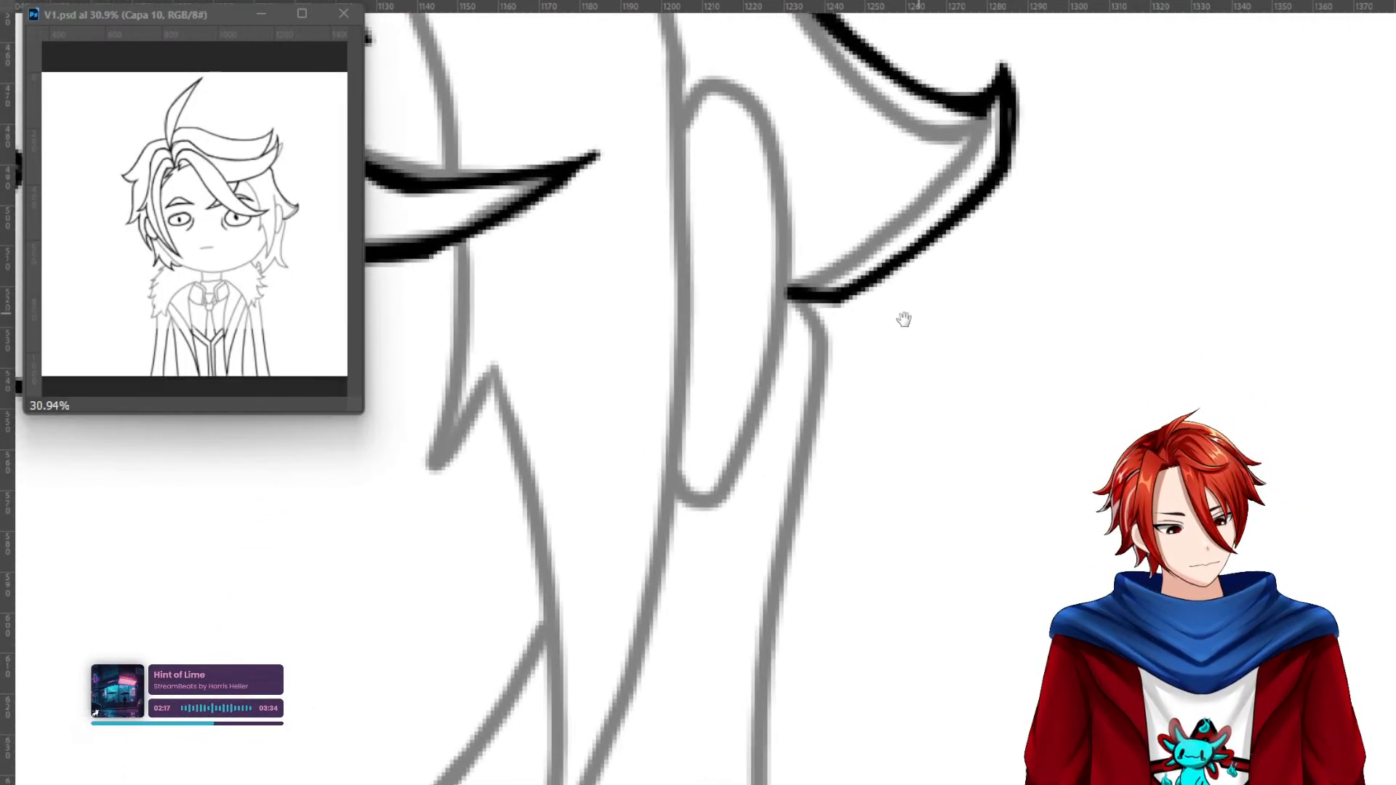
mouse_move(797, 301)
mouse_down()
mouse_move(821, 332)
mouse_move(789, 300)
mouse_move(813, 332)
mouse_move(798, 313)
mouse_move(835, 332)
mouse_move(816, 331)
mouse_move(778, 525)
mouse_move(754, 765)
mouse_move(760, 651)
mouse_move(823, 336)
mouse_move(776, 550)
mouse_move(813, 396)
mouse_up()
drag(800, 666, 676, 174)
mouse_move(634, 327)
mouse_down()
mouse_move(643, 393)
mouse_move(727, 480)
mouse_move(643, 363)
mouse_move(730, 483)
mouse_up()
key(ctrl+z)
key(ctrl+z)
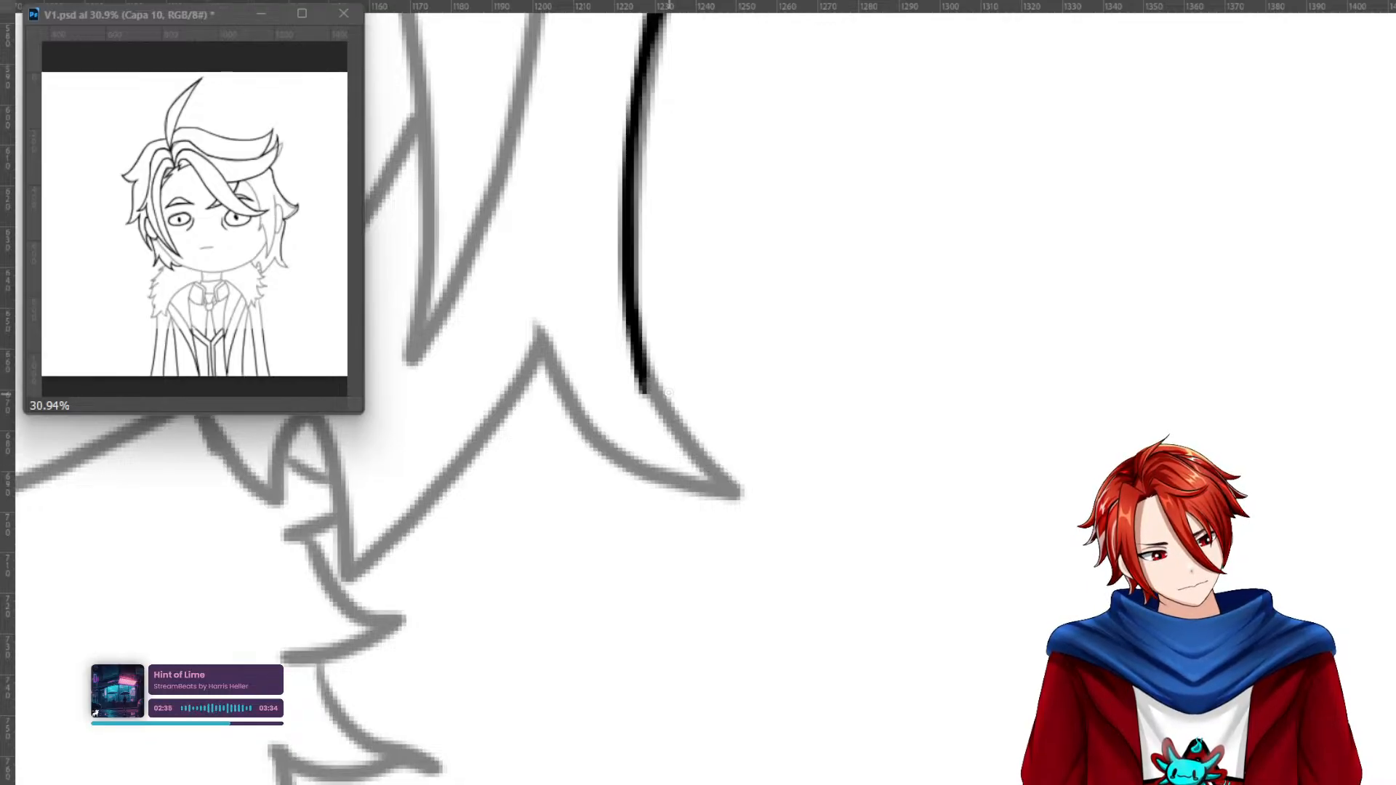
mouse_move(640, 336)
mouse_down()
mouse_move(698, 460)
mouse_move(735, 493)
mouse_move(640, 333)
mouse_move(692, 453)
mouse_move(735, 495)
mouse_move(646, 405)
mouse_move(633, 338)
mouse_move(661, 424)
mouse_move(652, 396)
mouse_move(701, 469)
mouse_up()
key(ctrl+z)
mouse_move(635, 339)
mouse_down()
mouse_move(645, 389)
mouse_move(727, 497)
mouse_move(642, 385)
mouse_move(637, 331)
mouse_move(736, 495)
mouse_move(681, 434)
mouse_move(640, 346)
mouse_move(724, 484)
mouse_up()
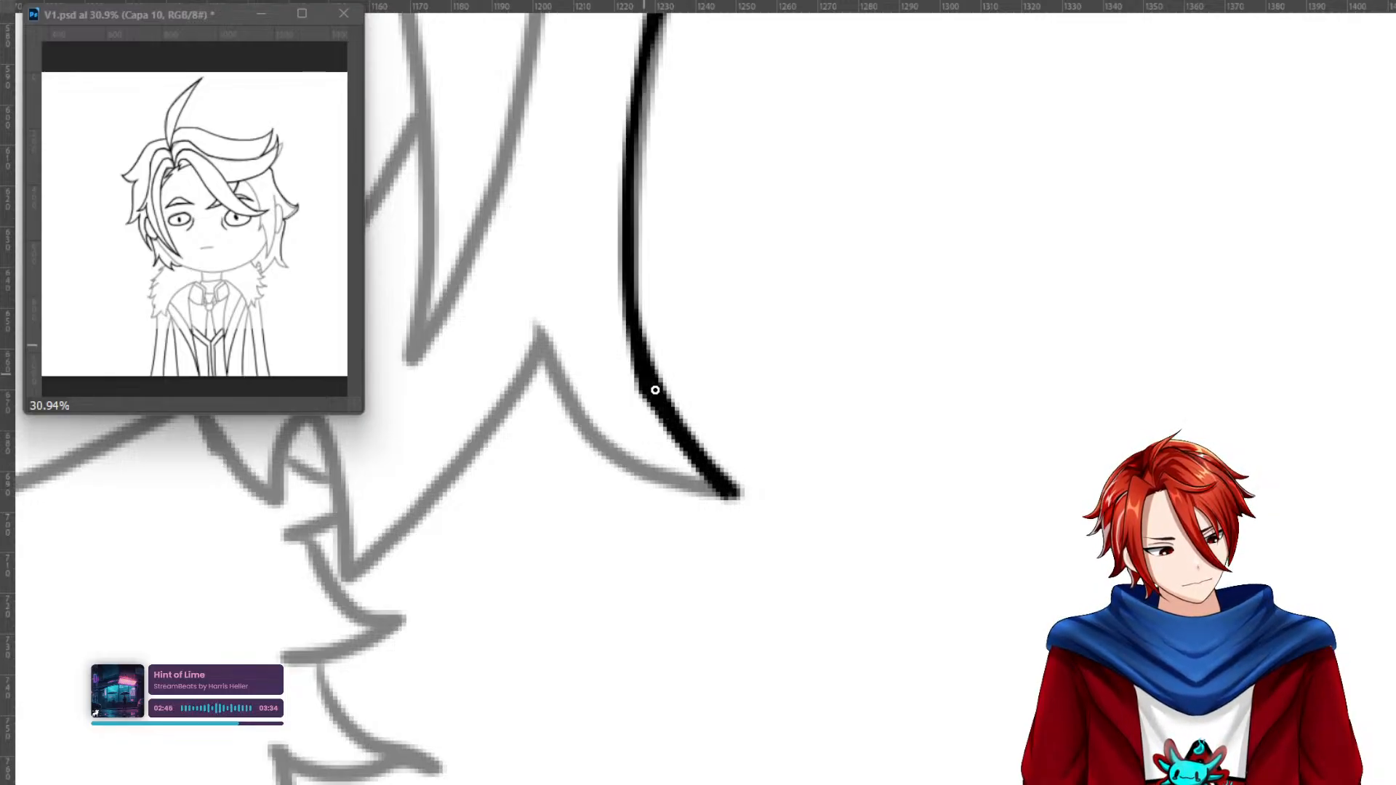
drag(639, 393, 748, 518)
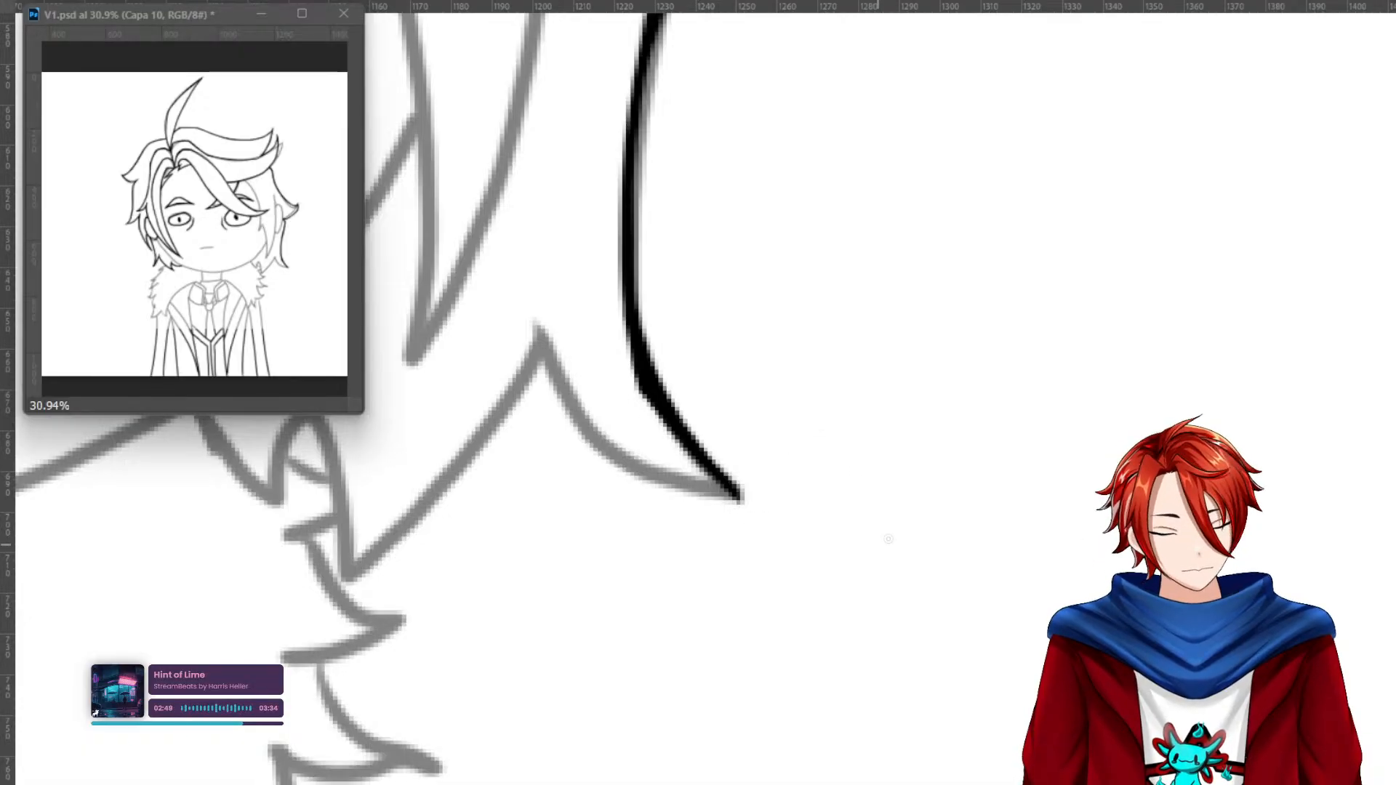
Ink the inner curve of the lock behind the ear, from its sharp tip back up to the notch.
key(r)
drag(901, 523, 631, 574)
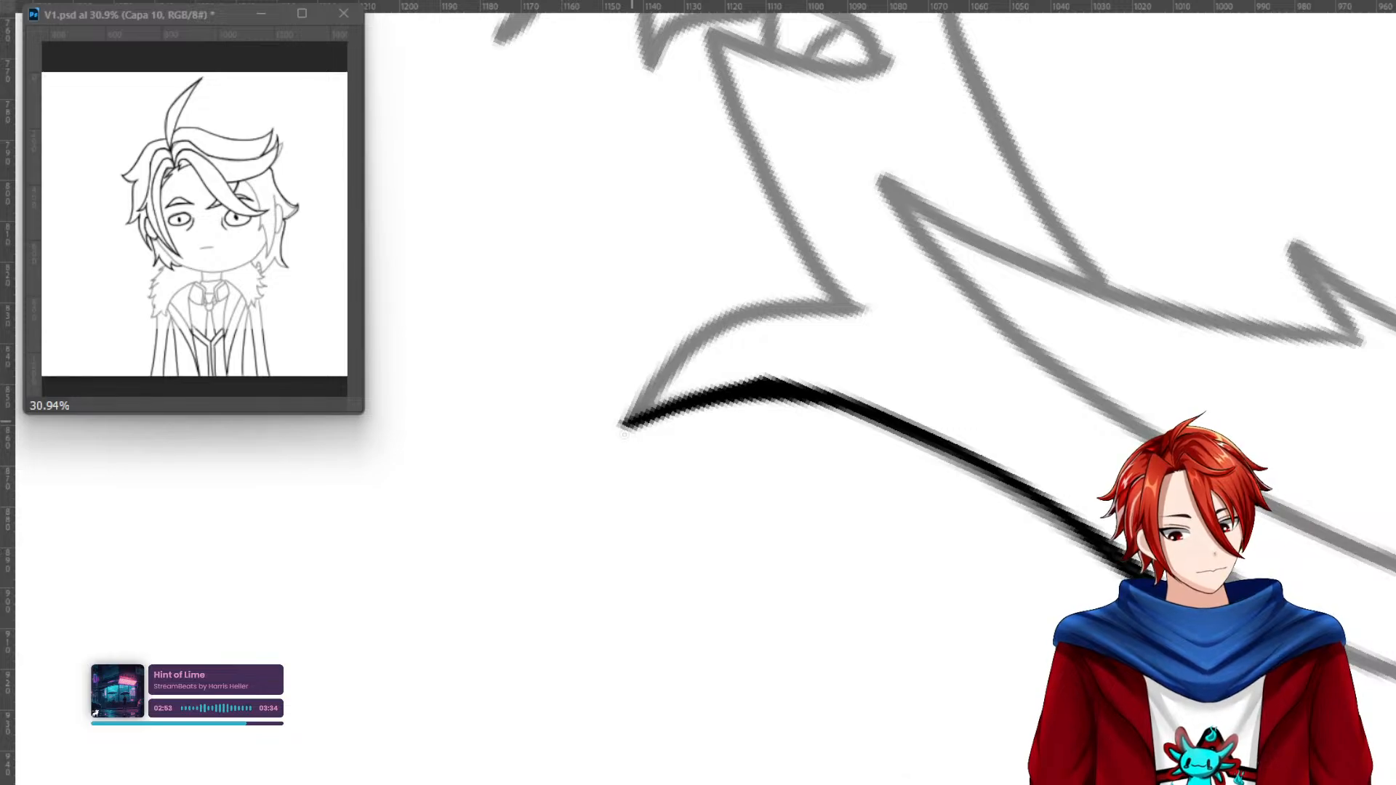
mouse_move(639, 411)
mouse_down()
mouse_move(717, 335)
mouse_move(646, 408)
mouse_up()
mouse_move(731, 328)
mouse_down()
mouse_move(869, 312)
mouse_move(722, 336)
mouse_move(856, 308)
mouse_move(733, 324)
mouse_move(698, 339)
mouse_move(633, 412)
mouse_up()
mouse_move(632, 413)
mouse_down()
mouse_move(702, 336)
mouse_move(812, 310)
mouse_move(732, 330)
mouse_up()
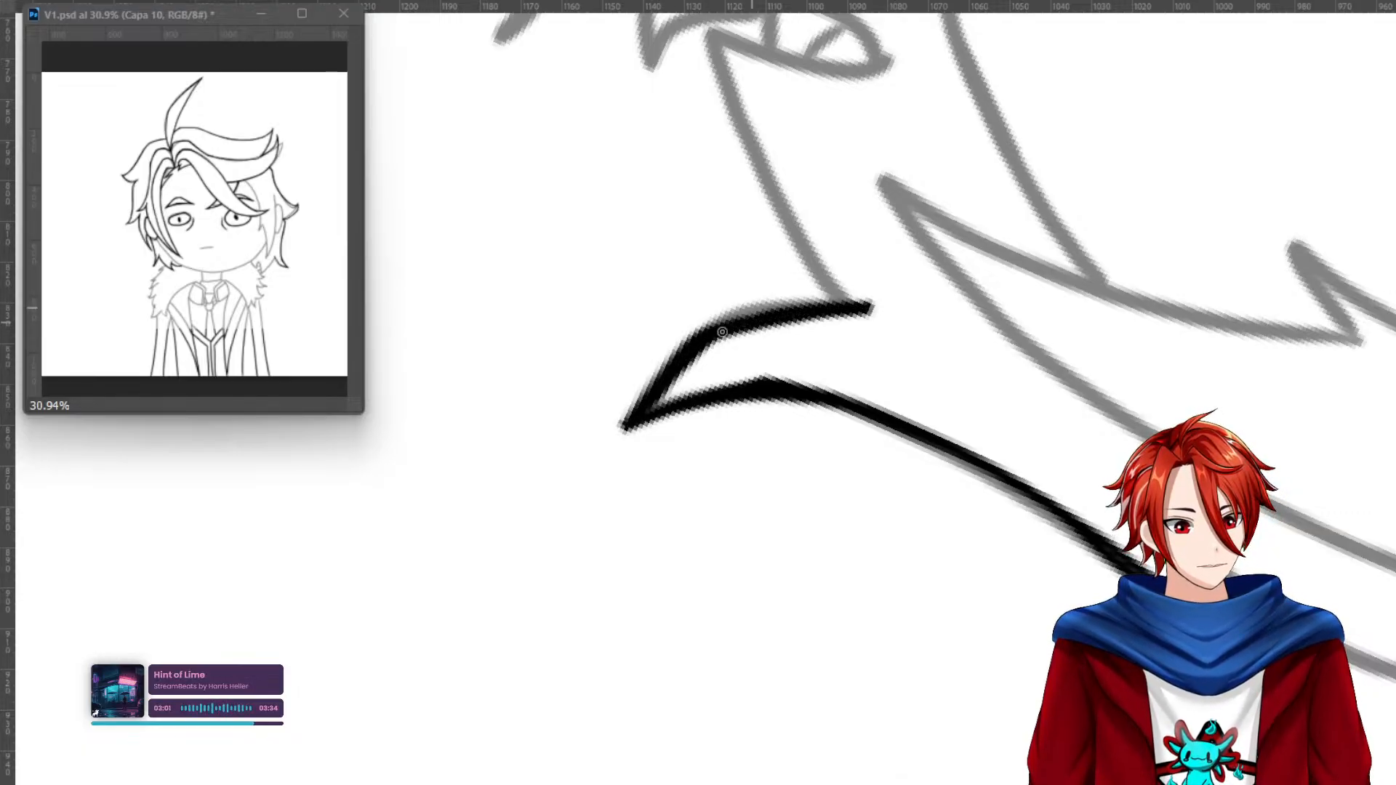
key(Escape)
drag(584, 494, 980, 410)
drag(920, 234, 915, 222)
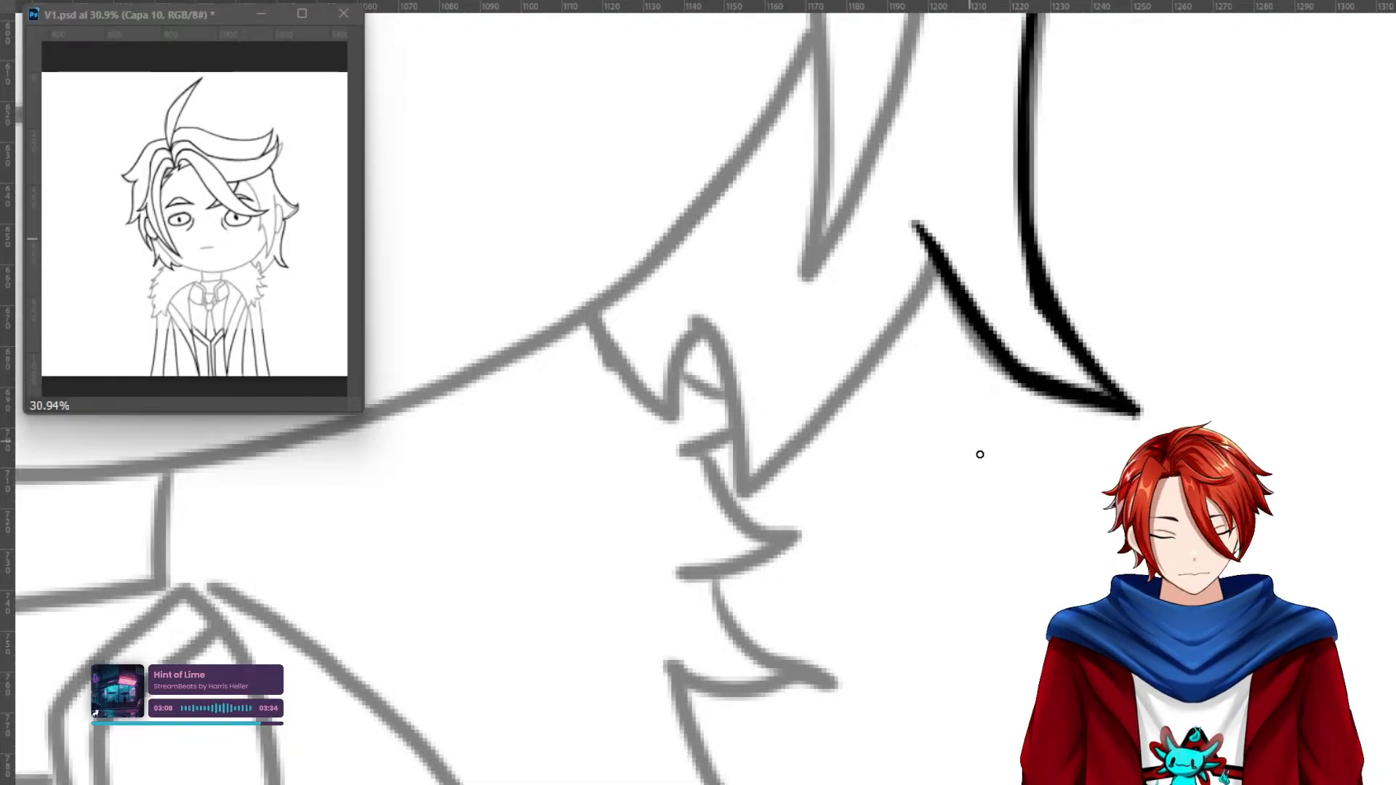
Ink the lower hair edge from the notch to the pointed tuft, continuing around the small arch up to the jawline.
mouse_move(932, 259)
mouse_down()
mouse_move(861, 371)
mouse_move(739, 486)
mouse_move(935, 268)
mouse_move(797, 434)
mouse_move(735, 483)
mouse_move(928, 274)
mouse_move(835, 396)
mouse_up()
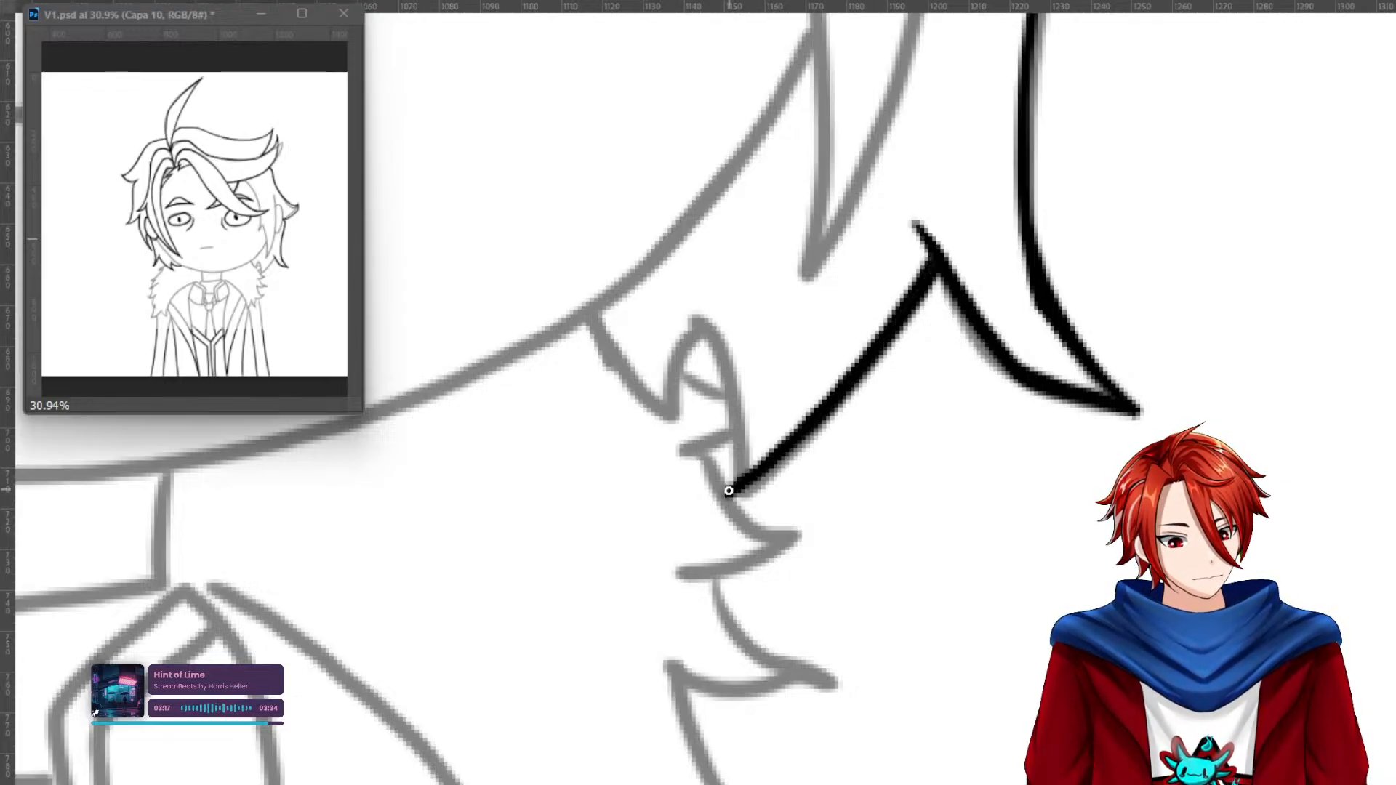
mouse_move(731, 494)
mouse_down()
mouse_move(726, 371)
mouse_move(691, 317)
mouse_move(725, 393)
mouse_move(732, 489)
mouse_move(735, 421)
mouse_move(692, 314)
mouse_move(726, 466)
mouse_up()
mouse_move(694, 335)
mouse_down()
mouse_move(664, 404)
mouse_move(692, 322)
mouse_move(672, 429)
mouse_up()
mouse_move(600, 322)
mouse_down()
mouse_move(669, 436)
mouse_move(598, 317)
mouse_move(629, 392)
mouse_move(666, 432)
mouse_move(603, 309)
mouse_up()
mouse_move(692, 445)
mouse_down()
mouse_move(677, 451)
mouse_move(668, 340)
mouse_up()
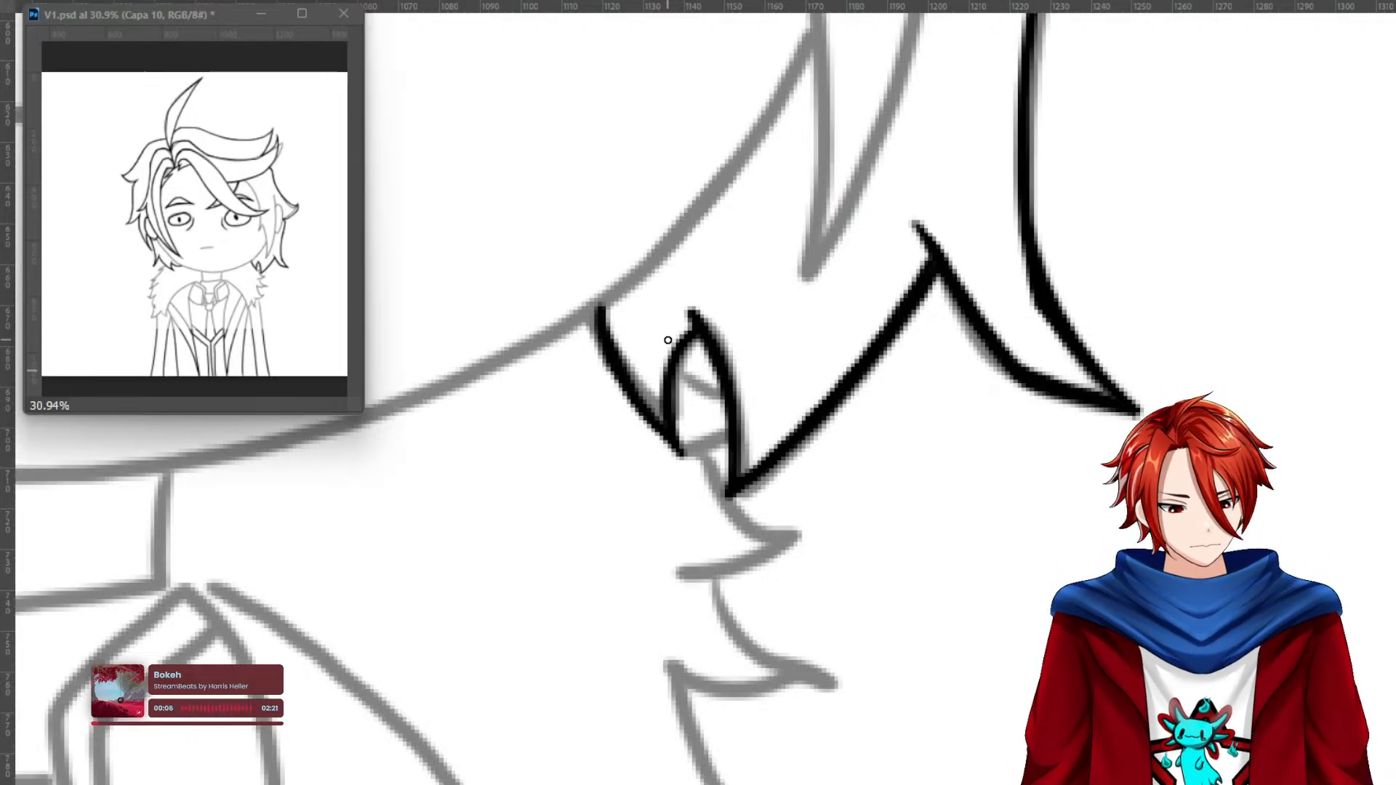
Ink the curved strand from the upper swept lock to the long fringe lock and continue it beneath as a small pointed strand.
mouse_move(972, 173)
mouse_down()
mouse_move(926, 483)
mouse_move(941, 579)
mouse_move(975, 657)
mouse_move(1009, 500)
mouse_up()
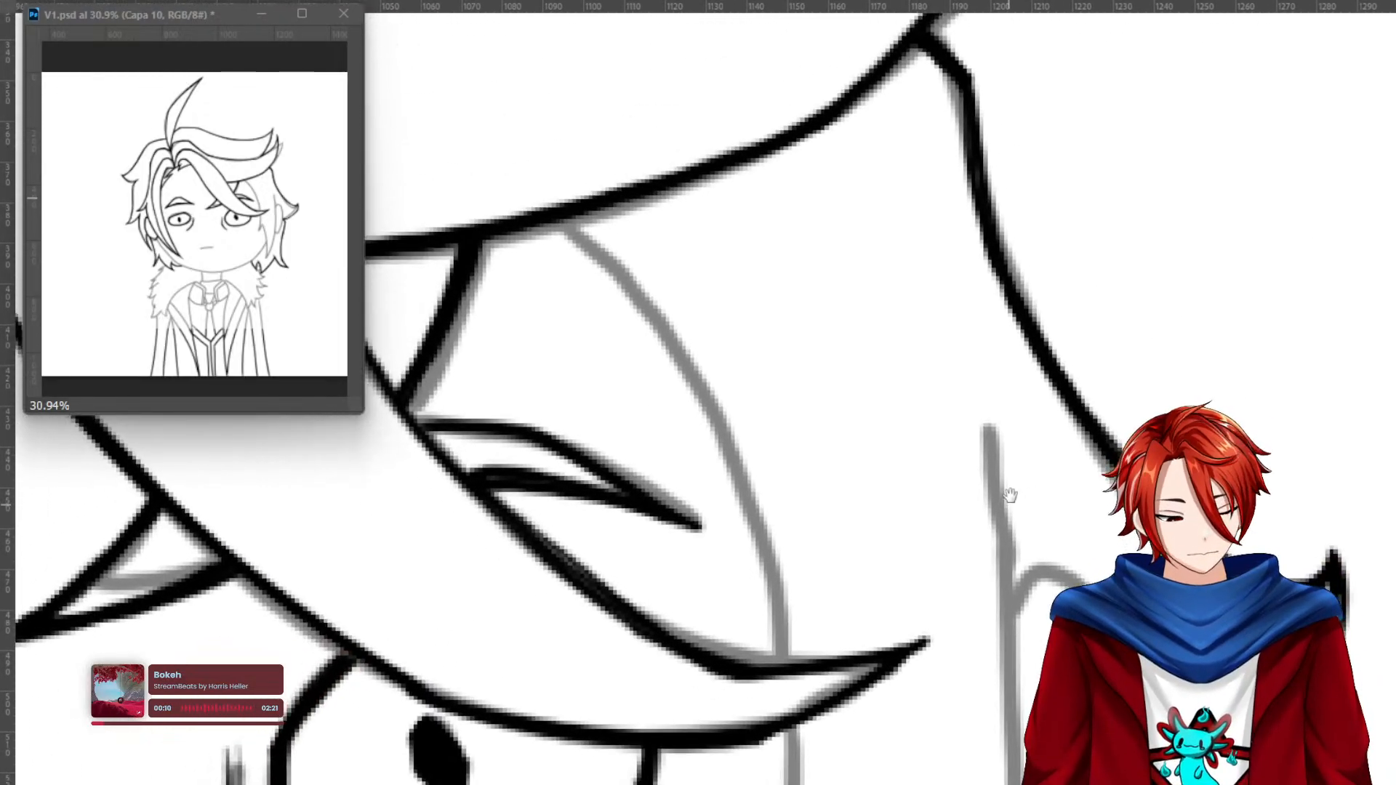
drag(1122, 391, 961, 389)
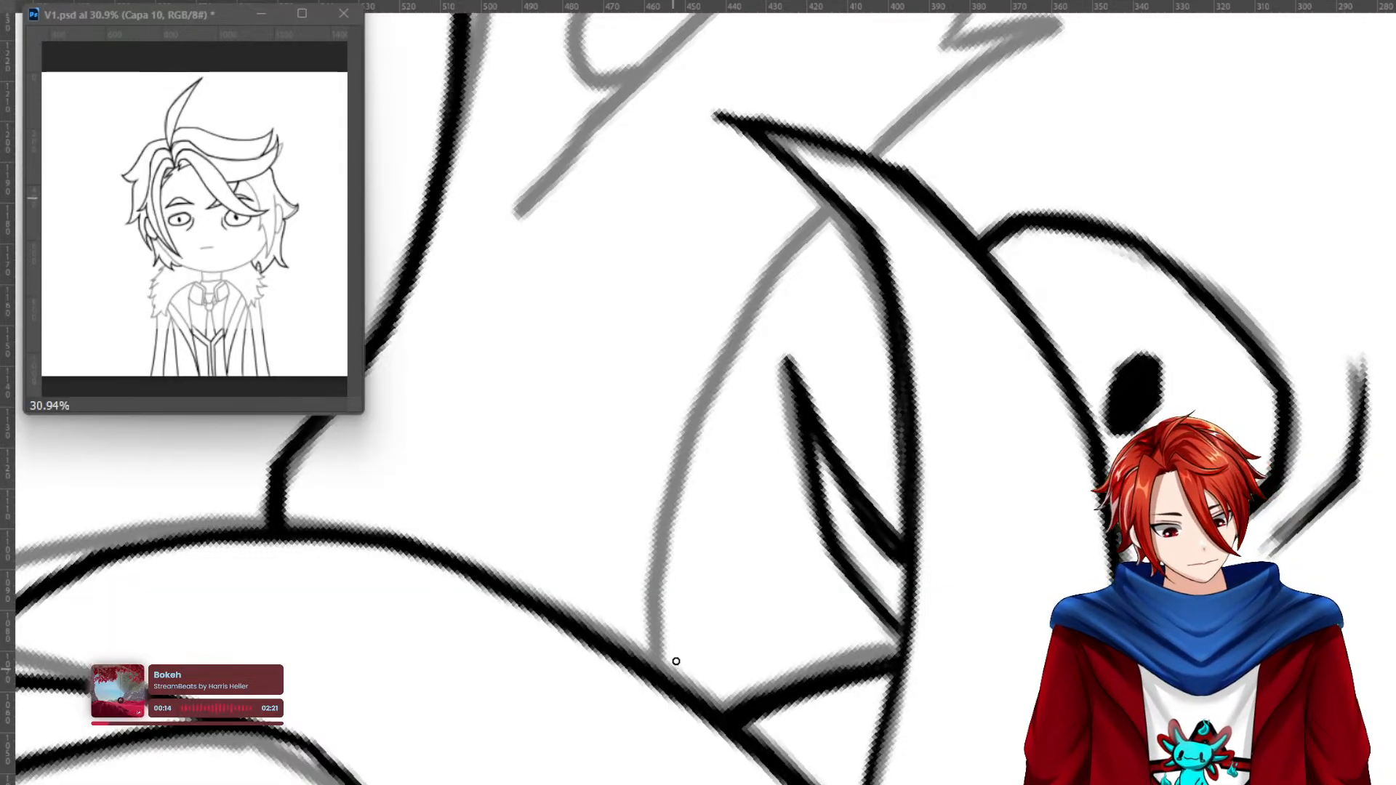
mouse_move(664, 667)
mouse_down()
mouse_move(679, 512)
mouse_move(765, 308)
mouse_move(842, 220)
mouse_move(830, 221)
mouse_up()
key(ctrl+z)
mouse_move(678, 472)
mouse_down()
mouse_move(657, 675)
mouse_move(685, 468)
mouse_move(759, 317)
mouse_move(839, 212)
mouse_move(732, 347)
mouse_move(694, 430)
mouse_move(652, 619)
mouse_move(658, 679)
mouse_move(674, 509)
mouse_move(716, 390)
mouse_move(830, 211)
mouse_up()
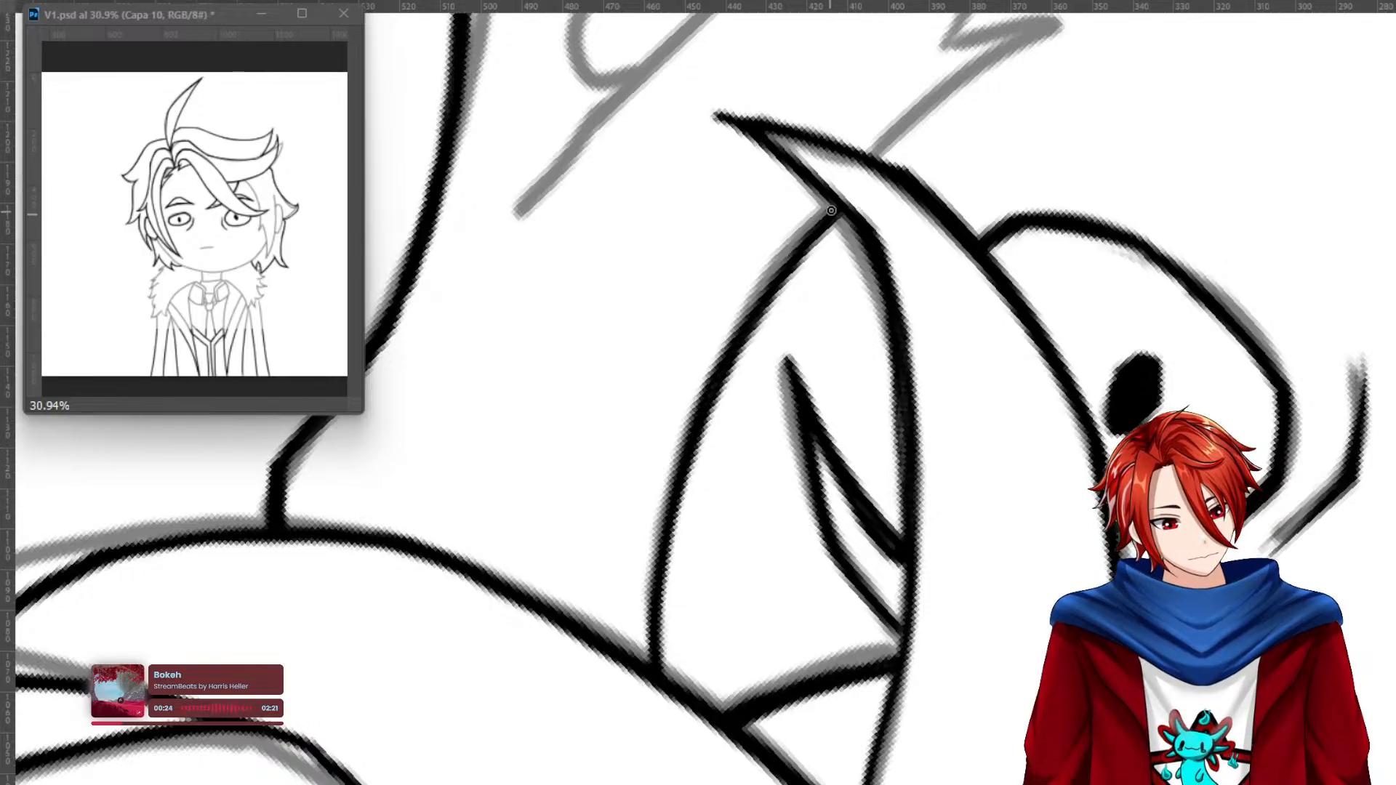
mouse_move(899, 170)
mouse_down()
mouse_move(818, 311)
mouse_move(818, 294)
mouse_move(957, 172)
mouse_move(865, 236)
mouse_move(807, 300)
mouse_move(905, 200)
mouse_move(980, 158)
mouse_move(857, 193)
mouse_move(996, 155)
mouse_move(852, 199)
mouse_move(923, 161)
mouse_up()
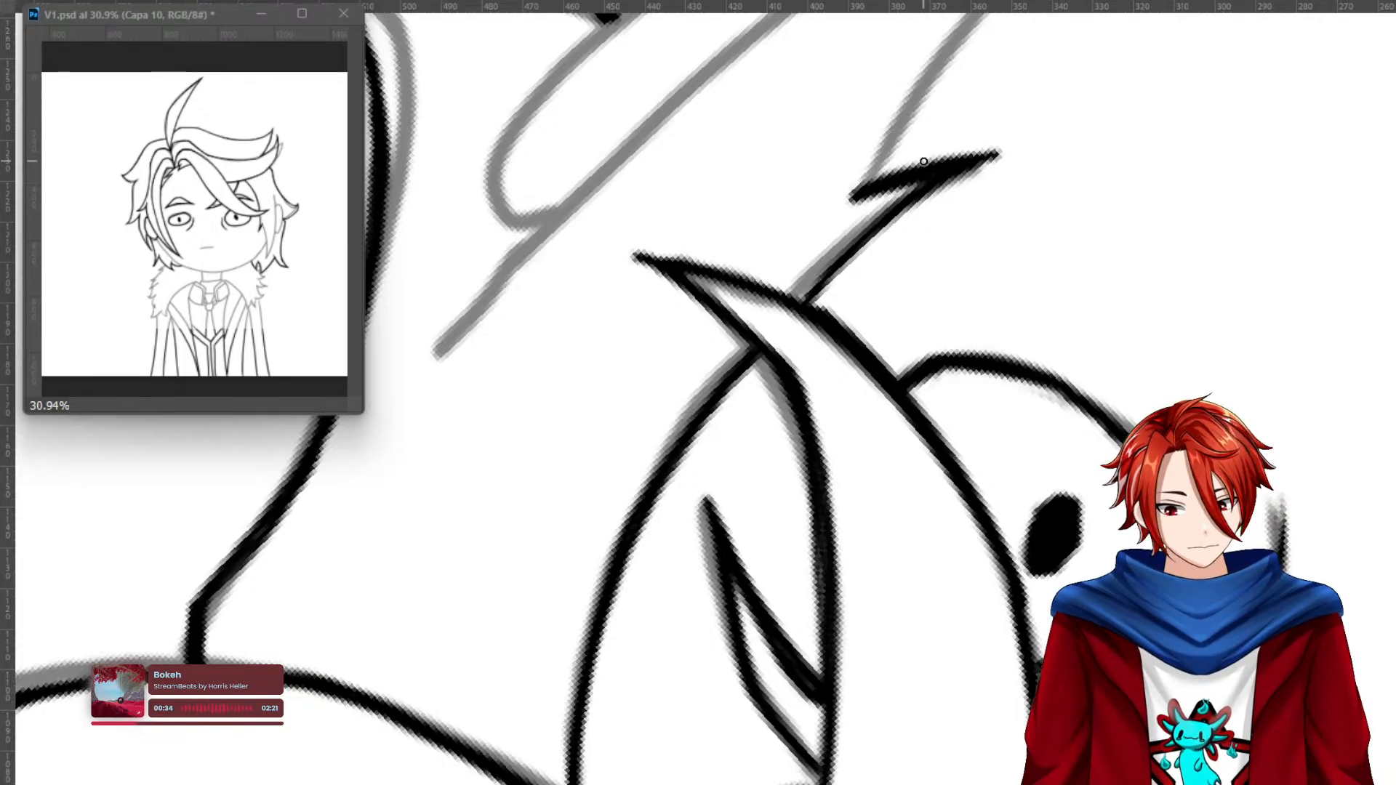
Ink both edges of the long side lock in front of the ear, meeting at its lower pointed tip.
drag(945, 312, 810, 614)
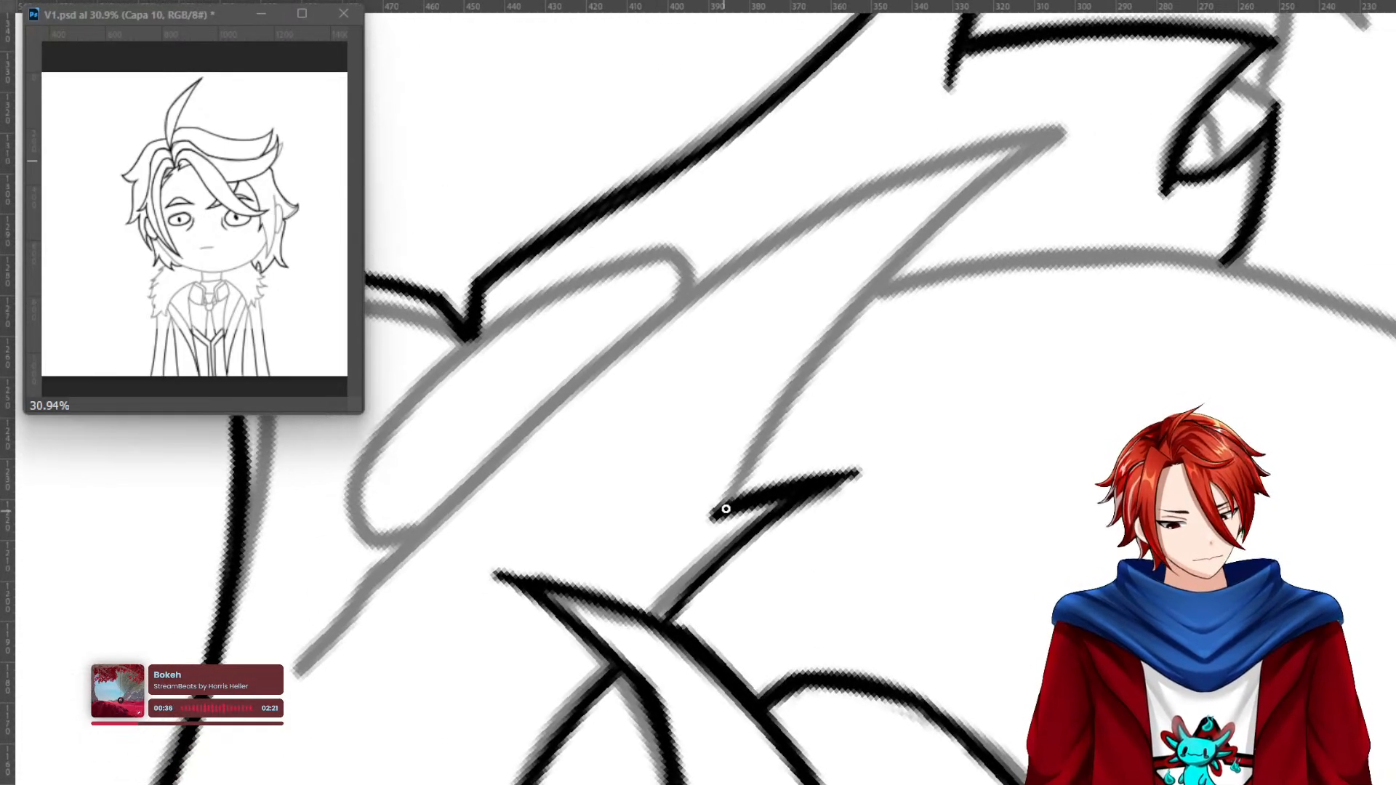
mouse_move(727, 510)
mouse_down()
mouse_move(821, 349)
mouse_move(906, 249)
mouse_move(1052, 130)
mouse_move(858, 307)
mouse_move(719, 514)
mouse_move(836, 331)
mouse_move(923, 236)
mouse_move(1066, 128)
mouse_move(840, 333)
mouse_move(731, 501)
mouse_up()
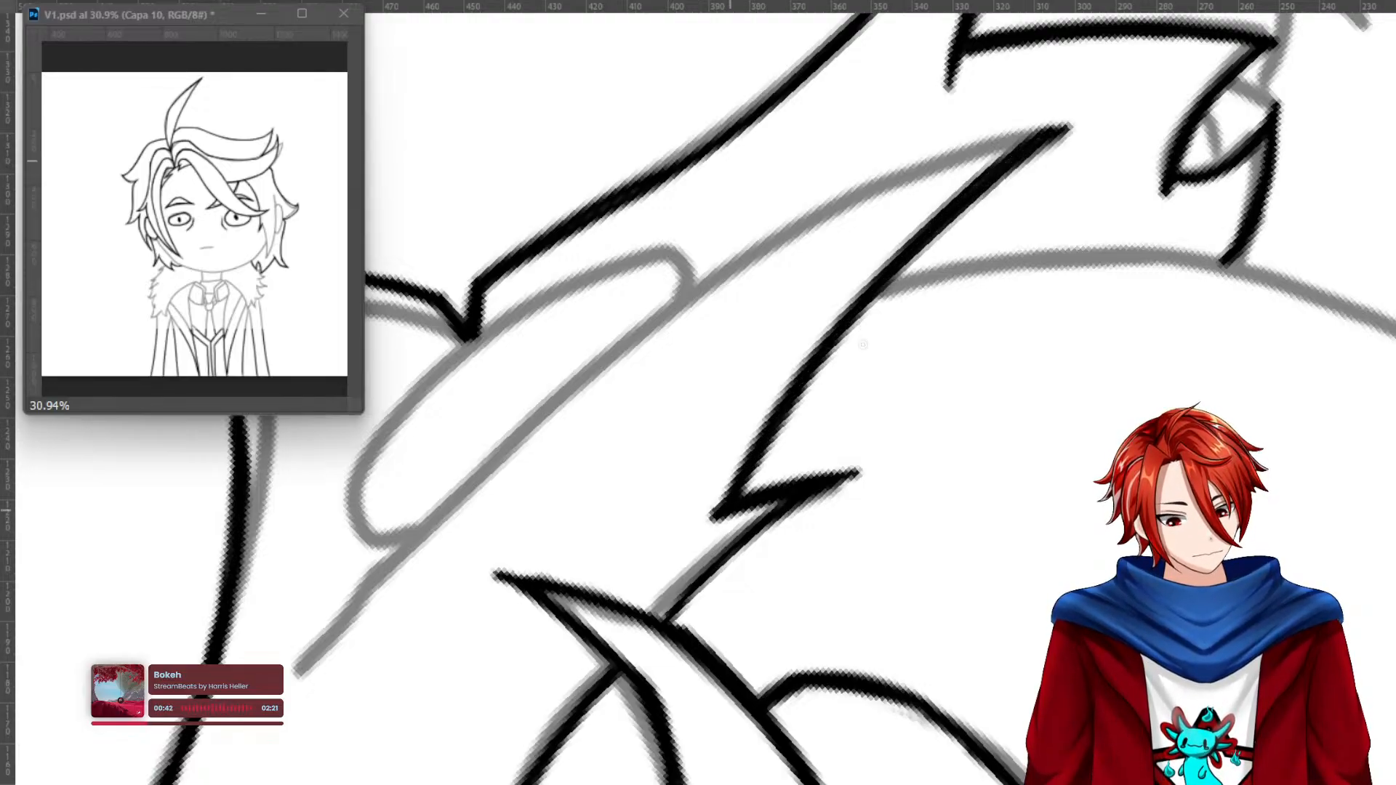
mouse_move(1046, 136)
mouse_down()
mouse_move(657, 334)
mouse_move(322, 648)
mouse_move(520, 451)
mouse_move(749, 262)
mouse_move(921, 171)
mouse_move(1055, 129)
mouse_move(841, 199)
mouse_move(720, 274)
mouse_move(297, 671)
mouse_up()
key(Escape)
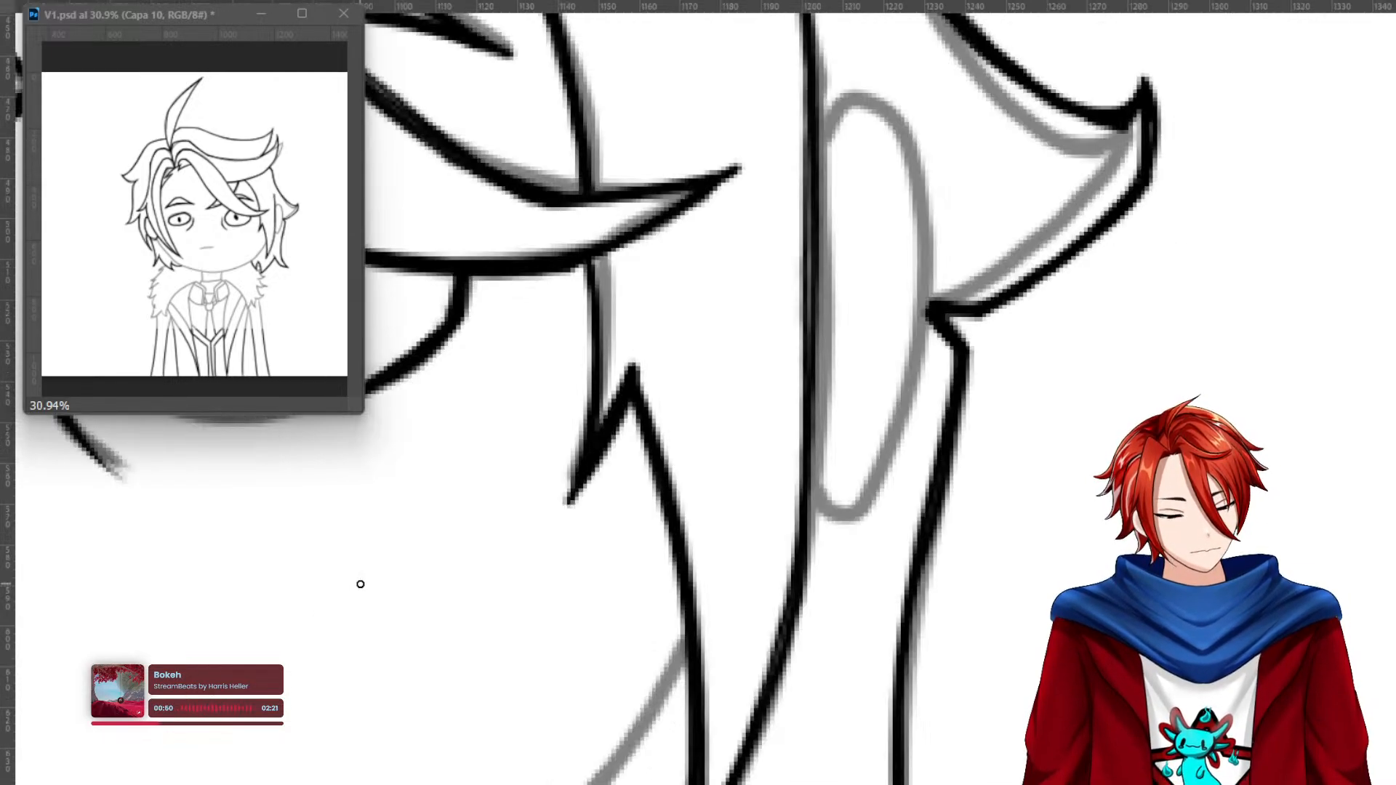
Ink the right-hand ear's rounded outline and lengthen the tip of the small pointed strand beside the cheek.
mouse_move(812, 129)
mouse_down()
mouse_move(809, 343)
mouse_move(815, 37)
mouse_up()
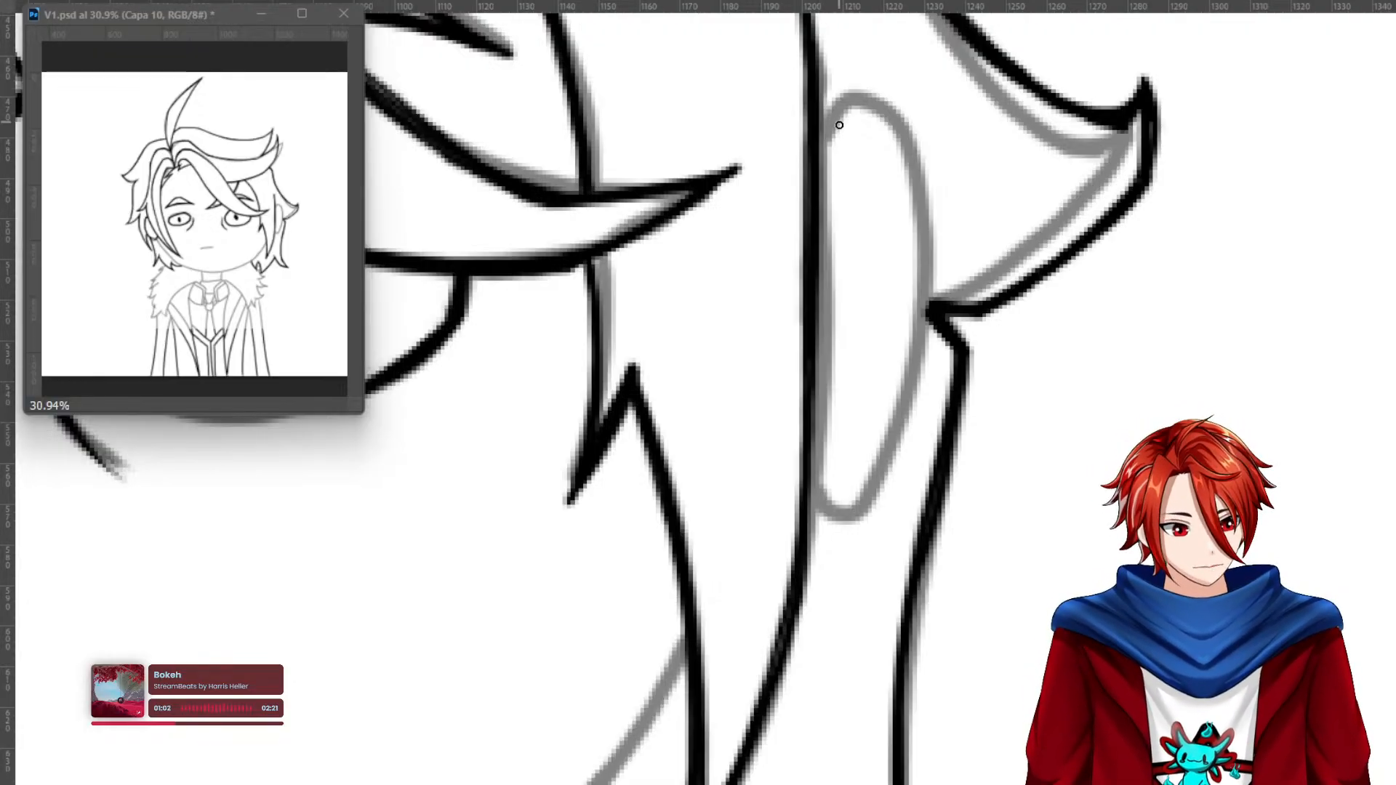
mouse_move(821, 157)
mouse_down()
mouse_move(849, 109)
mouse_move(813, 168)
mouse_move(853, 106)
mouse_move(901, 146)
mouse_up()
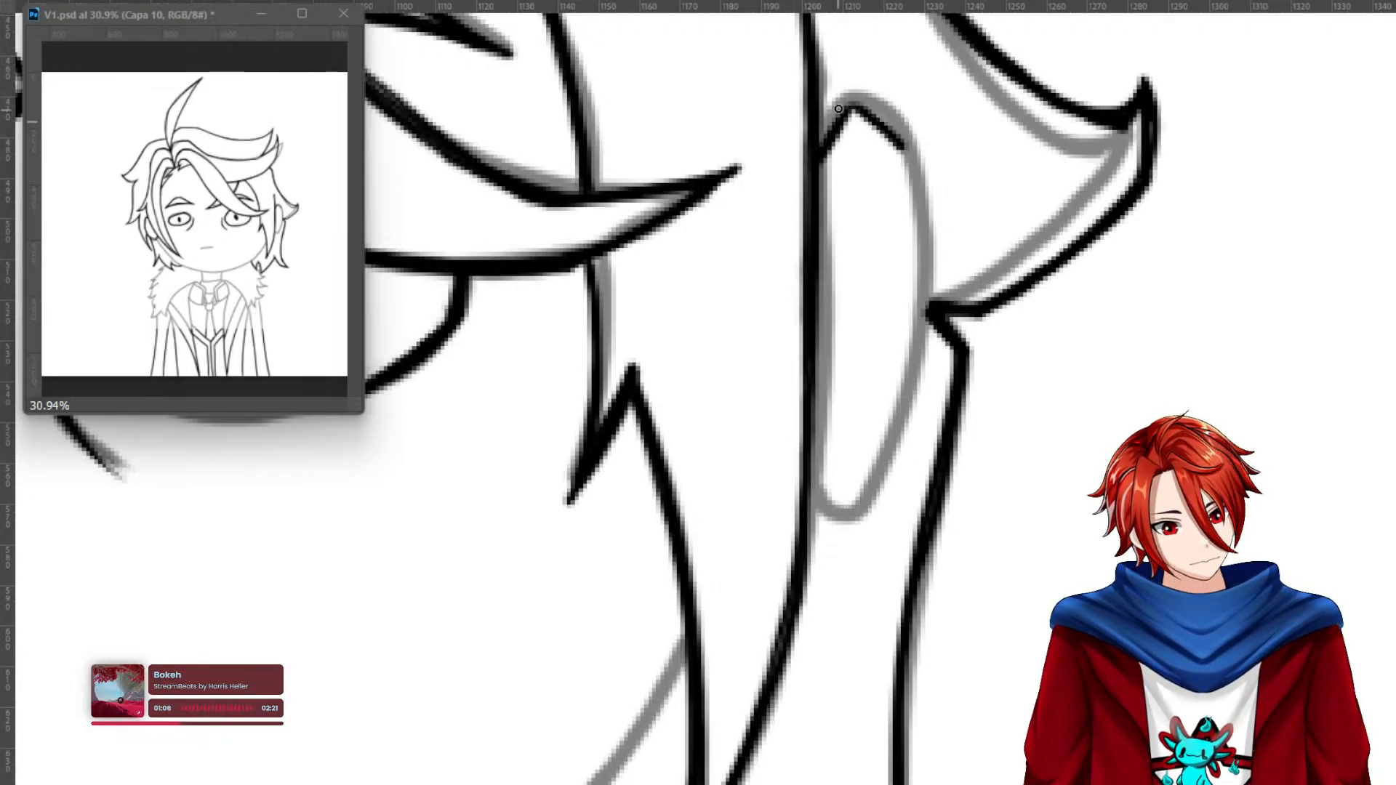
mouse_move(818, 149)
mouse_down()
mouse_move(859, 102)
mouse_move(849, 95)
mouse_move(903, 146)
mouse_move(852, 105)
mouse_move(914, 191)
mouse_move(926, 276)
mouse_move(912, 373)
mouse_move(914, 178)
mouse_move(898, 133)
mouse_move(929, 254)
mouse_move(917, 355)
mouse_move(864, 497)
mouse_move(916, 366)
mouse_move(858, 504)
mouse_move(837, 511)
mouse_move(807, 481)
mouse_move(831, 508)
mouse_move(807, 470)
mouse_move(836, 509)
mouse_move(862, 503)
mouse_move(922, 355)
mouse_move(857, 512)
mouse_move(840, 517)
mouse_move(810, 485)
mouse_move(855, 509)
mouse_move(895, 443)
mouse_up()
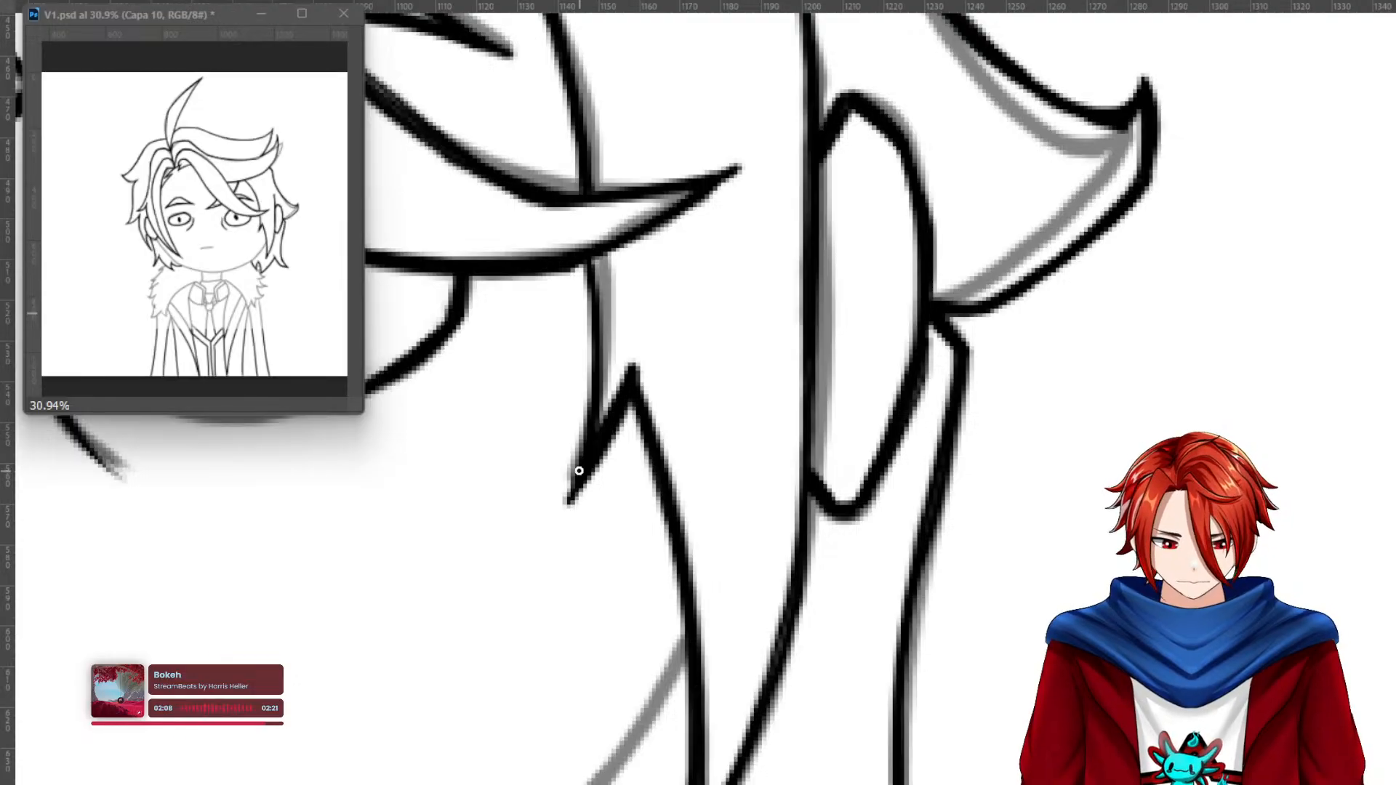
mouse_move(582, 426)
mouse_down()
mouse_move(572, 483)
mouse_move(545, 507)
mouse_up()
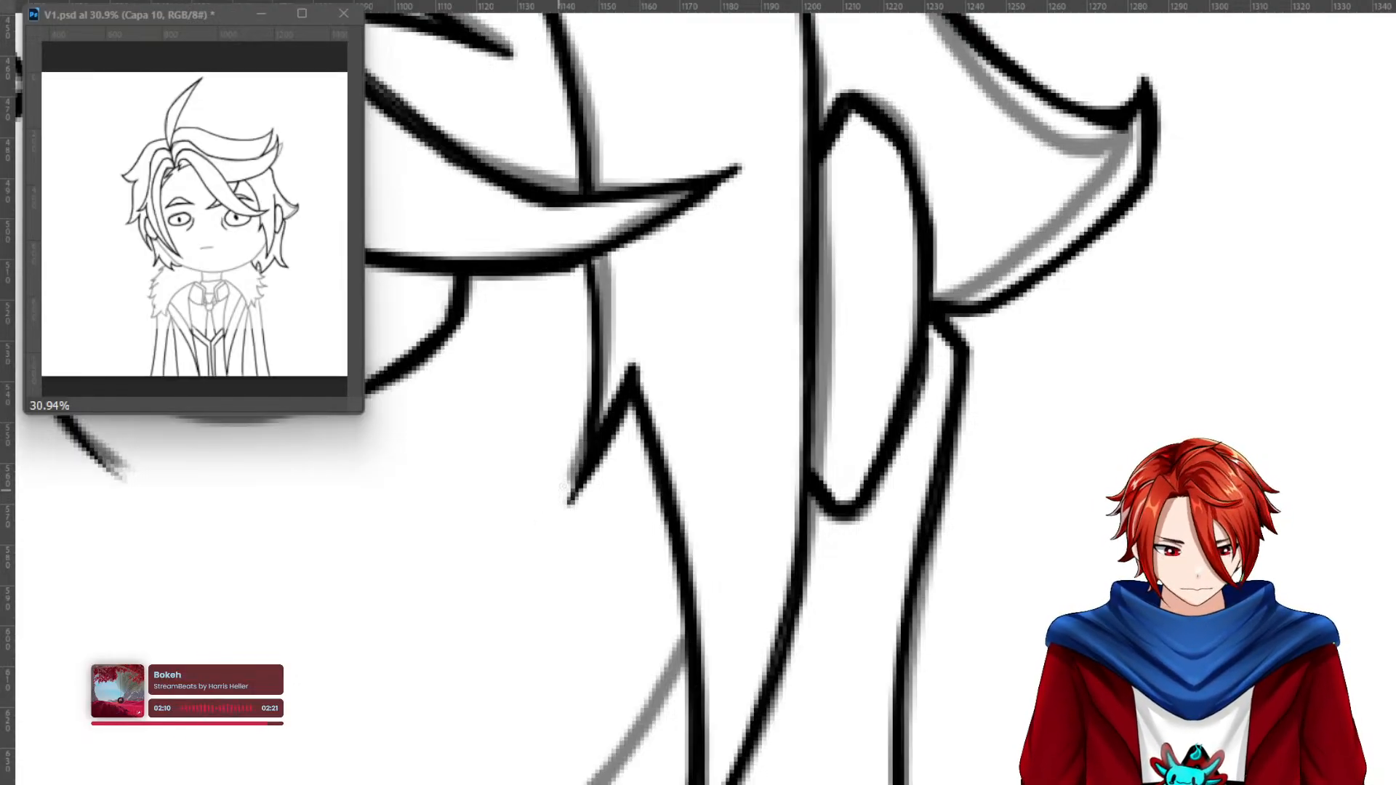
mouse_move(597, 405)
mouse_down()
mouse_move(567, 501)
mouse_move(540, 522)
mouse_move(612, 423)
mouse_move(594, 415)
mouse_move(541, 518)
mouse_move(586, 441)
mouse_up()
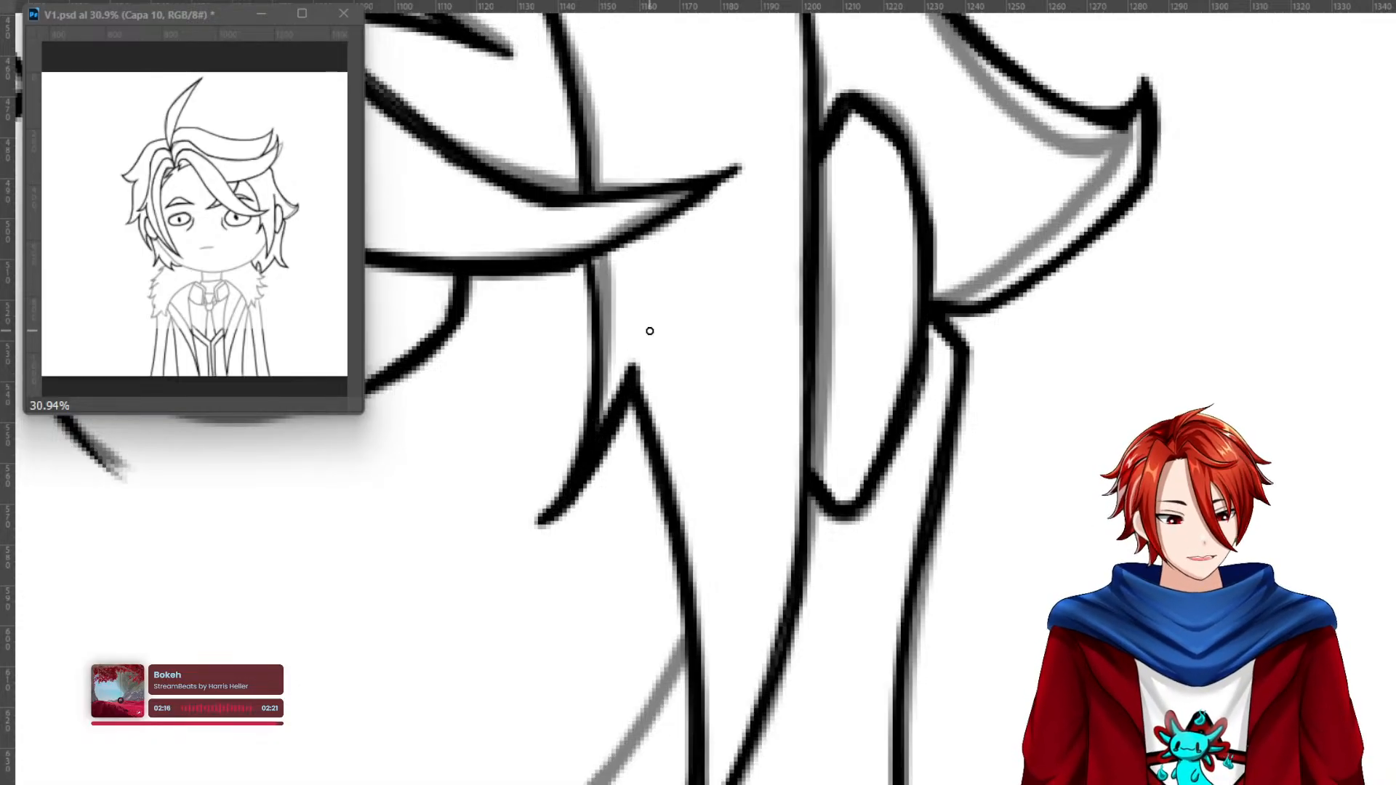
Ink the right-hand cheek contour from the side lock down along the grey jaw sketch.
drag(585, 666, 1047, 404)
mouse_move(777, 742)
mouse_down()
mouse_move(1056, 533)
mouse_move(1020, 679)
mouse_up()
drag(1106, 471, 514, 614)
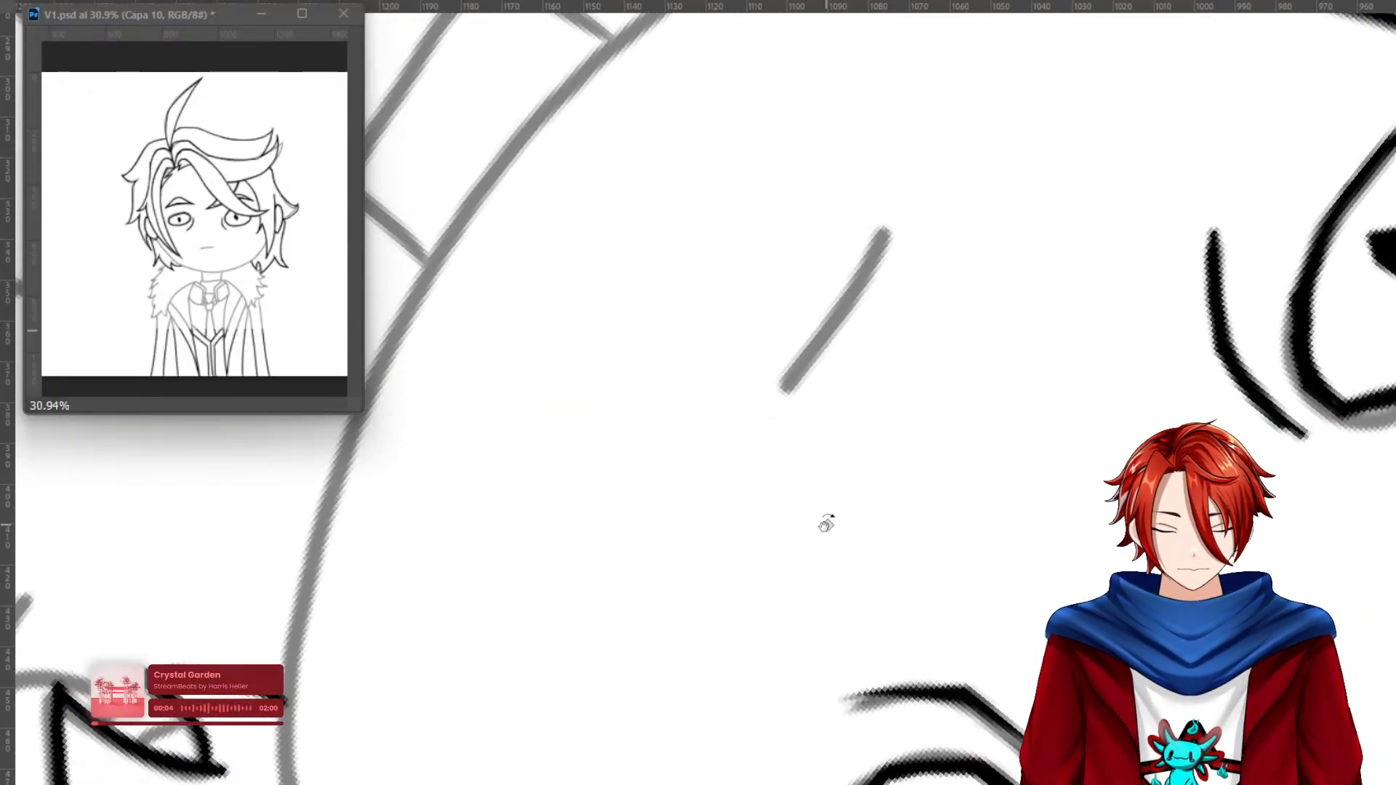
mouse_move(522, 613)
mouse_down()
mouse_move(508, 589)
mouse_move(546, 98)
mouse_up()
drag(461, 389, 567, 607)
mouse_move(444, 643)
mouse_down()
mouse_move(477, 725)
mouse_move(439, 640)
mouse_move(408, 440)
mouse_move(427, 600)
mouse_move(474, 719)
mouse_up()
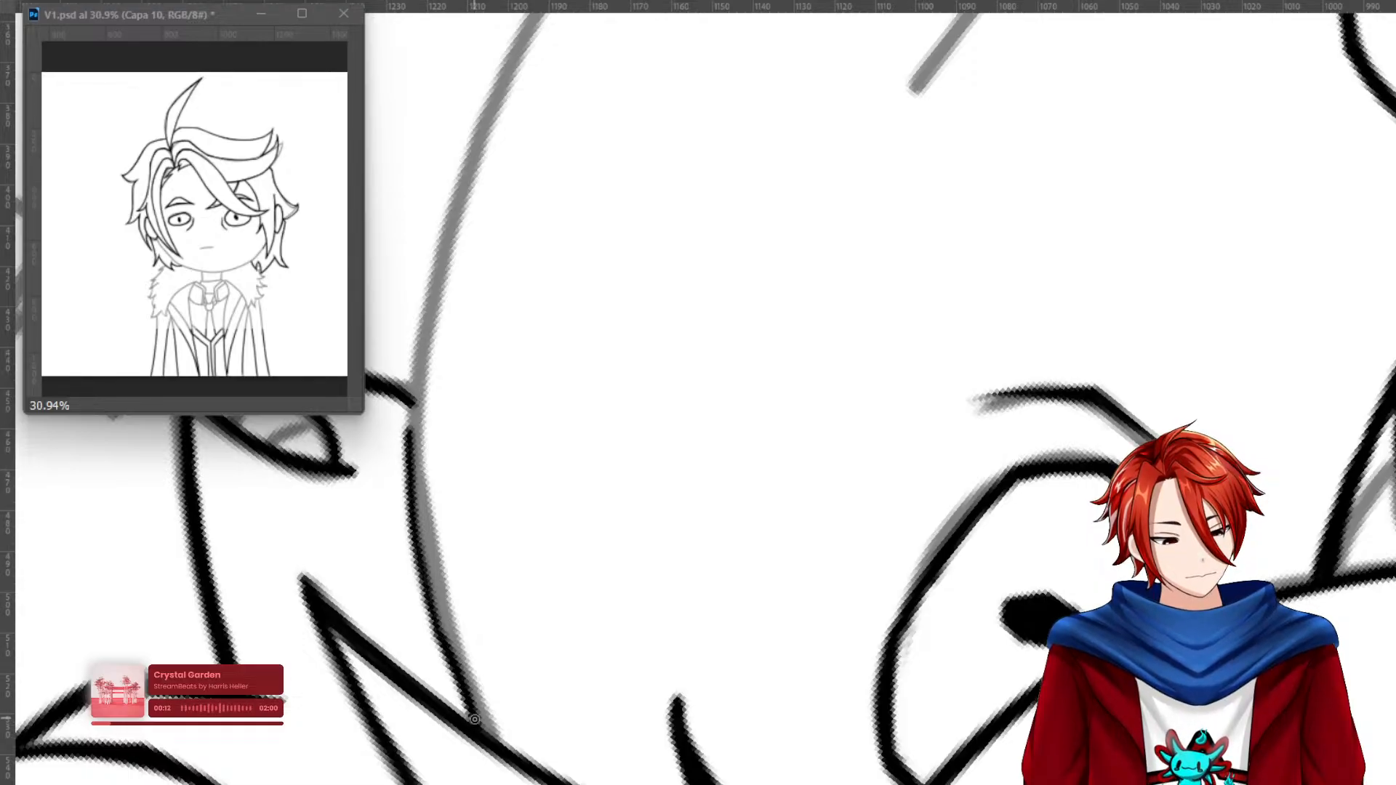
mouse_move(410, 430)
mouse_down()
mouse_move(469, 178)
mouse_move(536, 25)
mouse_move(446, 258)
mouse_move(418, 402)
mouse_move(430, 557)
mouse_move(478, 718)
mouse_move(411, 443)
mouse_move(419, 526)
mouse_move(484, 743)
mouse_move(413, 437)
mouse_move(426, 318)
mouse_move(471, 160)
mouse_move(537, 23)
mouse_up()
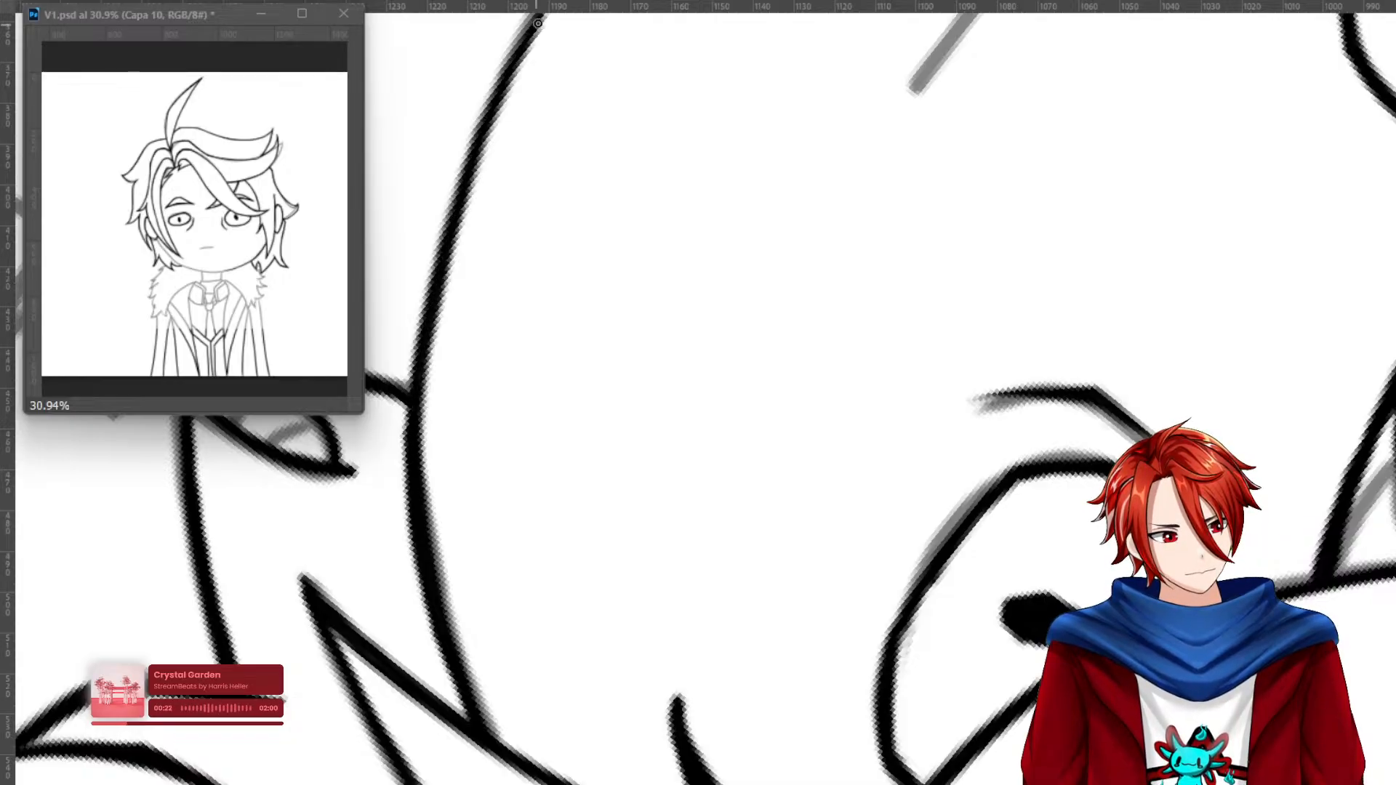
Continue inking the jawline beneath the mouth, across the chin and toward the opposite hair locks.
drag(641, 89, 597, 666)
mouse_move(513, 617)
mouse_down()
mouse_move(668, 399)
mouse_move(866, 237)
mouse_move(1022, 142)
mouse_move(875, 227)
mouse_move(661, 411)
mouse_move(509, 613)
mouse_move(727, 324)
mouse_move(1022, 139)
mouse_move(754, 311)
mouse_move(654, 418)
mouse_move(793, 298)
mouse_move(588, 500)
mouse_move(509, 626)
mouse_move(579, 570)
mouse_up()
drag(970, 145, 956, 175)
key(Escape)
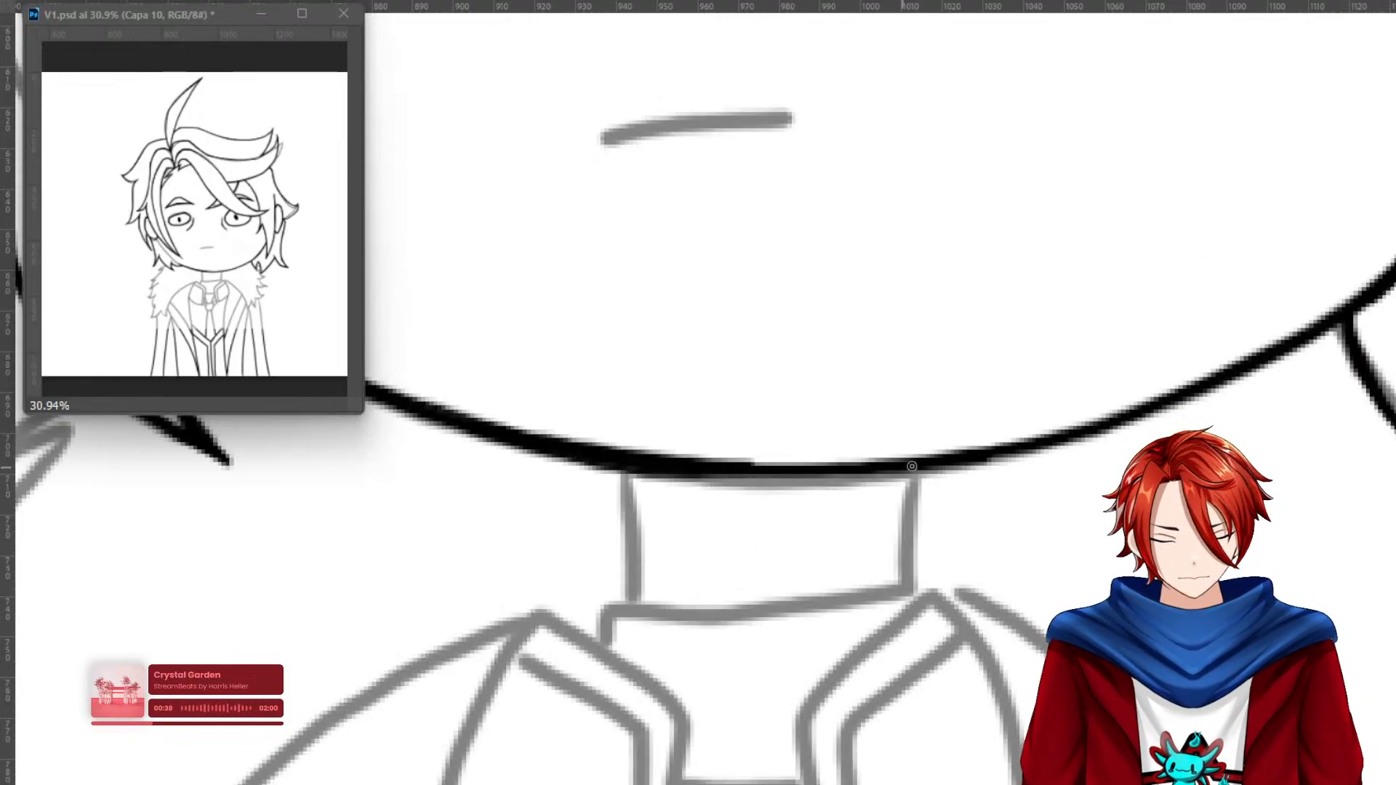
Smooth the chin line above the neck and even out its thickness.
key(r)
mouse_move(1022, 252)
mouse_down()
mouse_move(960, 528)
mouse_move(769, 679)
mouse_move(769, 617)
mouse_up()
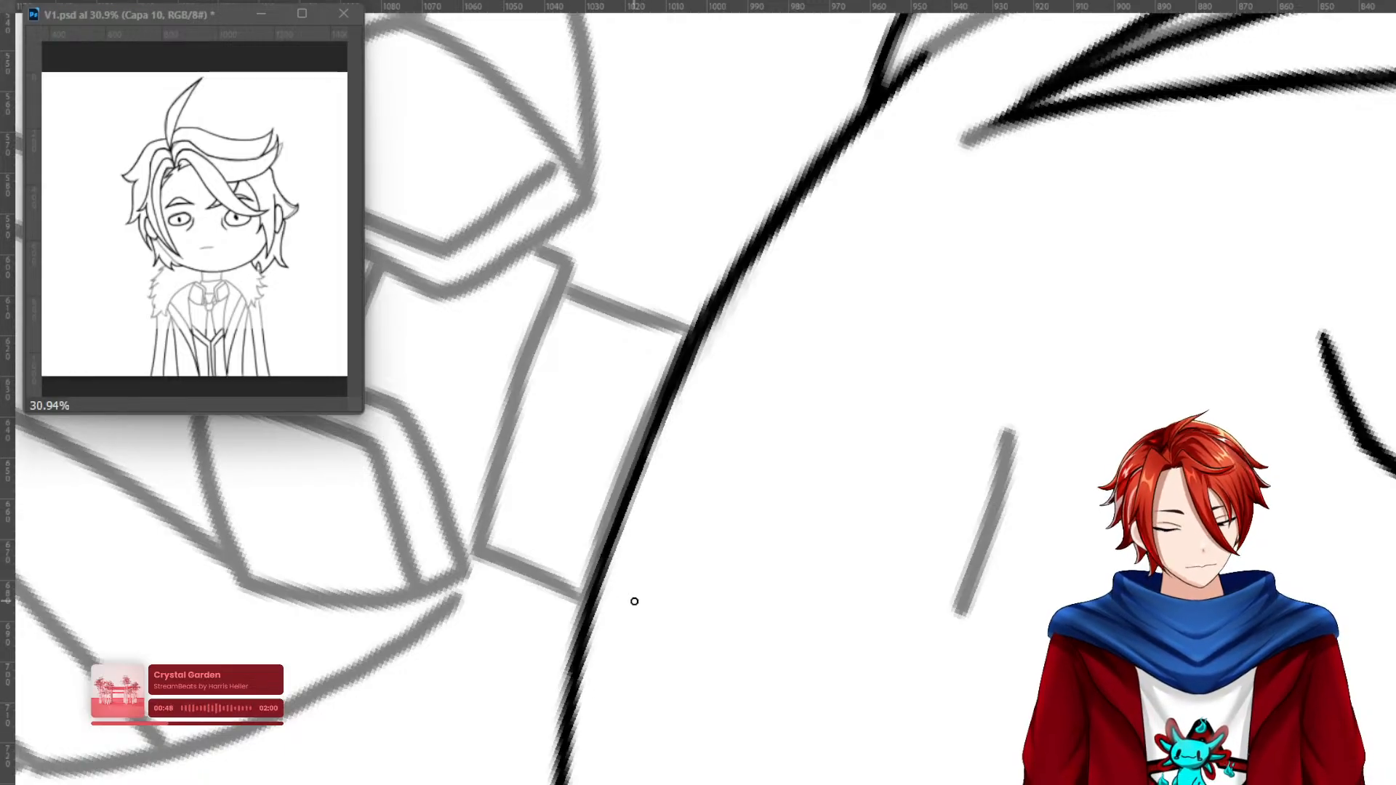
key(Escape)
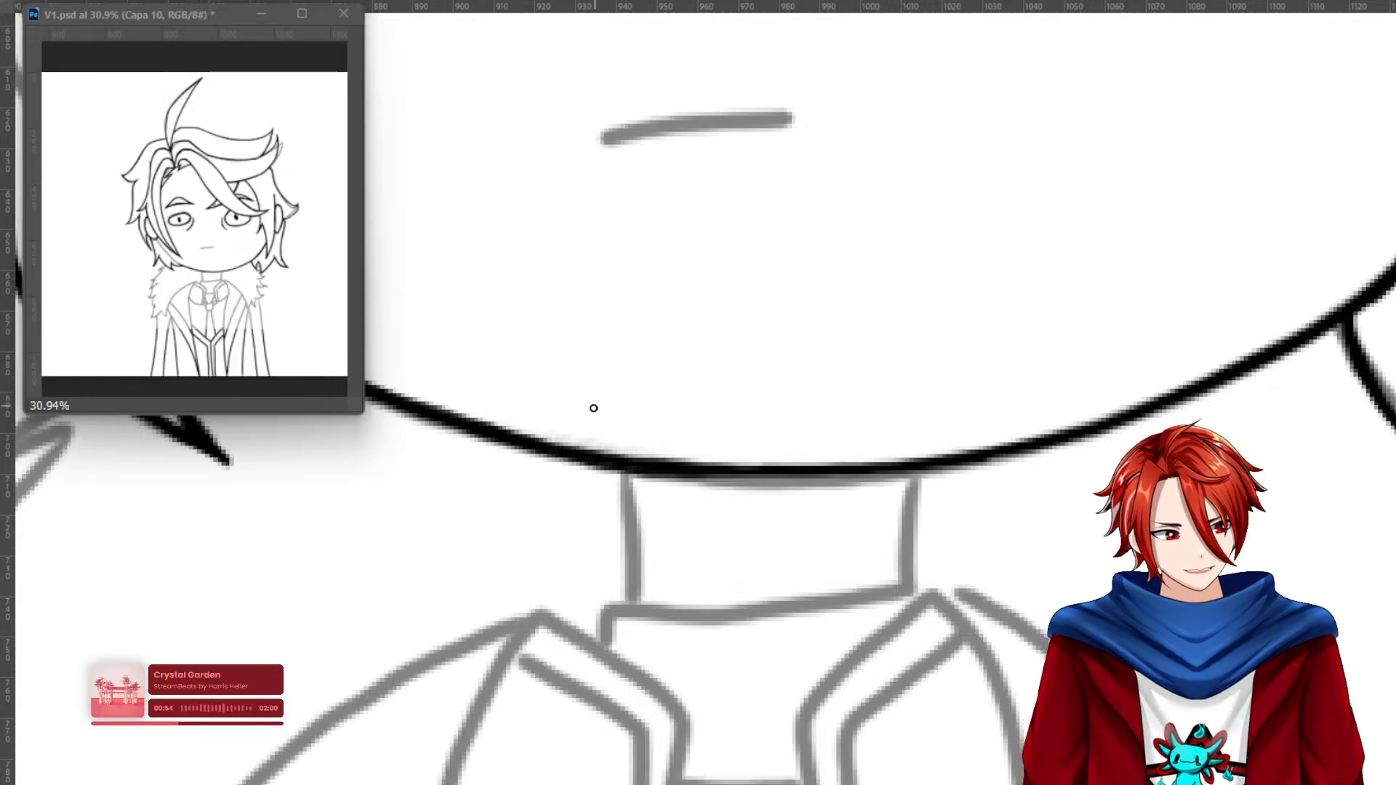
drag(689, 468, 894, 647)
drag(692, 461, 847, 691)
Ink the left-hand face contour from the jaw, past the small lower tuft, up to the rounded ear beside the long fringe lock.
key(r)
drag(986, 502, 516, 354)
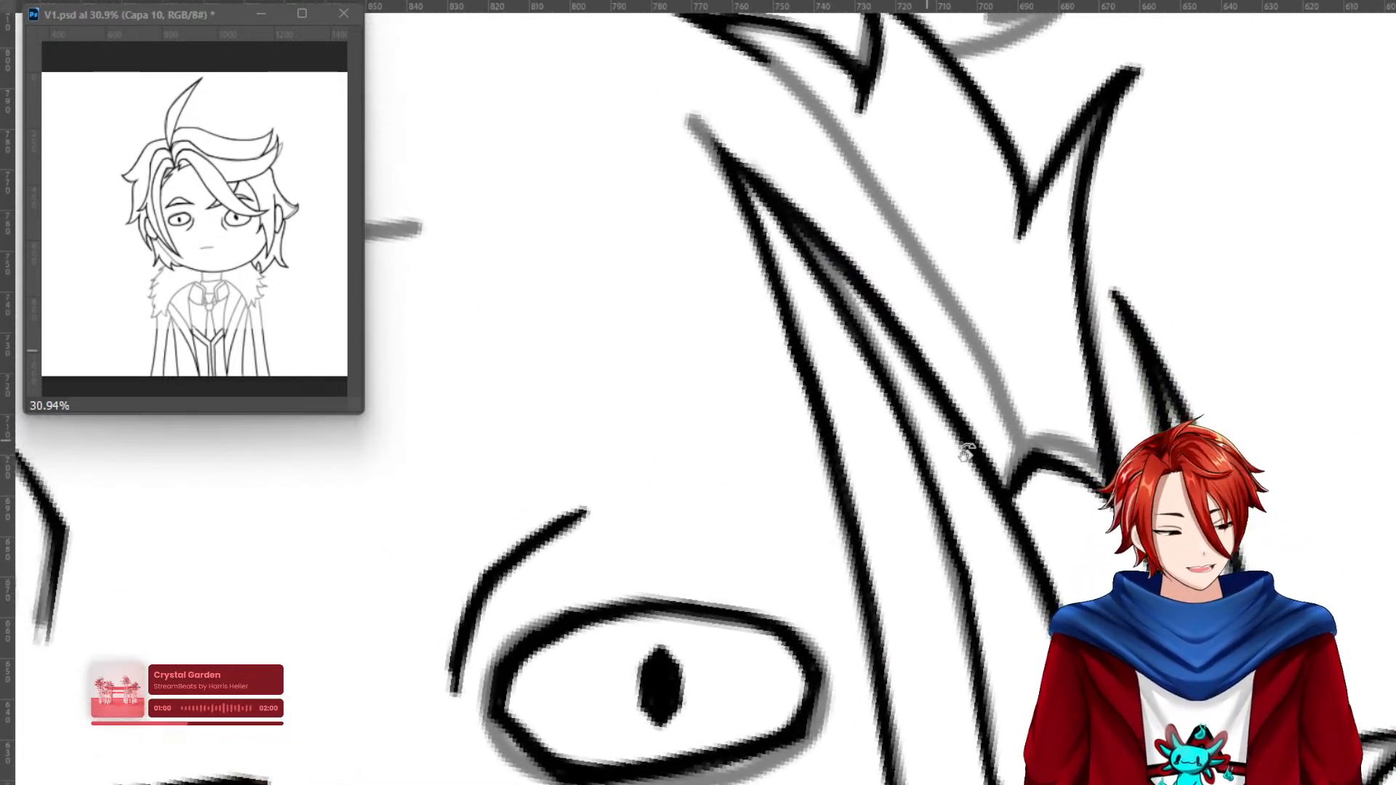
mouse_move(692, 243)
mouse_down()
mouse_move(531, 325)
mouse_move(685, 617)
mouse_up()
mouse_move(972, 419)
mouse_down()
mouse_move(682, 456)
mouse_move(495, 506)
mouse_move(694, 451)
mouse_move(930, 425)
mouse_move(978, 434)
mouse_move(928, 413)
mouse_move(701, 446)
mouse_move(493, 498)
mouse_move(480, 519)
mouse_move(709, 446)
mouse_move(974, 427)
mouse_up()
key(ctrl+z)
key(ctrl+z)
key(ctrl+z)
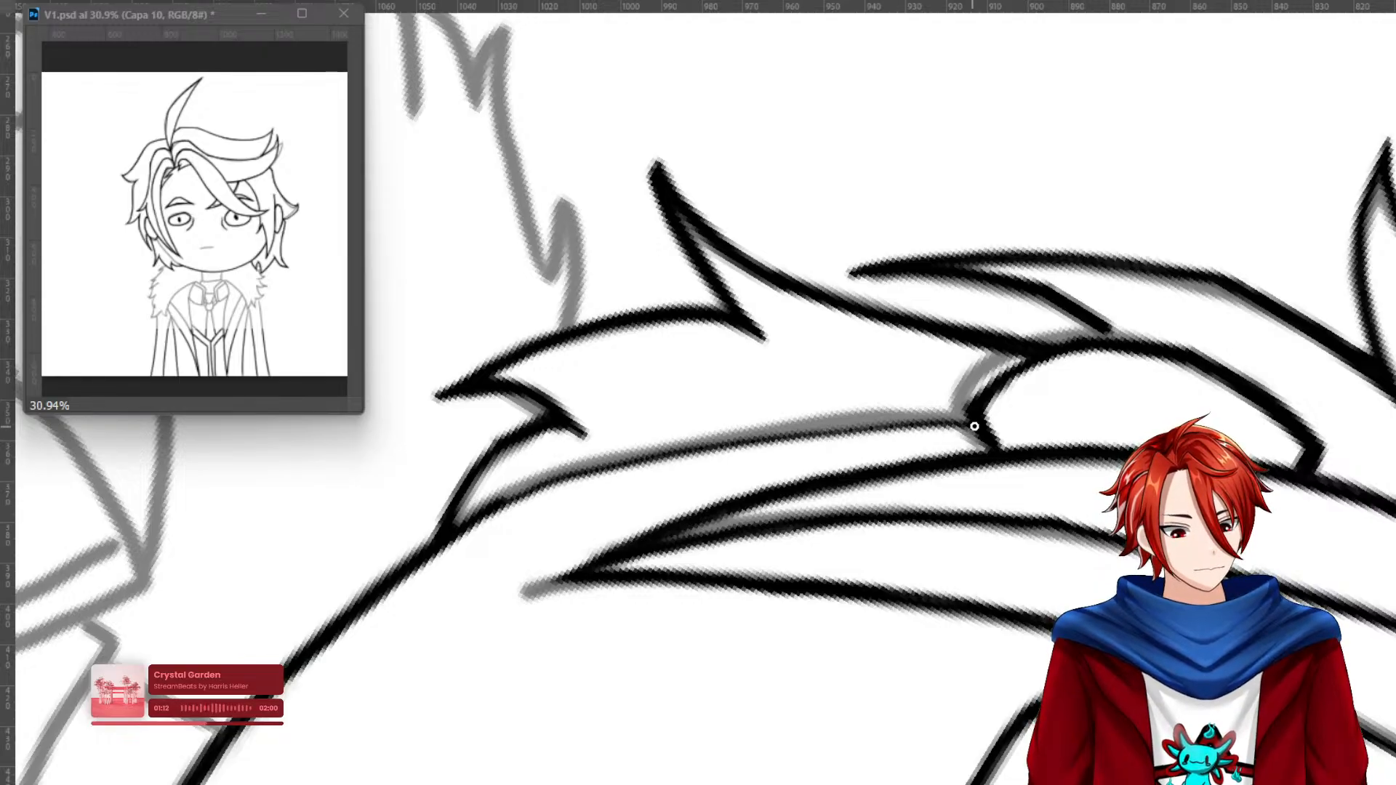
key(ctrl+z)
key(r)
drag(1044, 327, 931, 210)
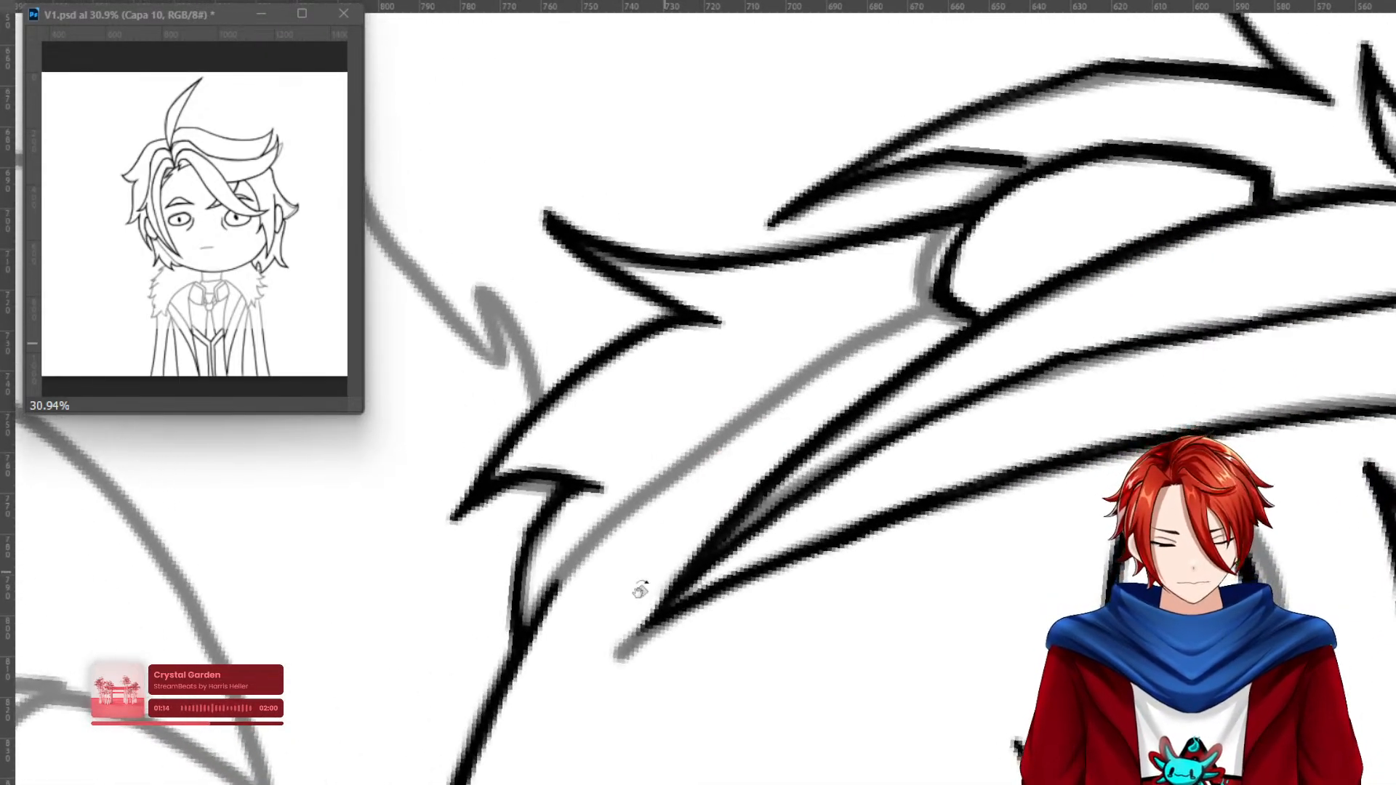
mouse_move(617, 524)
mouse_down()
mouse_move(787, 387)
mouse_move(875, 333)
mouse_move(958, 311)
mouse_move(896, 327)
mouse_move(761, 411)
mouse_move(628, 519)
mouse_move(529, 633)
mouse_move(679, 474)
mouse_move(958, 309)
mouse_move(837, 364)
mouse_move(716, 446)
mouse_move(586, 560)
mouse_move(522, 653)
mouse_move(556, 596)
mouse_move(751, 410)
mouse_move(843, 347)
mouse_move(953, 301)
mouse_move(760, 417)
mouse_up()
key(ctrl+shift+h)
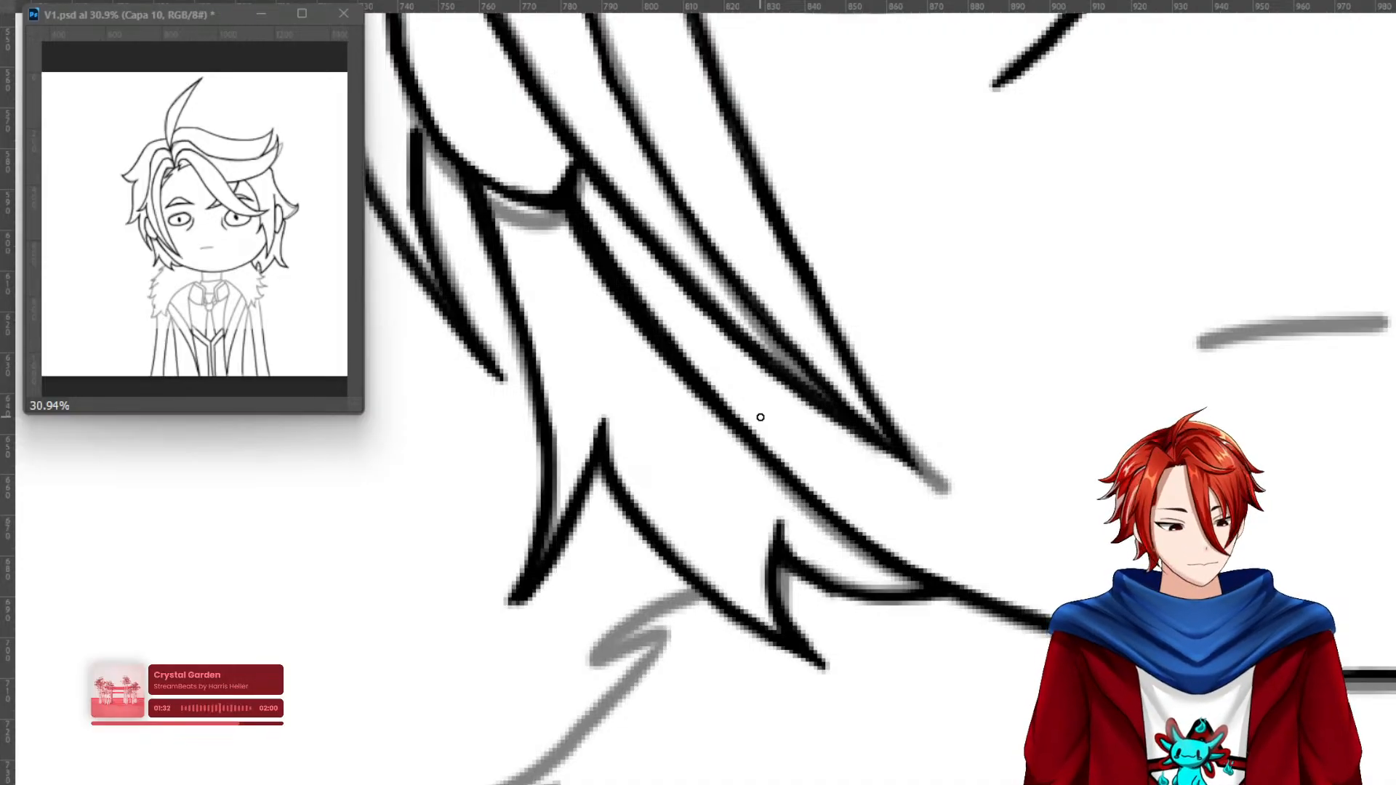
Ink both sides of the neck beneath the chin and the shirt collar band across its base.
drag(1224, 368, 966, 498)
scroll(966, 498, down, 5)
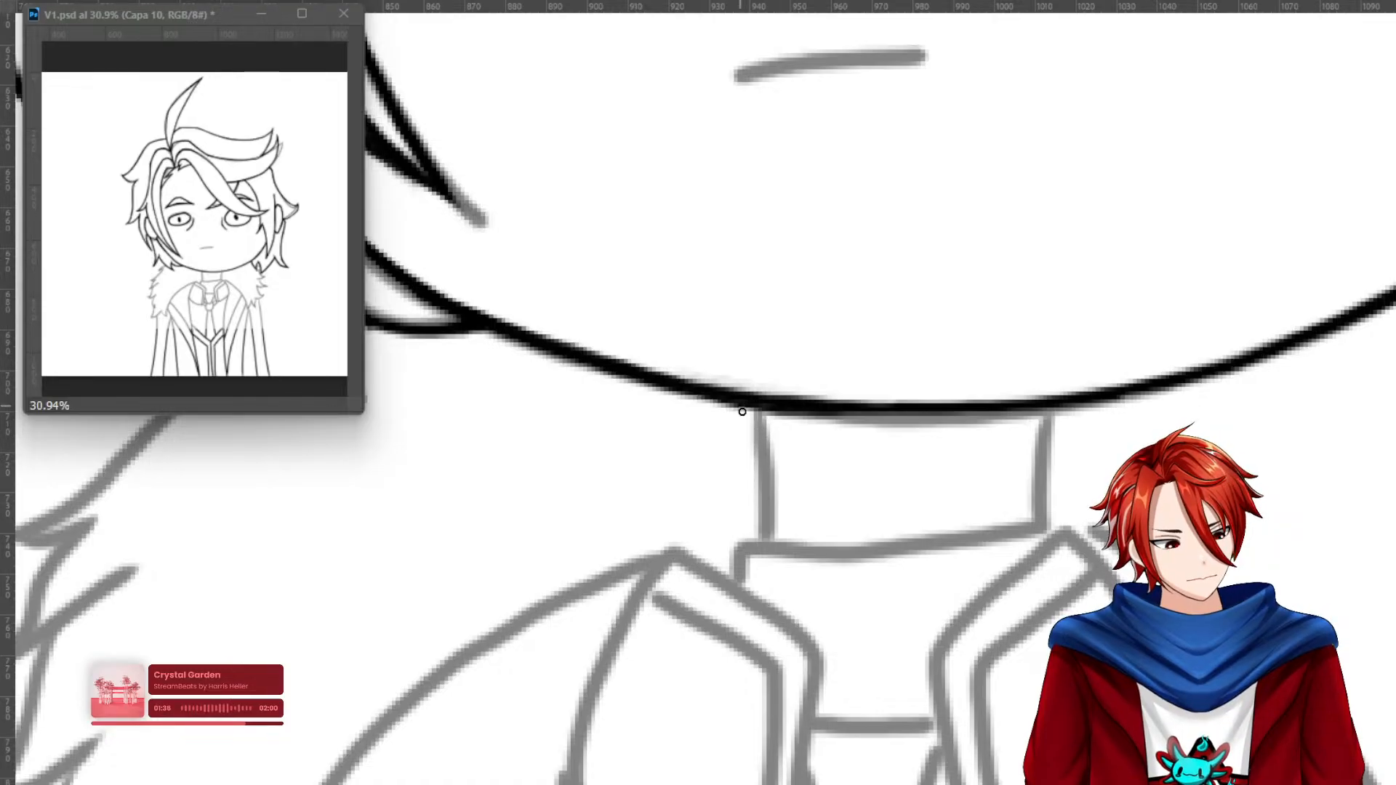
mouse_move(738, 403)
mouse_down()
mouse_move(764, 539)
mouse_move(766, 463)
mouse_move(739, 407)
mouse_move(763, 463)
mouse_move(764, 543)
mouse_move(767, 465)
mouse_move(746, 408)
mouse_move(768, 461)
mouse_move(748, 405)
mouse_move(765, 545)
mouse_up()
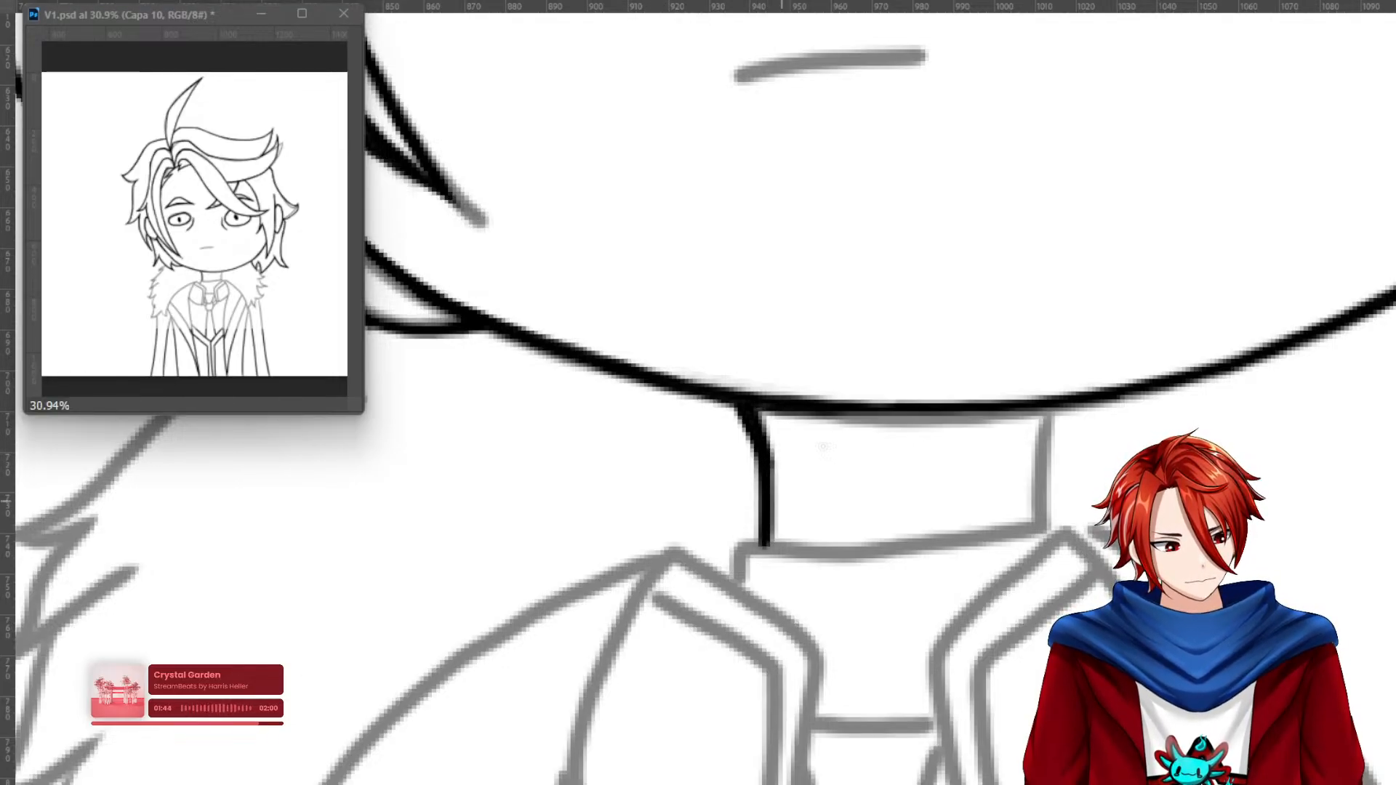
mouse_move(1058, 408)
mouse_down()
mouse_move(1036, 439)
mouse_move(1030, 500)
mouse_move(1032, 432)
mouse_move(1049, 408)
mouse_move(1029, 436)
mouse_move(1045, 415)
mouse_move(1031, 530)
mouse_up()
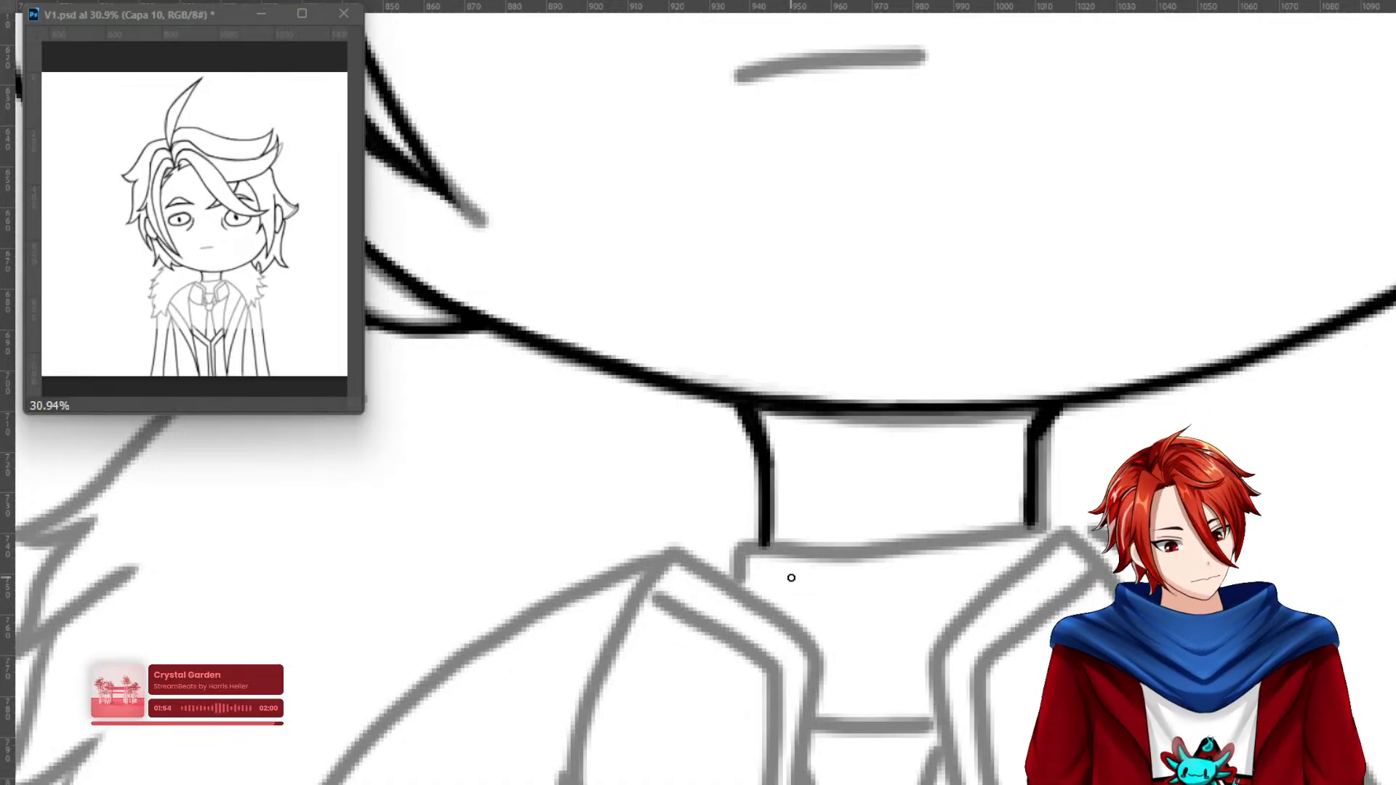
mouse_move(761, 542)
mouse_down()
mouse_move(736, 581)
mouse_move(742, 546)
mouse_move(761, 542)
mouse_move(872, 550)
mouse_move(1049, 519)
mouse_move(1047, 538)
mouse_move(1048, 520)
mouse_move(927, 551)
mouse_move(749, 549)
mouse_move(736, 581)
mouse_up()
drag(1045, 522, 1047, 542)
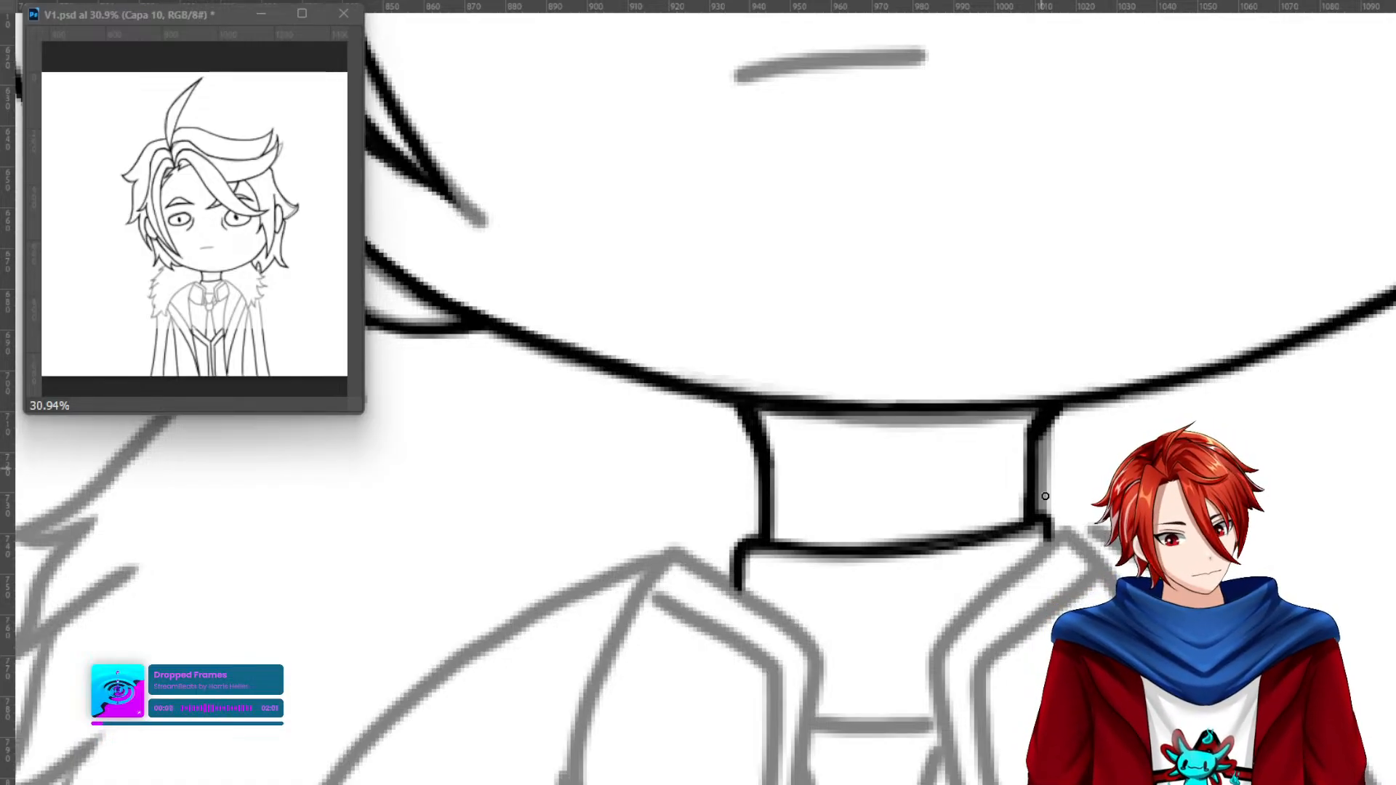
Ink the right-hand collar flap's outline and its parallel inner trim line over the grey sketch.
mouse_move(1055, 542)
mouse_down()
mouse_move(1095, 437)
mouse_move(975, 551)
mouse_move(1016, 740)
mouse_move(975, 550)
mouse_move(1040, 481)
mouse_move(1116, 433)
mouse_up()
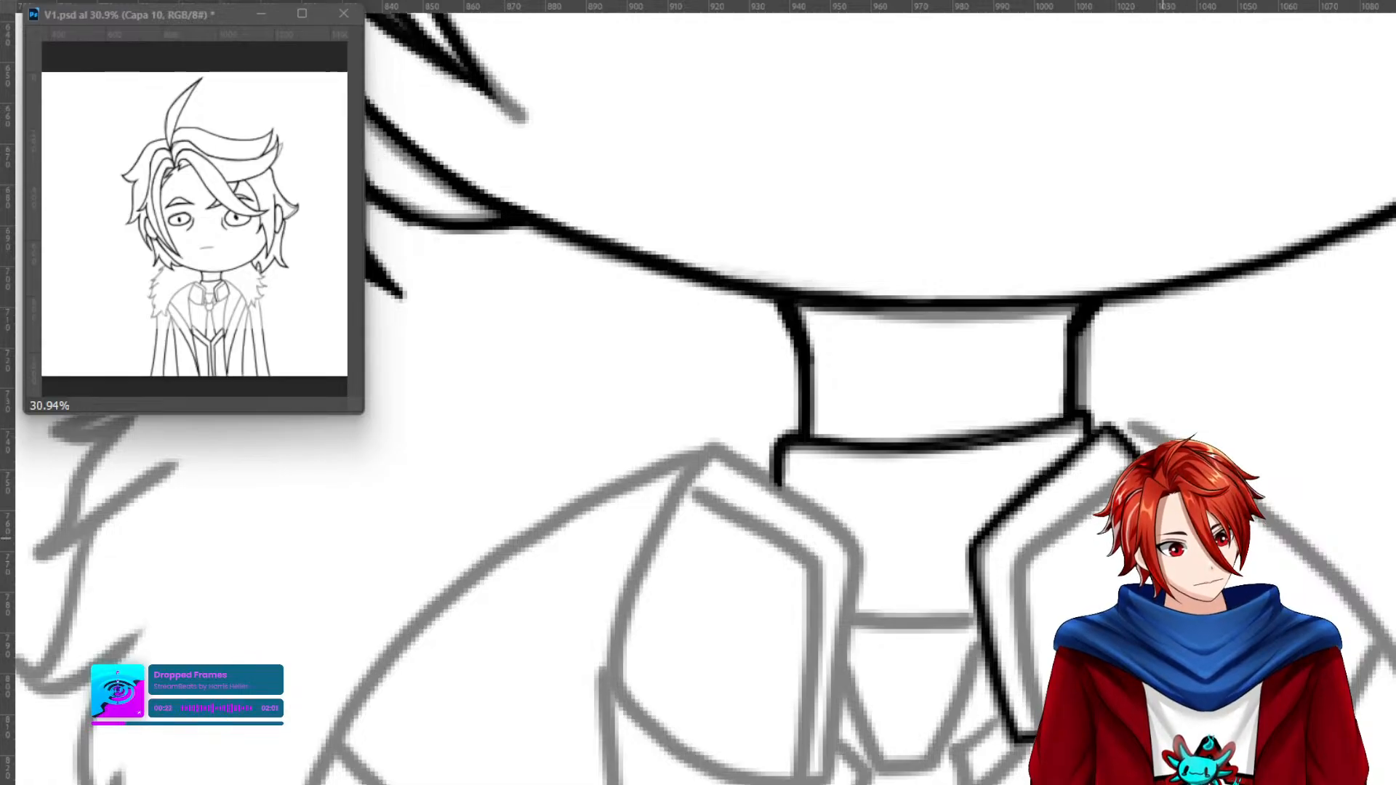
mouse_move(1091, 502)
mouse_down()
mouse_move(1007, 572)
mouse_move(1037, 713)
mouse_up()
mouse_move(1015, 627)
mouse_down()
mouse_move(1010, 586)
mouse_move(1023, 667)
mouse_up()
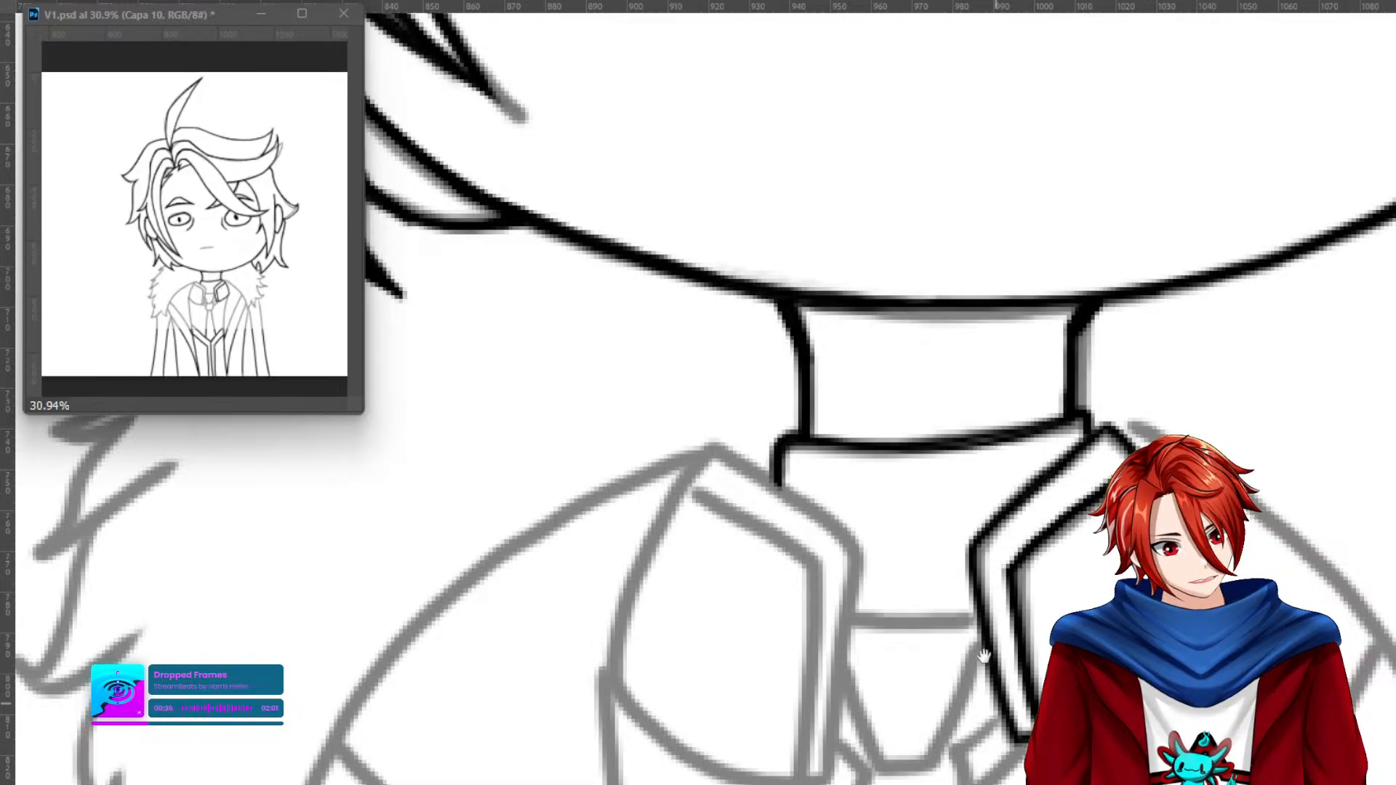
Ink the outer outline of the left-hand collar flap from its upper point around to its lower corners.
drag(996, 704, 949, 606)
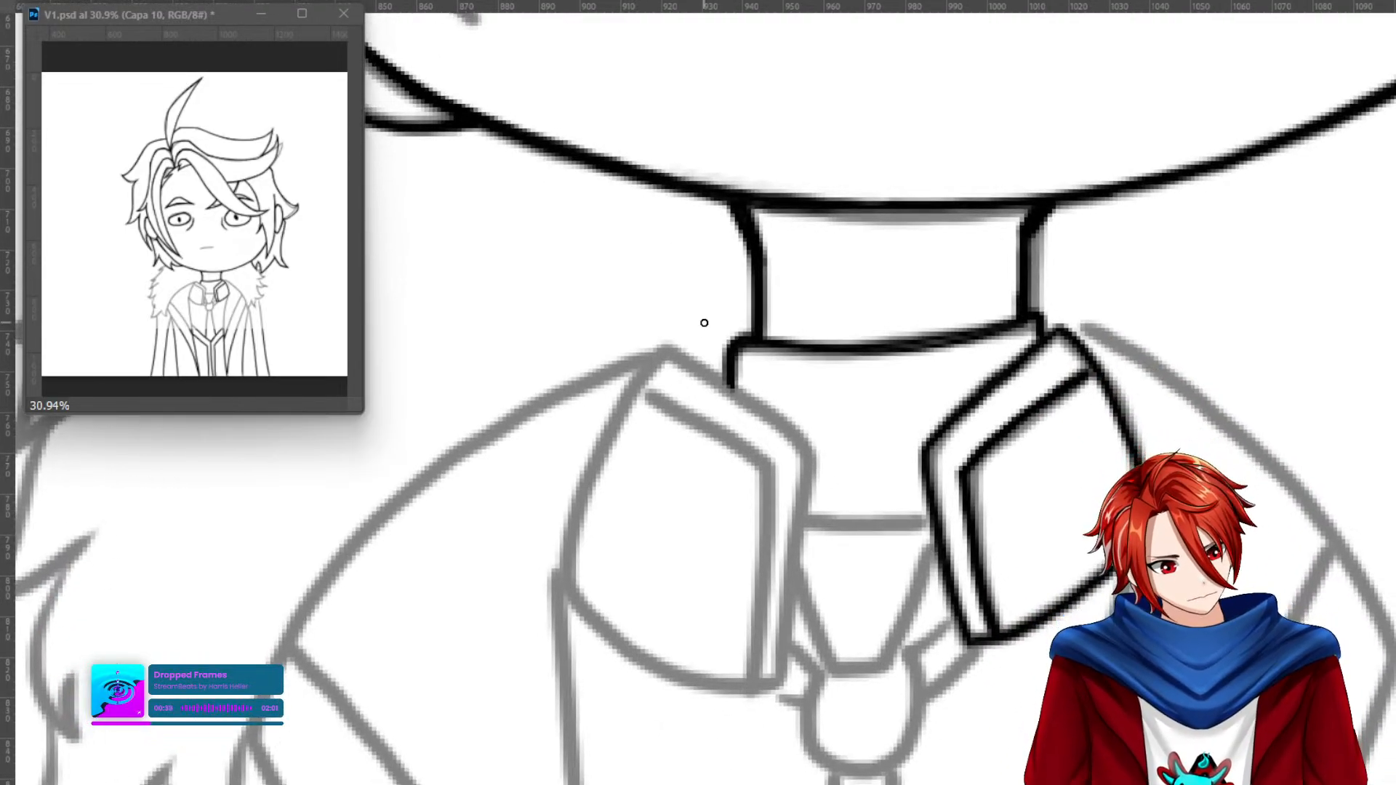
mouse_move(706, 365)
mouse_down()
mouse_move(808, 447)
mouse_move(729, 387)
mouse_up()
mouse_move(809, 449)
mouse_down()
mouse_move(806, 537)
mouse_move(777, 683)
mouse_move(806, 449)
mouse_move(690, 364)
mouse_move(714, 376)
mouse_move(690, 374)
mouse_move(610, 468)
mouse_move(571, 603)
mouse_move(606, 479)
mouse_move(699, 367)
mouse_up()
mouse_move(571, 602)
mouse_down()
mouse_move(663, 671)
mouse_move(775, 680)
mouse_move(660, 670)
mouse_move(571, 605)
mouse_up()
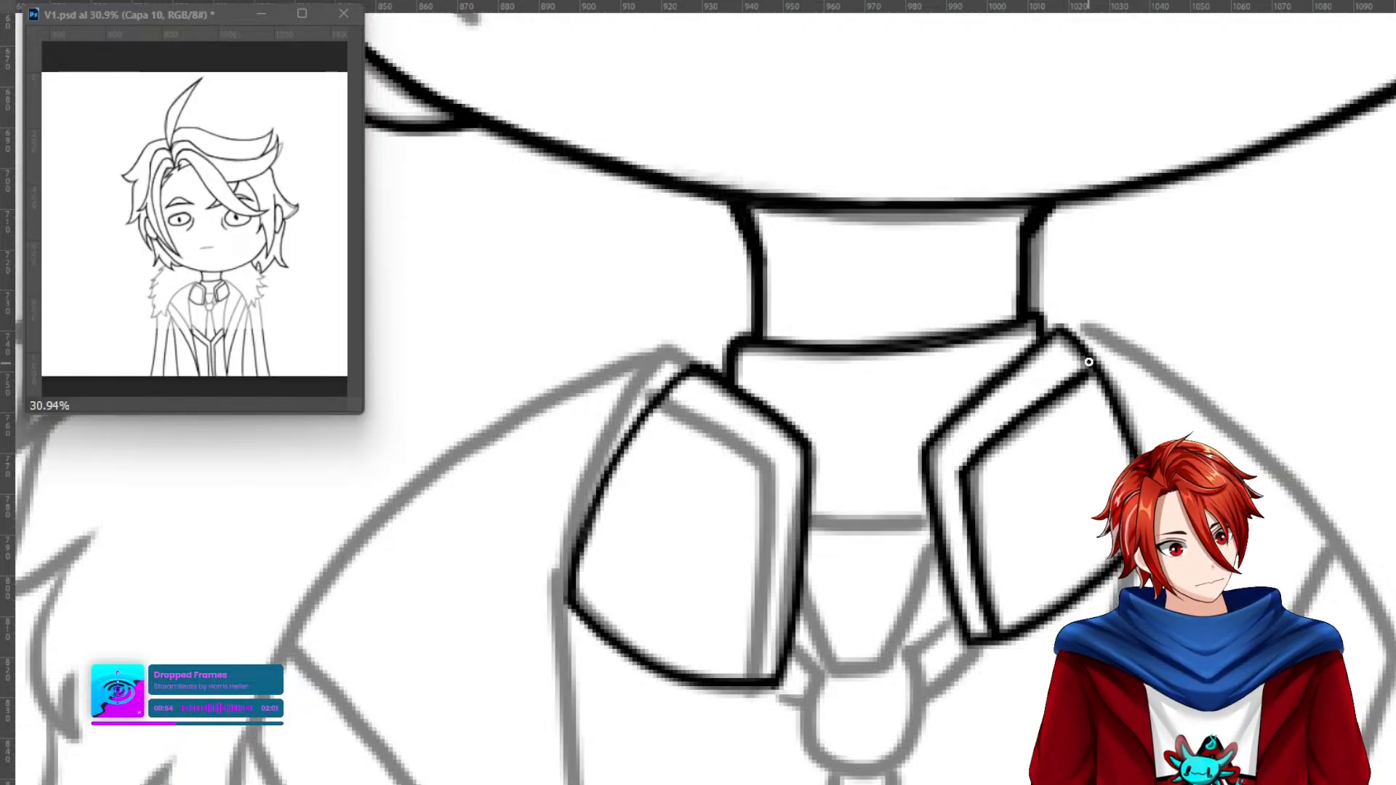
Thicken the upper tip, front corner and inner edge of the right-hand collar flap.
mouse_move(1066, 338)
mouse_down()
mouse_move(1021, 371)
mouse_move(1057, 341)
mouse_move(1085, 367)
mouse_move(1065, 344)
mouse_move(934, 440)
mouse_move(1059, 334)
mouse_up()
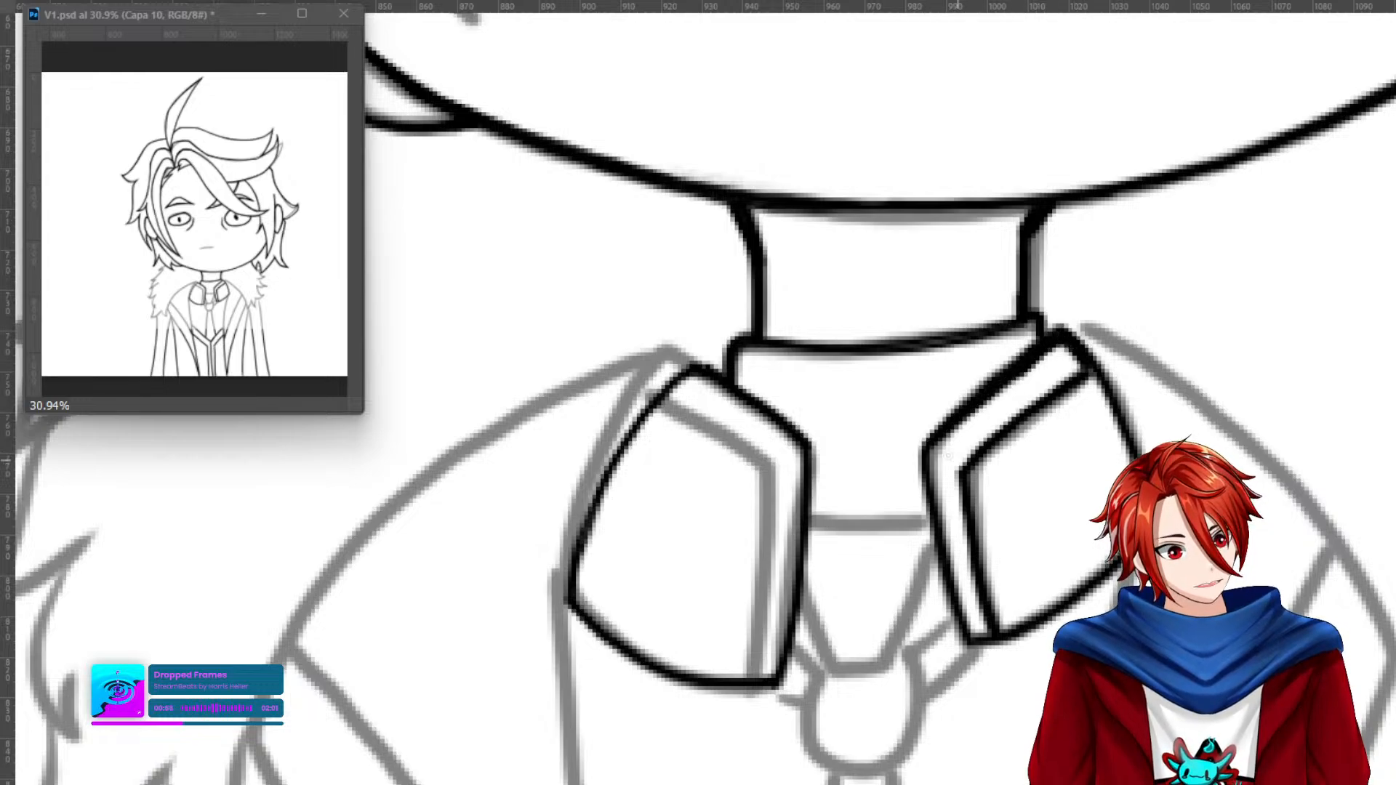
mouse_move(948, 434)
mouse_down()
mouse_move(947, 553)
mouse_move(932, 461)
mouse_move(965, 424)
mouse_up()
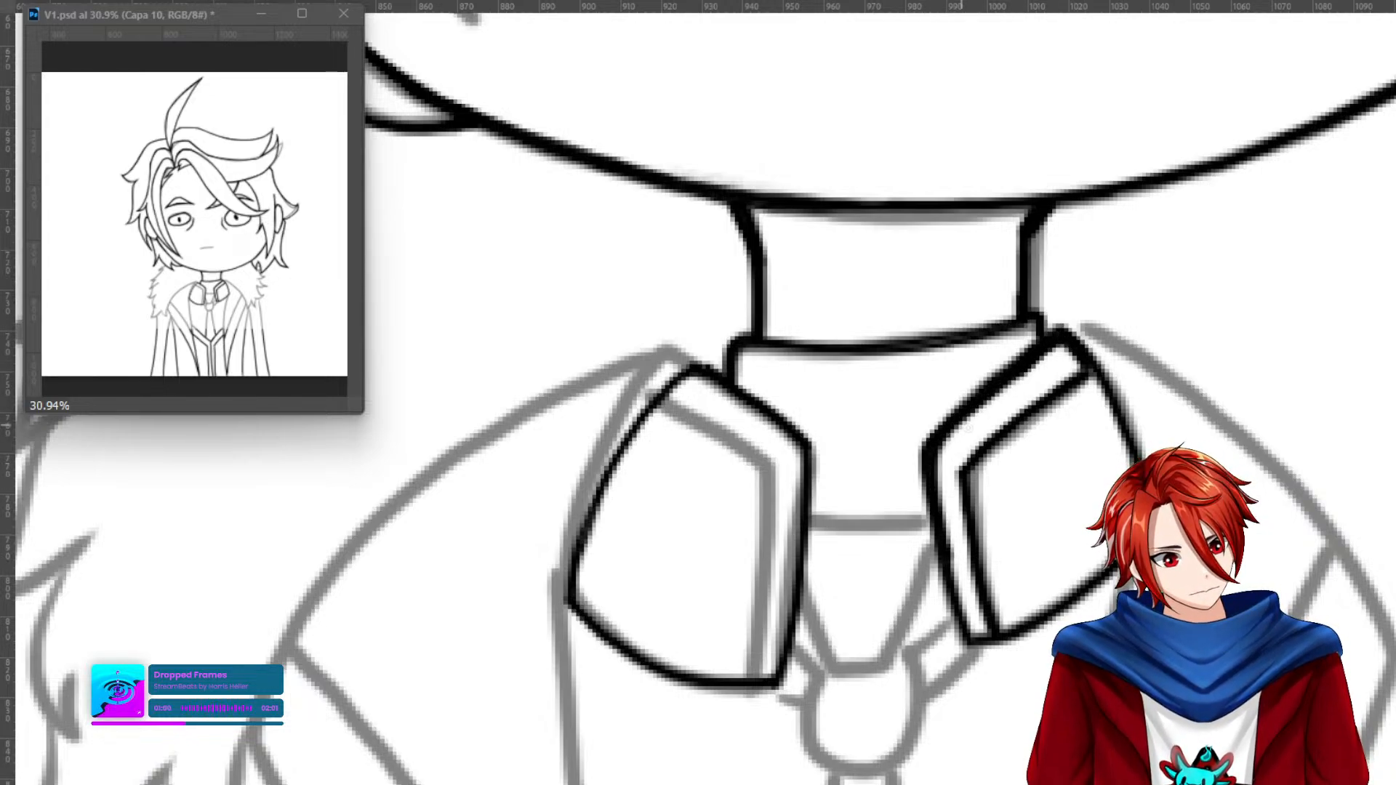
drag(945, 553, 978, 639)
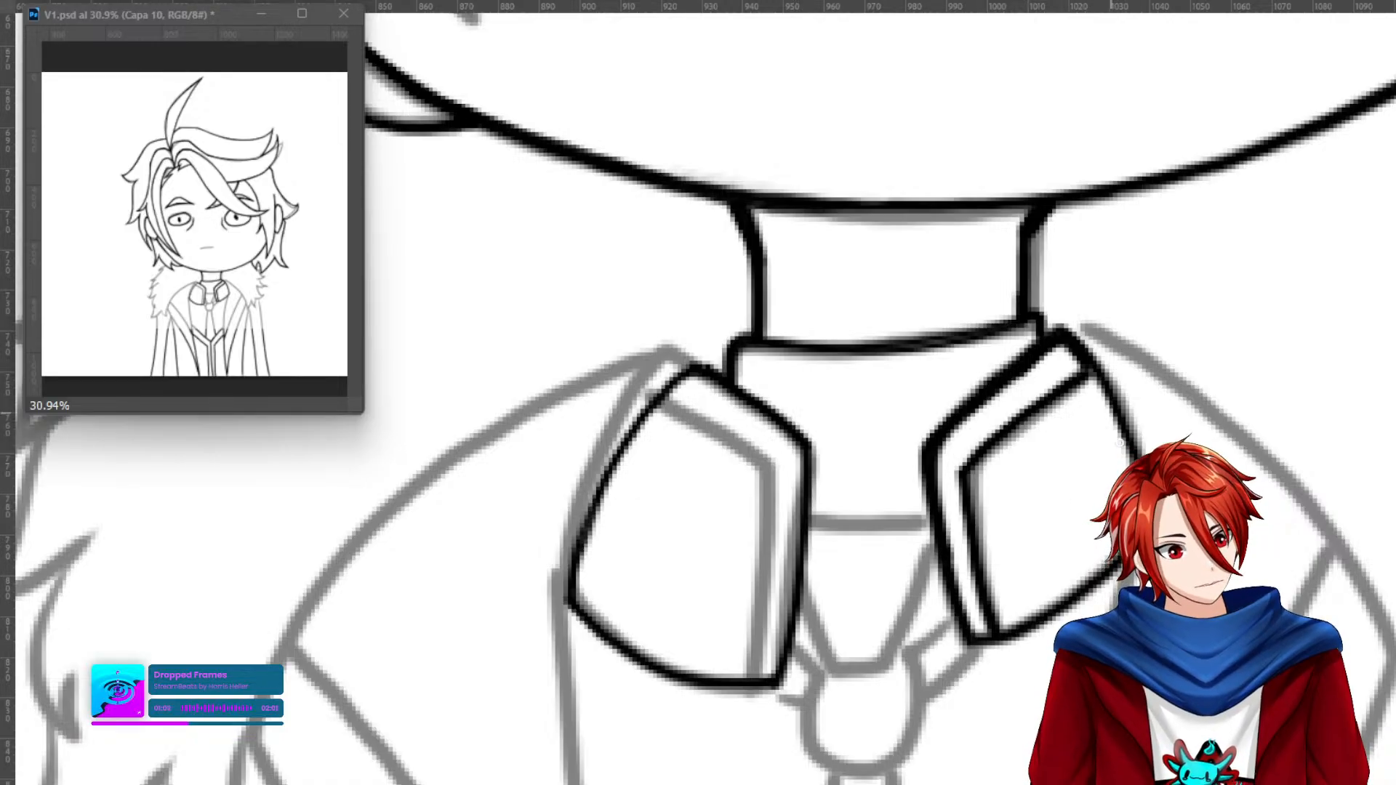
Thicken the front edge of the left-hand collar flap and ink its parallel inner trim line.
mouse_move(701, 379)
mouse_down()
mouse_move(777, 434)
mouse_move(769, 408)
mouse_move(800, 471)
mouse_up()
key(ctrl+z)
drag(770, 415, 800, 501)
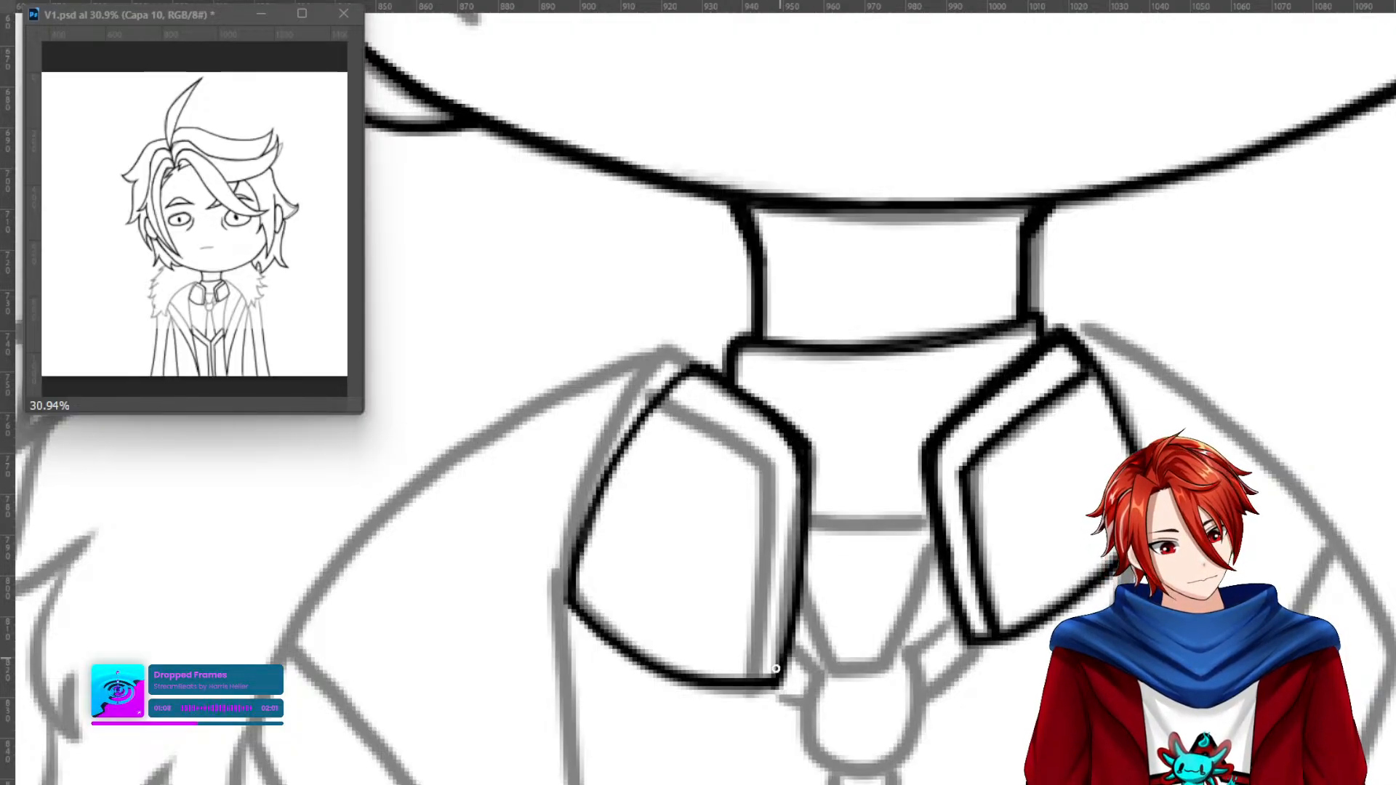
mouse_move(664, 403)
mouse_down()
mouse_move(764, 470)
mouse_move(665, 401)
mouse_up()
mouse_move(764, 466)
mouse_down()
mouse_move(755, 675)
mouse_move(767, 464)
mouse_up()
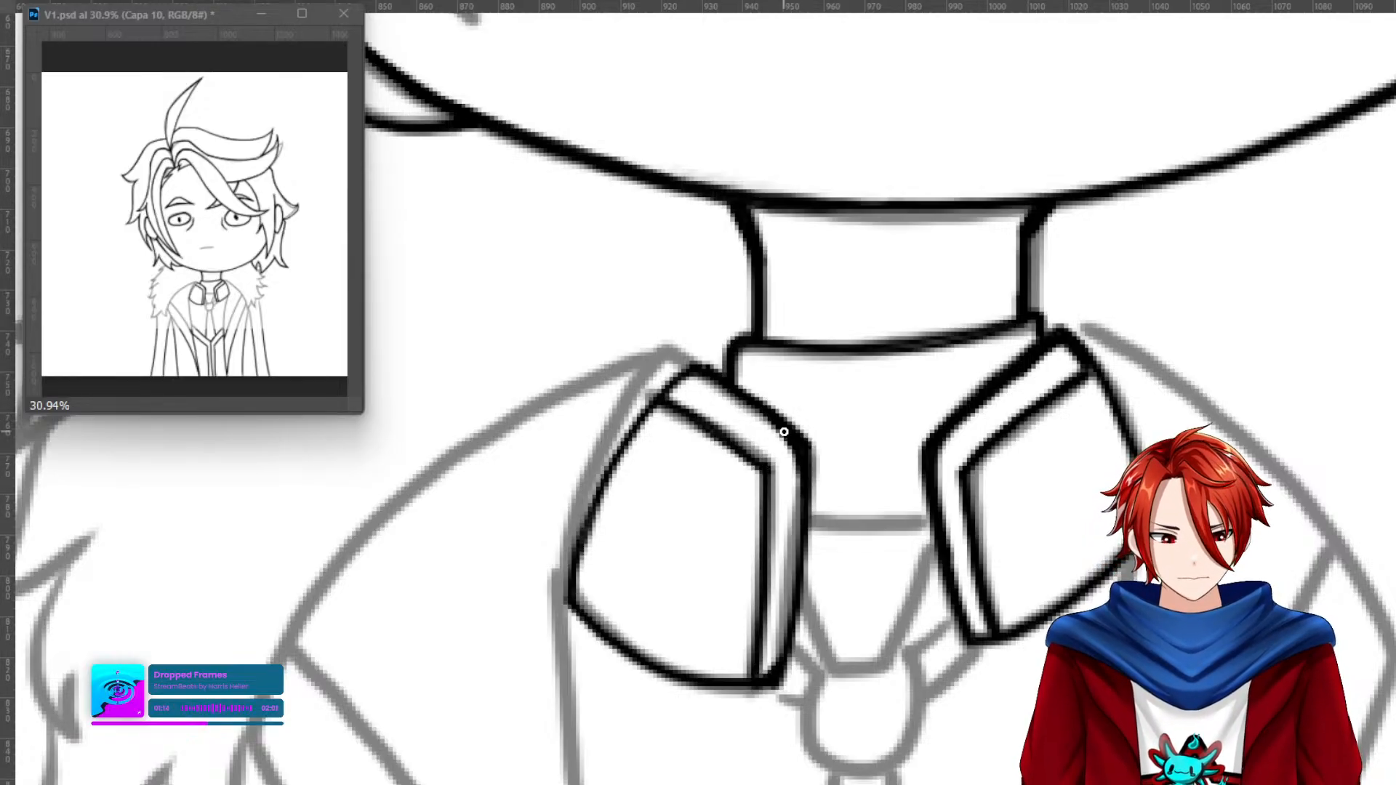
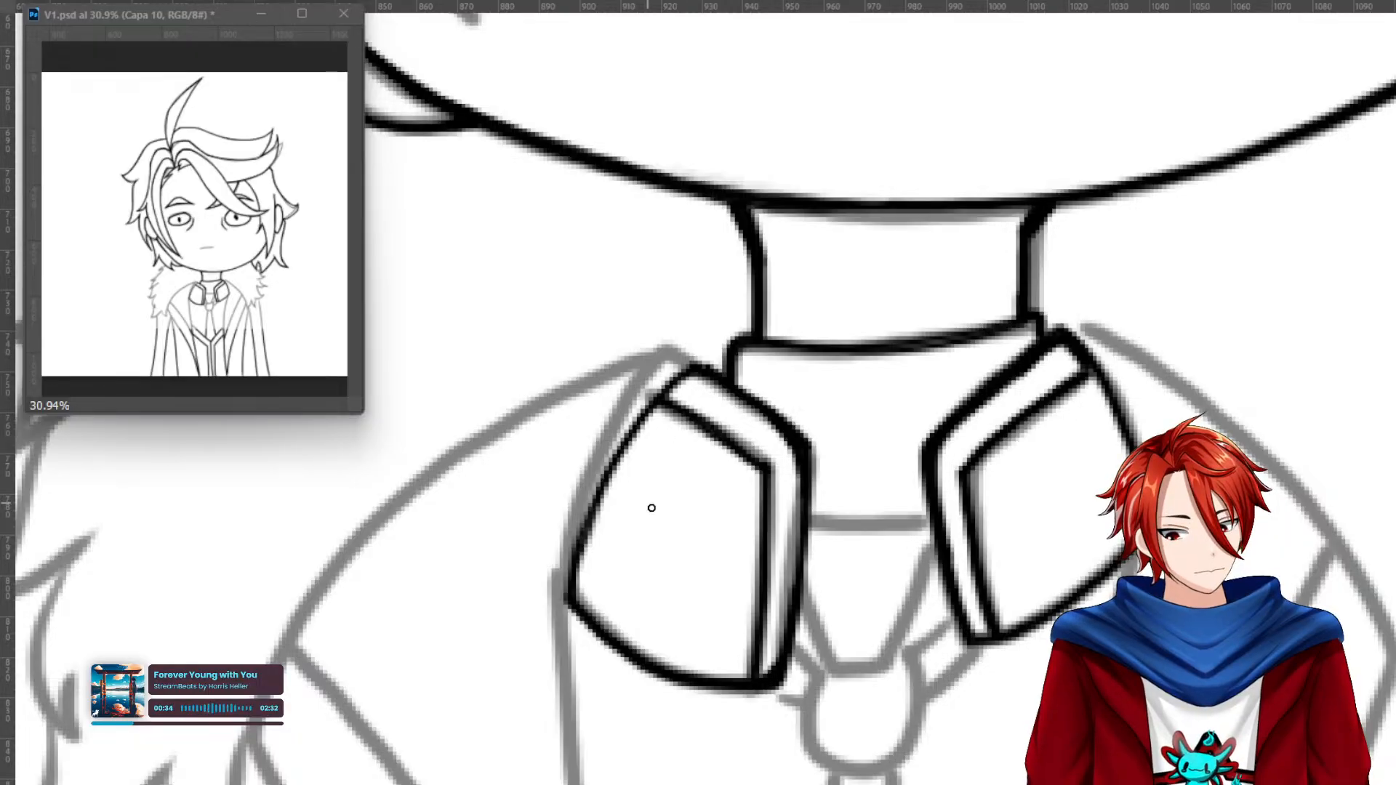
Ink the left-hand cape shoulder line from the collar flap down toward the fur trim.
mouse_move(711, 483)
mouse_down()
mouse_move(764, 447)
mouse_move(981, 415)
mouse_up()
mouse_move(982, 287)
mouse_down()
mouse_move(823, 361)
mouse_move(683, 459)
mouse_move(574, 594)
mouse_move(548, 654)
mouse_move(633, 513)
mouse_move(702, 444)
mouse_move(857, 340)
mouse_move(961, 293)
mouse_move(781, 393)
mouse_move(611, 541)
mouse_move(565, 608)
mouse_move(565, 710)
mouse_move(569, 608)
mouse_move(668, 482)
mouse_move(792, 381)
mouse_move(967, 297)
mouse_up()
mouse_move(617, 525)
mouse_down()
mouse_move(543, 635)
mouse_move(572, 720)
mouse_move(550, 680)
mouse_move(557, 614)
mouse_move(551, 678)
mouse_move(571, 720)
mouse_up()
mouse_move(981, 558)
mouse_down()
mouse_move(742, 343)
mouse_move(813, 442)
mouse_move(811, 427)
mouse_up()
click(1392, 584)
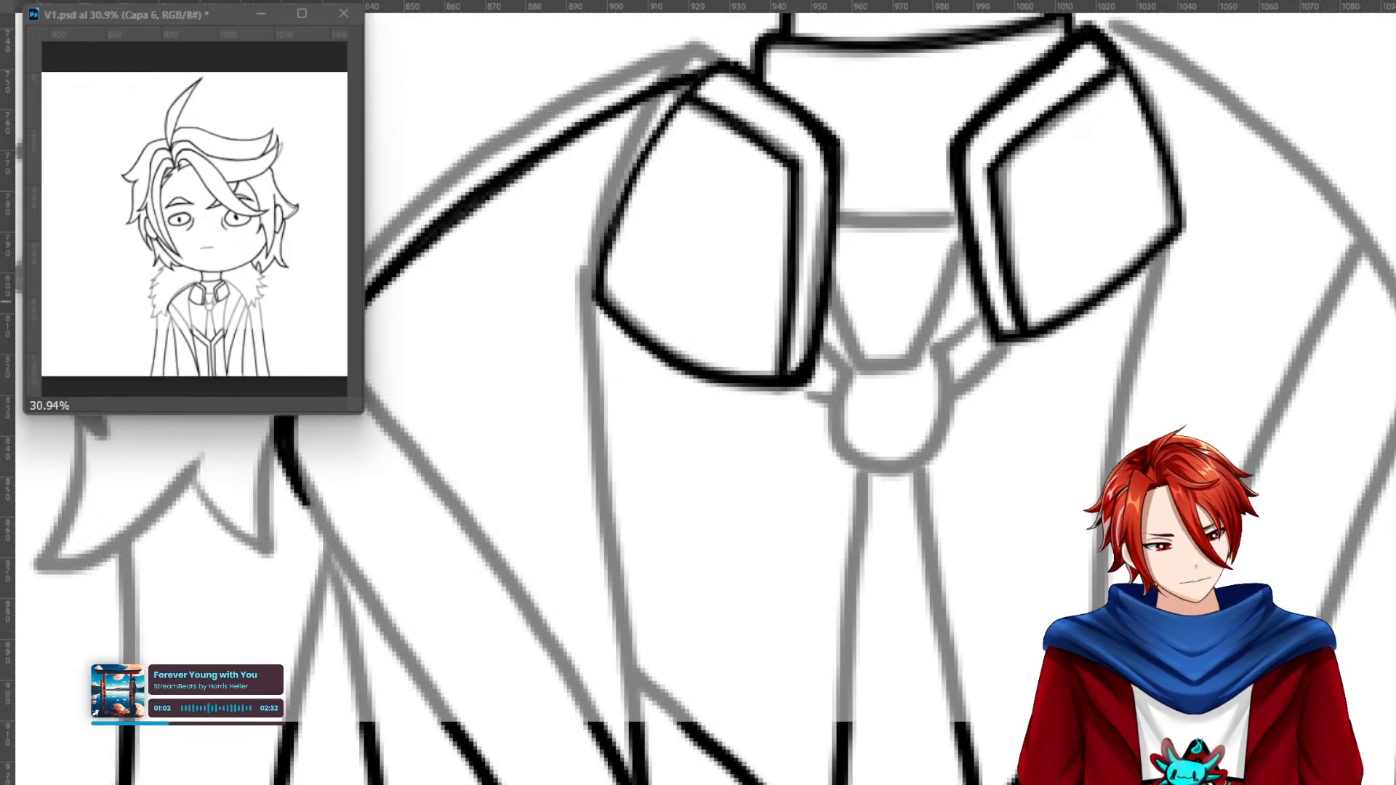
right_click(6, 295)
click(43, 309)
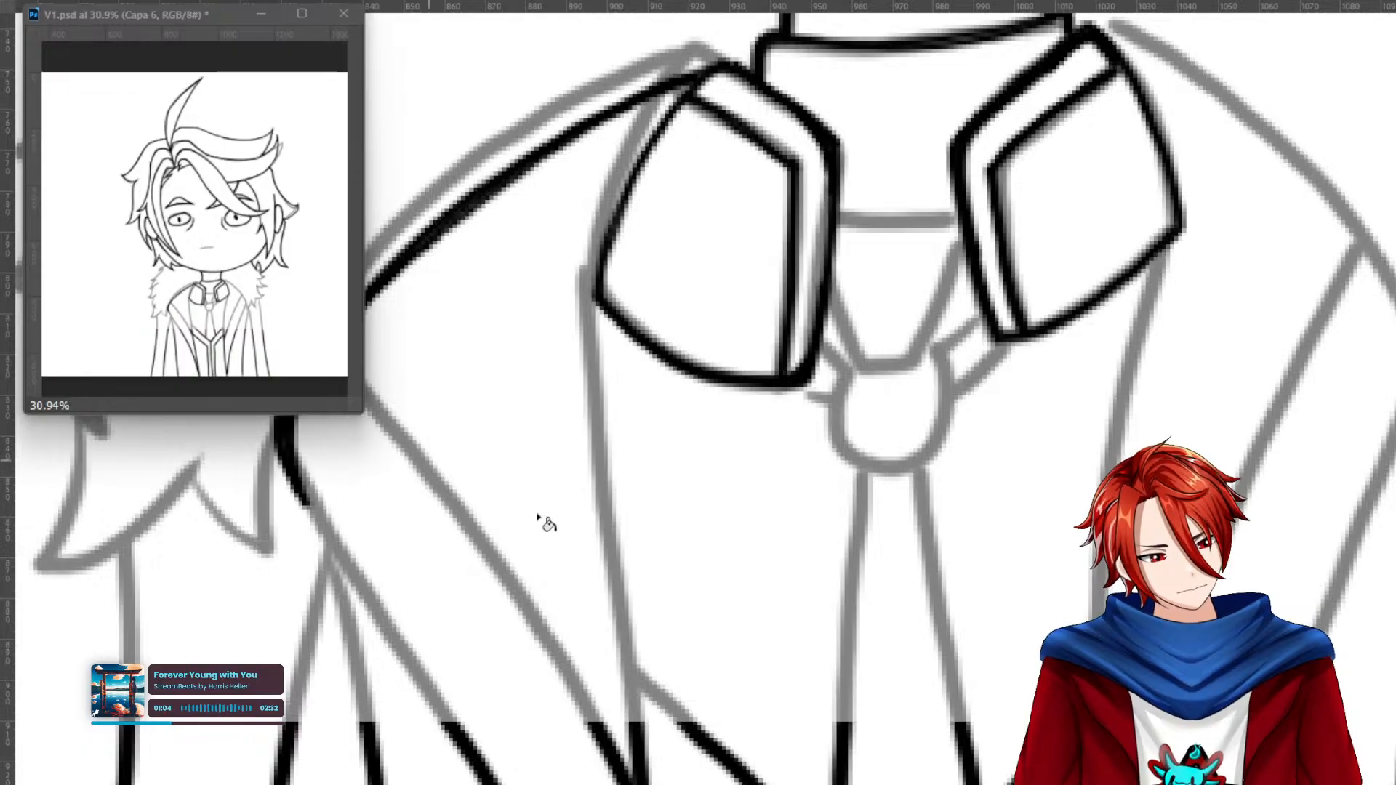
click(936, 768)
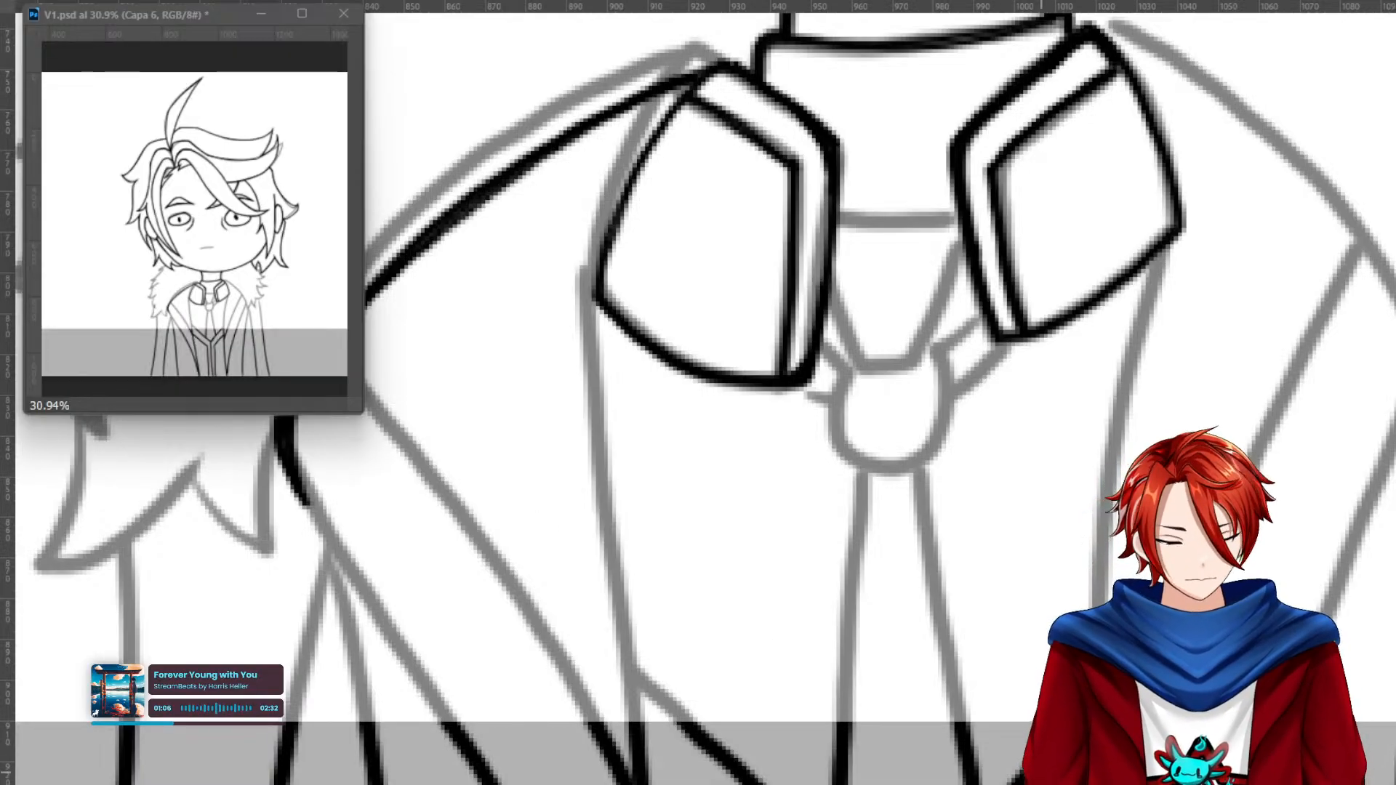
key(ctrl+z)
key(ctrl+z)
key(ctrl+z)
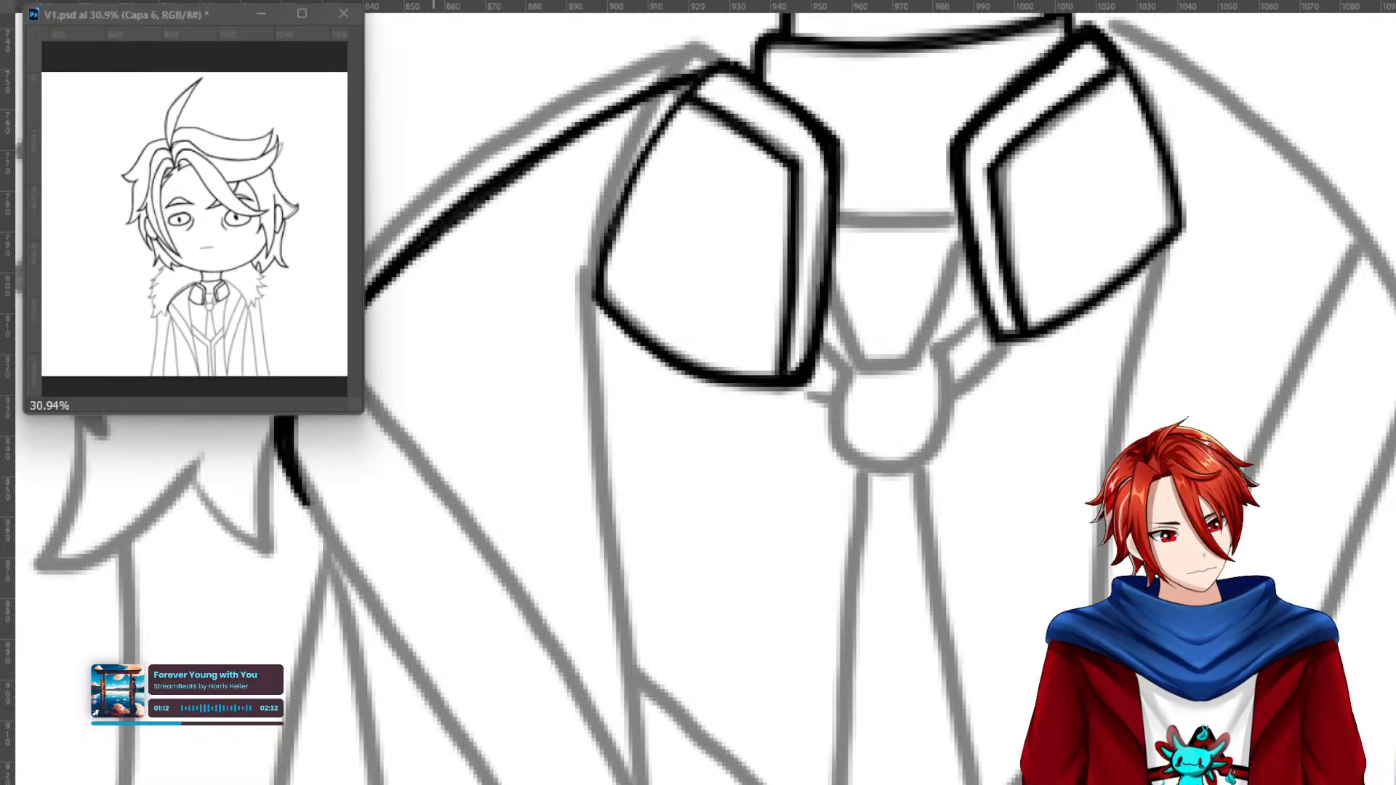
click(1395, 566)
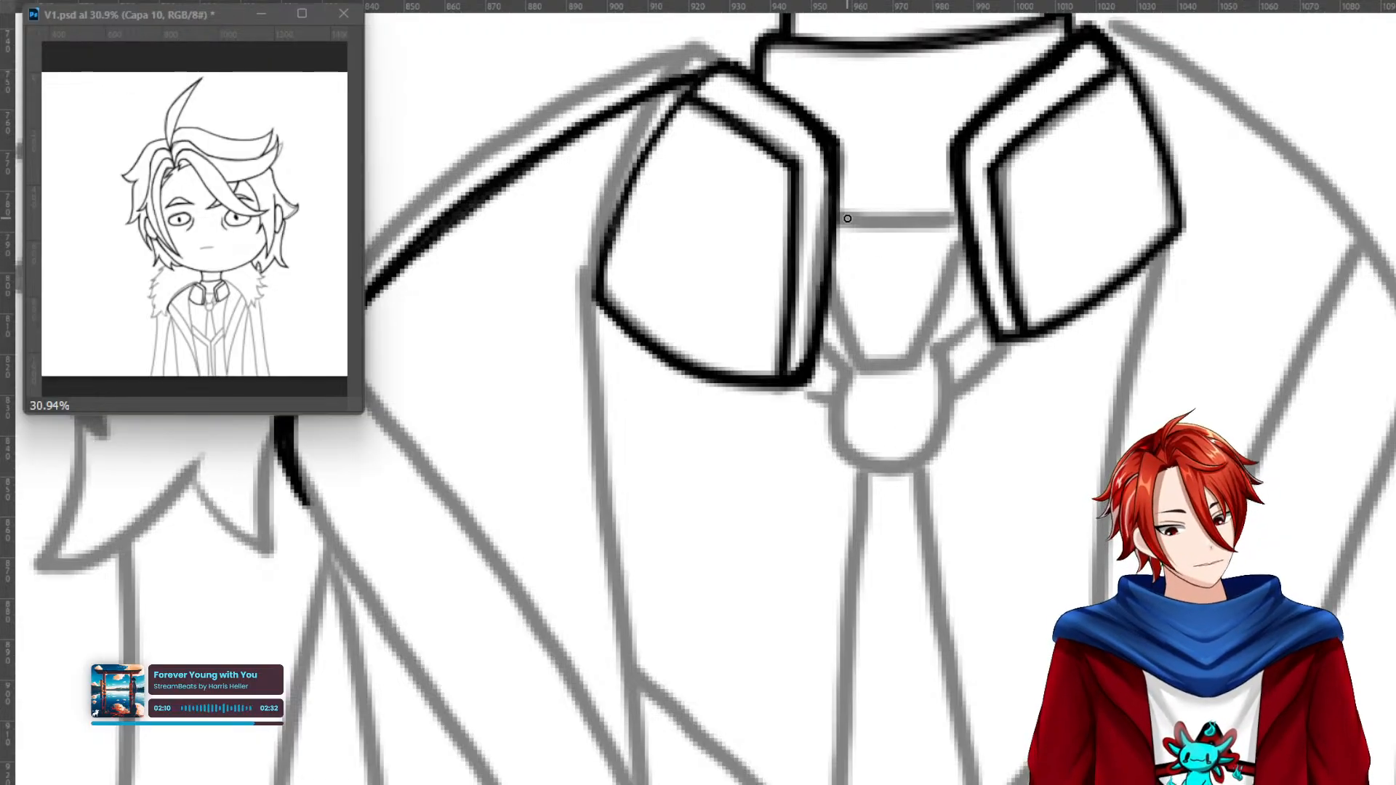
Ink the horizontal line between the collar flaps, the two converging lines below it and the top edge of the tie knot.
mouse_move(838, 224)
mouse_down()
mouse_move(924, 230)
mouse_move(951, 219)
mouse_move(837, 221)
mouse_move(953, 214)
mouse_move(840, 223)
mouse_up()
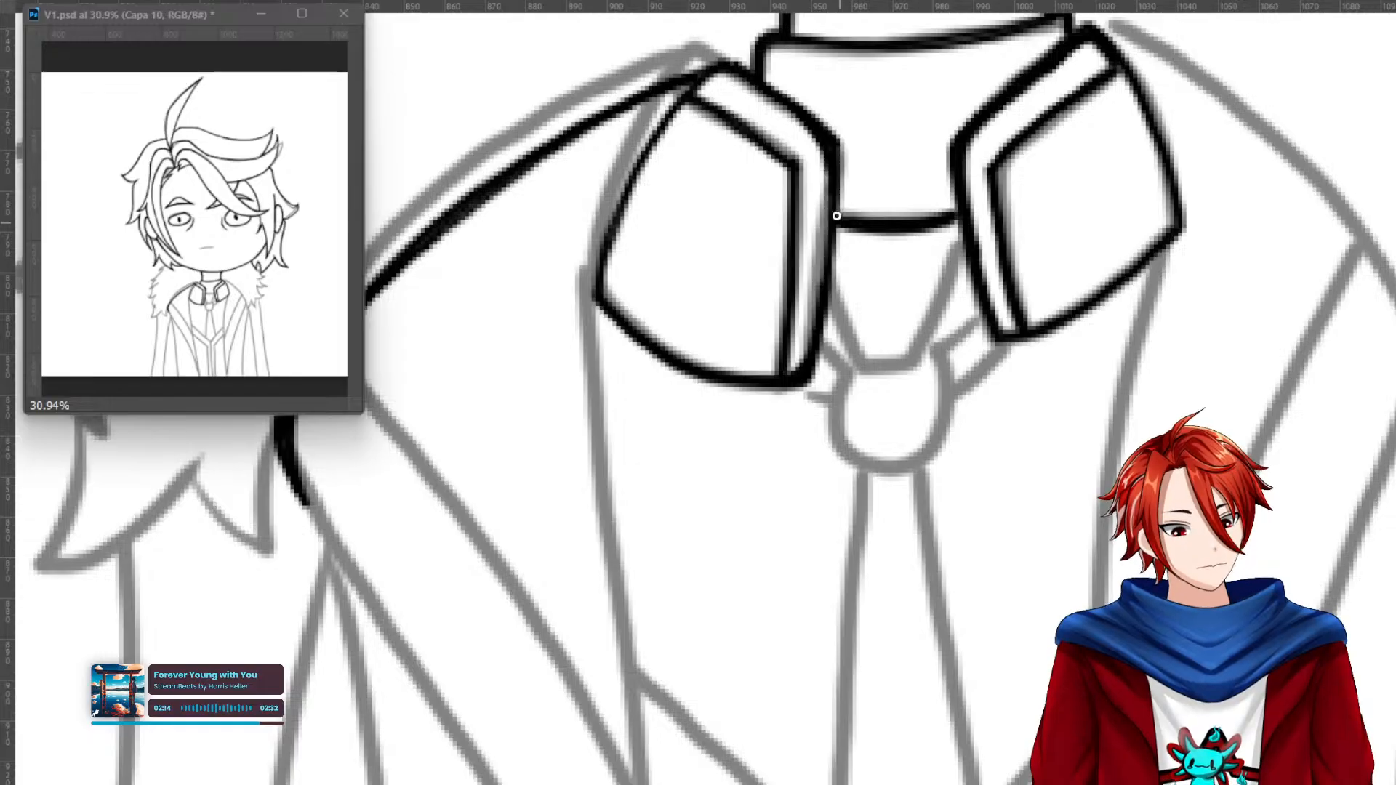
mouse_move(958, 238)
mouse_down()
mouse_move(915, 361)
mouse_move(961, 247)
mouse_move(948, 280)
mouse_up()
mouse_move(919, 364)
mouse_down()
mouse_move(844, 364)
mouse_move(939, 362)
mouse_up()
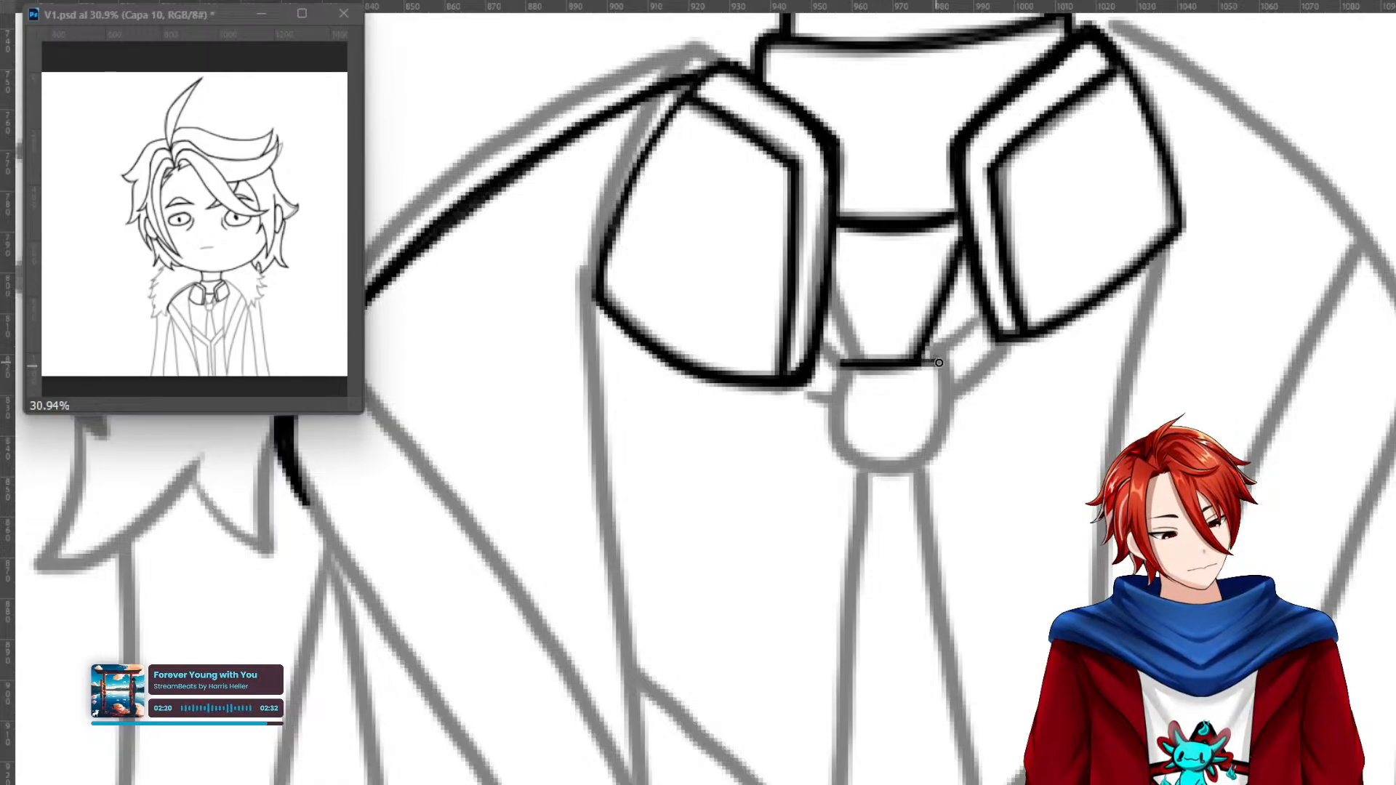
mouse_move(831, 282)
mouse_down()
mouse_move(864, 359)
mouse_move(831, 282)
mouse_move(856, 349)
mouse_up()
Ink the tie knot's sides and base, plus the short straps joining it to both collar flaps.
mouse_move(939, 361)
mouse_down()
mouse_move(985, 317)
mouse_move(940, 361)
mouse_move(959, 395)
mouse_move(1010, 341)
mouse_move(951, 402)
mouse_up()
drag(844, 363, 820, 333)
mouse_move(820, 333)
mouse_down()
mouse_move(840, 363)
mouse_move(832, 349)
mouse_up()
mouse_move(832, 404)
mouse_down()
mouse_move(796, 380)
mouse_move(828, 403)
mouse_move(876, 371)
mouse_move(840, 366)
mouse_move(830, 396)
mouse_move(867, 470)
mouse_move(835, 396)
mouse_move(848, 367)
mouse_move(837, 396)
mouse_move(866, 469)
mouse_move(893, 469)
mouse_move(865, 468)
mouse_move(880, 472)
mouse_move(917, 465)
mouse_move(954, 400)
mouse_move(922, 464)
mouse_move(952, 364)
mouse_move(921, 368)
mouse_move(945, 363)
mouse_move(952, 385)
mouse_move(921, 458)
mouse_move(946, 379)
mouse_move(911, 366)
mouse_move(841, 378)
mouse_up()
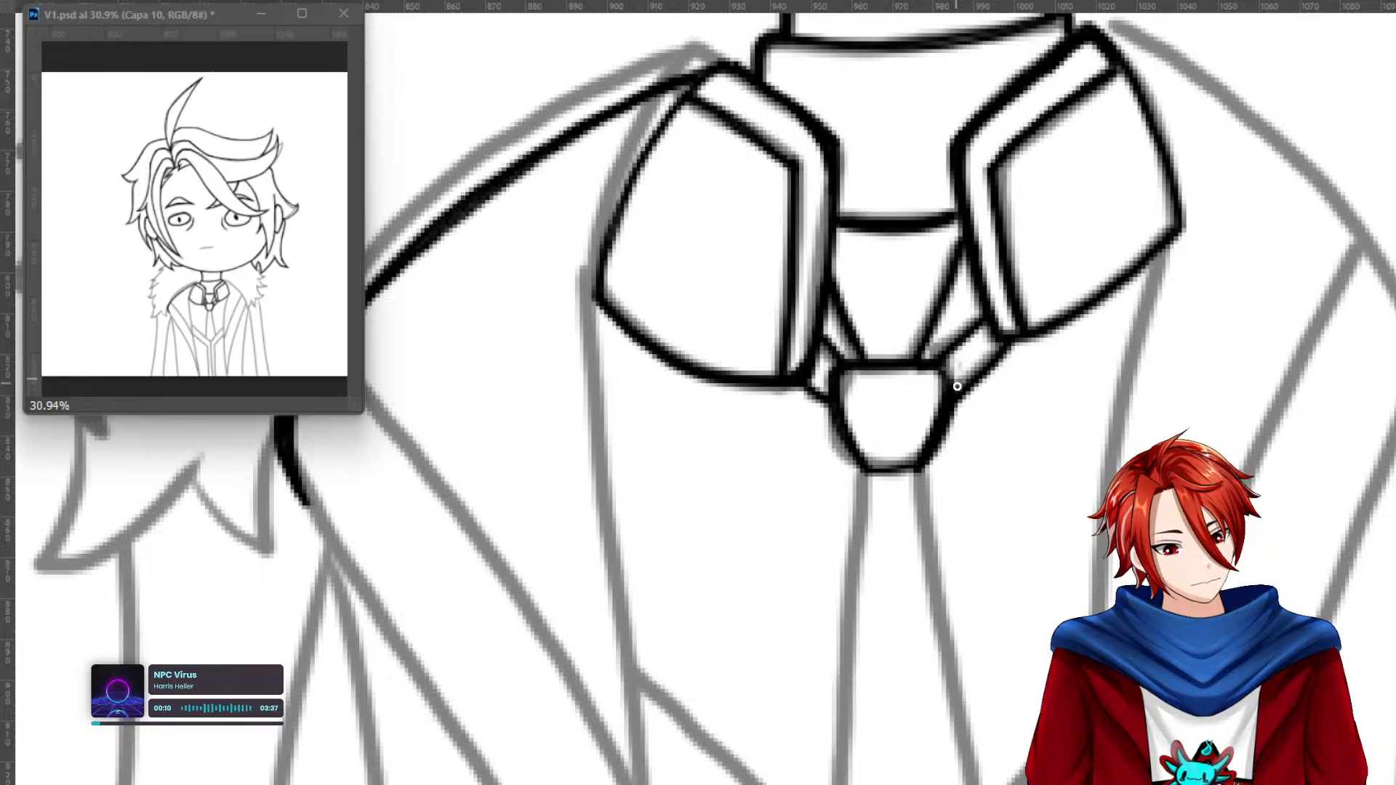
mouse_move(938, 364)
mouse_down()
mouse_move(924, 468)
mouse_move(872, 472)
mouse_up()
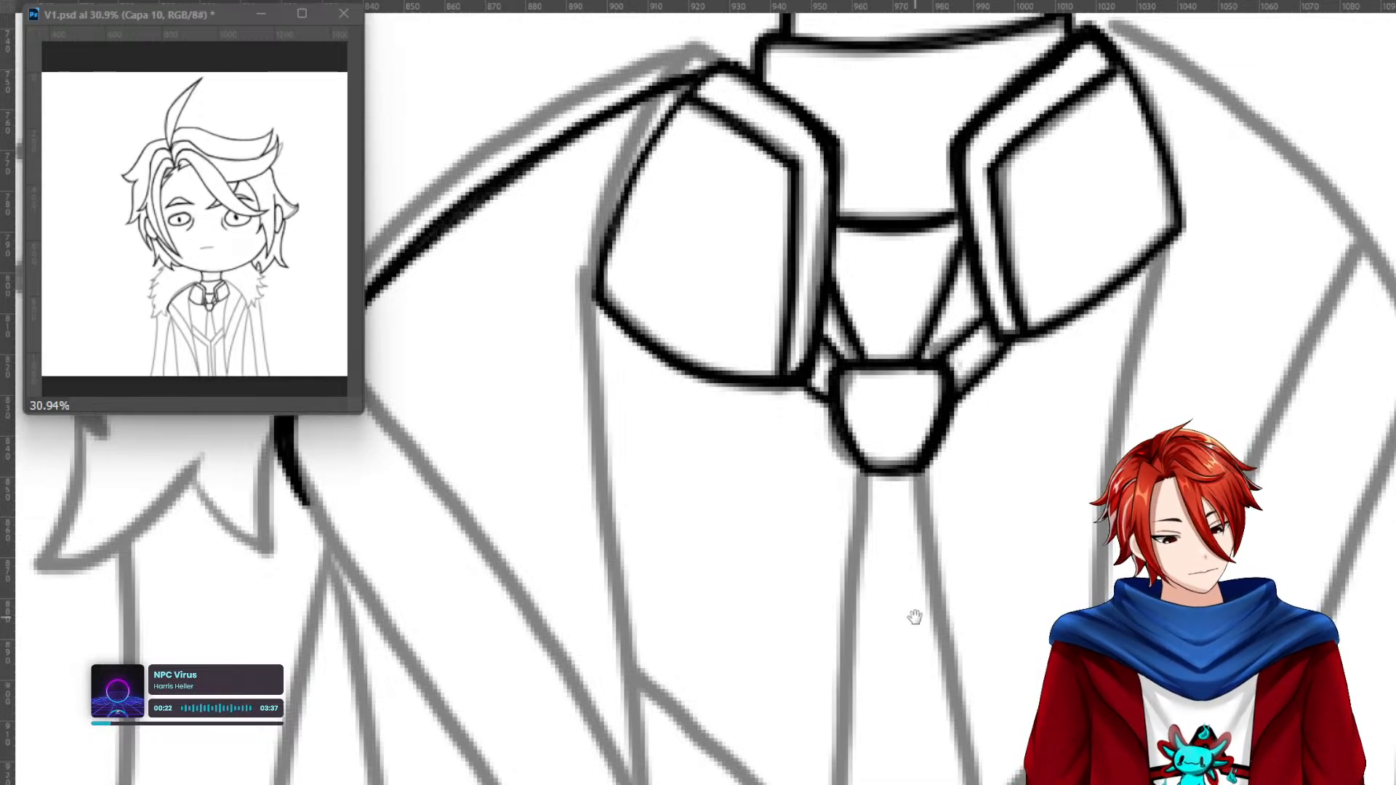
Ink the two long sides of the tie from the knot down to the vest's V neckline.
drag(913, 614, 898, 408)
mouse_move(854, 278)
mouse_down()
mouse_move(807, 632)
mouse_move(858, 270)
mouse_up()
key(ctrl+z)
mouse_move(1063, 320)
mouse_down()
mouse_move(602, 393)
mouse_move(817, 704)
mouse_move(1013, 514)
mouse_move(978, 514)
mouse_up()
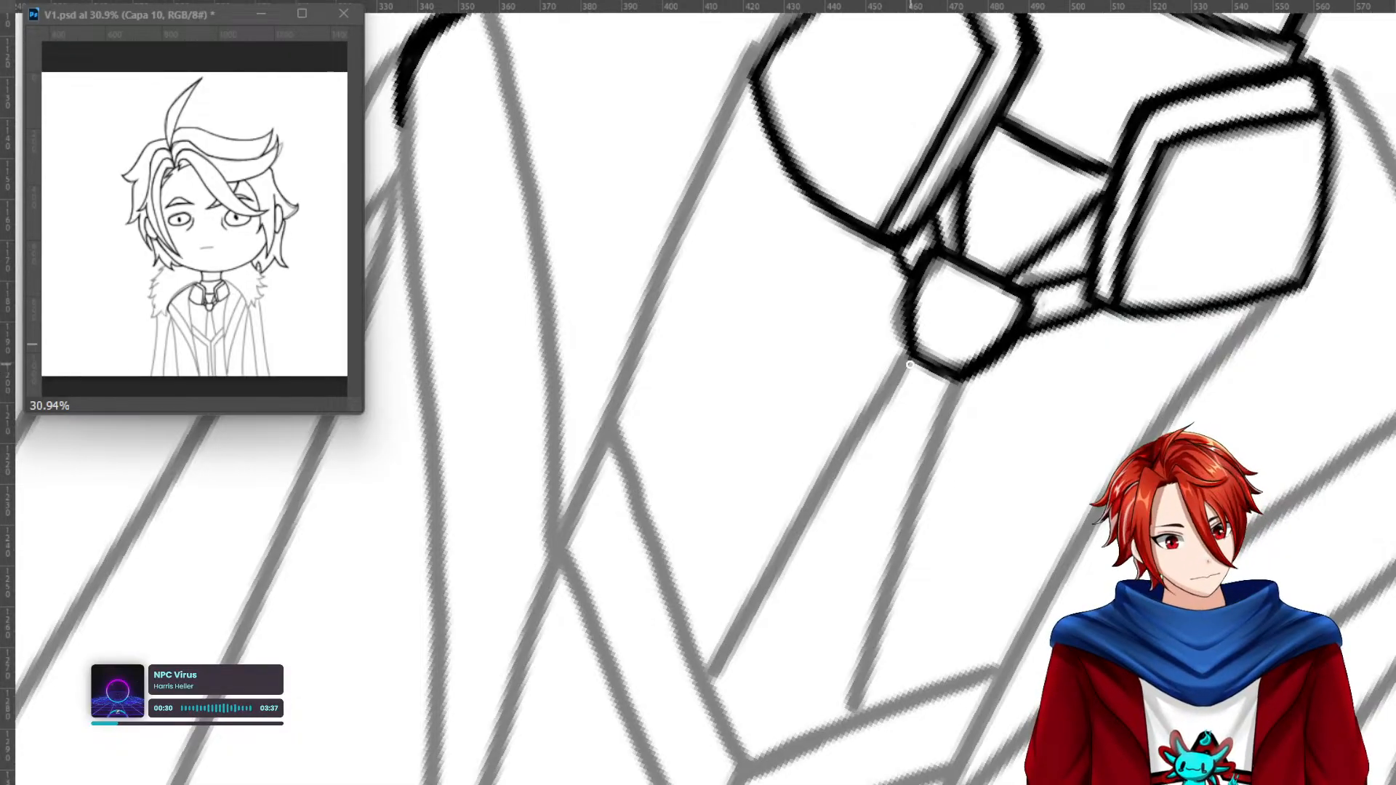
mouse_move(908, 361)
mouse_down()
mouse_move(710, 688)
mouse_move(911, 361)
mouse_move(959, 361)
mouse_move(970, 389)
mouse_move(960, 377)
mouse_move(849, 726)
mouse_move(956, 378)
mouse_move(851, 712)
mouse_move(948, 379)
mouse_move(926, 463)
mouse_move(904, 480)
mouse_up()
mouse_move(943, 374)
mouse_down()
mouse_move(889, 398)
mouse_move(931, 368)
mouse_move(911, 366)
mouse_move(844, 472)
mouse_up()
key(Escape)
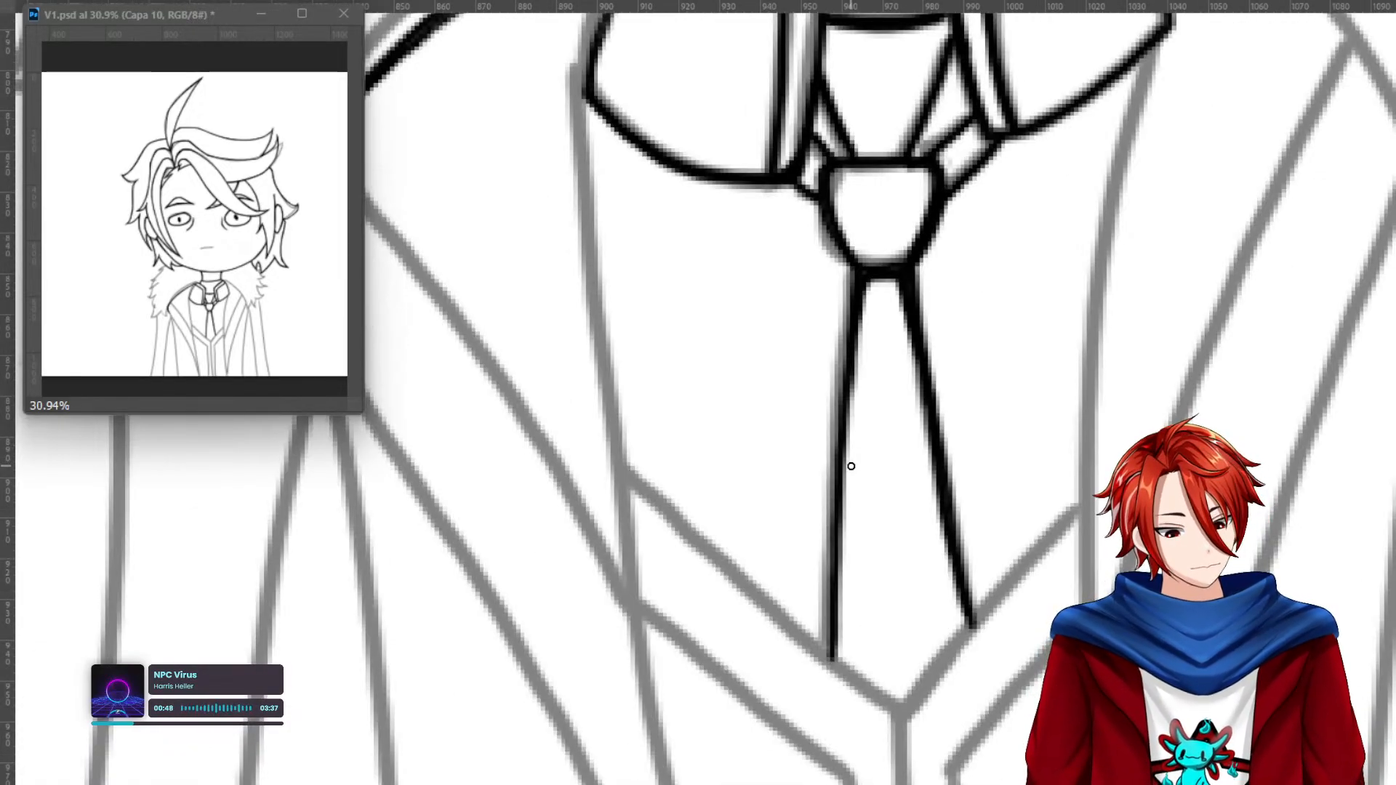
drag(980, 623, 965, 626)
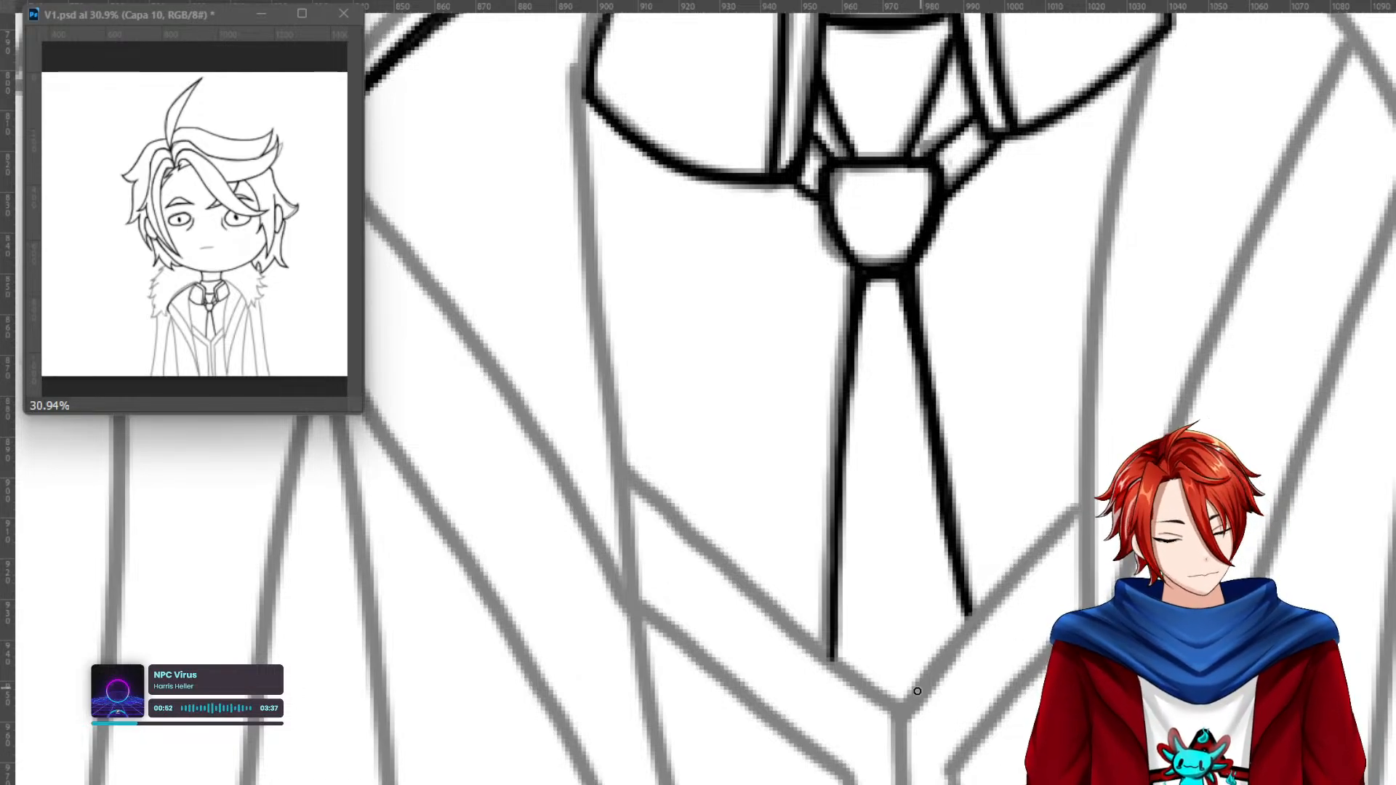
Ink the vest's V-shaped neckline, with both edges meeting at the point below the tie.
drag(909, 701, 1074, 545)
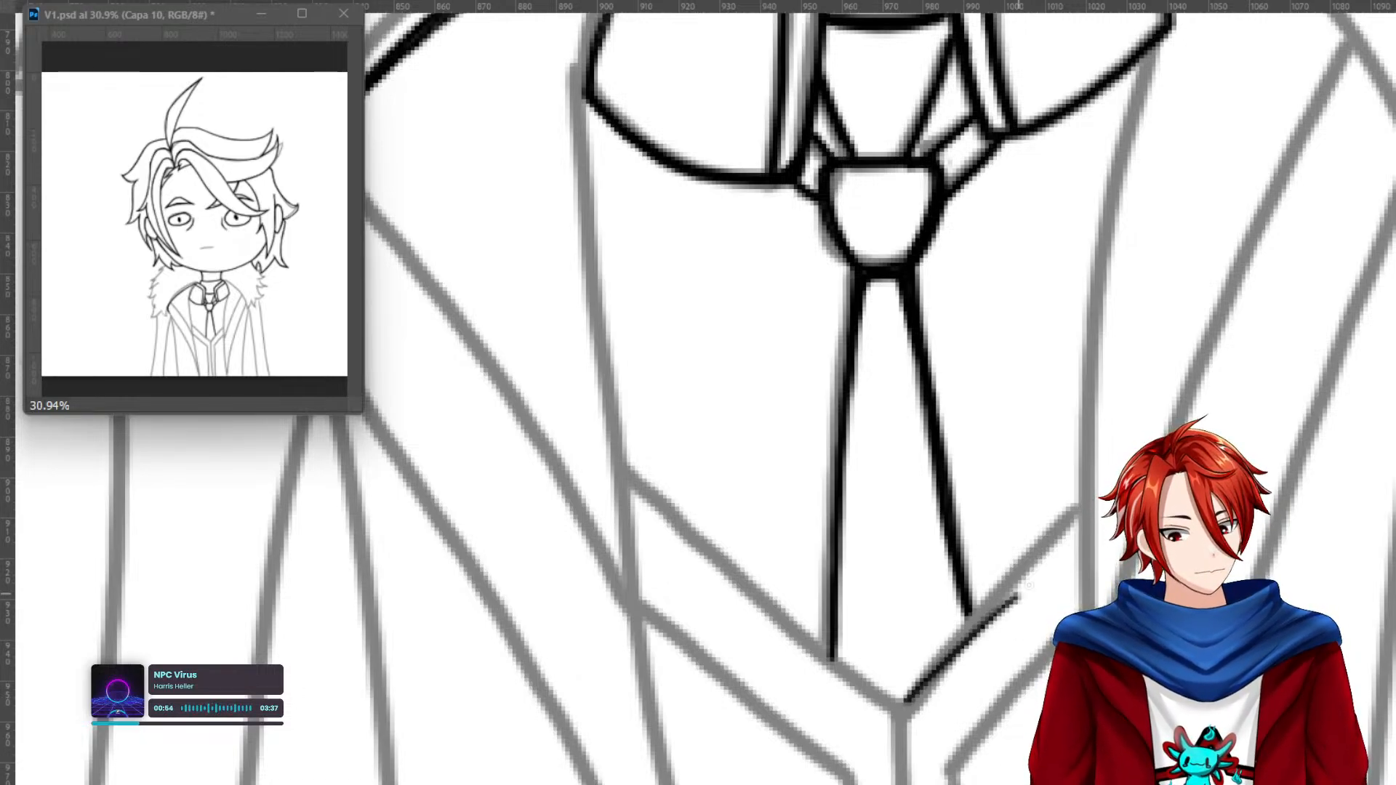
drag(913, 692, 1057, 560)
drag(968, 605, 973, 627)
mouse_move(908, 698)
mouse_down()
mouse_move(625, 469)
mouse_move(904, 702)
mouse_move(722, 555)
mouse_move(816, 616)
mouse_up()
key(ctrl+z)
drag(908, 698, 786, 602)
key(ctrl+z)
mouse_move(901, 703)
mouse_down()
mouse_move(628, 477)
mouse_move(906, 702)
mouse_up()
Ink the lower parallel edges of the vest's V-shaped trim on both sides.
drag(1107, 540, 1173, 279)
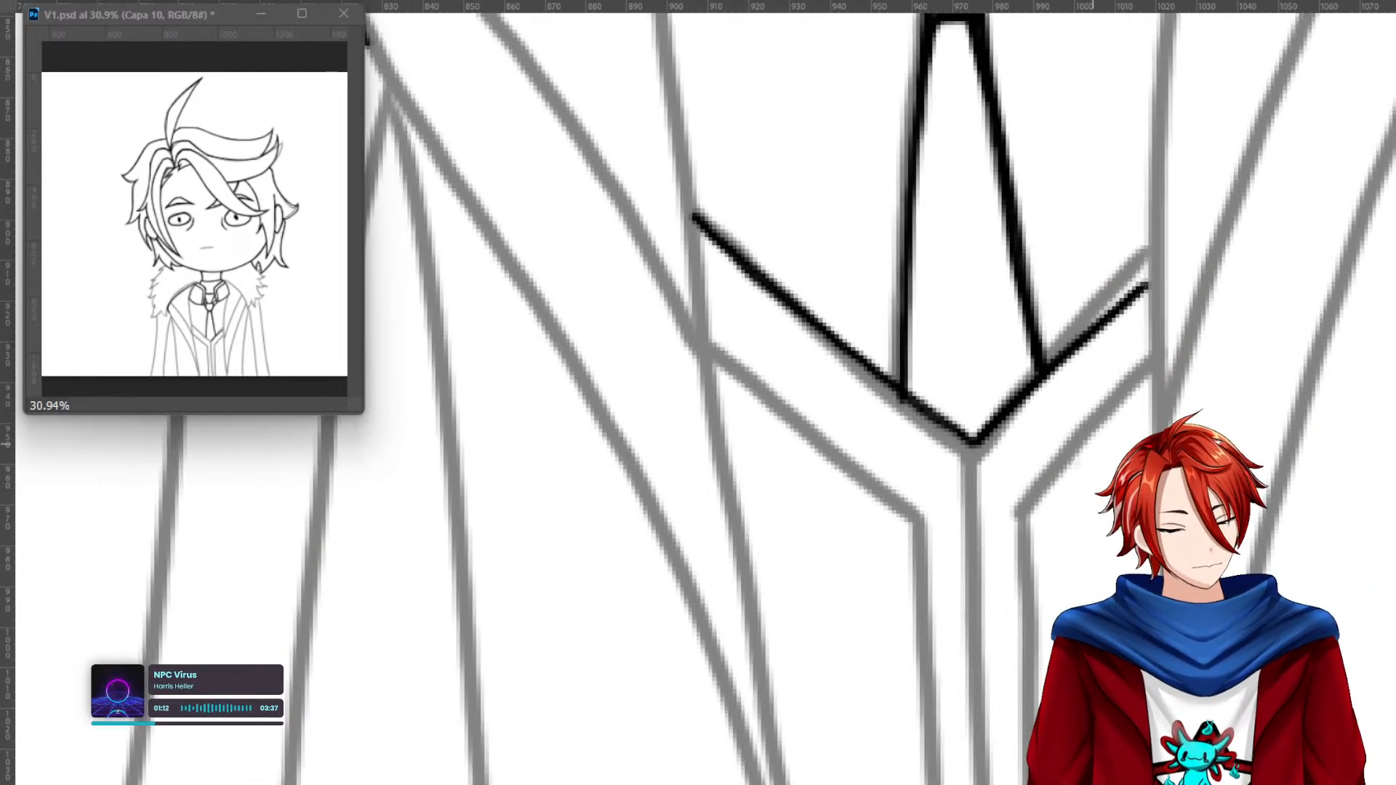
mouse_move(1021, 512)
mouse_down()
mouse_move(1152, 373)
mouse_move(1016, 514)
mouse_up()
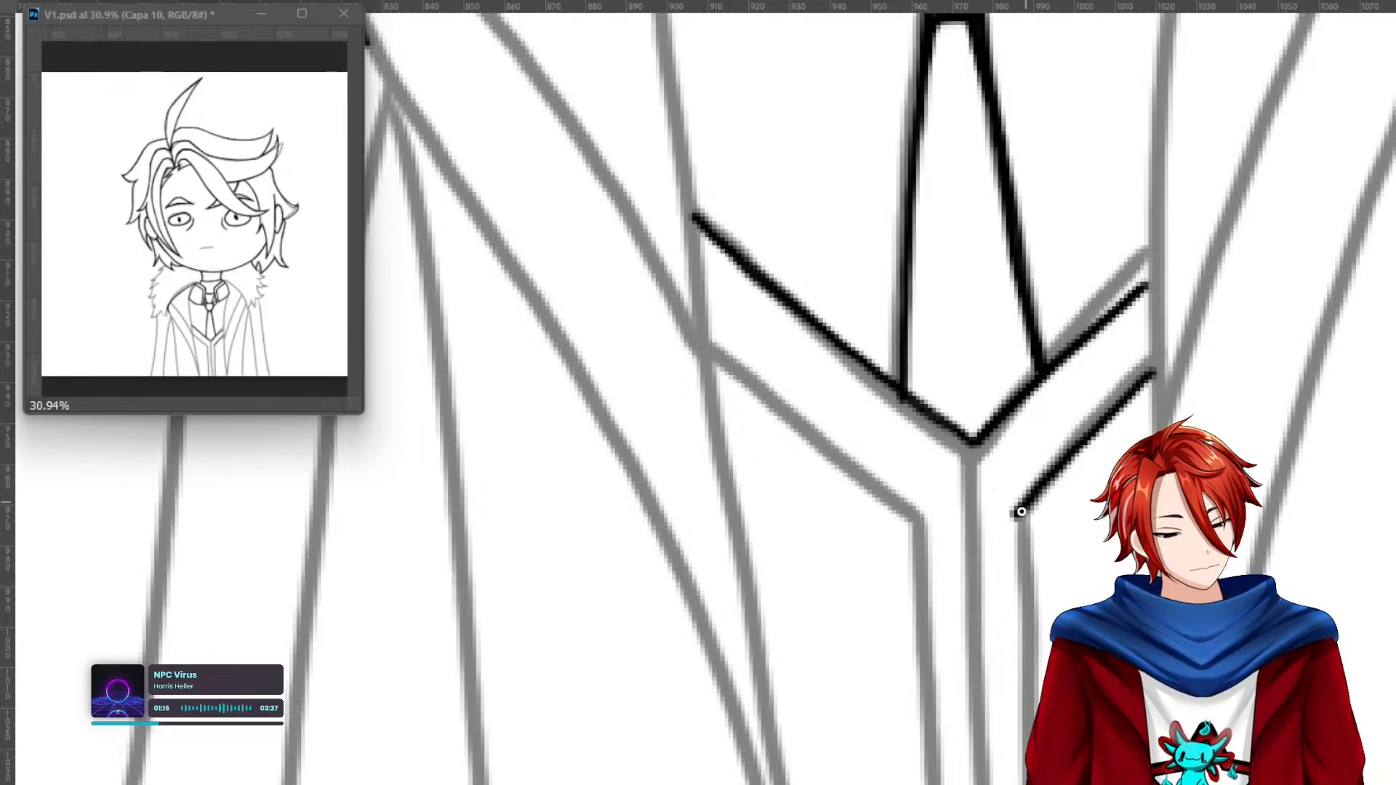
drag(922, 516, 714, 355)
drag(784, 418, 863, 478)
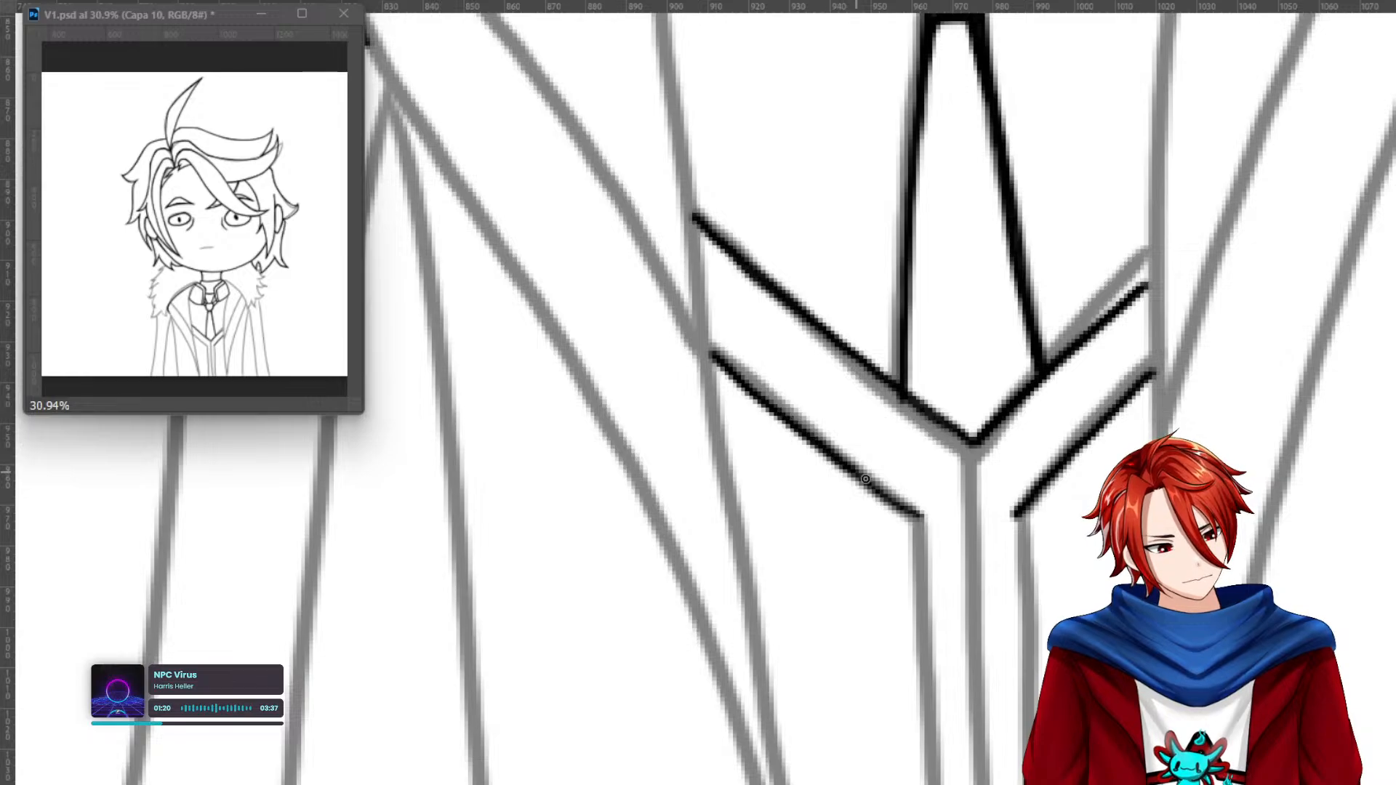
Ink the vest placket's two side lines and centre line from the V trim down to the canvas edge.
mouse_move(1045, 644)
mouse_down()
mouse_move(973, 389)
mouse_move(946, 350)
mouse_move(949, 734)
mouse_up()
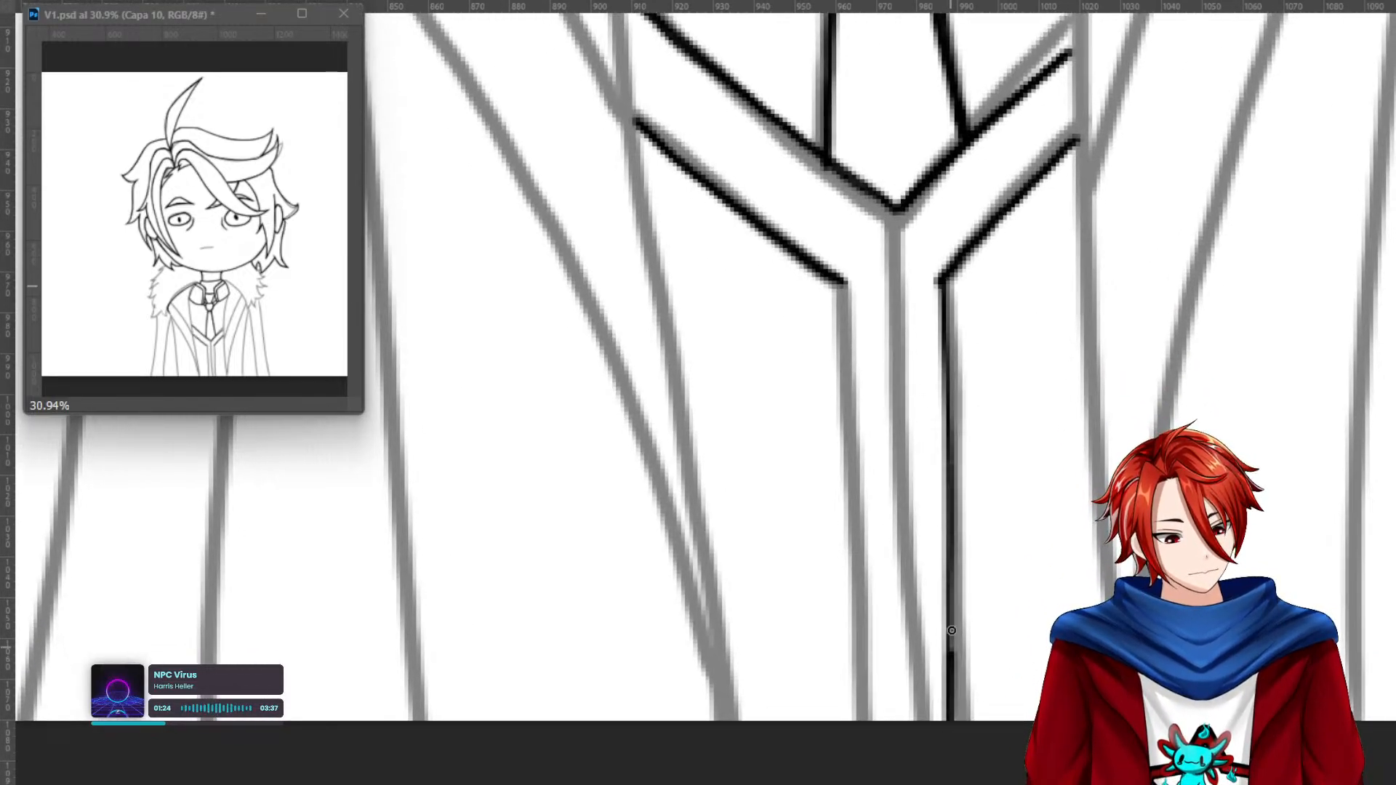
drag(949, 462, 944, 309)
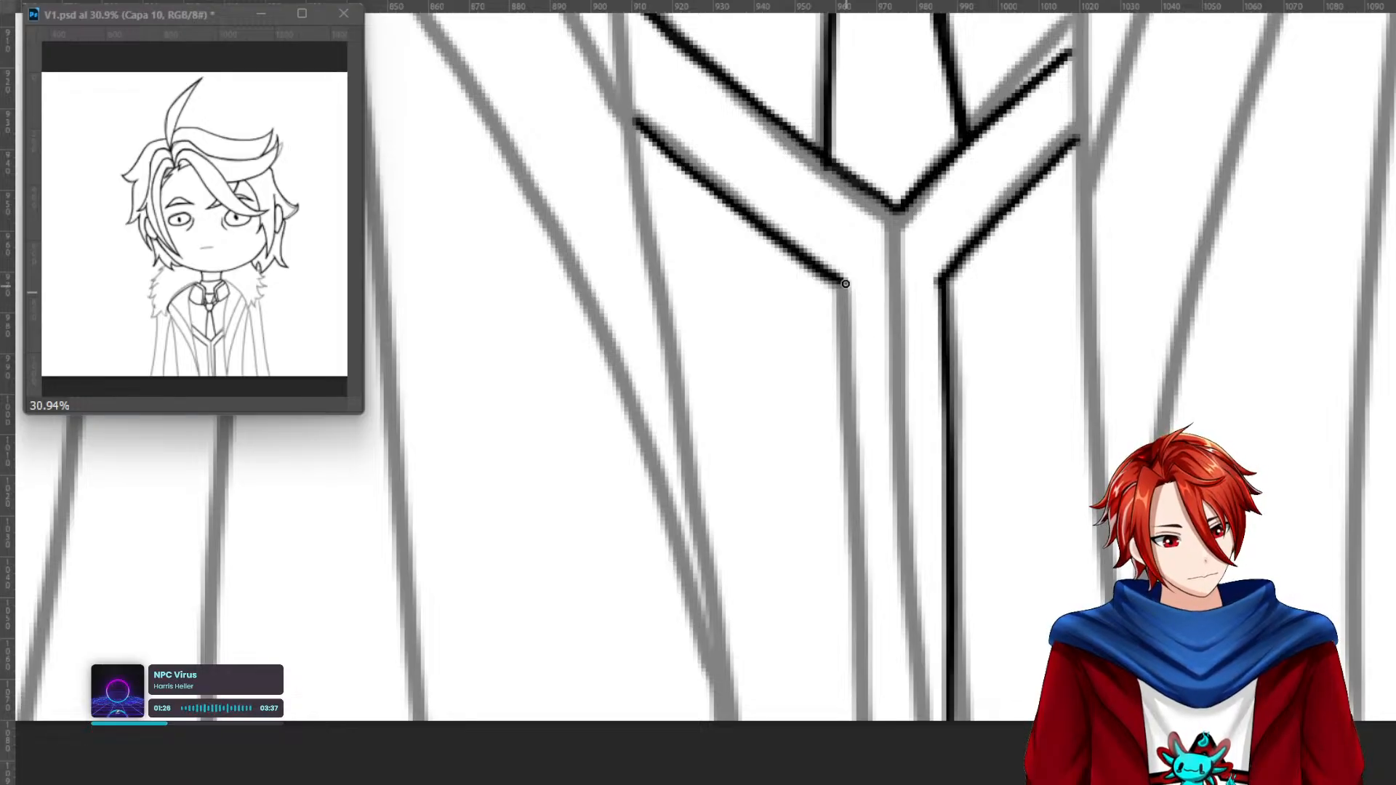
mouse_move(850, 326)
mouse_down()
mouse_move(855, 722)
mouse_move(852, 323)
mouse_up()
drag(897, 210, 900, 753)
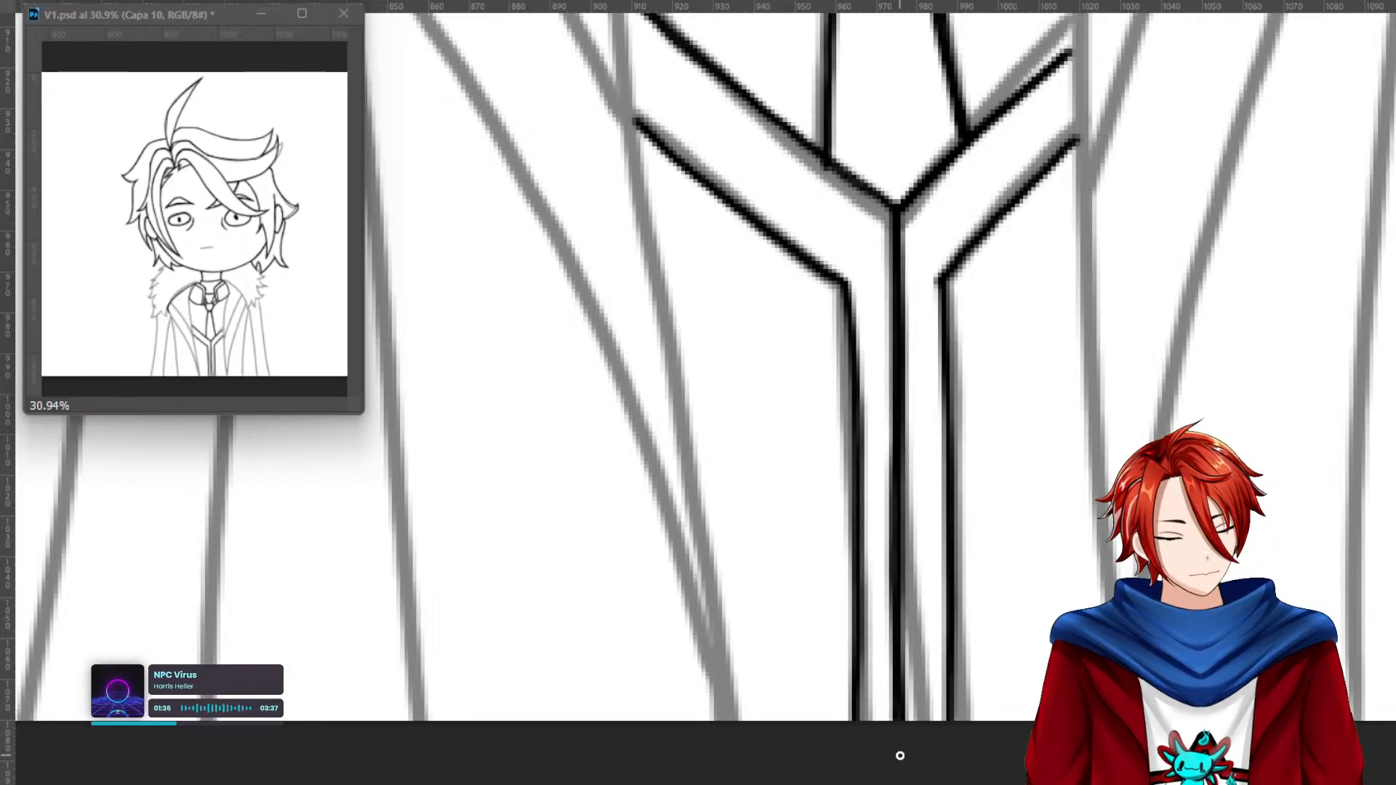
Save the drawing and ink the upper jagged edge of the left fur collar over the grey sketch.
key(ctrl+1)
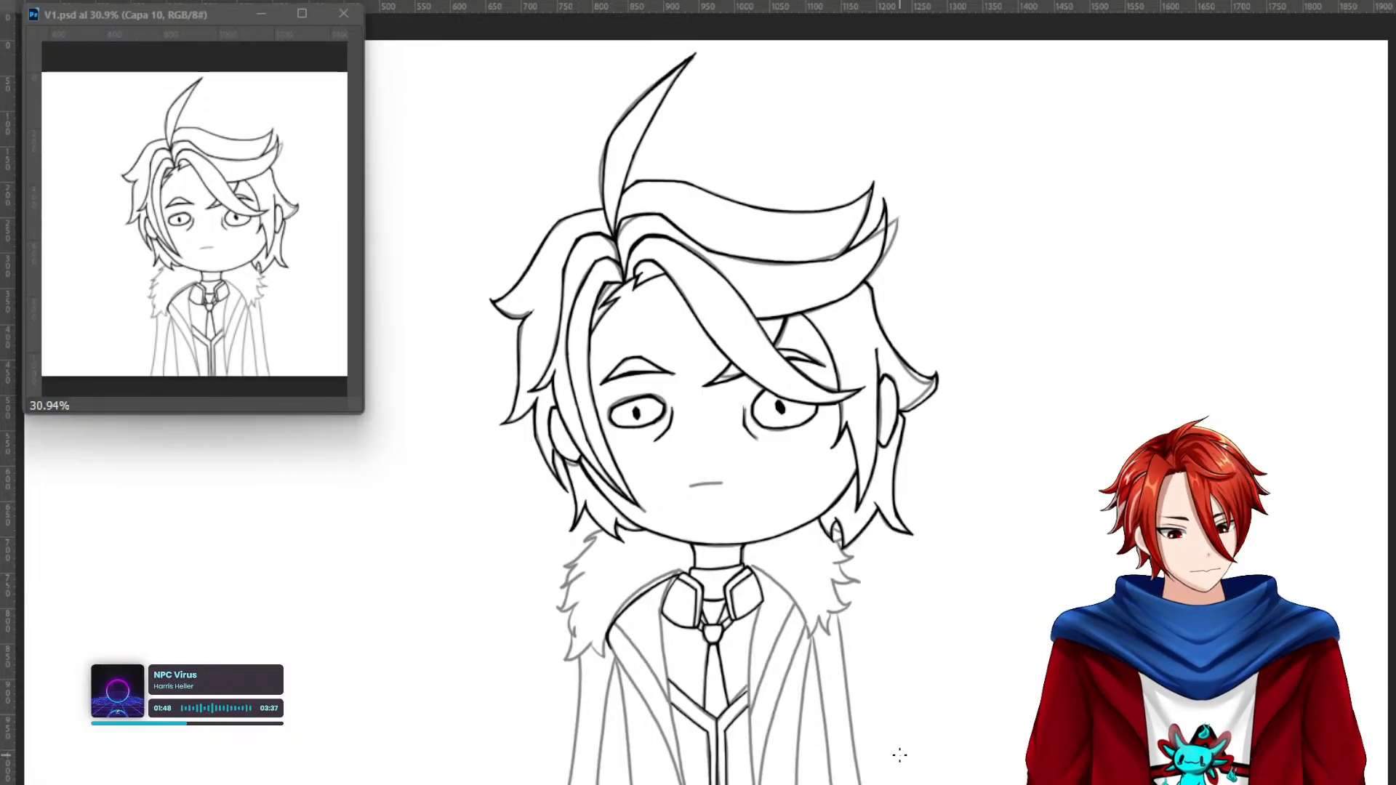
mouse_move(618, 567)
mouse_down()
mouse_move(751, 539)
mouse_move(841, 637)
mouse_move(1102, 619)
mouse_up()
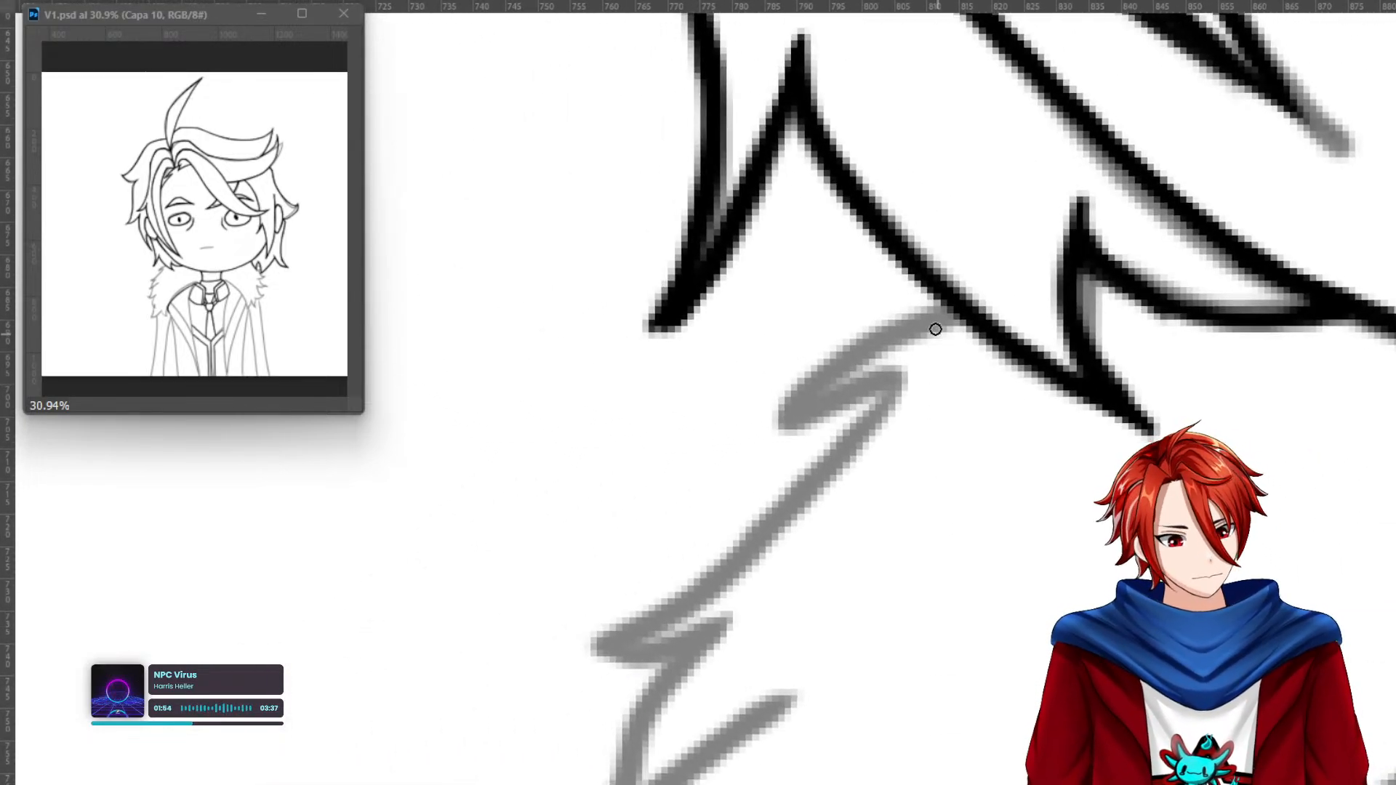
mouse_move(948, 312)
mouse_down()
mouse_move(753, 427)
mouse_move(884, 377)
mouse_move(785, 427)
mouse_move(882, 375)
mouse_move(900, 410)
mouse_move(882, 378)
mouse_move(888, 391)
mouse_move(800, 473)
mouse_move(830, 453)
mouse_move(844, 468)
mouse_move(740, 536)
mouse_move(821, 485)
mouse_move(773, 545)
mouse_move(715, 569)
mouse_move(753, 576)
mouse_move(586, 649)
mouse_move(663, 654)
mouse_move(594, 650)
mouse_move(690, 593)
mouse_move(603, 643)
mouse_move(659, 655)
mouse_move(909, 489)
mouse_move(772, 638)
mouse_move(822, 637)
mouse_move(851, 605)
mouse_move(784, 645)
mouse_move(804, 630)
mouse_move(830, 531)
mouse_move(857, 605)
mouse_move(838, 625)
mouse_move(959, 502)
mouse_up()
mouse_move(949, 509)
mouse_down()
mouse_move(866, 624)
mouse_move(965, 552)
mouse_move(1021, 453)
mouse_move(973, 423)
mouse_move(939, 551)
mouse_move(911, 590)
mouse_move(879, 578)
mouse_move(900, 593)
mouse_move(884, 606)
mouse_move(931, 627)
mouse_move(988, 607)
mouse_move(1040, 547)
mouse_up()
mouse_move(1011, 592)
mouse_down()
mouse_move(917, 627)
mouse_move(908, 595)
mouse_up()
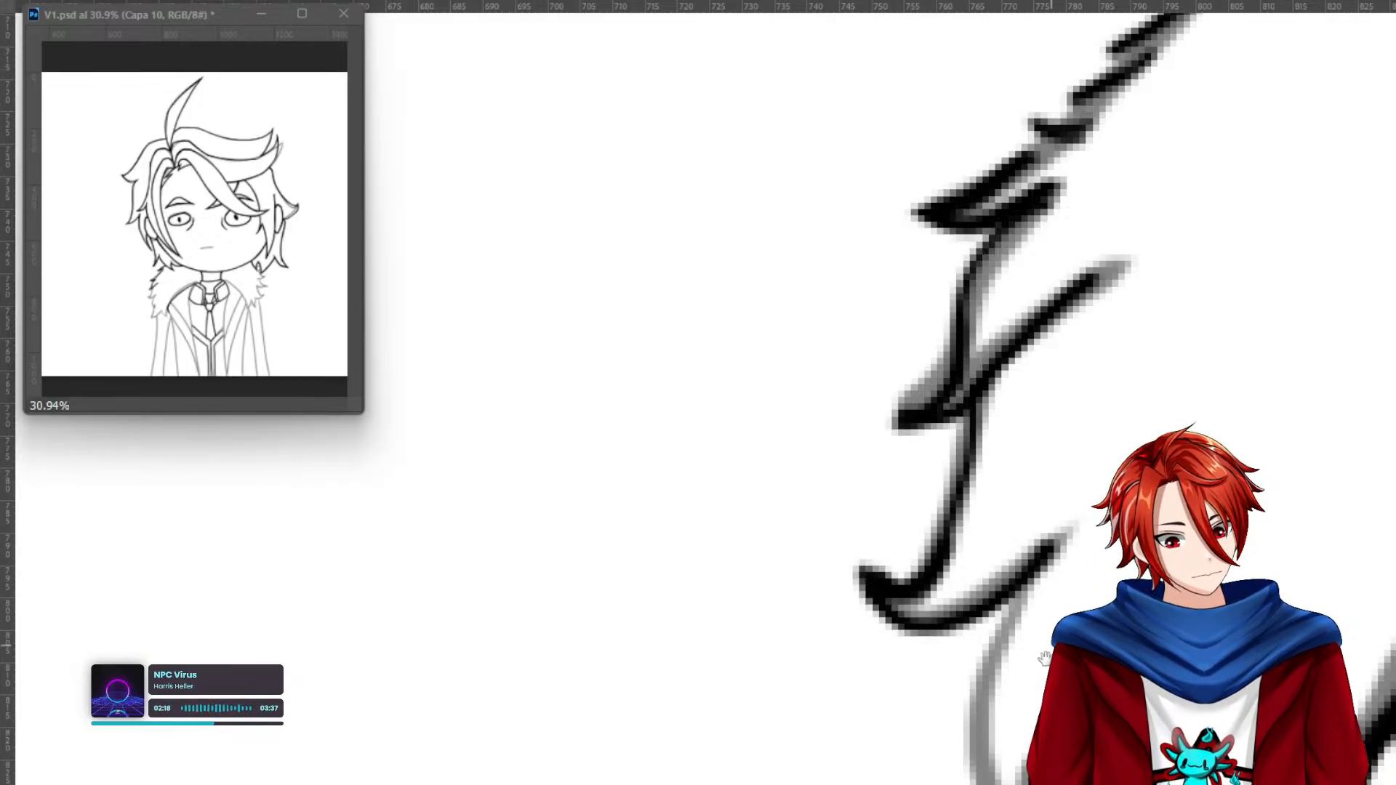
Ink the lower outer edge of the left fur collar down to its bottom point, adding a small inner tuft.
drag(1045, 657, 991, 471)
mouse_move(979, 399)
mouse_down()
mouse_move(941, 451)
mouse_move(952, 631)
mouse_move(973, 687)
mouse_move(977, 589)
mouse_up()
mouse_move(973, 687)
mouse_down()
mouse_move(937, 605)
mouse_move(953, 437)
mouse_move(974, 376)
mouse_up()
drag(1047, 633, 1110, 418)
scroll(1110, 418, down, 2)
mouse_move(1022, 367)
mouse_down()
mouse_move(1004, 513)
mouse_move(941, 603)
mouse_move(961, 588)
mouse_move(1019, 386)
mouse_up()
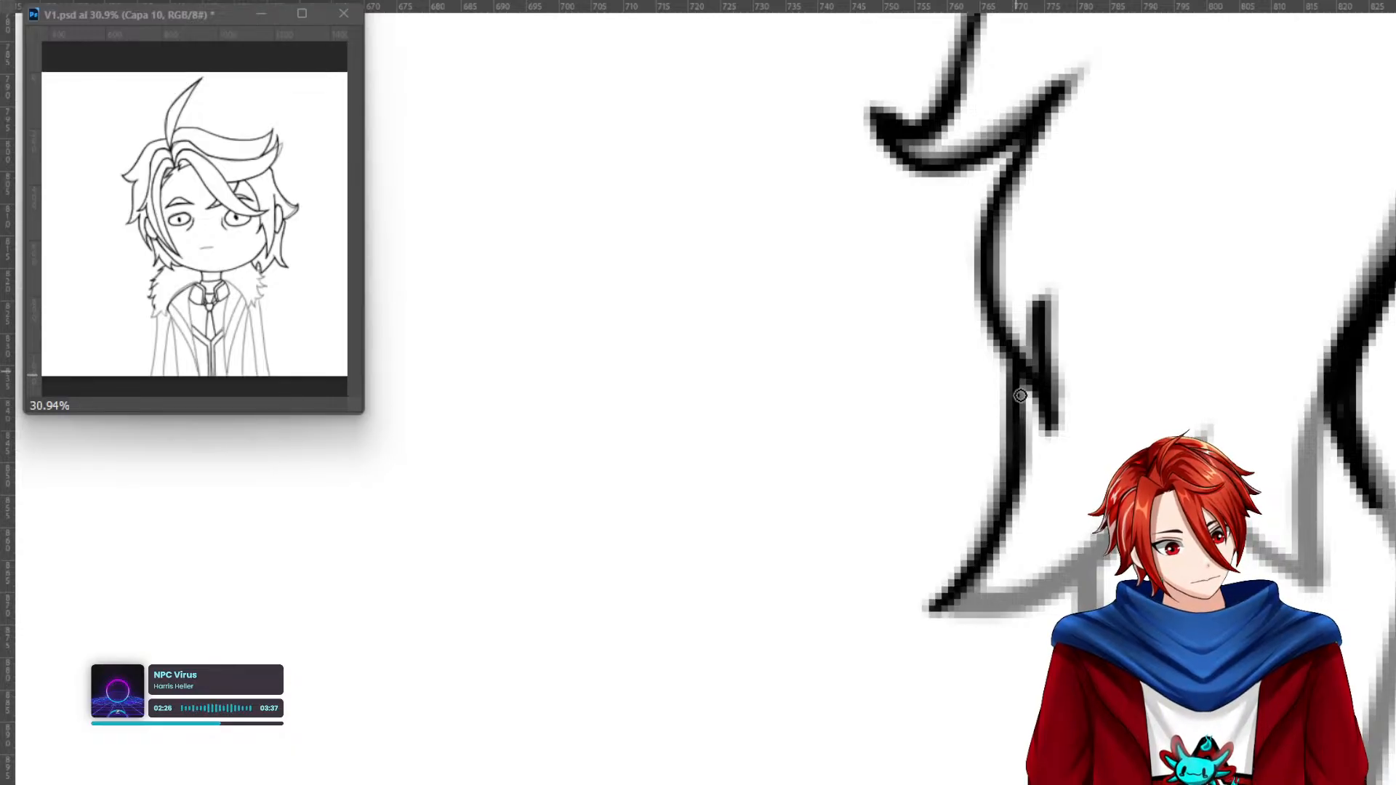
Ink the bottom spikes of the left fur collar, joining them to the coat's collar line.
mouse_move(942, 603)
mouse_down()
mouse_move(1058, 584)
mouse_move(945, 604)
mouse_up()
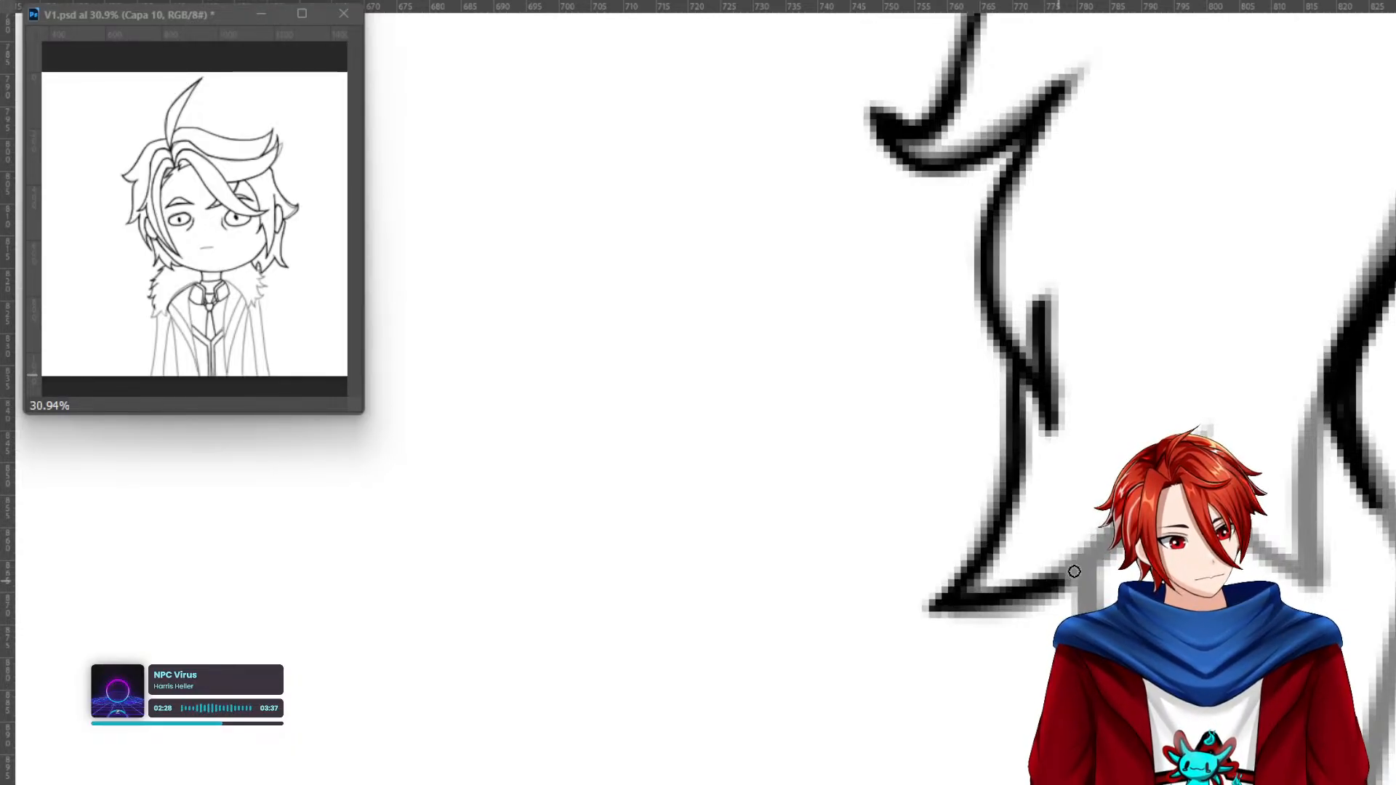
scroll(916, 477, right, 10)
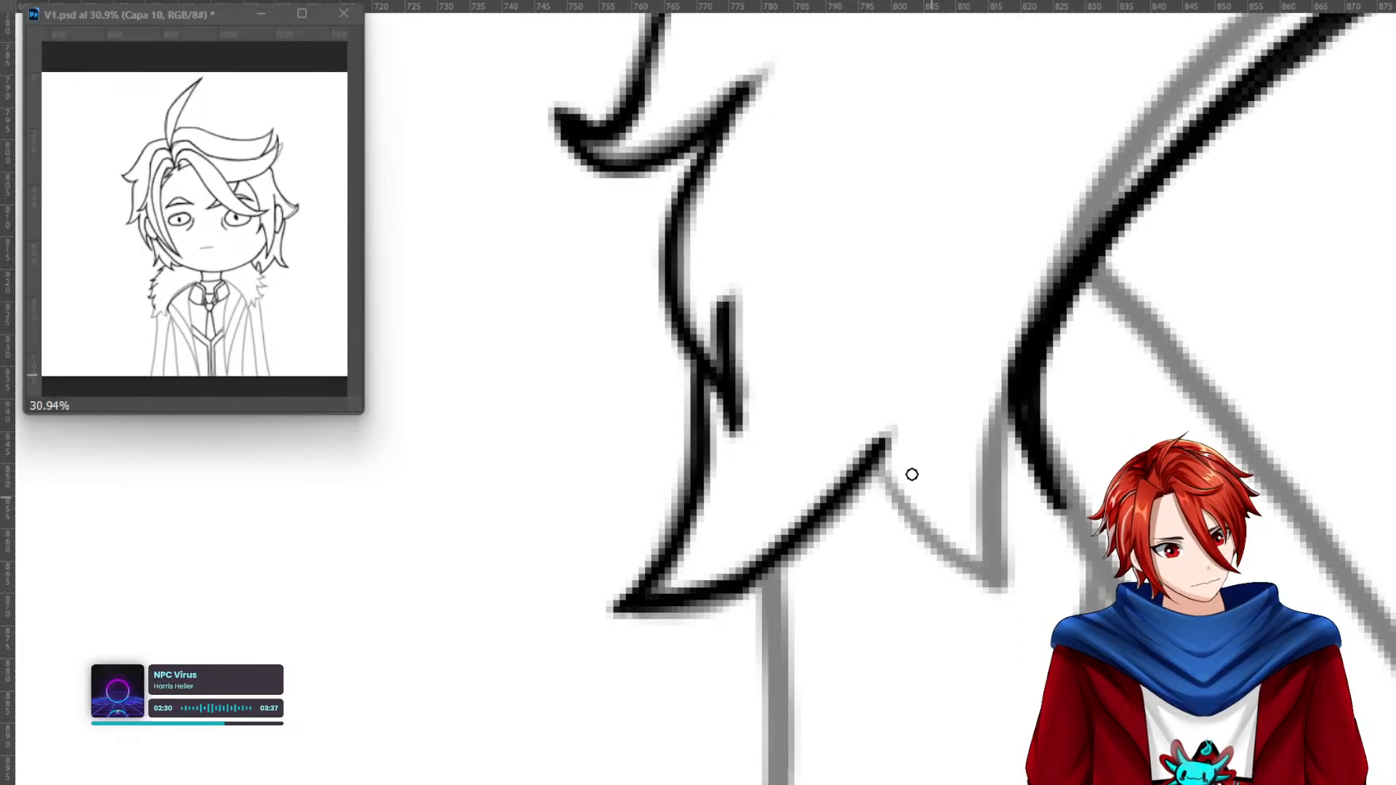
mouse_move(897, 490)
mouse_down()
mouse_move(1030, 610)
mouse_move(930, 537)
mouse_move(882, 450)
mouse_move(1010, 571)
mouse_move(1034, 637)
mouse_move(998, 518)
mouse_move(1009, 416)
mouse_move(1002, 527)
mouse_move(1034, 637)
mouse_move(1001, 484)
mouse_move(1012, 387)
mouse_up()
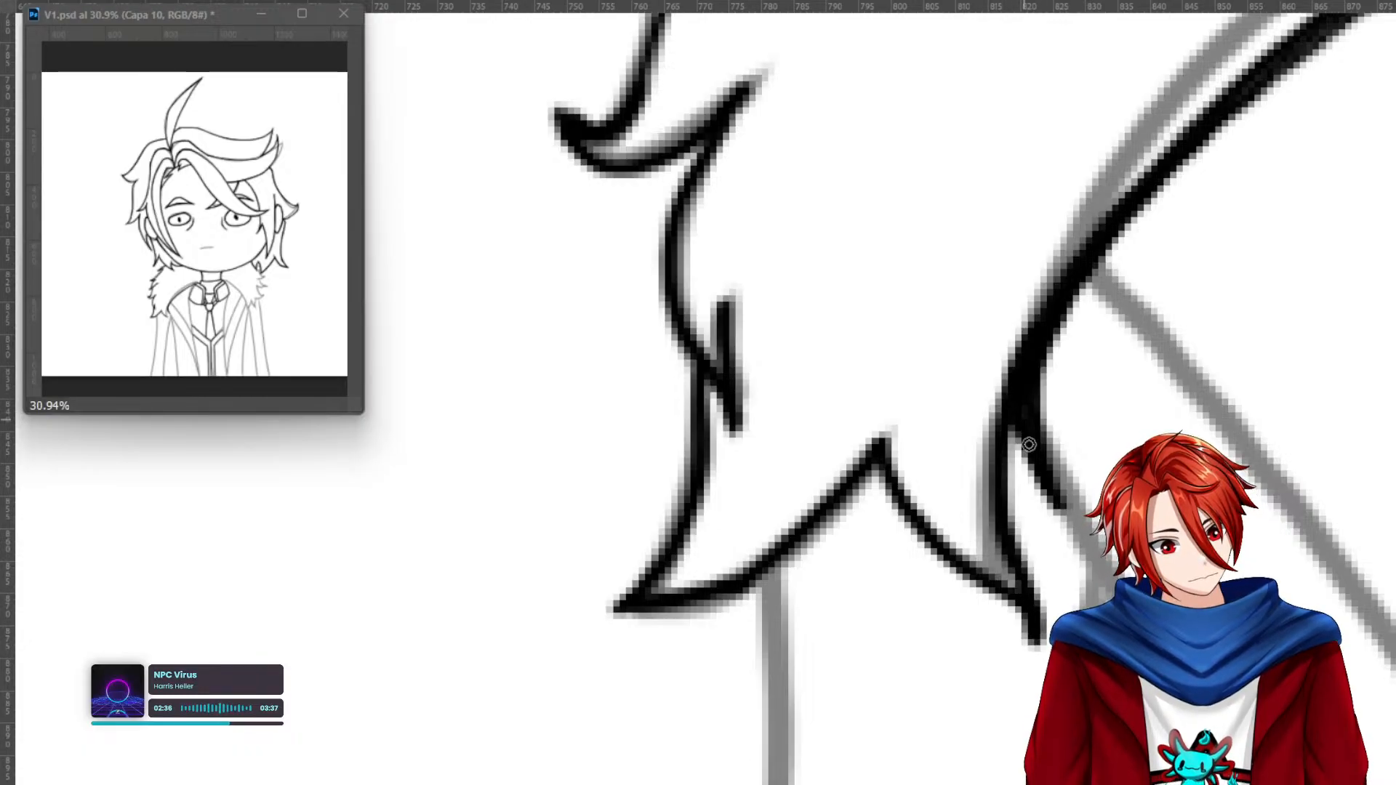
key(ctrl+0)
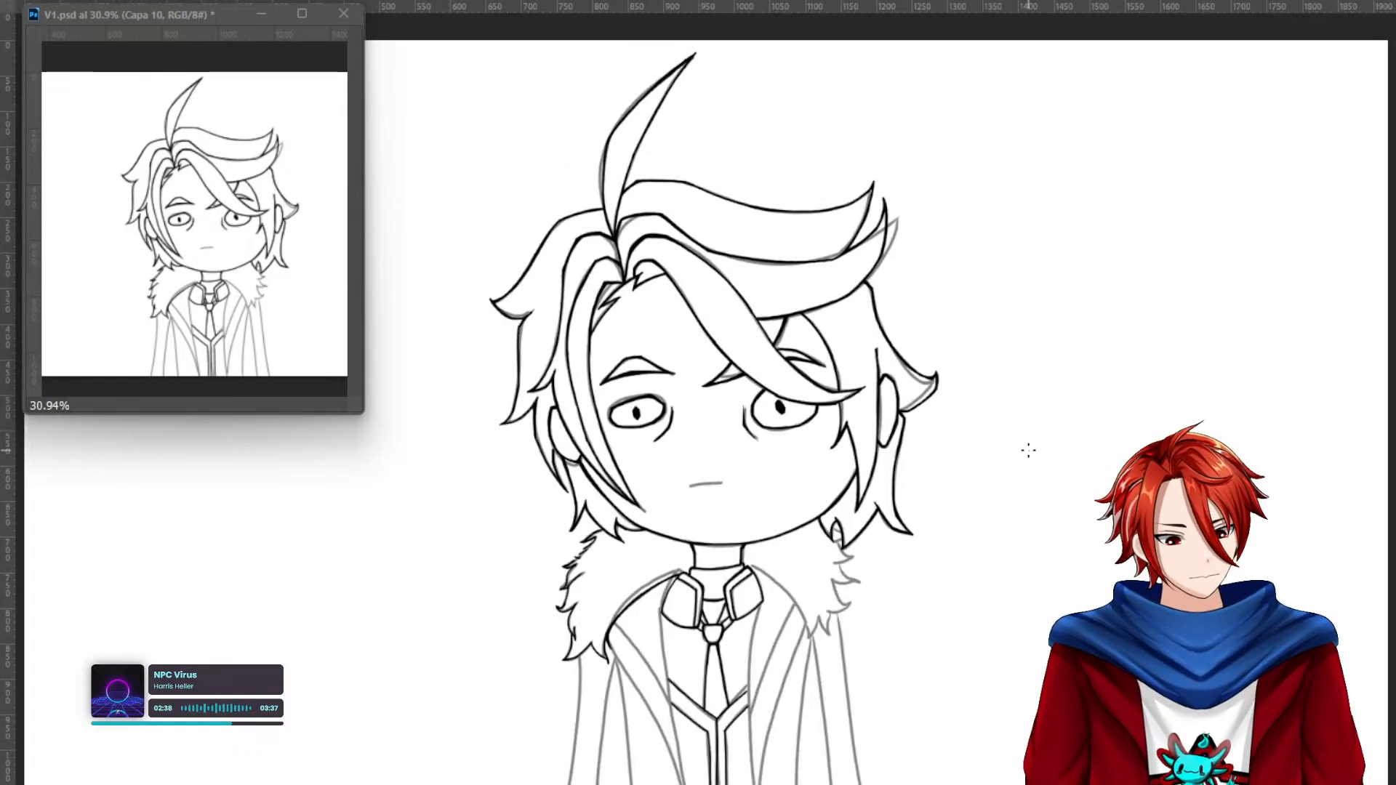
Break up the outer outline of the left fur collar with short hair strokes between the larger tufts.
drag(569, 603, 757, 570)
drag(575, 480, 487, 541)
mouse_move(502, 595)
mouse_down()
mouse_move(544, 540)
mouse_move(509, 562)
mouse_up()
mouse_move(541, 501)
mouse_down()
mouse_move(499, 532)
mouse_move(527, 541)
mouse_move(515, 551)
mouse_move(540, 469)
mouse_move(540, 496)
mouse_move(560, 463)
mouse_move(543, 449)
mouse_move(470, 506)
mouse_up()
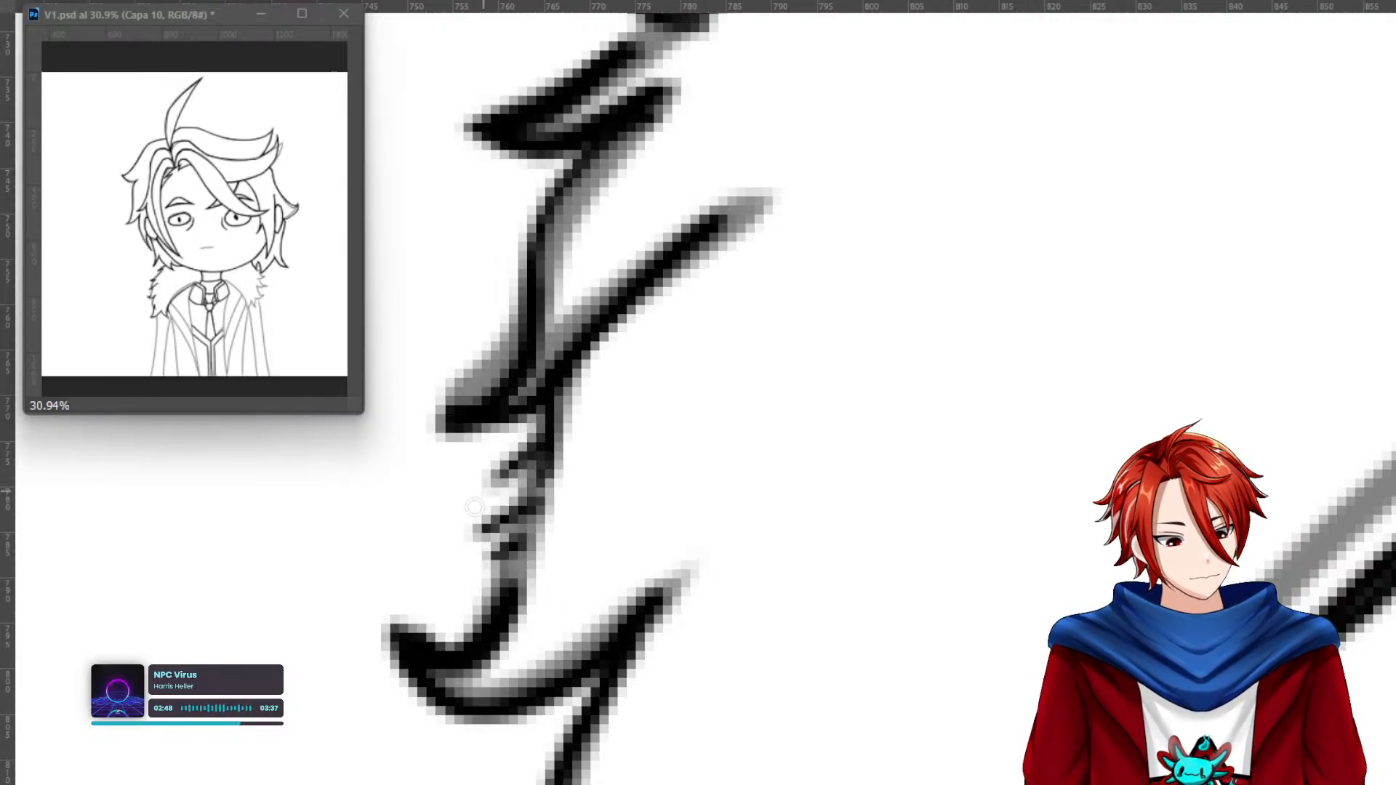
mouse_move(568, 492)
mouse_down()
mouse_move(551, 468)
mouse_move(561, 456)
mouse_move(536, 476)
mouse_up()
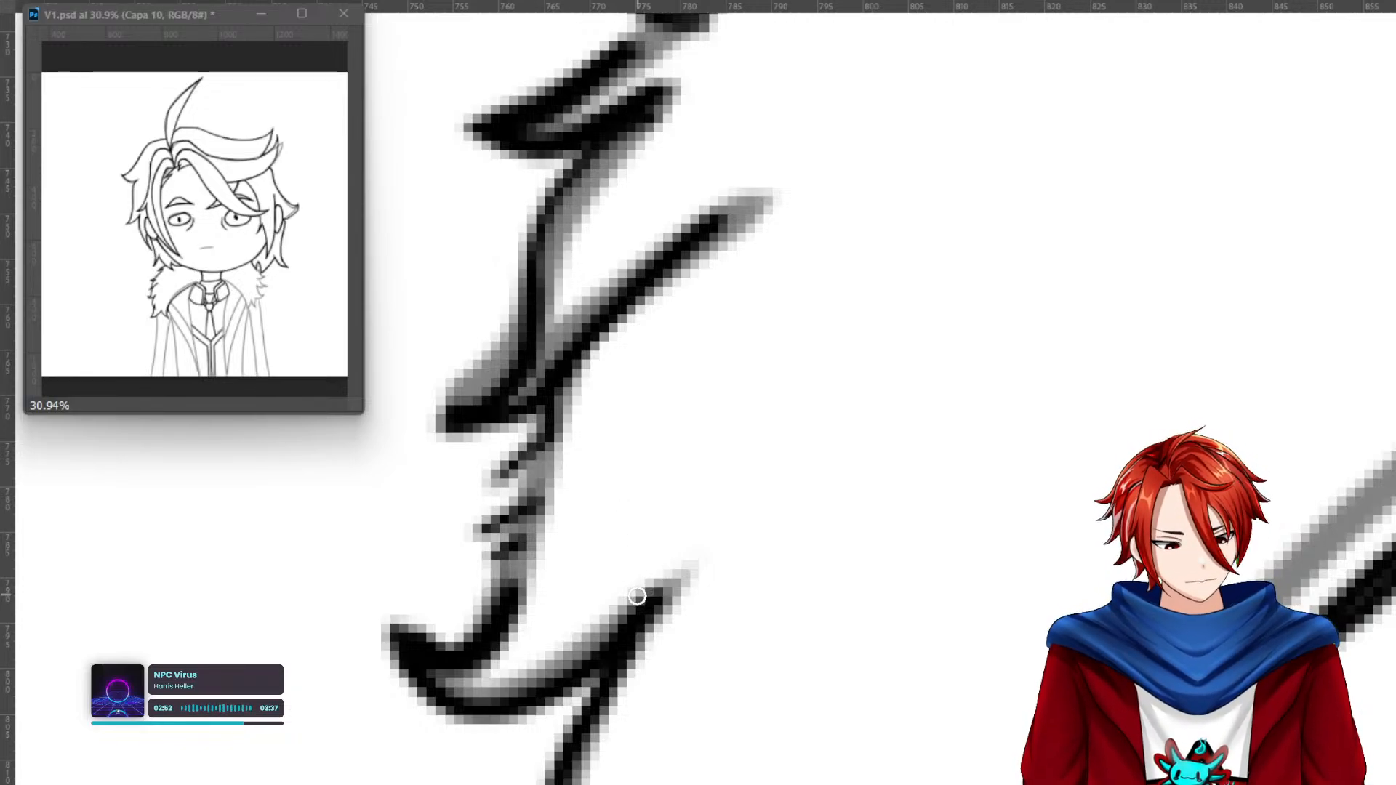
drag(648, 478, 638, 649)
drag(644, 512, 623, 723)
Ink the short lines inside and below the hair lock at the top of the right fur collar.
drag(865, 603, 356, 379)
drag(775, 562, 378, 408)
drag(1309, 662, 364, 443)
drag(1236, 363, 851, 775)
drag(1011, 559, 814, 760)
drag(1170, 290, 888, 677)
drag(1160, 451, 742, 491)
mouse_move(909, 654)
mouse_down()
mouse_move(876, 536)
mouse_move(982, 395)
mouse_move(993, 336)
mouse_up()
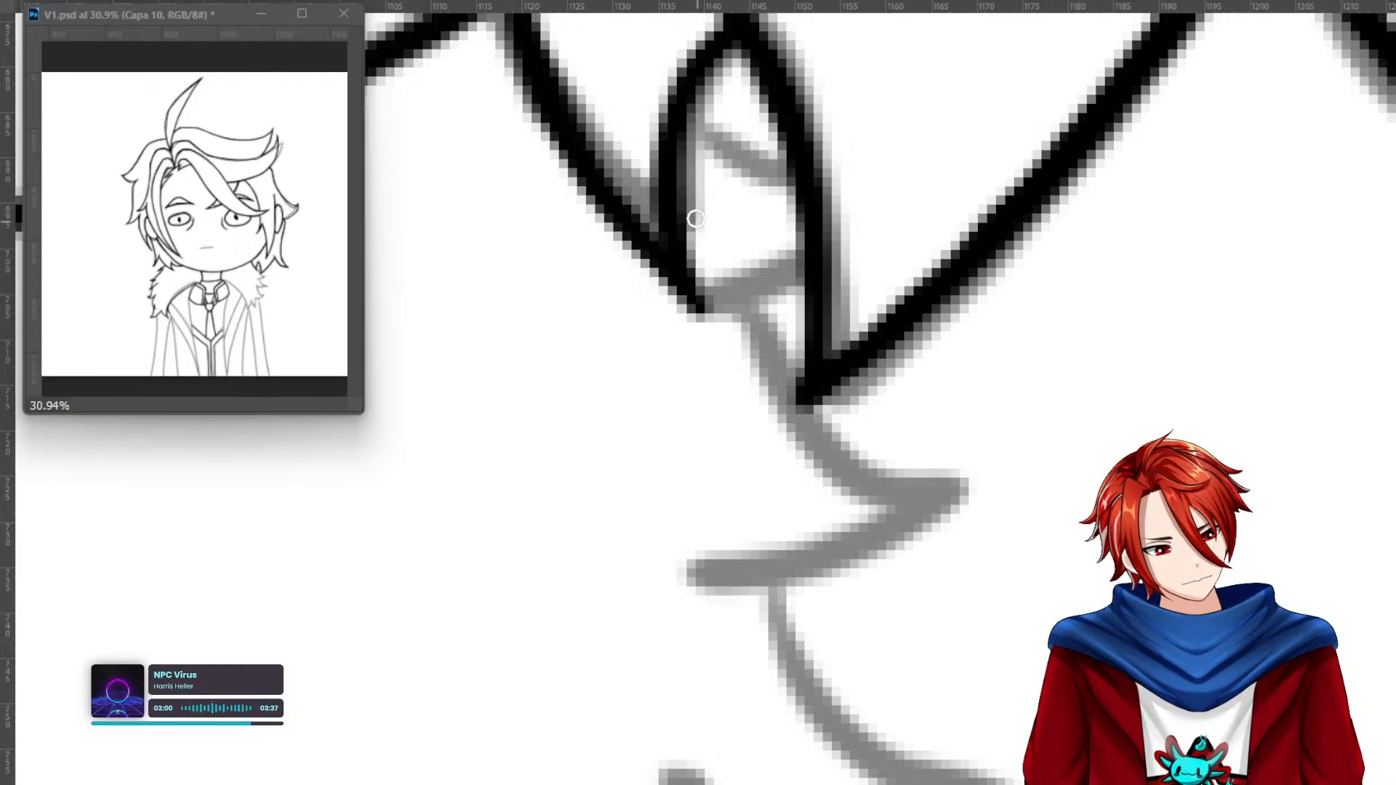
mouse_move(685, 111)
mouse_down()
mouse_move(764, 170)
mouse_move(794, 173)
mouse_move(750, 164)
mouse_move(691, 119)
mouse_move(791, 180)
mouse_up()
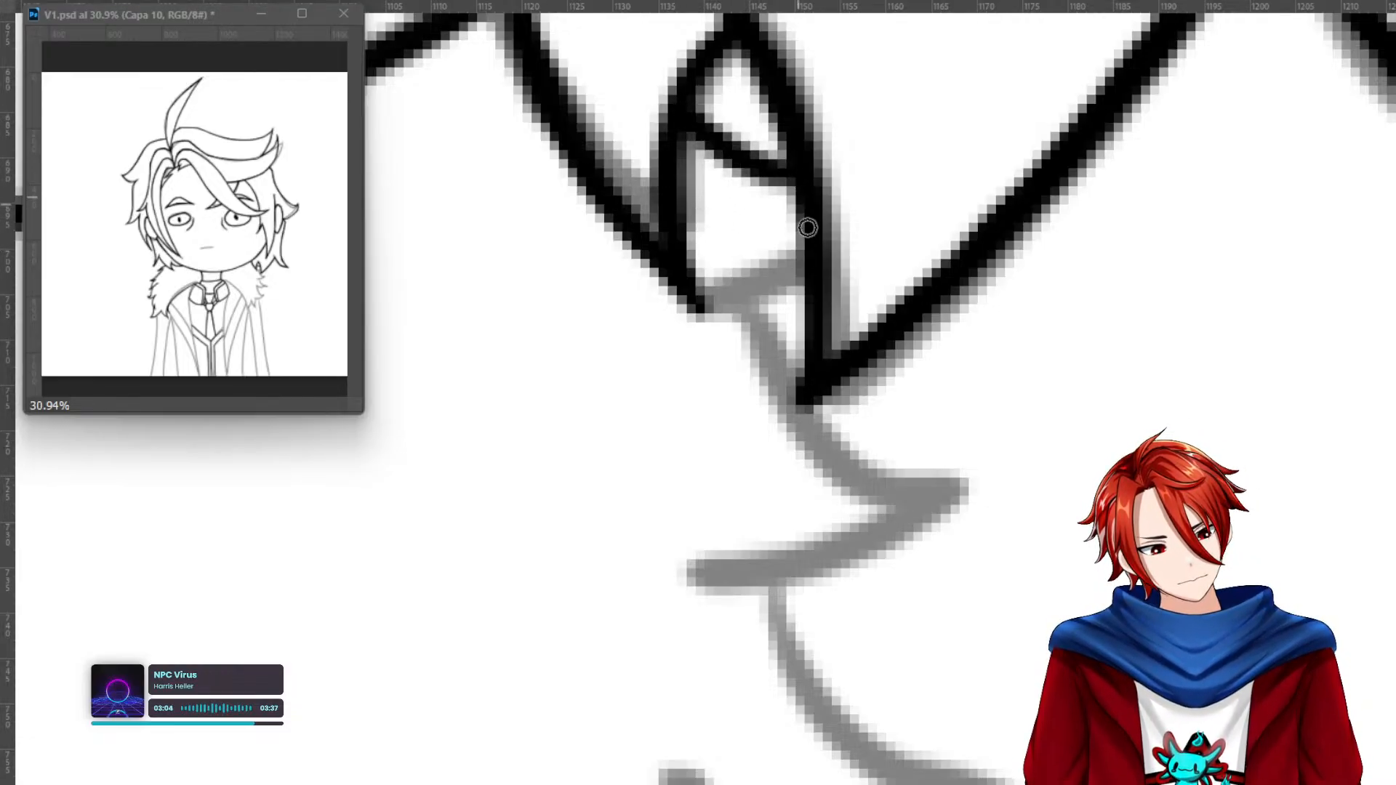
mouse_move(801, 262)
mouse_down()
mouse_move(675, 376)
mouse_move(605, 418)
mouse_move(697, 365)
mouse_move(794, 270)
mouse_move(714, 356)
mouse_move(597, 423)
mouse_move(767, 302)
mouse_move(803, 353)
mouse_move(765, 311)
mouse_move(798, 342)
mouse_up()
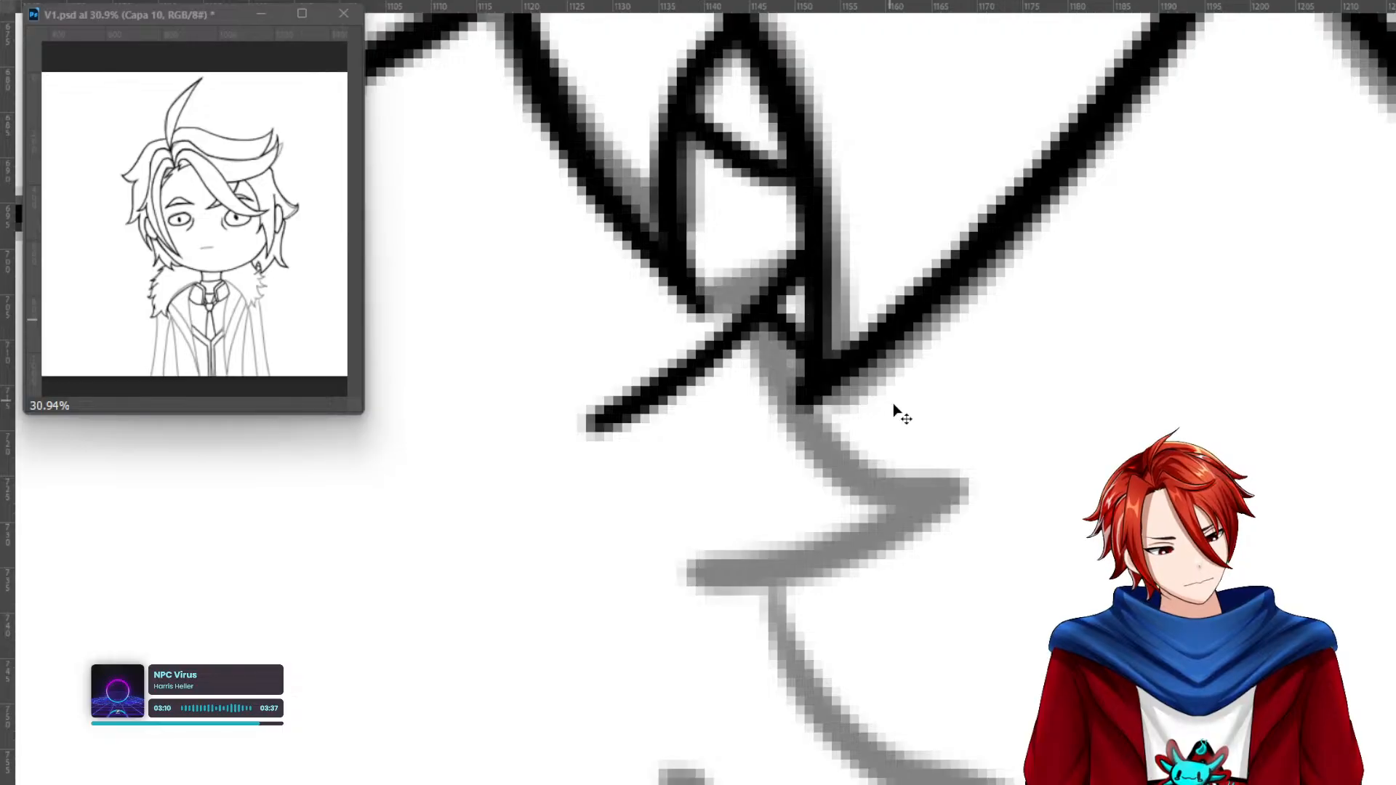
Undo the last stroke and ink the first tufts of the right fur collar, with short hair strokes between them.
key(ctrl+z)
mouse_move(890, 342)
mouse_down()
mouse_move(915, 468)
mouse_move(964, 491)
mouse_move(894, 449)
mouse_move(888, 335)
mouse_move(911, 458)
mouse_move(958, 482)
mouse_move(997, 464)
mouse_move(946, 494)
mouse_move(998, 465)
mouse_move(926, 522)
mouse_move(790, 573)
mouse_move(691, 582)
mouse_move(802, 565)
mouse_move(1001, 452)
mouse_up()
drag(1013, 651, 869, 390)
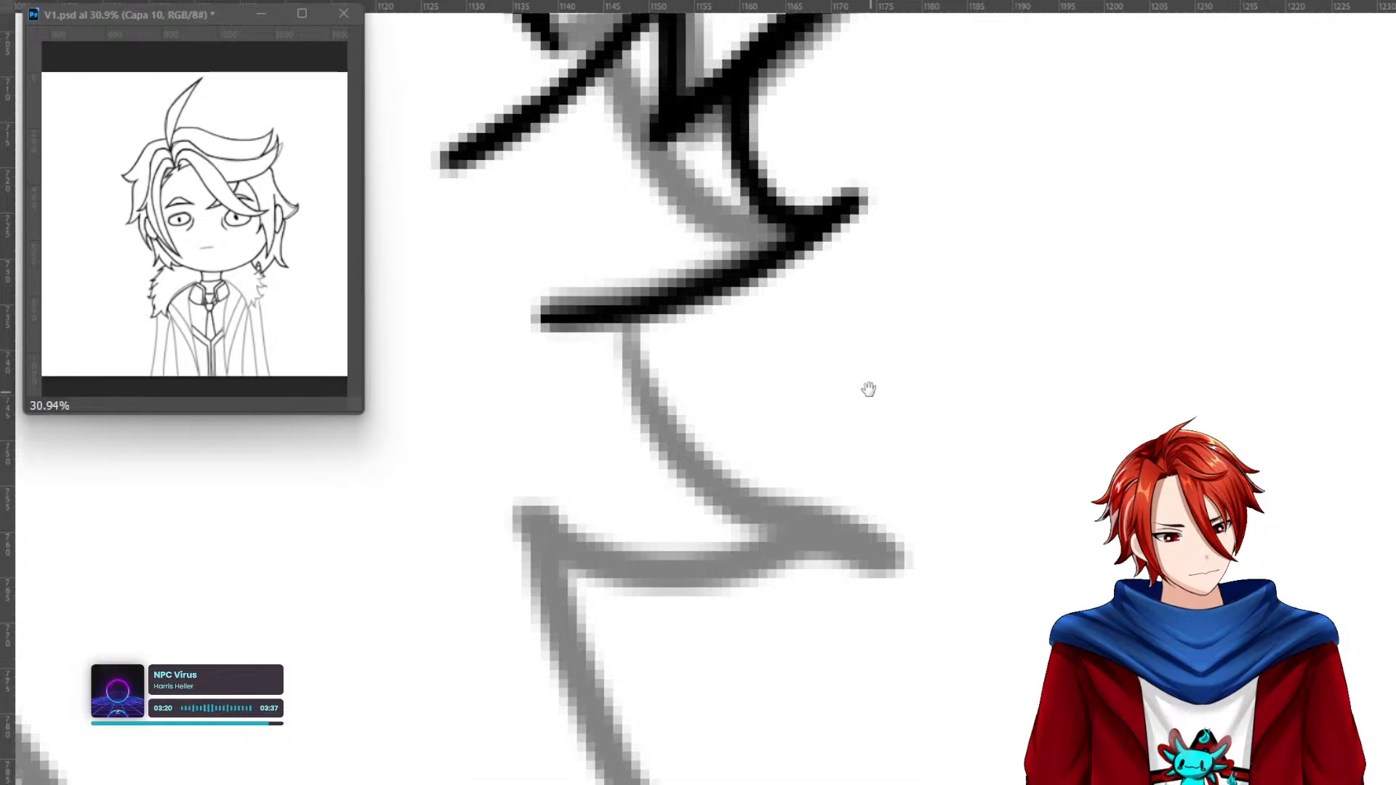
mouse_move(638, 328)
mouse_down()
mouse_move(658, 411)
mouse_move(701, 405)
mouse_move(707, 469)
mouse_up()
drag(725, 416, 703, 482)
mouse_move(796, 475)
mouse_down()
mouse_move(737, 496)
mouse_move(926, 565)
mouse_up()
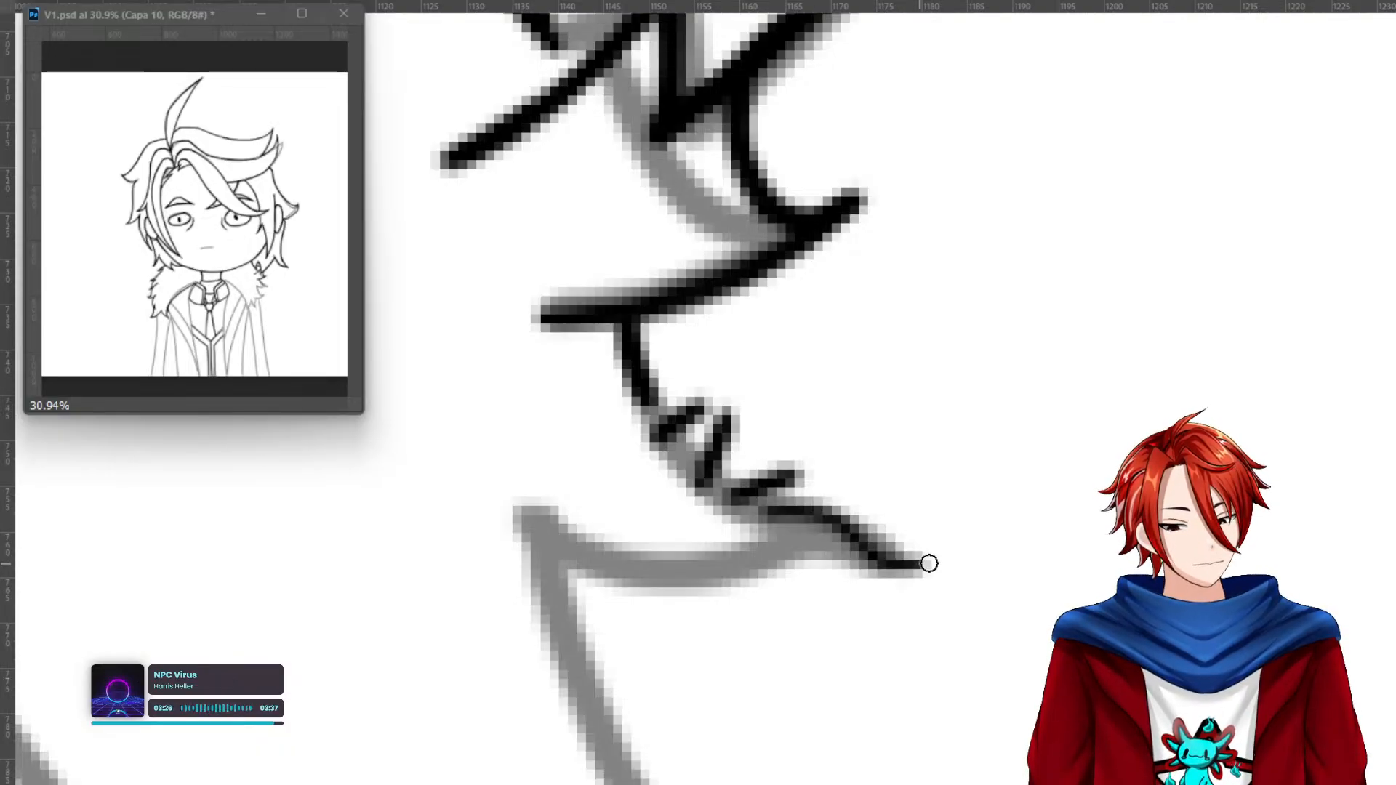
mouse_move(828, 554)
mouse_down()
mouse_move(552, 536)
mouse_move(623, 565)
mouse_move(917, 568)
mouse_up()
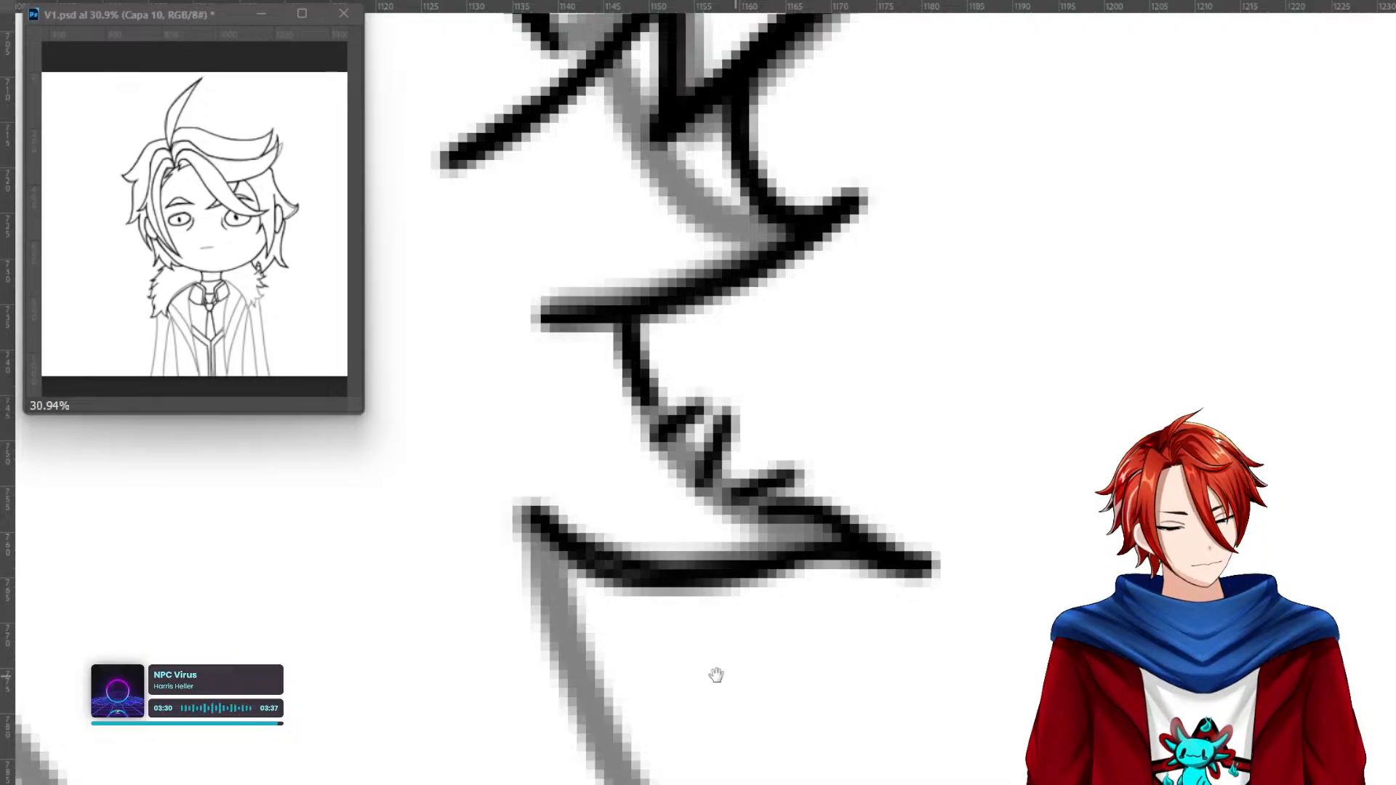
Ink the next curved tuft along the outer edge of the right fur collar.
drag(693, 651, 835, 436)
drag(676, 325, 729, 416)
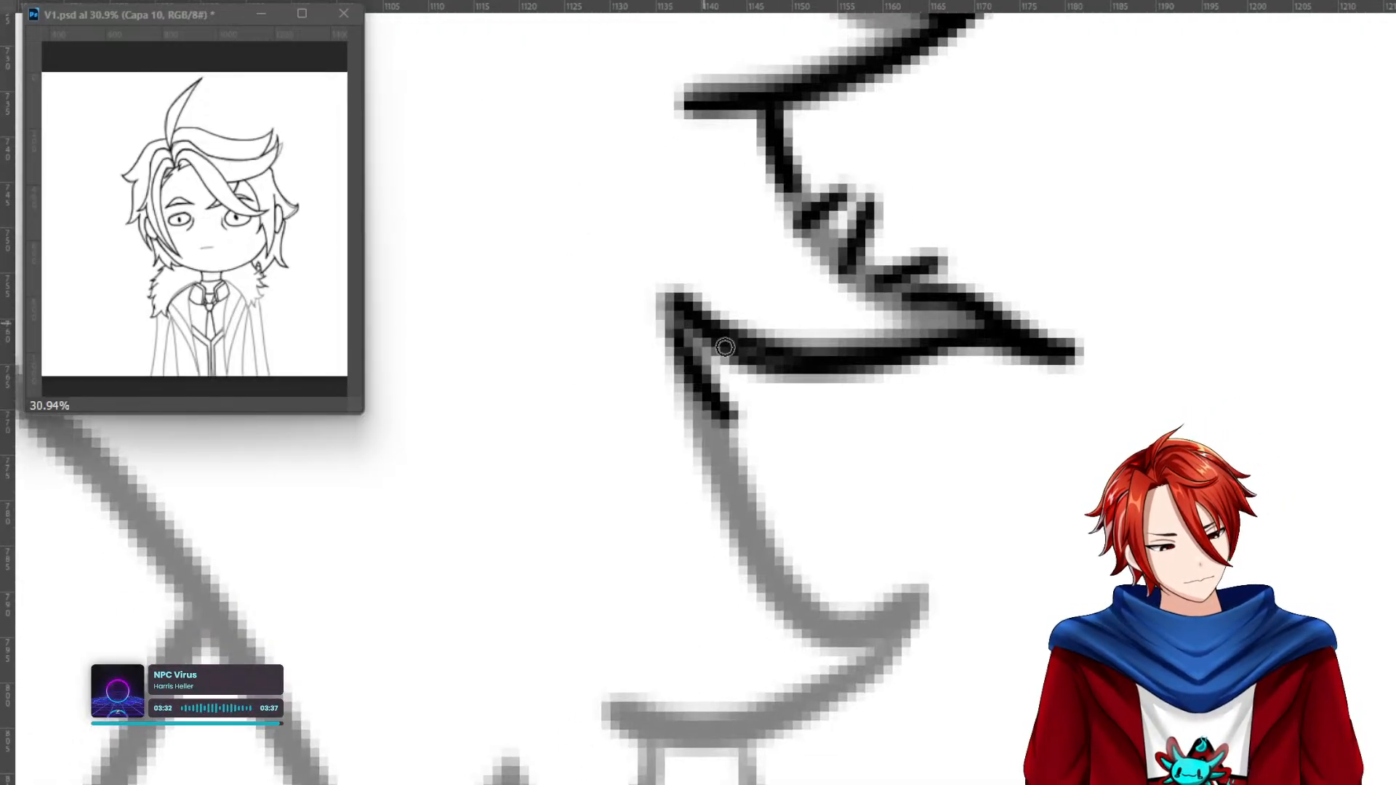
drag(760, 469, 716, 489)
drag(829, 531, 760, 553)
mouse_move(847, 627)
mouse_down()
mouse_move(796, 619)
mouse_move(949, 559)
mouse_move(711, 729)
mouse_move(614, 726)
mouse_move(938, 598)
mouse_move(954, 558)
mouse_up()
Ink the bottom spikes of the right fur collar and save the drawing.
drag(833, 727, 1054, 322)
mouse_move(875, 336)
mouse_down()
mouse_move(854, 405)
mouse_move(858, 607)
mouse_move(865, 382)
mouse_move(838, 571)
mouse_move(735, 381)
mouse_move(796, 531)
mouse_move(876, 618)
mouse_up()
drag(837, 542, 1100, 409)
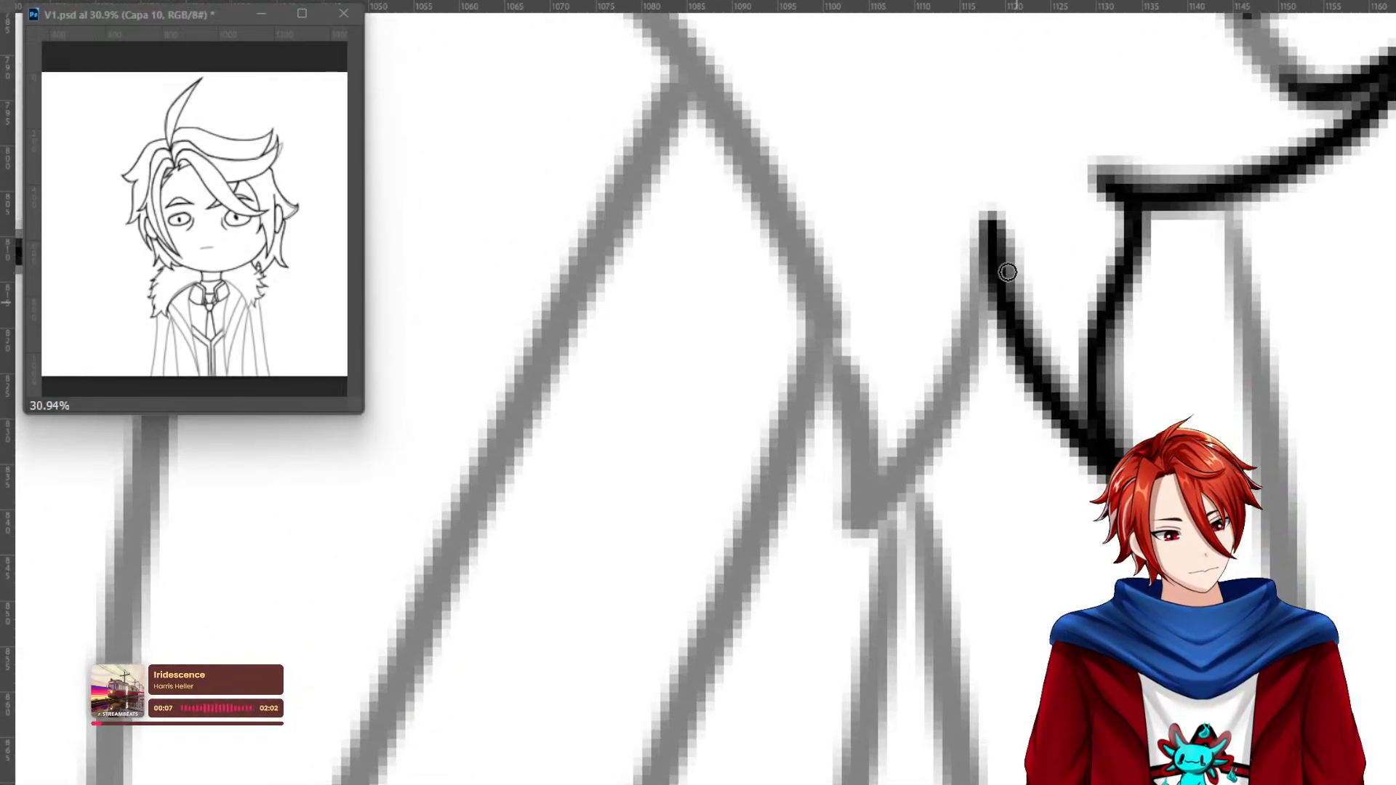
mouse_move(992, 230)
mouse_down()
mouse_move(918, 452)
mouse_move(824, 558)
mouse_move(835, 327)
mouse_move(853, 489)
mouse_move(932, 434)
mouse_move(992, 211)
mouse_up()
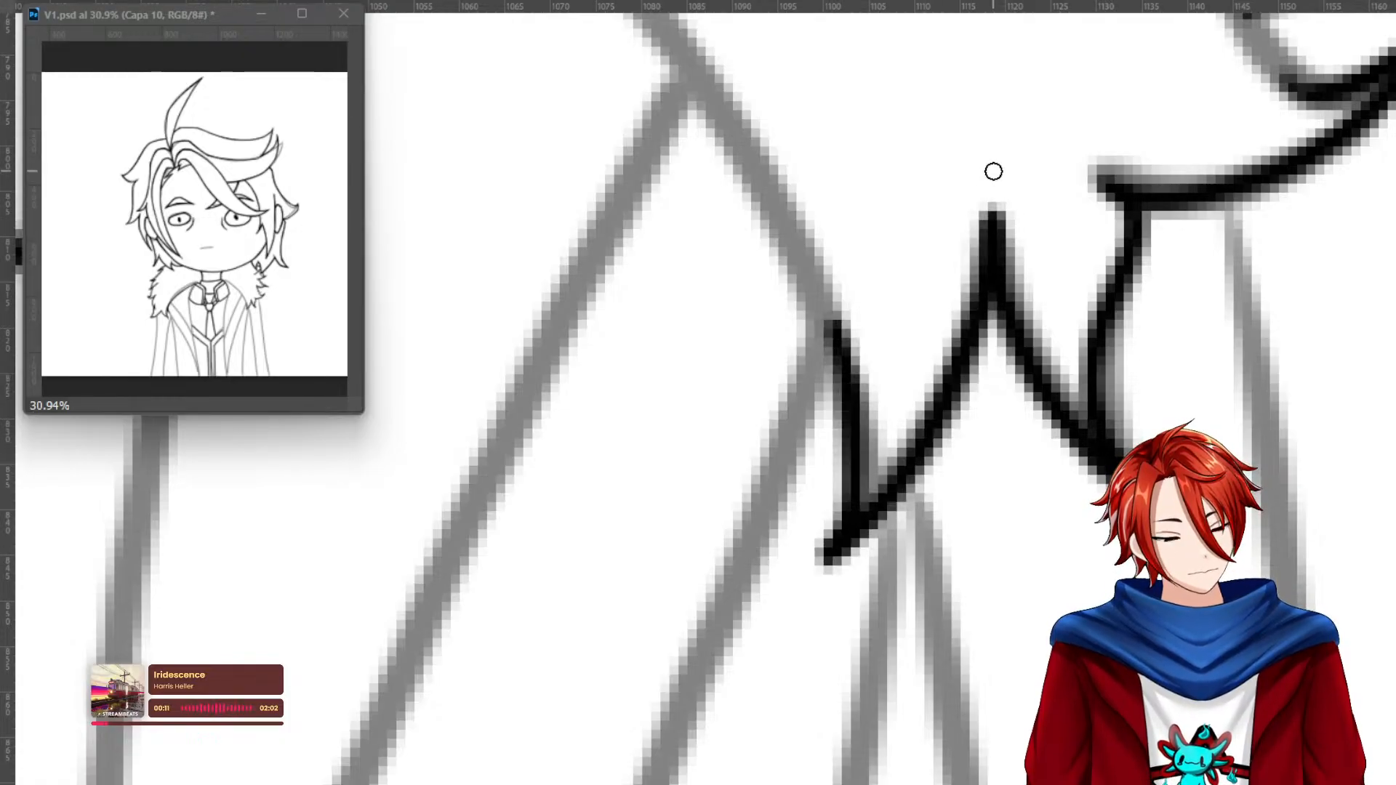
key(ctrl+0)
key(ctrl+s)
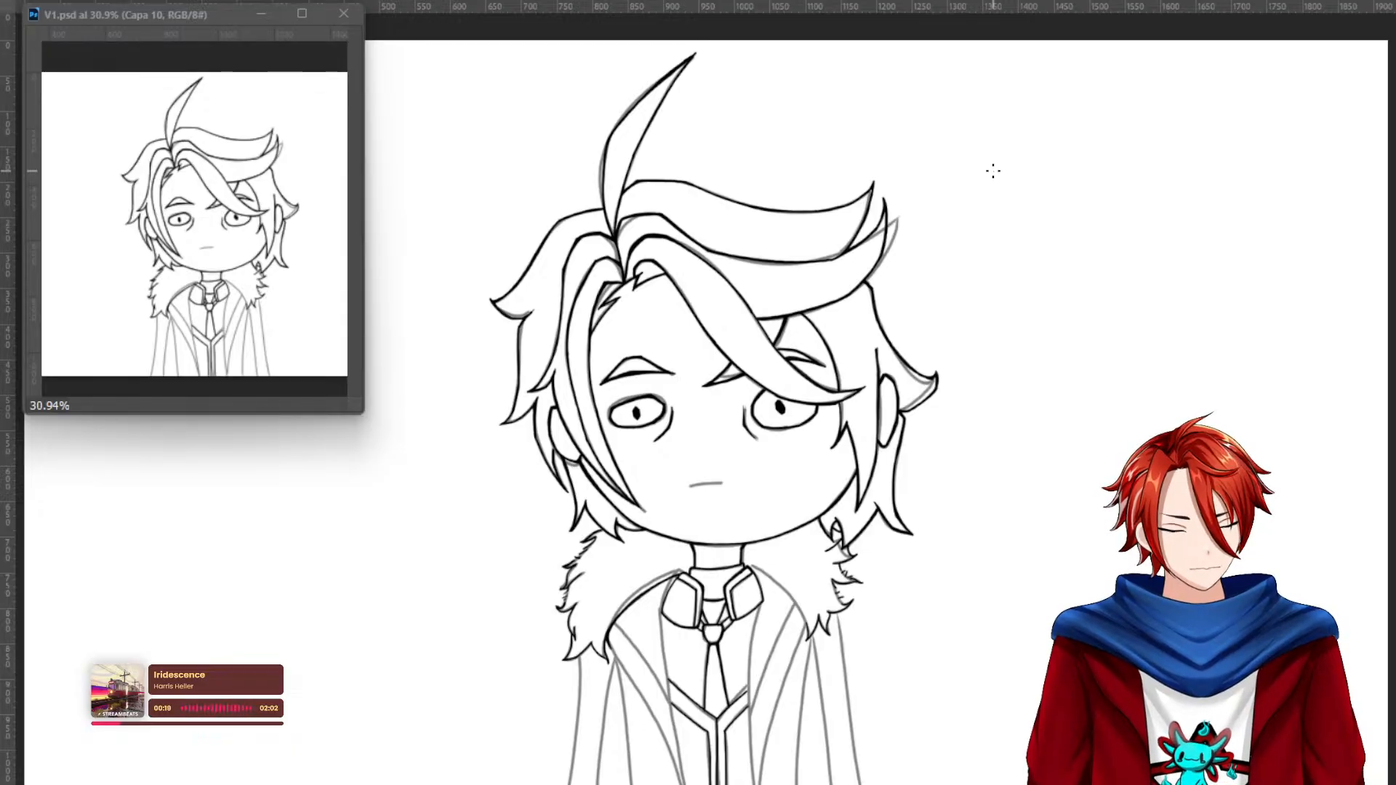
Rework the short hair strokes on the upper tuft of the right fur collar, undoing the last stroke.
mouse_move(845, 558)
mouse_down()
mouse_move(1015, 627)
mouse_move(989, 669)
mouse_up()
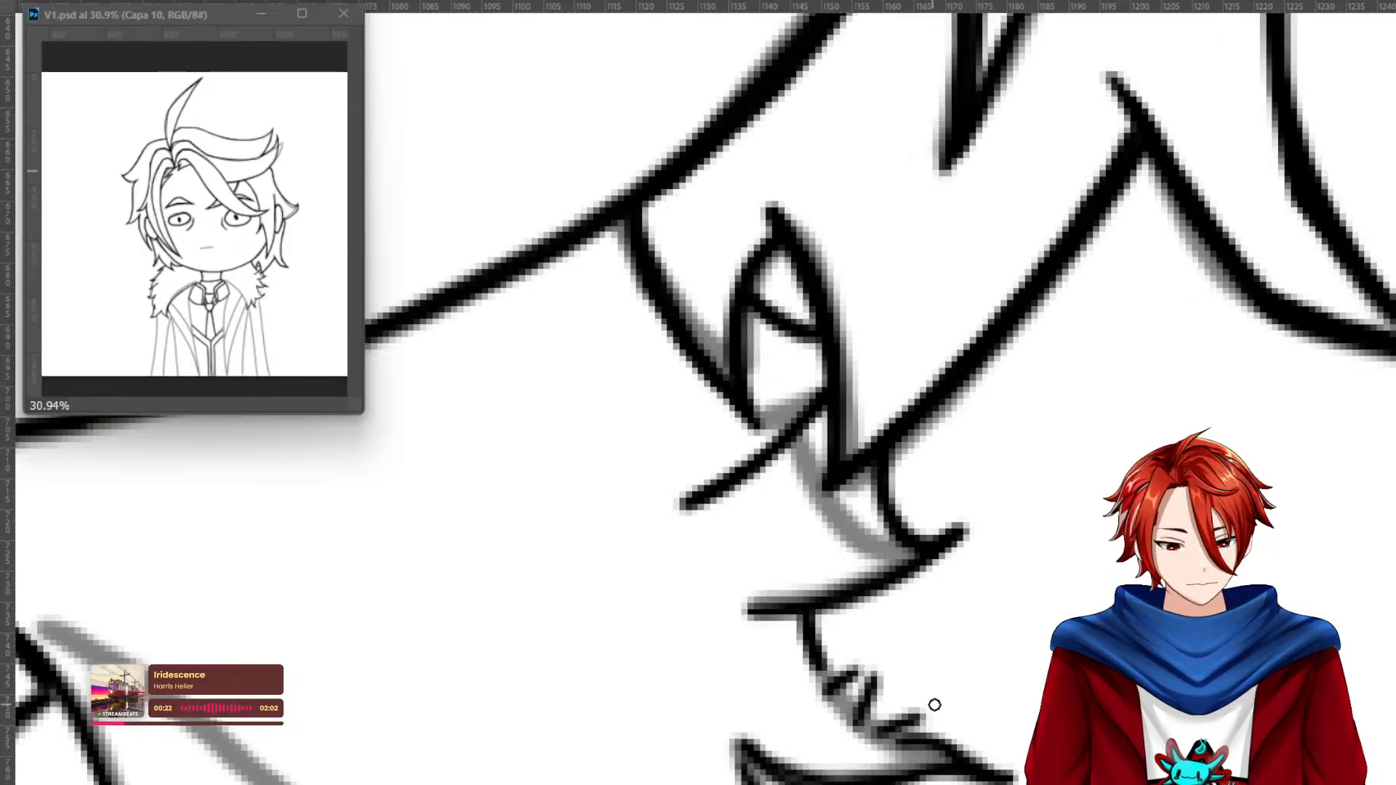
mouse_move(849, 740)
mouse_down()
mouse_move(837, 658)
mouse_move(873, 716)
mouse_up()
key(r)
mouse_move(1043, 597)
mouse_down()
mouse_move(932, 461)
mouse_move(962, 549)
mouse_move(1036, 524)
mouse_up()
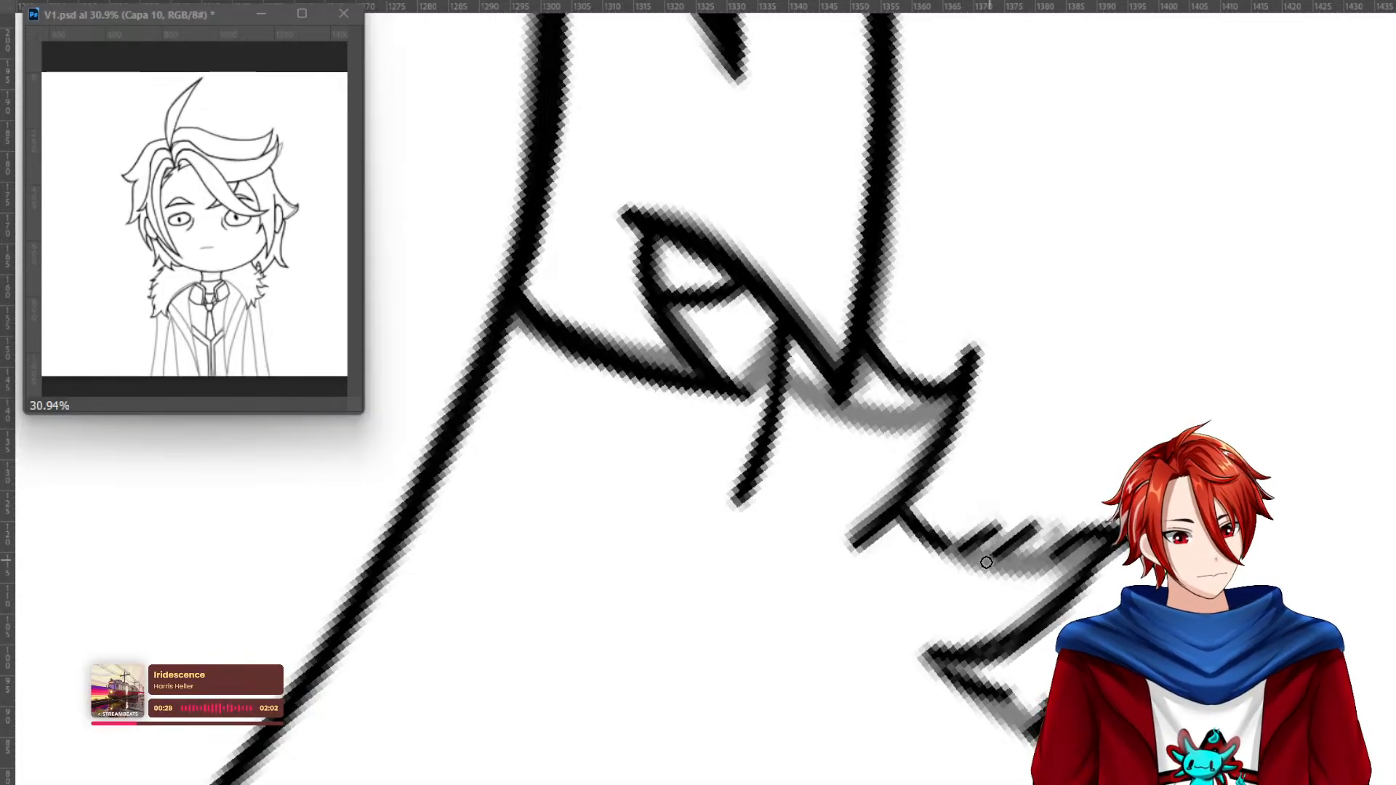
key(ctrl+z)
drag(950, 554, 1031, 516)
drag(1015, 574, 1041, 545)
scroll(1055, 582, down, 4)
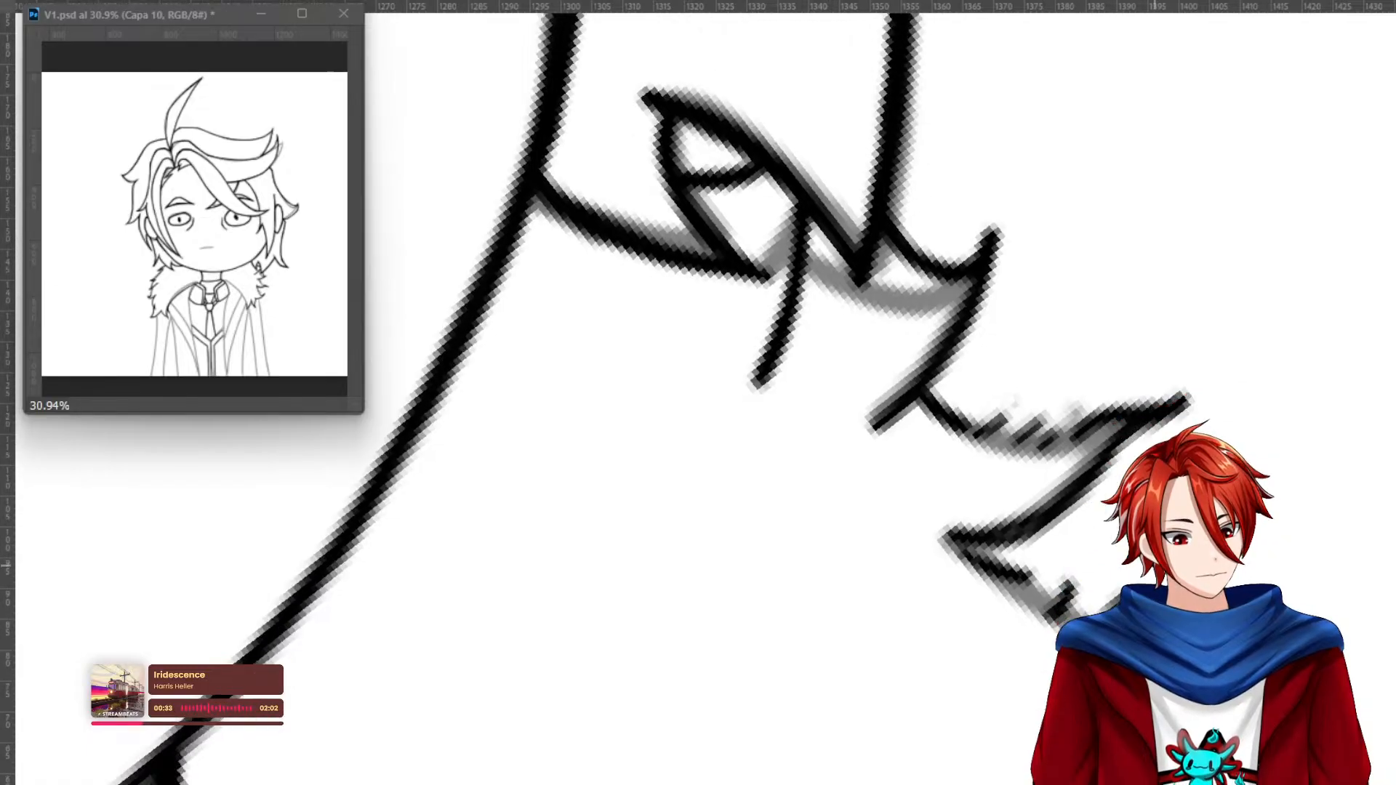
Add short, slanted hair strokes to the second tuft of the right fur collar.
mouse_move(1084, 543)
mouse_down()
mouse_move(1108, 533)
mouse_move(1106, 502)
mouse_move(1032, 504)
mouse_move(1033, 389)
mouse_move(1032, 433)
mouse_up()
key(r)
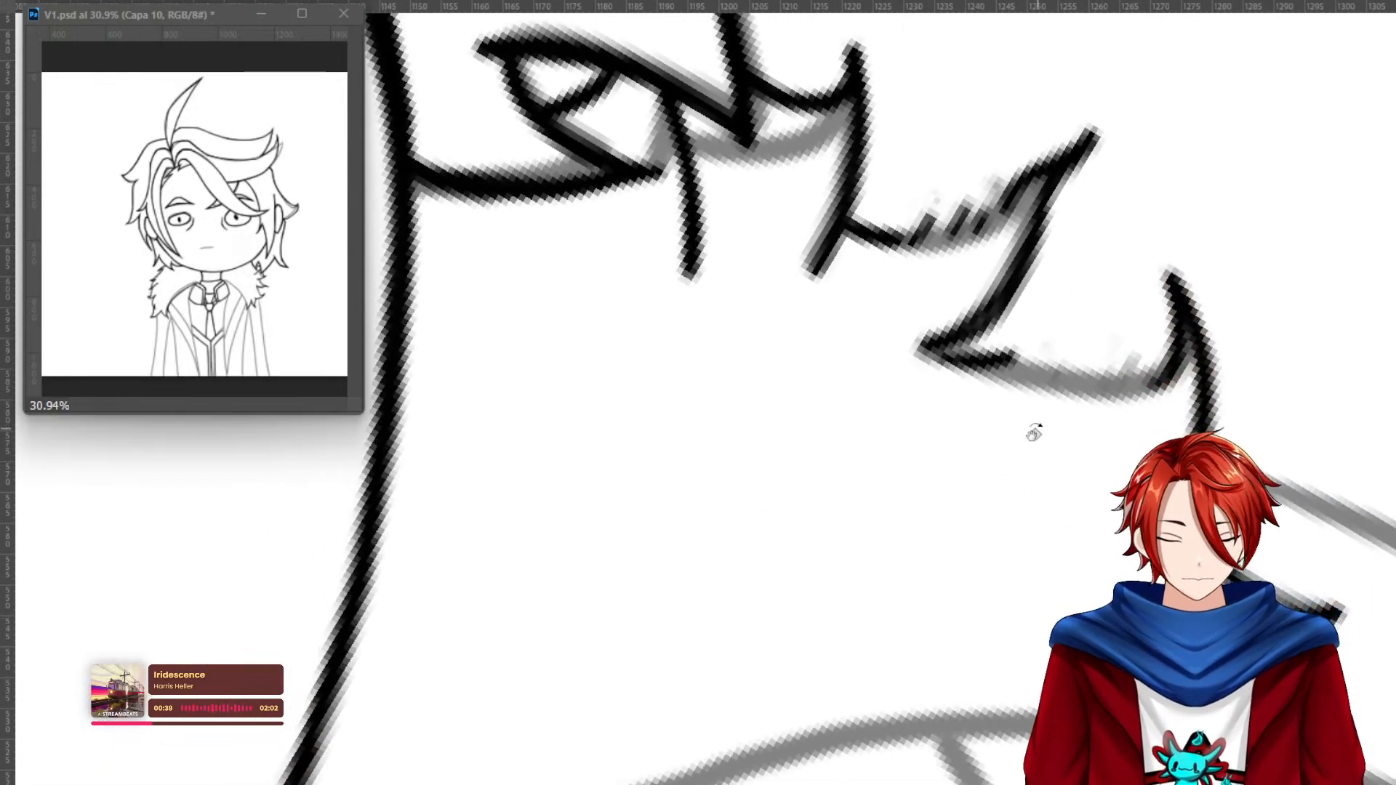
drag(1025, 378, 1091, 336)
mouse_move(1066, 389)
mouse_down()
mouse_move(1092, 359)
mouse_move(1138, 359)
mouse_up()
key(Escape)
Ink the curved shoulder line running from the shirt collar to the right fur collar.
drag(582, 669, 1163, 362)
key(r)
drag(1311, 352, 931, 193)
drag(1078, 403, 1216, 494)
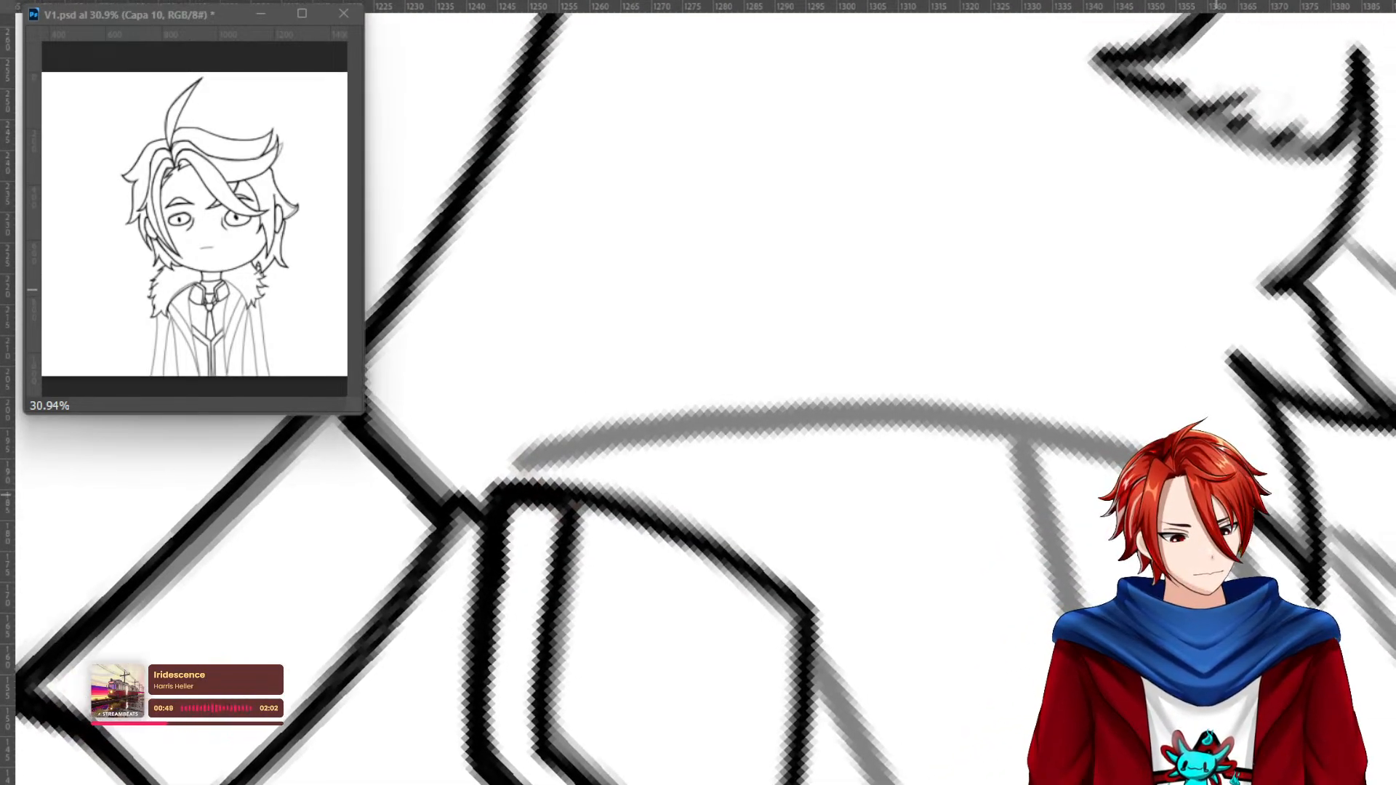
mouse_move(1148, 455)
mouse_down()
mouse_move(676, 445)
mouse_move(508, 483)
mouse_move(679, 446)
mouse_move(1014, 447)
mouse_move(1163, 465)
mouse_move(889, 447)
mouse_move(524, 483)
mouse_up()
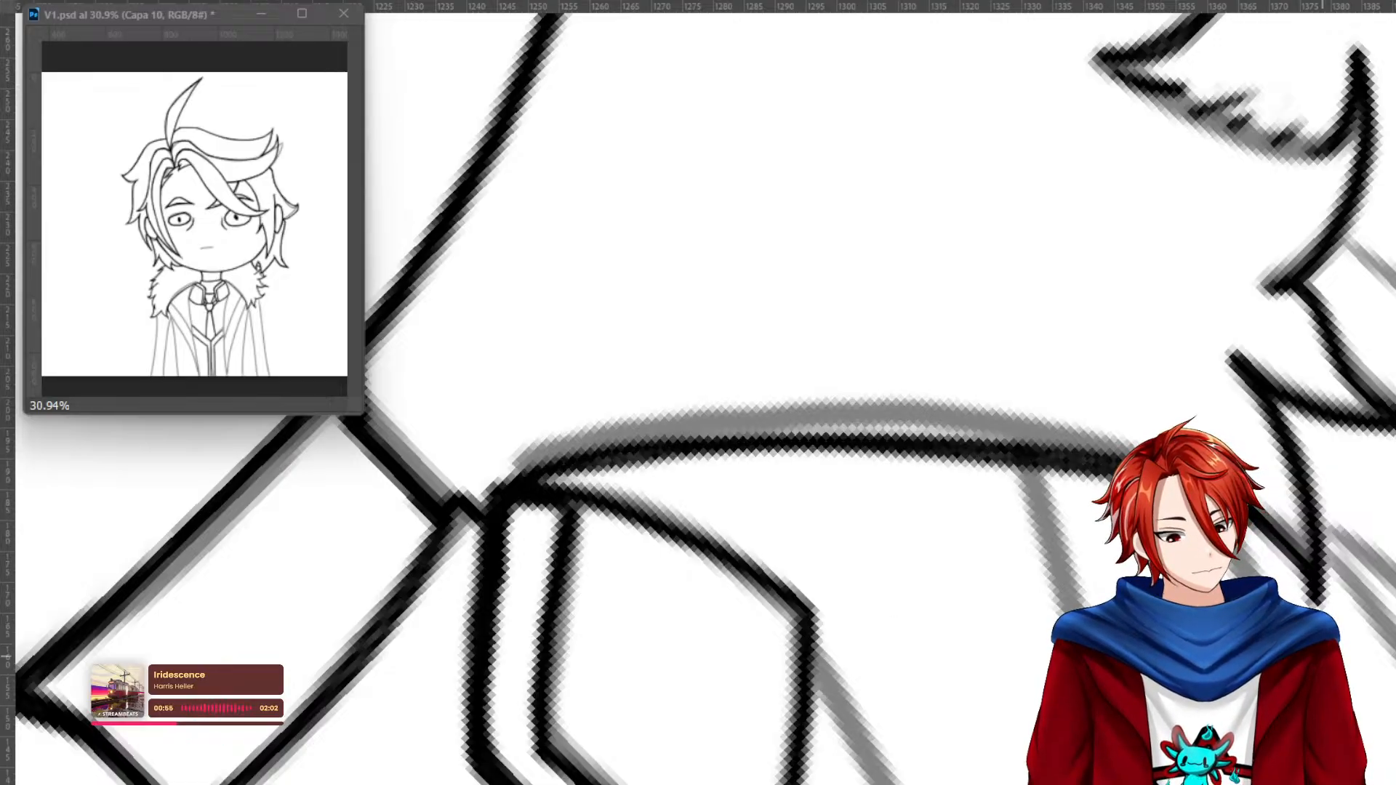
Ink the start of the right coat flap's outer edge where the shoulder line meets the fur.
drag(1218, 647, 948, 430)
drag(1274, 635, 1019, 546)
key(r)
mouse_move(1063, 465)
mouse_down()
mouse_move(887, 274)
mouse_move(545, 729)
mouse_move(1006, 473)
mouse_move(711, 296)
mouse_move(633, 353)
mouse_move(630, 623)
mouse_move(584, 580)
mouse_move(613, 482)
mouse_up()
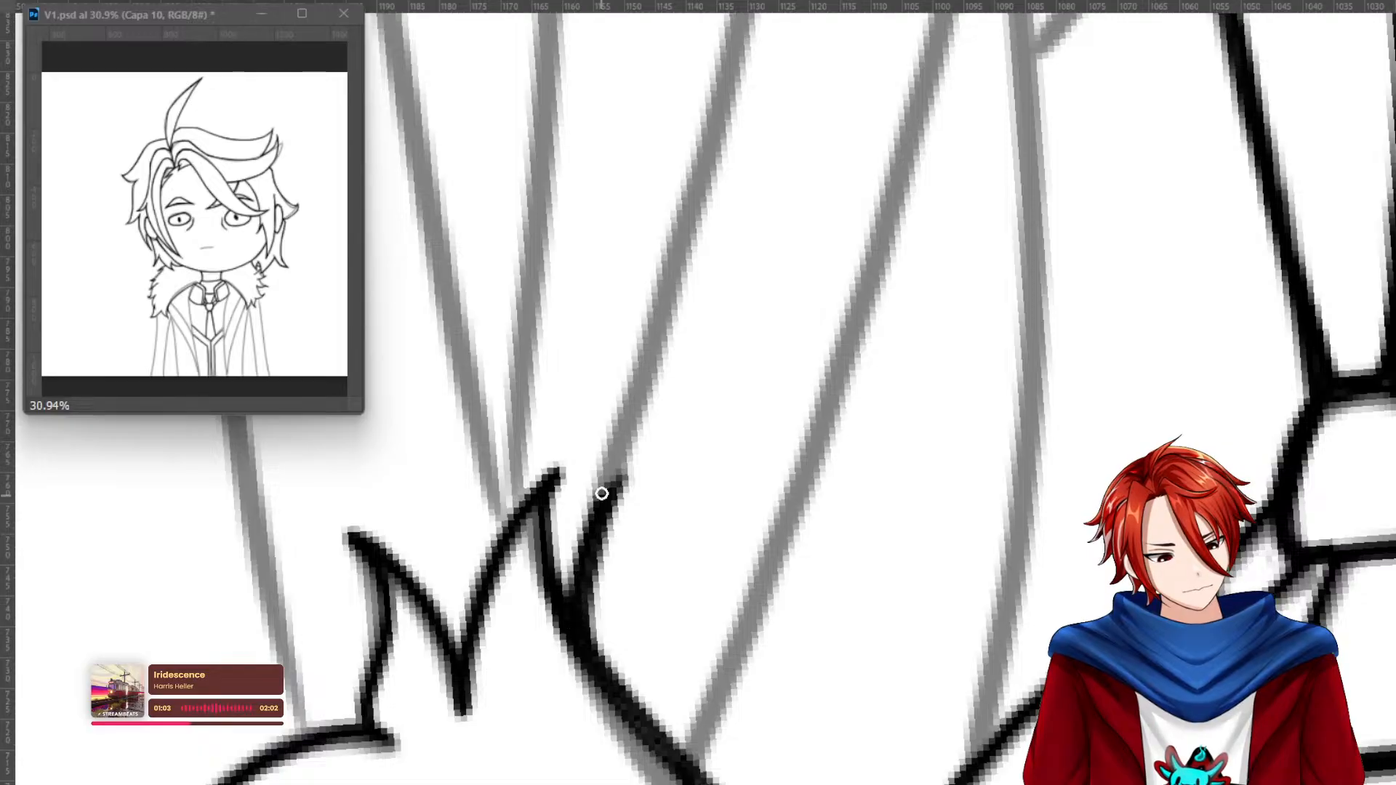
Ink the right coat flap's outer edge from the fur to the canvas edge and thicken its middle.
drag(667, 436, 642, 674)
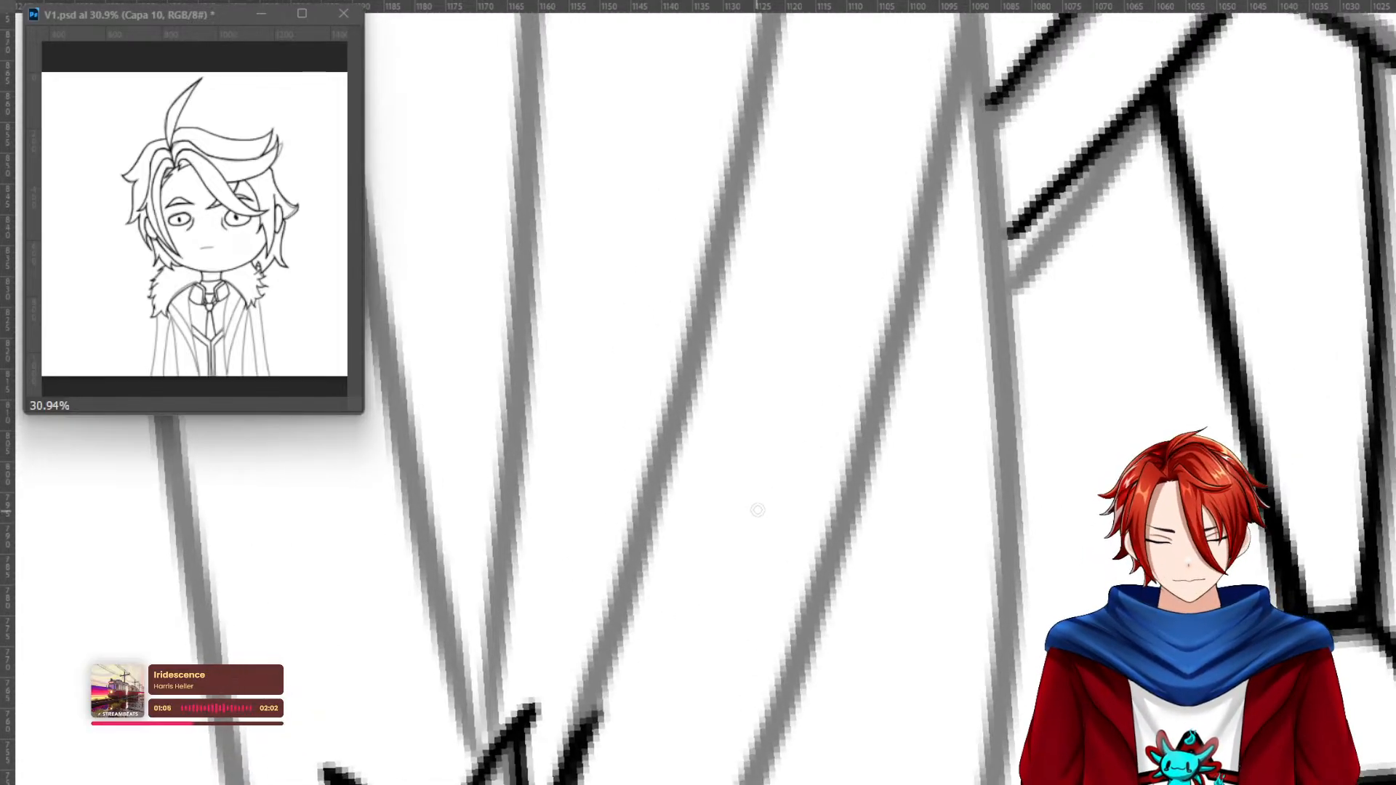
mouse_move(764, 490)
mouse_down()
mouse_move(695, 588)
mouse_move(708, 590)
mouse_move(725, 529)
mouse_up()
key(ctrl+z)
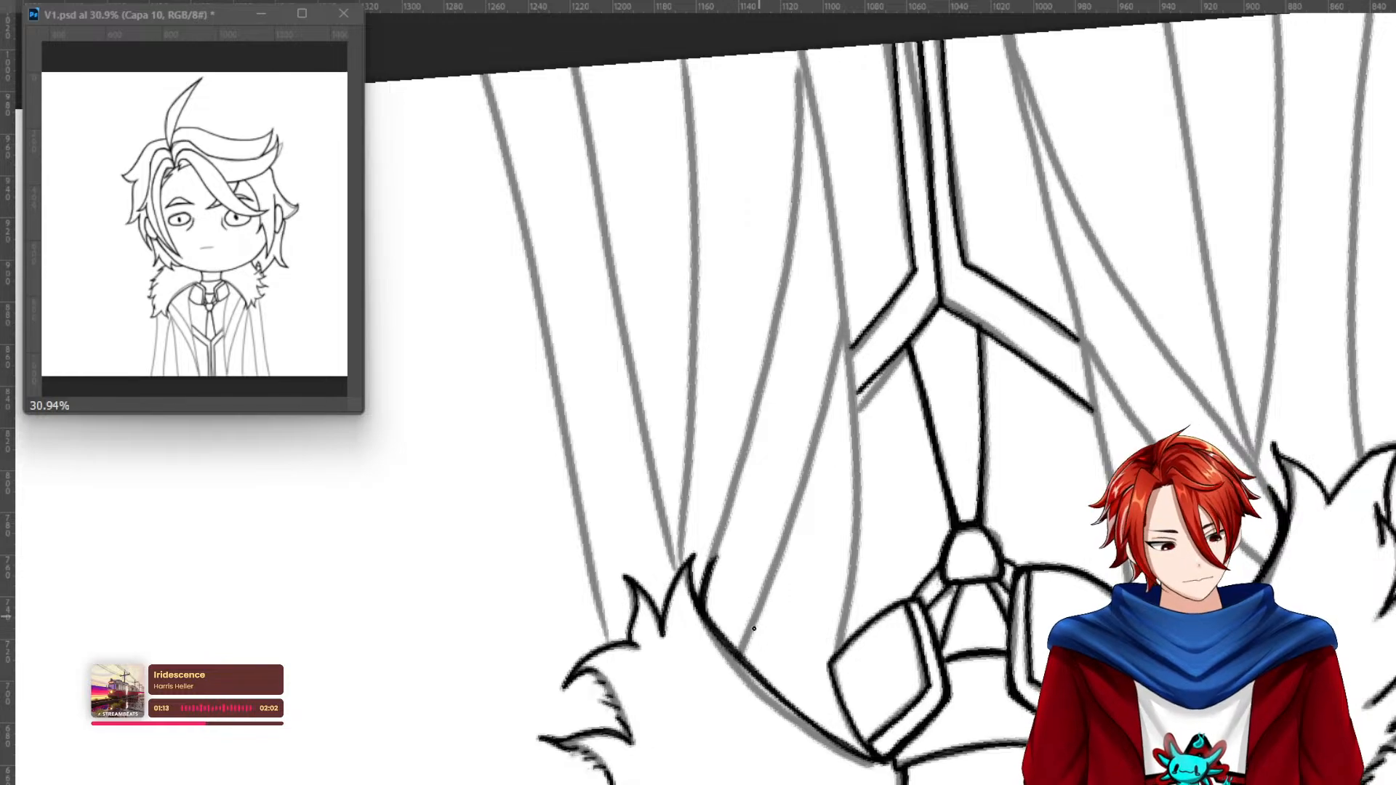
mouse_move(706, 593)
mouse_down()
mouse_move(794, 263)
mouse_move(800, 64)
mouse_move(792, 271)
mouse_move(698, 611)
mouse_up()
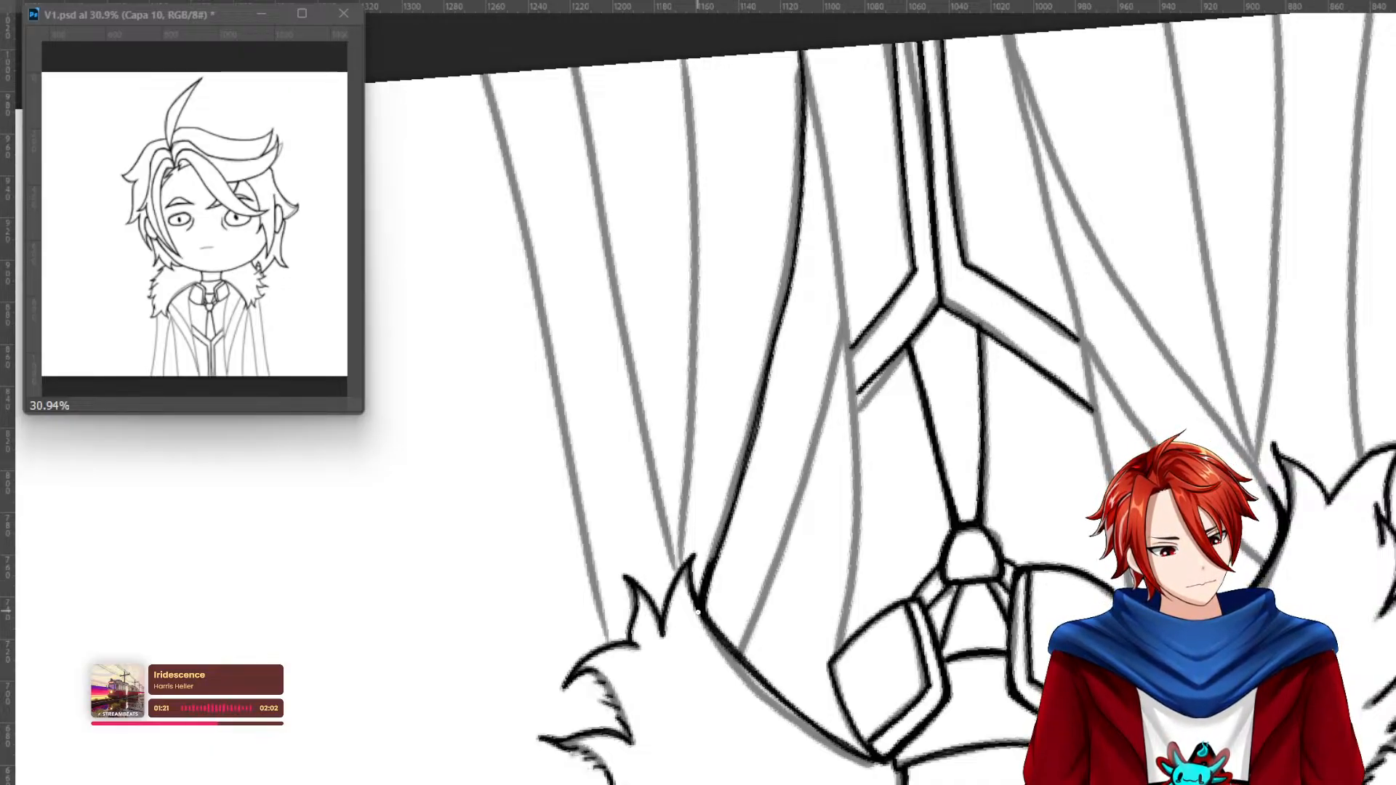
mouse_move(720, 544)
mouse_down()
mouse_move(755, 401)
mouse_move(716, 559)
mouse_move(769, 367)
mouse_move(800, 69)
mouse_move(787, 275)
mouse_move(733, 489)
mouse_up()
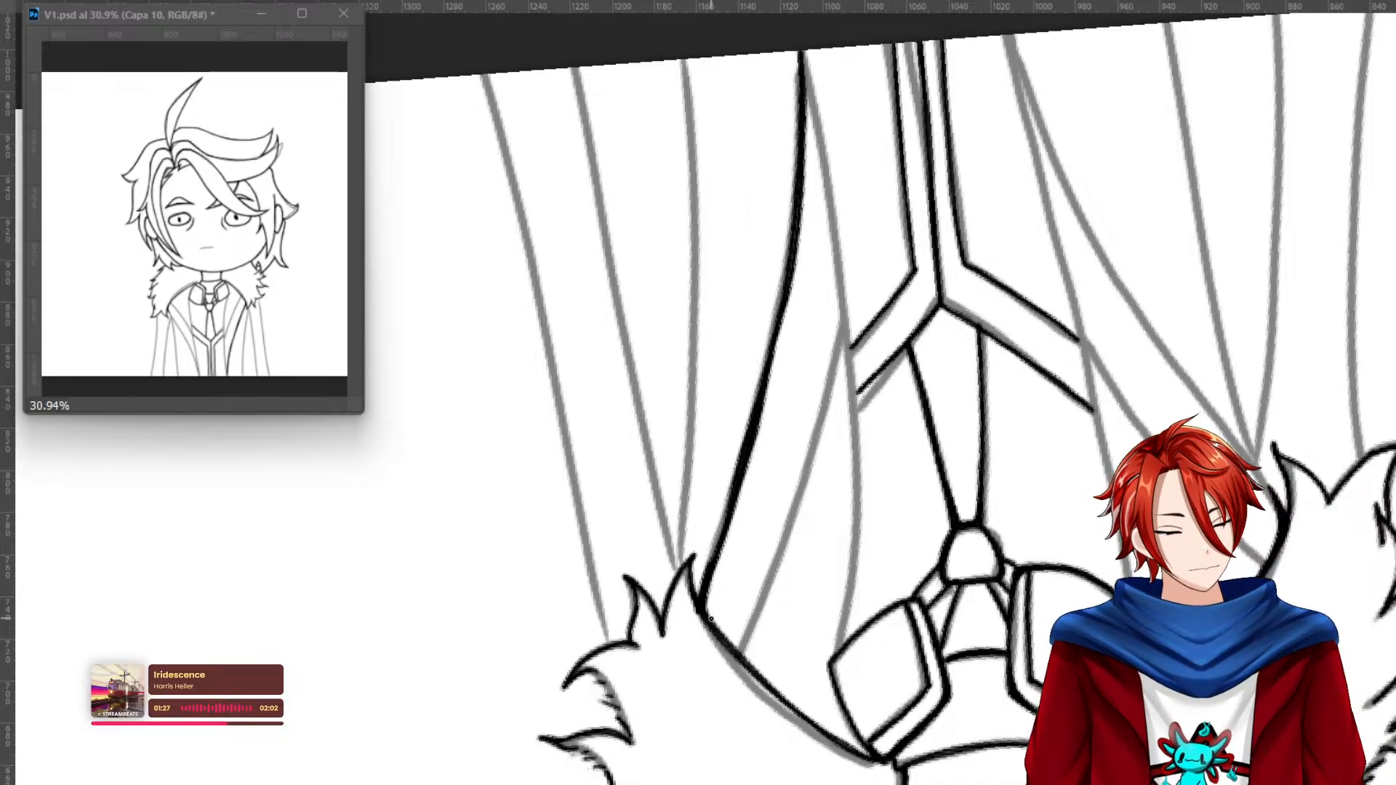
Ink the inner fold and inner edge of the right coat flap beside the tie.
key(ctrl+shift+h)
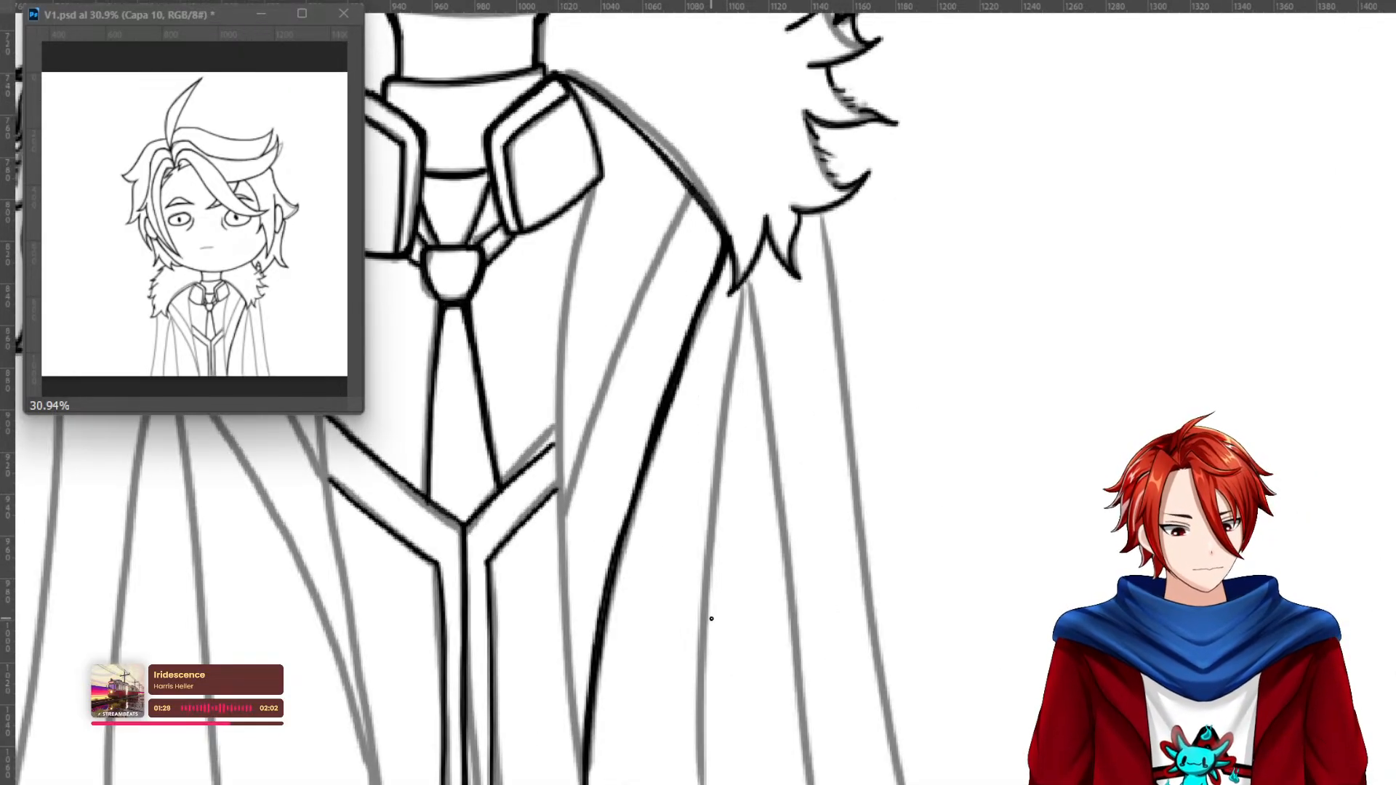
mouse_move(691, 193)
mouse_down()
mouse_move(627, 316)
mouse_move(564, 518)
mouse_move(628, 304)
mouse_move(687, 197)
mouse_move(575, 468)
mouse_move(560, 587)
mouse_move(584, 781)
mouse_move(565, 509)
mouse_move(565, 547)
mouse_up()
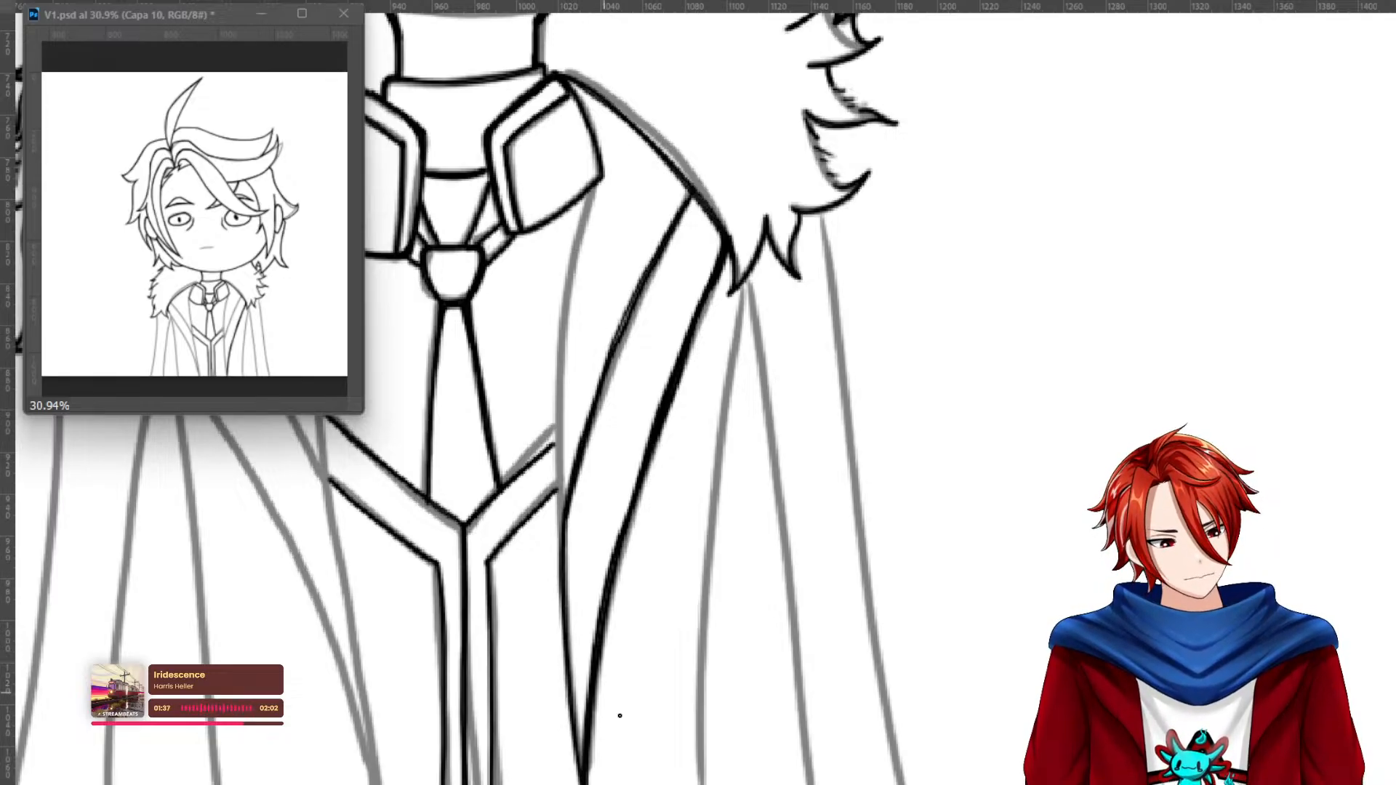
mouse_move(594, 186)
mouse_down()
mouse_move(568, 298)
mouse_move(564, 520)
mouse_move(556, 403)
mouse_move(593, 182)
mouse_move(556, 406)
mouse_up()
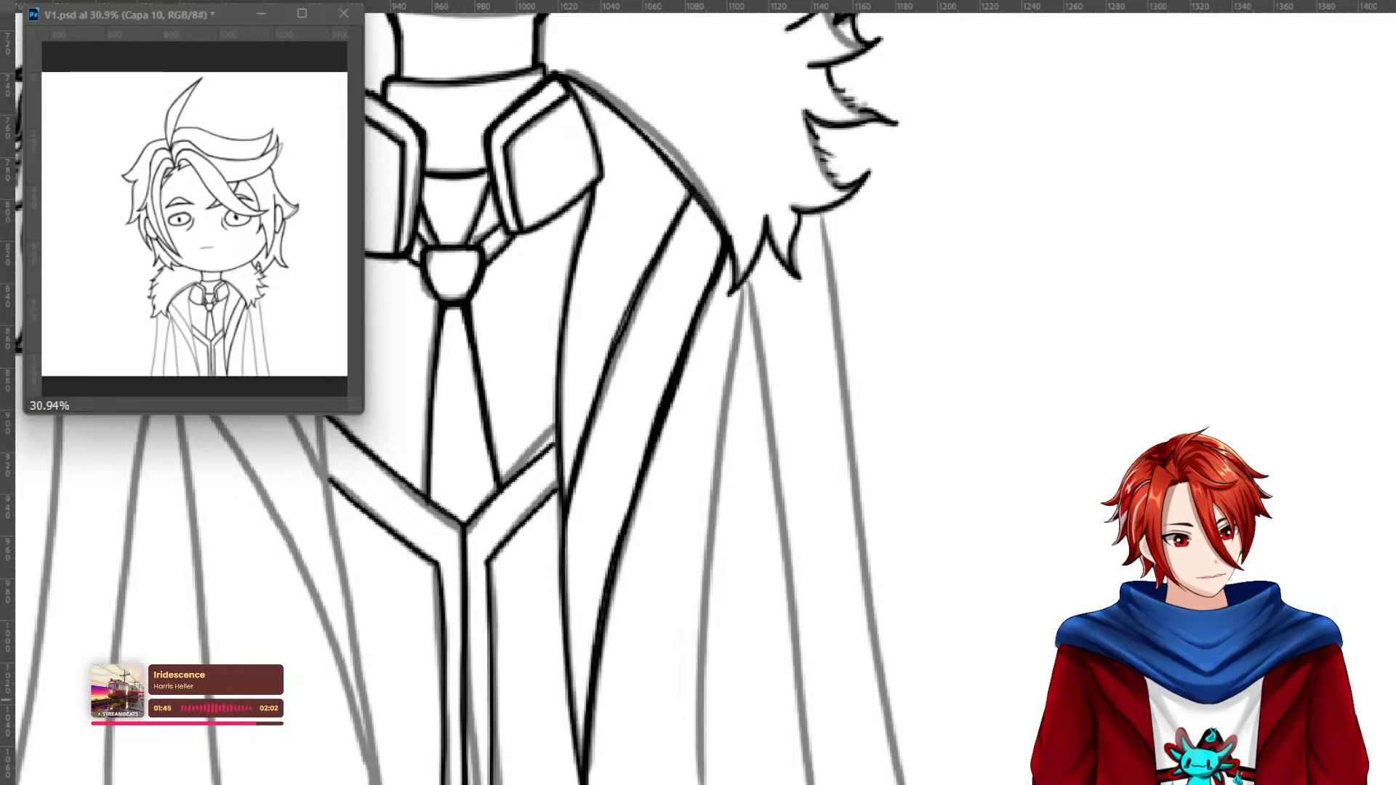
key(ctrl+comma)
key(ctrl+comma)
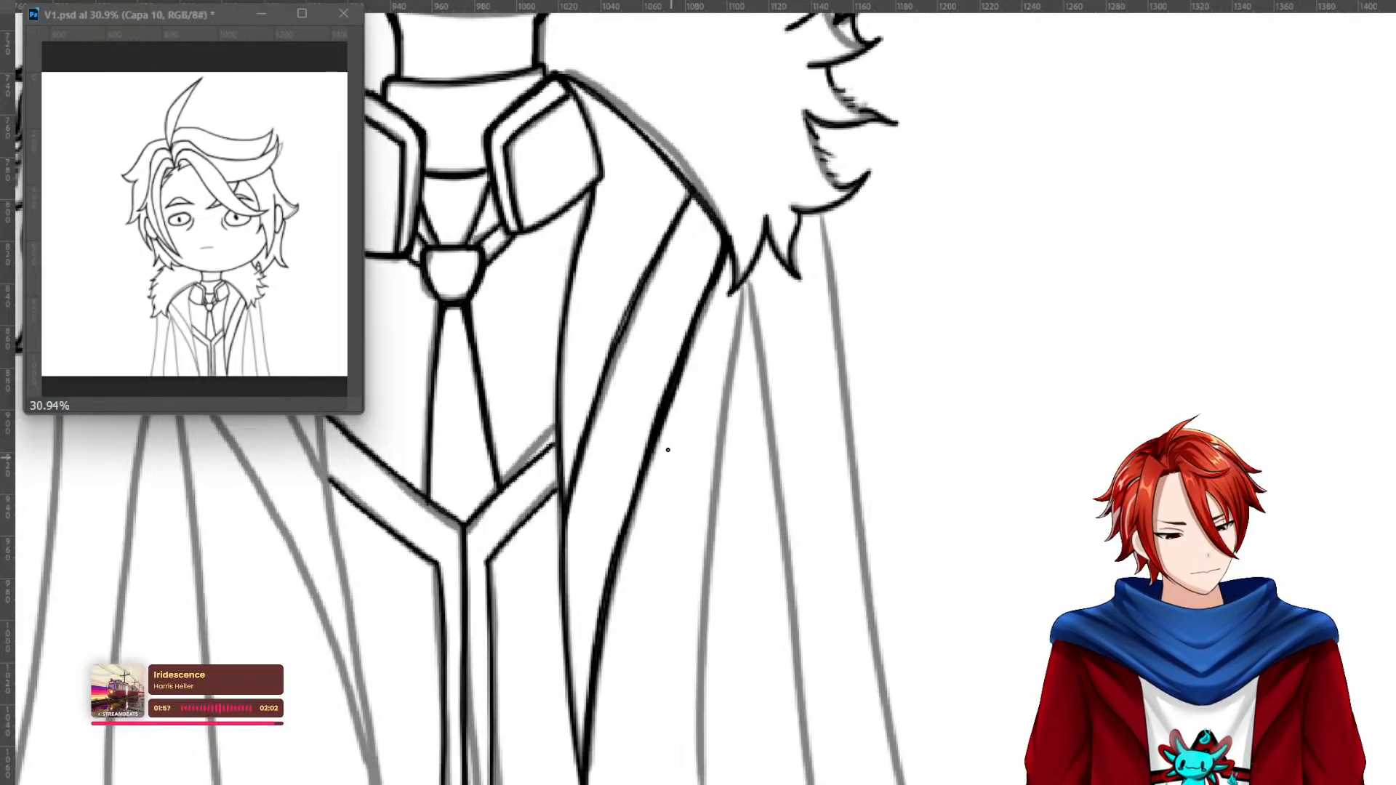
Ink the left coat flap's outer edge from the fur collar down to the canvas edge.
drag(635, 477, 1034, 481)
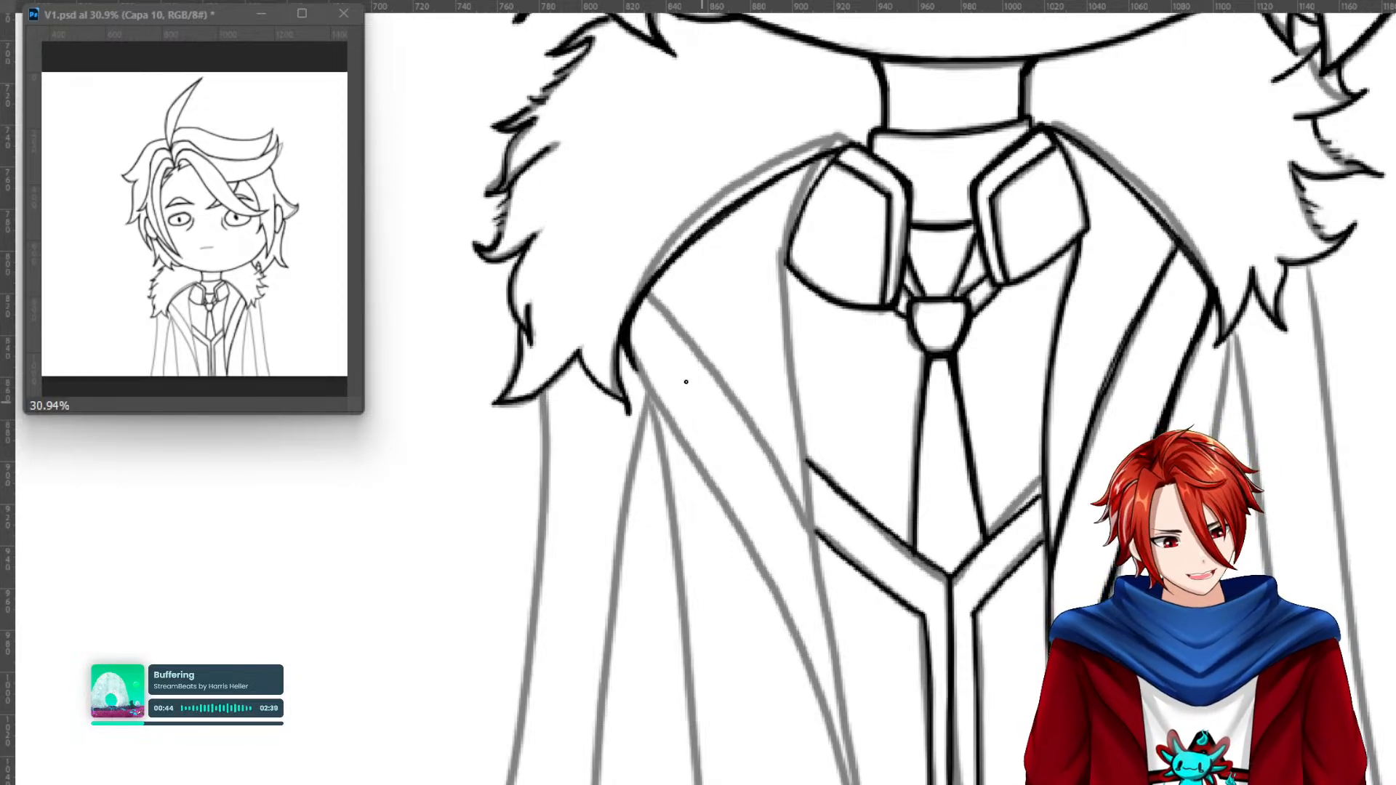
mouse_move(635, 367)
mouse_down()
mouse_move(792, 625)
mouse_move(846, 782)
mouse_up()
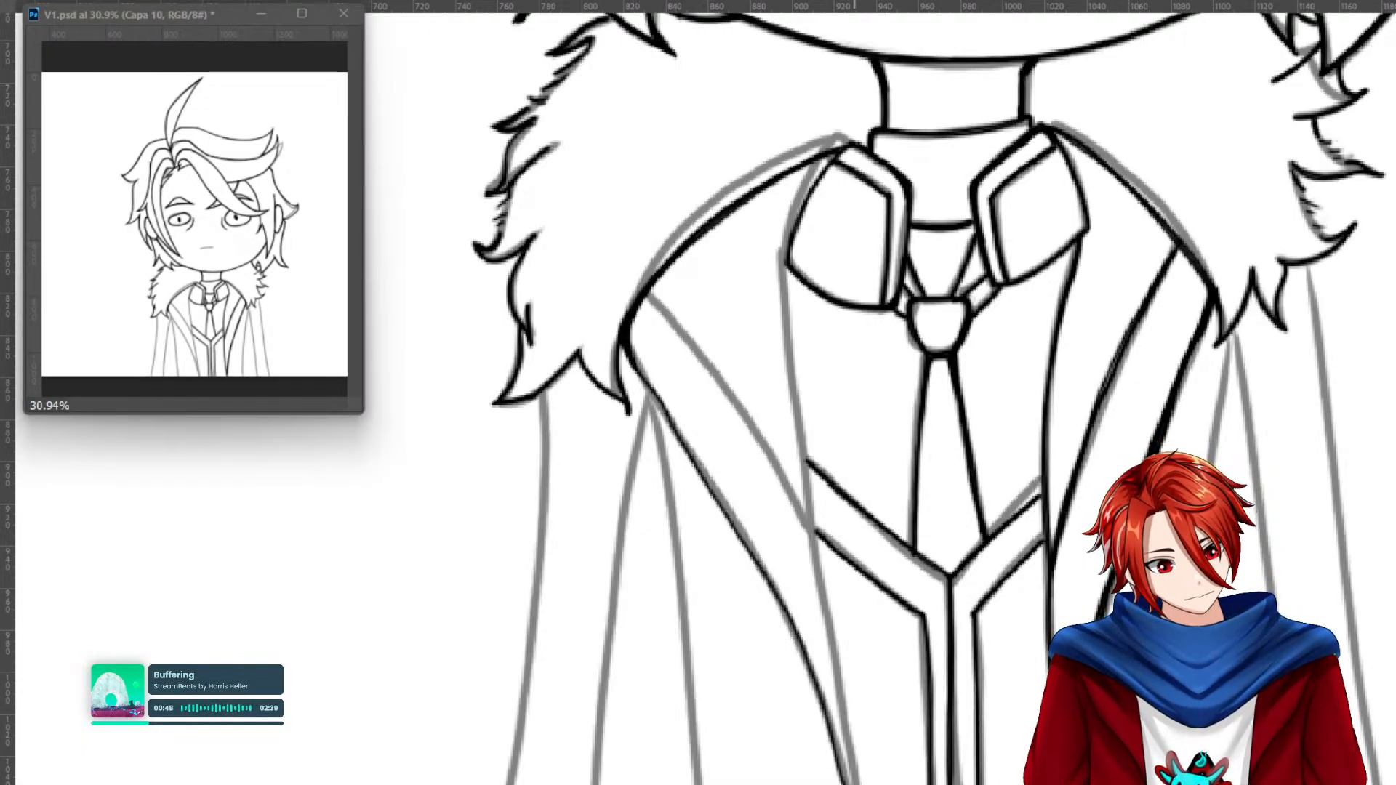
drag(982, 773, 928, 525)
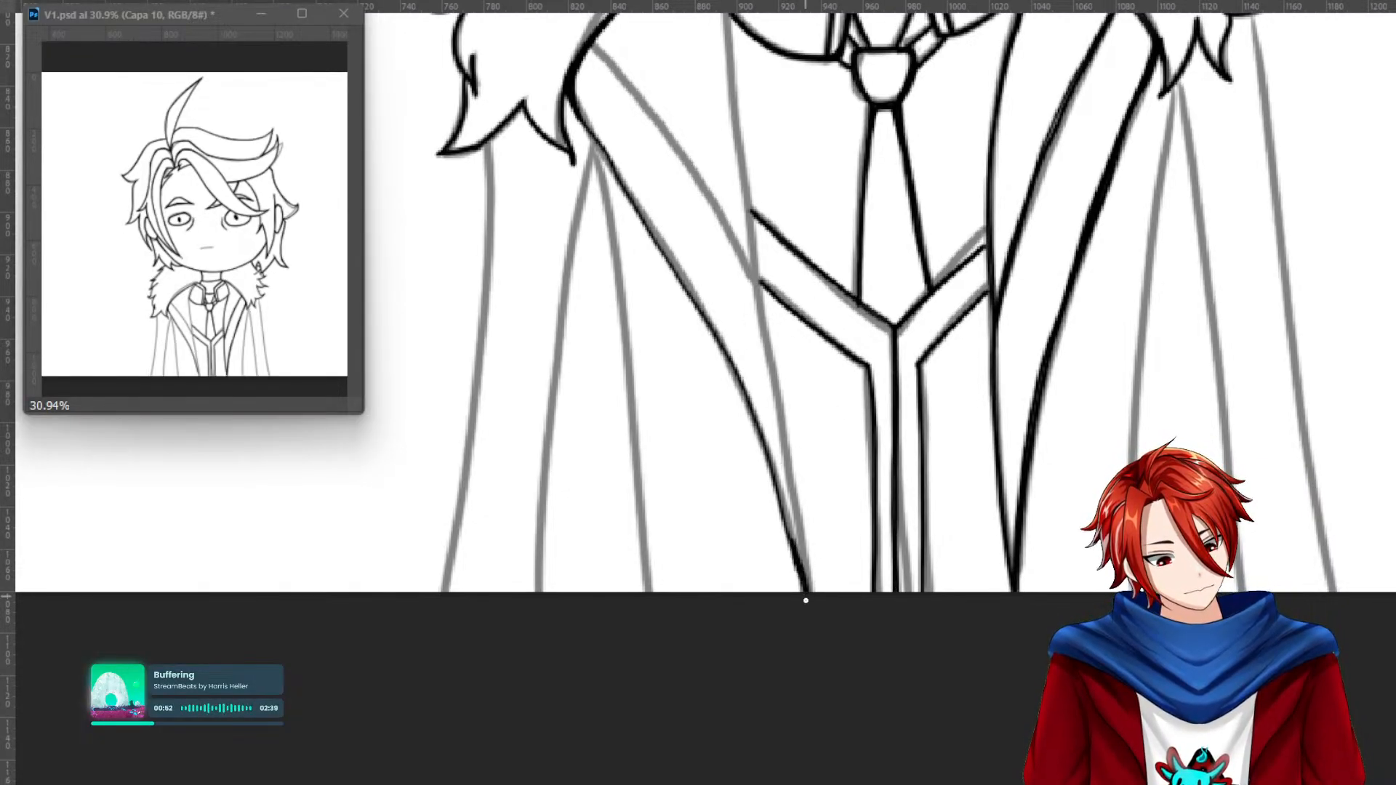
mouse_move(799, 565)
mouse_down()
mouse_move(732, 365)
mouse_move(567, 95)
mouse_move(629, 202)
mouse_up()
key(ctrl+z)
Thicken the middle and lower part of the left coat flap's outer edge and extend it to the canvas edge.
key(r)
mouse_move(1103, 346)
mouse_down()
mouse_move(1041, 262)
mouse_move(639, 298)
mouse_up()
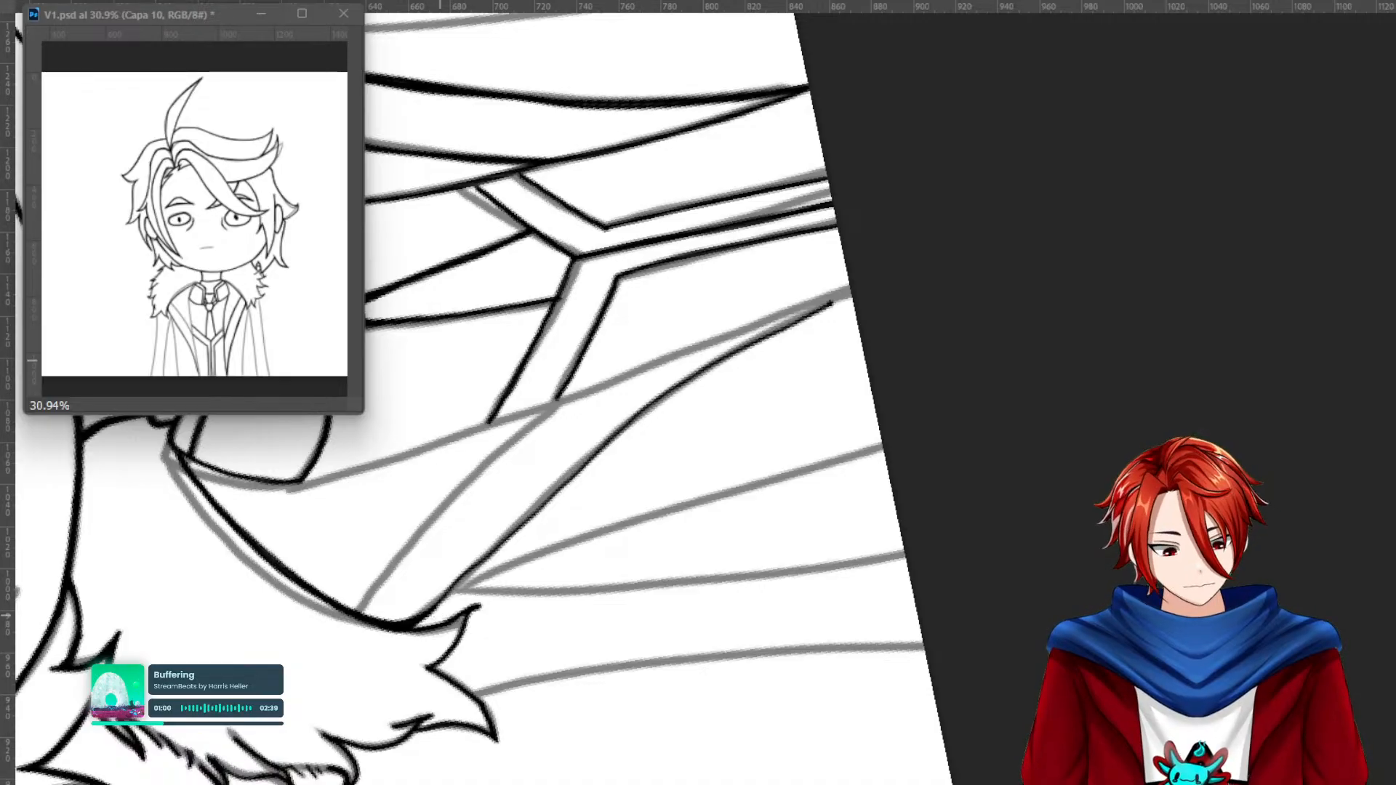
mouse_move(421, 619)
mouse_down()
mouse_move(653, 404)
mouse_move(852, 293)
mouse_move(620, 429)
mouse_move(412, 629)
mouse_move(630, 427)
mouse_move(851, 295)
mouse_move(570, 472)
mouse_move(781, 326)
mouse_up()
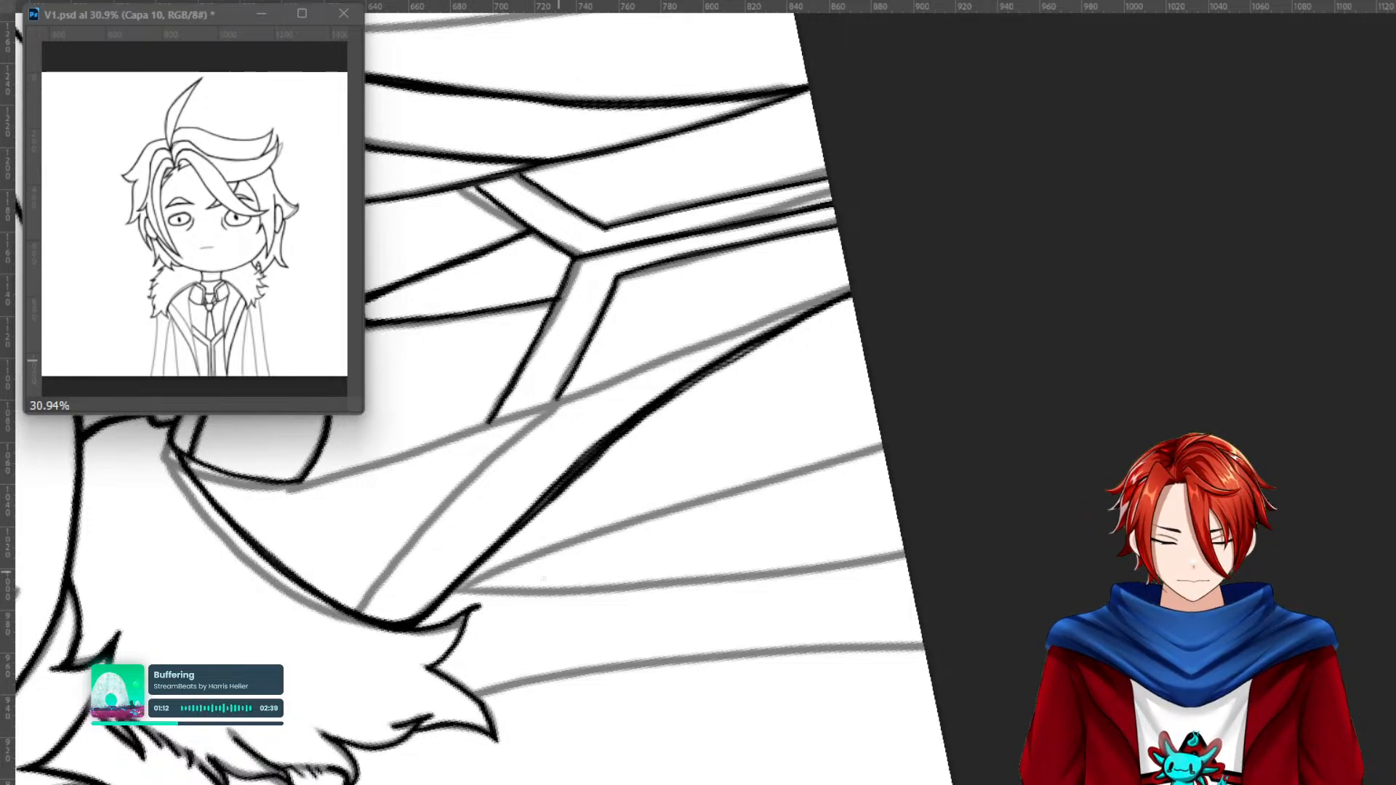
mouse_move(497, 552)
mouse_down()
mouse_move(618, 440)
mouse_move(589, 469)
mouse_move(851, 304)
mouse_up()
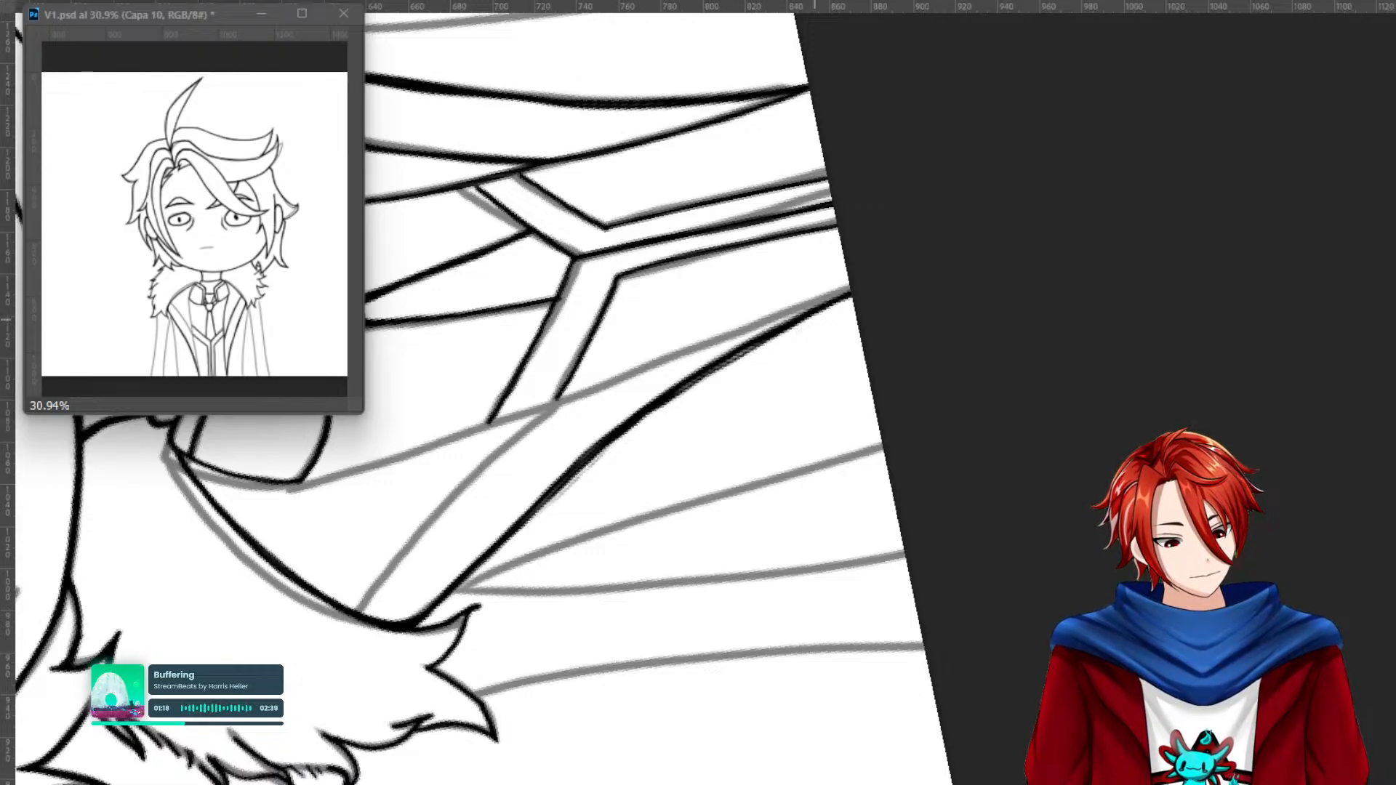
drag(760, 341, 671, 401)
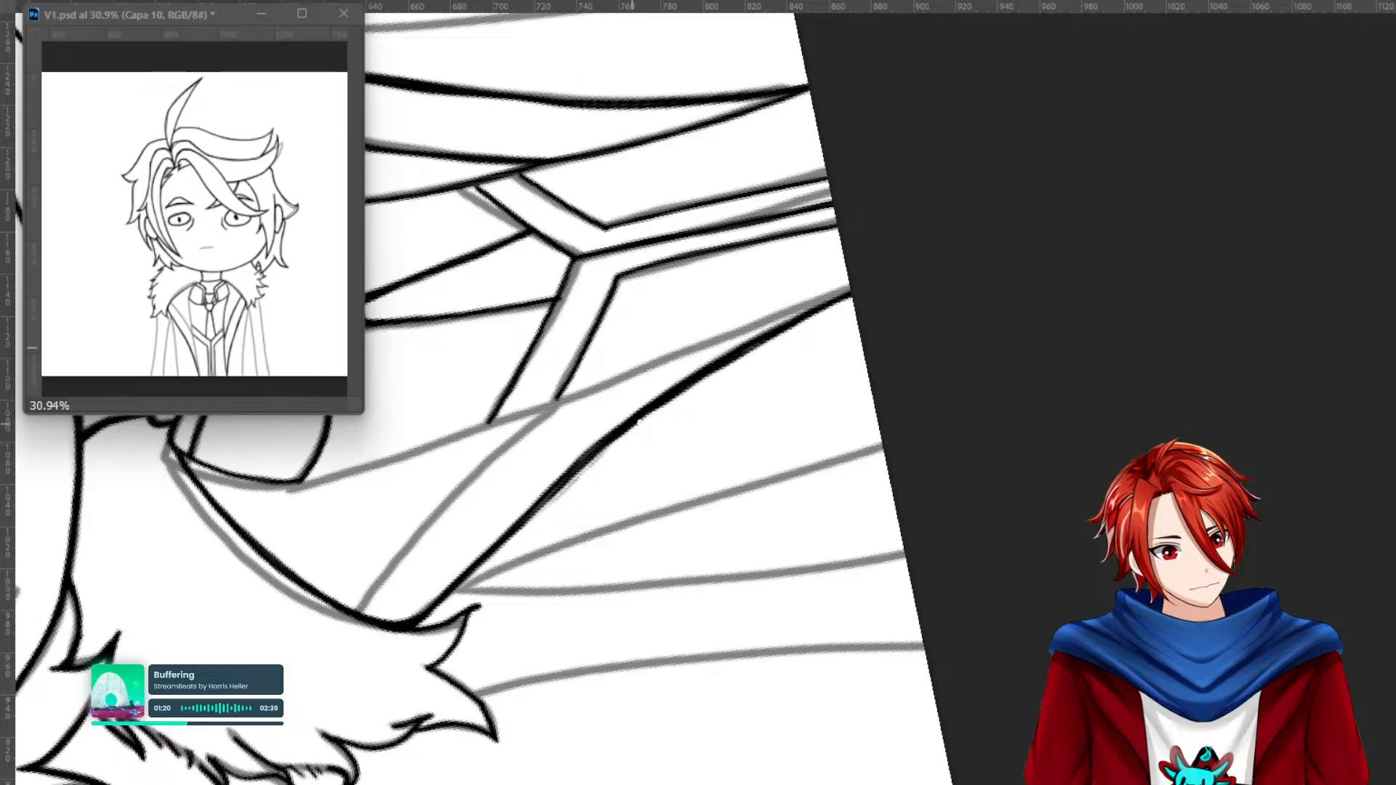
key(Escape)
Ink the left coat flap's inner edge from the collar to the canvas edge, plus its inner fold up to the fur.
mouse_move(786, 351)
mouse_down()
mouse_move(788, 502)
mouse_move(777, 497)
mouse_up()
mouse_move(726, 158)
mouse_down()
mouse_move(735, 326)
mouse_move(798, 749)
mouse_move(725, 172)
mouse_up()
key(r)
drag(711, 421, 728, 414)
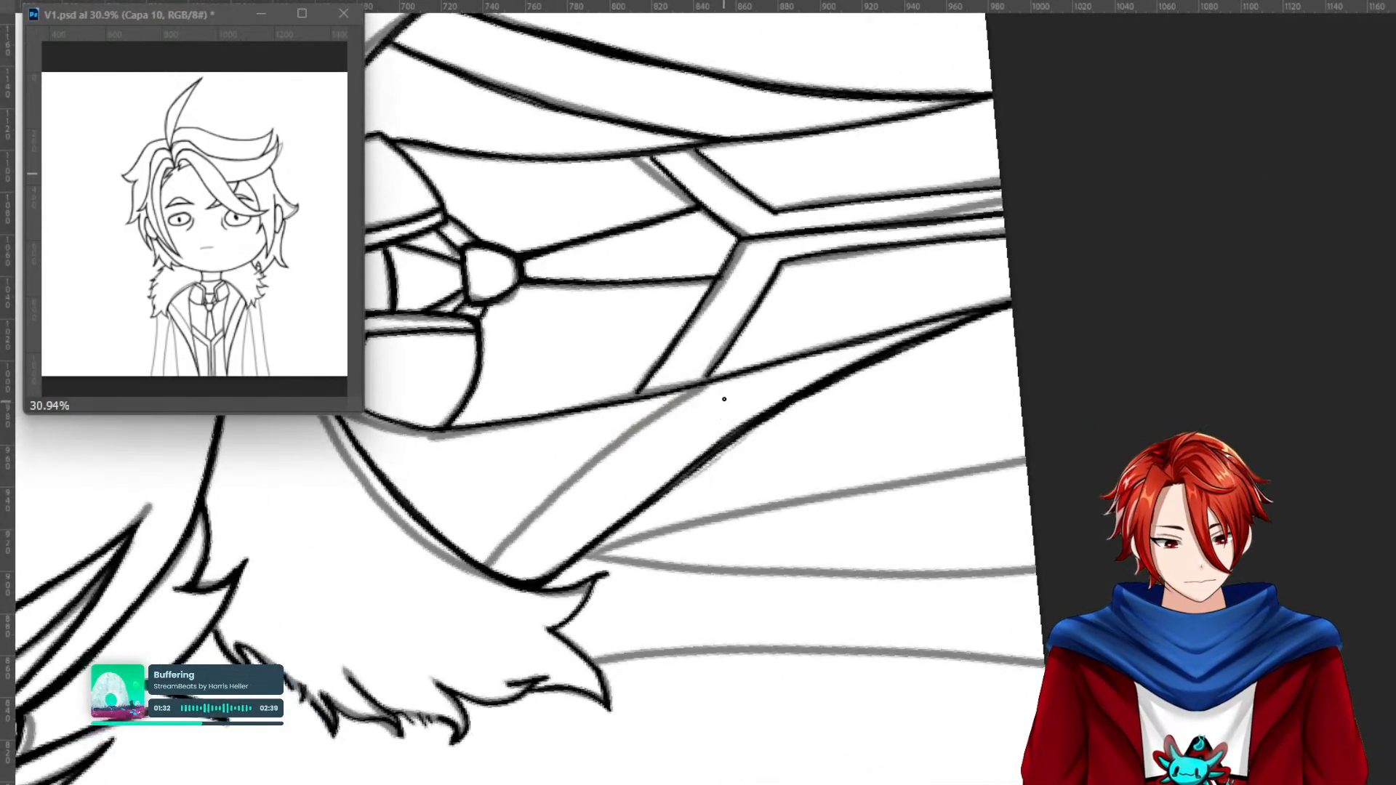
mouse_move(730, 378)
mouse_down()
mouse_move(614, 449)
mouse_move(486, 571)
mouse_move(605, 454)
mouse_move(727, 378)
mouse_move(597, 460)
mouse_move(501, 553)
mouse_up()
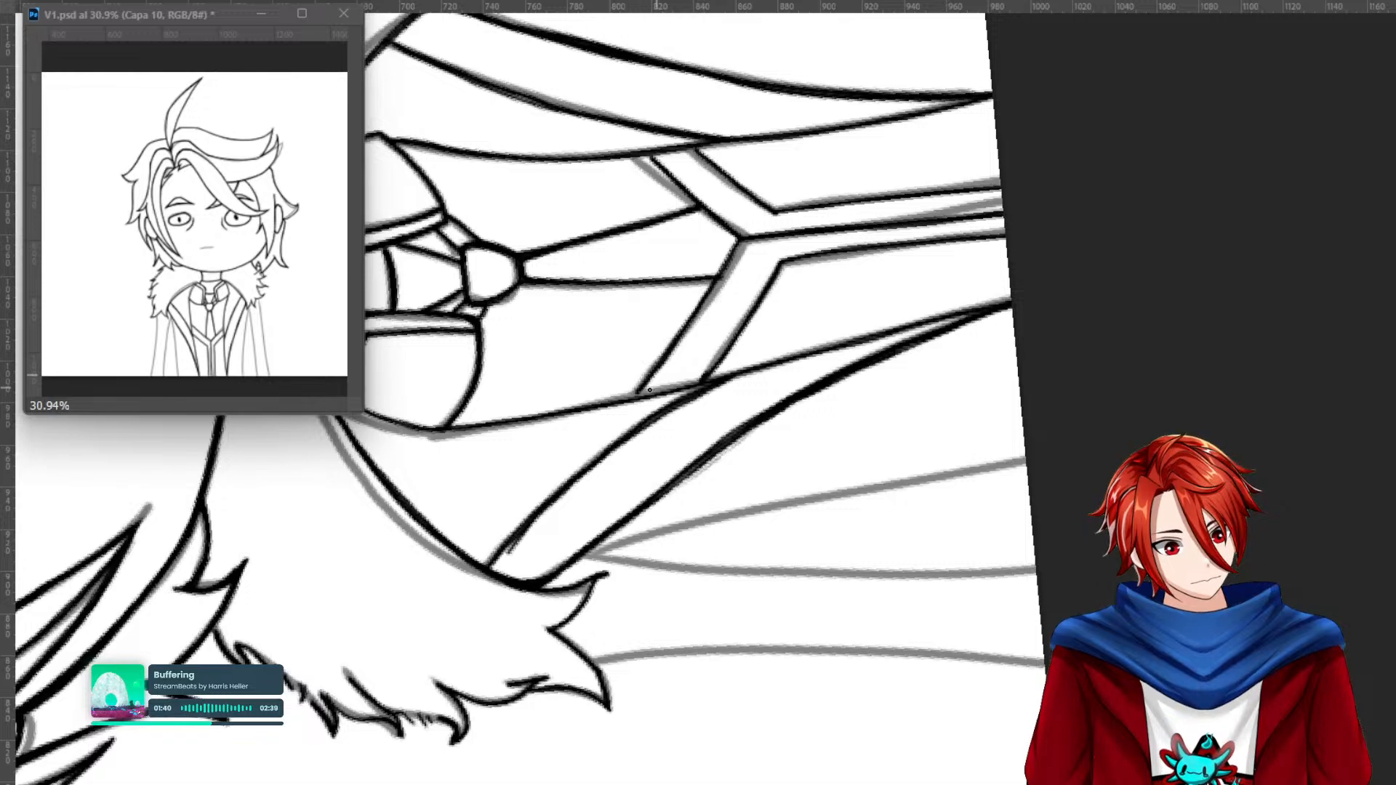
key(Escape)
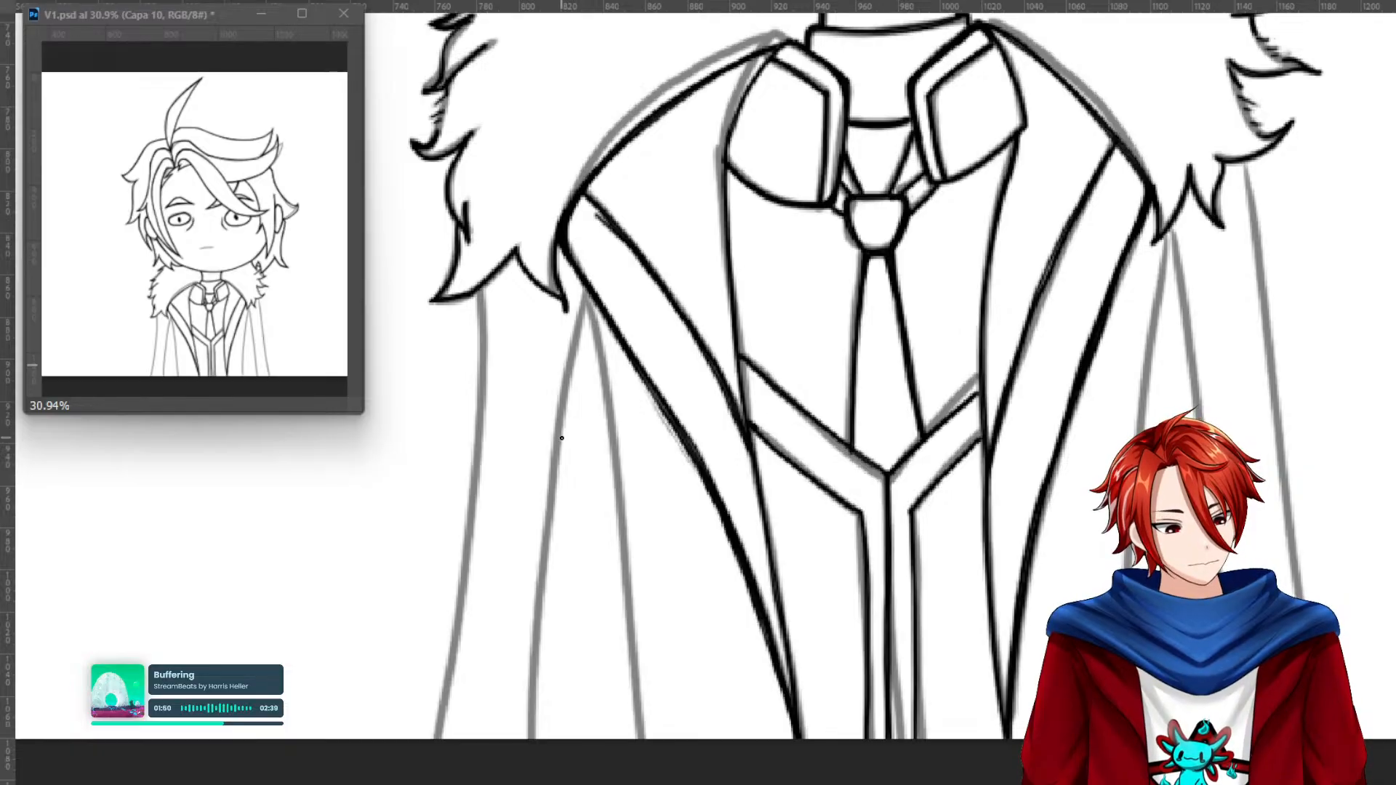
key(ctrl+comma)
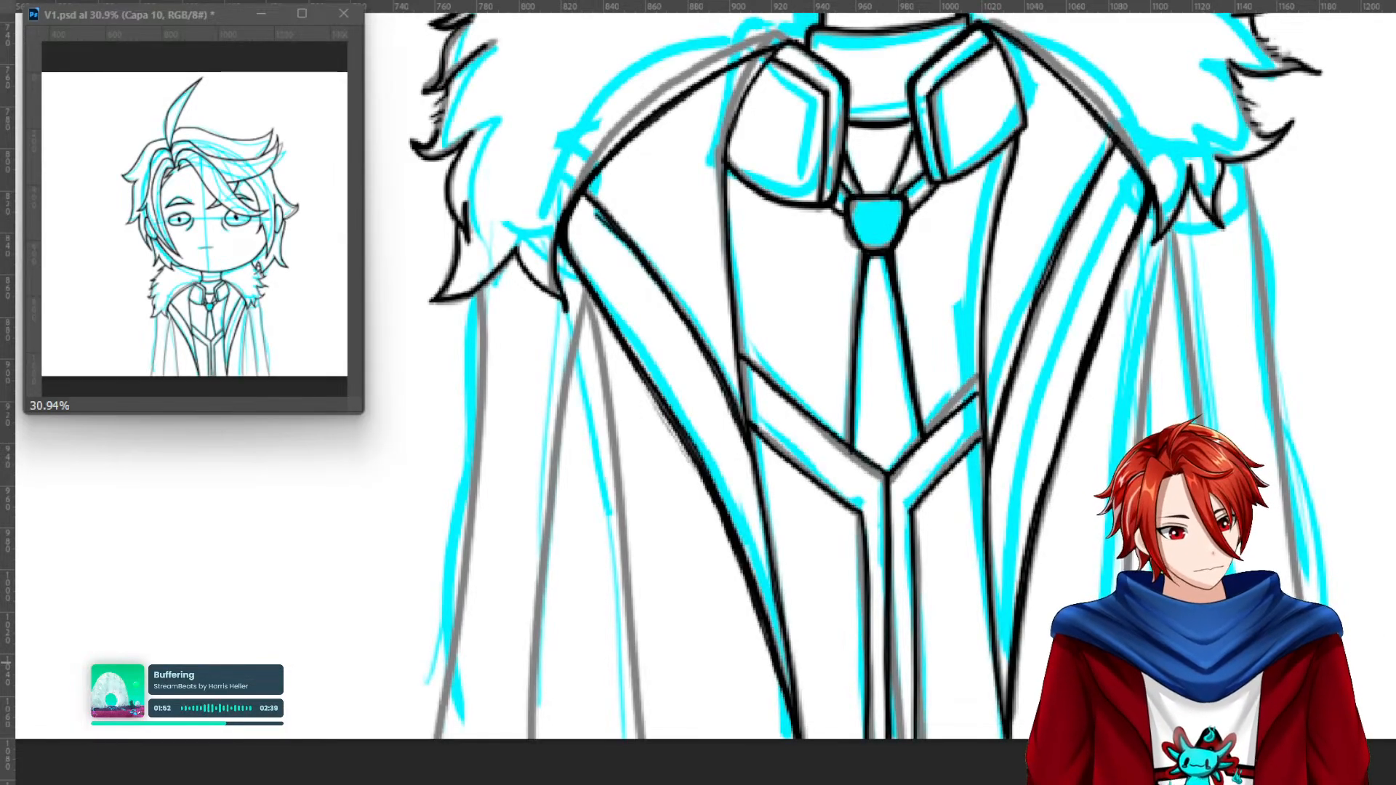
key(ctrl+comma)
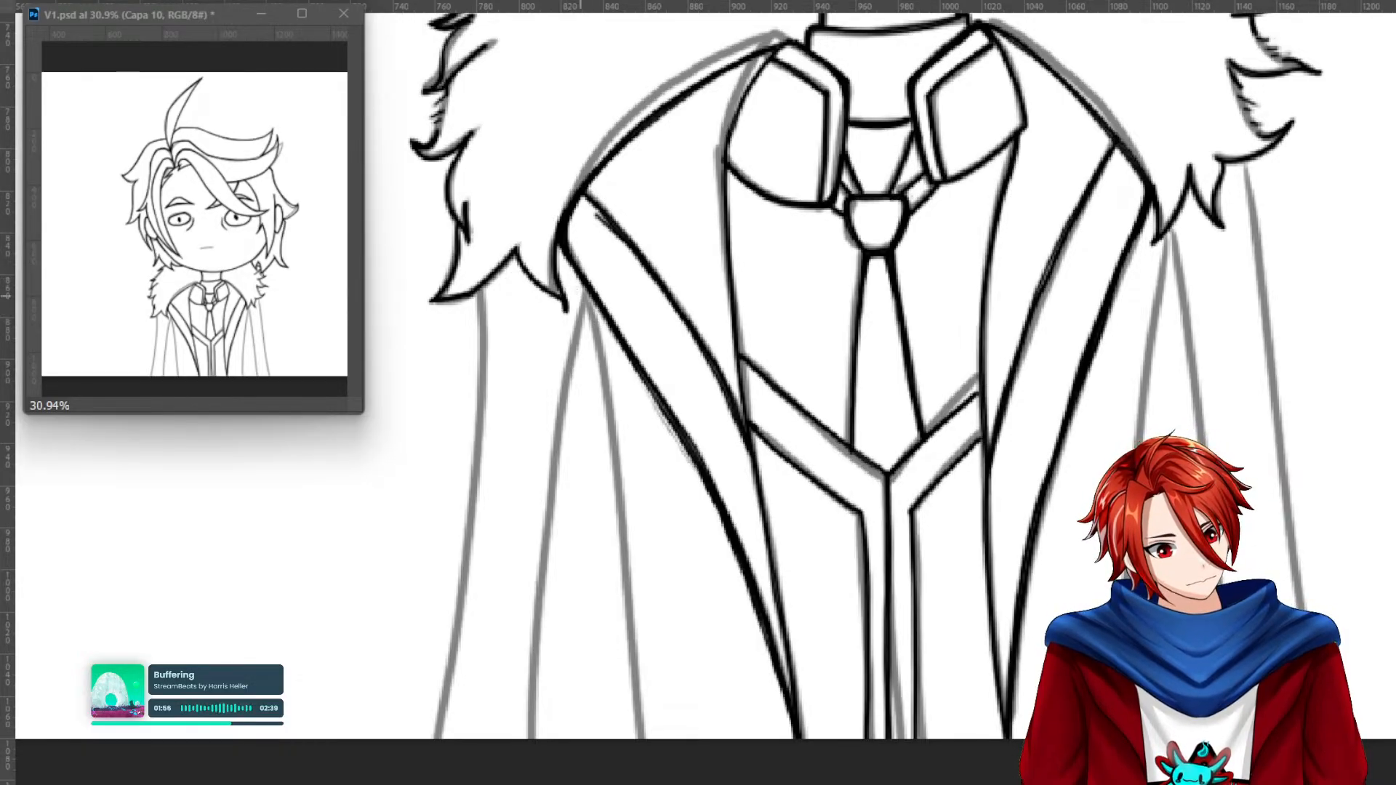
drag(571, 268, 606, 430)
key(ctrl+z)
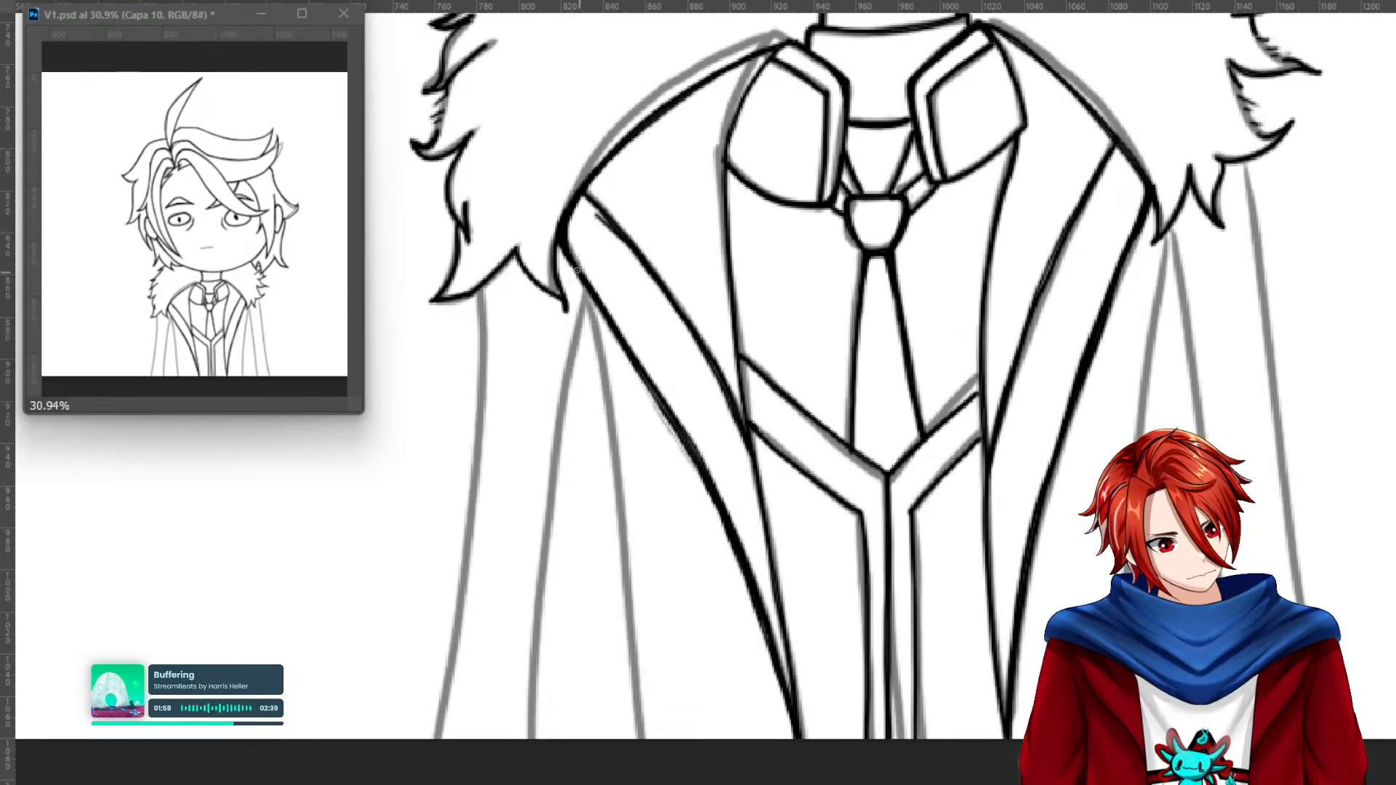
mouse_move(572, 269)
mouse_down()
mouse_move(610, 436)
mouse_move(571, 263)
mouse_move(616, 467)
mouse_up()
key(ctrl+z)
key(ctrl+z)
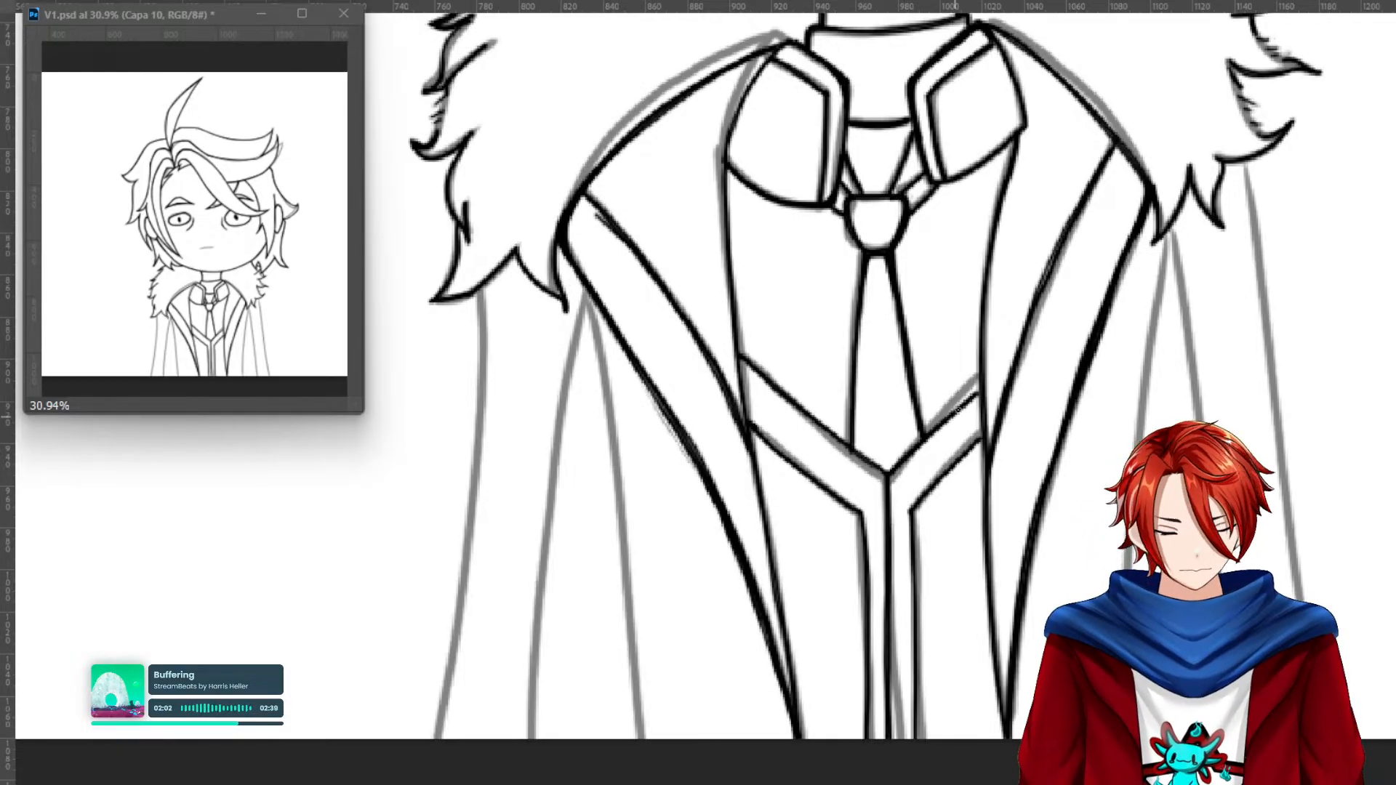
Ink the coat's curved fold line from the left flap's outer edge just below the fur down to the canvas edge.
key(r)
drag(975, 373, 514, 360)
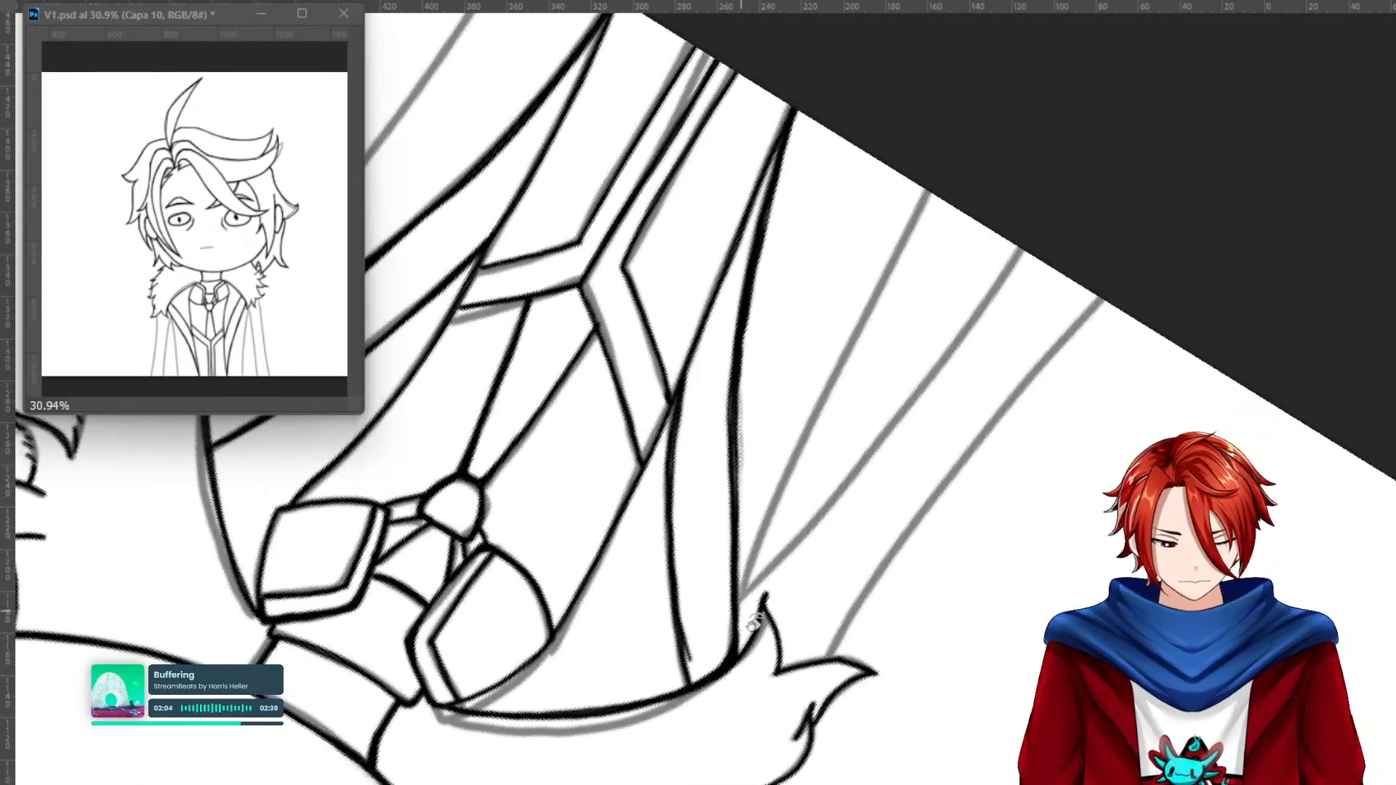
mouse_move(735, 596)
mouse_down()
mouse_move(799, 429)
mouse_move(738, 604)
mouse_move(794, 459)
mouse_move(957, 229)
mouse_up()
key(ctrl+z)
key(ctrl+z)
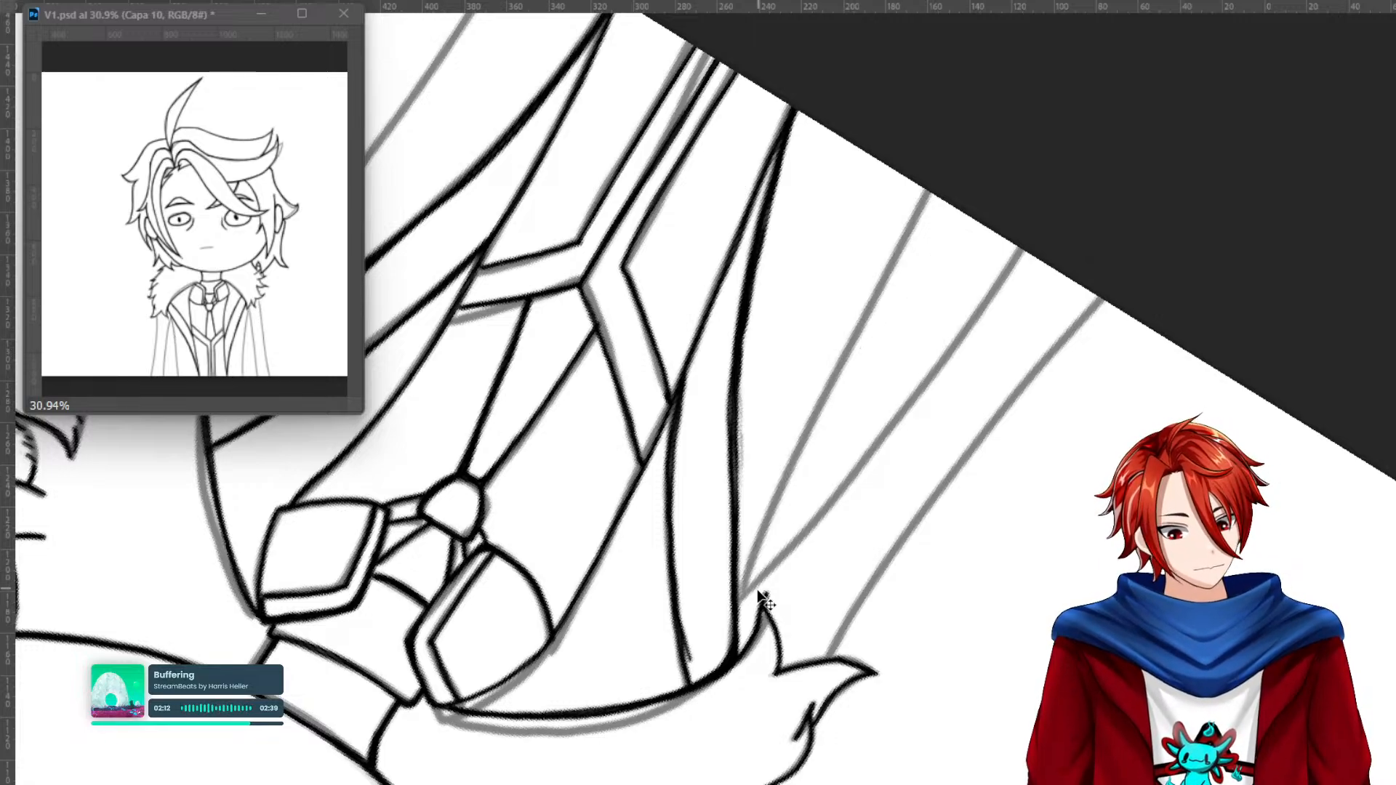
mouse_move(739, 609)
mouse_down()
mouse_move(802, 420)
mouse_move(942, 195)
mouse_move(835, 358)
mouse_move(731, 618)
mouse_move(751, 533)
mouse_move(908, 231)
mouse_up()
drag(821, 389, 740, 582)
key(Escape)
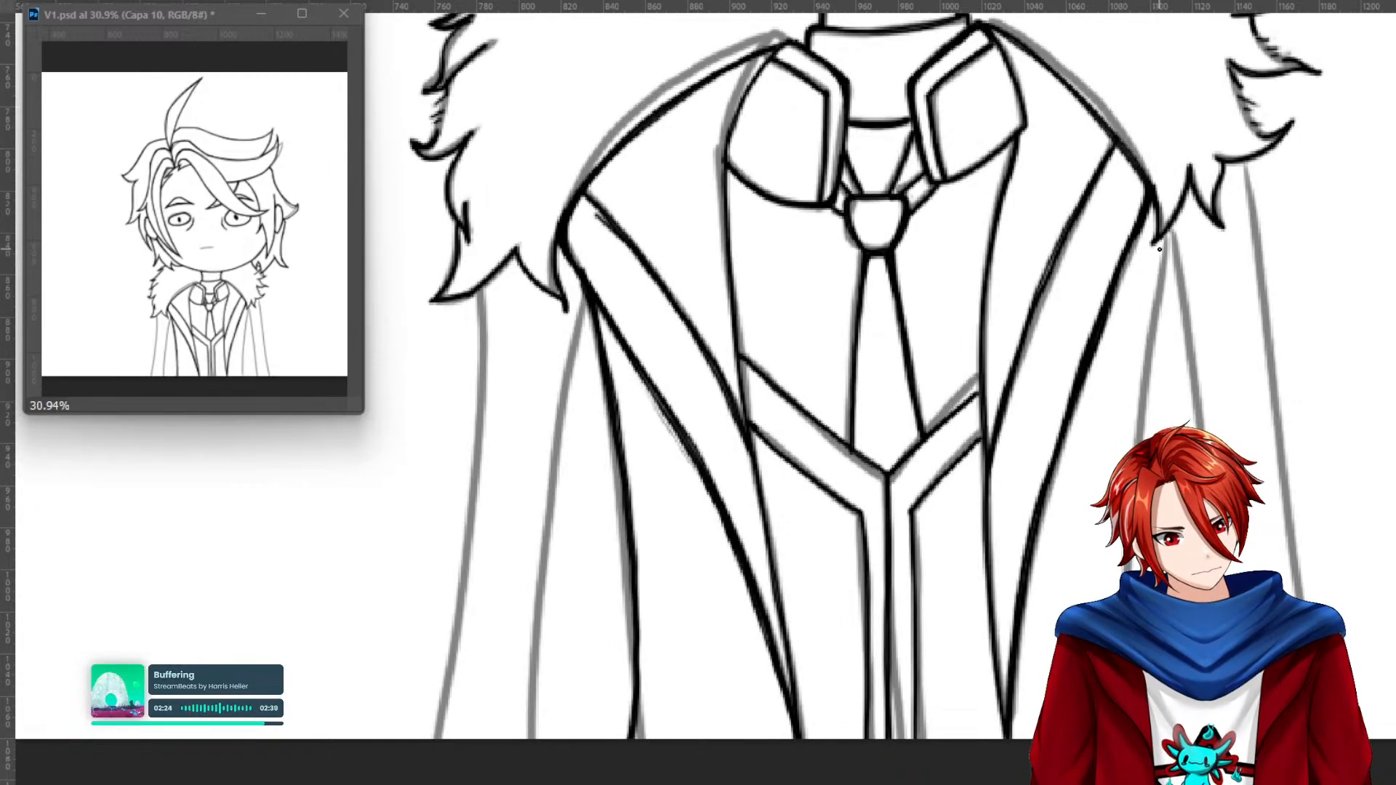
mouse_move(1150, 217)
mouse_down()
mouse_move(1135, 384)
mouse_move(1151, 205)
mouse_up()
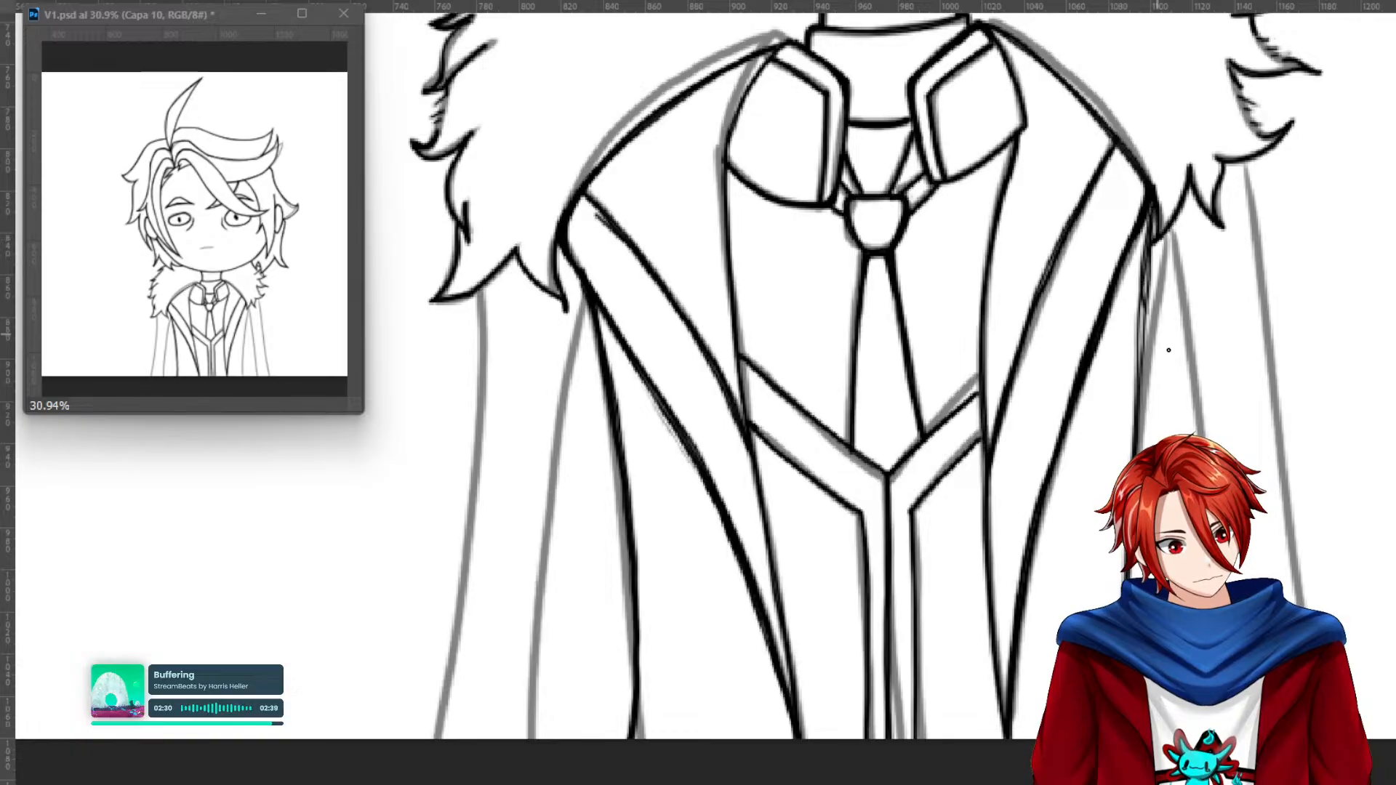
key(ctrl+z)
key(ctrl+z)
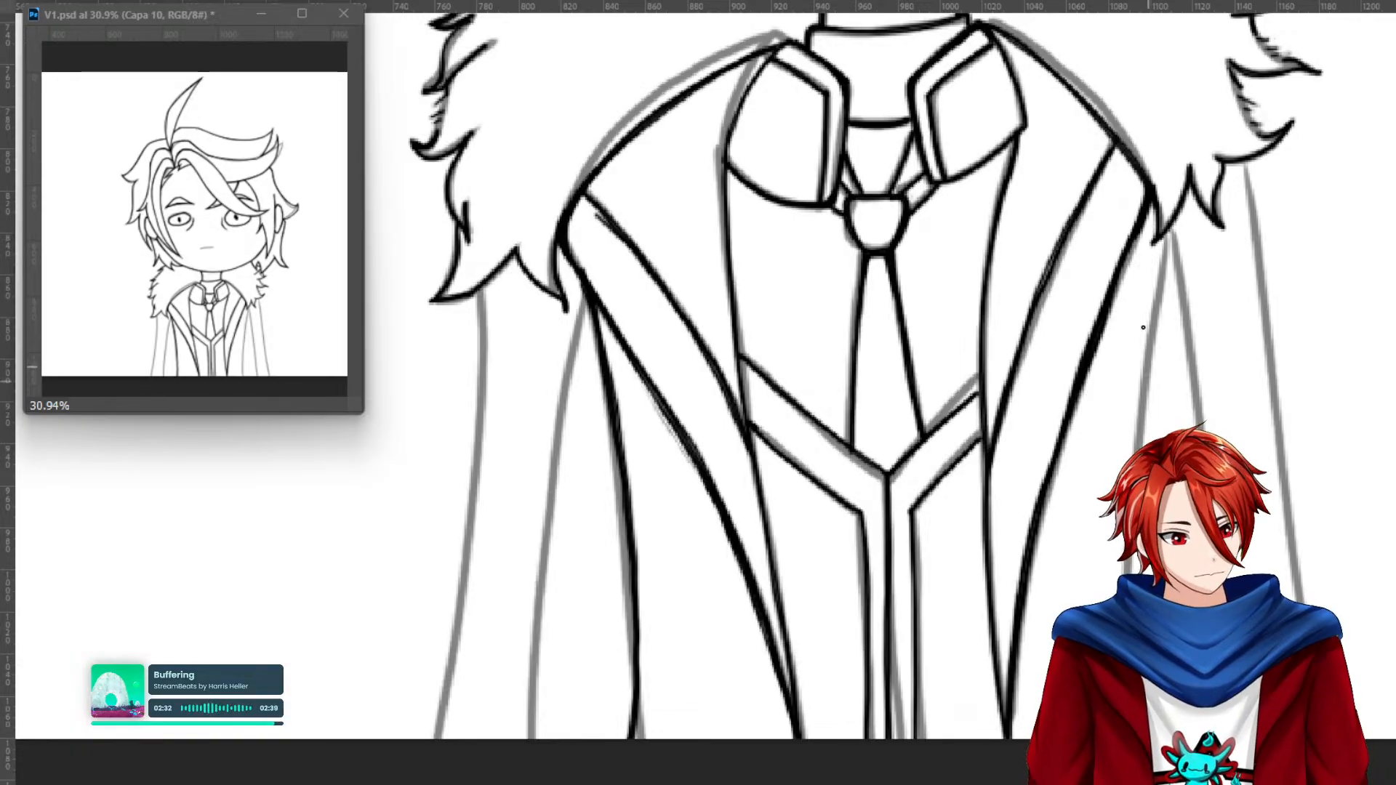
drag(1139, 234, 1120, 384)
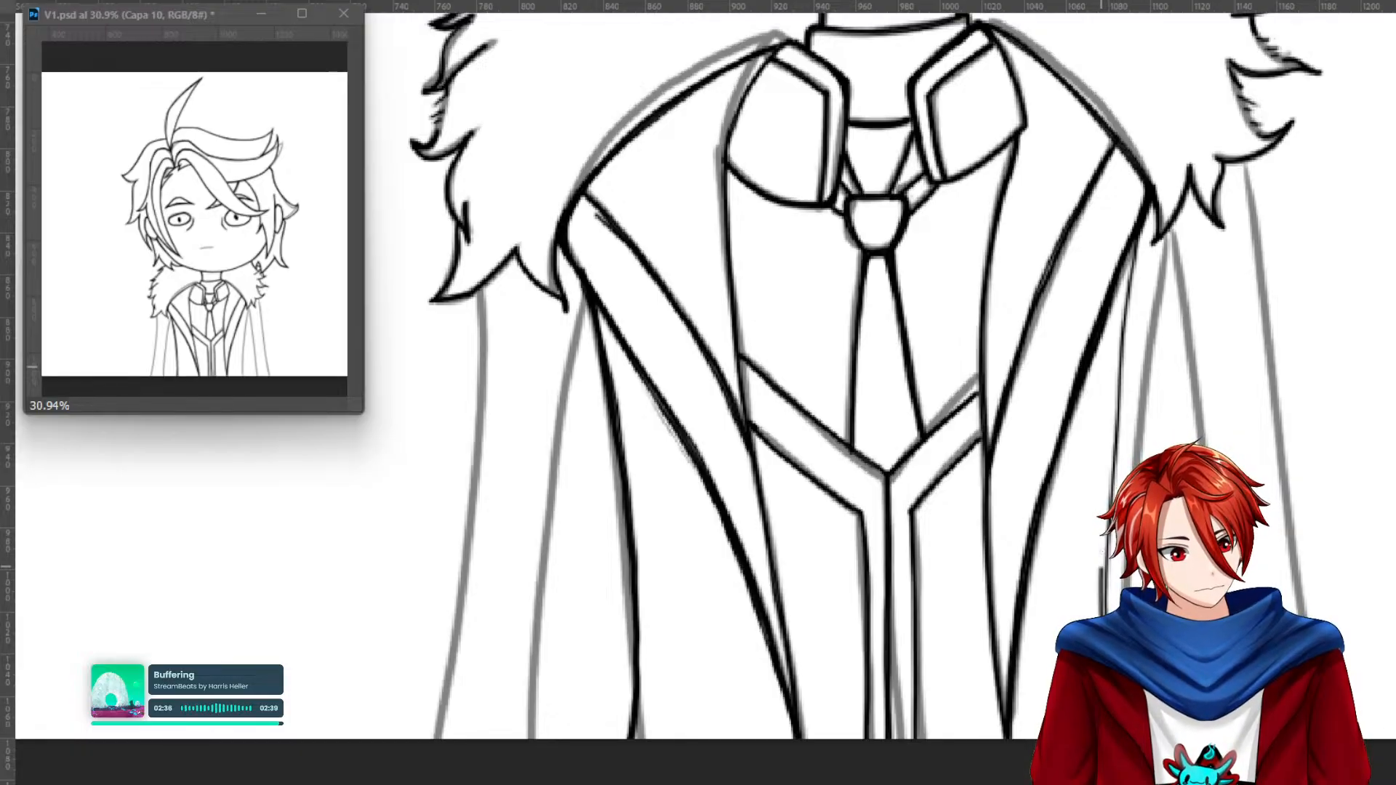
key(ctrl+z)
drag(1139, 239, 1111, 415)
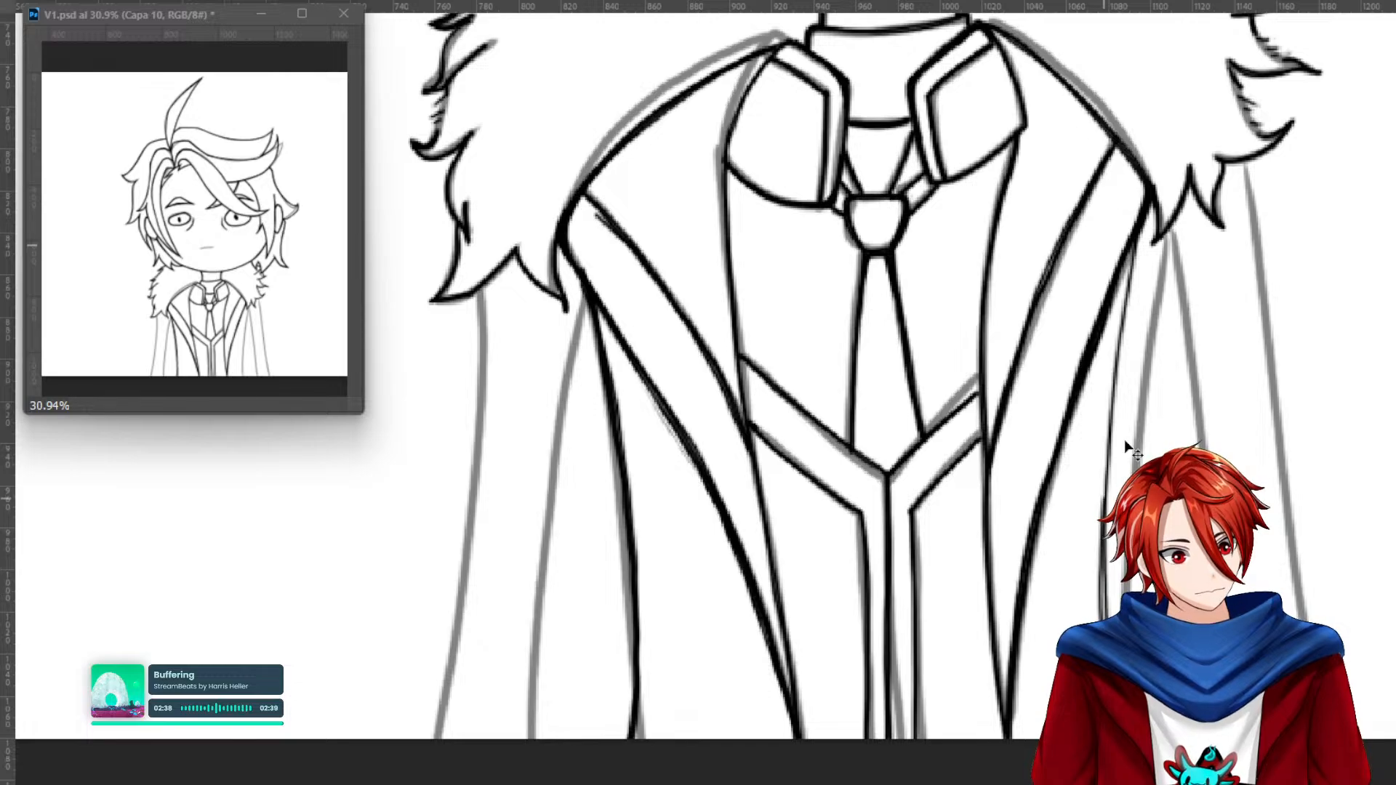
key(ctrl+z)
Ink the matching fold line from the right flap's outer edge just below the fur down to the canvas edge.
drag(1137, 244, 1114, 669)
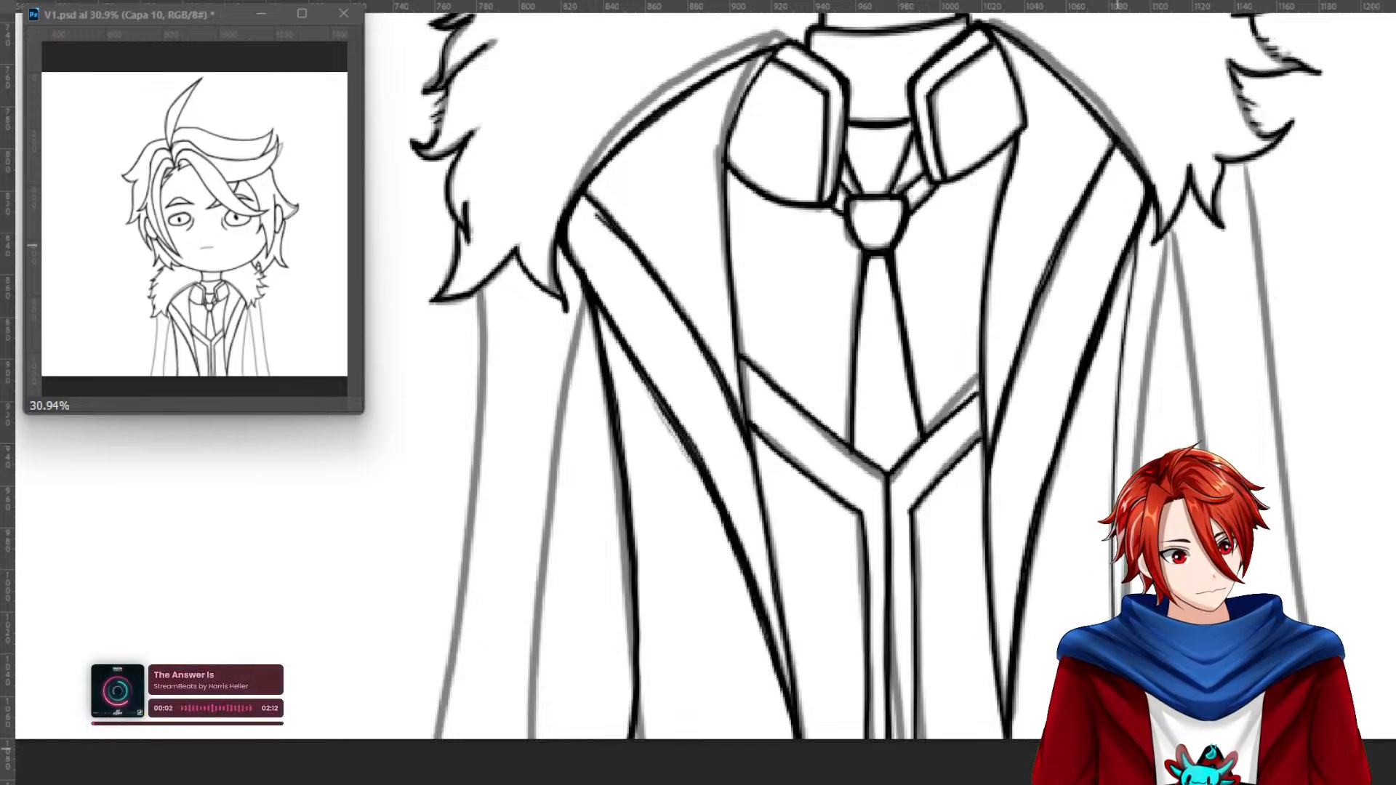
drag(1136, 240, 1115, 746)
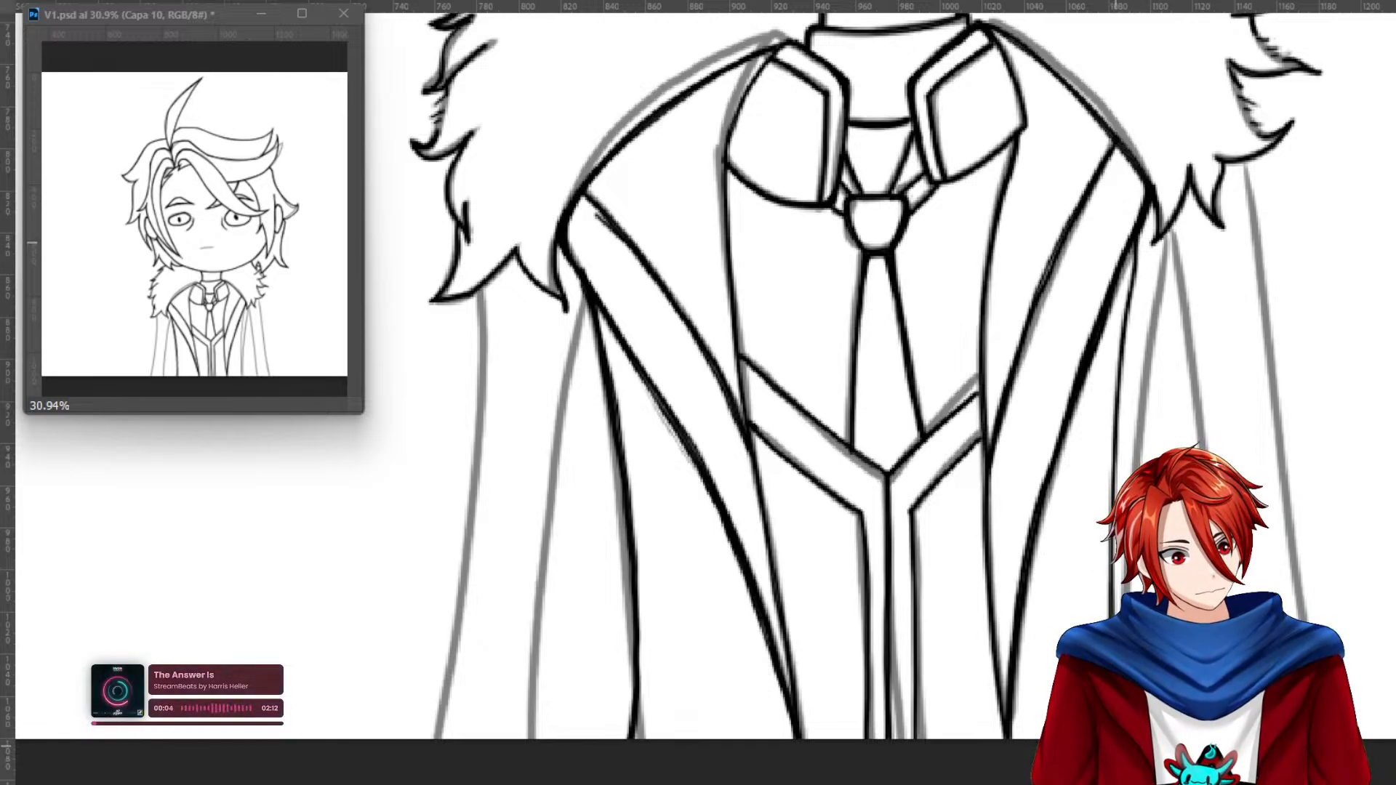
mouse_move(1125, 384)
mouse_down()
mouse_move(1133, 245)
mouse_move(1115, 436)
mouse_up()
key(ctrl+z)
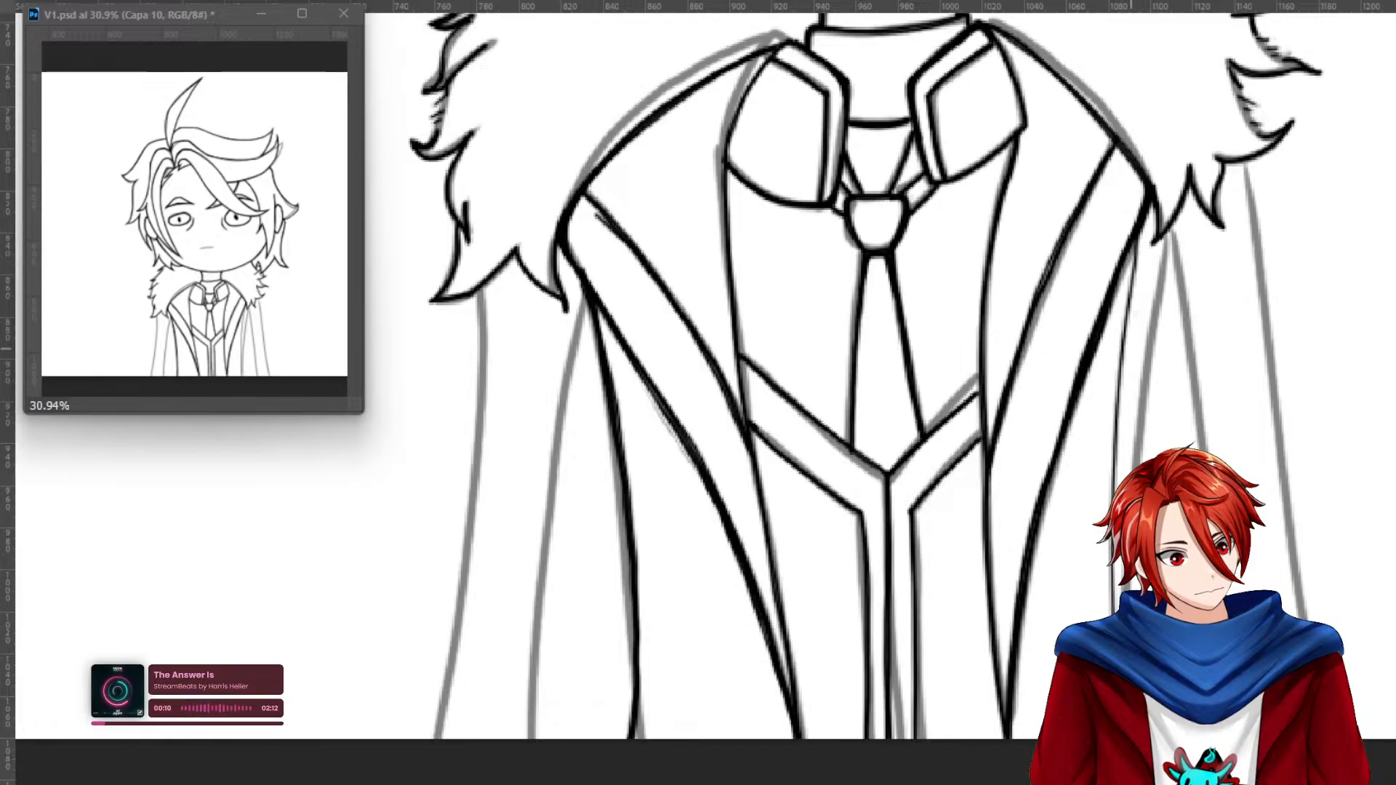
drag(1134, 235, 1112, 462)
drag(1111, 610, 1116, 740)
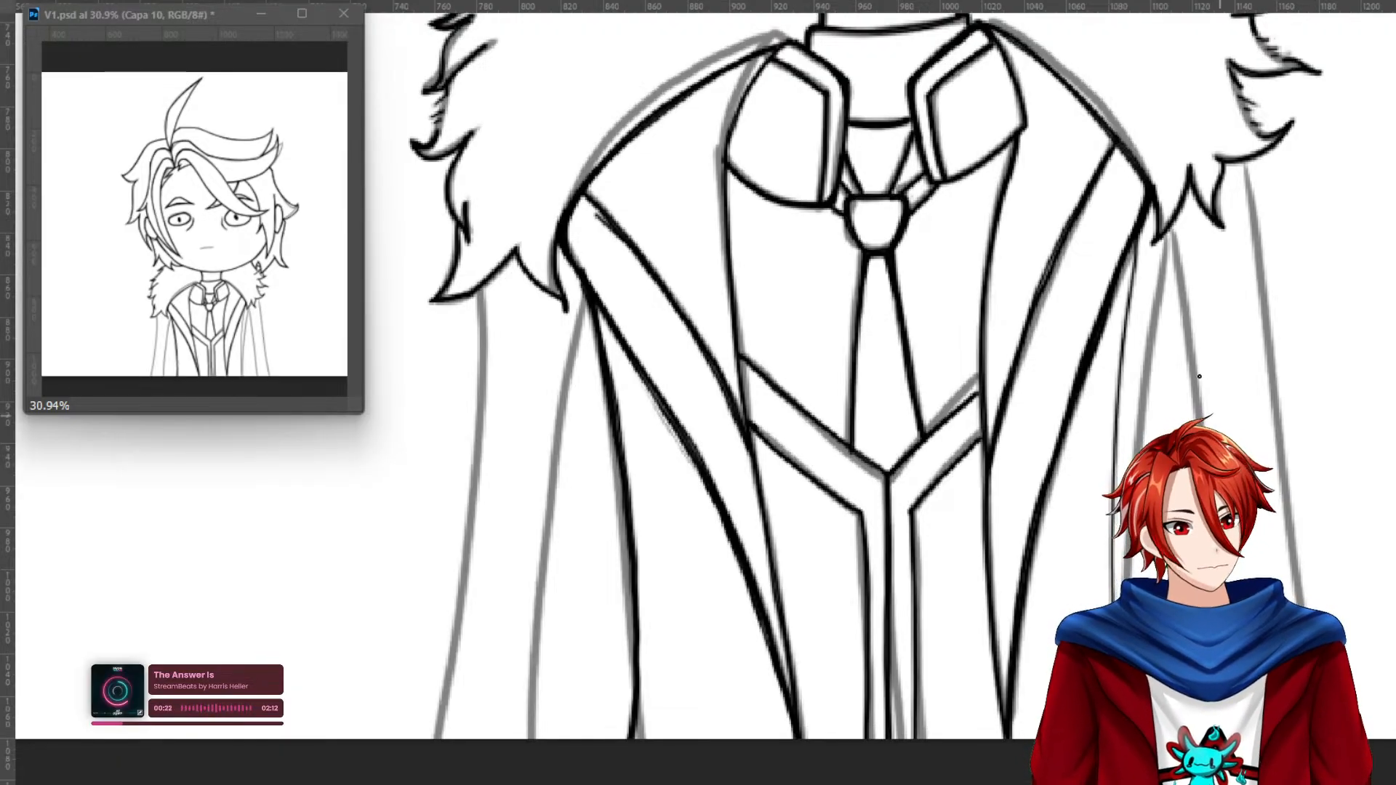
Thicken the right fold line along its length and erase the stray doubled stroke along its upper part.
drag(1135, 249, 1117, 575)
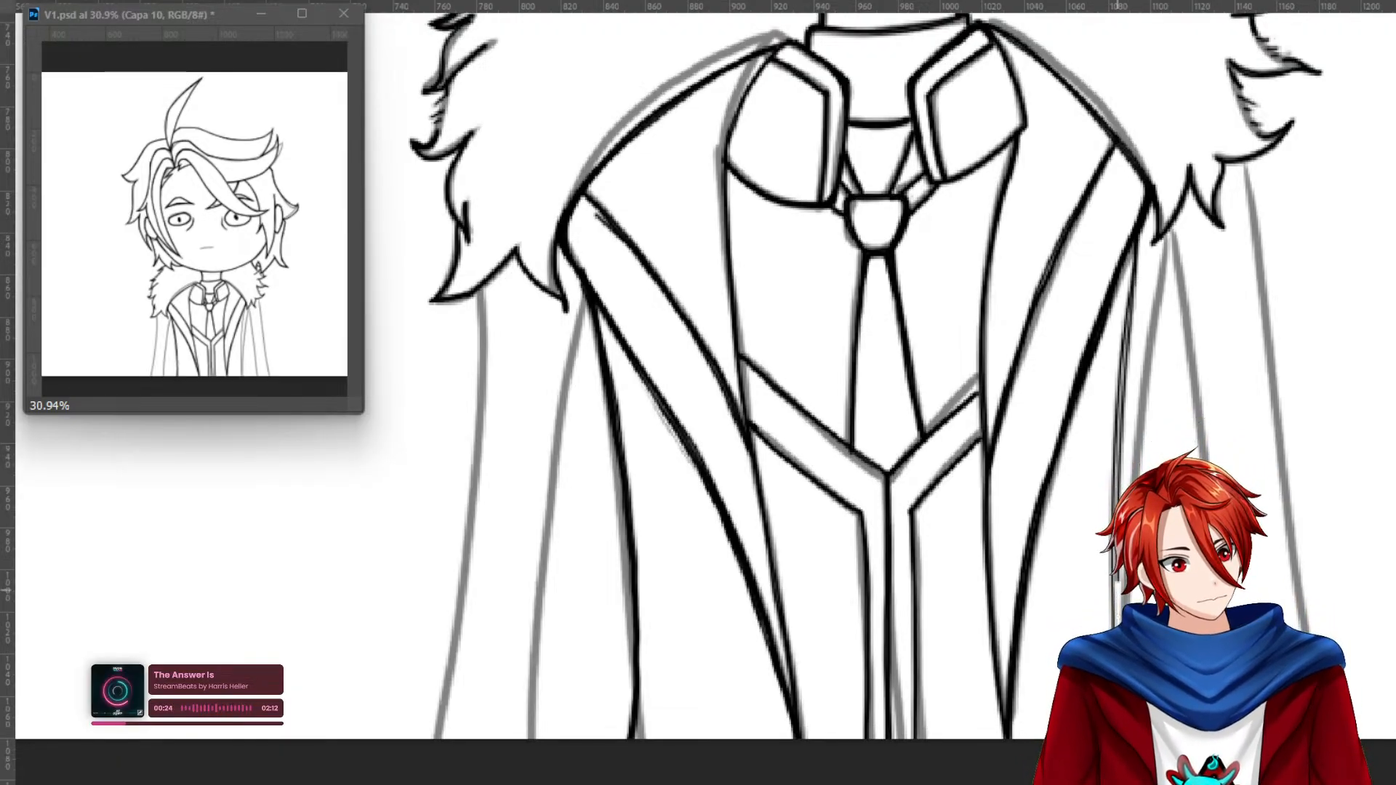
key(ctrl+z)
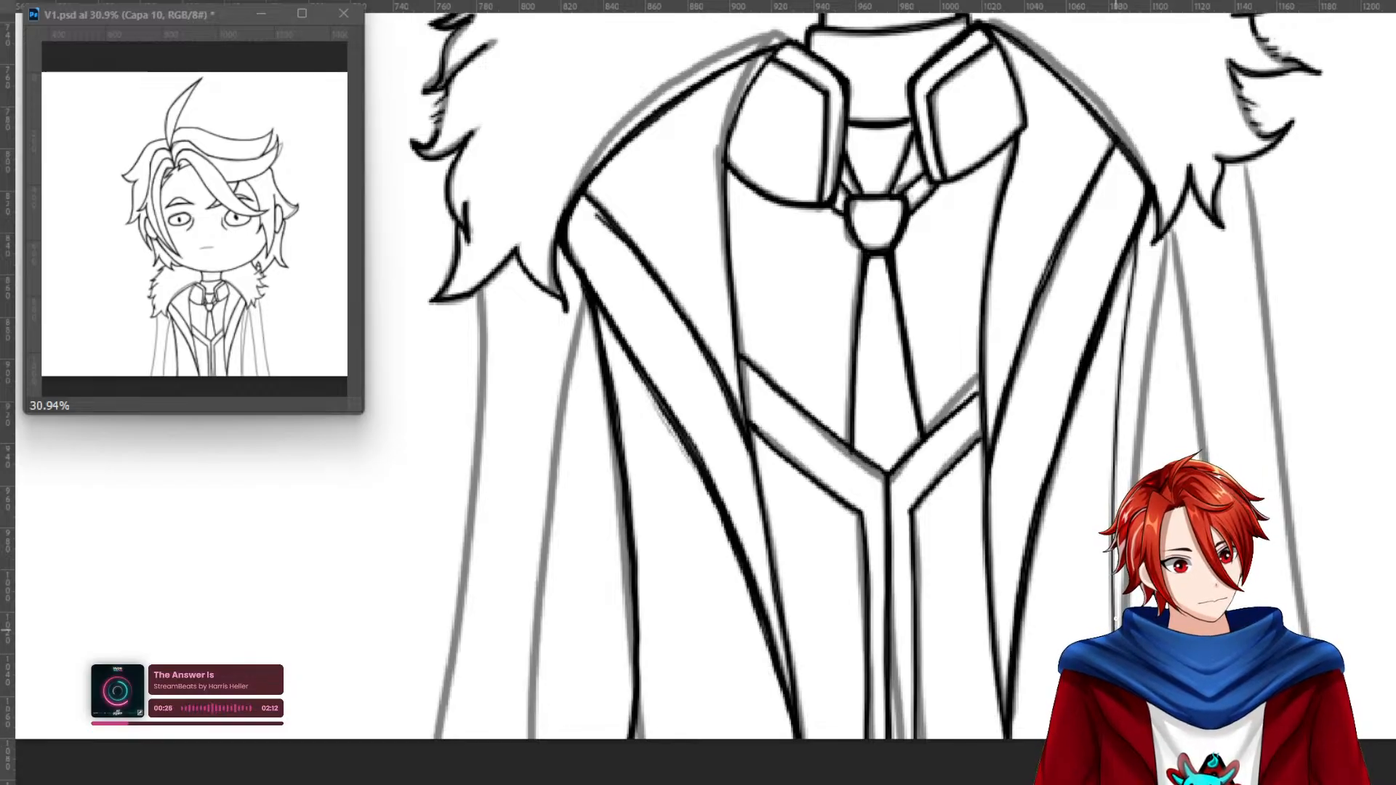
drag(1135, 244, 1111, 608)
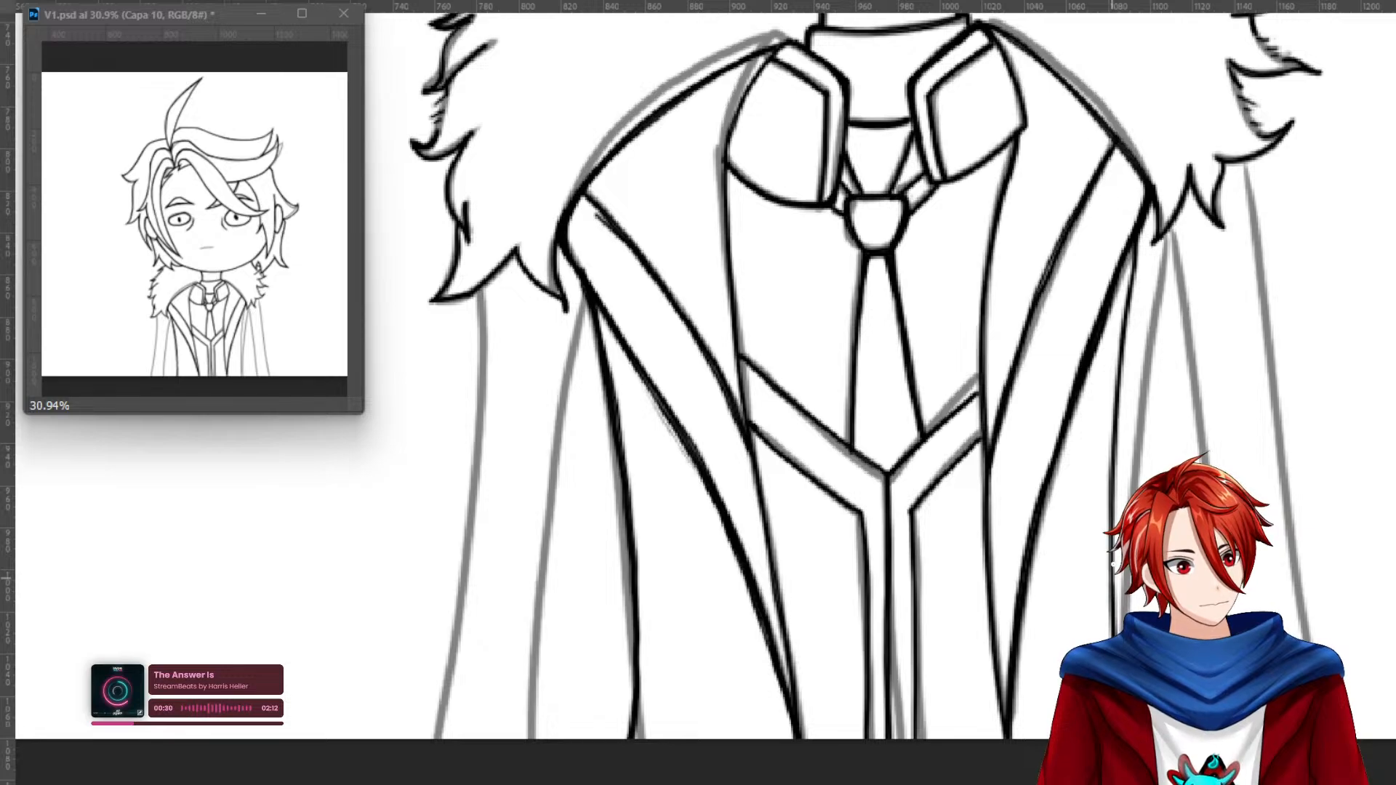
mouse_move(1117, 433)
mouse_down()
mouse_move(1135, 227)
mouse_move(1114, 447)
mouse_up()
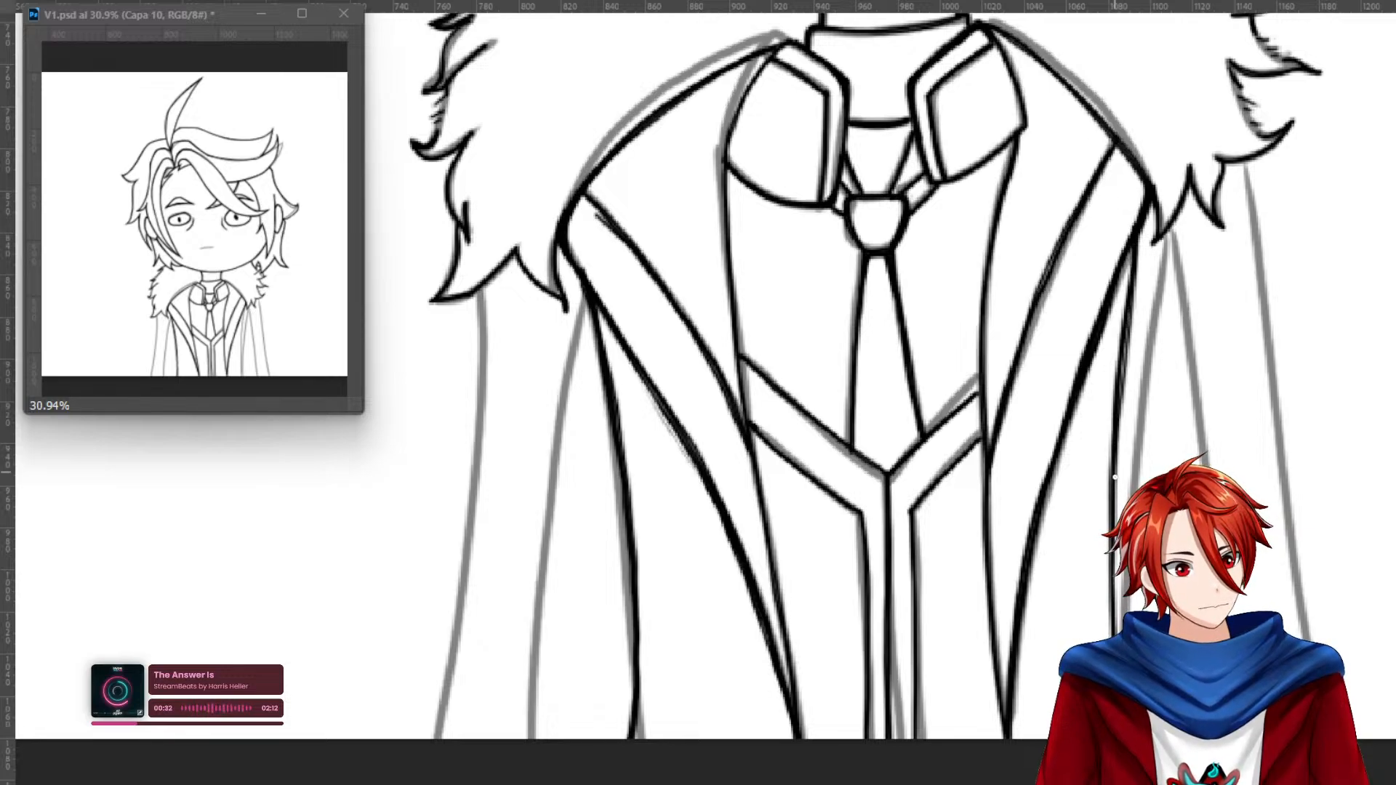
key(e)
drag(1135, 302, 1121, 427)
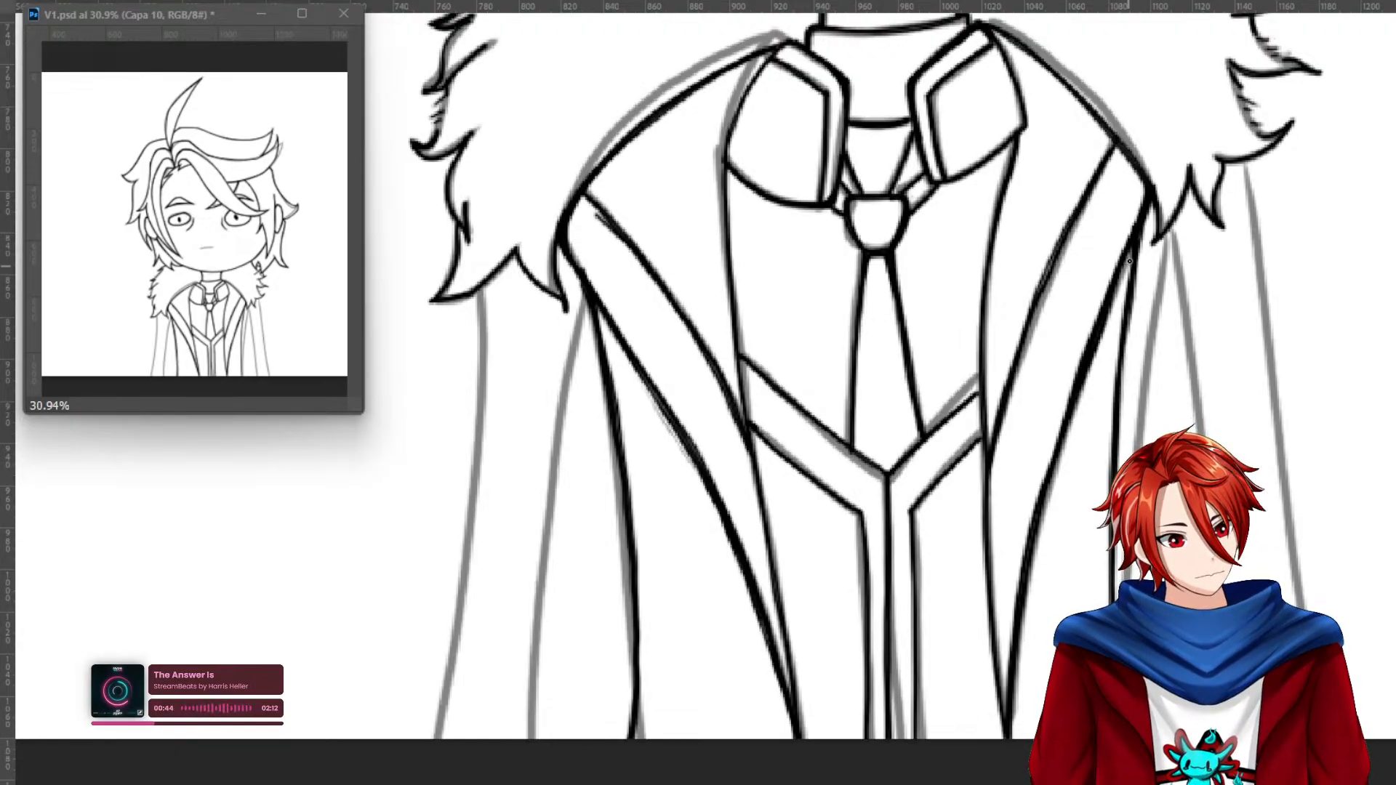
drag(1134, 249, 1110, 639)
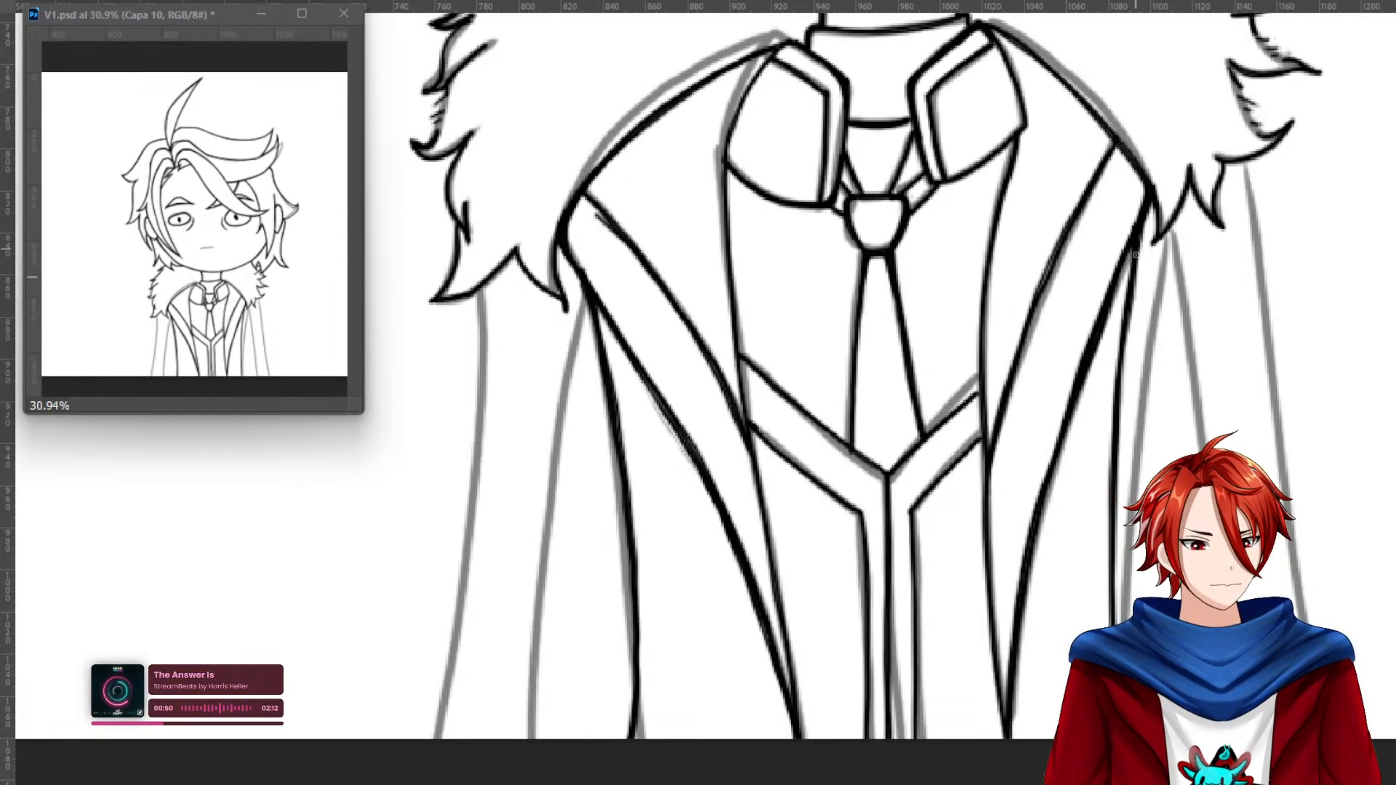
drag(1125, 335, 1119, 490)
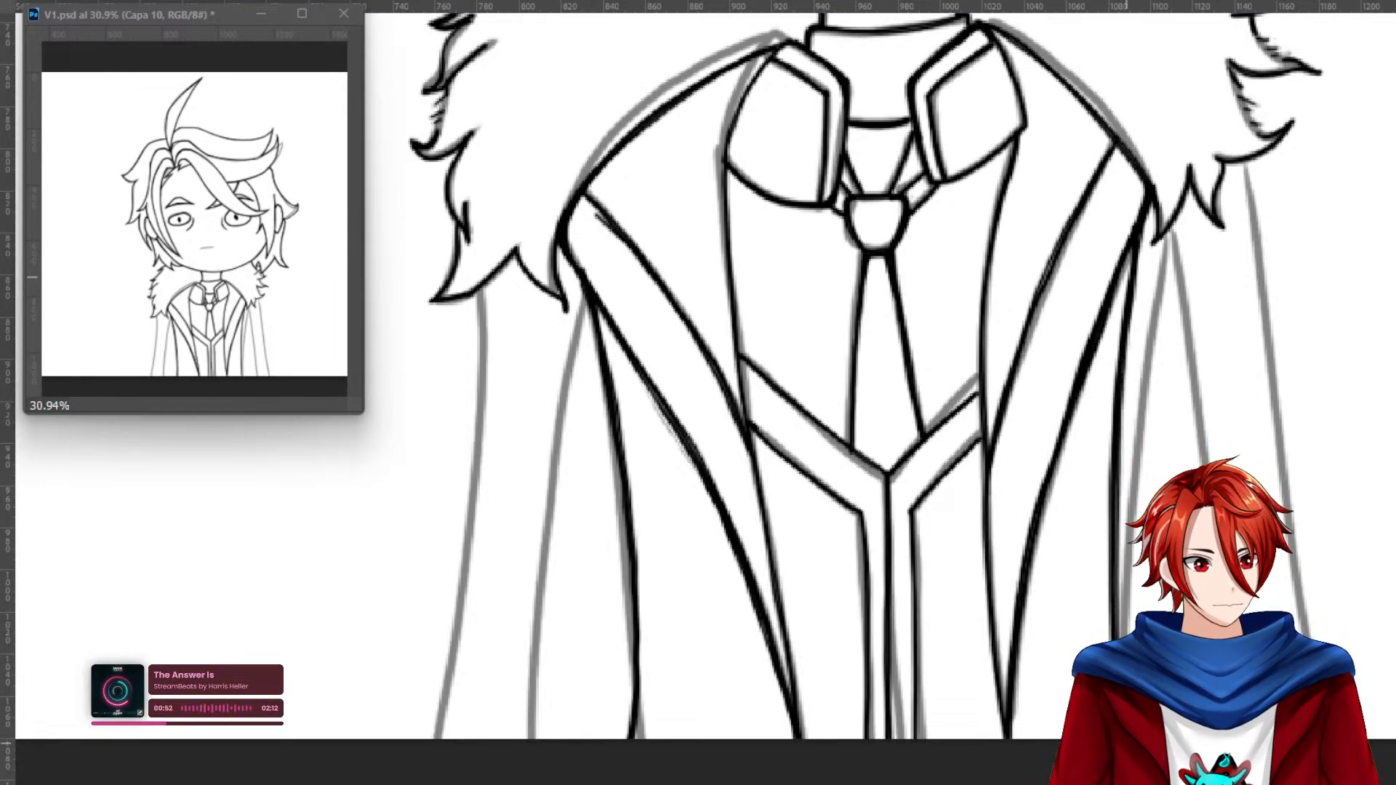
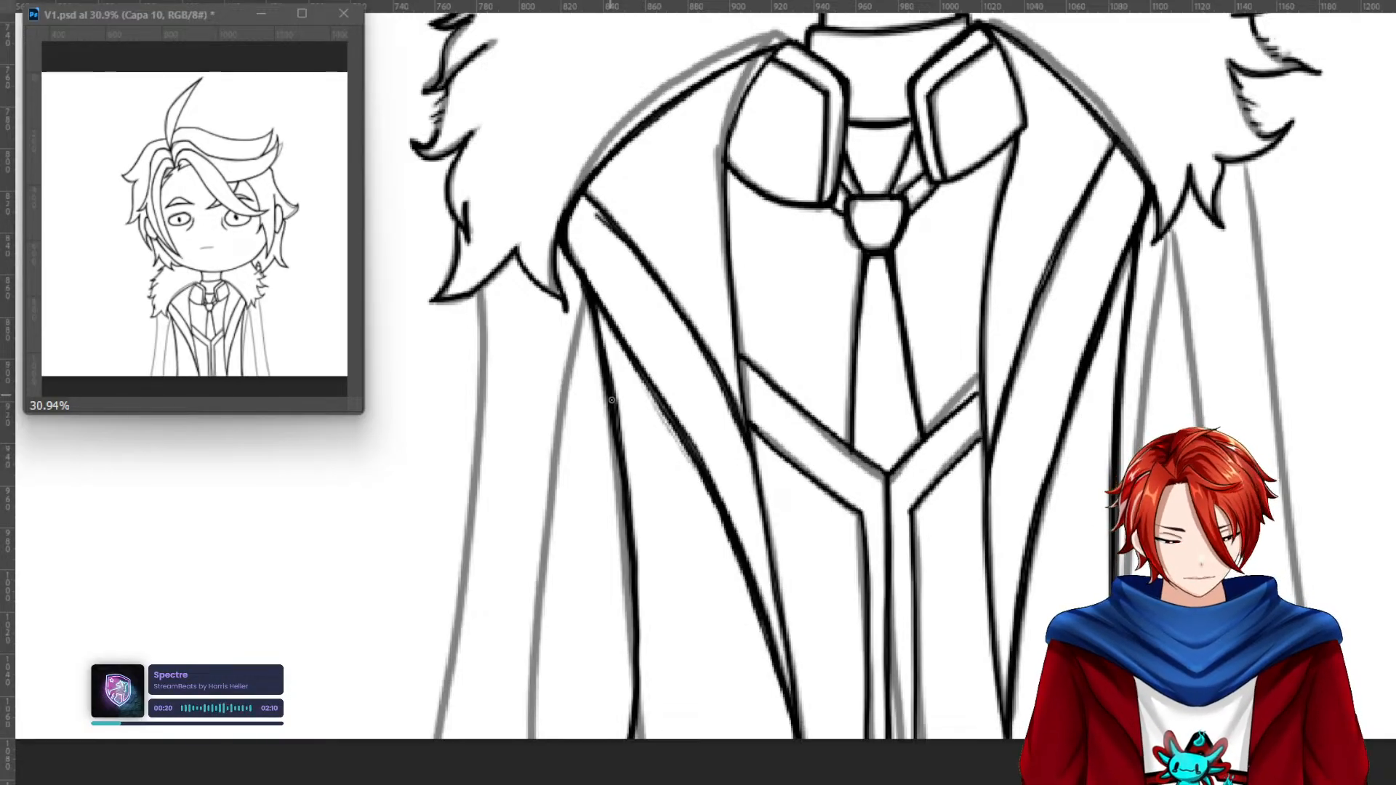
Ink a second fold line branching outward from the upper part of the left fold line down to the canvas edge.
mouse_move(596, 347)
mouse_down()
mouse_move(559, 761)
mouse_move(597, 341)
mouse_up()
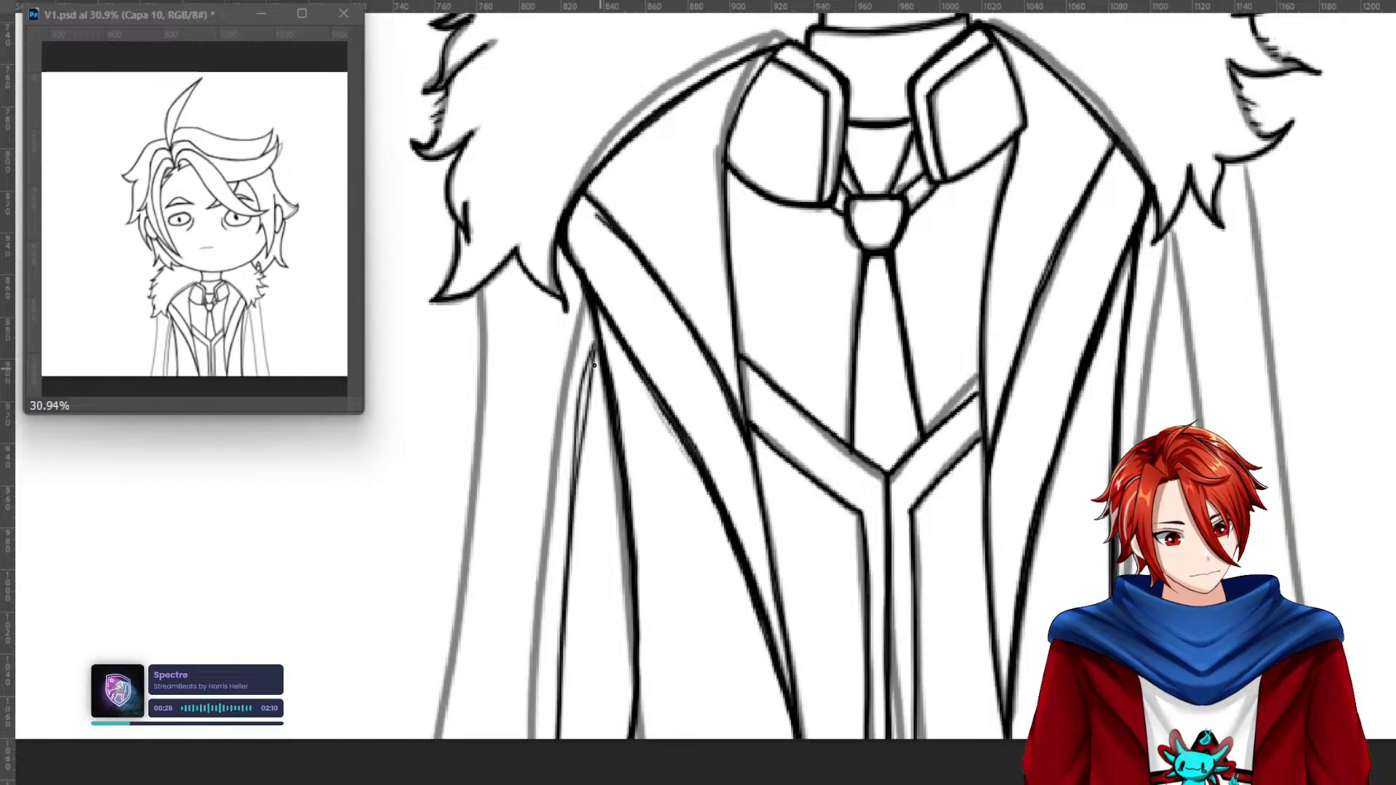
key(ctrl+z)
mouse_move(596, 348)
mouse_down()
mouse_move(570, 479)
mouse_move(550, 738)
mouse_up()
key(ctrl+z)
mouse_move(597, 348)
mouse_down()
mouse_move(575, 755)
mouse_move(598, 344)
mouse_move(570, 742)
mouse_up()
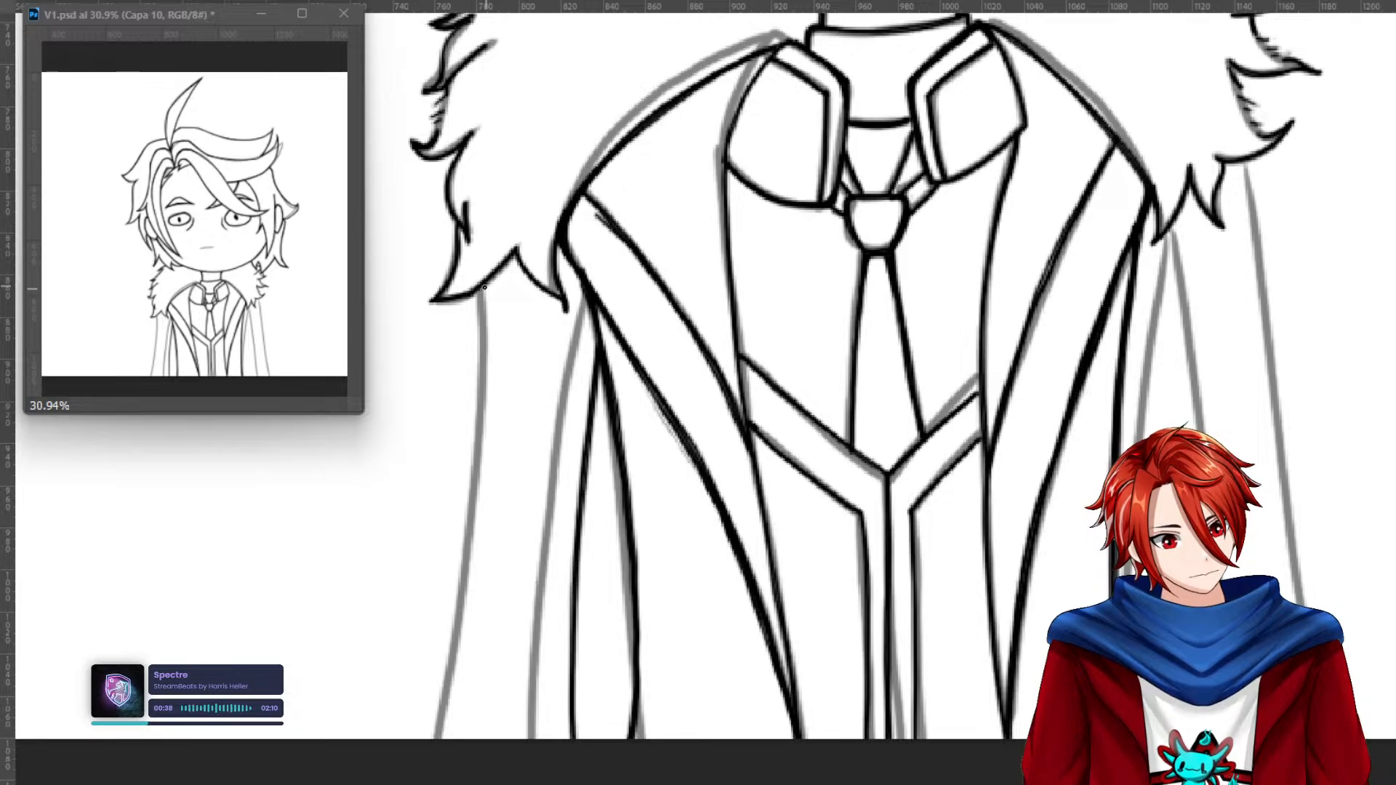
Ink the coat's outer left edge from just below the fur down to the canvas edge, going over it to thicken it.
mouse_move(482, 295)
mouse_down()
mouse_move(475, 507)
mouse_move(431, 748)
mouse_up()
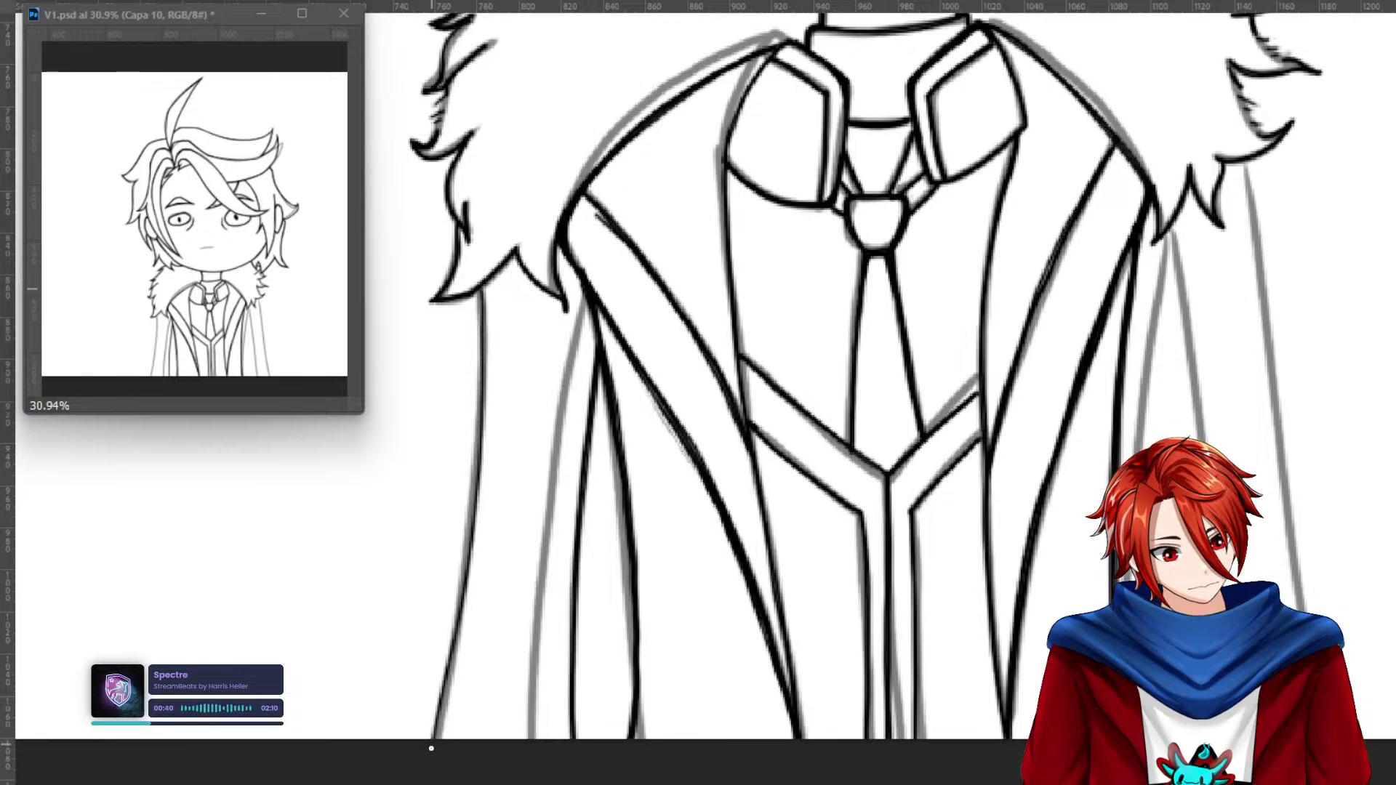
mouse_move(478, 288)
mouse_down()
mouse_move(466, 569)
mouse_move(428, 759)
mouse_up()
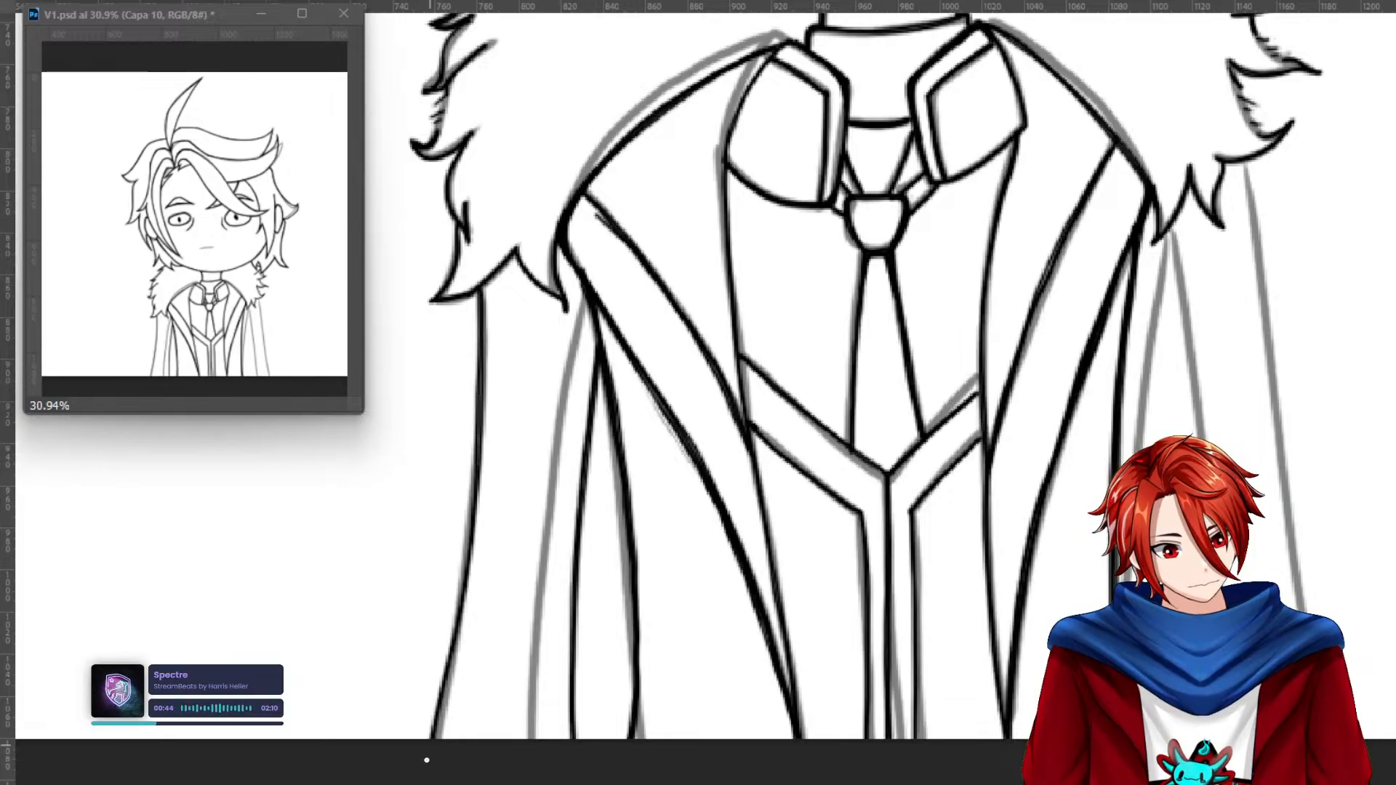
mouse_move(482, 290)
mouse_down()
mouse_move(469, 536)
mouse_move(435, 736)
mouse_up()
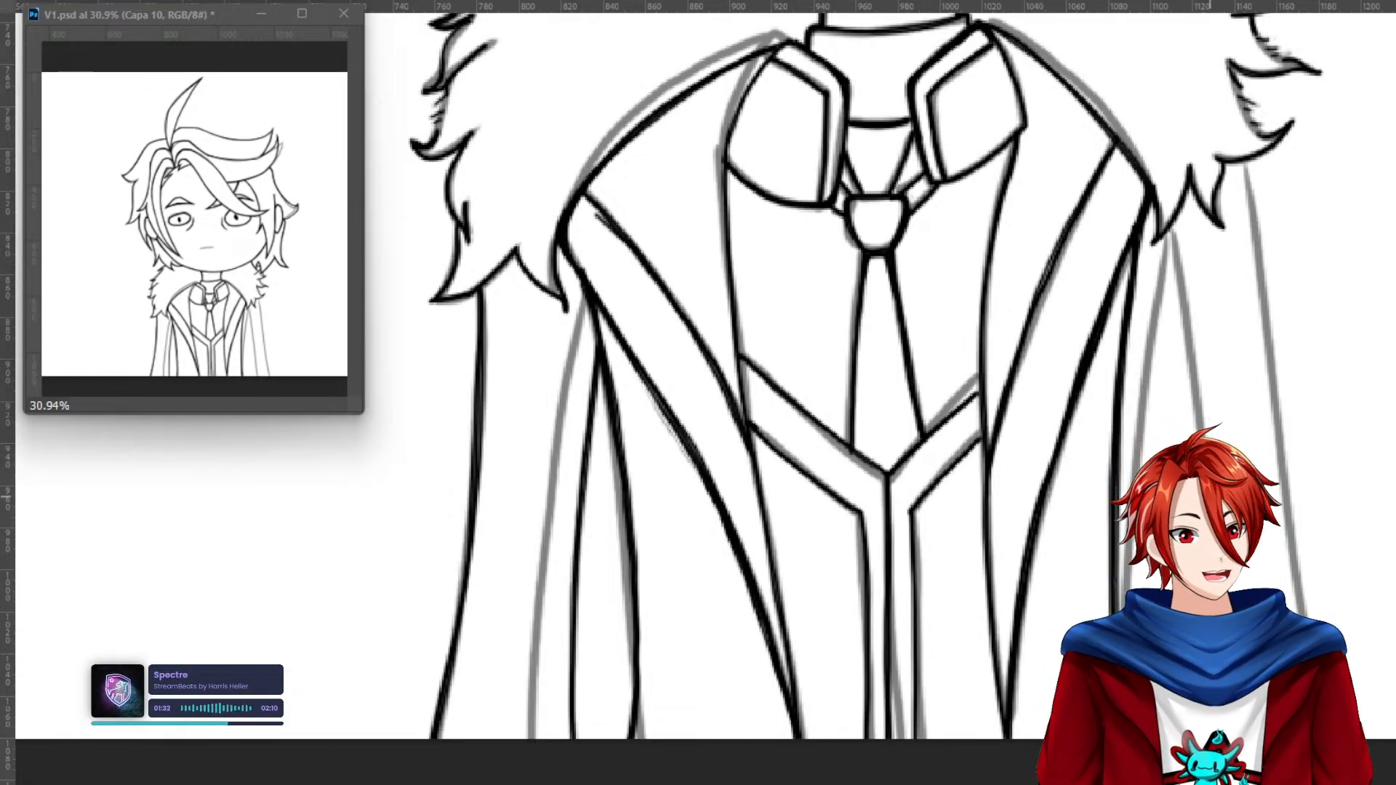
Ink a second fold line branching outward from the upper part of the right fold line down to the canvas edge.
drag(1244, 535, 1042, 491)
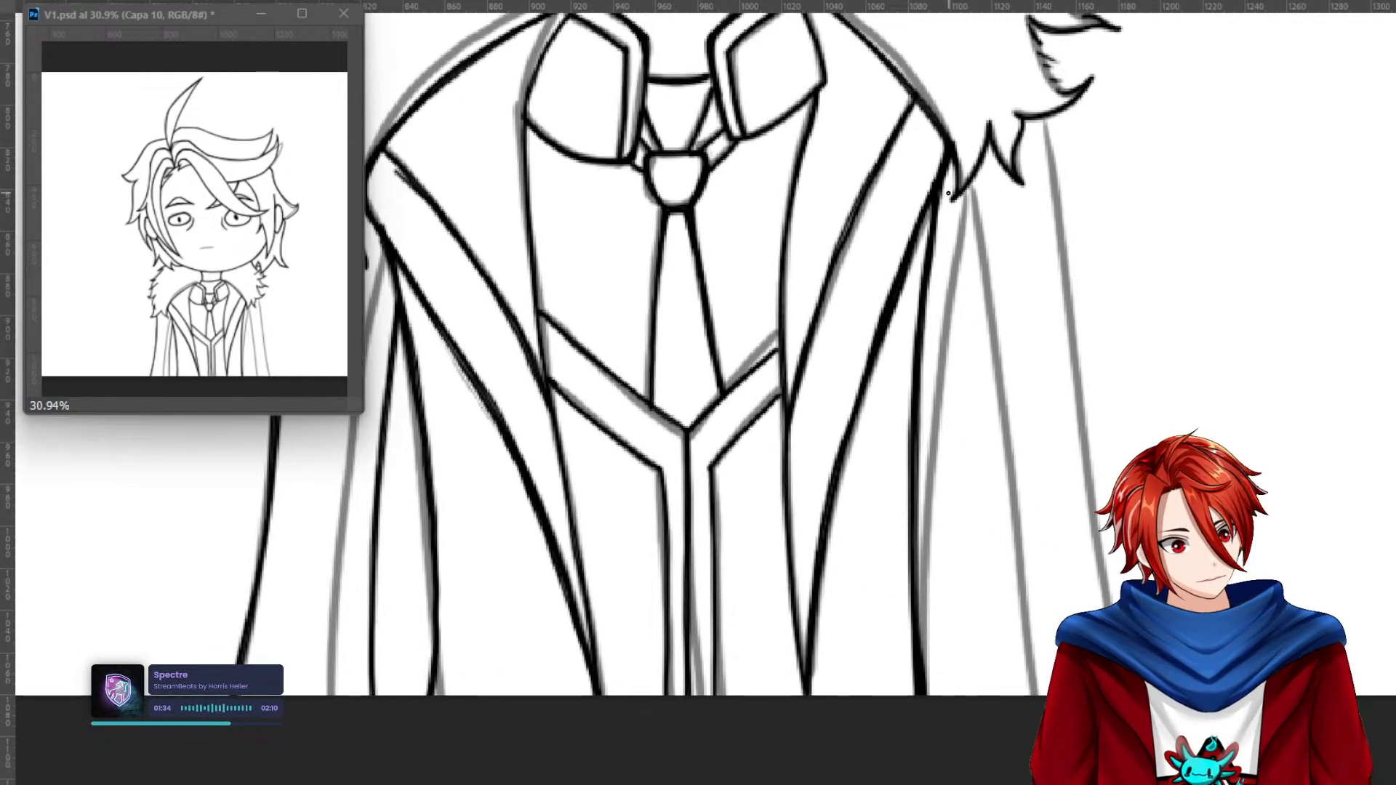
drag(939, 191, 973, 584)
key(ctrl+z)
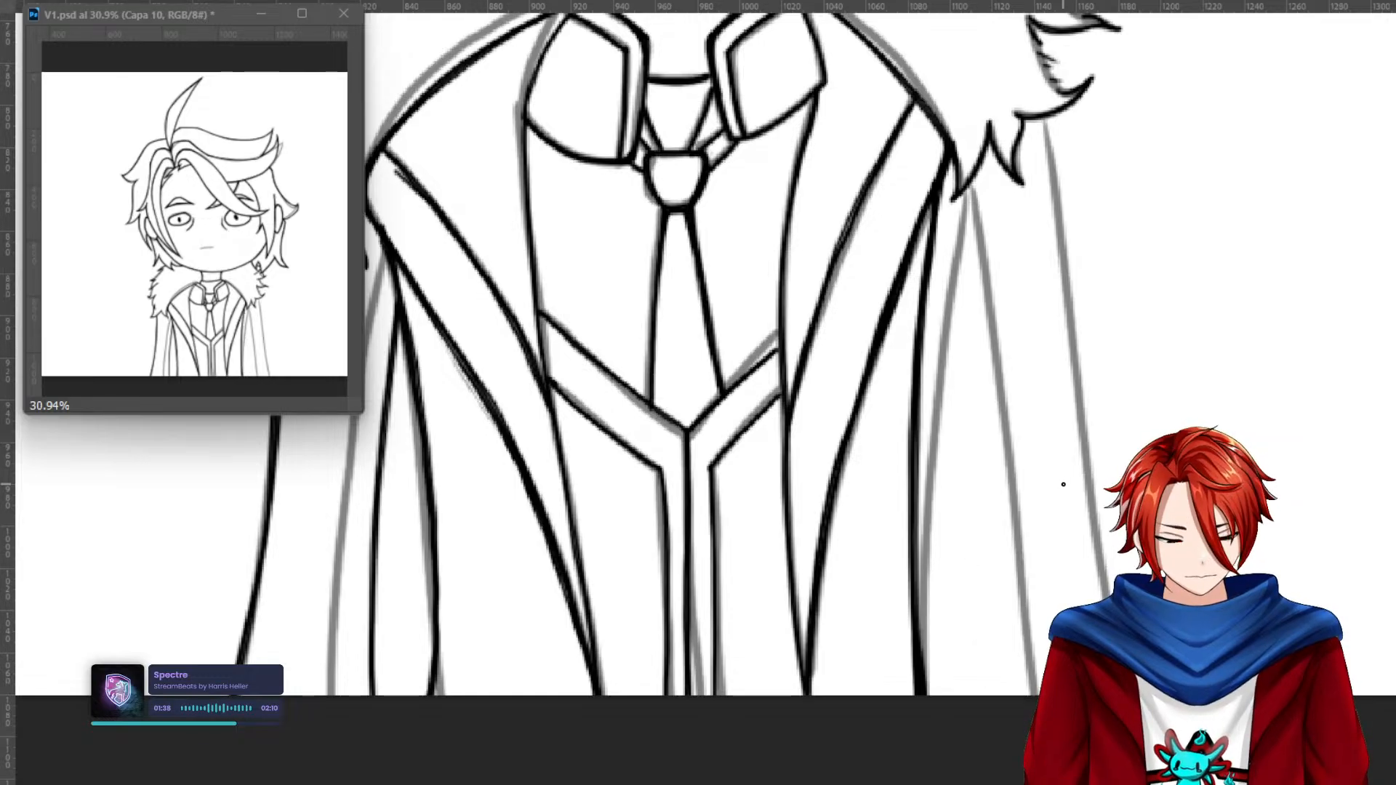
key(r)
mouse_move(1099, 452)
mouse_down()
mouse_move(935, 321)
mouse_move(601, 578)
mouse_move(473, 407)
mouse_move(509, 342)
mouse_up()
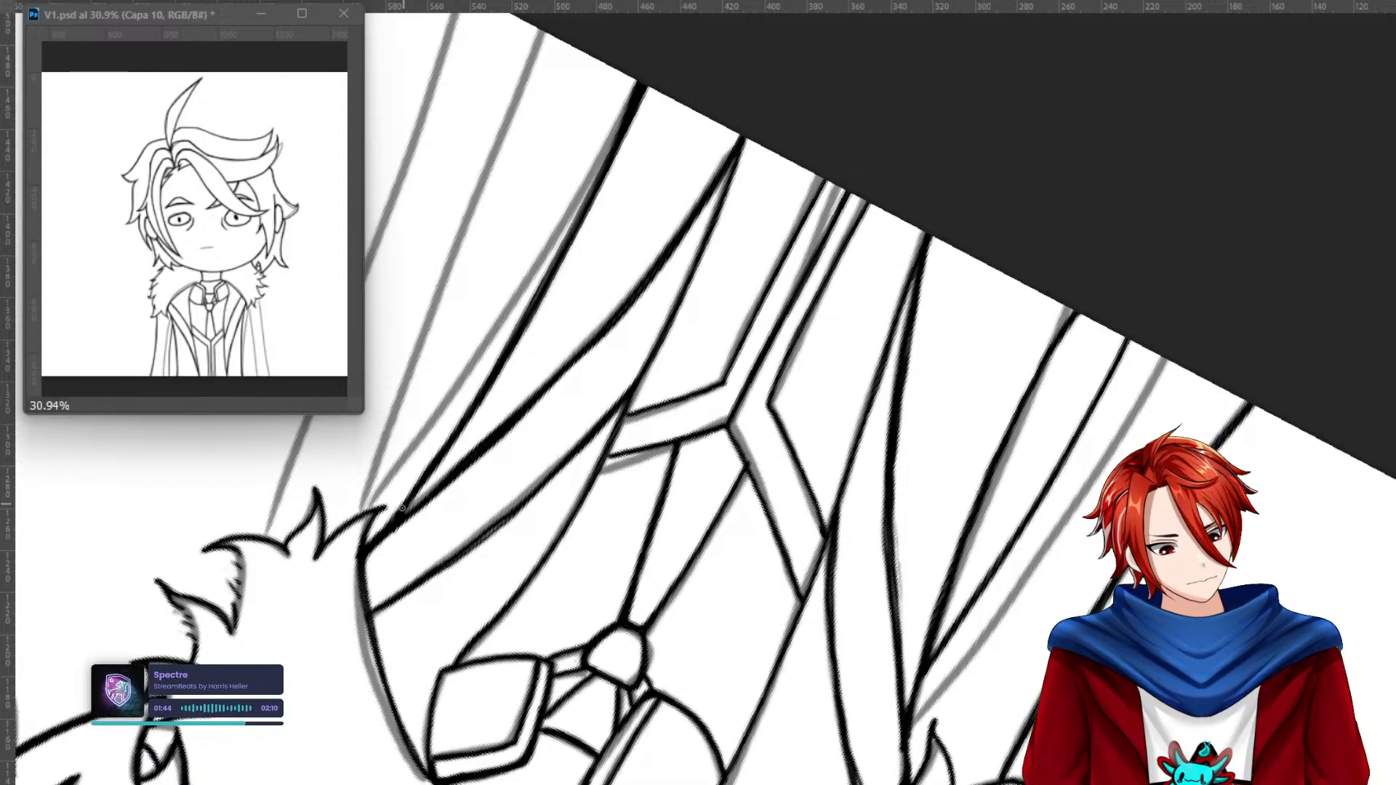
mouse_move(400, 513)
mouse_down()
mouse_move(471, 233)
mouse_move(552, 26)
mouse_move(465, 231)
mouse_up()
key(ctrl+z)
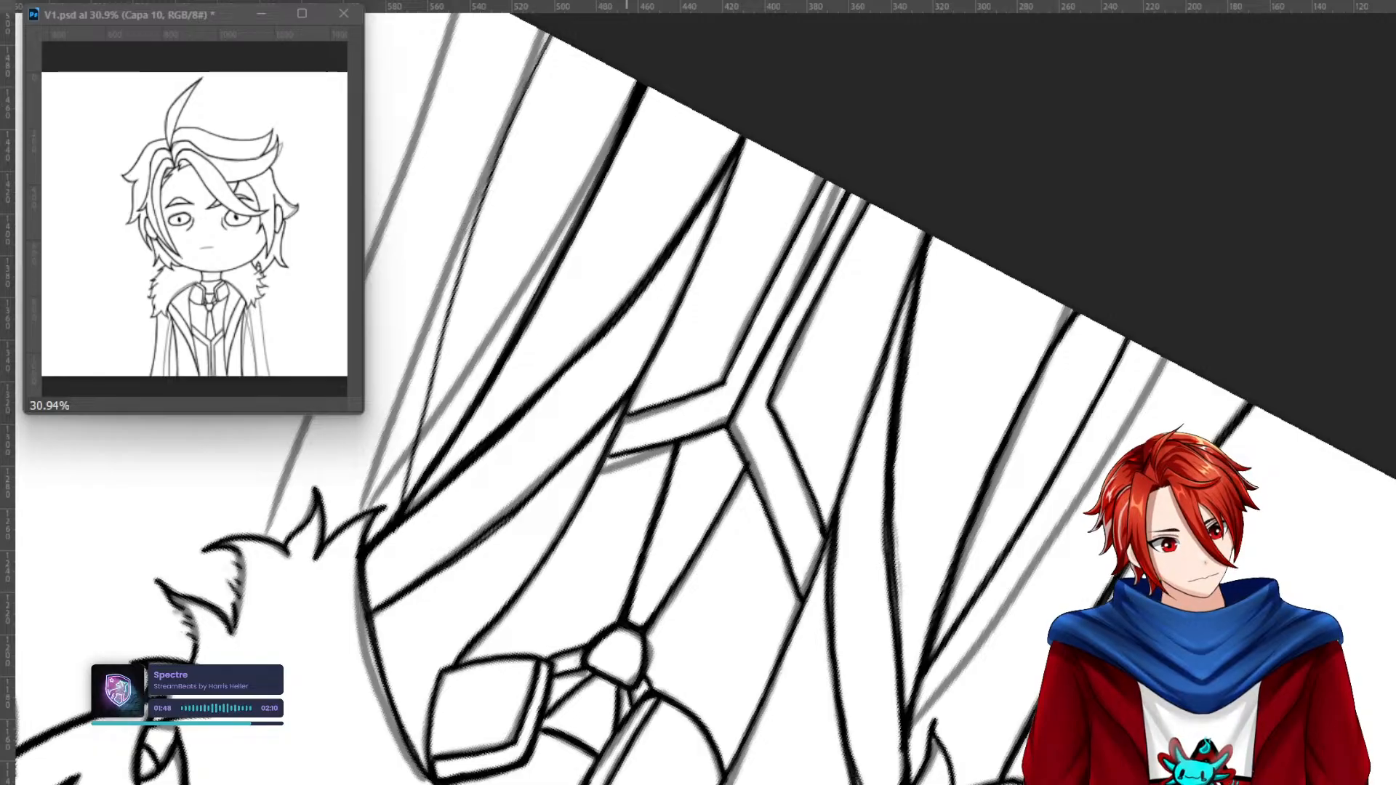
mouse_move(551, 30)
mouse_down()
mouse_move(486, 177)
mouse_move(407, 493)
mouse_move(482, 162)
mouse_move(551, 35)
mouse_move(451, 276)
mouse_move(402, 515)
mouse_move(446, 301)
mouse_move(537, 73)
mouse_up()
key(ctrl+z)
key(ctrl+z)
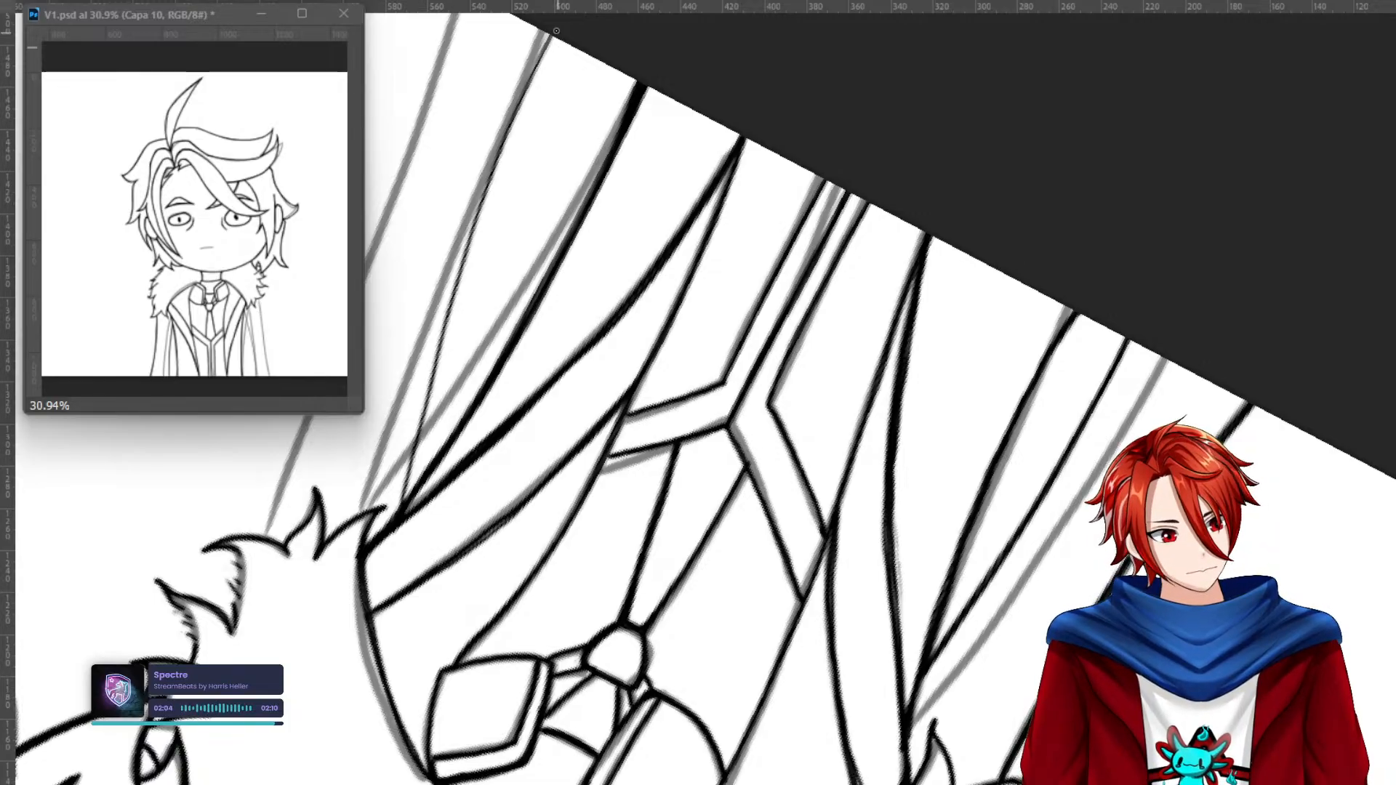
mouse_move(550, 37)
mouse_down()
mouse_move(453, 293)
mouse_move(403, 501)
mouse_move(458, 277)
mouse_move(529, 82)
mouse_up()
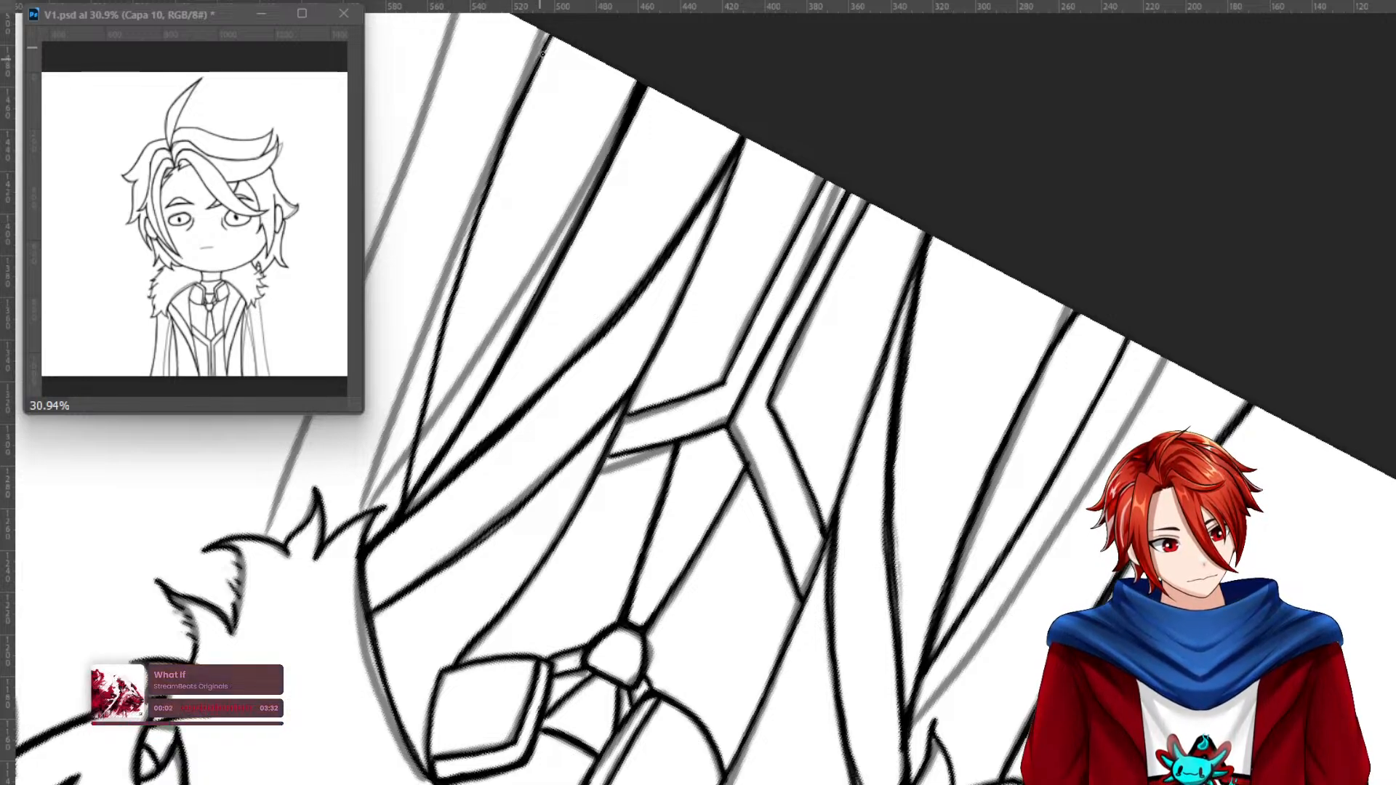
key(Escape)
mouse_move(1068, 539)
mouse_down()
mouse_move(832, 543)
mouse_move(826, 704)
mouse_move(944, 761)
mouse_move(922, 771)
mouse_up()
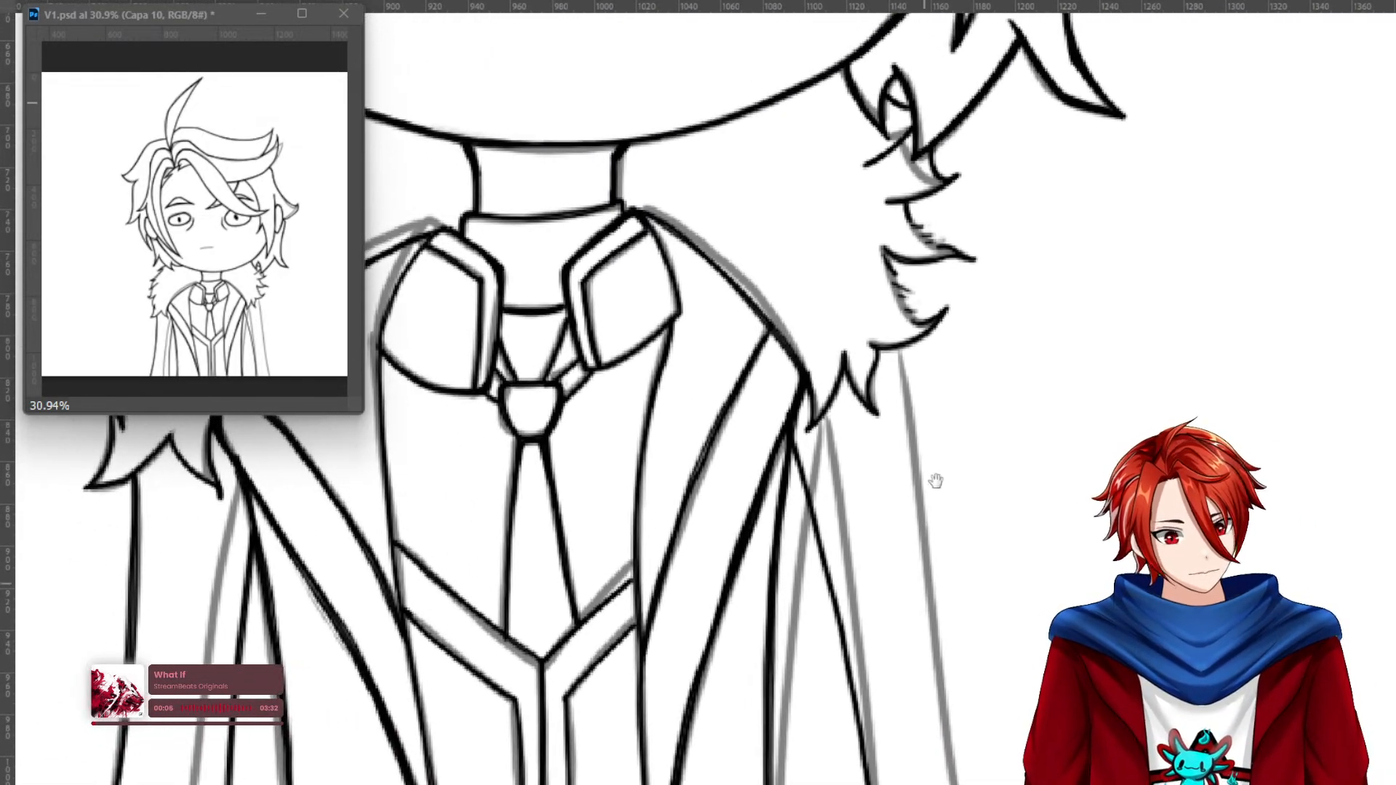
mouse_move(912, 345)
mouse_down()
mouse_move(776, 296)
mouse_move(776, 782)
mouse_up()
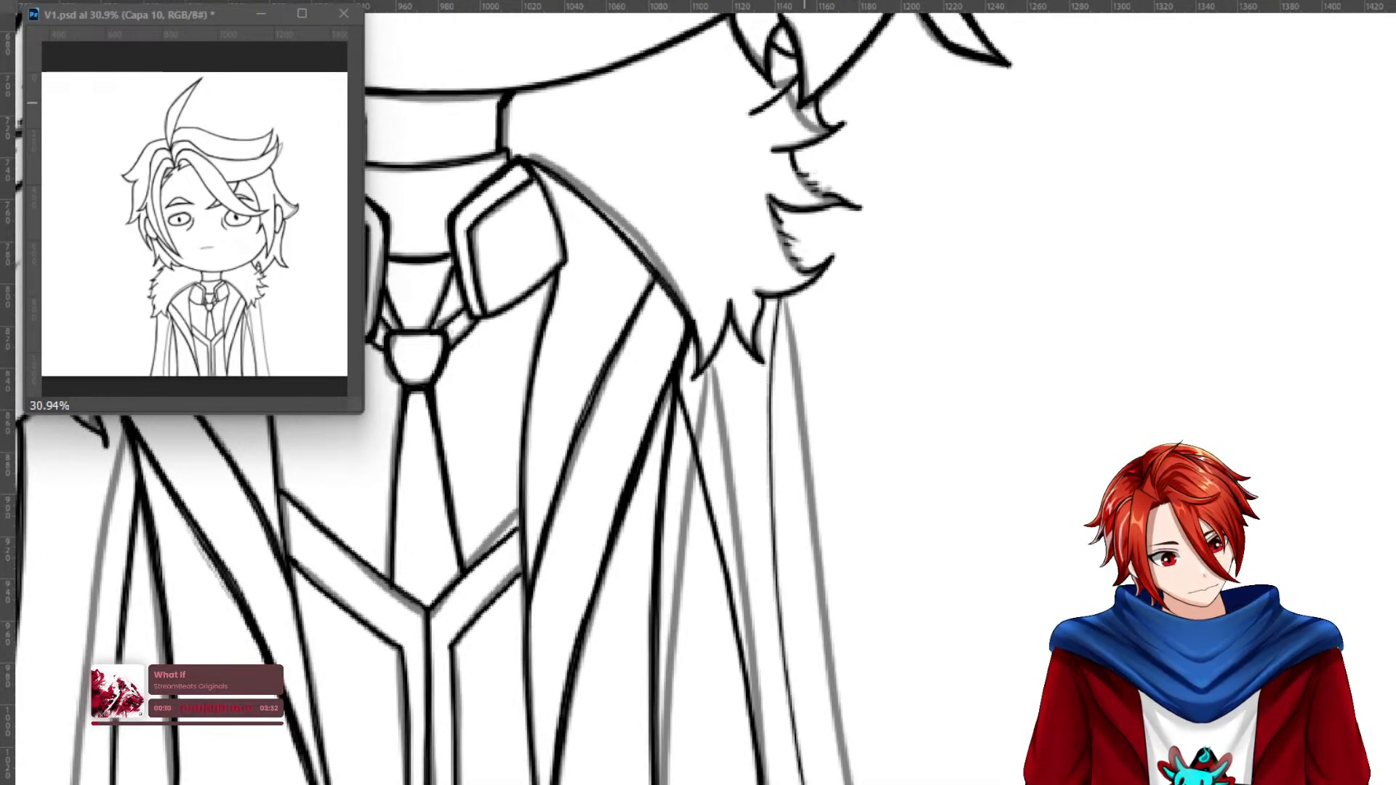
key(r)
drag(1044, 490, 735, 664)
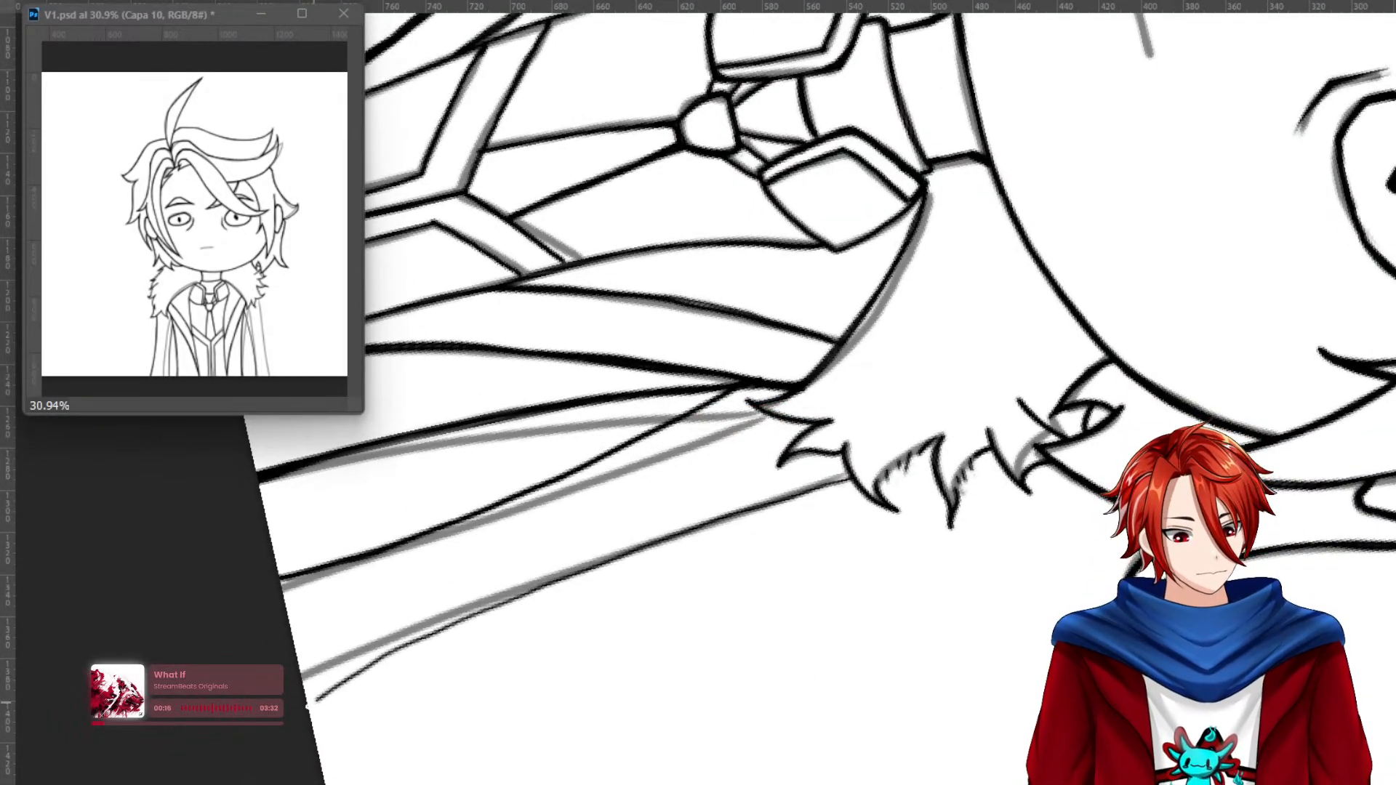
Ink the coat's outer right edge along the sketch line from the fur's lower tufts to the canvas edge.
key(r)
drag(1068, 522, 1039, 413)
key(space)
drag(885, 588, 1002, 438)
key(b)
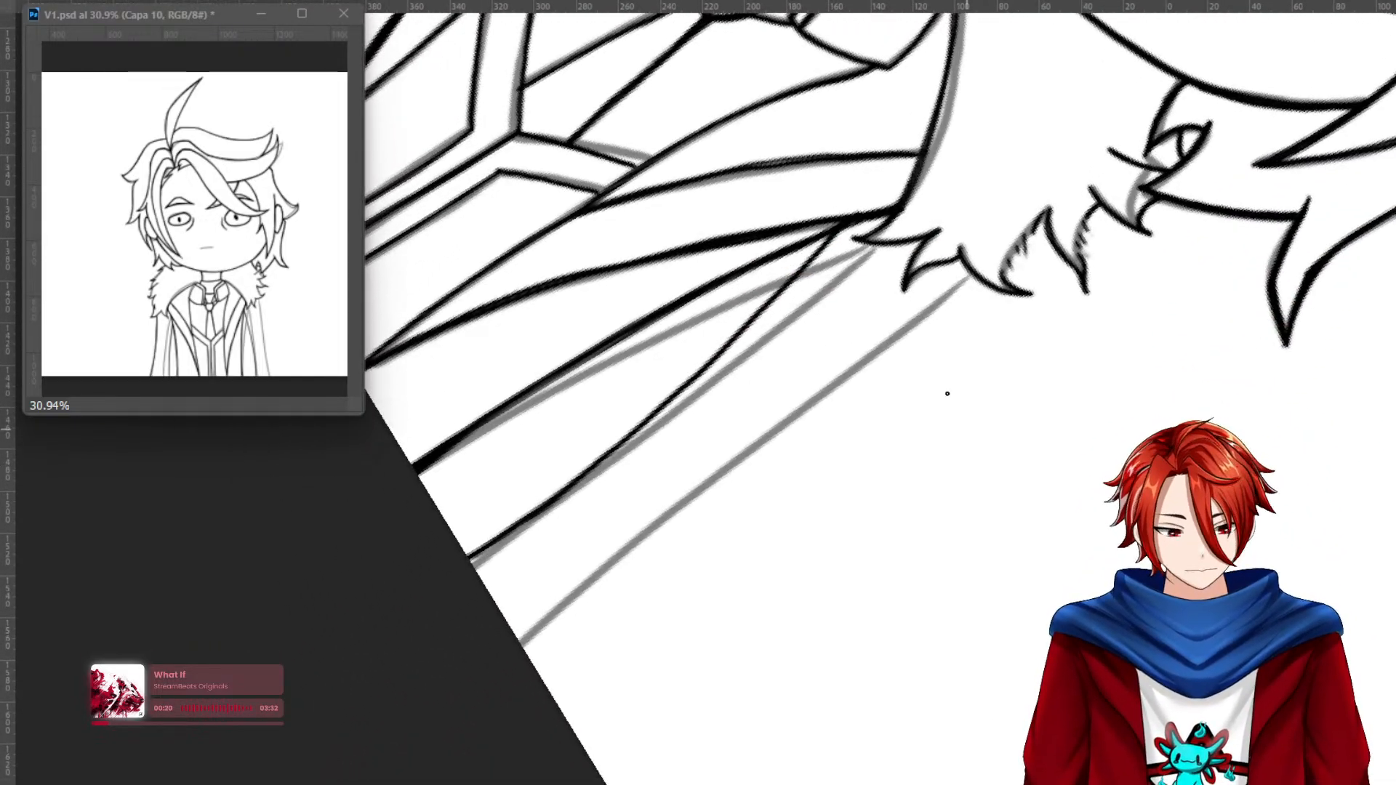
mouse_move(976, 292)
mouse_down()
mouse_move(702, 484)
mouse_move(514, 663)
mouse_move(709, 479)
mouse_move(938, 299)
mouse_up()
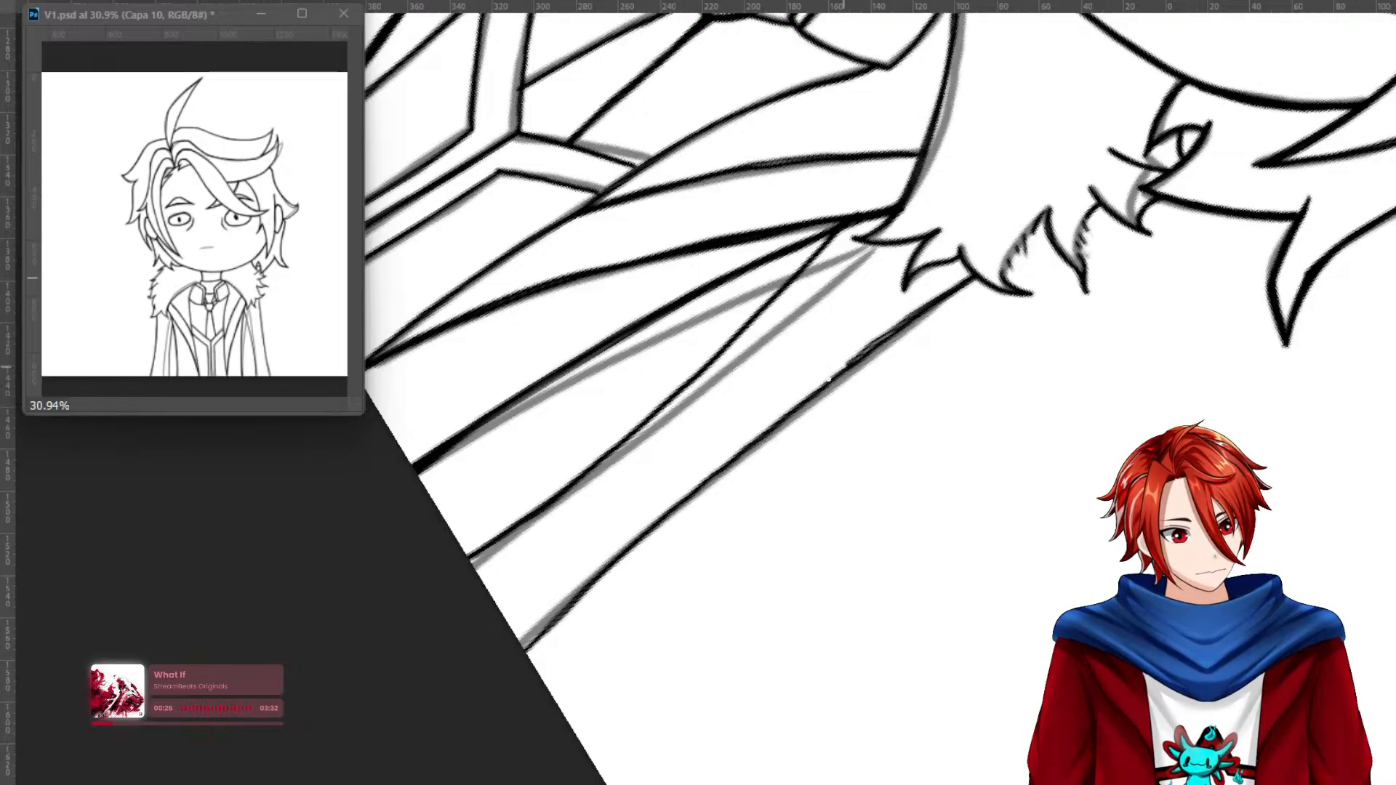
drag(686, 494, 604, 563)
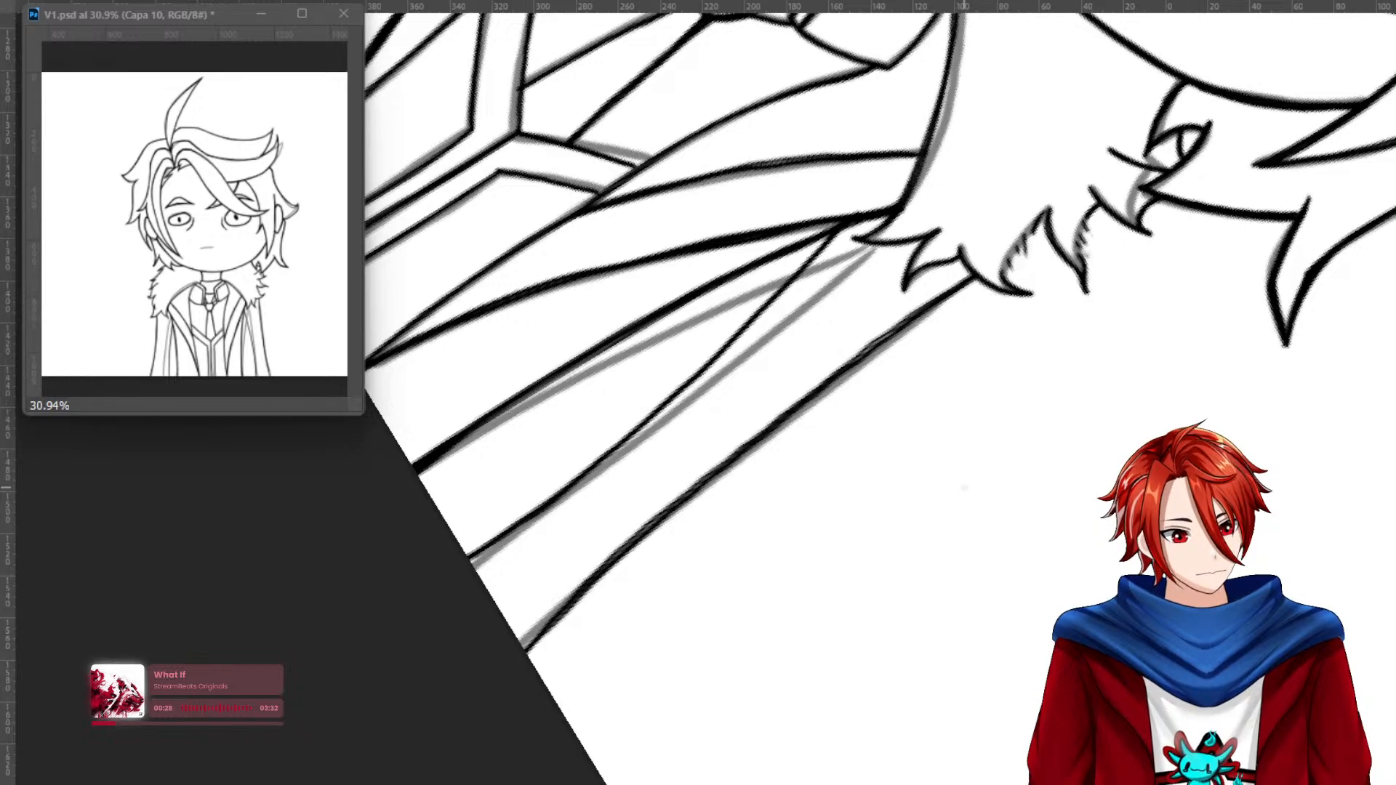
Thicken the coat's outer right edge with overlapping strokes from below the fur down to the canvas edge.
key(Escape)
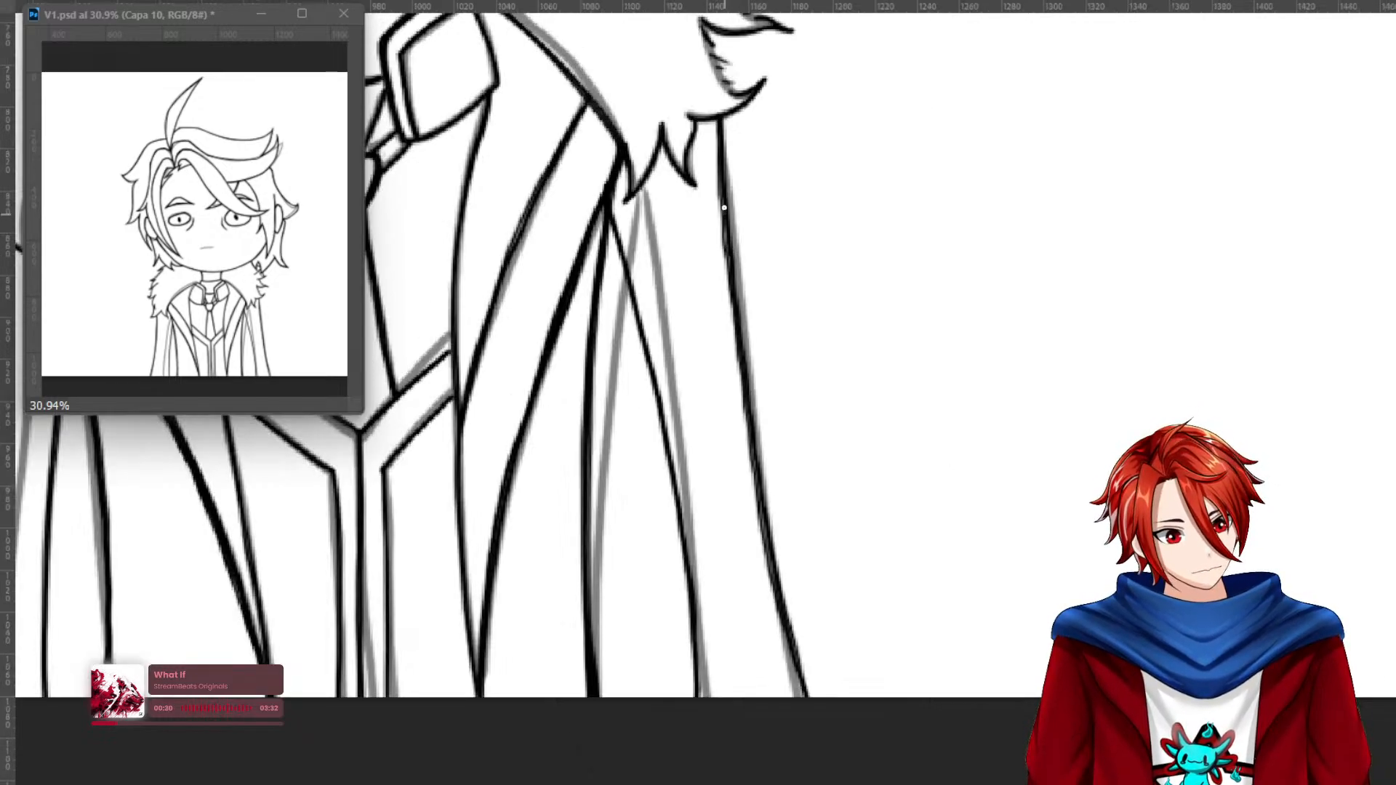
drag(724, 231, 736, 332)
mouse_move(733, 277)
mouse_down()
mouse_move(769, 571)
mouse_move(797, 664)
mouse_up()
drag(782, 609, 817, 706)
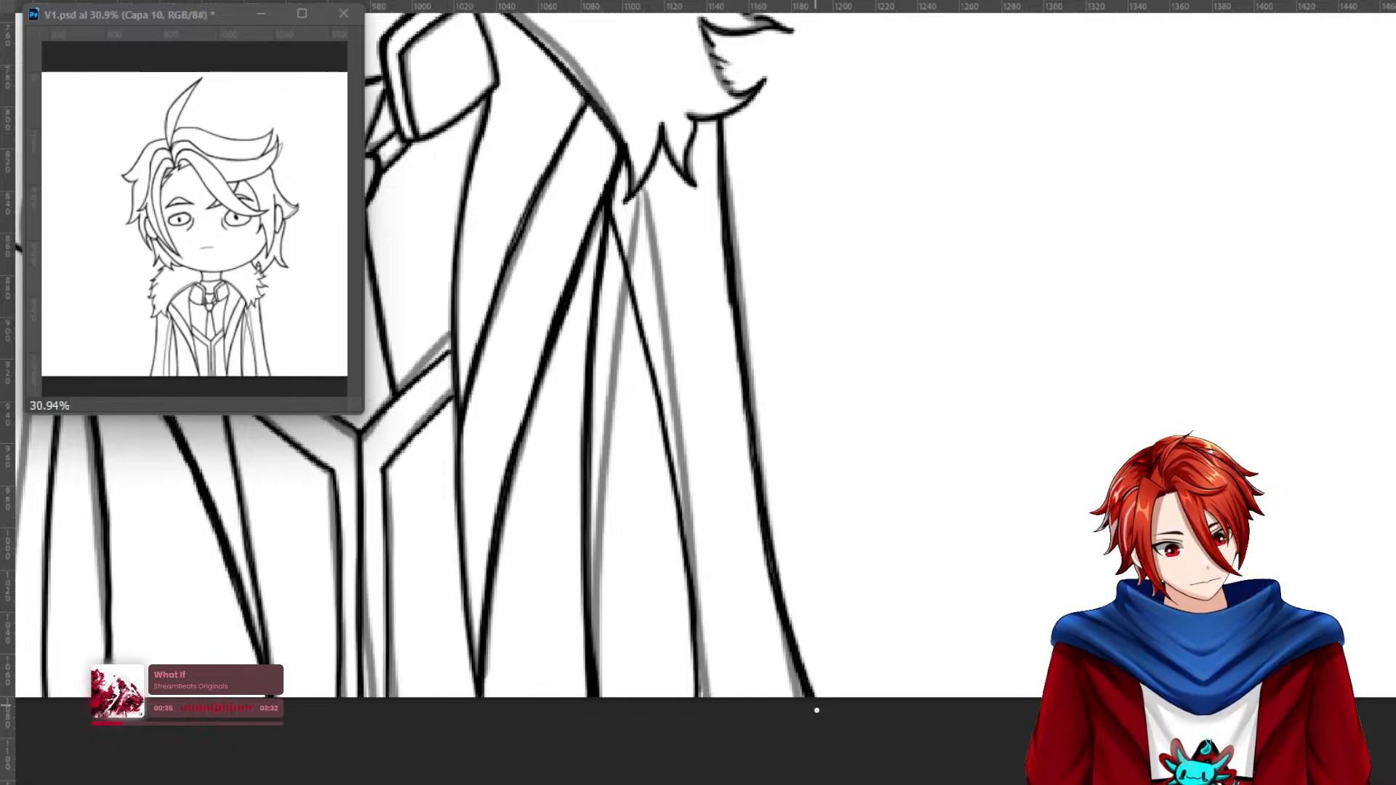
key(ctrl+0)
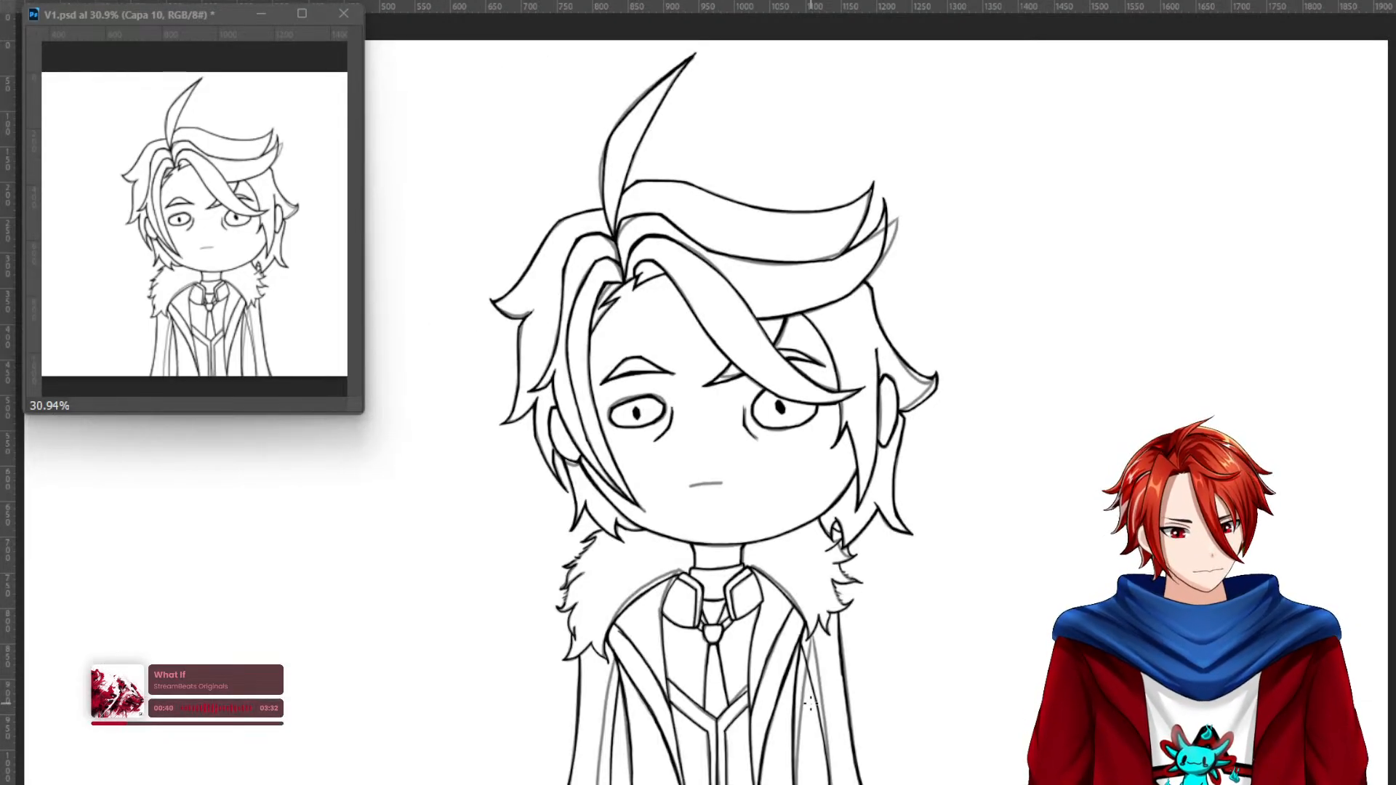
drag(692, 493, 790, 500)
mouse_move(688, 474)
mouse_down()
mouse_move(720, 458)
mouse_move(696, 471)
mouse_move(791, 465)
mouse_move(693, 473)
mouse_move(741, 481)
mouse_up()
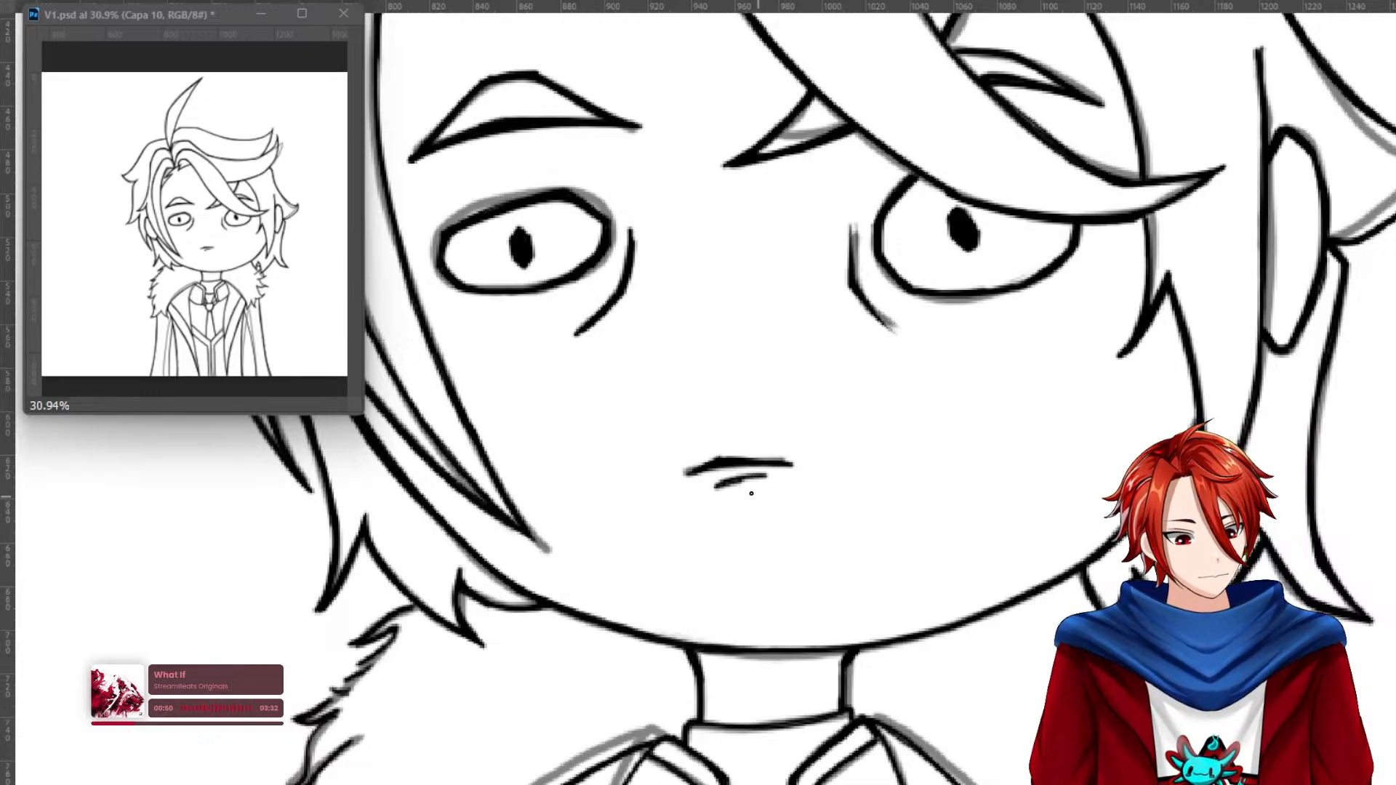
drag(725, 470, 826, 490)
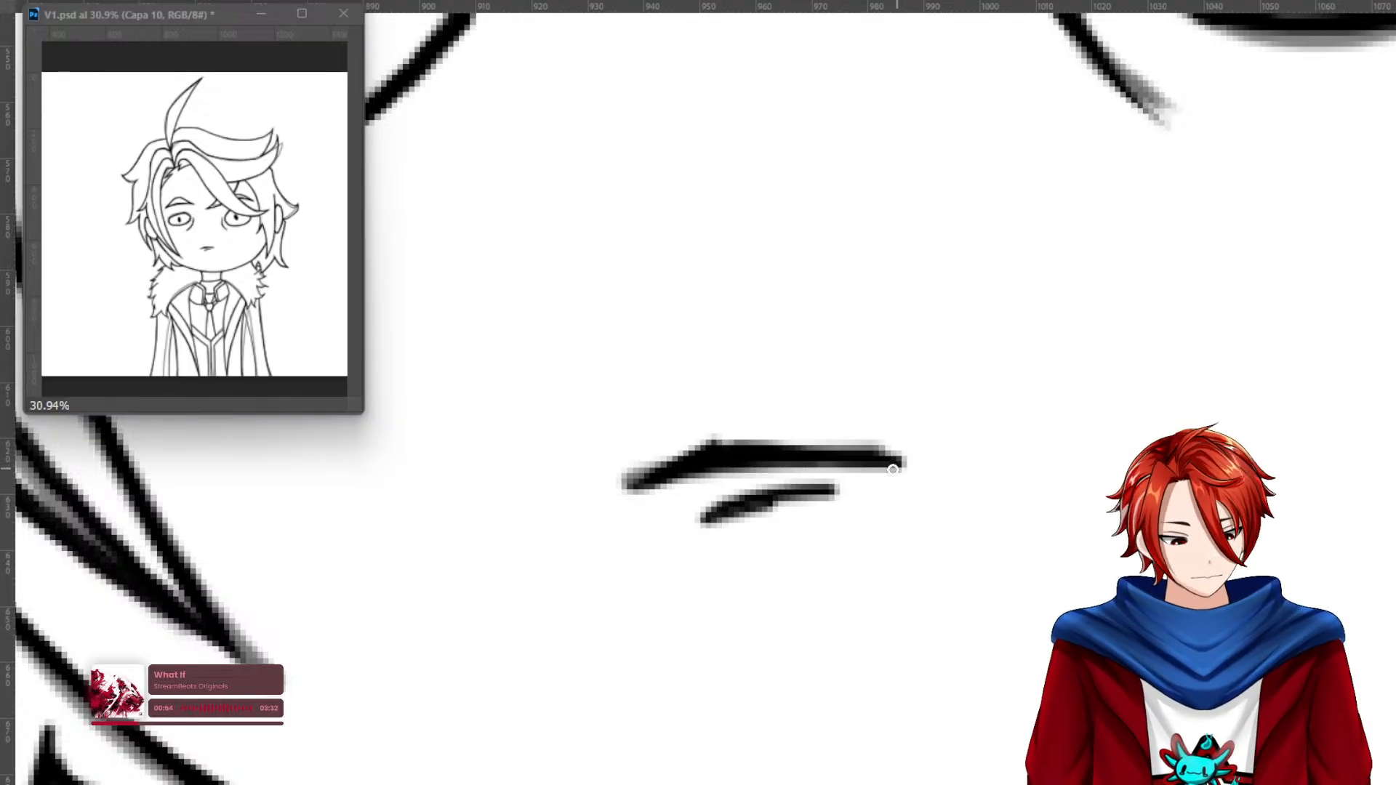
key(ctrl+z)
key(ctrl+z)
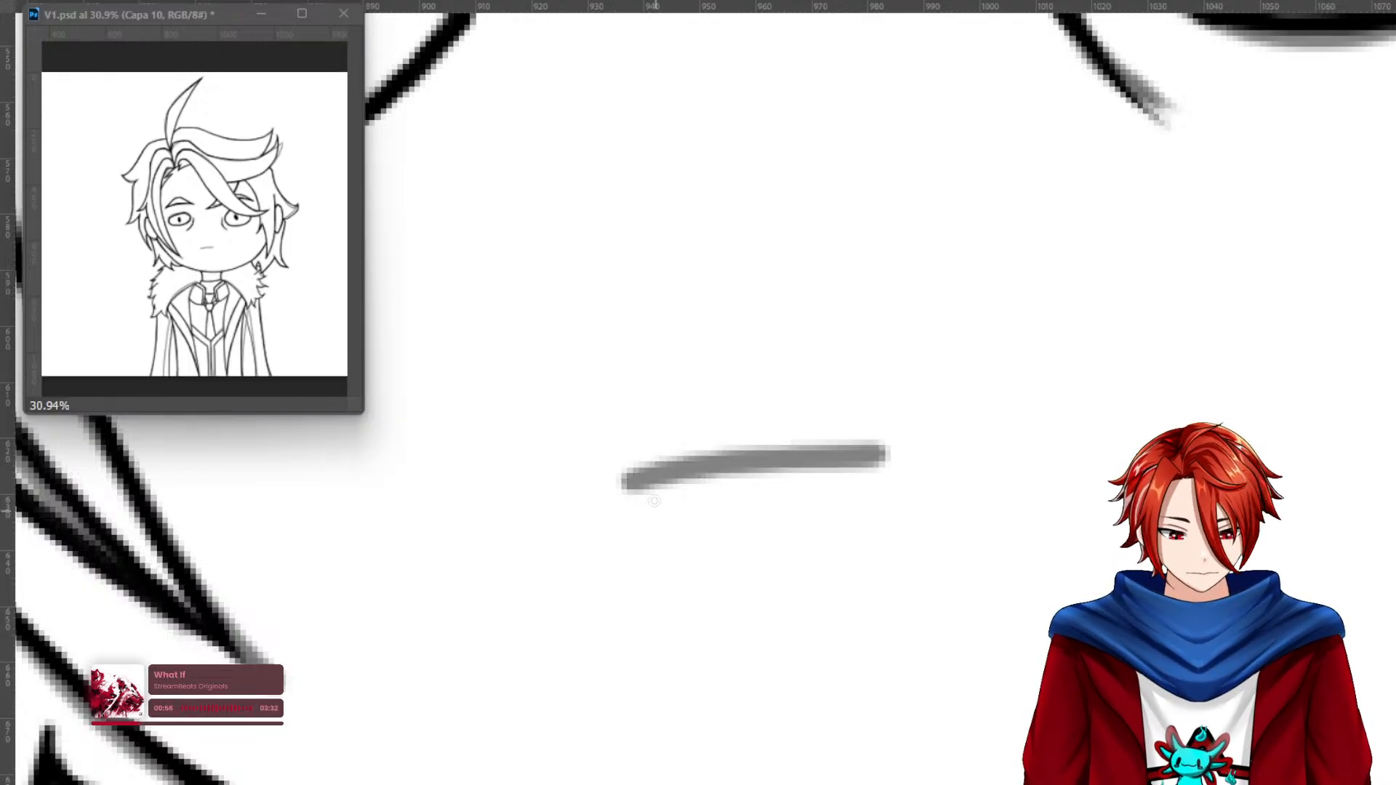
Ink the mouth as a thick, nearly straight line with its left end angled down, and save the file.
drag(632, 492, 710, 467)
mouse_move(641, 493)
mouse_down()
mouse_move(677, 475)
mouse_move(922, 466)
mouse_up()
drag(800, 465, 698, 468)
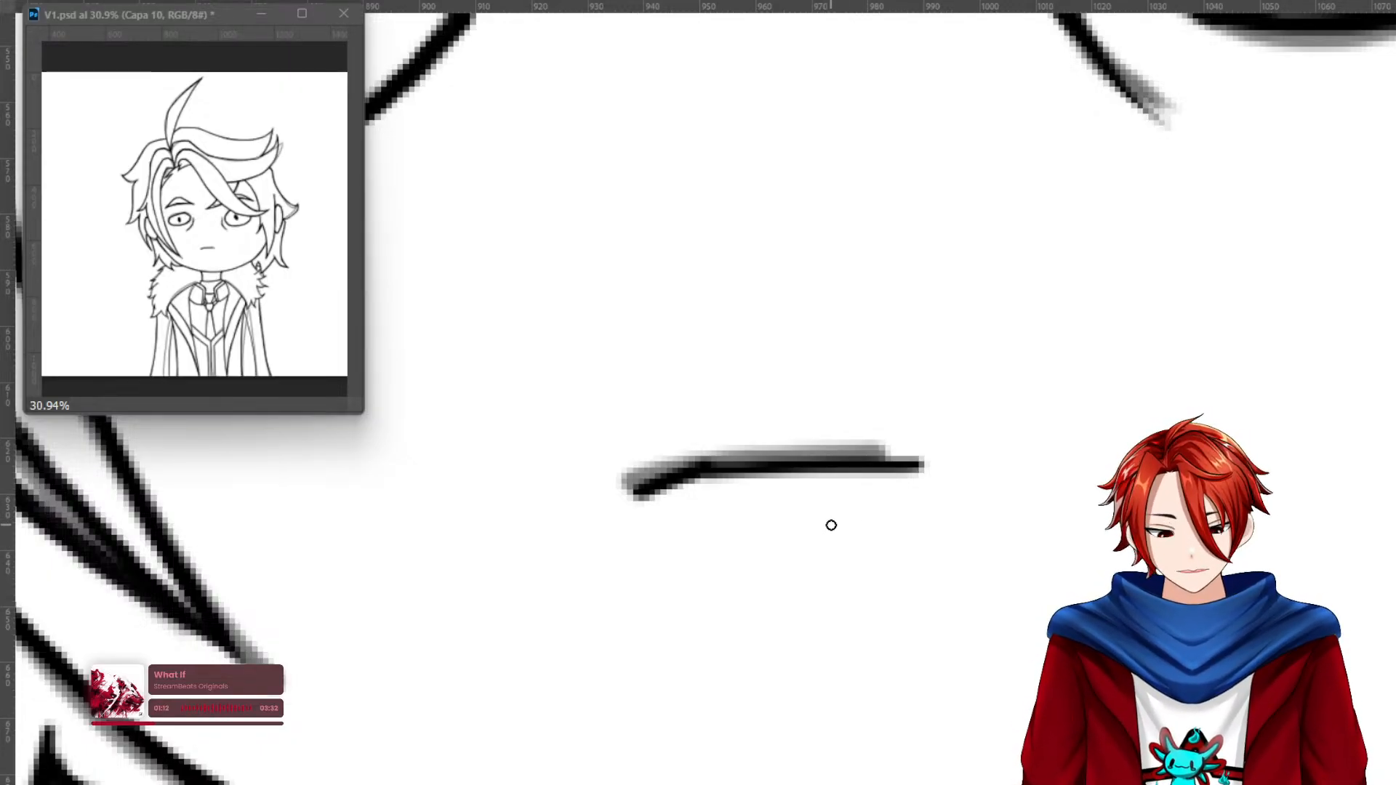
mouse_move(909, 465)
mouse_down()
mouse_move(784, 446)
mouse_move(702, 458)
mouse_move(643, 493)
mouse_up()
key(ctrl+z)
mouse_move(904, 468)
mouse_down()
mouse_move(702, 442)
mouse_move(647, 490)
mouse_move(705, 445)
mouse_move(662, 484)
mouse_move(709, 449)
mouse_move(901, 466)
mouse_move(710, 445)
mouse_move(644, 490)
mouse_move(726, 454)
mouse_move(915, 463)
mouse_move(692, 462)
mouse_move(930, 462)
mouse_move(695, 456)
mouse_move(658, 484)
mouse_move(723, 461)
mouse_move(935, 461)
mouse_up()
key(ctrl+z)
key(ctrl+z)
key(ctrl+z)
key(ctrl+z)
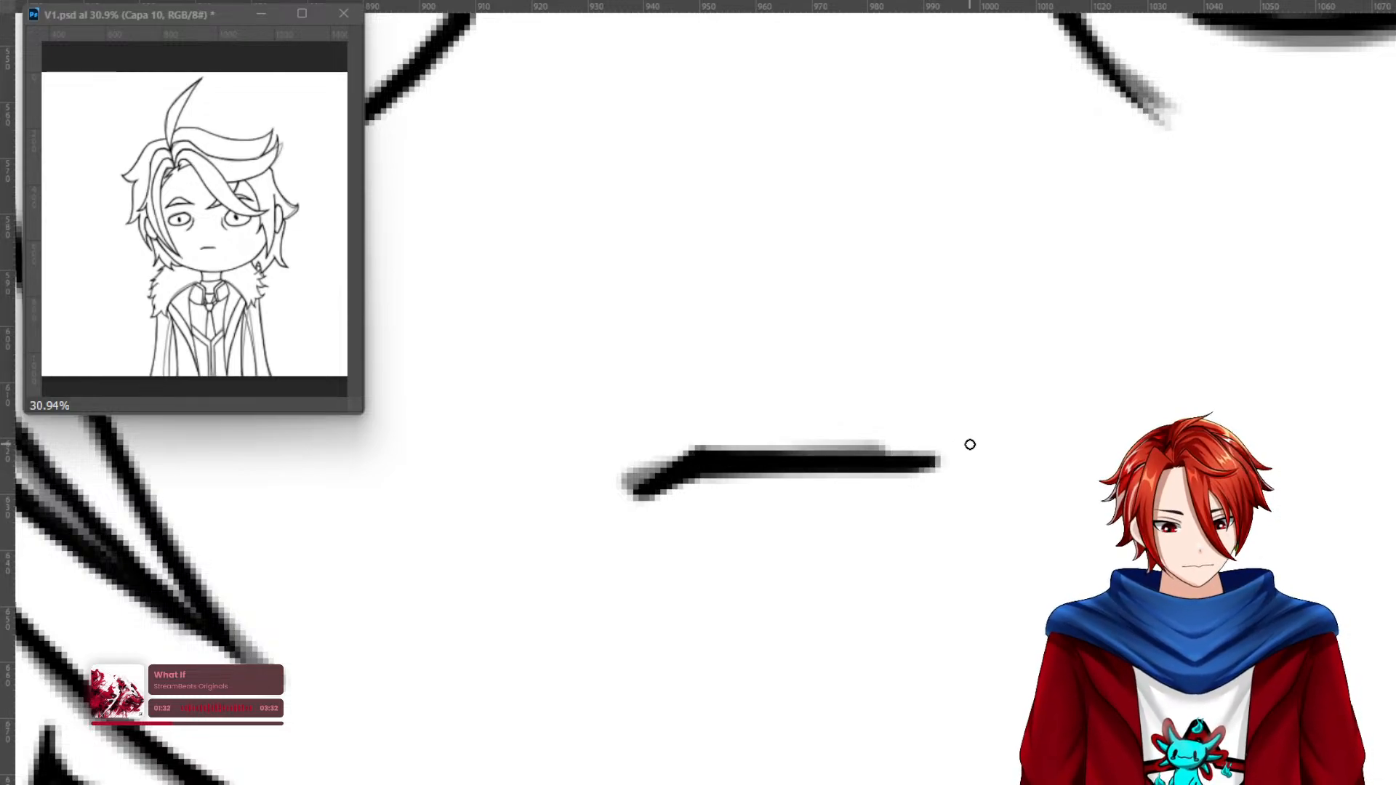
key(ctrl+1)
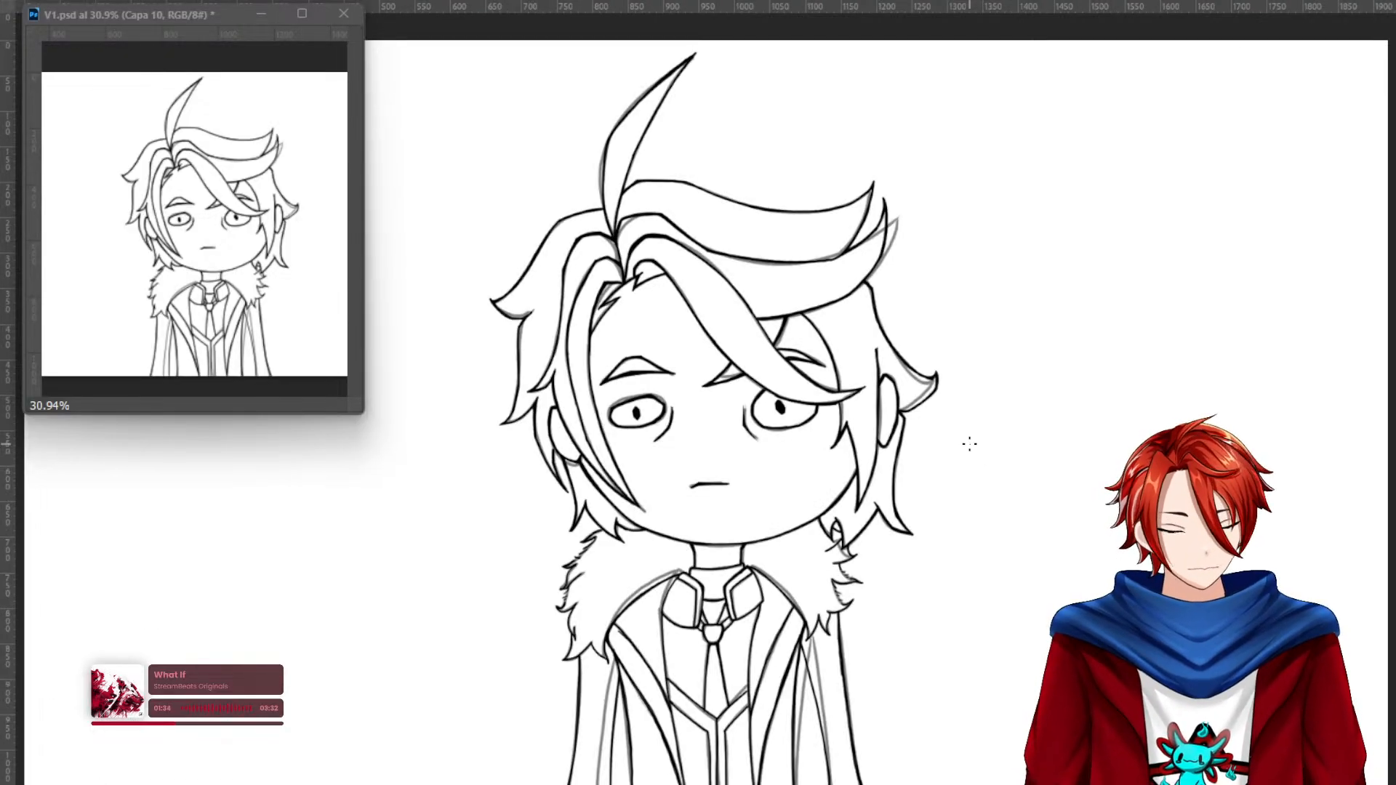
key(ctrl+s)
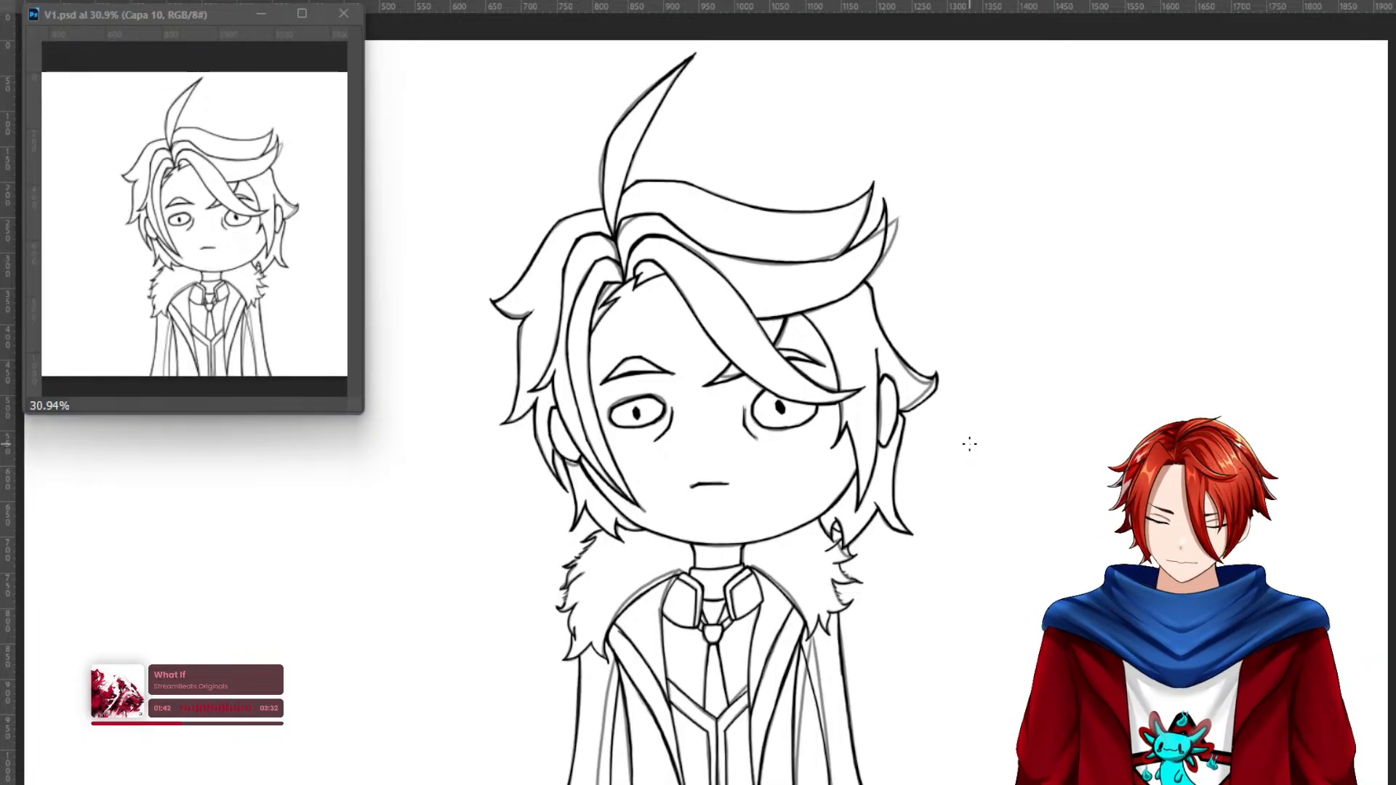
Try to mask the line-art layer Capa 10 using an inverted selection of the background around the character.
click(1047, 569)
key(ctrl+shift+i)
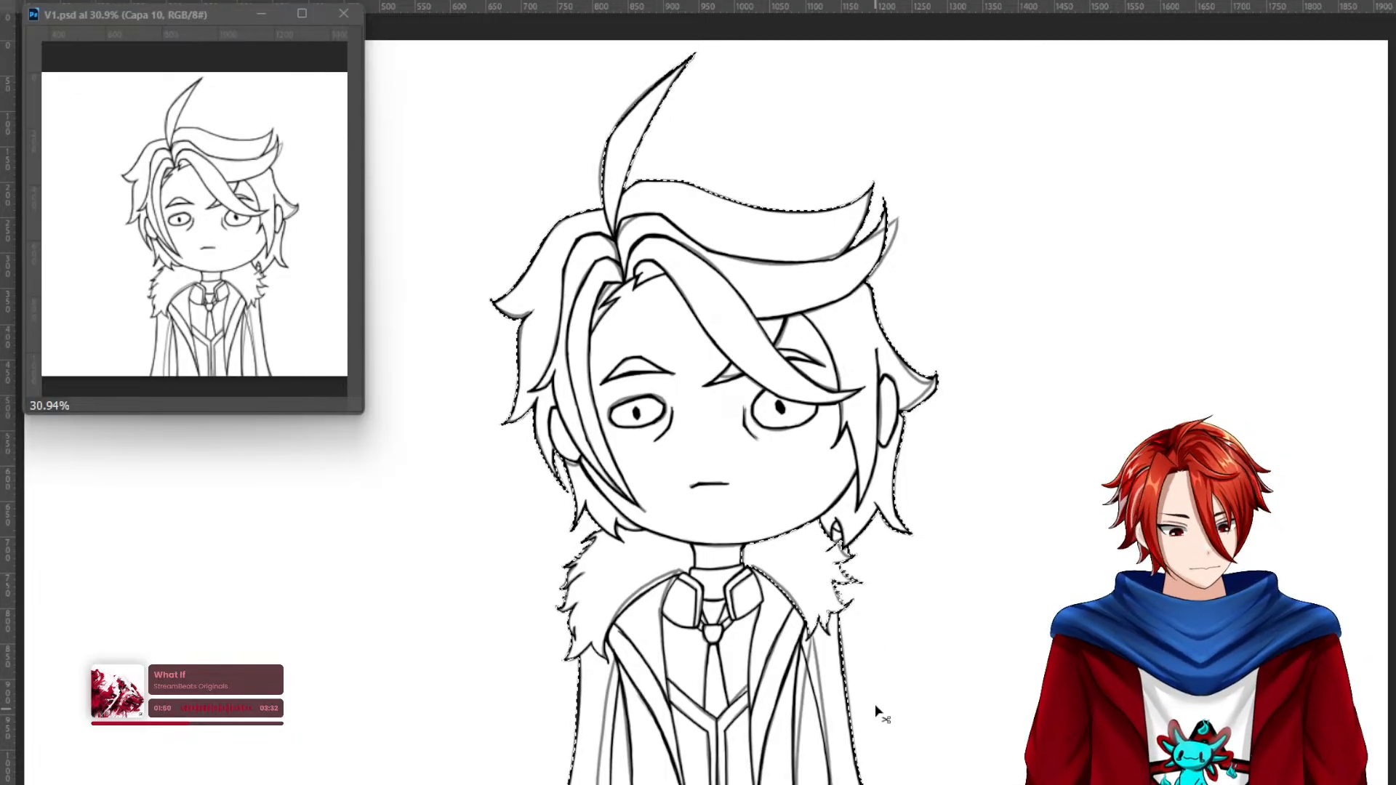
drag(700, 529, 789, 538)
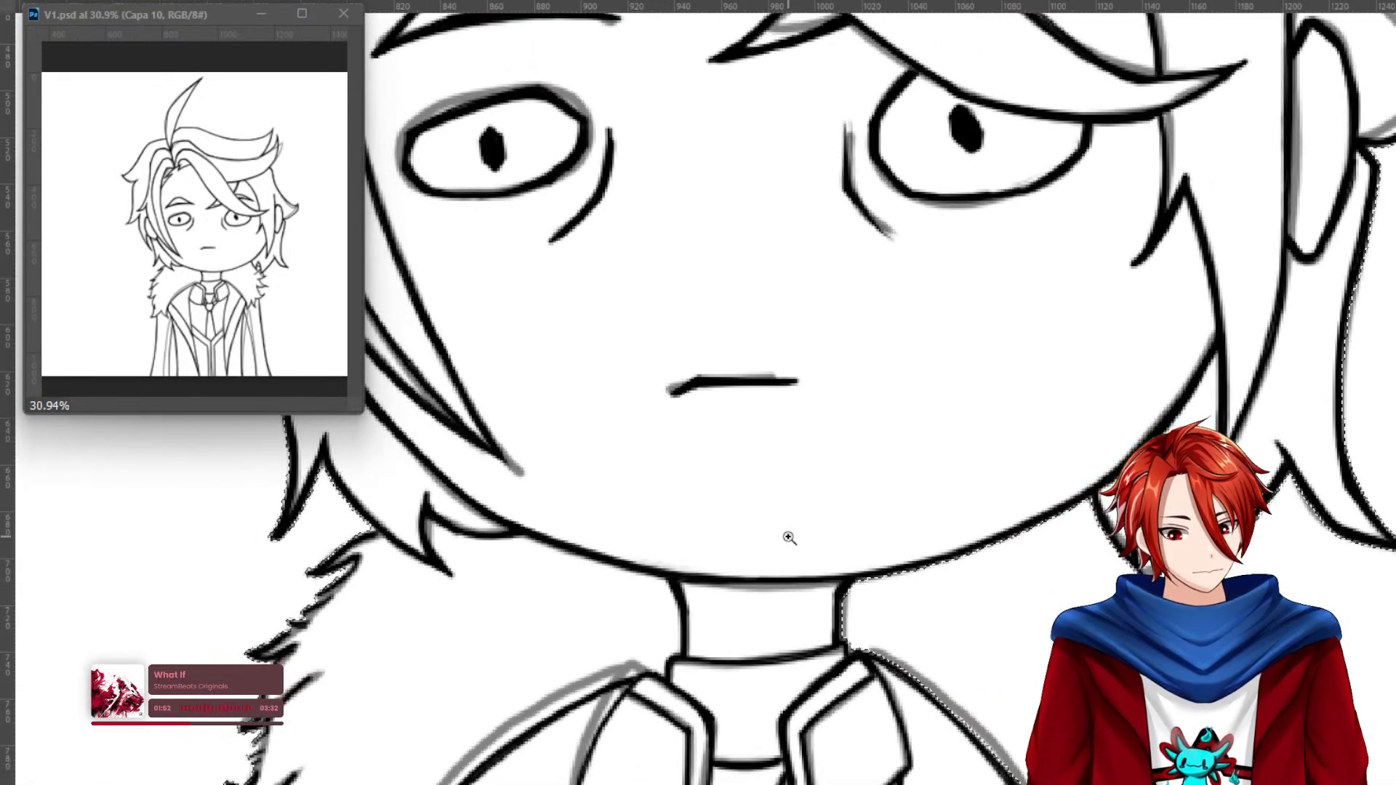
drag(1097, 696, 1009, 511)
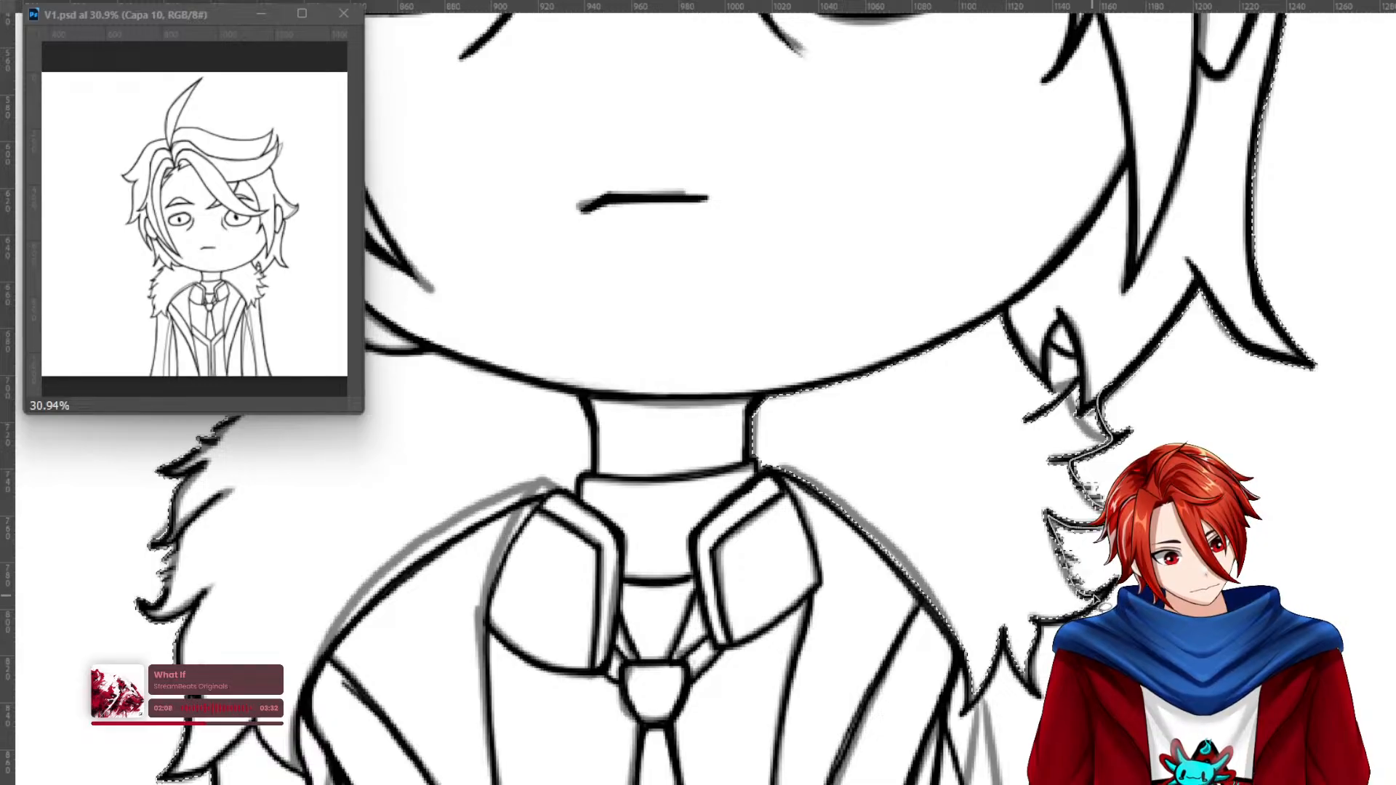
mouse_move(1044, 698)
mouse_down()
mouse_move(966, 745)
mouse_move(673, 356)
mouse_move(930, 224)
mouse_move(1113, 312)
mouse_up()
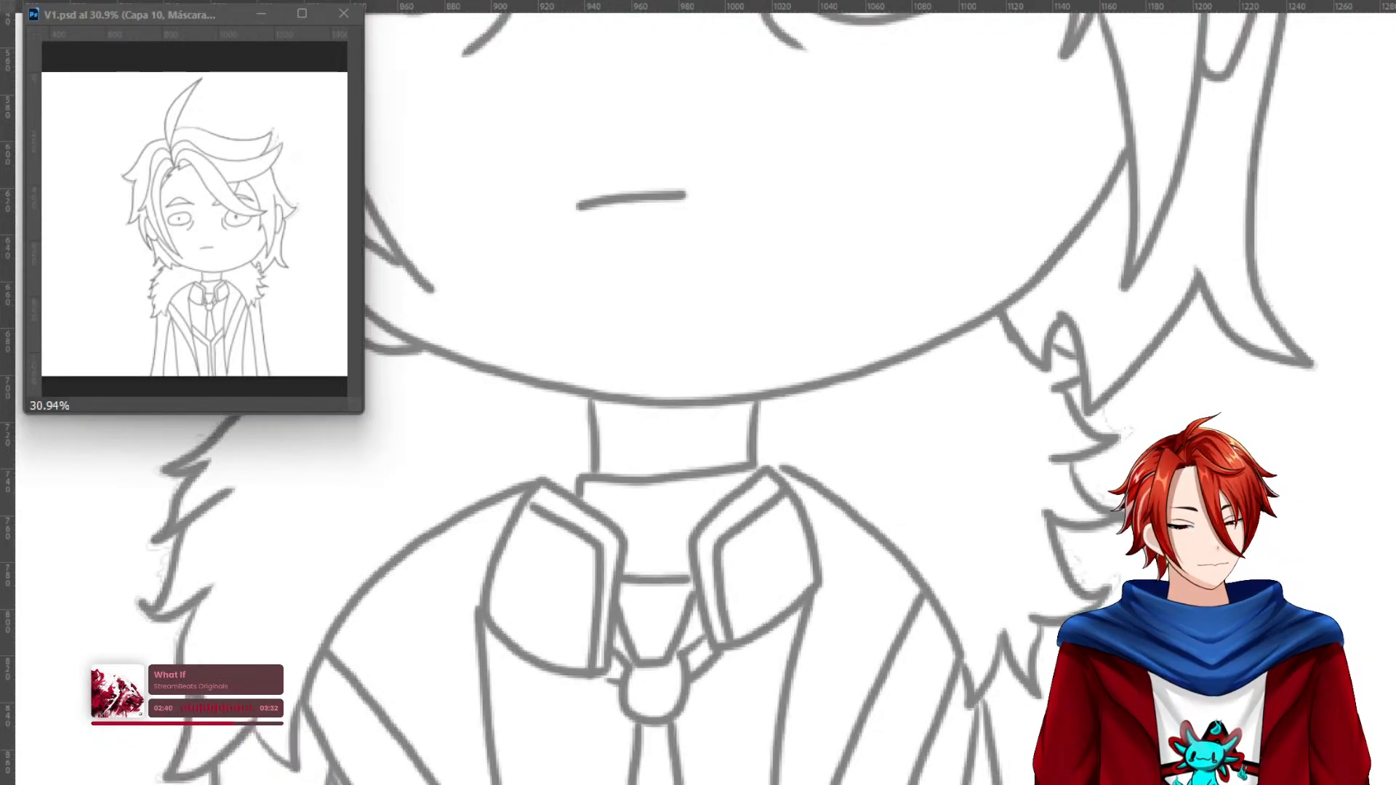
key(ctrl+z)
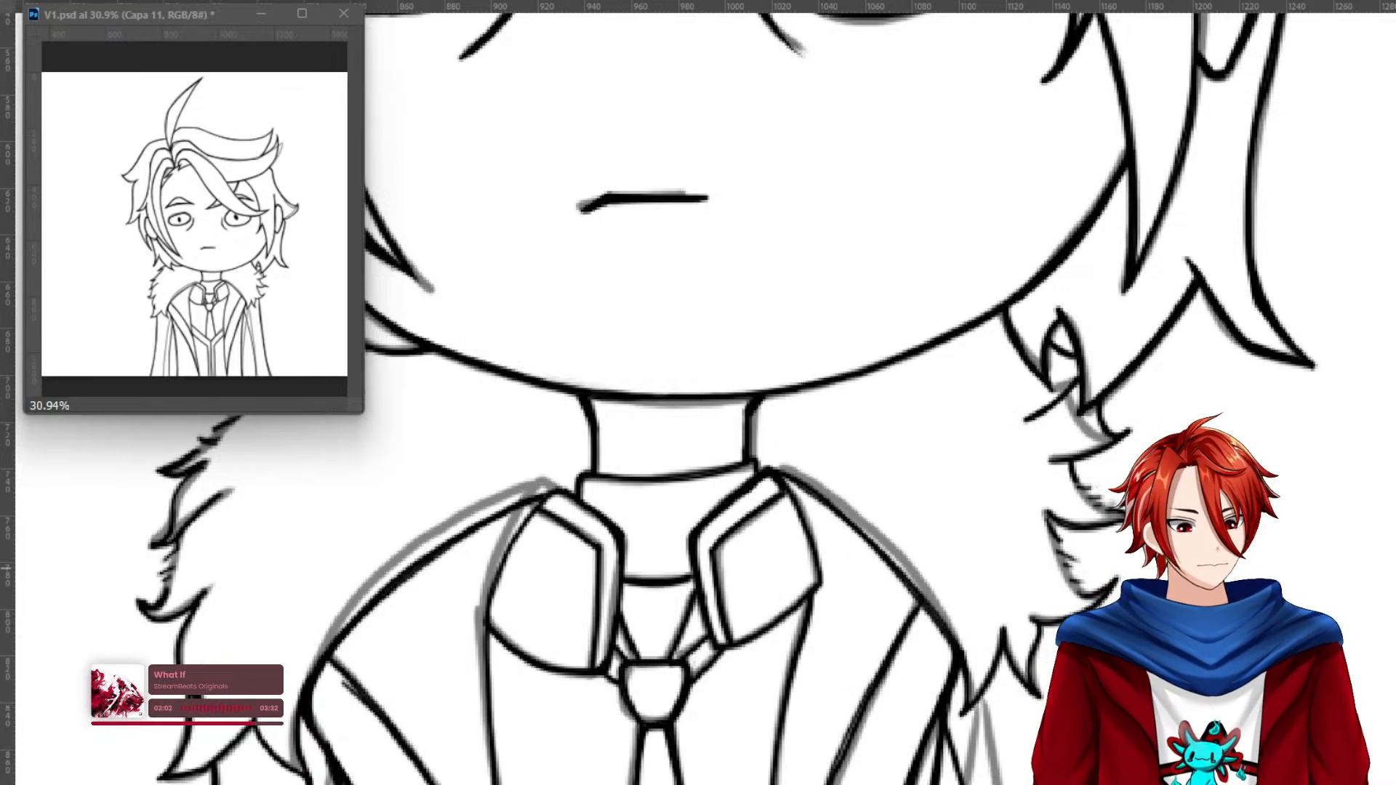
Try to build a thicker black outline from the line art on a duplicate of layer Capa 10.
key(alt+bracketleft)
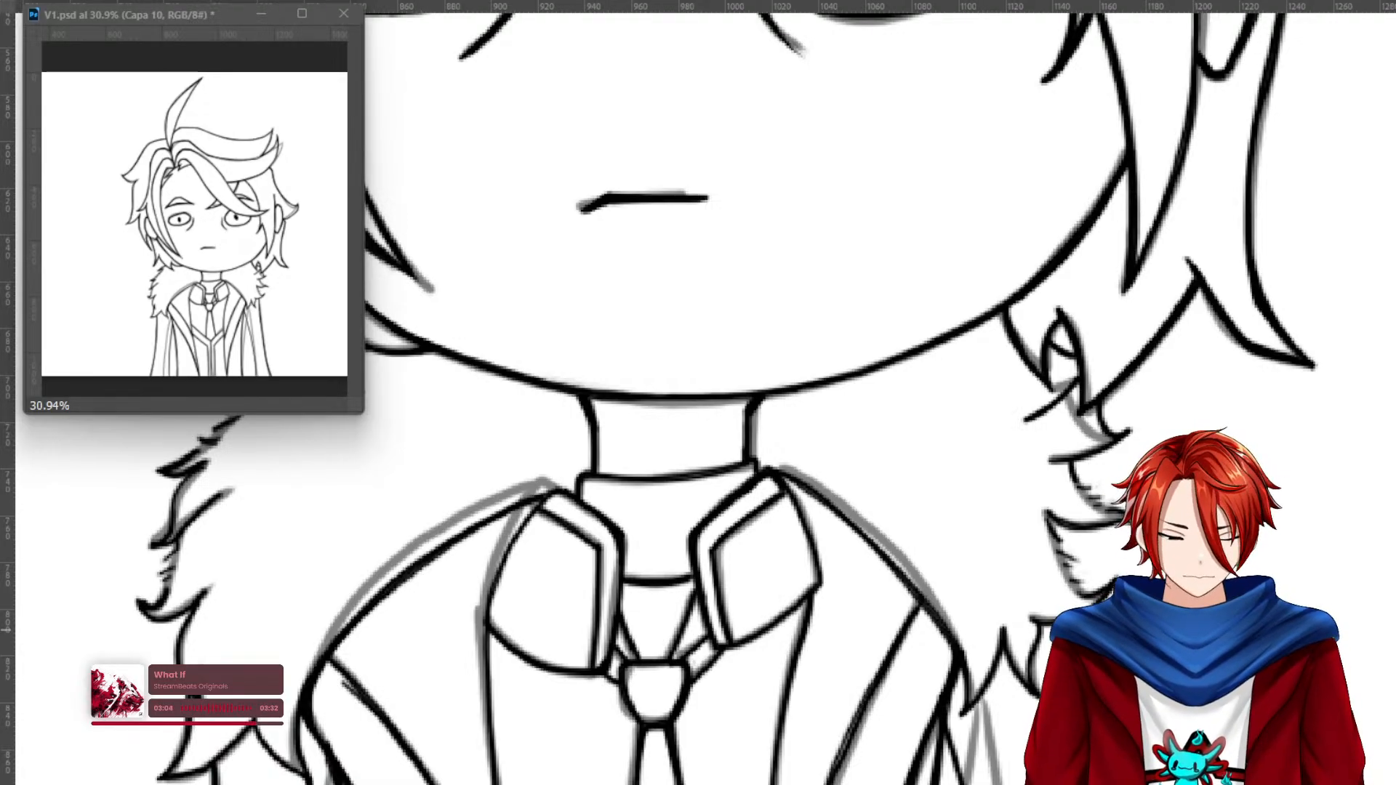
key(ctrl+j)
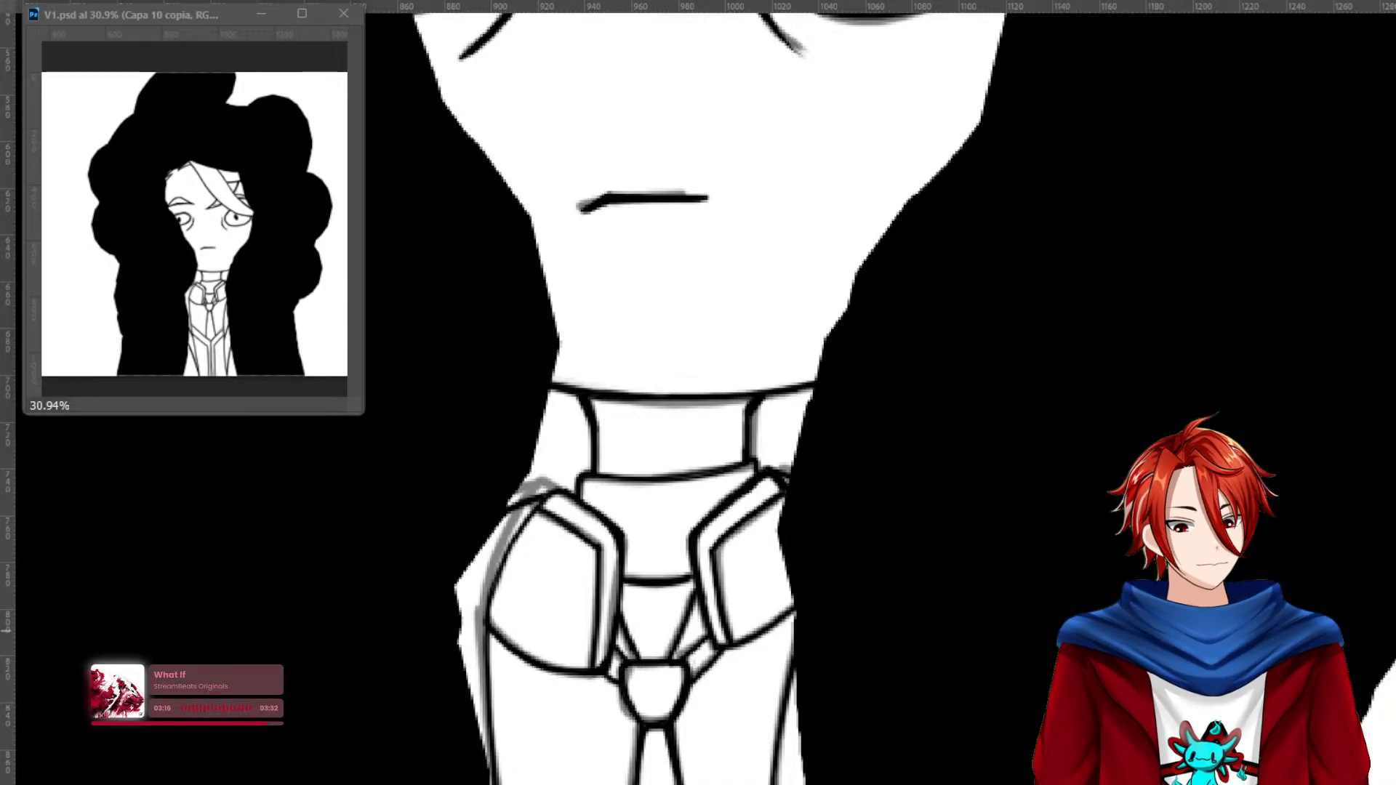
key(ctrl+z)
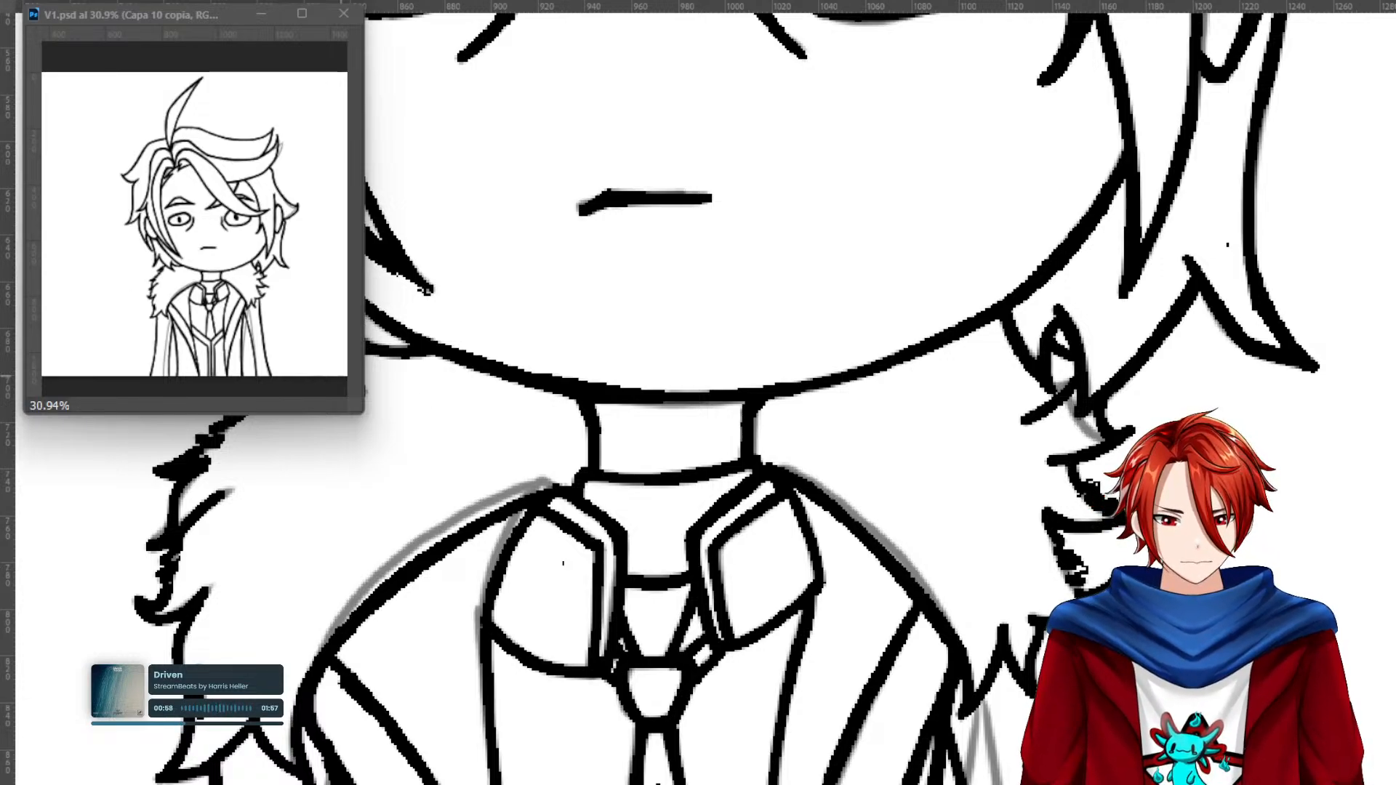
key(alt+BackSpace)
key(ctrl+z)
key(ctrl+z)
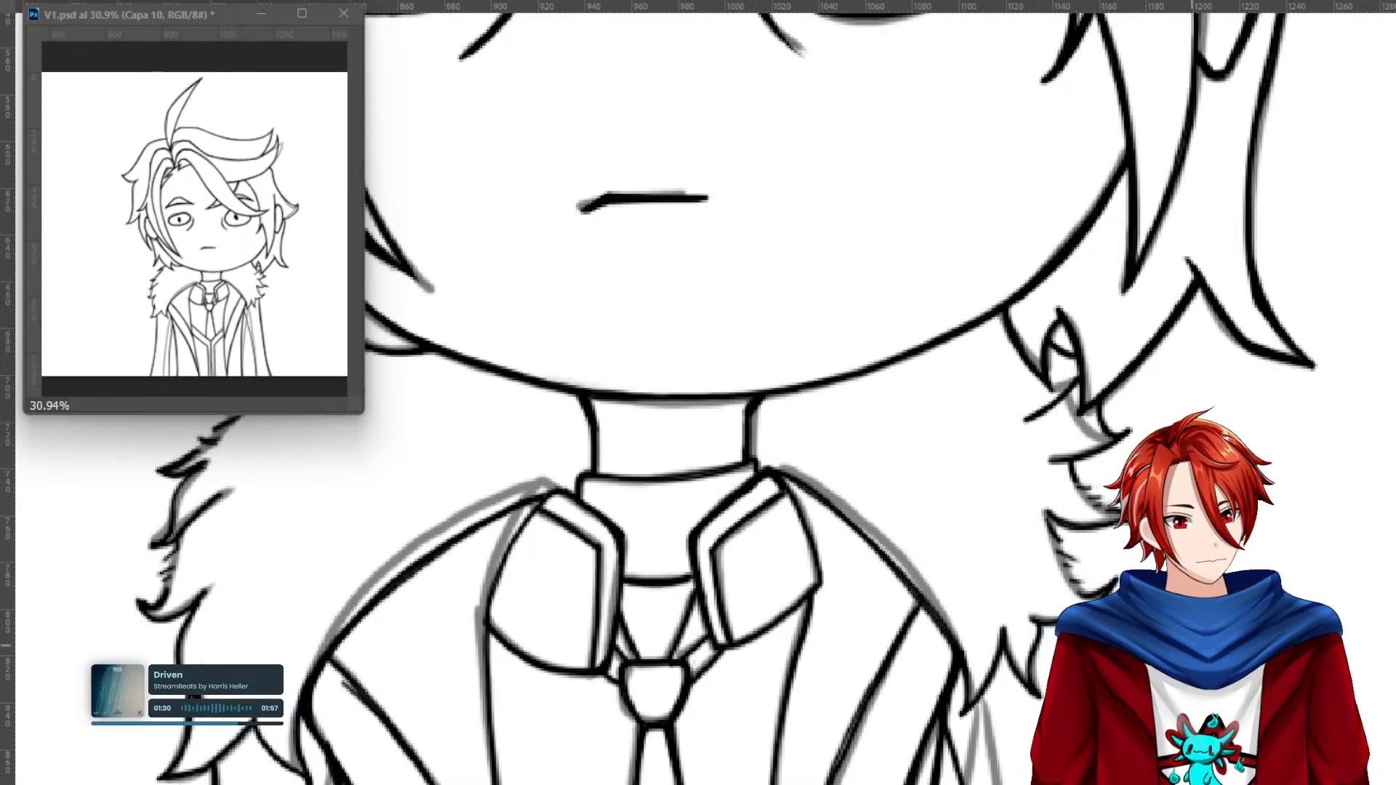
Save the drawing V1.psd with Capa 10 as the active layer.
drag(1134, 469, 967, 485)
key(ctrl+s)
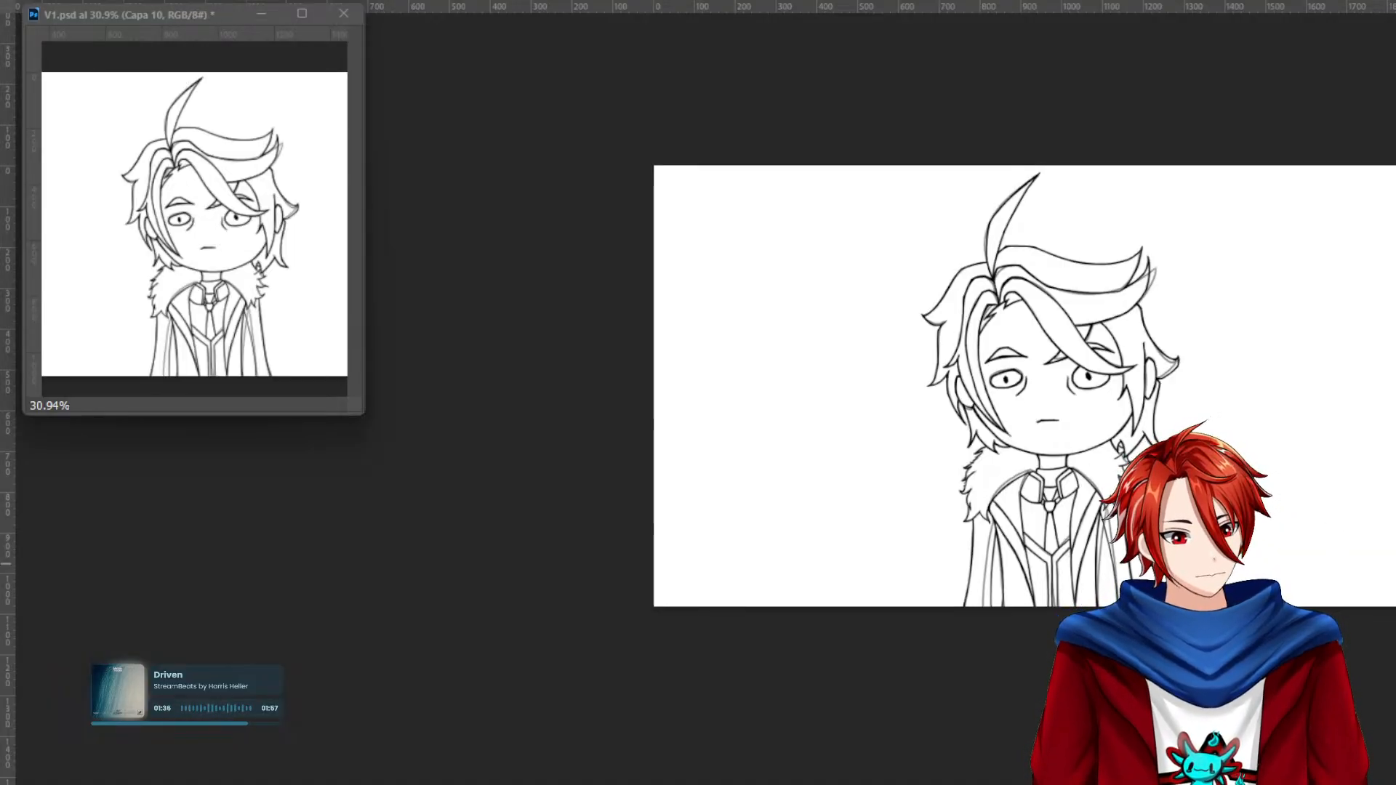
Add a new layer and select the white background around the character using the line art on Capa 10.
key(ctrl+shift+alt+n)
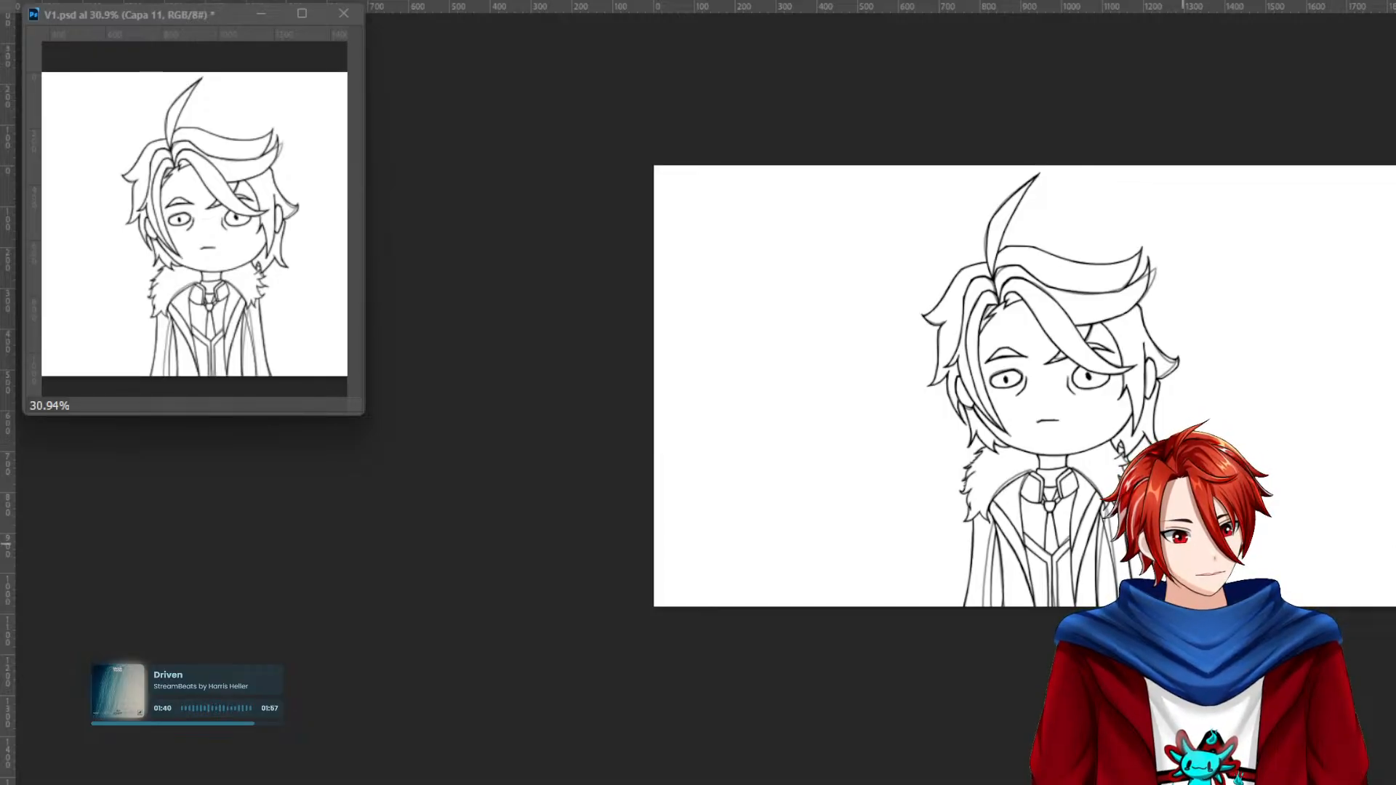
key(ctrl+a)
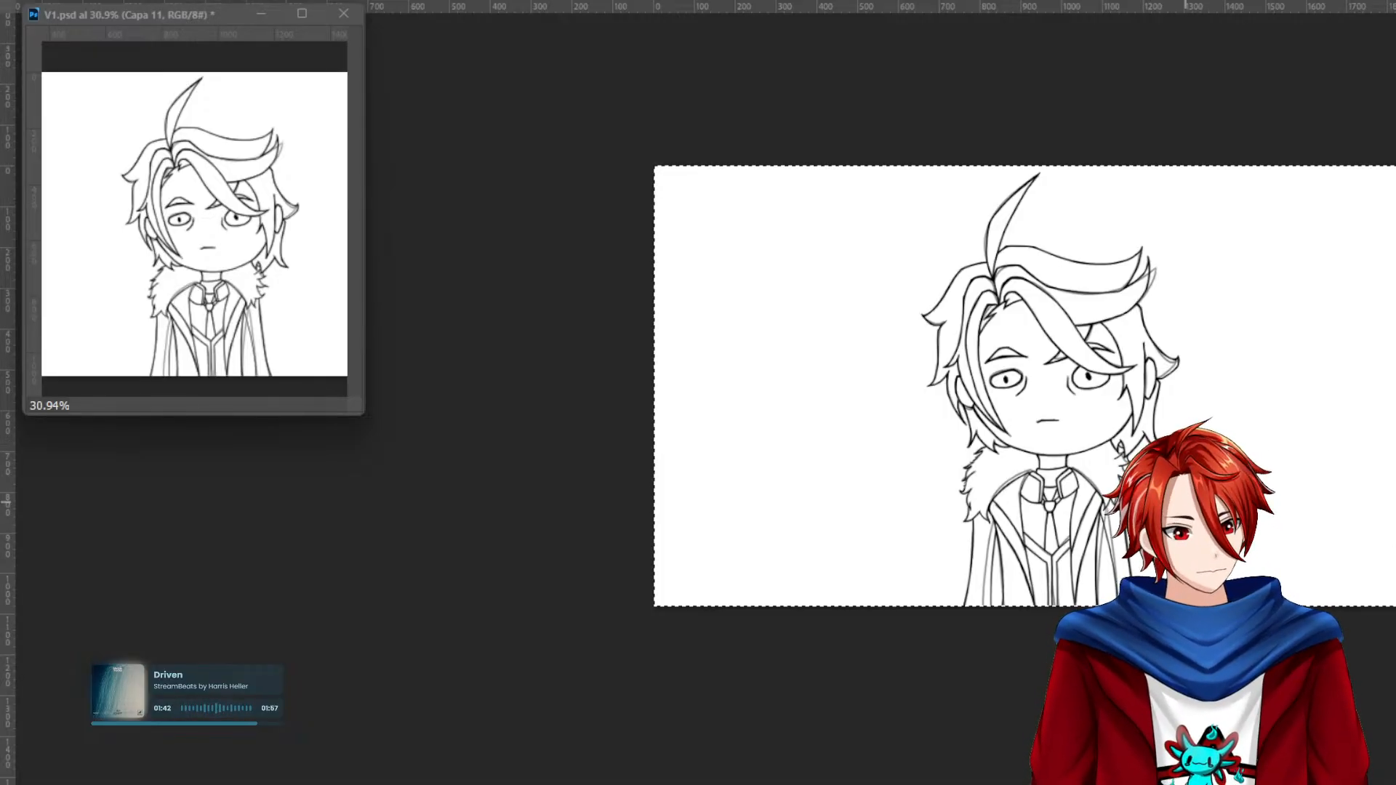
key(alt+bracketleft)
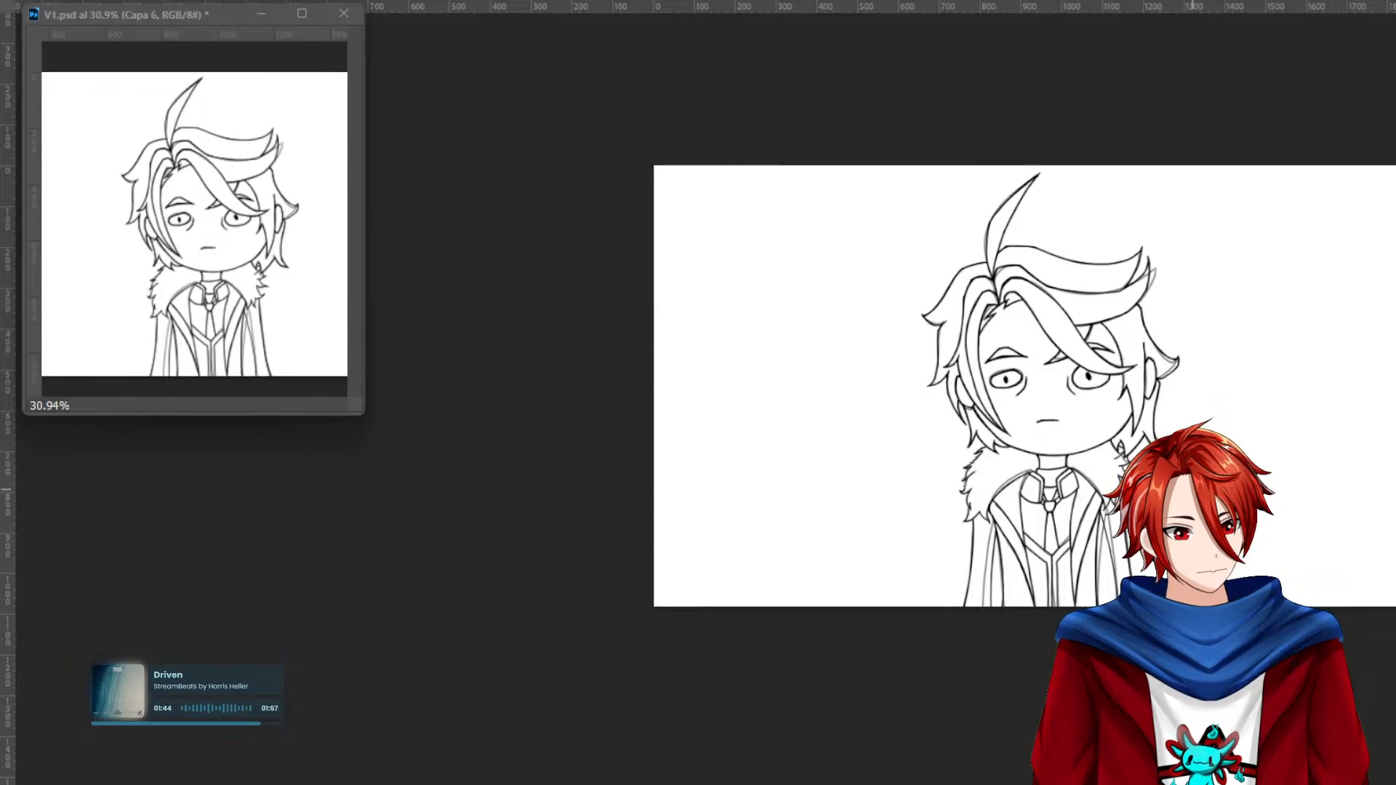
key(alt+bracketright)
key(ctrl+d)
key(ctrl+a)
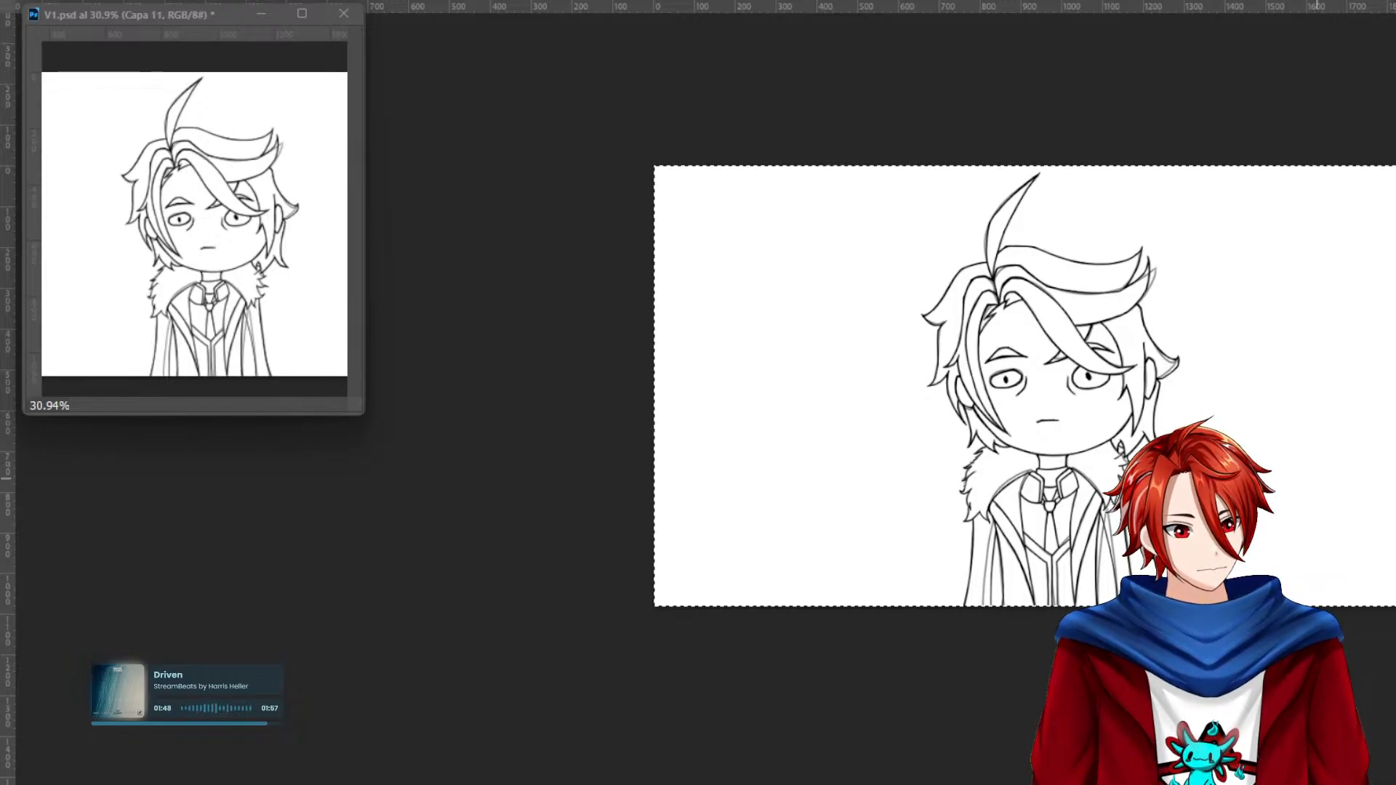
key(alt+bracketleft)
click(1338, 498)
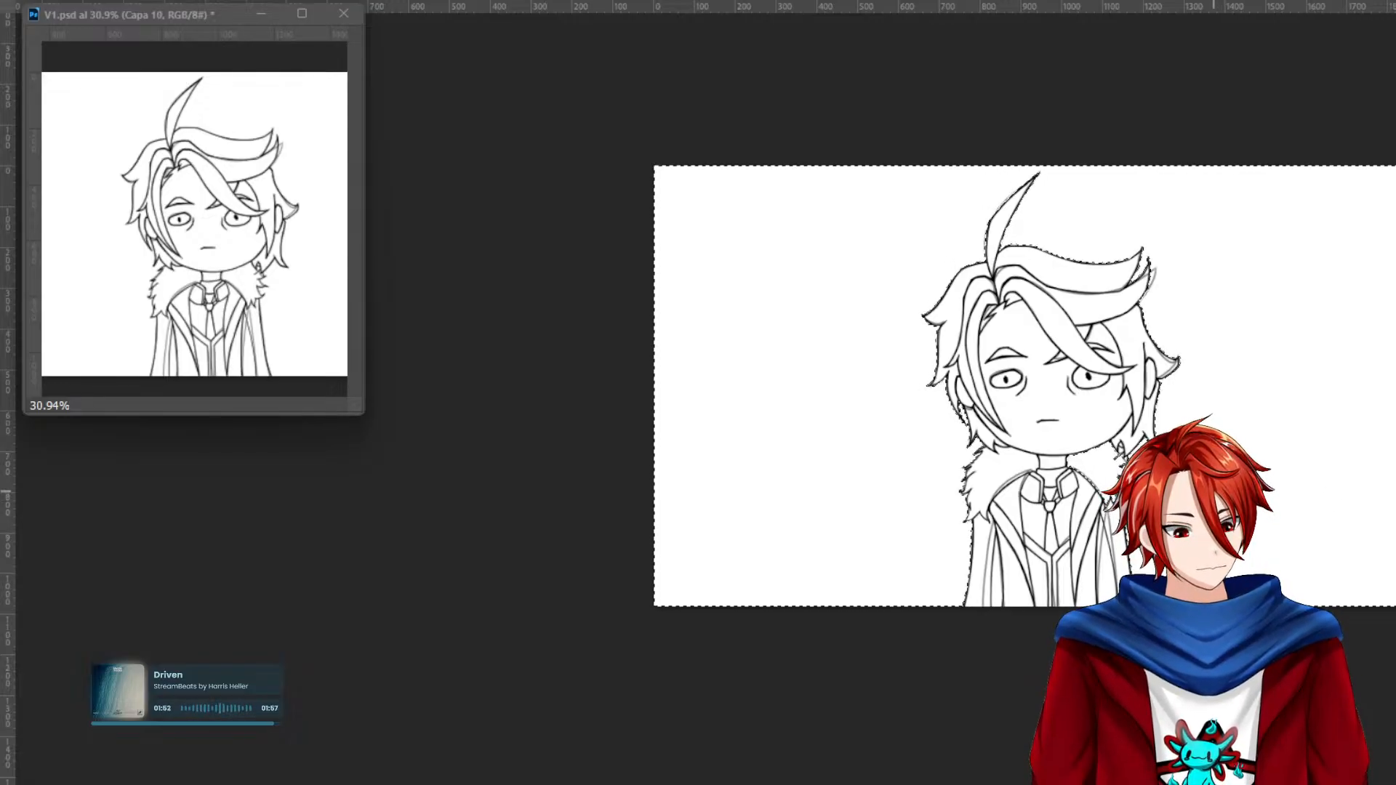
Check the background selection's edges around the neck, collar and fur trim, and deselect it.
drag(1114, 448, 1260, 466)
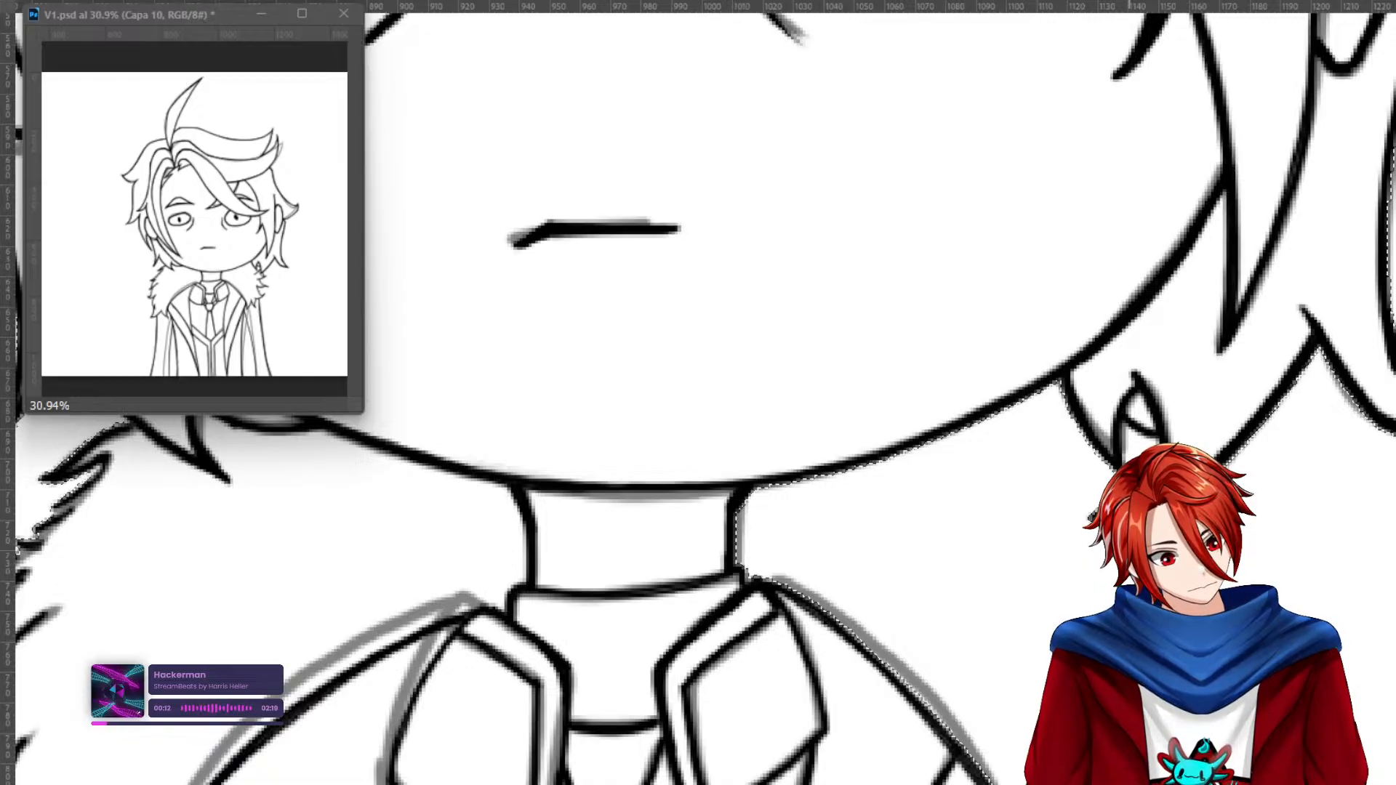
mouse_move(763, 726)
mouse_down()
mouse_move(919, 225)
mouse_move(1184, 329)
mouse_move(1200, 349)
mouse_up()
scroll(1107, 434, down, 5)
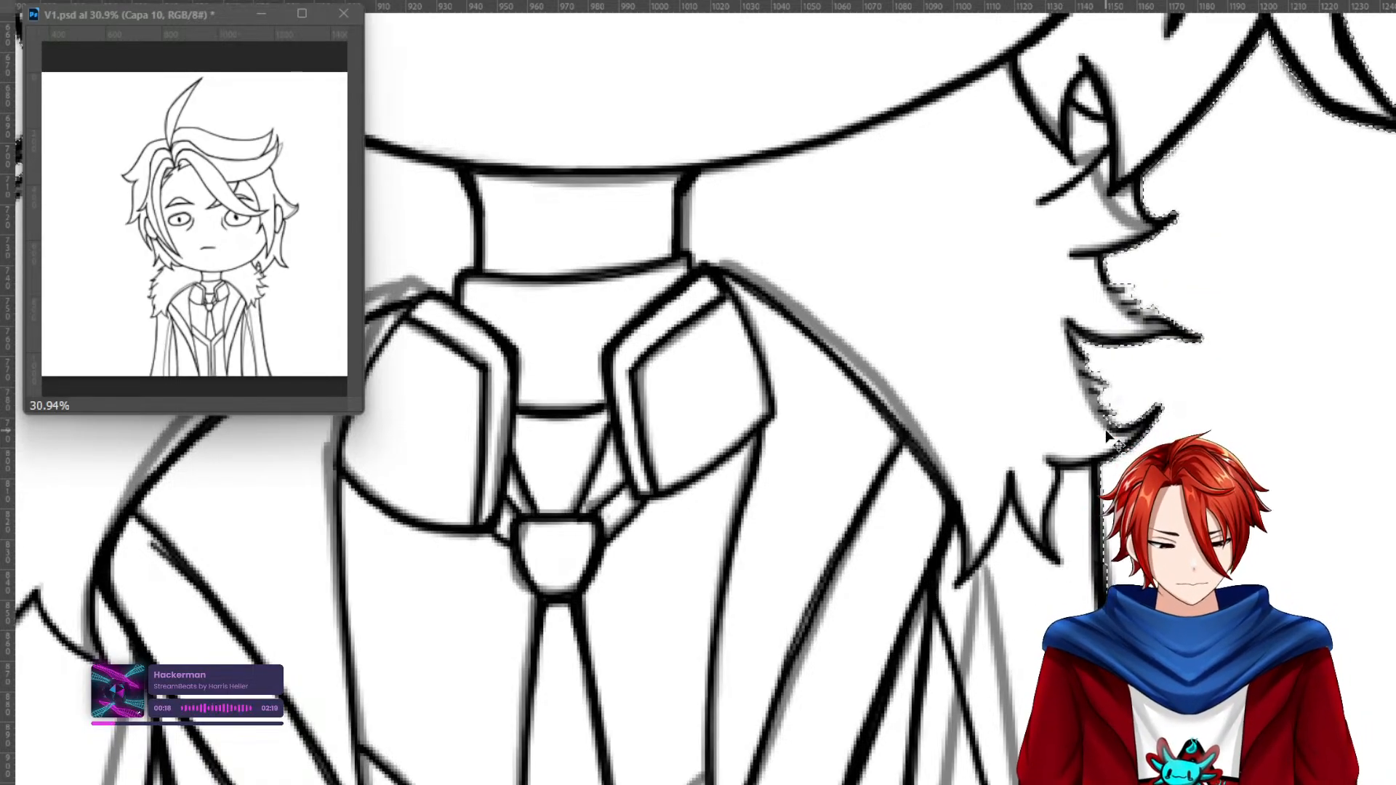
key(ctrl+1)
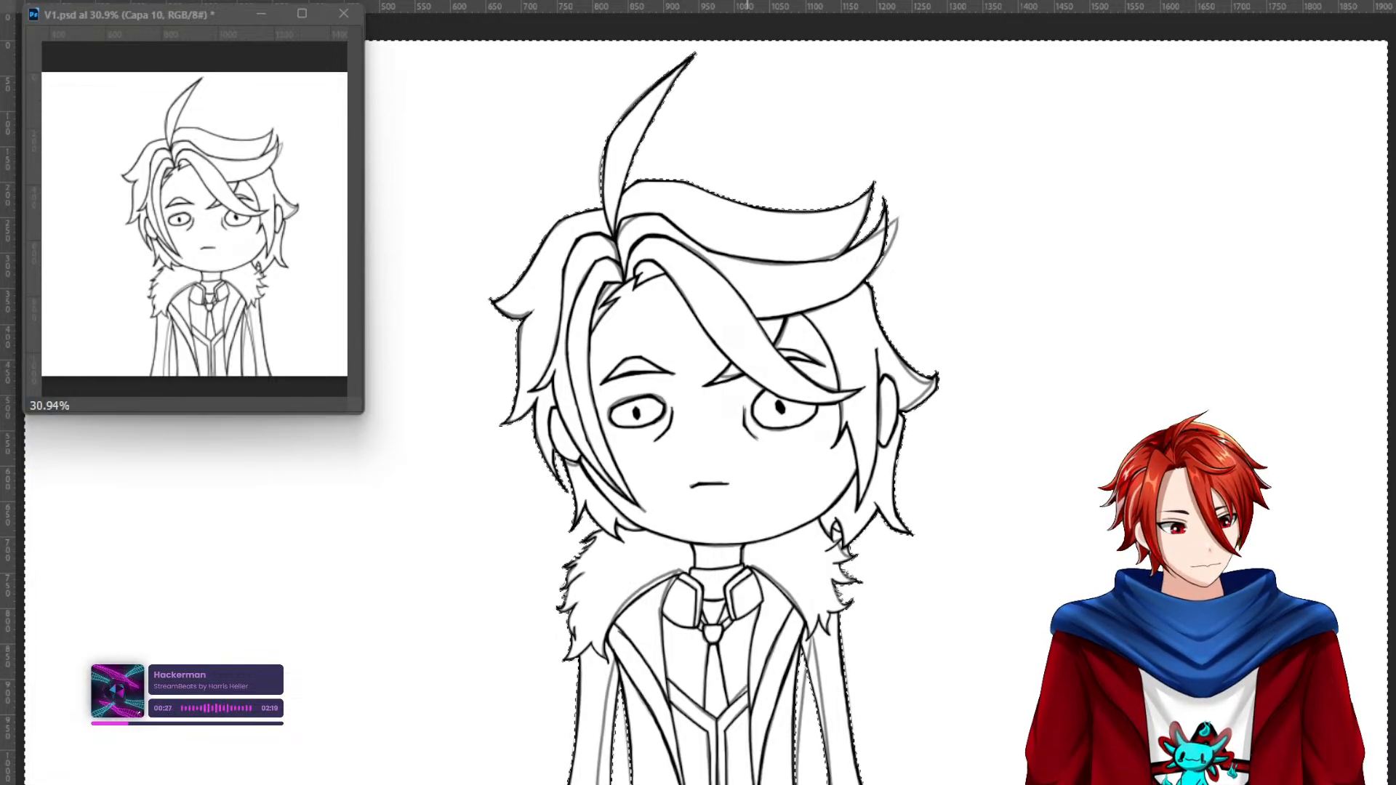
key(ctrl+d)
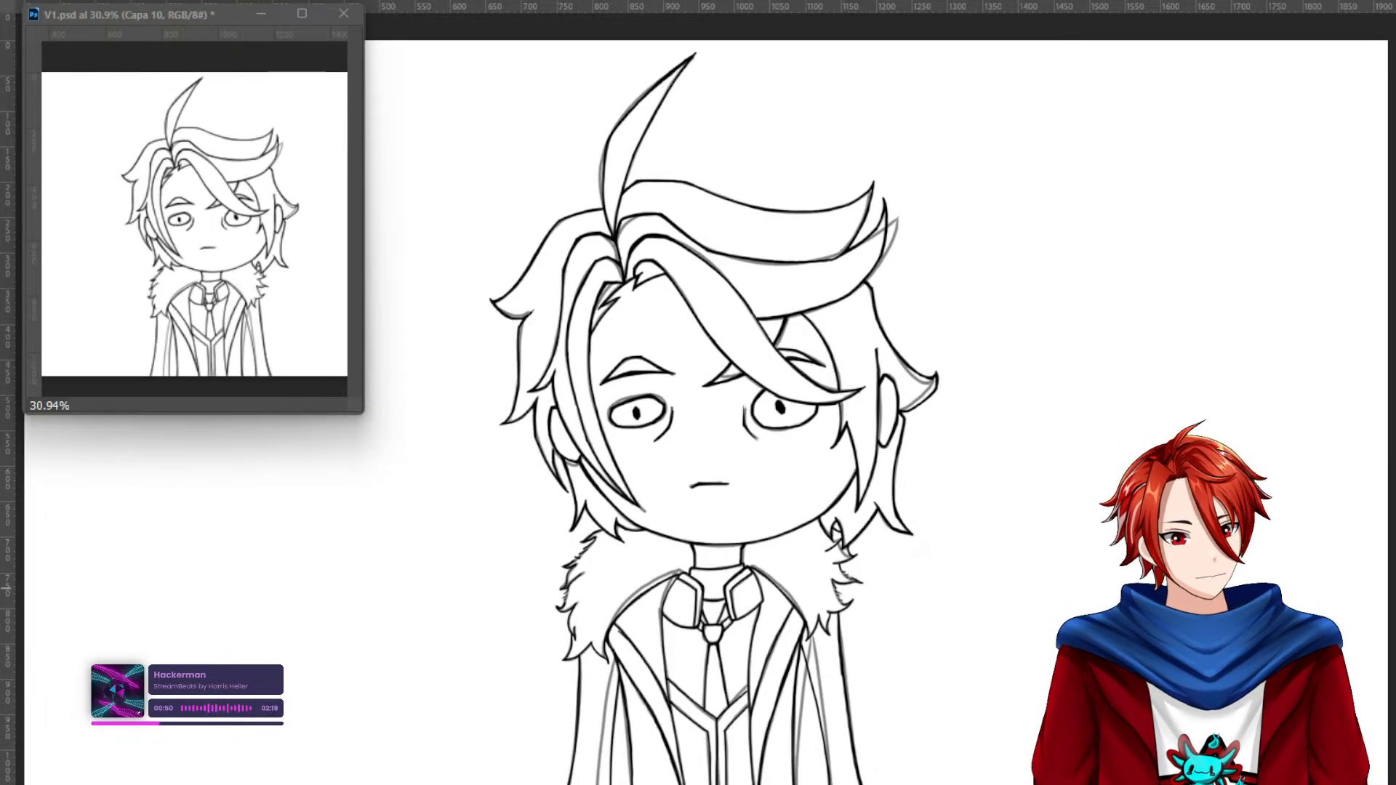
Try brush strokes around the fur collar to test the layer mask on Capa 11.
mouse_move(1094, 529)
mouse_down()
mouse_move(897, 554)
mouse_move(470, 649)
mouse_move(988, 583)
mouse_up()
key(ctrl+z)
drag(1094, 531, 576, 659)
key(ctrl+z)
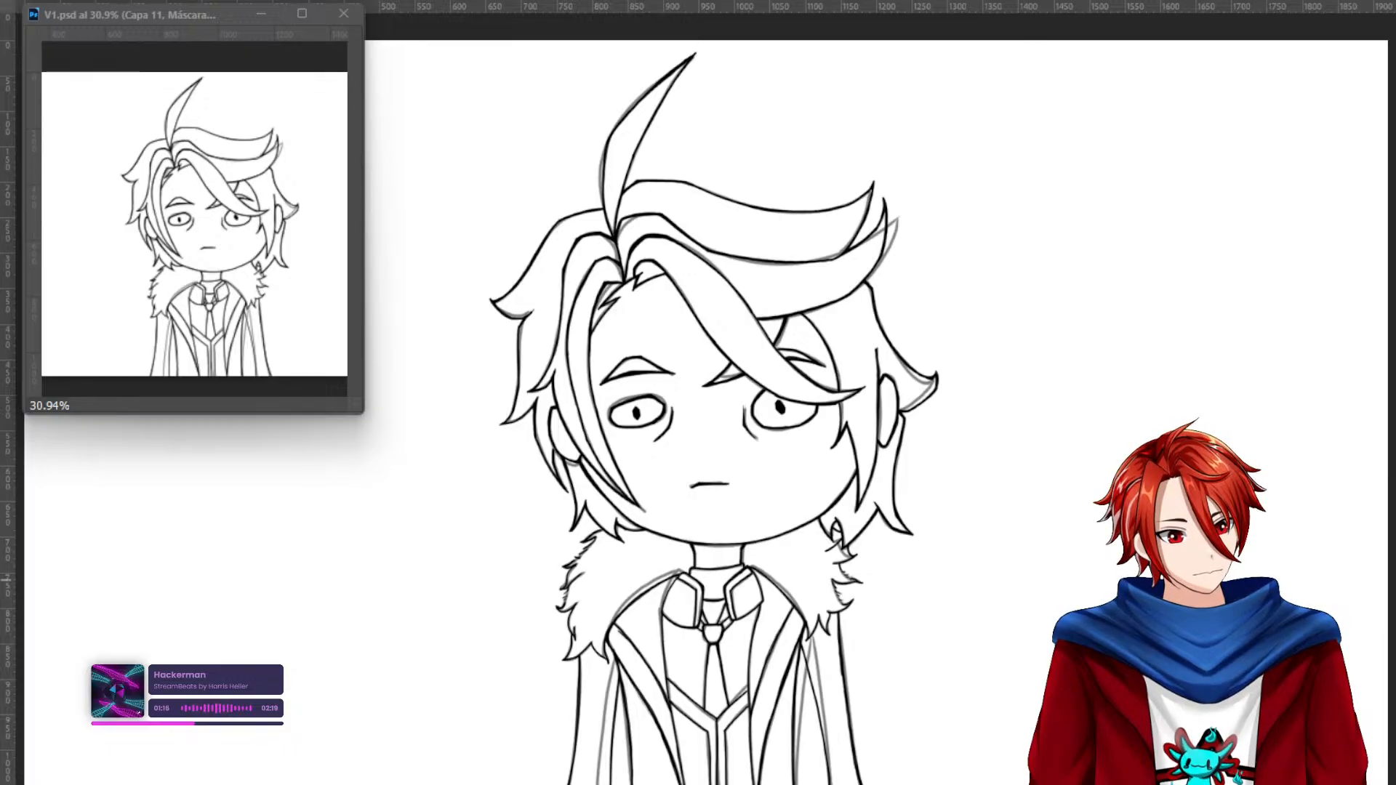
mouse_move(907, 535)
mouse_down()
mouse_move(849, 564)
mouse_move(865, 554)
mouse_up()
key(ctrl+d)
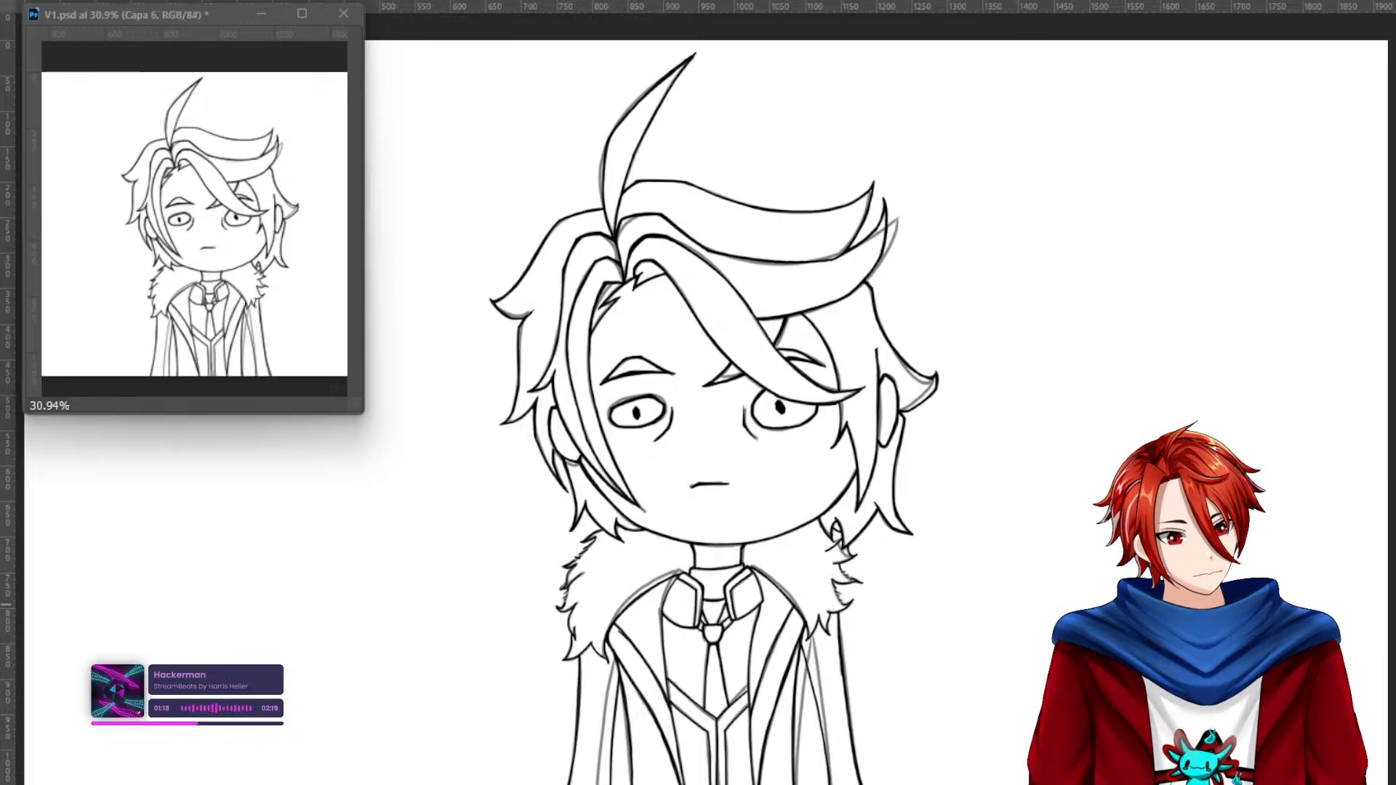
Add a new layer and test a few thin strokes over the fur collar and nearby hair, undoing the strokes.
key(ctrl+shift+alt+n)
drag(846, 525, 835, 579)
drag(838, 502, 816, 602)
drag(893, 486, 877, 513)
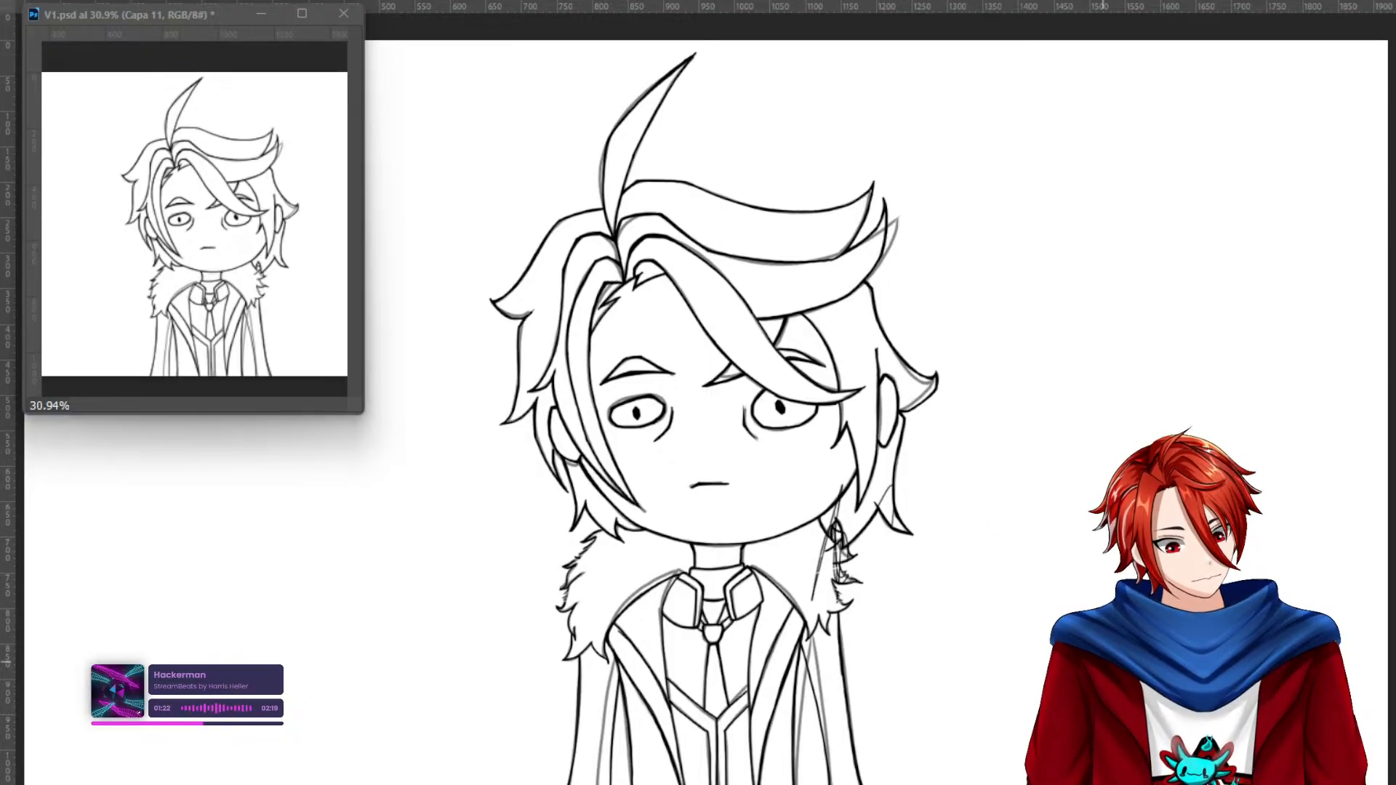
key(ctrl+z)
key(ctrl+z)
key(ctrl+z)
key(q)
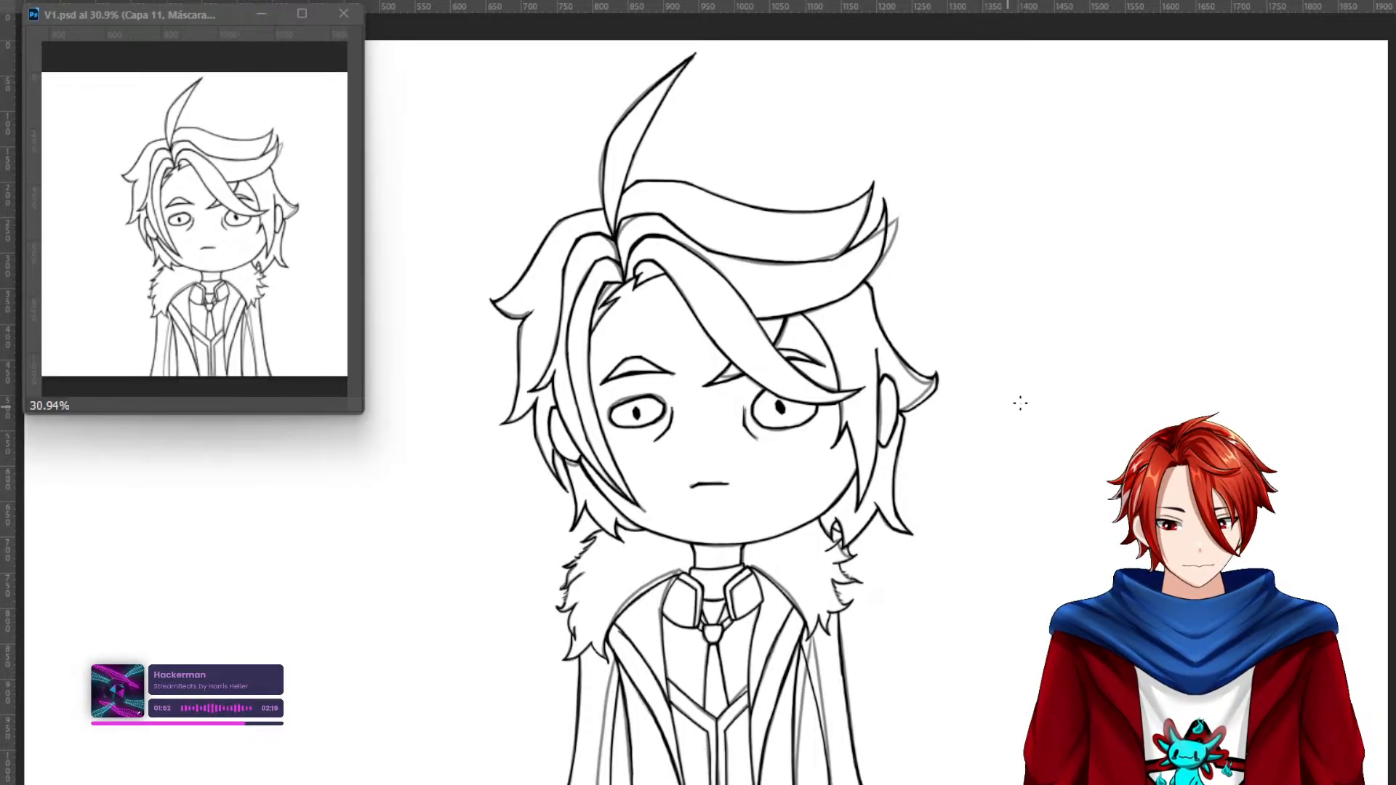
Paste the copied red-haired character image as a colour reference and place it beside the line art.
key(ctrl+v)
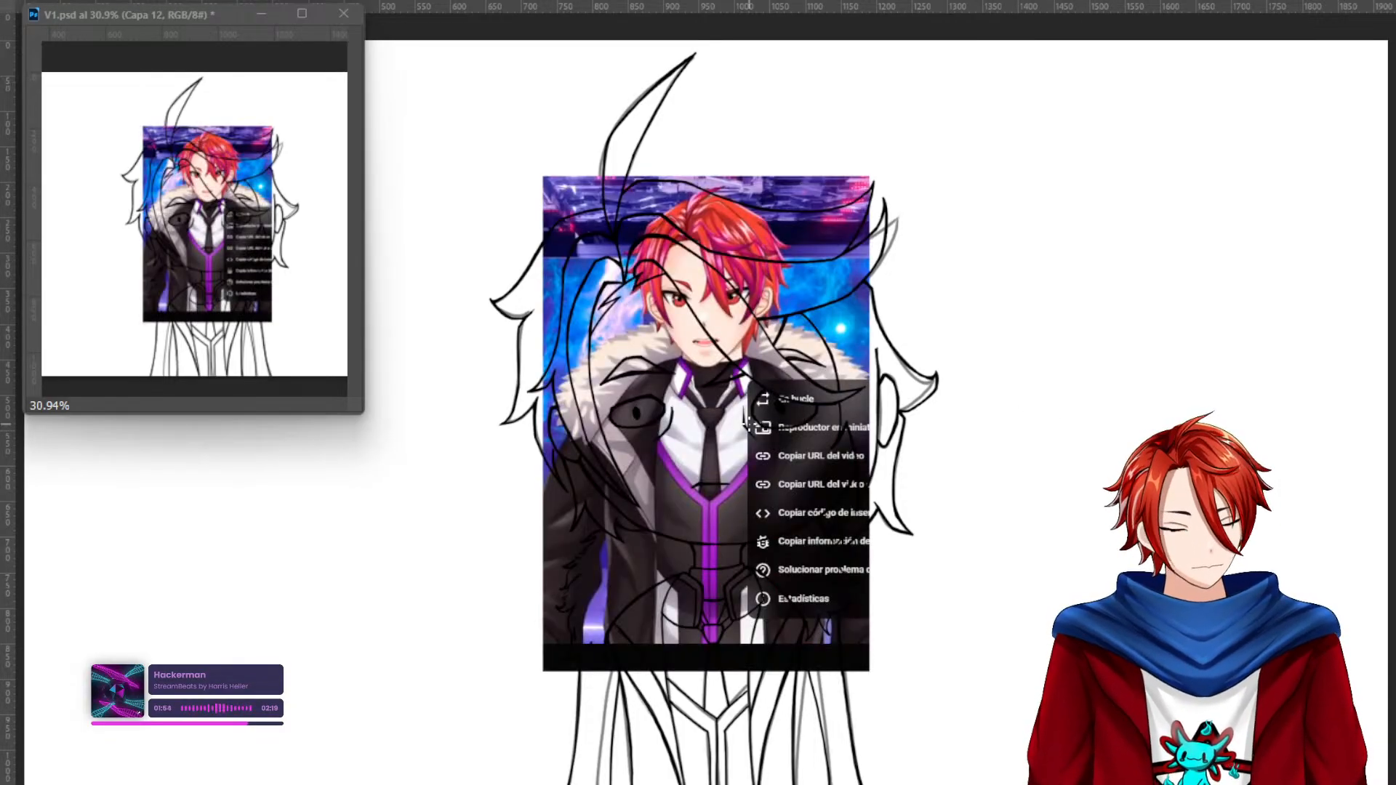
drag(687, 368, 1170, 399)
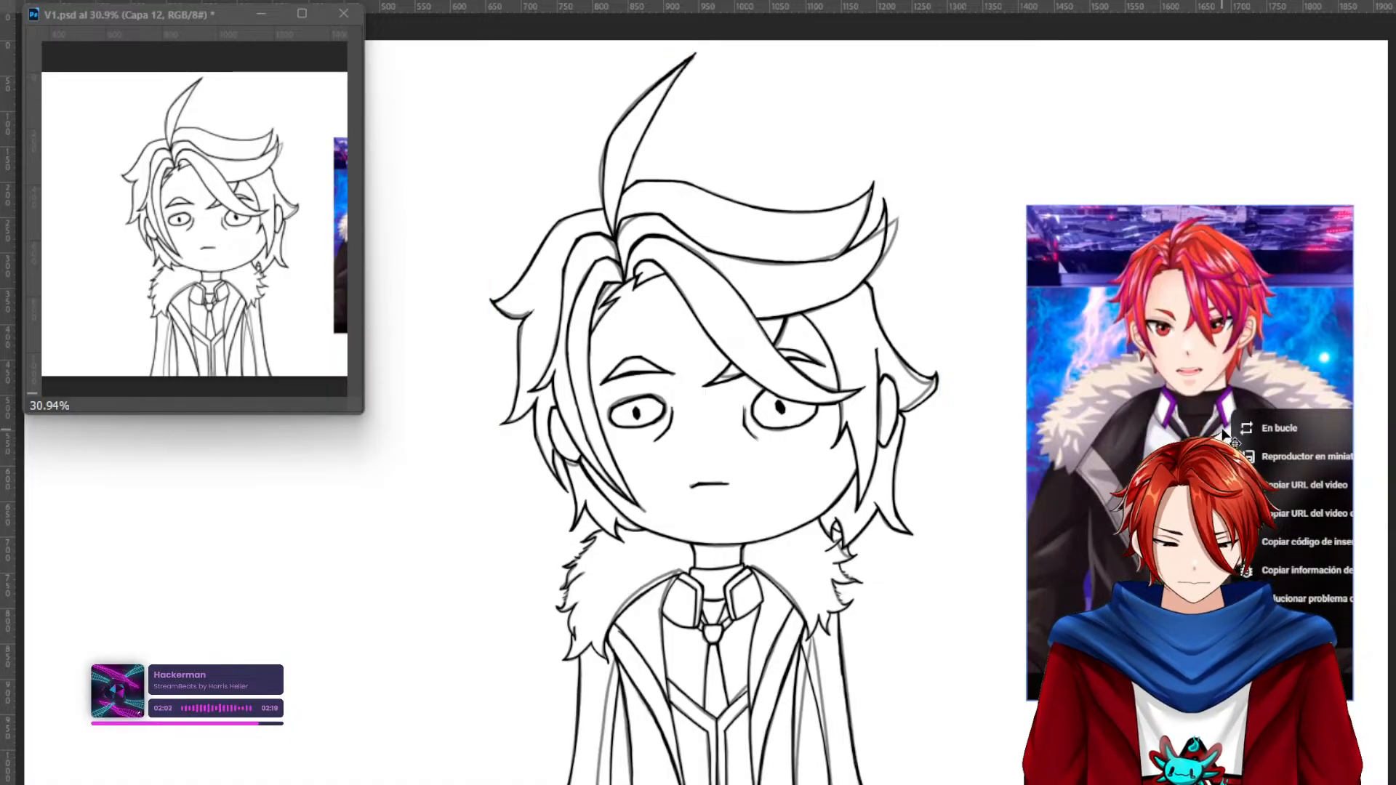
drag(1215, 325, 1302, 333)
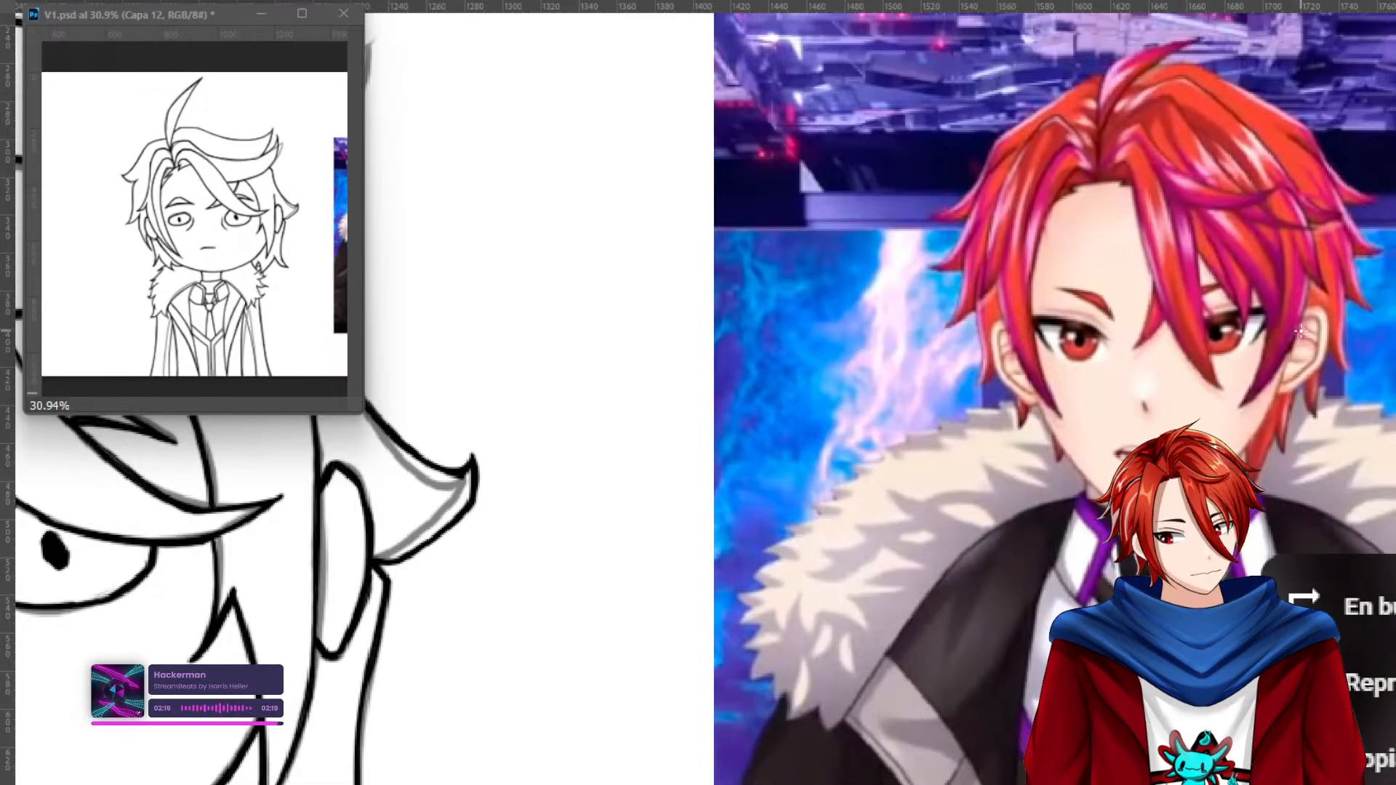
Paint red hair, pale skin and near-black coat swatches next to the reference, using colours sampled from it.
alt+click(1199, 131)
right_click(774, 347)
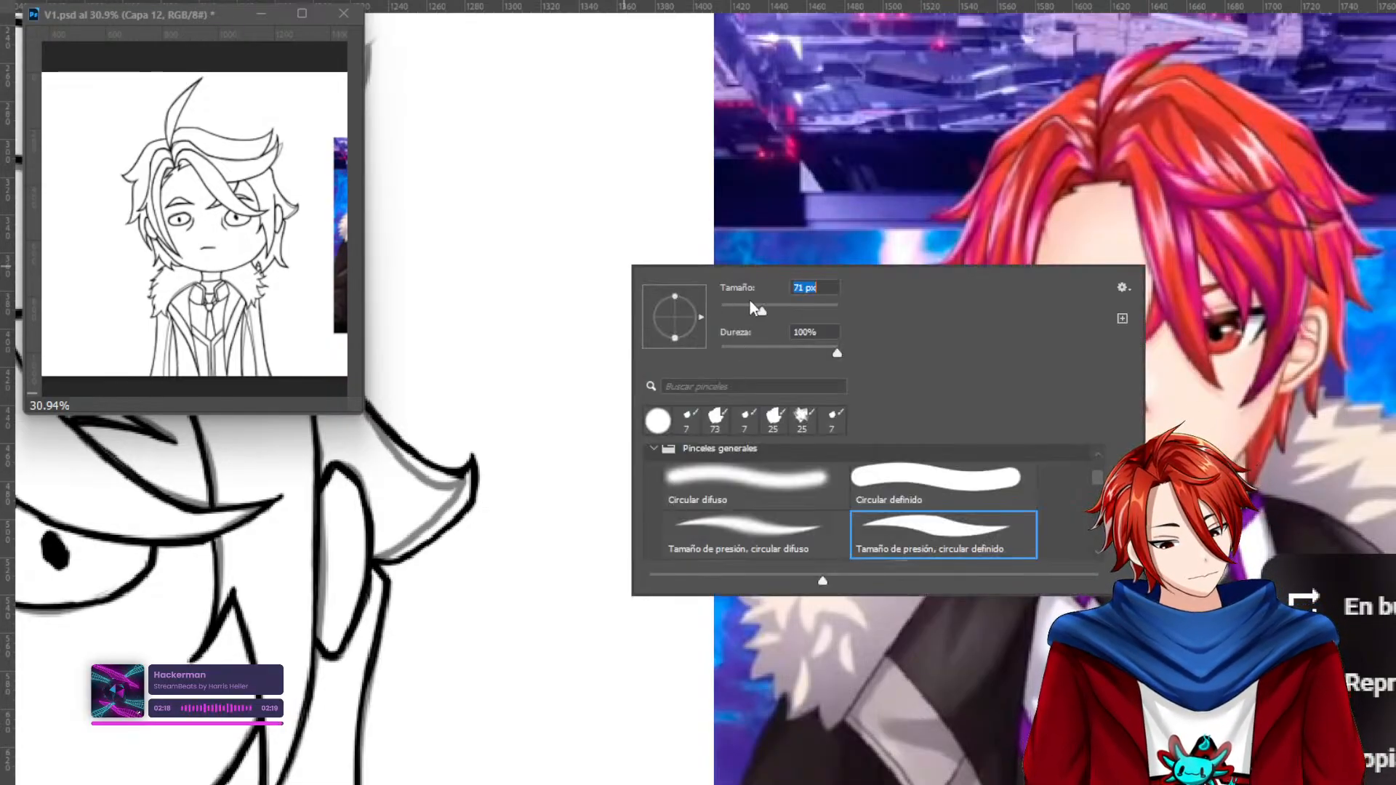
click(608, 191)
alt+click(1124, 260)
drag(579, 343, 574, 400)
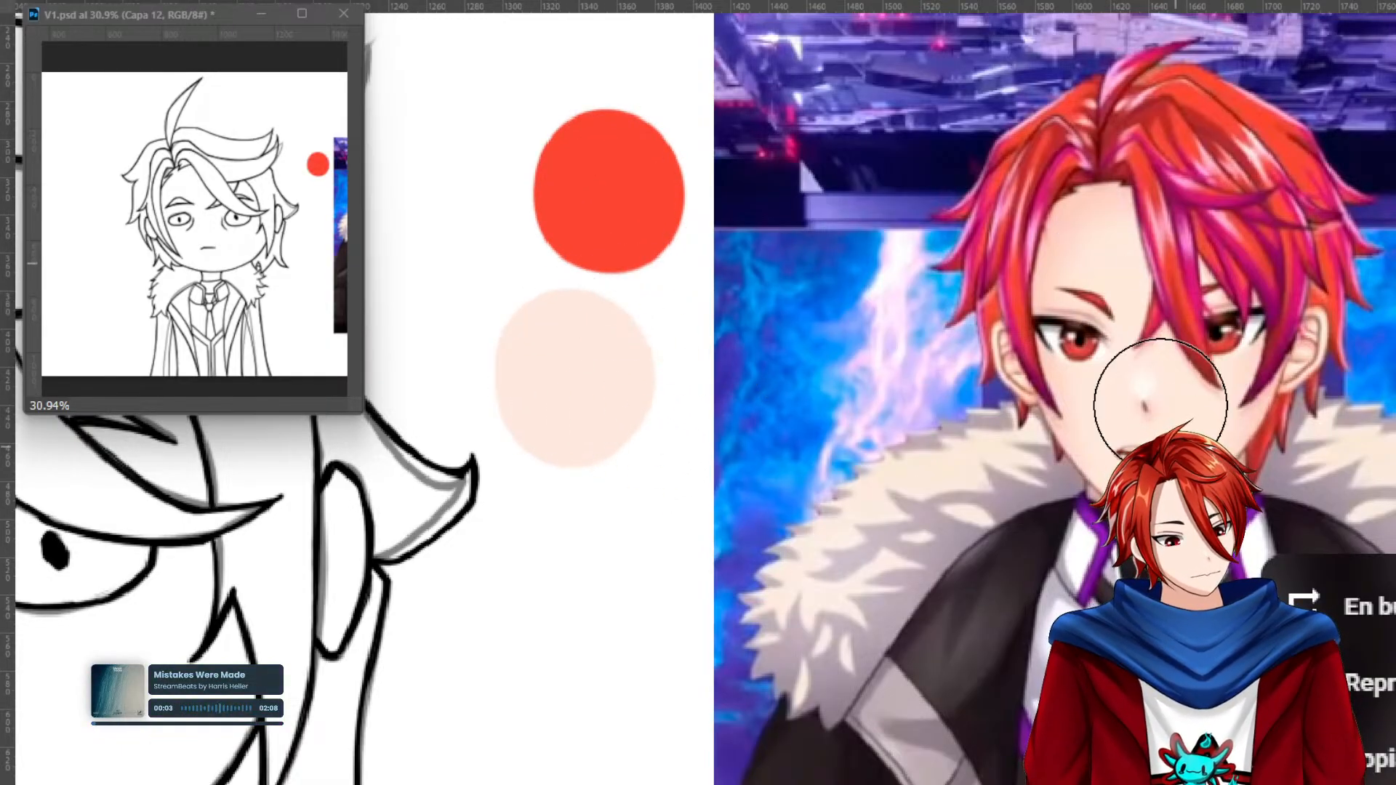
drag(561, 582, 596, 567)
Complete the palette with greyish mauve and purple swatches sampled from the reference outfit.
alt+click(934, 469)
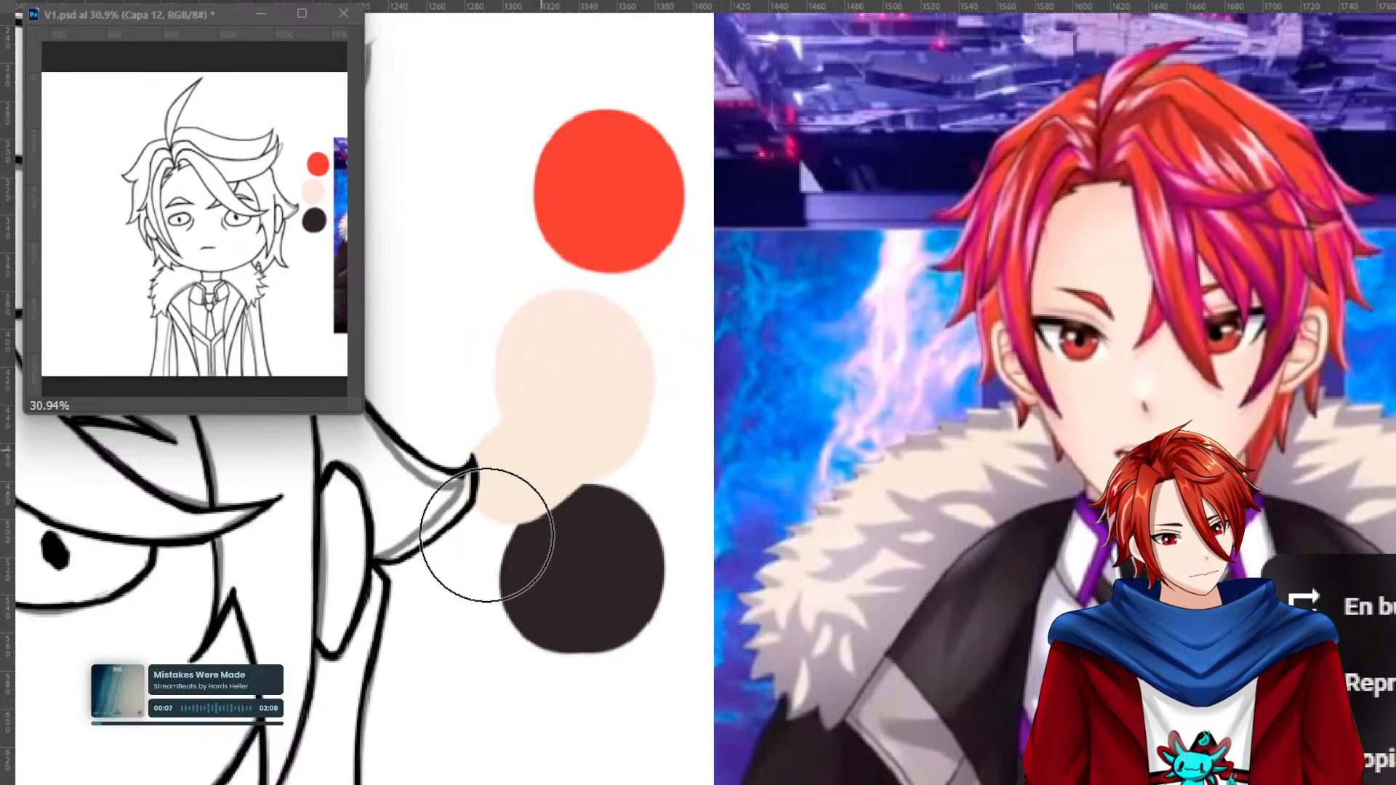
drag(1132, 573, 978, 413)
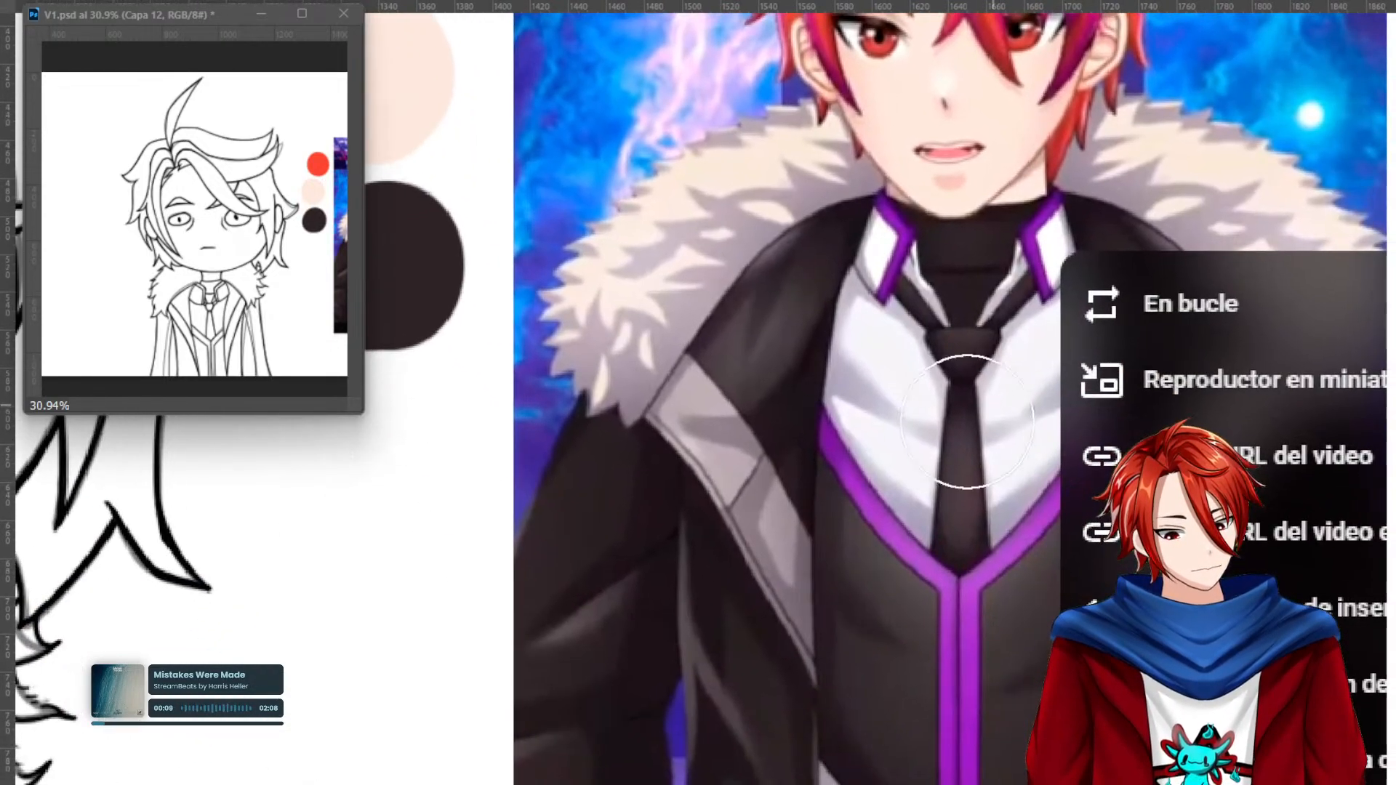
mouse_move(360, 516)
mouse_down()
mouse_move(373, 504)
mouse_move(408, 559)
mouse_up()
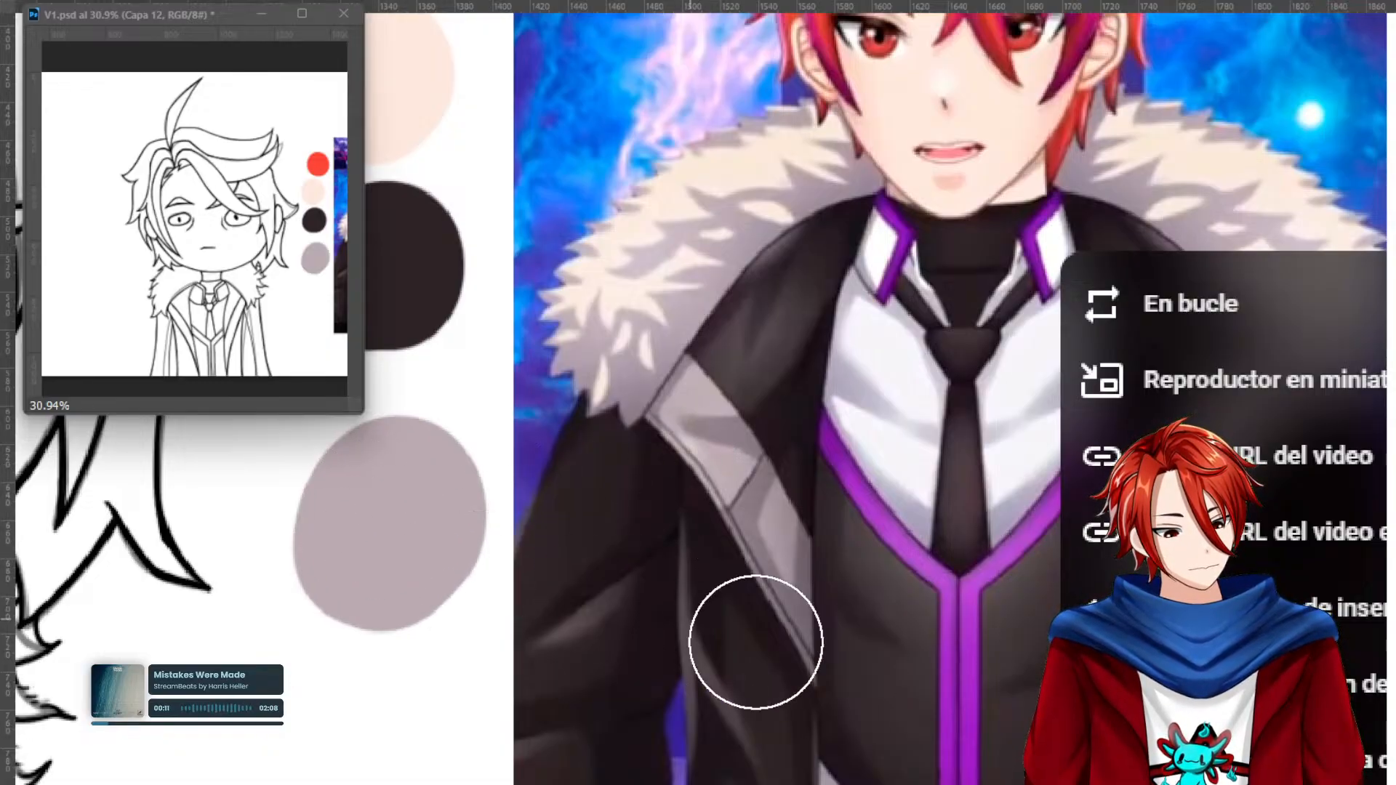
drag(991, 708, 915, 641)
drag(311, 654, 323, 698)
mouse_move(1062, 778)
mouse_down()
mouse_move(787, 516)
mouse_move(941, 684)
mouse_move(932, 698)
mouse_up()
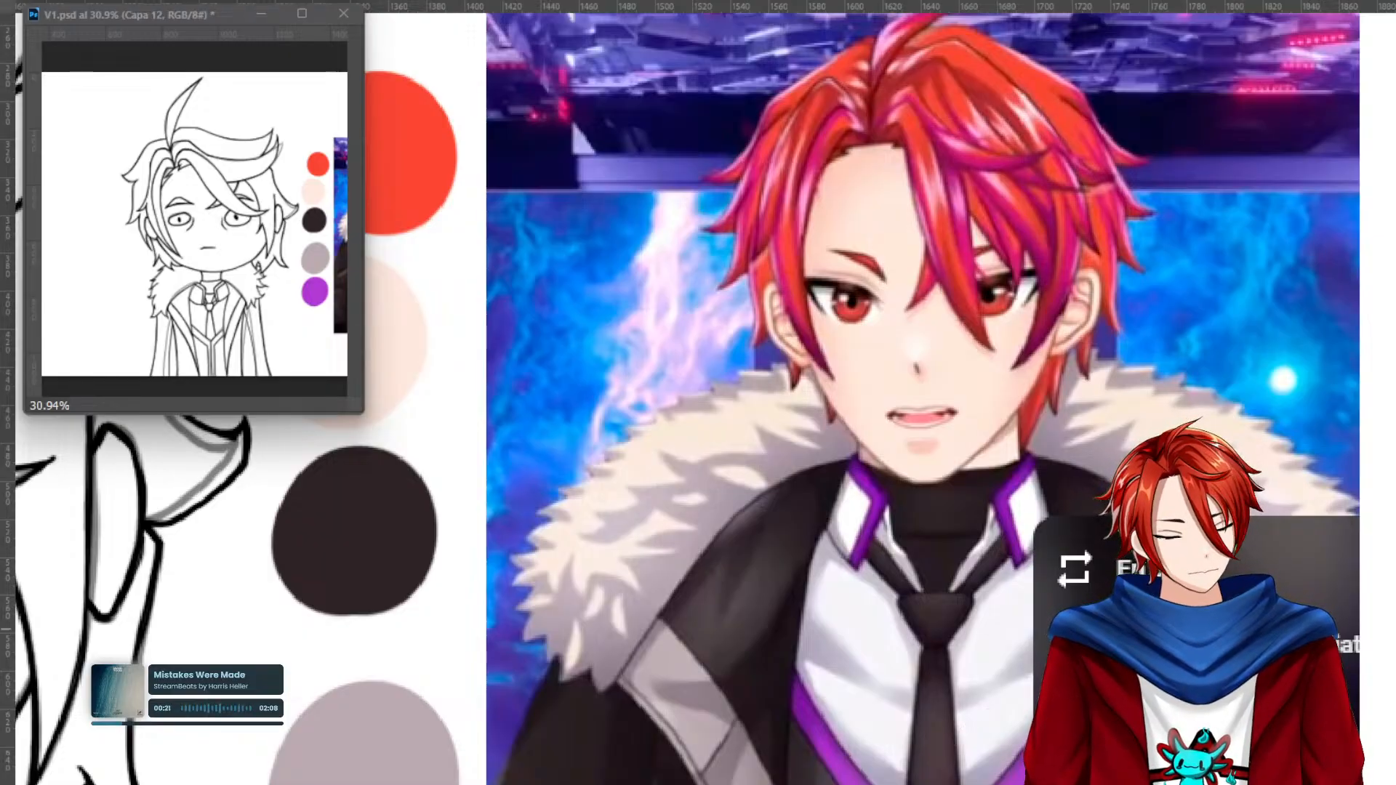
Fill the masked character silhouette on Capa 11 with the pale skin swatch colour, keeping the layer beneath the line art.
mouse_move(621, 609)
mouse_down()
mouse_move(650, 577)
mouse_move(1220, 459)
mouse_move(1367, 381)
mouse_move(1393, 405)
mouse_up()
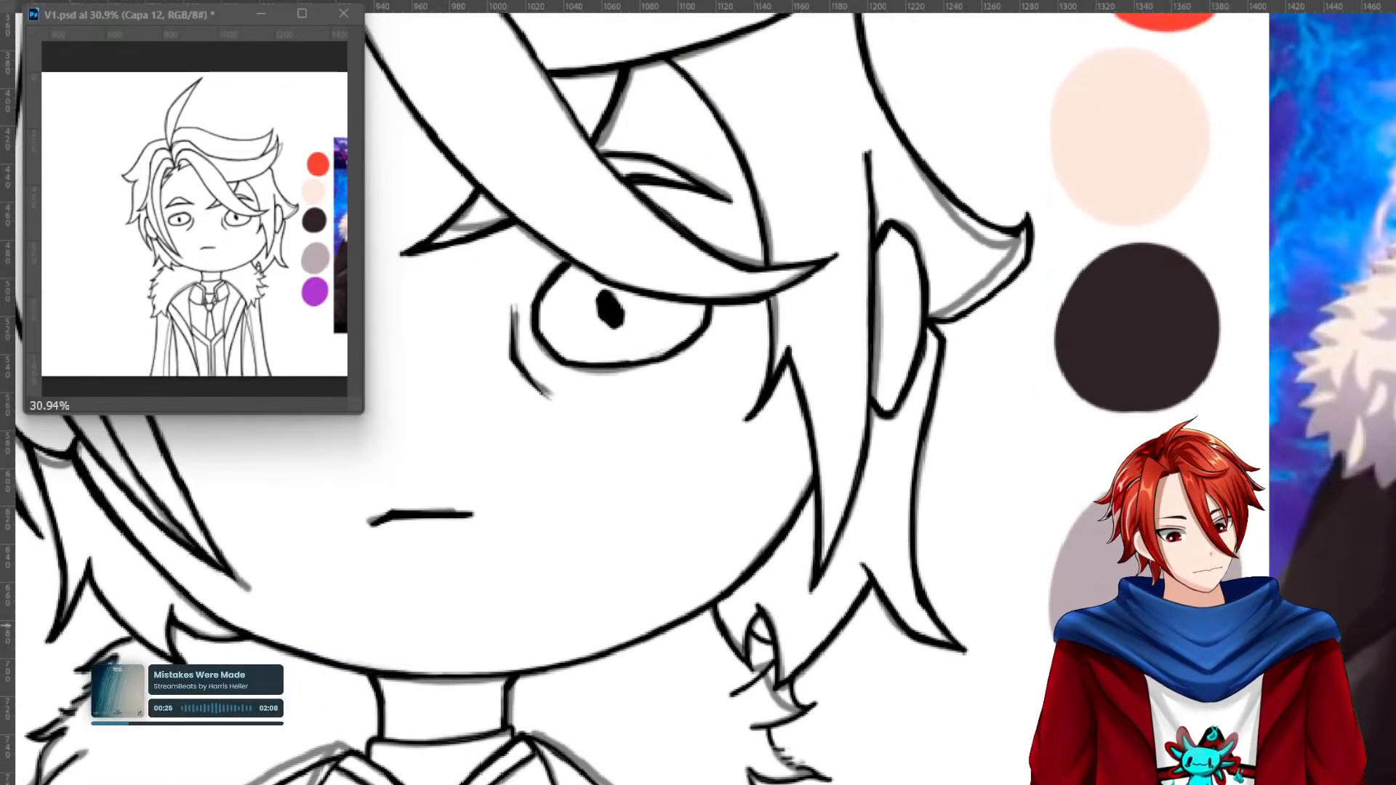
alt+click(1134, 189)
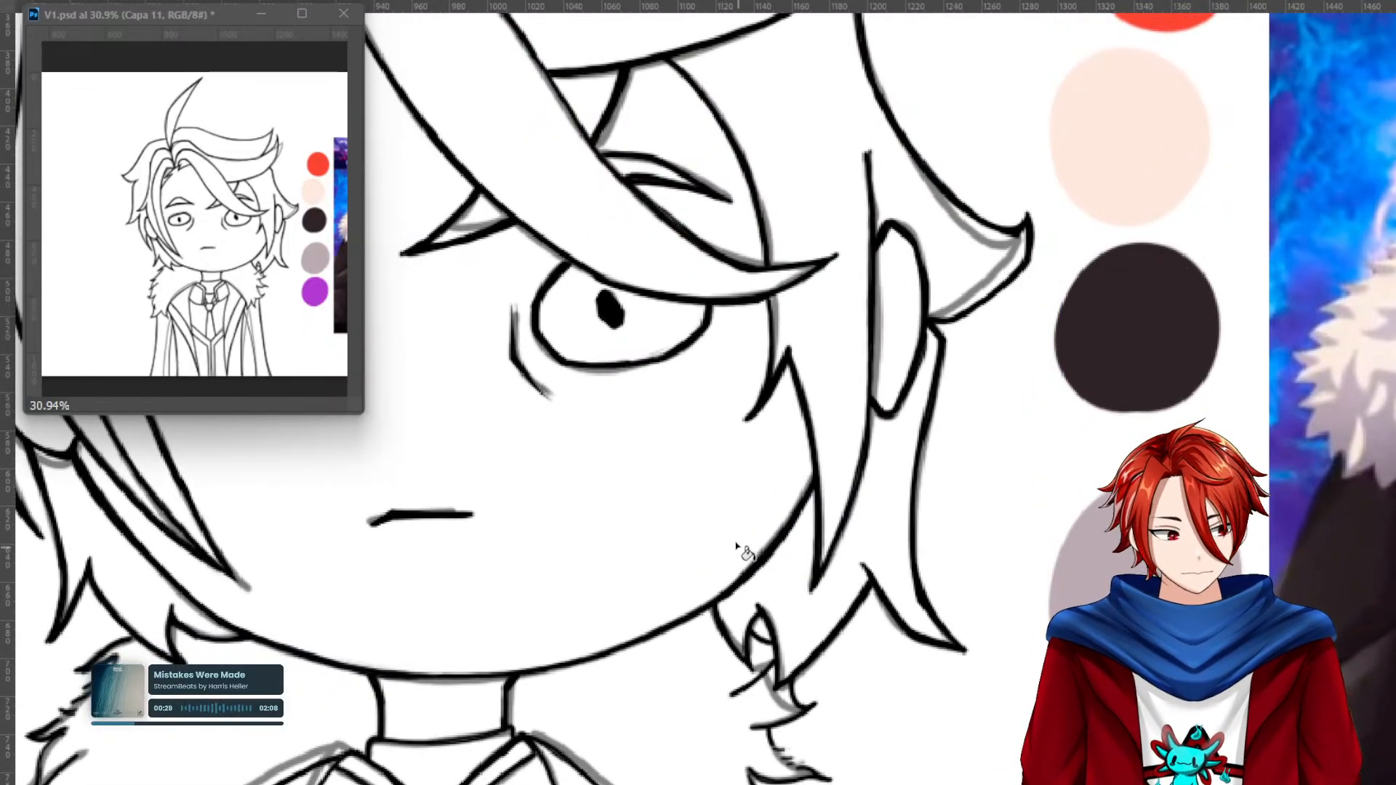
click(719, 525)
key(b)
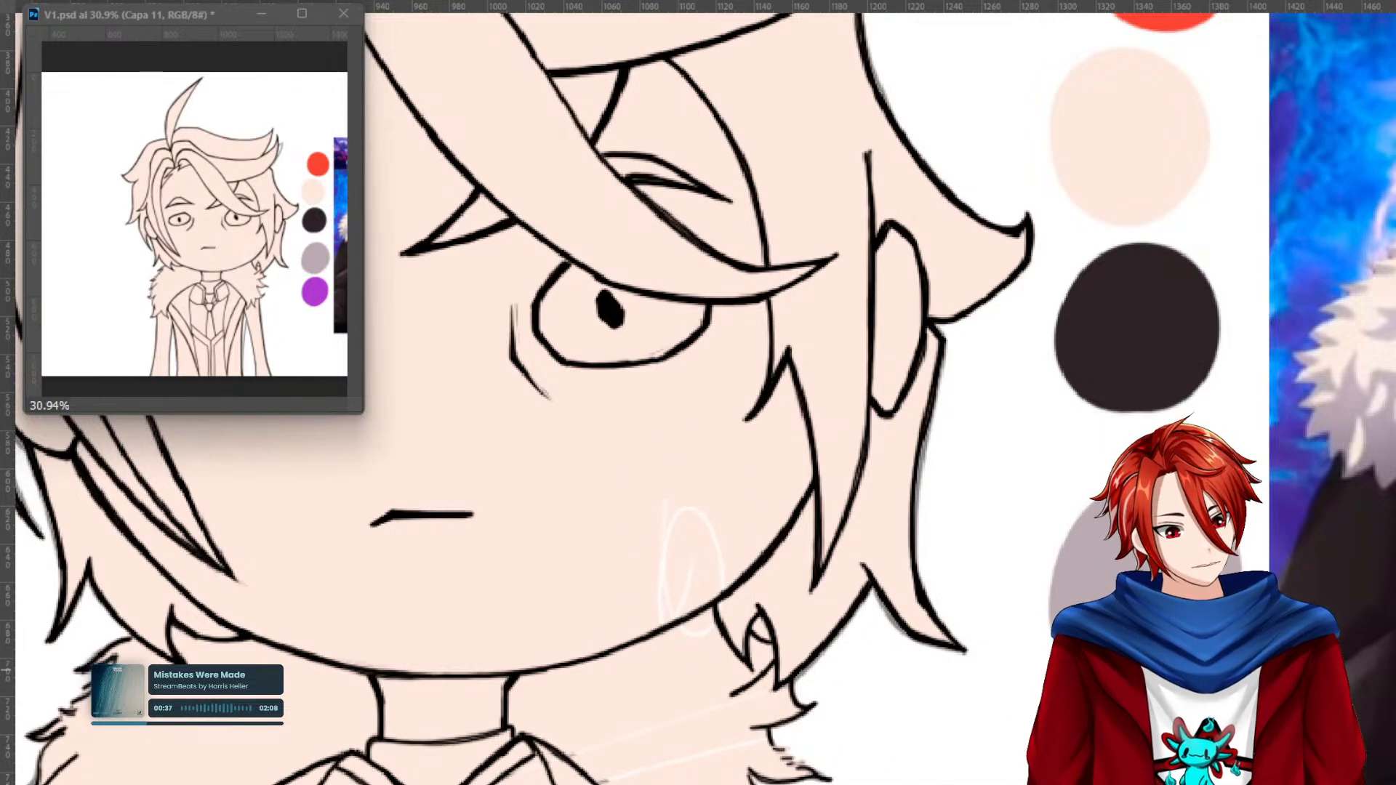
key(ctrl+bracketright)
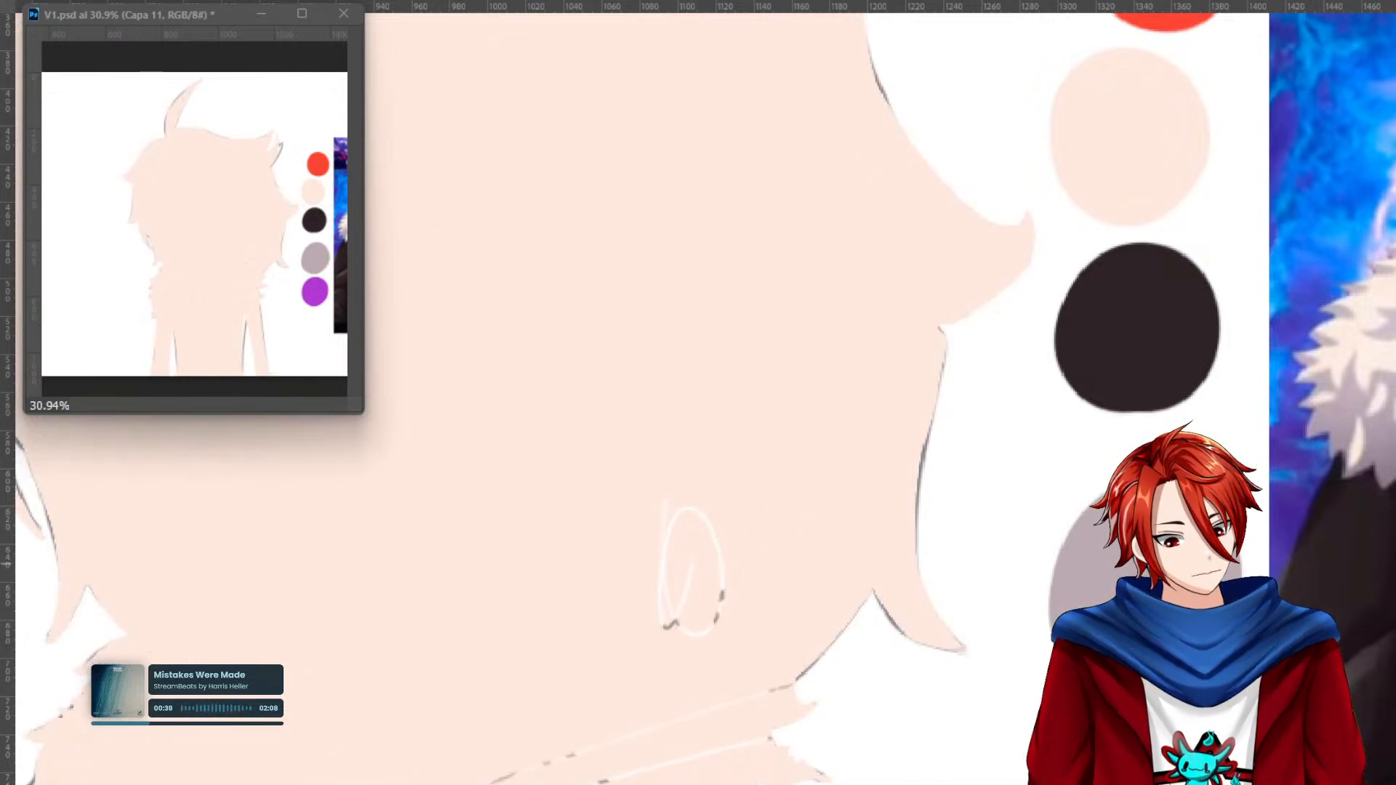
key(ctrl+z)
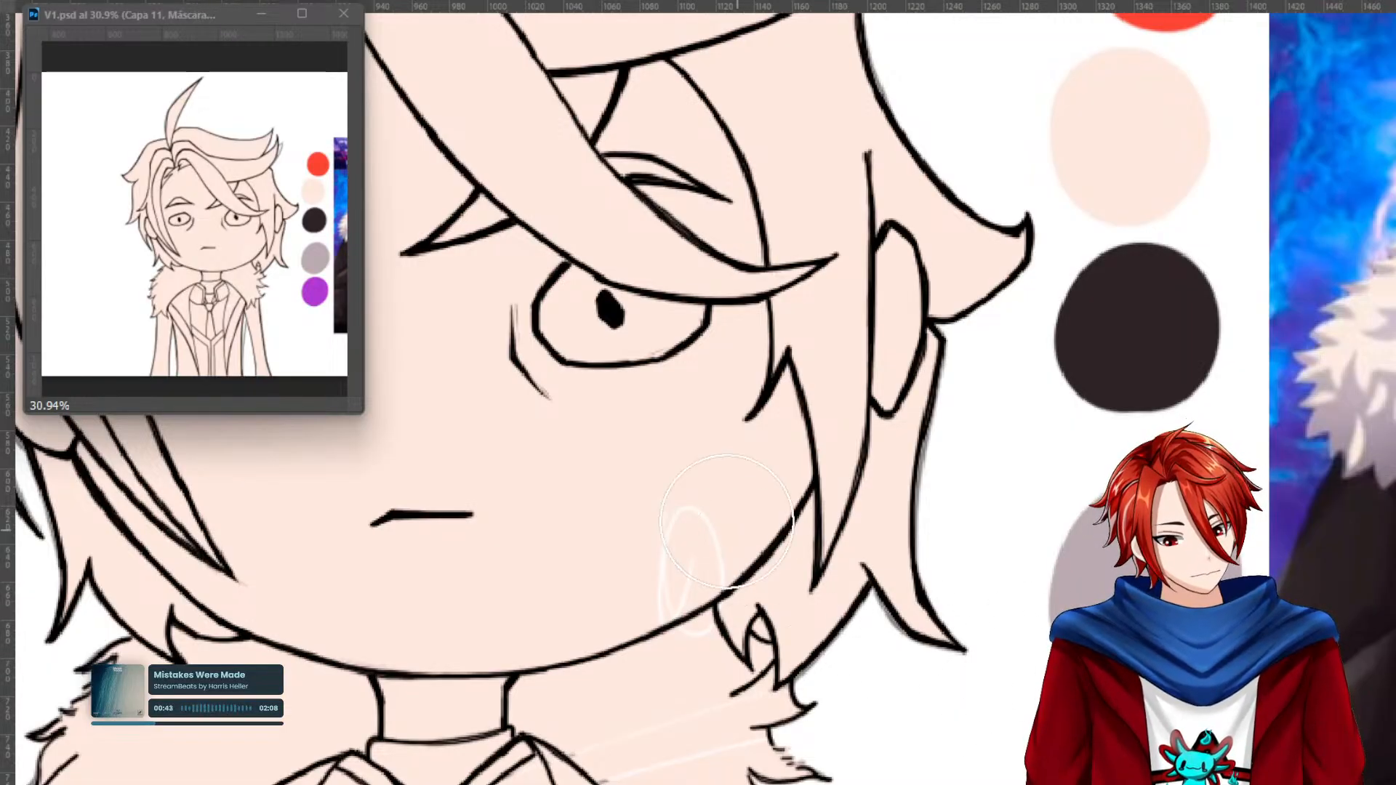
Paint the Capa 11 mask to remove the white streaks over the cheek and fur collar, and save the file.
drag(729, 521, 681, 585)
key(ctrl+z)
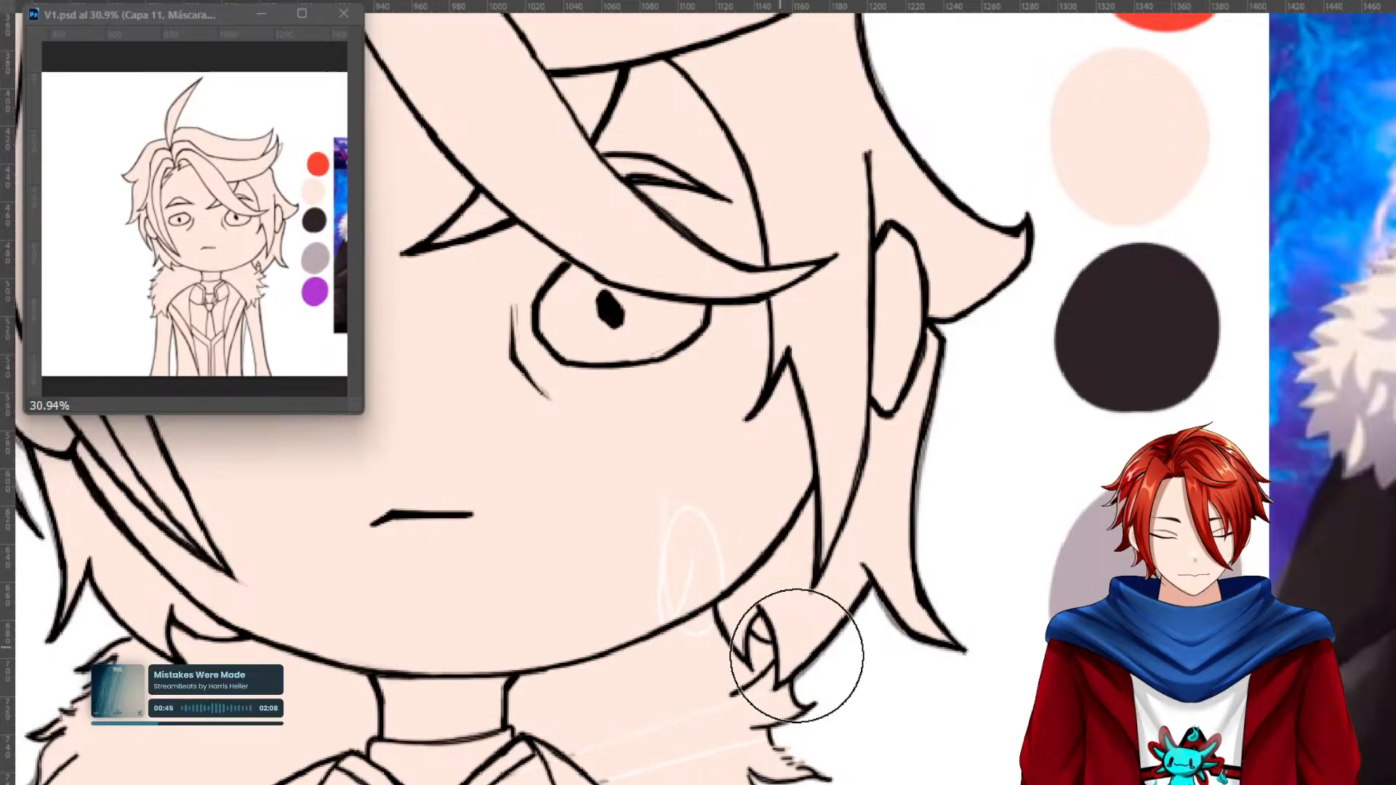
key(ctrl+z)
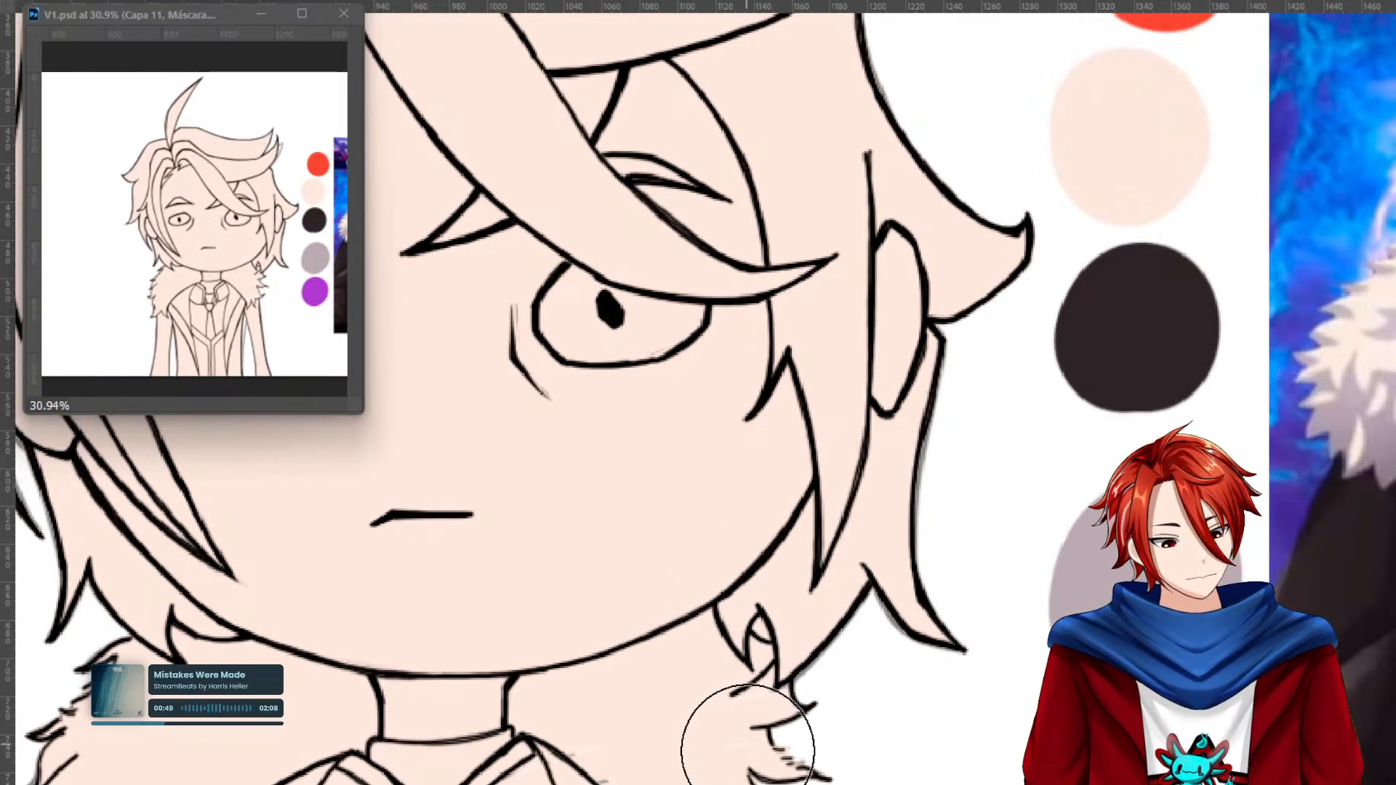
drag(789, 690, 831, 461)
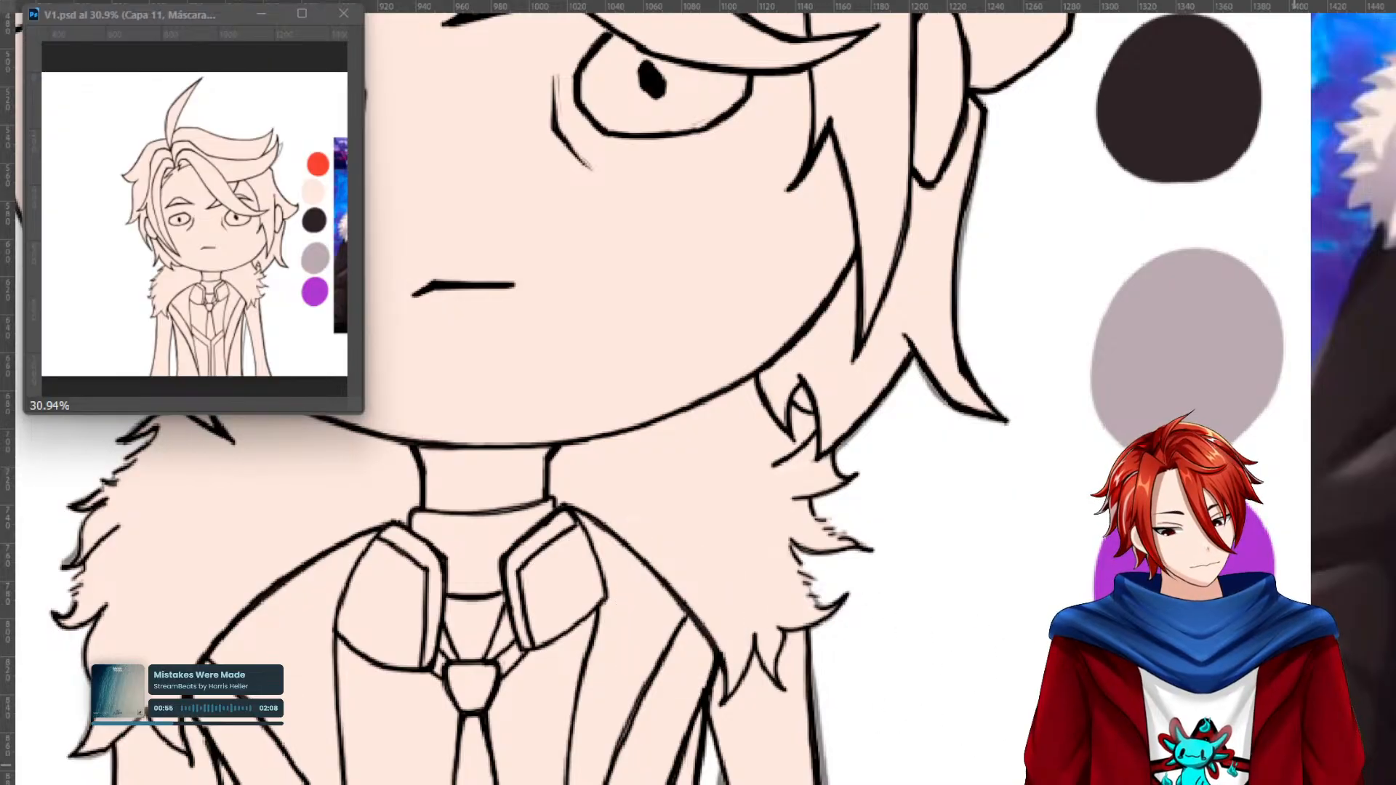
drag(829, 712, 974, 782)
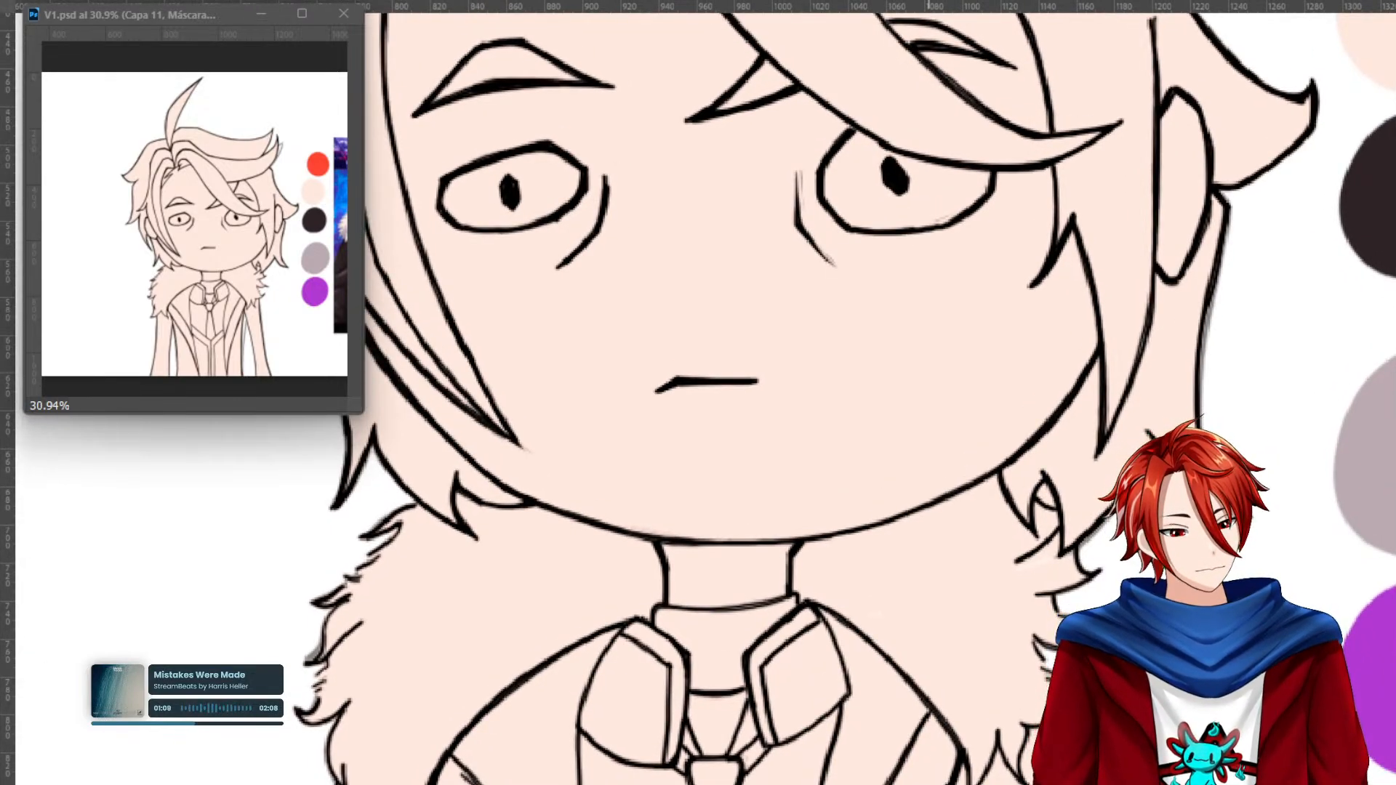
key(ctrl+shift+alt+n)
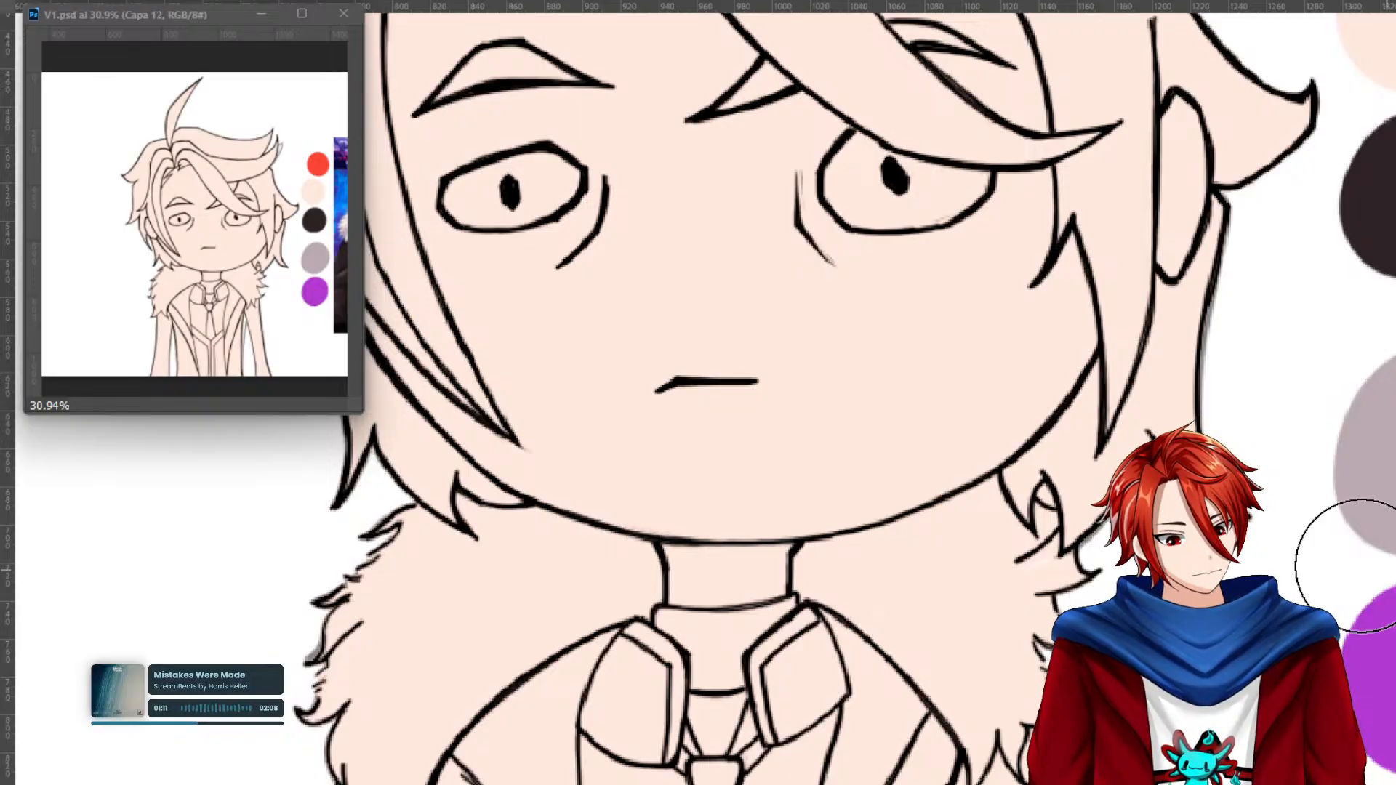
Sample the red hair swatch as the paint colour and choose the brush for painting the hair.
drag(1198, 412, 935, 716)
alt+click(1178, 155)
right_click(997, 522)
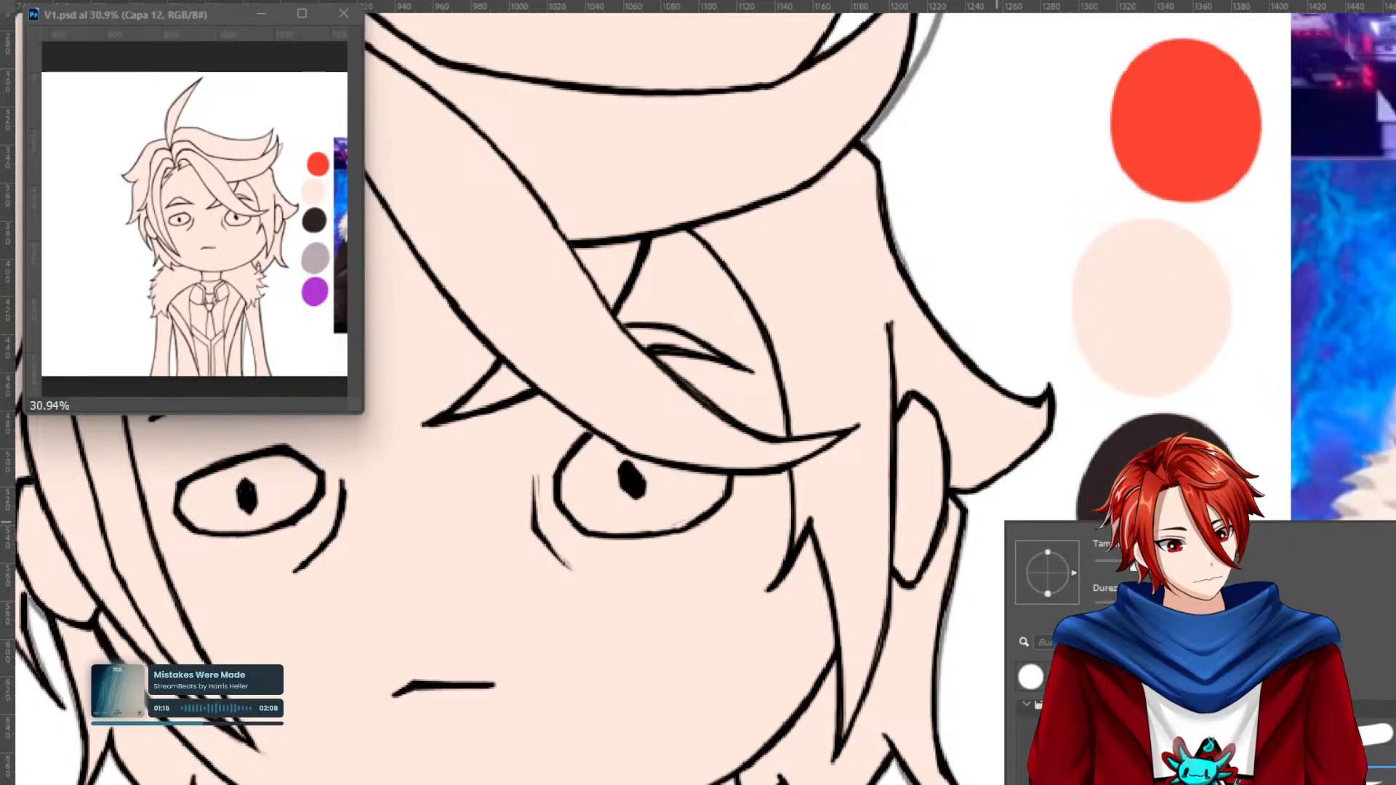
click(925, 415)
click(807, 281)
drag(879, 341, 1018, 290)
Try red test strokes on the hair locks beside the ear and below the jaw.
drag(1058, 585, 1045, 641)
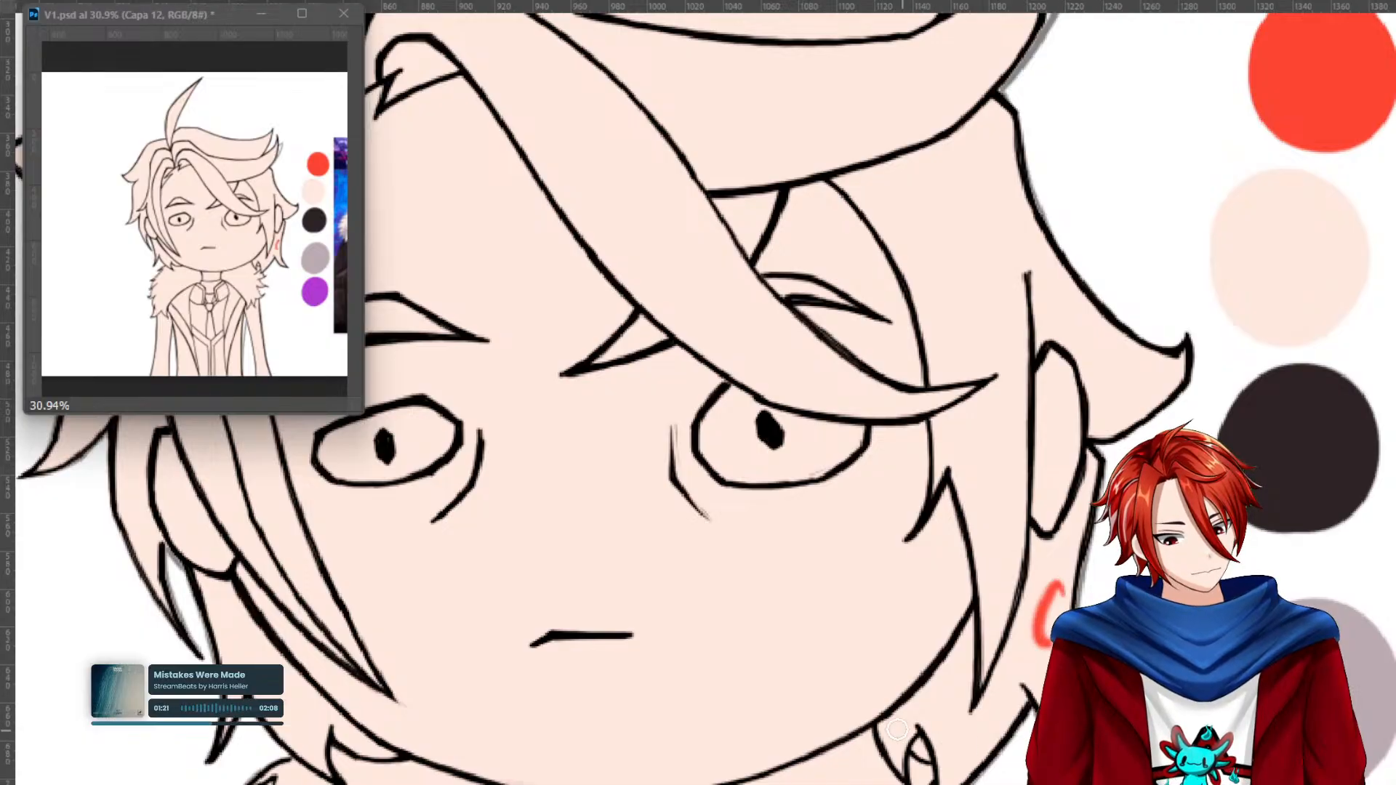
drag(880, 726, 925, 717)
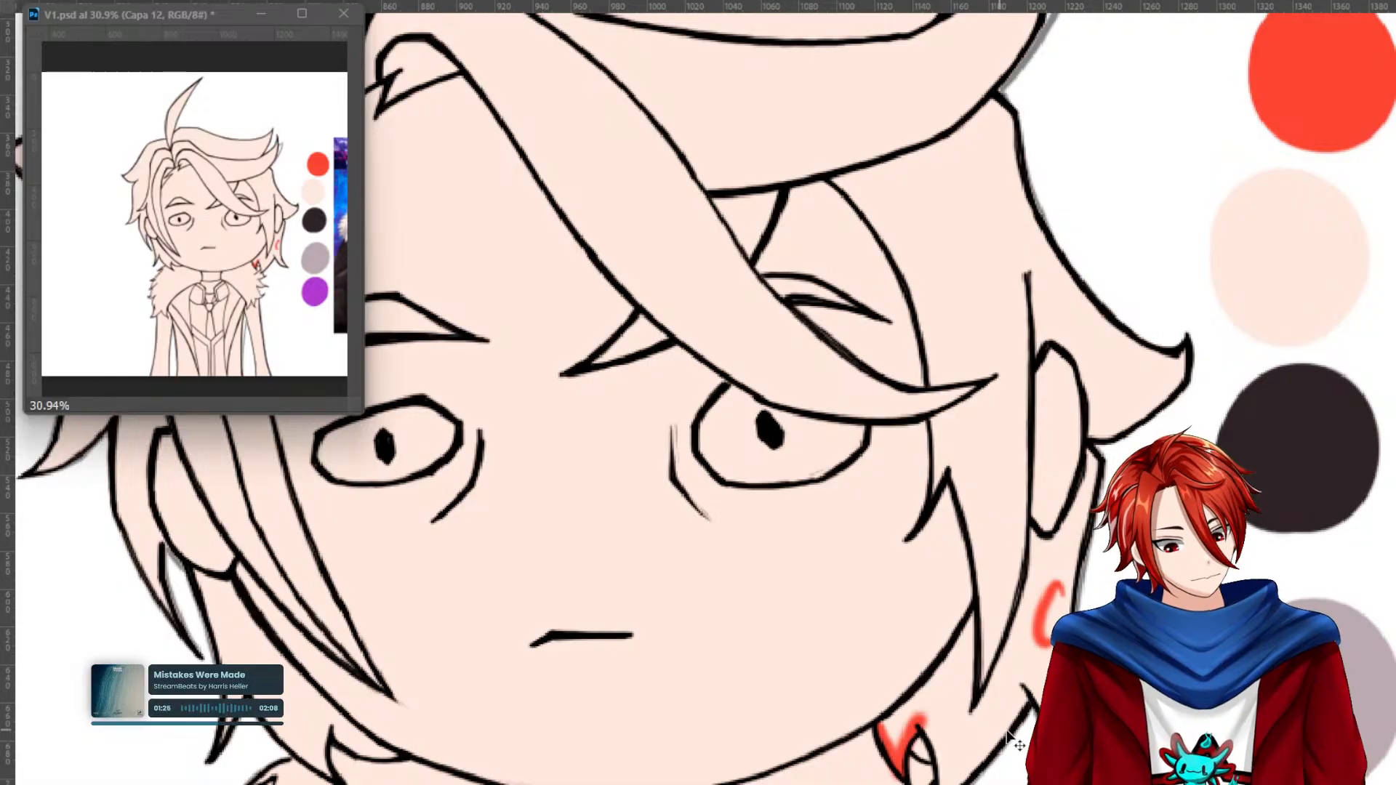
drag(1027, 702, 1012, 711)
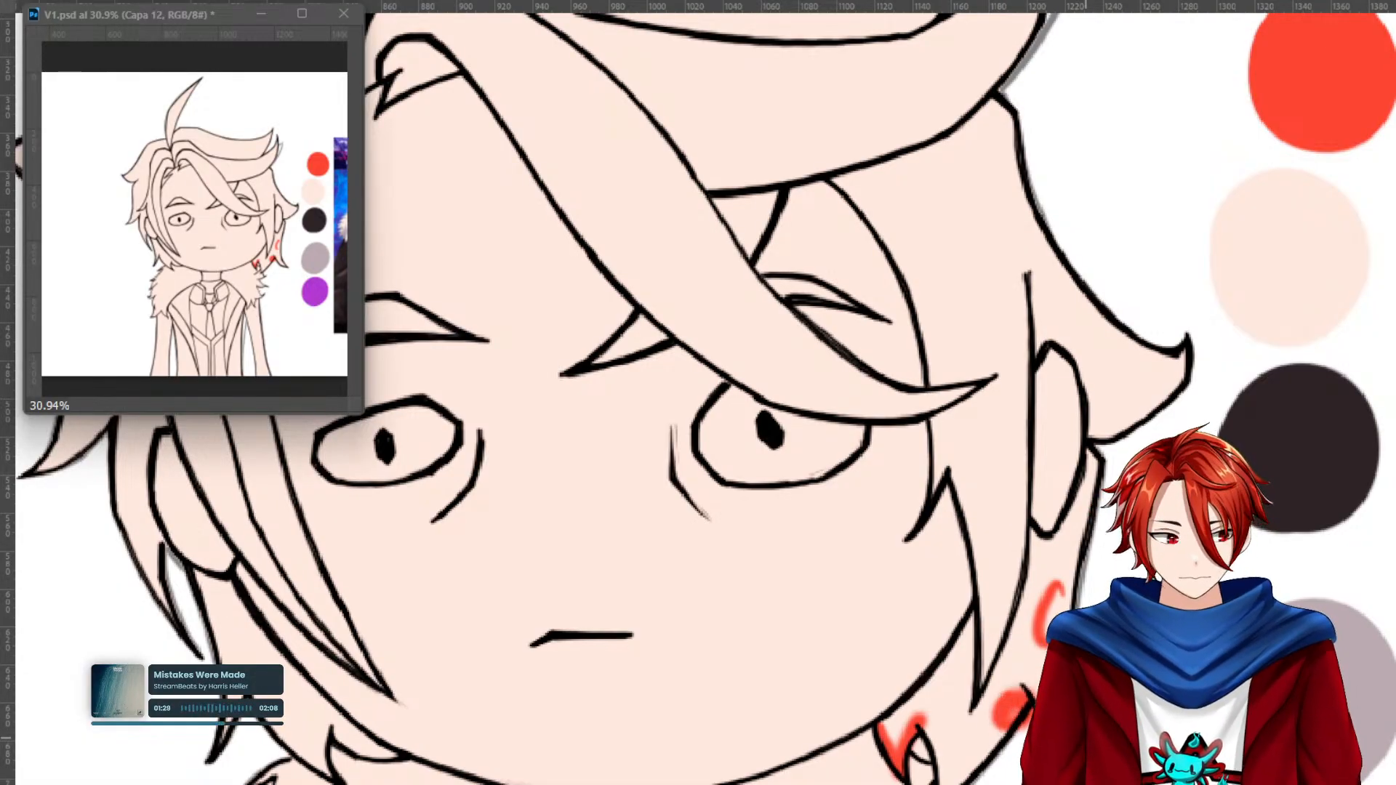
key(ctrl+s)
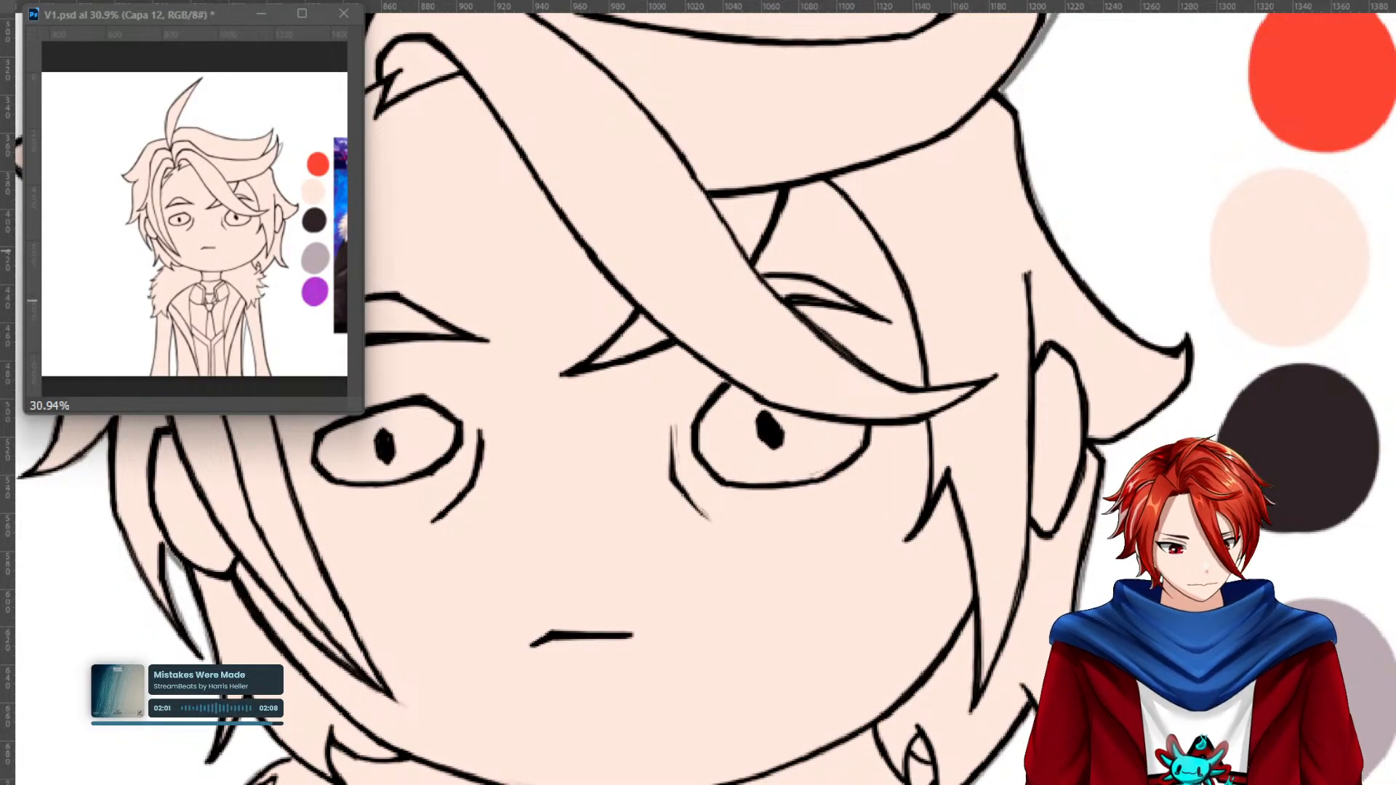
ctrl+click(1002, 529)
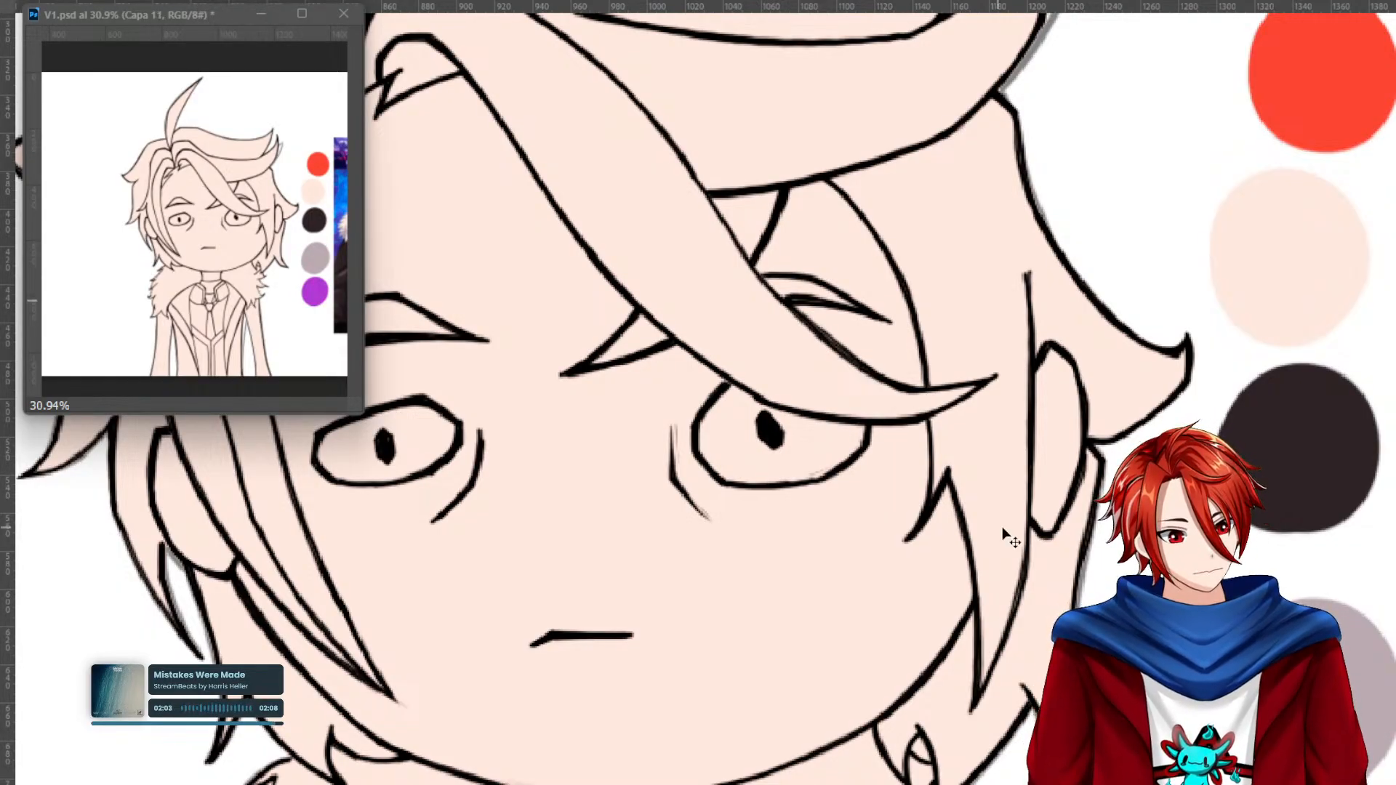
drag(973, 515, 1002, 528)
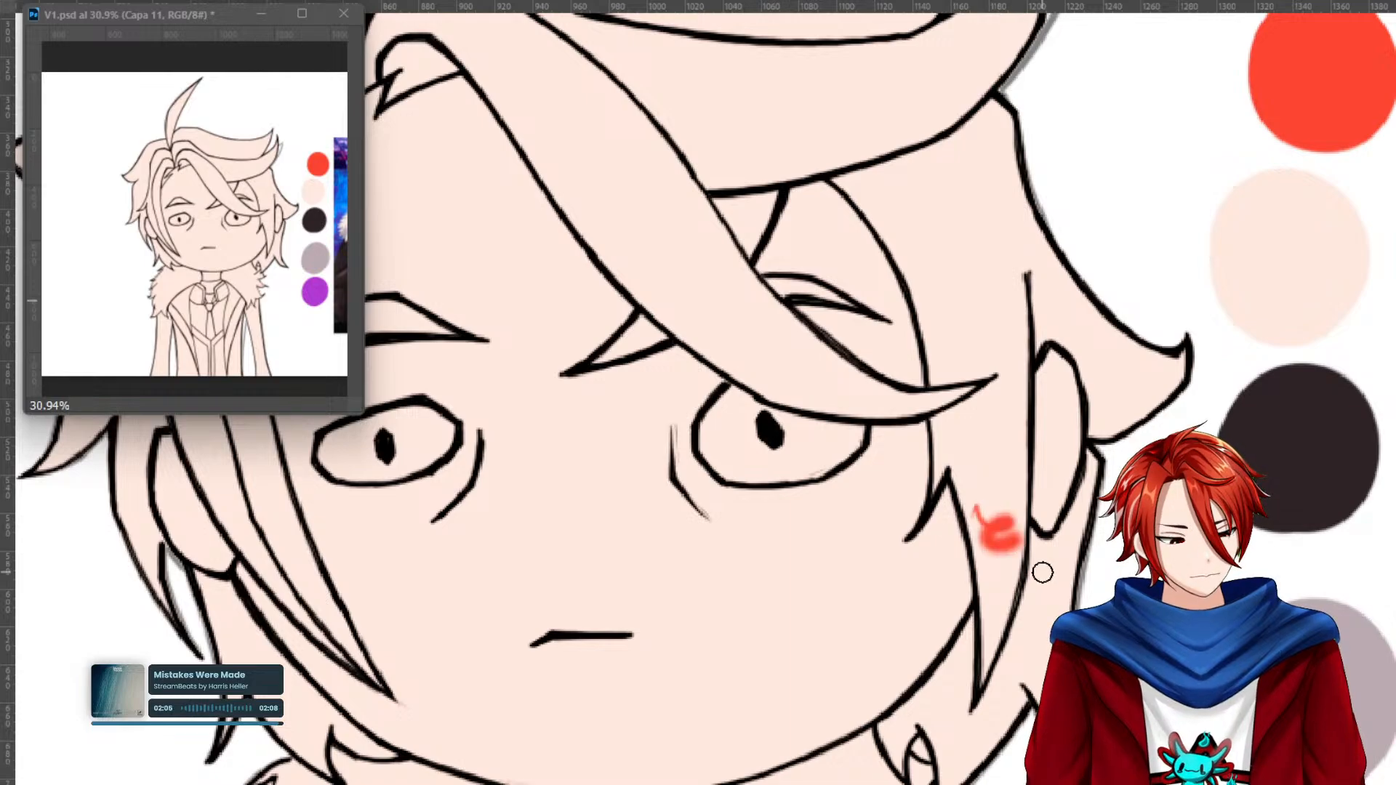
key(ctrl+z)
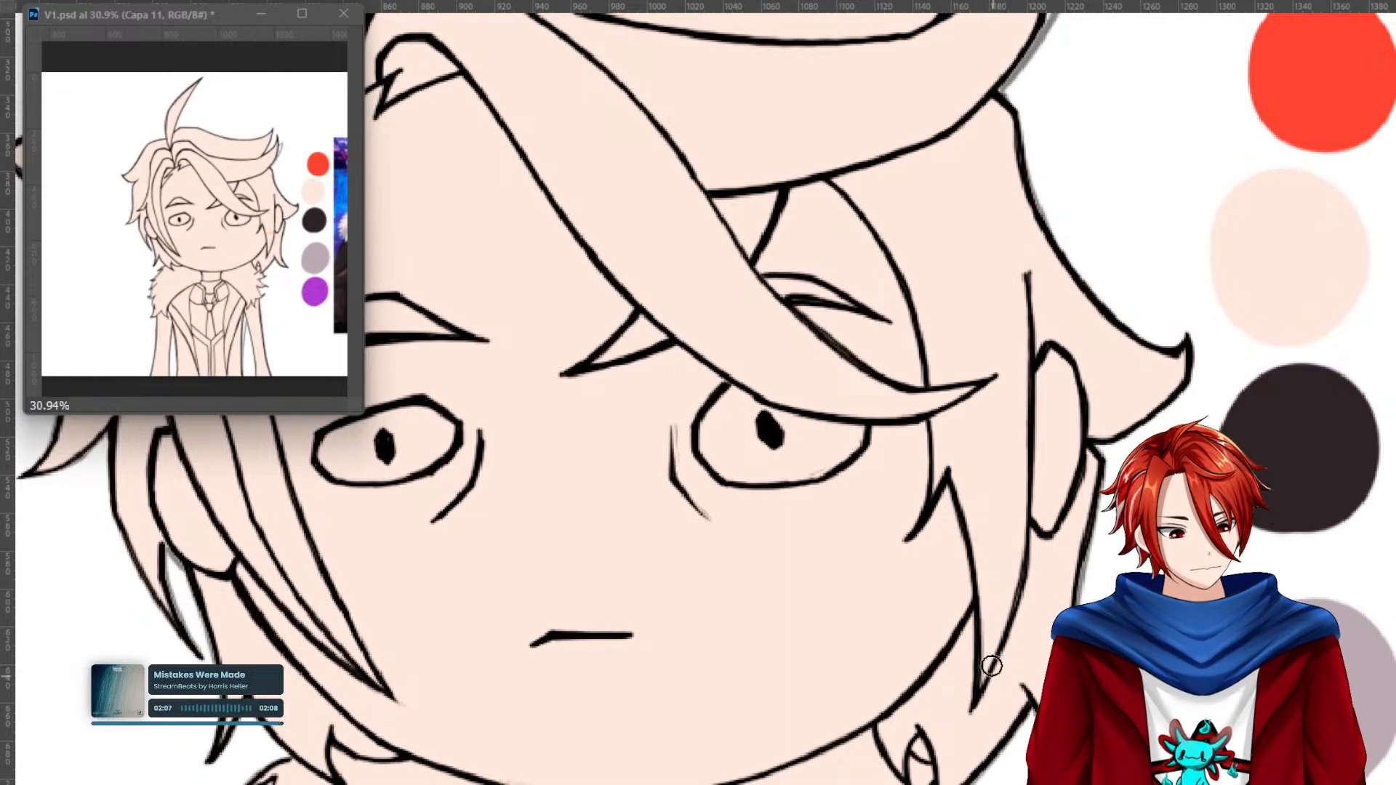
Set the brush size to 7 px and try a red stroke on the hair strand beside the eye.
right_click(982, 639)
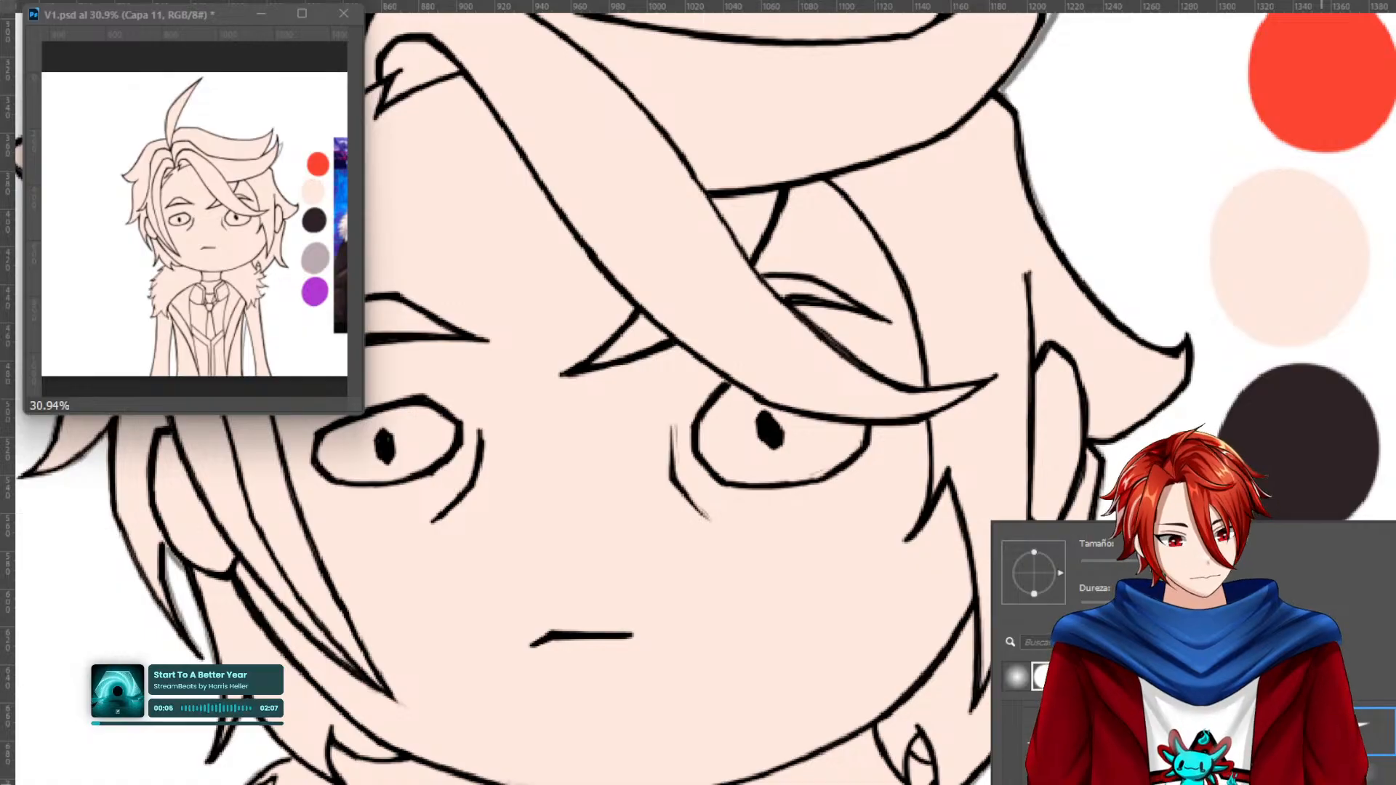
key(Return)
right_click(1185, 603)
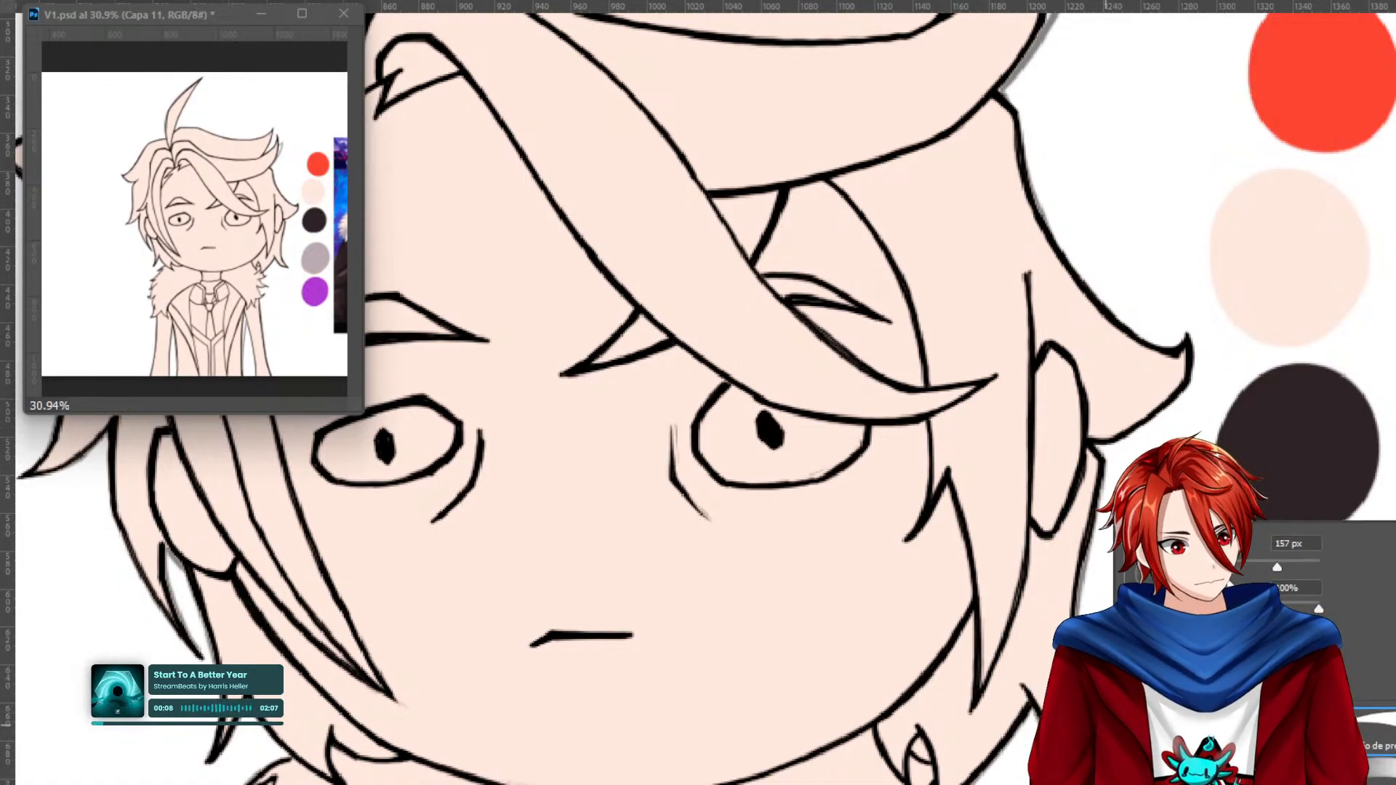
text(7)
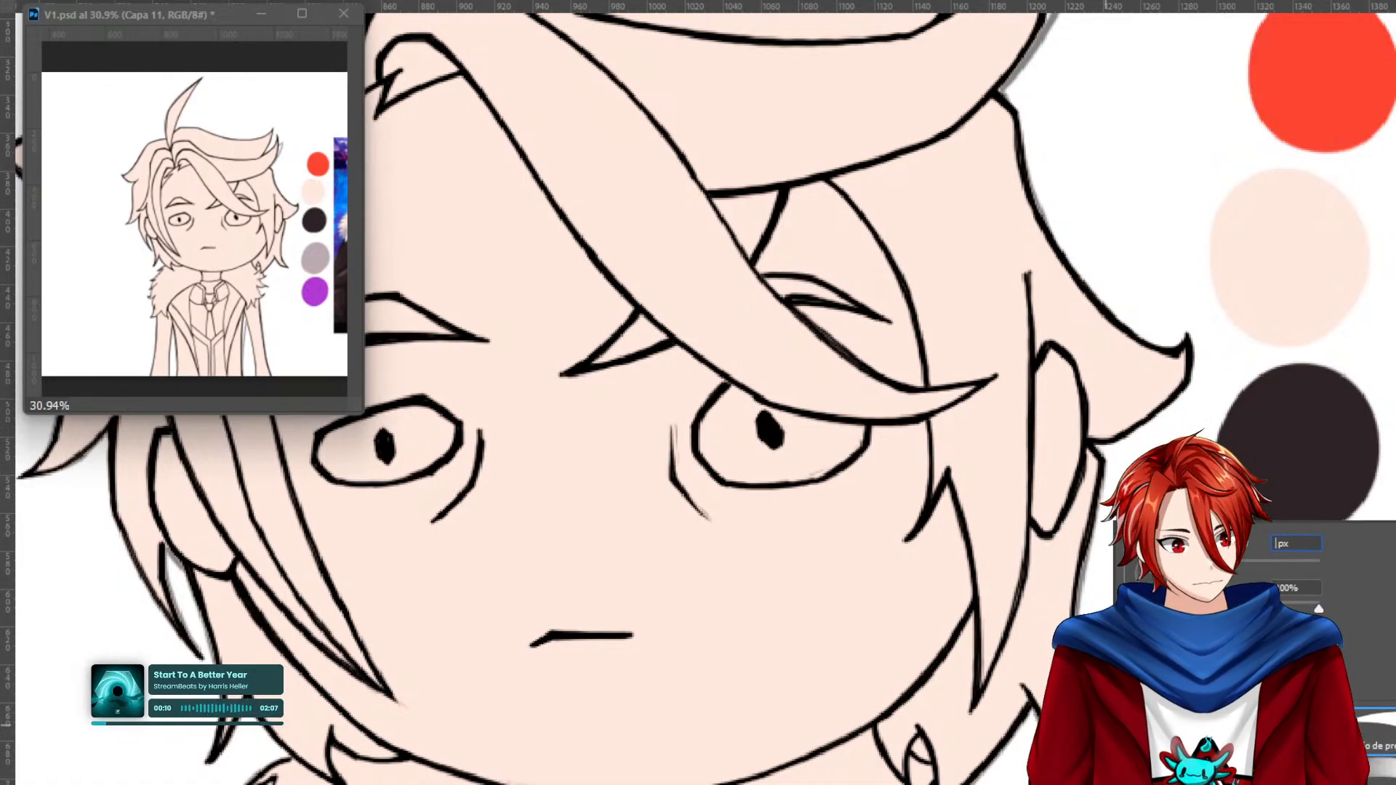
key(Return)
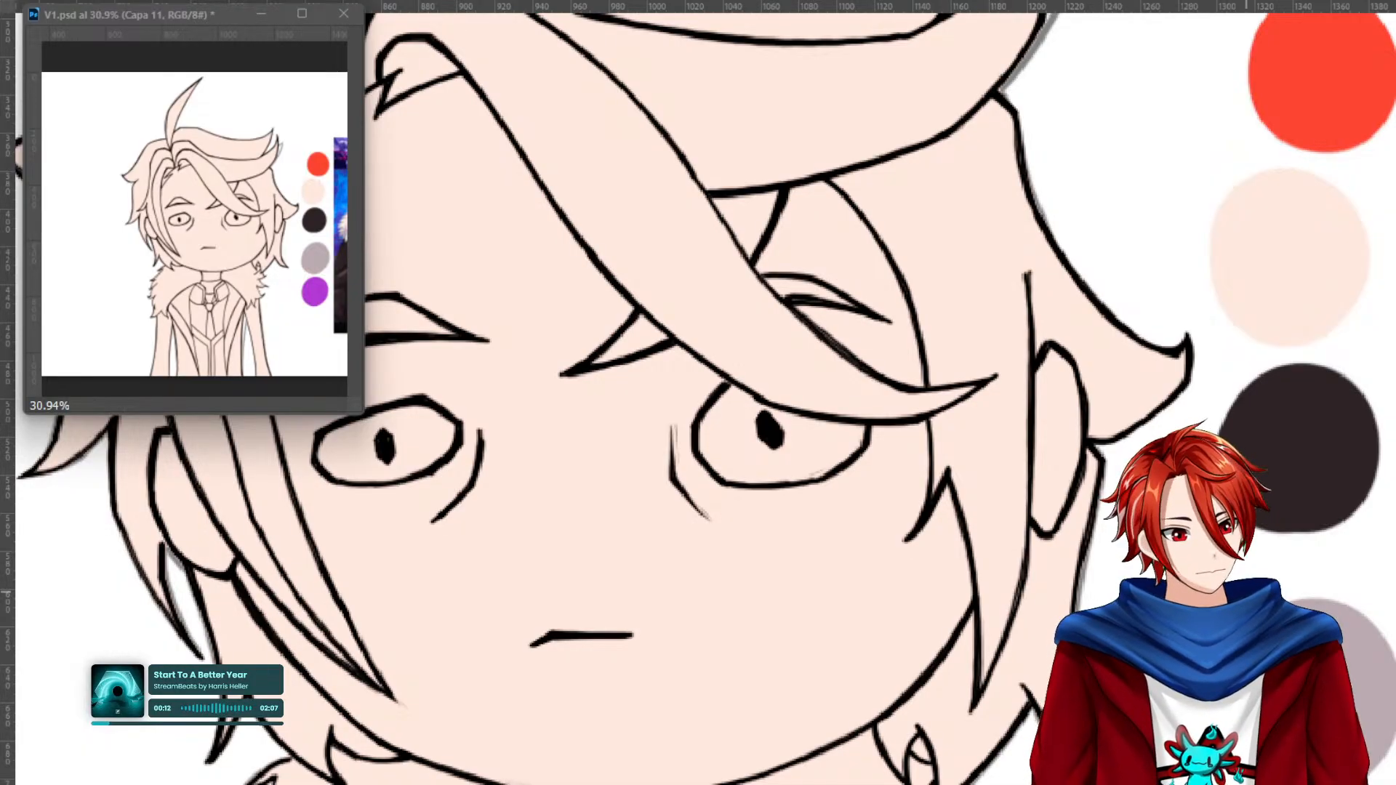
drag(933, 429, 942, 478)
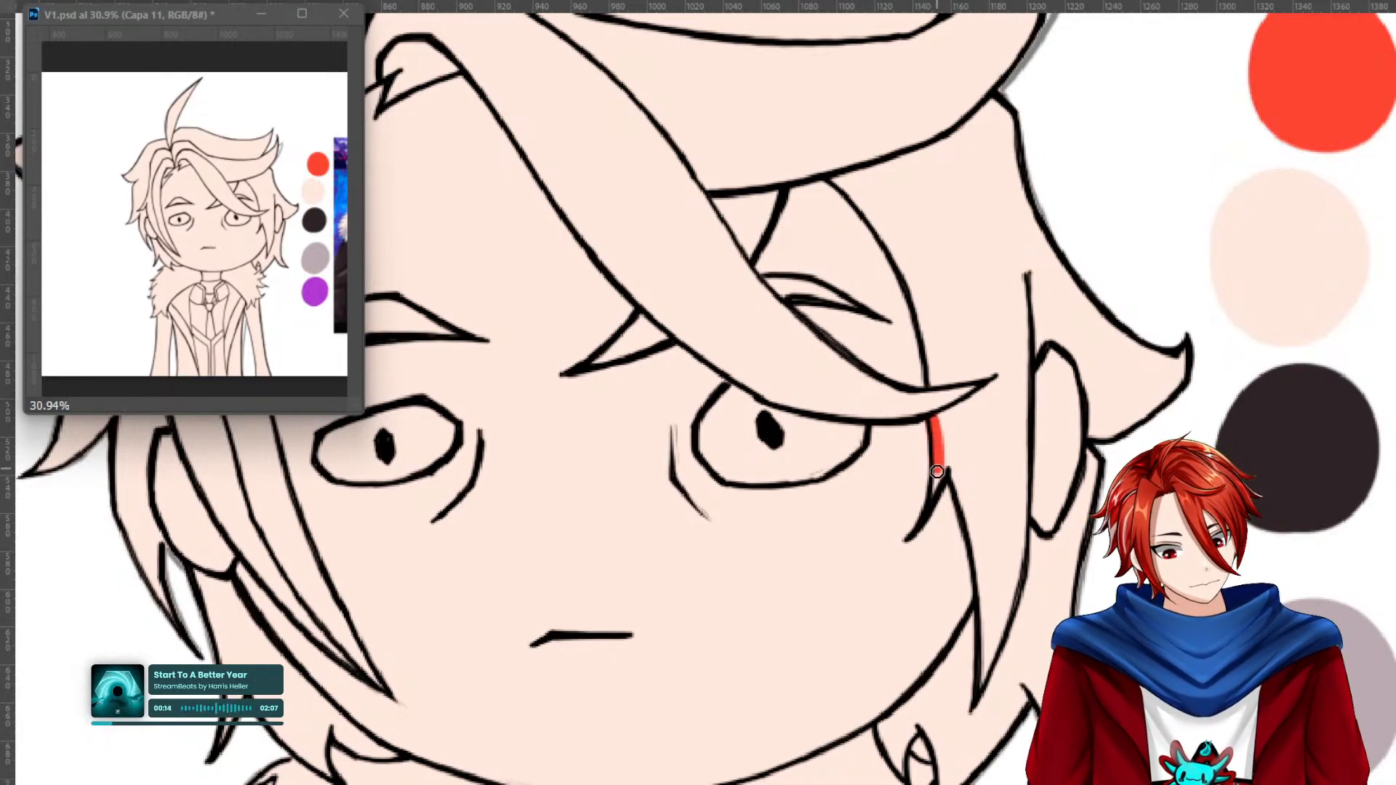
key(ctrl+z)
Adjust the brush and try a longer red stroke down the hair strand beside the eye.
scroll(946, 489, up, 5)
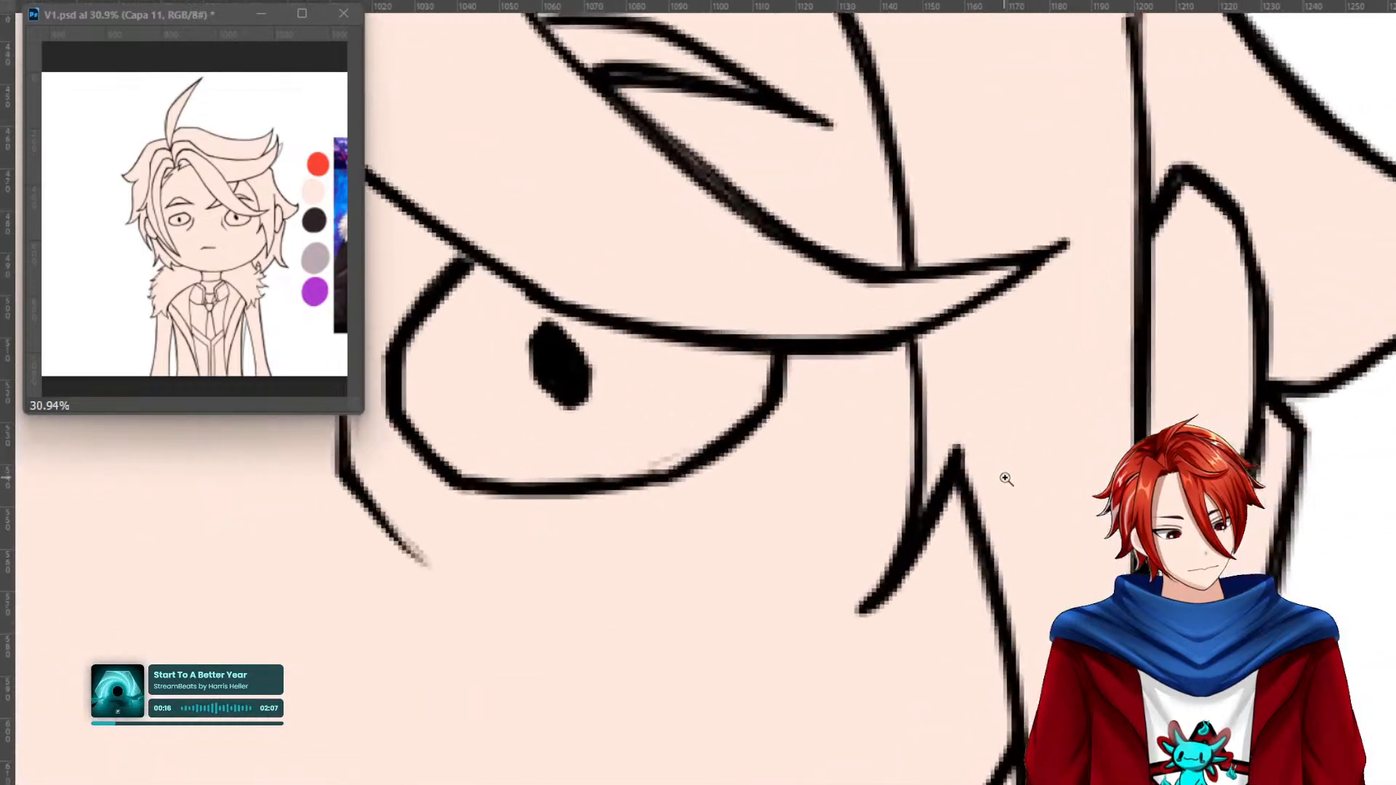
scroll(1090, 518, up, 1)
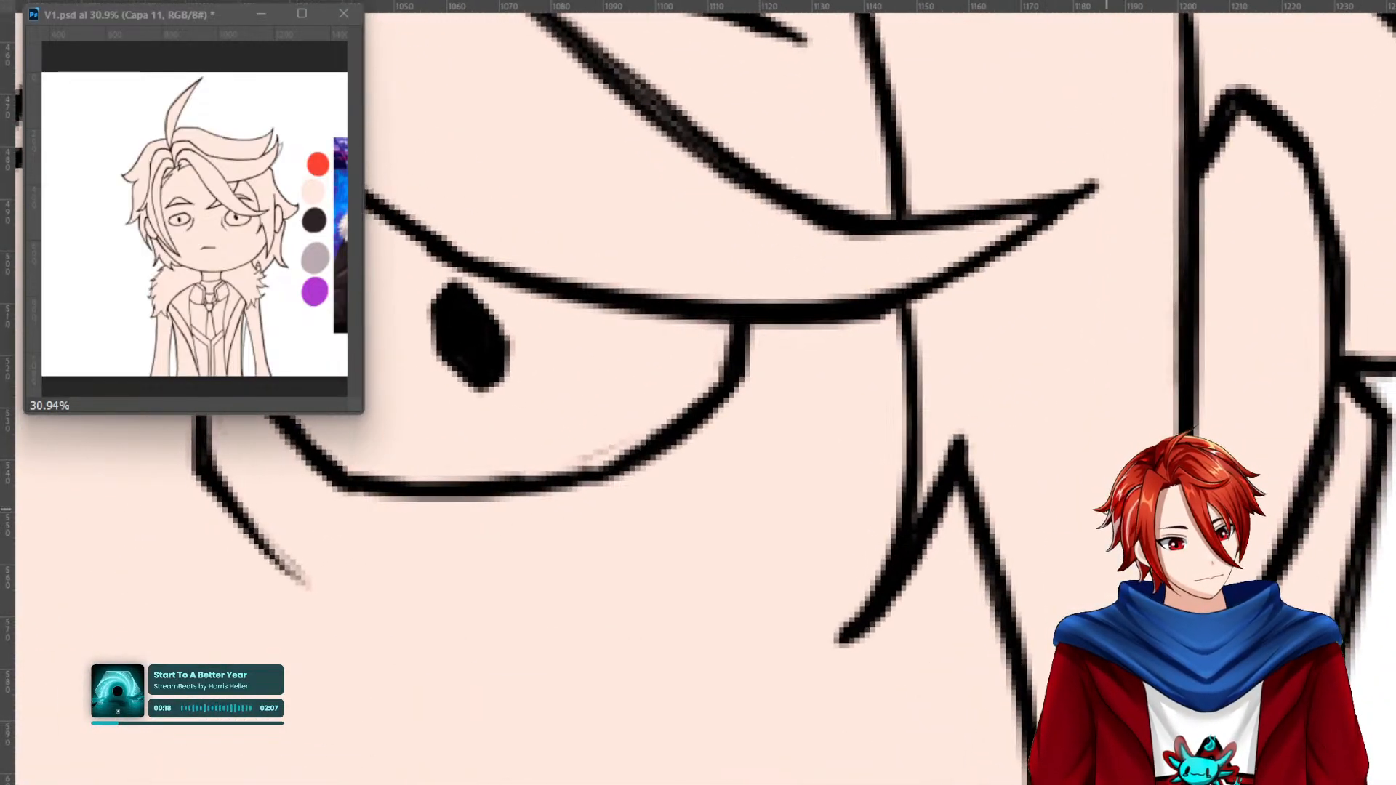
right_click(1079, 522)
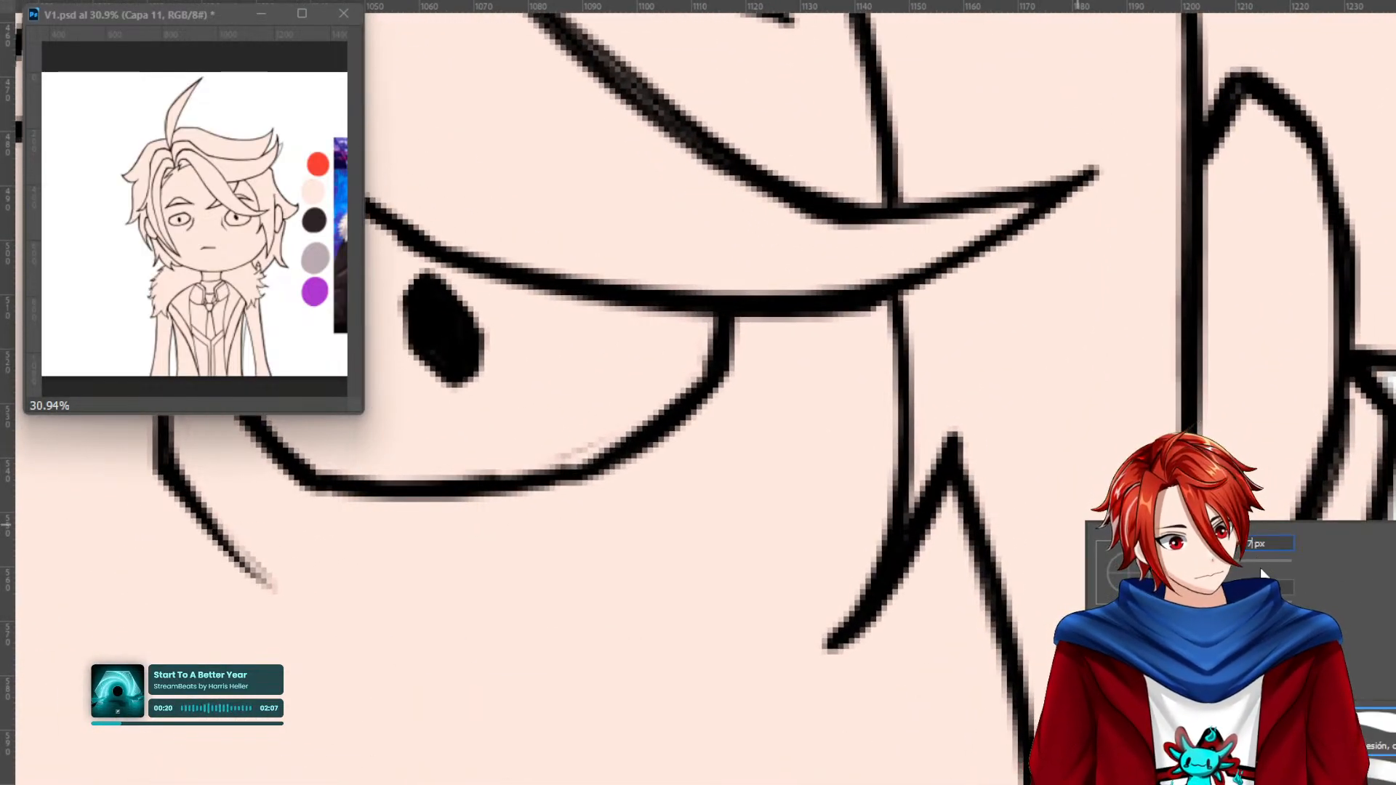
drag(1258, 561, 1182, 563)
key(Return)
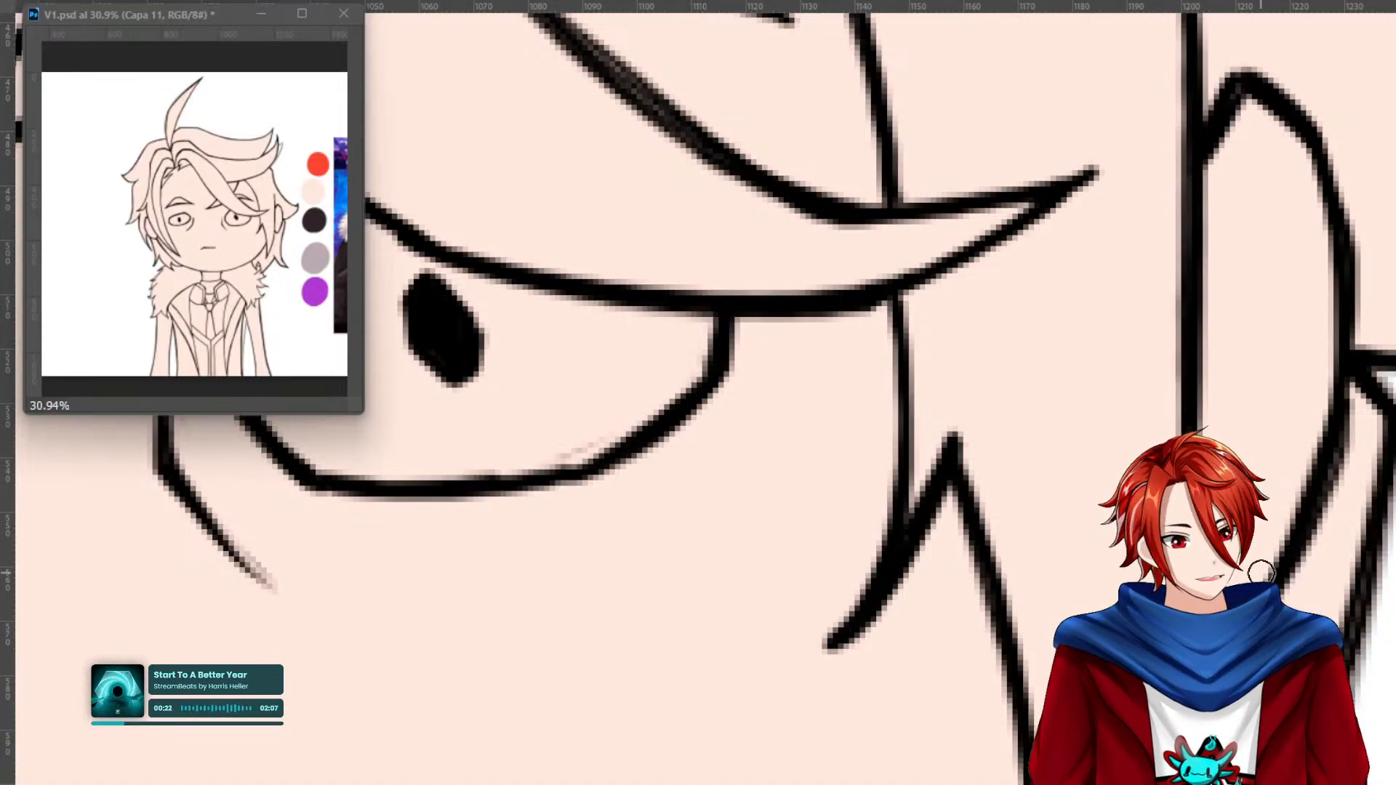
drag(905, 297, 907, 538)
key(ctrl+z)
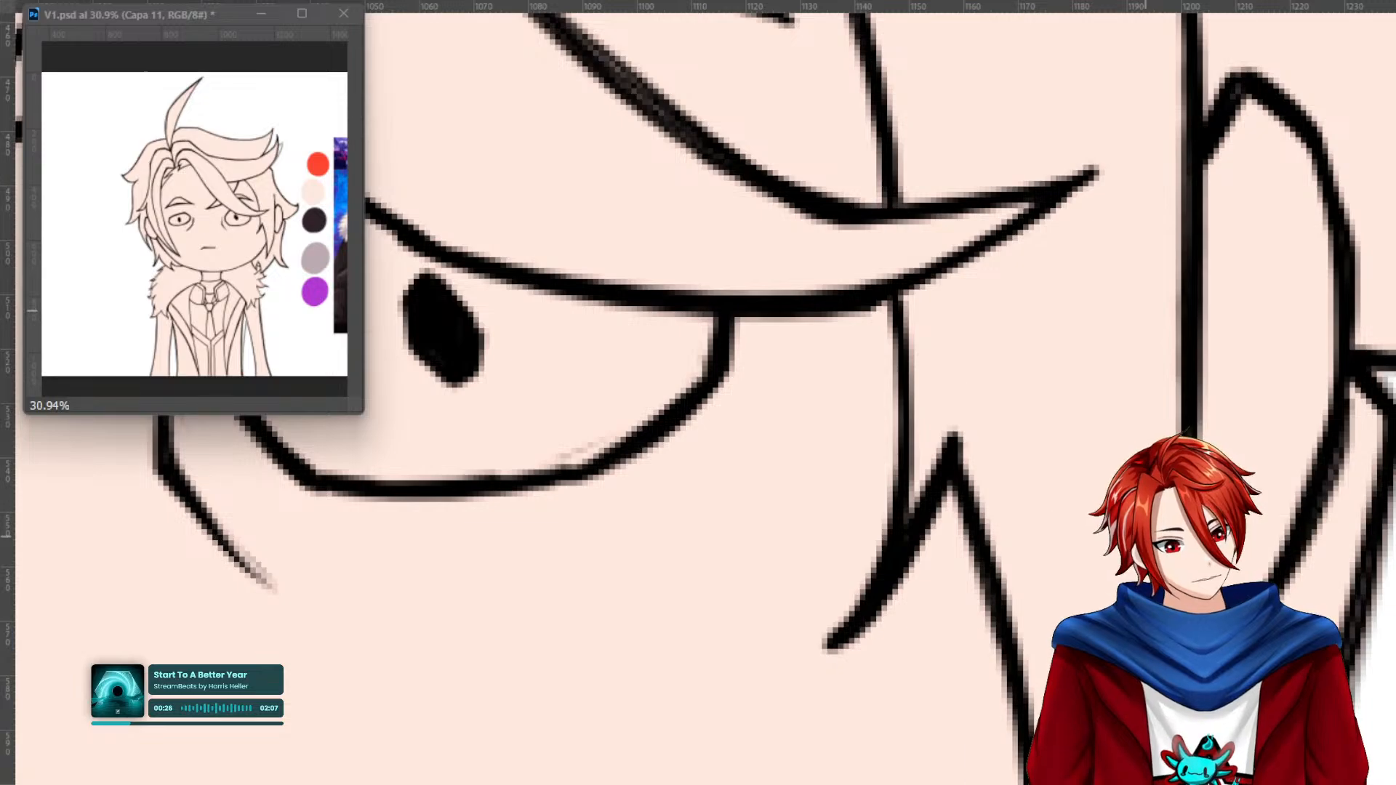
Set the brush size to 5 px and try thin red strokes along the hair strand beside the eye.
right_click(1249, 529)
click(1305, 541)
key(BackSpace)
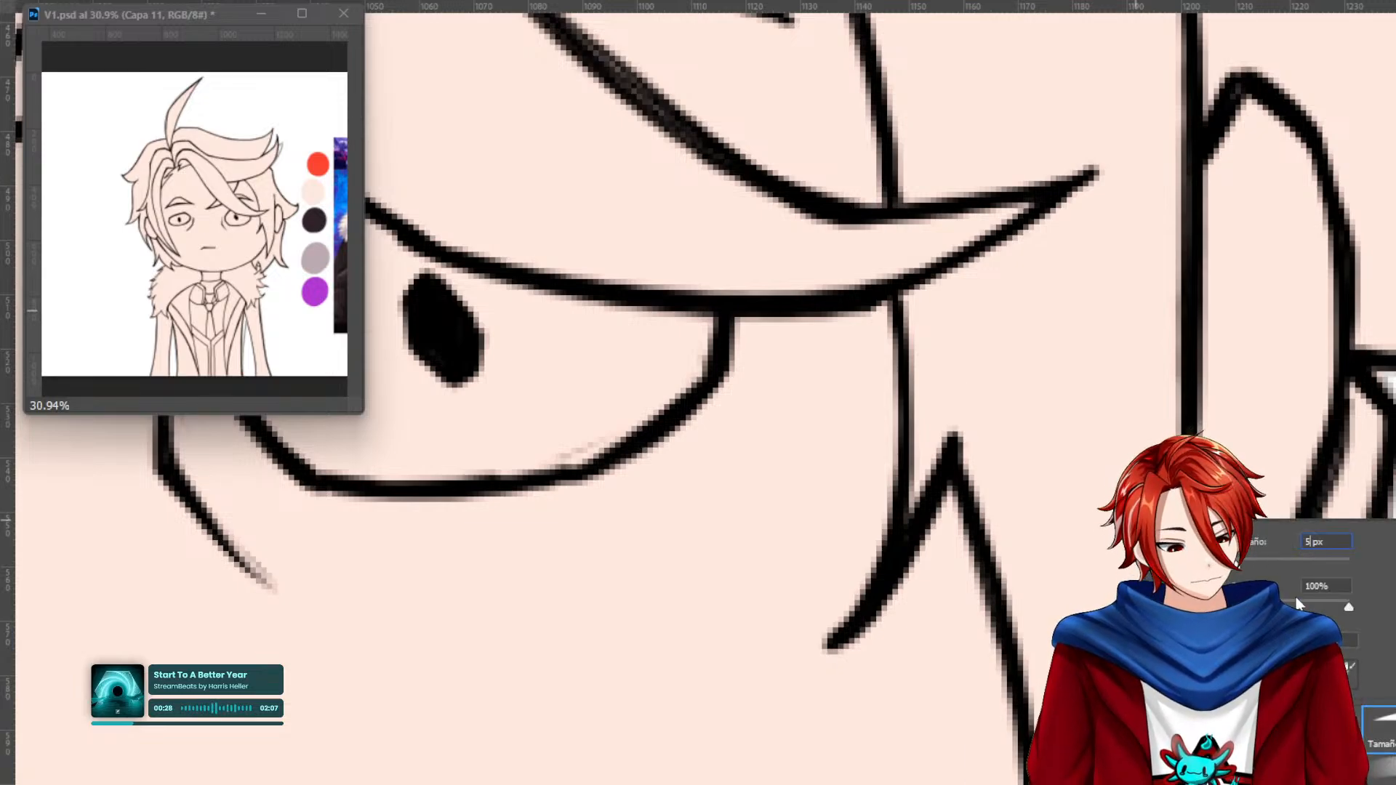
key(Return)
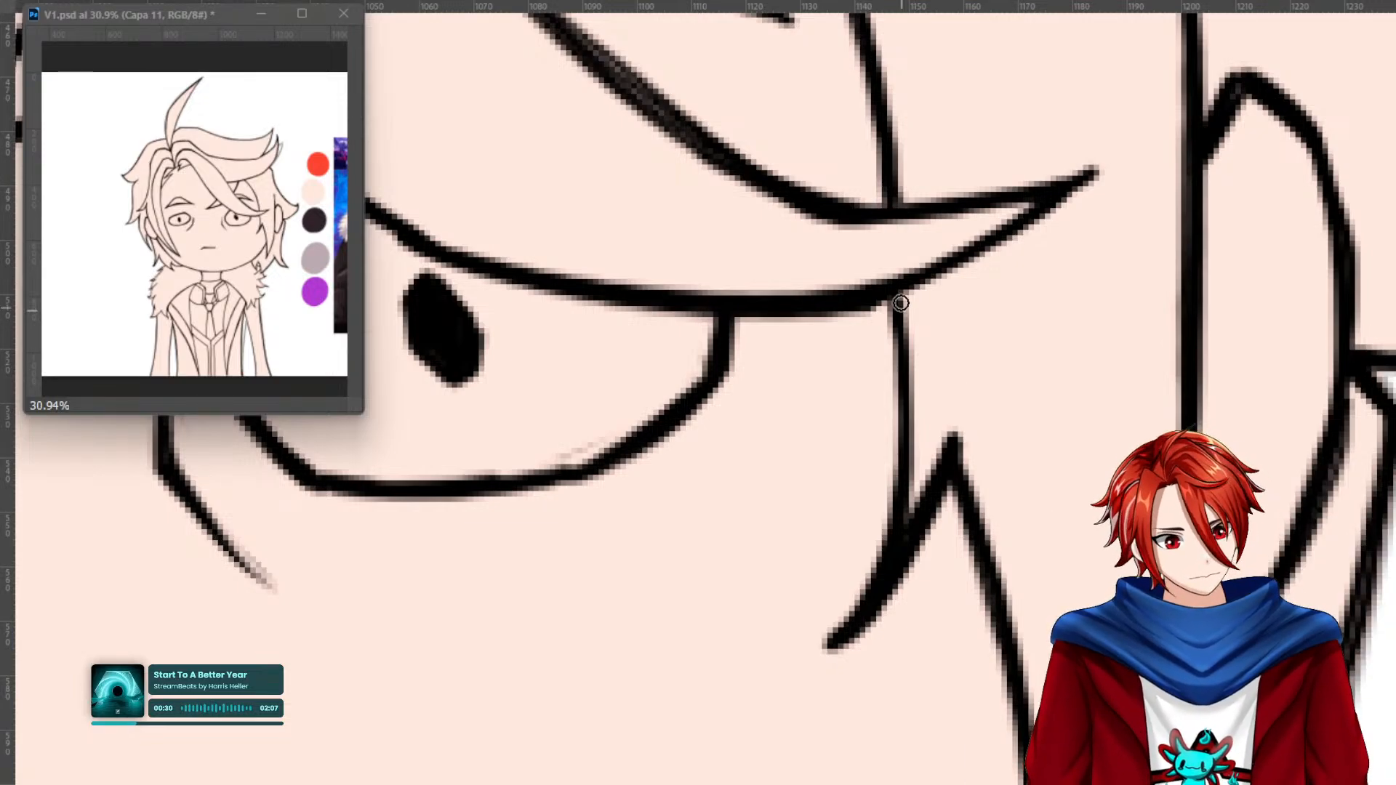
drag(904, 296, 910, 428)
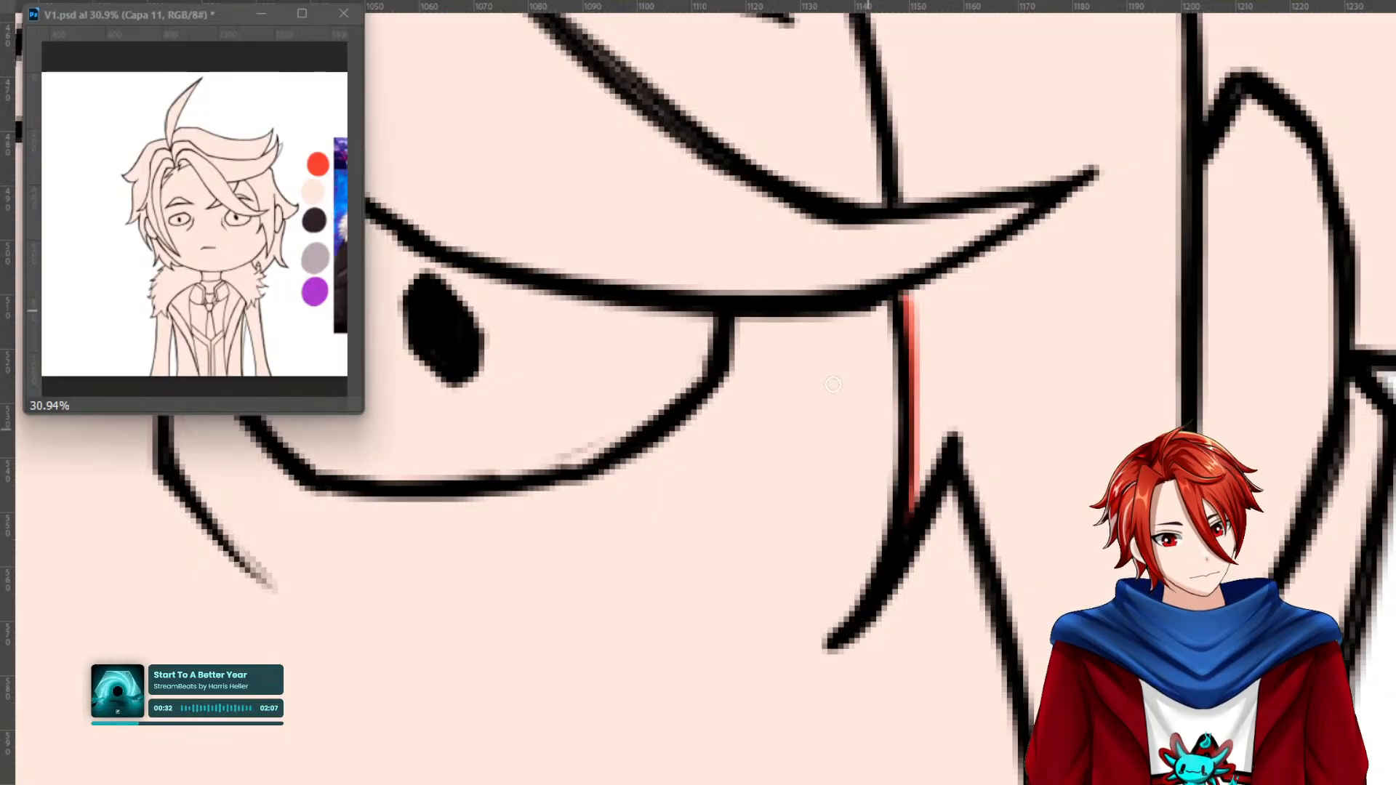
key(ctrl+z)
mouse_move(1018, 353)
mouse_down()
mouse_move(1043, 465)
mouse_move(1028, 545)
mouse_up()
key(ctrl+z)
Trace the face-side edge of the hair lock beside the eye in red on Capa 11, following its pointed notch downward.
mouse_move(906, 298)
mouse_down()
mouse_move(914, 453)
mouse_move(901, 540)
mouse_move(921, 434)
mouse_move(905, 285)
mouse_up()
drag(960, 429, 912, 516)
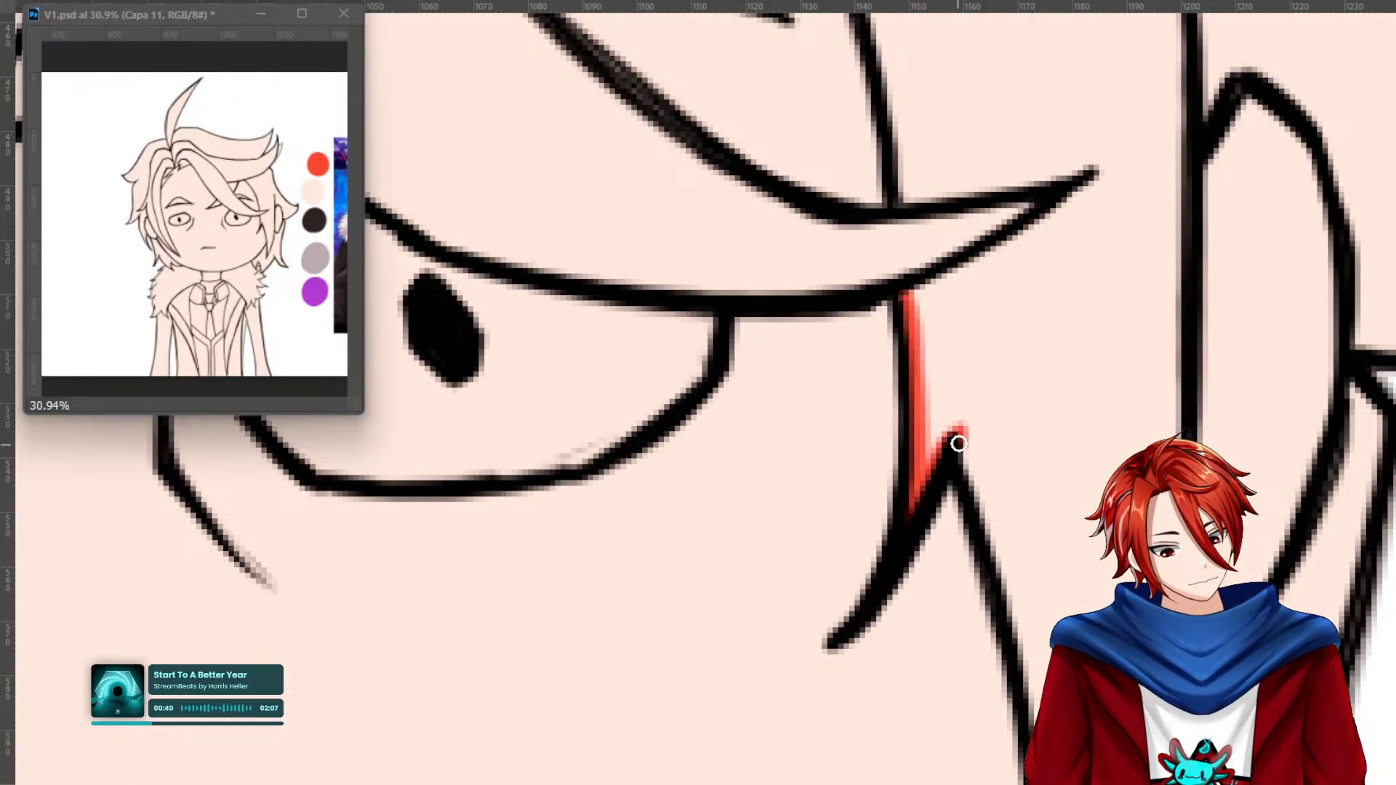
drag(956, 440, 994, 551)
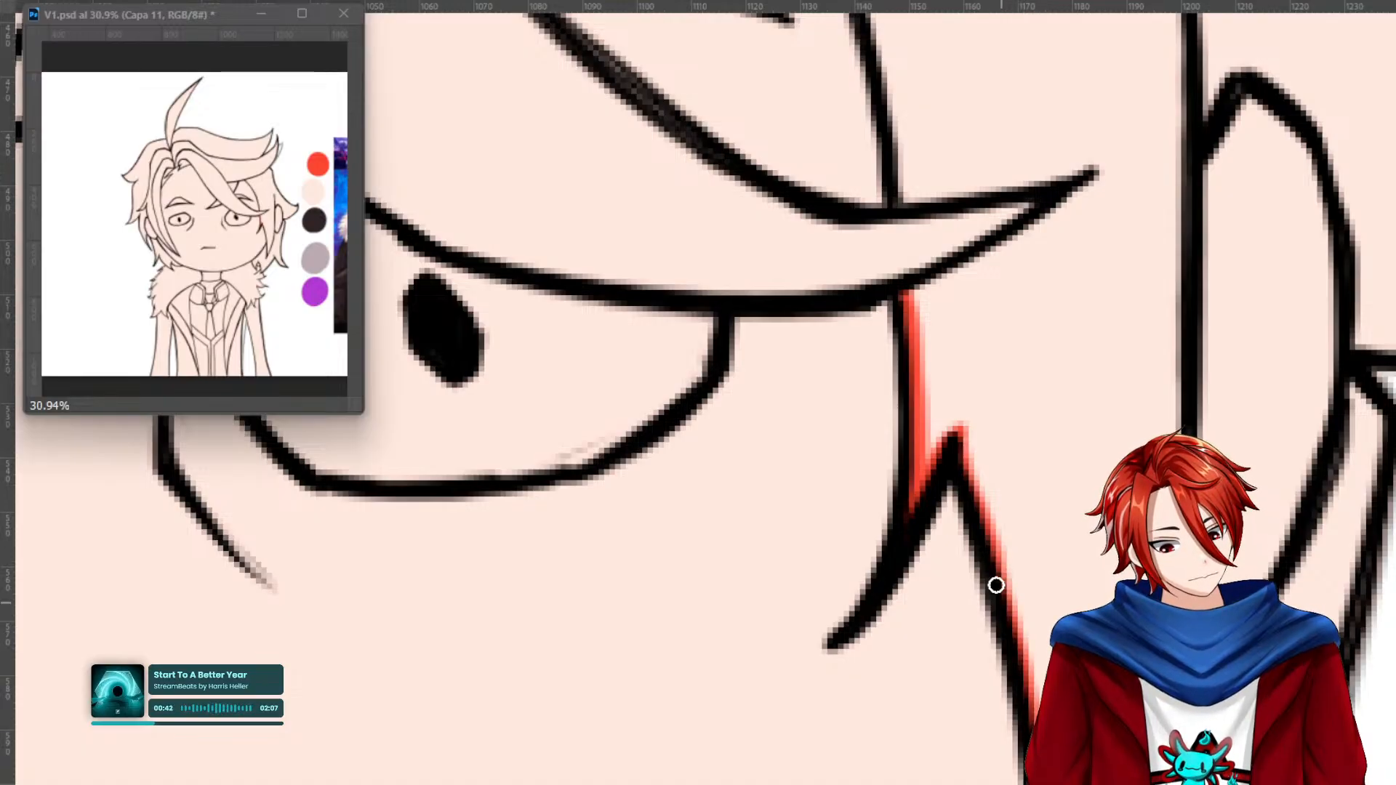
drag(1040, 706, 1039, 356)
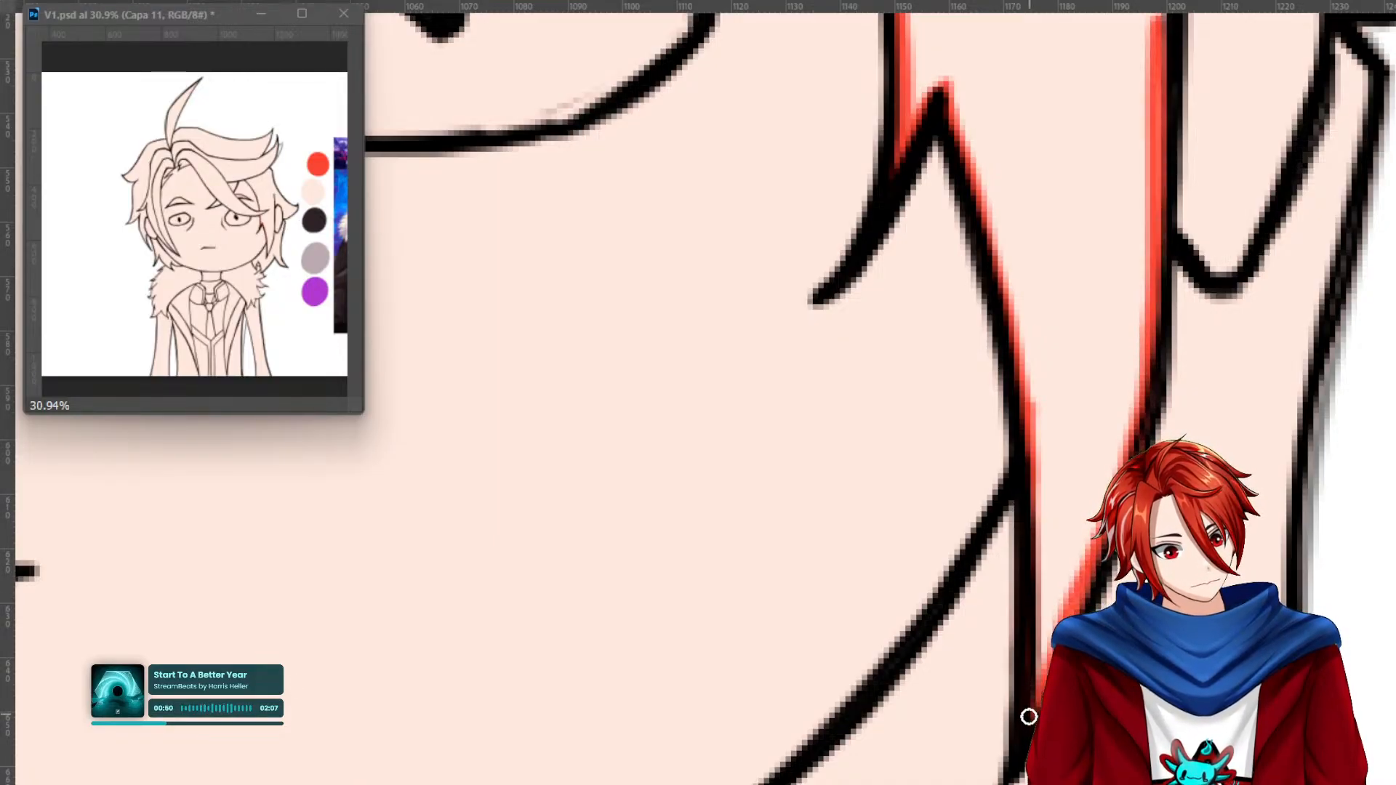
Try outlining the ear and the ear-side edge of the hair strand in red.
drag(1158, 22, 1063, 660)
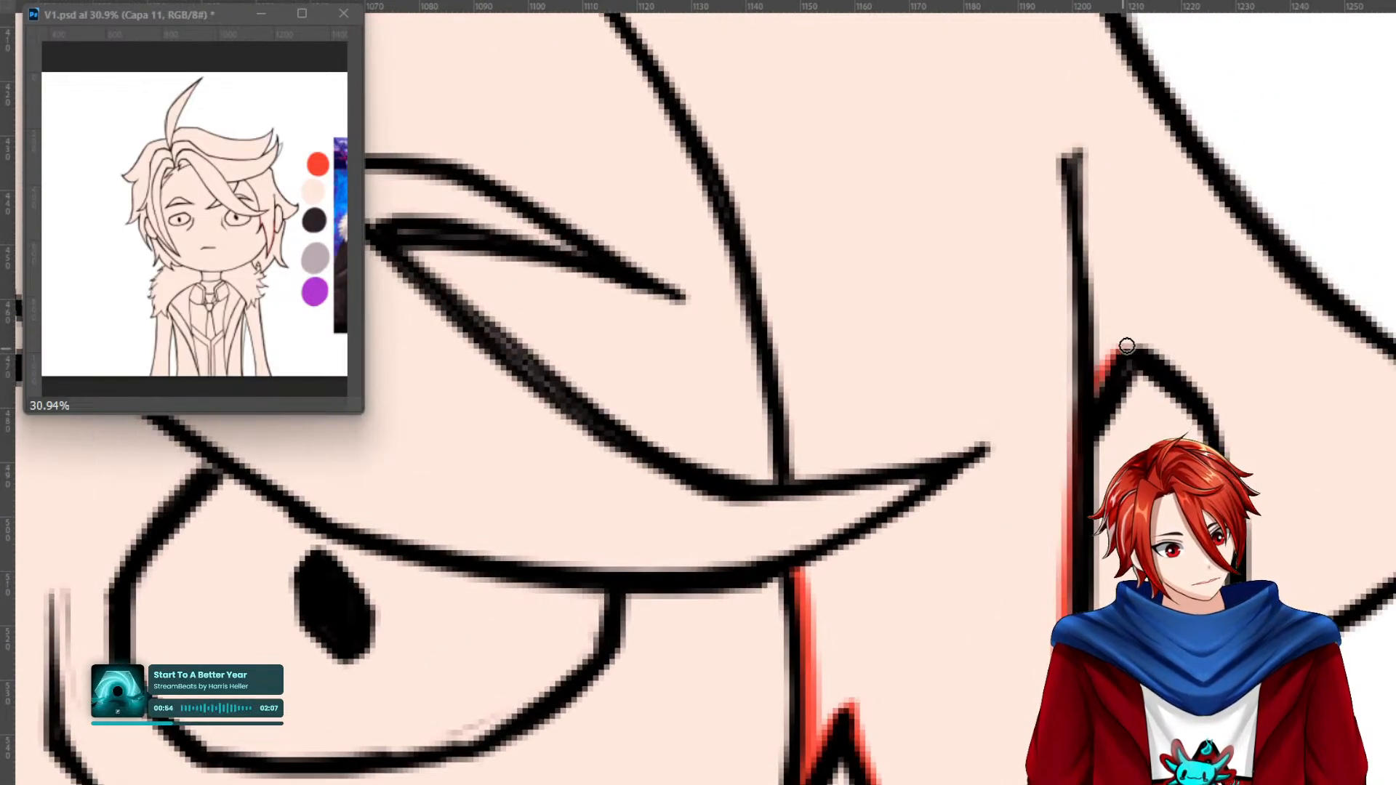
drag(1125, 341, 1168, 366)
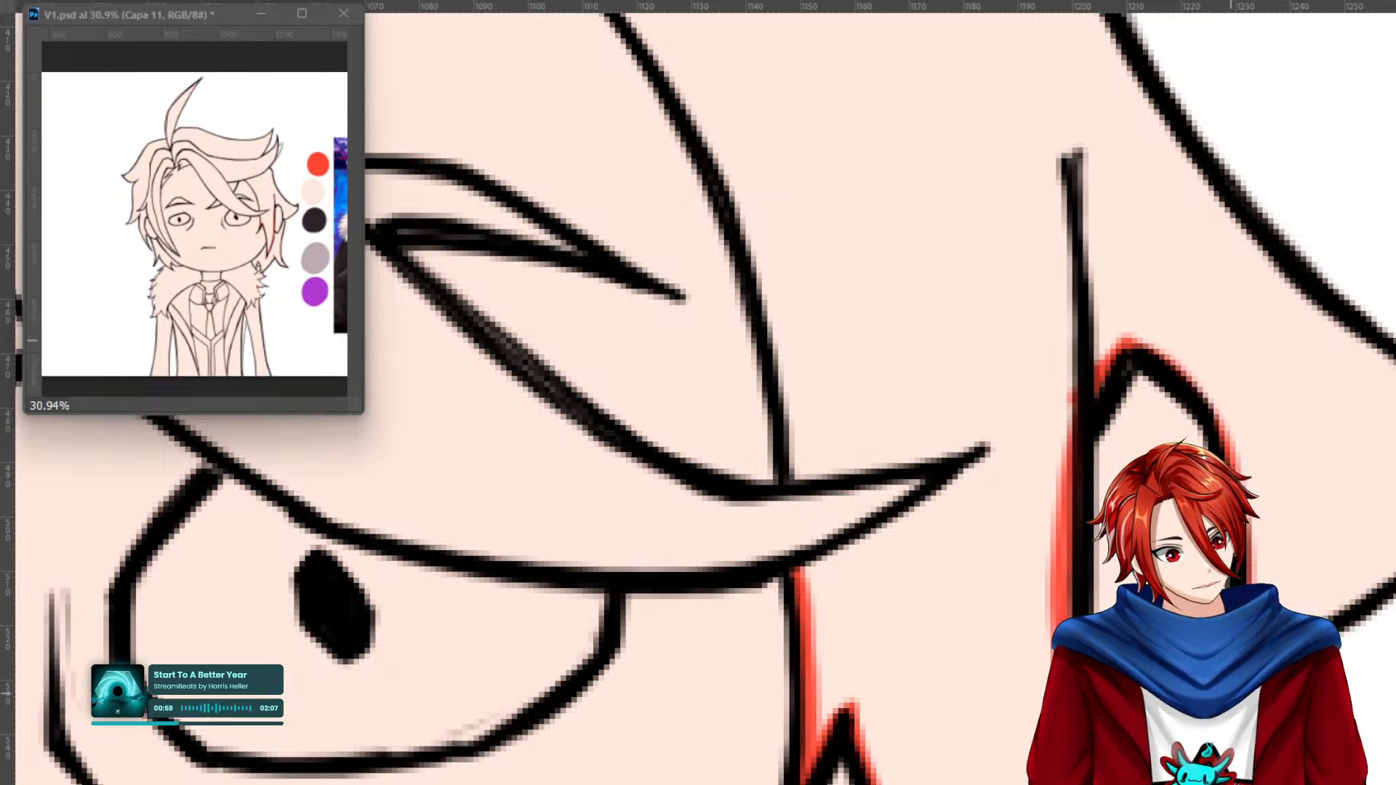
scroll(1237, 352, down, 5)
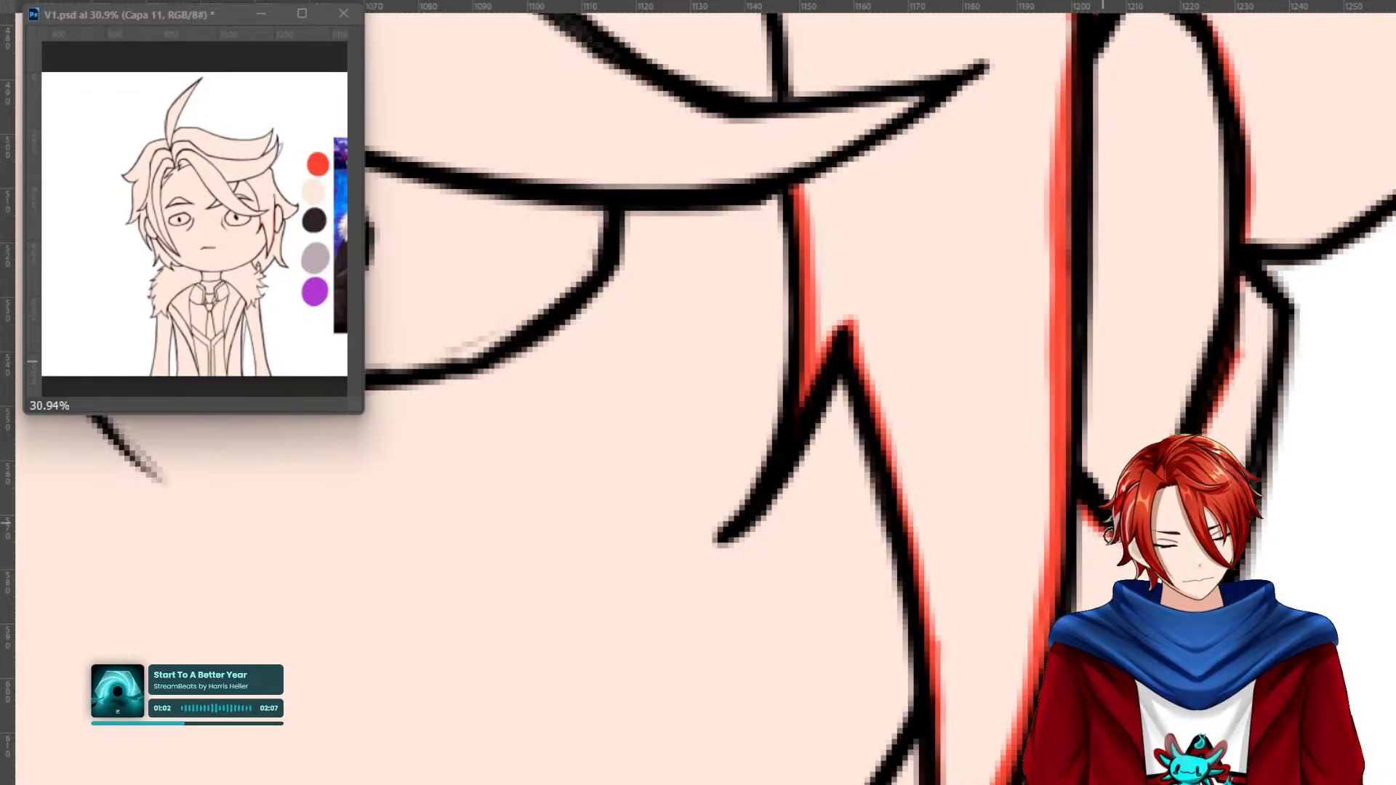
drag(1044, 502, 1059, 527)
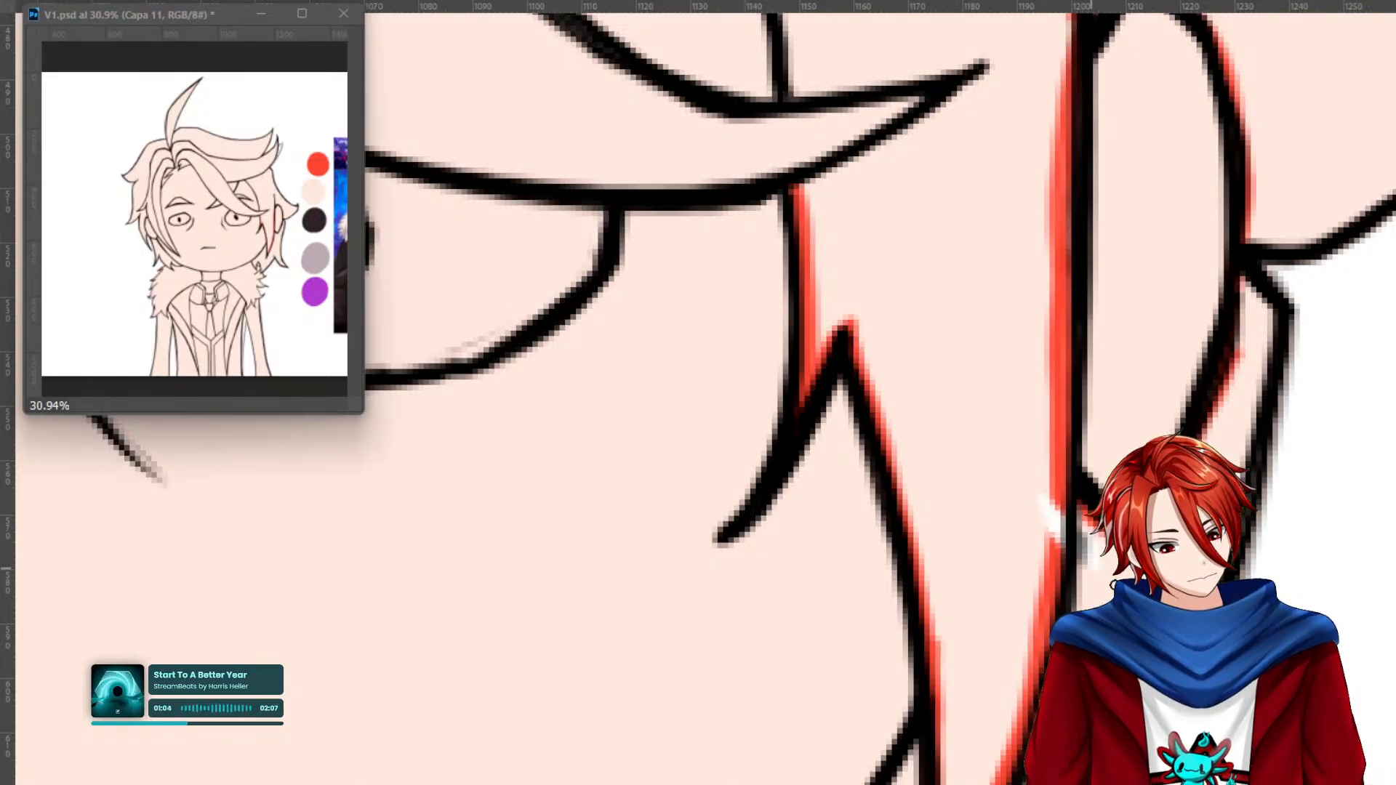
key(ctrl+z)
key(ctrl+z)
key(ctrl+z)
key(ctrl+z)
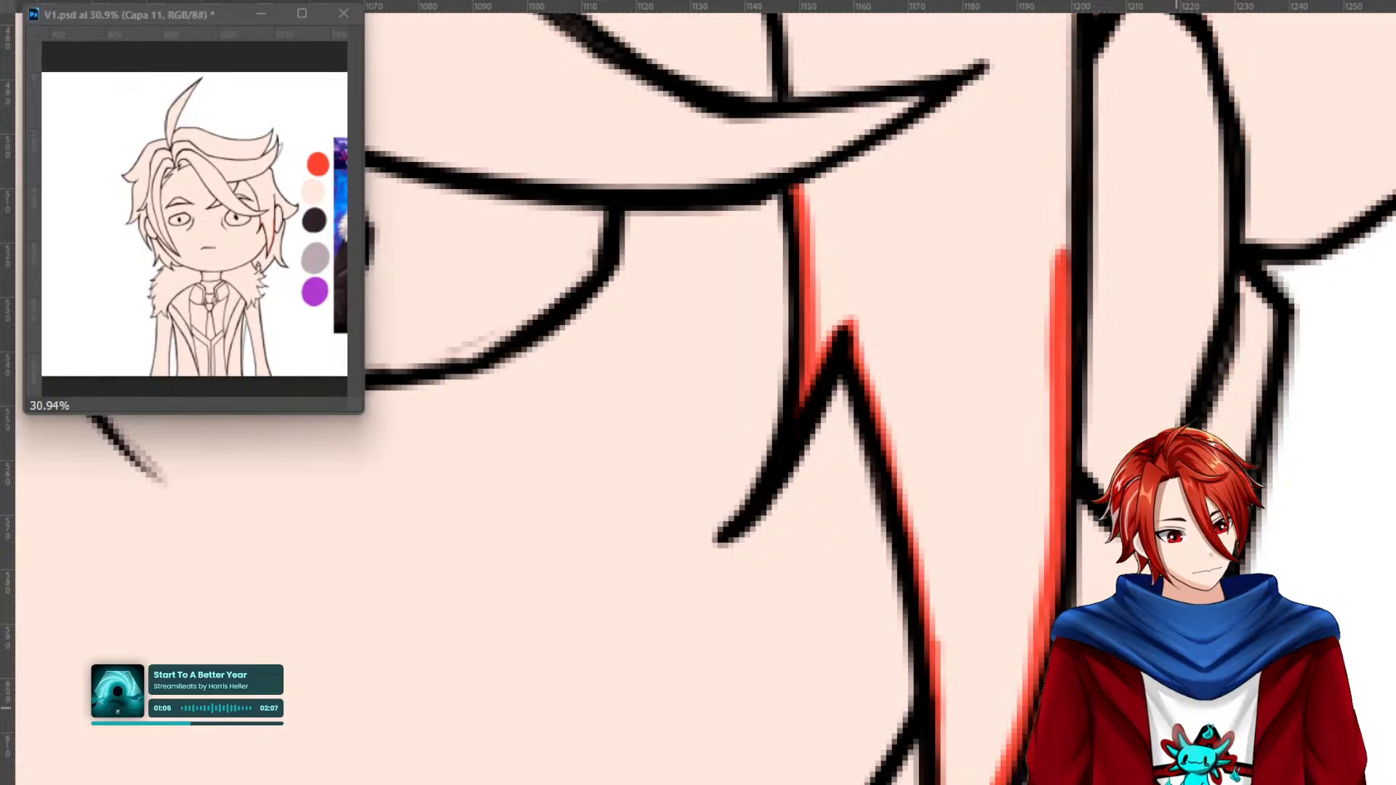
Continue the red hair outline along the outside of the jaw line below the long strand.
scroll(1038, 503, down, 4)
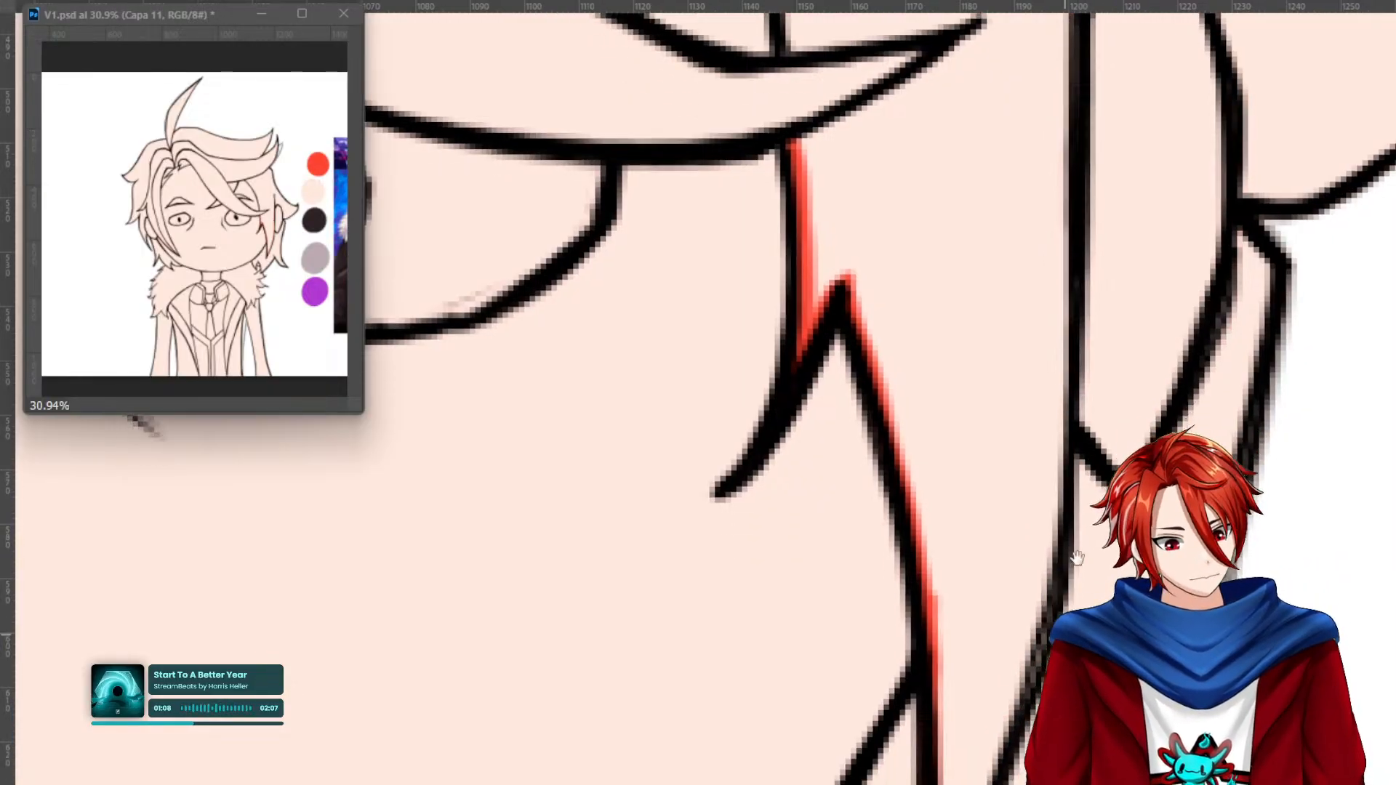
drag(955, 401, 961, 536)
key(ctrl+z)
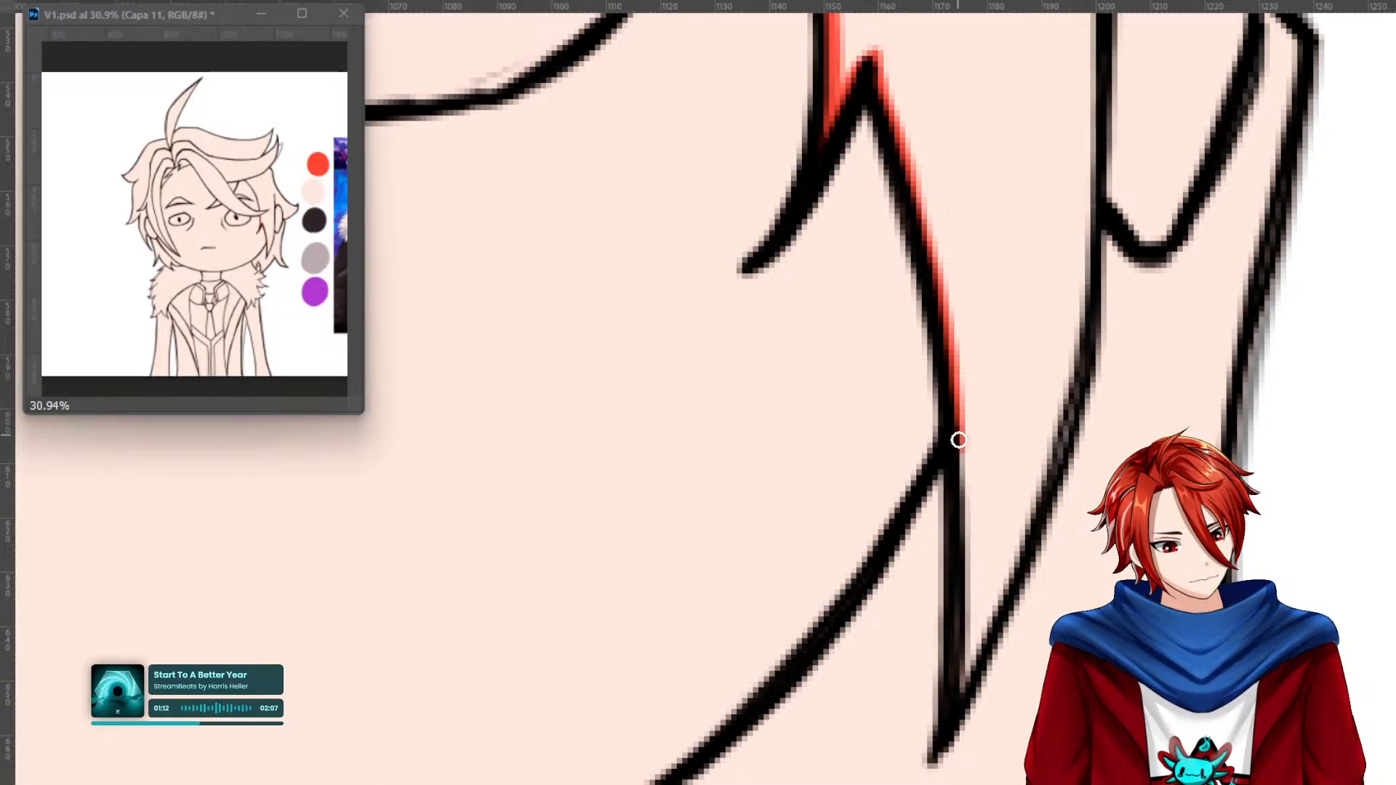
mouse_move(946, 474)
mouse_down()
mouse_move(818, 652)
mouse_move(695, 778)
mouse_up()
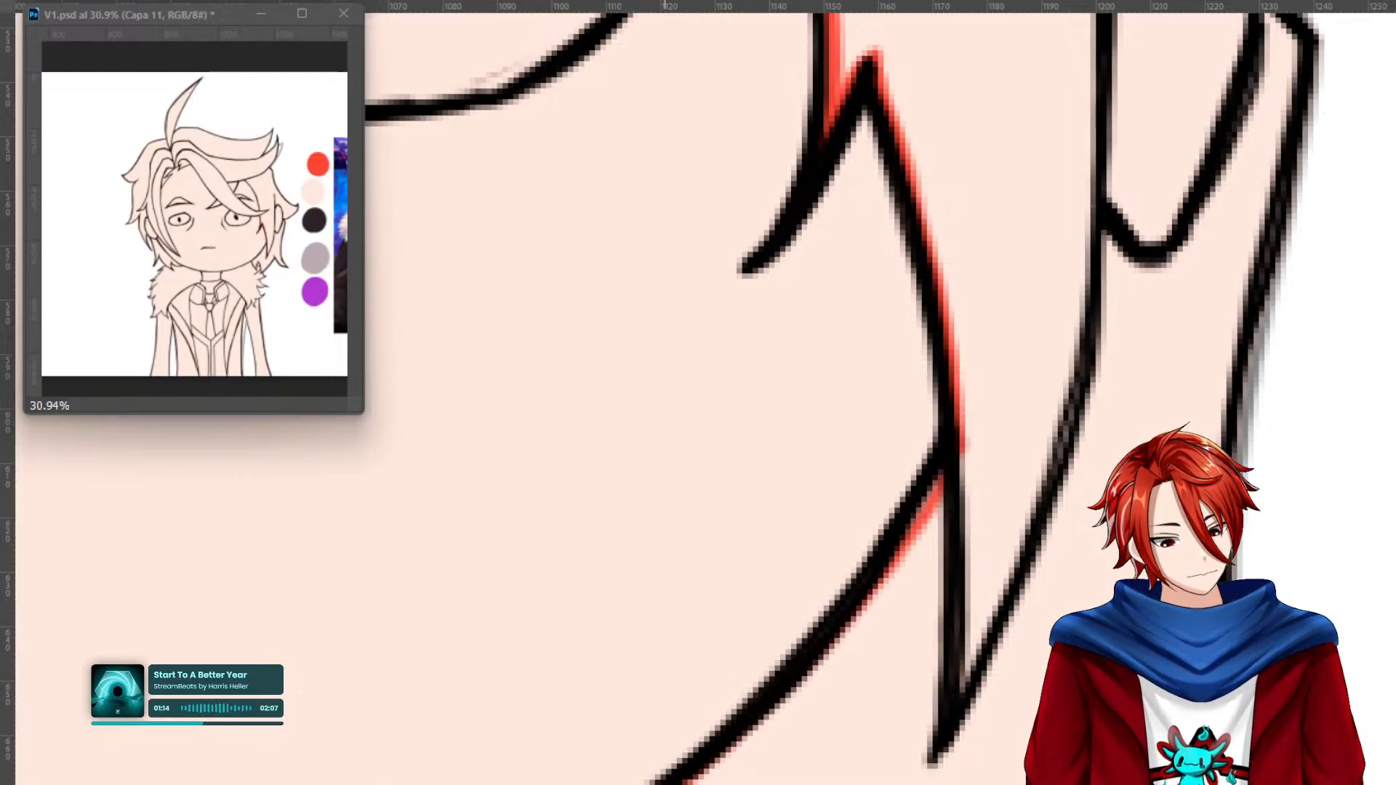
Outline the hair tips below the jaw and their pointed notches in red, following the lower edge to the outermost tip.
scroll(777, 432, down, 5)
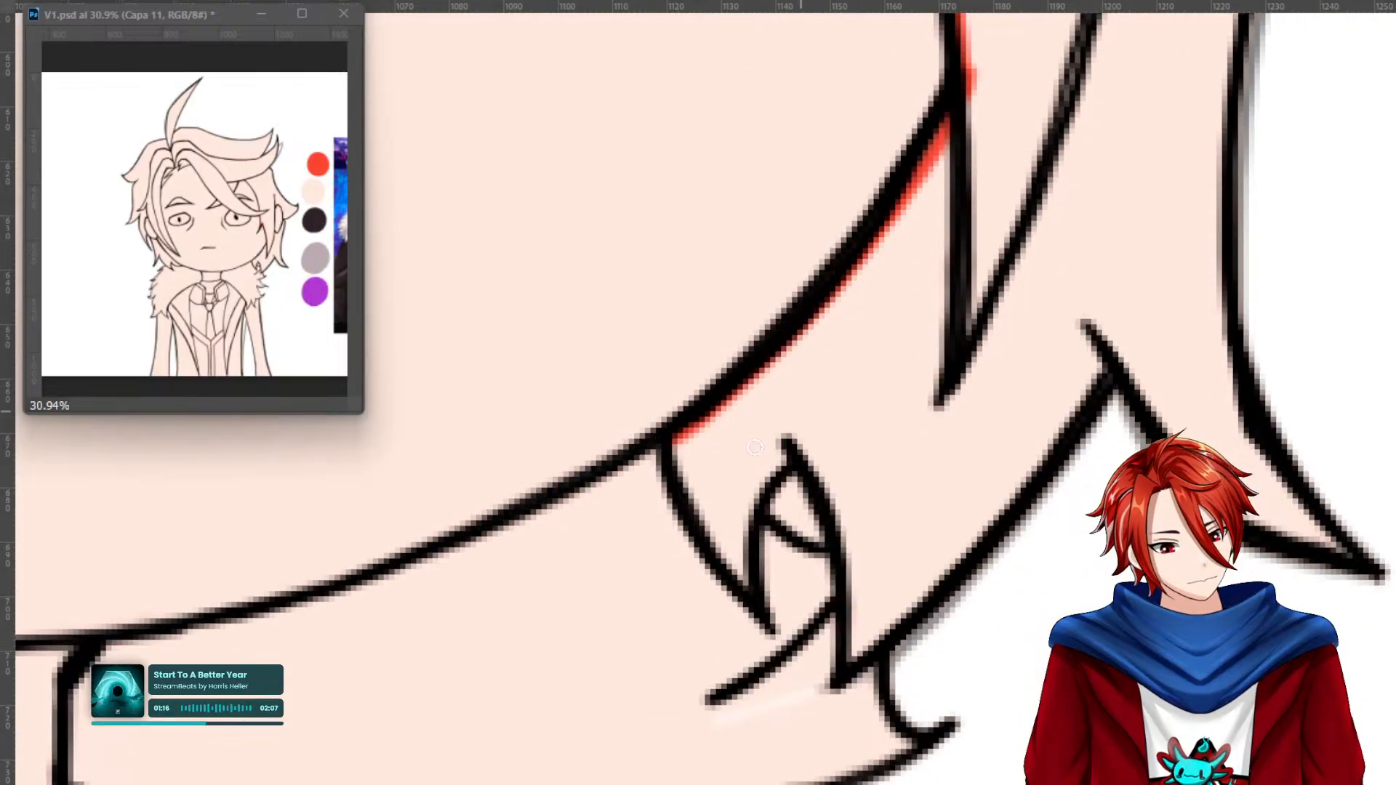
mouse_move(672, 439)
mouse_down()
mouse_move(743, 580)
mouse_move(767, 574)
mouse_move(751, 580)
mouse_move(742, 556)
mouse_move(787, 447)
mouse_move(741, 564)
mouse_up()
mouse_move(805, 451)
mouse_down()
mouse_move(834, 503)
mouse_move(852, 663)
mouse_move(850, 565)
mouse_move(807, 465)
mouse_move(824, 487)
mouse_up()
mouse_move(859, 652)
mouse_down()
mouse_move(1098, 376)
mouse_move(851, 660)
mouse_move(1138, 369)
mouse_up()
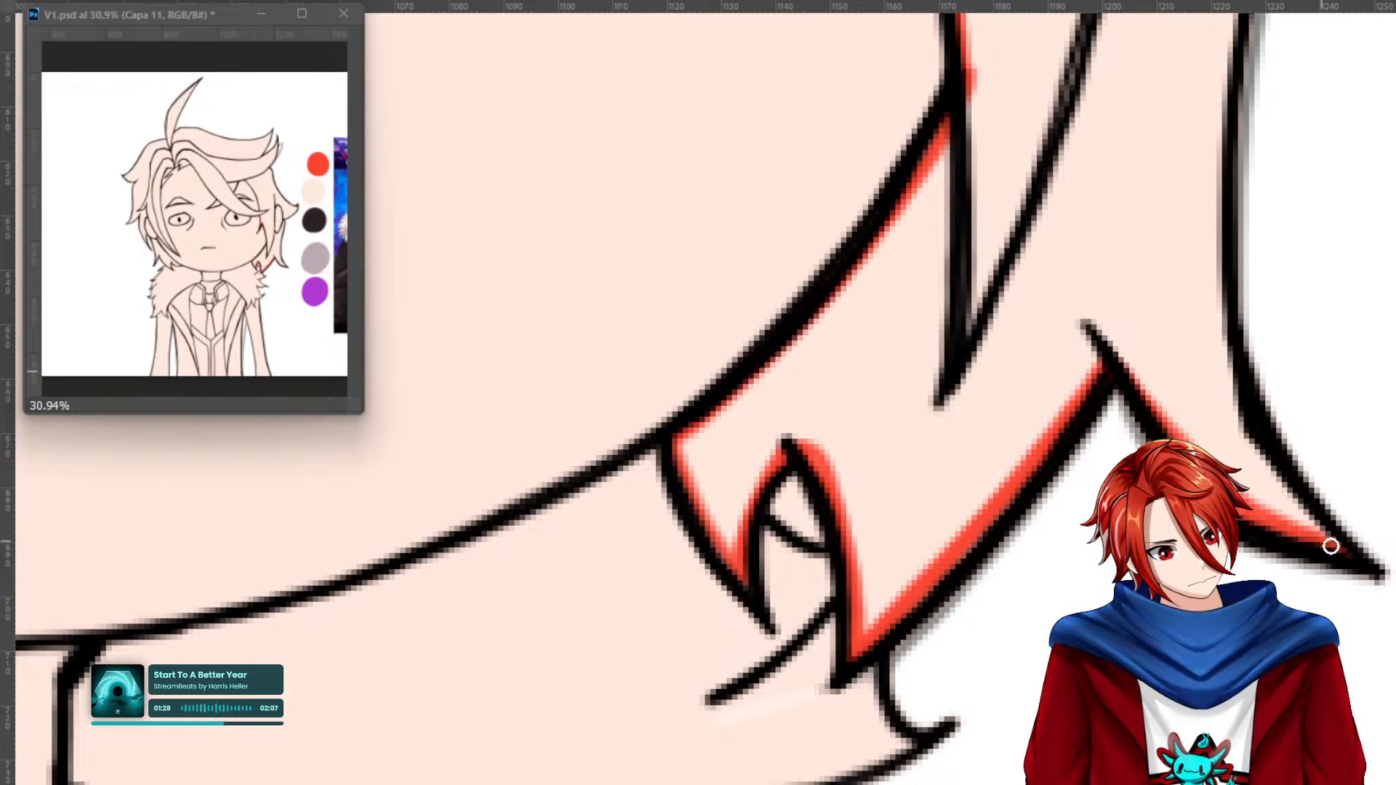
mouse_move(1227, 400)
mouse_down()
mouse_move(1219, 187)
mouse_move(1234, 29)
mouse_move(1224, 163)
mouse_move(1240, 400)
mouse_move(1215, 303)
mouse_move(1222, 68)
mouse_move(1179, 392)
mouse_move(1075, 652)
mouse_up()
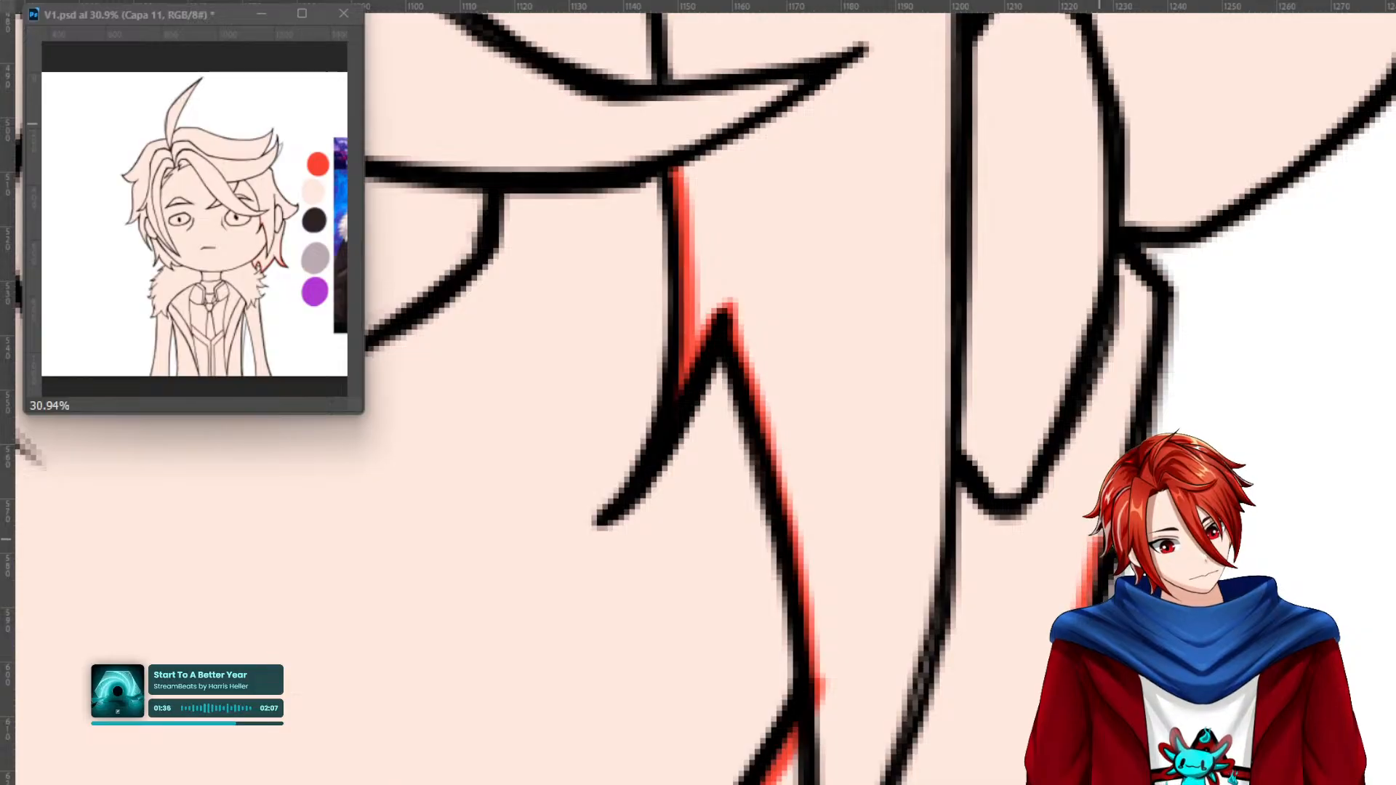
Trace the outer hair edge behind the ear in red, including the flicked-out tip and the contour rising above it.
mouse_move(1143, 363)
mouse_down()
mouse_move(1123, 265)
mouse_move(1147, 296)
mouse_move(1140, 378)
mouse_up()
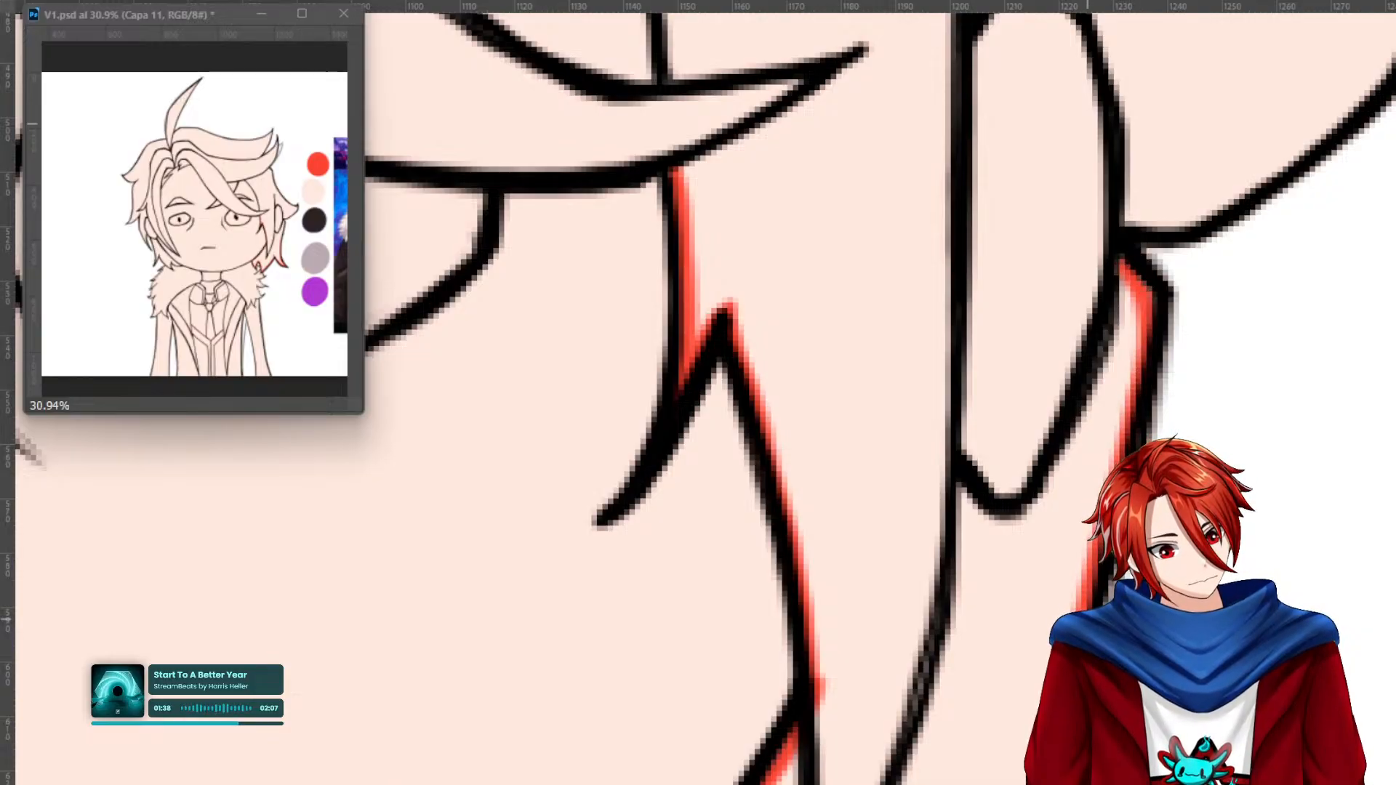
drag(1136, 283, 1034, 681)
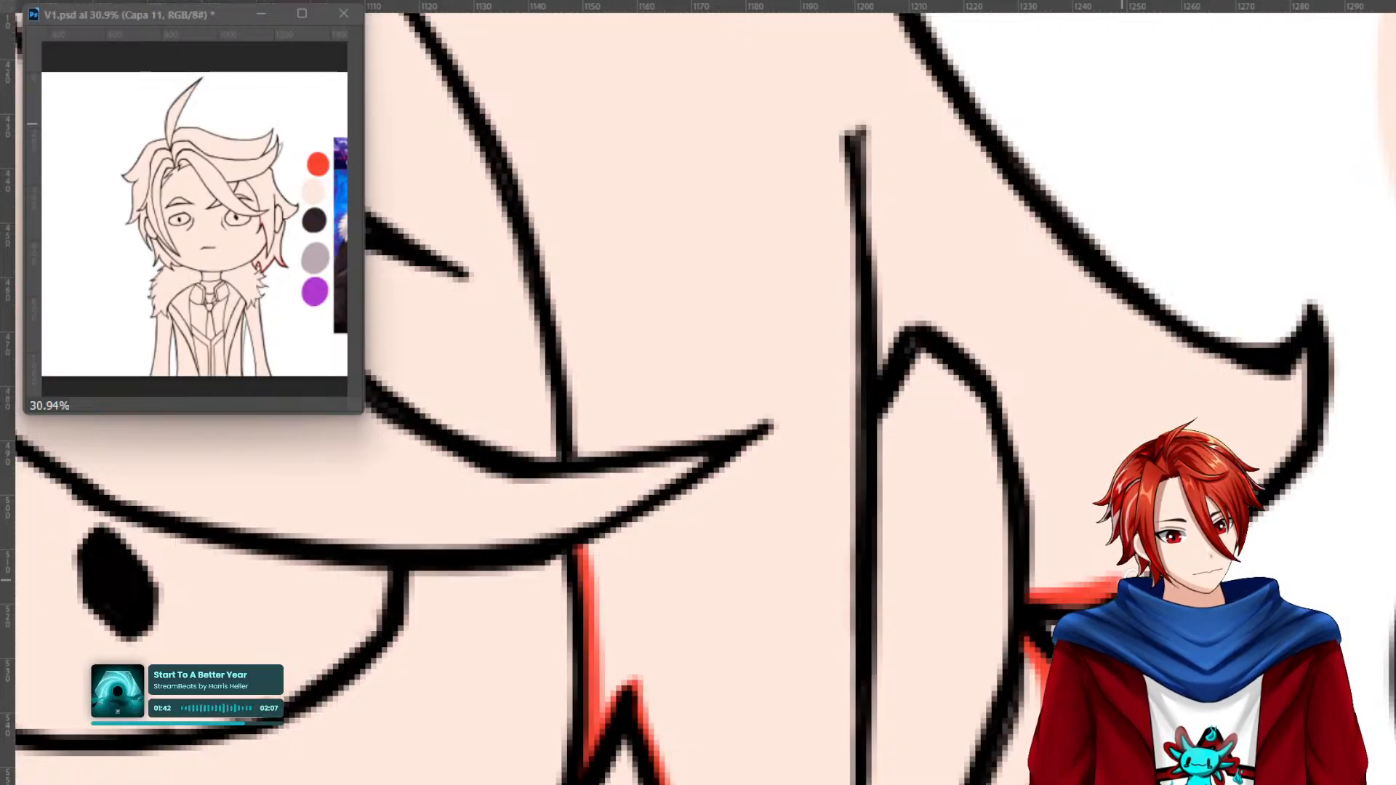
mouse_move(1293, 439)
mouse_down()
mouse_move(1303, 356)
mouse_move(1301, 439)
mouse_up()
mouse_move(1282, 375)
mouse_down()
mouse_move(1149, 319)
mouse_move(1085, 271)
mouse_move(895, 20)
mouse_move(1035, 223)
mouse_move(1103, 291)
mouse_move(1239, 370)
mouse_move(1284, 376)
mouse_up()
drag(1060, 250, 1256, 547)
mouse_move(1189, 375)
mouse_down()
mouse_move(1178, 222)
mouse_move(1199, 385)
mouse_move(1172, 234)
mouse_move(1115, 165)
mouse_move(1093, 688)
mouse_up()
mouse_move(1198, 397)
mouse_down()
mouse_move(1217, 328)
mouse_move(1223, 122)
mouse_move(1201, 379)
mouse_up()
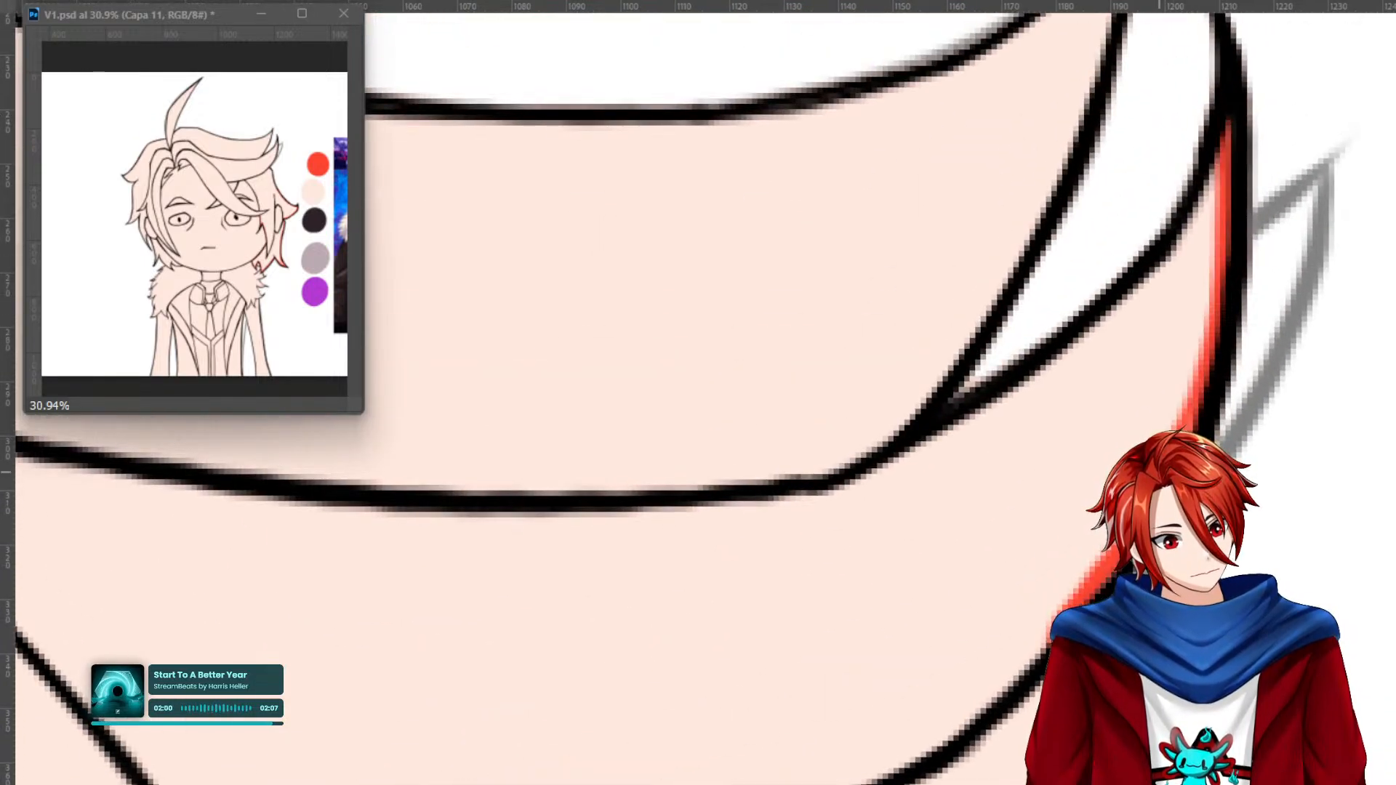
Continue the red outline up the outer side of the hair to the pointed tips of the swept top locks.
mouse_move(1210, 170)
mouse_down()
mouse_move(1161, 265)
mouse_move(1083, 336)
mouse_move(865, 457)
mouse_move(1027, 383)
mouse_move(1135, 293)
mouse_move(1218, 199)
mouse_move(1231, 144)
mouse_move(991, 536)
mouse_up()
mouse_move(952, 264)
mouse_down()
mouse_move(796, 637)
mouse_move(692, 760)
mouse_move(824, 579)
mouse_move(926, 365)
mouse_move(950, 264)
mouse_move(903, 445)
mouse_move(944, 281)
mouse_move(819, 601)
mouse_move(691, 756)
mouse_up()
mouse_move(691, 756)
mouse_down()
mouse_move(753, 727)
mouse_move(1241, 749)
mouse_move(1077, 784)
mouse_up()
drag(1304, 356, 1253, 394)
mouse_move(1089, 479)
mouse_down()
mouse_move(901, 511)
mouse_move(1173, 428)
mouse_up()
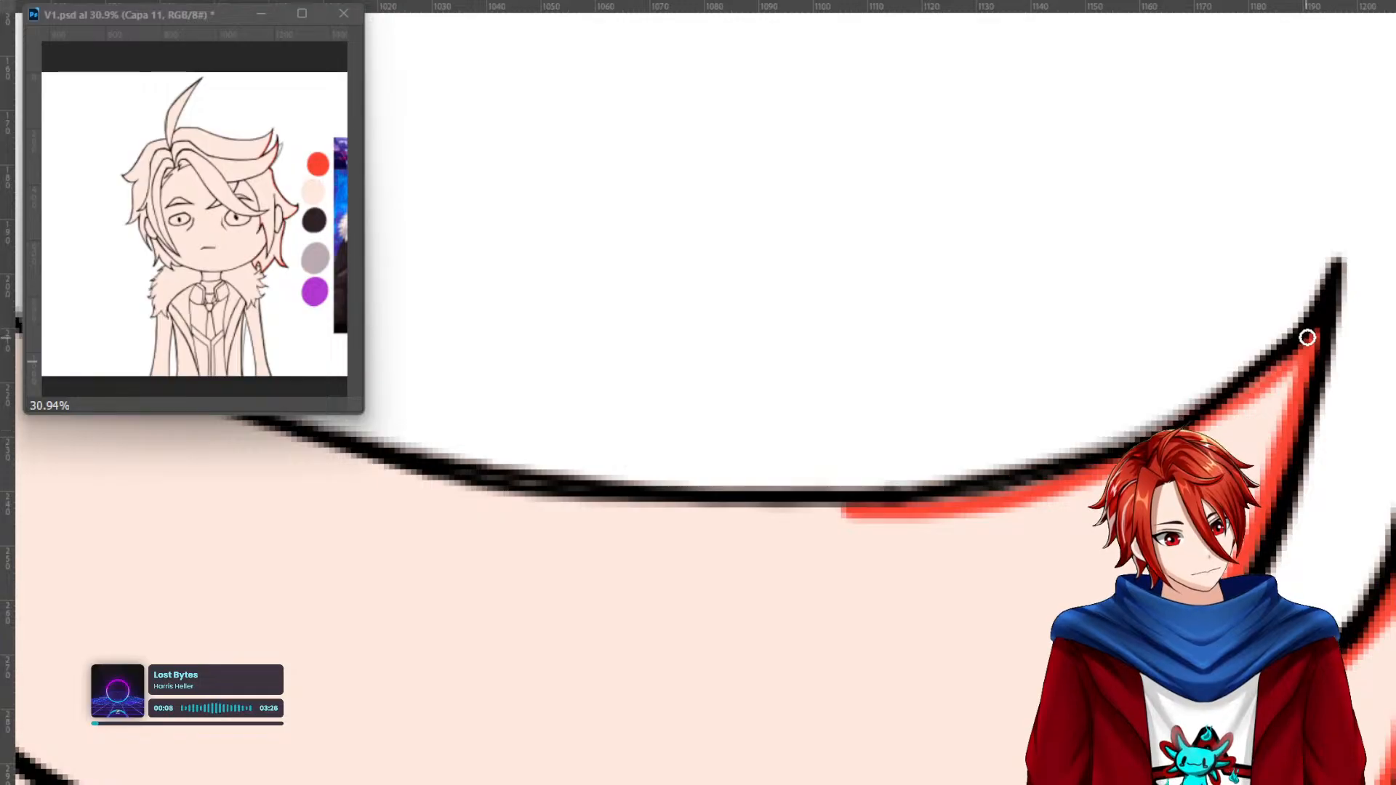
Outline the upper edge of the large swept lock in red from its pointed tip back to the base of the upright strand.
mouse_move(1063, 486)
mouse_down()
mouse_move(794, 515)
mouse_move(479, 499)
mouse_move(387, 472)
mouse_move(658, 512)
mouse_move(1015, 486)
mouse_move(1121, 454)
mouse_up()
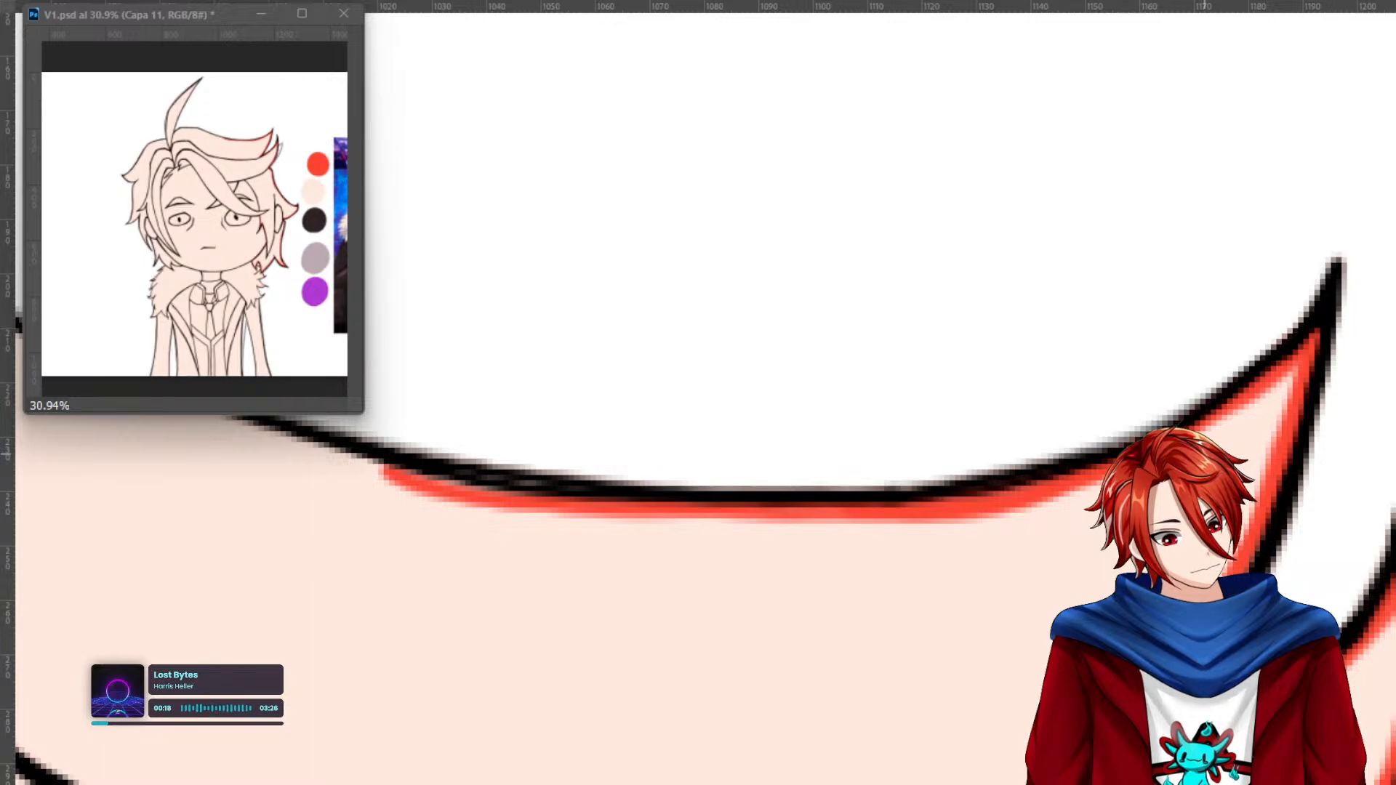
drag(640, 522, 1186, 646)
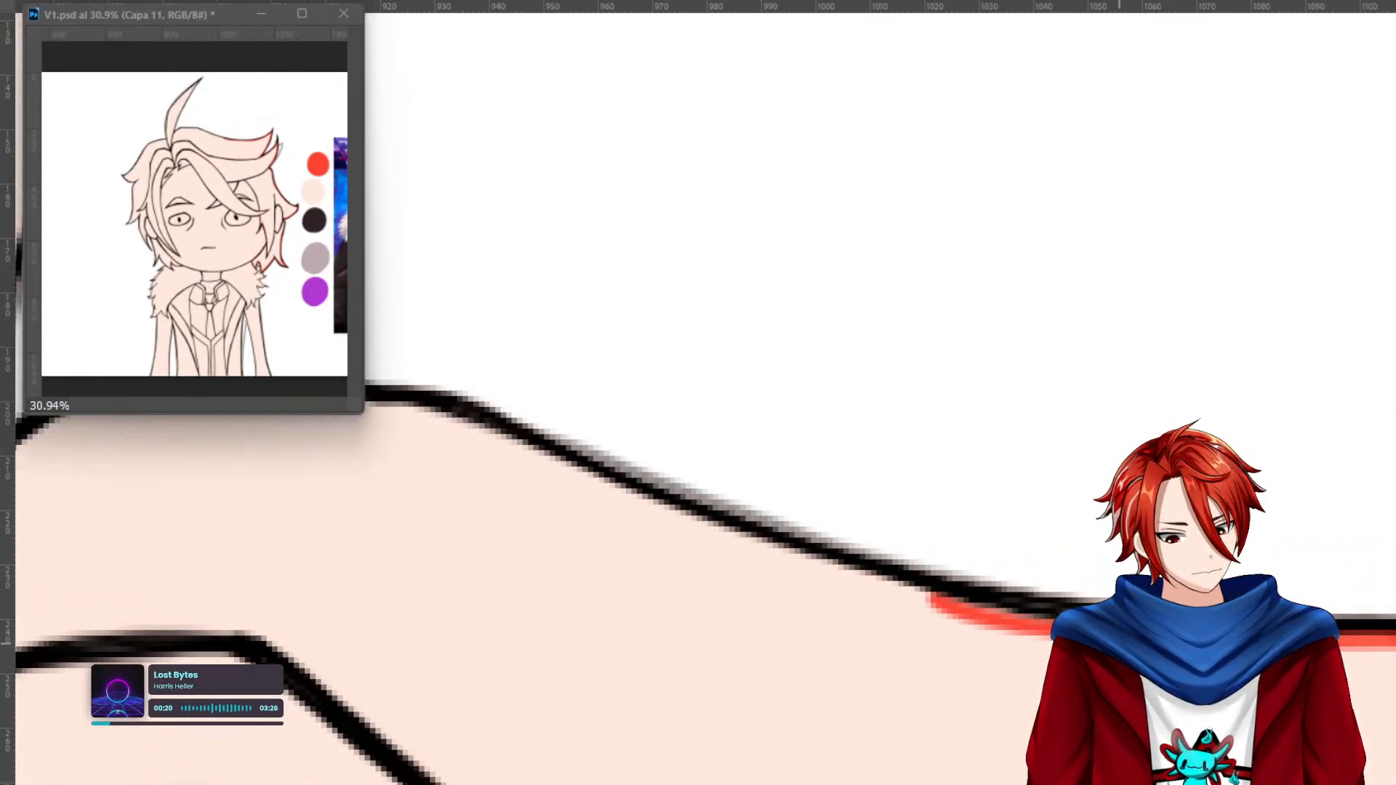
mouse_move(1002, 613)
mouse_down()
mouse_move(405, 407)
mouse_move(660, 534)
mouse_move(1018, 658)
mouse_move(1013, 618)
mouse_up()
mouse_move(829, 519)
mouse_down()
mouse_move(511, 515)
mouse_move(452, 542)
mouse_move(356, 635)
mouse_move(504, 514)
mouse_move(396, 579)
mouse_up()
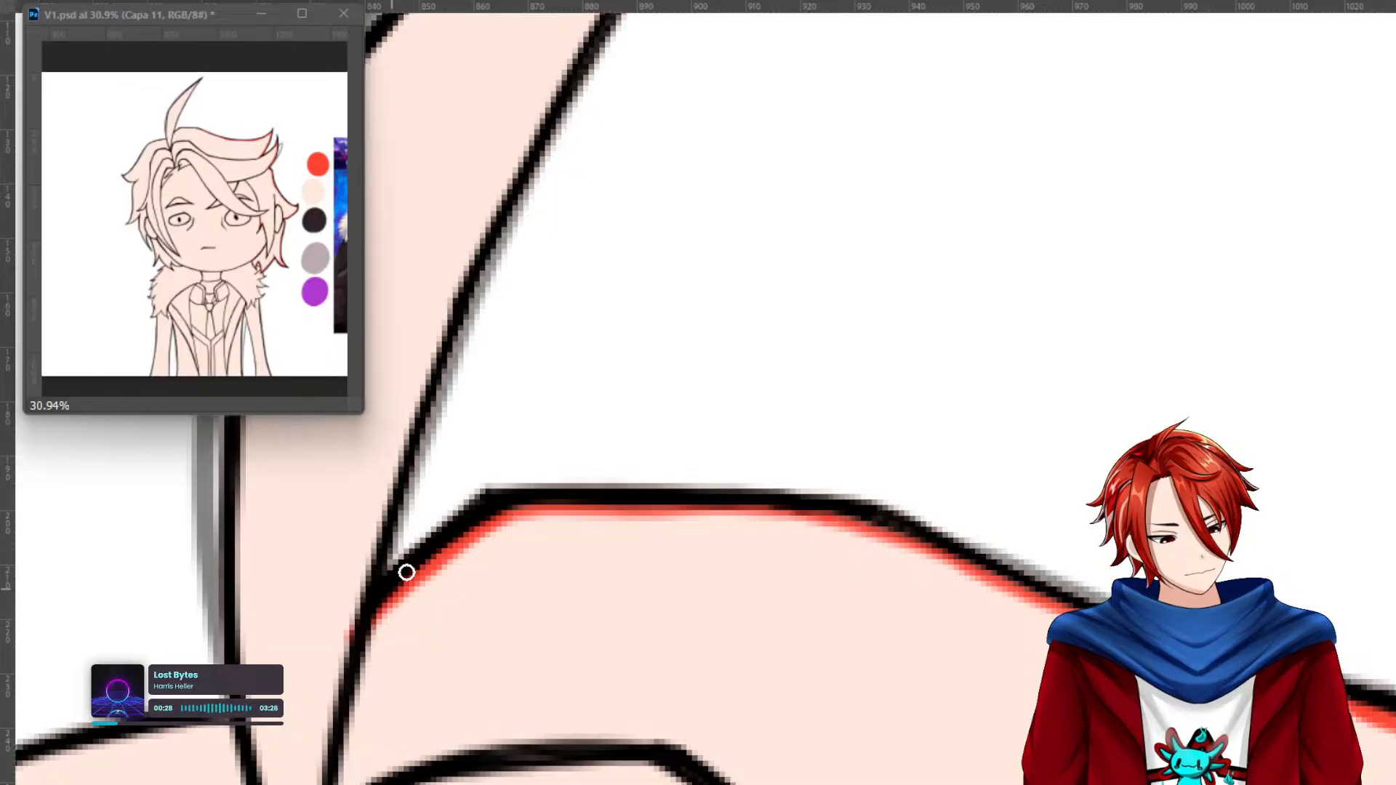
Outline both edges of the upright strand on top of the head in red, meeting at its pointed tip.
scroll(483, 657, up, 3)
mouse_move(352, 779)
mouse_down()
mouse_move(396, 571)
mouse_move(364, 705)
mouse_move(411, 545)
mouse_move(498, 356)
mouse_move(665, 40)
mouse_move(444, 474)
mouse_up()
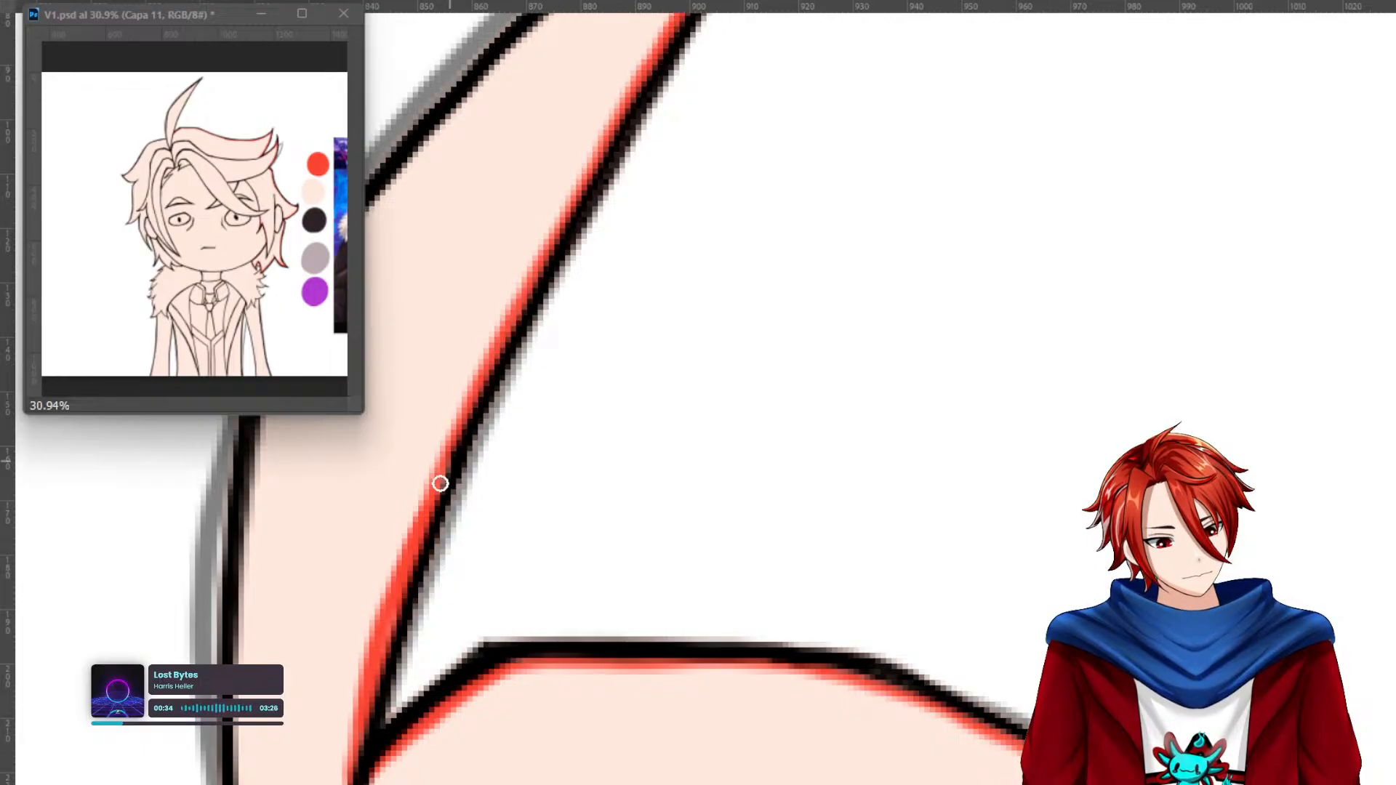
drag(619, 259, 657, 580)
mouse_move(717, 350)
mouse_down()
mouse_move(772, 232)
mouse_move(907, 58)
mouse_move(720, 334)
mouse_move(896, 61)
mouse_move(487, 450)
mouse_move(318, 648)
mouse_move(535, 387)
mouse_move(810, 129)
mouse_move(493, 445)
mouse_up()
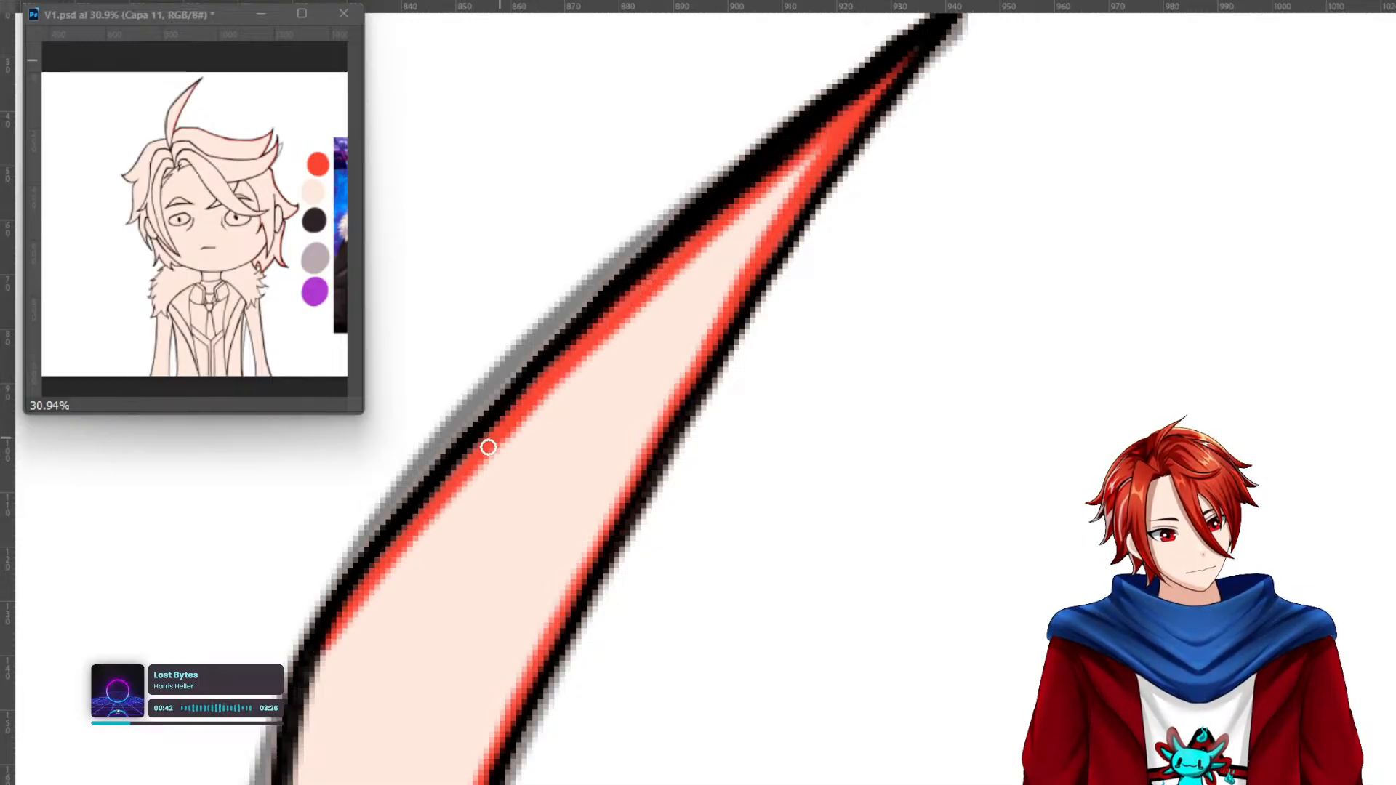
mouse_move(488, 625)
mouse_down()
mouse_move(652, 334)
mouse_move(742, 115)
mouse_up()
mouse_move(595, 76)
mouse_down()
mouse_move(556, 218)
mouse_move(540, 491)
mouse_move(548, 632)
mouse_move(579, 120)
mouse_up()
Trace the outer hair contour in red from the upright strand down the far side of the head, including its flicked tip.
mouse_move(562, 466)
mouse_down()
mouse_move(910, 499)
mouse_move(947, 413)
mouse_move(739, 433)
mouse_move(592, 473)
mouse_move(909, 389)
mouse_move(659, 452)
mouse_move(764, 427)
mouse_move(564, 499)
mouse_move(386, 782)
mouse_move(516, 574)
mouse_move(418, 734)
mouse_up()
drag(500, 690, 882, 197)
mouse_move(825, 240)
mouse_down()
mouse_move(679, 430)
mouse_move(532, 546)
mouse_move(691, 405)
mouse_move(809, 341)
mouse_up()
mouse_move(817, 602)
mouse_down()
mouse_move(691, 657)
mouse_move(610, 633)
mouse_move(543, 557)
mouse_move(630, 632)
mouse_move(711, 652)
mouse_move(817, 602)
mouse_move(753, 645)
mouse_move(935, 398)
mouse_move(872, 413)
mouse_move(821, 474)
mouse_move(820, 732)
mouse_move(825, 485)
mouse_move(919, 346)
mouse_move(900, 490)
mouse_move(922, 324)
mouse_up()
mouse_move(887, 368)
mouse_down()
mouse_move(876, 546)
mouse_move(839, 678)
mouse_move(778, 752)
mouse_move(839, 664)
mouse_move(892, 363)
mouse_move(882, 532)
mouse_move(832, 668)
mouse_move(784, 736)
mouse_move(818, 738)
mouse_move(922, 661)
mouse_move(1002, 562)
mouse_move(853, 722)
mouse_move(788, 753)
mouse_up()
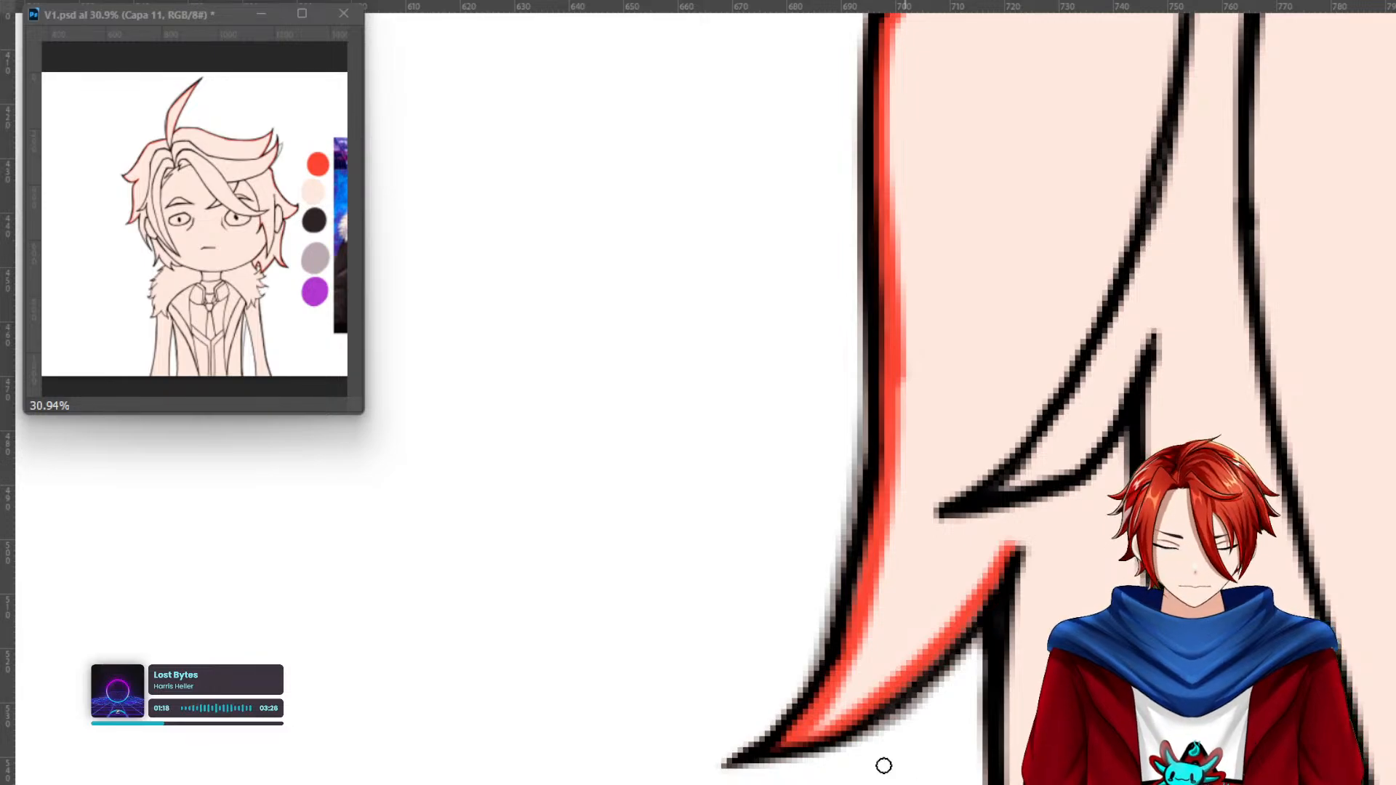
Outline the pointed side lock and the outer edge of the lower lock beneath it in red.
drag(807, 736, 975, 583)
drag(1043, 636, 880, 330)
mouse_move(852, 245)
mouse_down()
mouse_move(855, 525)
mouse_move(912, 698)
mouse_move(964, 778)
mouse_up()
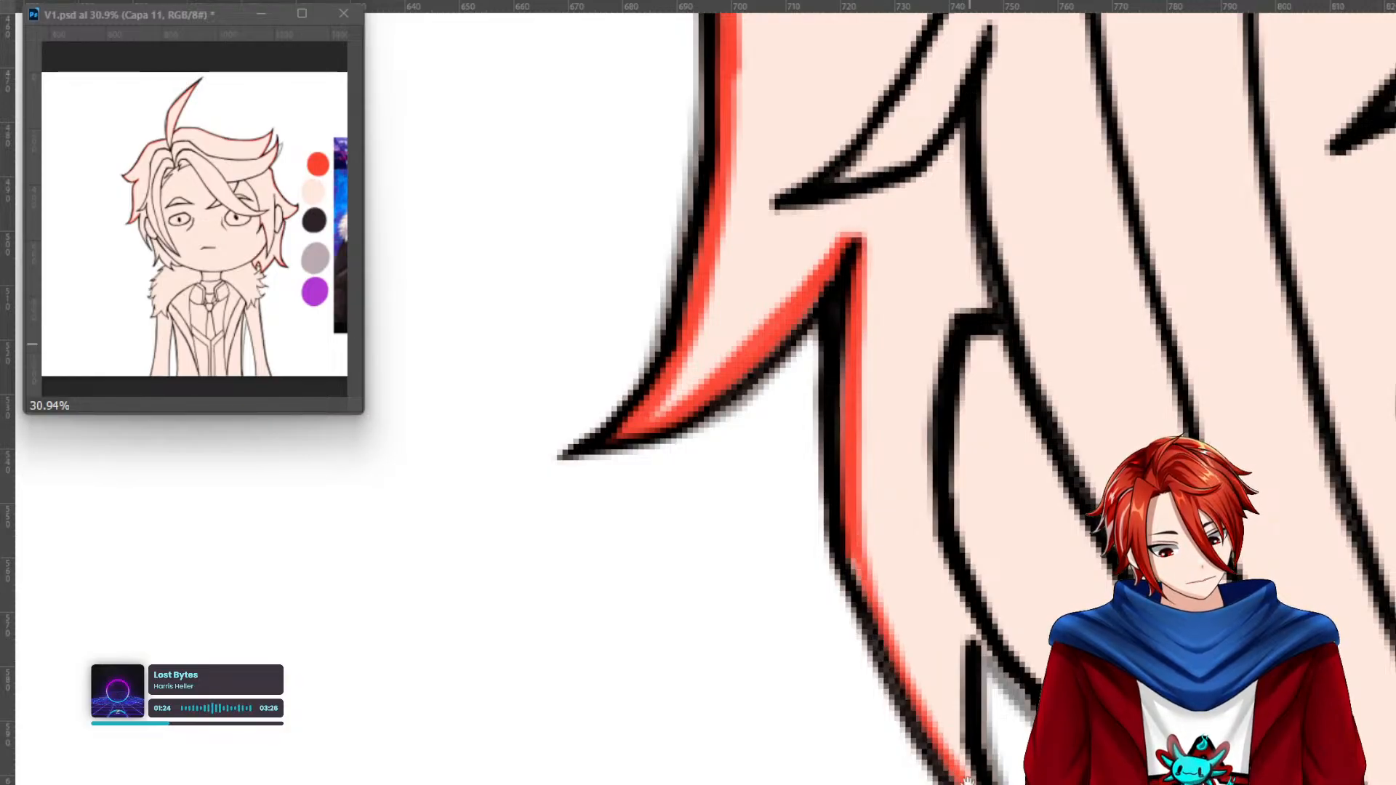
drag(938, 712, 818, 477)
mouse_move(738, 317)
mouse_down()
mouse_move(894, 632)
mouse_move(788, 446)
mouse_move(806, 386)
mouse_move(847, 480)
mouse_move(858, 418)
mouse_move(861, 546)
mouse_up()
Trace the hair edges around the partly covered ear and along the adjoining face strand in red.
drag(1022, 512, 1018, 713)
mouse_move(858, 604)
mouse_down()
mouse_move(801, 453)
mouse_move(829, 290)
mouse_move(850, 589)
mouse_move(816, 446)
mouse_move(815, 273)
mouse_move(878, 267)
mouse_move(1054, 591)
mouse_up()
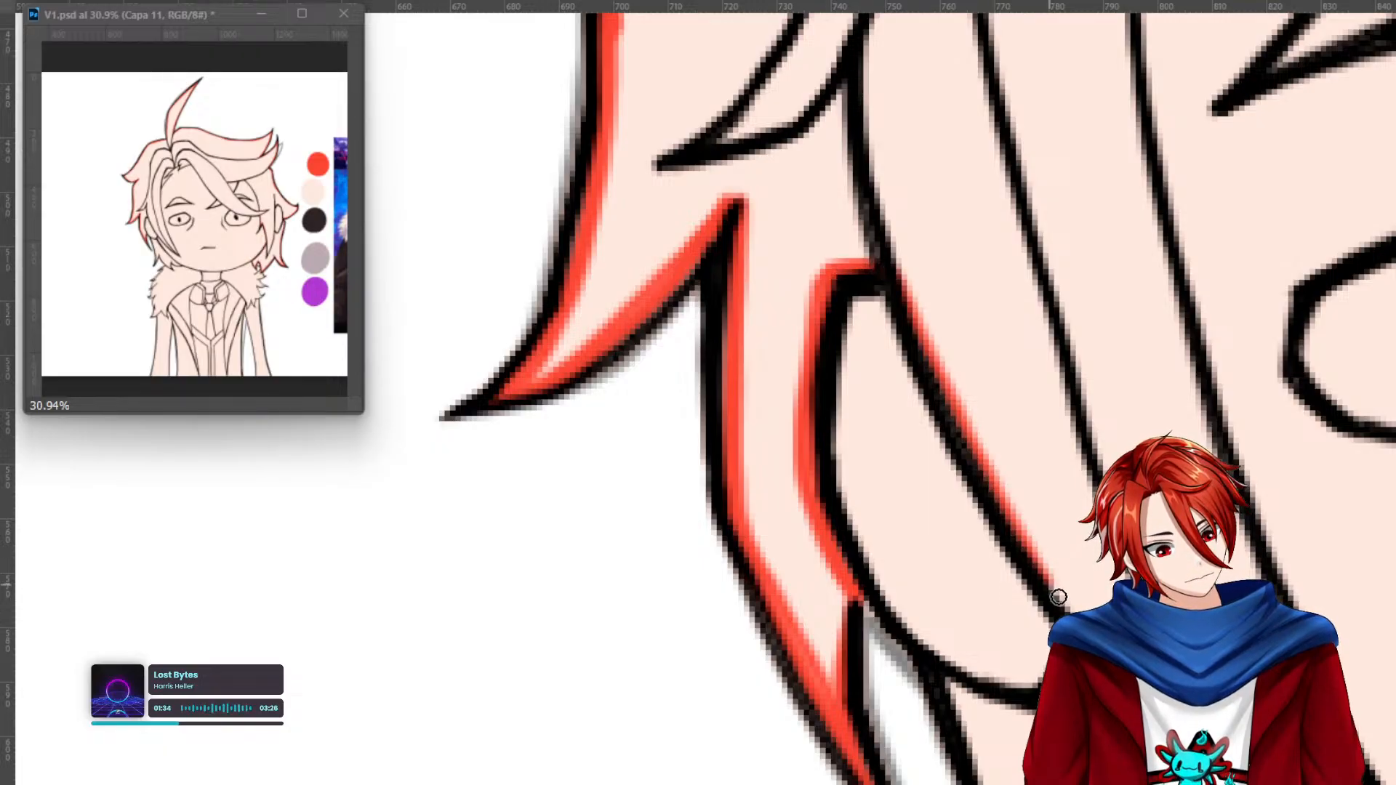
drag(1004, 502, 894, 275)
drag(1113, 708, 1104, 475)
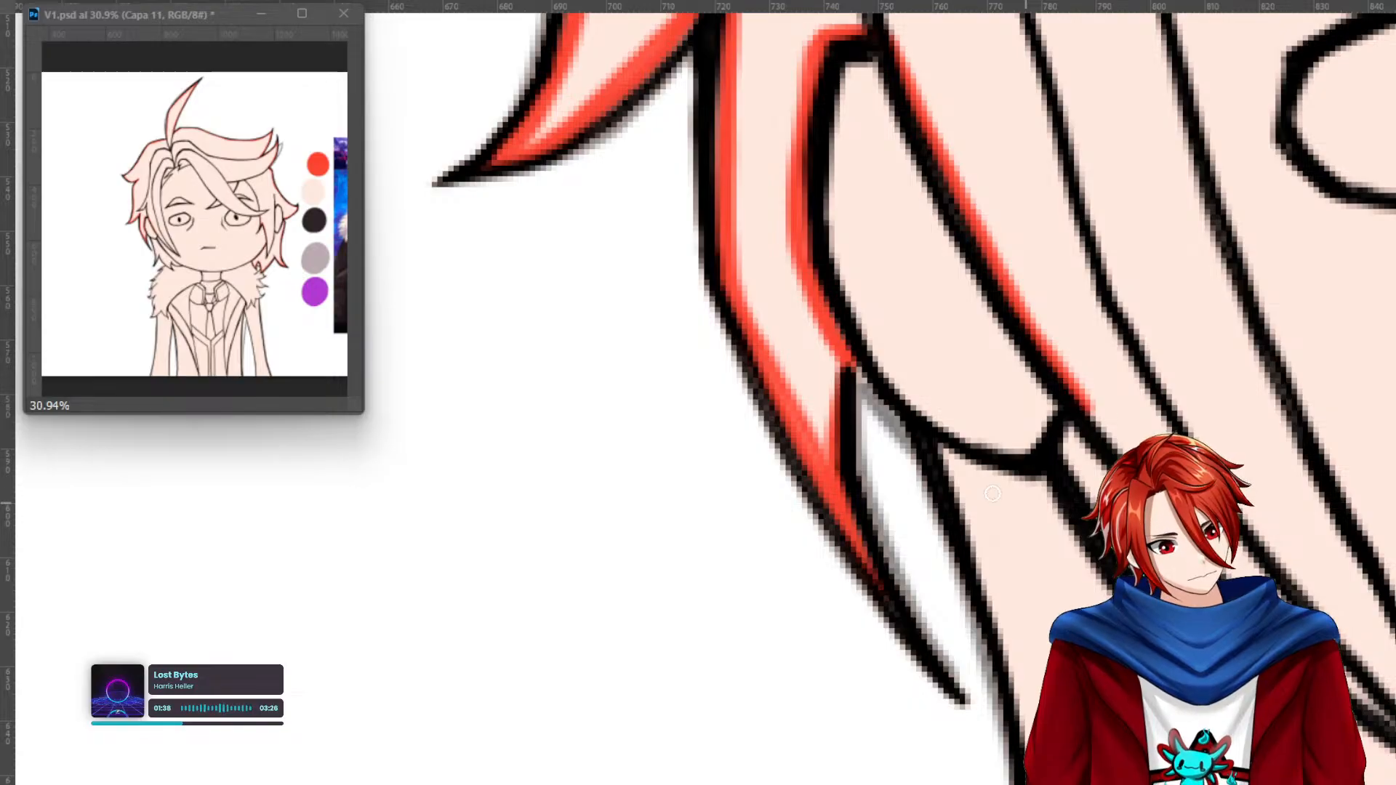
Outline the lower hair locks beneath the covered ear in red, including the long strand's tip and the notch by the neck.
drag(1016, 469, 919, 446)
drag(790, 328, 1019, 585)
mouse_move(964, 525)
mouse_down()
mouse_move(796, 327)
mouse_move(970, 534)
mouse_move(836, 383)
mouse_move(747, 229)
mouse_up()
mouse_move(641, 376)
mouse_down()
mouse_move(695, 526)
mouse_move(743, 784)
mouse_up()
mouse_move(799, 596)
mouse_down()
mouse_move(857, 354)
mouse_move(860, 448)
mouse_move(800, 561)
mouse_move(820, 530)
mouse_up()
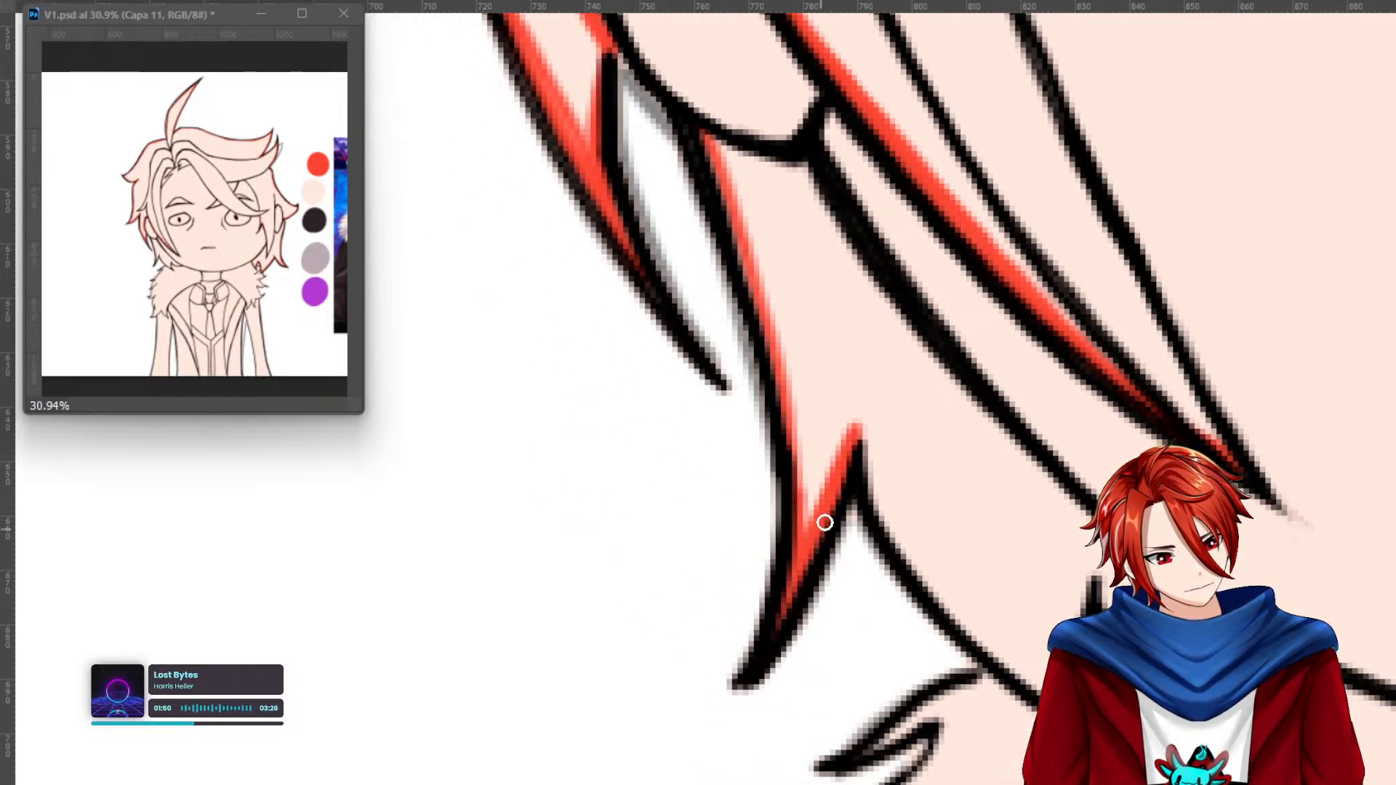
mouse_move(868, 437)
mouse_down()
mouse_move(923, 583)
mouse_move(1041, 678)
mouse_move(906, 552)
mouse_move(878, 501)
mouse_move(1072, 701)
mouse_up()
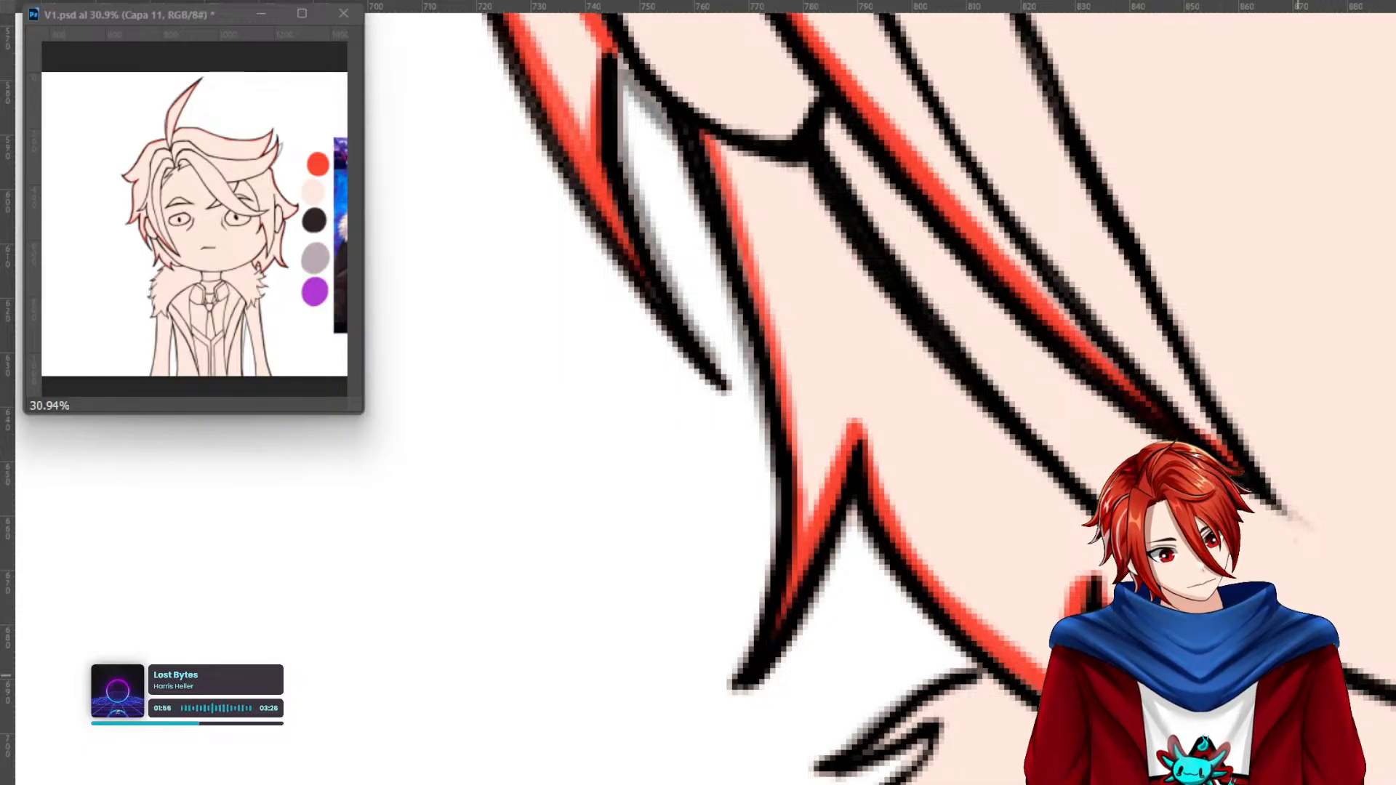
Trace the remaining jaw-side hair and the inner edge of the long face strand in red up to the forehead's zigzag tips.
mouse_move(1047, 501)
mouse_down()
mouse_move(807, 179)
mouse_move(863, 275)
mouse_move(1035, 473)
mouse_move(804, 186)
mouse_move(720, 146)
mouse_move(800, 169)
mouse_up()
mouse_move(1142, 374)
mouse_down()
mouse_move(1000, 574)
mouse_move(962, 574)
mouse_up()
mouse_move(1035, 654)
mouse_down()
mouse_move(845, 293)
mouse_move(762, 45)
mouse_move(791, 147)
mouse_up()
mouse_move(895, 422)
mouse_down()
mouse_move(1029, 649)
mouse_move(898, 409)
mouse_move(975, 549)
mouse_move(918, 450)
mouse_move(925, 473)
mouse_move(819, 225)
mouse_up()
mouse_move(734, 14)
mouse_down()
mouse_move(898, 559)
mouse_move(833, 222)
mouse_move(836, 10)
mouse_move(851, 358)
mouse_move(901, 543)
mouse_move(842, 131)
mouse_move(841, 31)
mouse_move(876, 473)
mouse_move(911, 546)
mouse_up()
mouse_move(888, 620)
mouse_down()
mouse_move(895, 479)
mouse_move(891, 608)
mouse_move(920, 479)
mouse_move(1096, 243)
mouse_move(900, 481)
mouse_move(1085, 258)
mouse_move(950, 325)
mouse_move(1040, 201)
mouse_move(1160, 95)
mouse_move(943, 315)
mouse_move(1049, 197)
mouse_move(967, 280)
mouse_up()
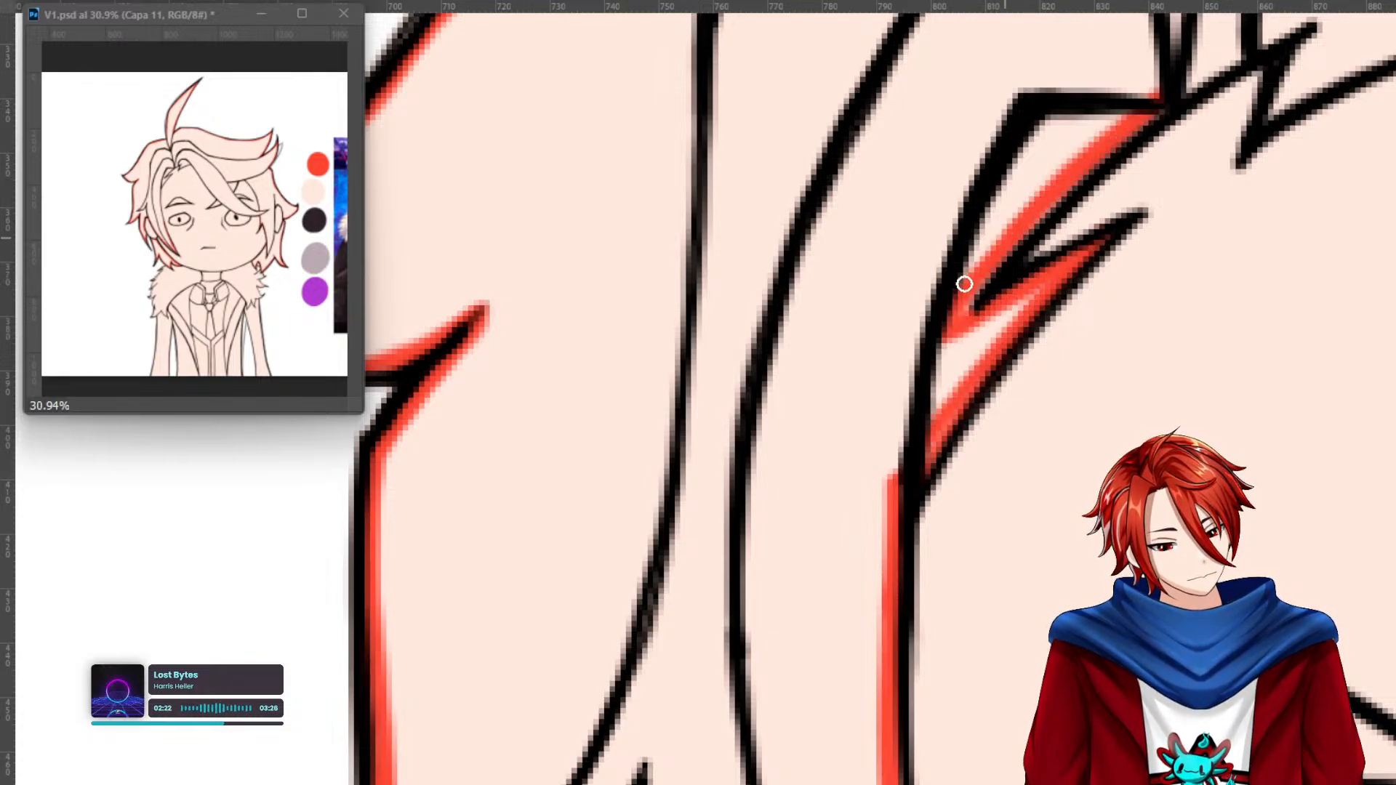
Outline the small jagged fringe tips across the middle of the forehead in red.
mouse_move(1092, 389)
mouse_down()
mouse_move(881, 629)
mouse_move(831, 720)
mouse_up()
mouse_move(953, 455)
mouse_down()
mouse_move(886, 438)
mouse_move(1030, 357)
mouse_move(913, 416)
mouse_move(1033, 384)
mouse_move(1037, 358)
mouse_move(1006, 442)
mouse_move(1030, 391)
mouse_move(1014, 440)
mouse_move(1183, 364)
mouse_move(1025, 422)
mouse_move(1064, 341)
mouse_up()
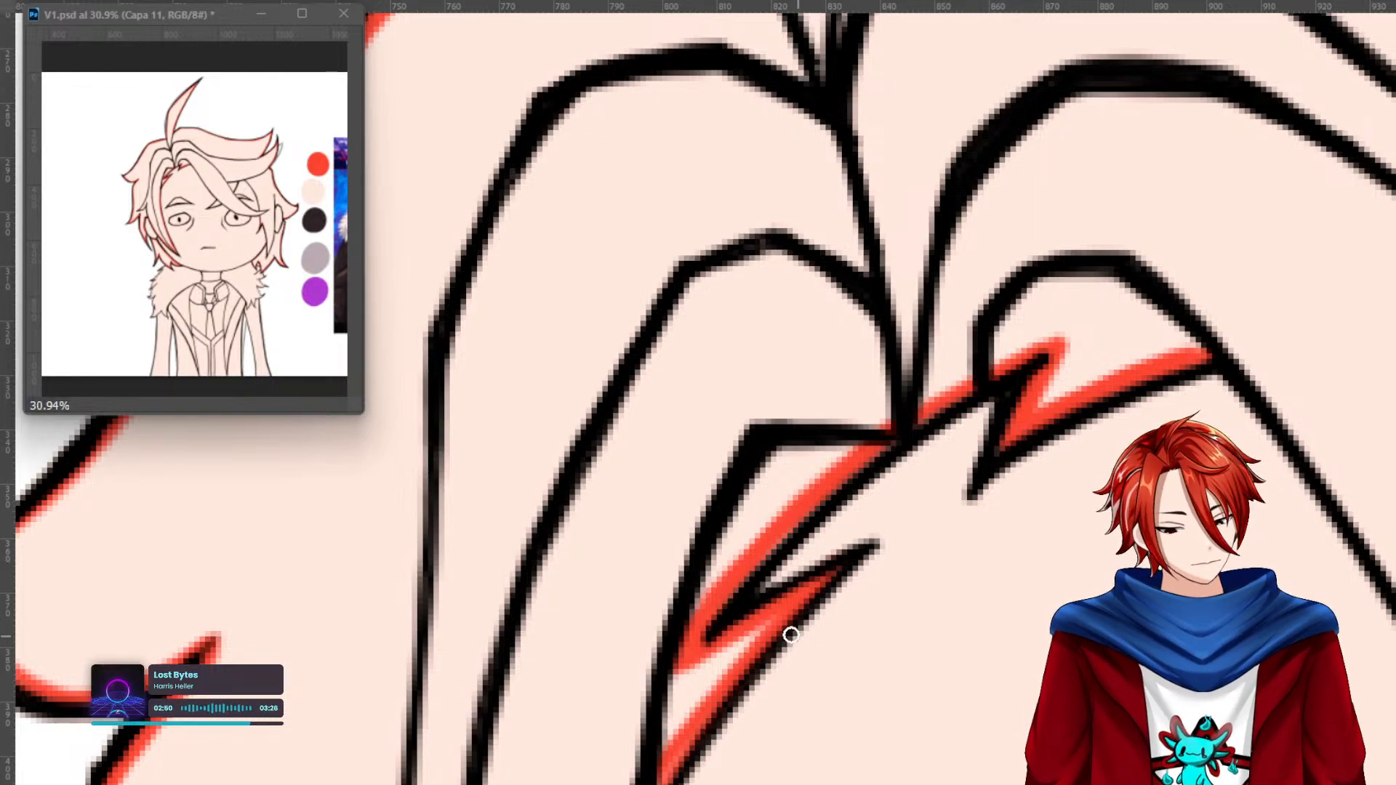
drag(1111, 527, 639, 530)
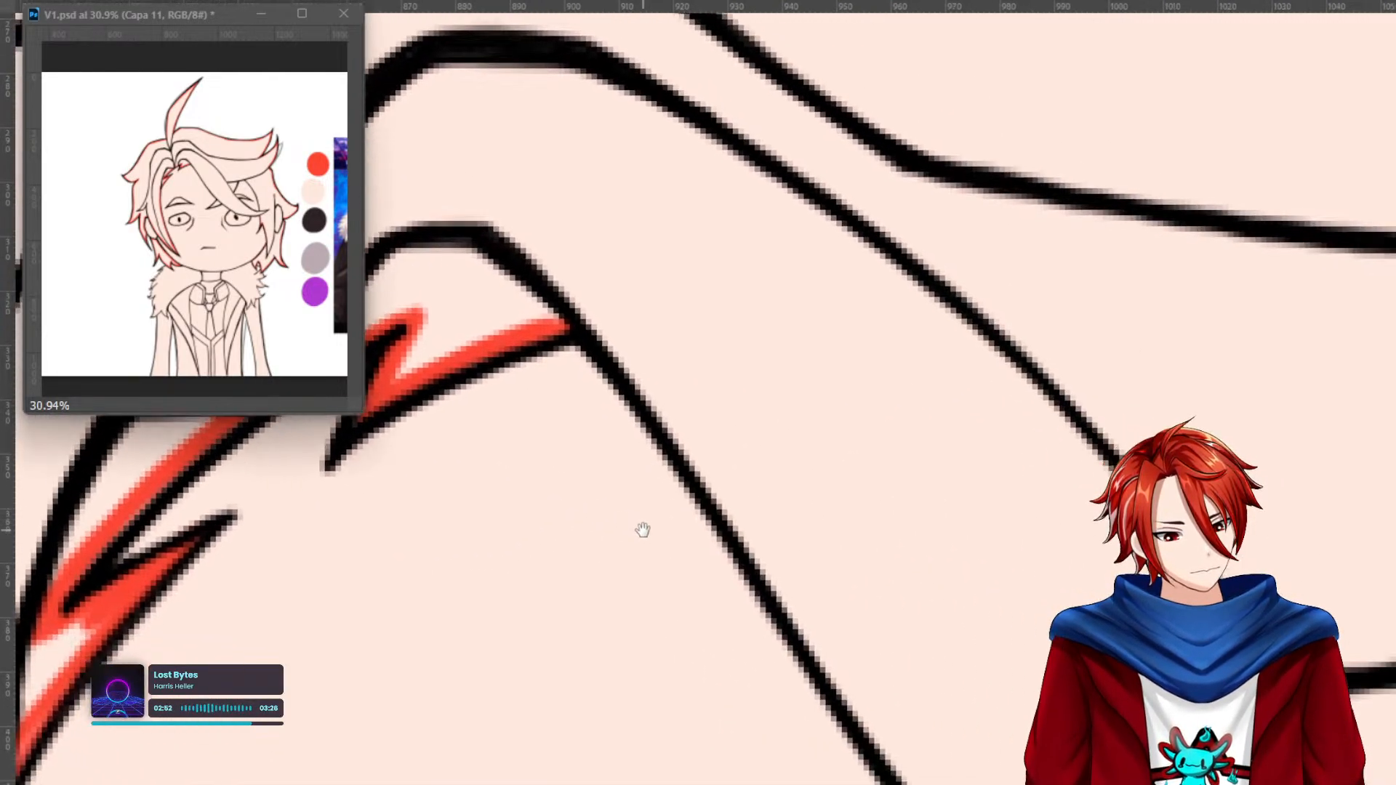
mouse_move(466, 299)
mouse_down()
mouse_move(803, 779)
mouse_move(472, 300)
mouse_move(492, 312)
mouse_up()
Trace the lower edge of the diagonal fringe lock in red, including its side tip and the curve above the eye.
mouse_move(779, 648)
mouse_down()
mouse_move(751, 536)
mouse_move(601, 272)
mouse_up()
mouse_move(586, 411)
mouse_down()
mouse_move(702, 555)
mouse_move(574, 705)
mouse_move(680, 691)
mouse_move(776, 639)
mouse_move(570, 704)
mouse_move(775, 641)
mouse_up()
mouse_move(1123, 696)
mouse_down()
mouse_move(775, 327)
mouse_move(737, 327)
mouse_up()
mouse_move(408, 264)
mouse_down()
mouse_move(698, 455)
mouse_move(836, 488)
mouse_move(1163, 492)
mouse_up()
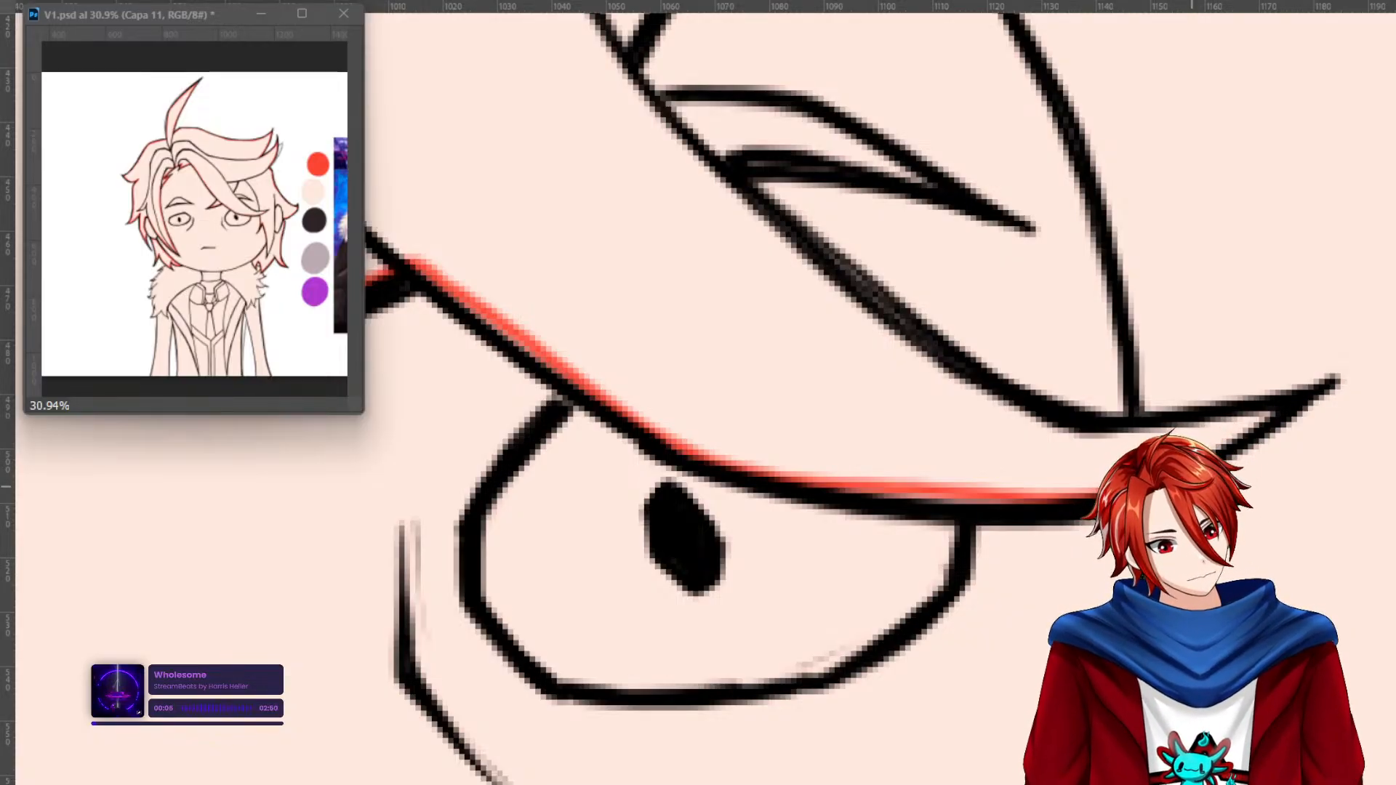
Outline the upper edge of the diagonal fringe lock above the eye and the small pointed strand branching from it in red.
scroll(698, 393, up, 3)
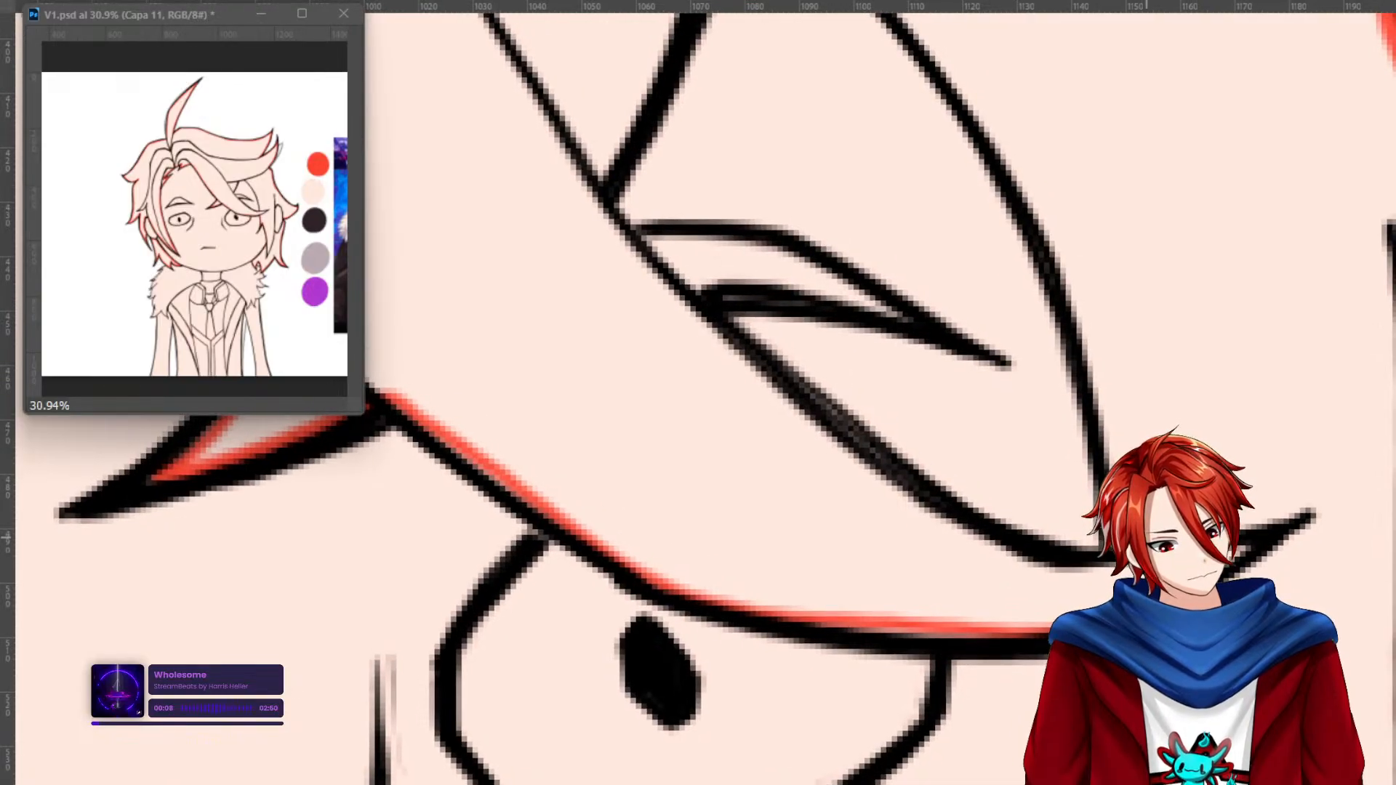
mouse_move(1000, 549)
mouse_down()
mouse_move(881, 487)
mouse_move(686, 311)
mouse_move(944, 530)
mouse_up()
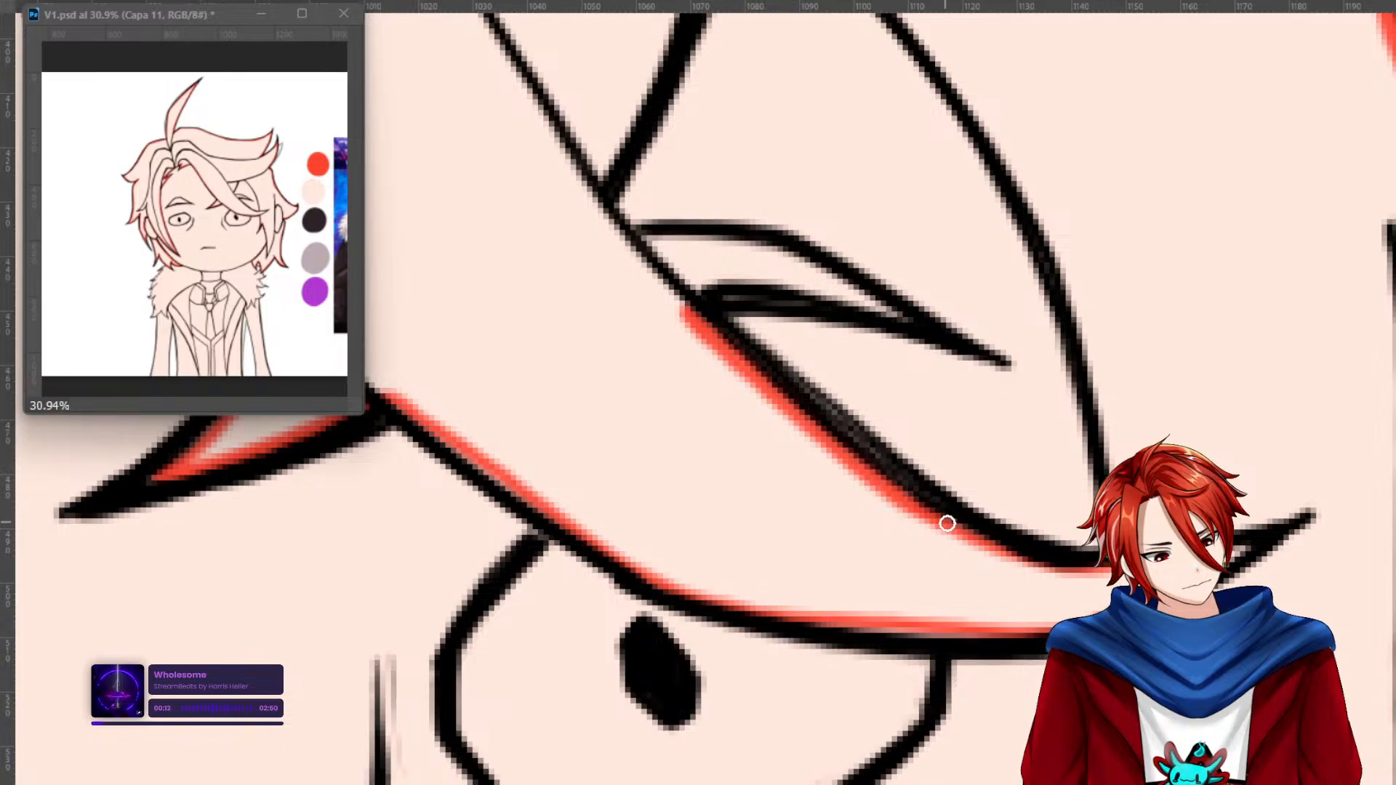
mouse_move(689, 314)
mouse_down()
mouse_move(729, 281)
mouse_move(910, 321)
mouse_up()
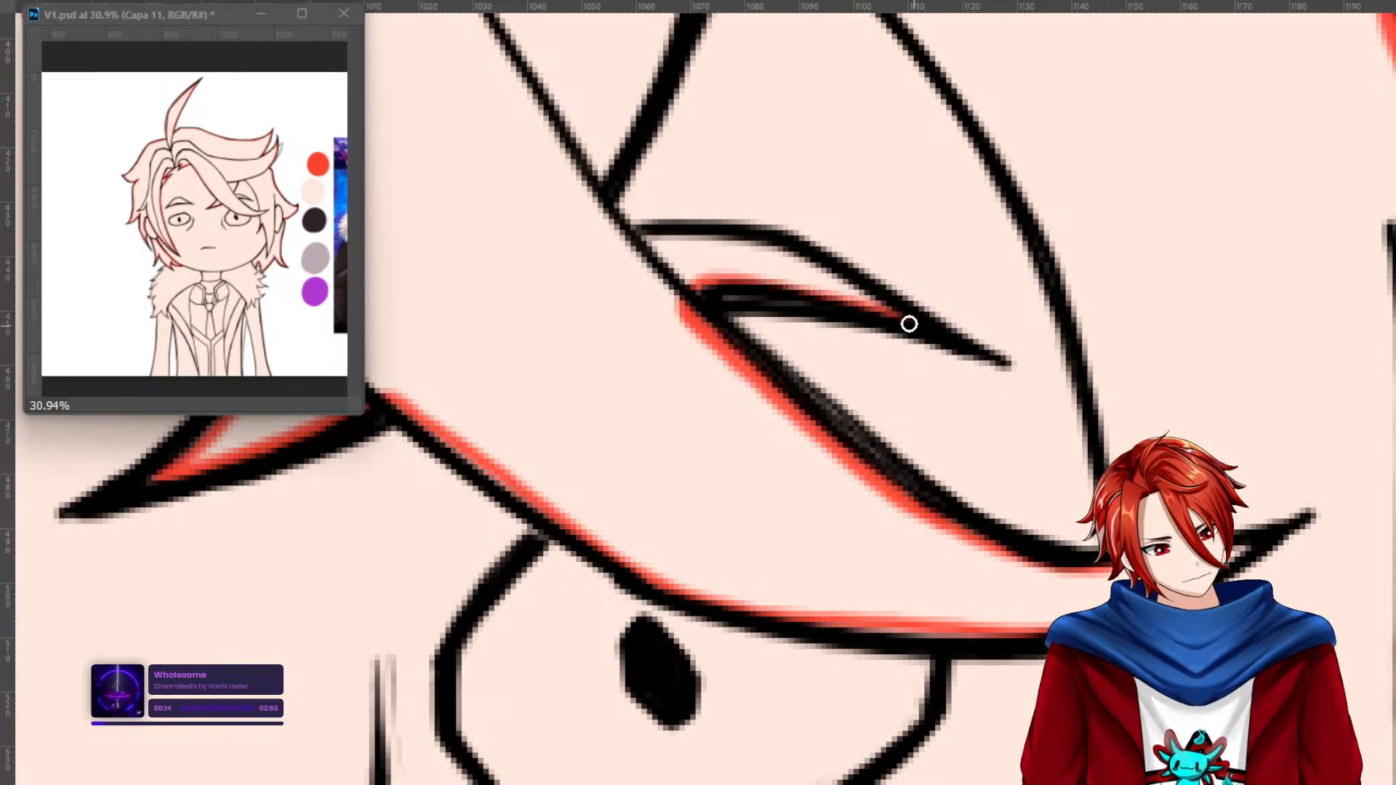
mouse_move(761, 240)
mouse_down()
mouse_move(617, 239)
mouse_move(770, 256)
mouse_move(877, 310)
mouse_move(753, 281)
mouse_move(689, 281)
mouse_up()
drag(759, 346, 899, 587)
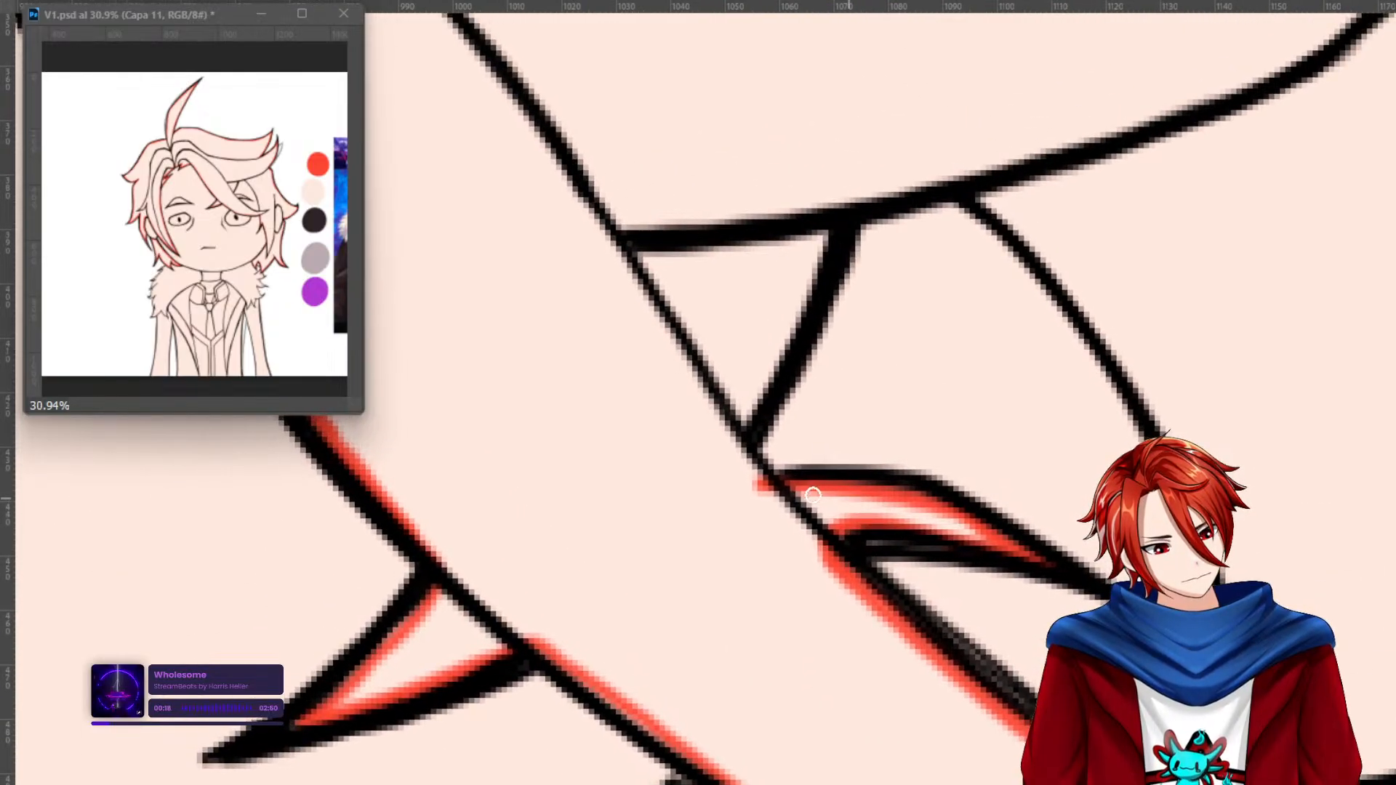
Trace the hair edges around the forehead gap above the eye in red, including the short strand and the long curved lock.
mouse_move(760, 473)
mouse_down()
mouse_move(728, 433)
mouse_move(827, 235)
mouse_move(736, 430)
mouse_move(823, 262)
mouse_up()
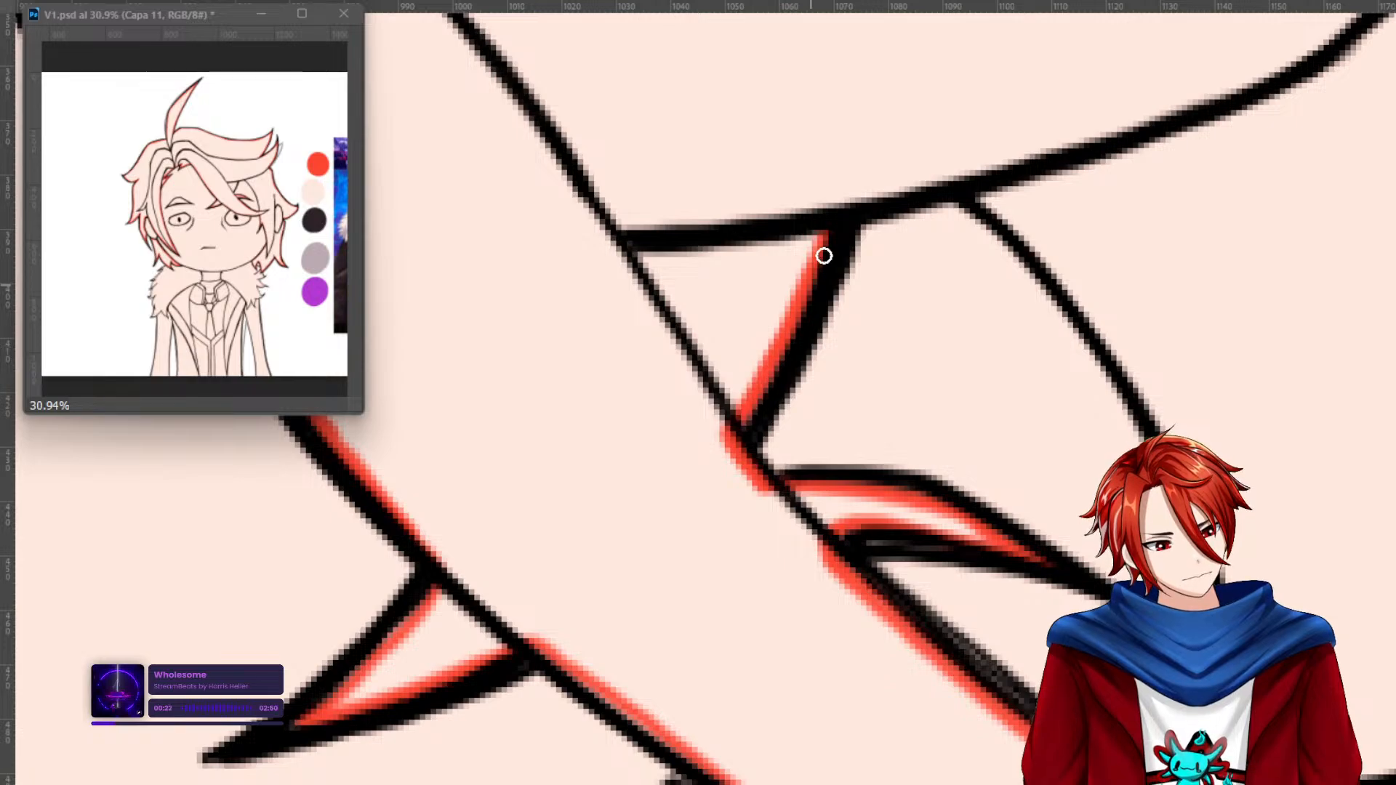
drag(1138, 401, 1058, 675)
drag(736, 511, 866, 489)
drag(1078, 603, 835, 352)
mouse_move(643, 250)
mouse_down()
mouse_move(817, 469)
mouse_move(897, 669)
mouse_move(814, 474)
mouse_move(679, 286)
mouse_move(858, 538)
mouse_move(926, 777)
mouse_move(910, 449)
mouse_move(904, 440)
mouse_move(900, 518)
mouse_move(886, 432)
mouse_move(900, 541)
mouse_up()
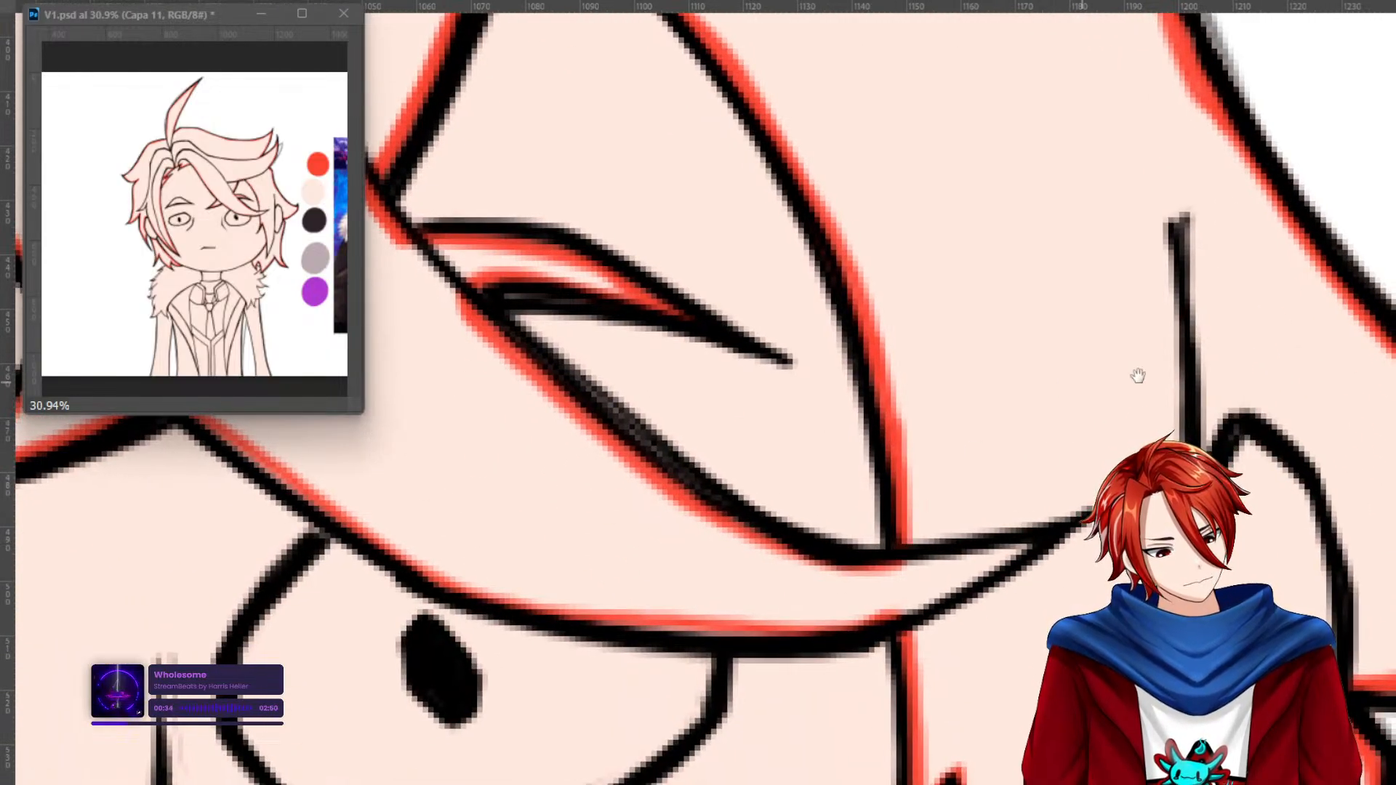
Finish the red hair outline around the ear and bring the whole character into view.
drag(1047, 159, 954, 633)
mouse_move(1160, 412)
mouse_down()
mouse_move(1103, 609)
mouse_move(1109, 710)
mouse_up()
drag(669, 525, 1232, 760)
drag(1012, 706, 1226, 574)
key(ctrl+0)
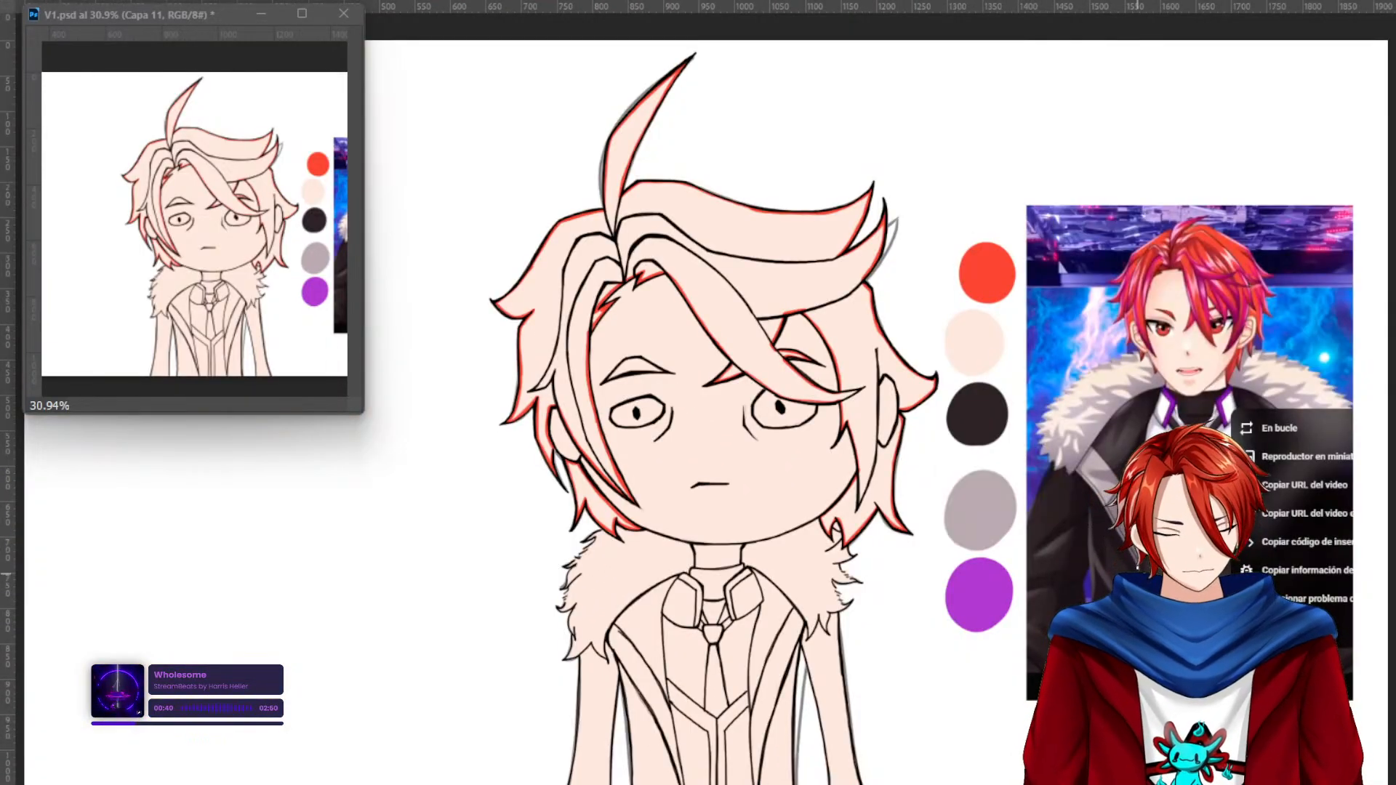
Fill the outlined hair sections with the red hair colour using the Paint Bucket.
click(852, 291)
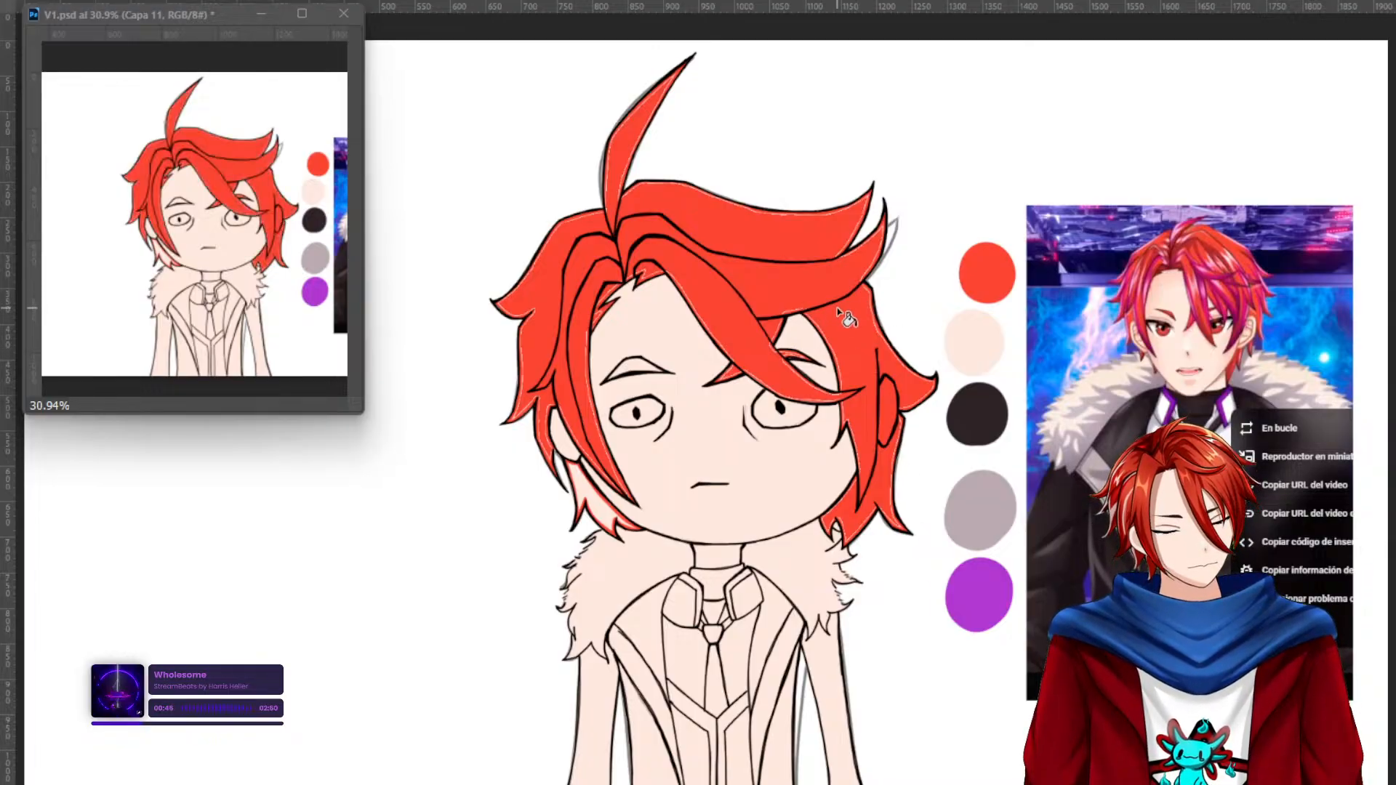
key(z)
drag(855, 440, 922, 437)
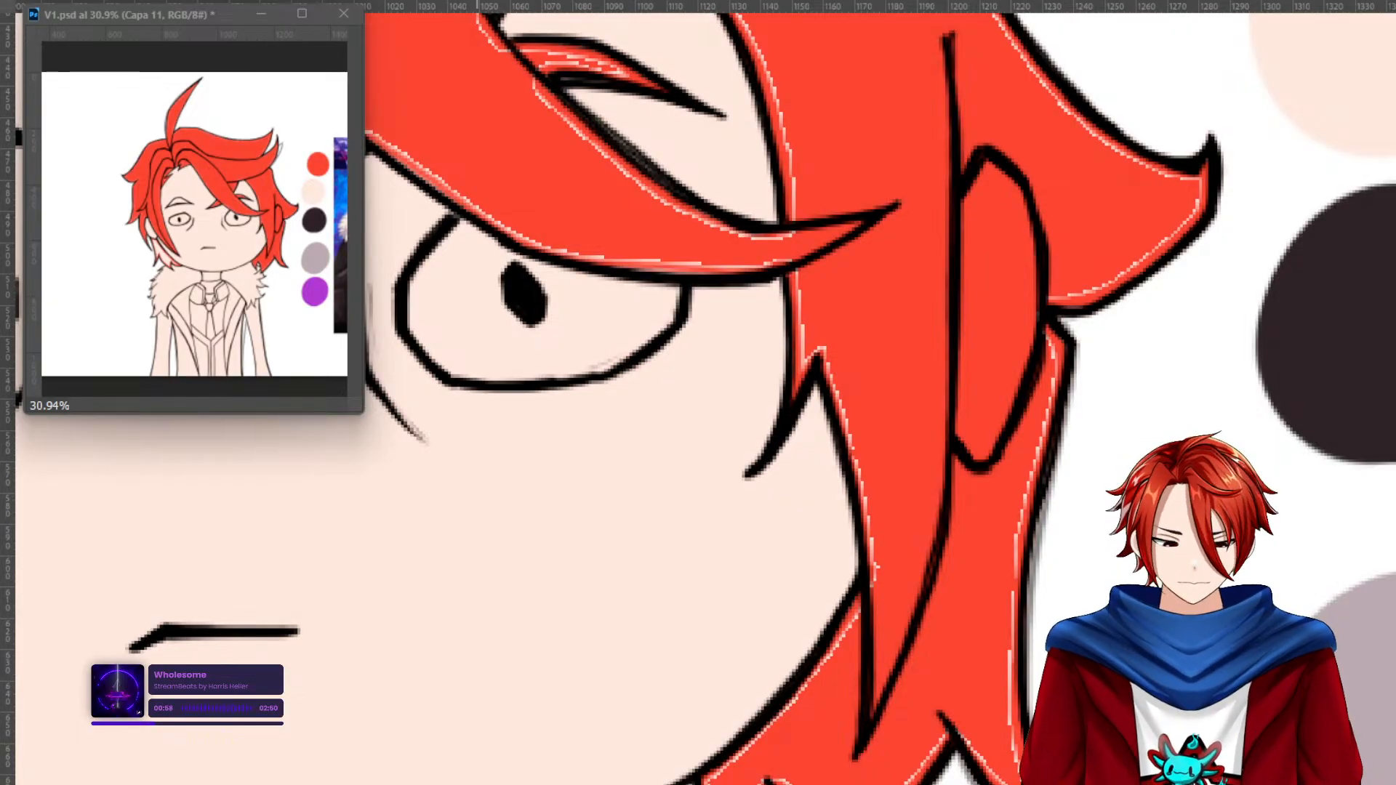
key(g)
click(910, 386)
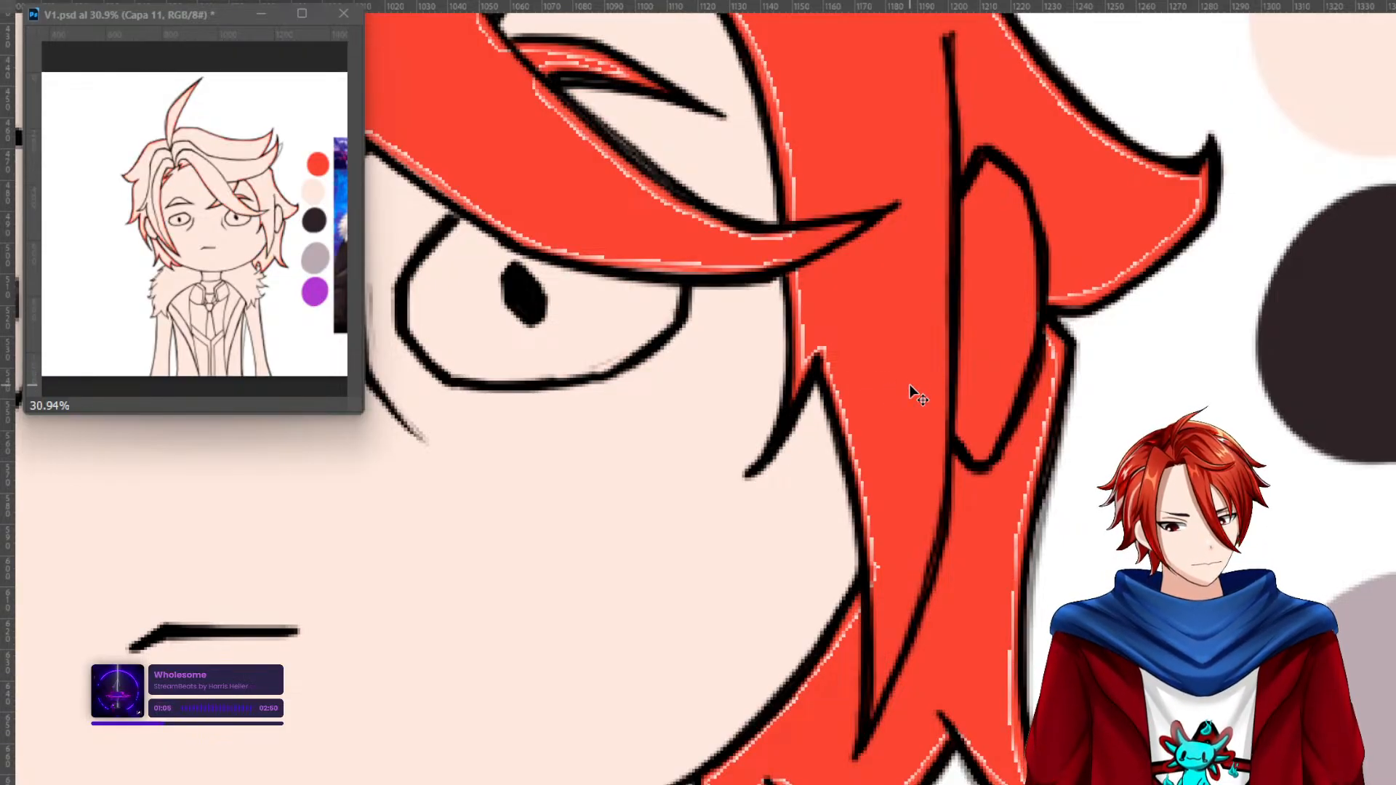
click(896, 373)
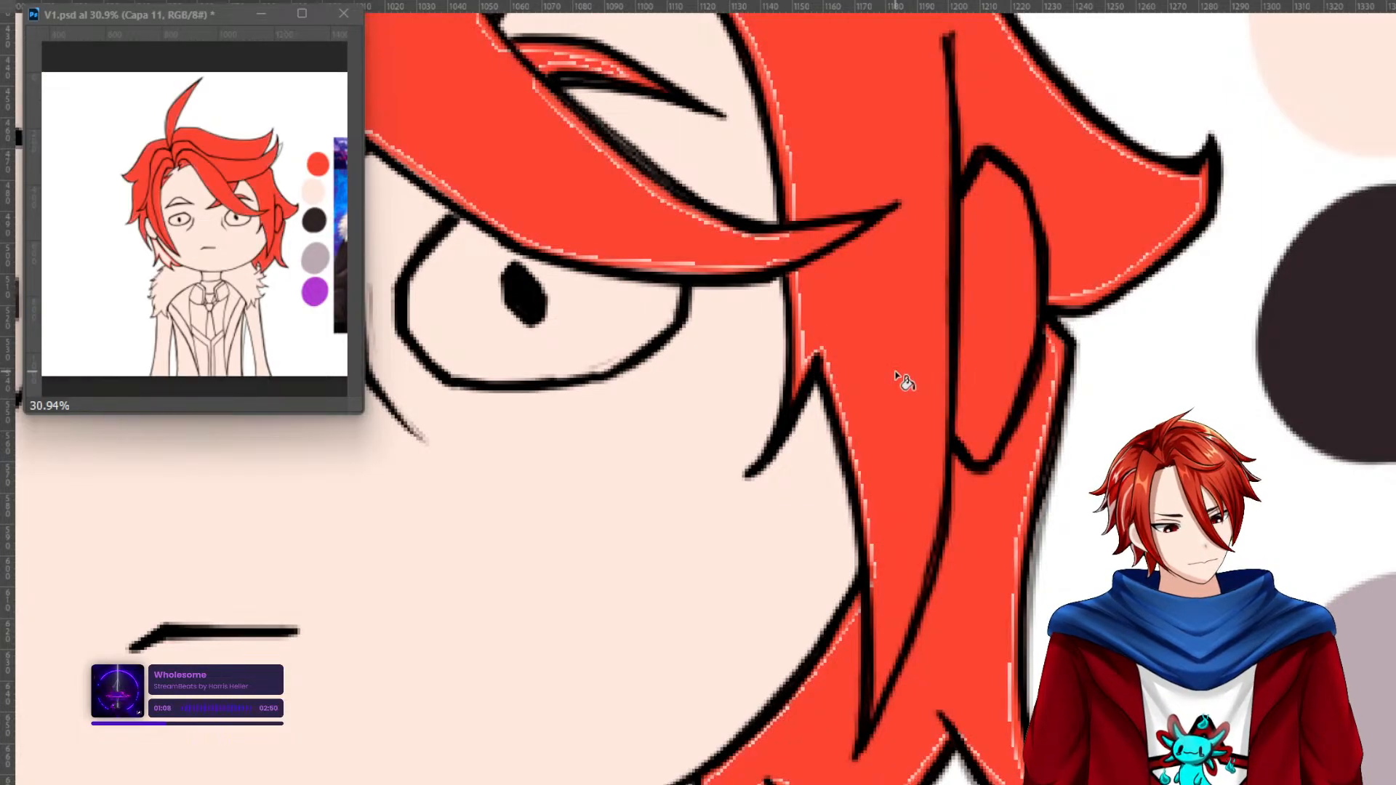
Brush red over the pale gaps along the pointed lock beside the cheek and the hair behind the jaw.
key(b)
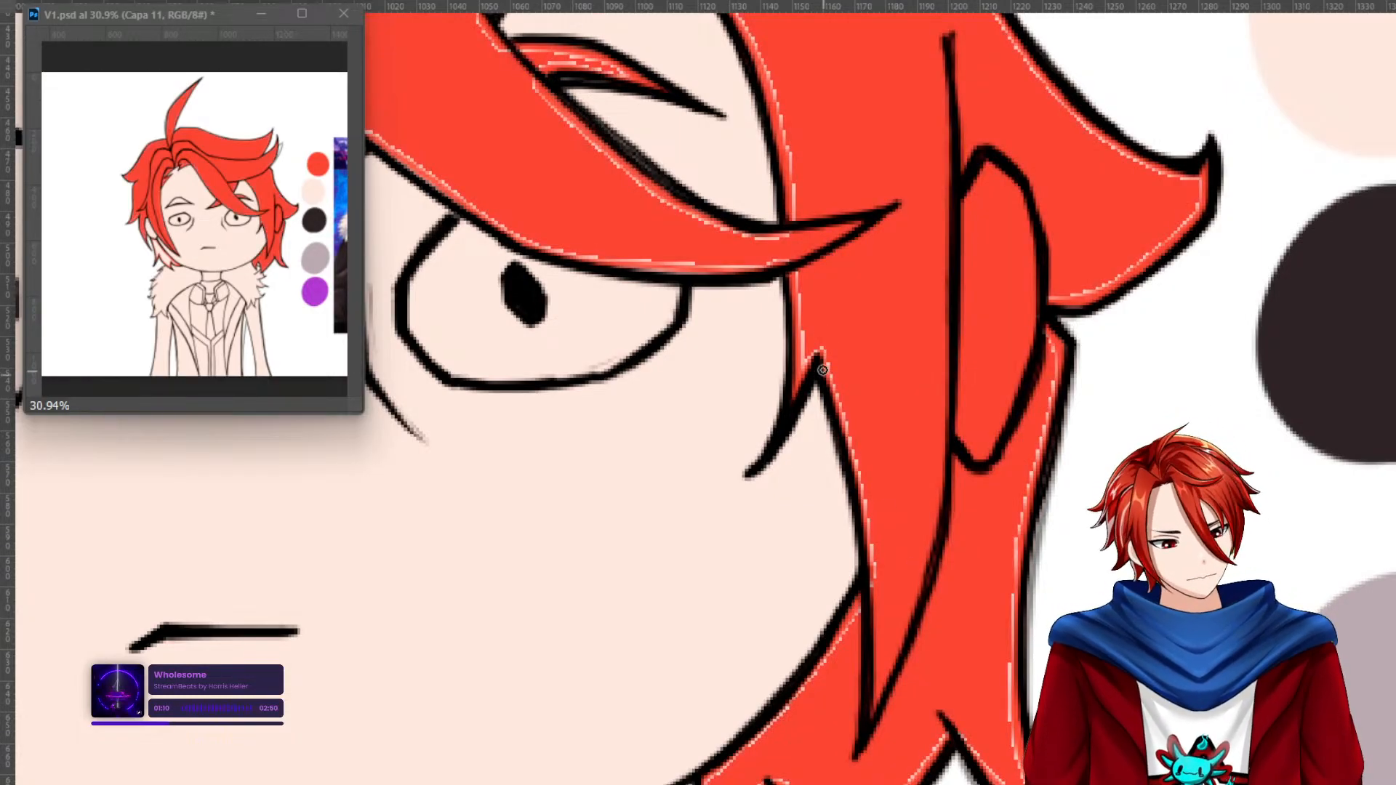
mouse_move(831, 371)
mouse_down()
mouse_move(869, 597)
mouse_move(861, 474)
mouse_up()
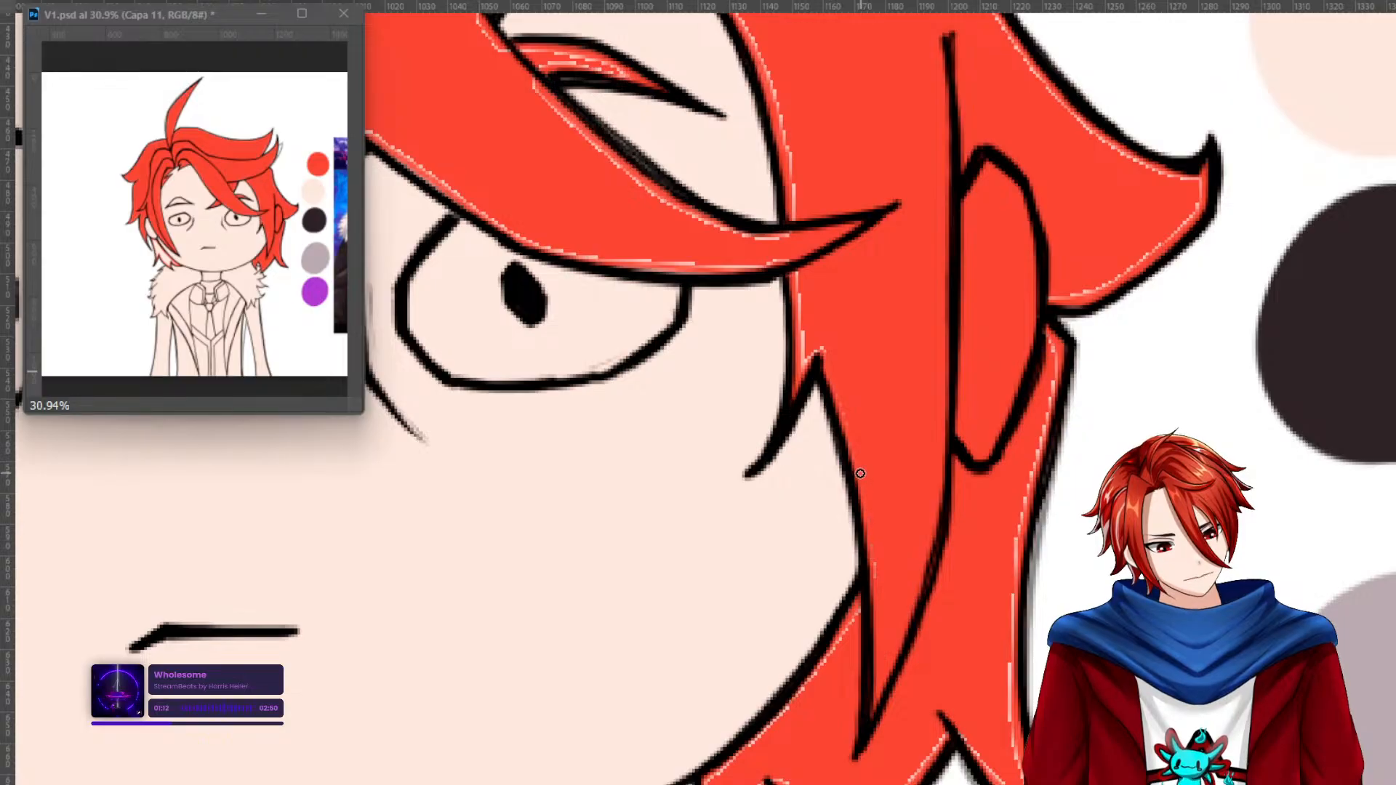
mouse_move(856, 616)
mouse_down()
mouse_move(711, 781)
mouse_move(839, 644)
mouse_up()
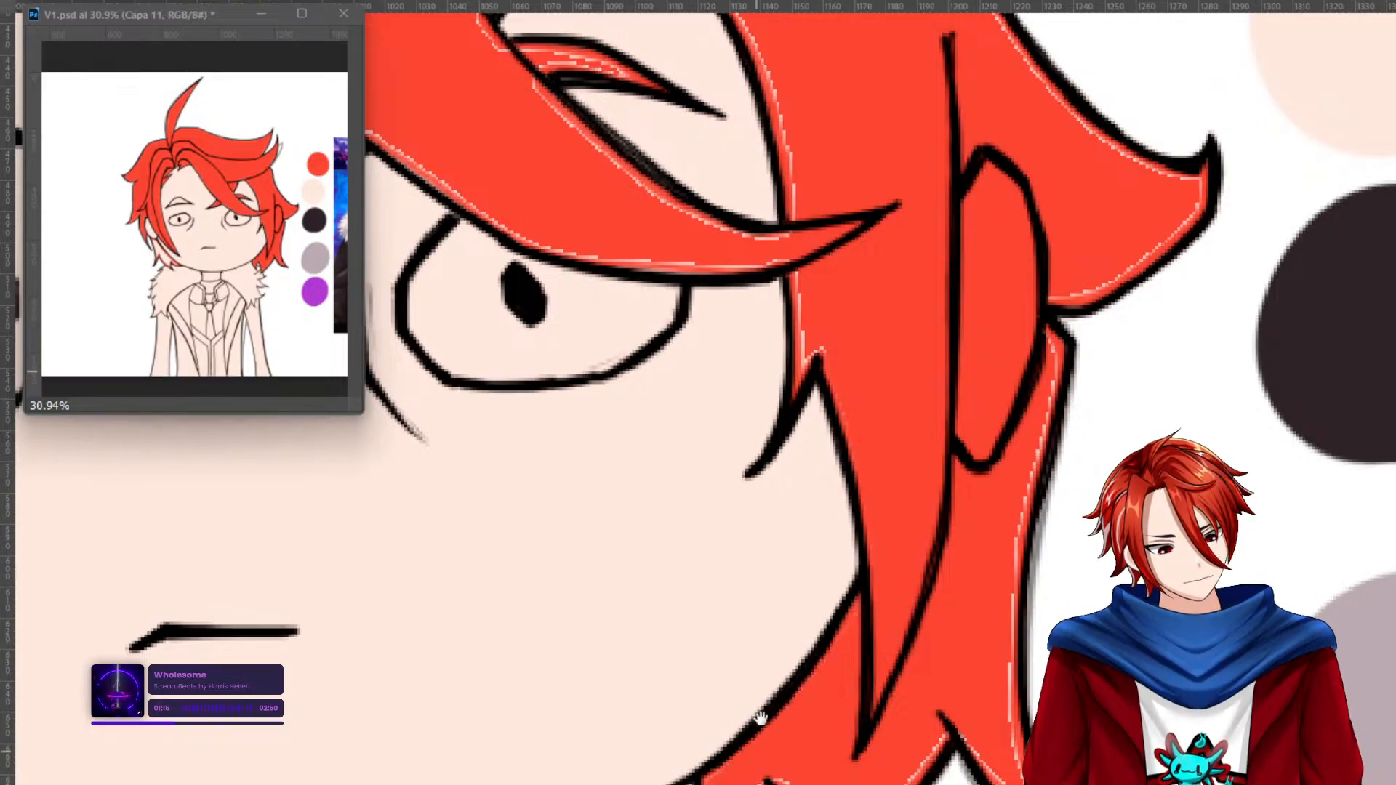
drag(756, 734, 766, 653)
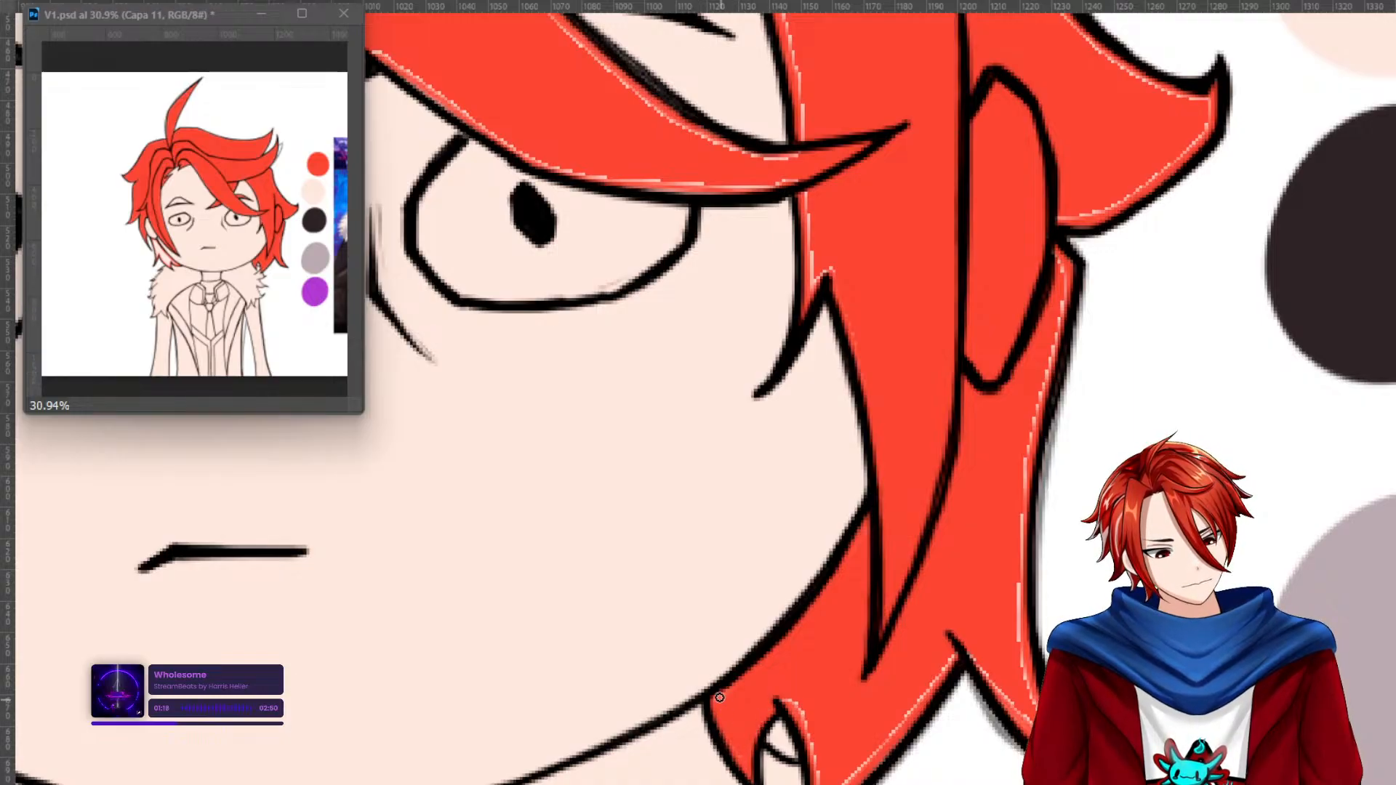
drag(787, 701, 787, 699)
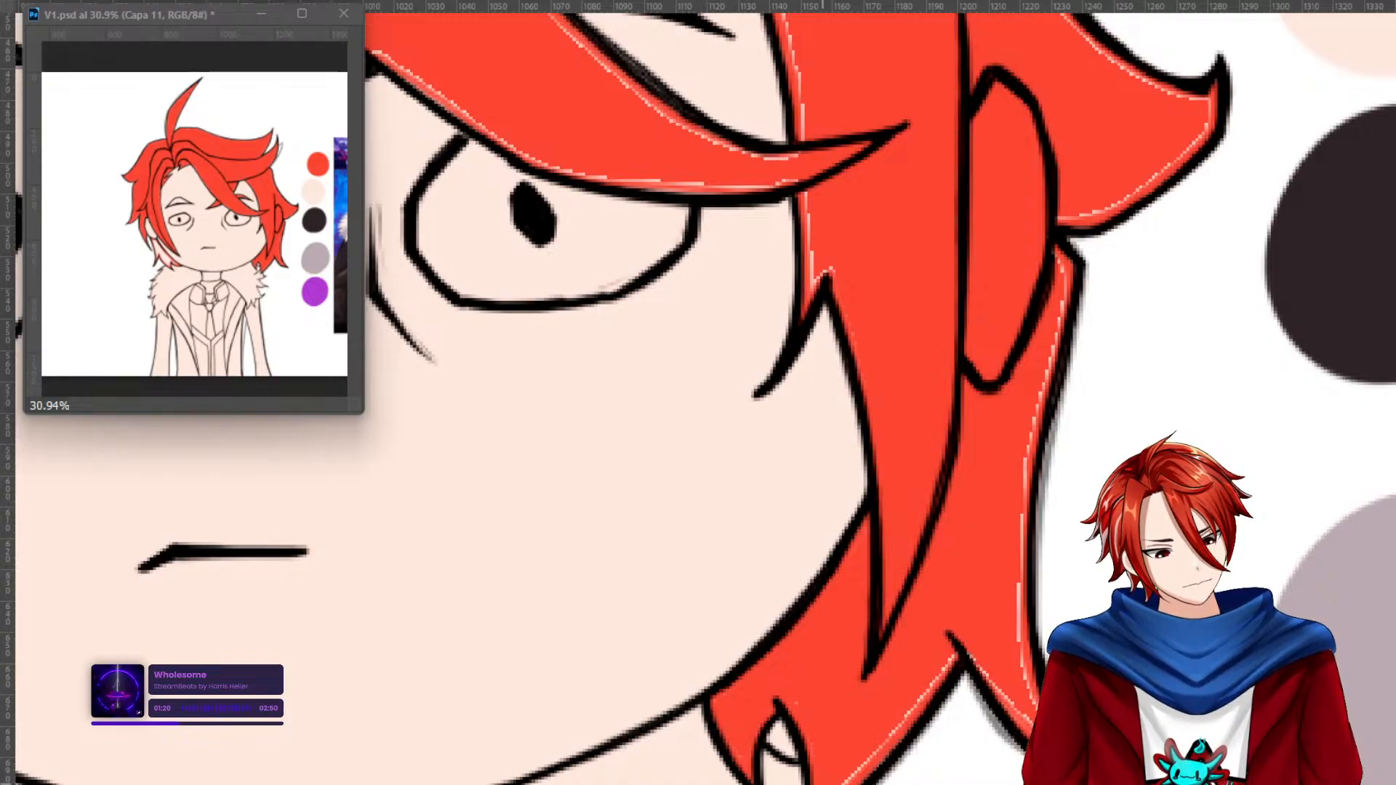
drag(904, 720, 871, 760)
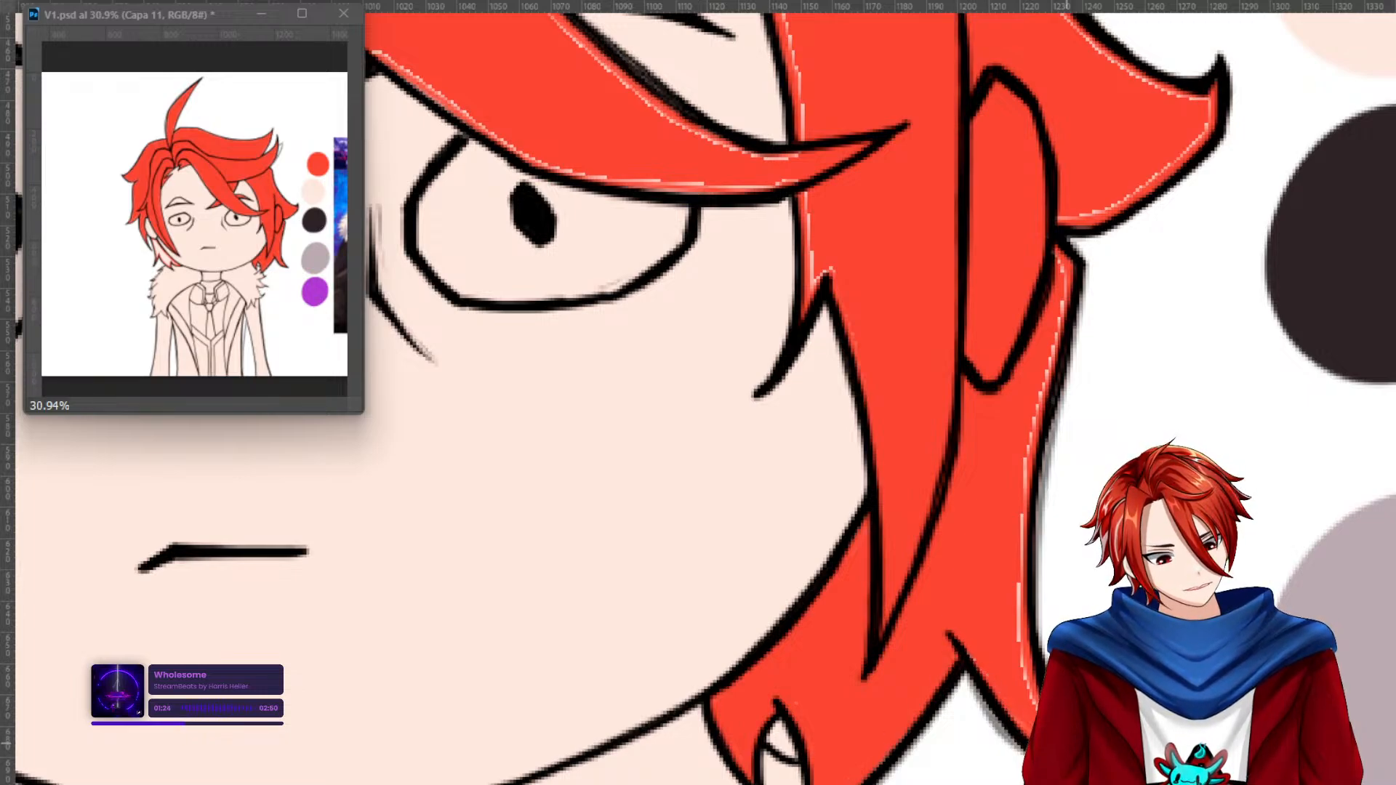
Paint over the pale gaps along the hair's outer edge behind the ear and around the flicked tip above it.
mouse_move(1021, 623)
mouse_down()
mouse_move(1021, 512)
mouse_move(1066, 274)
mouse_move(1018, 496)
mouse_up()
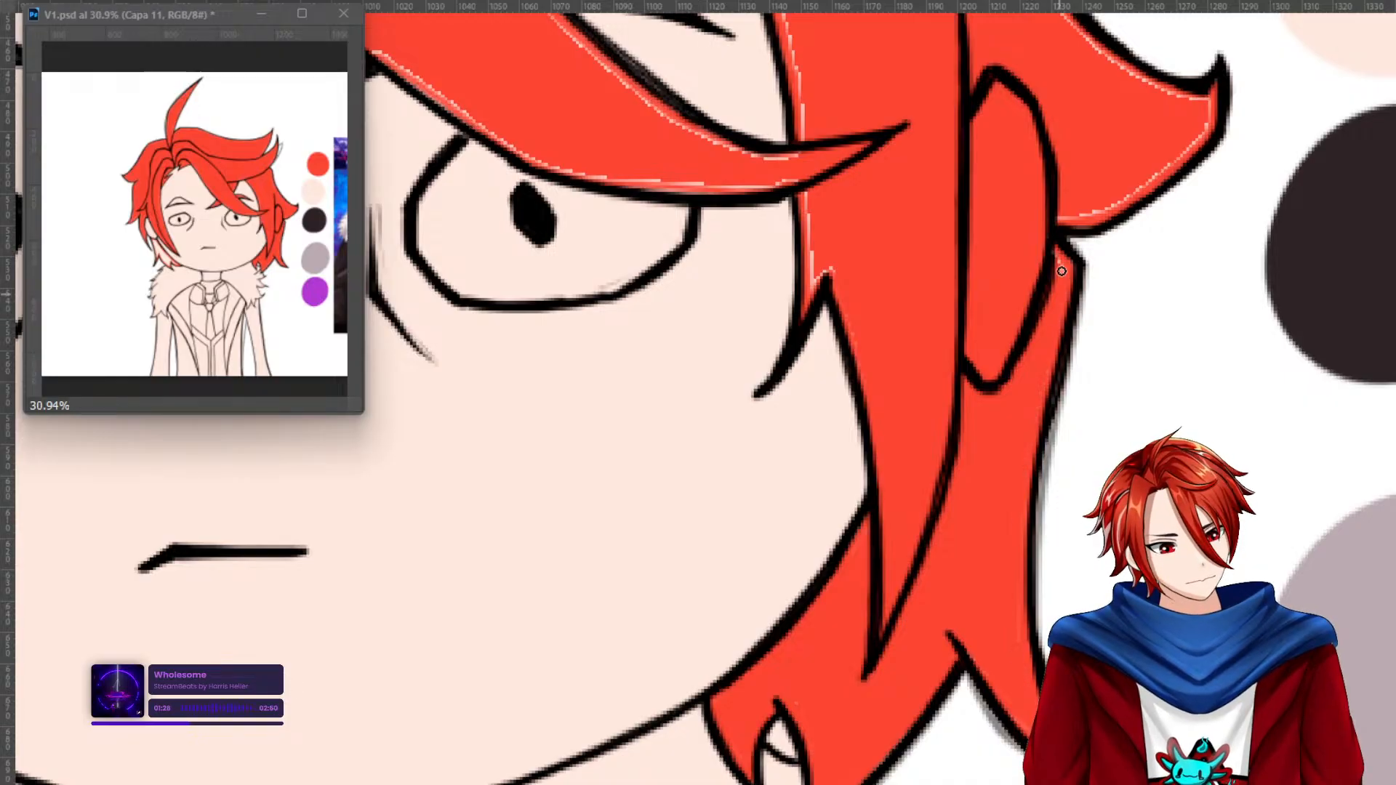
drag(1057, 262, 1018, 455)
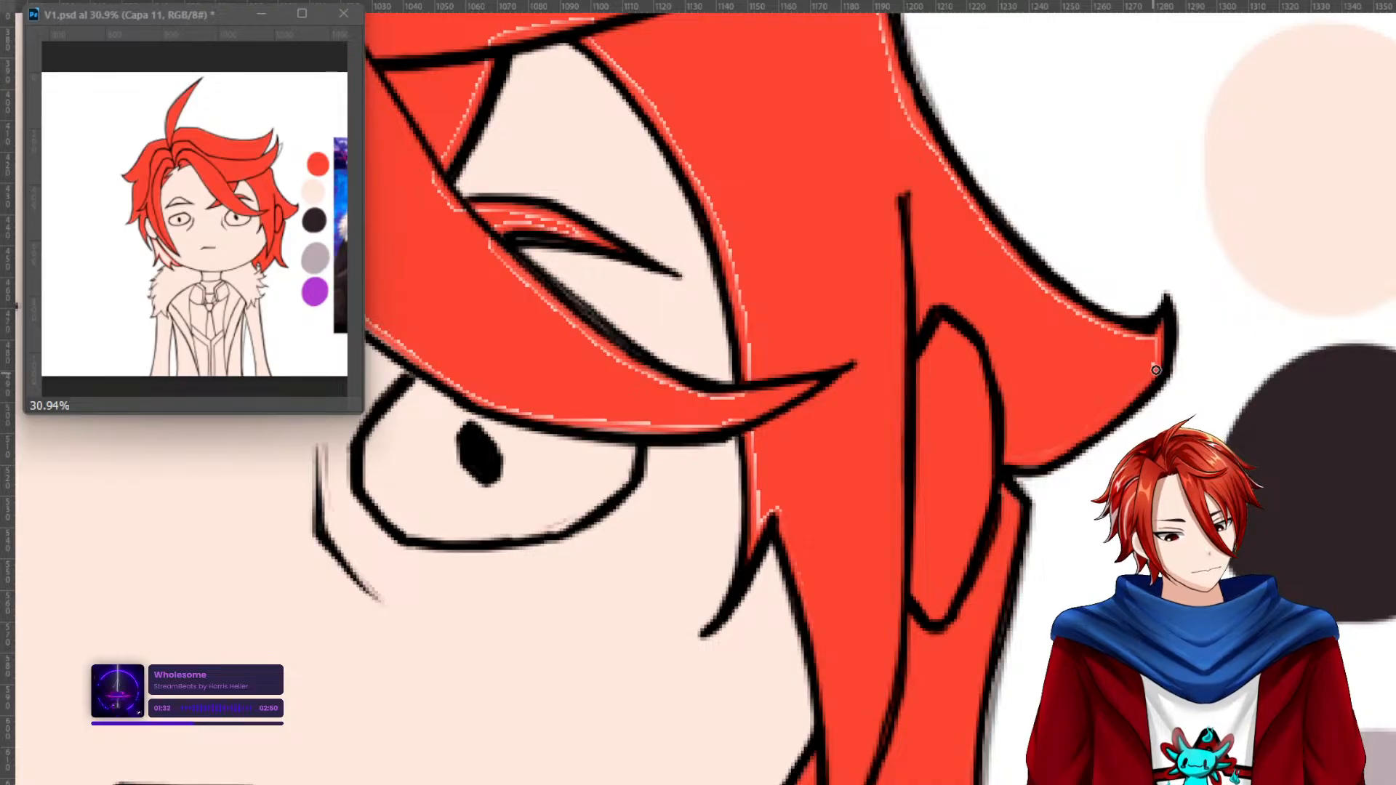
mouse_move(1115, 333)
mouse_down()
mouse_move(982, 226)
mouse_move(905, 106)
mouse_move(877, 14)
mouse_move(908, 123)
mouse_move(878, 27)
mouse_up()
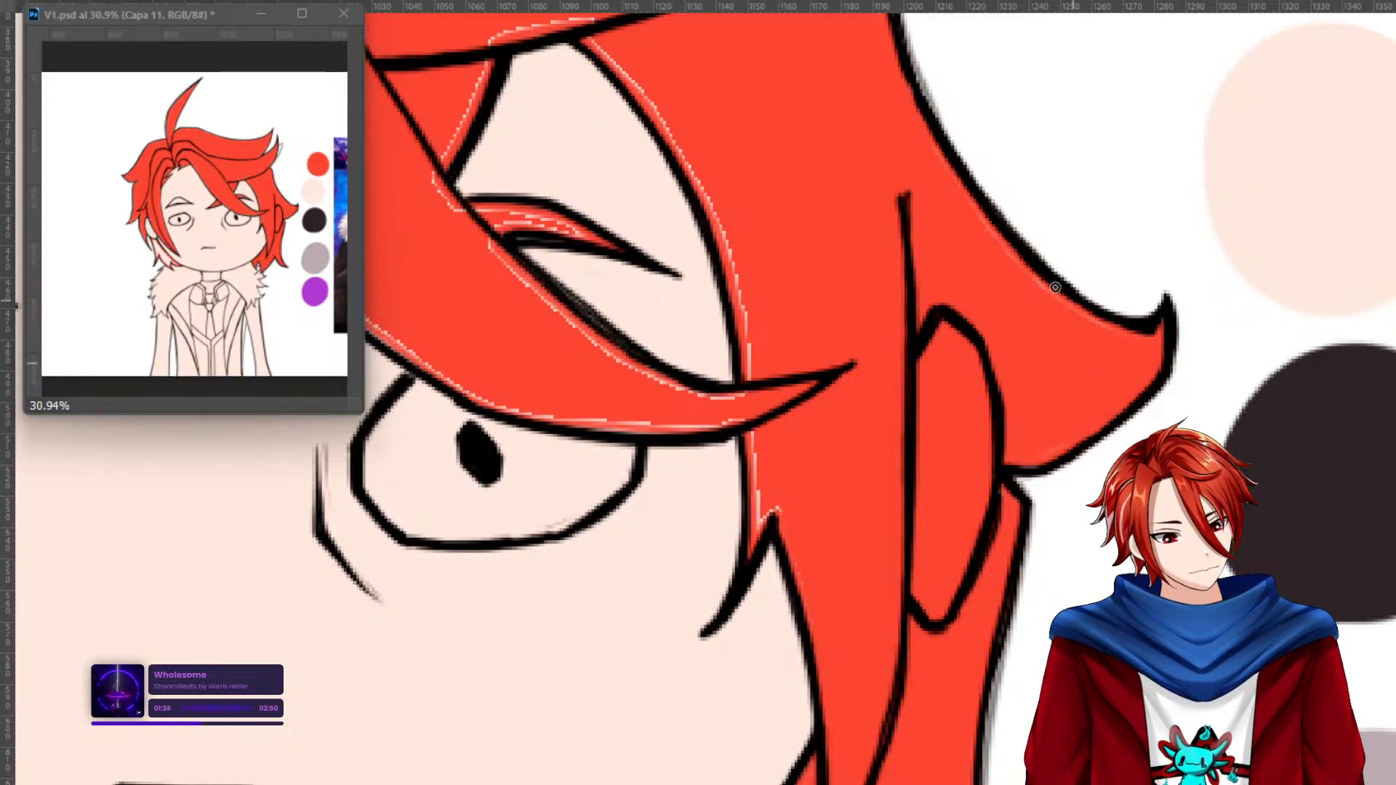
drag(1120, 331, 1007, 260)
Cover the pale gaps along the tip and upper edge of the large swept-back tuft with red.
drag(1001, 370, 1121, 682)
mouse_move(1002, 338)
mouse_down()
mouse_move(959, 218)
mouse_move(1036, 51)
mouse_move(964, 183)
mouse_move(991, 435)
mouse_up()
mouse_move(1056, 228)
mouse_down()
mouse_move(1049, 218)
mouse_move(1001, 274)
mouse_move(902, 338)
mouse_move(945, 318)
mouse_move(1035, 231)
mouse_up()
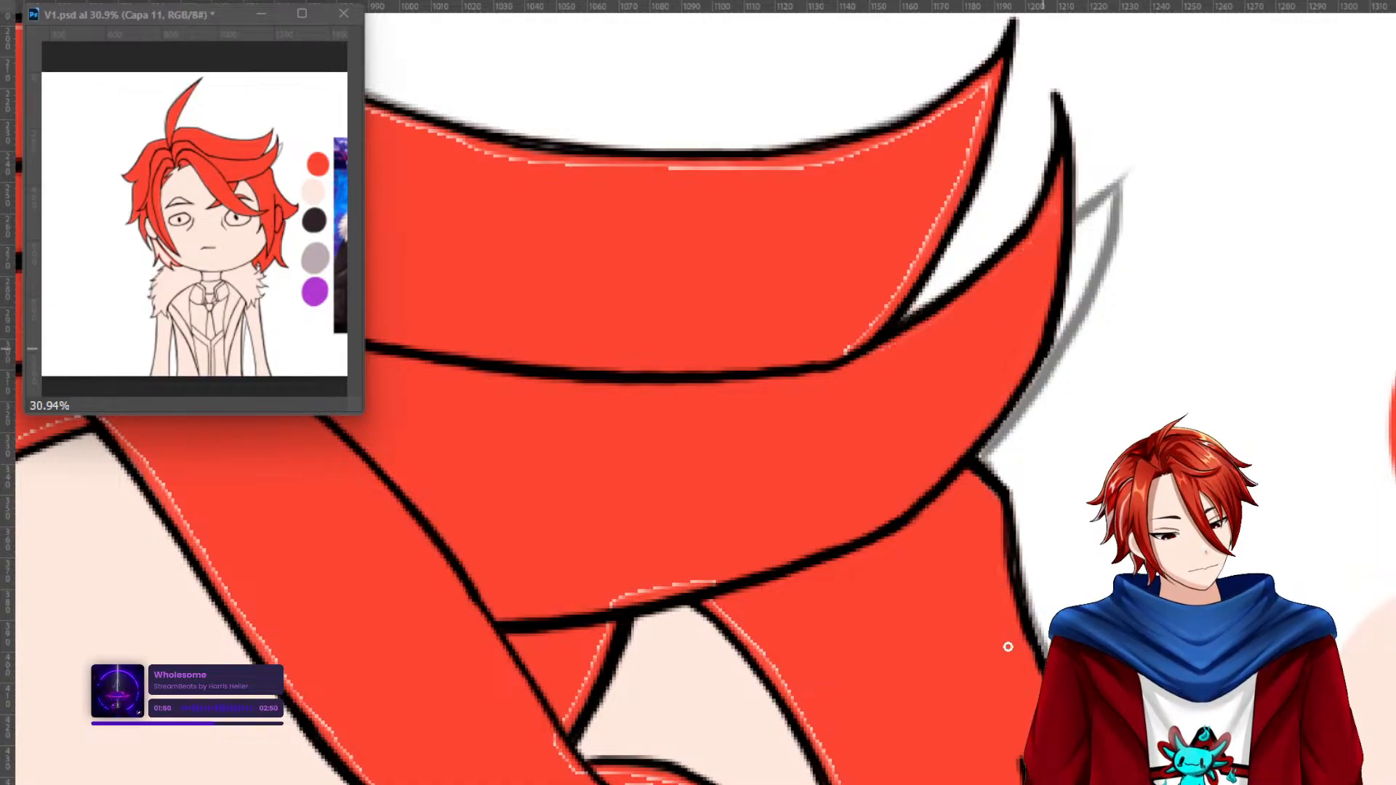
right_click(997, 522)
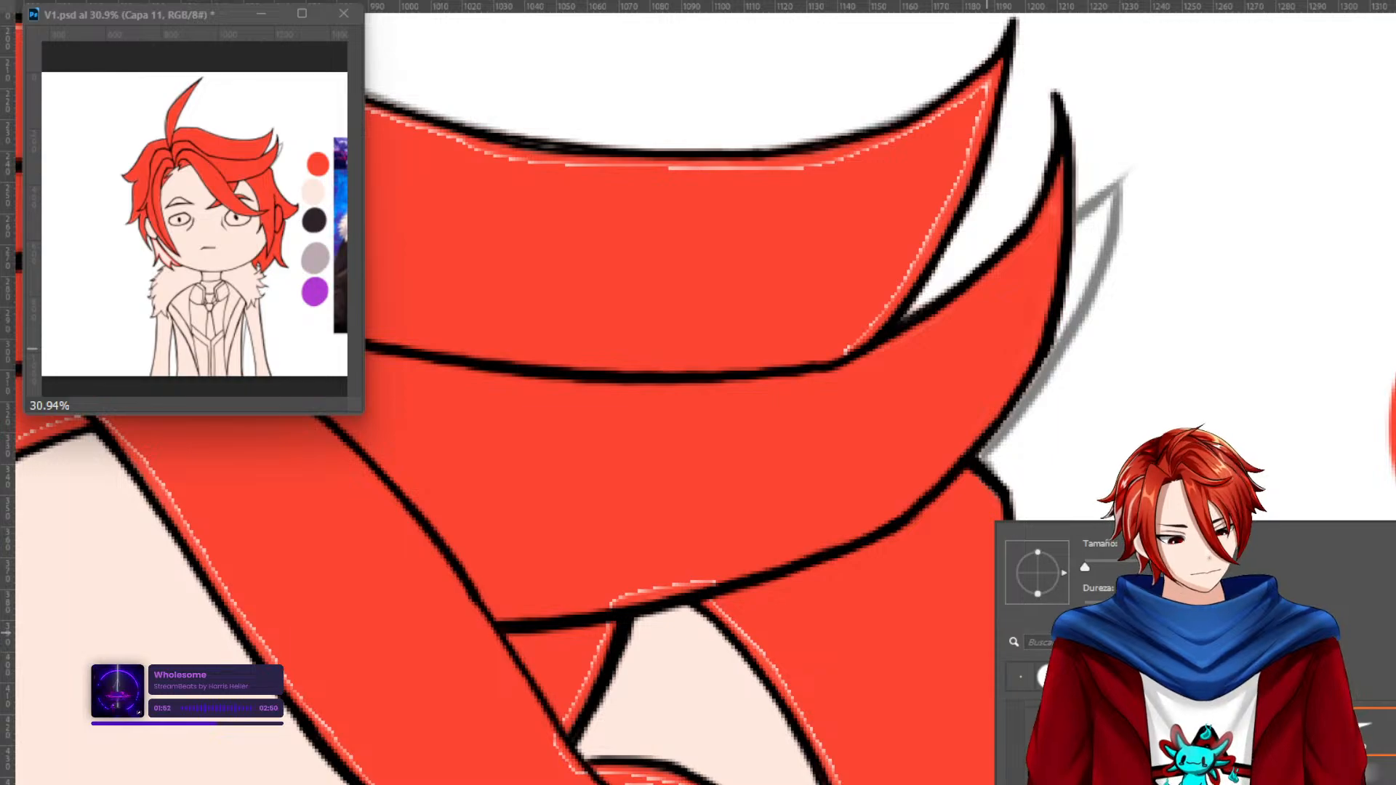
key(Escape)
mouse_move(987, 83)
mouse_down()
mouse_move(927, 257)
mouse_move(847, 357)
mouse_up()
mouse_move(990, 82)
mouse_down()
mouse_move(852, 158)
mouse_move(782, 168)
mouse_move(505, 157)
mouse_move(429, 131)
mouse_up()
Close the pale gaps along the crown's top edge and both sides of the tall antenna strand in red.
key(space)
mouse_move(502, 177)
mouse_down()
mouse_move(1096, 444)
mouse_move(1146, 488)
mouse_up()
mouse_move(1059, 444)
mouse_down()
mouse_move(767, 349)
mouse_move(672, 350)
mouse_move(596, 371)
mouse_up()
drag(598, 372, 730, 362)
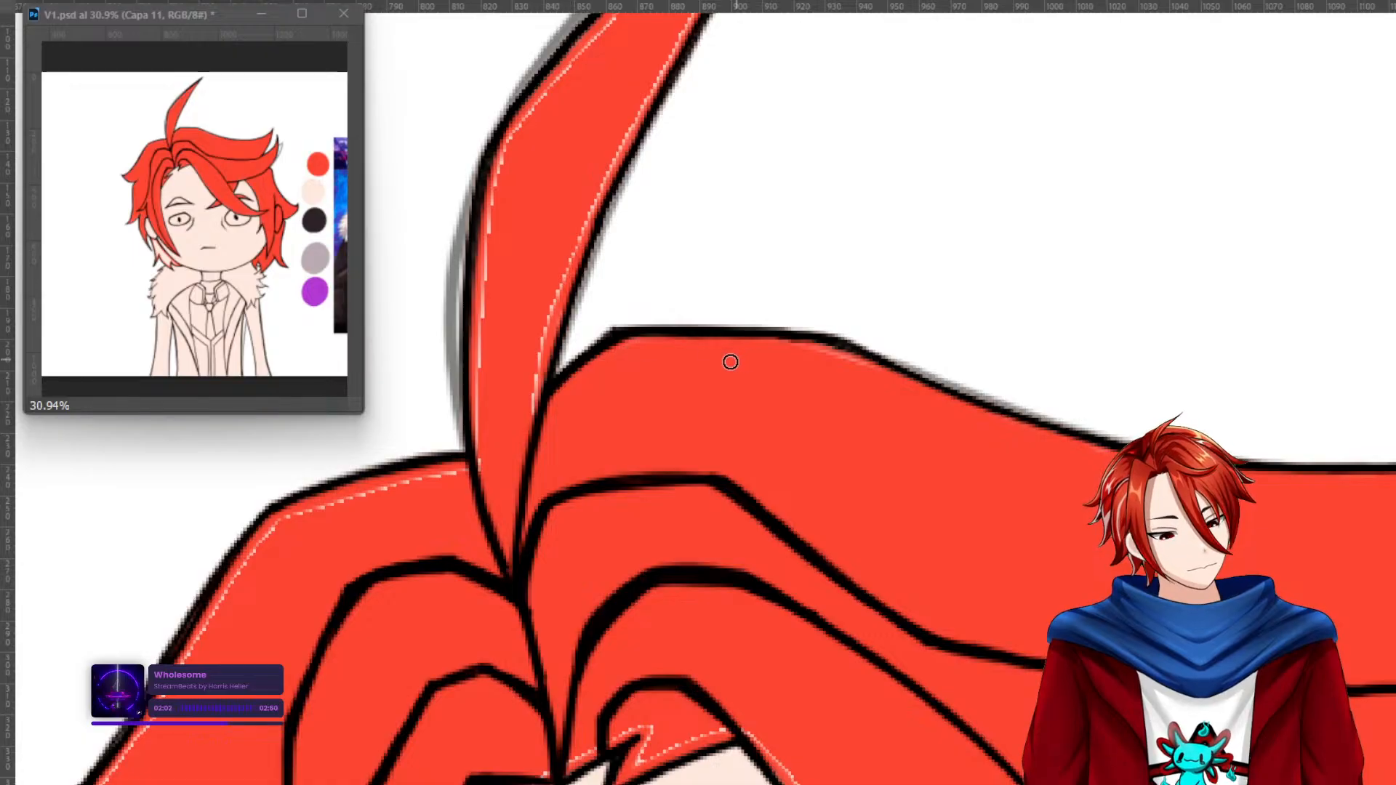
drag(860, 361, 781, 351)
mouse_move(541, 429)
mouse_down()
mouse_move(545, 325)
mouse_move(582, 211)
mouse_move(682, 28)
mouse_up()
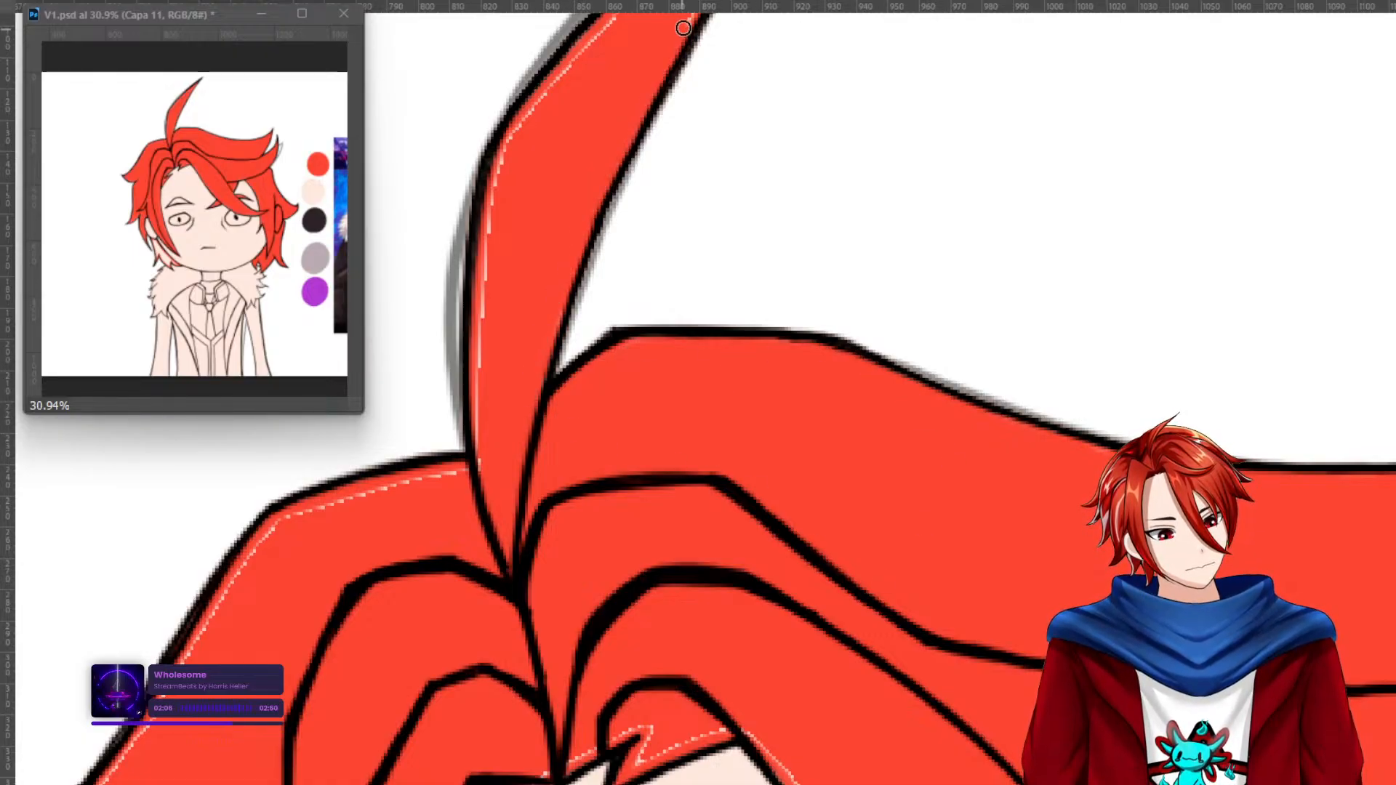
scroll(682, 28, up, 5)
mouse_move(592, 364)
mouse_down()
mouse_move(683, 210)
mouse_move(413, 479)
mouse_move(384, 782)
mouse_up()
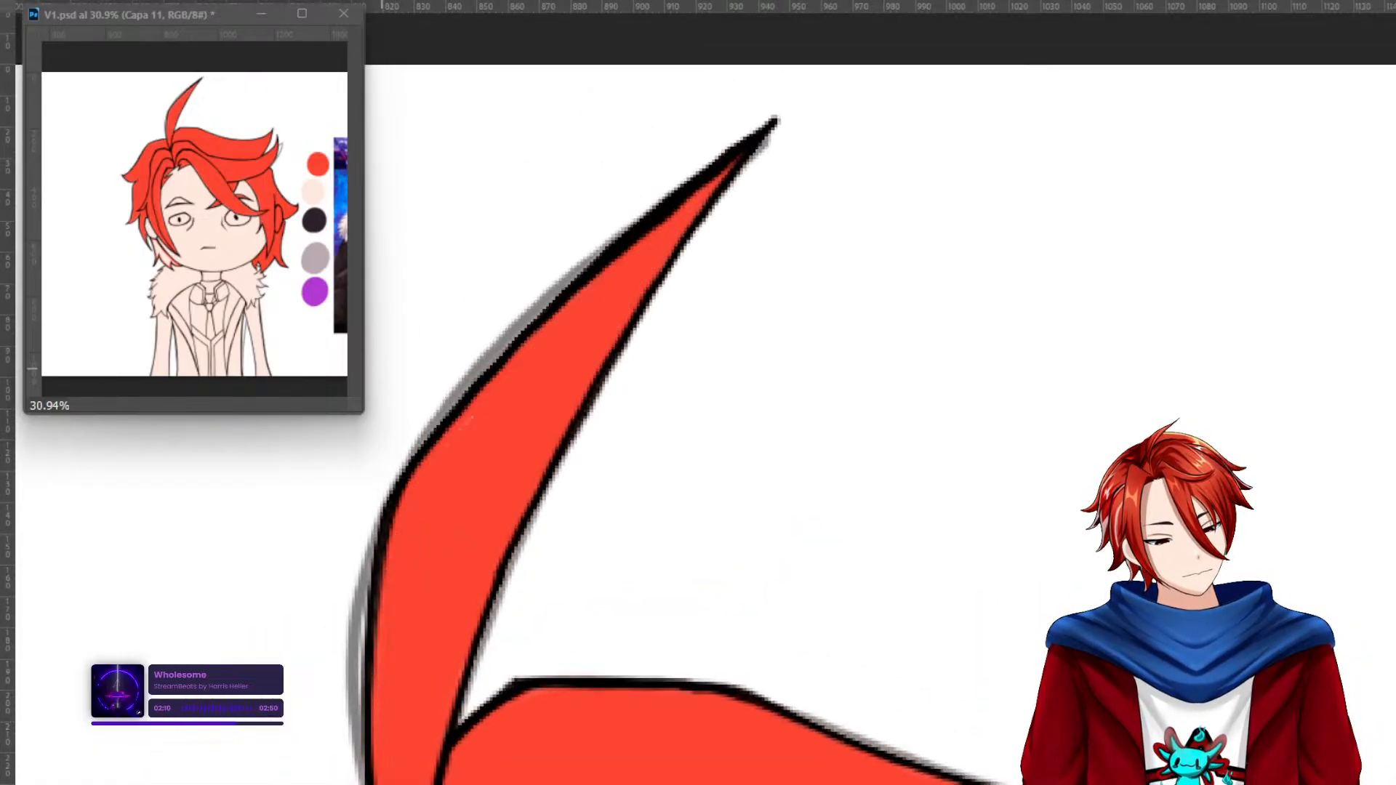
Paint over the pale gaps along the hair's outer edge opposite the swept tuft and the long front lock's inner edge.
mouse_move(451, 684)
mouse_down()
mouse_move(1055, 178)
mouse_move(1076, 176)
mouse_up()
mouse_move(981, 344)
mouse_down()
mouse_move(792, 394)
mouse_move(749, 435)
mouse_move(614, 655)
mouse_move(509, 746)
mouse_move(538, 782)
mouse_up()
mouse_move(665, 781)
mouse_down()
mouse_move(885, 302)
mouse_move(835, 312)
mouse_move(798, 410)
mouse_move(801, 582)
mouse_move(801, 524)
mouse_move(768, 753)
mouse_move(856, 670)
mouse_move(876, 694)
mouse_move(871, 782)
mouse_move(875, 480)
mouse_move(867, 518)
mouse_up()
mouse_move(868, 569)
mouse_down()
mouse_move(907, 656)
mouse_move(897, 532)
mouse_move(902, 452)
mouse_move(924, 411)
mouse_move(902, 436)
mouse_move(913, 407)
mouse_move(942, 409)
mouse_move(1008, 539)
mouse_up()
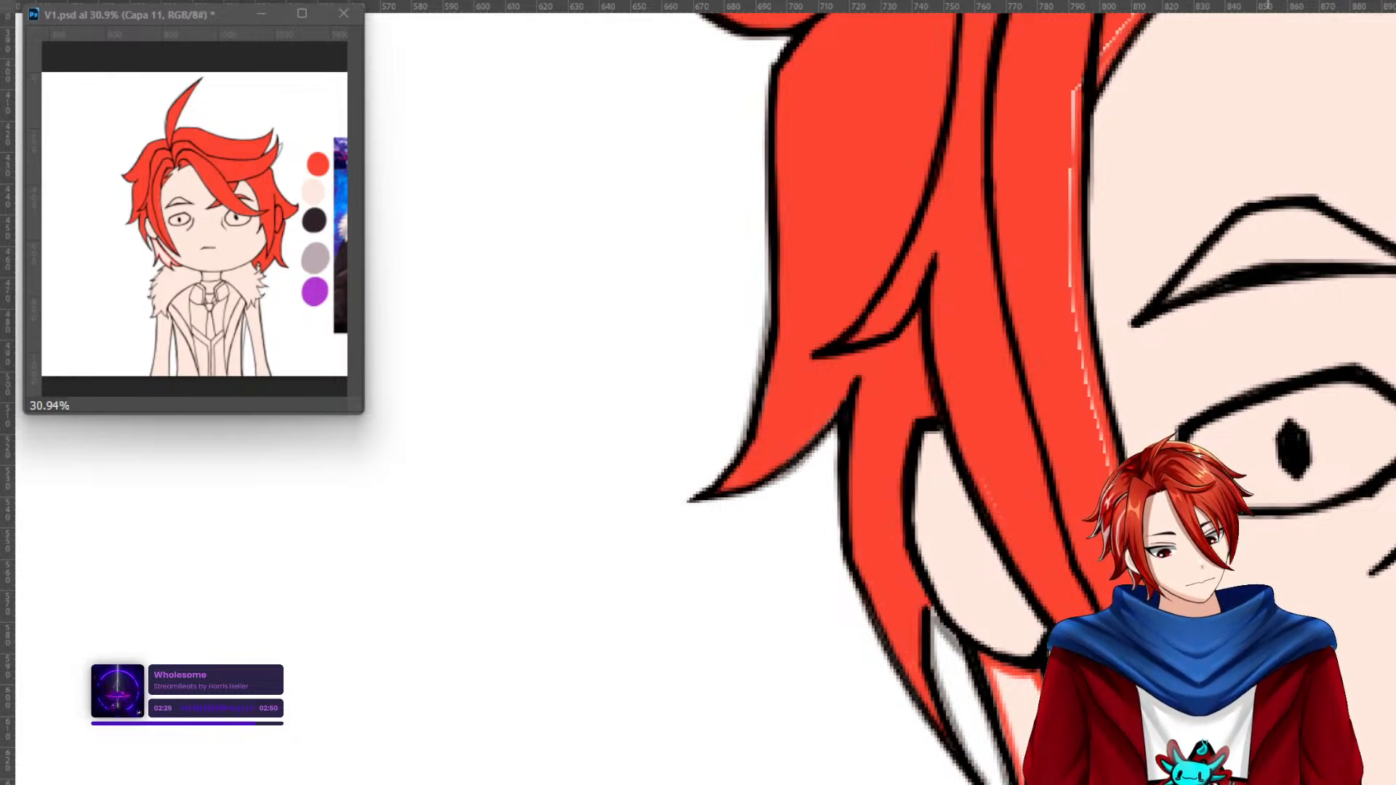
mouse_move(1087, 384)
mouse_down()
mouse_move(1069, 285)
mouse_move(1077, 61)
mouse_up()
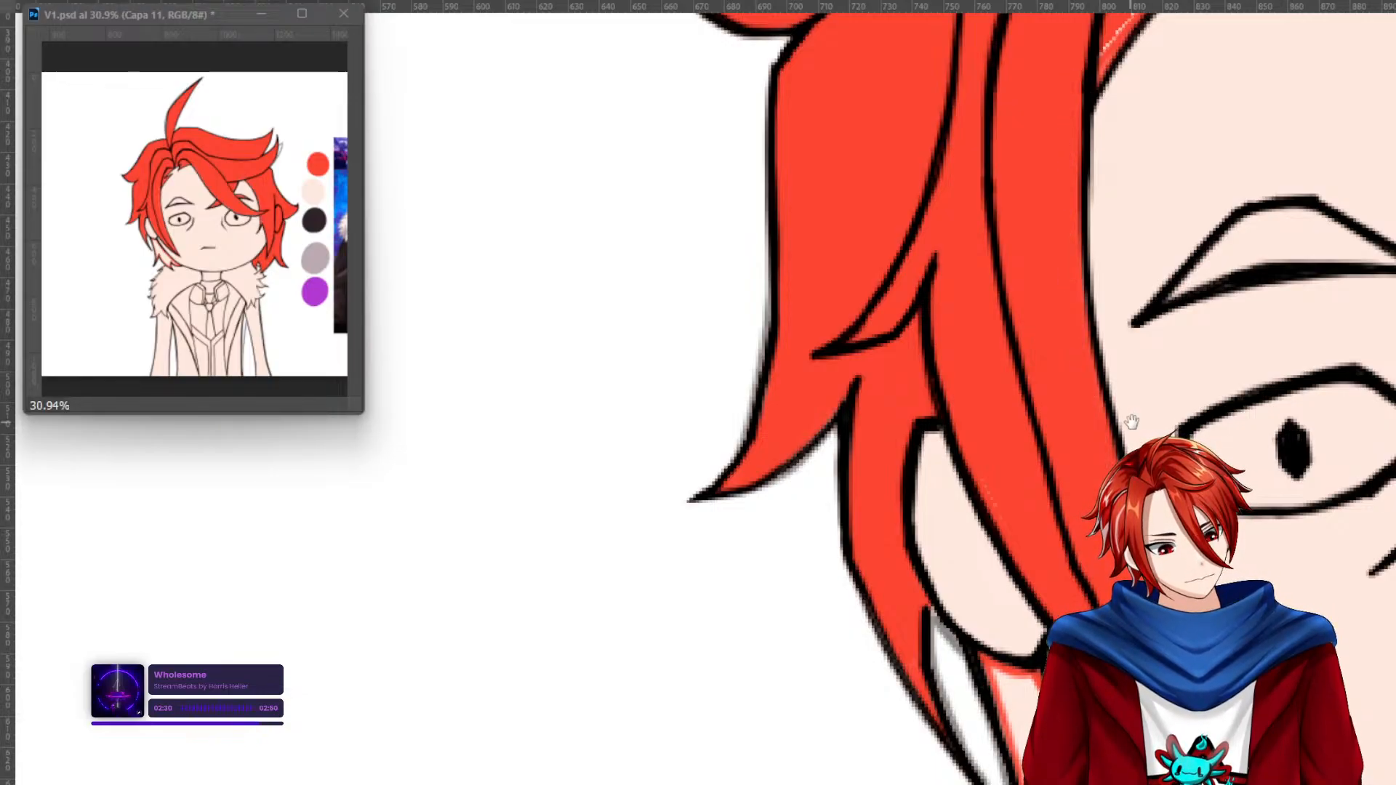
Cover the pale gaps around the top of the forehead and along the diagonal fringe lock's lower edge in red.
drag(1131, 422, 1037, 698)
mouse_move(1016, 350)
mouse_down()
mouse_move(1172, 203)
mouse_move(1159, 208)
mouse_move(1220, 175)
mouse_move(1227, 215)
mouse_move(1313, 180)
mouse_up()
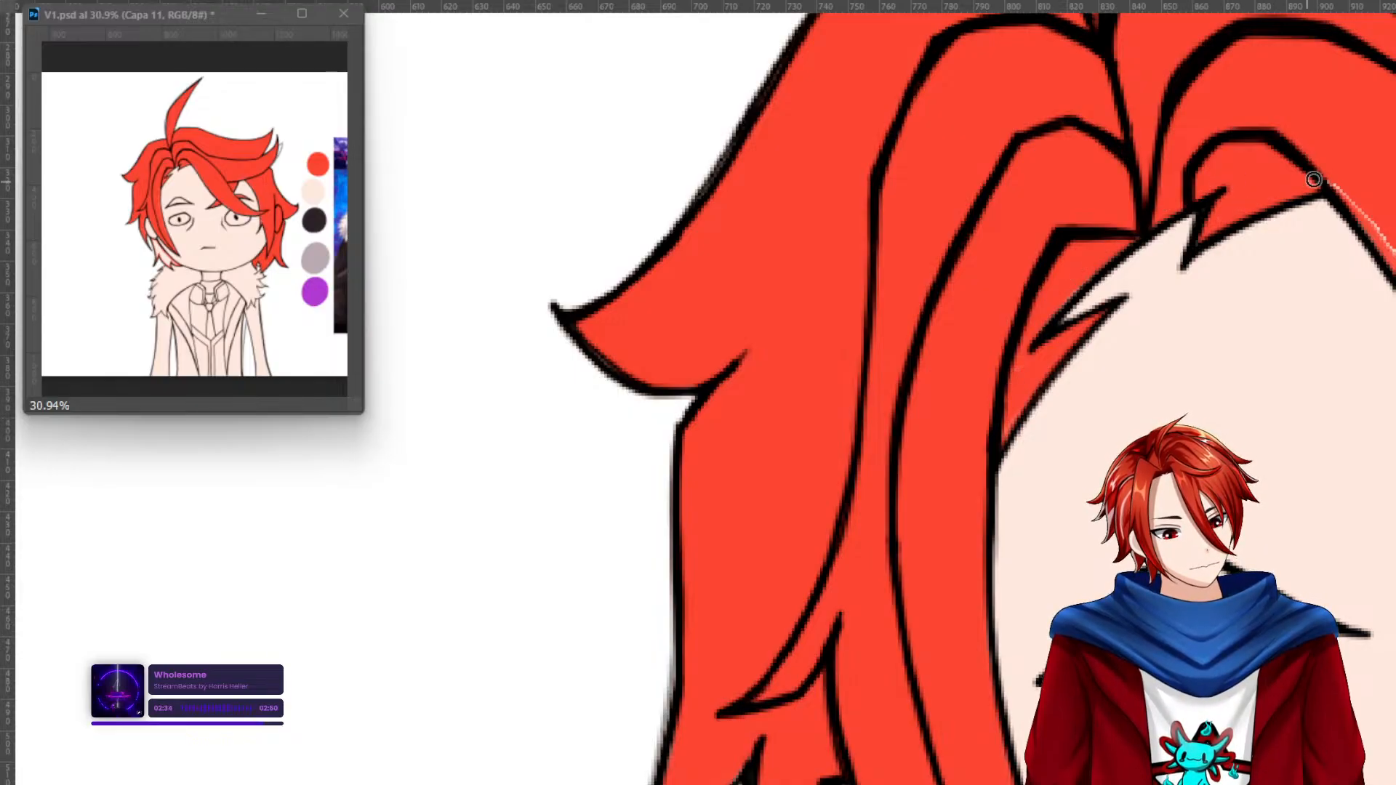
mouse_move(1390, 307)
mouse_down()
mouse_move(932, 211)
mouse_move(906, 149)
mouse_up()
drag(807, 48, 1100, 450)
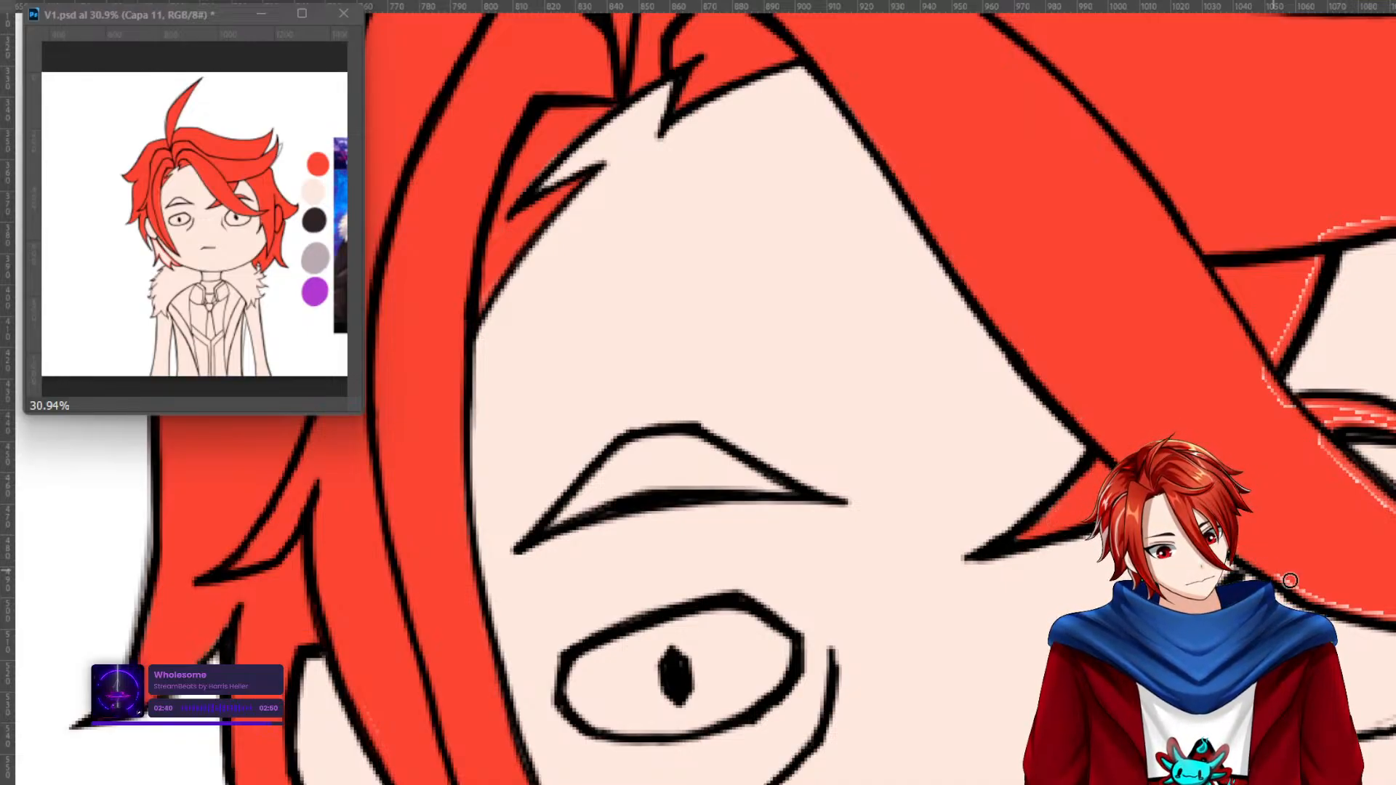
Fill the pale gaps along the fringe tip over the eye and around the forehead opening with red.
mouse_move(1307, 578)
mouse_down()
mouse_move(967, 393)
mouse_move(1098, 432)
mouse_up()
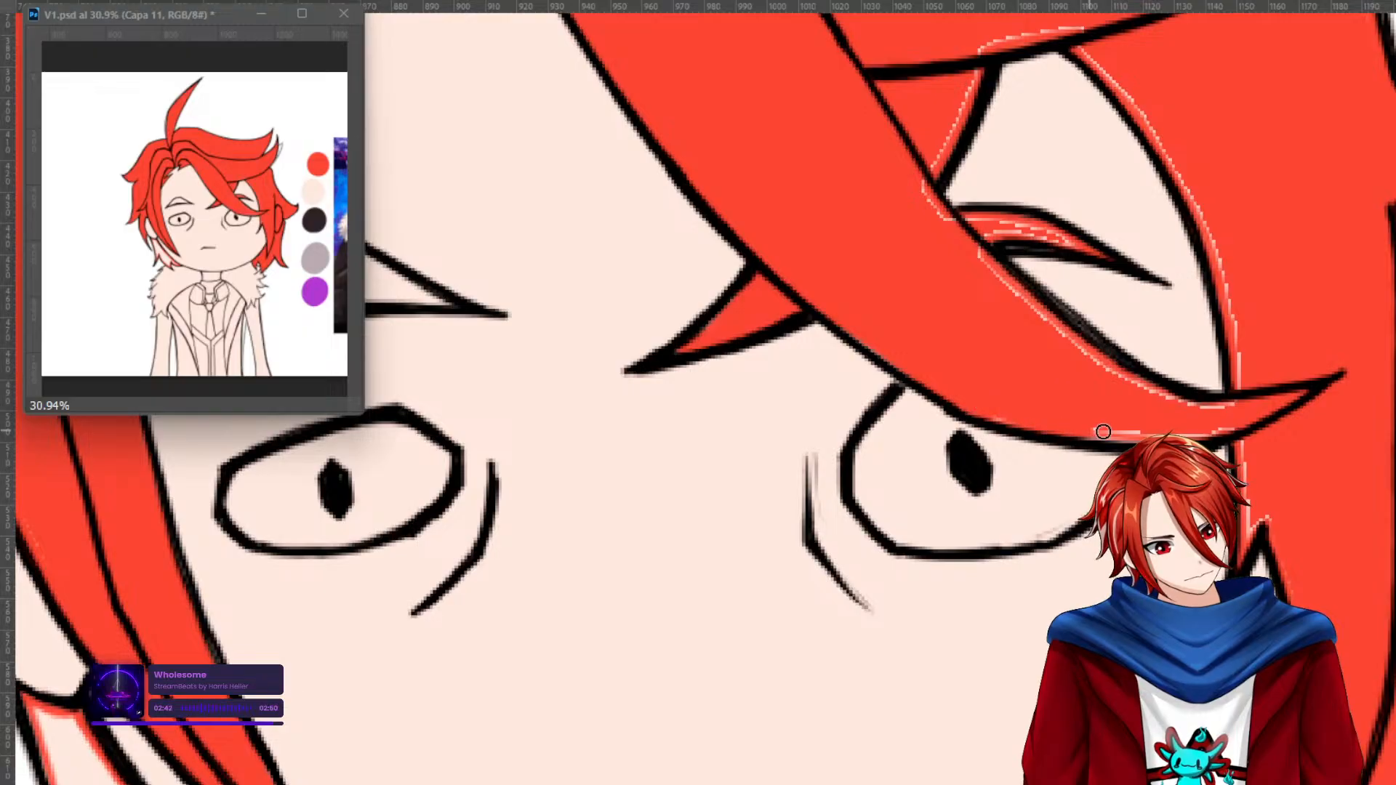
mouse_move(1166, 403)
mouse_down()
mouse_move(985, 267)
mouse_move(989, 240)
mouse_move(1084, 247)
mouse_move(935, 210)
mouse_move(934, 148)
mouse_move(985, 50)
mouse_move(949, 148)
mouse_move(953, 209)
mouse_up()
mouse_move(1007, 35)
mouse_down()
mouse_move(1085, 27)
mouse_move(1081, 42)
mouse_move(1161, 140)
mouse_move(1203, 218)
mouse_move(1234, 395)
mouse_up()
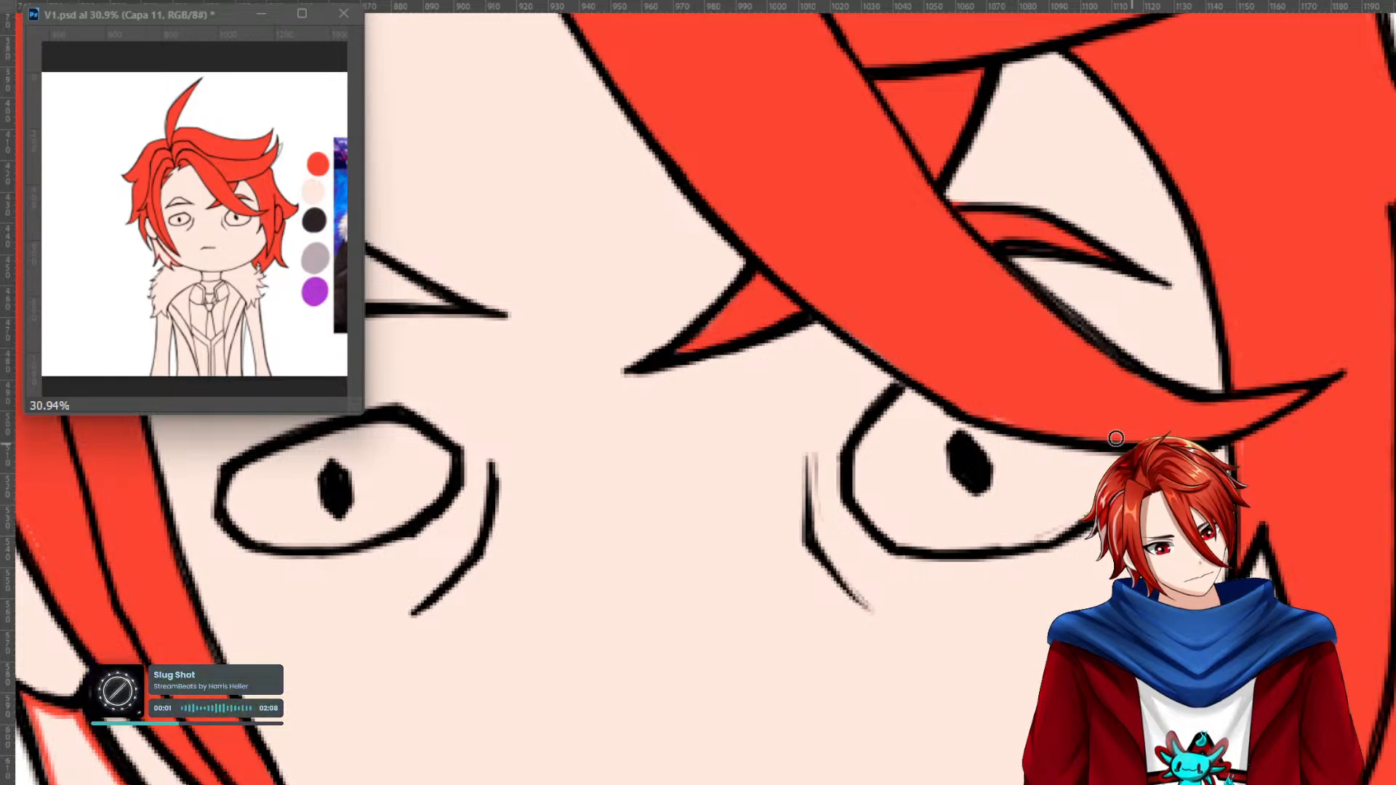
Lasso the inside of the ear beside the fringe tip and delete the red there to expose the skin base.
drag(1342, 639, 1083, 602)
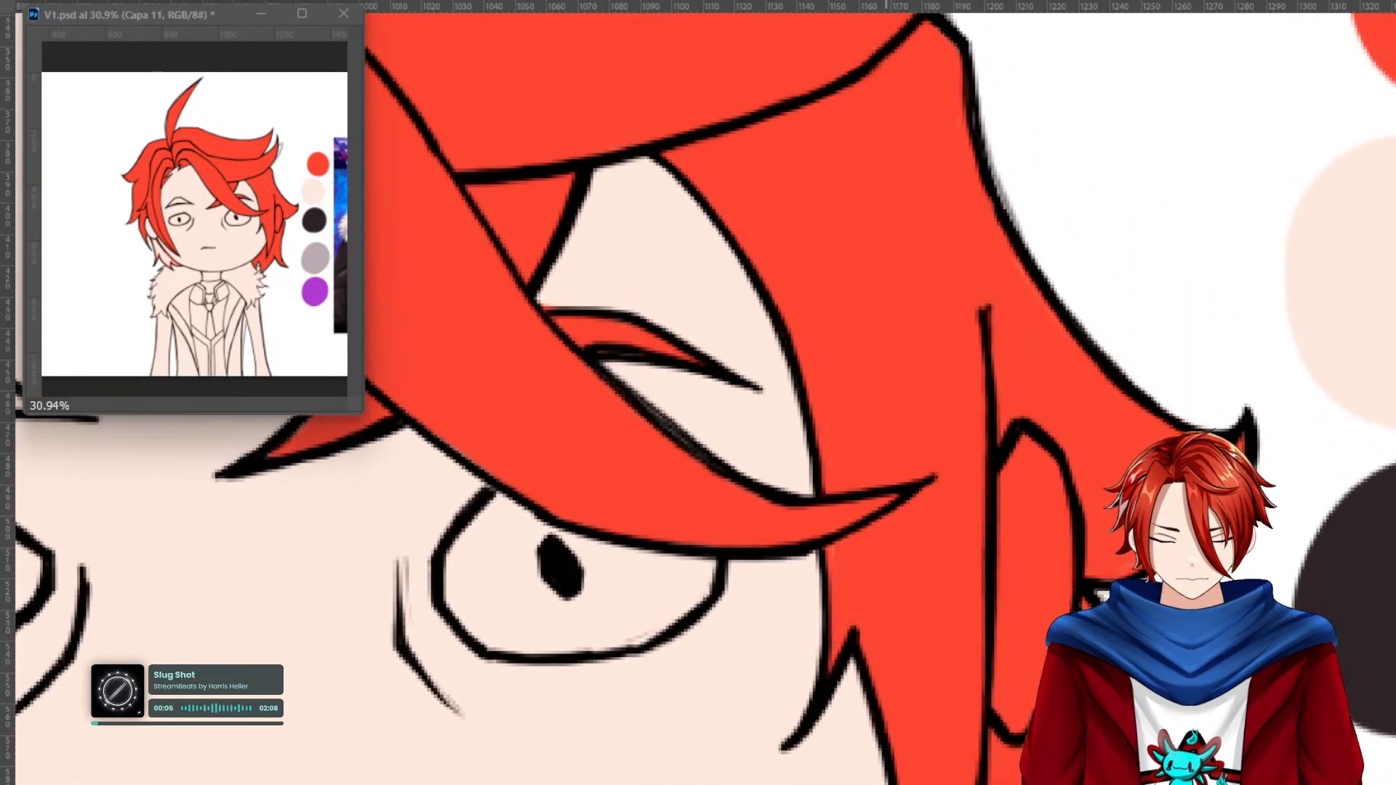
key(l)
mouse_move(1022, 435)
mouse_down()
mouse_move(995, 515)
mouse_move(992, 650)
mouse_up()
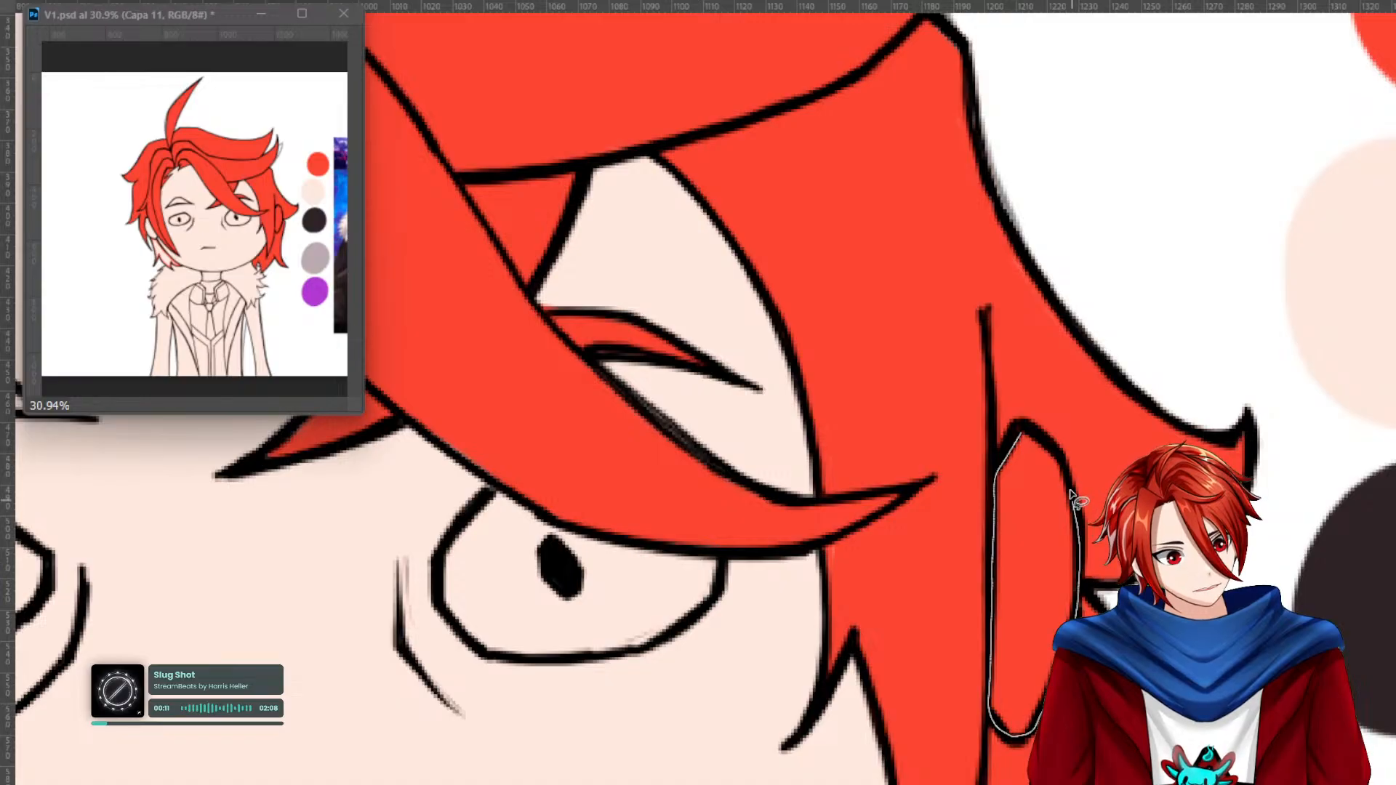
drag(1040, 445, 1041, 446)
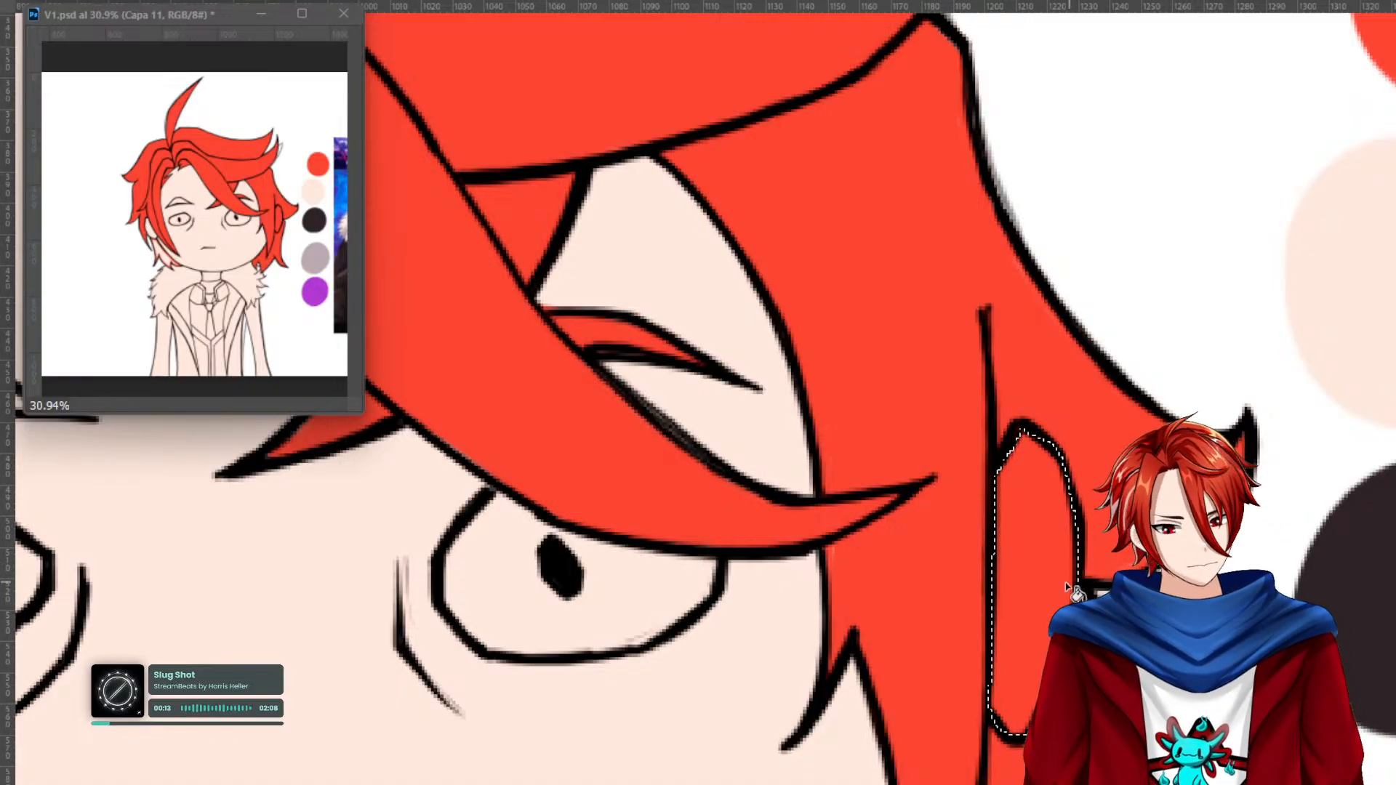
key(Delete)
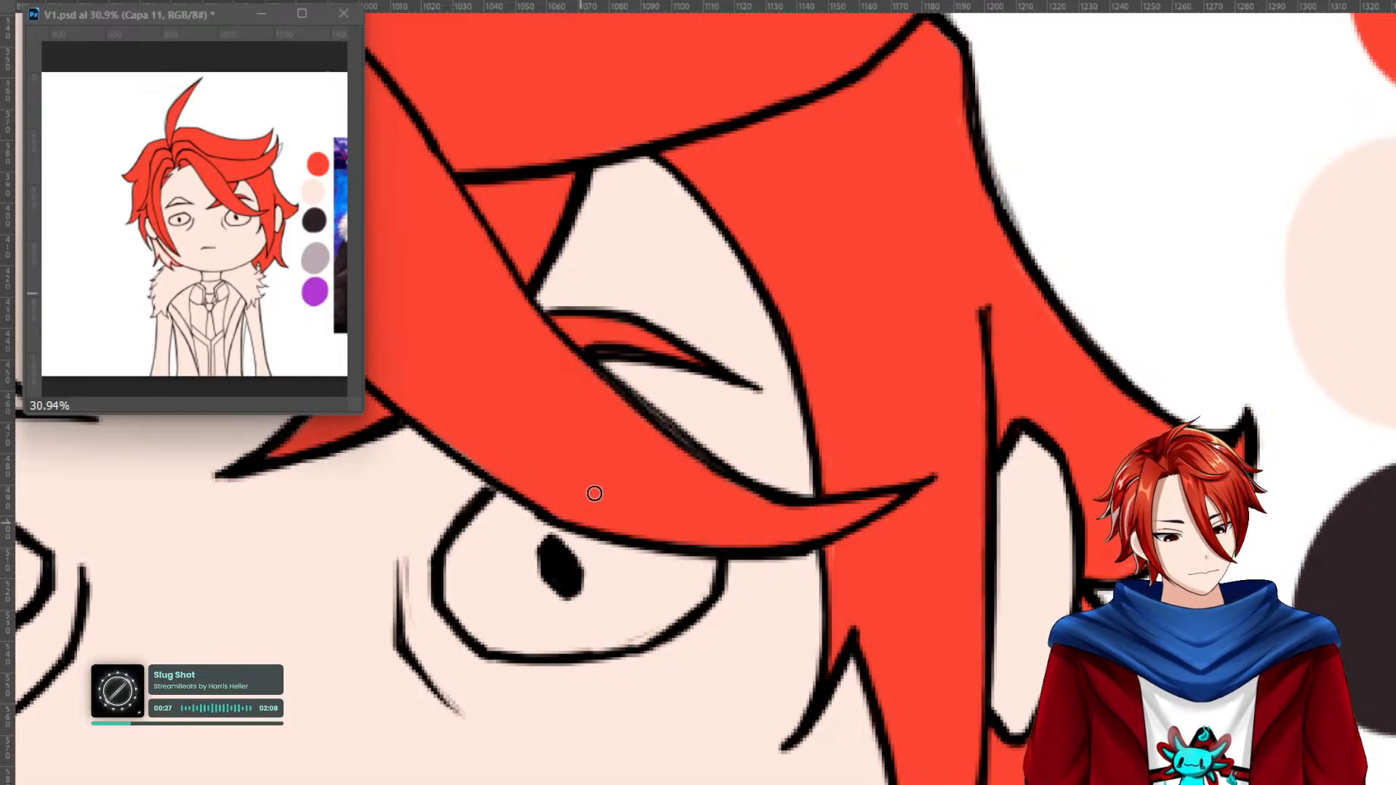
Lasso the fully visible eyebrow and fill it with the red hair colour.
drag(562, 478, 904, 483)
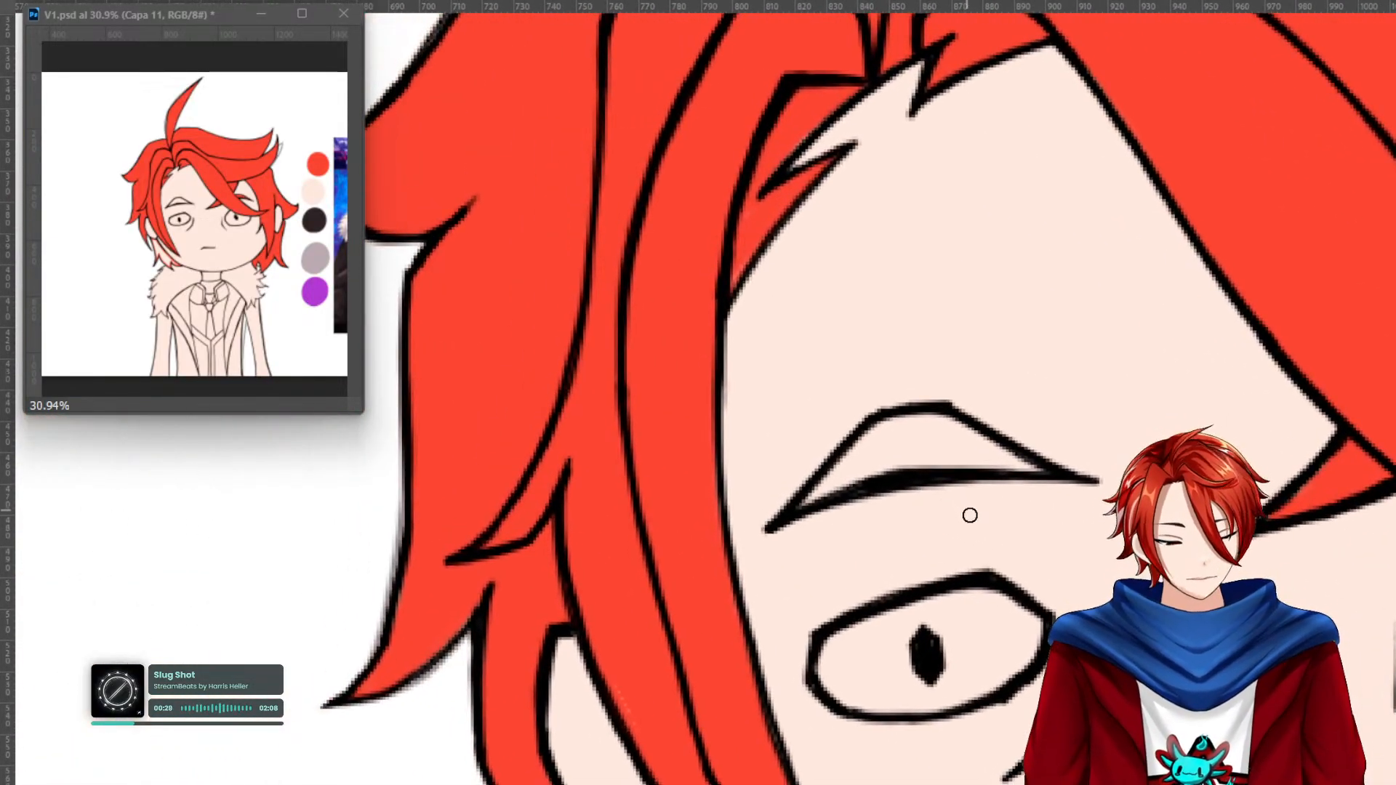
mouse_move(1036, 463)
mouse_down()
mouse_move(935, 408)
mouse_move(873, 429)
mouse_up()
mouse_move(829, 477)
mouse_down()
mouse_move(787, 518)
mouse_move(907, 479)
mouse_move(1050, 474)
mouse_up()
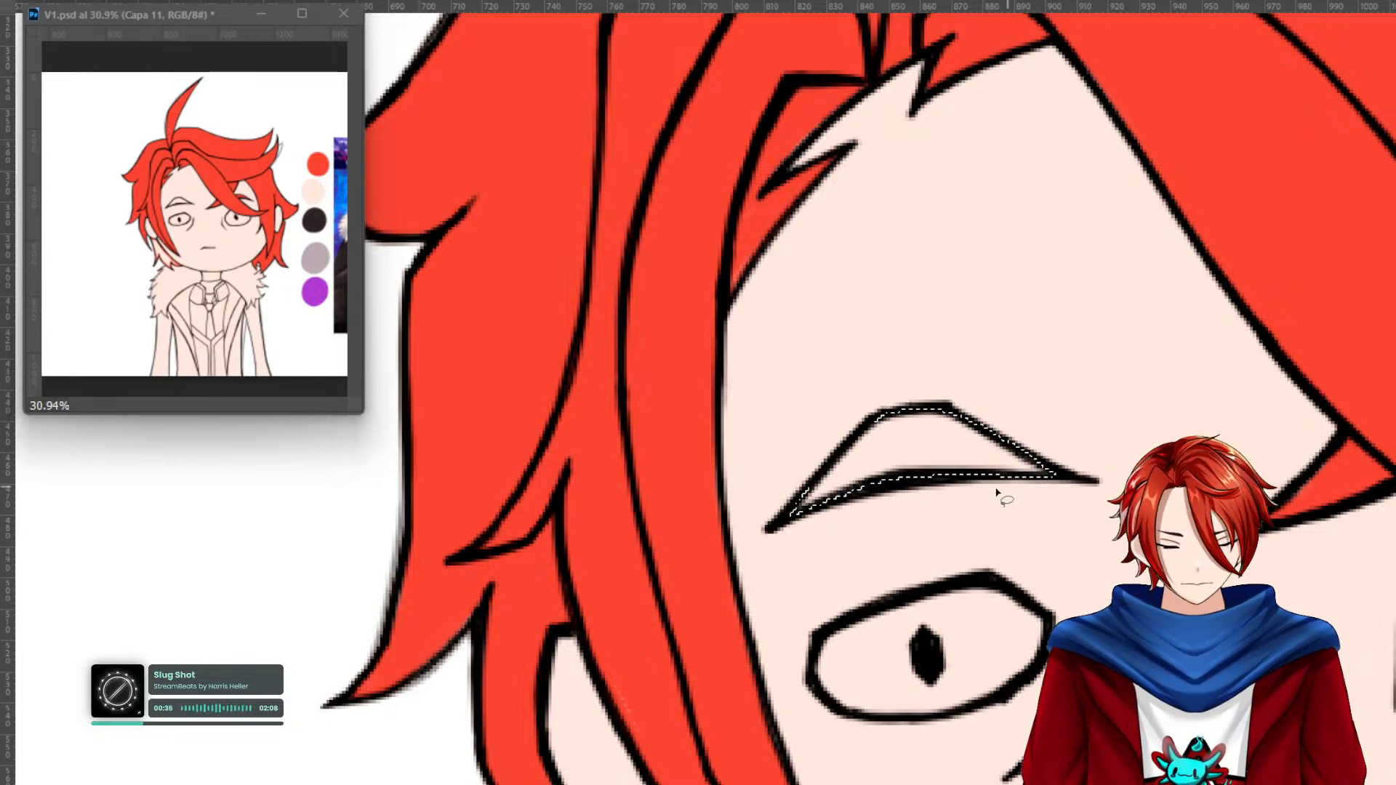
key(alt+BackSpace)
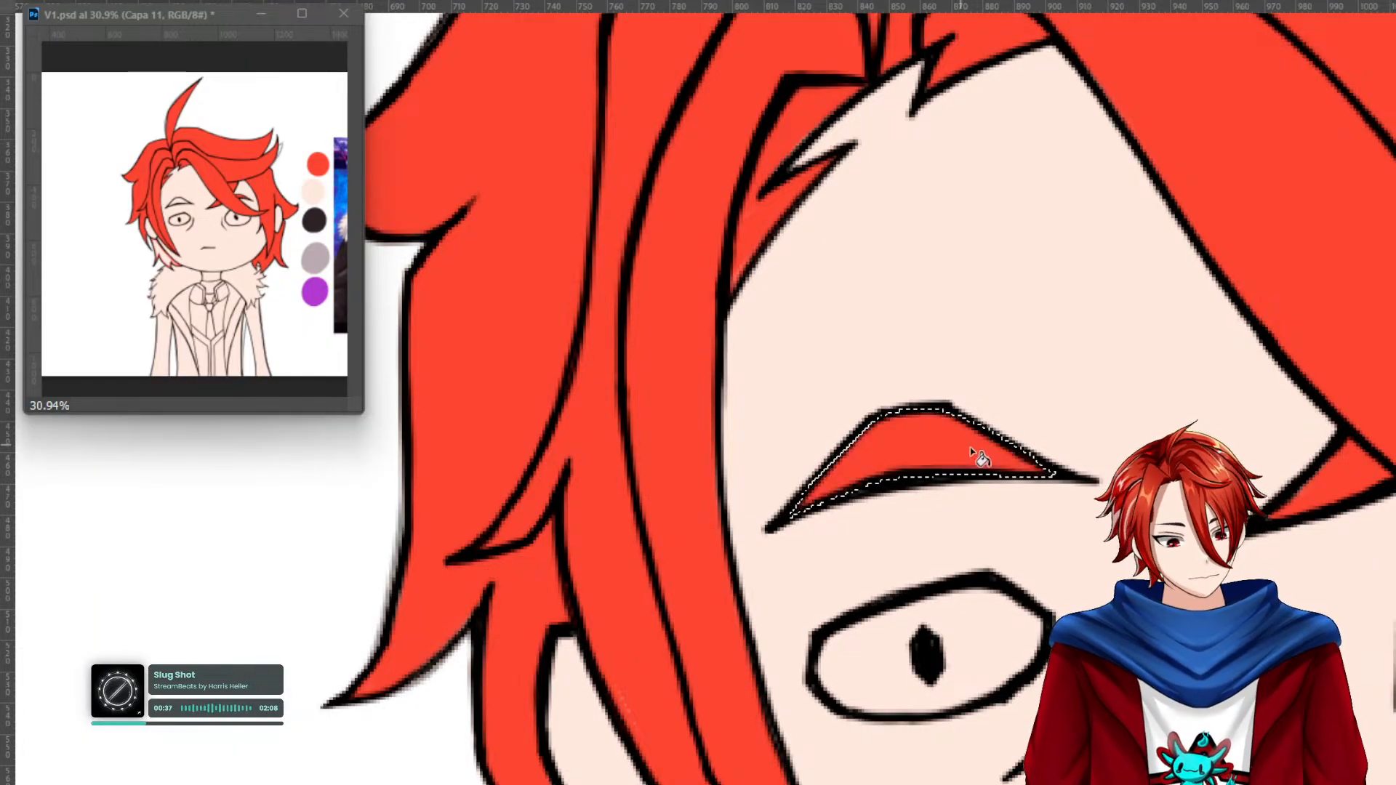
key(ctrl+d)
Paint the outlined pointed hair section below the ear solid red.
drag(916, 749, 916, 446)
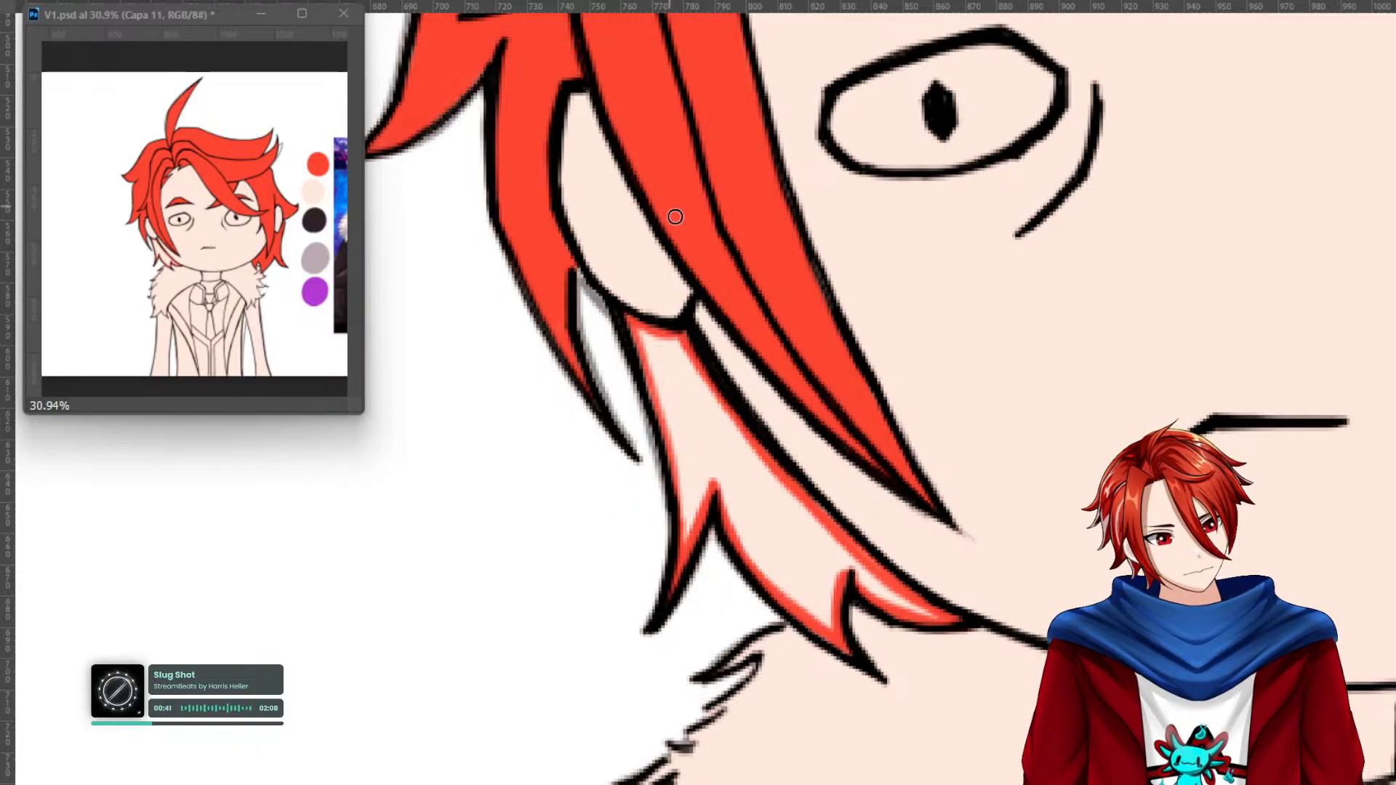
mouse_move(637, 324)
mouse_down()
mouse_move(688, 557)
mouse_move(690, 450)
mouse_move(659, 332)
mouse_move(697, 495)
mouse_move(664, 346)
mouse_move(709, 494)
mouse_move(674, 336)
mouse_move(732, 507)
mouse_move(819, 627)
mouse_move(718, 494)
mouse_move(694, 379)
mouse_move(771, 487)
mouse_move(925, 610)
mouse_move(722, 420)
mouse_move(836, 556)
mouse_move(895, 606)
mouse_move(706, 421)
mouse_move(829, 572)
mouse_move(828, 622)
mouse_move(768, 503)
mouse_up()
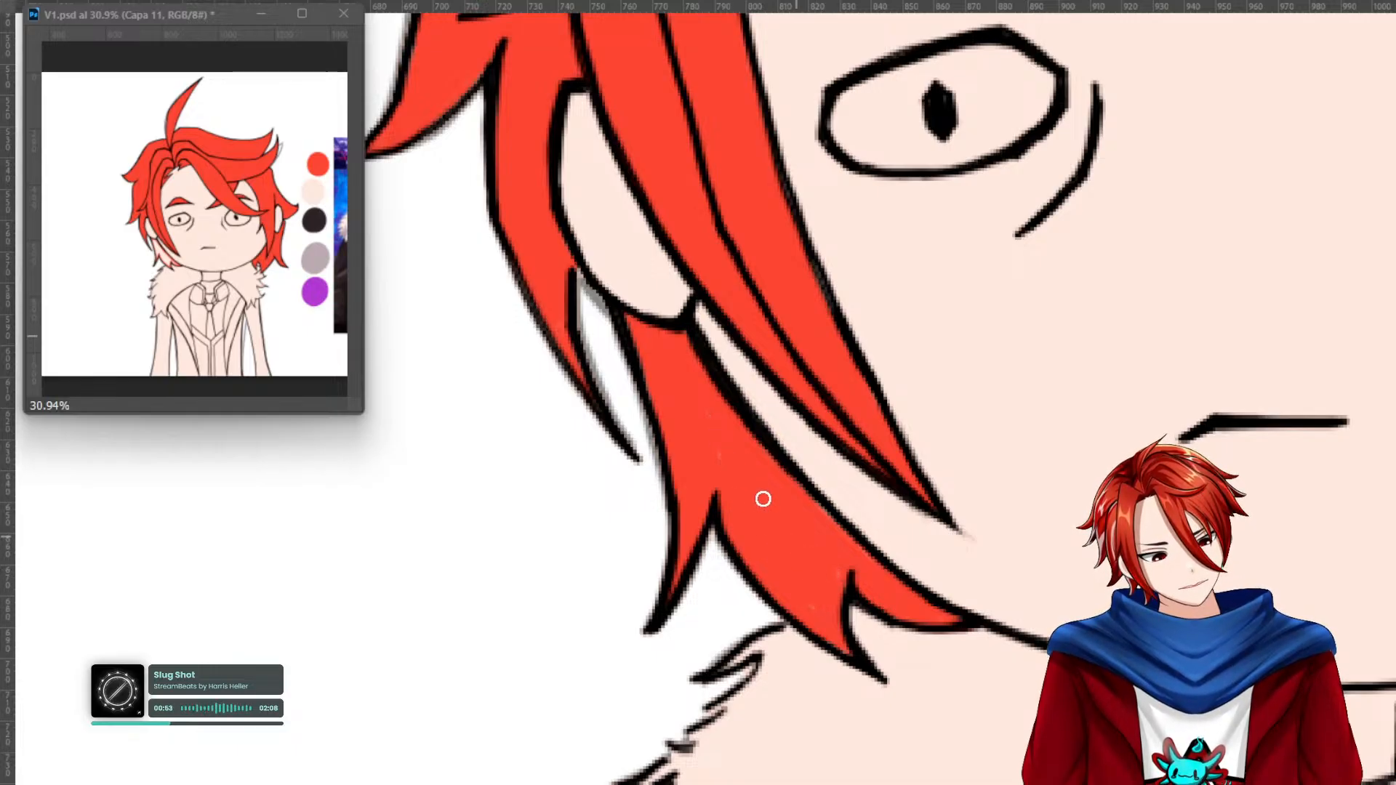
drag(765, 556, 834, 580)
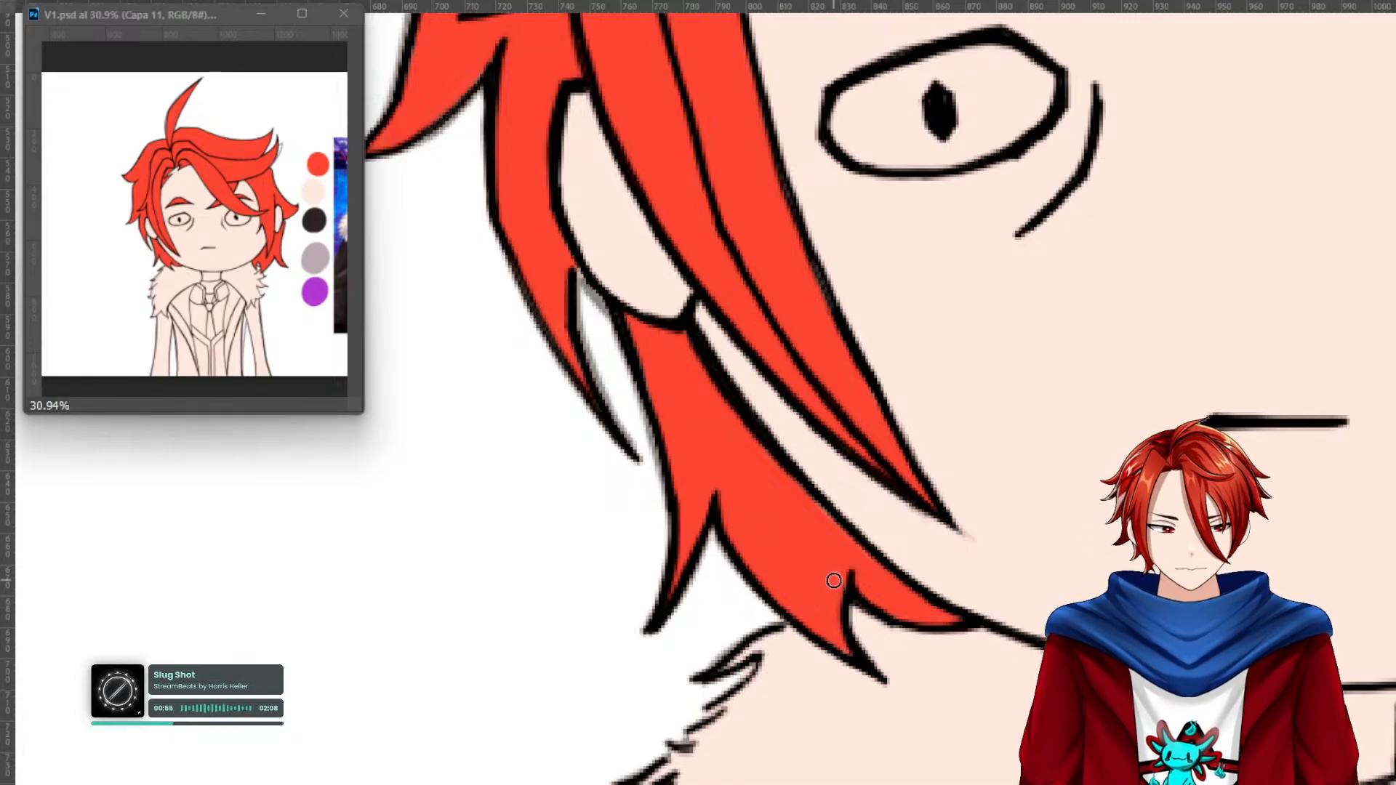
Paint the uncovered eye's interior white and trace the inner edge of the eye beneath the fringe in white.
drag(1043, 386, 944, 657)
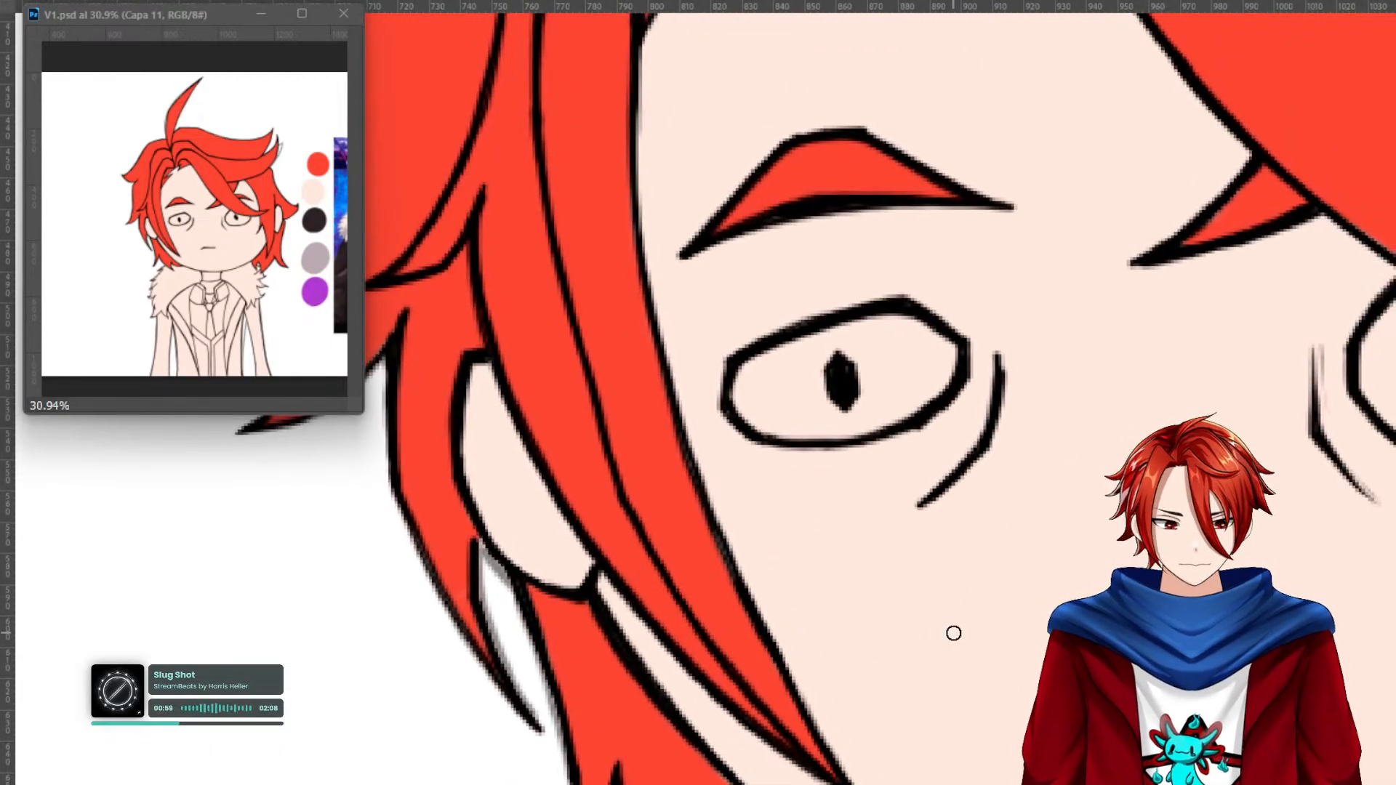
mouse_move(952, 354)
mouse_down()
mouse_move(894, 420)
mouse_move(809, 437)
mouse_move(738, 410)
mouse_move(740, 374)
mouse_move(846, 329)
mouse_move(934, 339)
mouse_move(942, 360)
mouse_move(918, 403)
mouse_move(912, 333)
mouse_move(820, 427)
mouse_move(791, 422)
mouse_move(742, 397)
mouse_up()
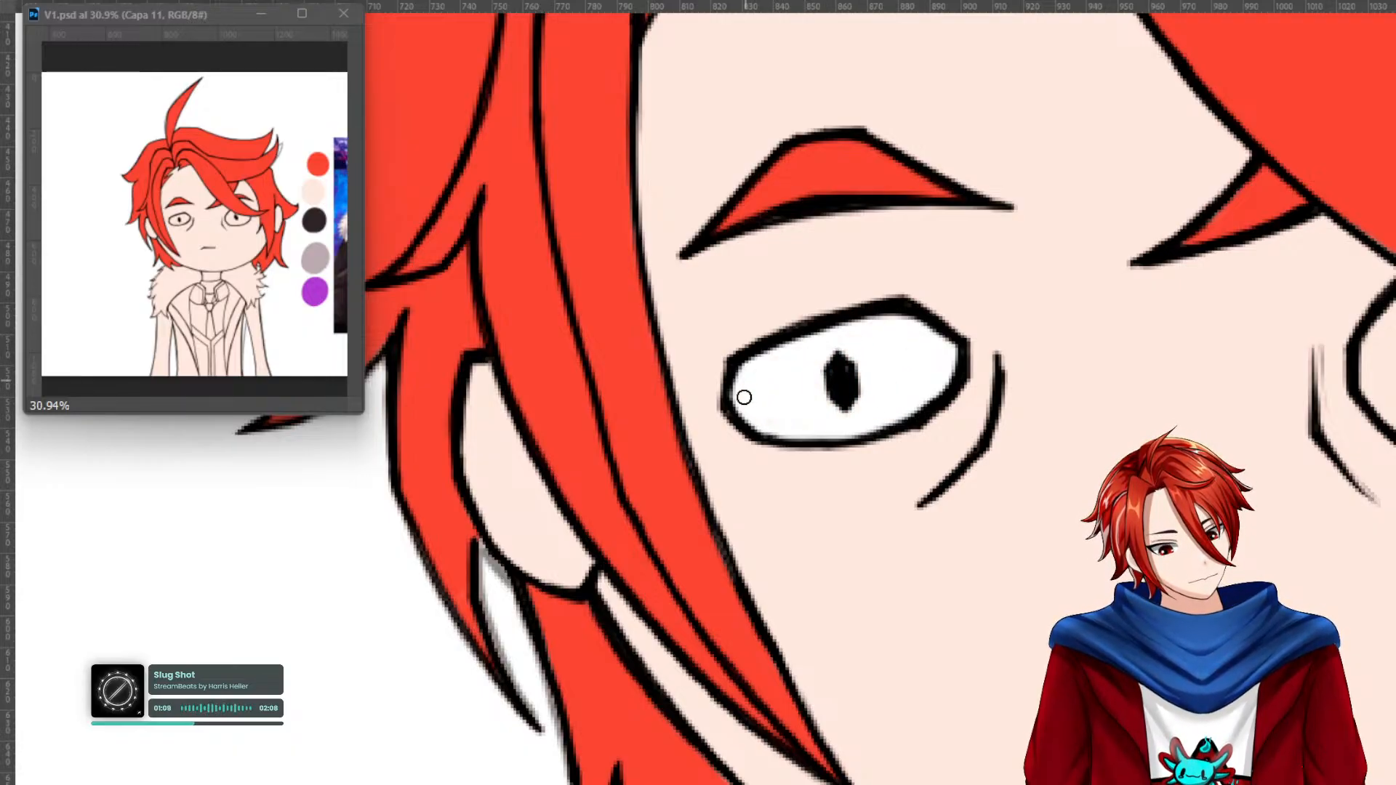
drag(1200, 443, 784, 461)
mouse_move(998, 305)
mouse_down()
mouse_move(954, 359)
mouse_move(950, 407)
mouse_move(968, 434)
mouse_move(1039, 455)
mouse_up()
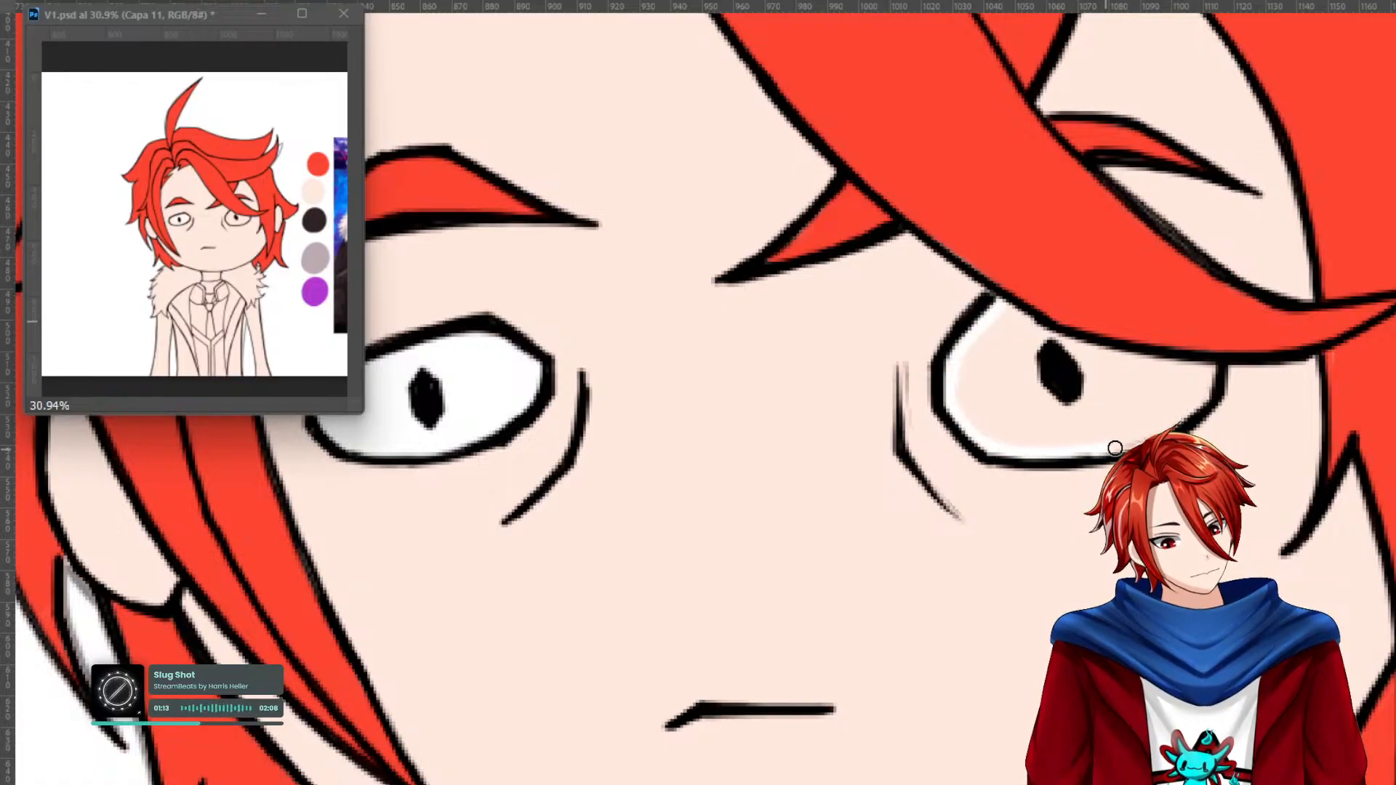
mouse_move(1174, 422)
mouse_down()
mouse_move(1213, 371)
mouse_move(1087, 351)
mouse_move(1007, 301)
mouse_move(1197, 368)
mouse_move(1192, 342)
mouse_move(1057, 307)
mouse_up()
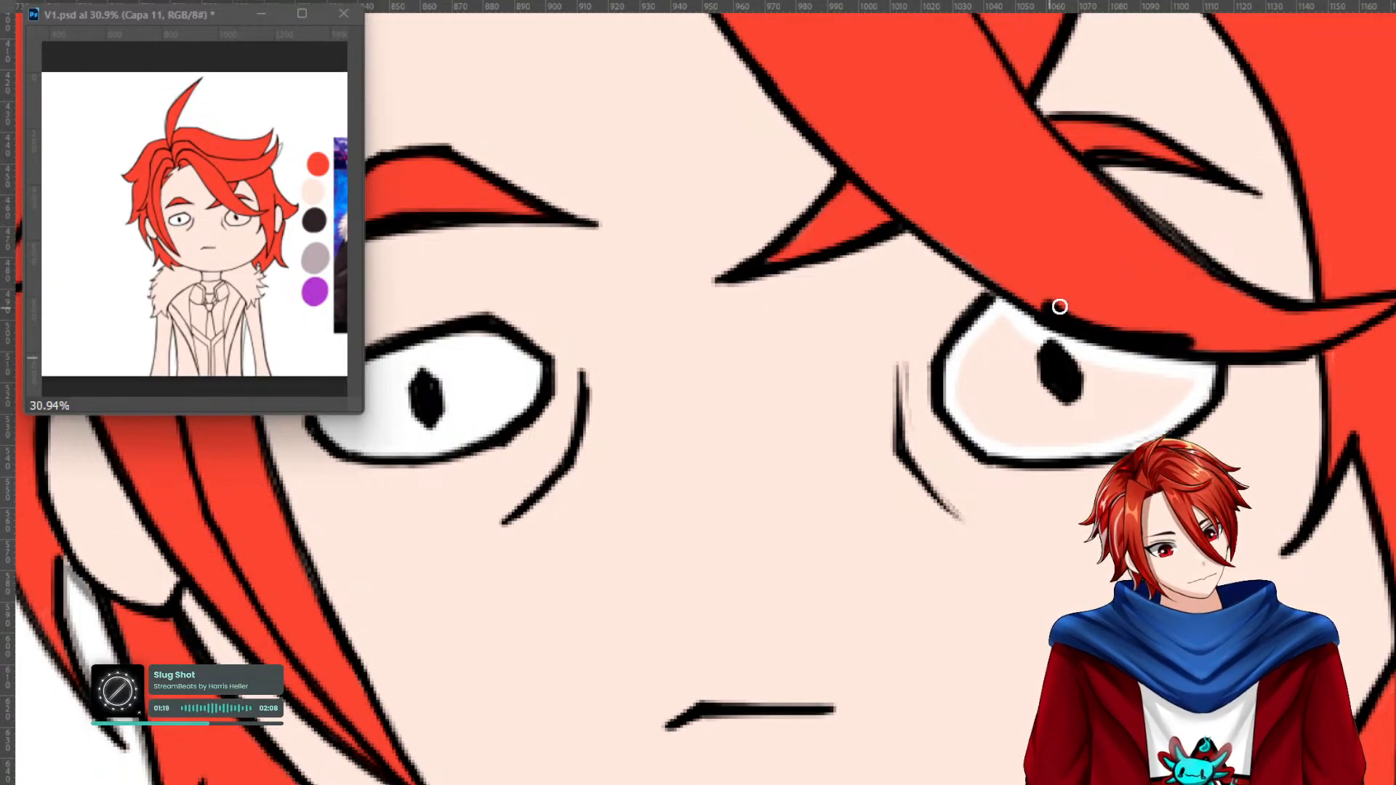
Sample the hair red and paint over the stray black stroke on the fringe edge above the eye.
alt+click(1159, 290)
drag(1197, 330, 1047, 307)
drag(1122, 335, 1057, 313)
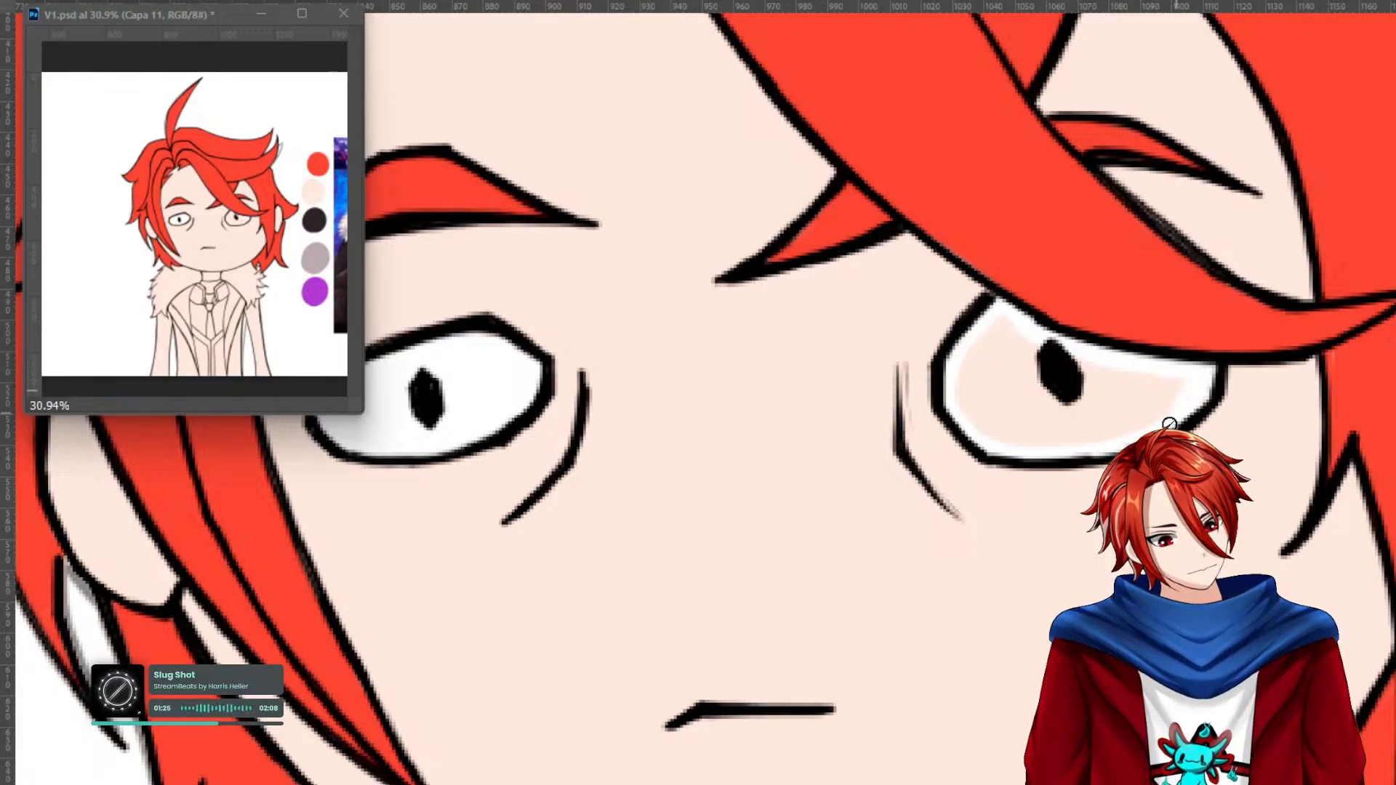
Paint the remaining skin-coloured interior of the eye beneath the fringe white.
mouse_move(1164, 420)
mouse_down()
mouse_move(1147, 400)
mouse_move(1156, 380)
mouse_move(1051, 418)
mouse_move(1032, 399)
mouse_move(1001, 405)
mouse_move(1012, 360)
mouse_move(987, 319)
mouse_up()
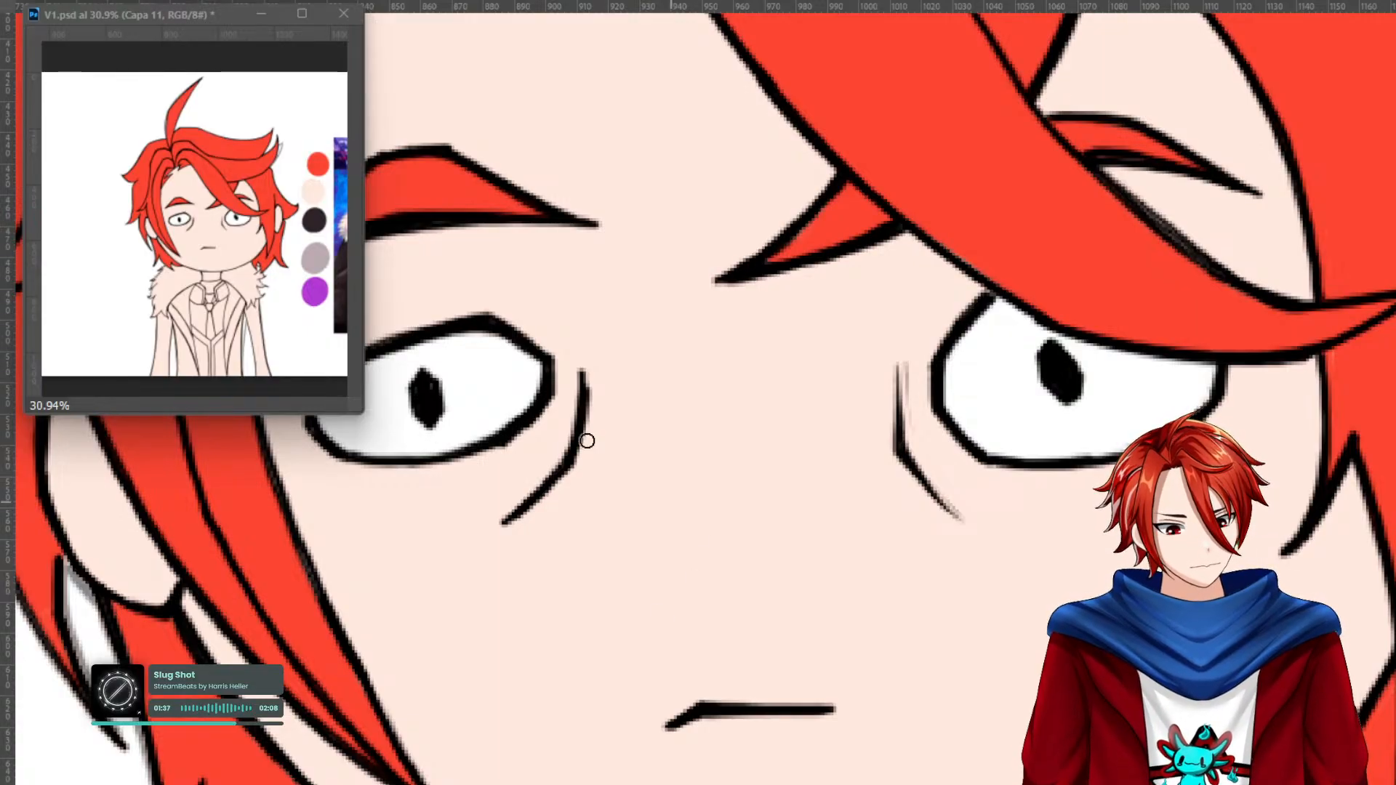
Paint the high collar around the neck in the dark swatch colour.
scroll(754, 483, down, 10)
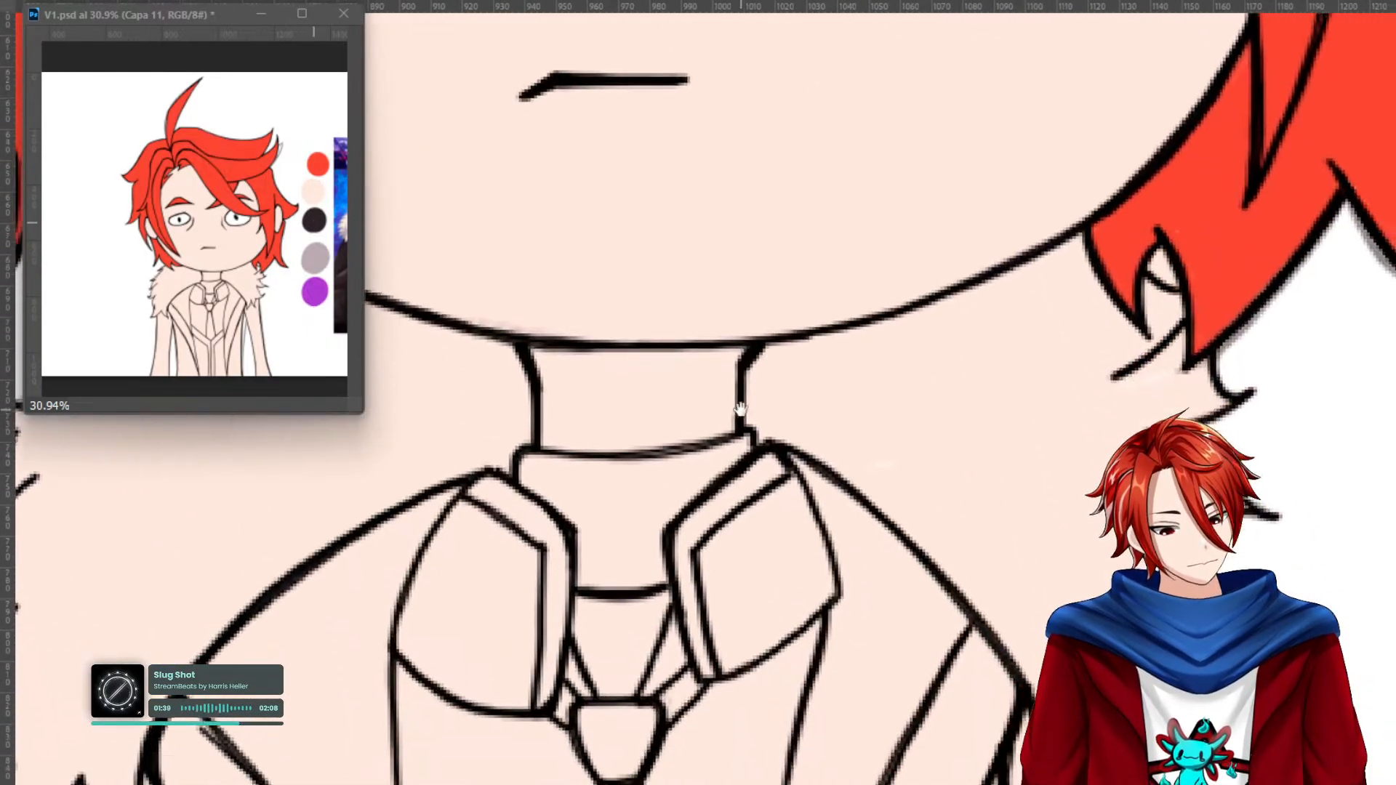
mouse_move(536, 434)
mouse_down()
mouse_move(595, 511)
mouse_move(597, 548)
mouse_move(671, 546)
mouse_move(674, 484)
mouse_move(759, 405)
mouse_move(547, 421)
mouse_move(717, 422)
mouse_move(673, 463)
mouse_move(725, 425)
mouse_move(548, 439)
mouse_move(678, 446)
mouse_move(574, 457)
mouse_move(611, 535)
mouse_move(604, 462)
mouse_move(610, 527)
mouse_move(620, 487)
mouse_move(661, 455)
mouse_move(661, 533)
mouse_up()
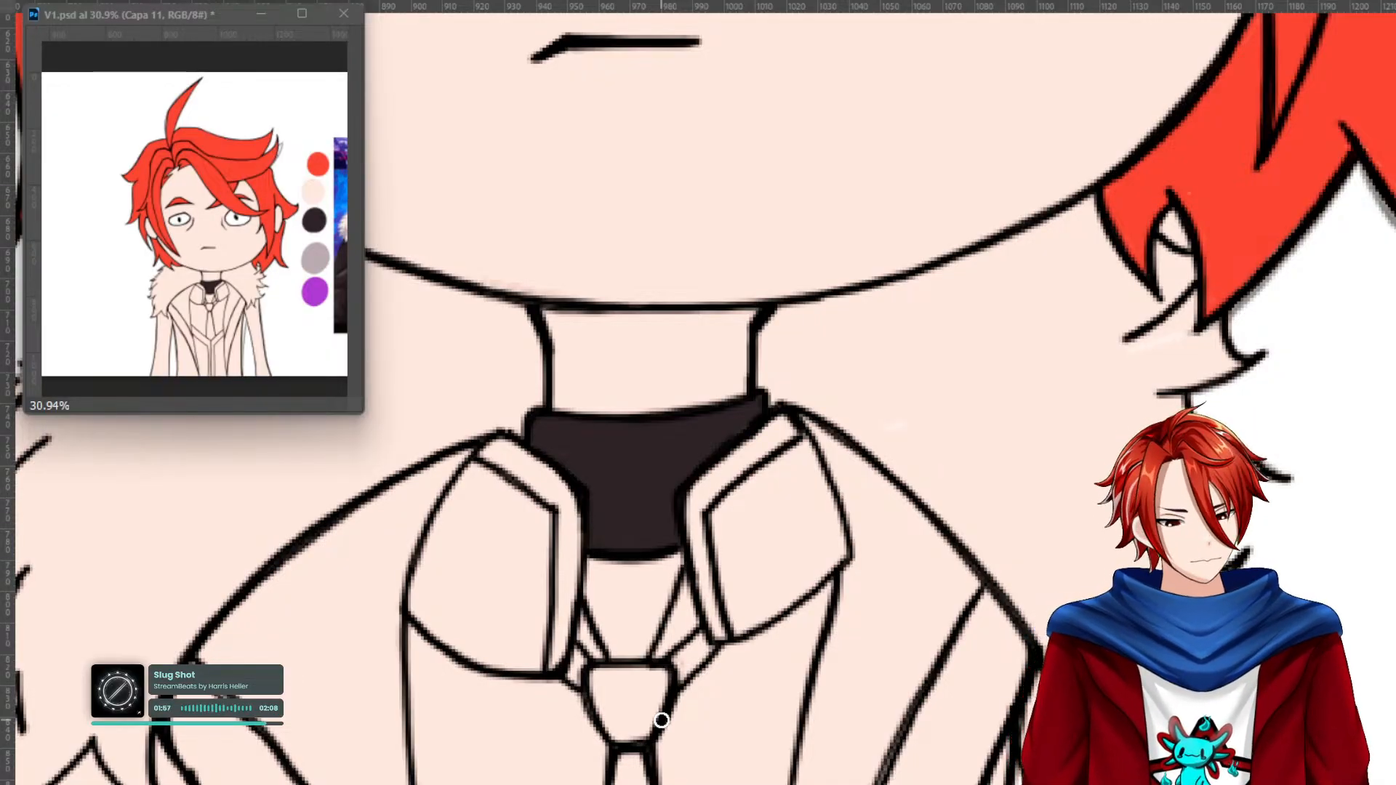
Paint the necktie, its knot and side bands, and the tapered panel above the knot in the same dark colour.
drag(1039, 517, 438, 647)
drag(1134, 530, 607, 665)
drag(909, 583, 603, 699)
drag(862, 642, 1098, 545)
drag(727, 582, 1182, 354)
mouse_move(518, 741)
mouse_down()
mouse_move(778, 617)
mouse_move(762, 674)
mouse_up()
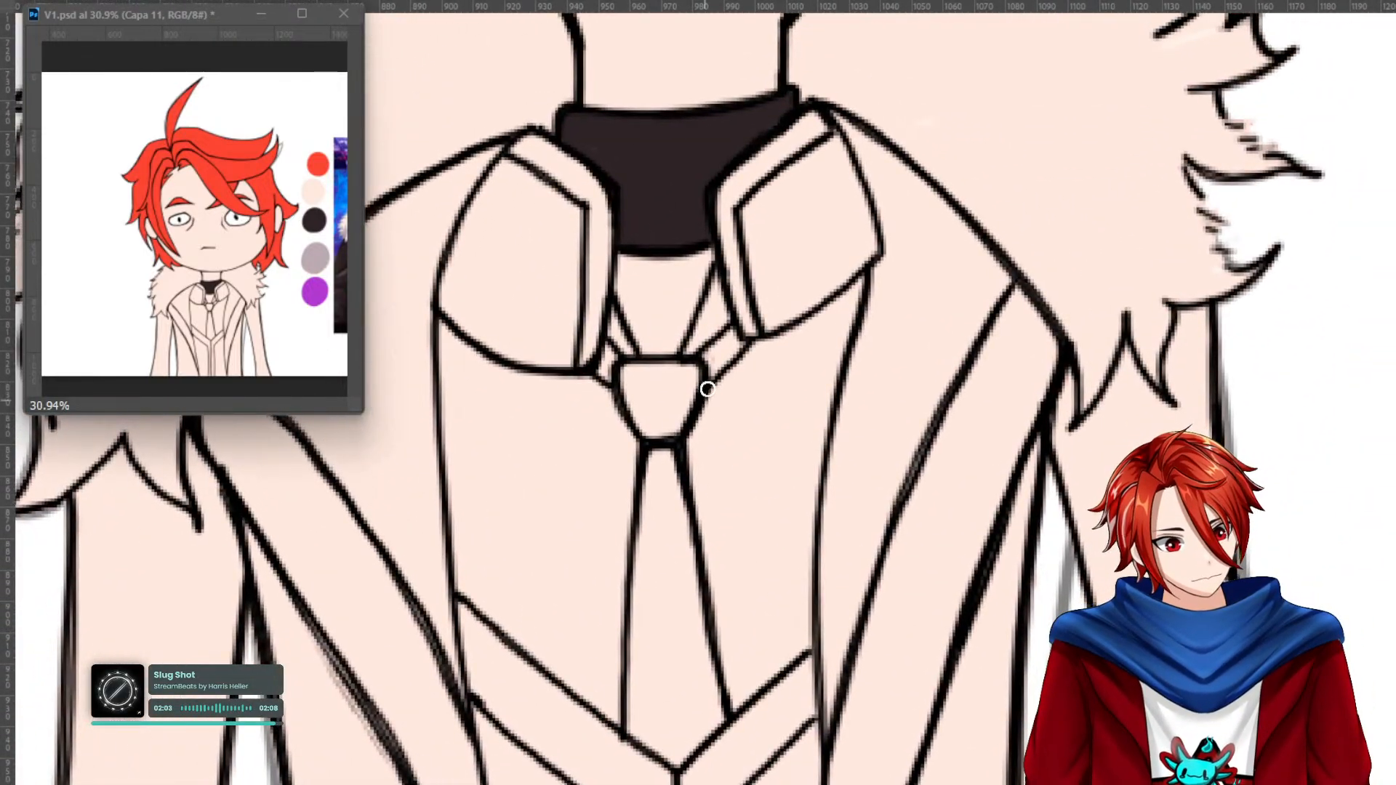
mouse_move(703, 364)
mouse_down()
mouse_move(739, 342)
mouse_move(657, 427)
mouse_move(632, 371)
mouse_move(681, 398)
mouse_move(613, 350)
mouse_move(613, 382)
mouse_move(645, 417)
mouse_move(632, 670)
mouse_move(642, 739)
mouse_move(675, 758)
mouse_move(721, 724)
mouse_move(666, 436)
mouse_move(699, 737)
mouse_up()
mouse_move(689, 621)
mouse_down()
mouse_move(657, 489)
mouse_move(673, 661)
mouse_move(679, 630)
mouse_move(706, 716)
mouse_move(669, 751)
mouse_move(645, 555)
mouse_move(645, 670)
mouse_move(639, 627)
mouse_up()
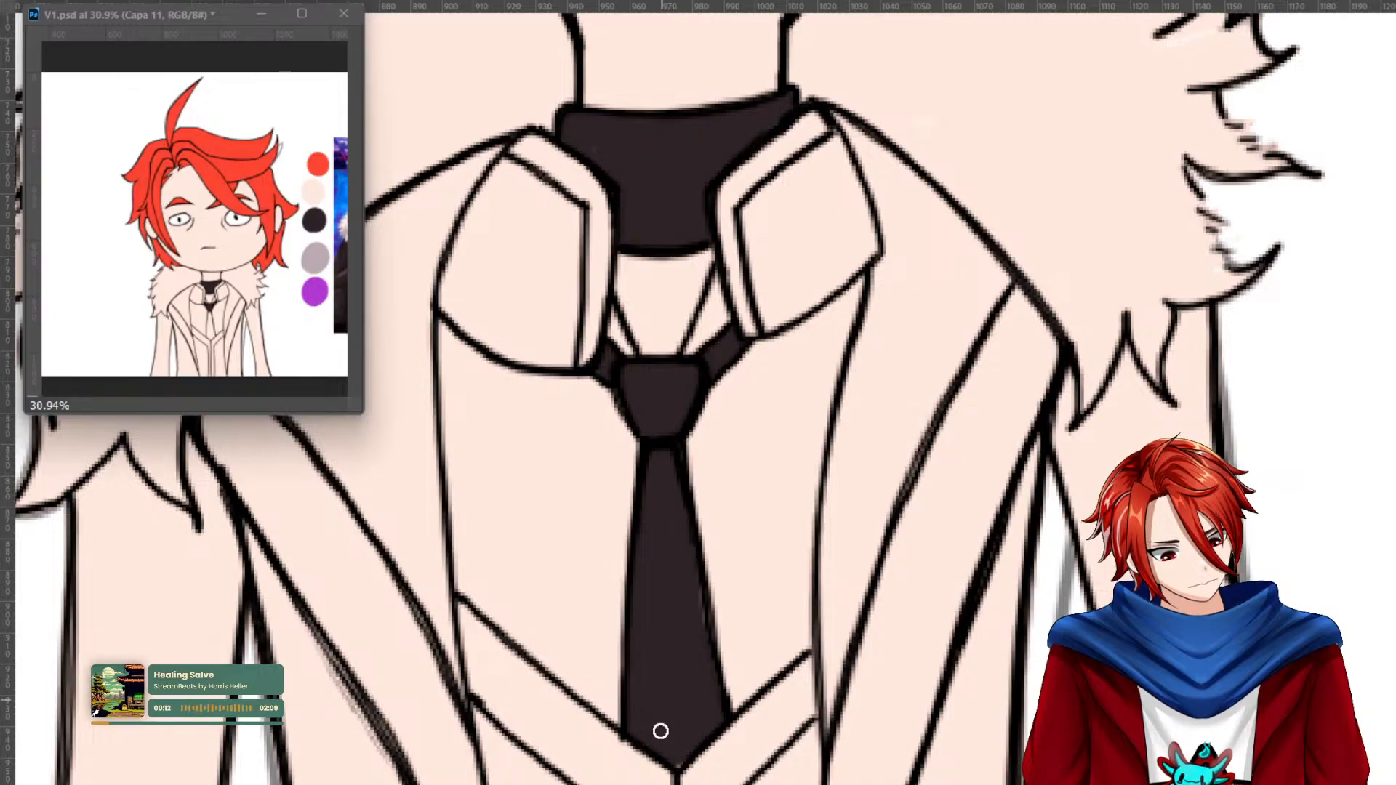
mouse_move(671, 762)
mouse_down()
mouse_move(701, 661)
mouse_move(680, 475)
mouse_up()
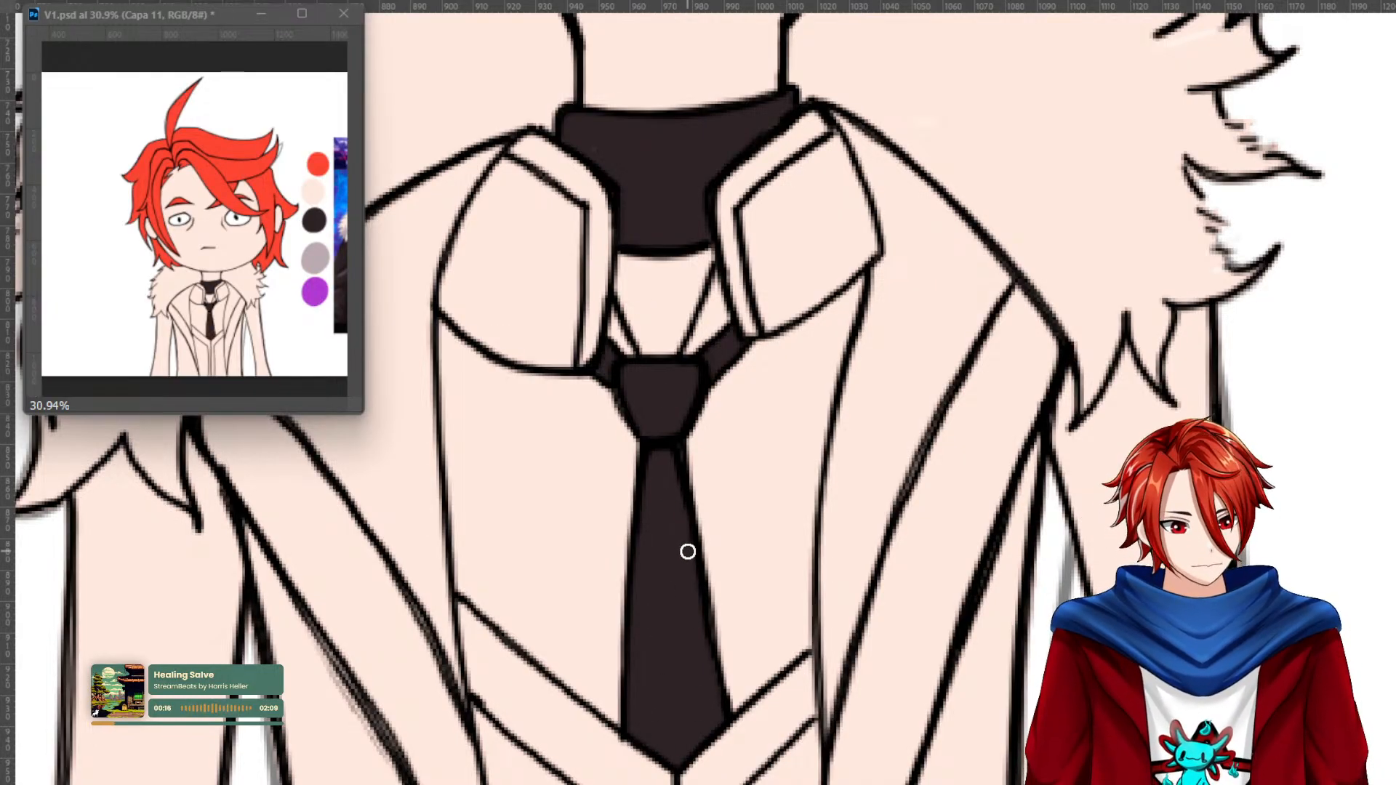
mouse_move(706, 251)
mouse_down()
mouse_move(667, 357)
mouse_move(626, 247)
mouse_move(627, 301)
mouse_up()
mouse_move(647, 333)
mouse_down()
mouse_move(677, 306)
mouse_move(699, 228)
mouse_up()
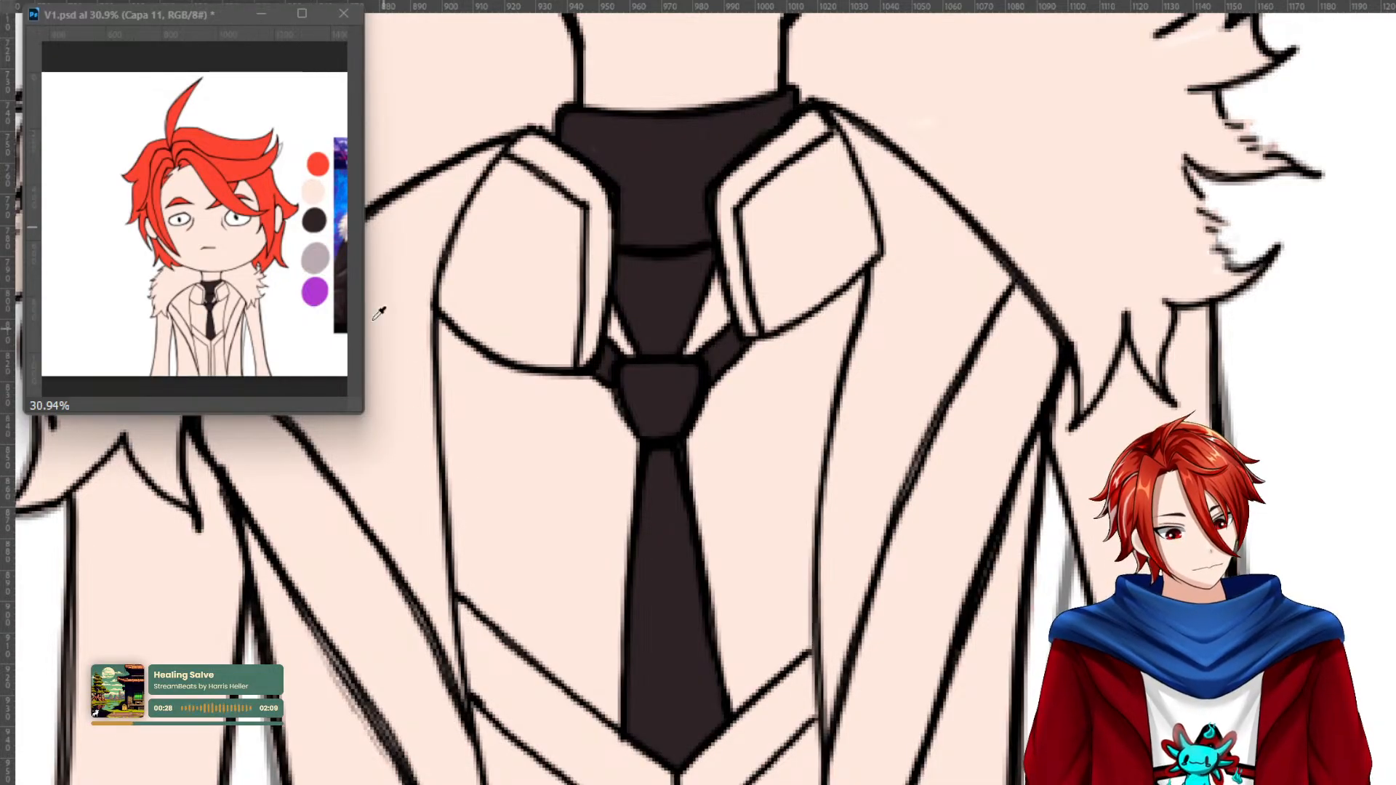
Sample the purple swatch and paint the inner trim of both shirt collar flaps with it.
mouse_move(822, 125)
mouse_down()
mouse_move(765, 152)
mouse_move(725, 195)
mouse_move(753, 336)
mouse_move(728, 207)
mouse_move(782, 146)
mouse_move(818, 130)
mouse_up()
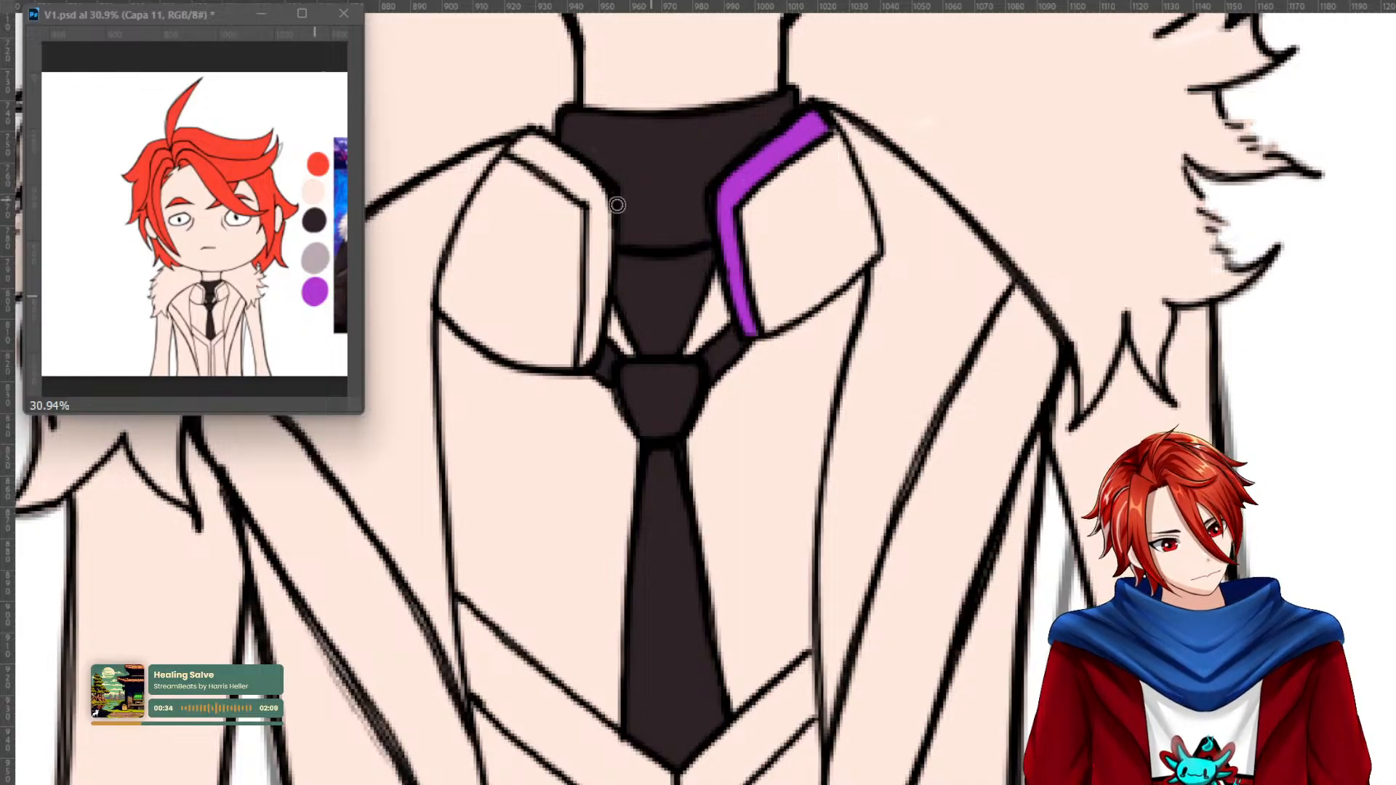
mouse_move(530, 149)
mouse_down()
mouse_move(593, 228)
mouse_move(586, 358)
mouse_move(601, 202)
mouse_move(533, 137)
mouse_move(527, 149)
mouse_move(604, 215)
mouse_move(598, 344)
mouse_up()
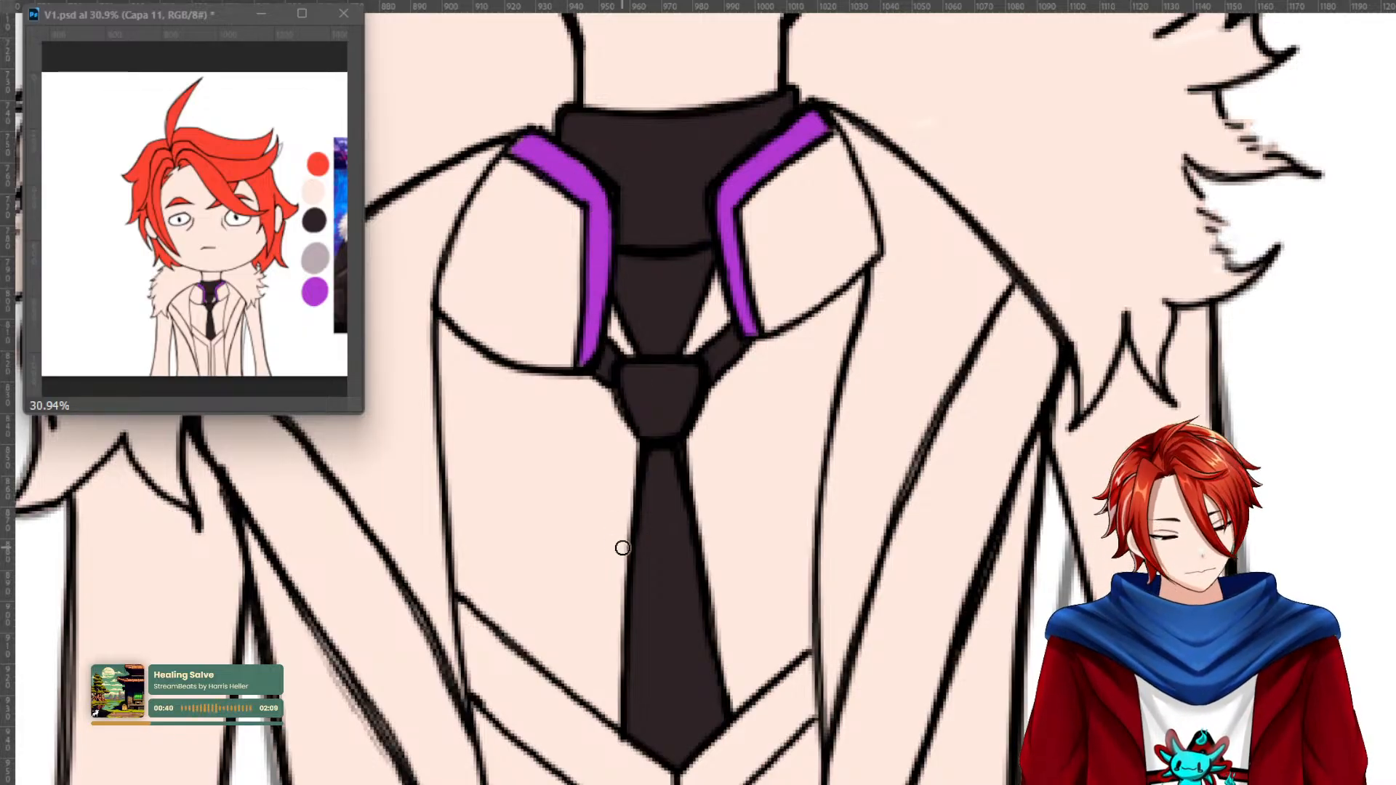
Outline the left collar flap, left shirt front and adjoining jacket lining in white, and fill their interiors white.
scroll(846, 295, left, 4)
scroll(846, 295, up, 1)
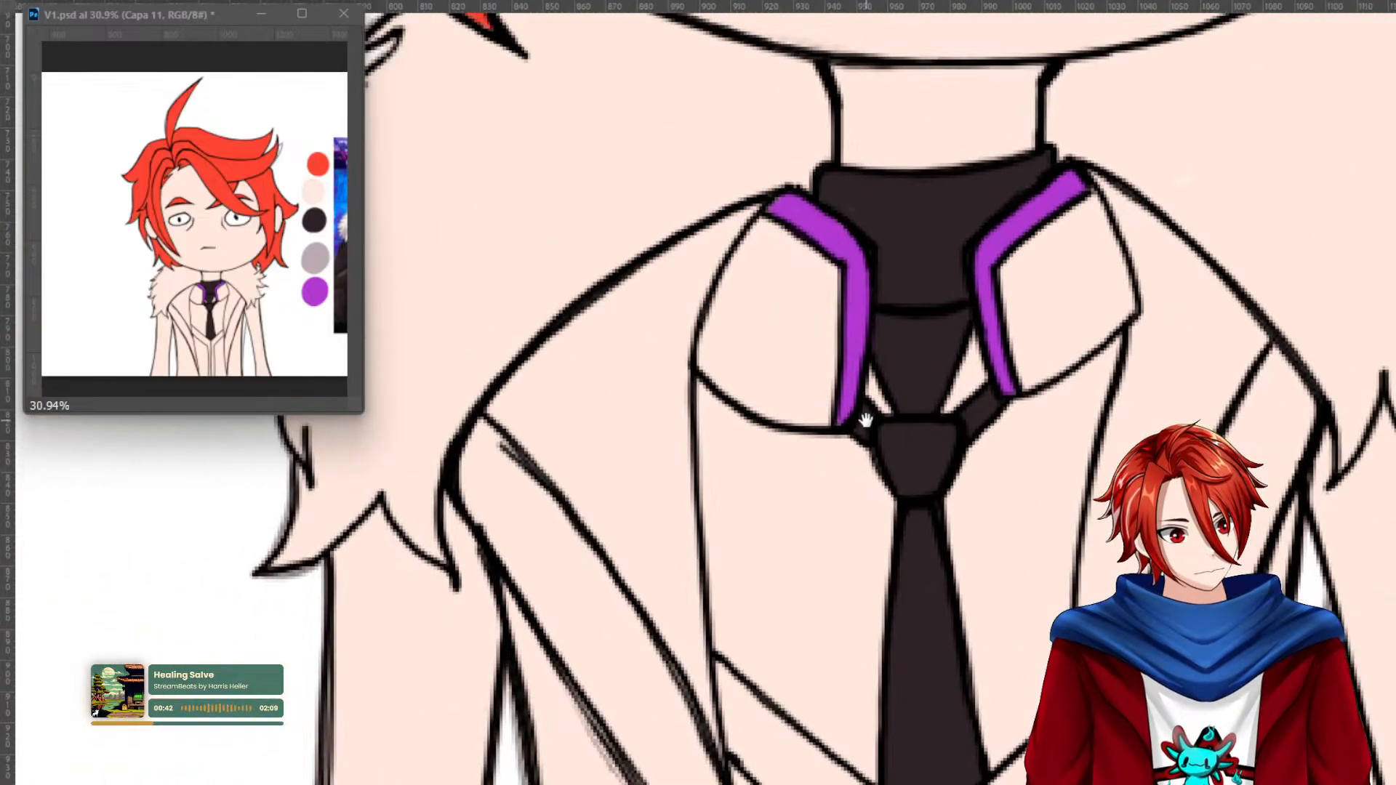
drag(832, 268, 824, 416)
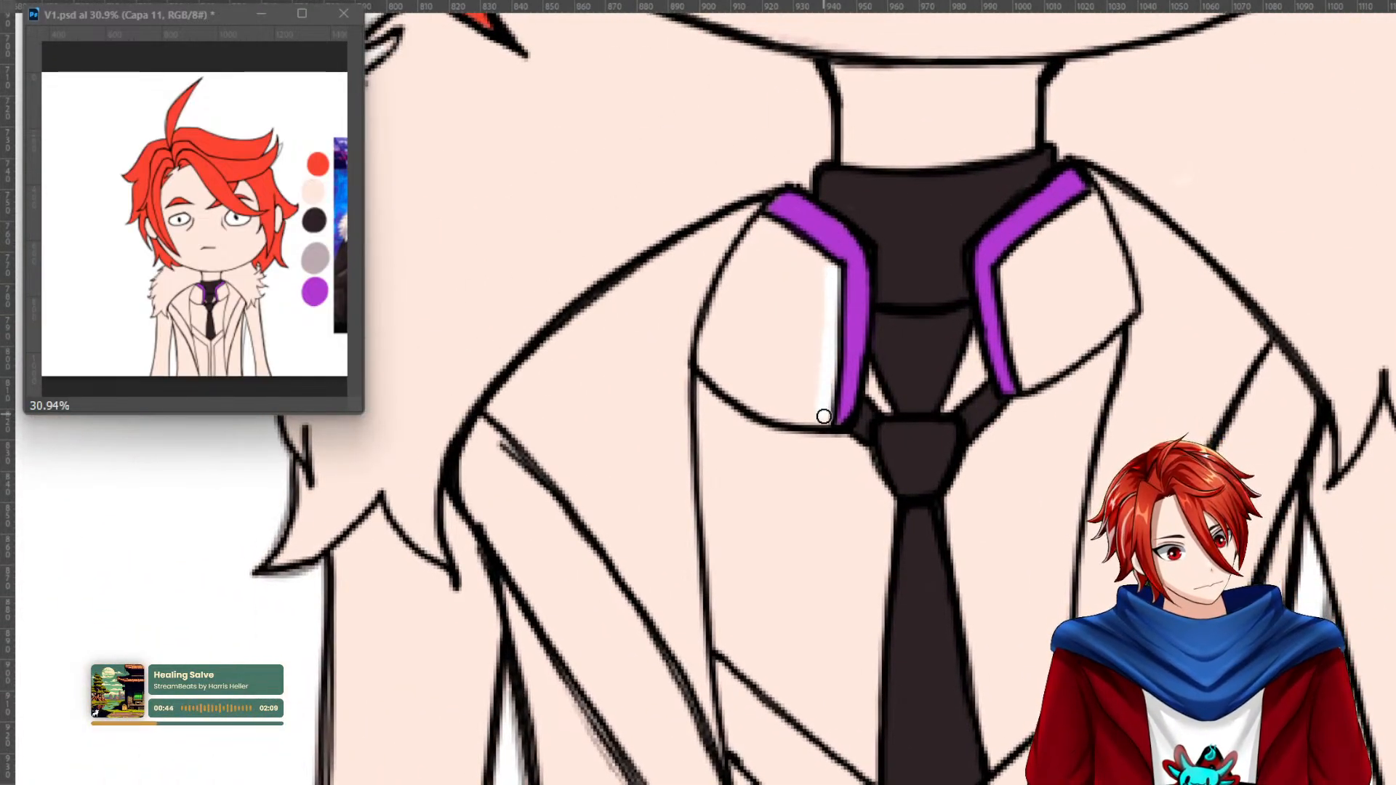
mouse_move(829, 270)
mouse_down()
mouse_move(754, 223)
mouse_move(756, 208)
mouse_move(742, 228)
mouse_move(756, 205)
mouse_move(587, 305)
mouse_move(497, 404)
mouse_move(639, 270)
mouse_move(722, 219)
mouse_move(496, 409)
mouse_move(624, 570)
mouse_move(726, 749)
mouse_move(809, 620)
mouse_move(724, 374)
mouse_move(639, 549)
mouse_move(623, 629)
mouse_move(593, 296)
mouse_move(614, 185)
mouse_up()
key(ctrl+z)
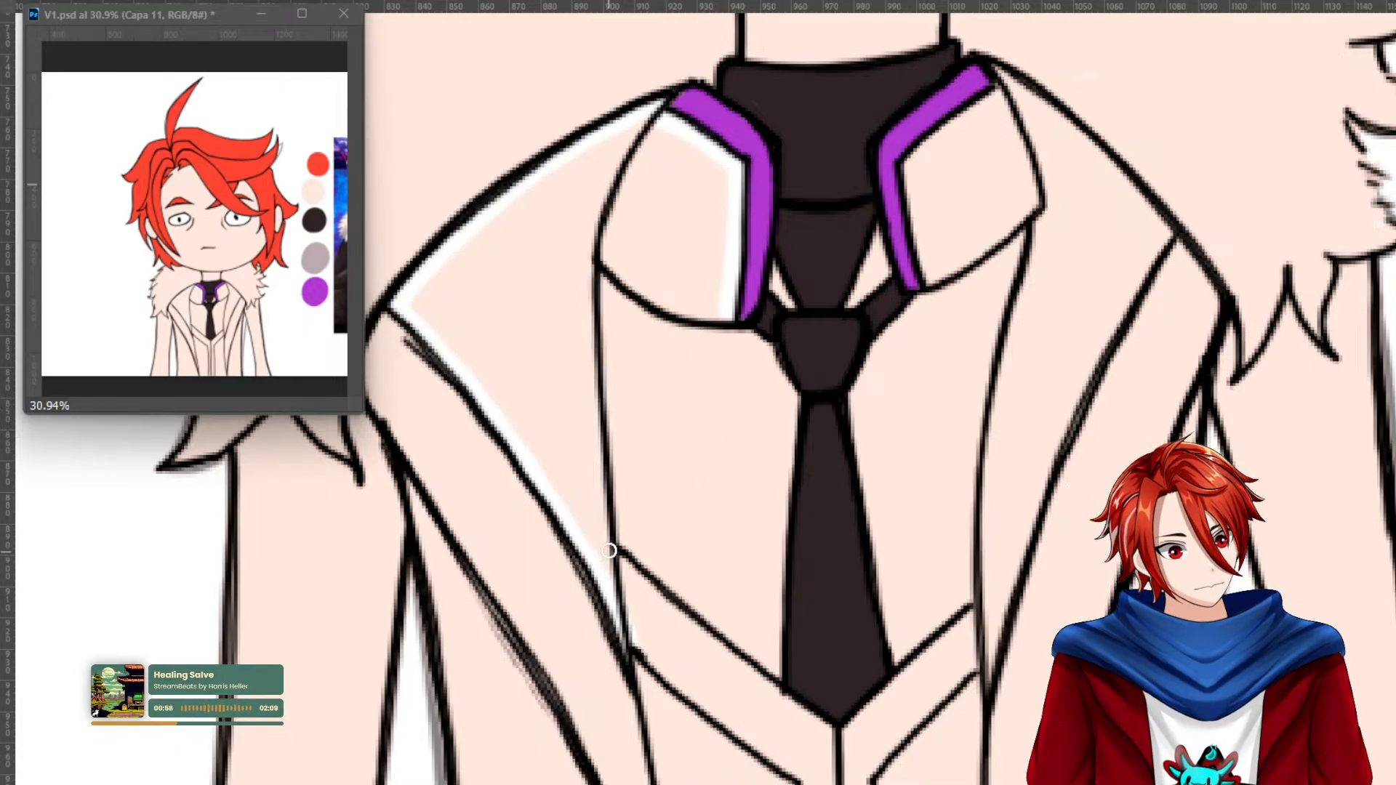
mouse_move(617, 544)
mouse_down()
mouse_move(773, 671)
mouse_move(644, 550)
mouse_up()
mouse_move(768, 657)
mouse_down()
mouse_move(771, 481)
mouse_move(782, 405)
mouse_move(775, 503)
mouse_move(790, 408)
mouse_move(738, 335)
mouse_up()
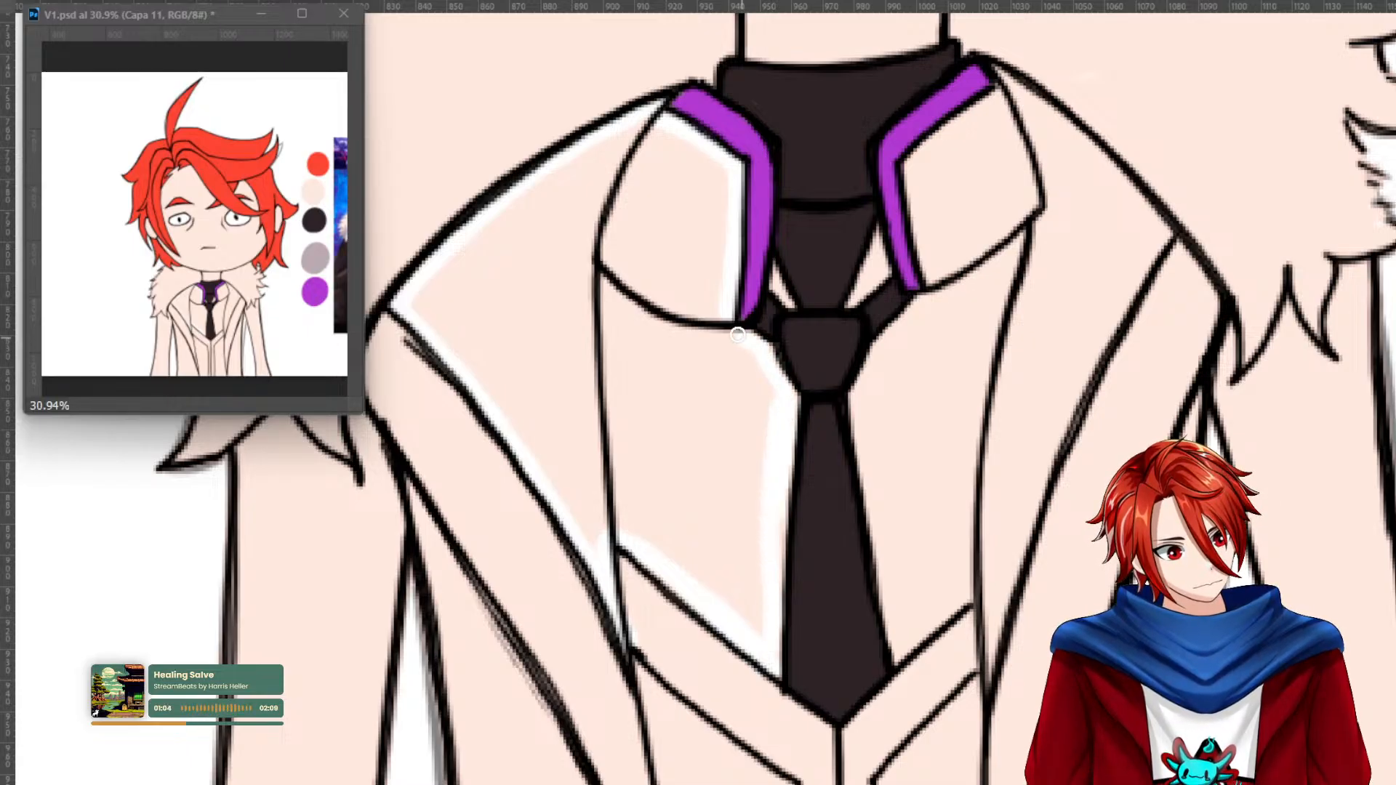
click(720, 460)
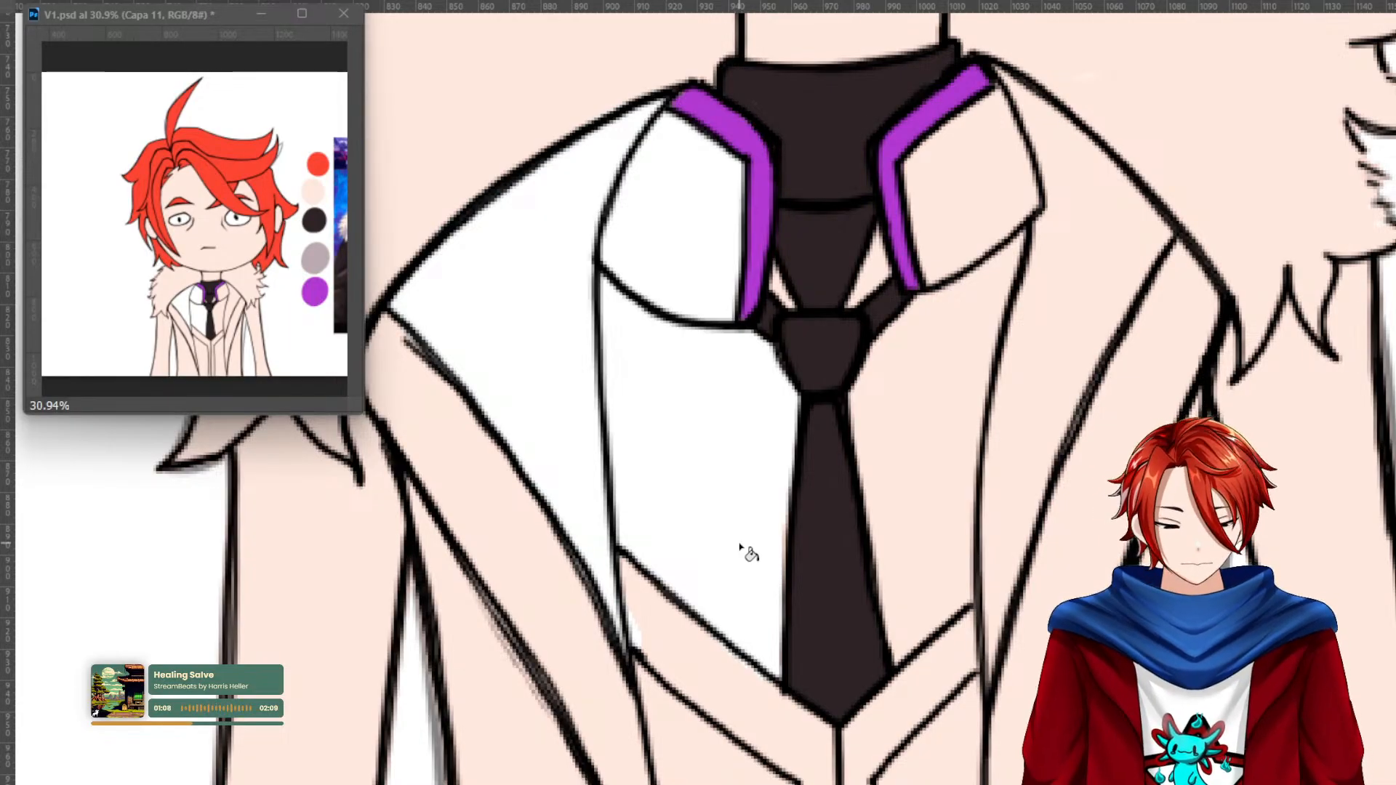
Paint the small gaps beside the tie knot, the right collar flap and the right shirt front white.
key(b)
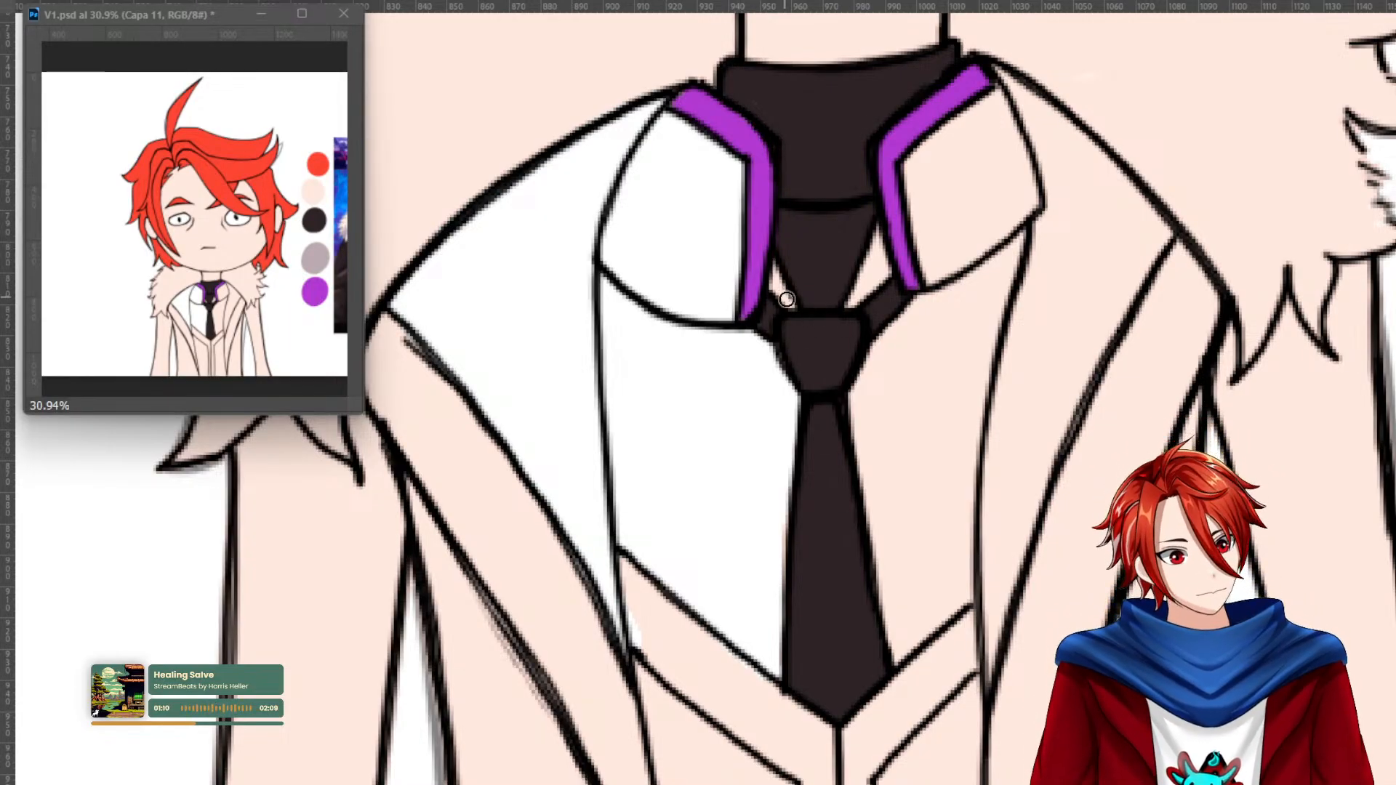
drag(879, 237, 855, 301)
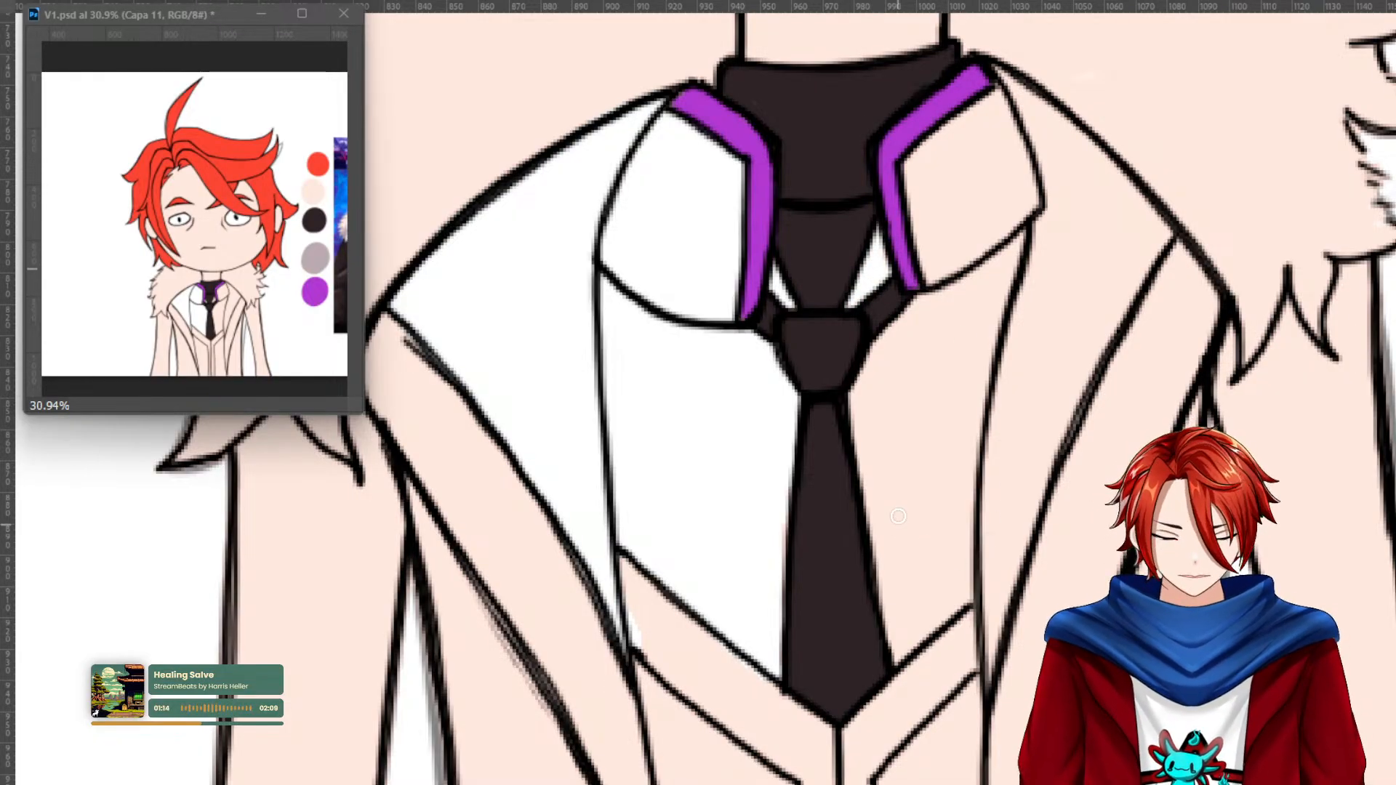
mouse_move(909, 170)
mouse_down()
mouse_move(931, 274)
mouse_move(914, 159)
mouse_move(998, 95)
mouse_move(1033, 206)
mouse_move(979, 385)
mouse_move(966, 585)
mouse_move(973, 464)
mouse_move(1016, 257)
mouse_move(944, 575)
mouse_move(964, 595)
mouse_move(900, 655)
mouse_move(852, 402)
mouse_move(941, 277)
mouse_up()
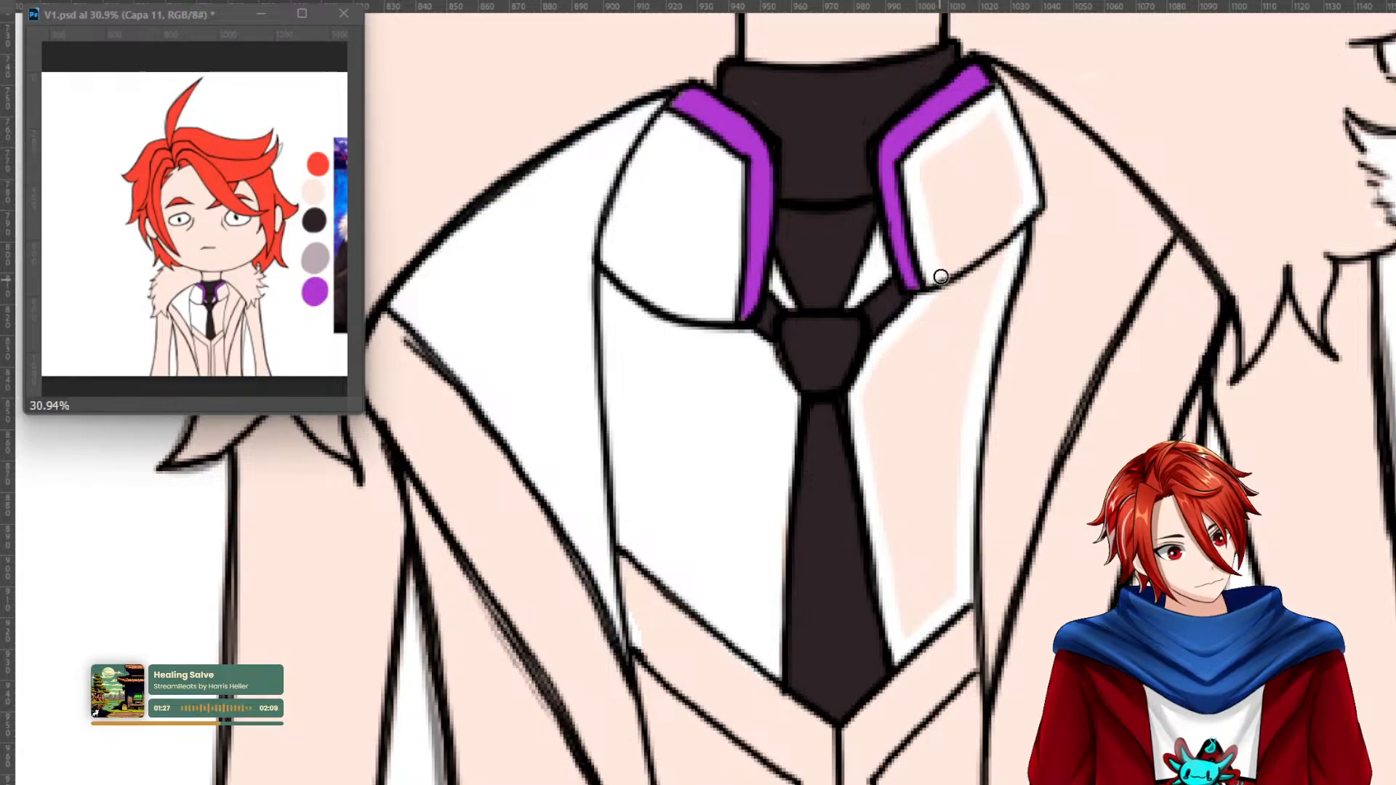
click(936, 427)
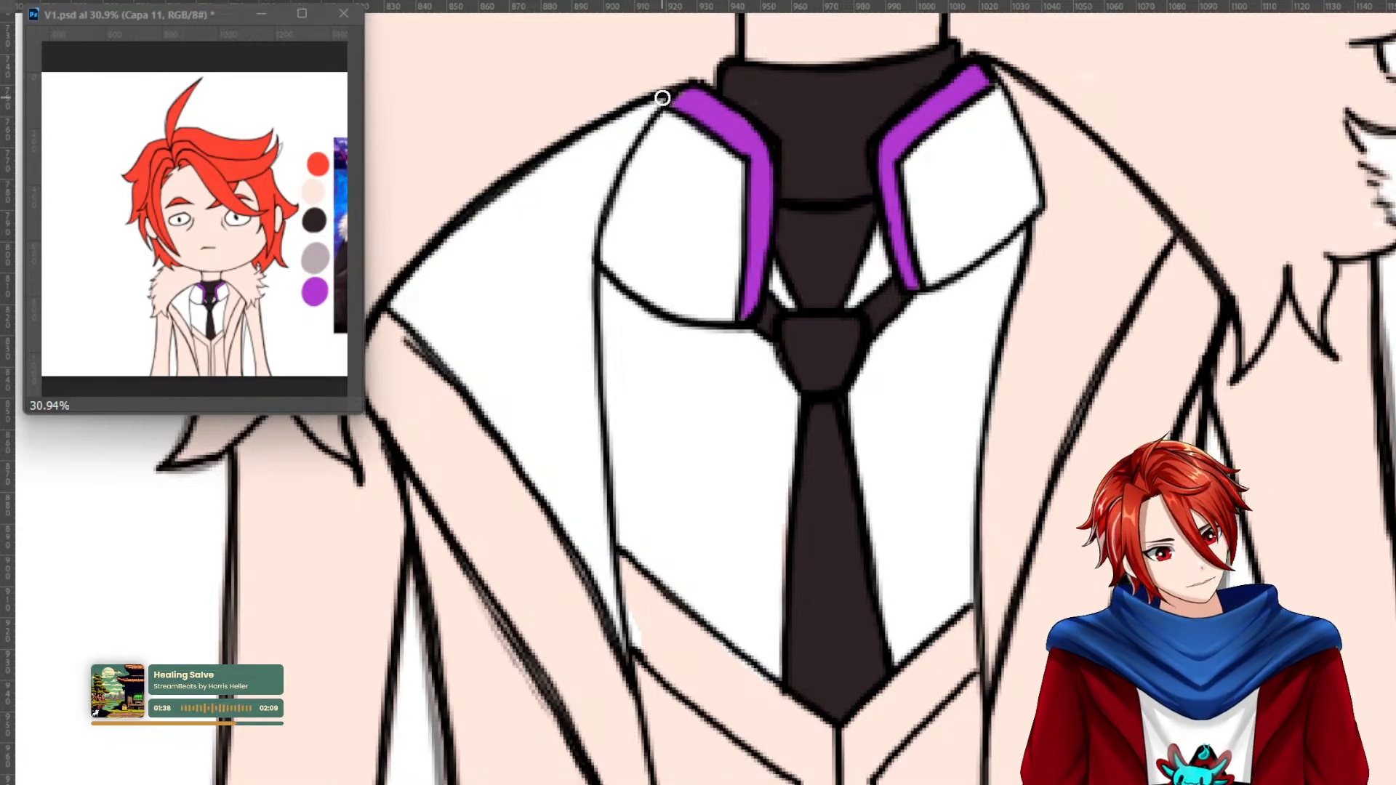
Outline the left jacket lining in the dark colour, fill its interior and paint over the pale seam left by the fill.
drag(660, 101, 611, 164)
mouse_move(643, 115)
mouse_down()
mouse_move(592, 235)
mouse_move(575, 370)
mouse_move(618, 631)
mouse_move(589, 277)
mouse_move(588, 492)
mouse_move(623, 658)
mouse_up()
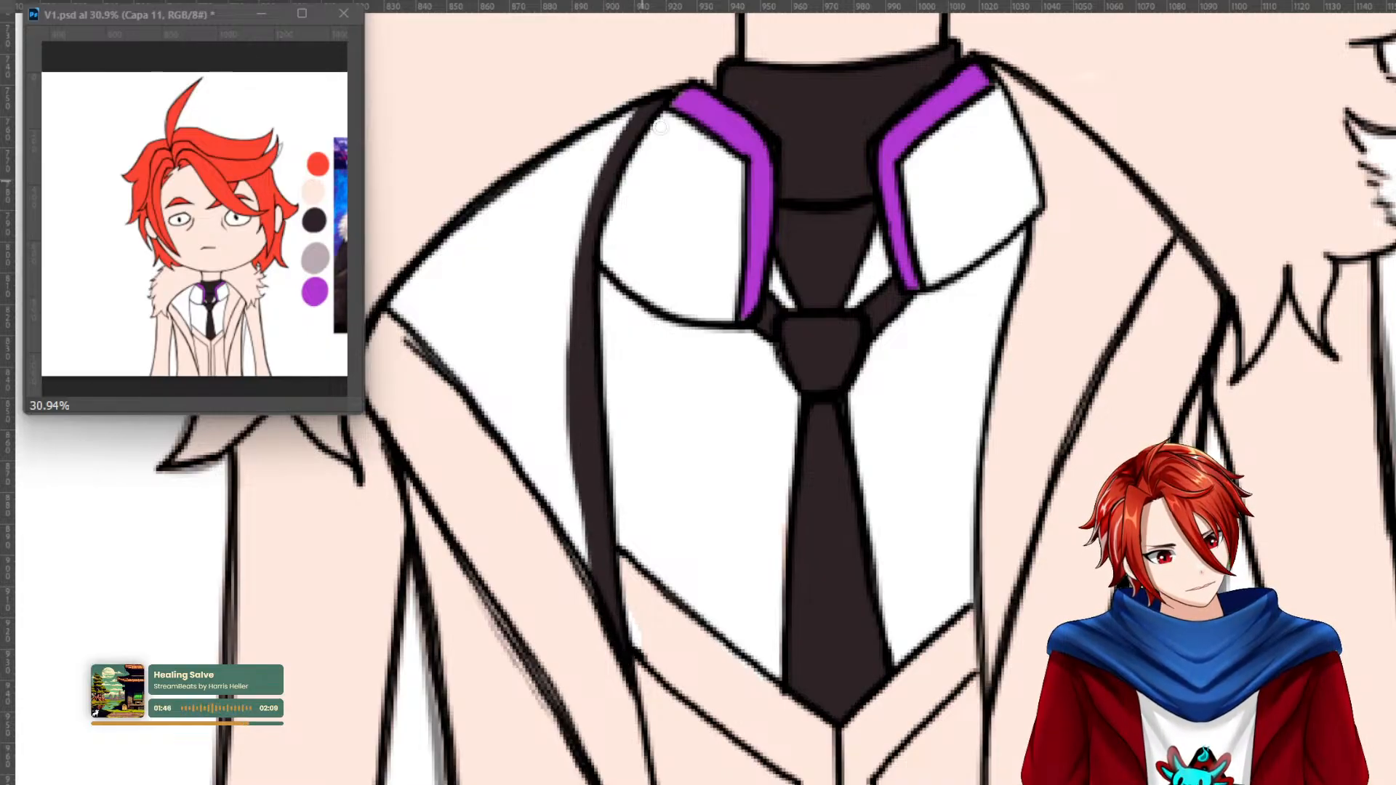
mouse_move(639, 109)
mouse_down()
mouse_move(524, 180)
mouse_move(398, 304)
mouse_move(456, 362)
mouse_move(591, 572)
mouse_move(406, 298)
mouse_move(406, 309)
mouse_move(472, 236)
mouse_move(611, 143)
mouse_up()
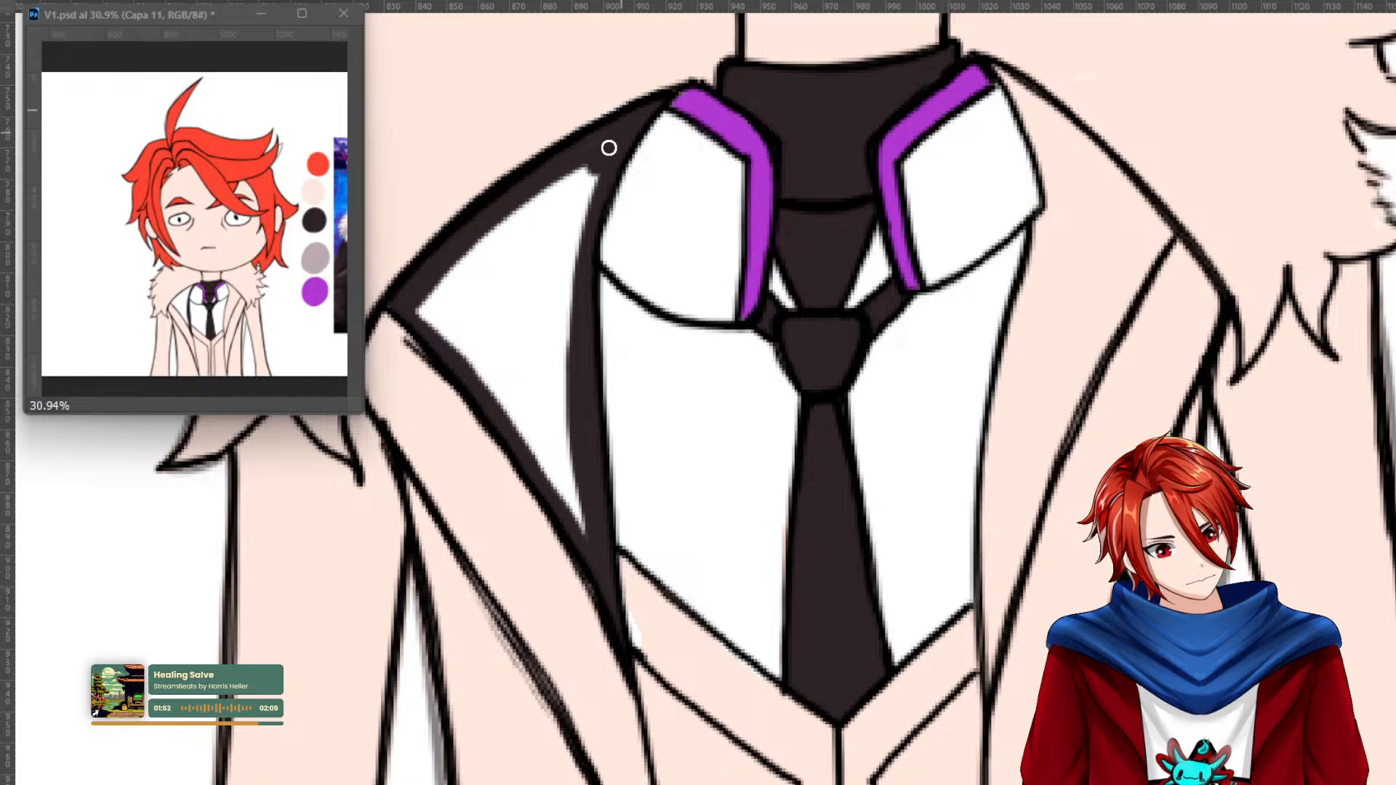
key(g)
click(568, 317)
key(b)
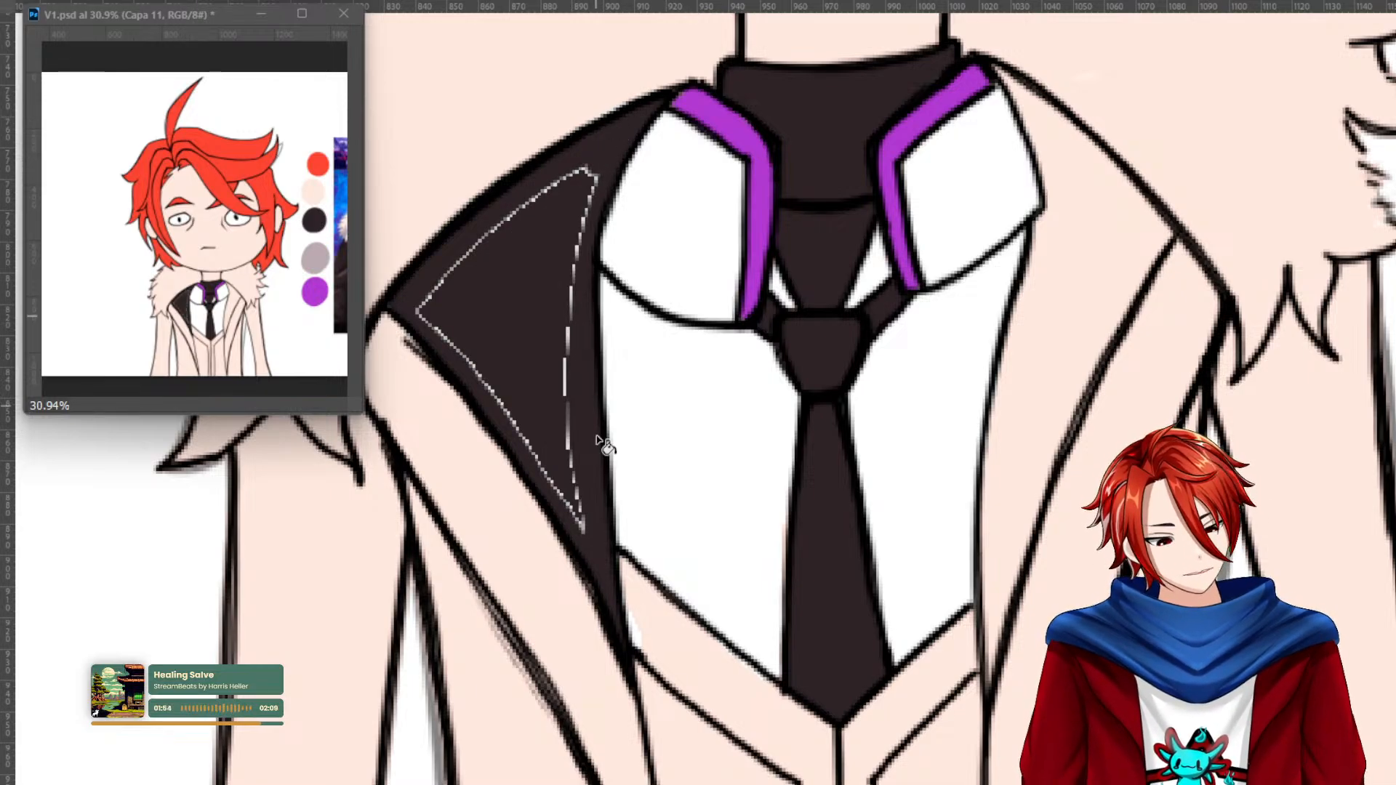
mouse_move(580, 518)
mouse_down()
mouse_move(563, 378)
mouse_move(599, 177)
mouse_up()
mouse_move(582, 539)
mouse_down()
mouse_move(473, 371)
mouse_move(477, 240)
mouse_move(569, 181)
mouse_up()
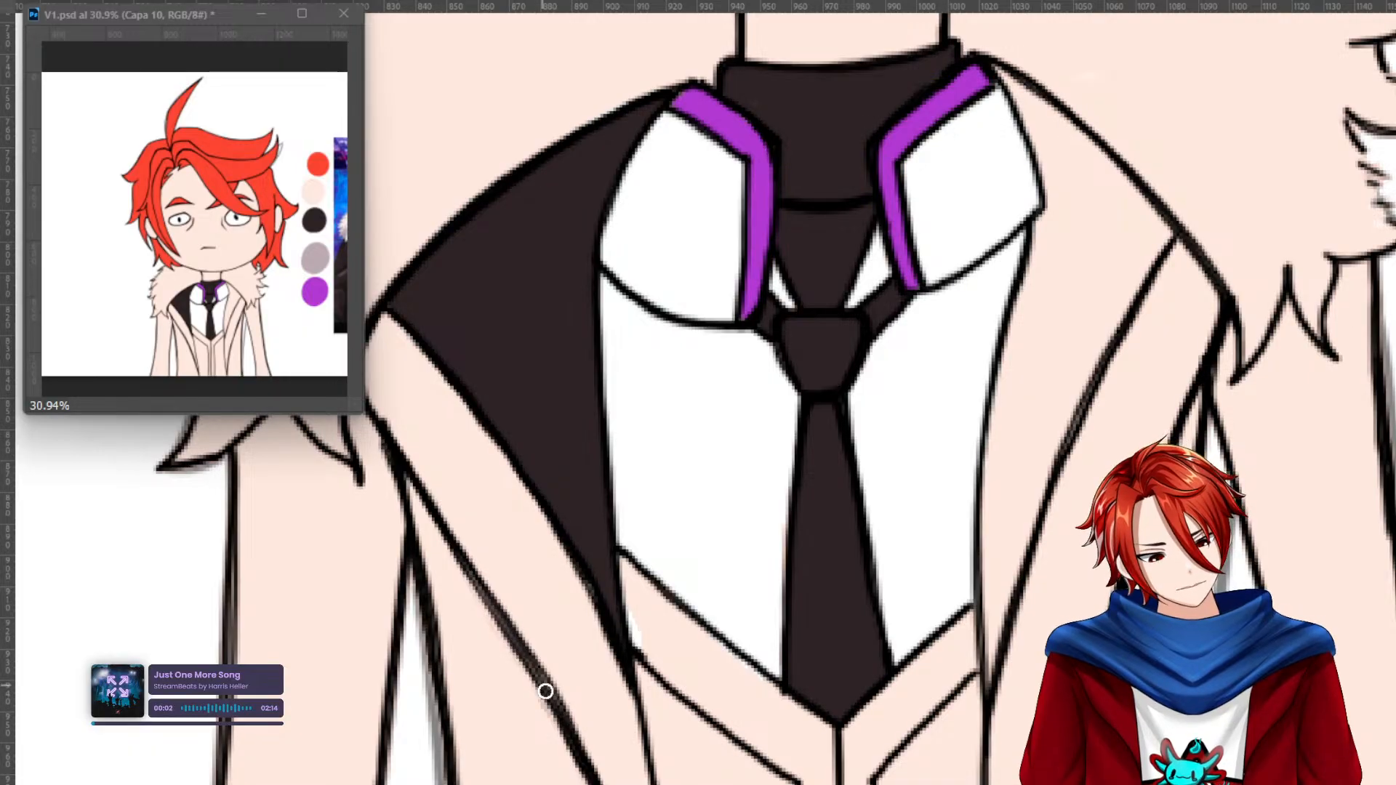
Redraw the sketchy coat fold line below the left shoulder as a solid black line on the Capa 10 layer.
drag(555, 703, 428, 505)
key(ctrl+z)
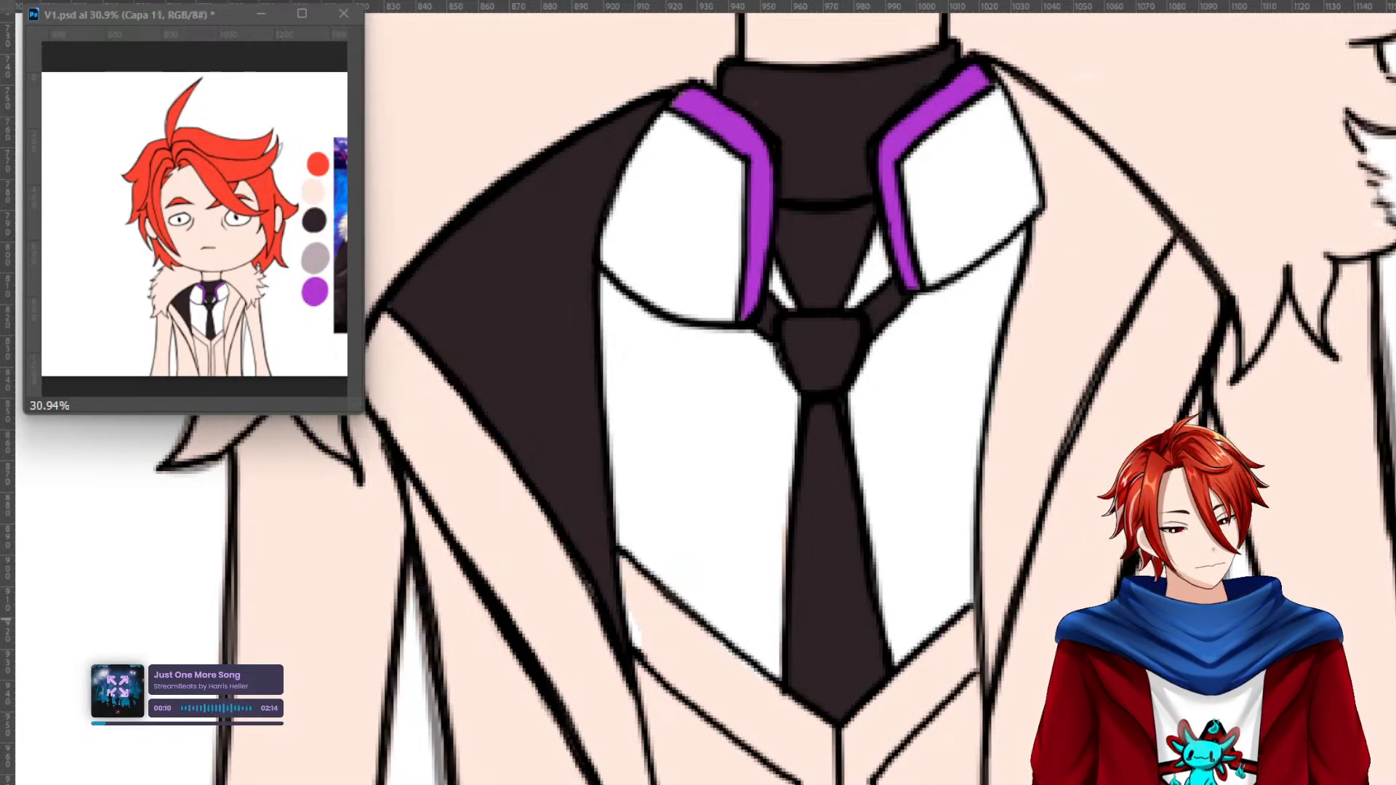
Sample the purple swatch and trace the inner edges of the vest's V-shaped trim and its two vertical bands.
alt+click(322, 291)
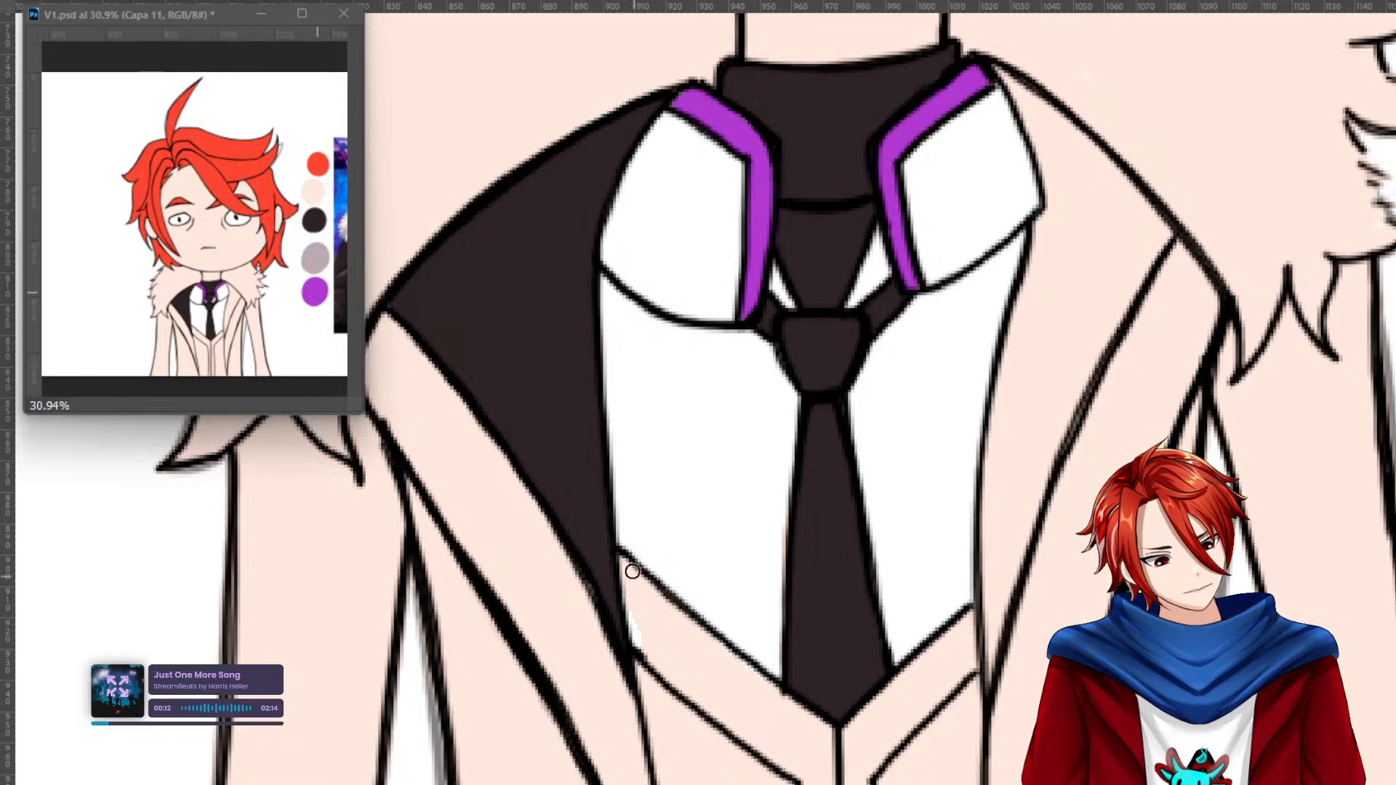
mouse_move(624, 559)
mouse_down()
mouse_move(637, 651)
mouse_move(645, 581)
mouse_move(625, 567)
mouse_move(705, 647)
mouse_move(832, 733)
mouse_move(631, 565)
mouse_up()
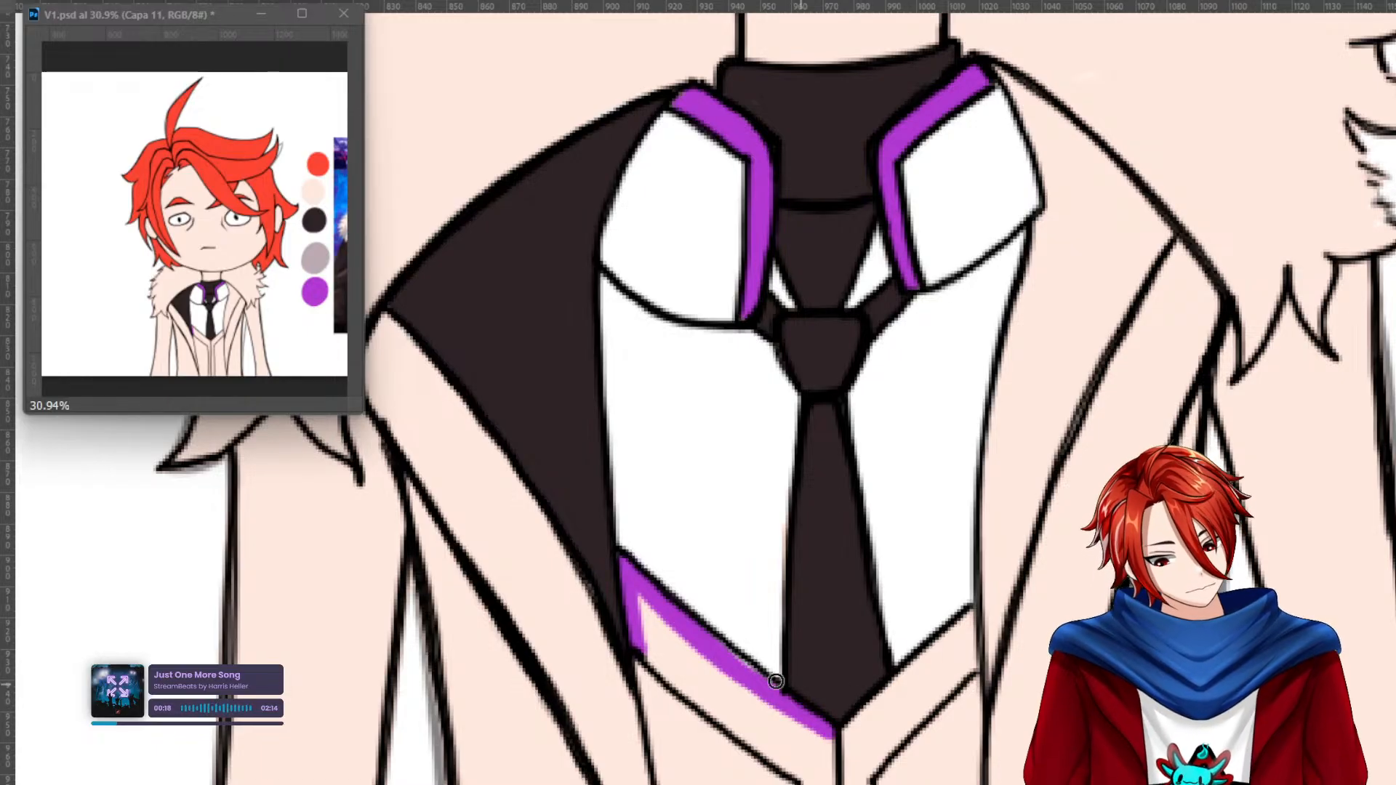
mouse_move(843, 734)
mouse_down()
mouse_move(964, 618)
mouse_move(971, 670)
mouse_move(865, 781)
mouse_up()
mouse_move(865, 781)
mouse_down()
mouse_move(912, 716)
mouse_move(918, 416)
mouse_move(871, 292)
mouse_up()
key(space)
drag(851, 292, 852, 655)
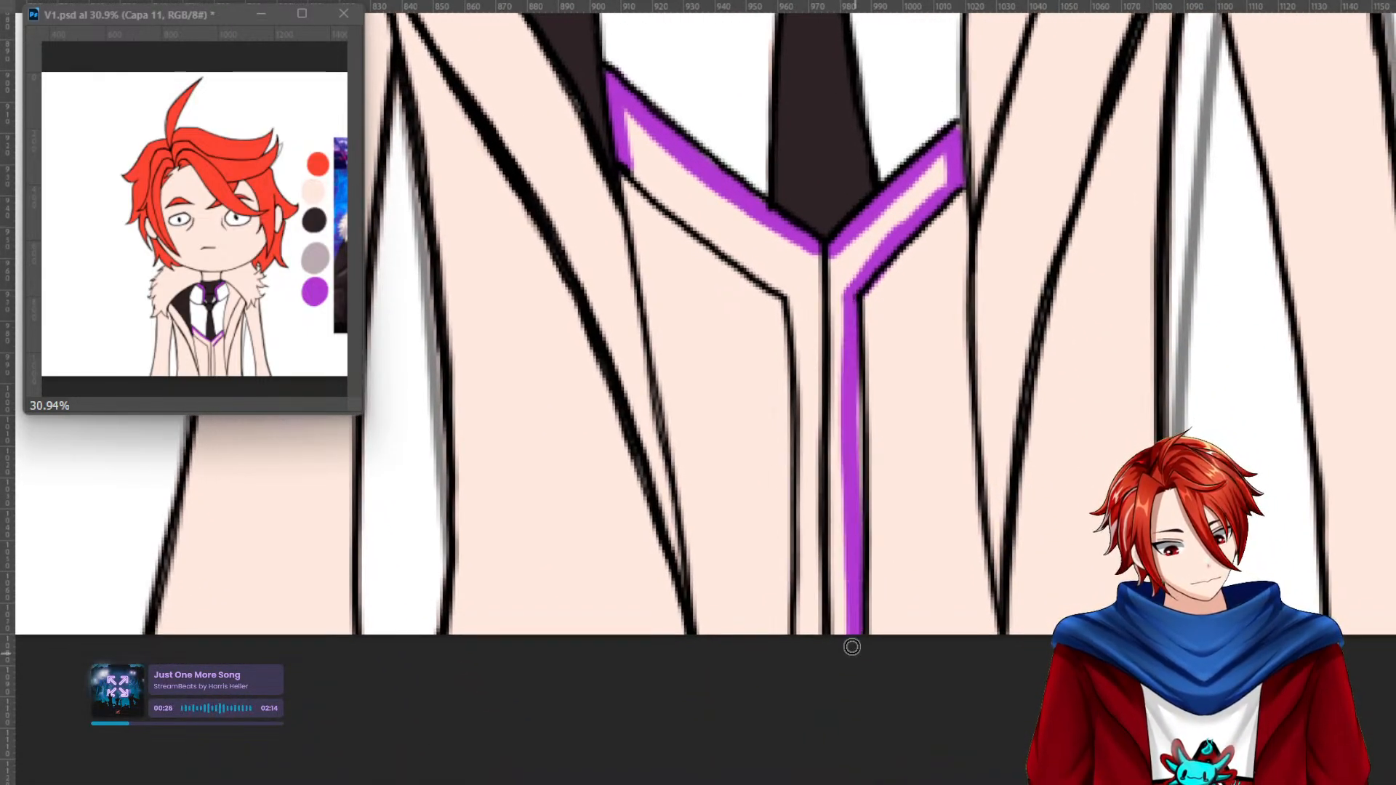
drag(793, 312, 806, 658)
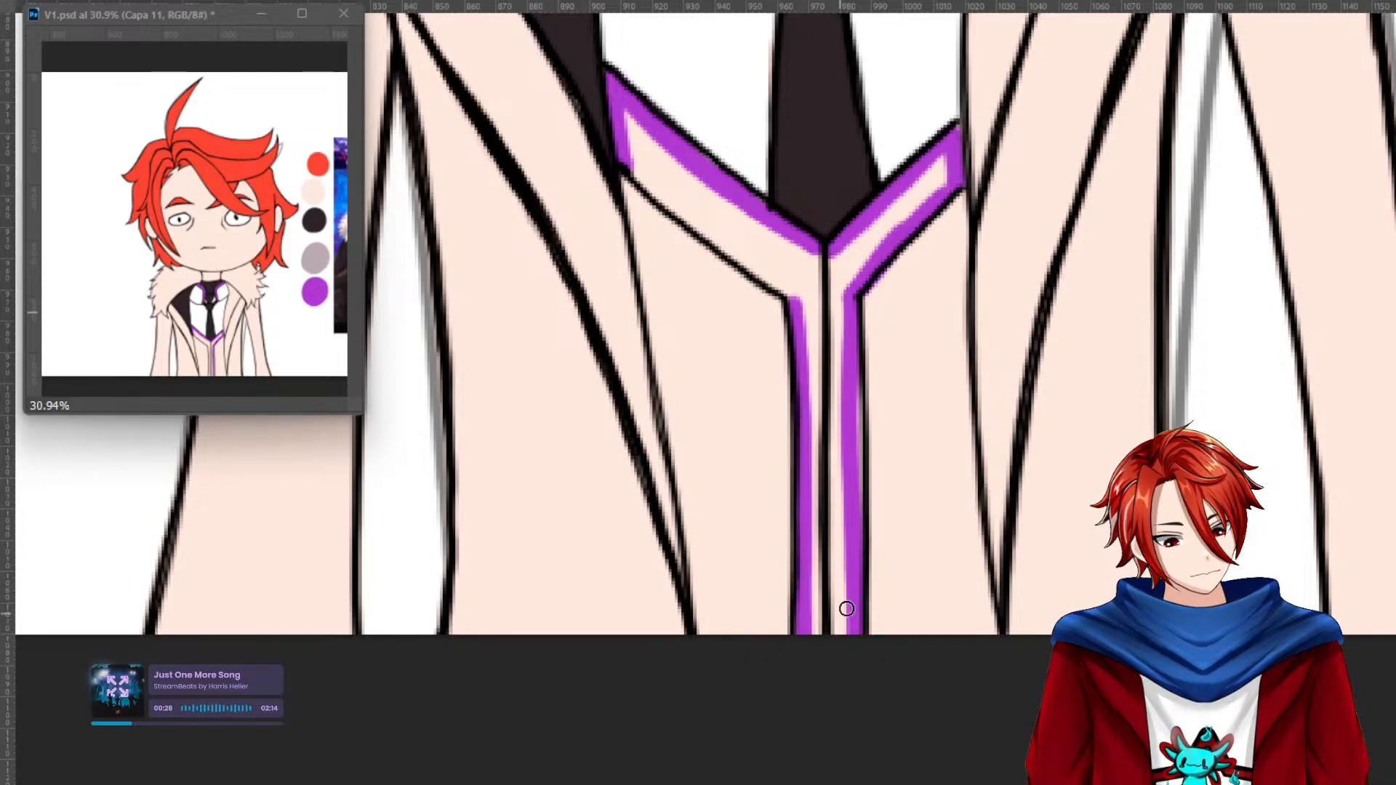
drag(857, 410, 854, 536)
mouse_move(800, 330)
mouse_down()
mouse_move(782, 290)
mouse_move(631, 166)
mouse_move(689, 213)
mouse_up()
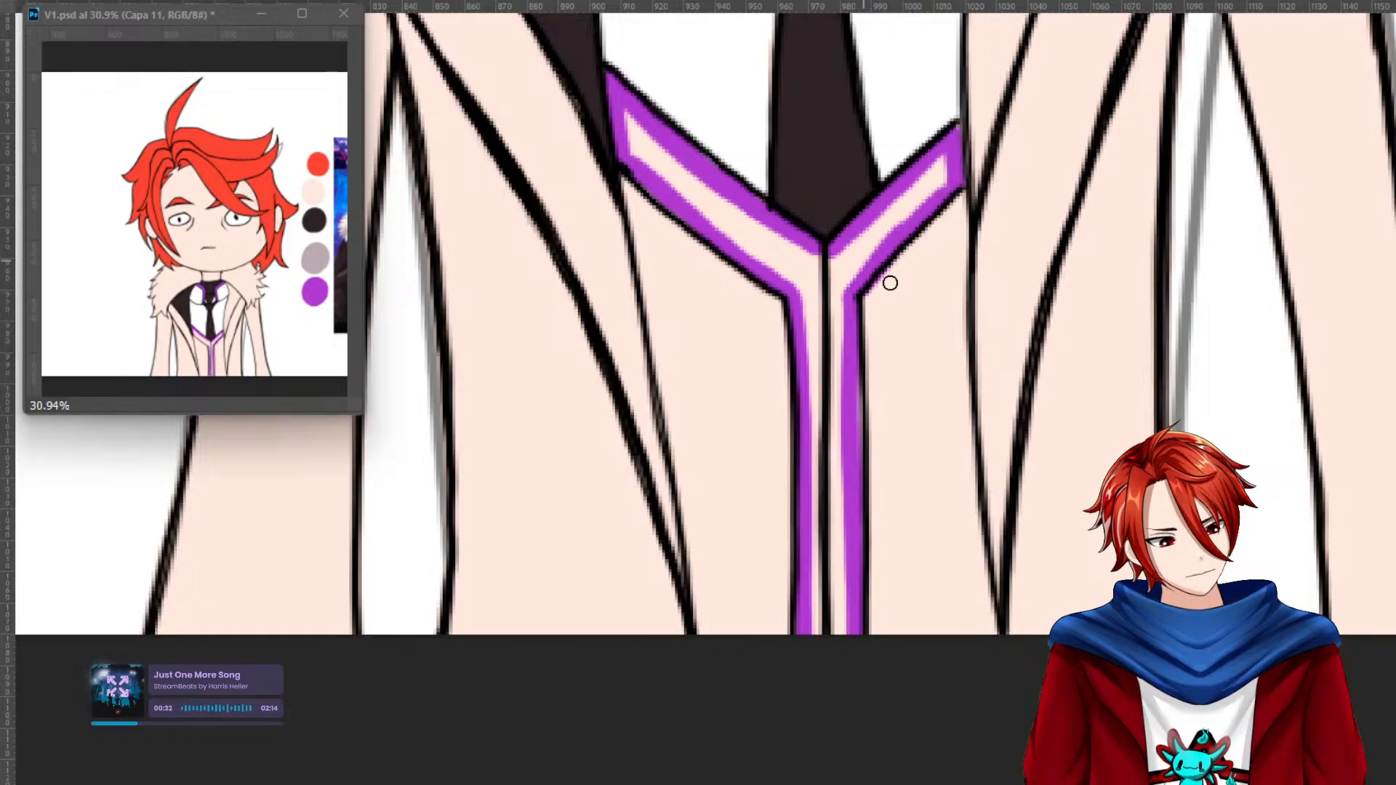
Fill the inside of the vest trim with purple and paint over the pale seams left by the fill.
key(g)
click(816, 294)
click(839, 268)
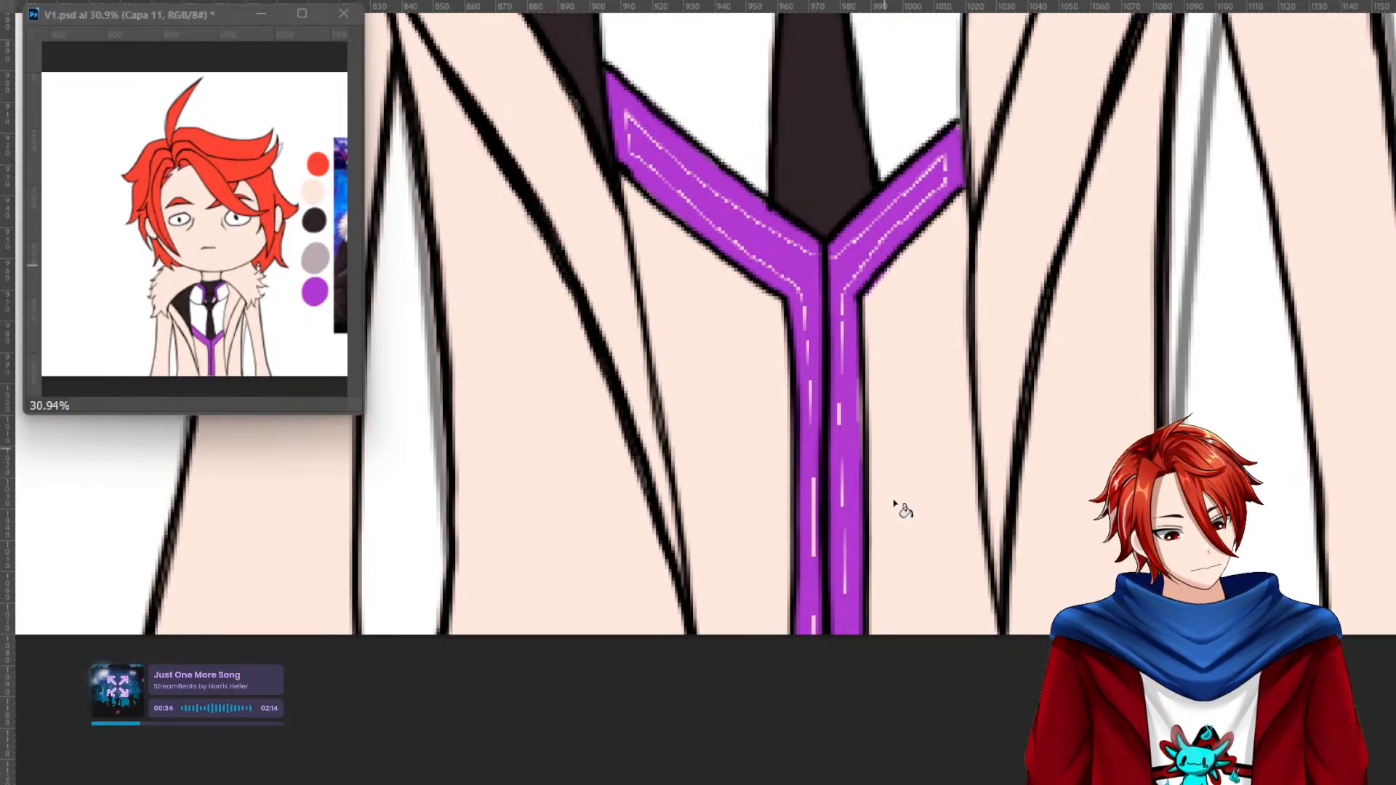
key(b)
mouse_move(835, 303)
mouse_down()
mouse_move(841, 615)
mouse_move(811, 363)
mouse_move(826, 641)
mouse_up()
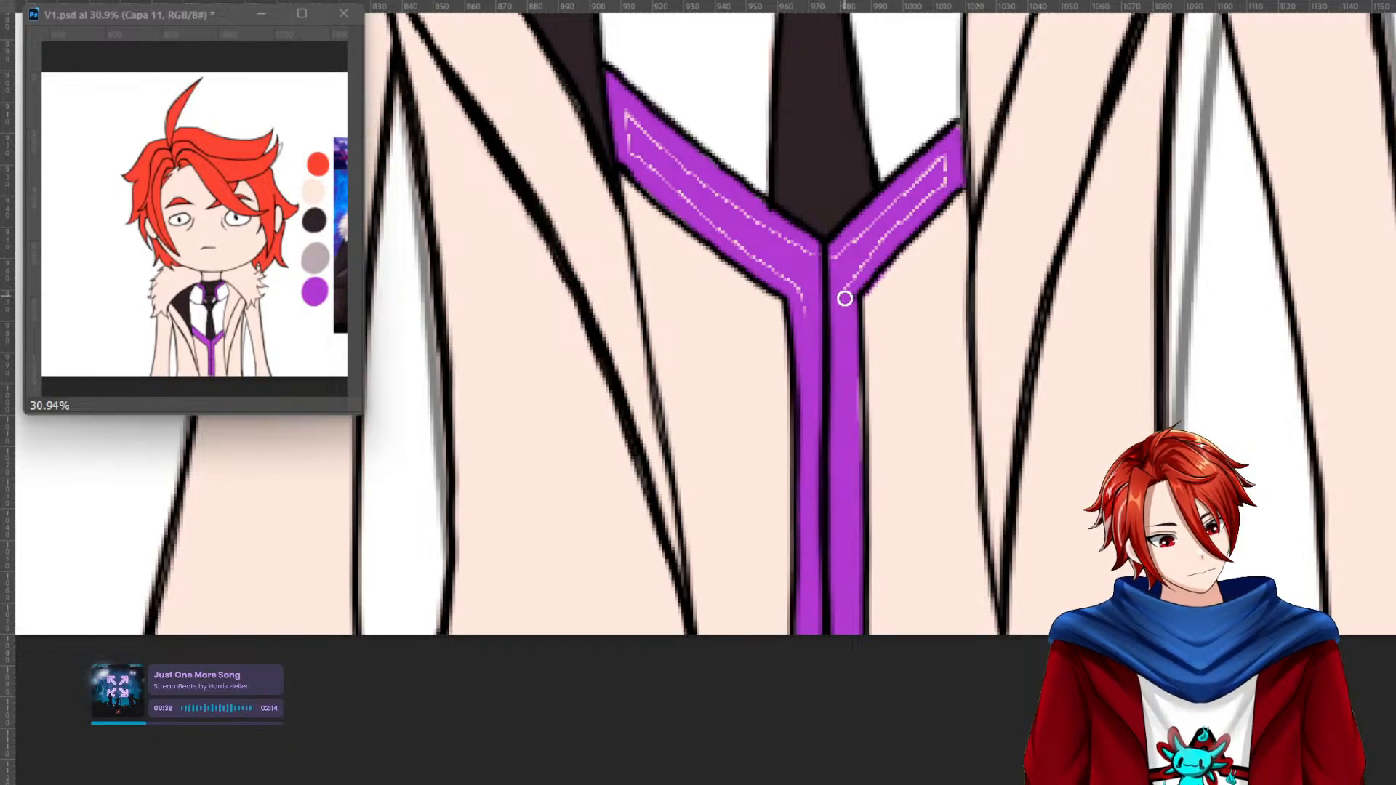
mouse_move(836, 299)
mouse_down()
mouse_move(931, 193)
mouse_move(931, 172)
mouse_move(832, 264)
mouse_move(679, 150)
mouse_move(632, 134)
mouse_move(827, 323)
mouse_up()
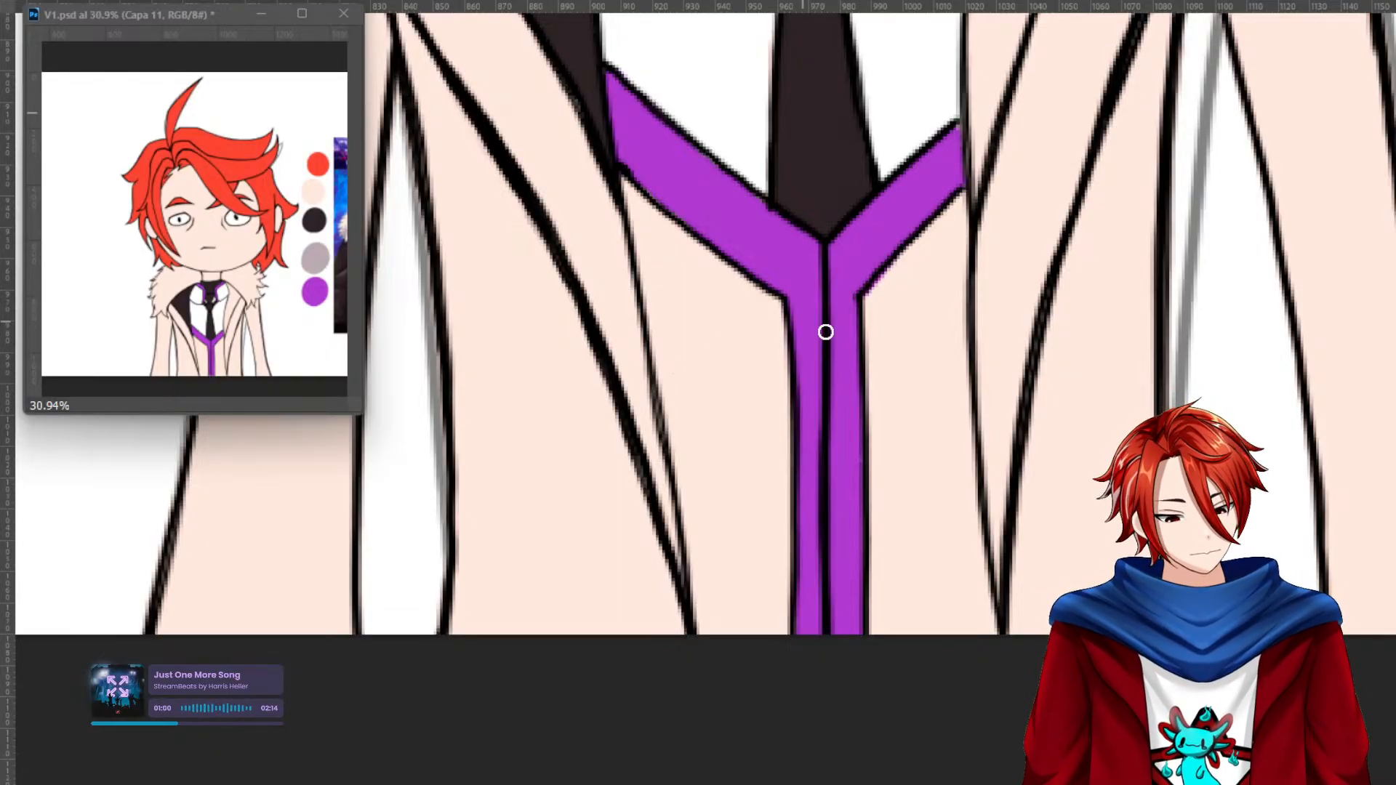
Sample the dark swatch, outline and fill the right jacket lining with it, and cover the pale seam around the fill.
alt+click(314, 221)
drag(1084, 194, 842, 679)
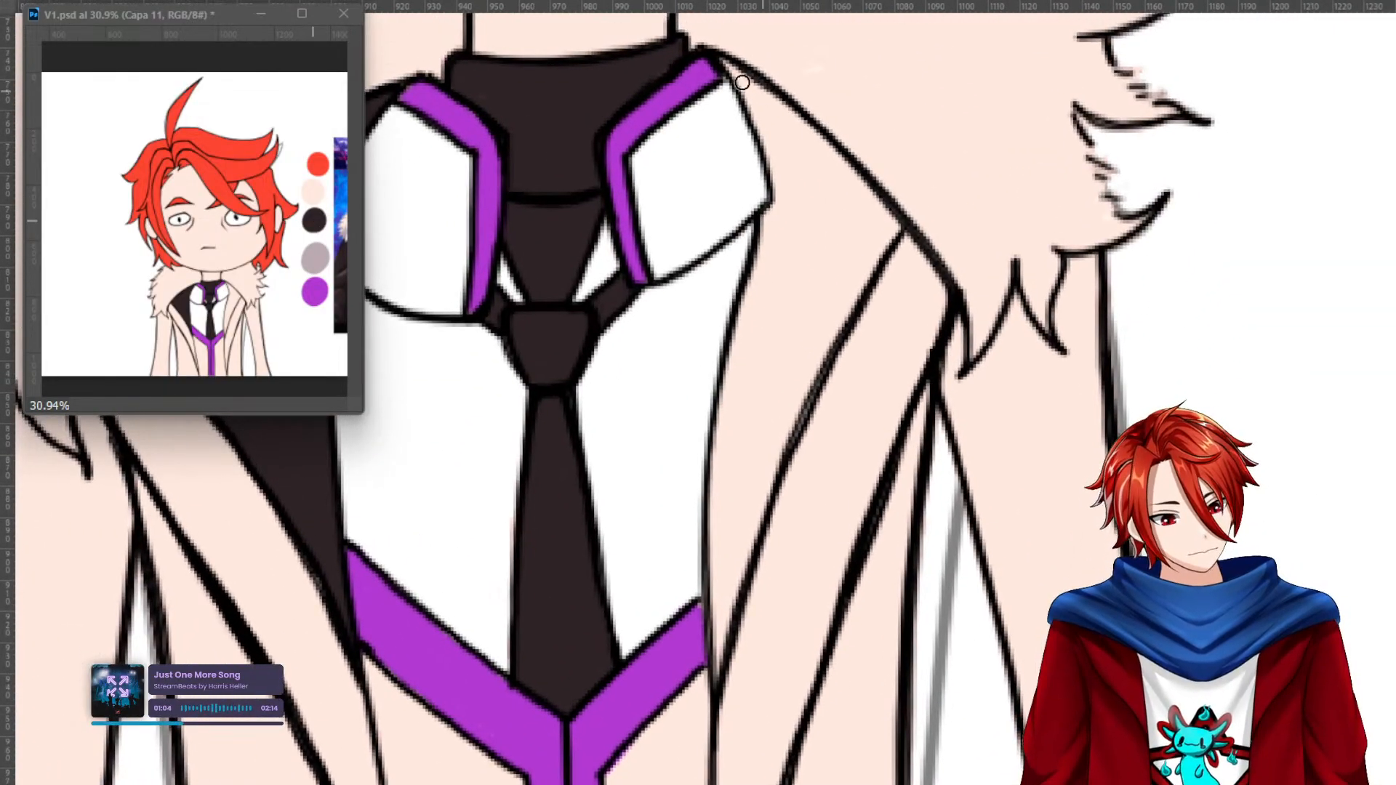
mouse_move(725, 63)
mouse_down()
mouse_move(826, 141)
mouse_move(891, 218)
mouse_move(853, 184)
mouse_up()
mouse_move(725, 58)
mouse_down()
mouse_move(784, 208)
mouse_move(765, 223)
mouse_move(712, 457)
mouse_move(716, 684)
mouse_up()
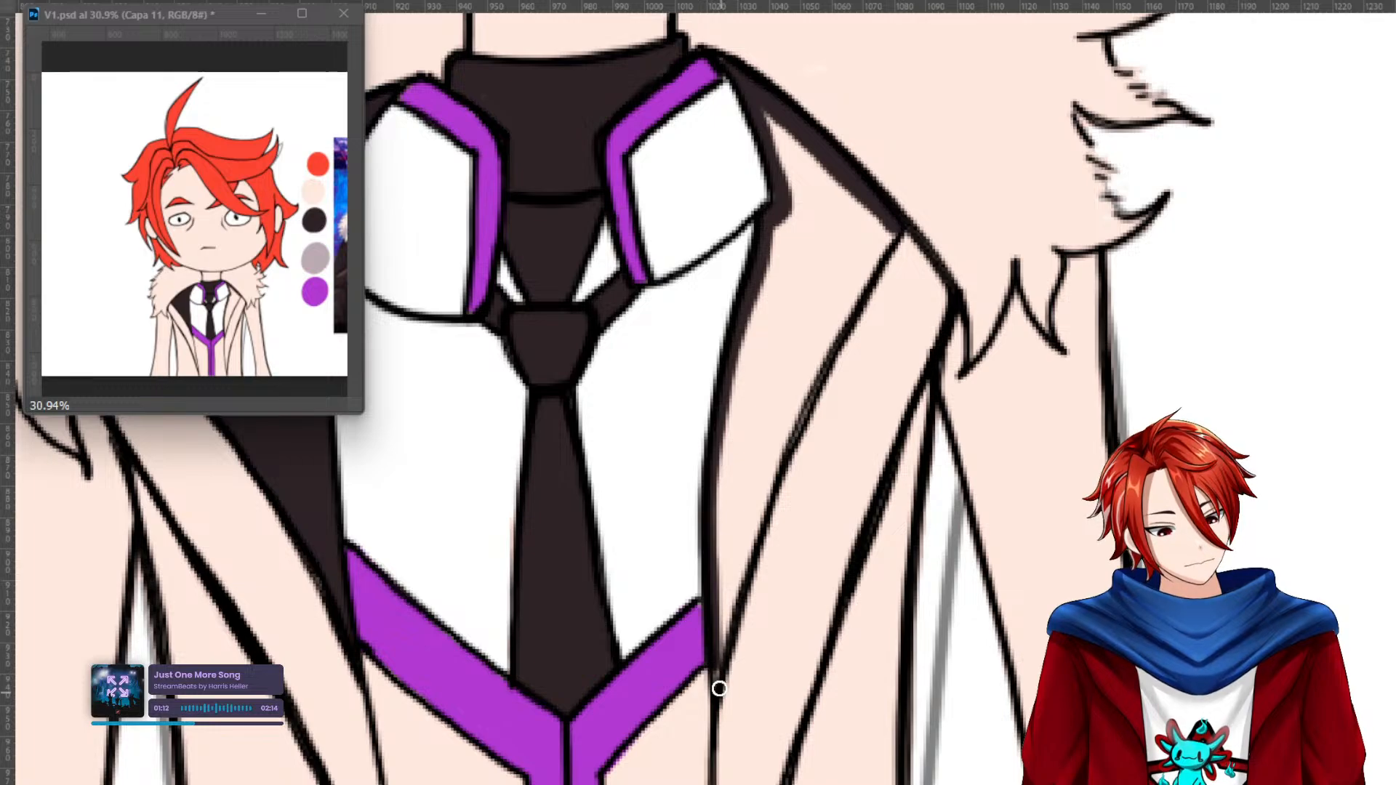
mouse_move(722, 636)
mouse_down()
mouse_move(807, 392)
mouse_move(888, 231)
mouse_move(767, 509)
mouse_up()
key(g)
click(752, 400)
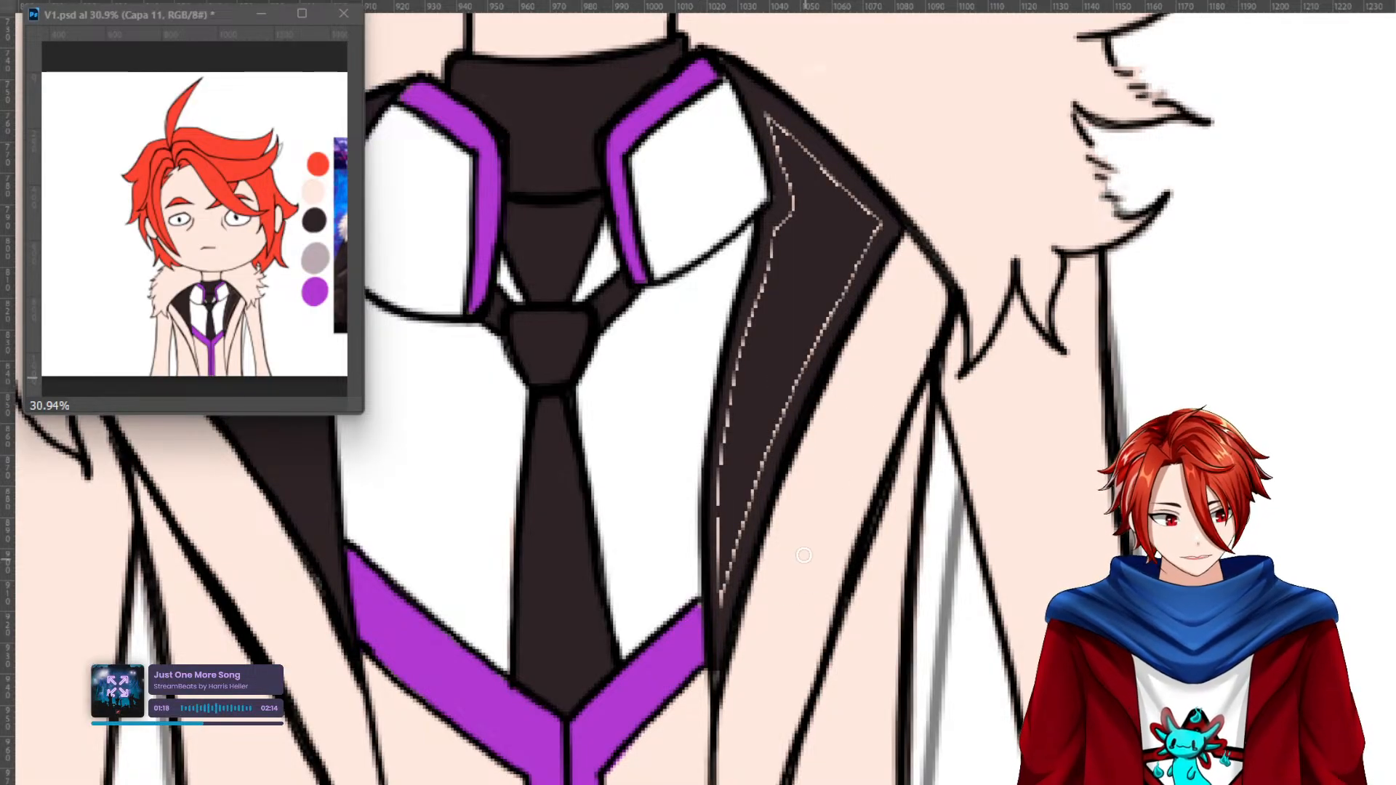
mouse_move(724, 609)
mouse_down()
mouse_move(782, 429)
mouse_move(764, 465)
mouse_move(861, 261)
mouse_move(854, 198)
mouse_move(763, 109)
mouse_move(778, 224)
mouse_move(738, 361)
mouse_move(714, 578)
mouse_move(773, 261)
mouse_up()
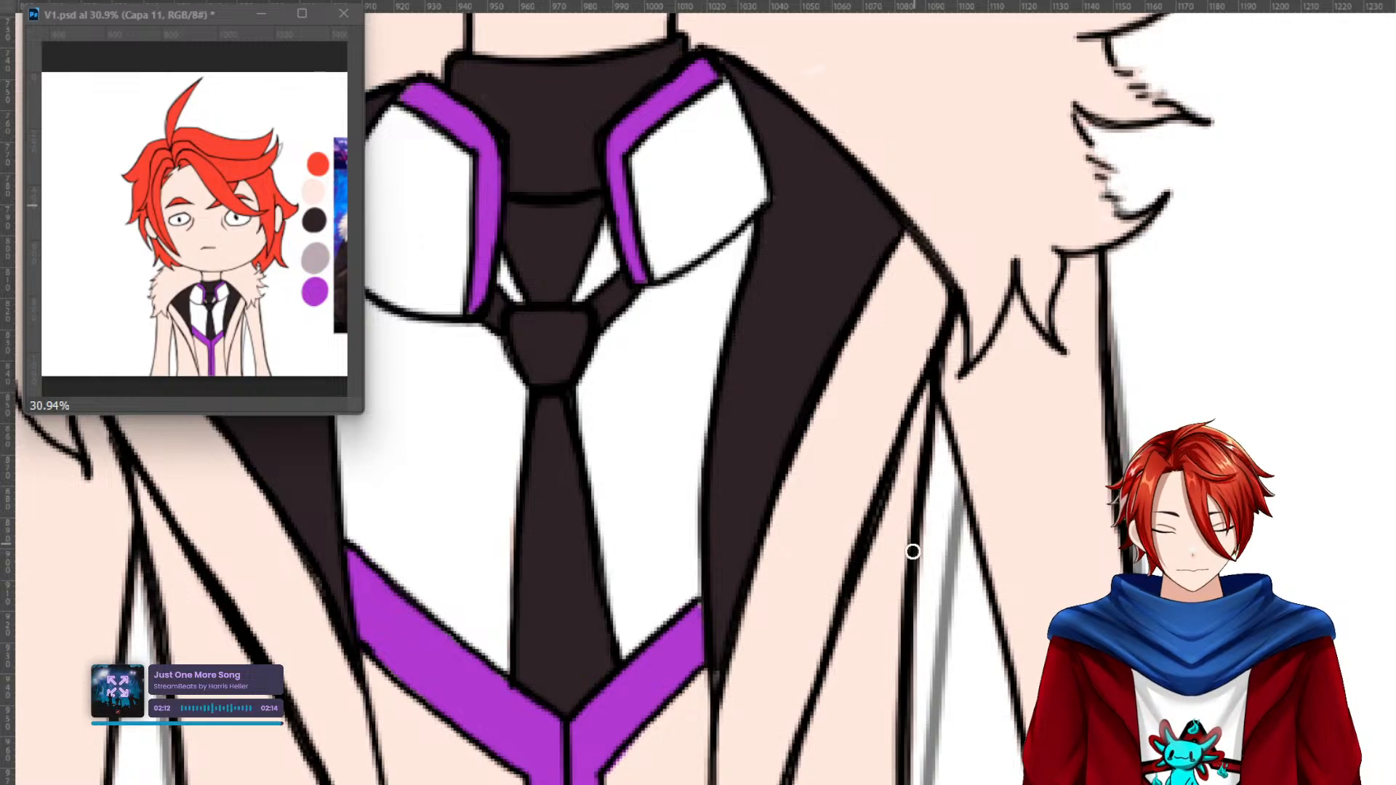
Trace the inner edges of the right coat front panel, beside the pale lapel band, with the dark coat colour.
drag(910, 580, 958, 546)
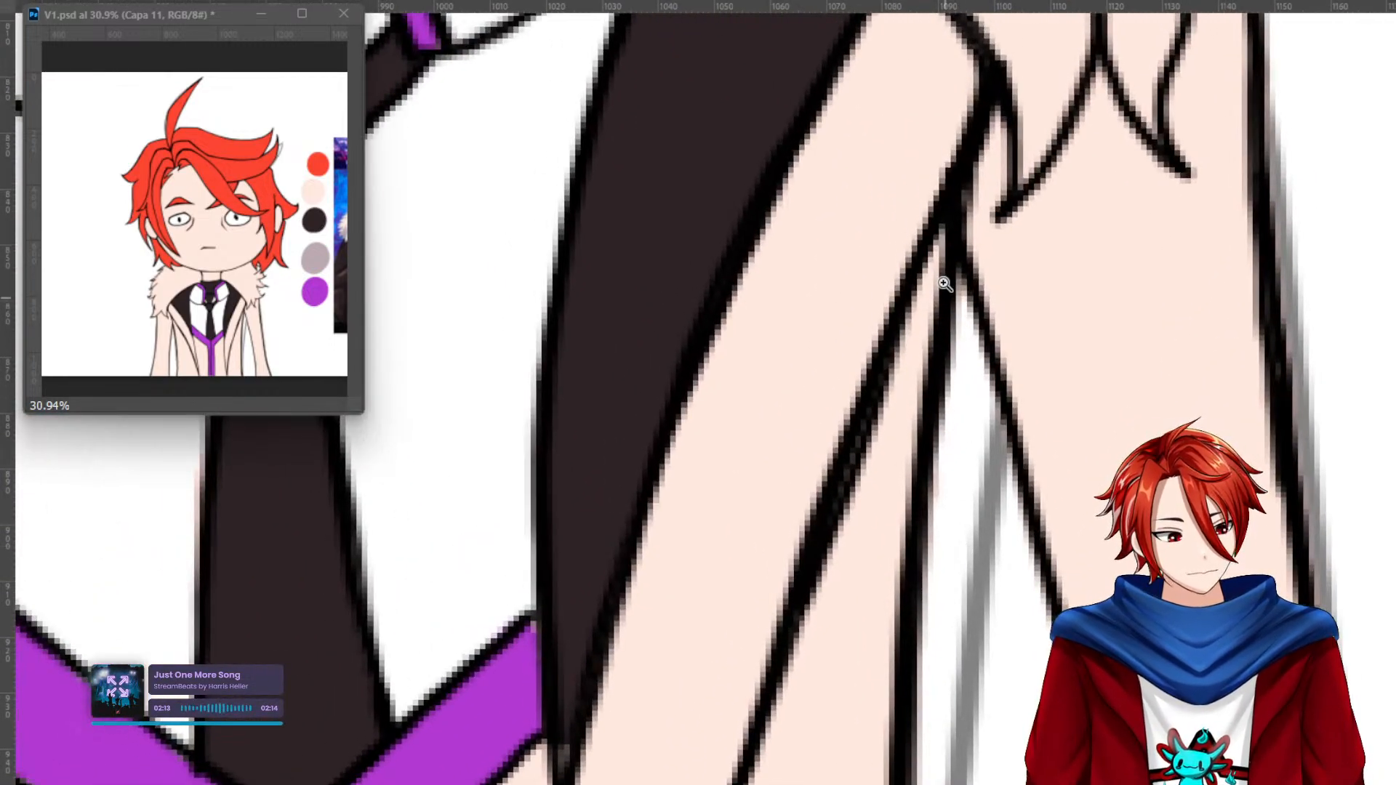
key(b)
drag(950, 218, 818, 589)
drag(931, 262, 877, 782)
mouse_move(880, 636)
mouse_down()
mouse_move(935, 267)
mouse_move(882, 88)
mouse_move(799, 342)
mouse_move(694, 782)
mouse_up()
drag(749, 727, 842, 267)
mouse_move(809, 320)
mouse_down()
mouse_move(771, 488)
mouse_move(763, 647)
mouse_up()
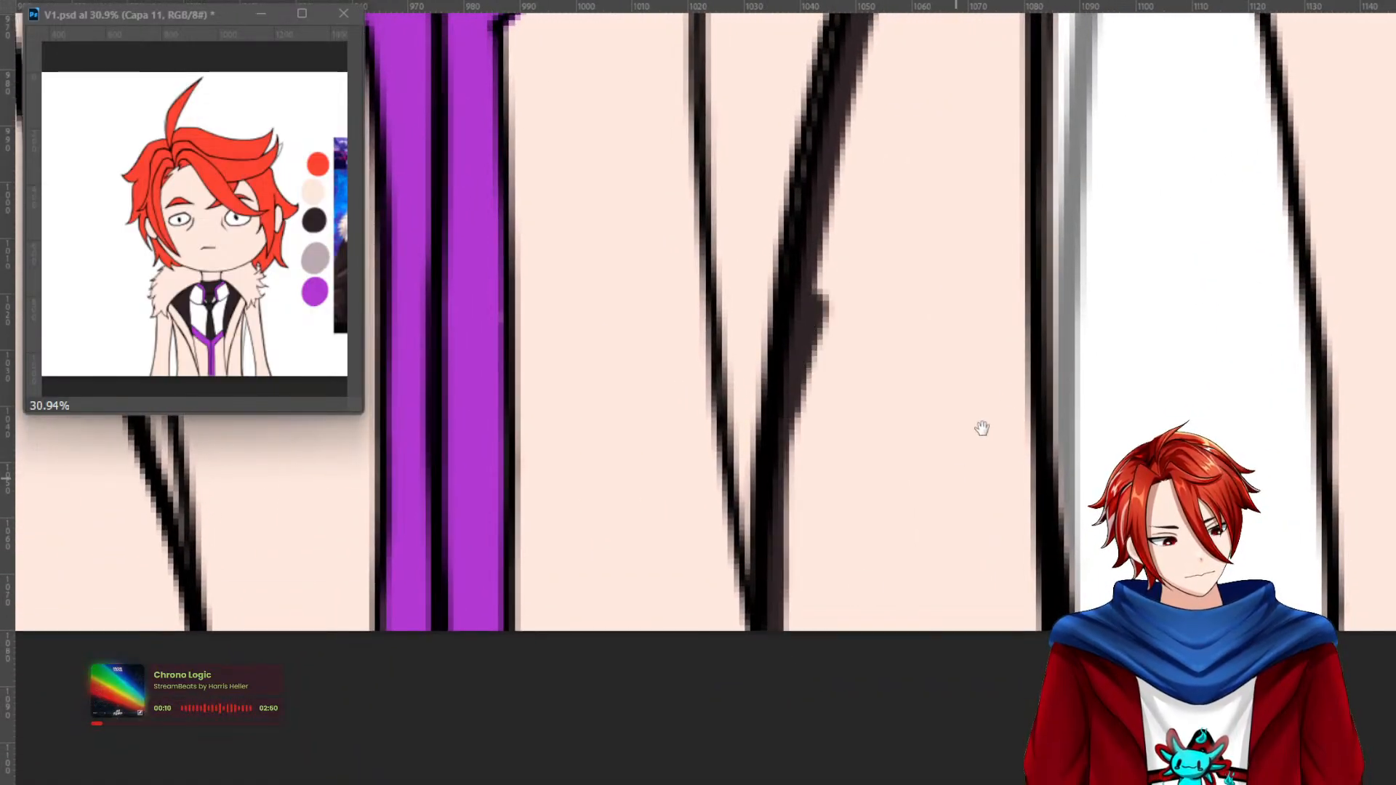
drag(982, 427, 877, 784)
drag(912, 340, 909, 781)
drag(926, 553, 925, 86)
drag(909, 286, 931, 655)
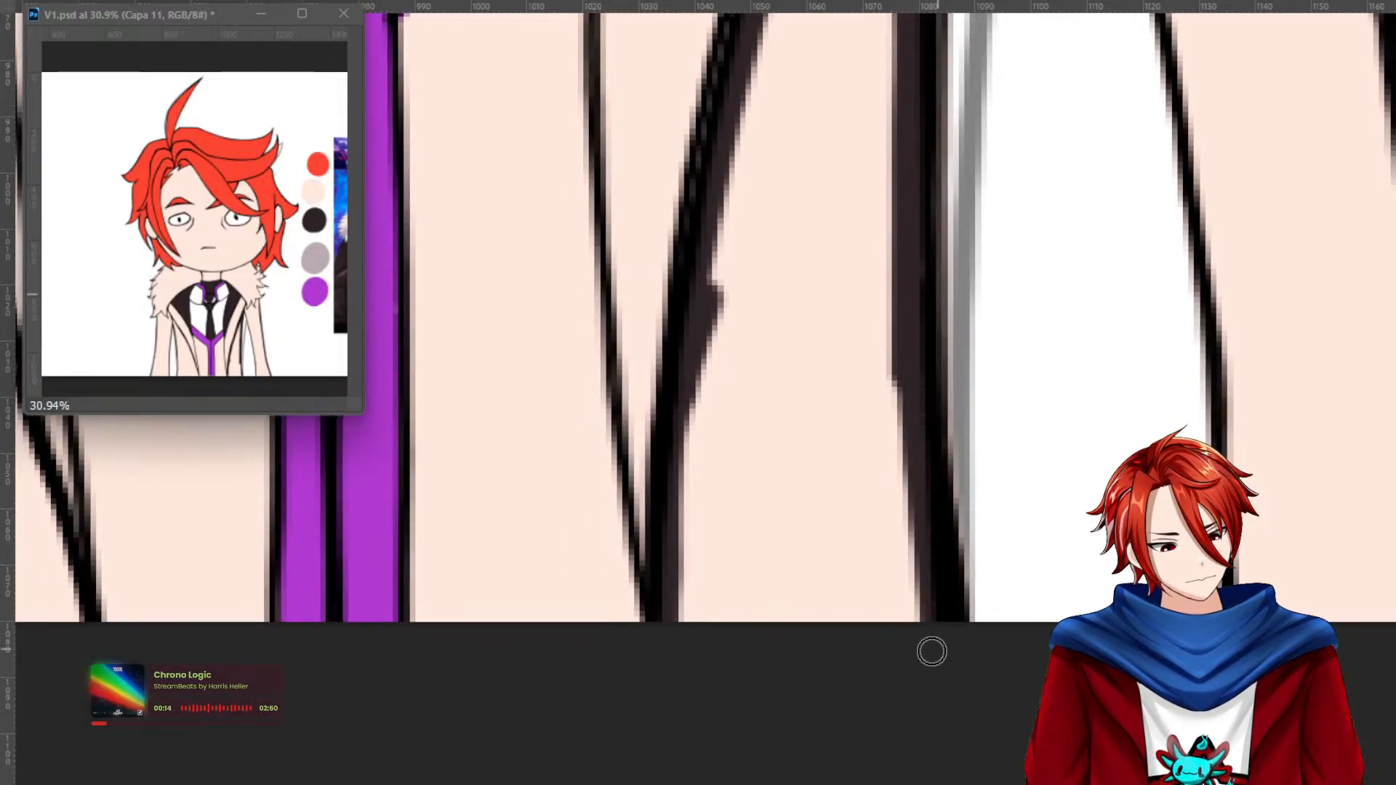
Fill the right coat front panel with the dark colour and paint over the pale seams left by the fill.
key(g)
click(862, 556)
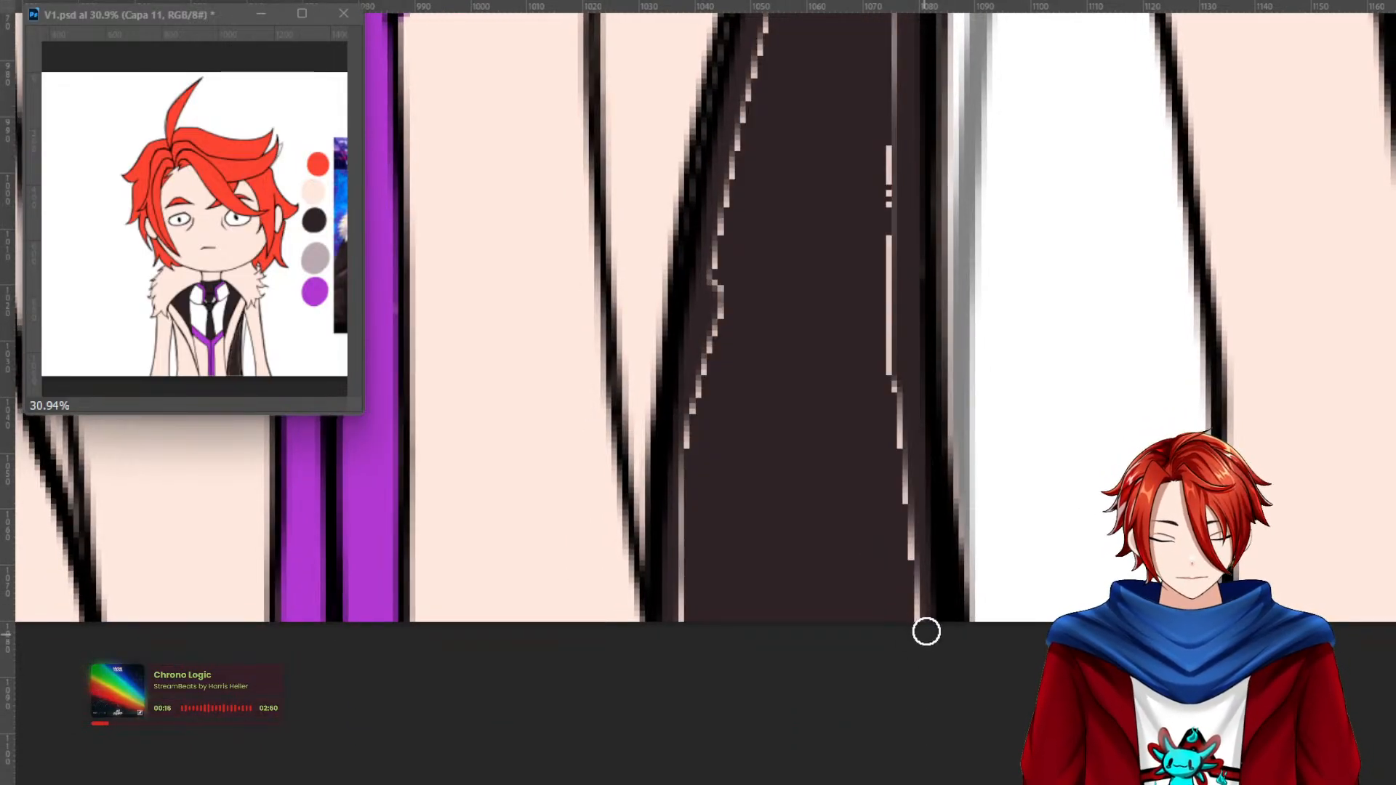
mouse_move(918, 615)
mouse_down()
mouse_move(880, 285)
mouse_move(880, 121)
mouse_move(898, 24)
mouse_move(884, 354)
mouse_up()
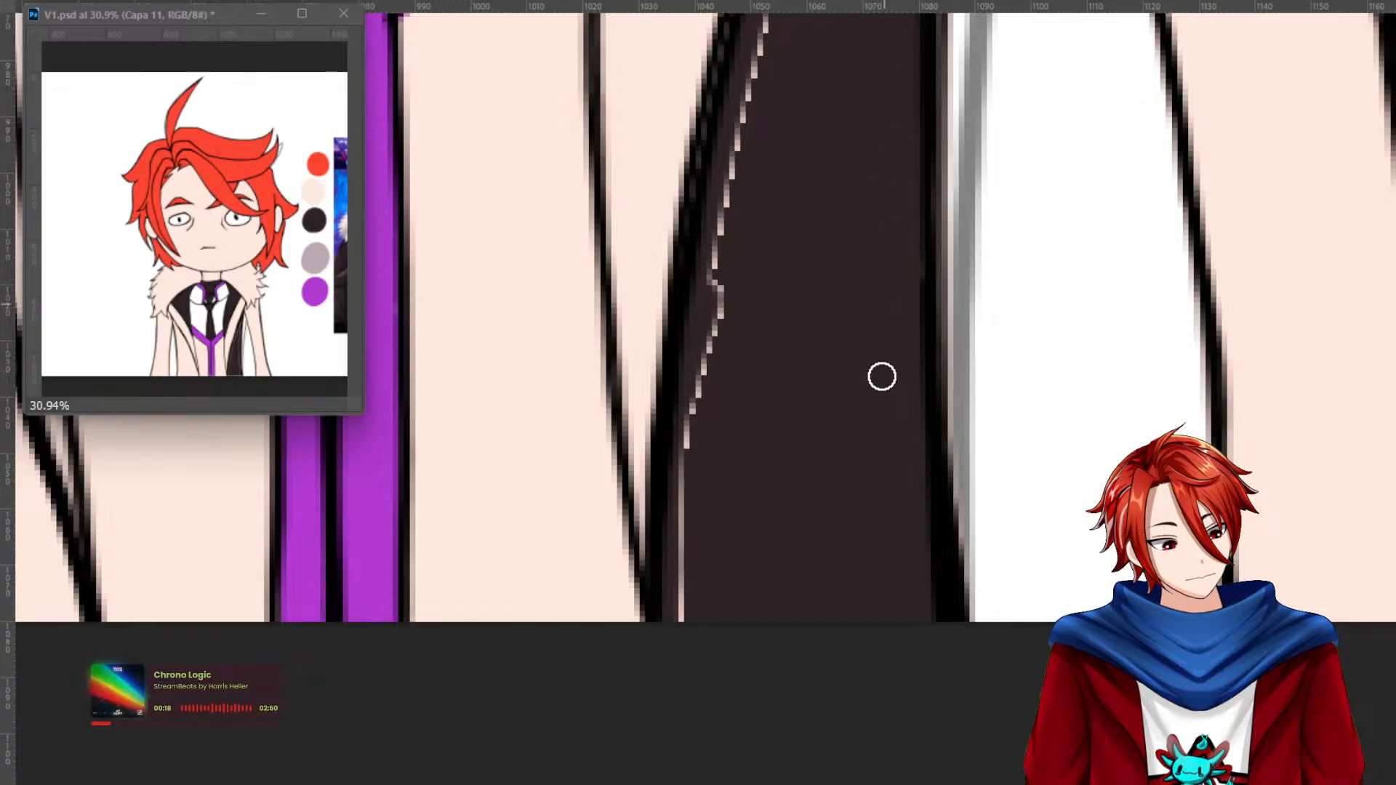
mouse_move(693, 642)
mouse_down()
mouse_move(685, 471)
mouse_move(722, 299)
mouse_move(735, 116)
mouse_move(720, 187)
mouse_move(764, 647)
mouse_move(742, 586)
mouse_move(773, 378)
mouse_move(877, 59)
mouse_move(845, 583)
mouse_move(984, 598)
mouse_move(1077, 582)
mouse_up()
drag(567, 531, 963, 636)
mouse_move(716, 371)
mouse_down()
mouse_move(883, 729)
mouse_move(945, 782)
mouse_up()
mouse_move(729, 287)
mouse_down()
mouse_move(746, 489)
mouse_move(645, 413)
mouse_move(600, 341)
mouse_move(531, 421)
mouse_move(599, 335)
mouse_move(521, 429)
mouse_move(620, 378)
mouse_move(644, 402)
mouse_up()
Outline the inside of the left sleeve below the fur and the adjoining coat front panel with the dark colour.
scroll(710, 233, down, 5)
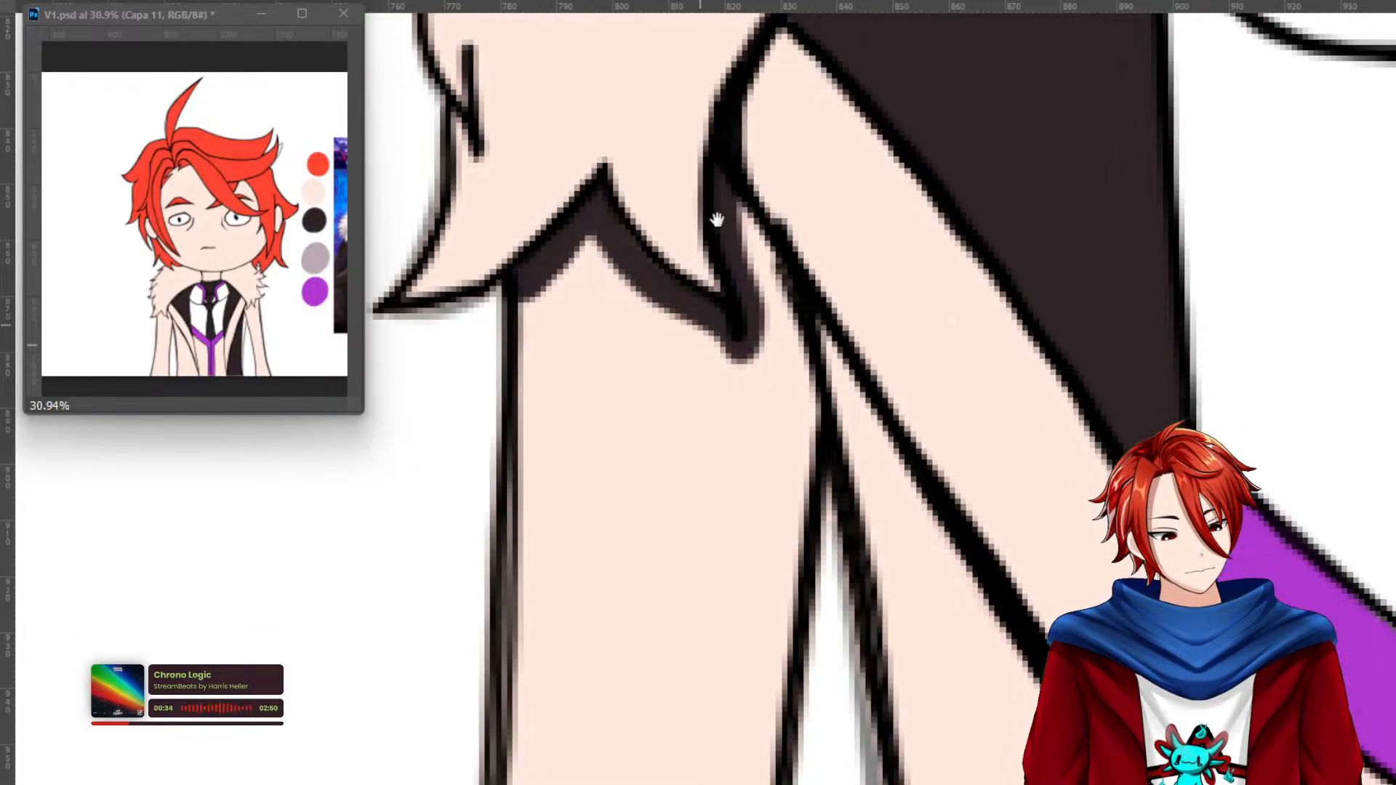
mouse_move(562, 34)
mouse_down()
mouse_move(532, 570)
mouse_move(557, 118)
mouse_move(549, 433)
mouse_move(518, 772)
mouse_up()
mouse_move(517, 772)
mouse_down()
mouse_move(654, 283)
mouse_move(670, 270)
mouse_move(635, 342)
mouse_move(577, 639)
mouse_move(578, 733)
mouse_up()
mouse_move(904, 742)
mouse_down()
mouse_move(895, 400)
mouse_move(901, 623)
mouse_move(888, 437)
mouse_move(929, 56)
mouse_move(907, 476)
mouse_up()
mouse_move(909, 396)
mouse_down()
mouse_move(843, 756)
mouse_move(823, 782)
mouse_up()
mouse_move(841, 556)
mouse_down()
mouse_move(884, 184)
mouse_move(955, 359)
mouse_move(1017, 782)
mouse_up()
drag(1001, 630, 934, 223)
mouse_move(949, 376)
mouse_down()
mouse_move(954, 723)
mouse_move(988, 575)
mouse_up()
drag(962, 664, 960, 683)
mouse_move(1277, 655)
mouse_down()
mouse_move(958, 707)
mouse_move(973, 674)
mouse_move(904, 465)
mouse_move(938, 560)
mouse_move(725, 27)
mouse_move(940, 494)
mouse_up()
drag(821, 234, 994, 756)
mouse_move(905, 556)
mouse_down()
mouse_move(595, 38)
mouse_move(718, 296)
mouse_up()
drag(647, 168, 651, 167)
Fill the left sleeve with the dark colour and cover the pale seams along its edges and beneath the fur.
key(g)
click(620, 417)
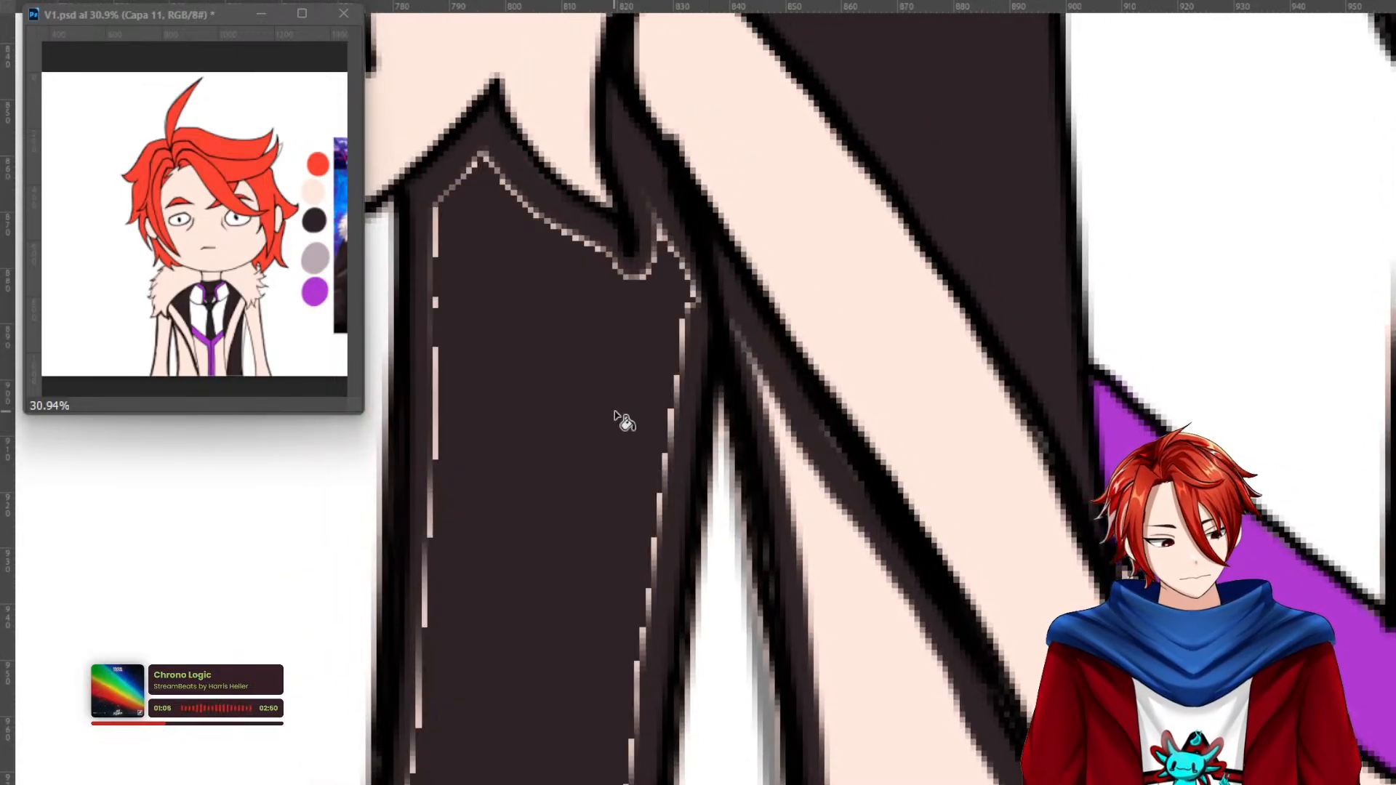
key(b)
mouse_move(673, 240)
mouse_down()
mouse_move(682, 330)
mouse_move(627, 782)
mouse_up()
mouse_move(679, 212)
mouse_down()
mouse_move(638, 284)
mouse_move(530, 200)
mouse_move(430, 233)
mouse_move(430, 630)
mouse_move(410, 783)
mouse_up()
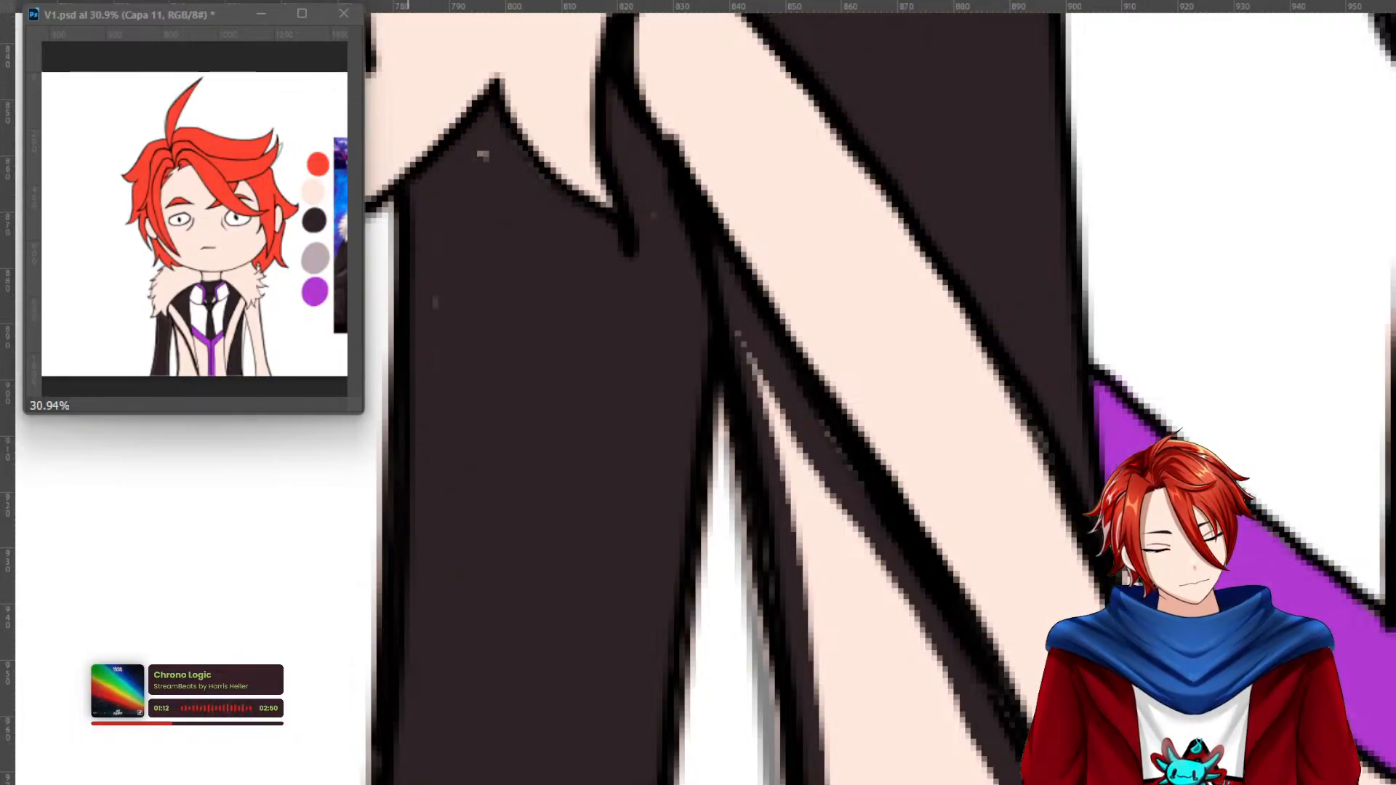
drag(473, 154, 436, 370)
drag(680, 464, 744, 70)
mouse_move(530, 443)
mouse_down()
mouse_move(669, 59)
mouse_move(595, 218)
mouse_move(504, 661)
mouse_up()
mouse_move(823, 601)
mouse_down()
mouse_move(808, 374)
mouse_move(823, 64)
mouse_up()
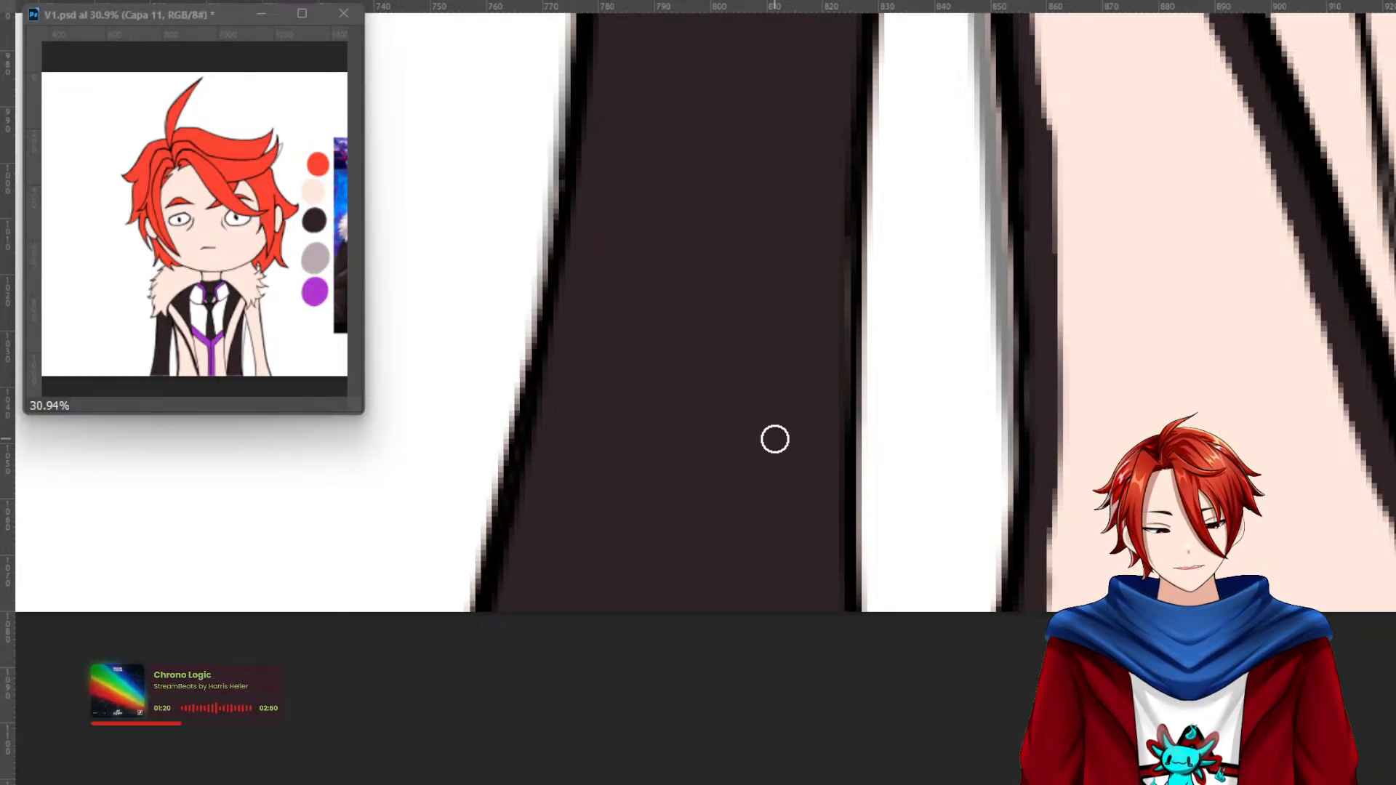
Fill the left coat front panel with the dark colour and paint over the pale seams along both edges.
drag(1015, 505, 785, 653)
key(g)
click(989, 618)
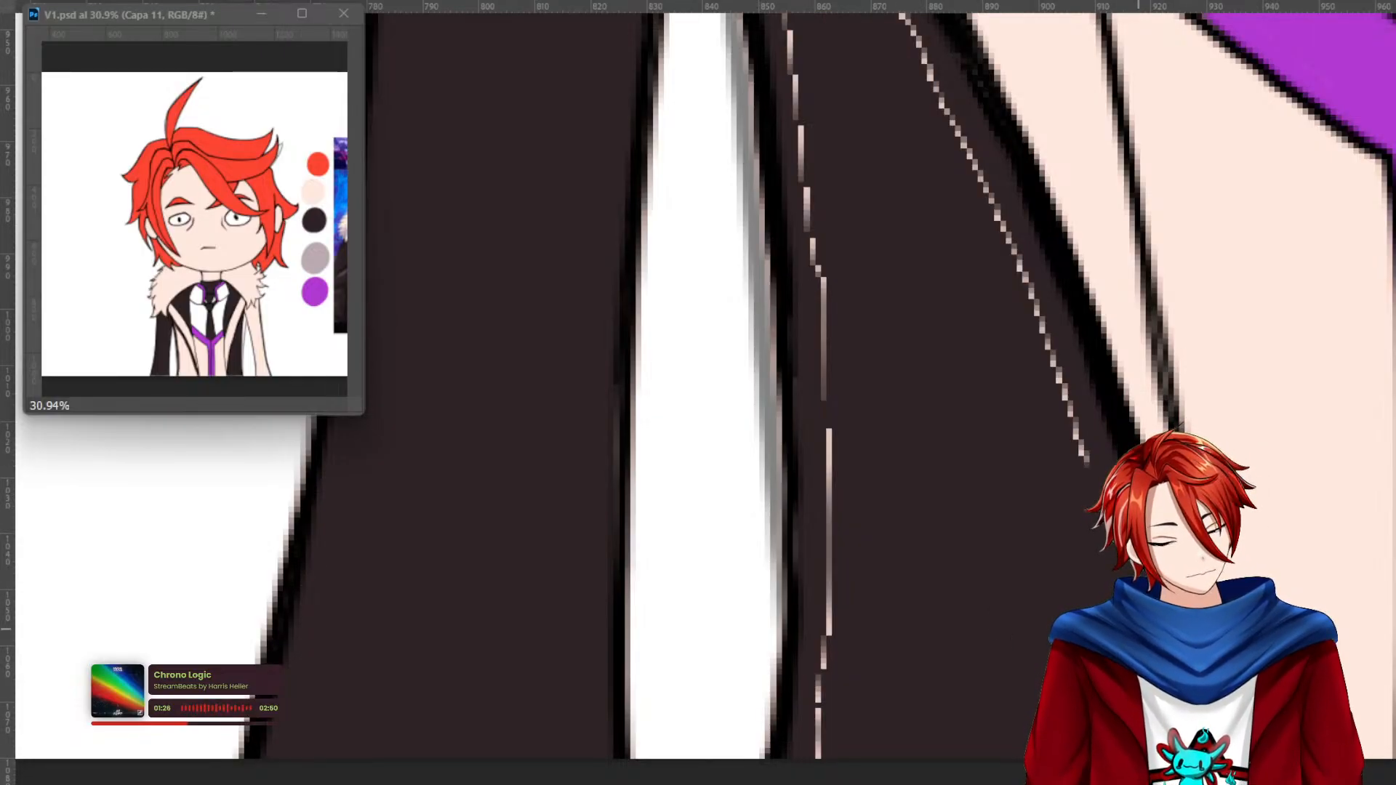
drag(1072, 438, 910, 28)
mouse_move(929, 242)
mouse_down()
mouse_move(1014, 526)
mouse_move(792, 166)
mouse_up()
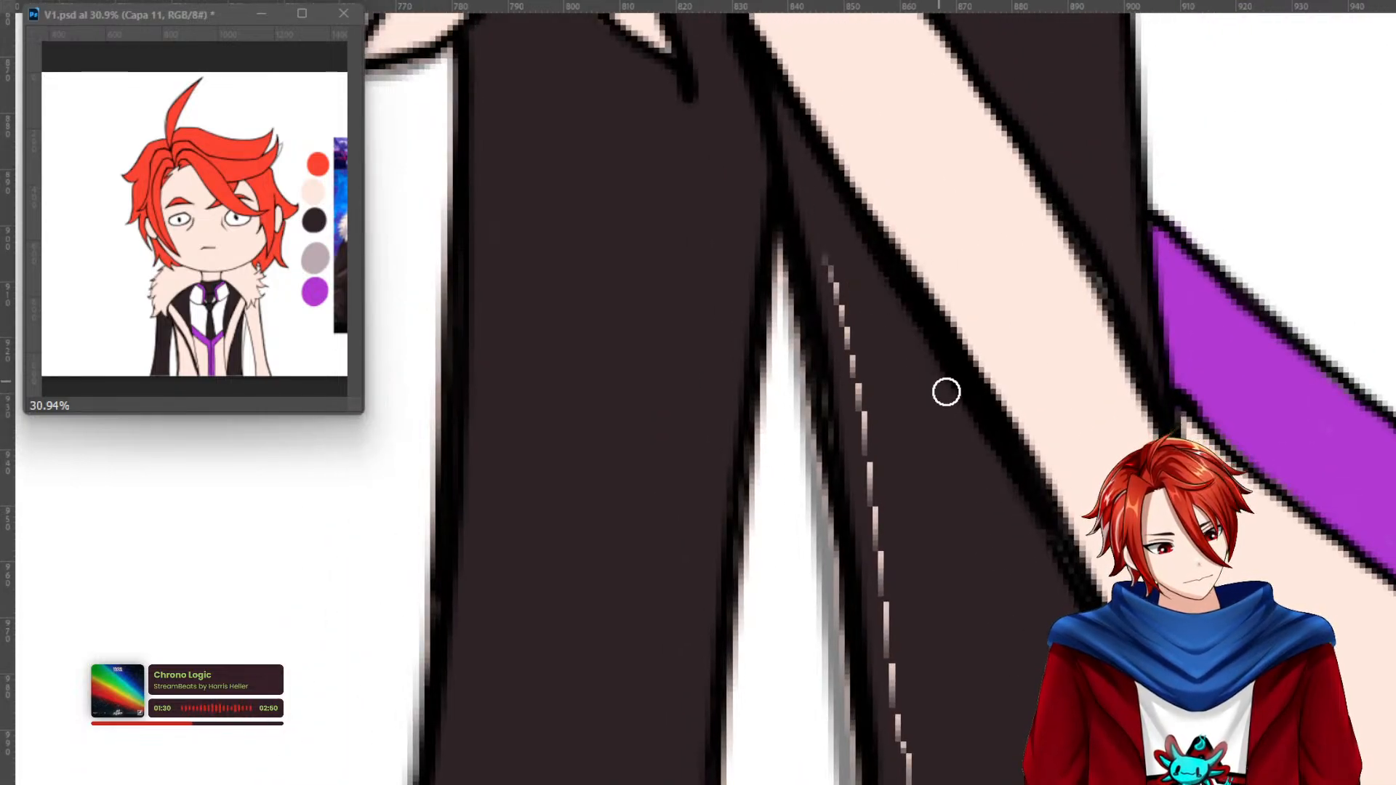
drag(827, 267, 909, 784)
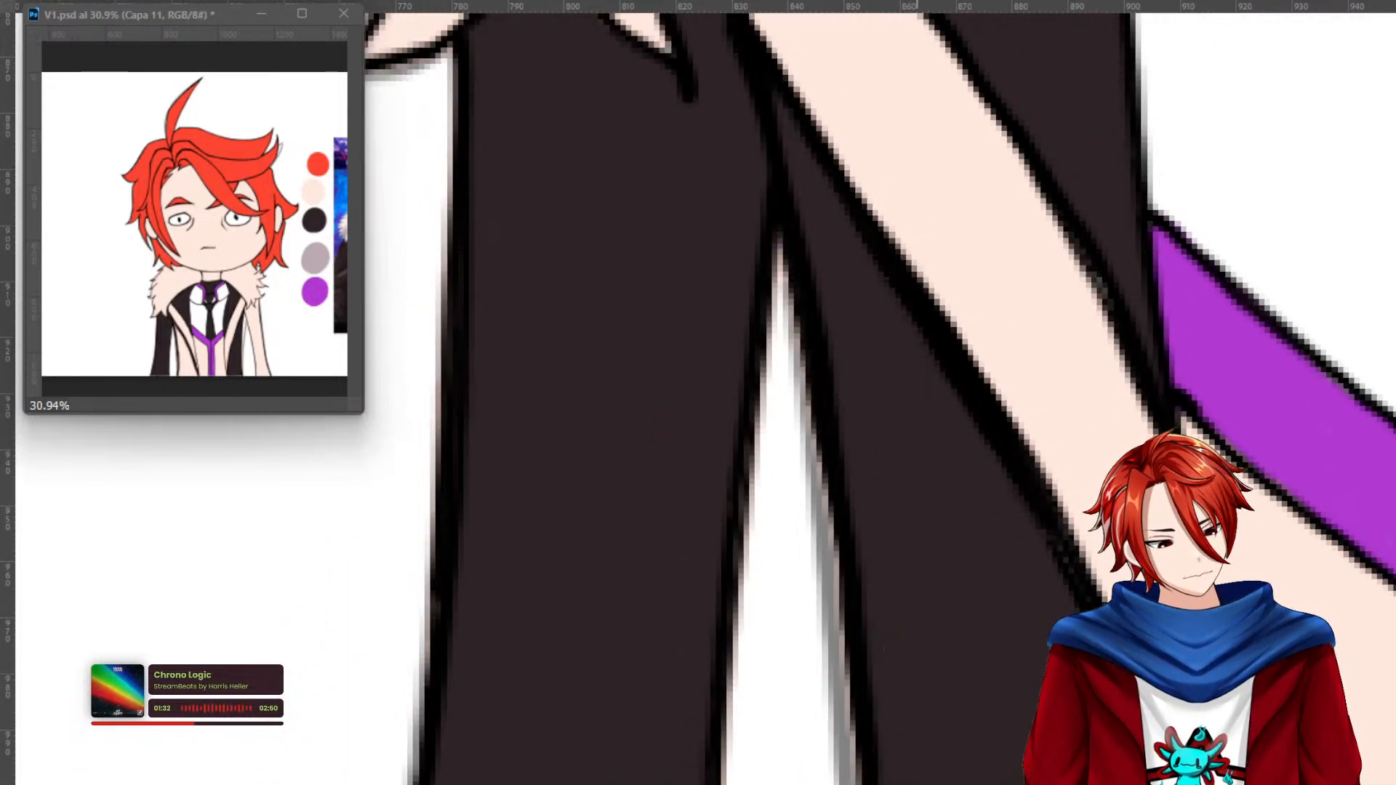
drag(936, 677, 895, 280)
drag(871, 541, 861, 782)
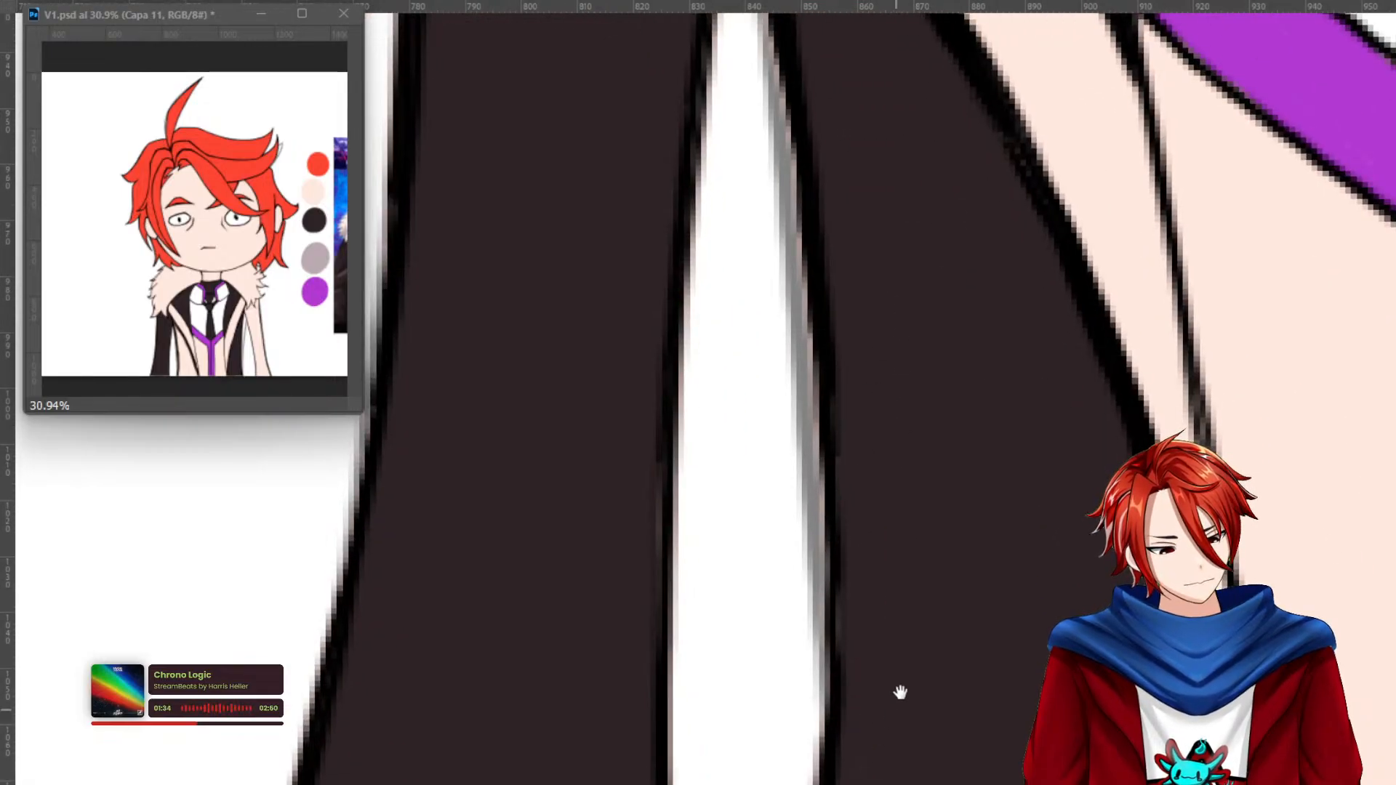
drag(901, 691, 931, 414)
Sample the greyish-mauve swatch and trace the inner edges of the left lapel band from its lower tip up to the fur.
drag(1037, 549, 934, 780)
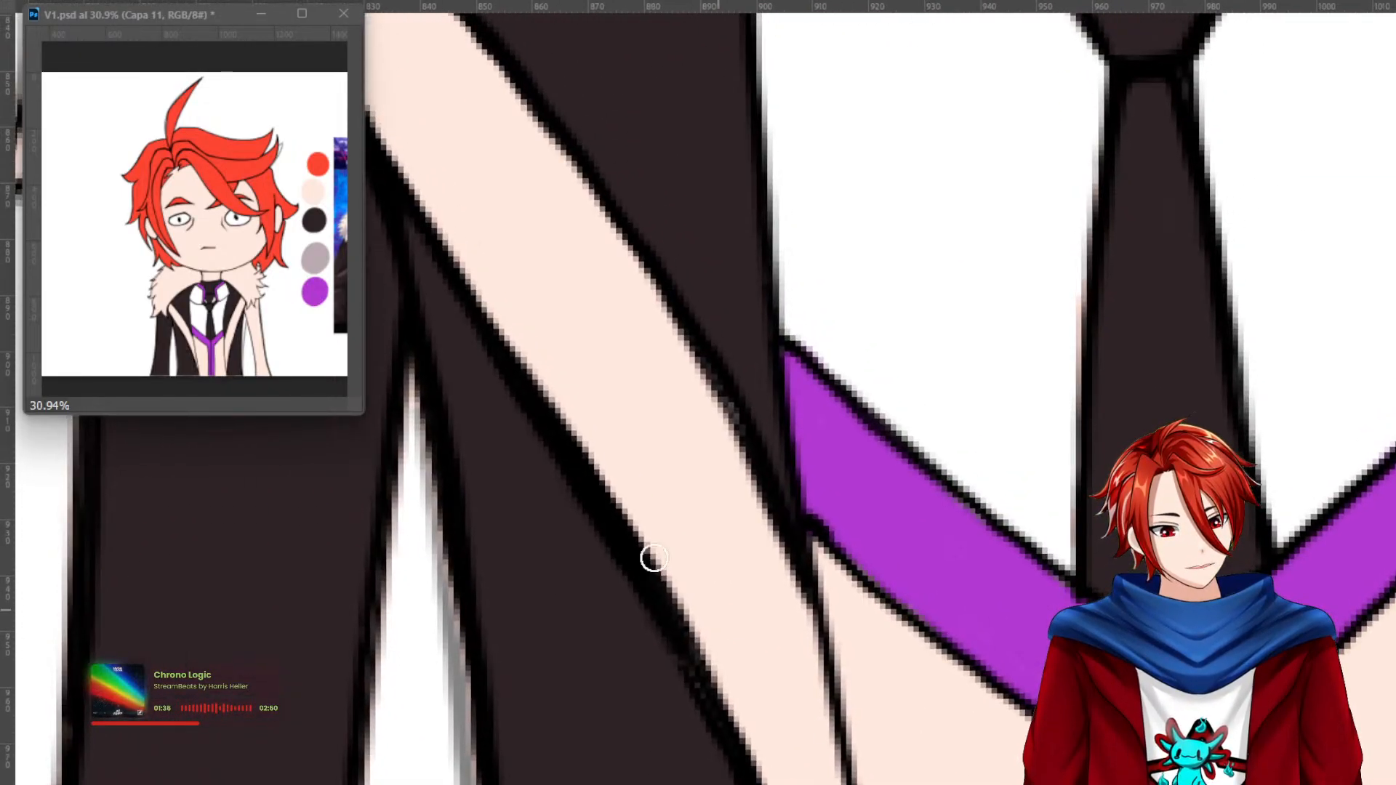
drag(813, 608, 754, 474)
mouse_move(694, 272)
mouse_down()
mouse_move(738, 429)
mouse_move(772, 722)
mouse_move(721, 405)
mouse_move(705, 383)
mouse_move(772, 679)
mouse_up()
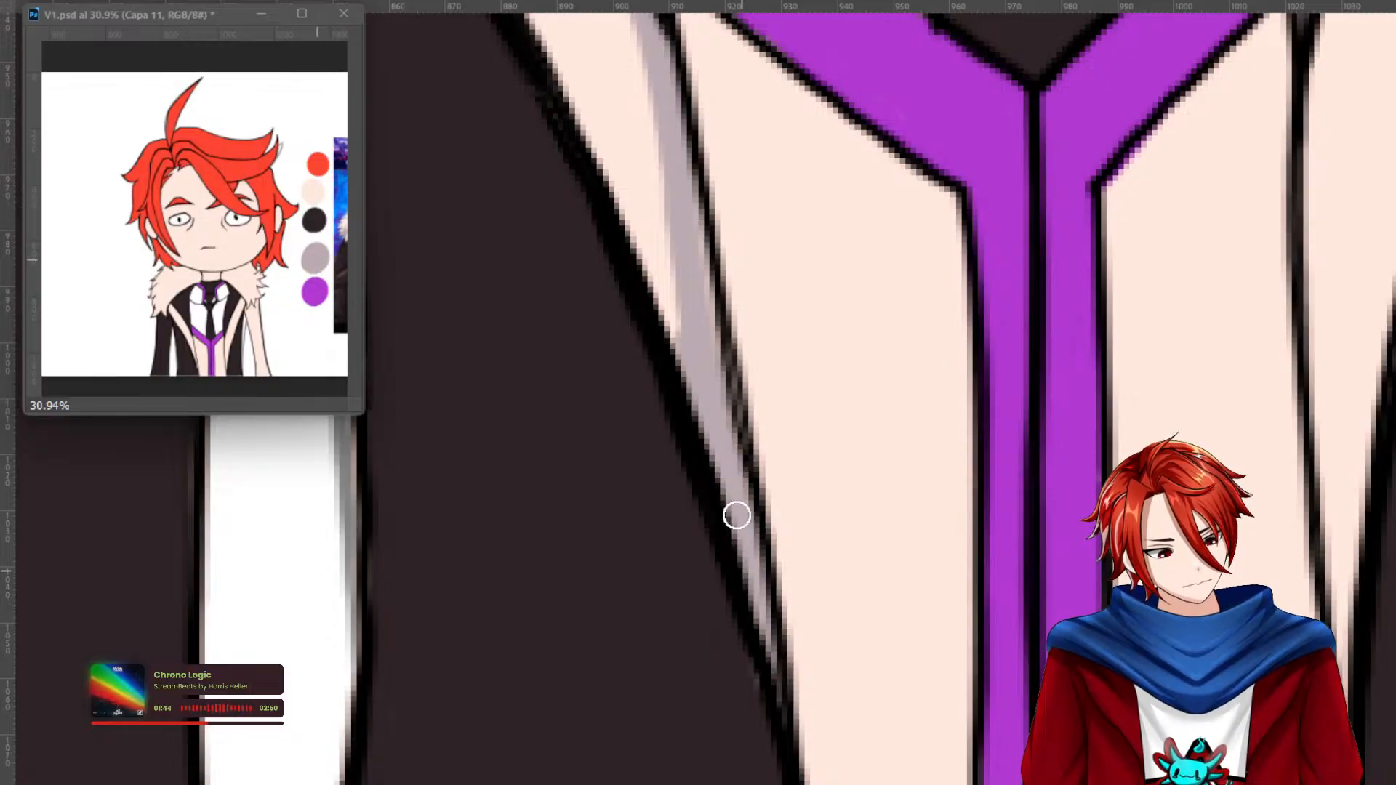
scroll(742, 542, up, 3)
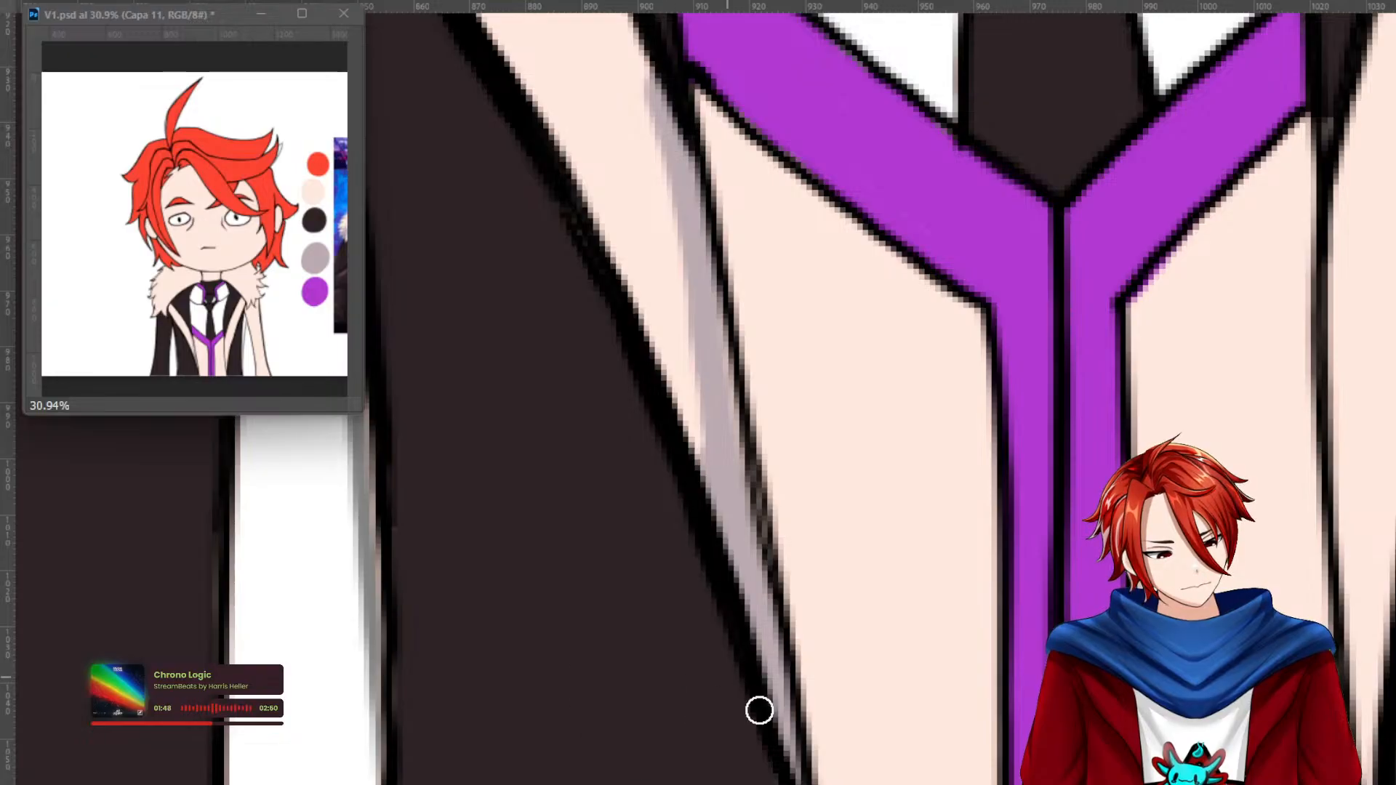
drag(729, 619, 738, 758)
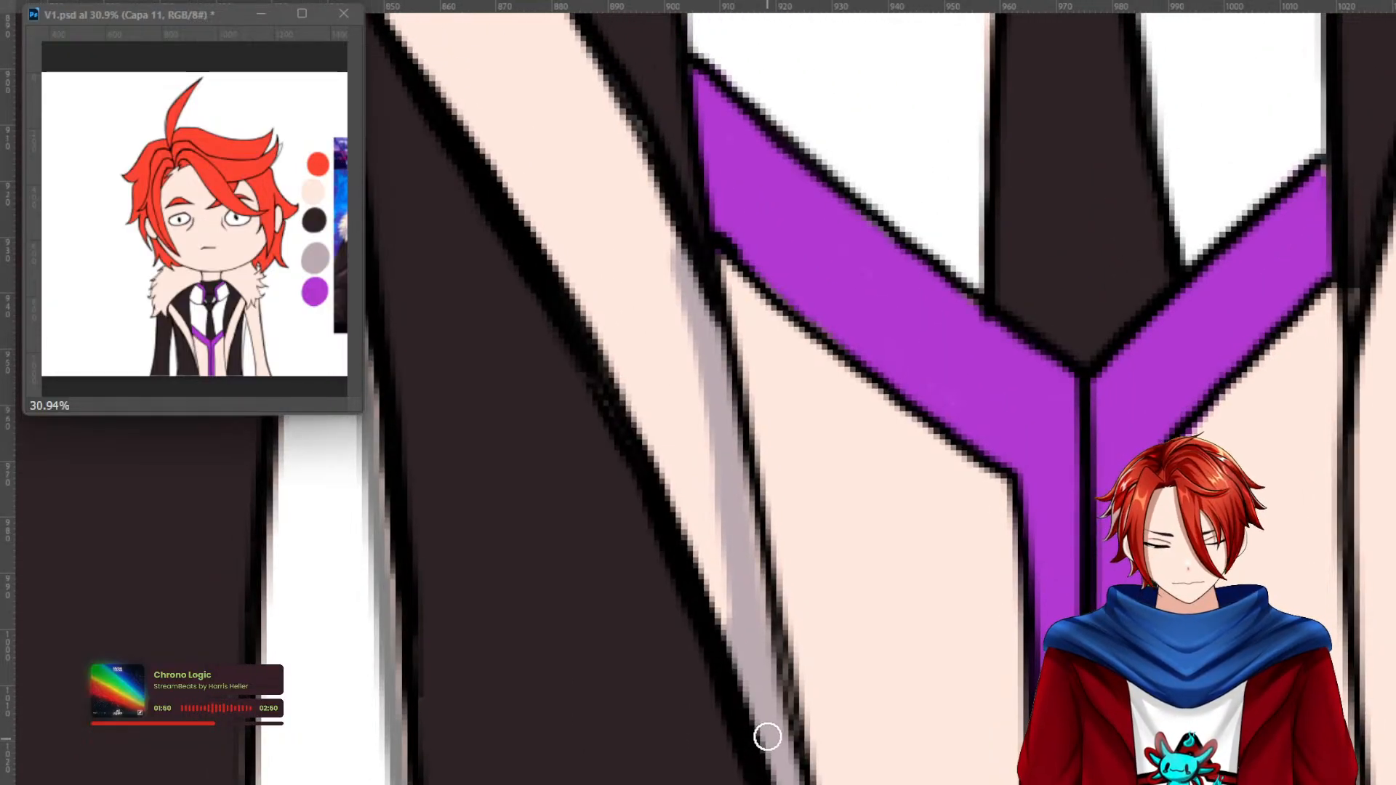
mouse_move(705, 595)
mouse_down()
mouse_move(724, 776)
mouse_move(523, 356)
mouse_move(402, 180)
mouse_up()
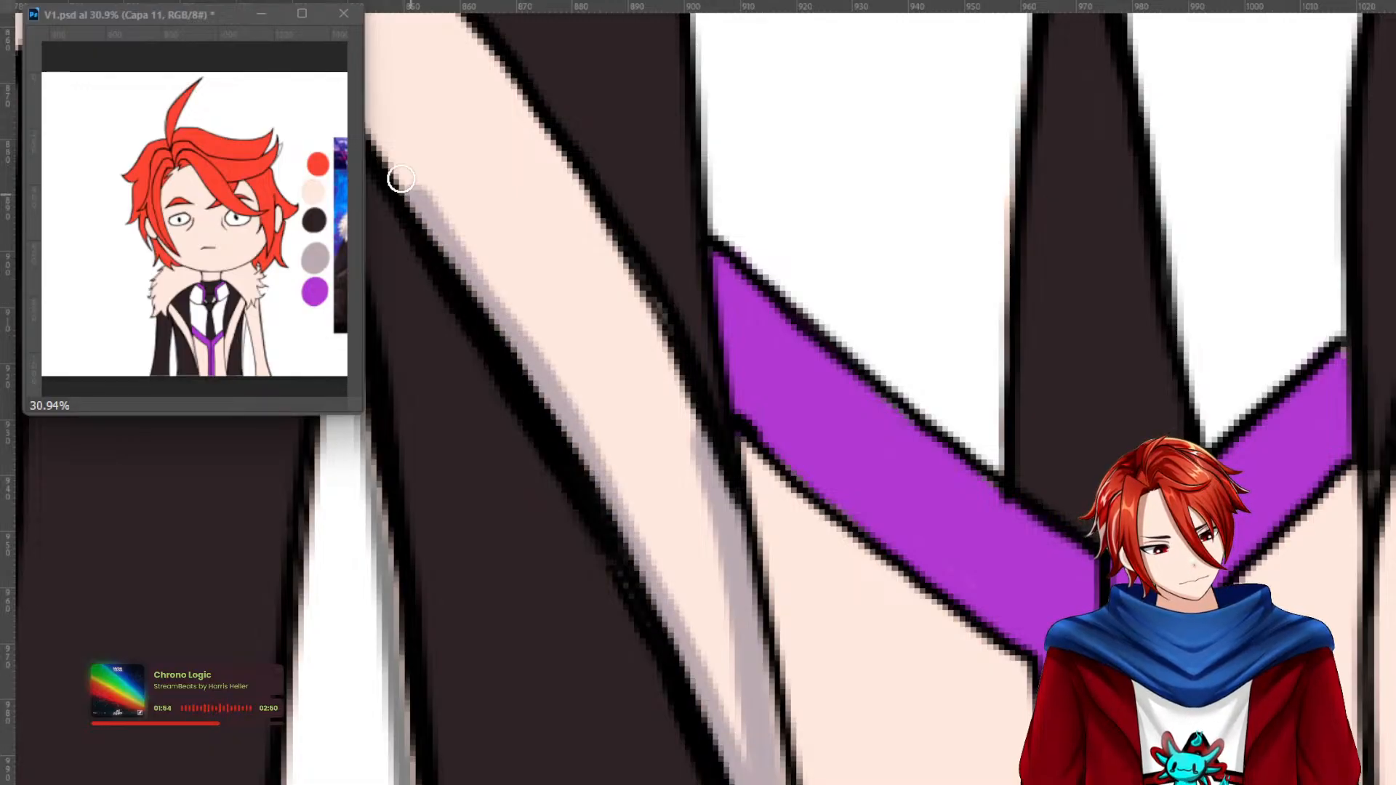
drag(691, 555, 783, 780)
mouse_move(789, 662)
mouse_down()
mouse_move(727, 514)
mouse_move(637, 363)
mouse_move(375, 29)
mouse_up()
mouse_move(439, 181)
mouse_down()
mouse_move(676, 371)
mouse_move(677, 416)
mouse_up()
mouse_move(629, 251)
mouse_down()
mouse_move(583, 240)
mouse_move(601, 386)
mouse_move(774, 591)
mouse_up()
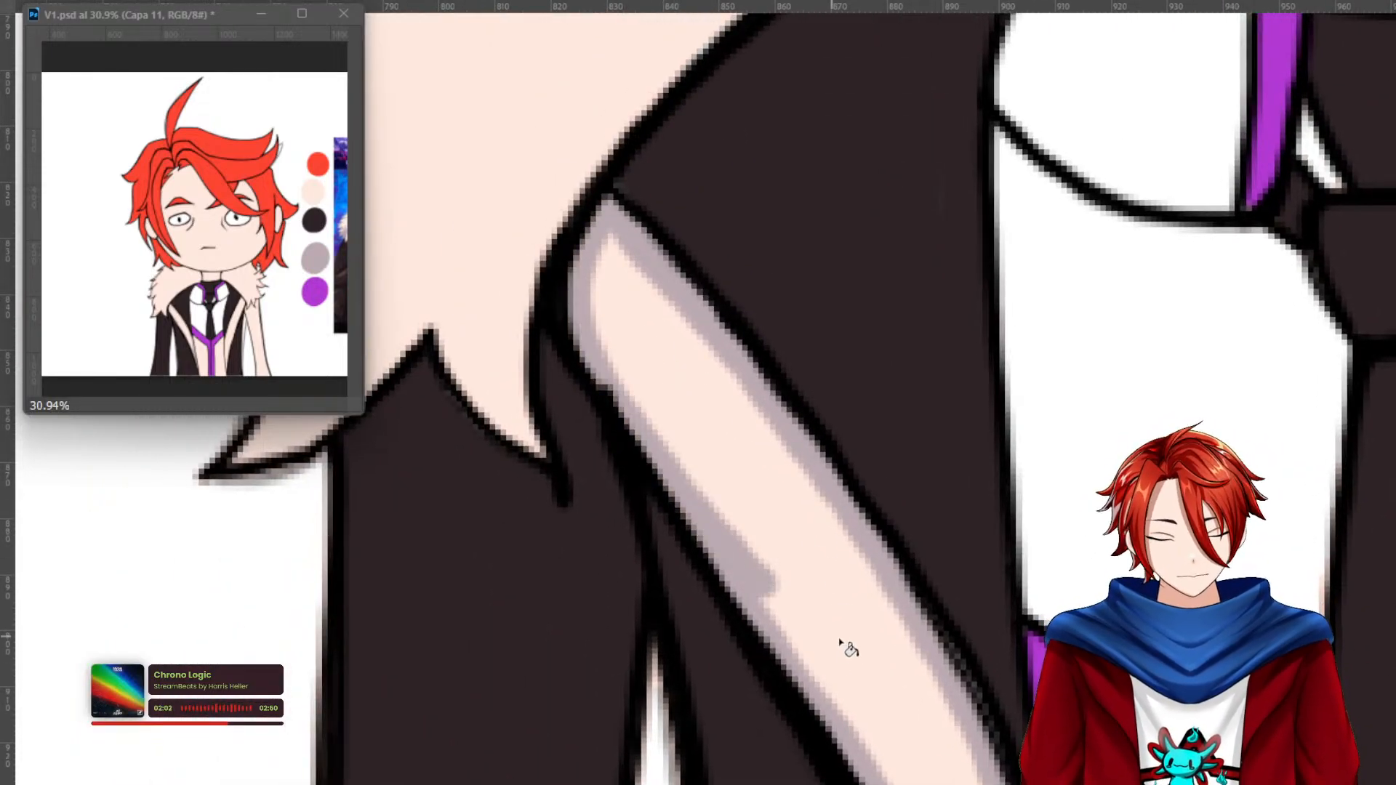
Fill the left lapel band with greyish mauve and paint over the leftover pale specks.
click(839, 641)
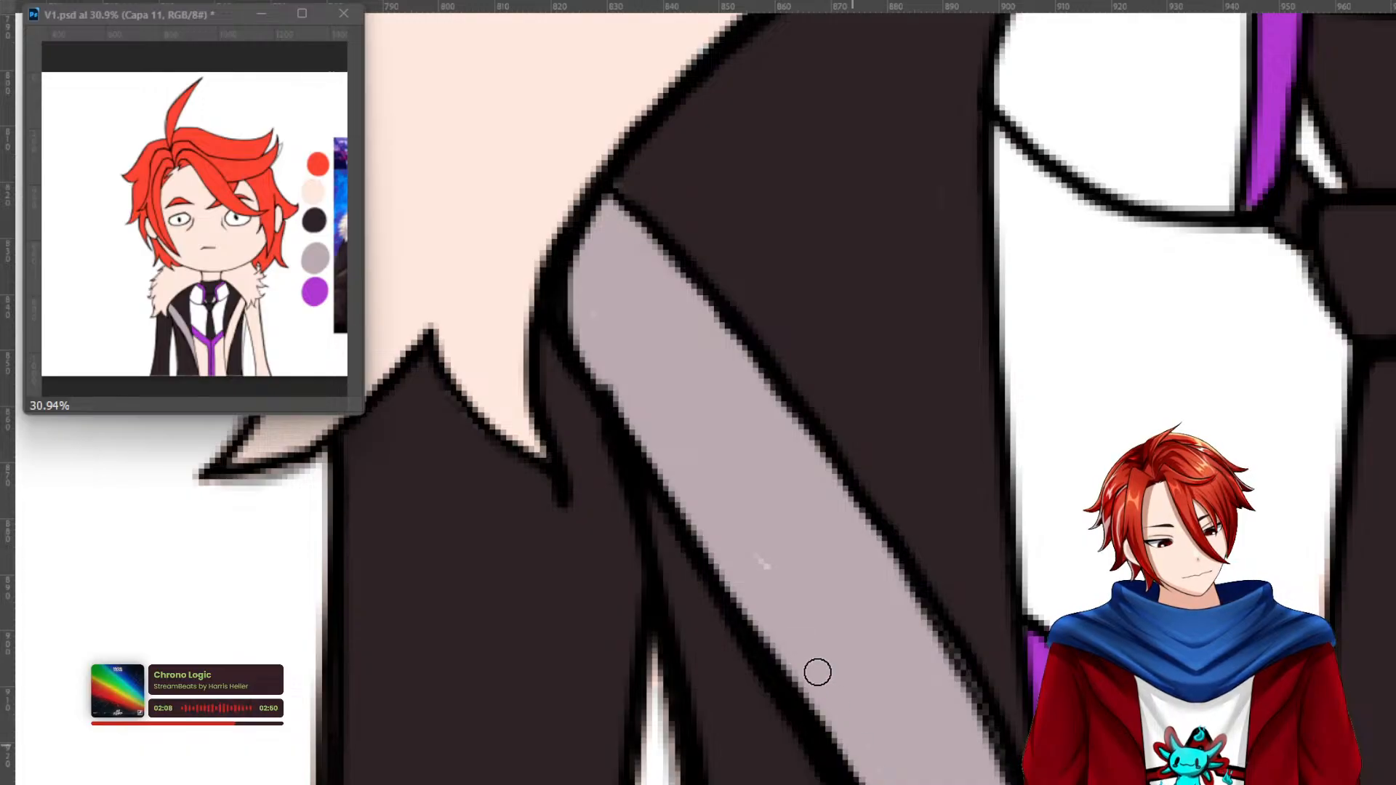
drag(899, 746, 672, 302)
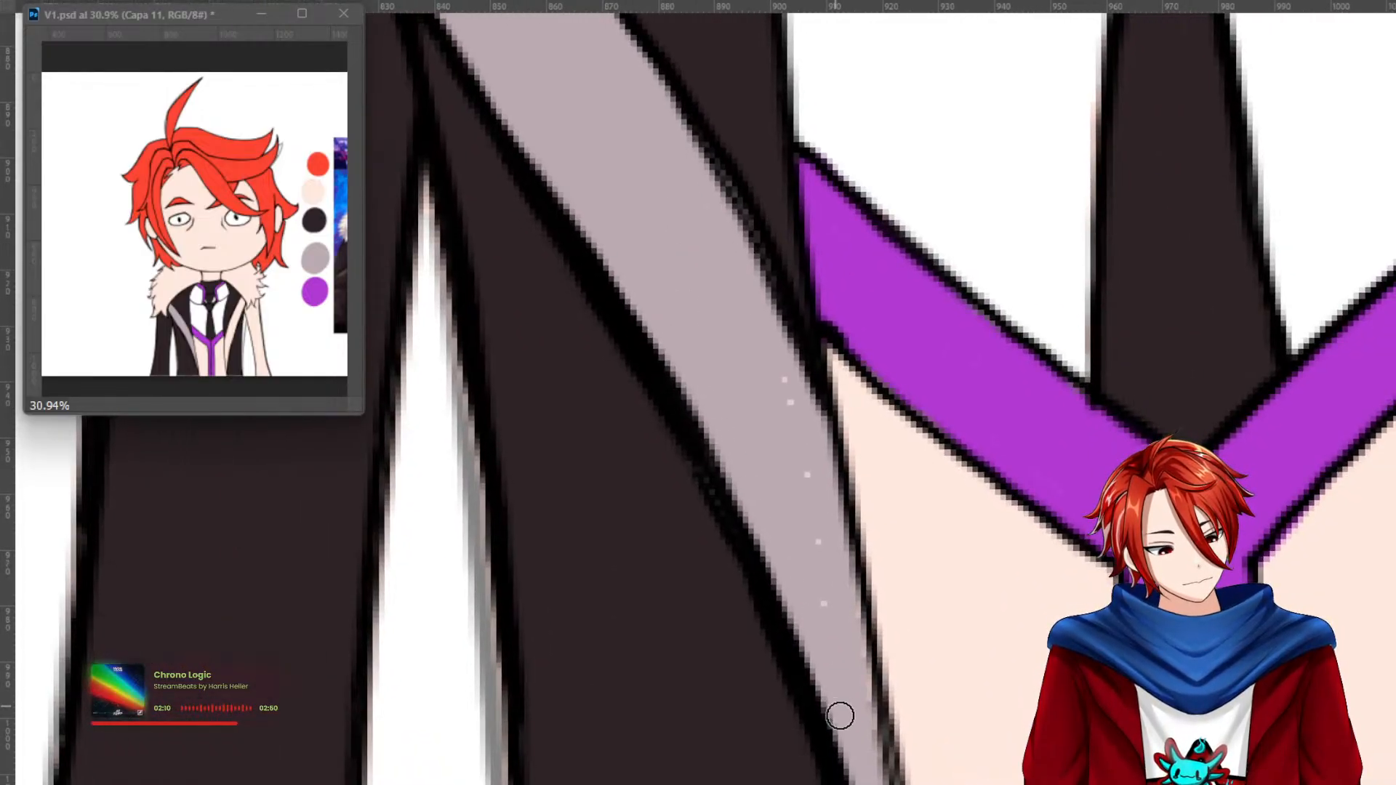
mouse_move(863, 614)
mouse_down()
mouse_move(886, 772)
mouse_move(804, 474)
mouse_up()
drag(1090, 465, 826, 779)
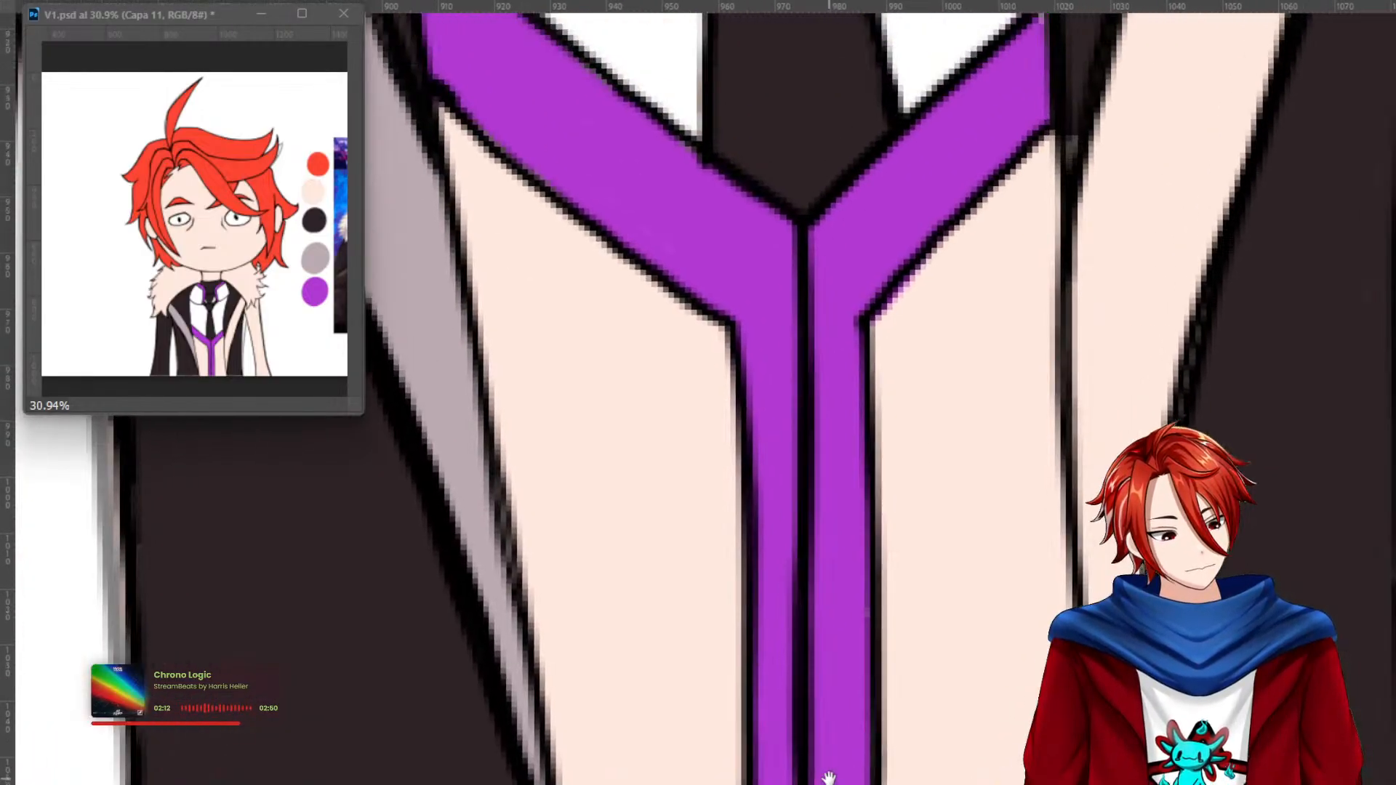
Trace the inner edges of the right lapel band with greyish mauve from its lower tip up to the fur.
mouse_move(783, 218)
mouse_down()
mouse_move(686, 555)
mouse_move(533, 720)
mouse_up()
mouse_move(894, 395)
mouse_down()
mouse_move(826, 289)
mouse_move(741, 405)
mouse_move(614, 691)
mouse_move(639, 751)
mouse_move(880, 117)
mouse_up()
mouse_move(804, 187)
mouse_down()
mouse_move(728, 437)
mouse_move(716, 782)
mouse_up()
mouse_move(750, 543)
mouse_down()
mouse_move(741, 405)
mouse_move(763, 103)
mouse_up()
mouse_move(738, 284)
mouse_down()
mouse_move(732, 461)
mouse_move(762, 741)
mouse_up()
mouse_move(767, 576)
mouse_down()
mouse_move(829, 131)
mouse_move(795, 225)
mouse_move(879, 19)
mouse_move(765, 486)
mouse_up()
mouse_move(895, 38)
mouse_down()
mouse_move(801, 599)
mouse_move(848, 393)
mouse_move(955, 86)
mouse_move(866, 396)
mouse_move(926, 243)
mouse_move(856, 409)
mouse_up()
Fill the right lapel band with greyish mauve and cover the leftover pale specks along its length.
key(g)
click(800, 469)
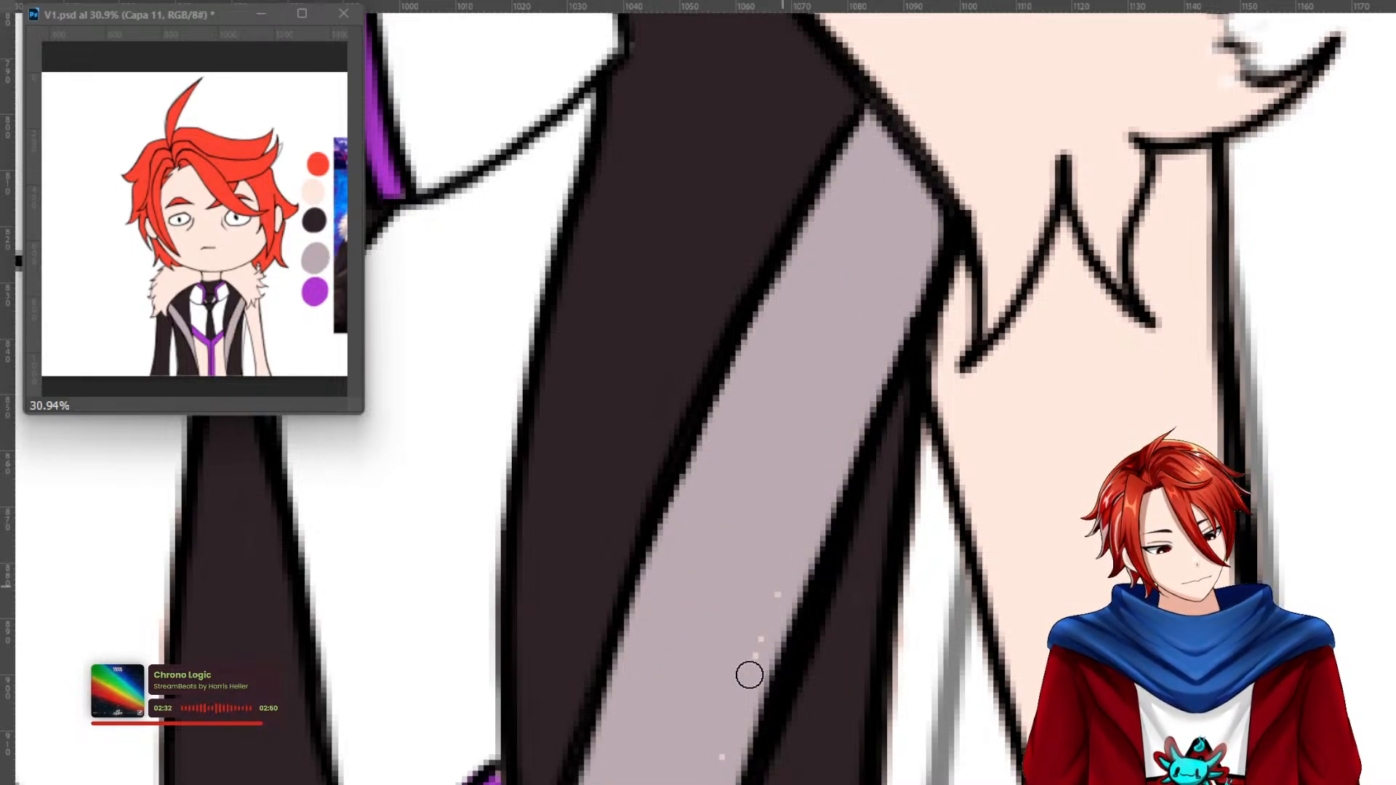
drag(748, 575, 871, 42)
drag(831, 224, 749, 430)
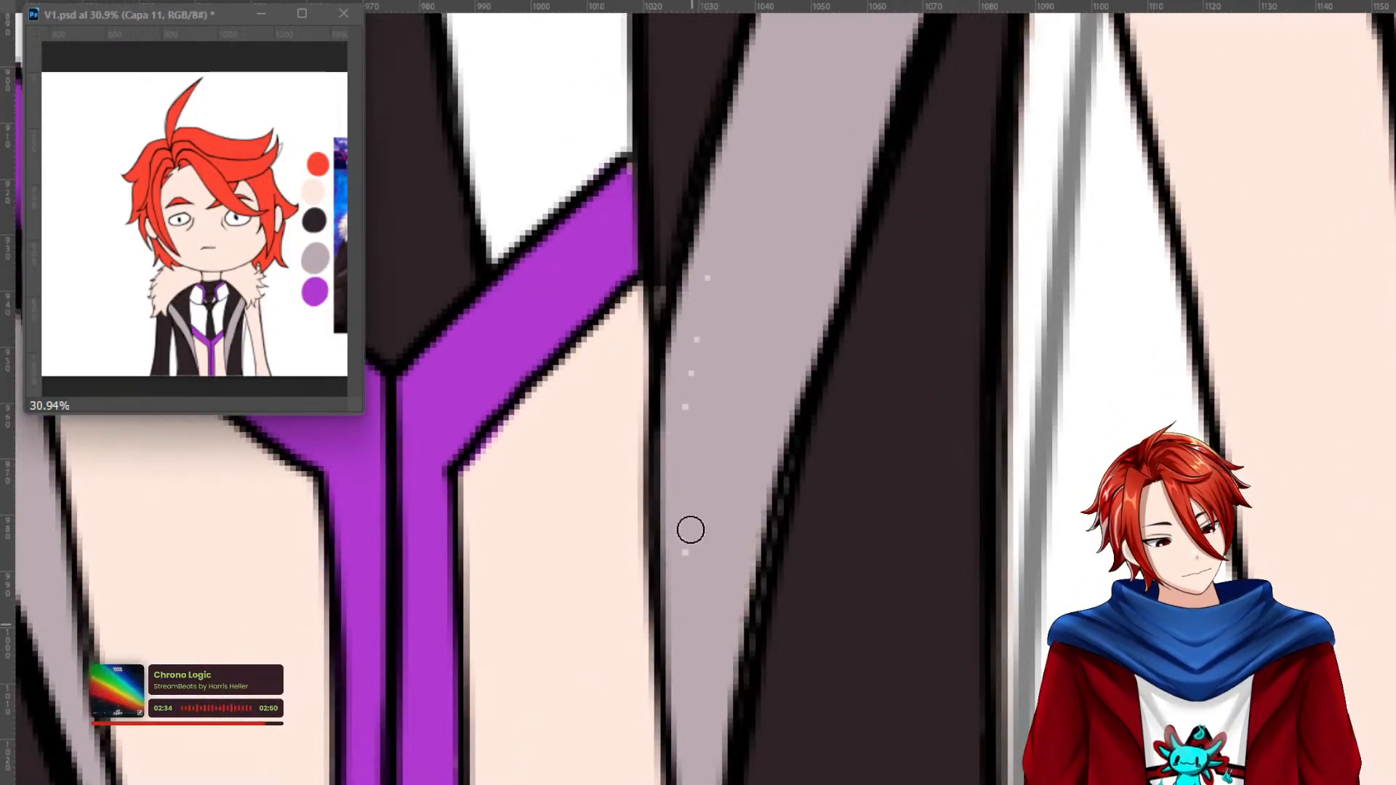
scroll(693, 409, down, 5)
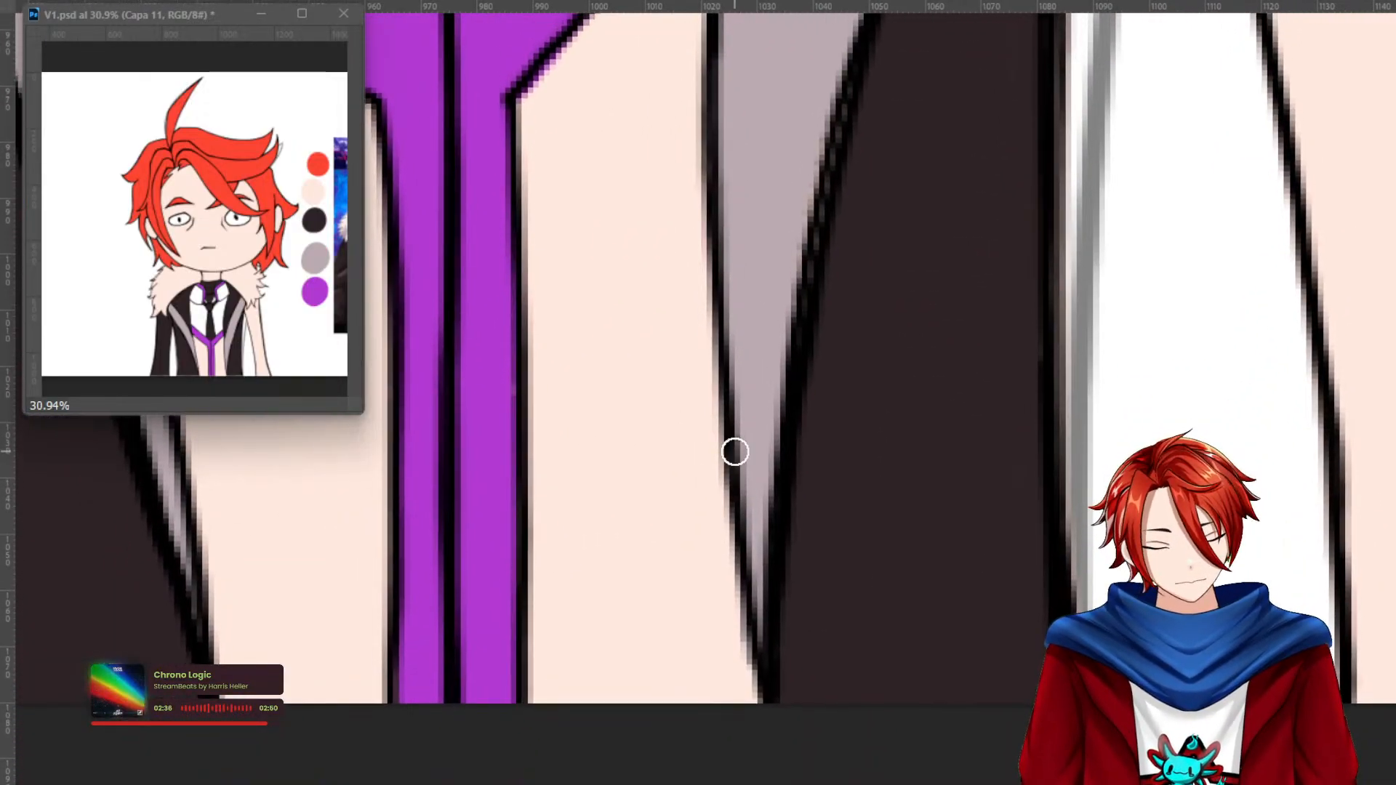
key(ctrl+0)
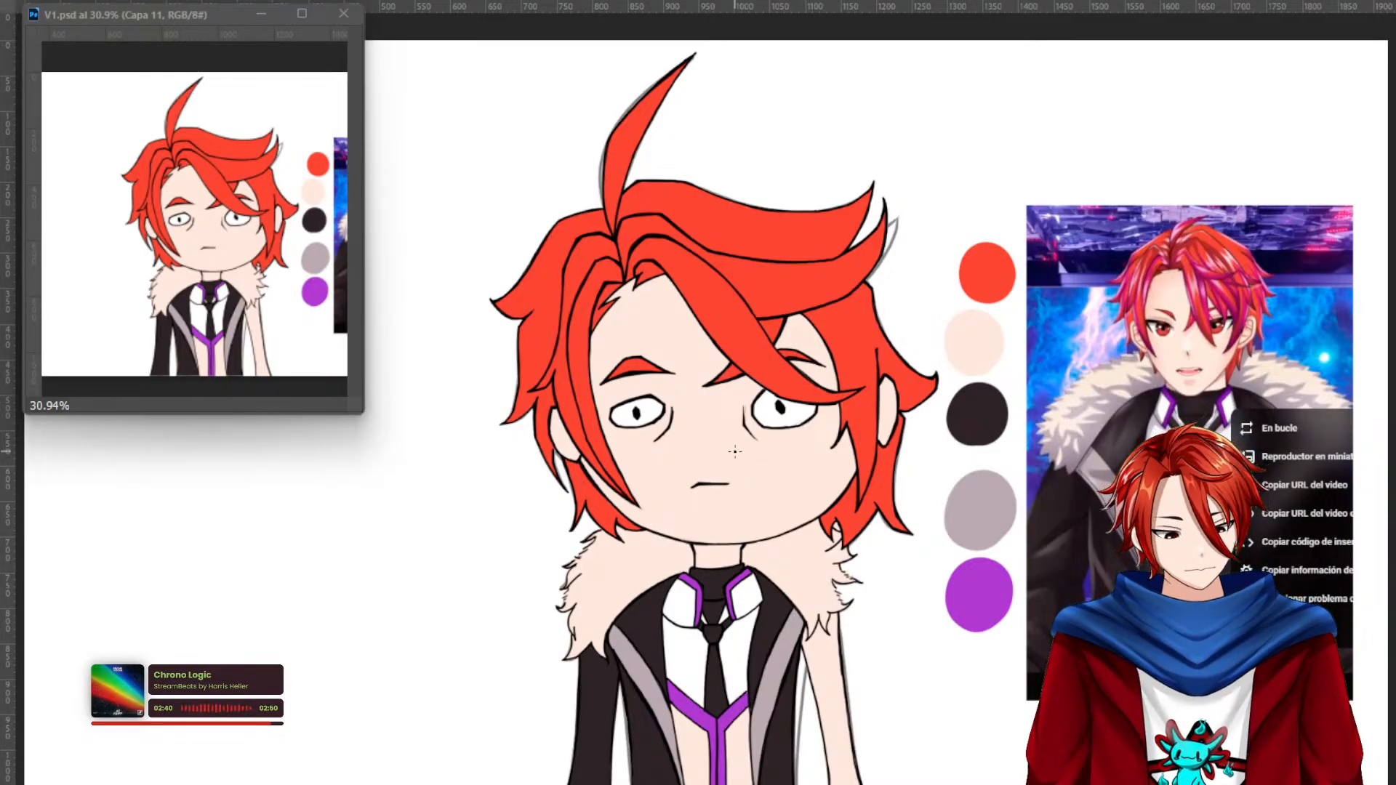
Sample the dark coat colour and outline the inside of the right sleeve, following the fur tips and both arm edges.
drag(816, 676, 945, 658)
drag(759, 430, 754, 468)
key(ctrl+z)
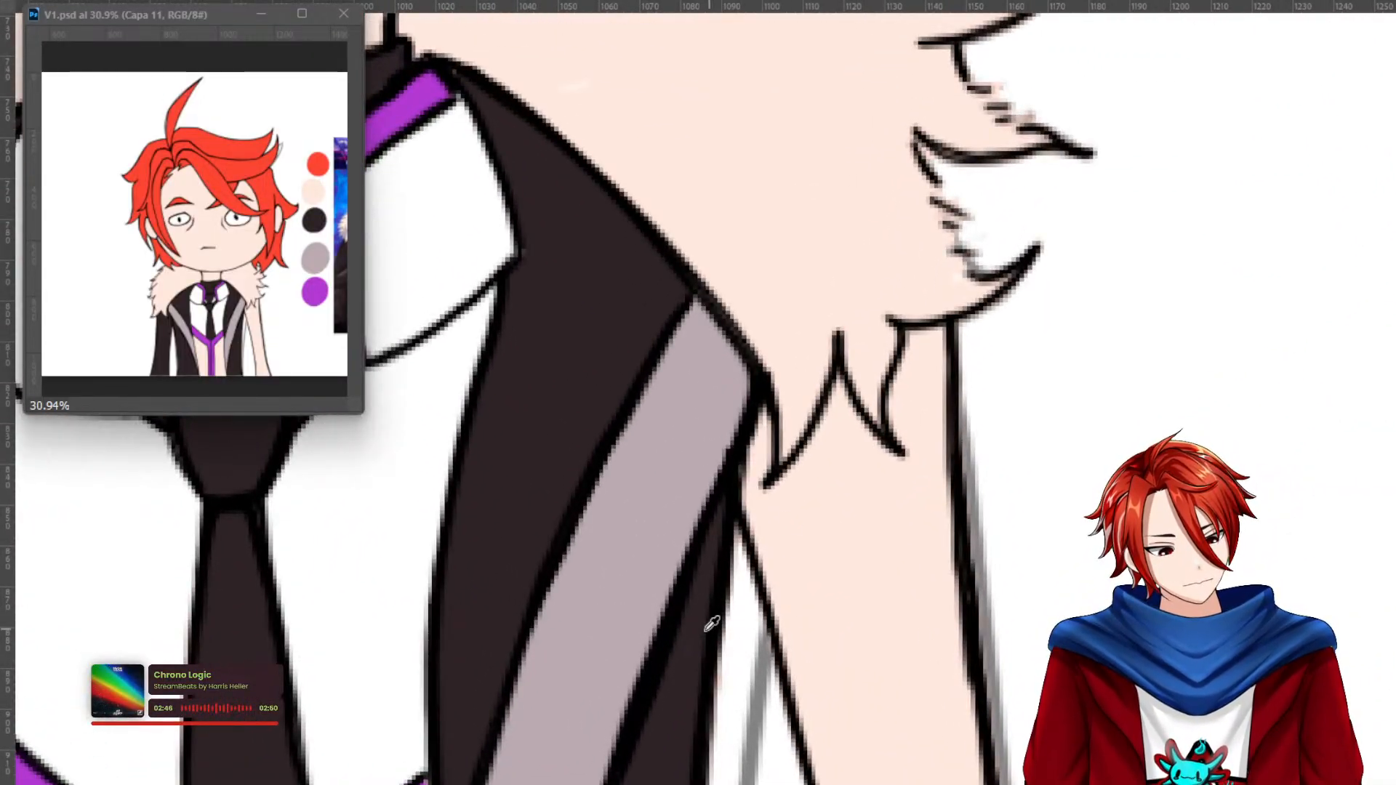
drag(762, 419, 755, 505)
drag(835, 398, 760, 505)
mouse_move(837, 382)
mouse_down()
mouse_move(909, 480)
mouse_move(905, 336)
mouse_move(934, 343)
mouse_move(938, 481)
mouse_up()
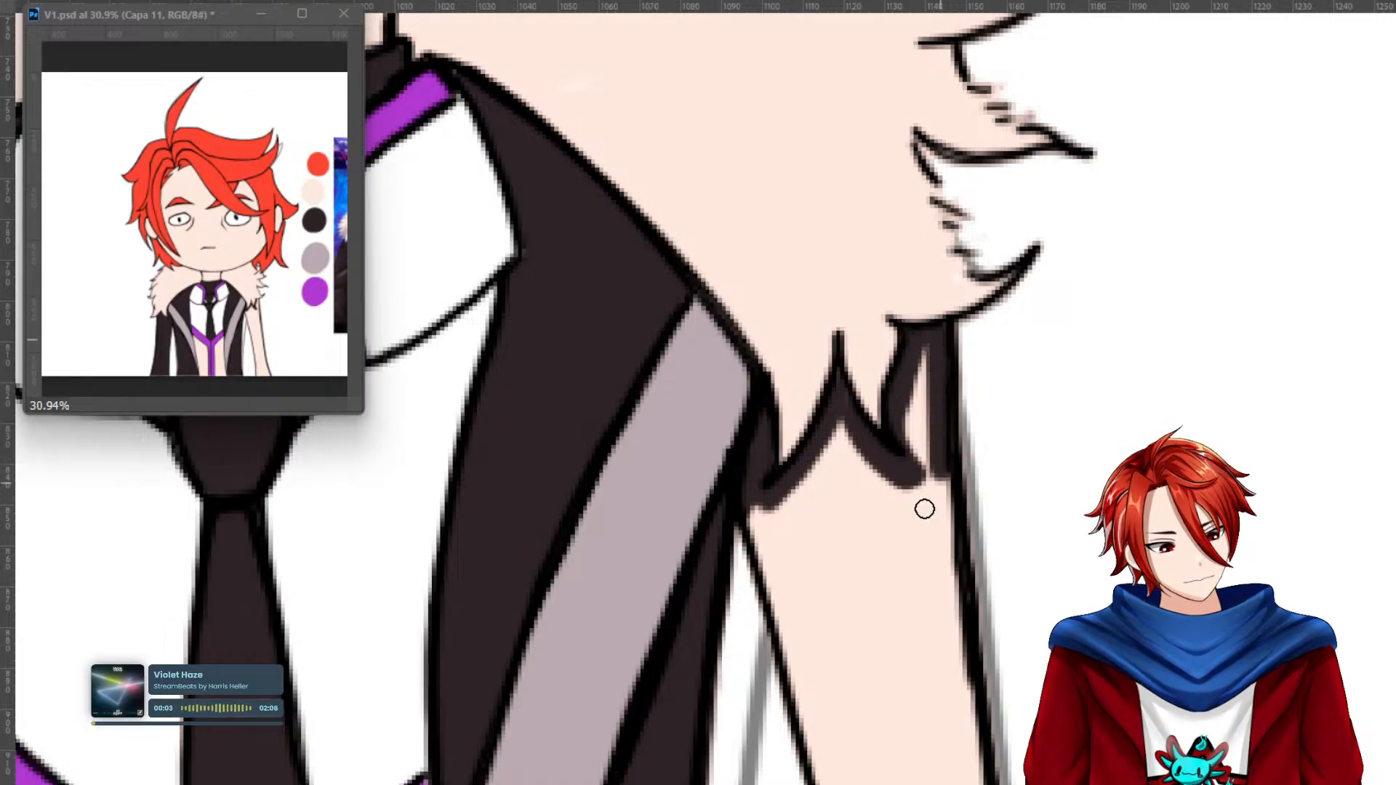
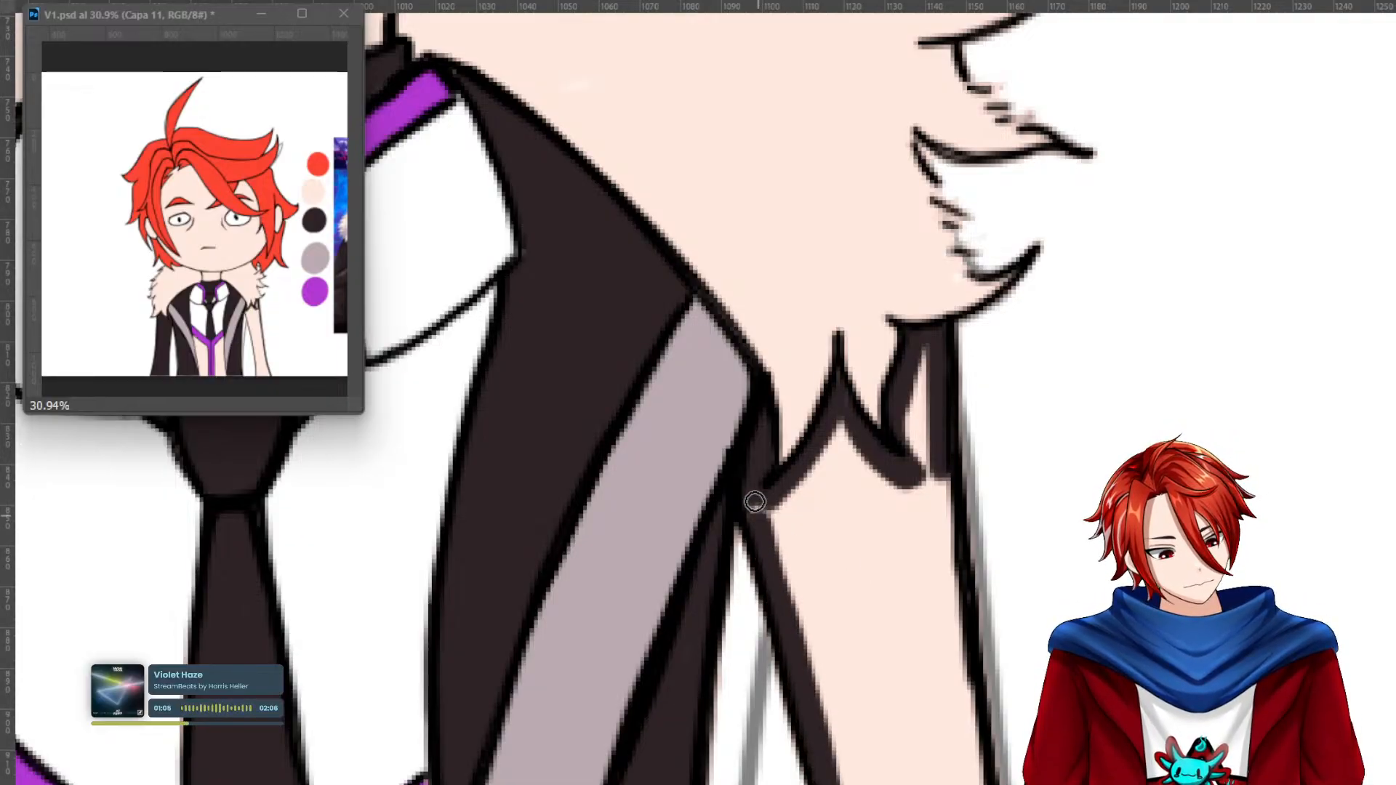
drag(873, 704, 788, 293)
drag(747, 366, 829, 782)
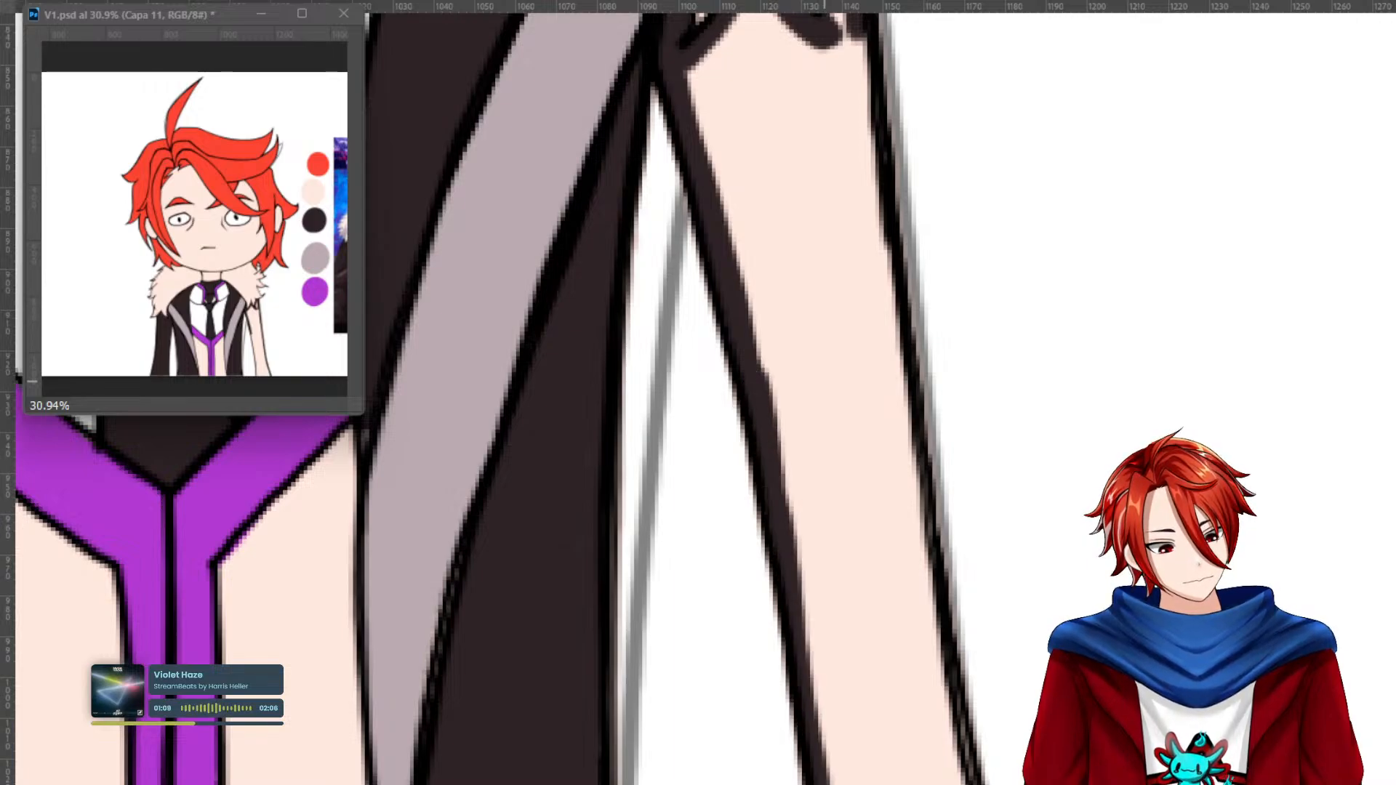
drag(840, 734, 798, 308)
drag(785, 372, 797, 611)
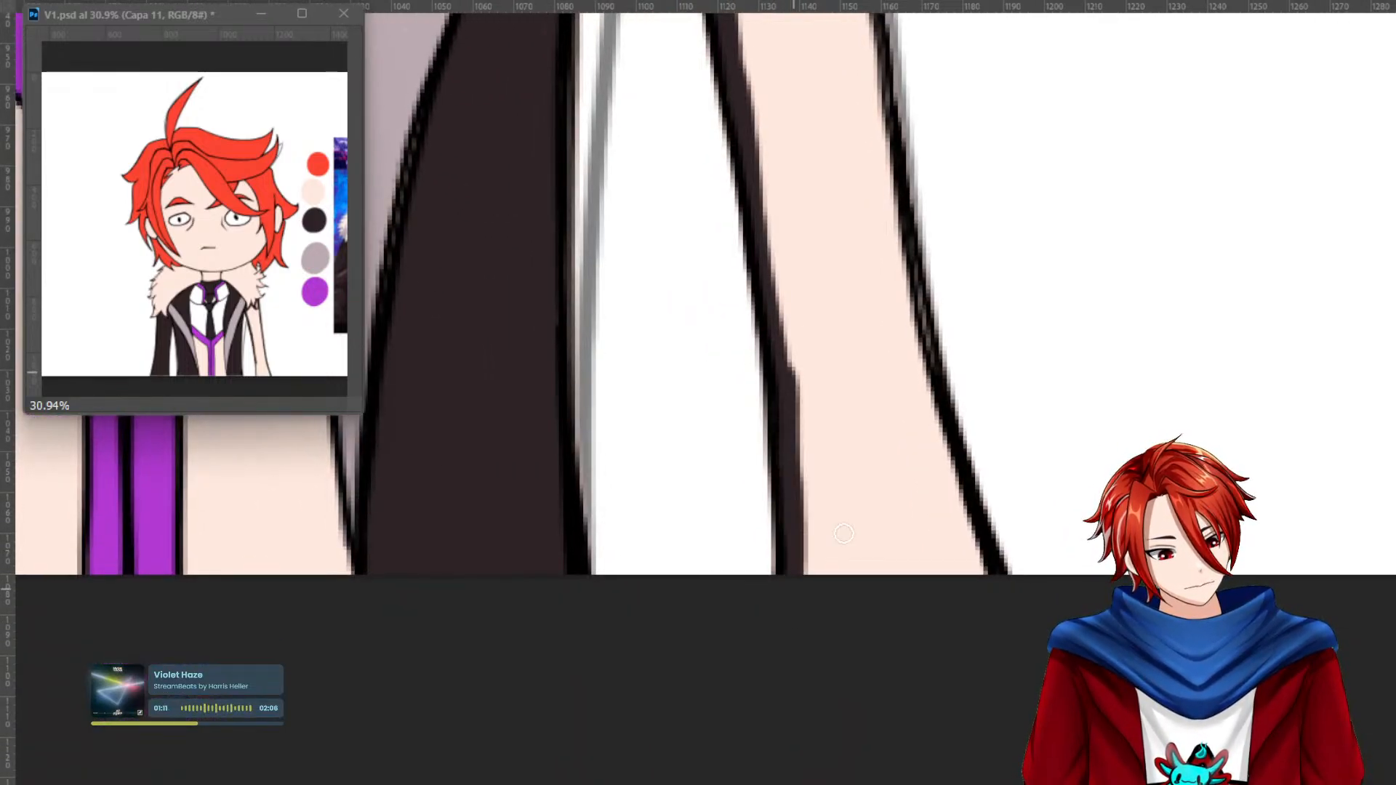
mouse_move(991, 590)
mouse_down()
mouse_move(944, 480)
mouse_move(897, 286)
mouse_move(866, 66)
mouse_move(935, 424)
mouse_move(945, 582)
mouse_move(1007, 782)
mouse_up()
mouse_move(969, 570)
mouse_down()
mouse_move(913, 106)
mouse_move(905, 290)
mouse_move(918, 385)
mouse_move(903, 417)
mouse_up()
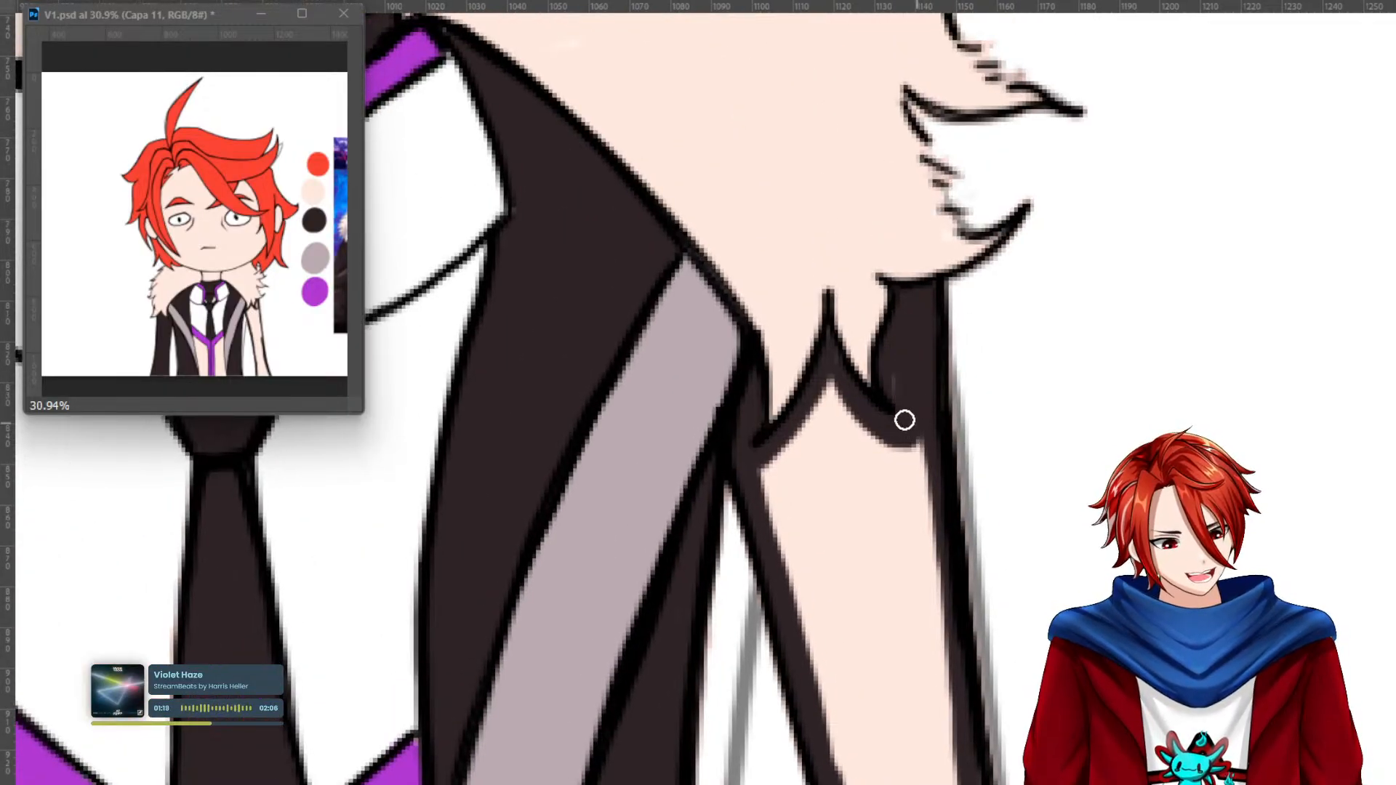
Fill the right sleeve with the dark colour, paint over the pale seams, and save the file.
click(861, 554)
key(b)
mouse_move(918, 435)
mouse_down()
mouse_move(945, 618)
mouse_move(933, 641)
mouse_up()
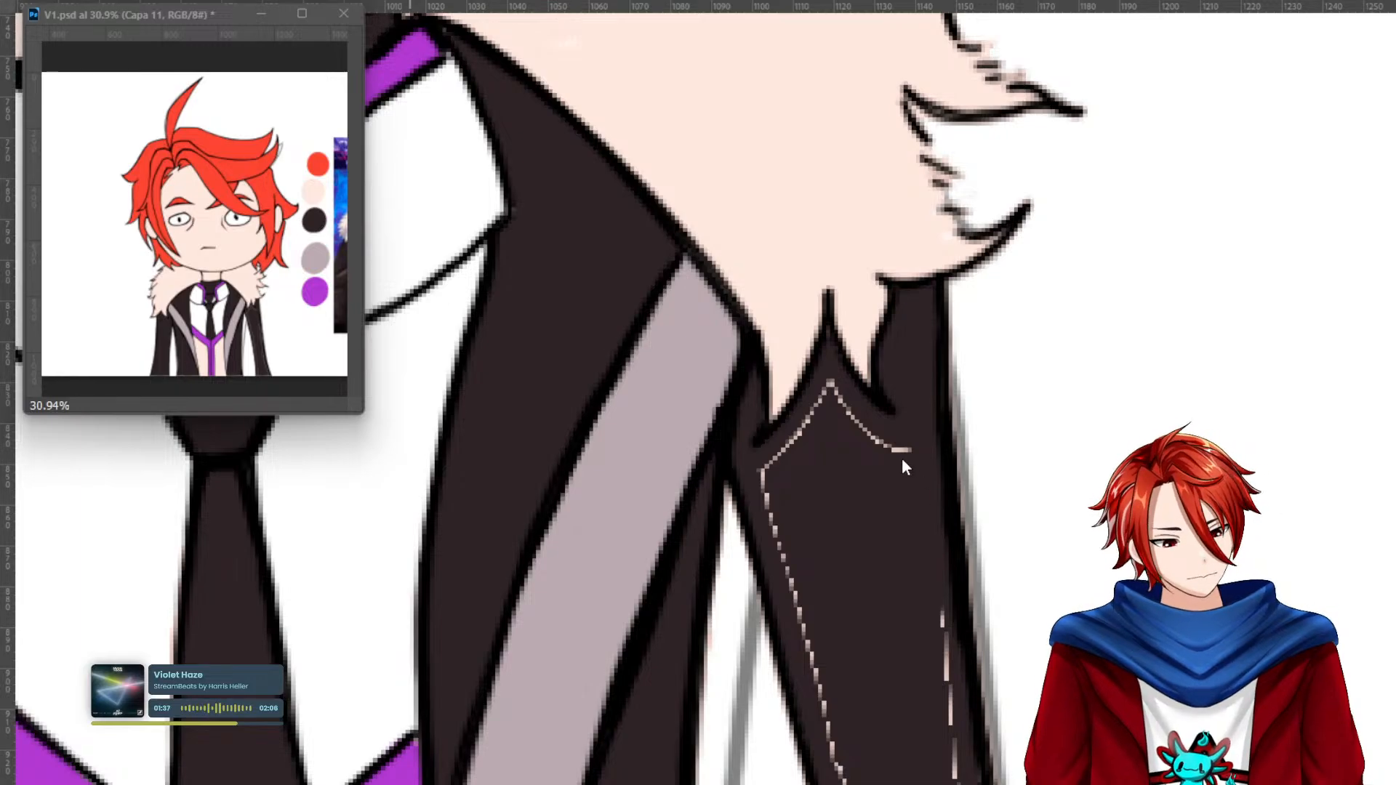
mouse_move(907, 451)
mouse_down()
mouse_move(832, 384)
mouse_move(761, 473)
mouse_move(816, 670)
mouse_move(885, 722)
mouse_up()
mouse_move(927, 605)
mouse_down()
mouse_move(951, 764)
mouse_move(892, 248)
mouse_up()
mouse_move(913, 411)
mouse_down()
mouse_move(923, 551)
mouse_move(963, 735)
mouse_move(923, 486)
mouse_up()
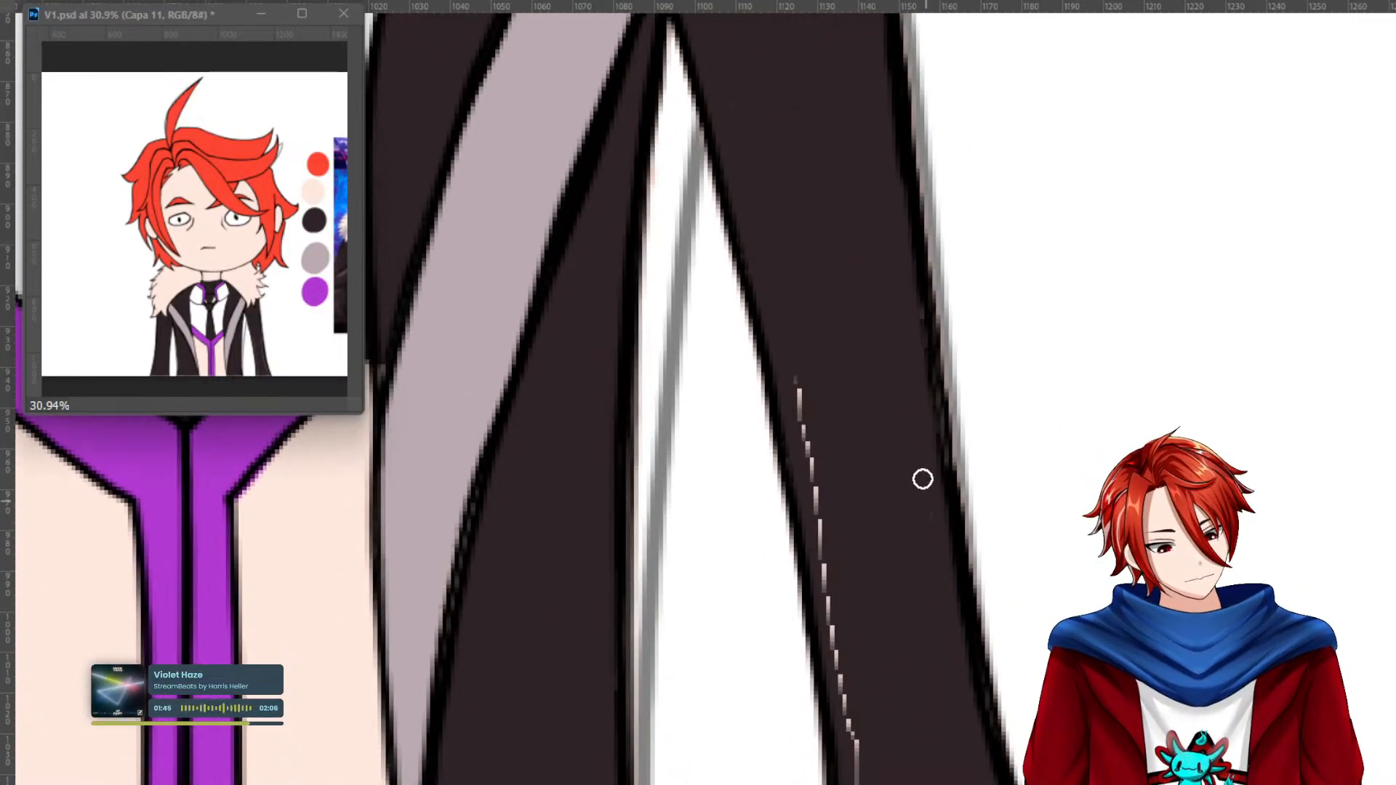
mouse_move(798, 355)
mouse_down()
mouse_move(834, 639)
mouse_move(894, 723)
mouse_up()
mouse_move(873, 550)
mouse_down()
mouse_move(864, 478)
mouse_move(839, 436)
mouse_move(819, 638)
mouse_up()
drag(919, 492, 967, 583)
key(ctrl+s)
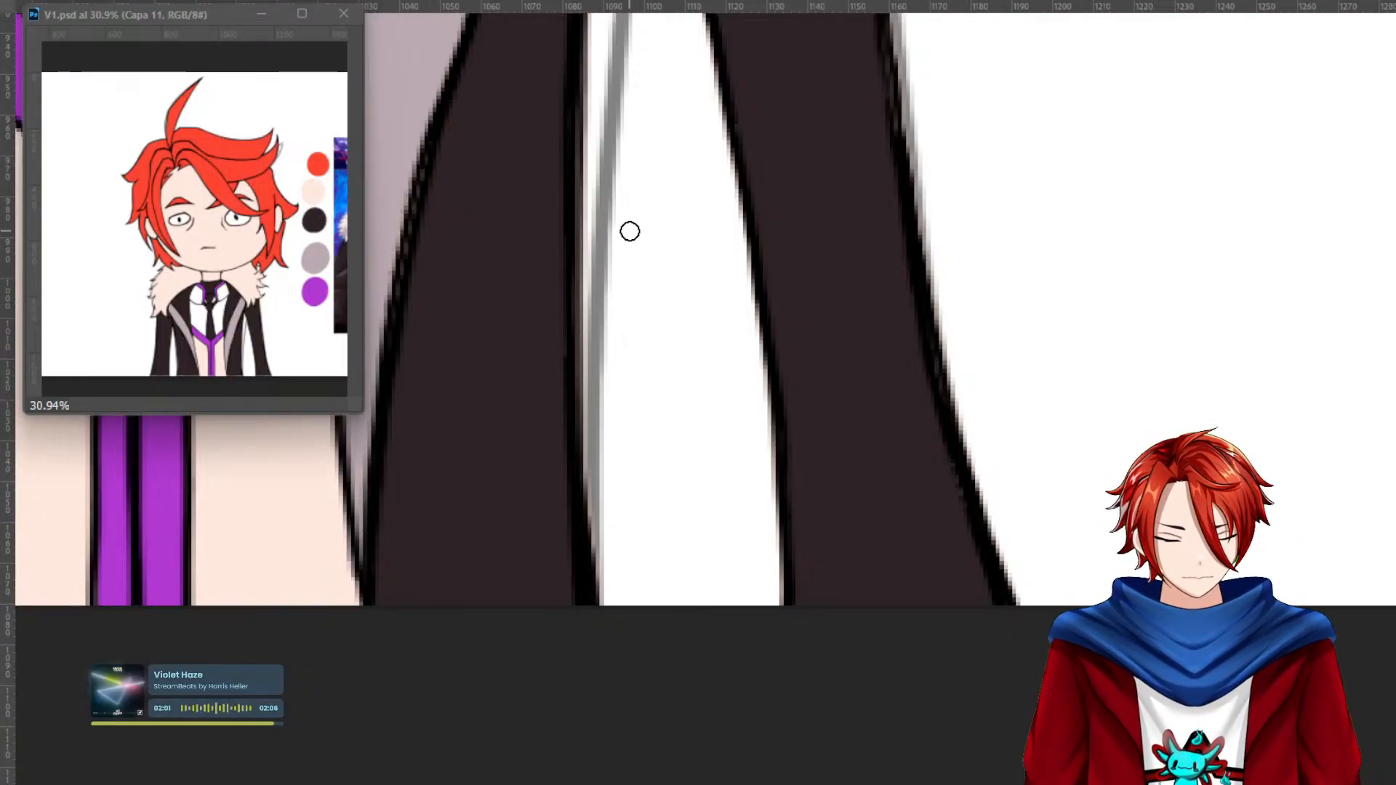
Group the selected layers of the coloured character.
key(ctrl+0)
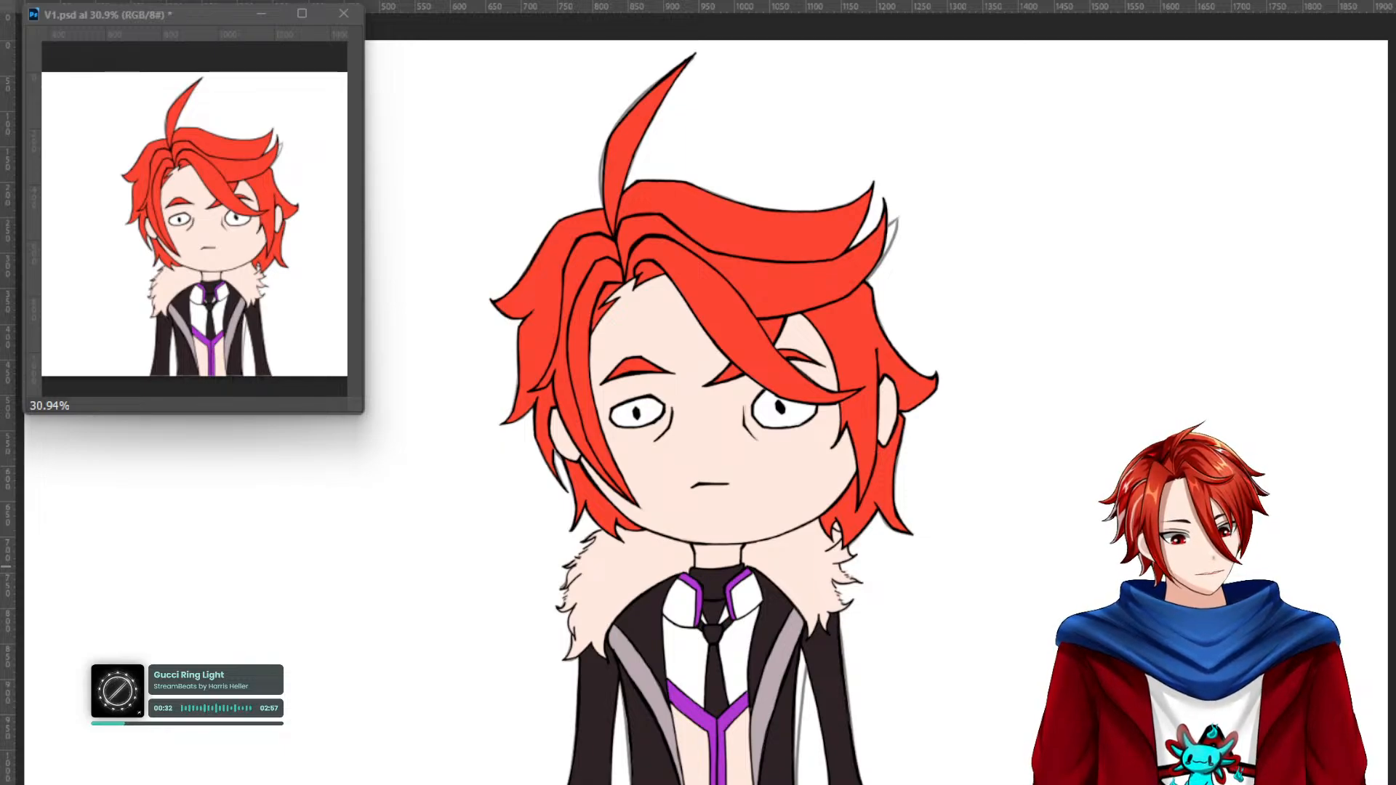
key(ctrl+g)
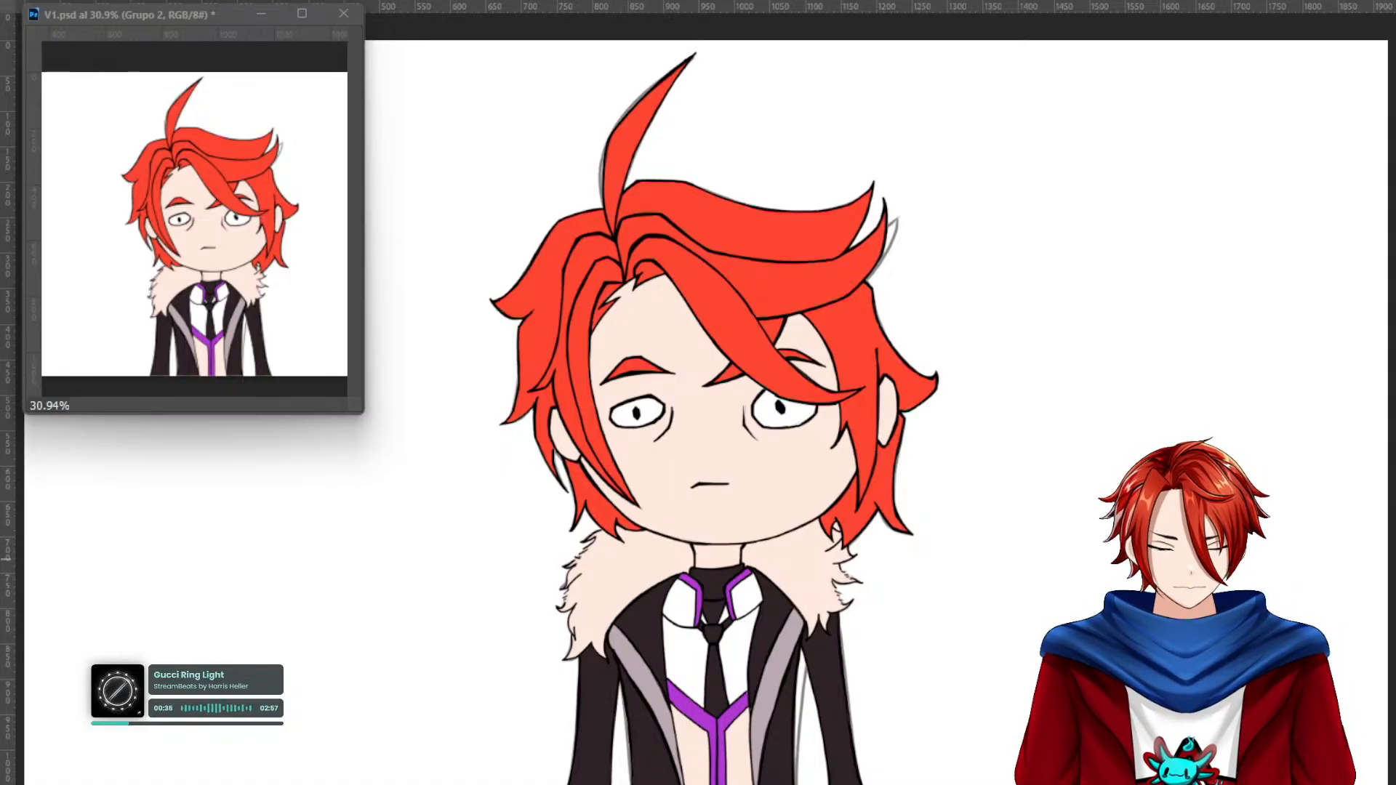
key(Return)
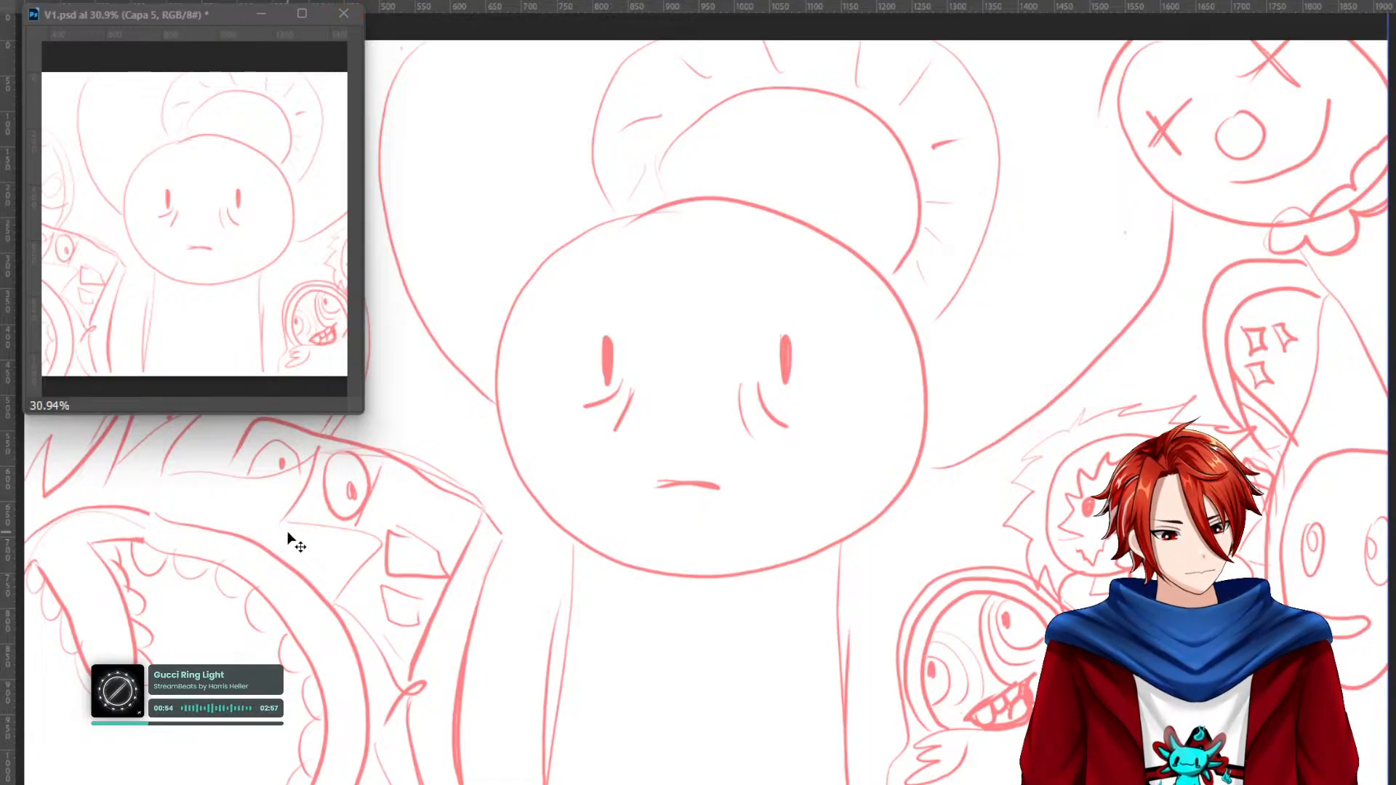
Select the Capa 6 sketch layer and examine the rough creatures drawn around the central figure.
ctrl+click(926, 600)
drag(1101, 624, 728, 630)
drag(549, 575, 882, 605)
mouse_move(465, 550)
mouse_down()
mouse_move(773, 528)
mouse_move(876, 552)
mouse_move(879, 651)
mouse_move(765, 477)
mouse_move(518, 312)
mouse_move(357, 493)
mouse_move(546, 547)
mouse_move(801, 429)
mouse_up()
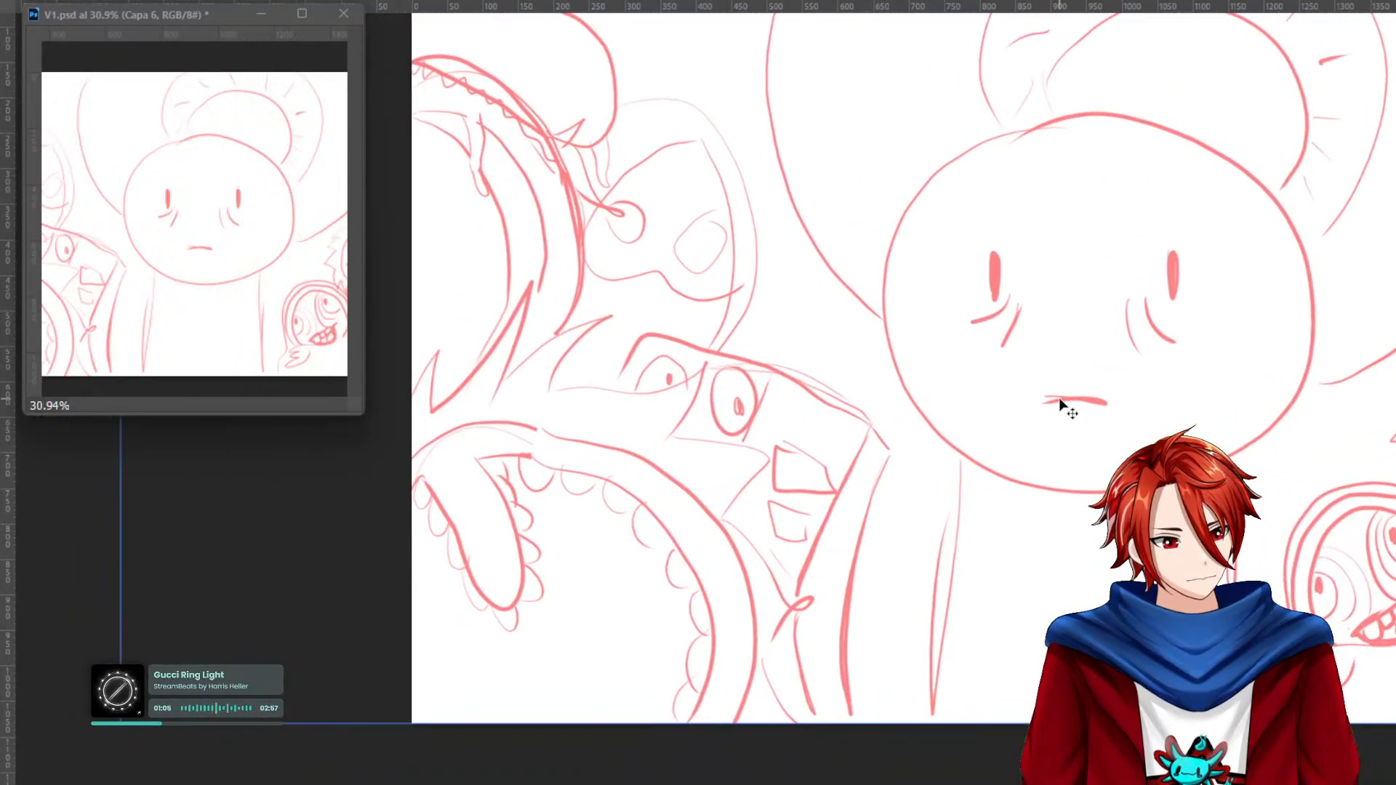
drag(904, 453, 59, 377)
mouse_move(957, 455)
mouse_down()
mouse_move(829, 479)
mouse_move(849, 483)
mouse_up()
key(5)
mouse_move(437, 349)
mouse_down()
mouse_move(1007, 511)
mouse_move(1129, 615)
mouse_move(938, 439)
mouse_move(1021, 635)
mouse_move(1161, 582)
mouse_move(996, 328)
mouse_move(796, 384)
mouse_move(796, 413)
mouse_move(925, 469)
mouse_move(1074, 469)
mouse_move(938, 399)
mouse_move(925, 433)
mouse_move(938, 538)
mouse_move(962, 569)
mouse_move(1032, 582)
mouse_move(978, 473)
mouse_move(1035, 499)
mouse_move(937, 436)
mouse_move(988, 349)
mouse_move(1089, 438)
mouse_up()
drag(1131, 518, 893, 261)
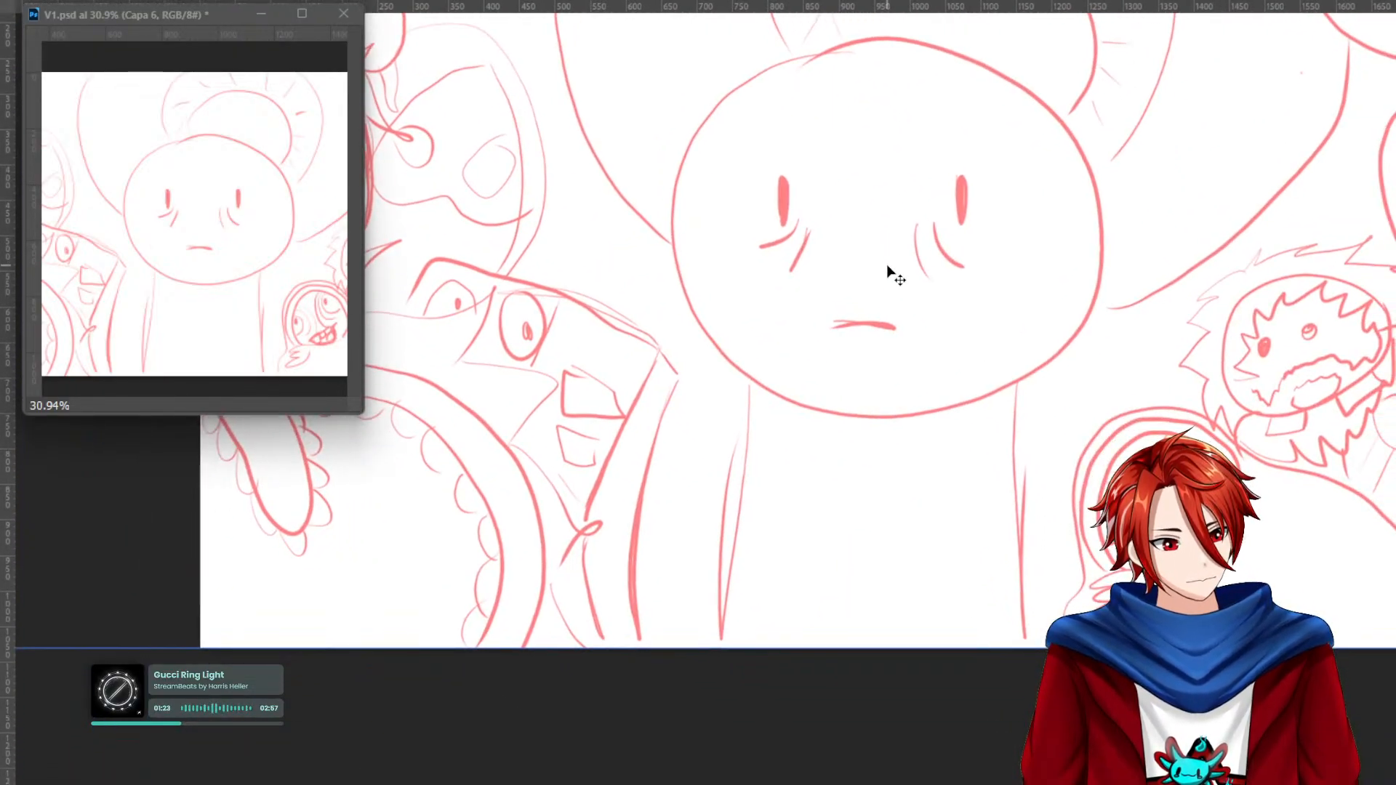